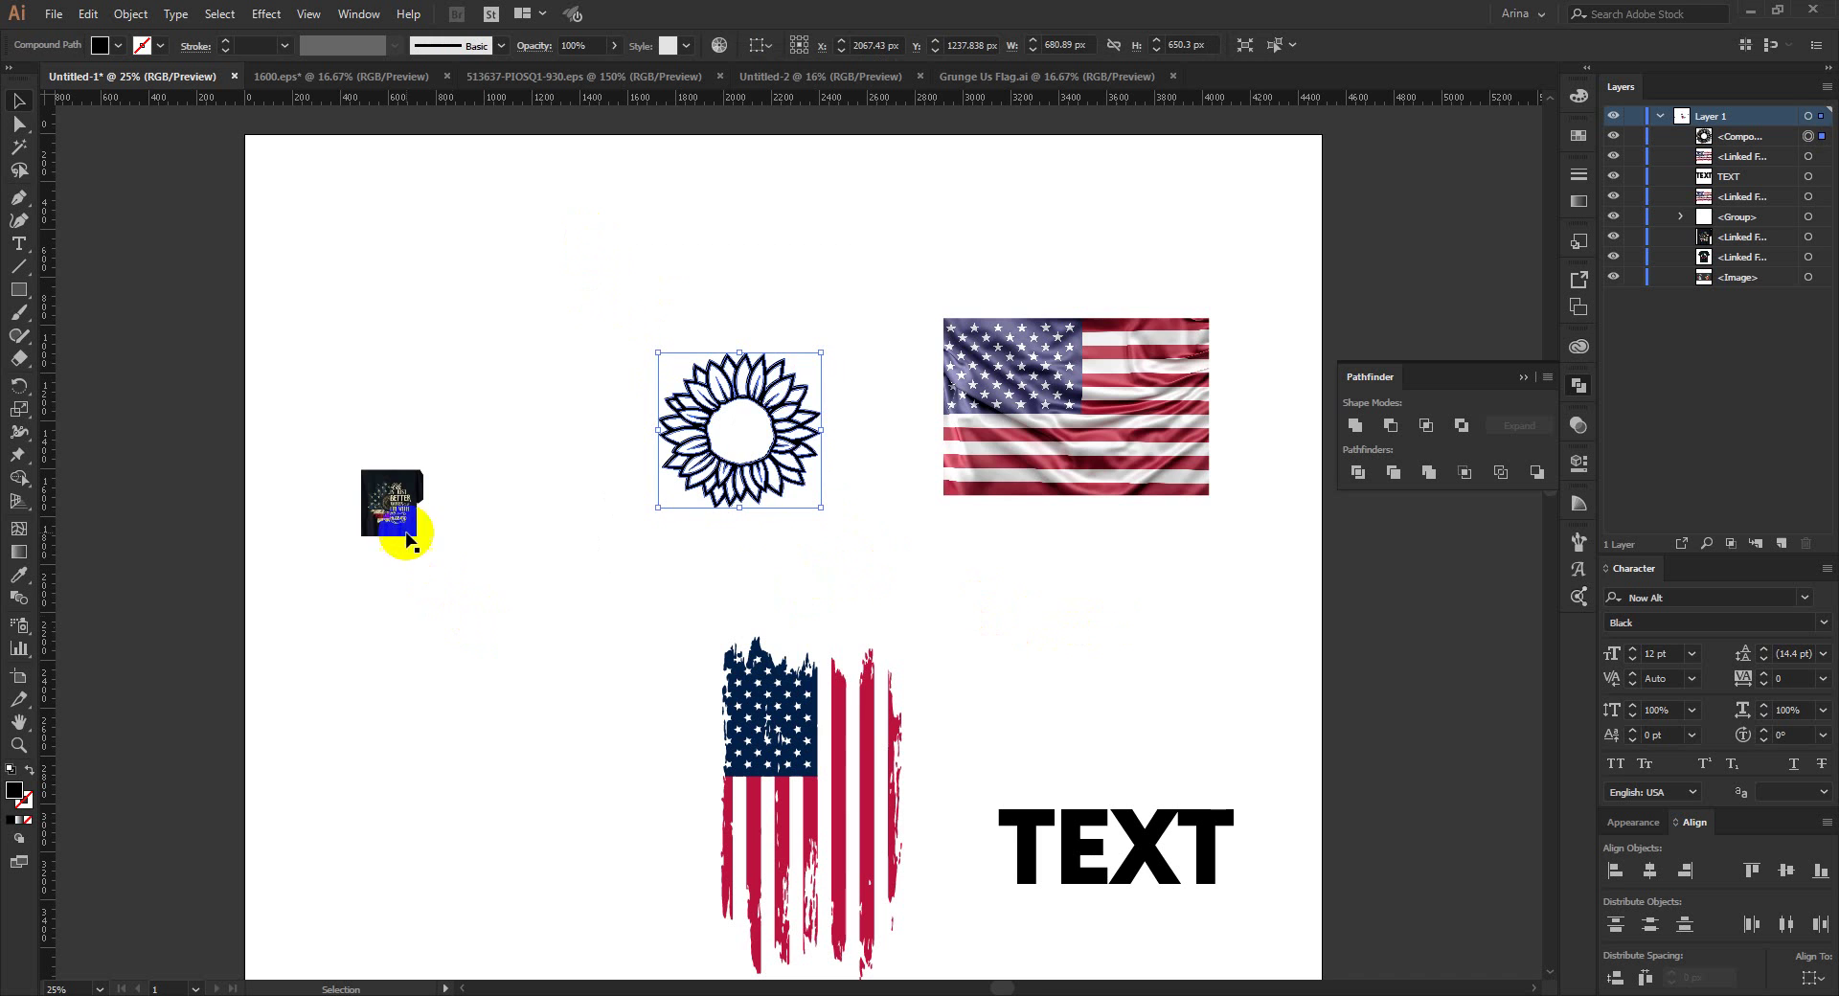
# Step: Move the sunflower flag T-shirt reference image onto the artboard, beside the quote T-shirt reference
pyautogui.scroll(-1, 521, 555)
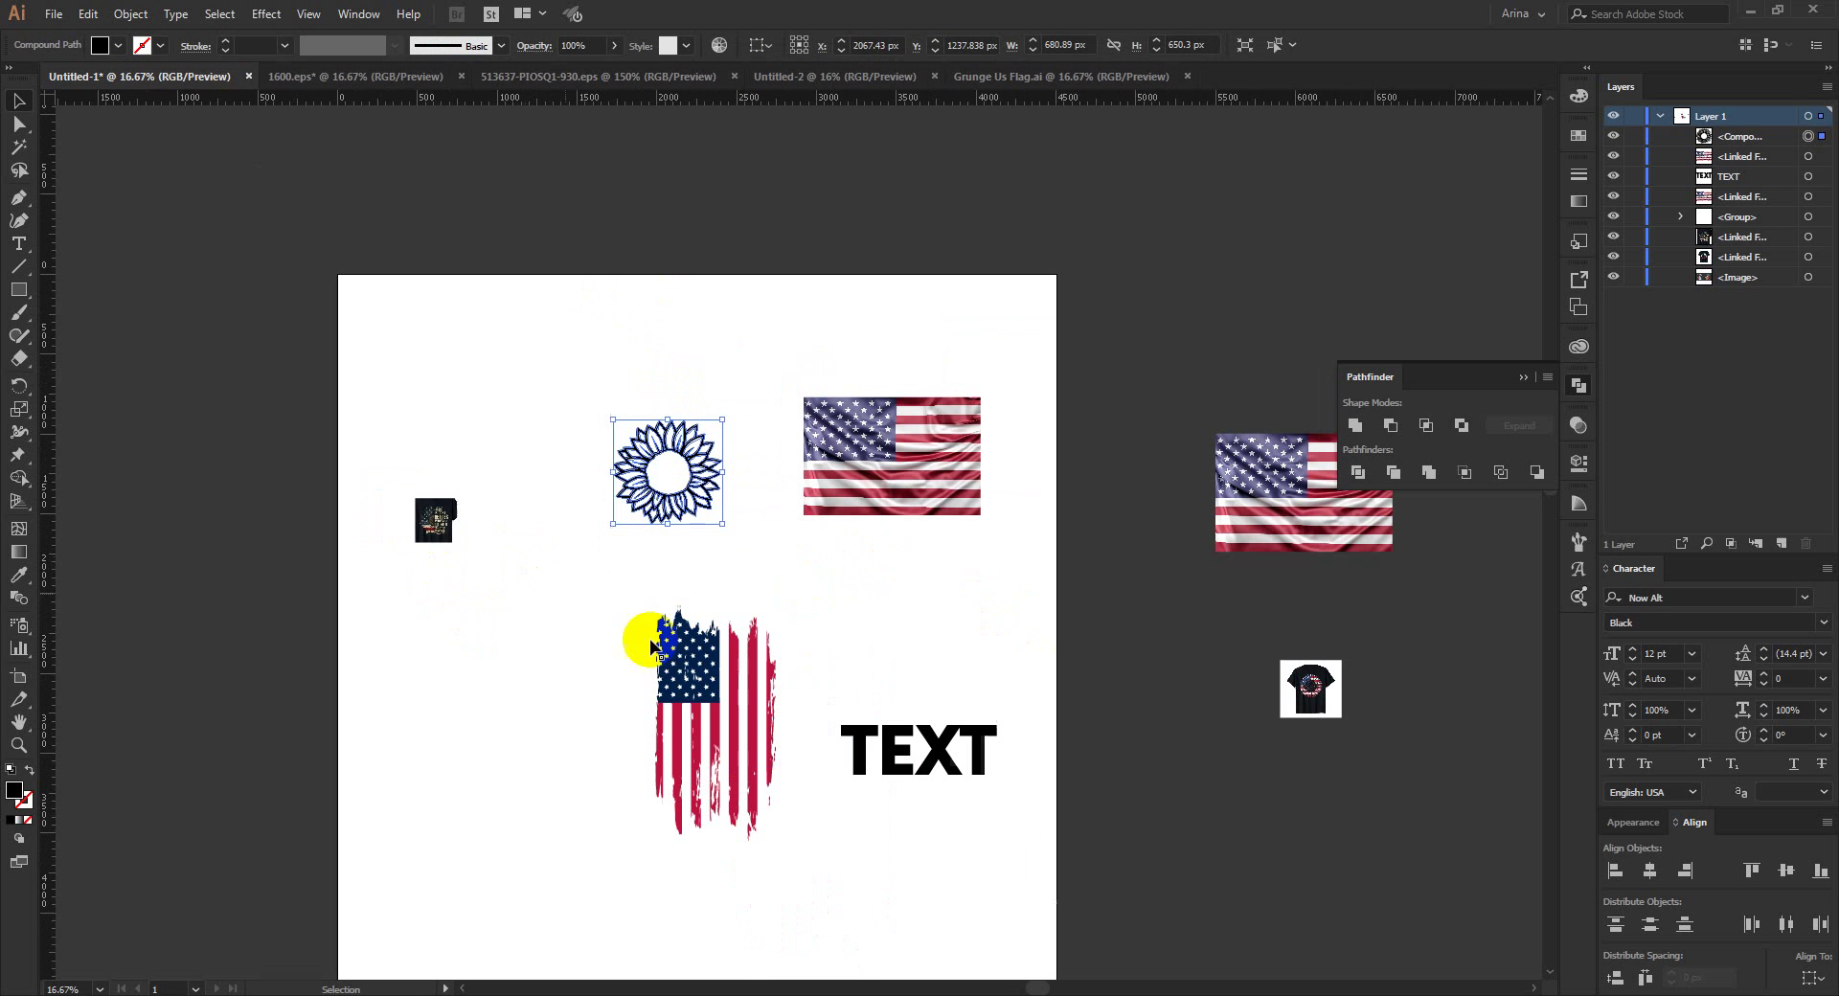
pyautogui.moveTo(1295, 703); pyautogui.dragTo(436, 532)
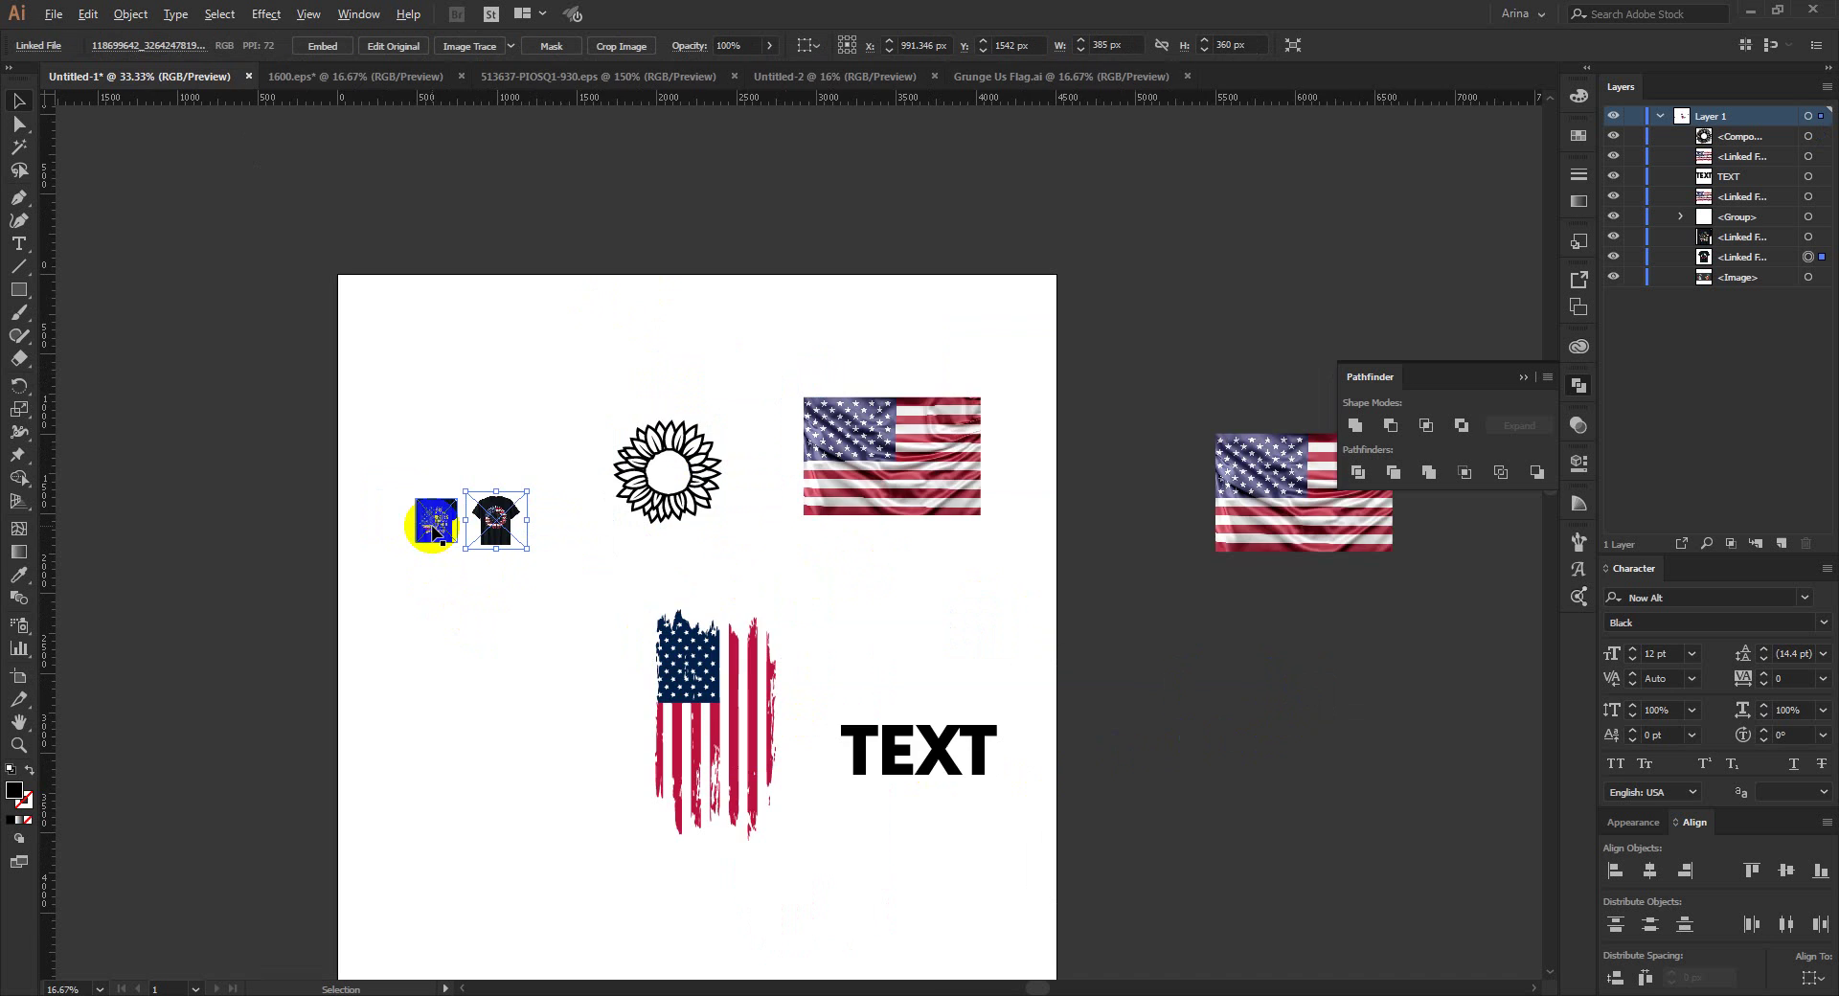
# Step: Examine the two T-shirt reference designs up close, comparing how the flag fills the sunflower petals
pyautogui.scroll(6, 436, 530)
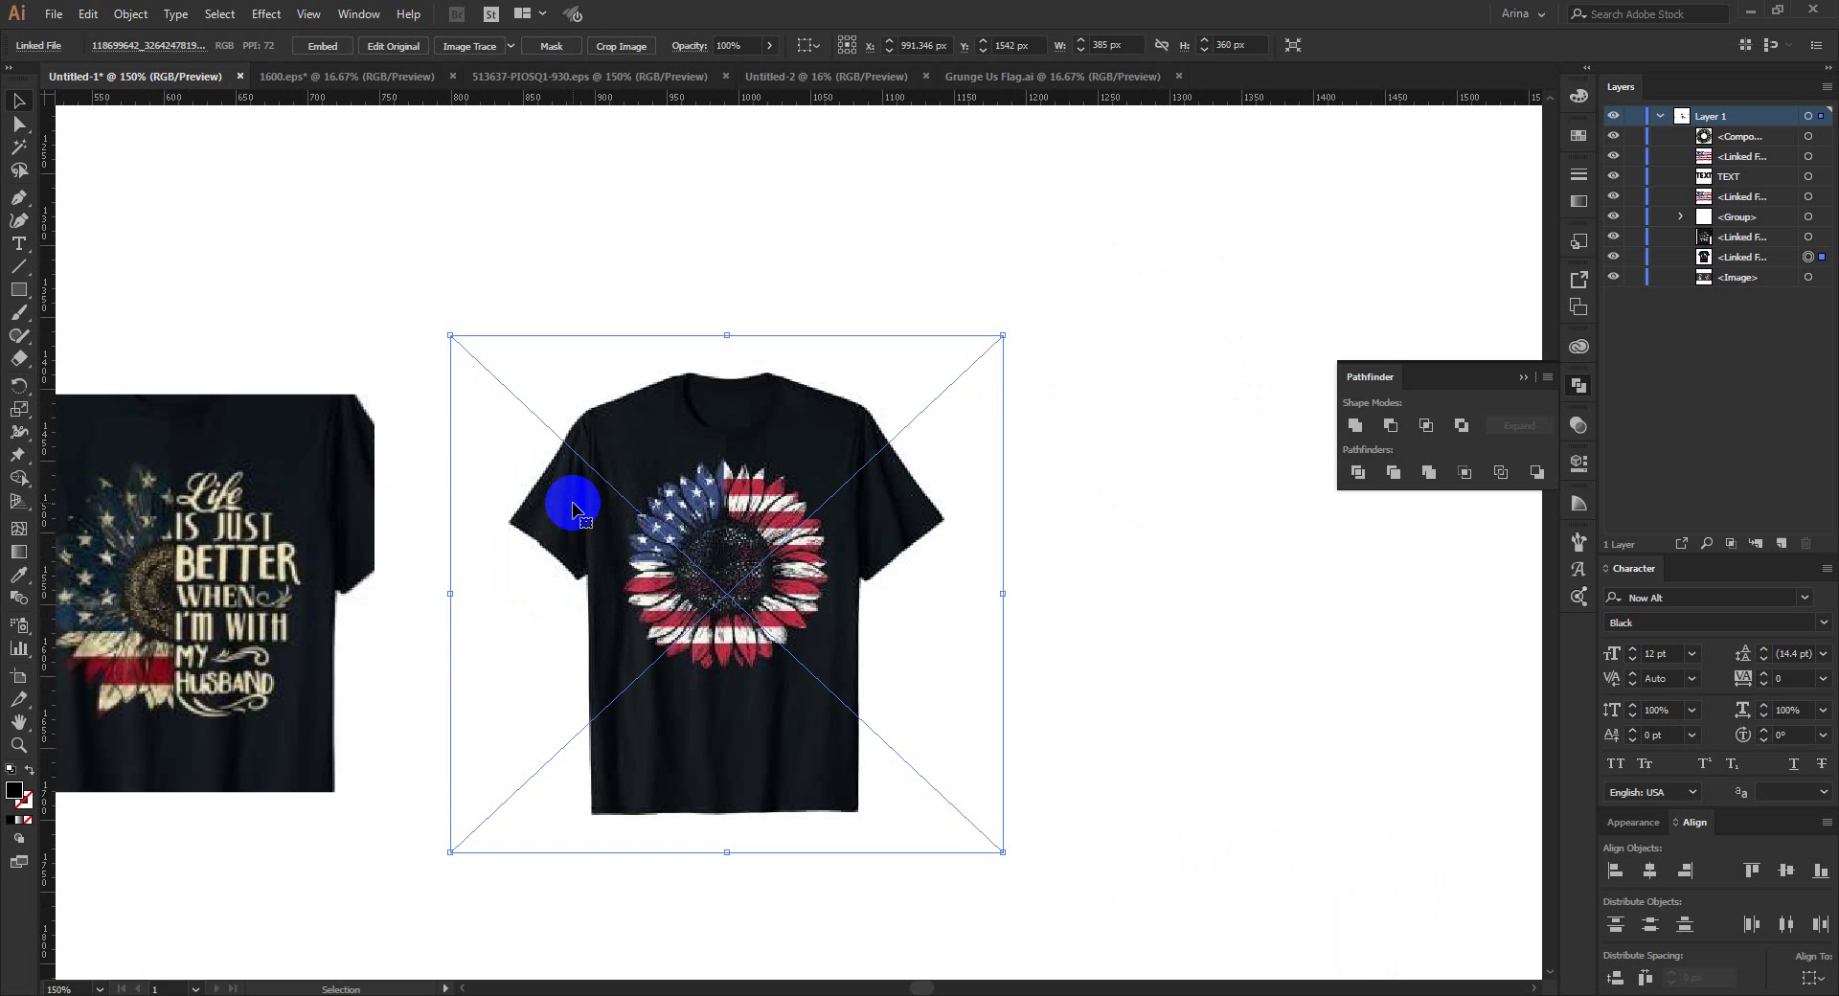
pyautogui.scroll(1, 683, 554)
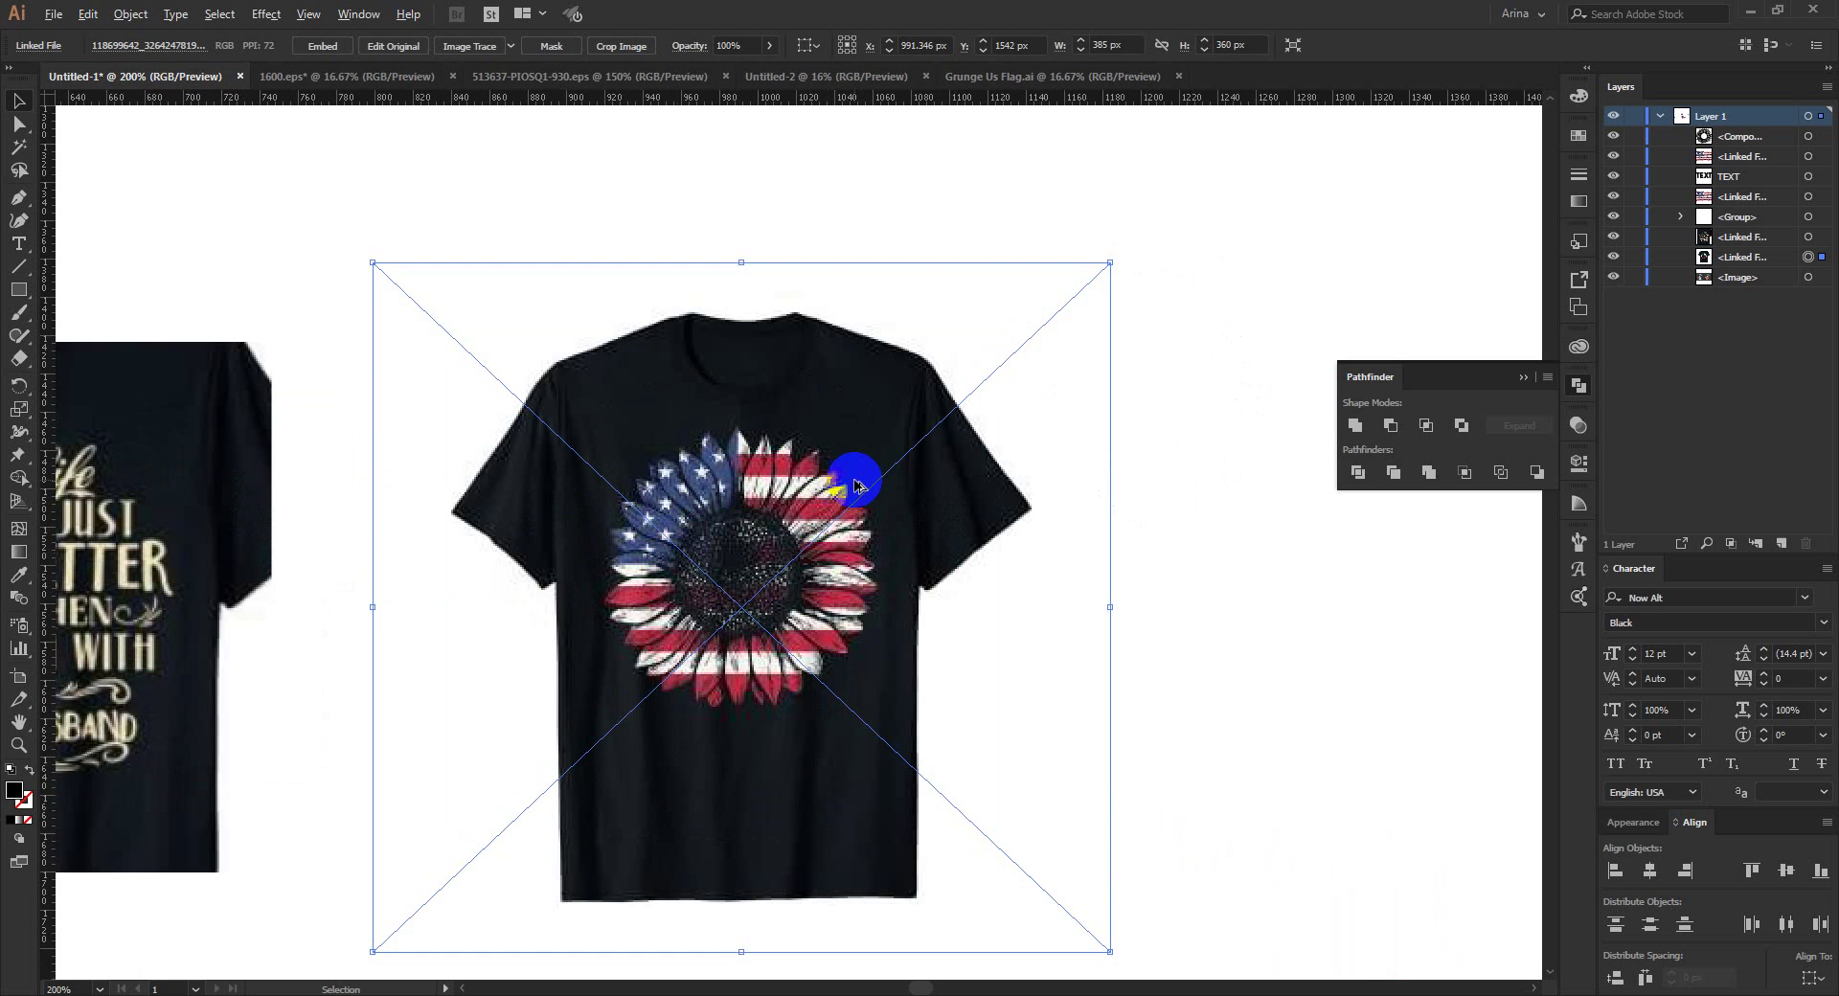
pyautogui.scroll(-1, 857, 485)
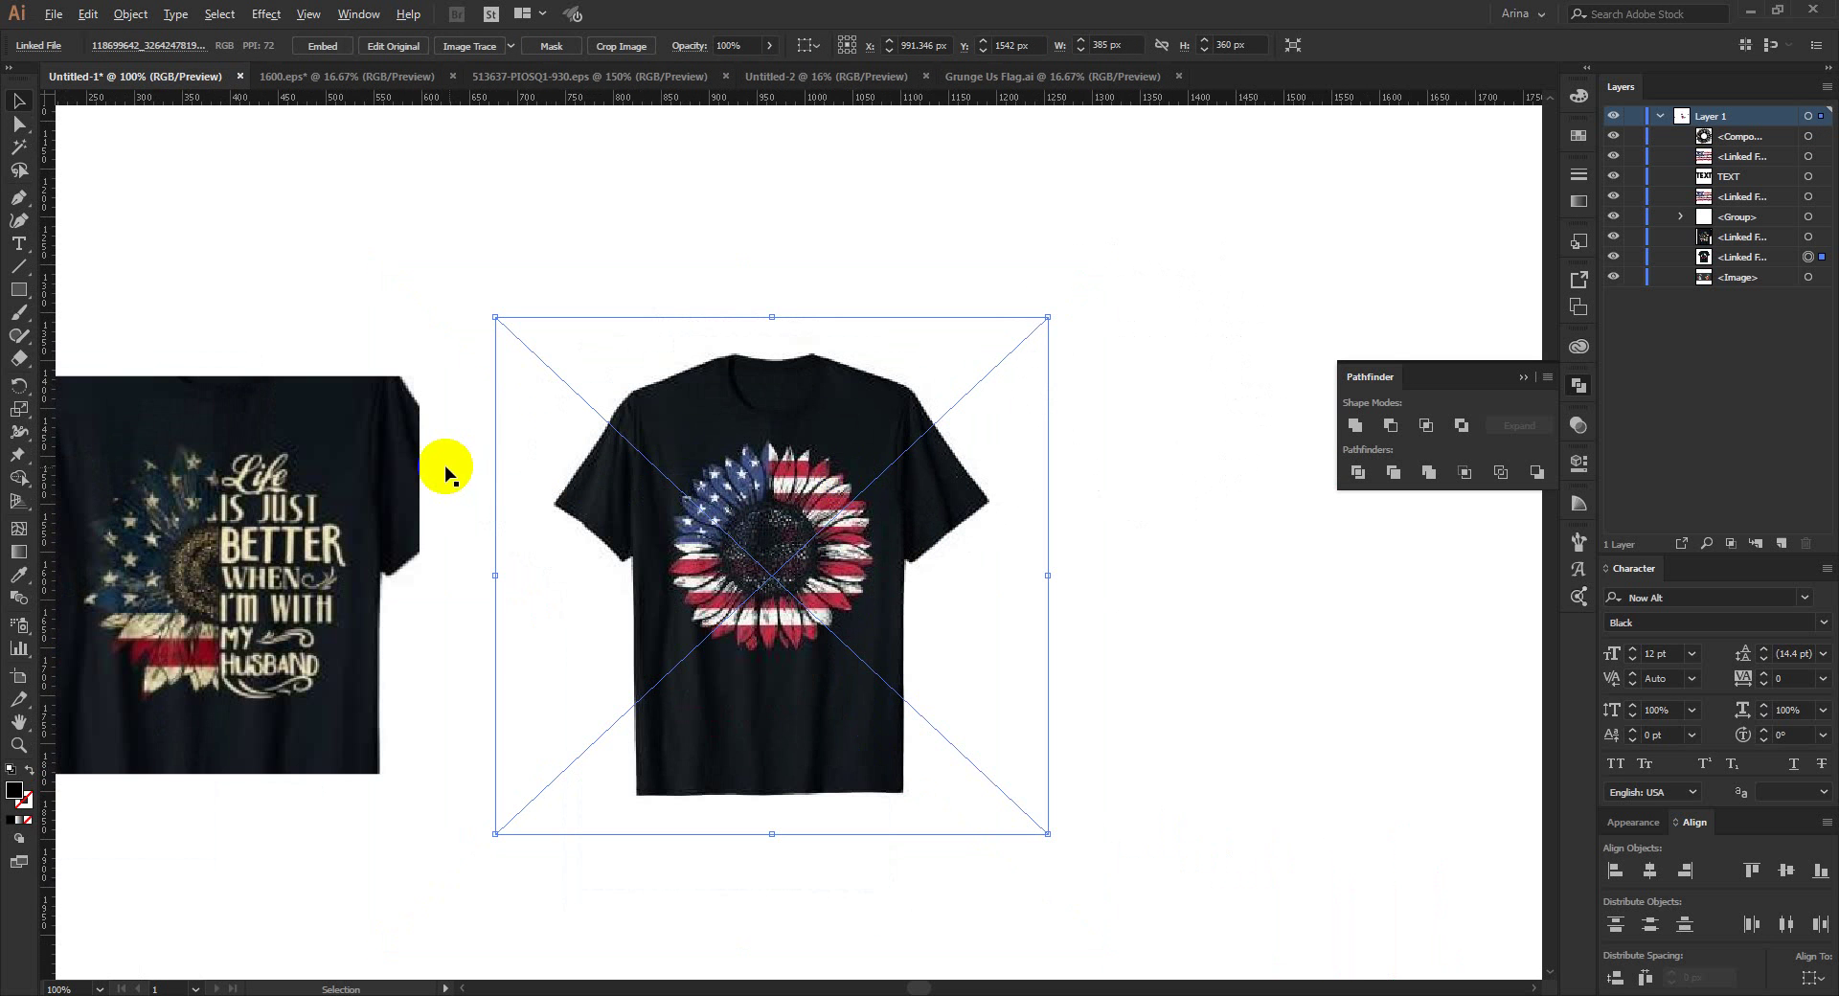
pyautogui.scroll(-2, 602, 472)
pyautogui.click(813, 561)
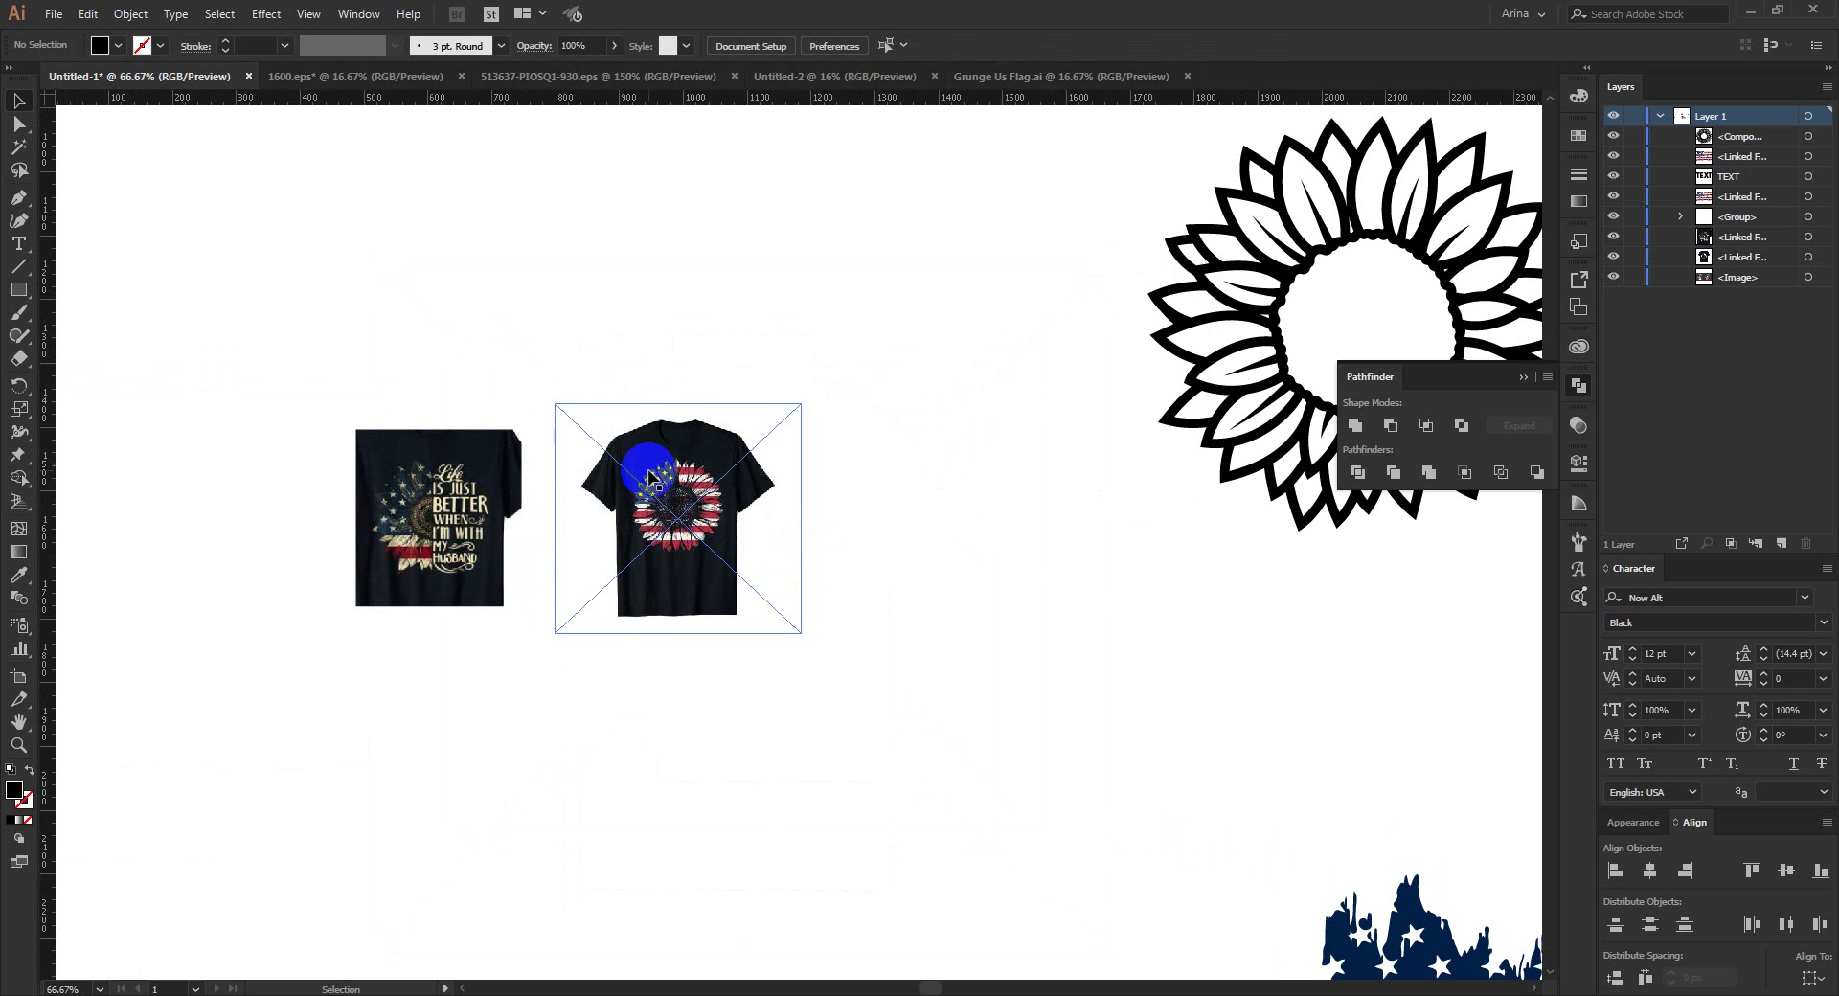
pyautogui.moveTo(265, 341); pyautogui.dragTo(292, 282)
pyautogui.click(990, 676)
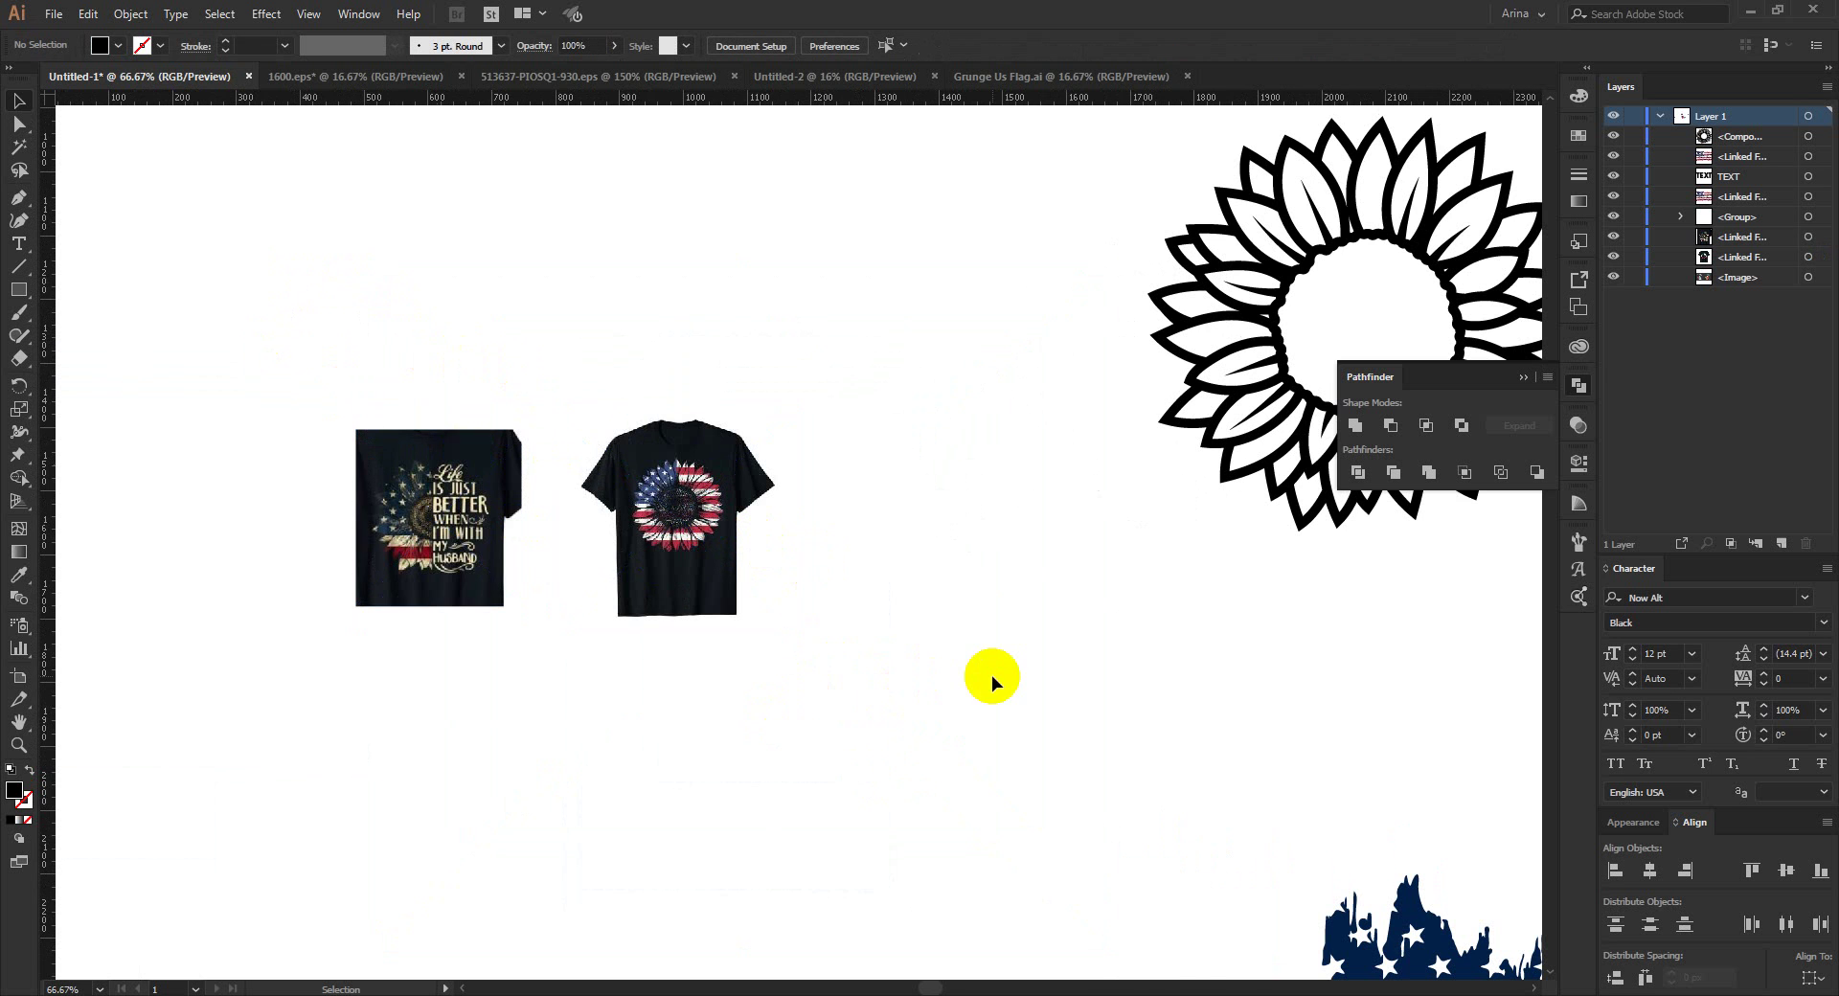
pyautogui.click(362, 580)
pyautogui.scroll(-1, 363, 580)
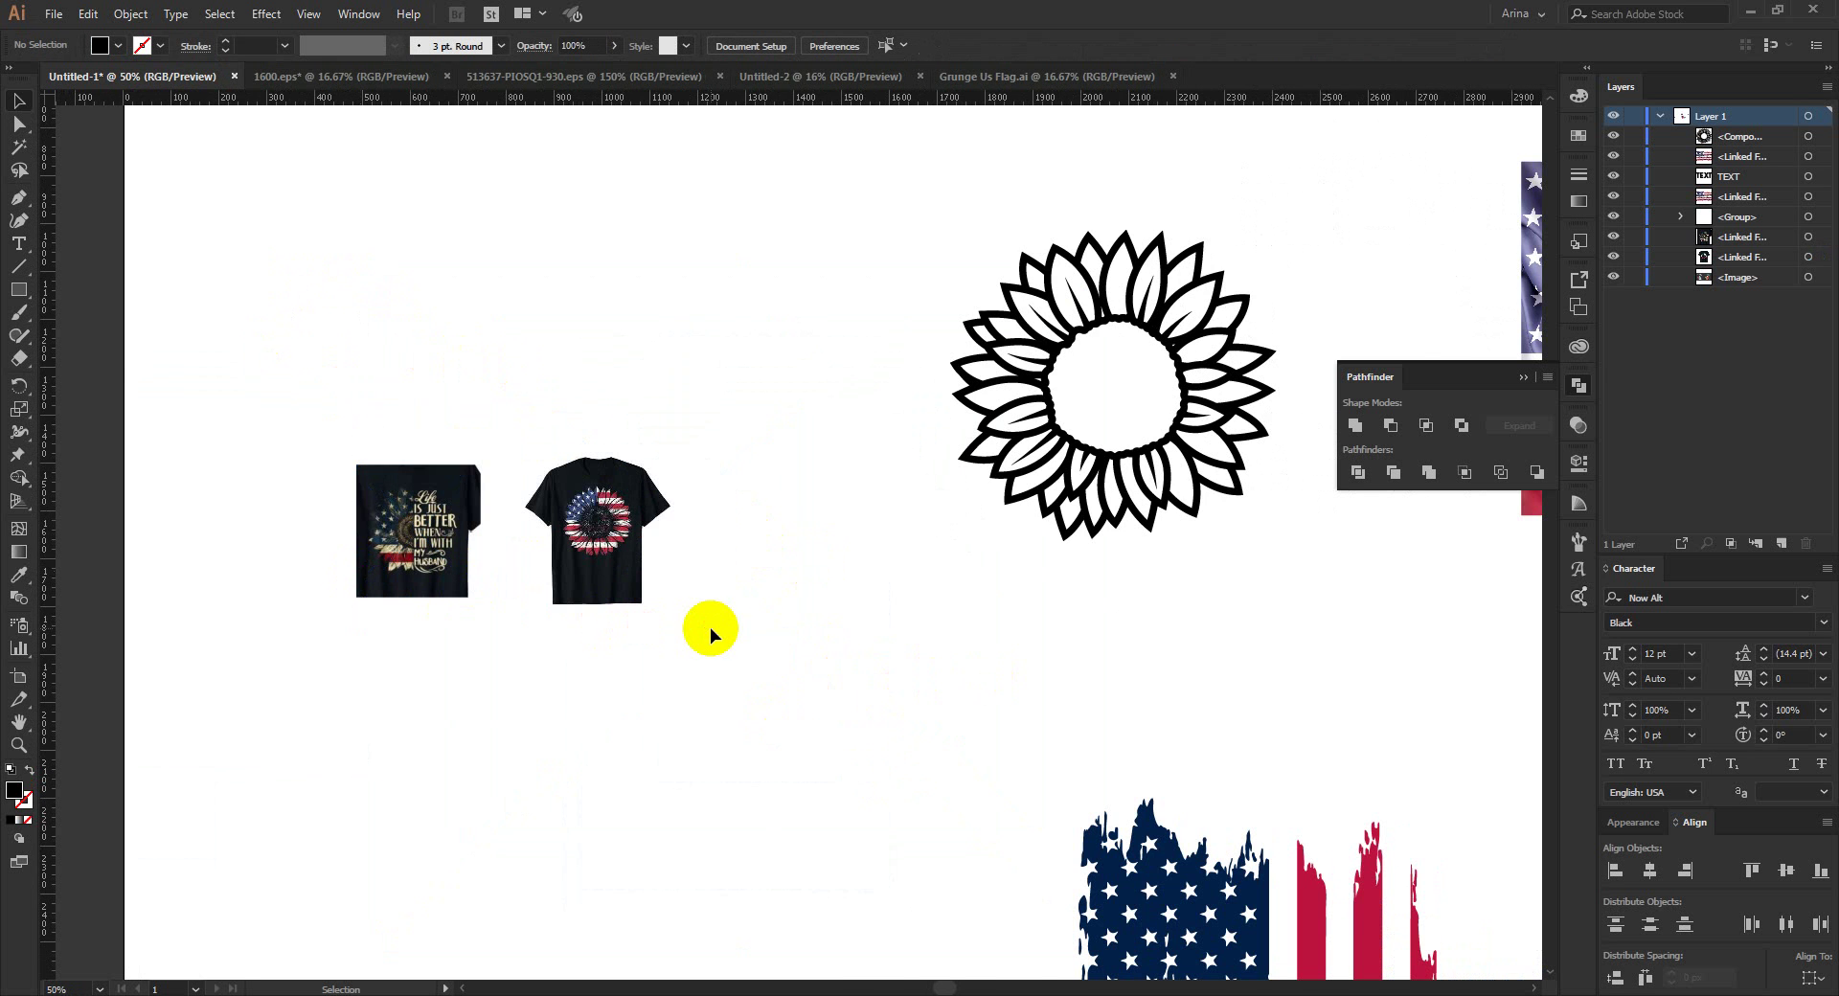
pyautogui.scroll(-1, 478, 533)
pyautogui.moveTo(727, 679)
pyautogui.mouseDown()
pyautogui.moveTo(296, 352)
pyautogui.moveTo(664, 715)
pyautogui.moveTo(750, 663)
pyautogui.mouseUp()
pyautogui.click(750, 663)
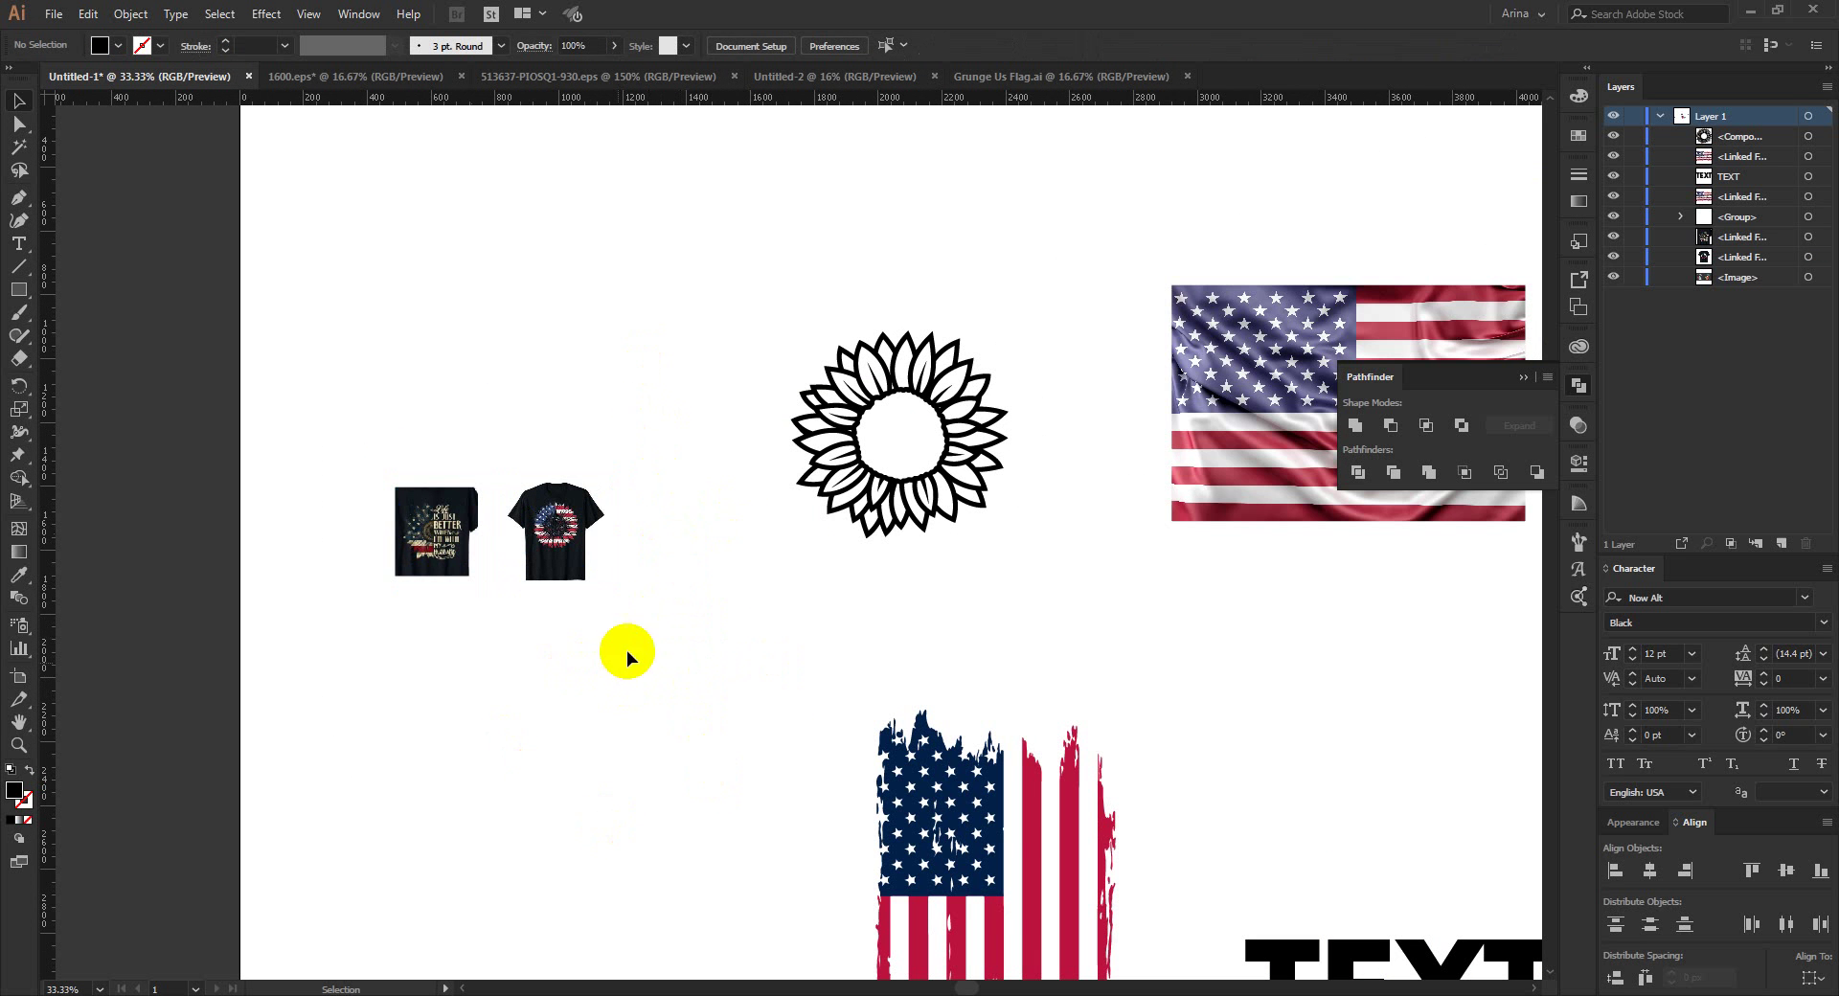
# Step: Move the black sunflower outline down and closer to the two T-shirt references
pyautogui.click(606, 544)
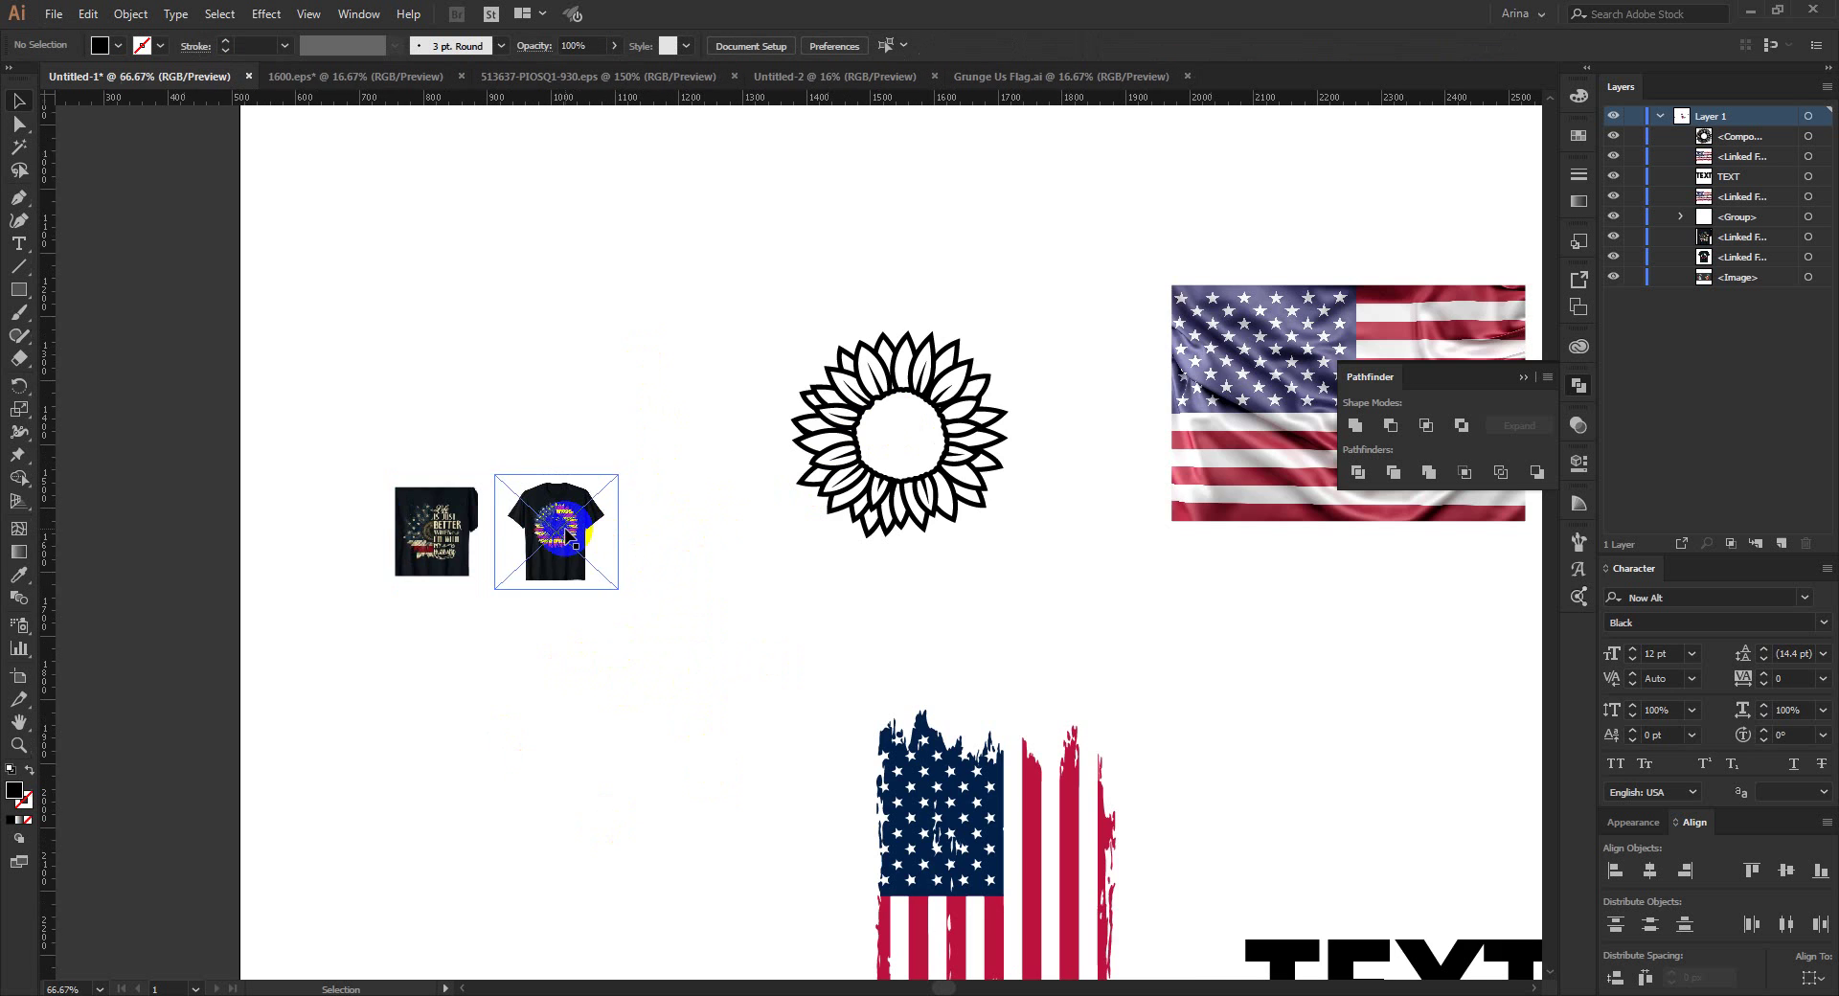
pyautogui.scroll(1, 574, 536)
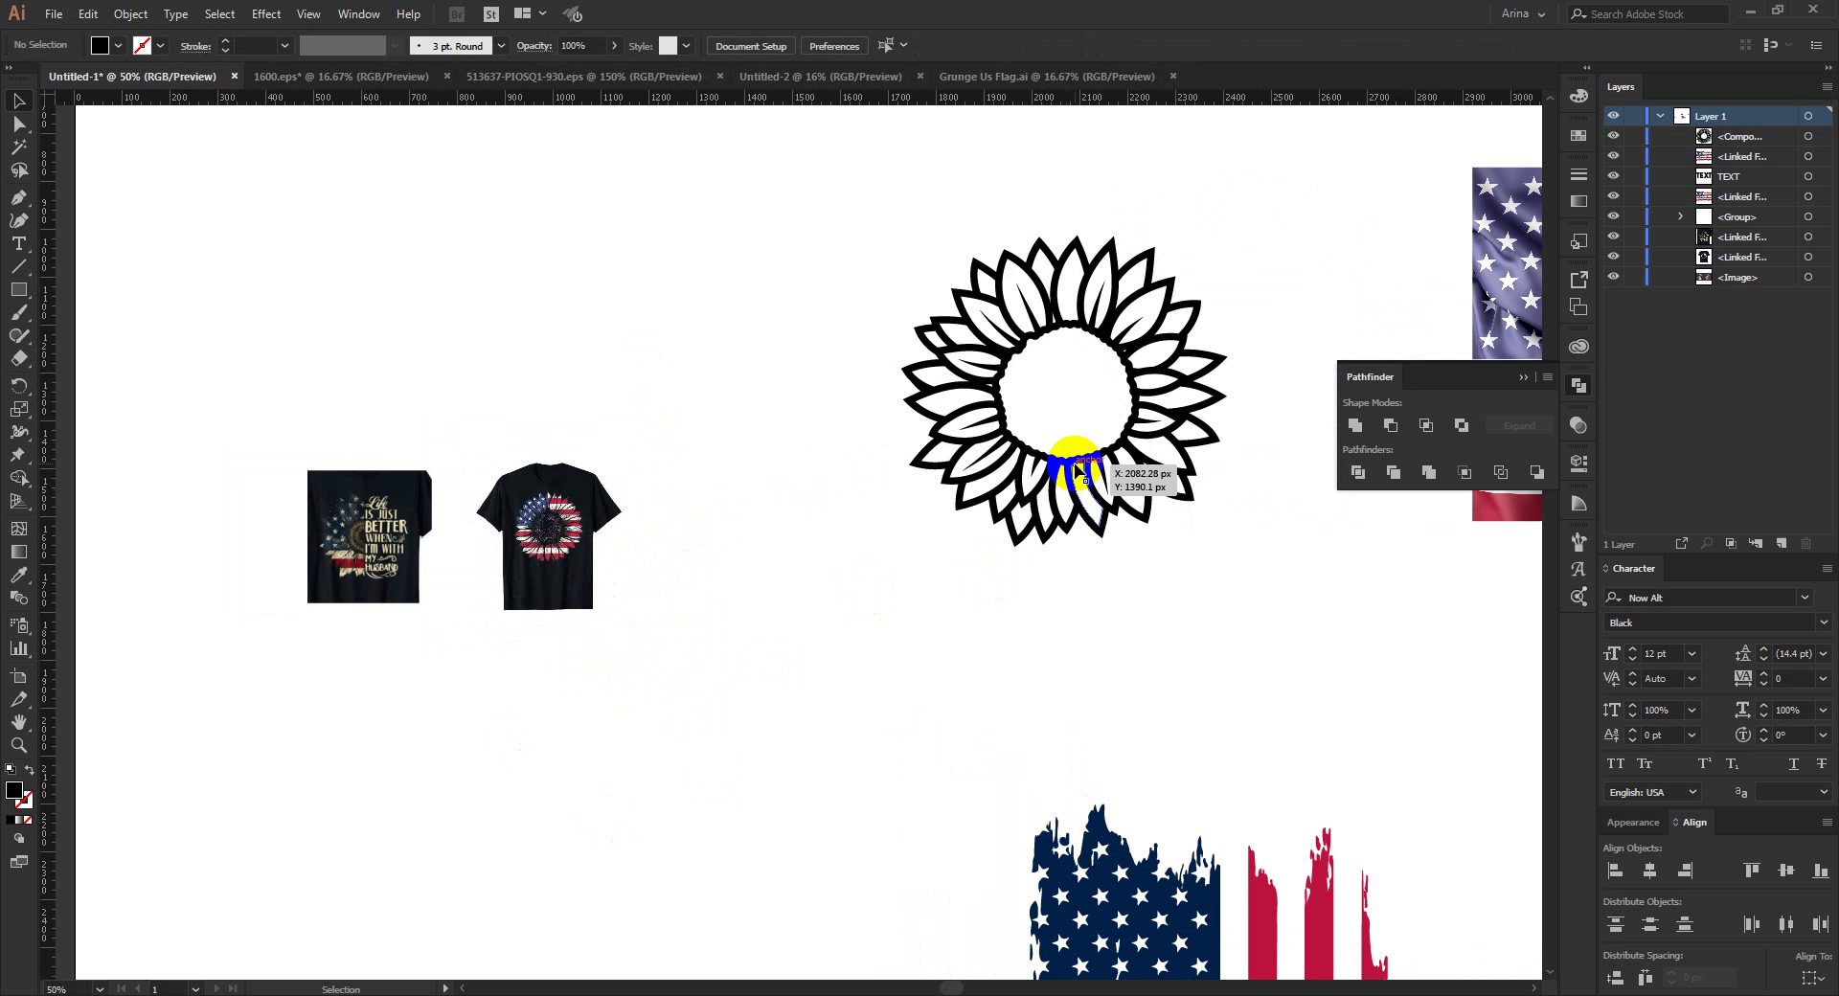
pyautogui.moveTo(1061, 448); pyautogui.dragTo(918, 599)
pyautogui.click(383, 427)
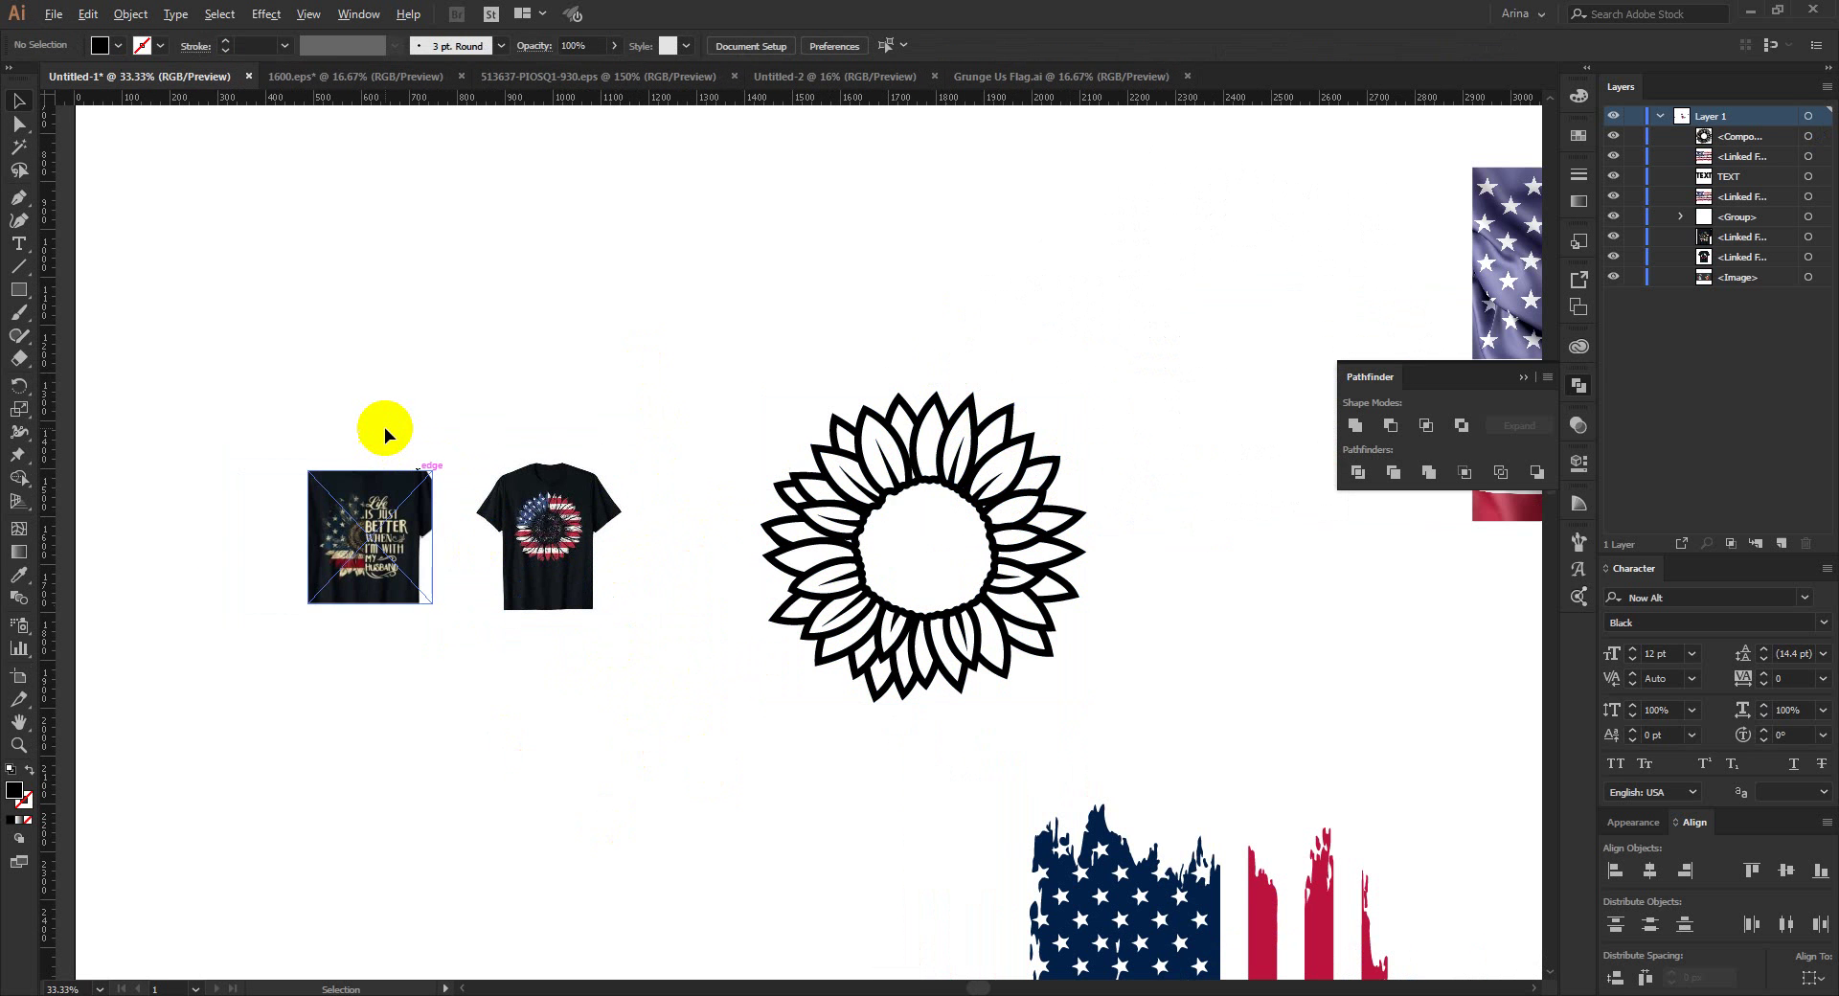
pyautogui.scroll(-2, 383, 427)
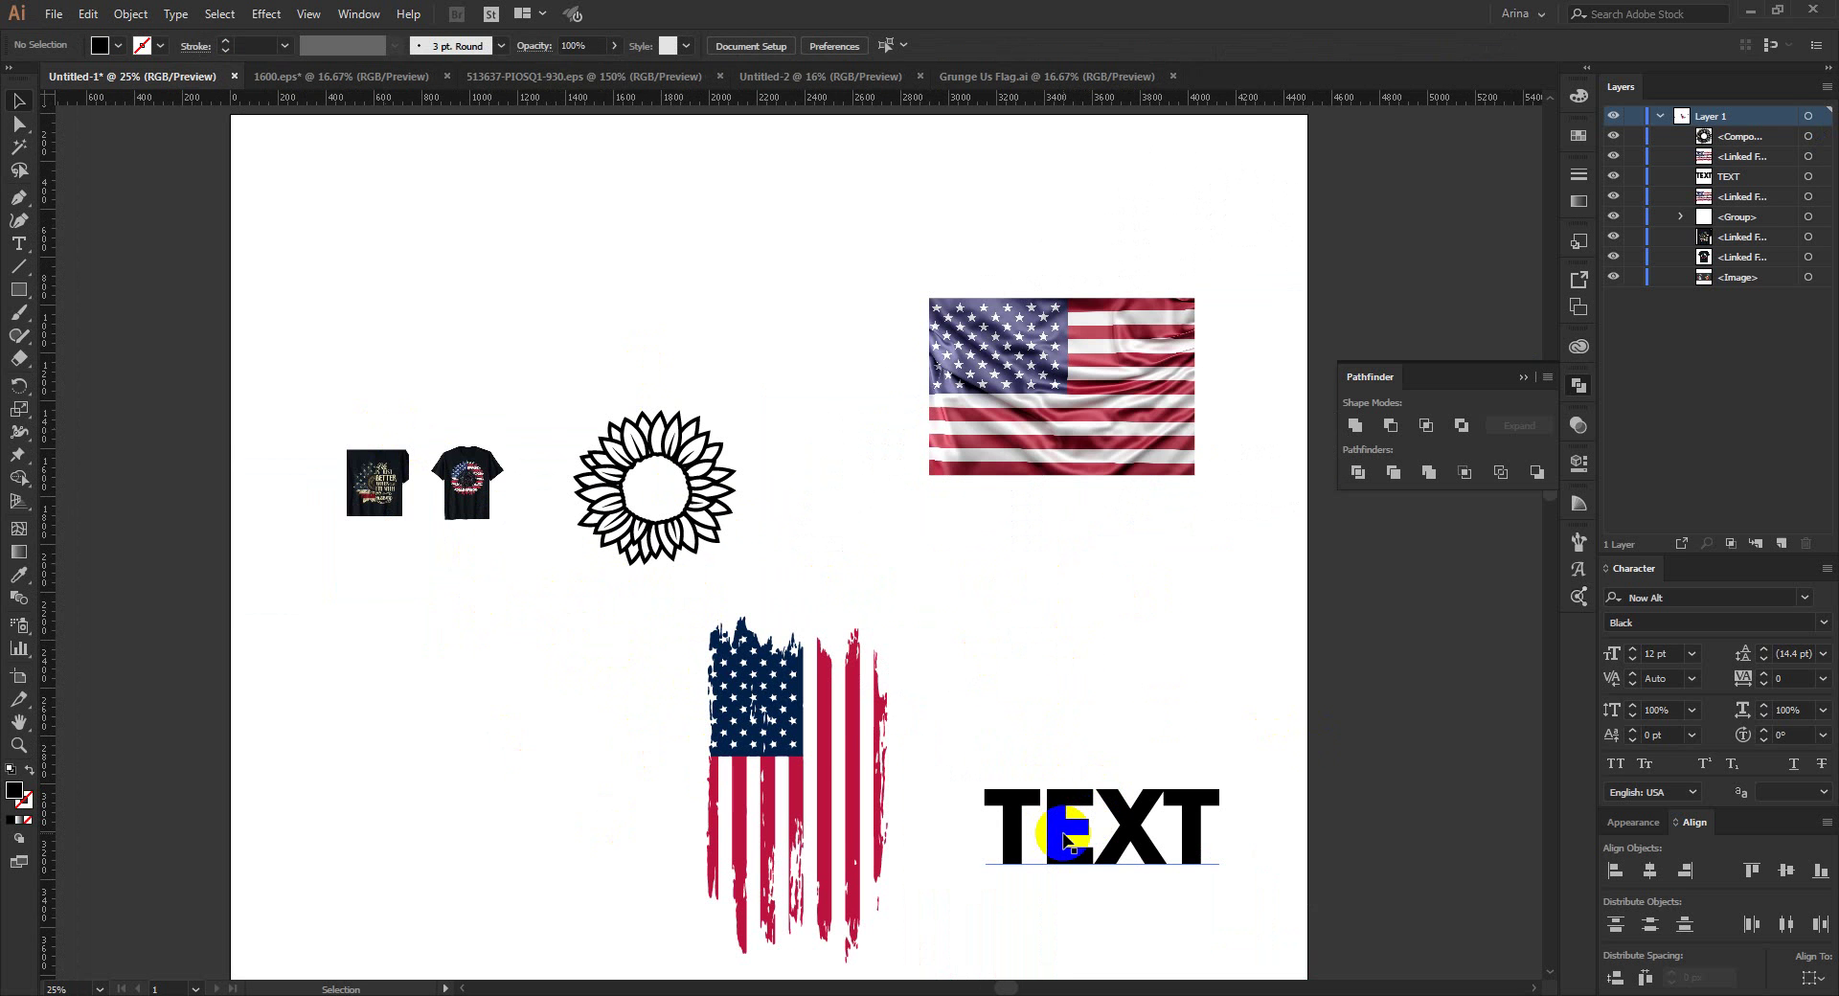
pyautogui.moveTo(1056, 648); pyautogui.dragTo(1245, 910)
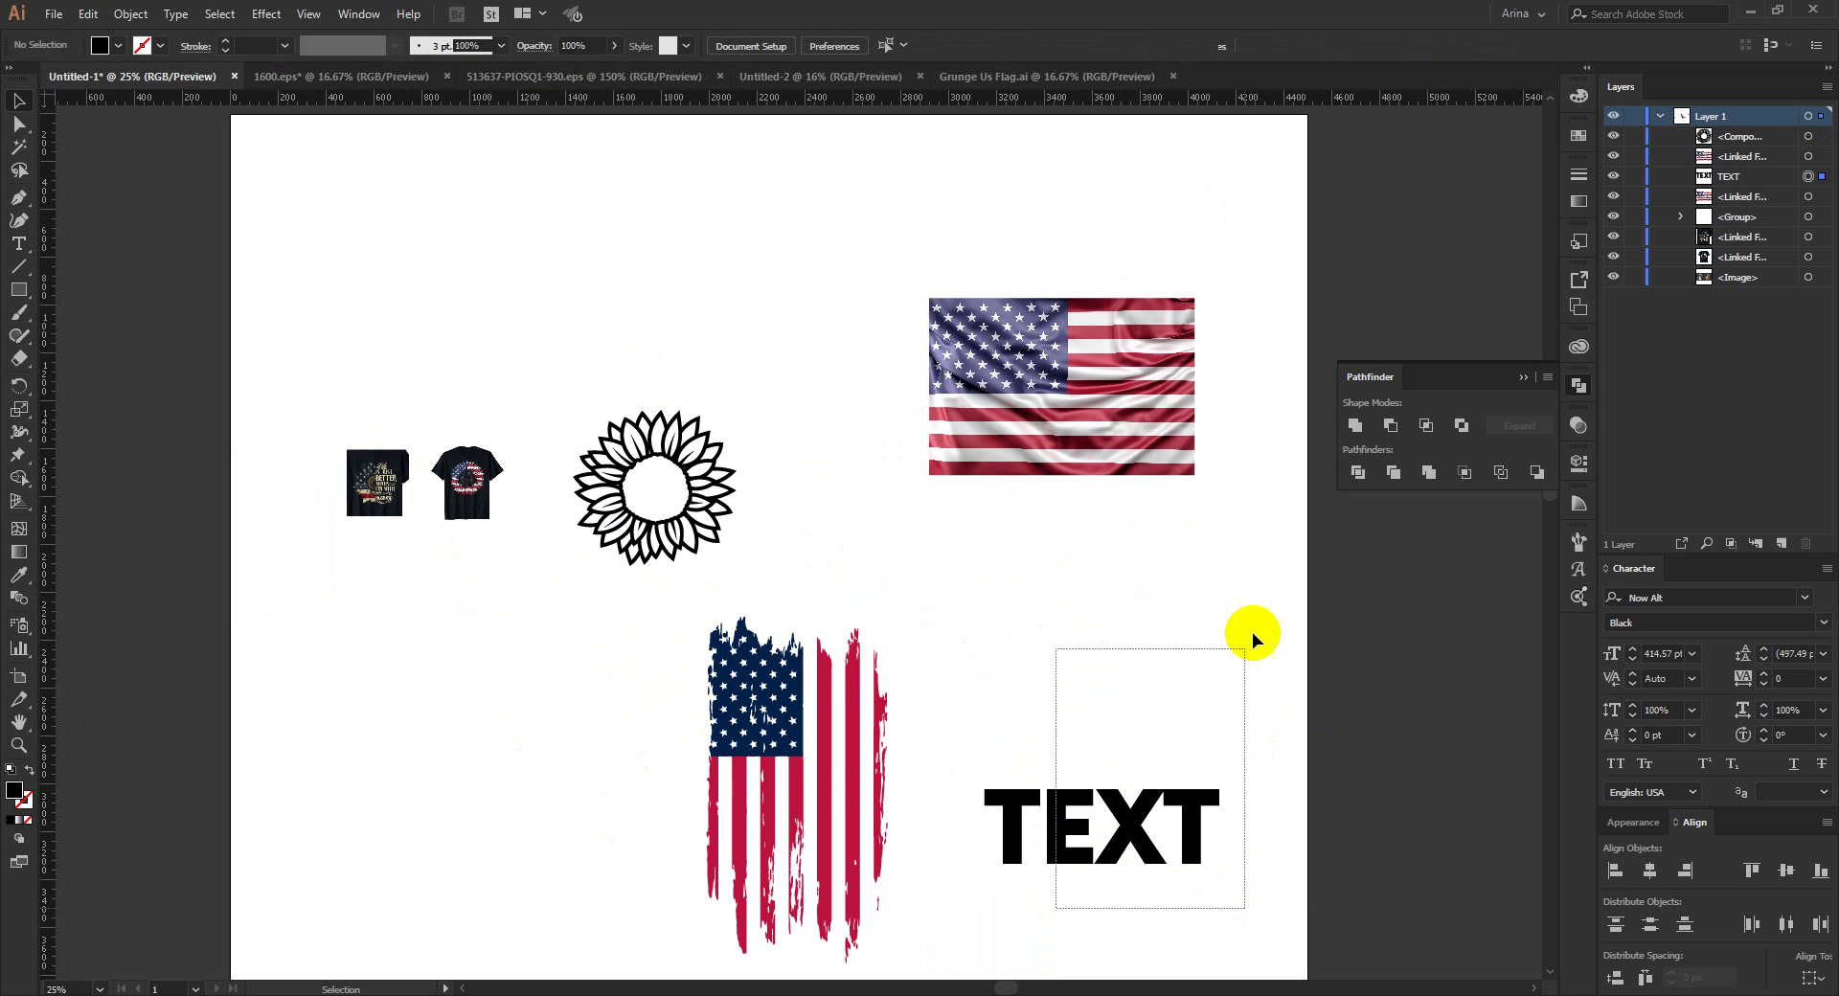
pyautogui.moveTo(1251, 633); pyautogui.dragTo(1251, 633)
pyautogui.click(537, 456)
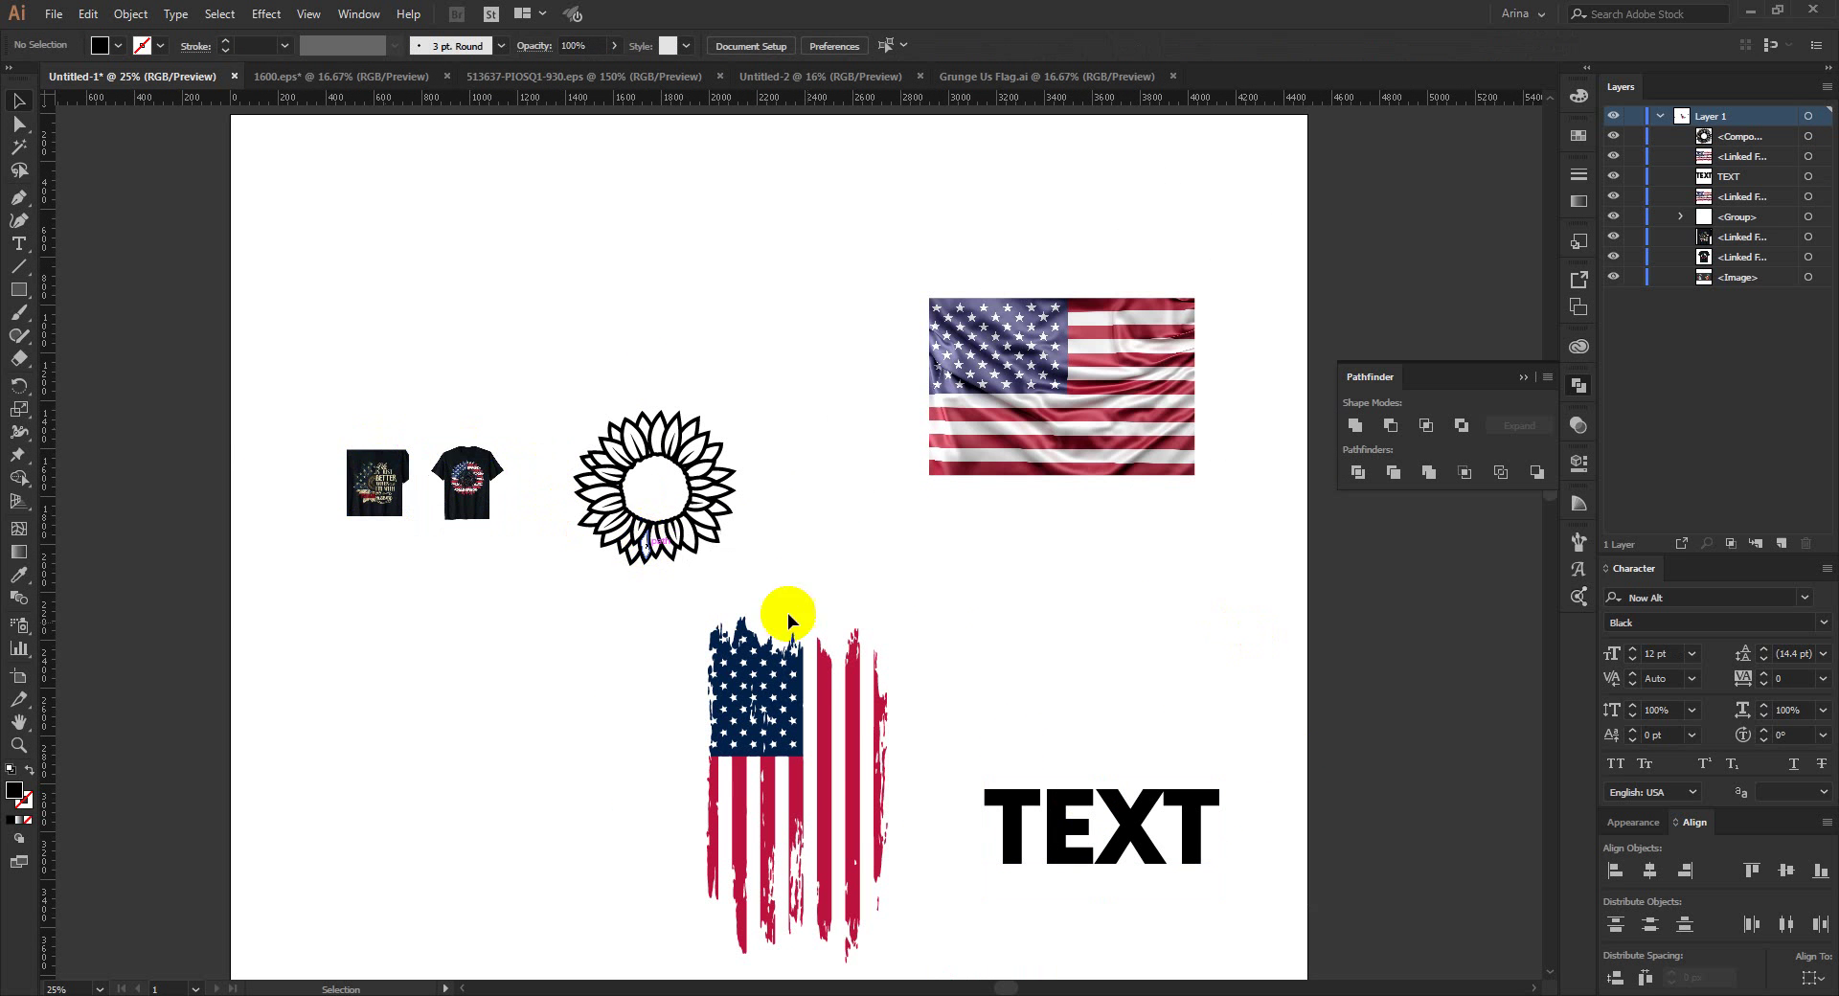
# Step: Duplicate the waving US flag image into the empty space just above the word TEXT
pyautogui.moveTo(1090, 466); pyautogui.dragTo(1186, 730)
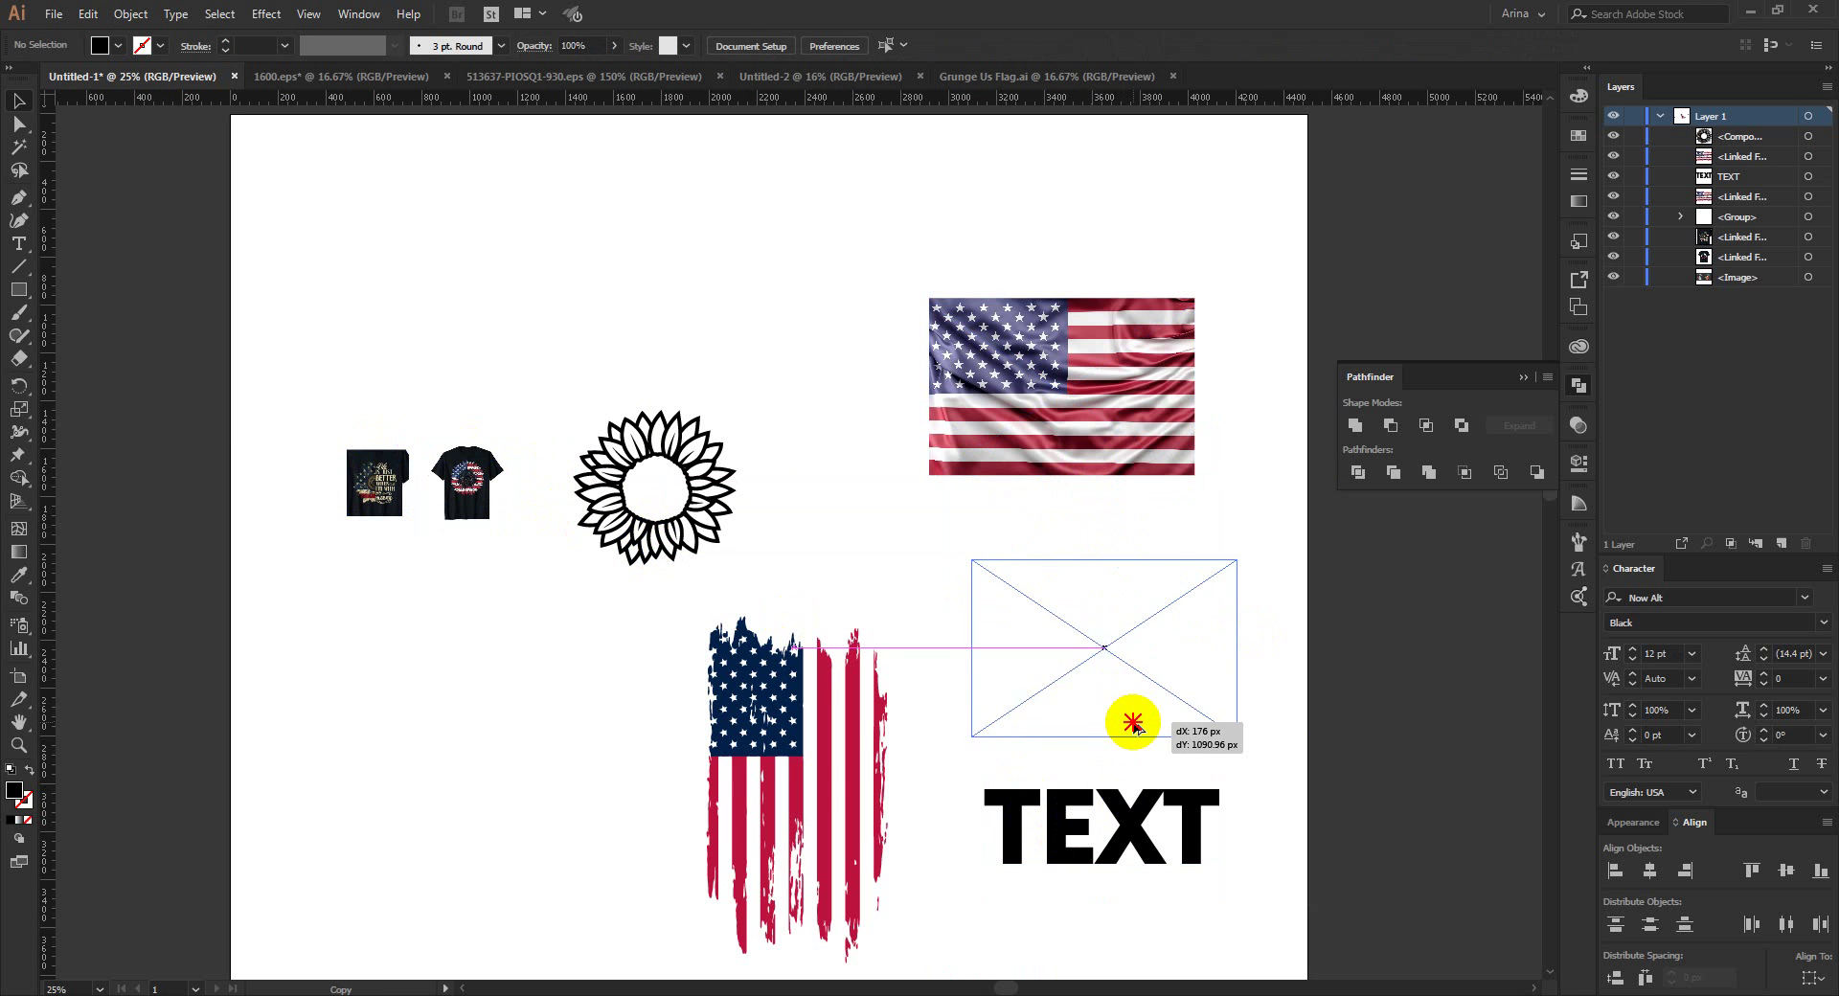
pyautogui.click(900, 565)
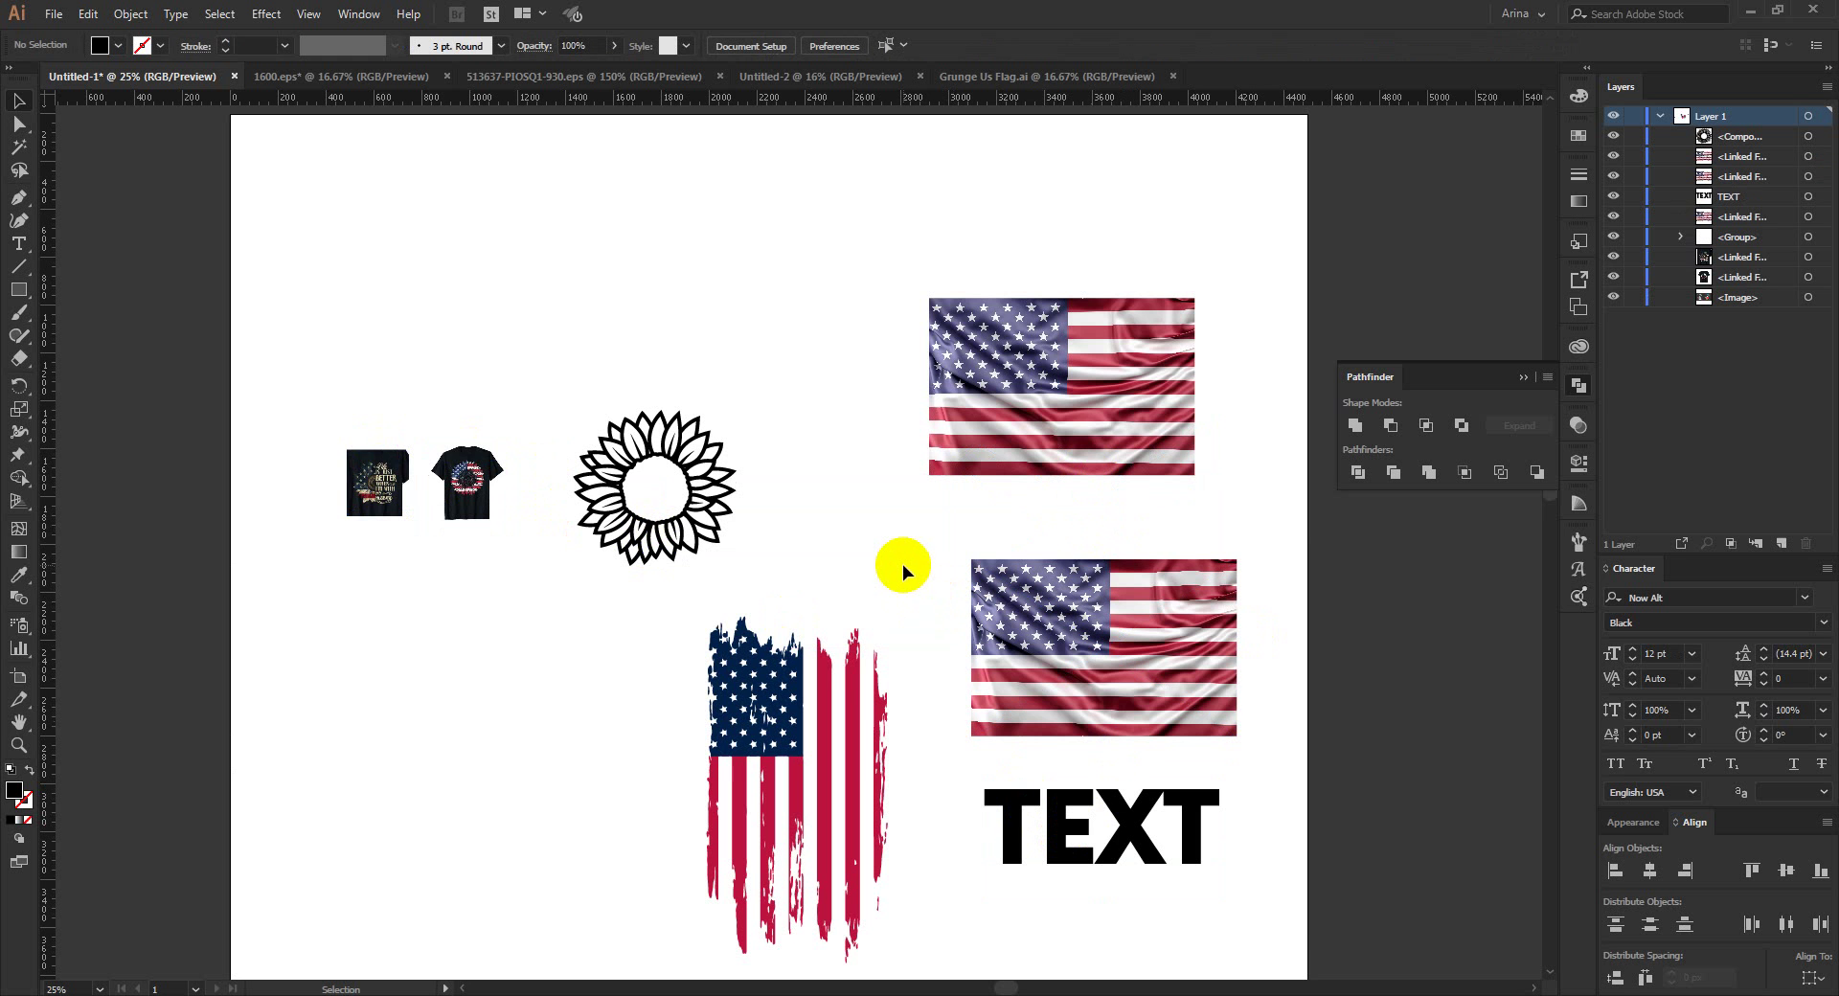
pyautogui.moveTo(924, 545); pyautogui.dragTo(1294, 757)
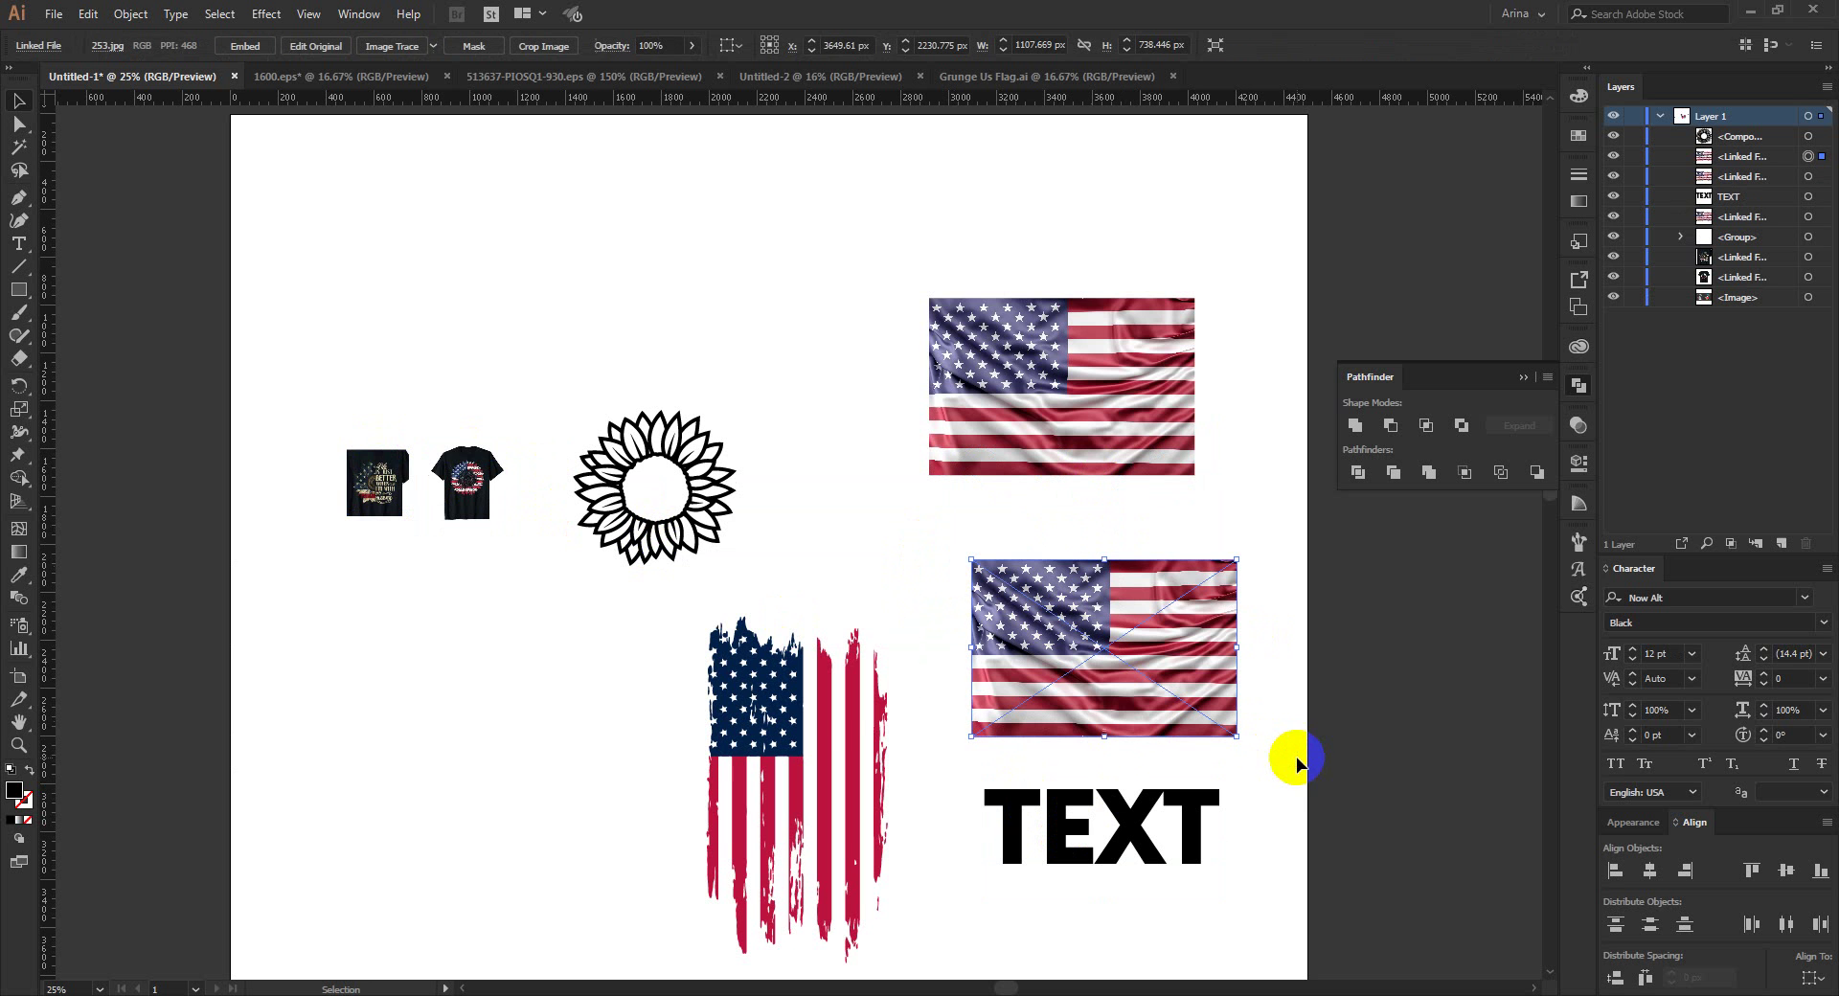
pyautogui.click(847, 711)
pyautogui.click(423, 736)
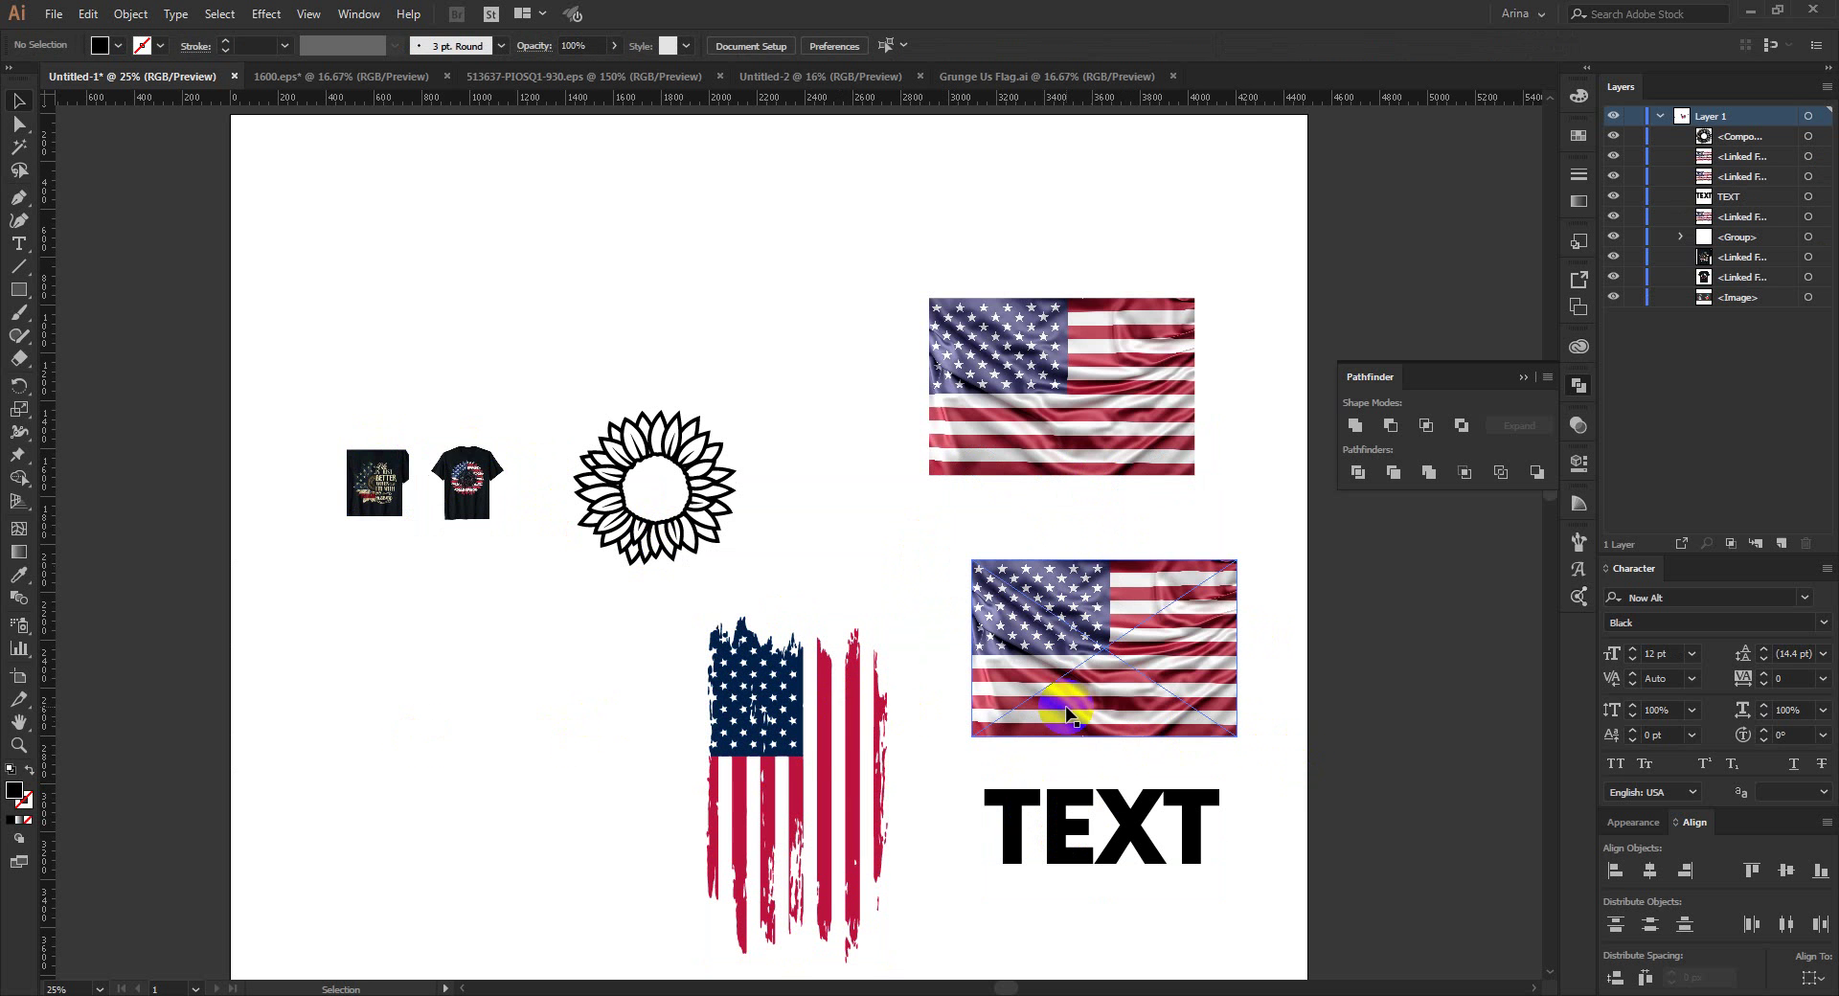
pyautogui.click(744, 746)
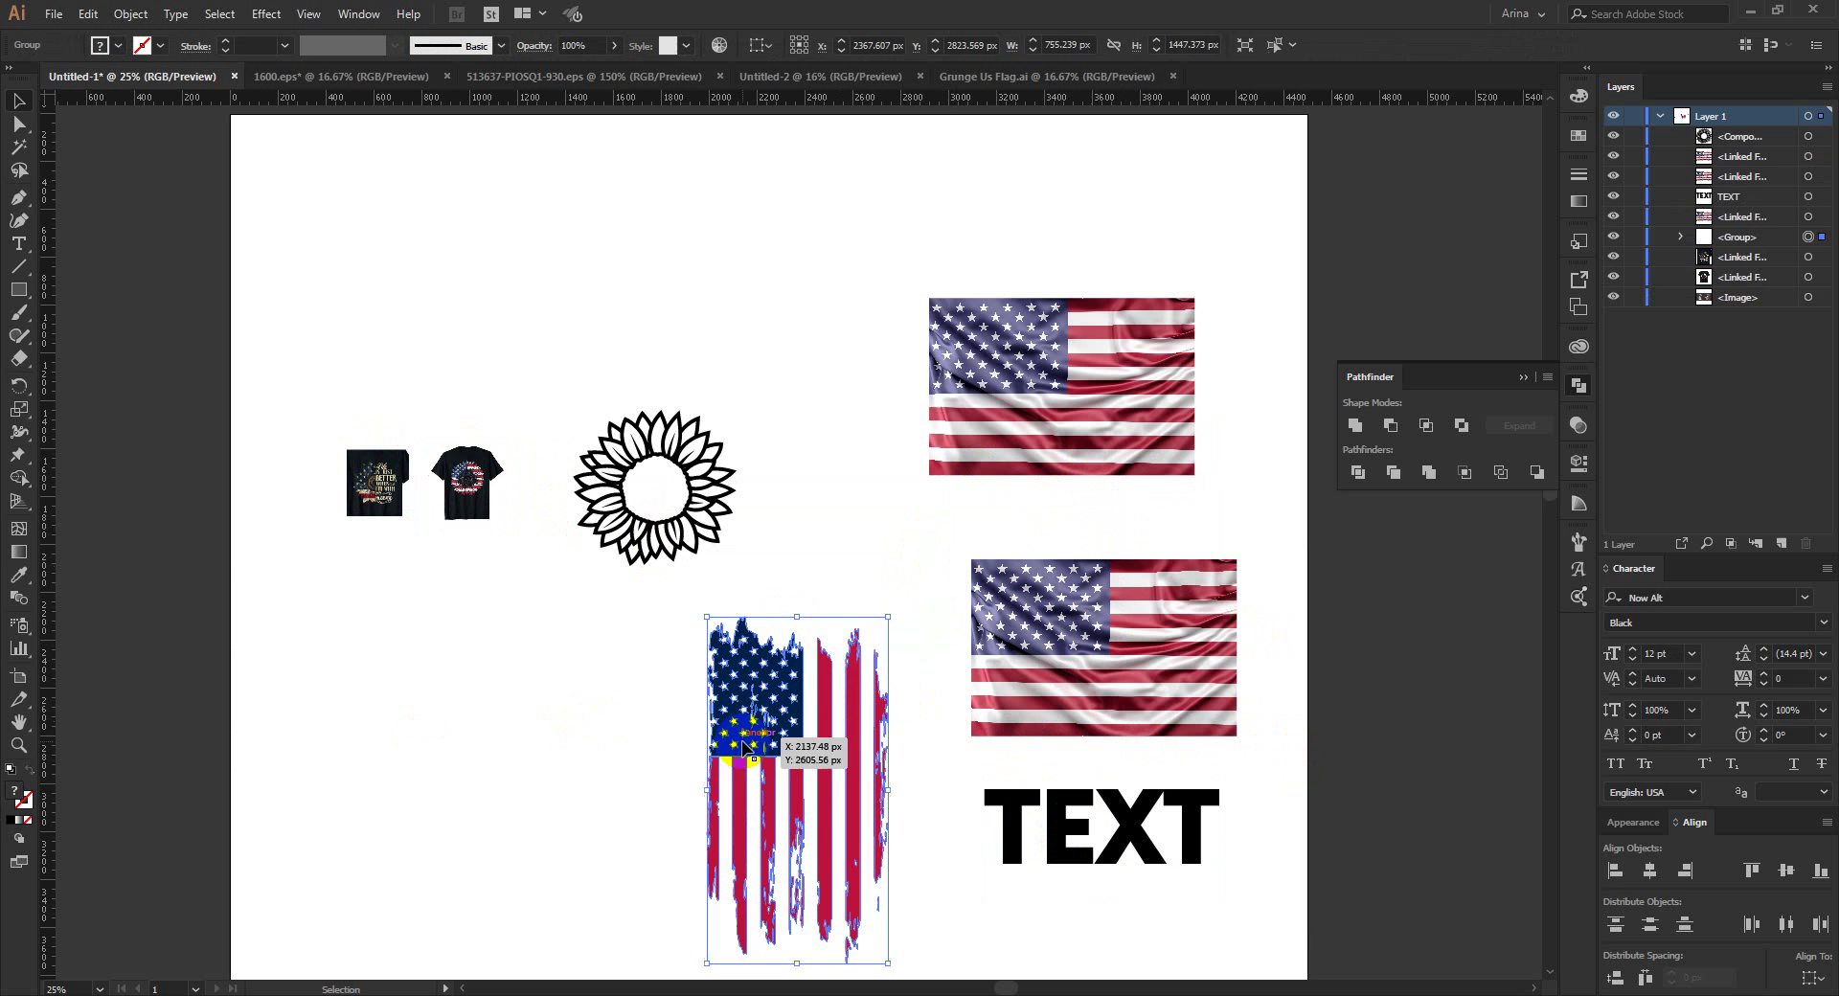
pyautogui.click(594, 726)
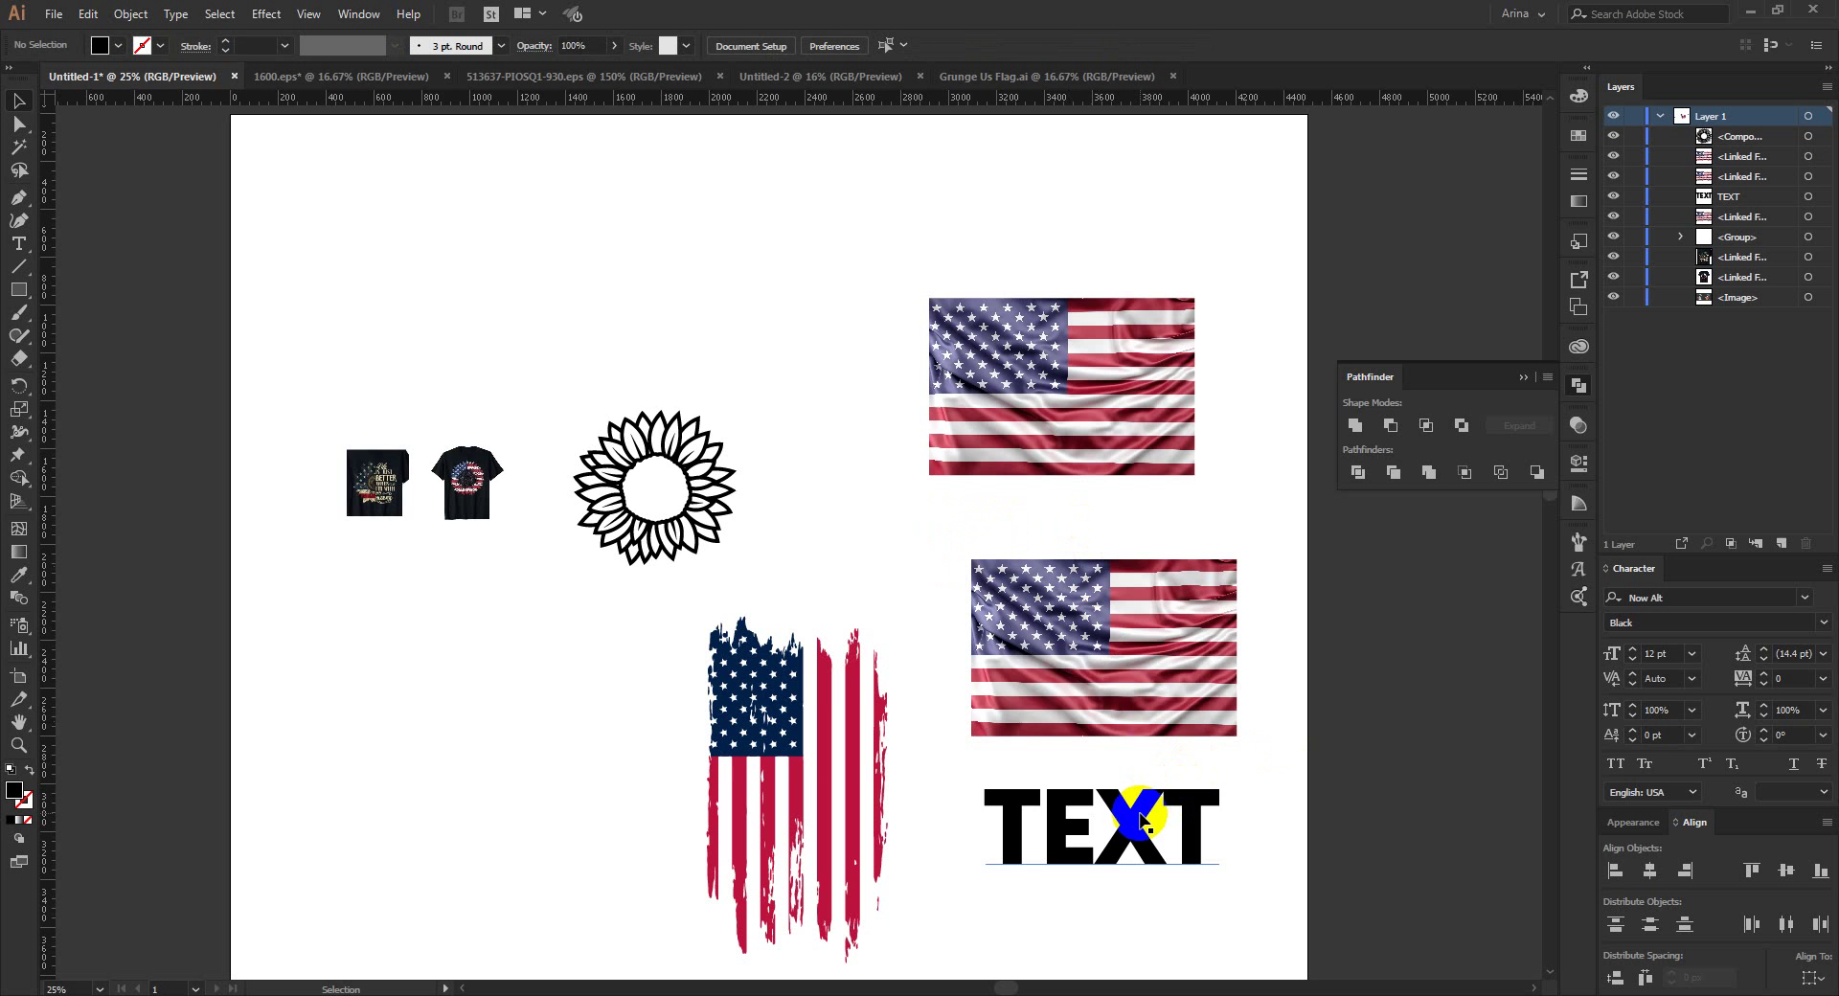
# Step: Move the word TEXT straight up onto the duplicated flag, then cut it and paste it in front so it lies above the image
pyautogui.moveTo(1140, 819); pyautogui.dragTo(1257, 825)
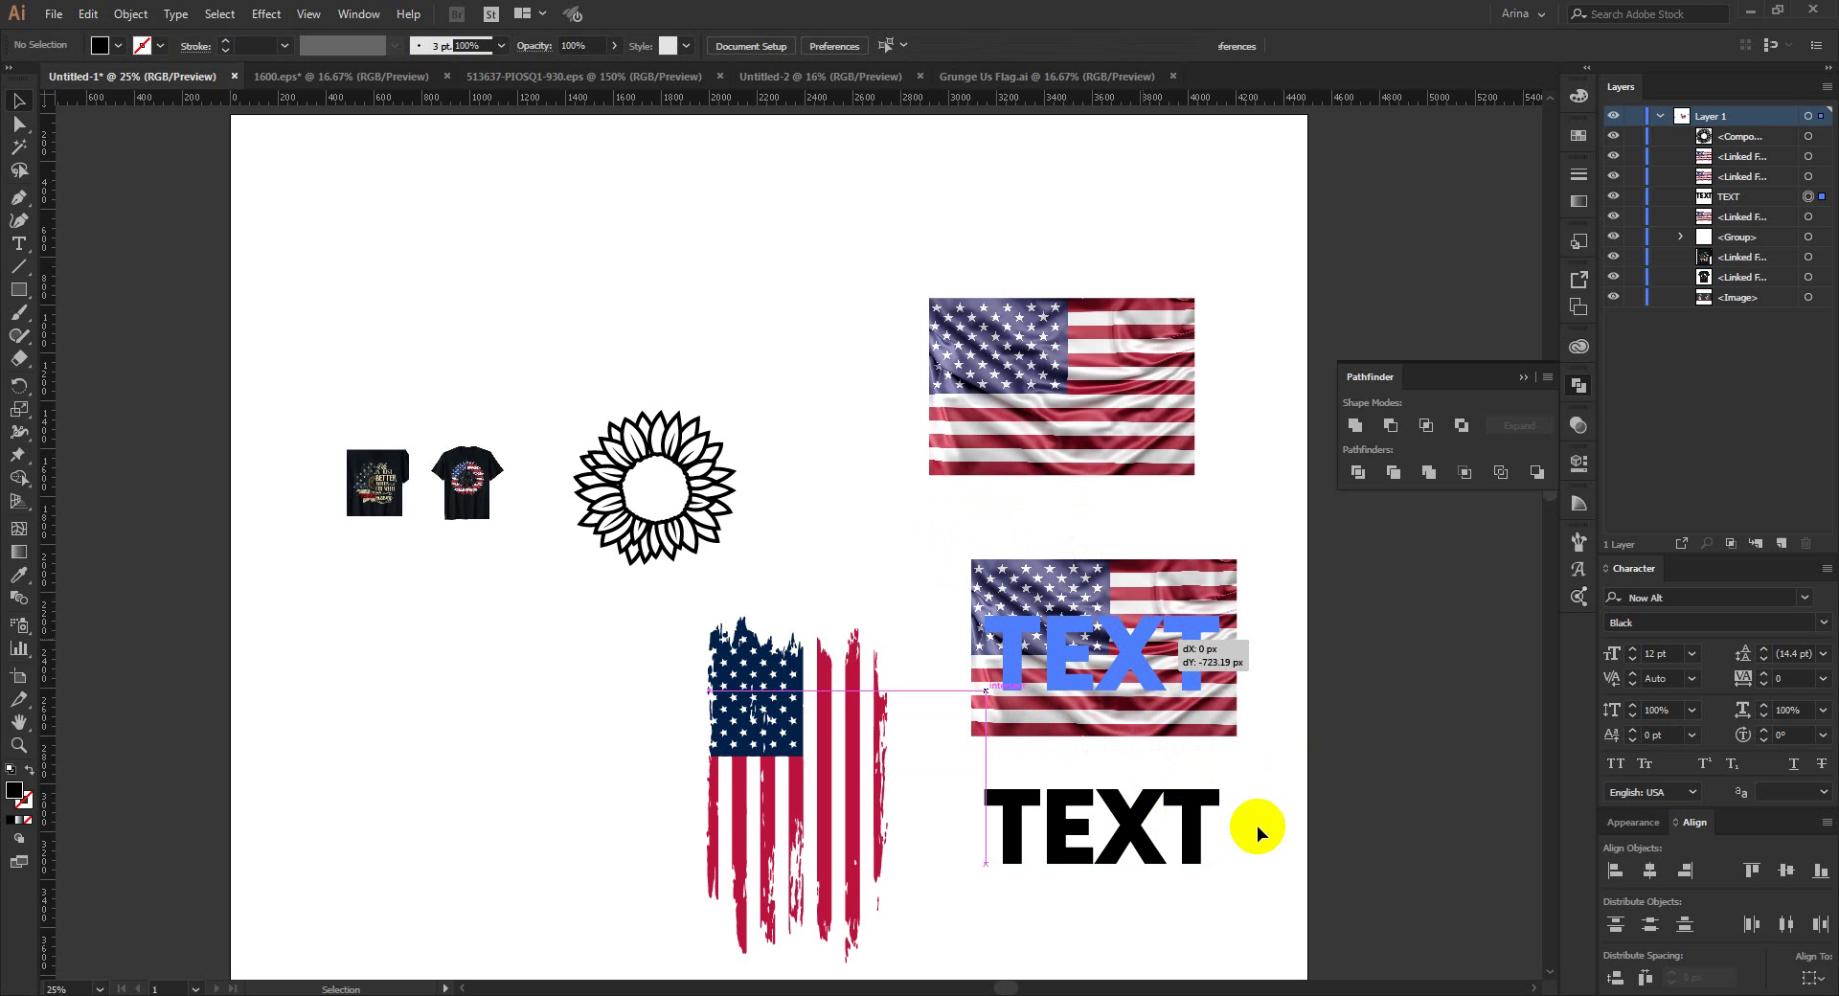
pyautogui.hotkey('ctrl', 'x')
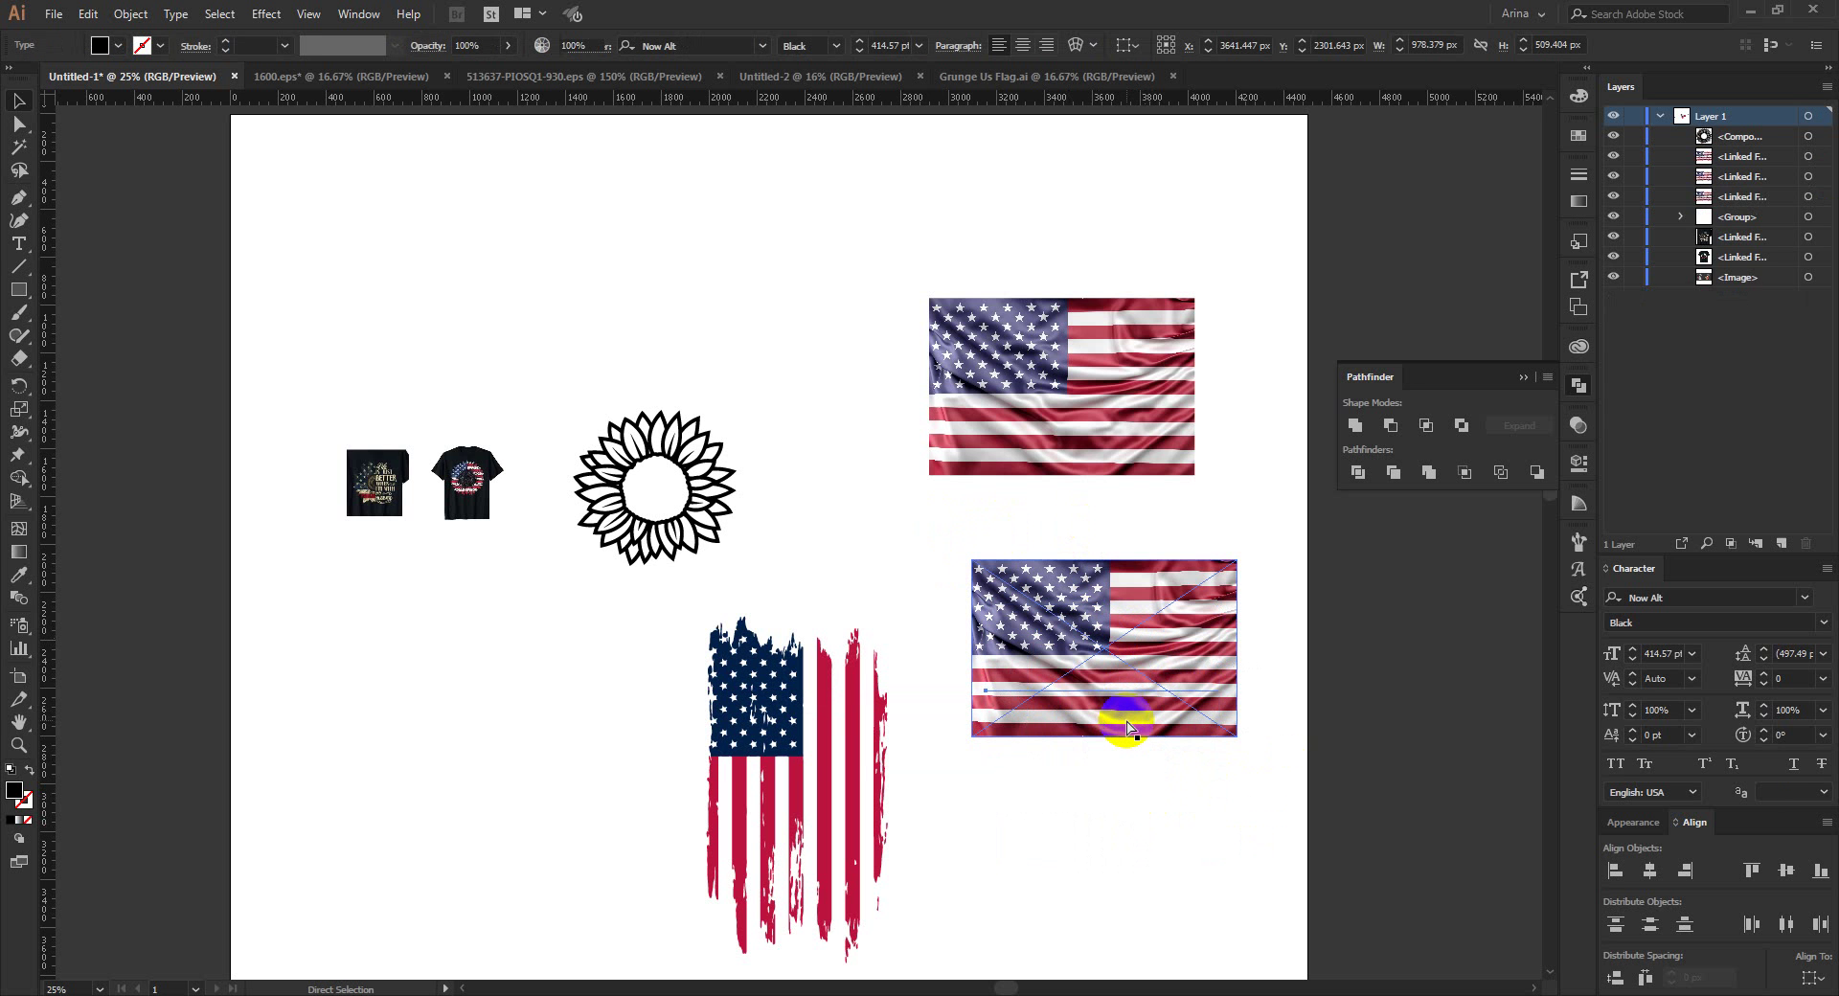
pyautogui.hotkey('ctrl', 'f')
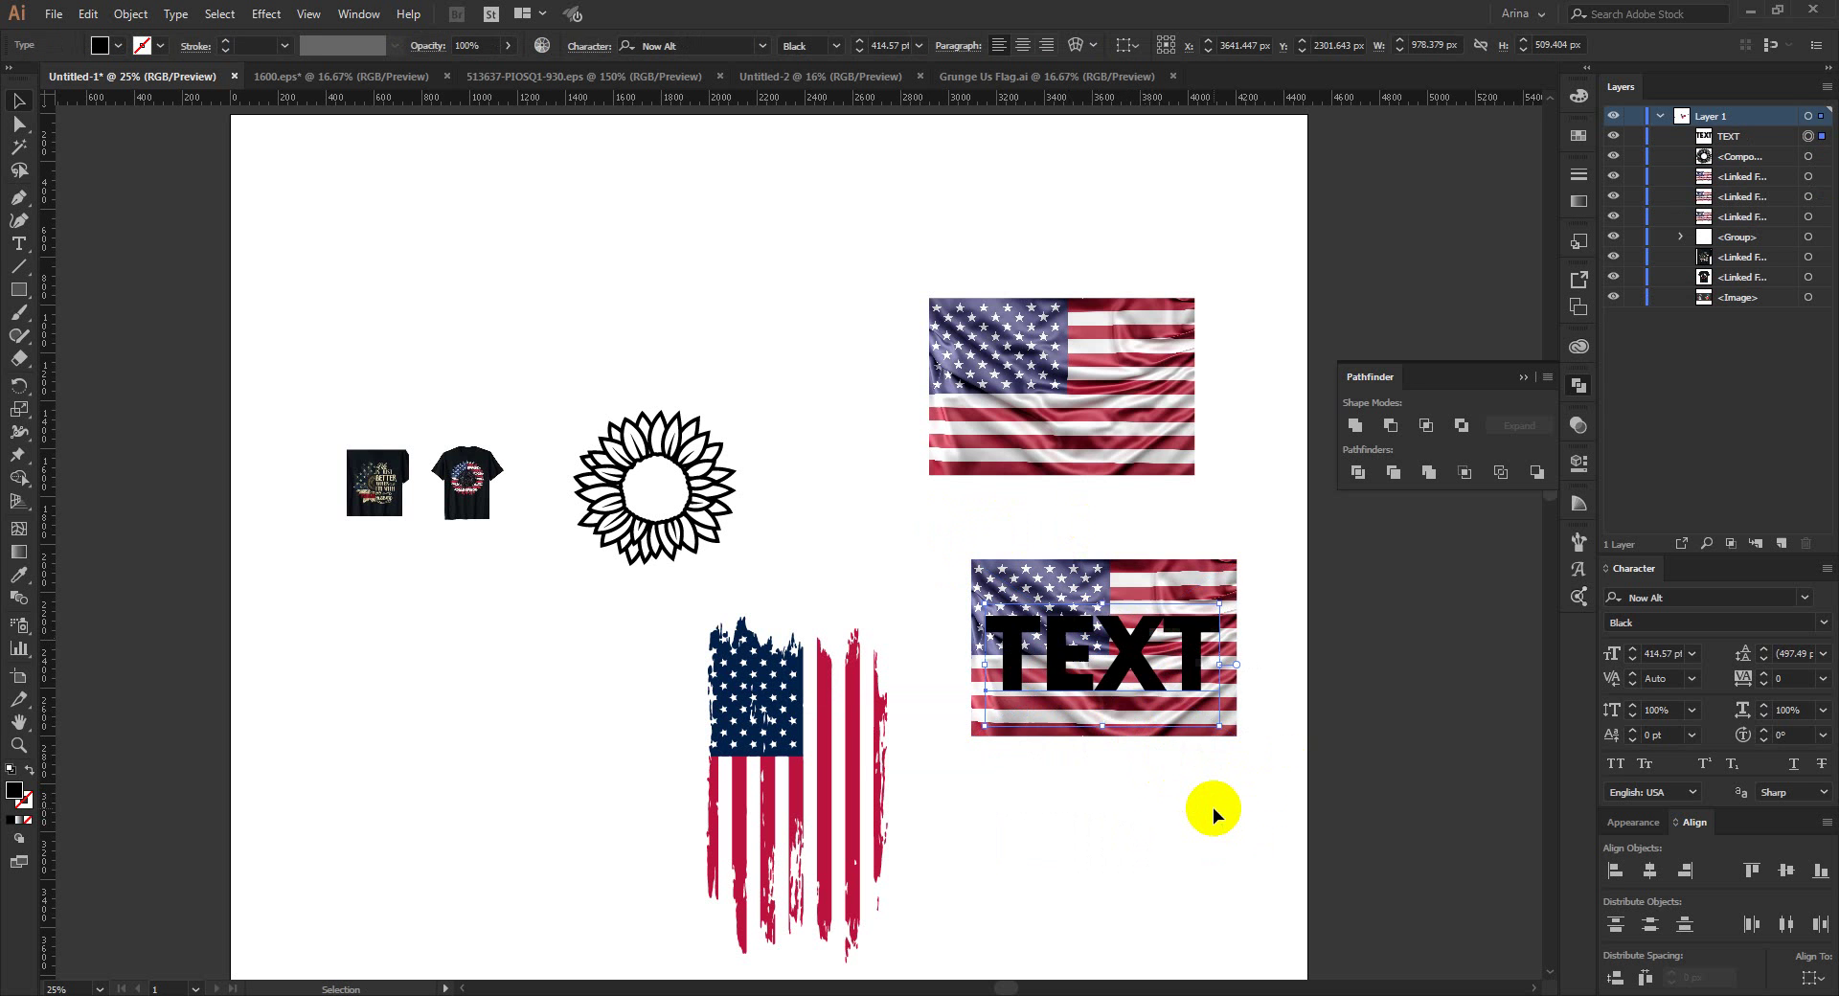
pyautogui.click(1208, 807)
# Step: Make a clipping mask from the word TEXT and the duplicated flag image beneath it
pyautogui.moveTo(1246, 808); pyautogui.dragTo(1055, 636)
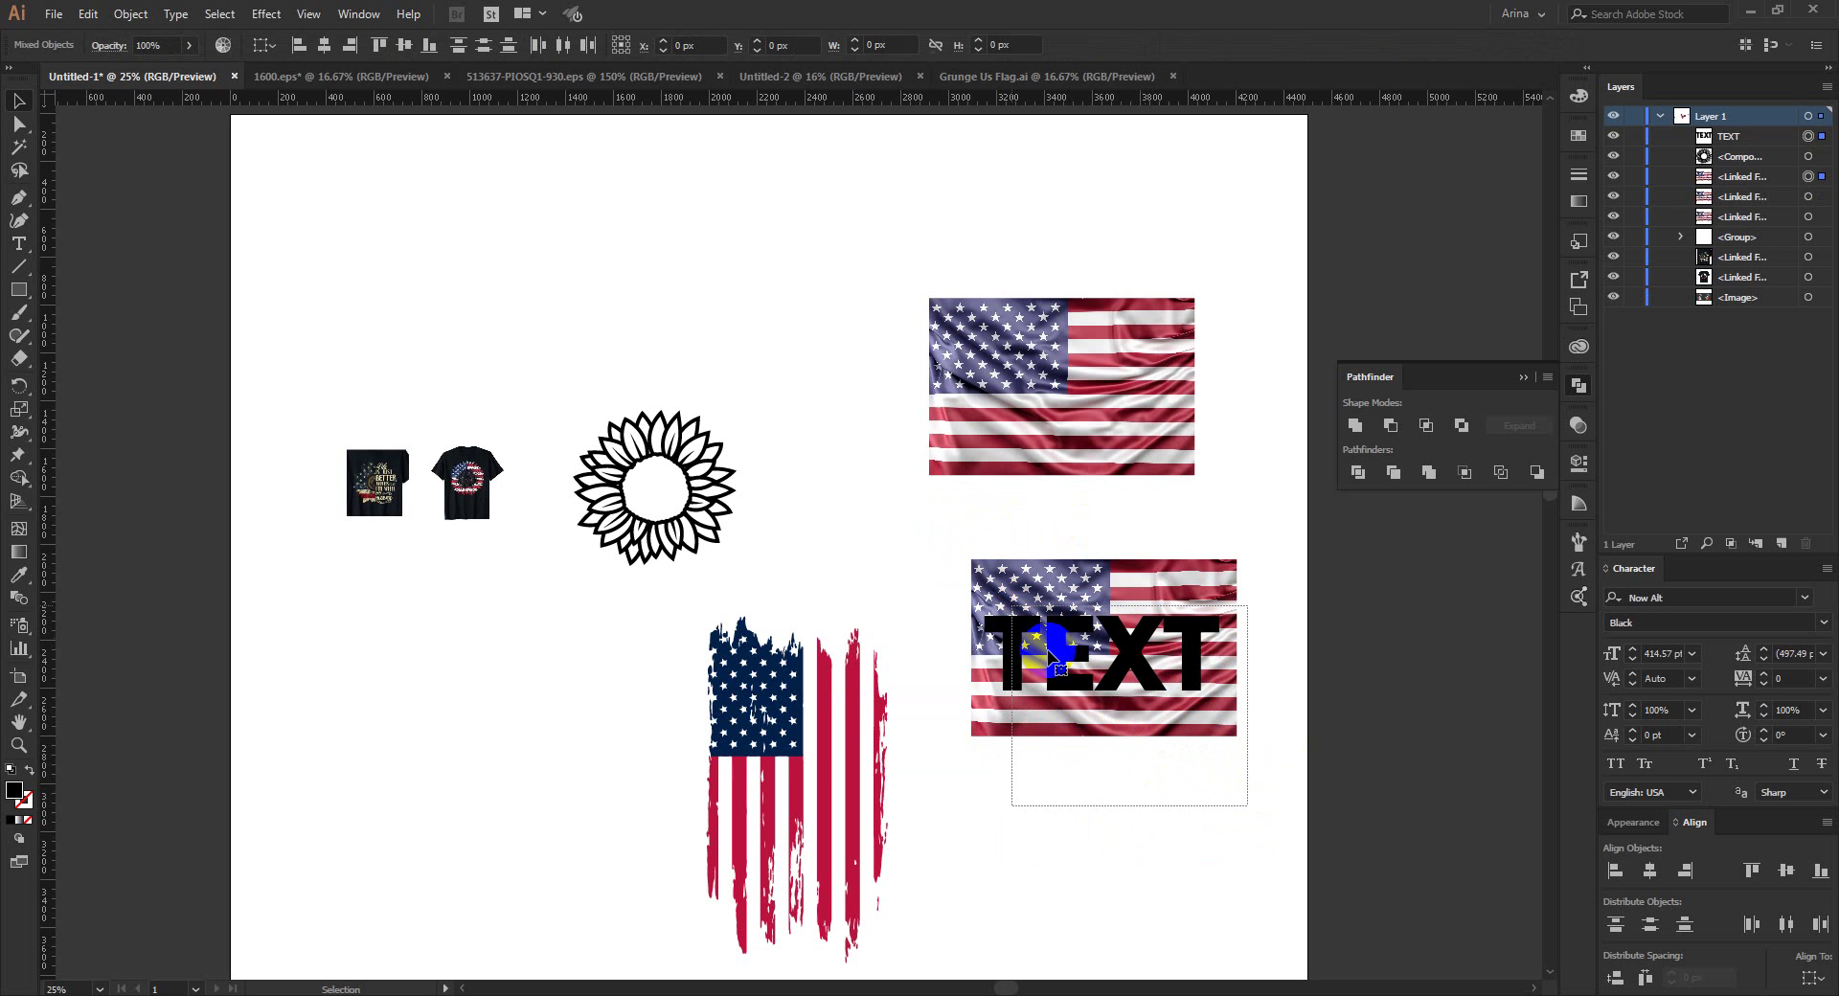
pyautogui.rightClick(1047, 649)
pyautogui.click(1108, 794)
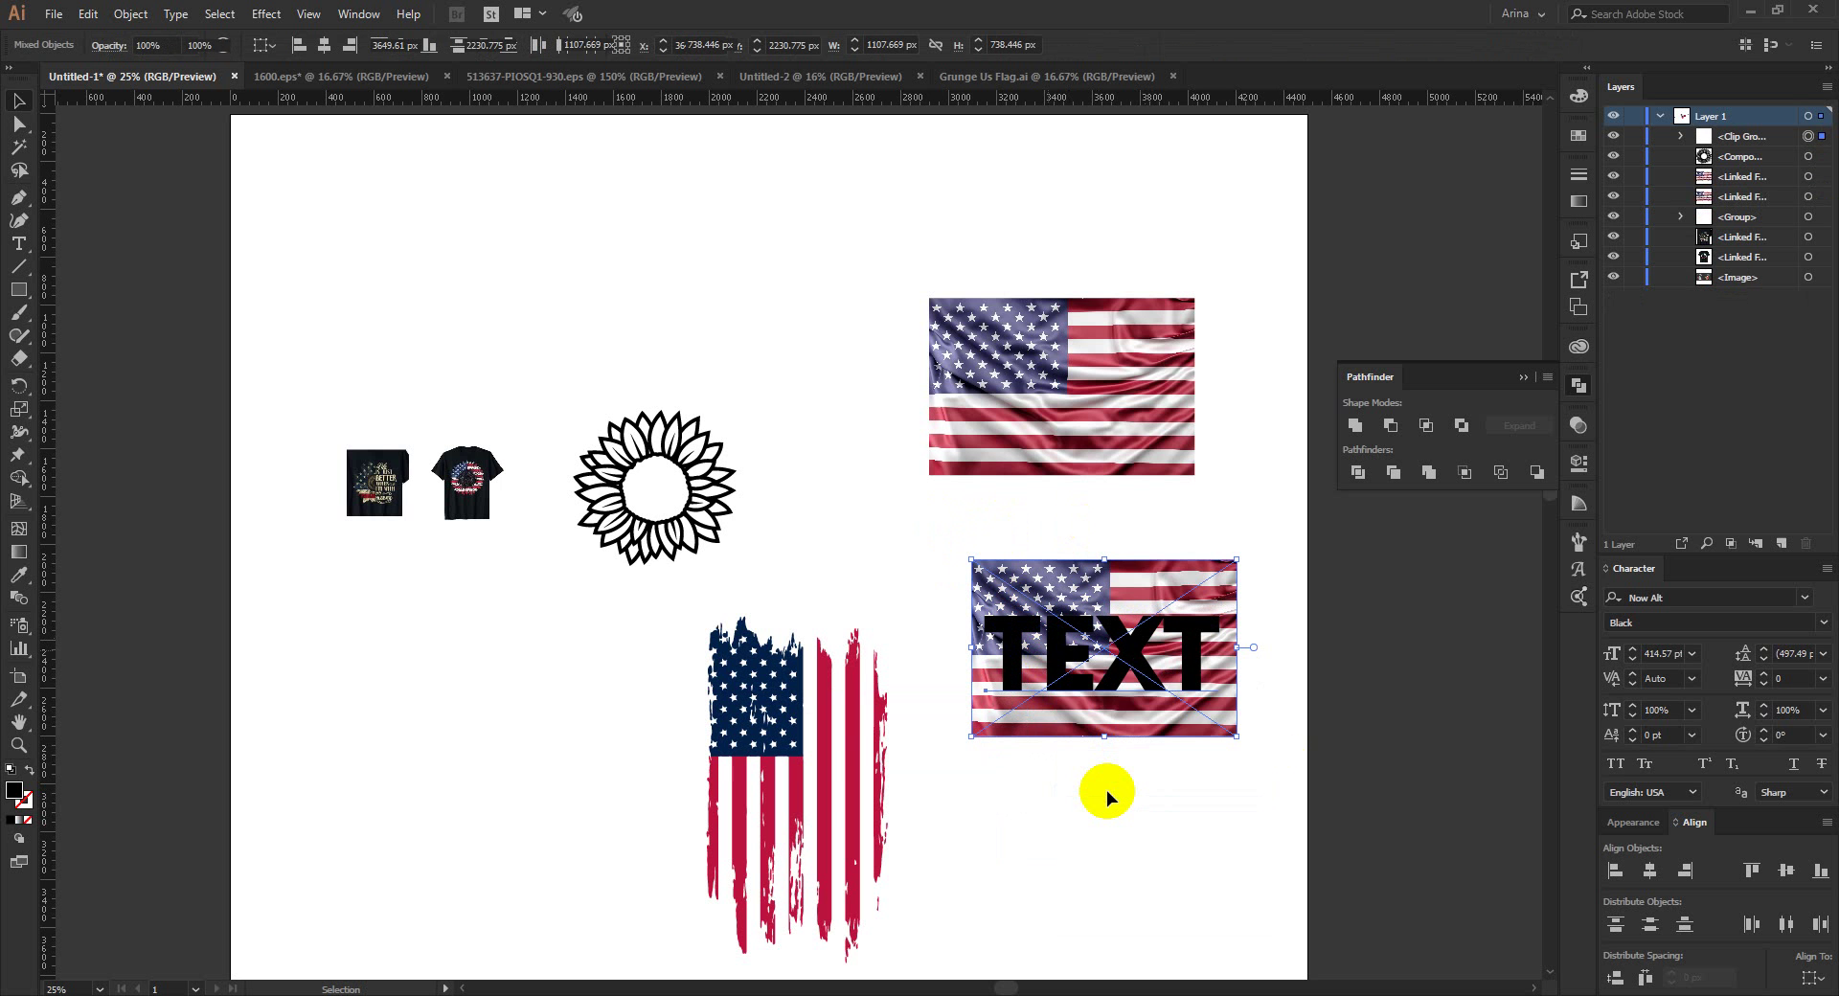
pyautogui.click(1170, 779)
# Step: Move the flag-filled TEXT off the artboard, placing it below the spare flag image on the pasteboard
pyautogui.scroll(-1, 984, 638)
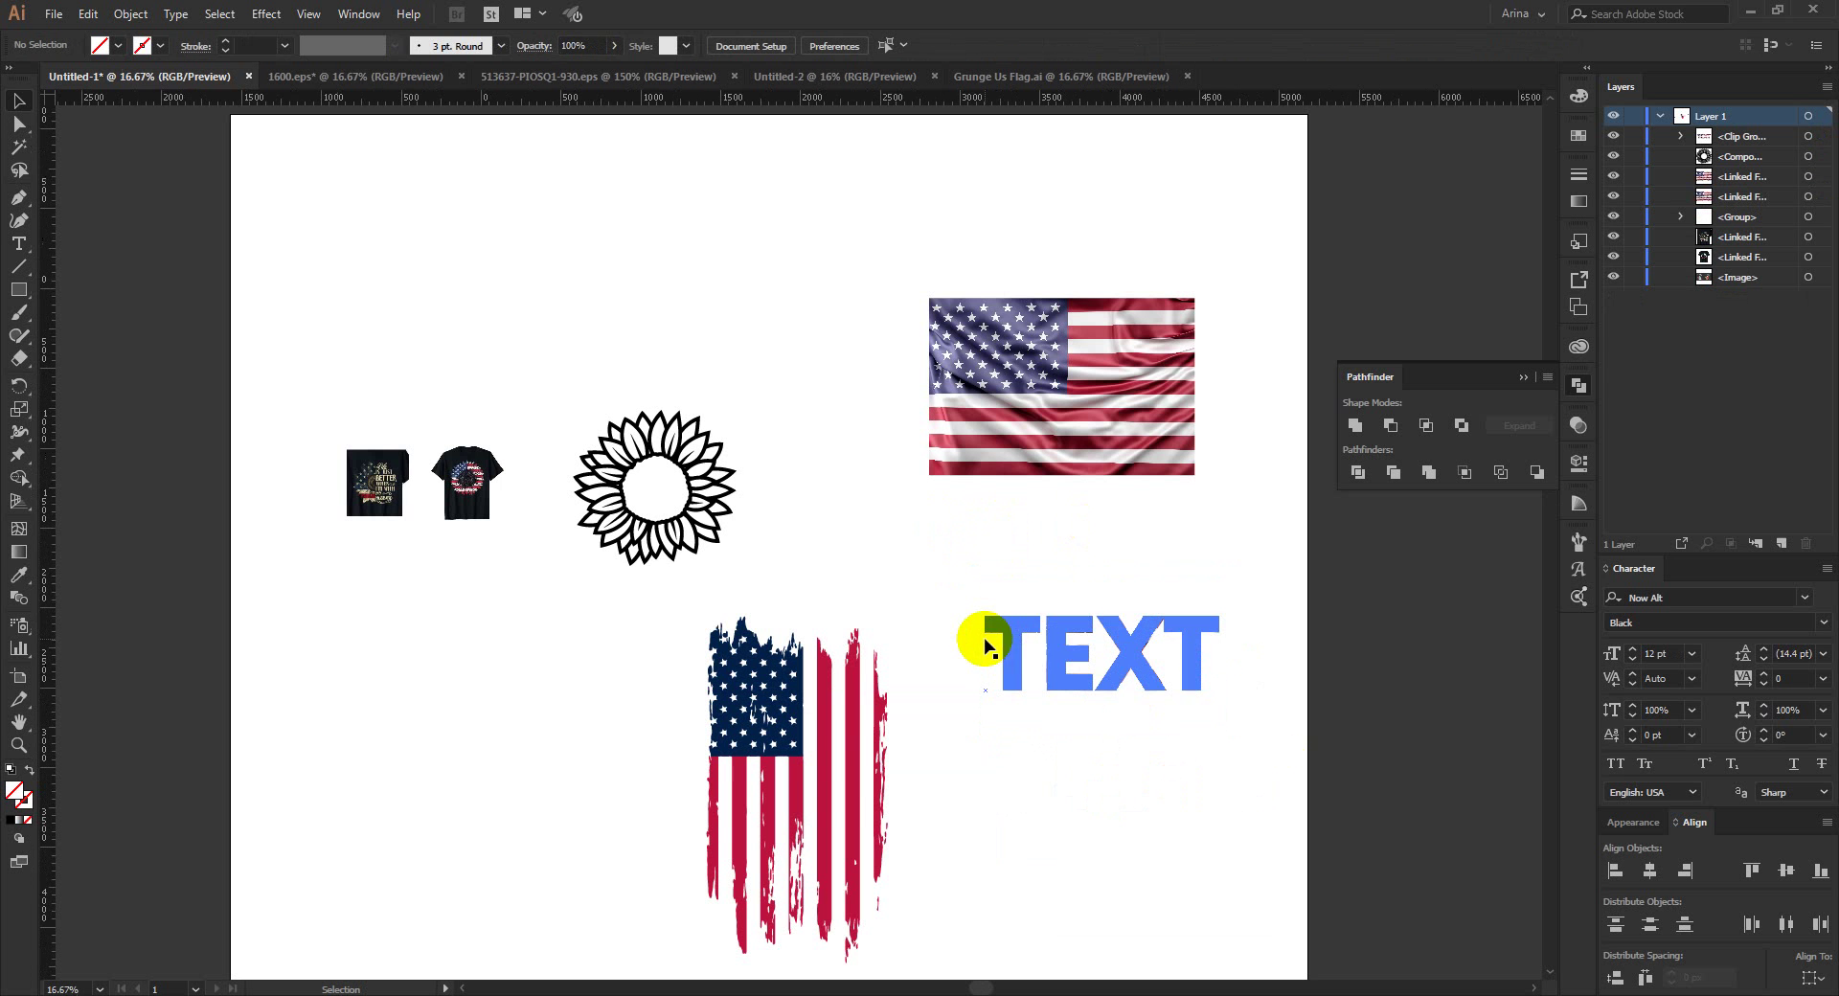
pyautogui.moveTo(1034, 640); pyautogui.dragTo(1302, 707)
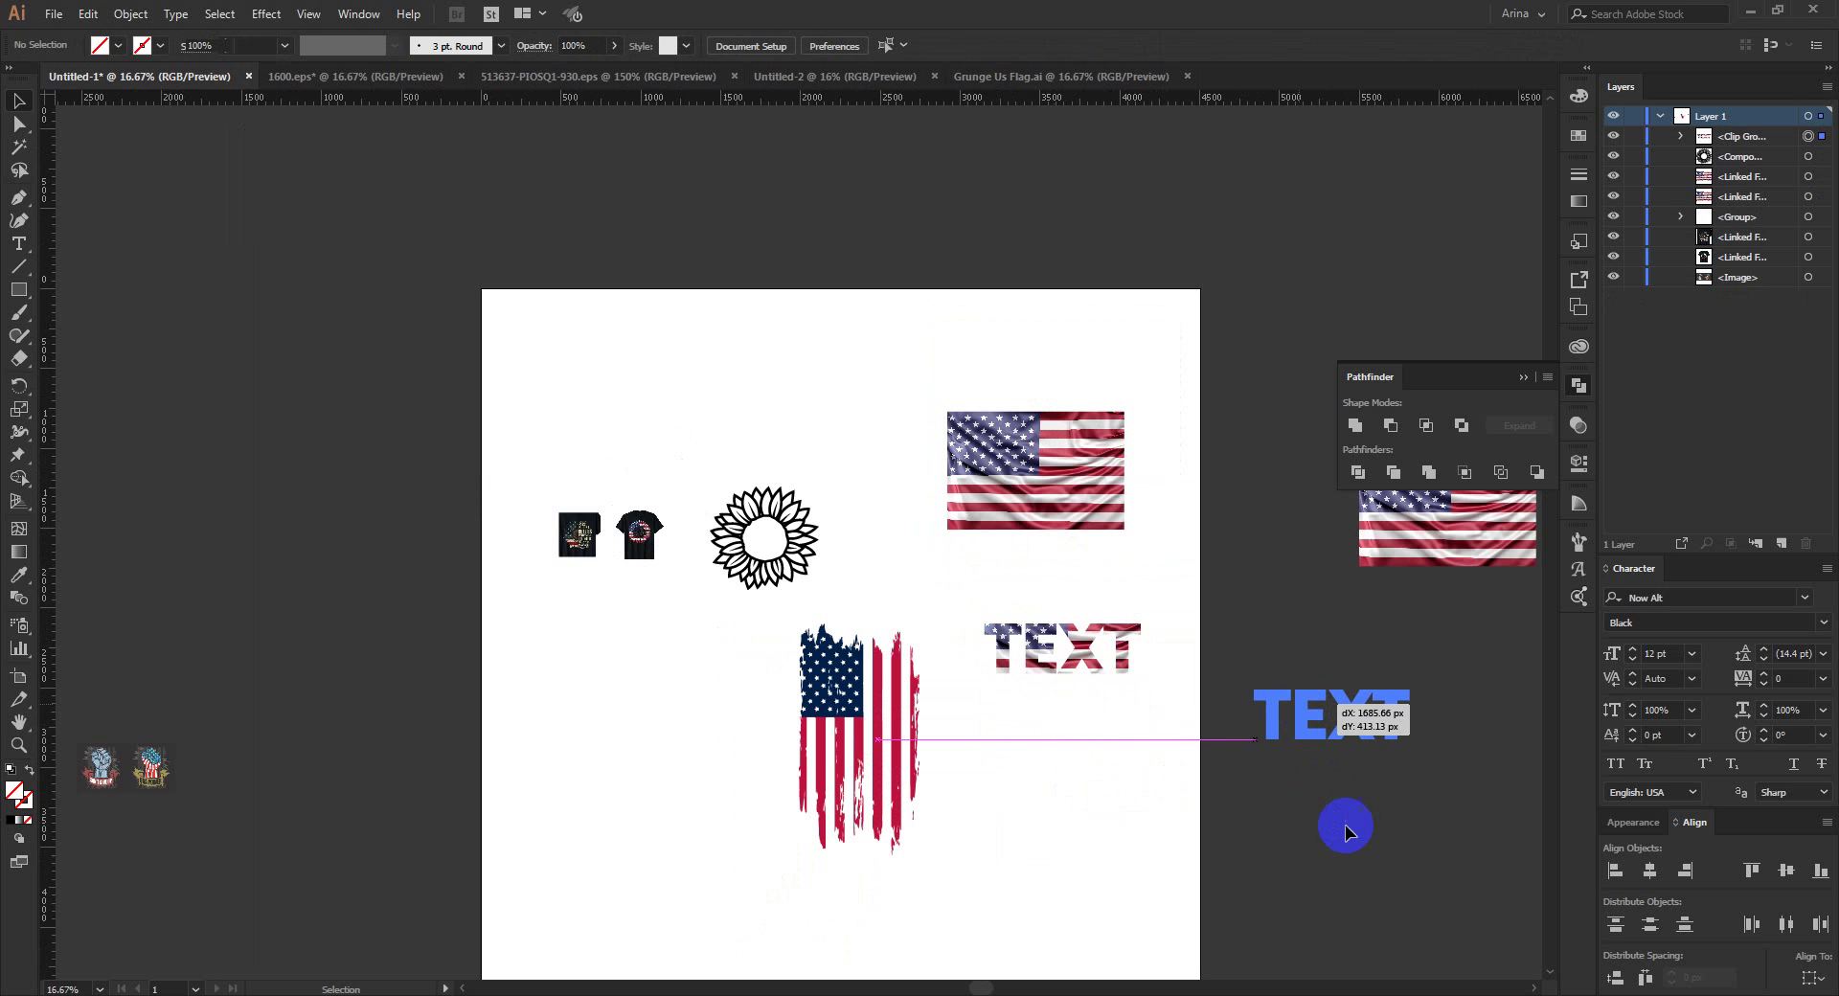
pyautogui.click(1368, 817)
# Step: Examine the flag-filled TEXT and the sunflower T-shirt reference up close, comparing both with the sunflower outline and flag images
pyautogui.scroll(1, 1404, 737)
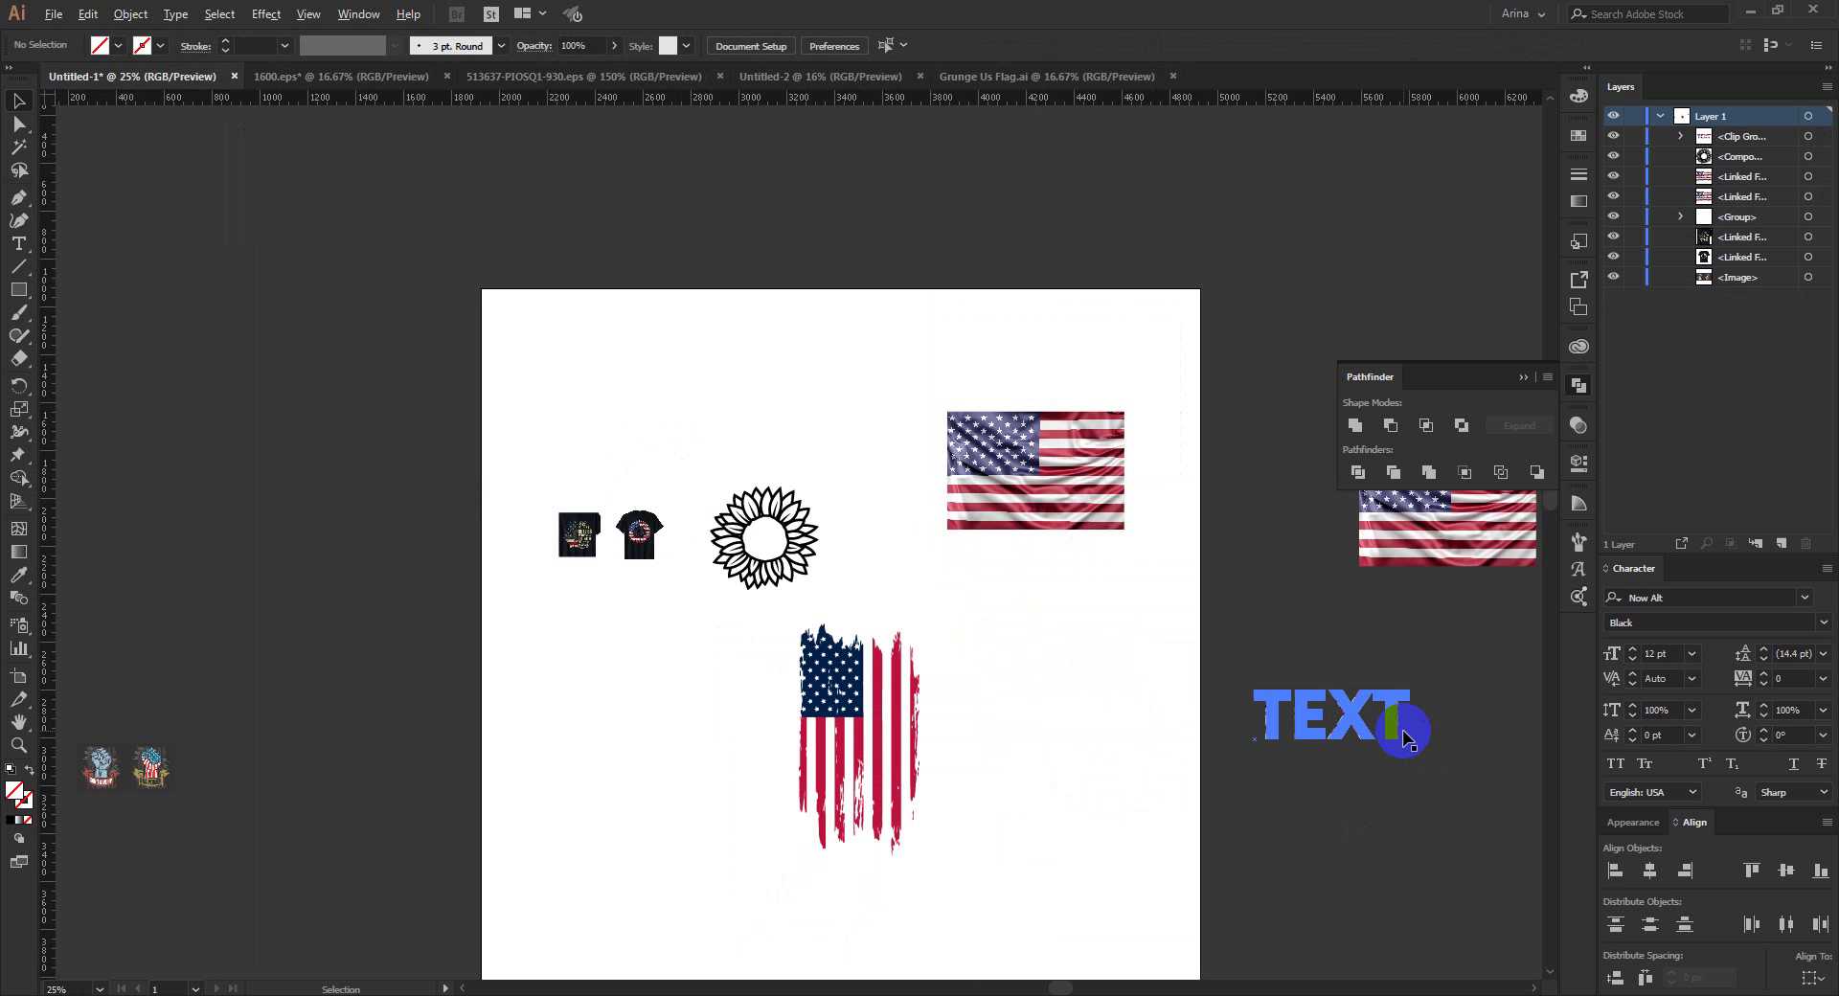
pyautogui.scroll(2, 1406, 738)
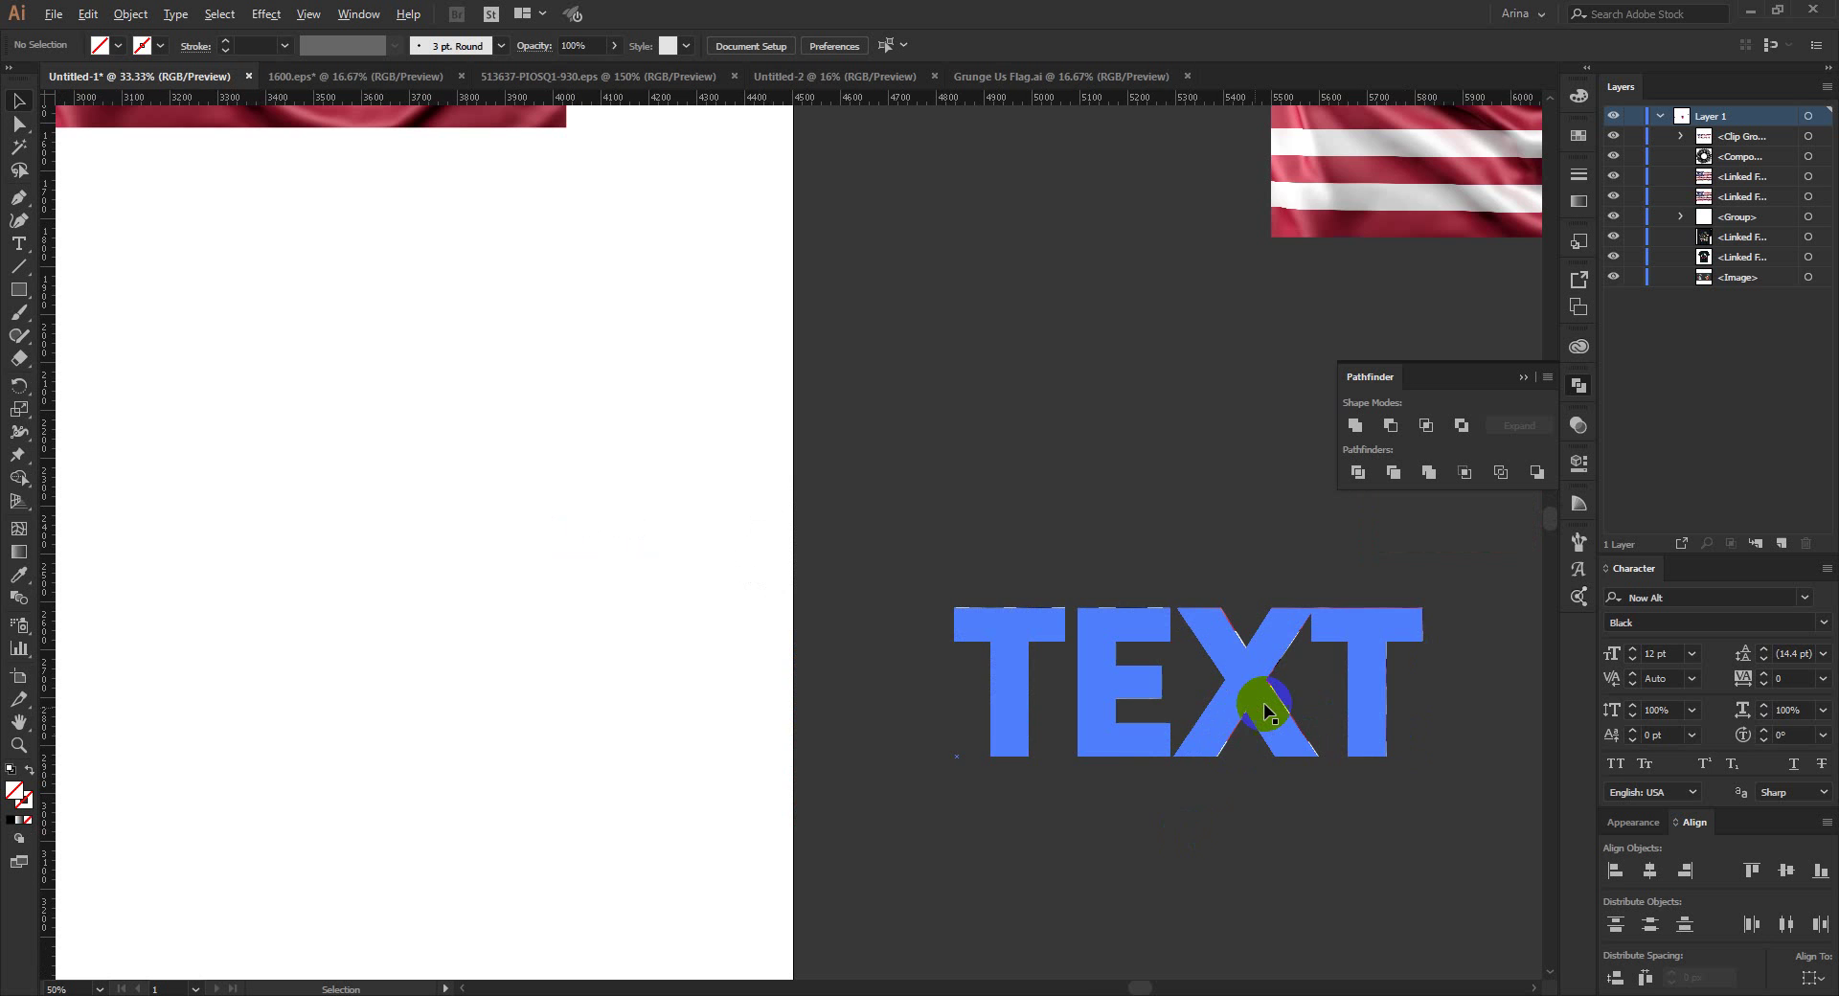
pyautogui.scroll(-1, 1268, 705)
pyautogui.scroll(-1, 1269, 709)
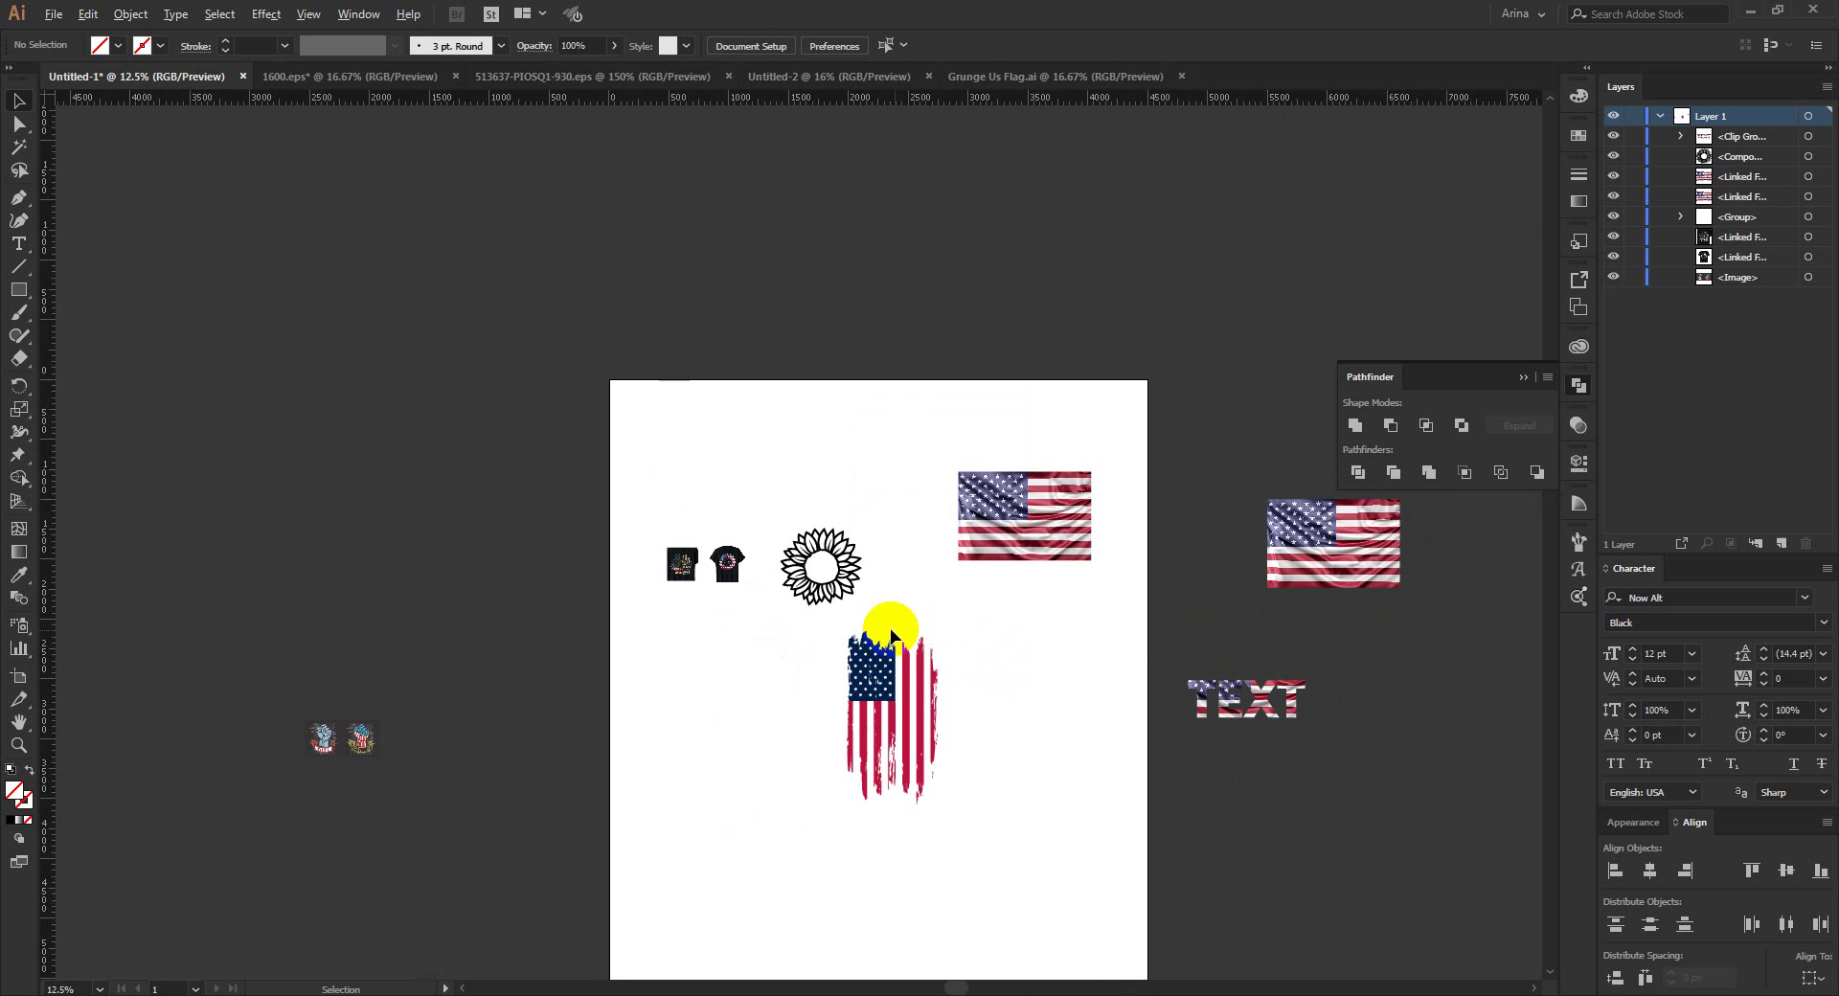
pyautogui.scroll(3, 887, 628)
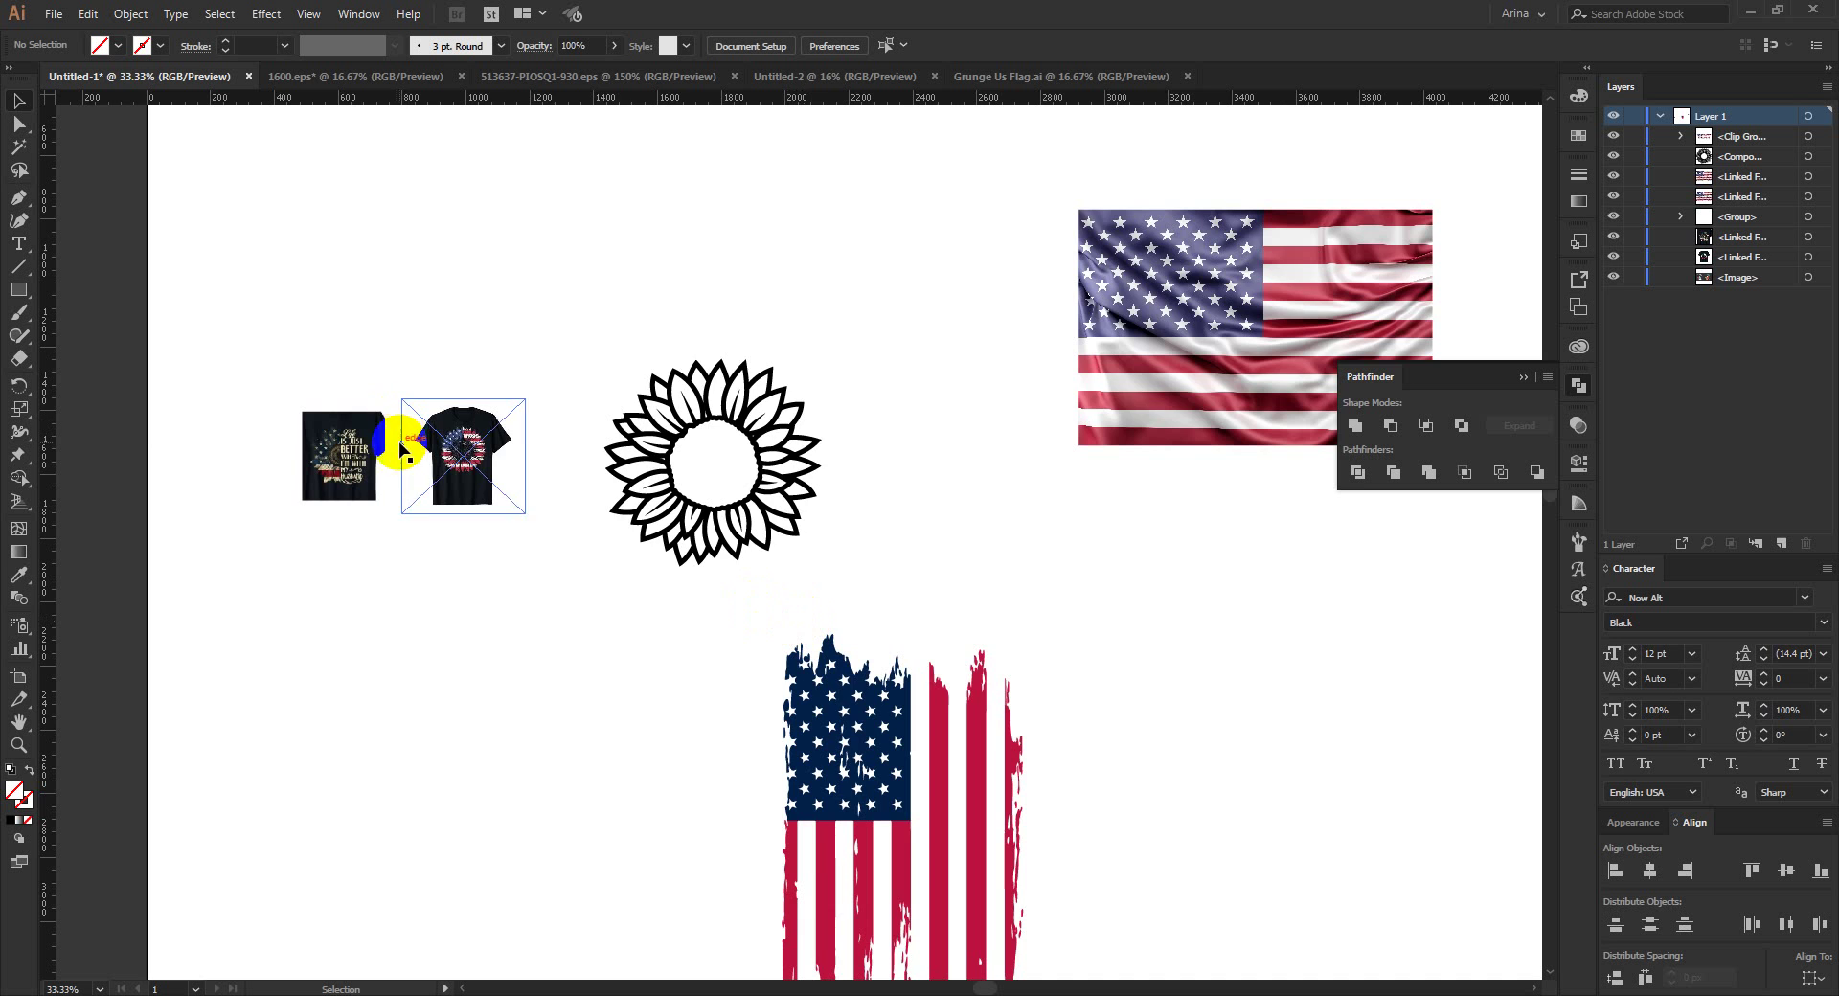
pyautogui.scroll(4, 402, 451)
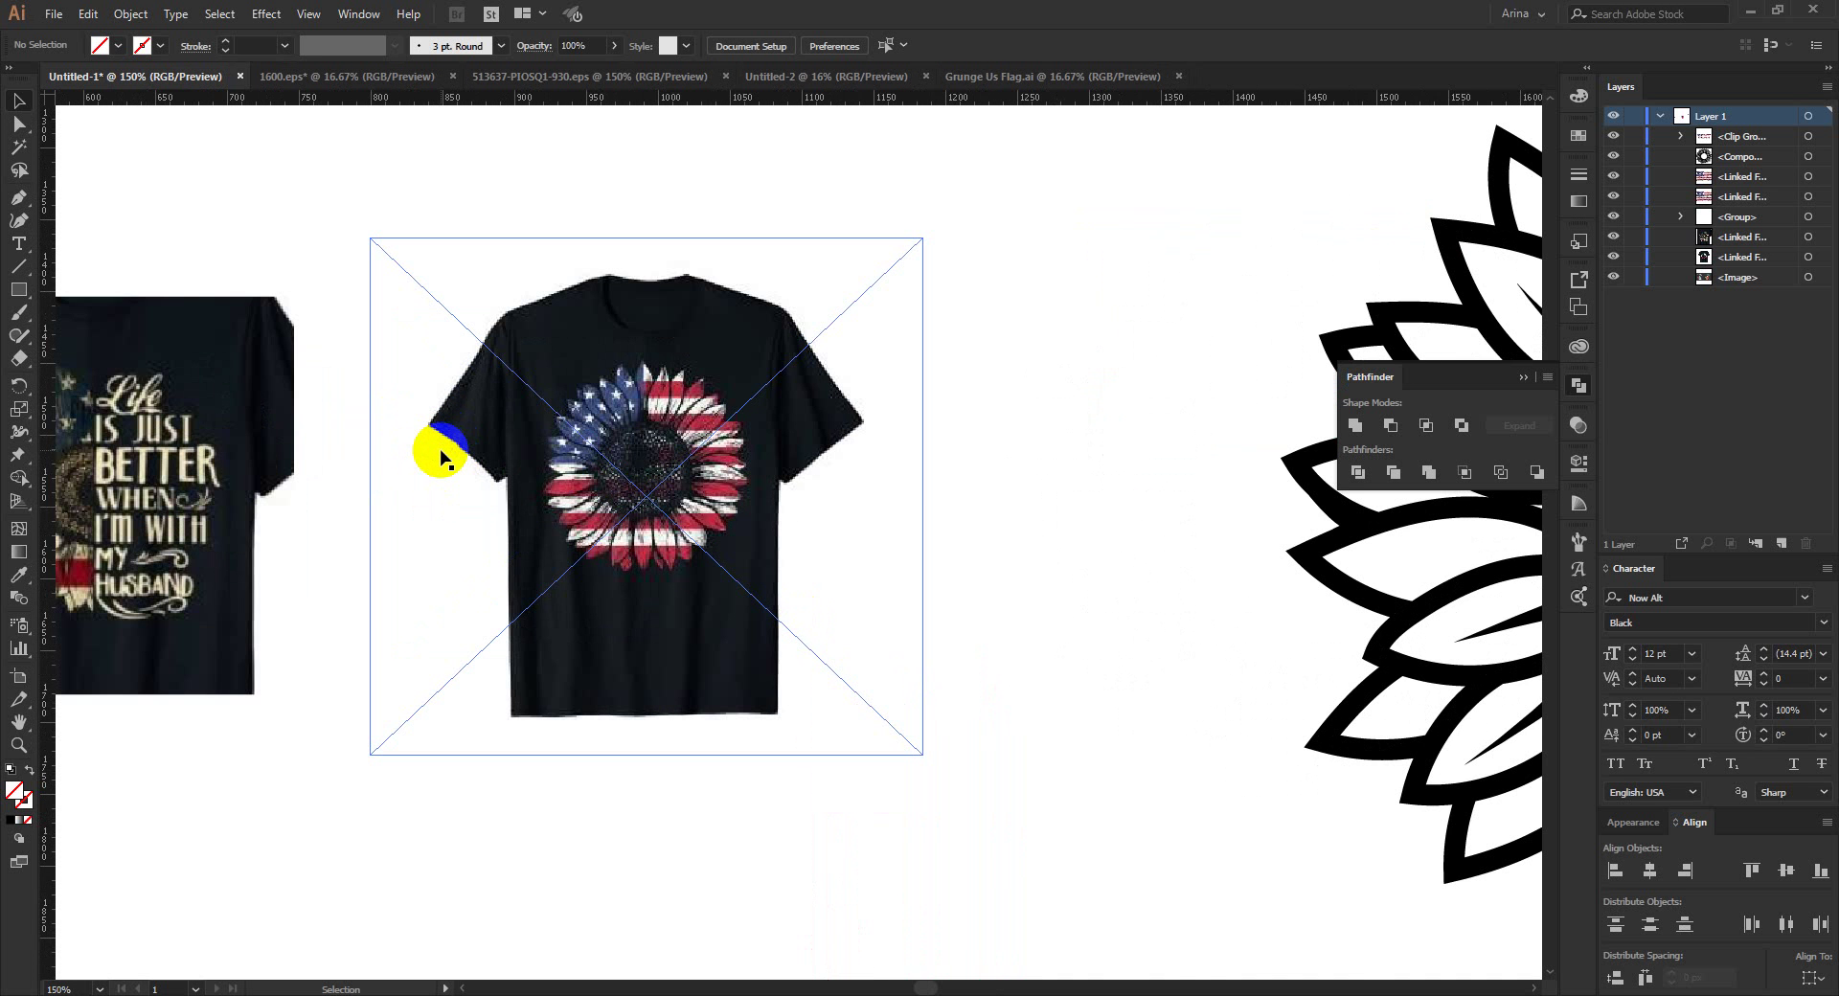
pyautogui.scroll(-3, 440, 457)
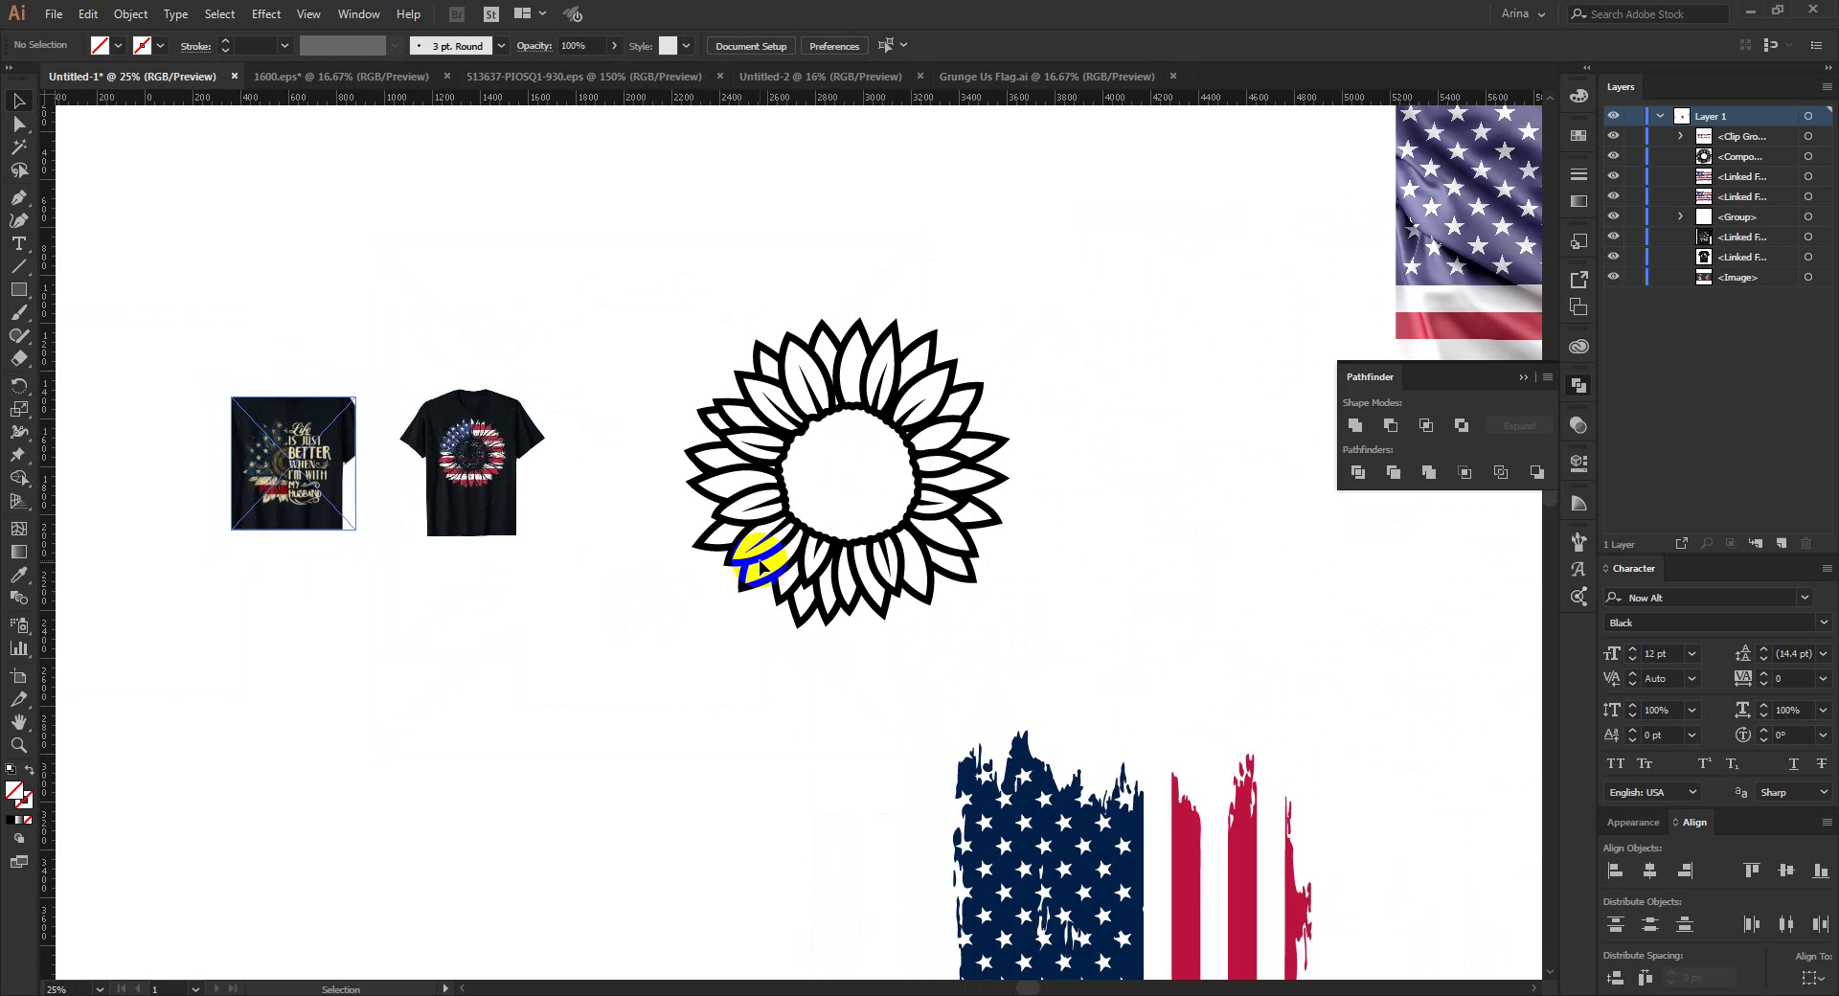
pyautogui.scroll(-2, 633, 547)
pyautogui.scroll(2, 652, 563)
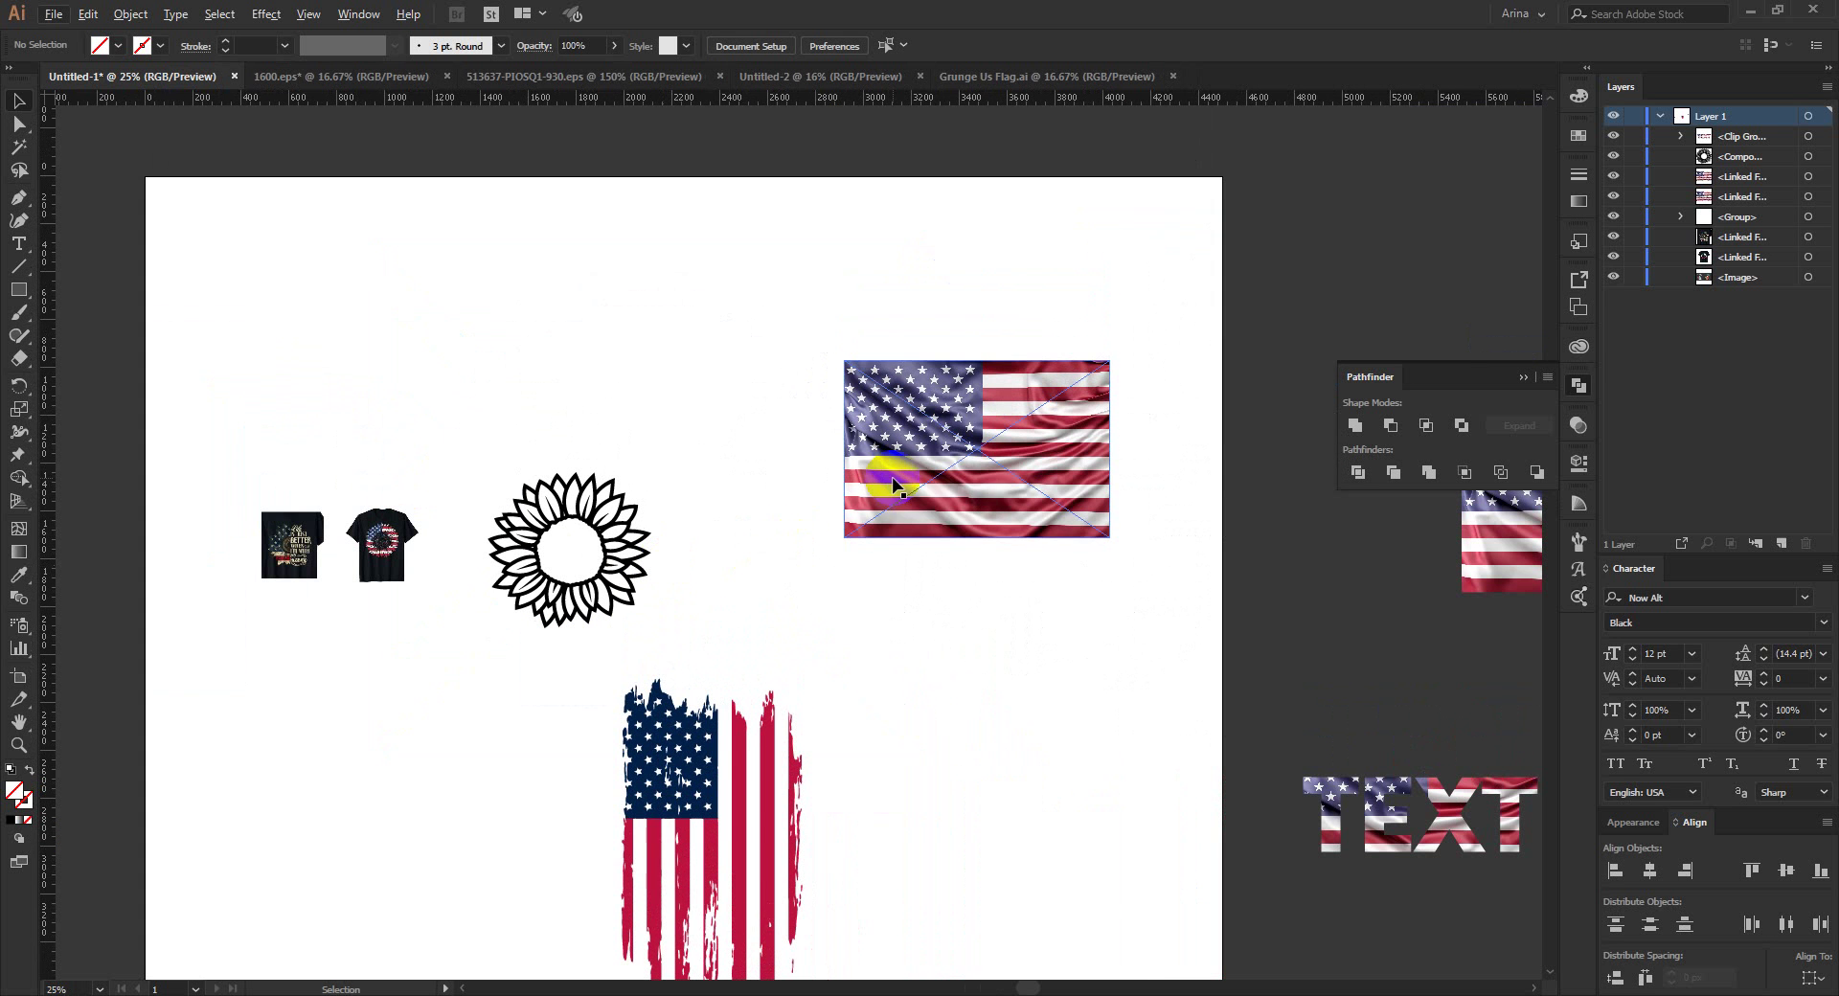
# Step: Move the flag image up and to the left on the artboard and place a copy of the sunflower outline over it
pyautogui.moveTo(871, 466); pyautogui.dragTo(836, 292)
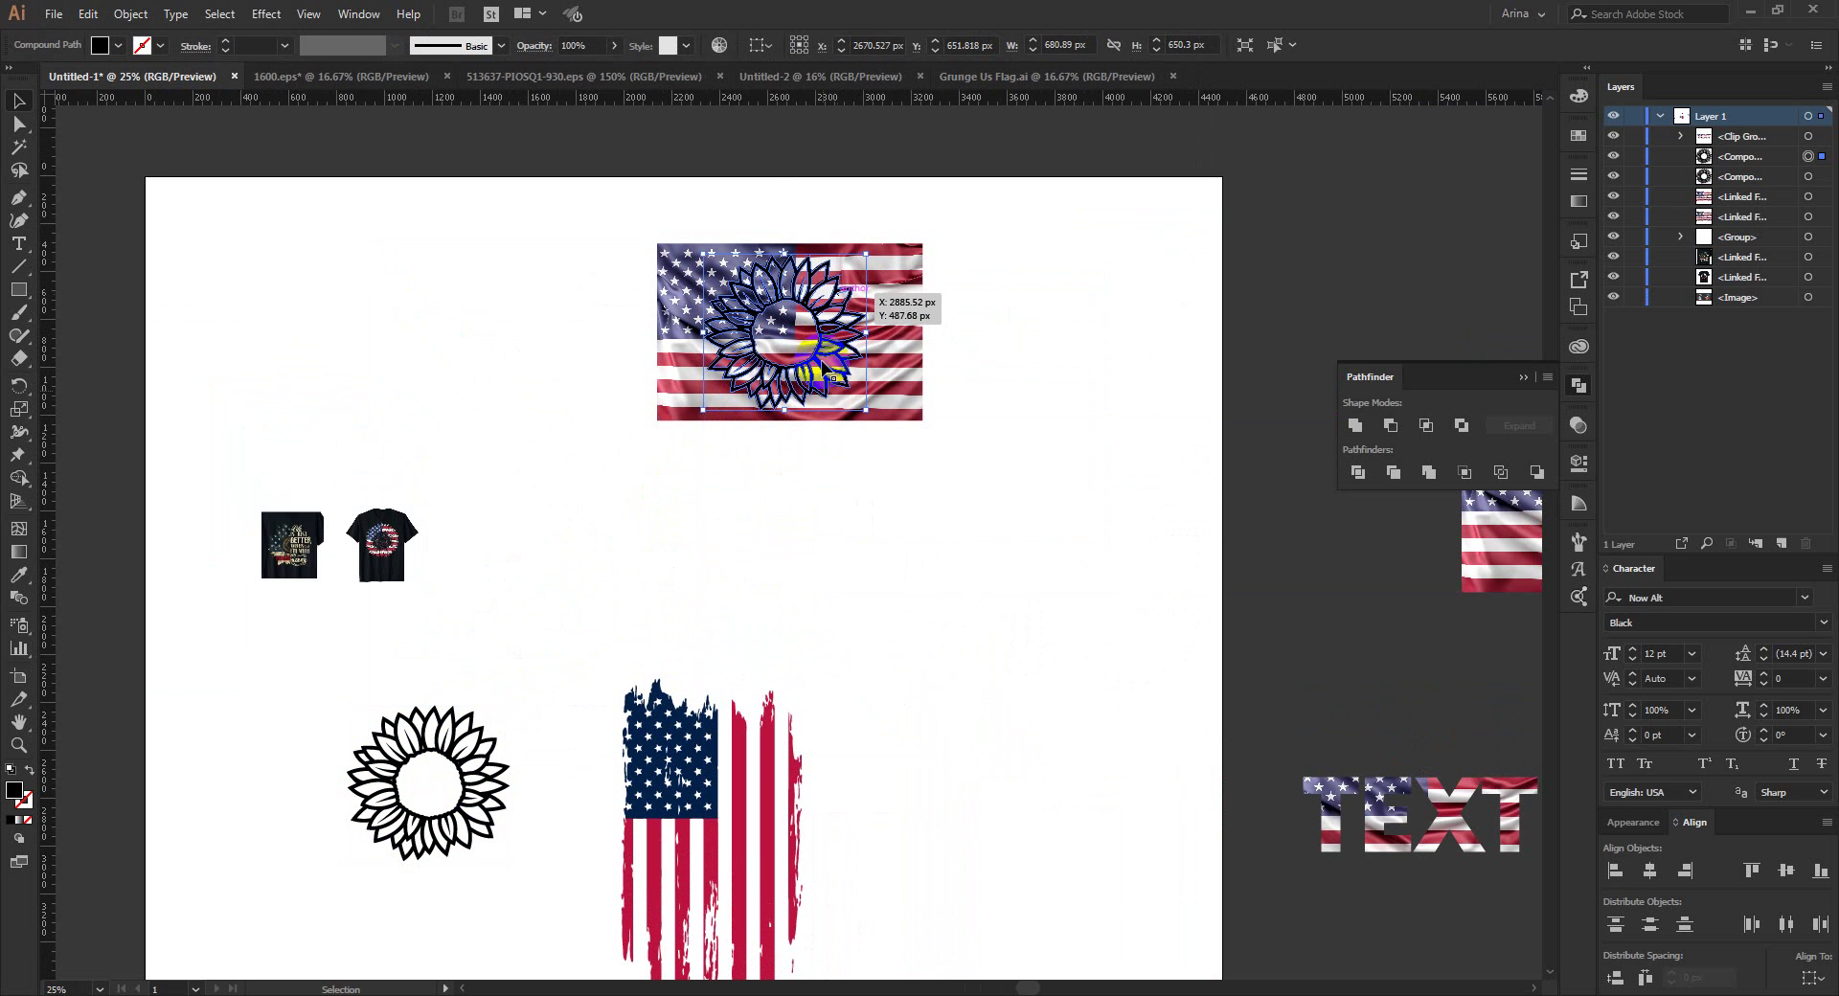
pyautogui.click(829, 448)
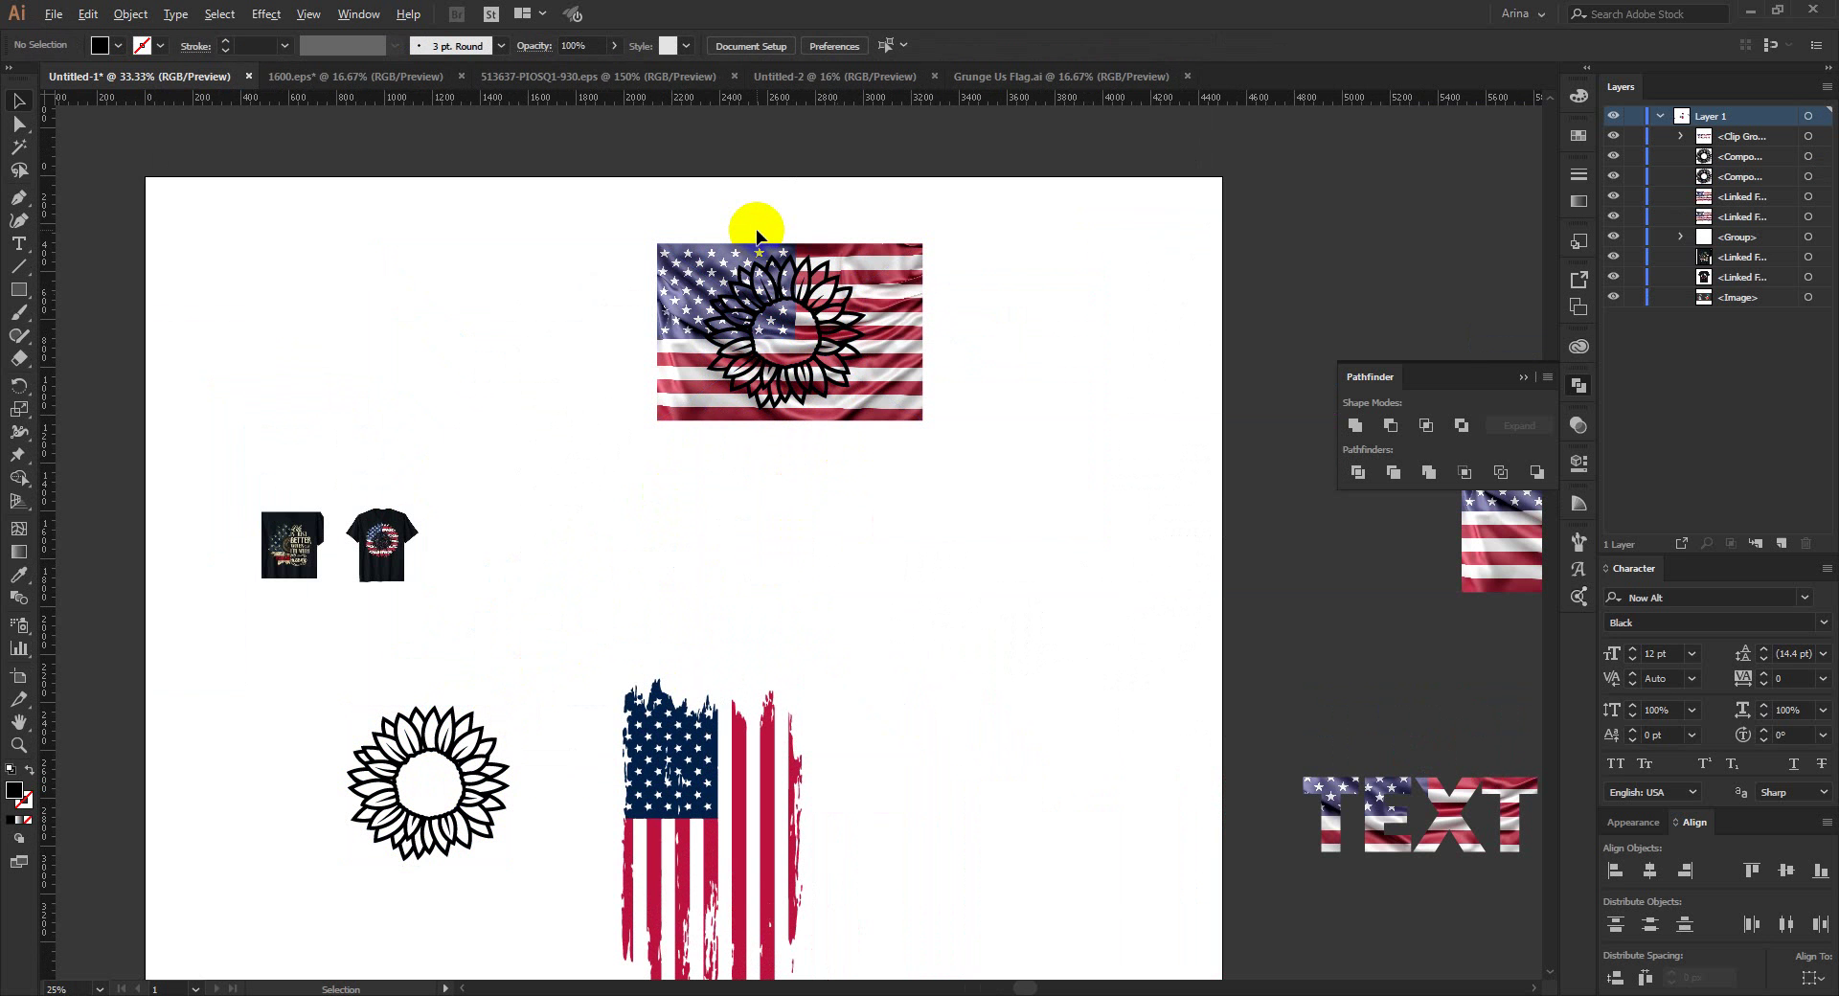
pyautogui.scroll(1, 810, 479)
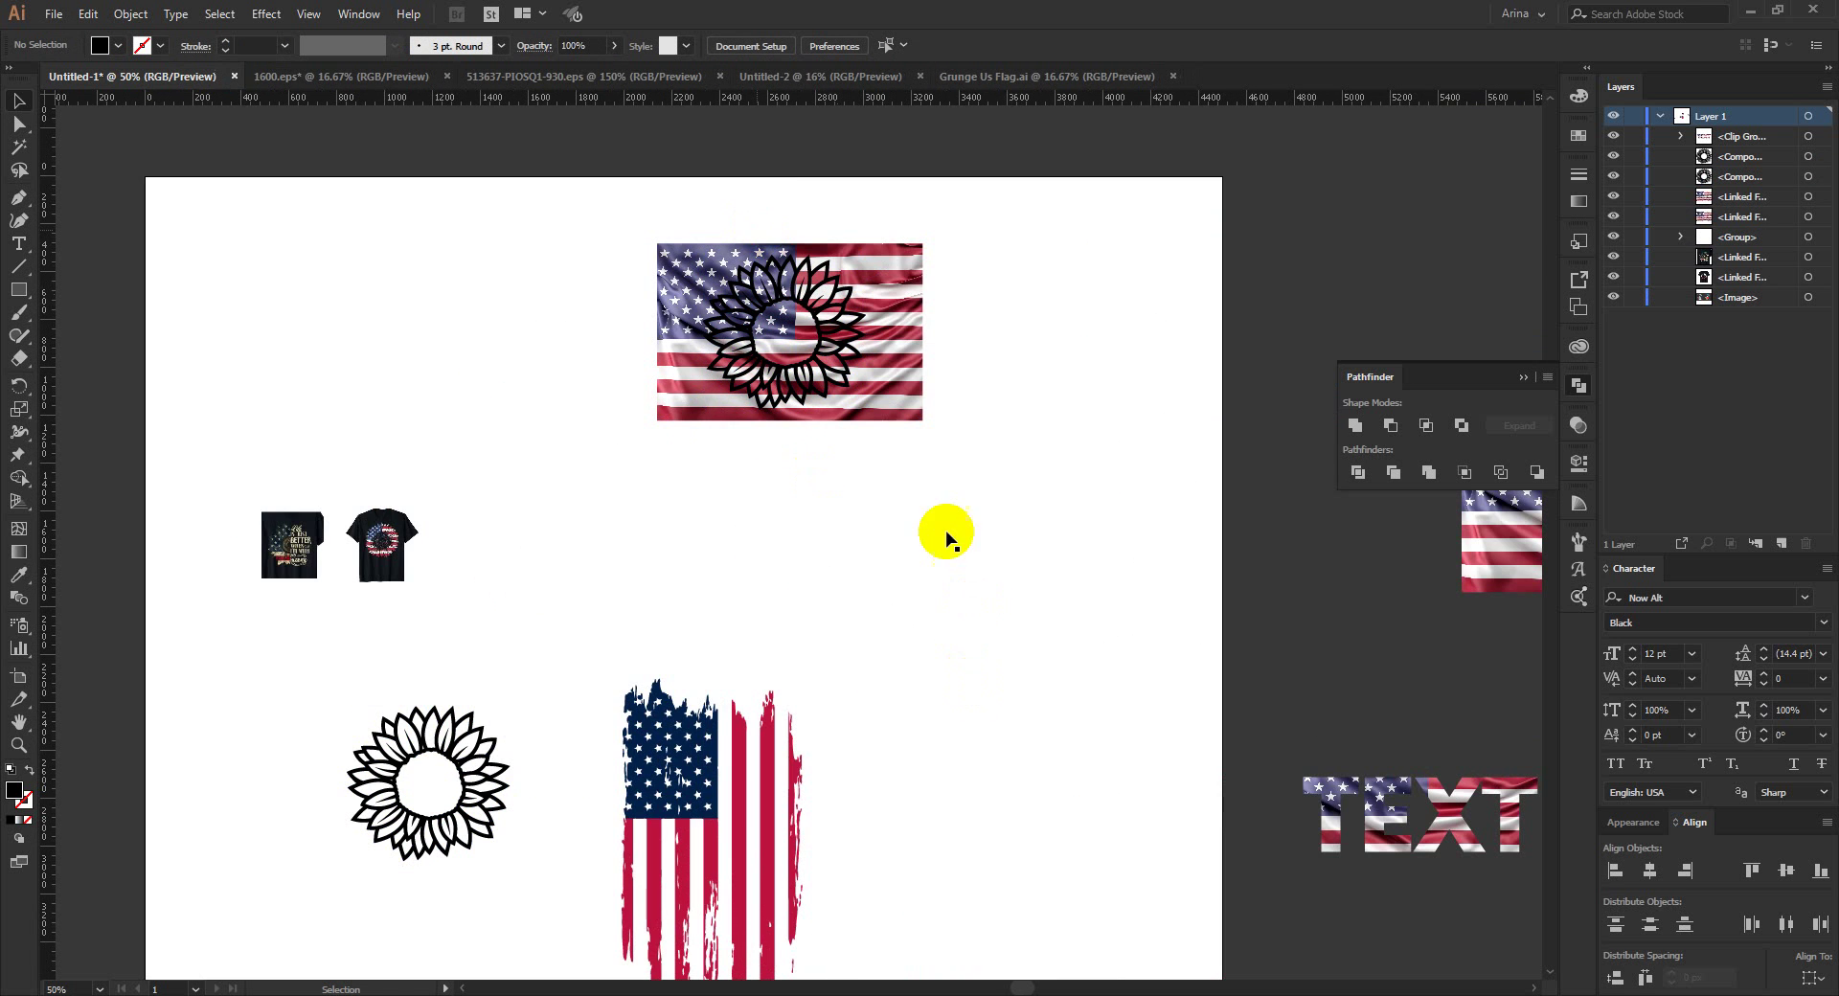
pyautogui.scroll(1, 856, 414)
pyautogui.scroll(1, 853, 412)
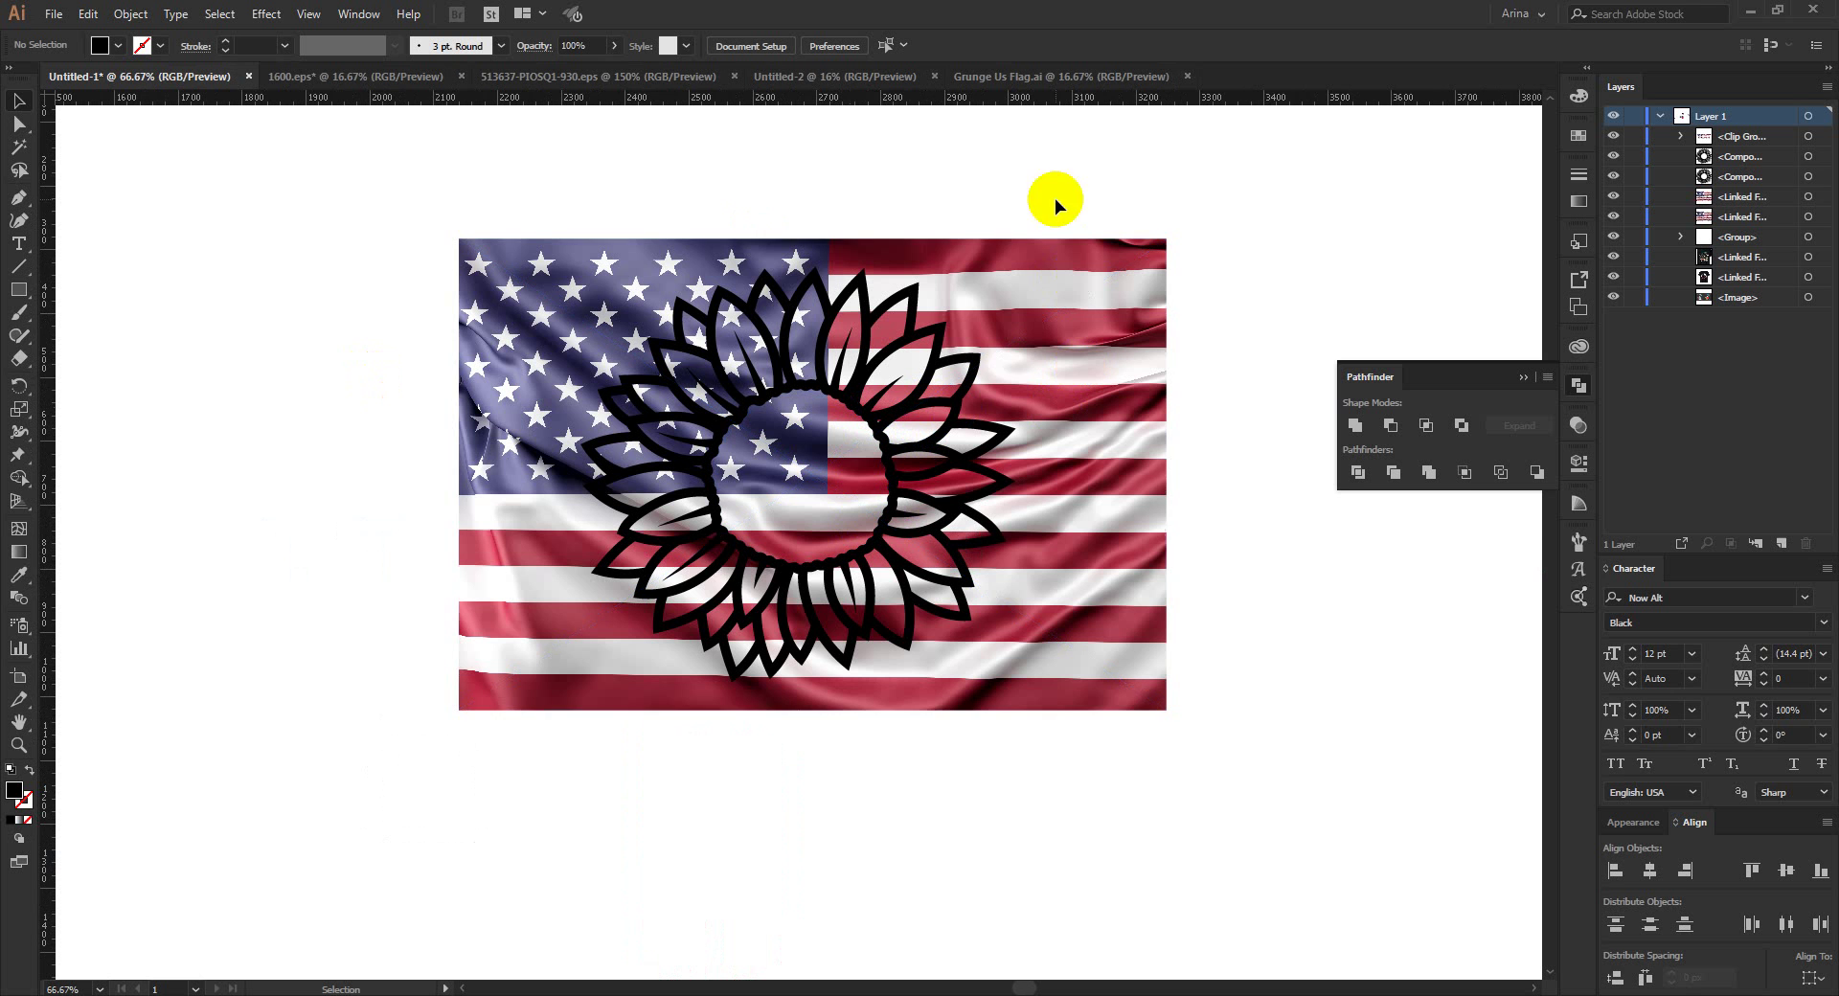
# Step: Try a clipping mask with the copied sunflower outline and the flag image, and undo it
pyautogui.moveTo(406, 203); pyautogui.dragTo(1246, 829)
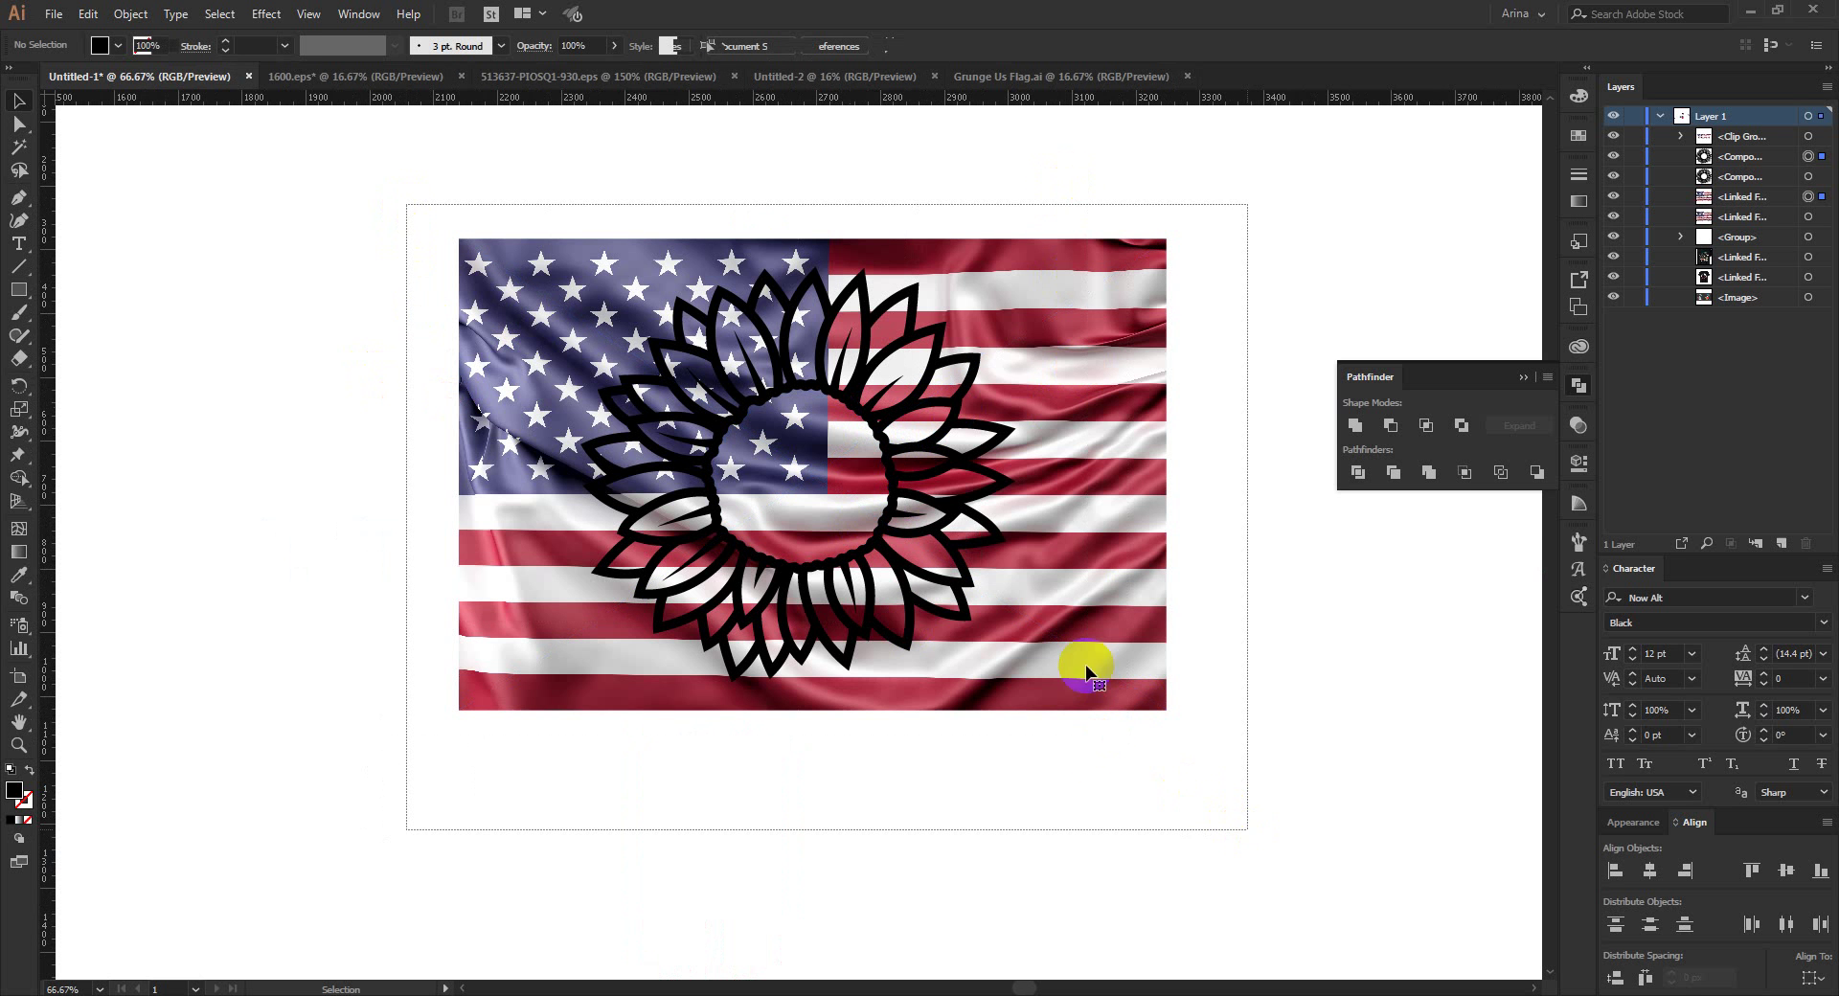
pyautogui.rightClick(920, 499)
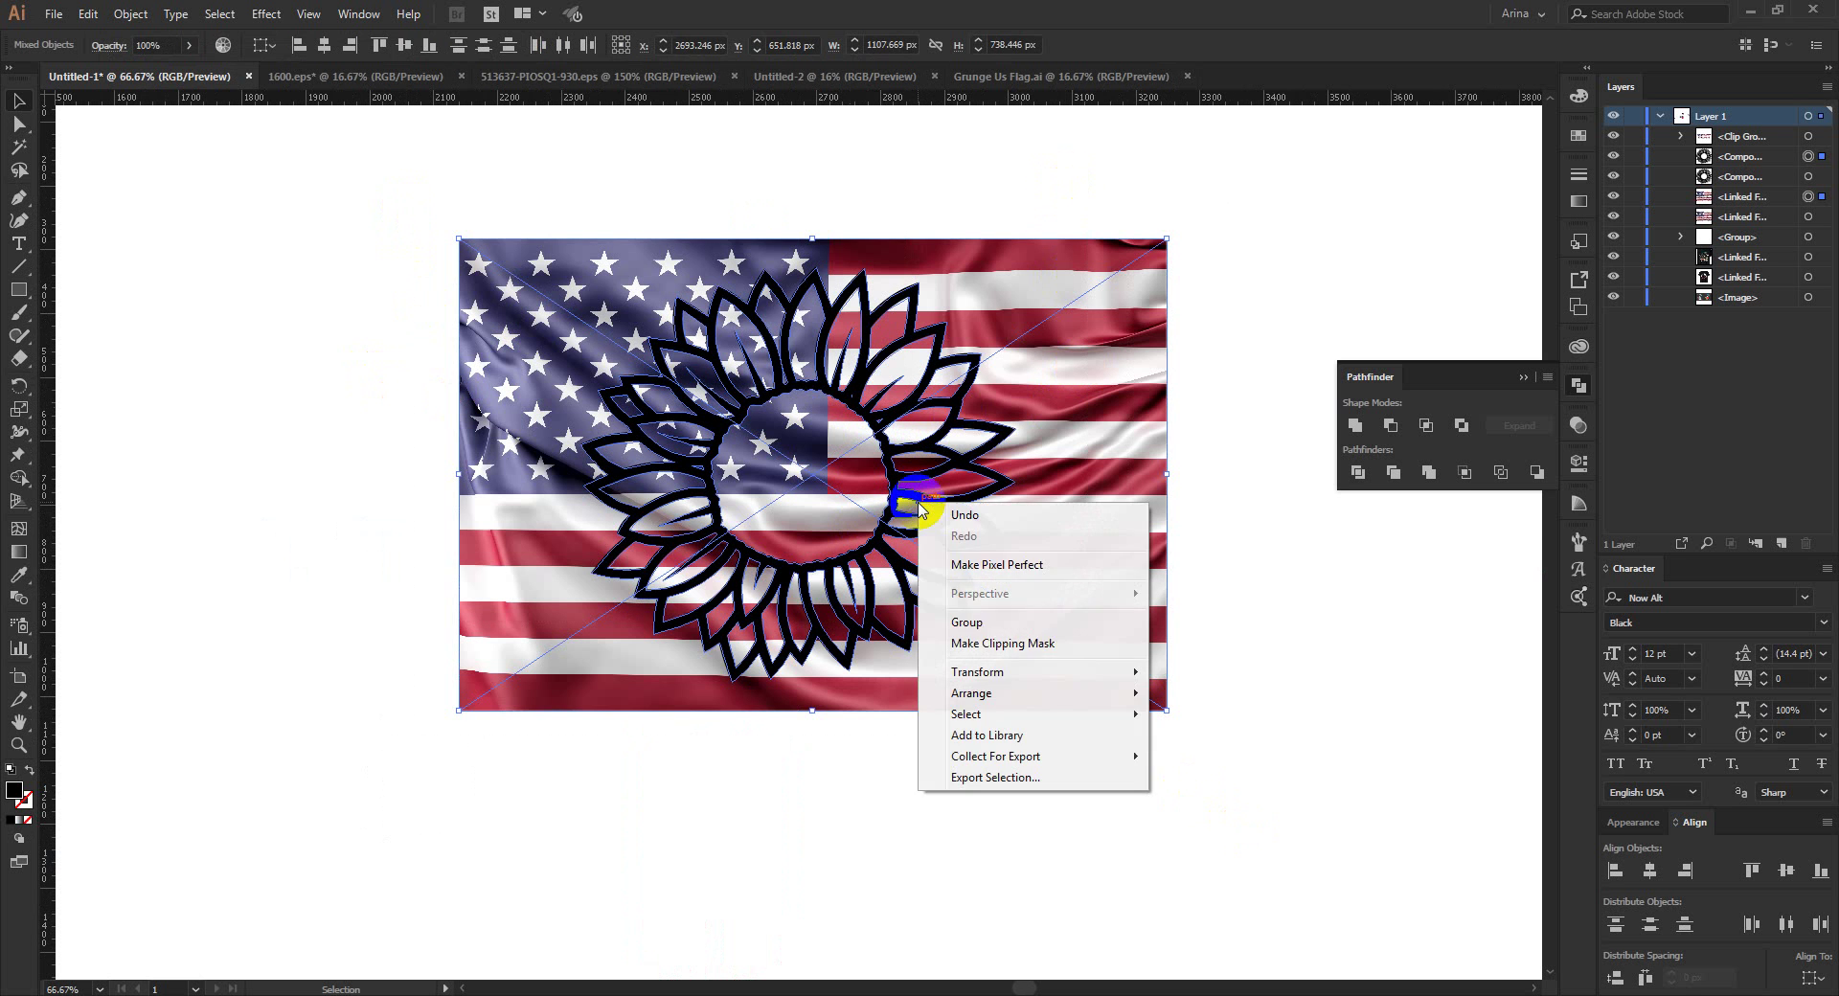
pyautogui.click(986, 644)
pyautogui.click(1018, 533)
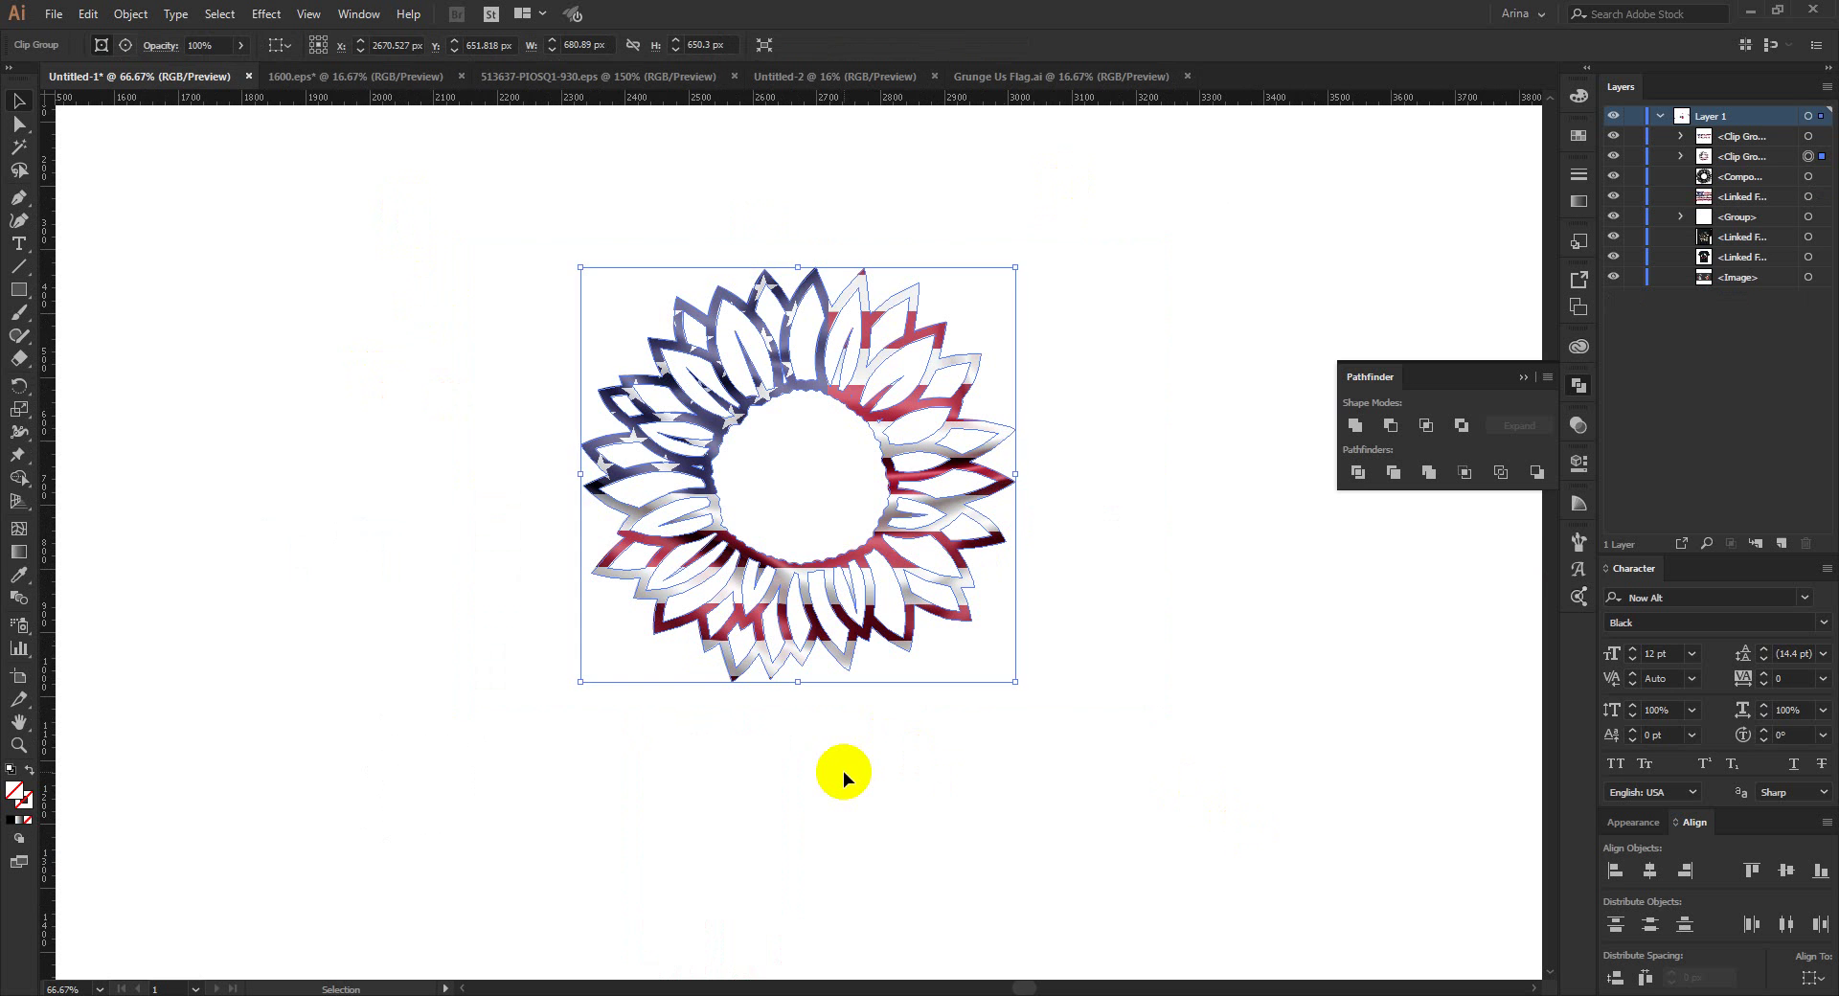
pyautogui.hotkey('ctrl', 'z')
pyautogui.hotkey('ctrl', 'z')
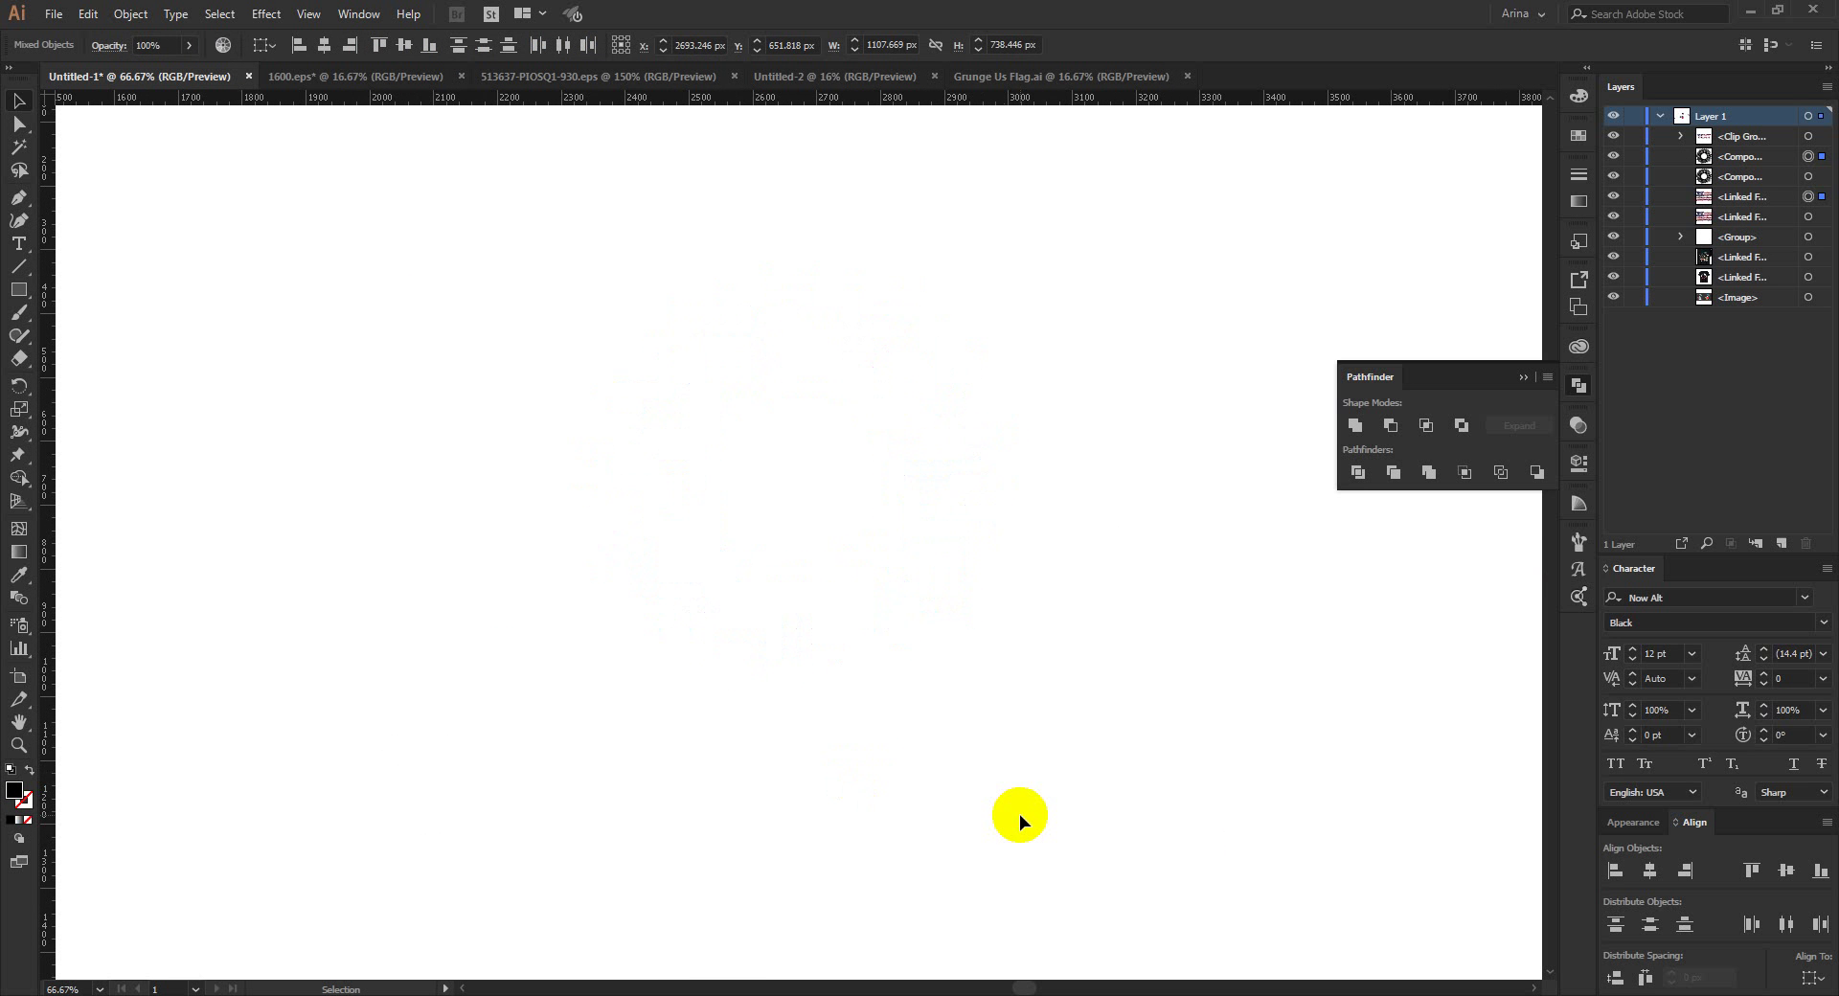
pyautogui.click(991, 851)
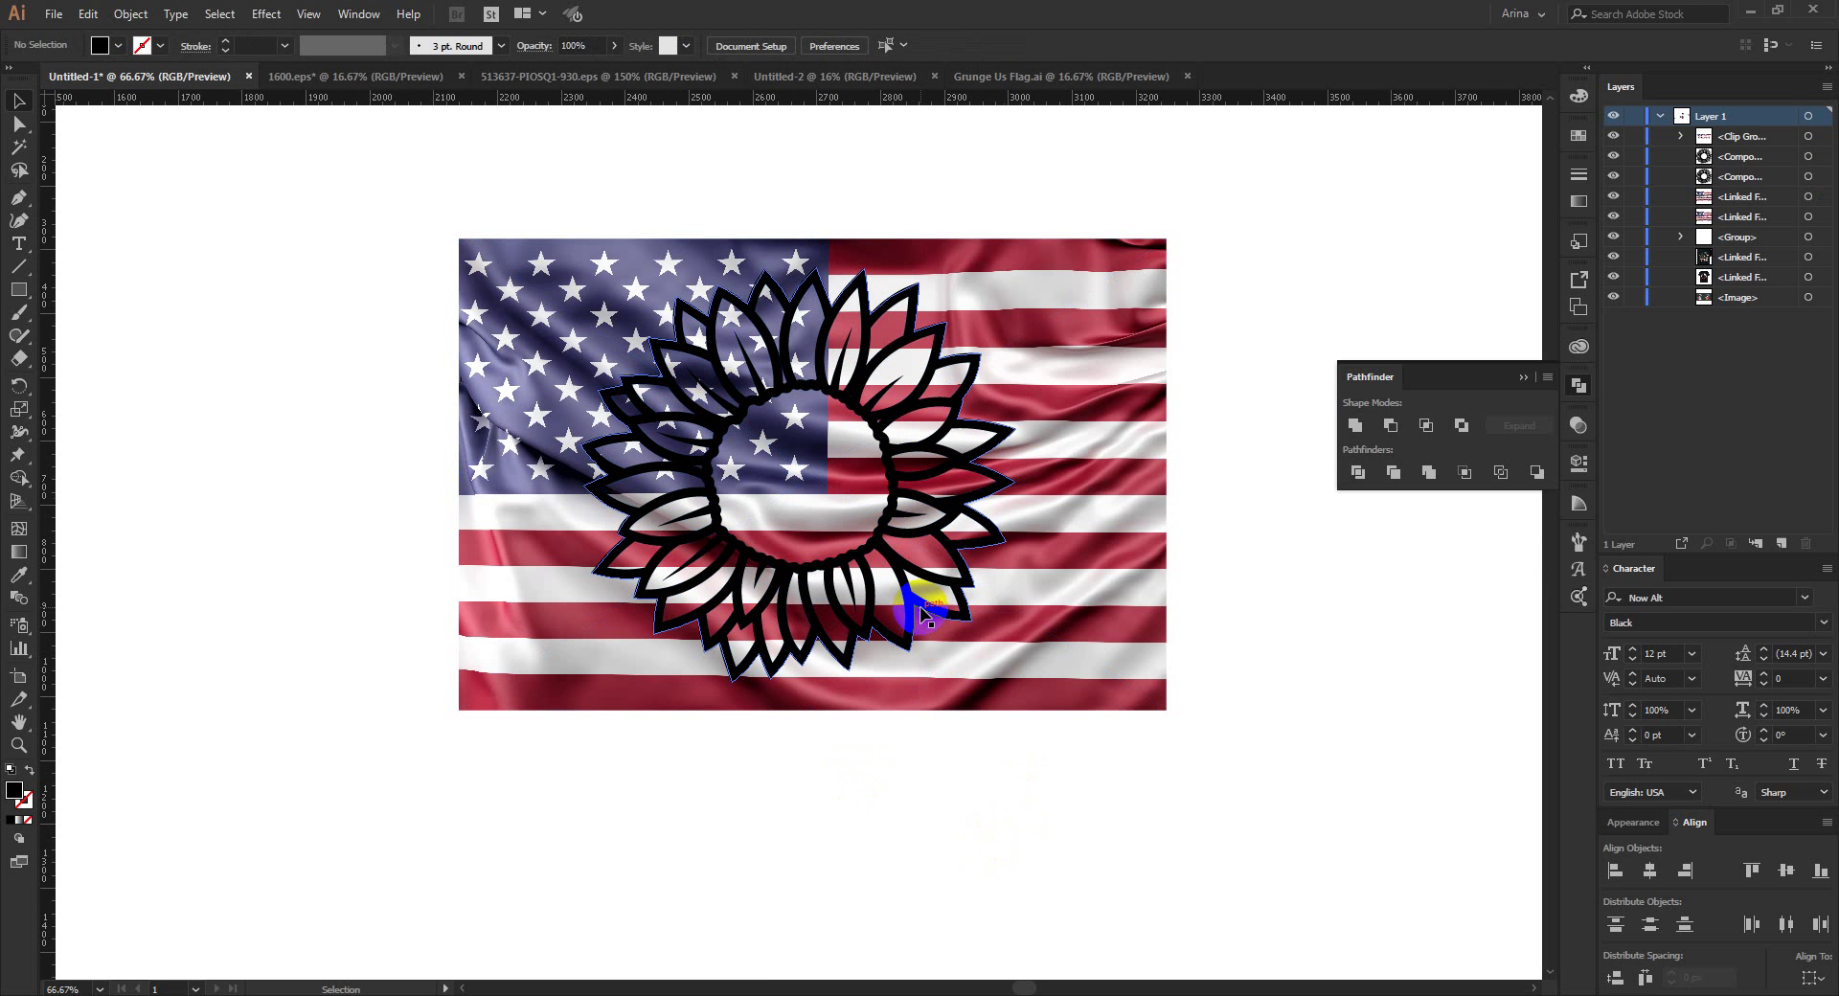
# Step: Make a compound path from the sunflower outline lying over the flag image
pyautogui.click(922, 613)
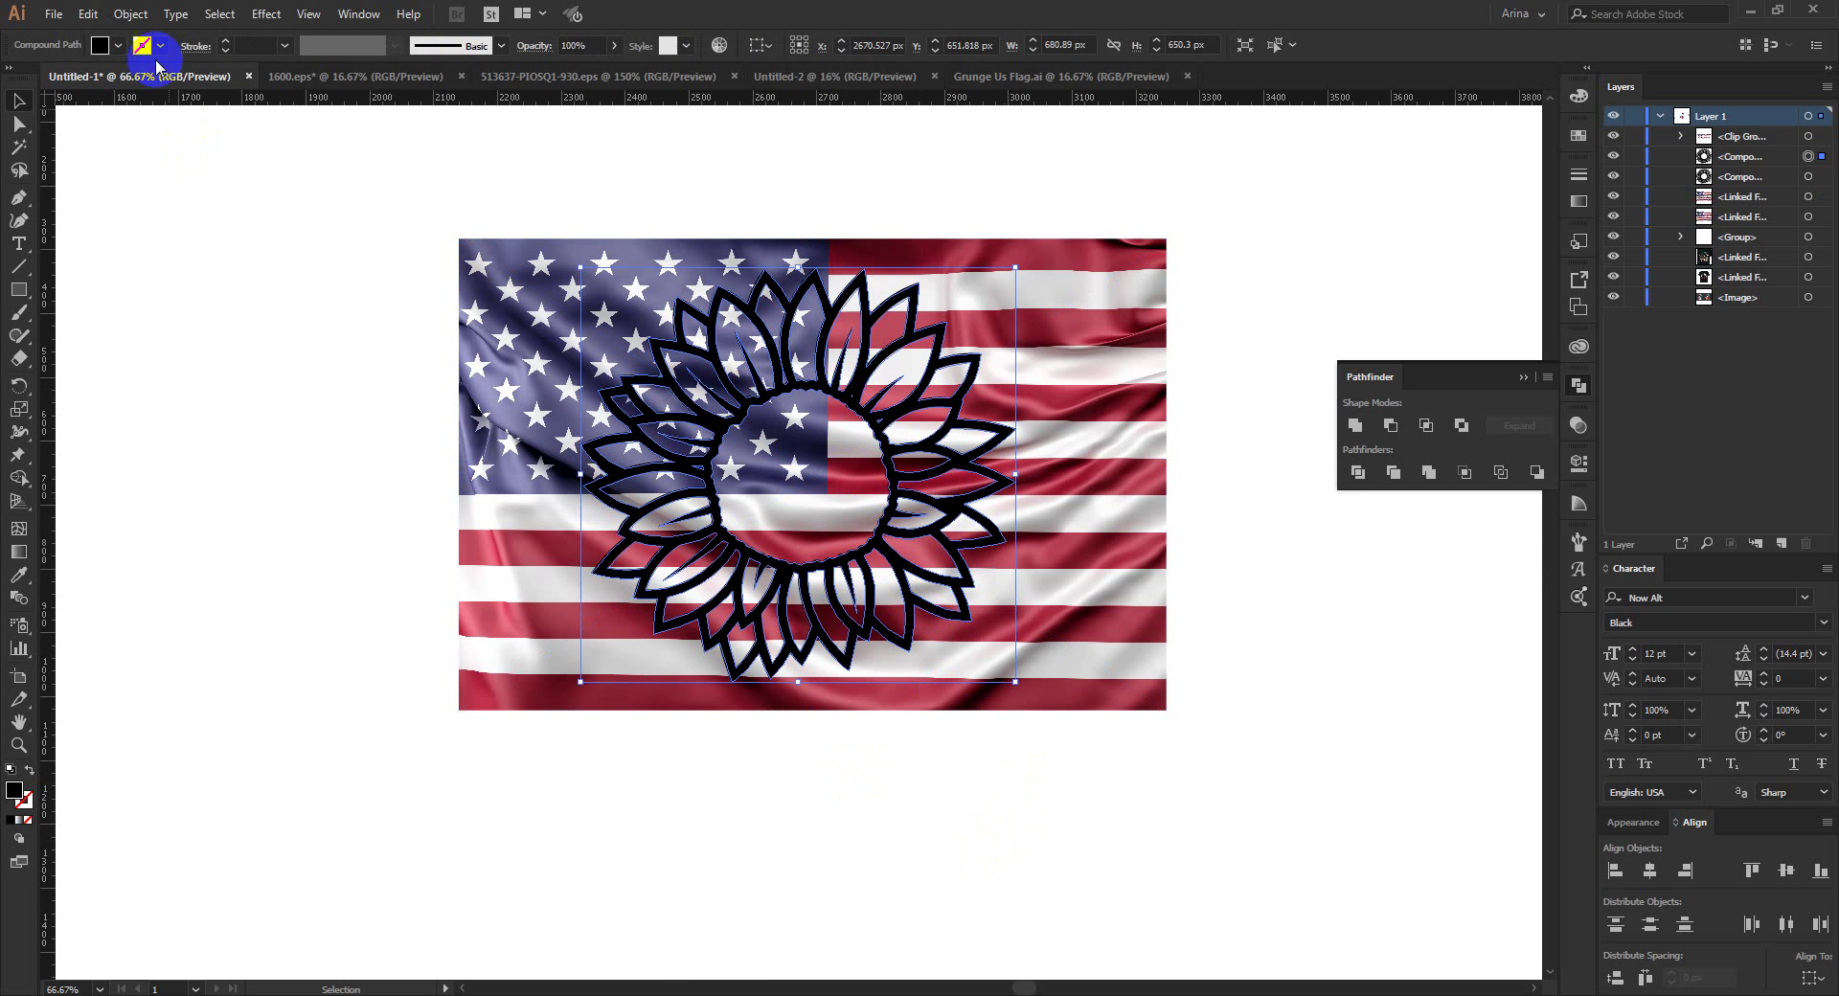
pyautogui.click(130, 13)
pyautogui.moveTo(182, 696)
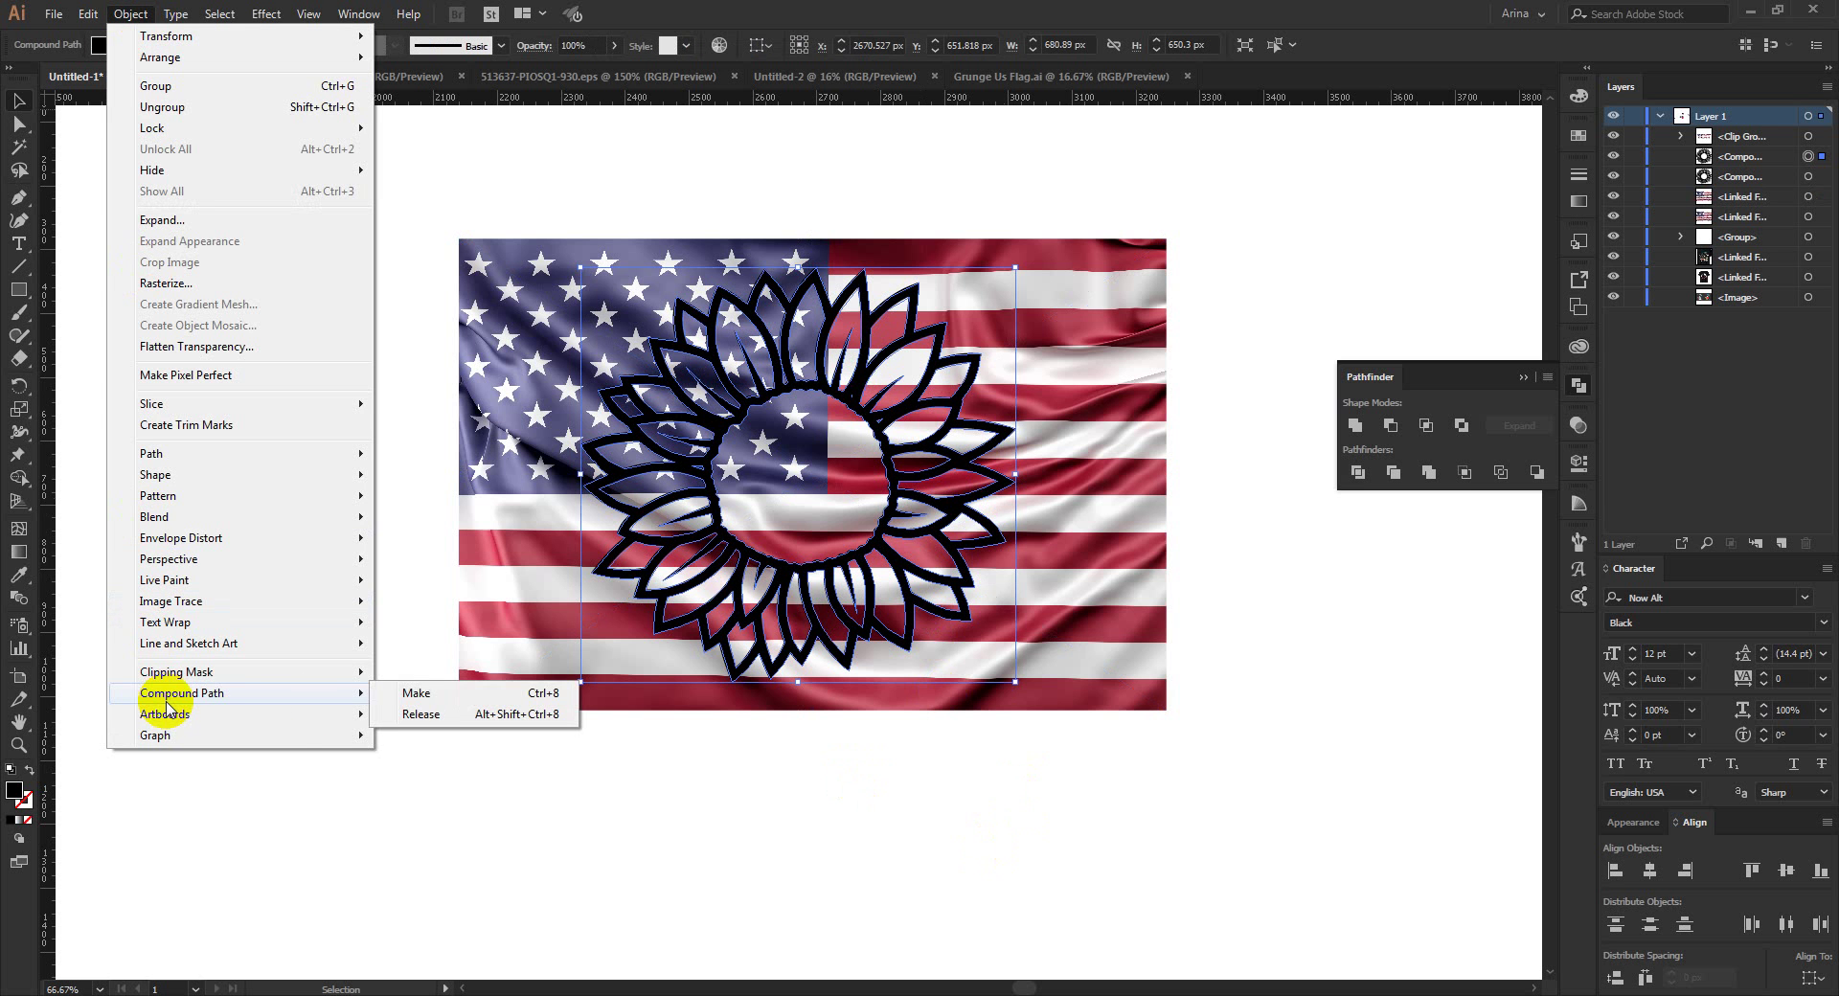
pyautogui.click(450, 695)
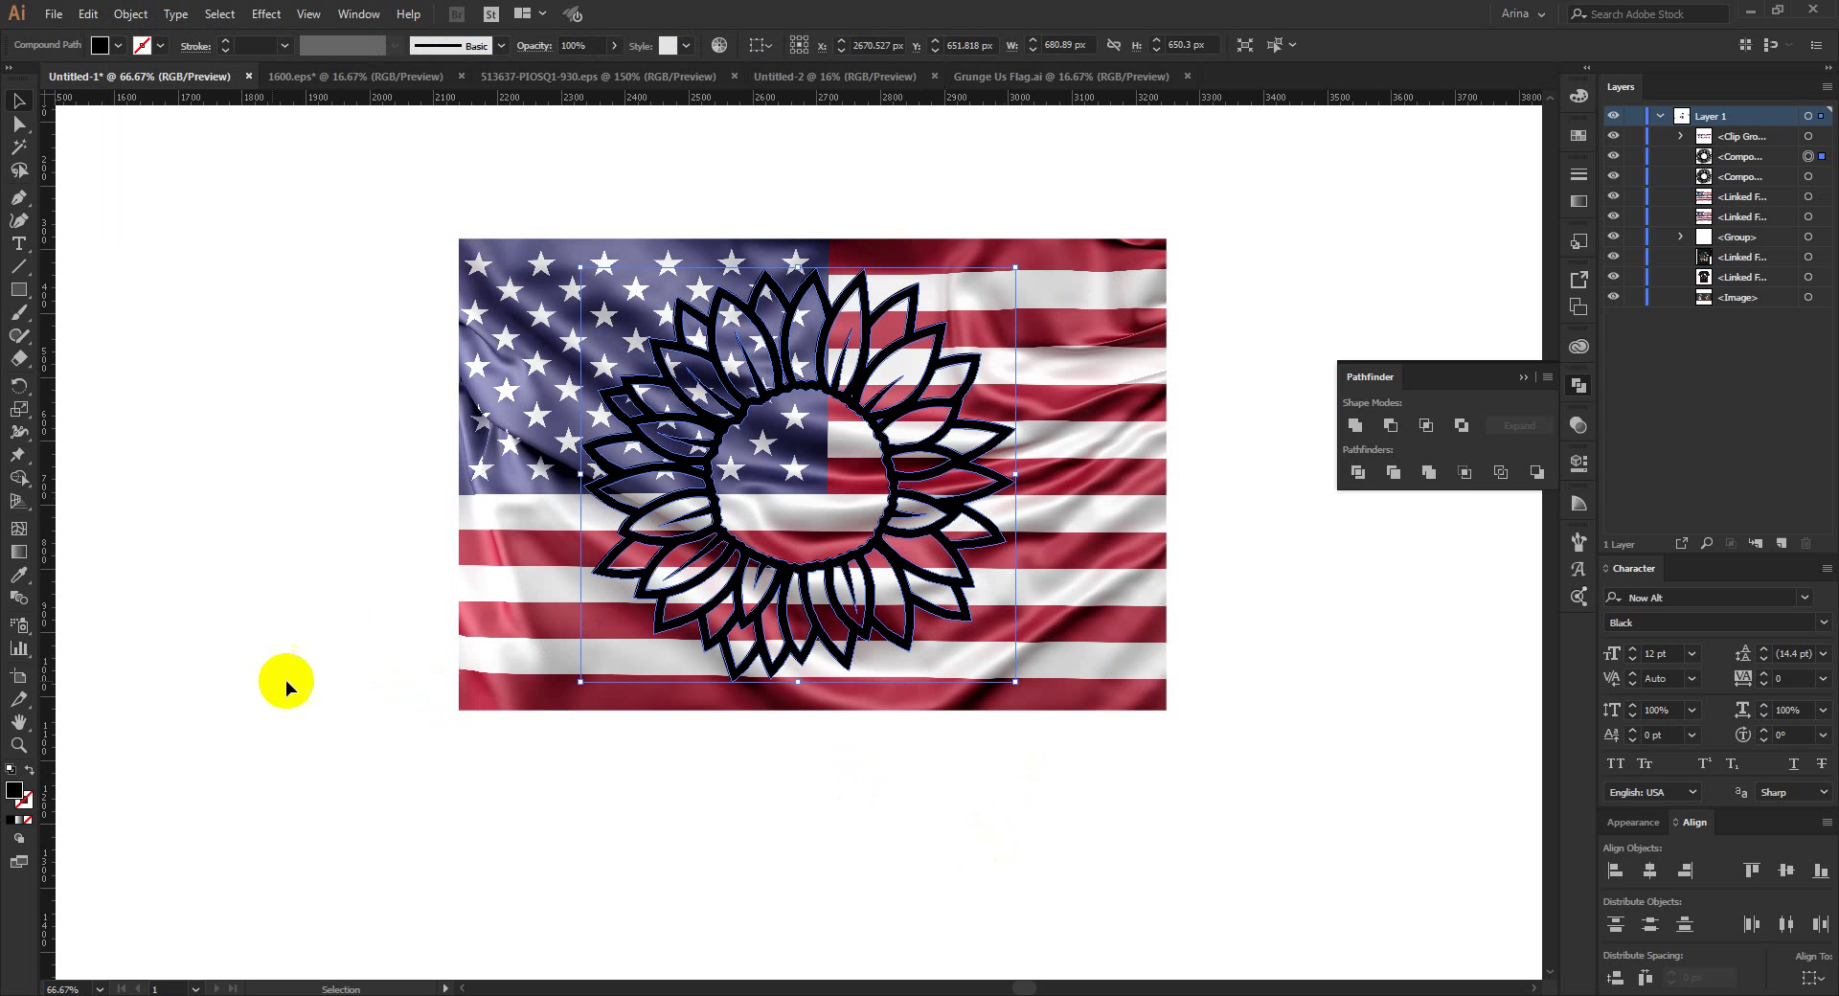
# Step: Make a clipping mask from the sunflower compound path and the flag image beneath it
pyautogui.moveTo(1018, 814); pyautogui.dragTo(684, 390)
pyautogui.rightClick(683, 389)
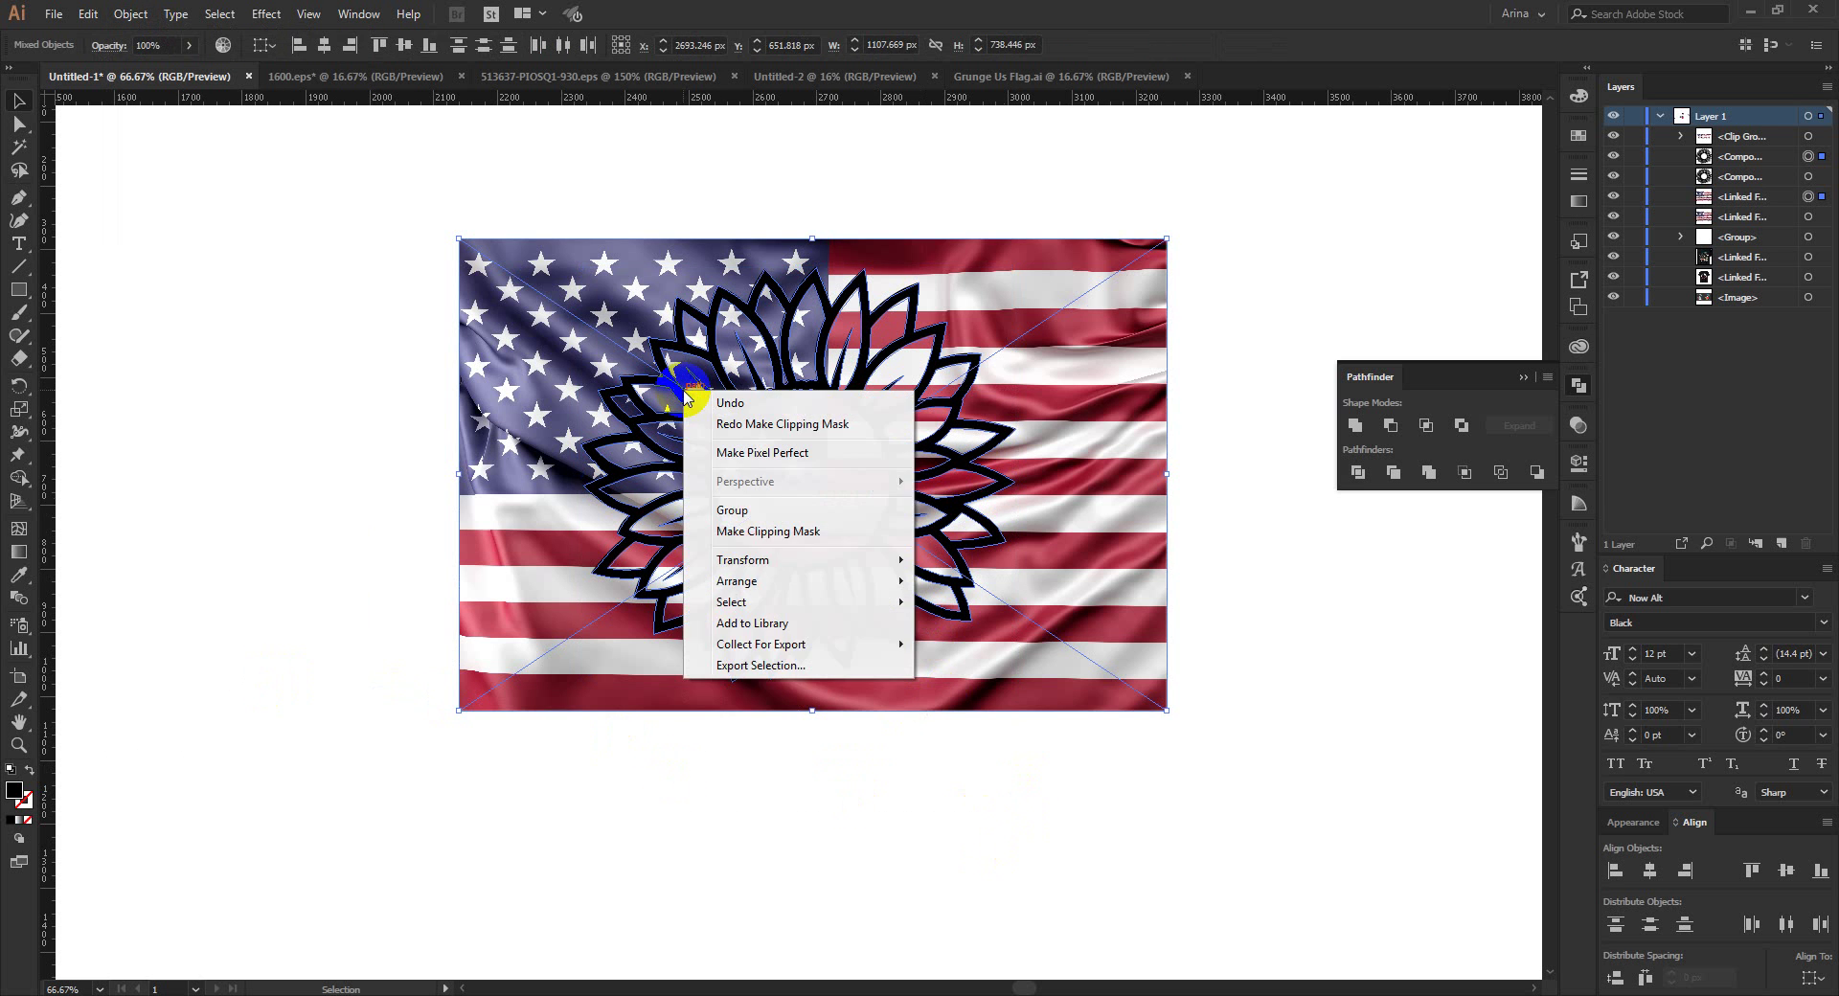
pyautogui.click(748, 533)
pyautogui.click(1016, 532)
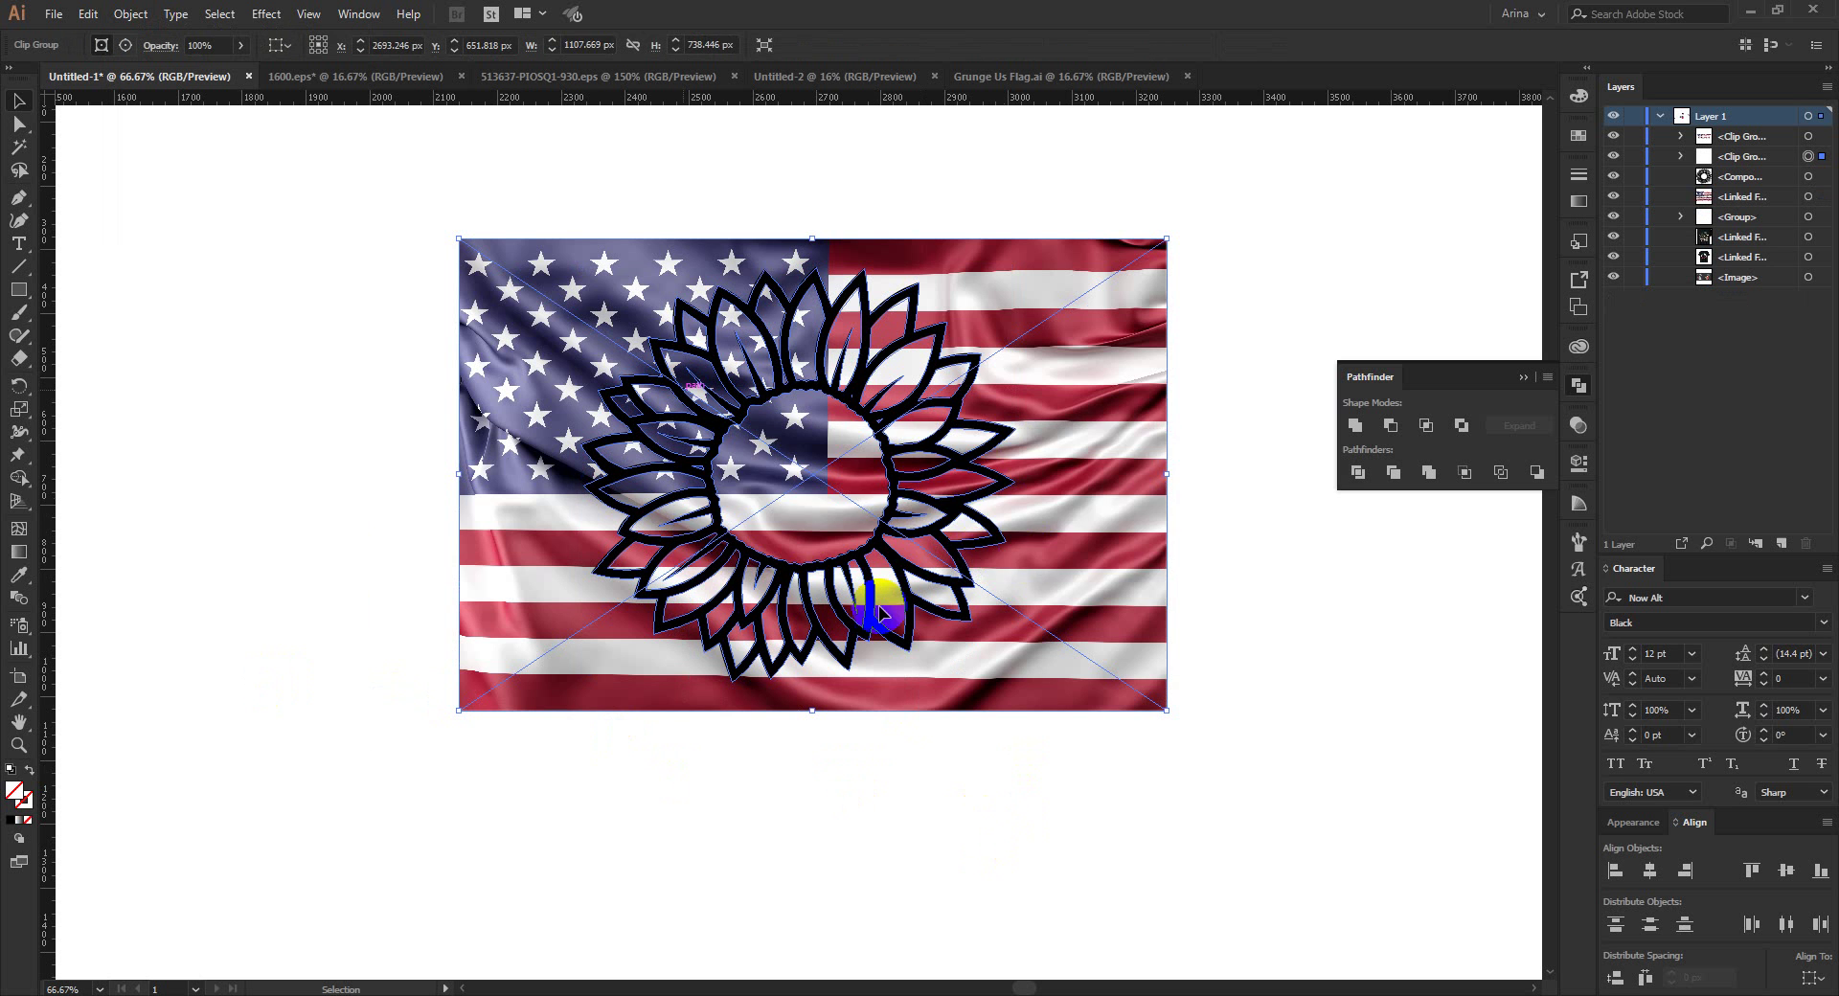
pyautogui.click(897, 759)
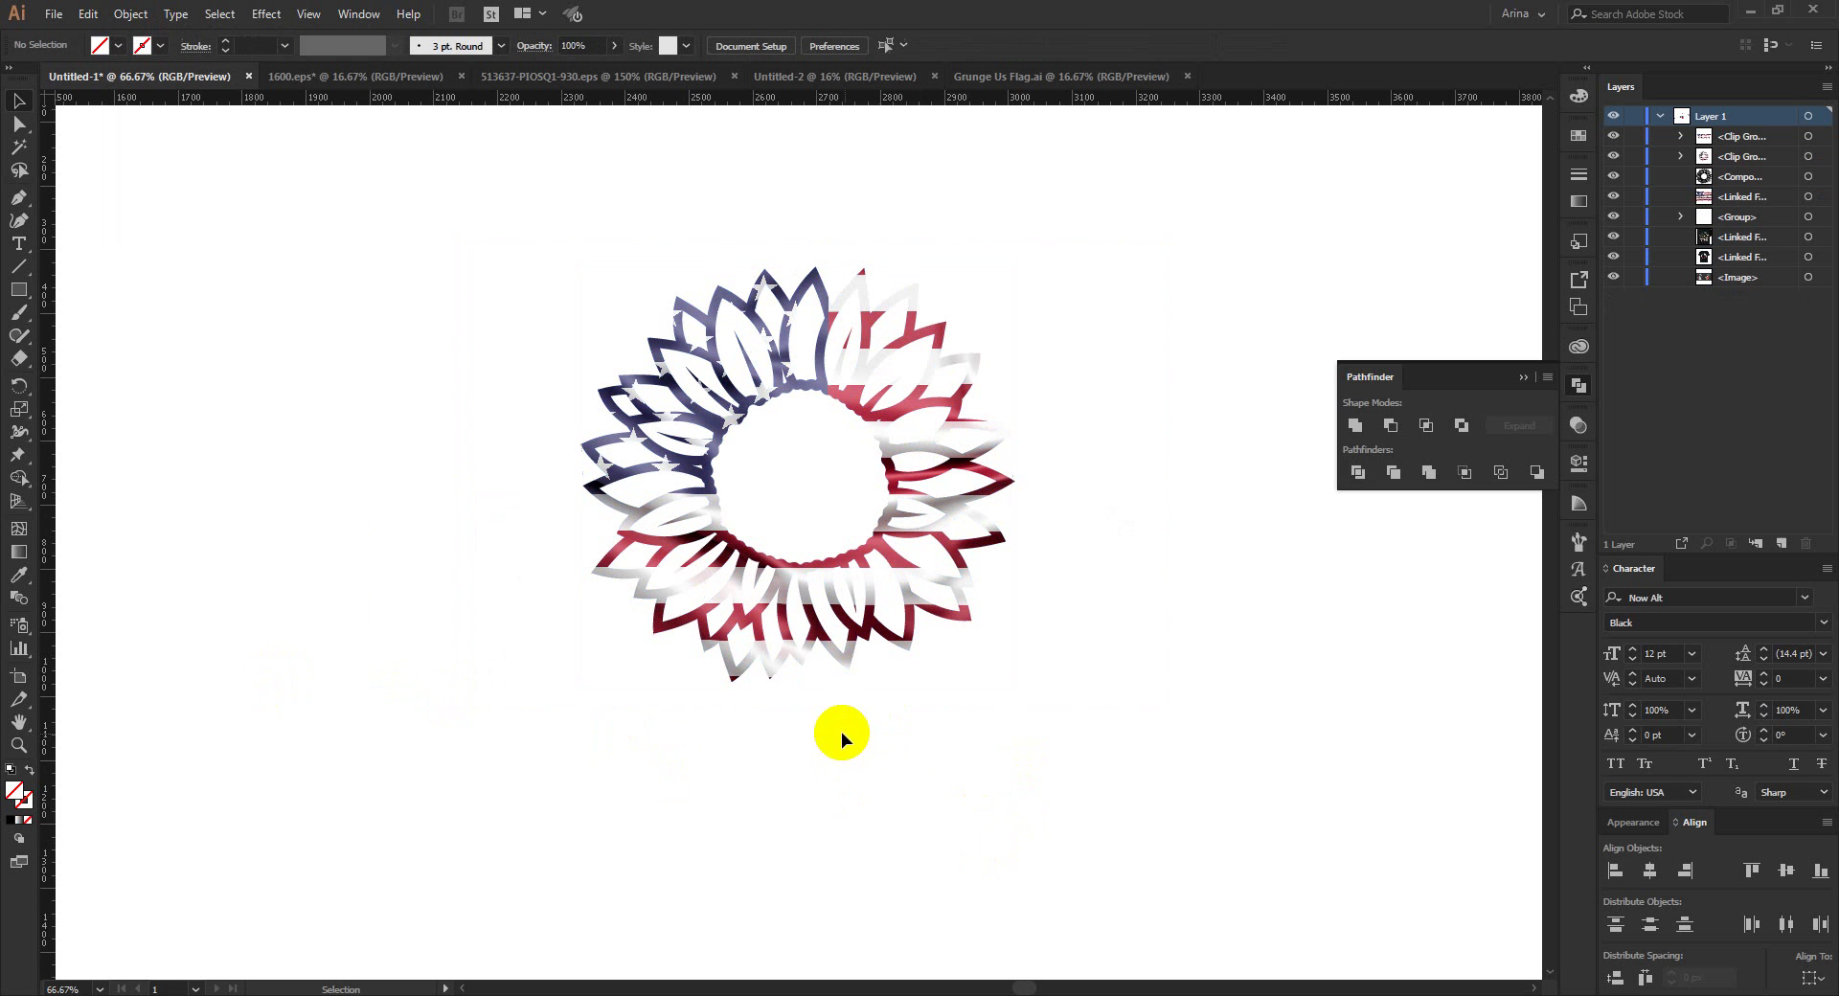
# Step: Move the flag-filled sunflower about 1015 px left and 837 px down, beside the sunflower T-shirt reference
pyautogui.scroll(-1, 682, 601)
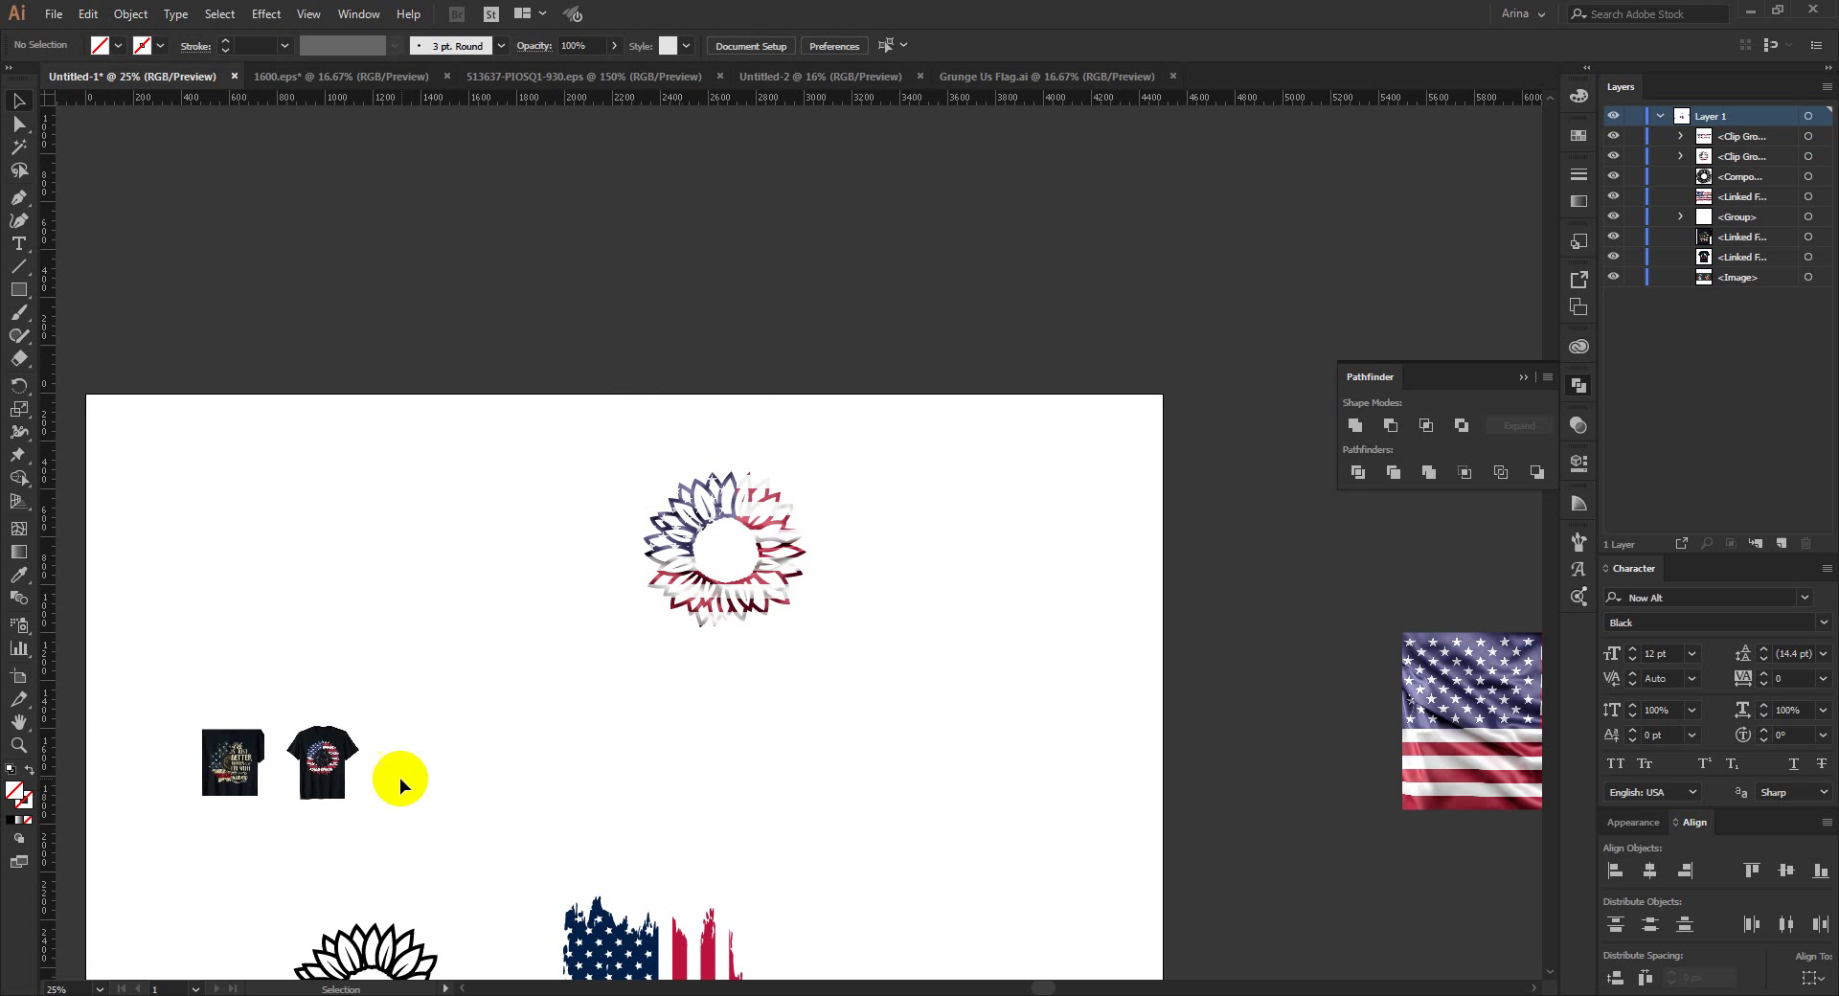
pyautogui.click(292, 781)
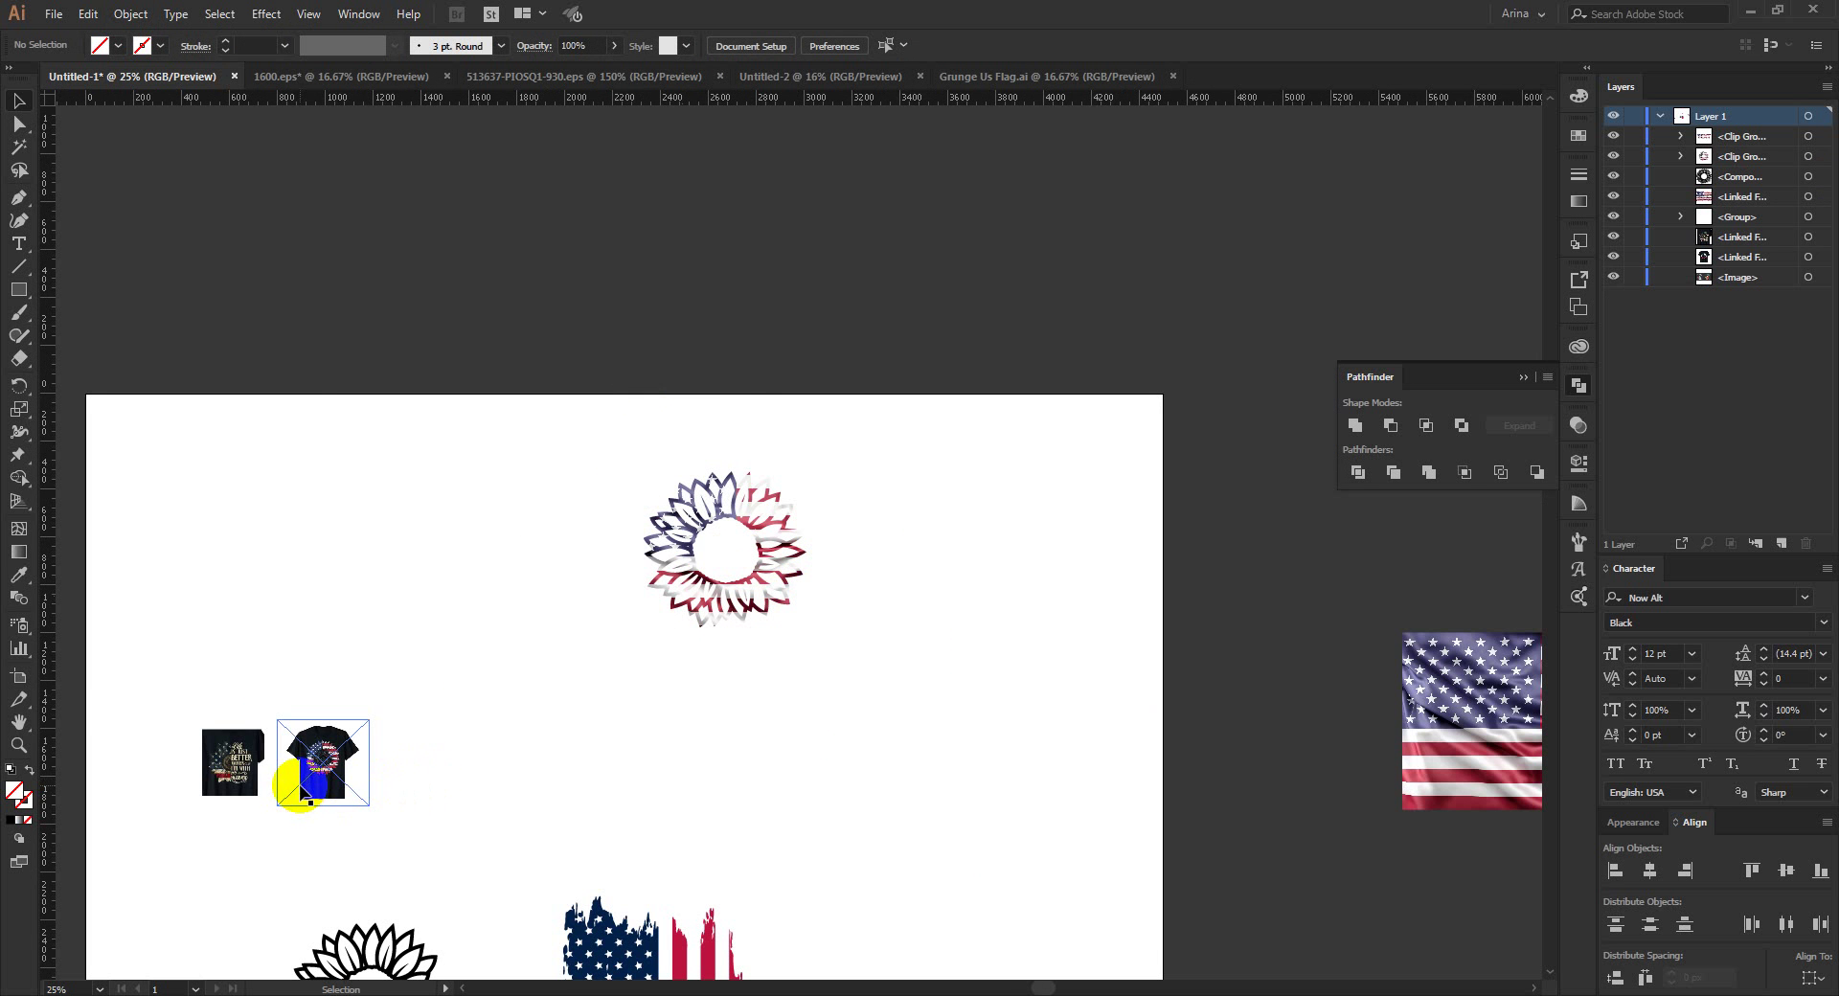
pyautogui.scroll(5, 299, 780)
pyautogui.scroll(1, 337, 745)
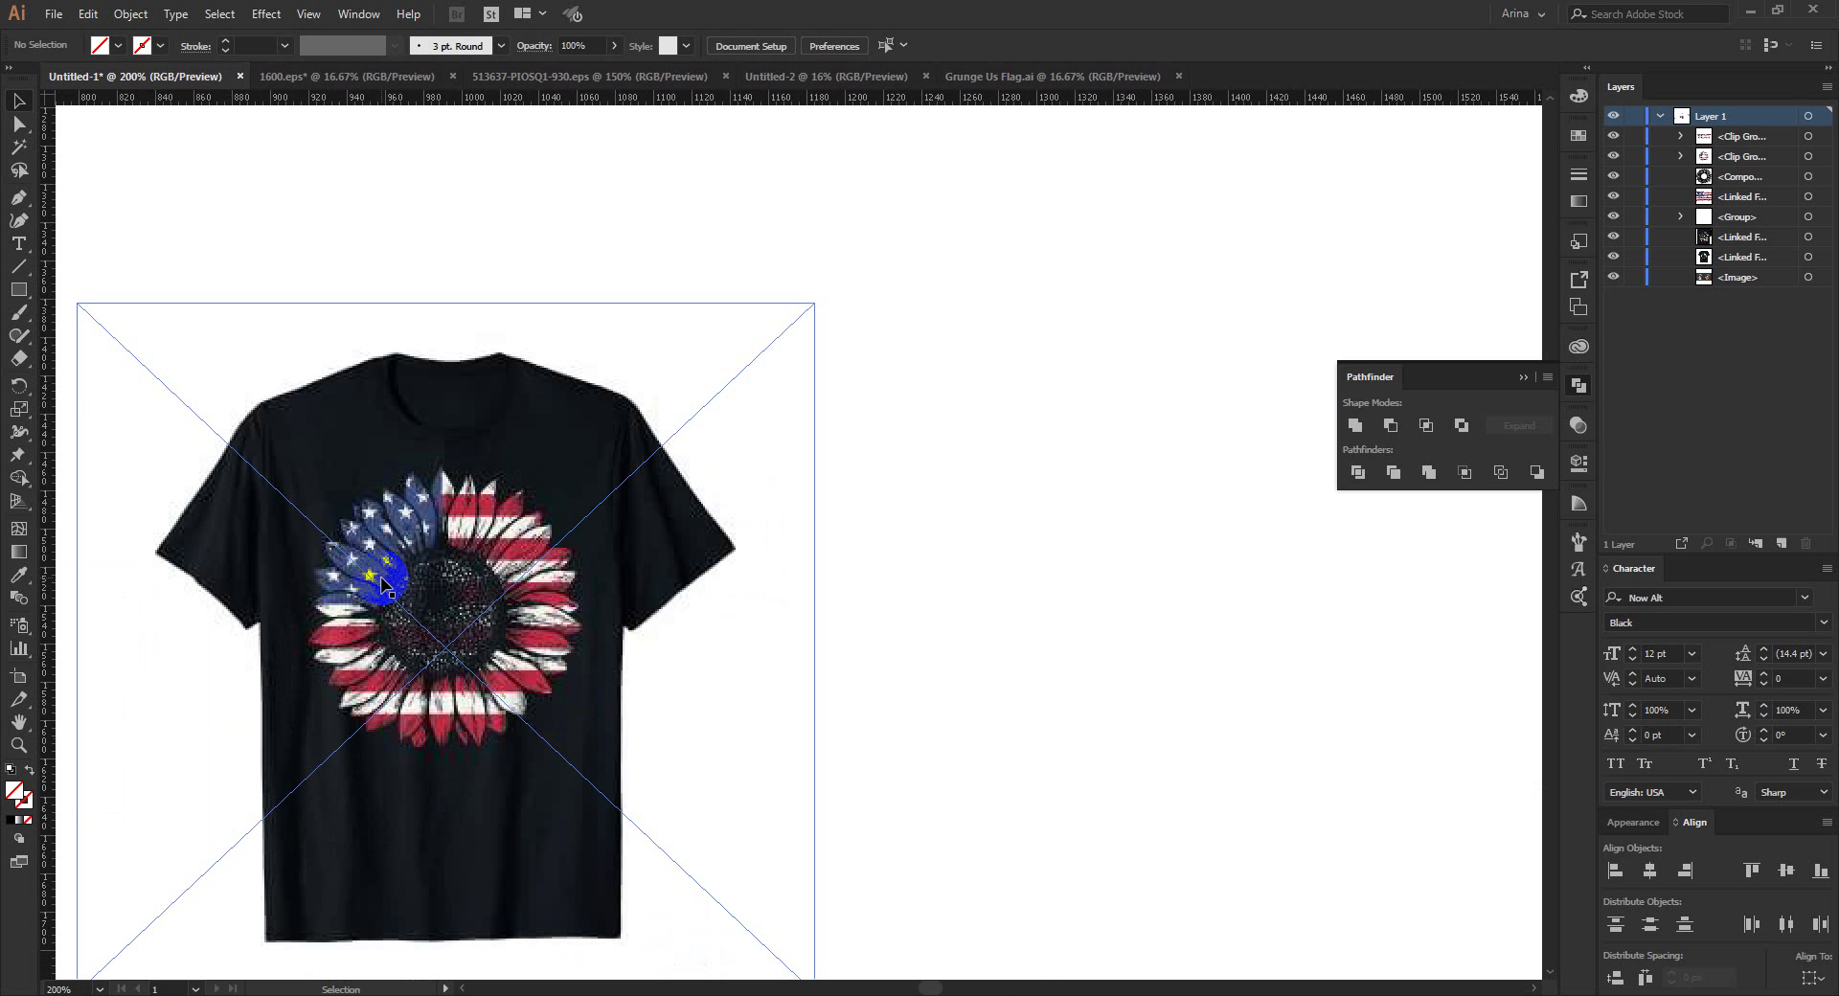
pyautogui.scroll(-3, 388, 593)
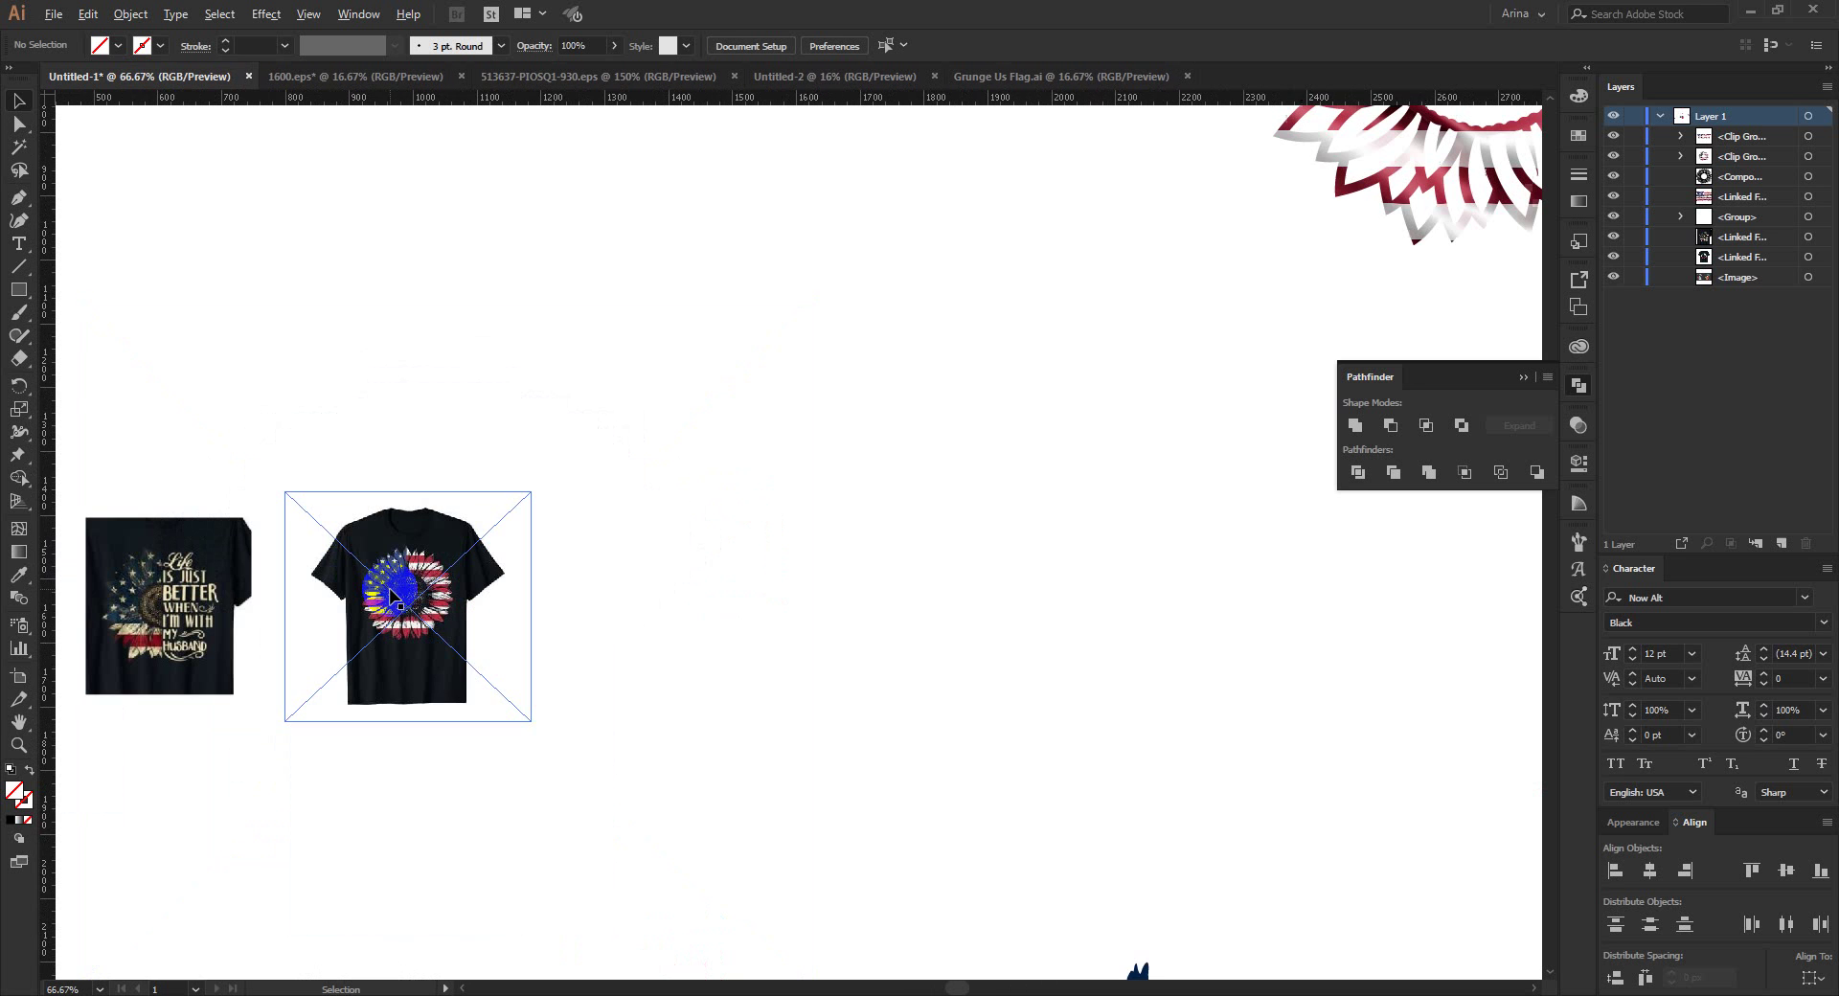
pyautogui.moveTo(1348, 212); pyautogui.dragTo(700, 748)
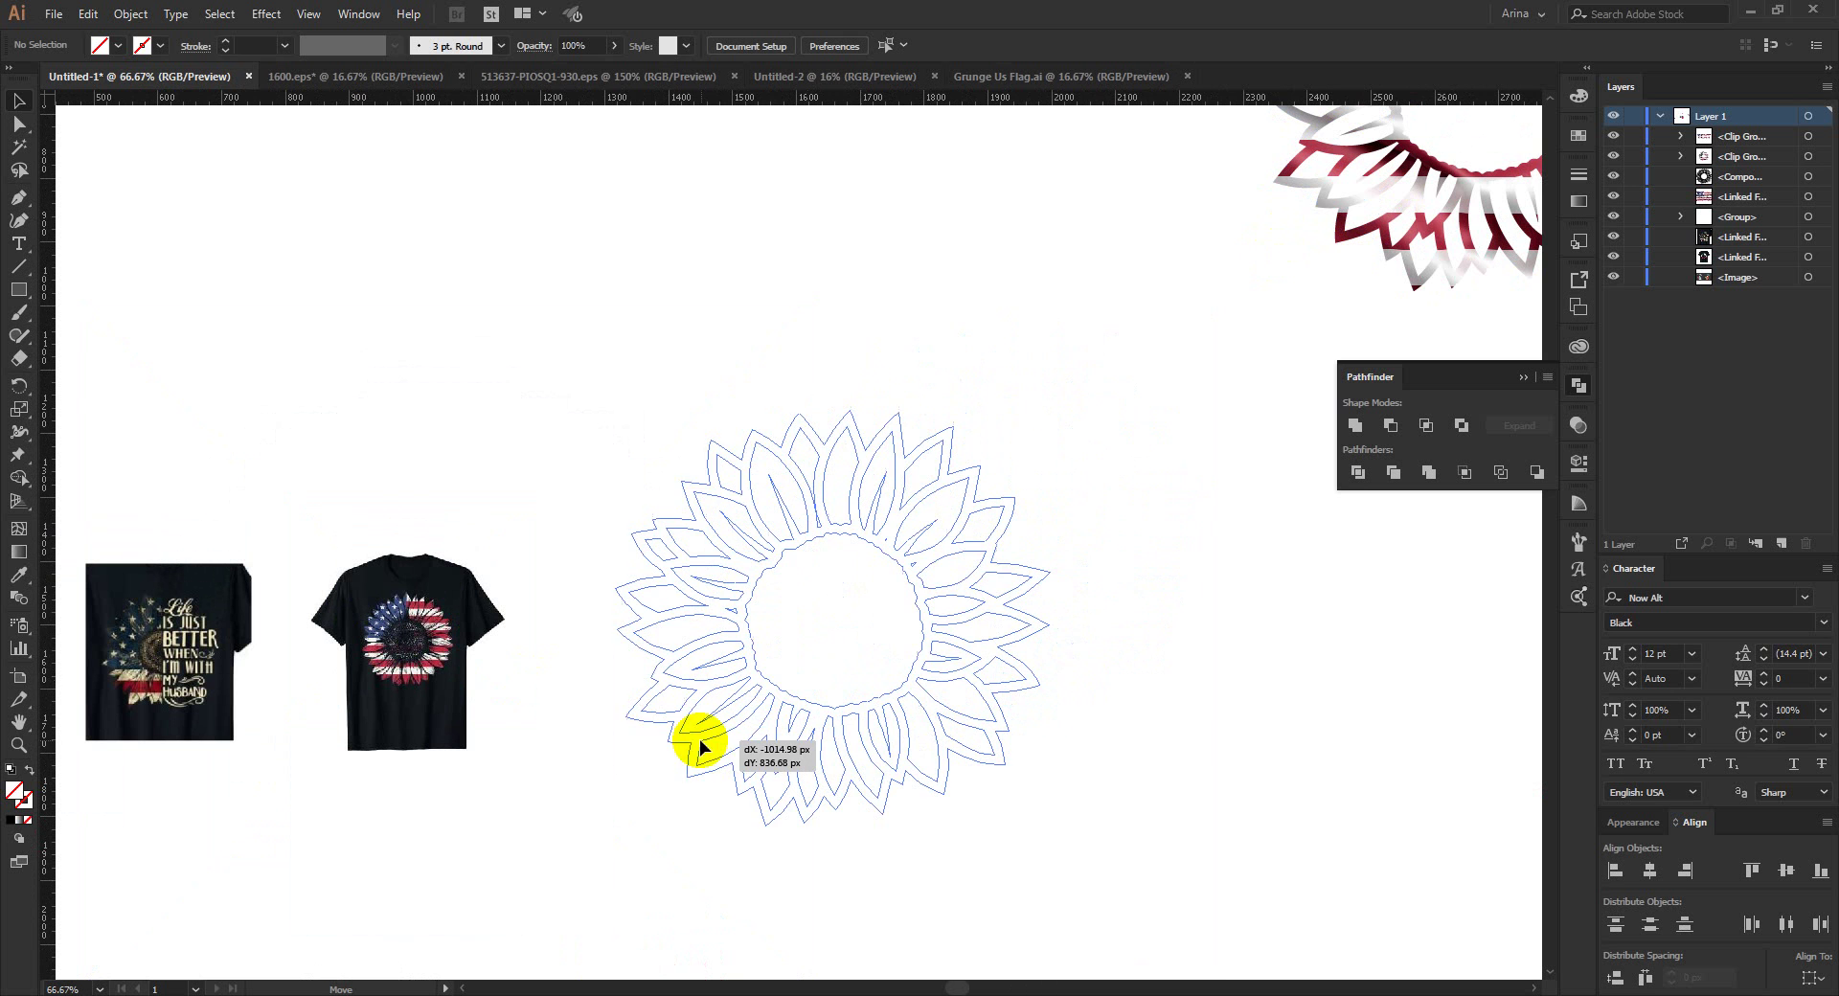
pyautogui.click(648, 352)
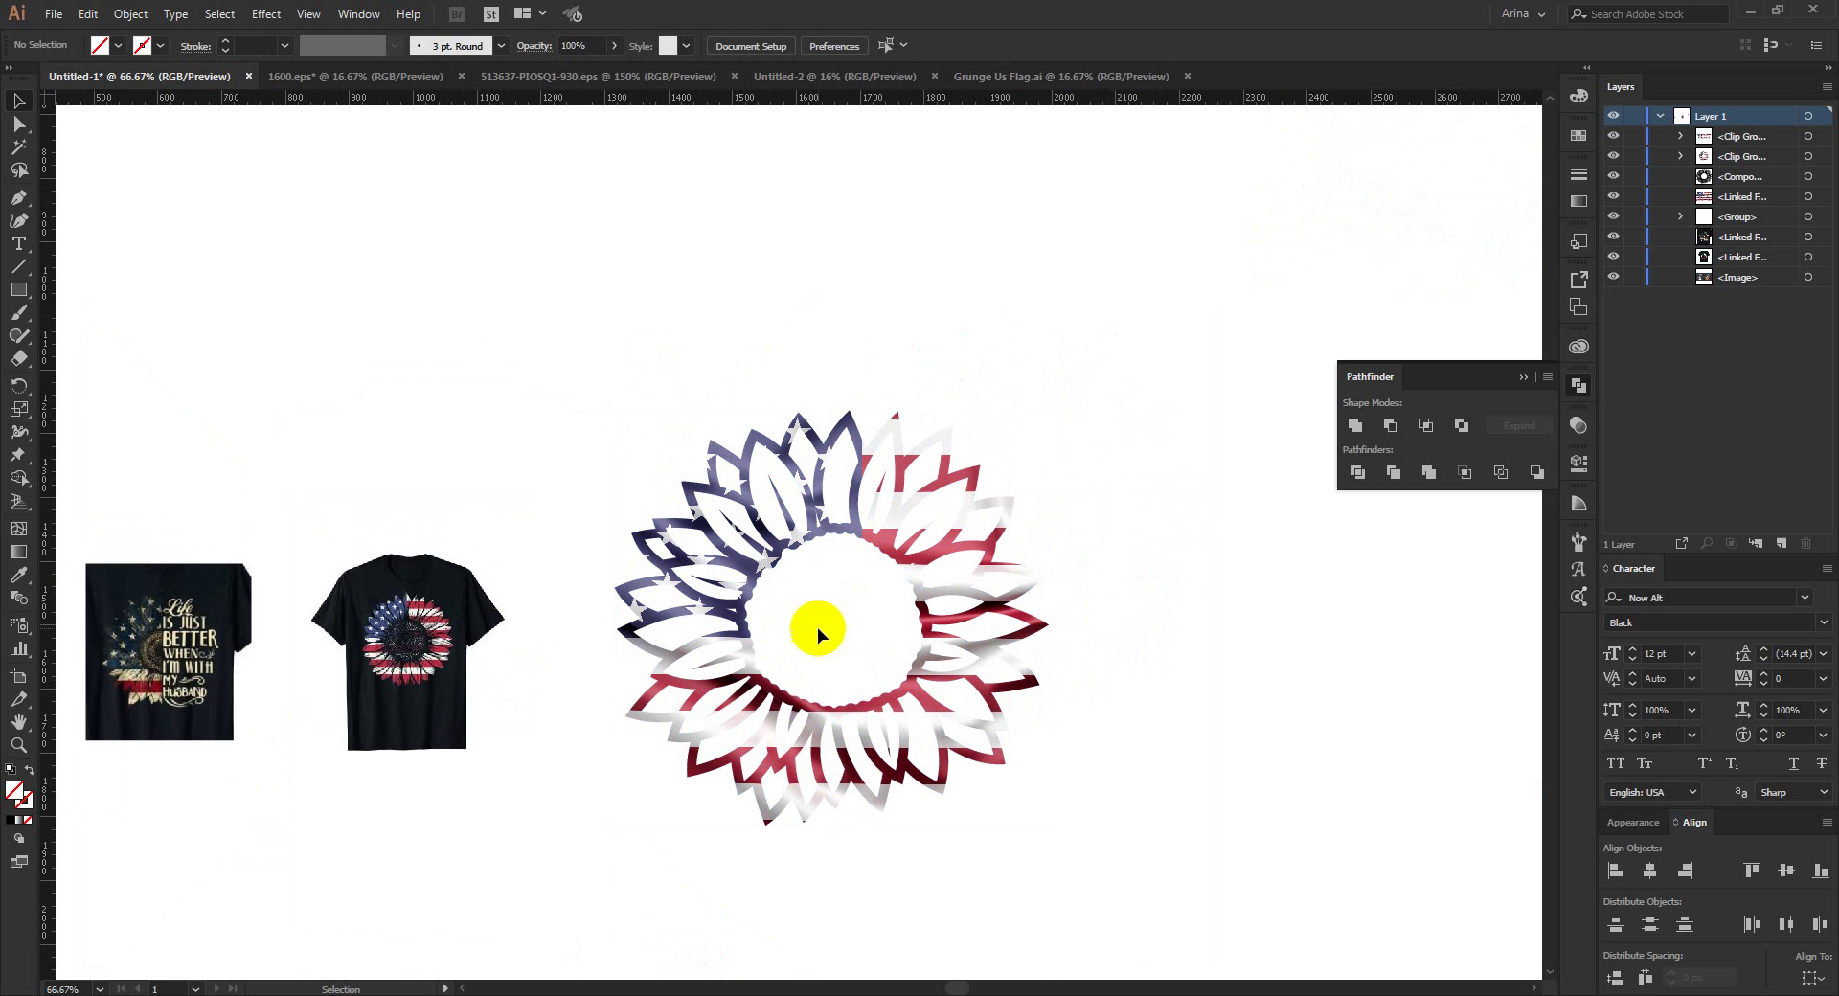
# Step: Examine the petals of the flag-filled sunflower up close and compare them with the sunflower on the T-shirt reference
pyautogui.moveTo(626, 350); pyautogui.dragTo(1167, 910)
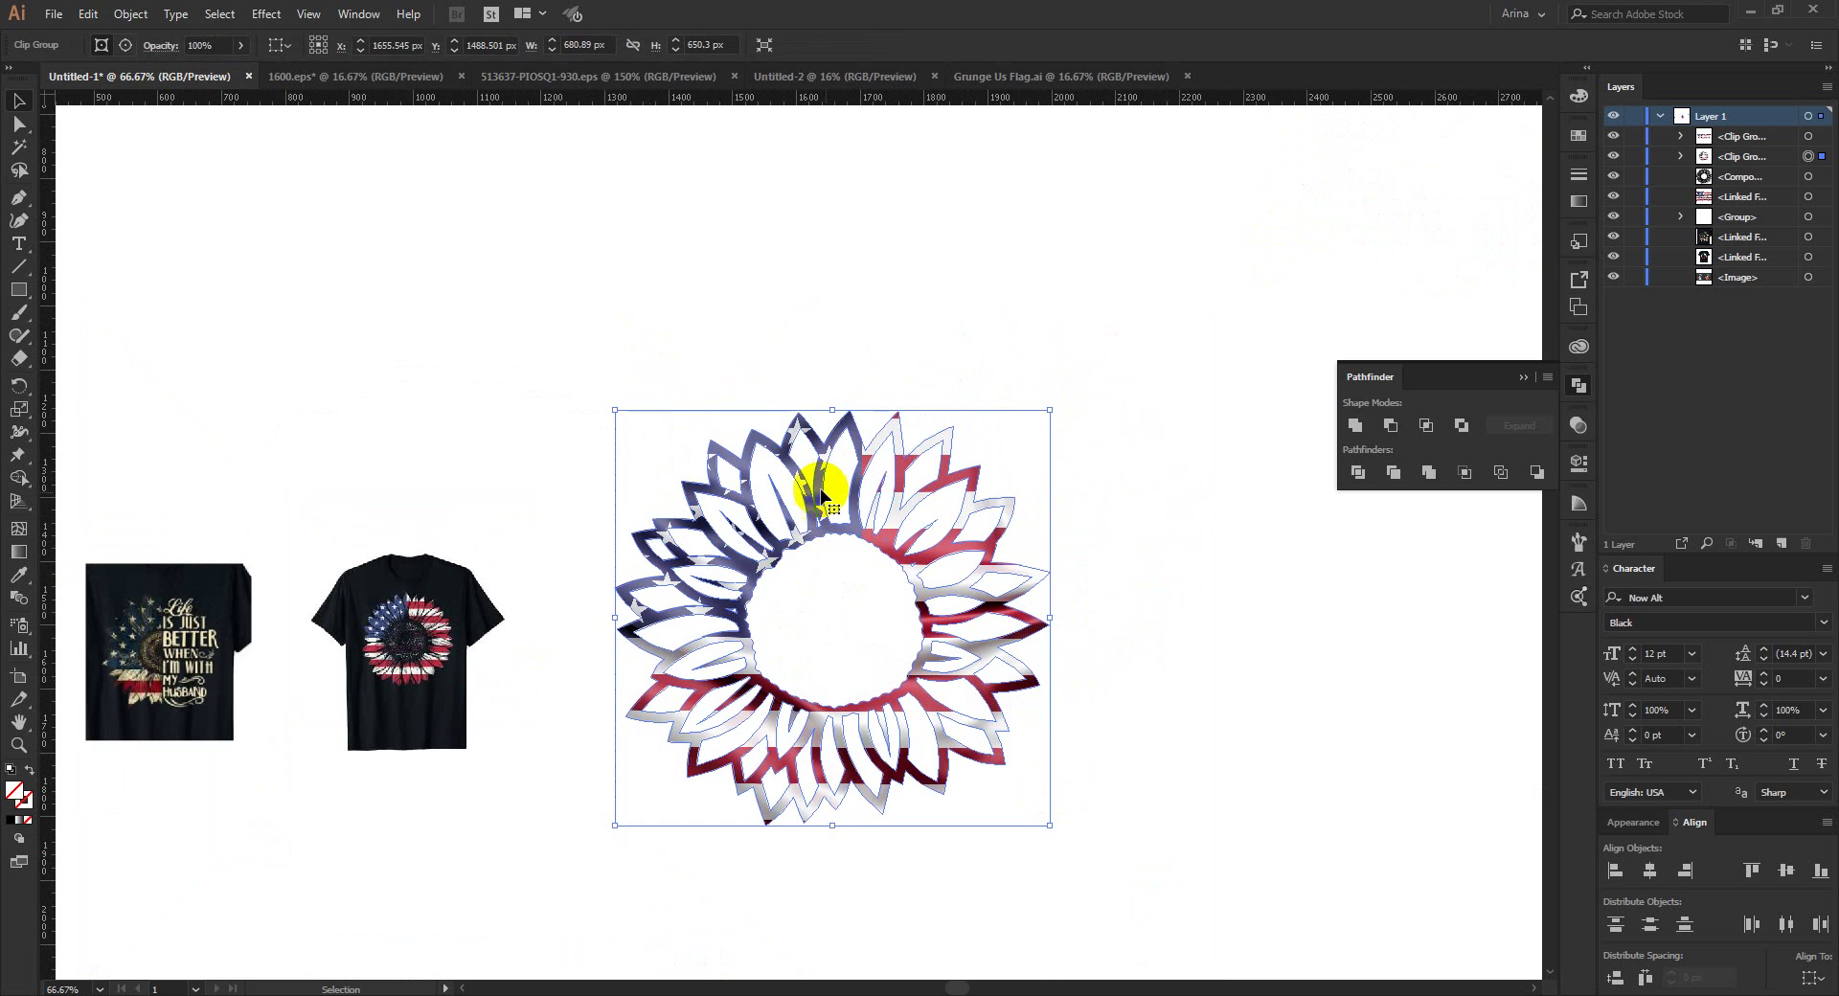
pyautogui.hotkey('ctrl', '1')
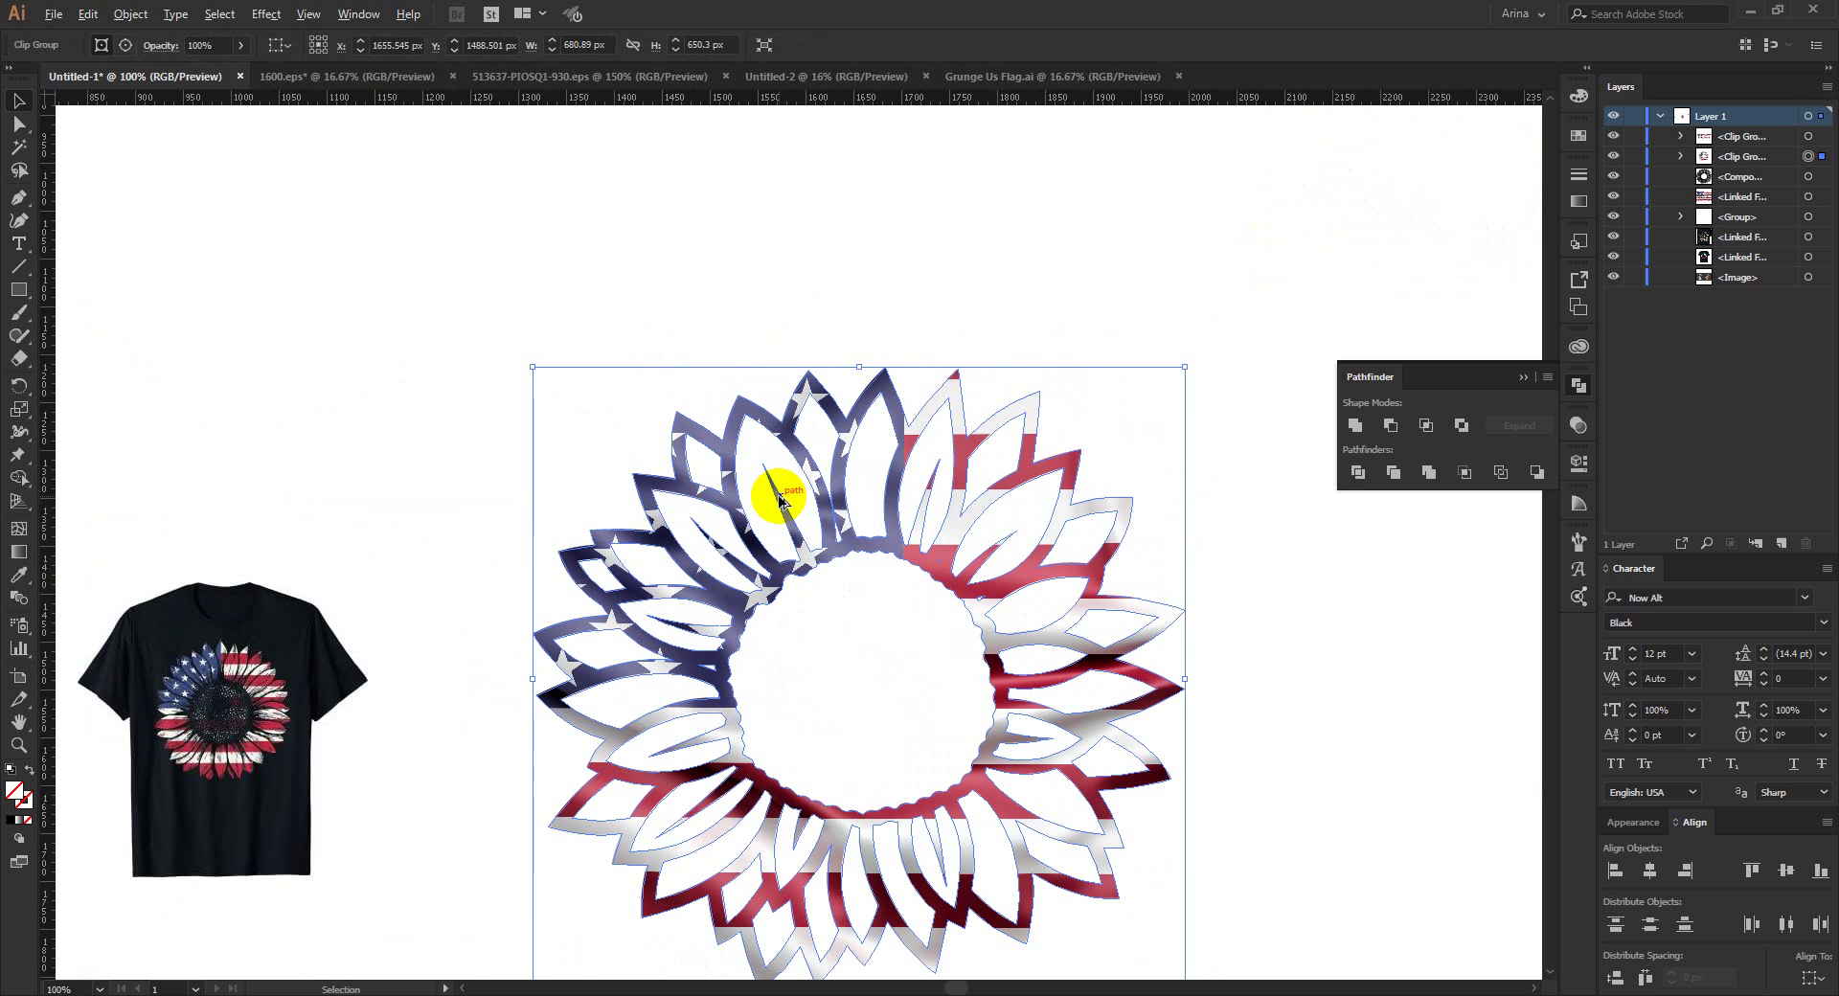
pyautogui.scroll(1, 778, 497)
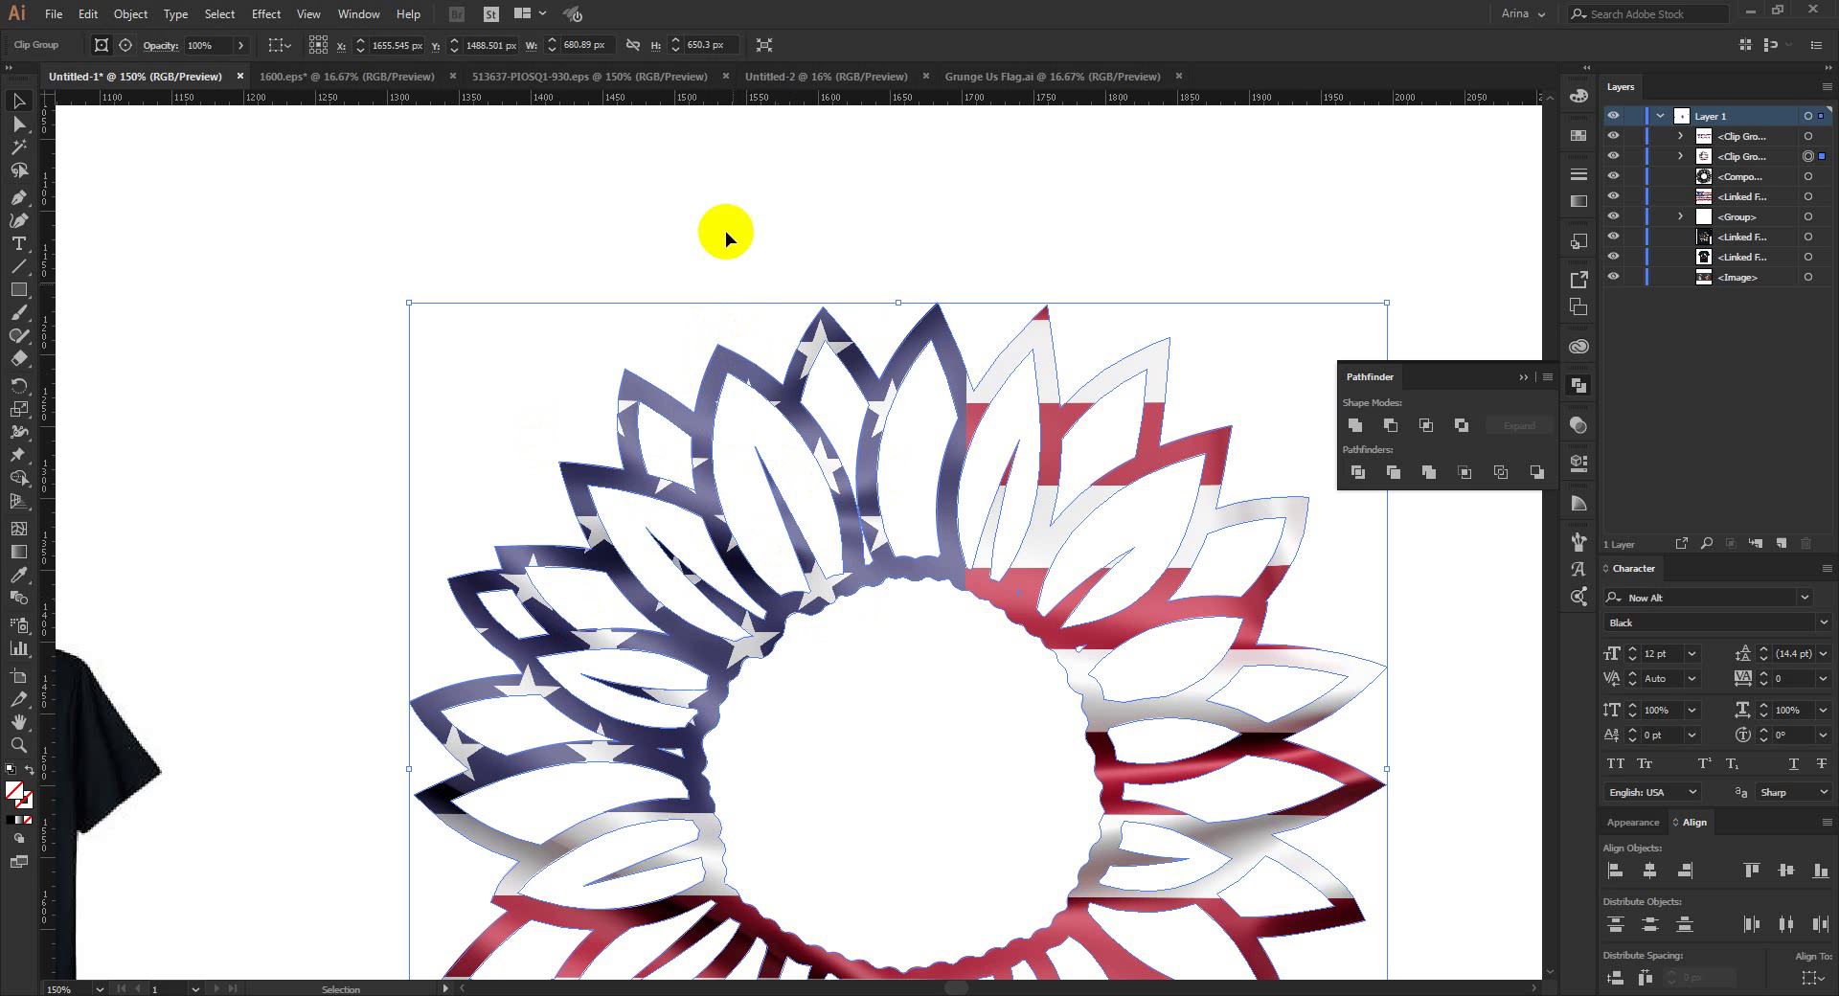
pyautogui.scroll(-1, 821, 361)
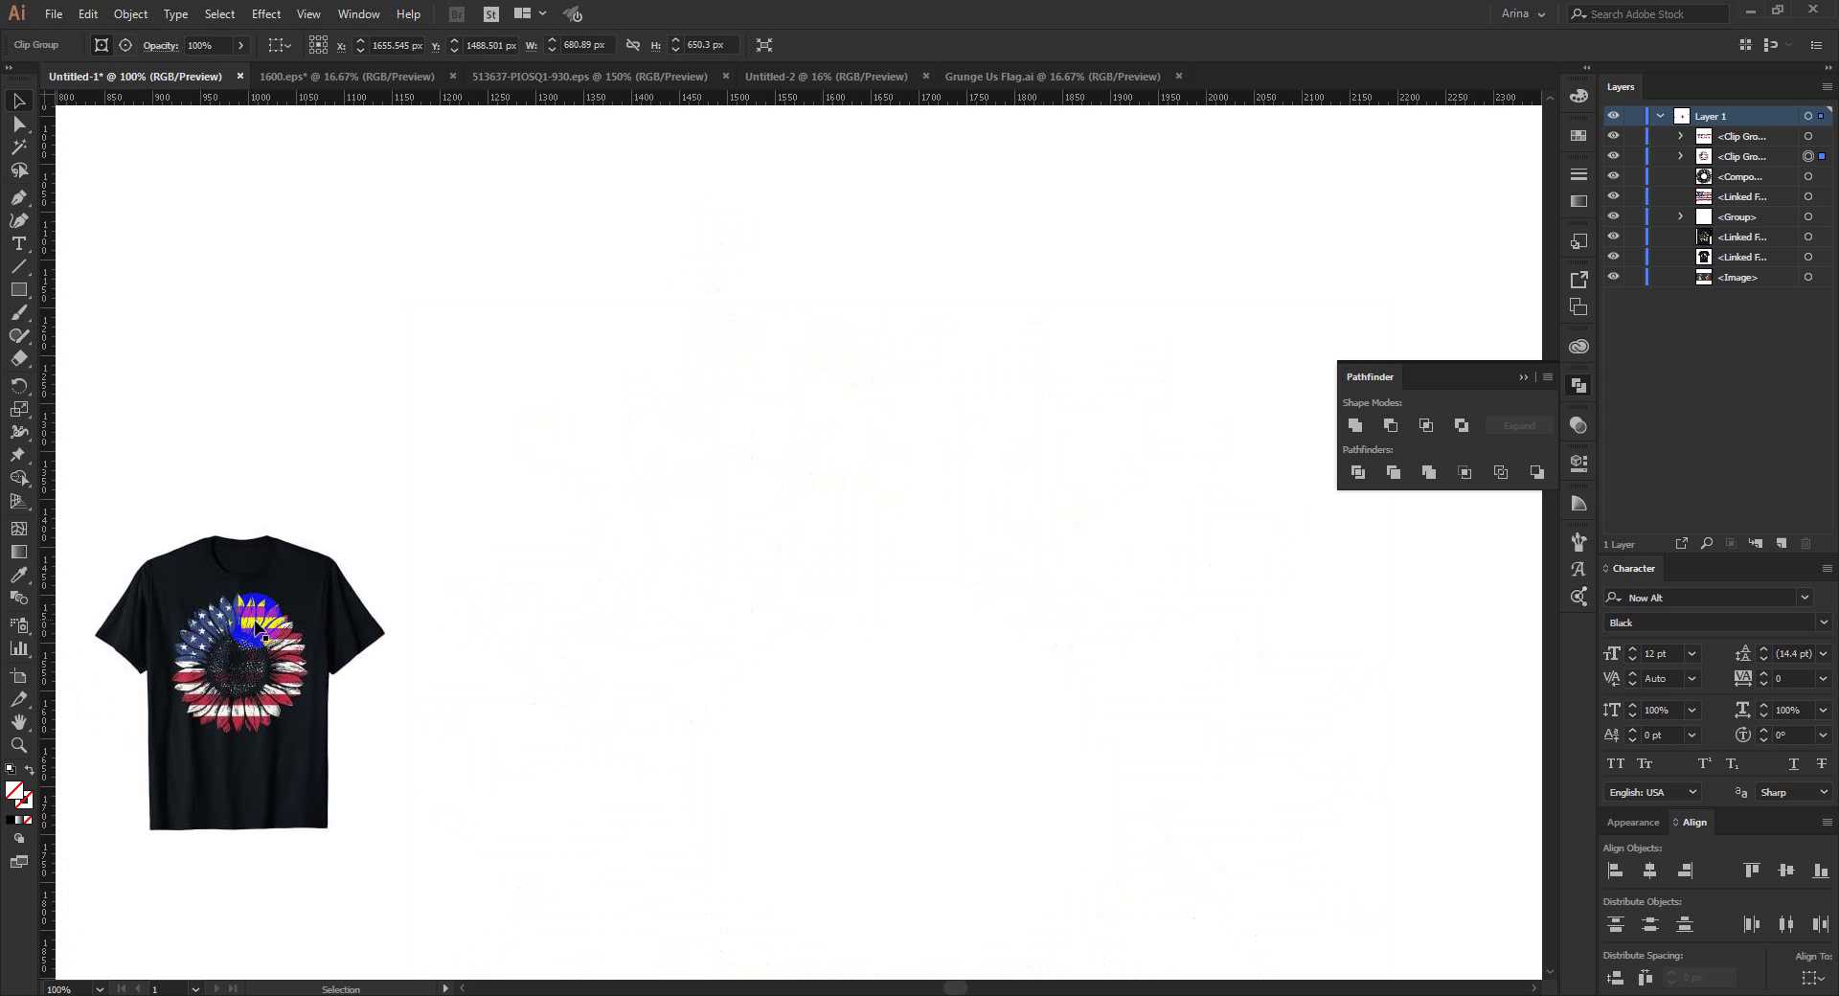
pyautogui.click(463, 484)
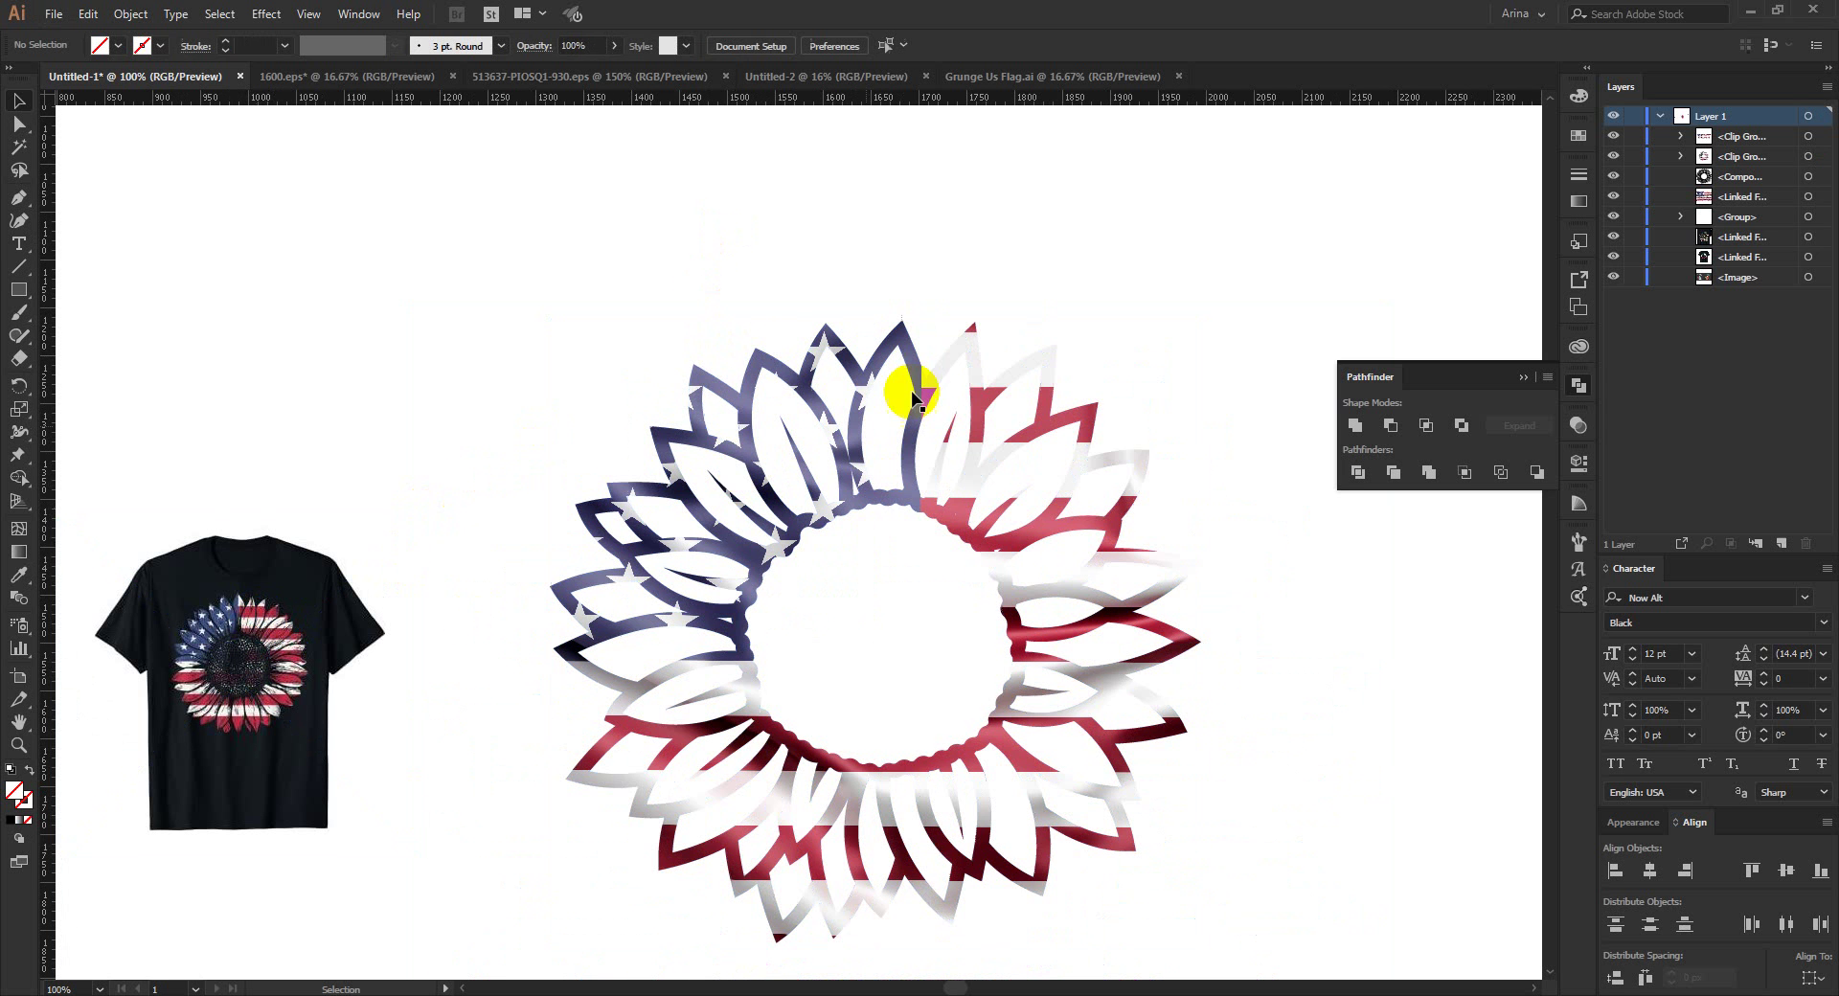
pyautogui.scroll(-1, 920, 378)
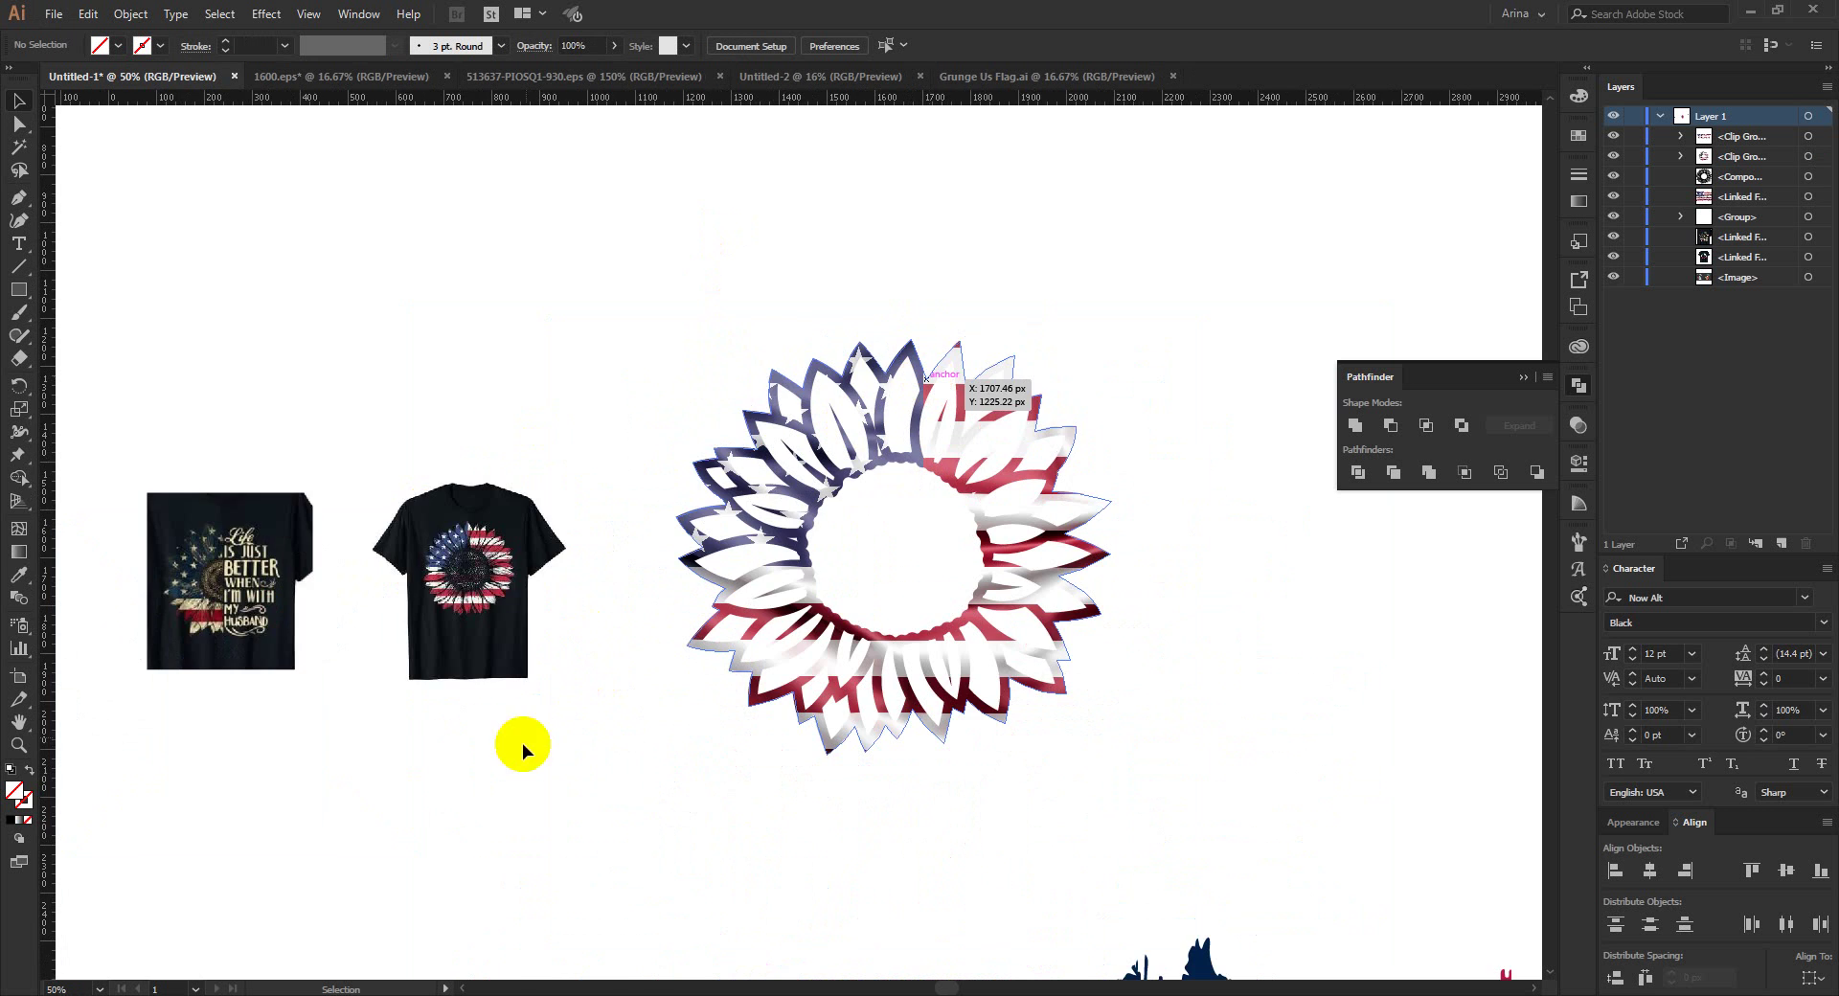
# Step: Move the black sunflower outline up and to the left into the empty area below the T-shirt references
pyautogui.scroll(-3, 660, 714)
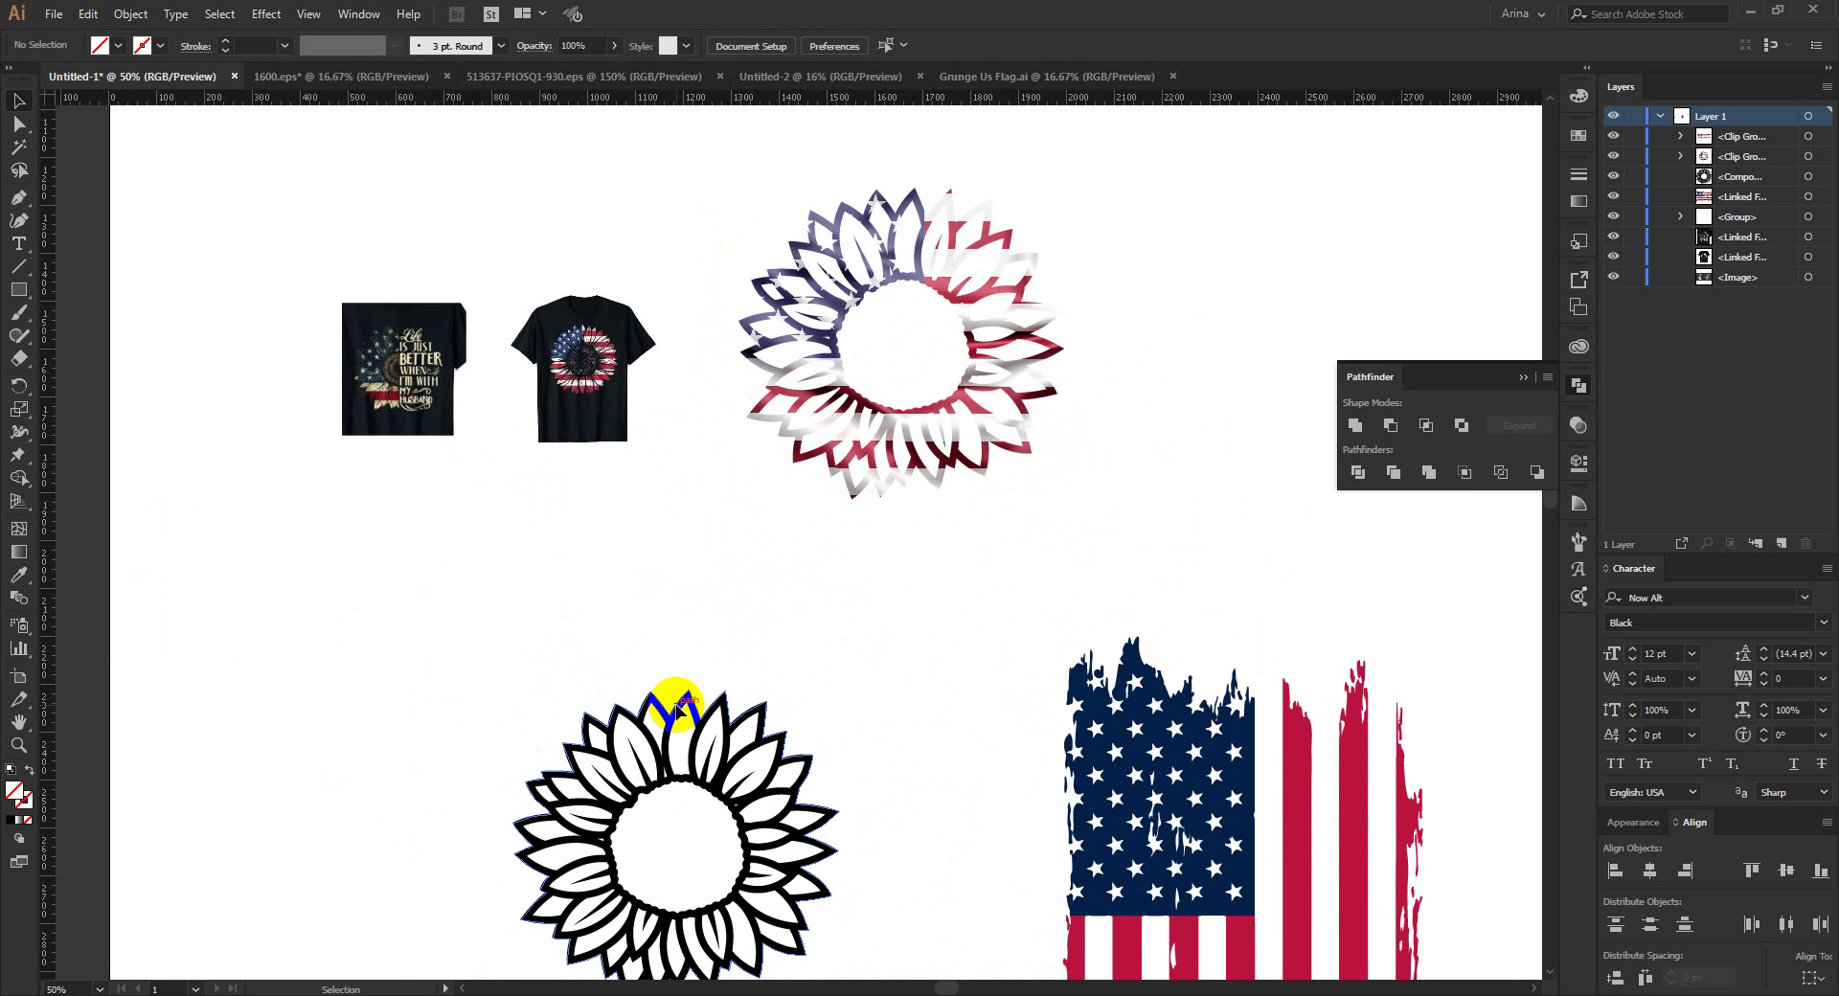
pyautogui.scroll(-2, 675, 704)
pyautogui.moveTo(716, 651); pyautogui.dragTo(613, 544)
pyautogui.scroll(1, 600, 605)
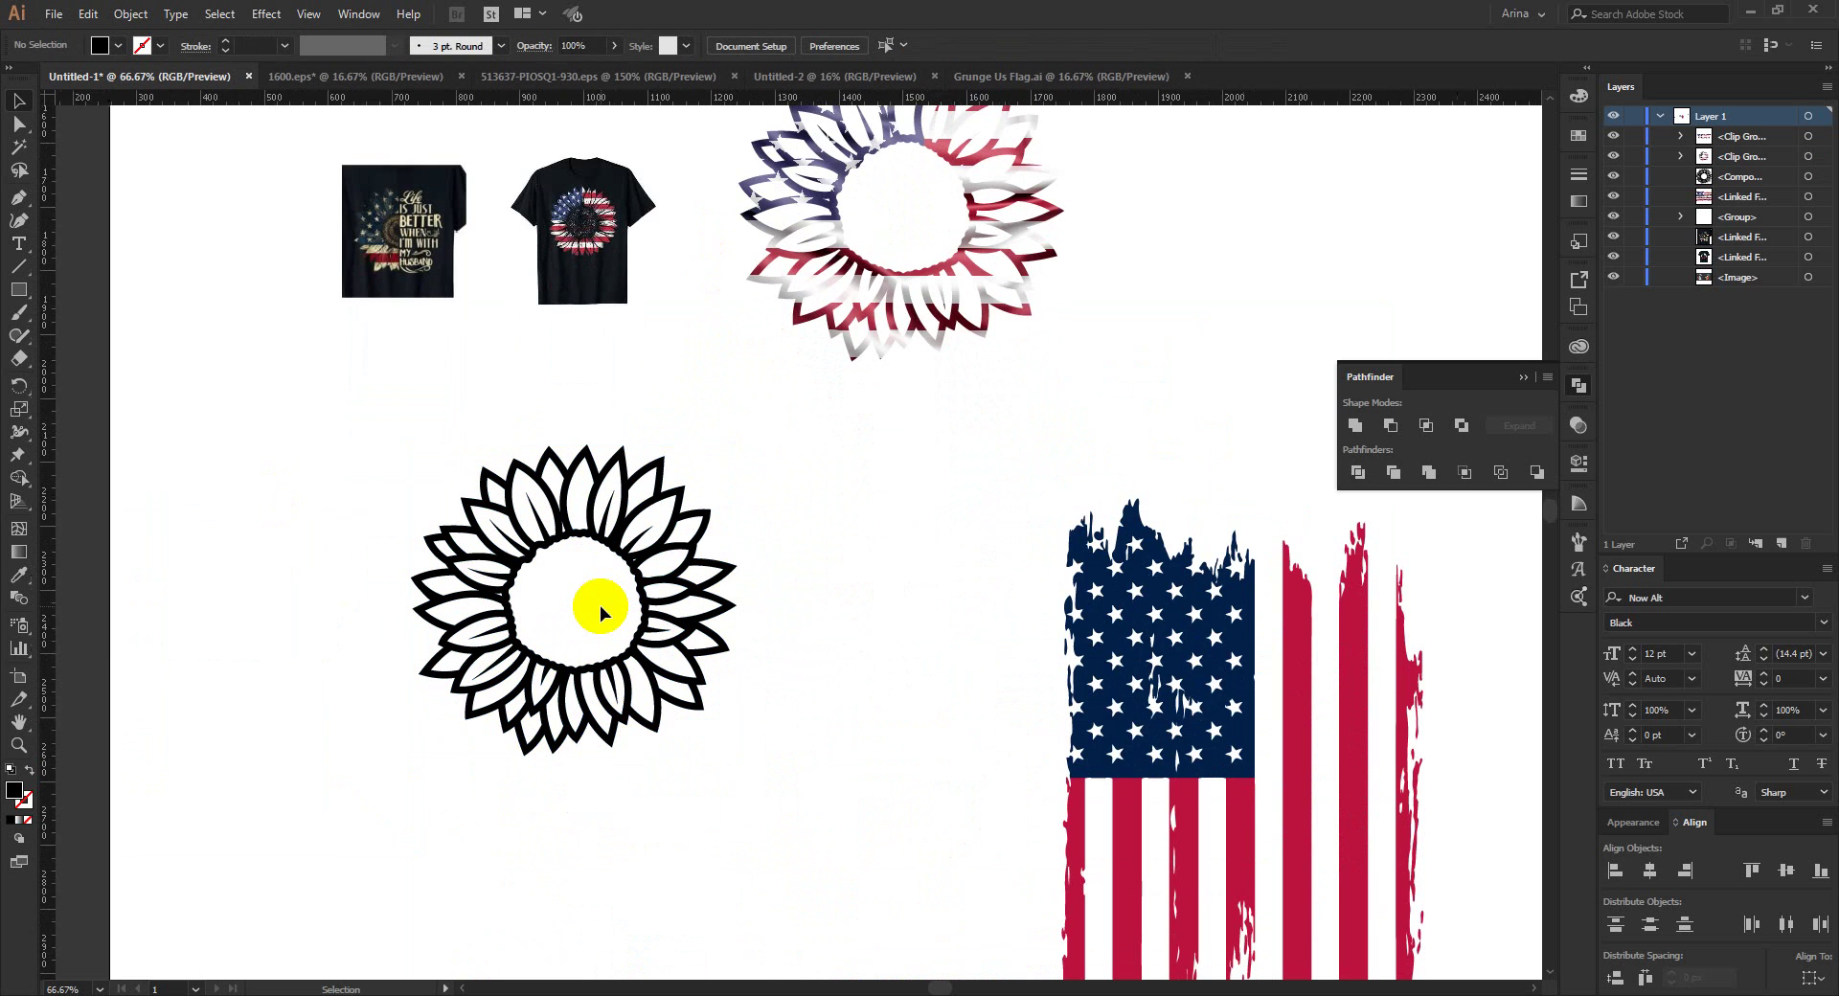
pyautogui.click(432, 564)
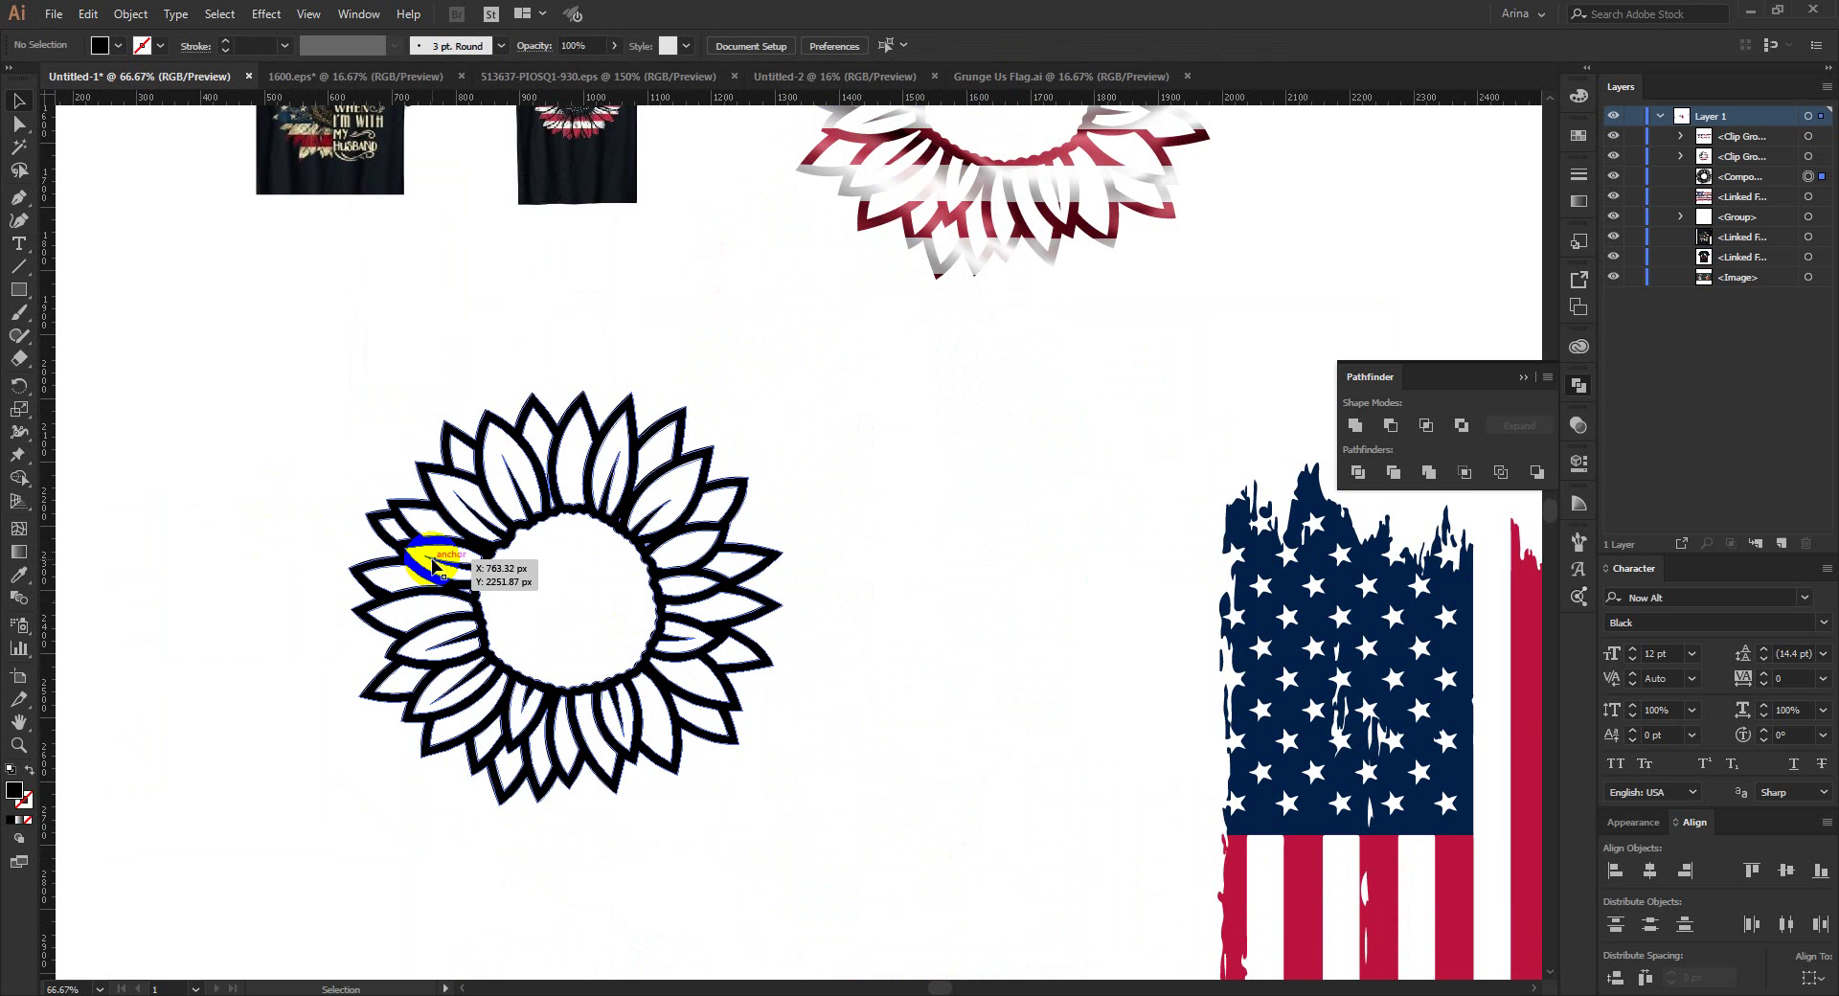
# Step: Draw a square about 834 px wide that completely covers the black sunflower outline
pyautogui.click(164, 397)
pyautogui.click(19, 291)
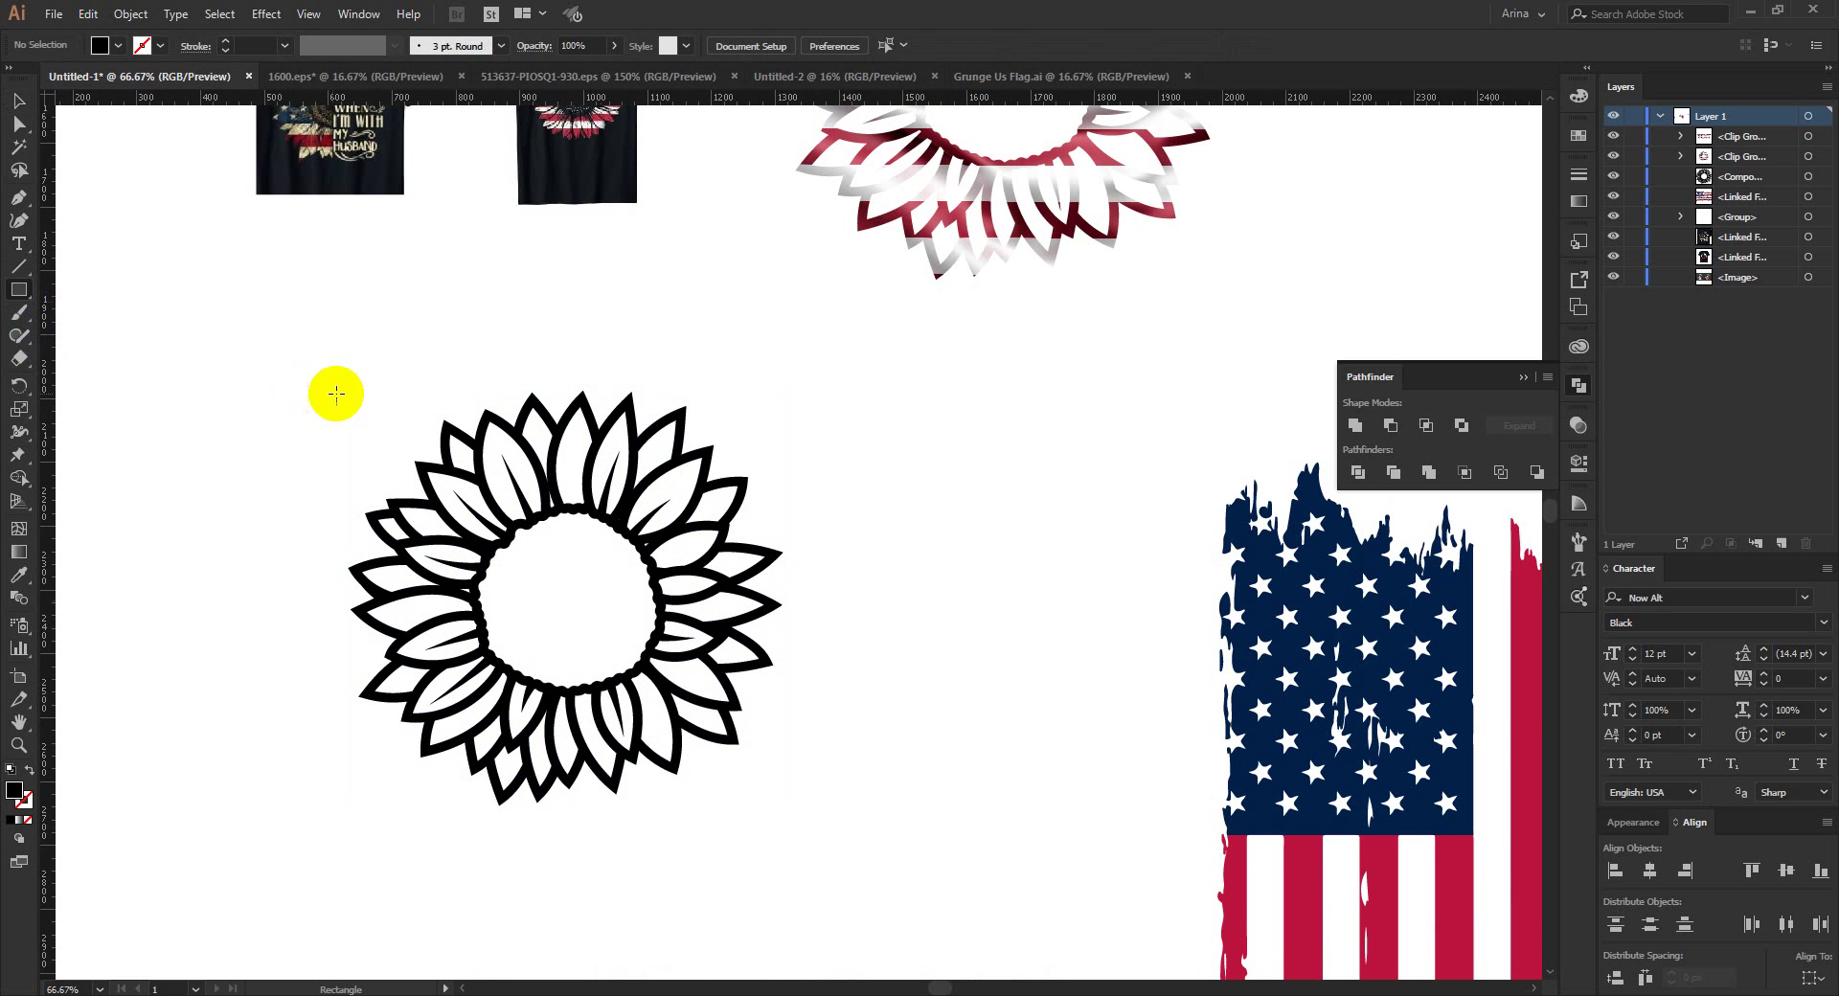
pyautogui.moveTo(324, 341); pyautogui.dragTo(852, 874)
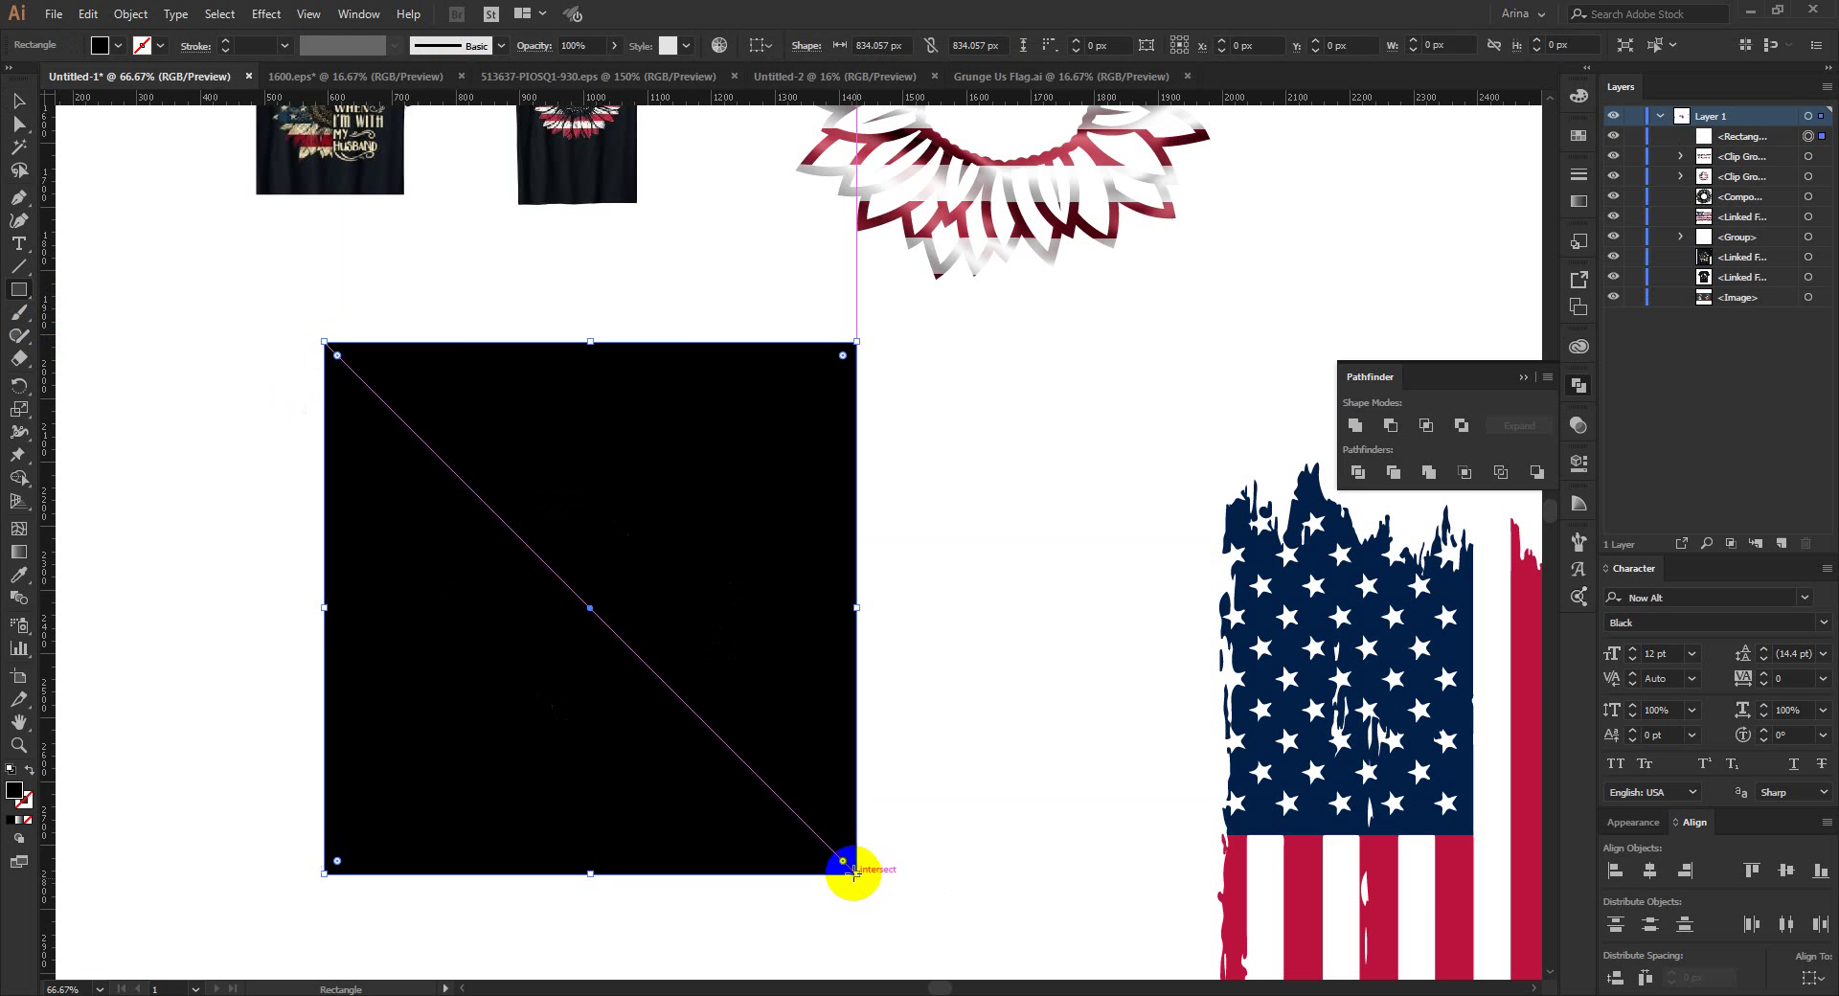
# Step: Fill the square with red, then cut it and paste it in back so it lies behind the sunflower outline
pyautogui.click(144, 48)
pyautogui.click(119, 46)
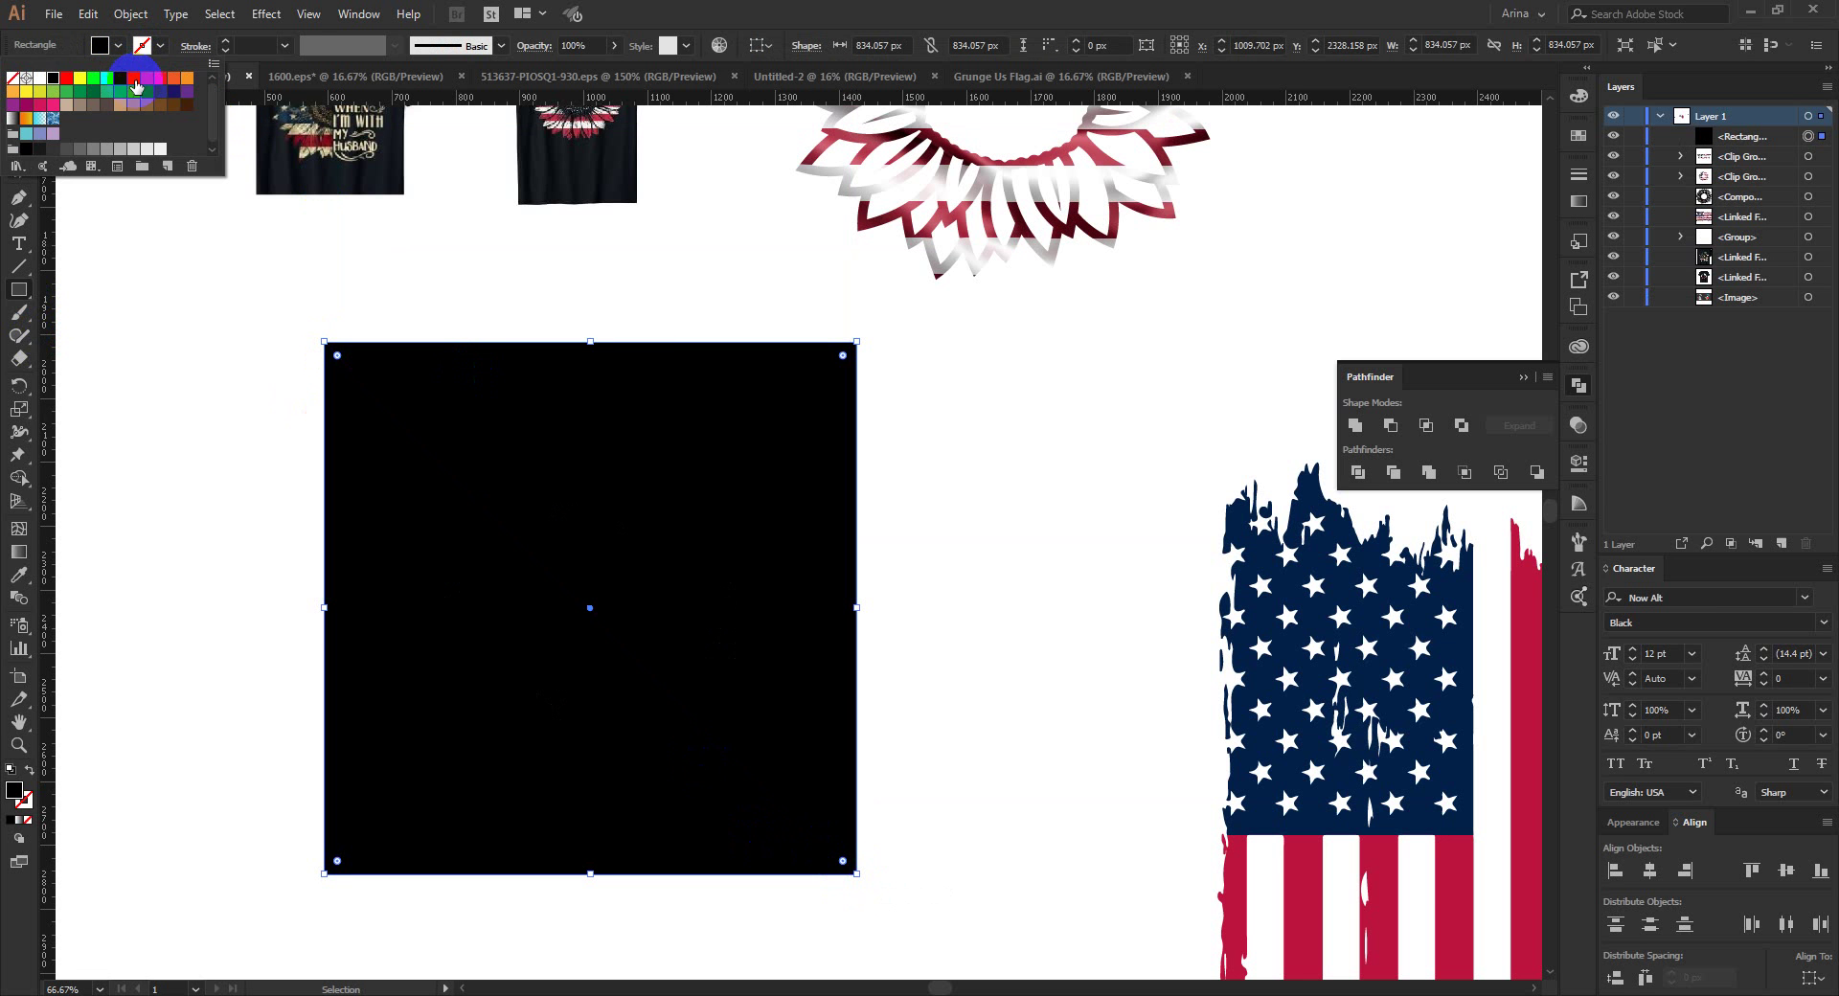
pyautogui.click(144, 82)
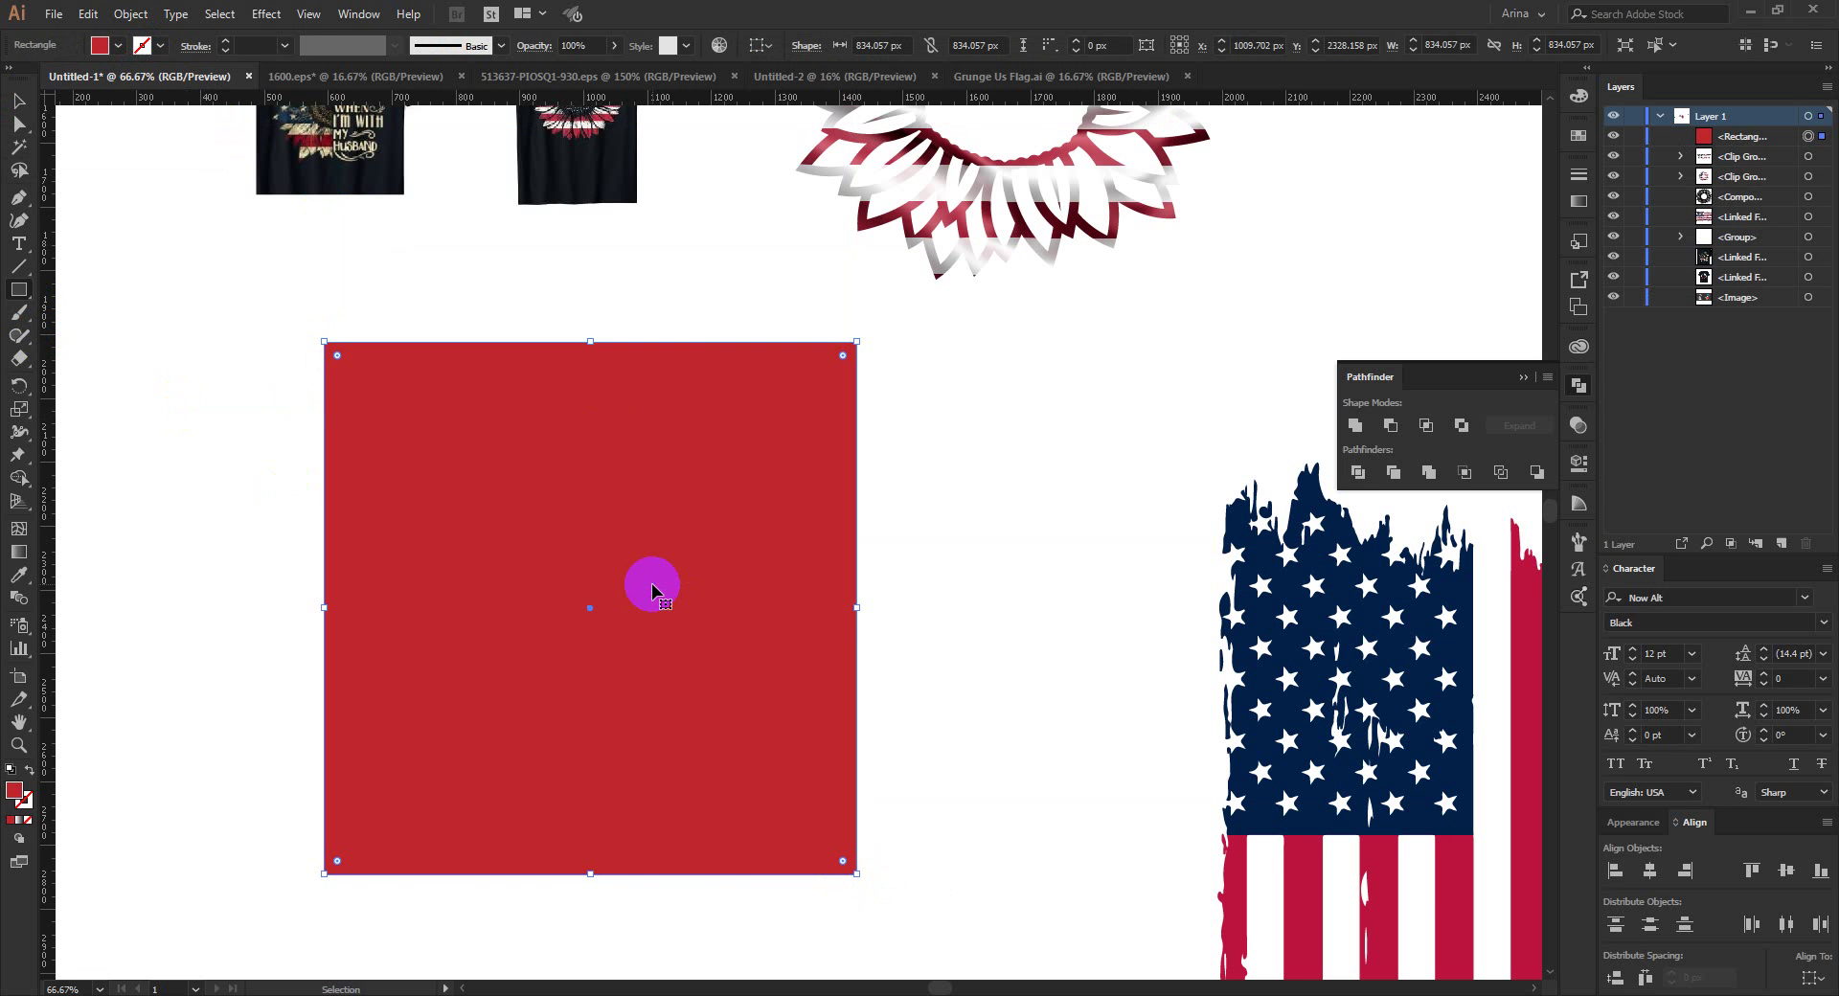
pyautogui.hotkey('ctrl', 'x')
pyautogui.hotkey('ctrl', 'b')
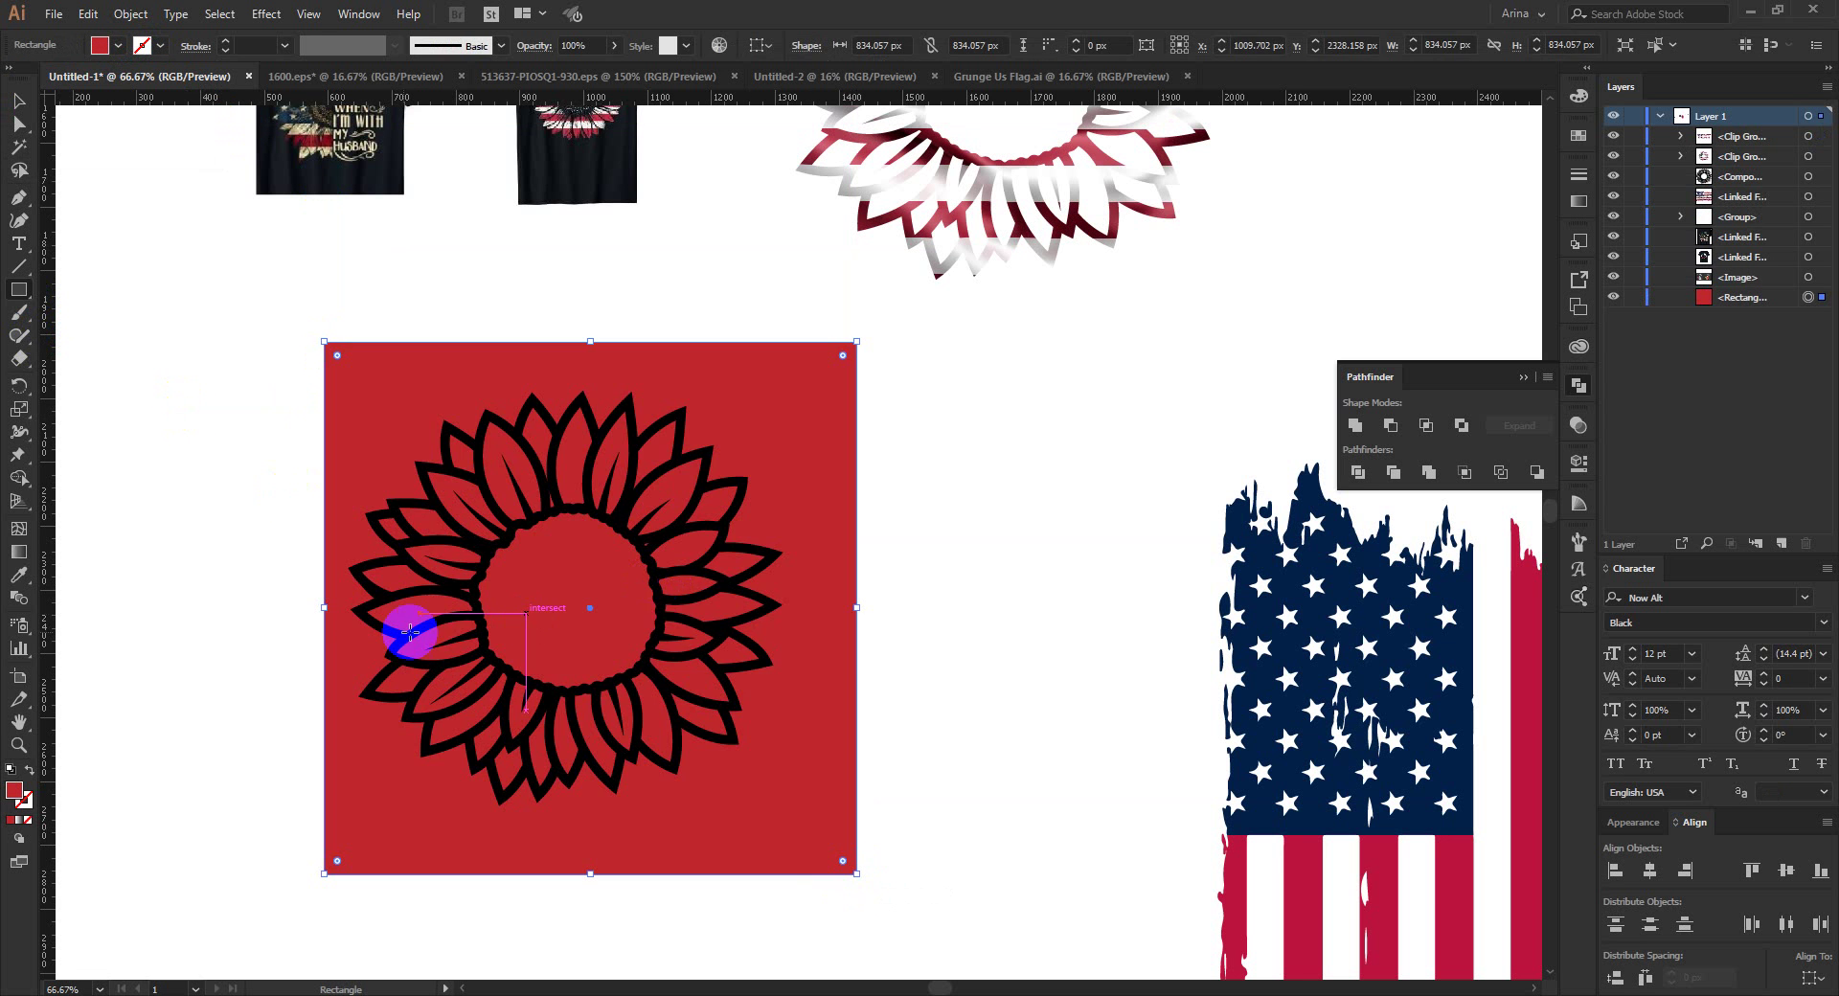
# Step: Divide the red square and the sunflower outline into separate pieces with Pathfinder Divide
pyautogui.press('v')
pyautogui.moveTo(204, 375); pyautogui.dragTo(851, 834)
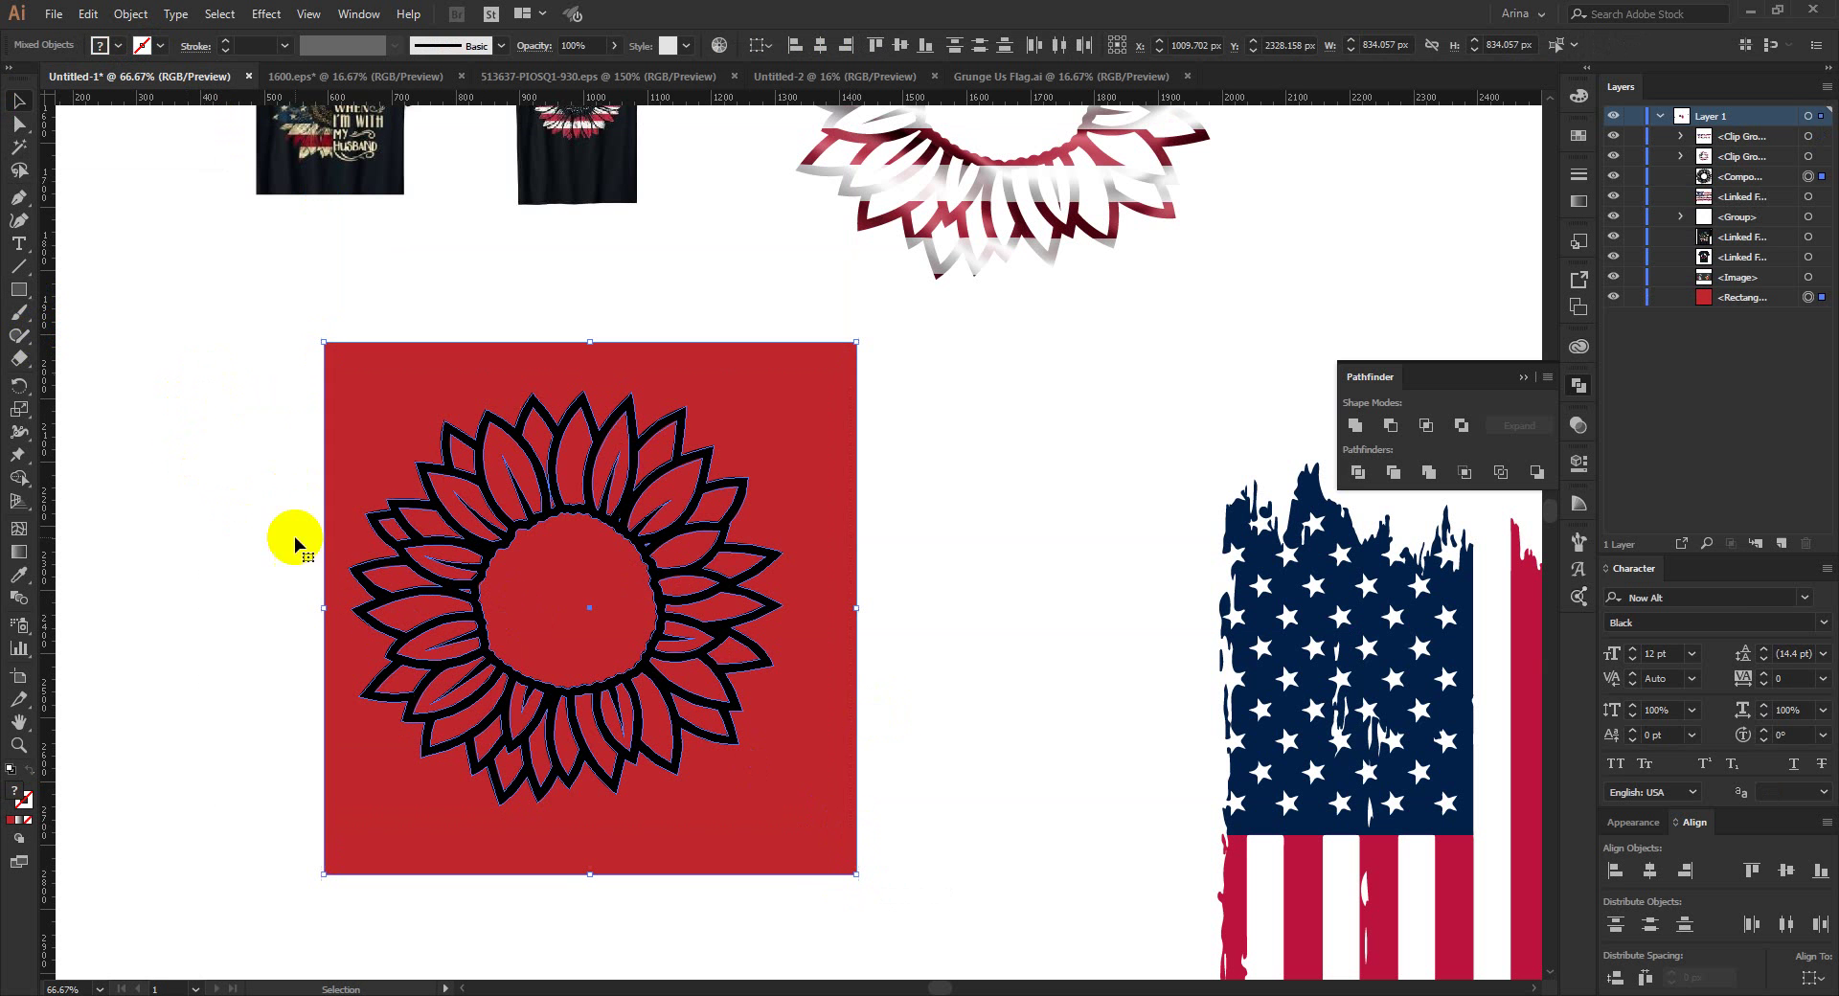
pyautogui.click(1358, 473)
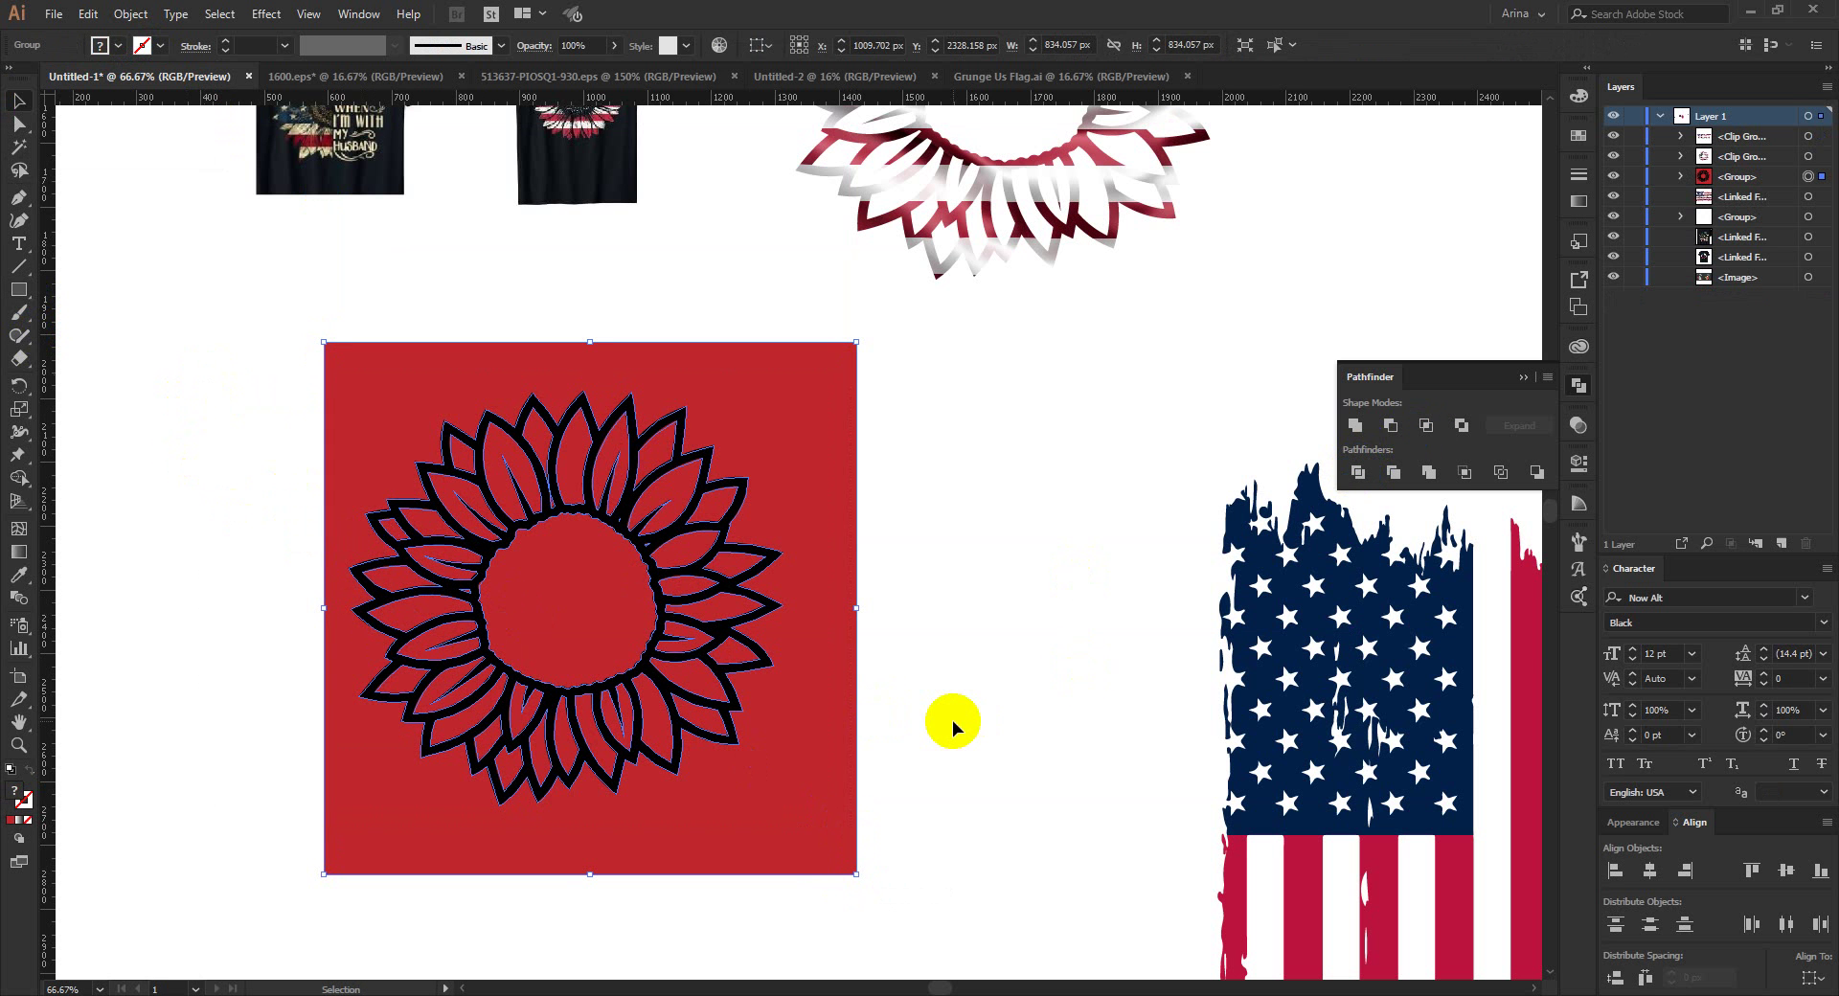
pyautogui.click(952, 686)
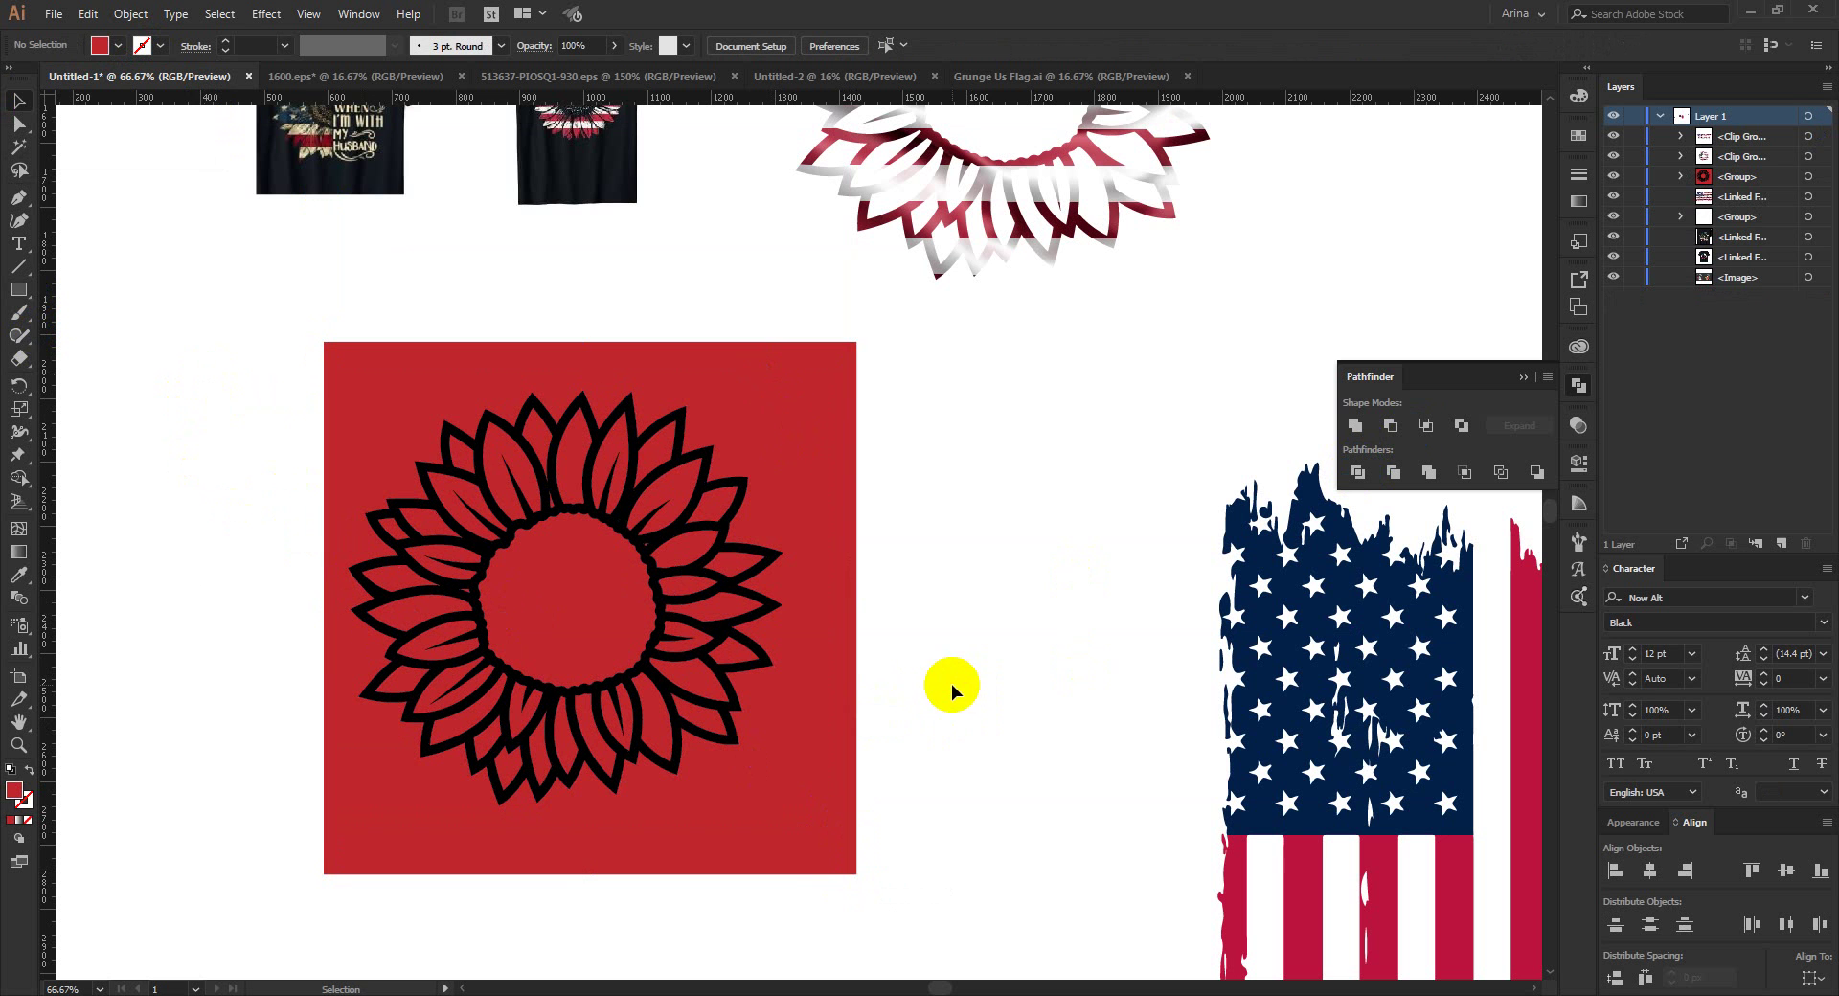
# Step: Isolate the divided group and delete the red area surrounding the sunflower
pyautogui.doubleClick(830, 670)
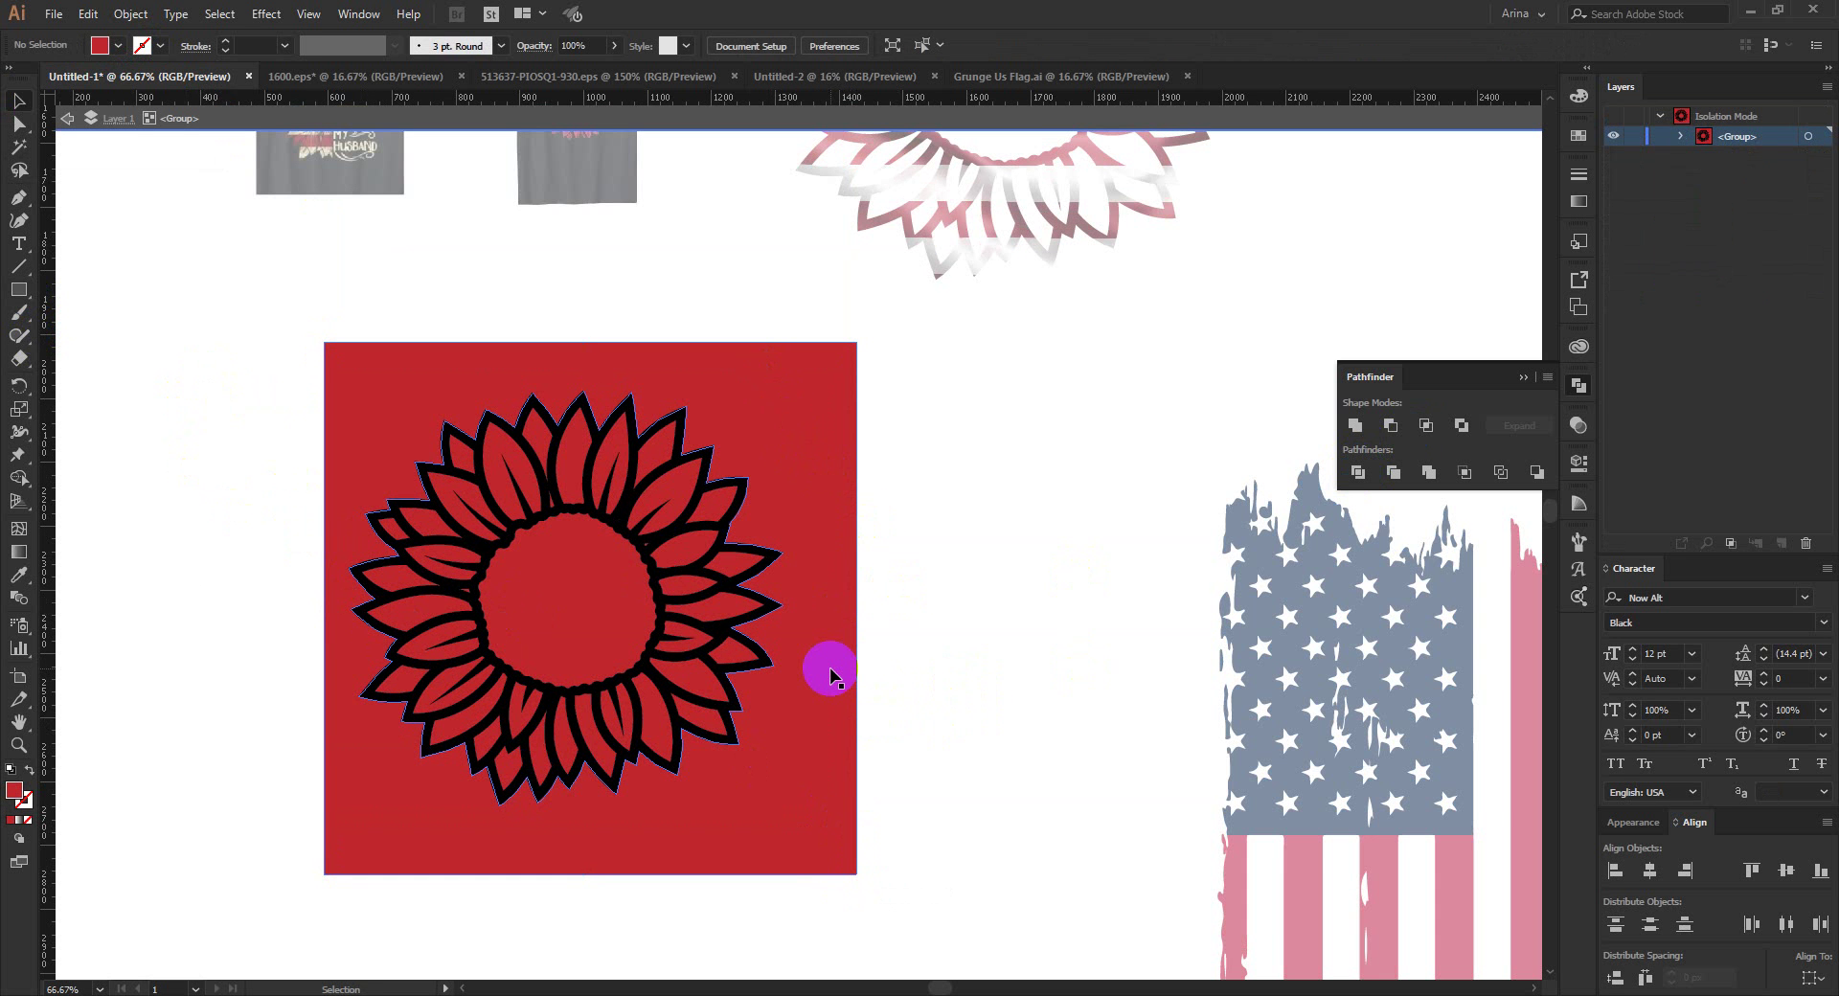
pyautogui.click(830, 671)
pyautogui.press('Delete')
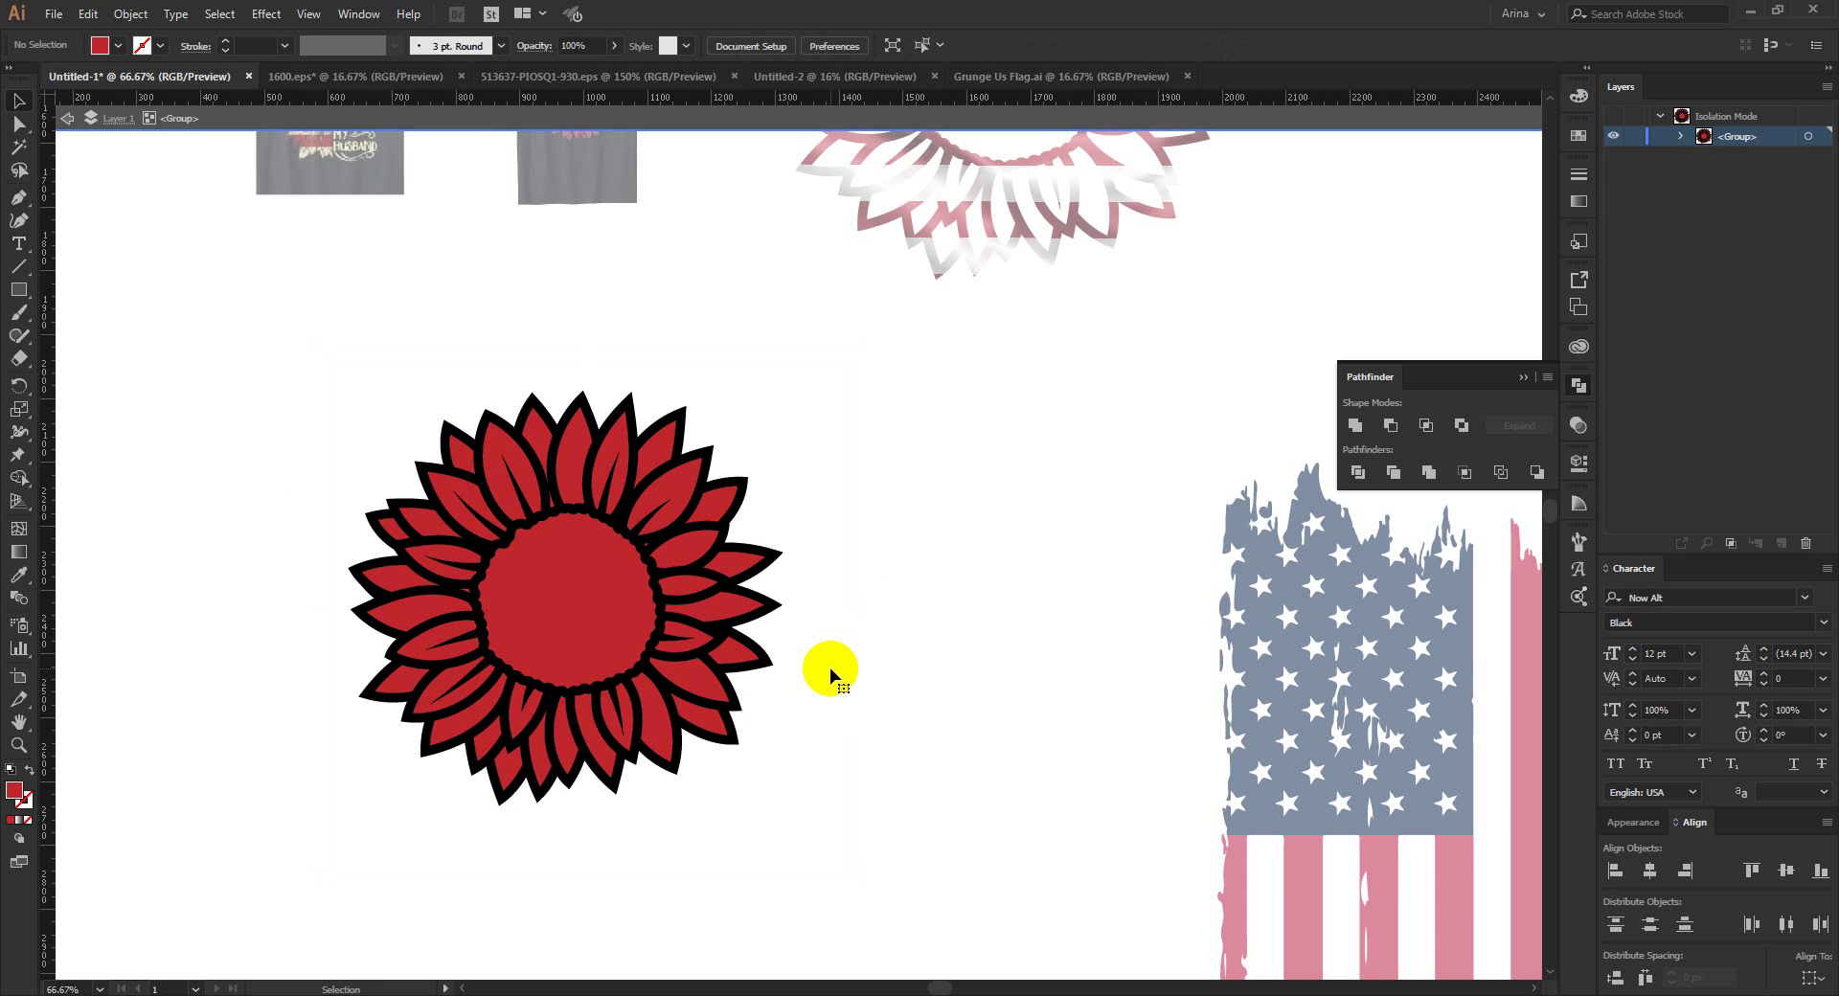
pyautogui.press('Escape')
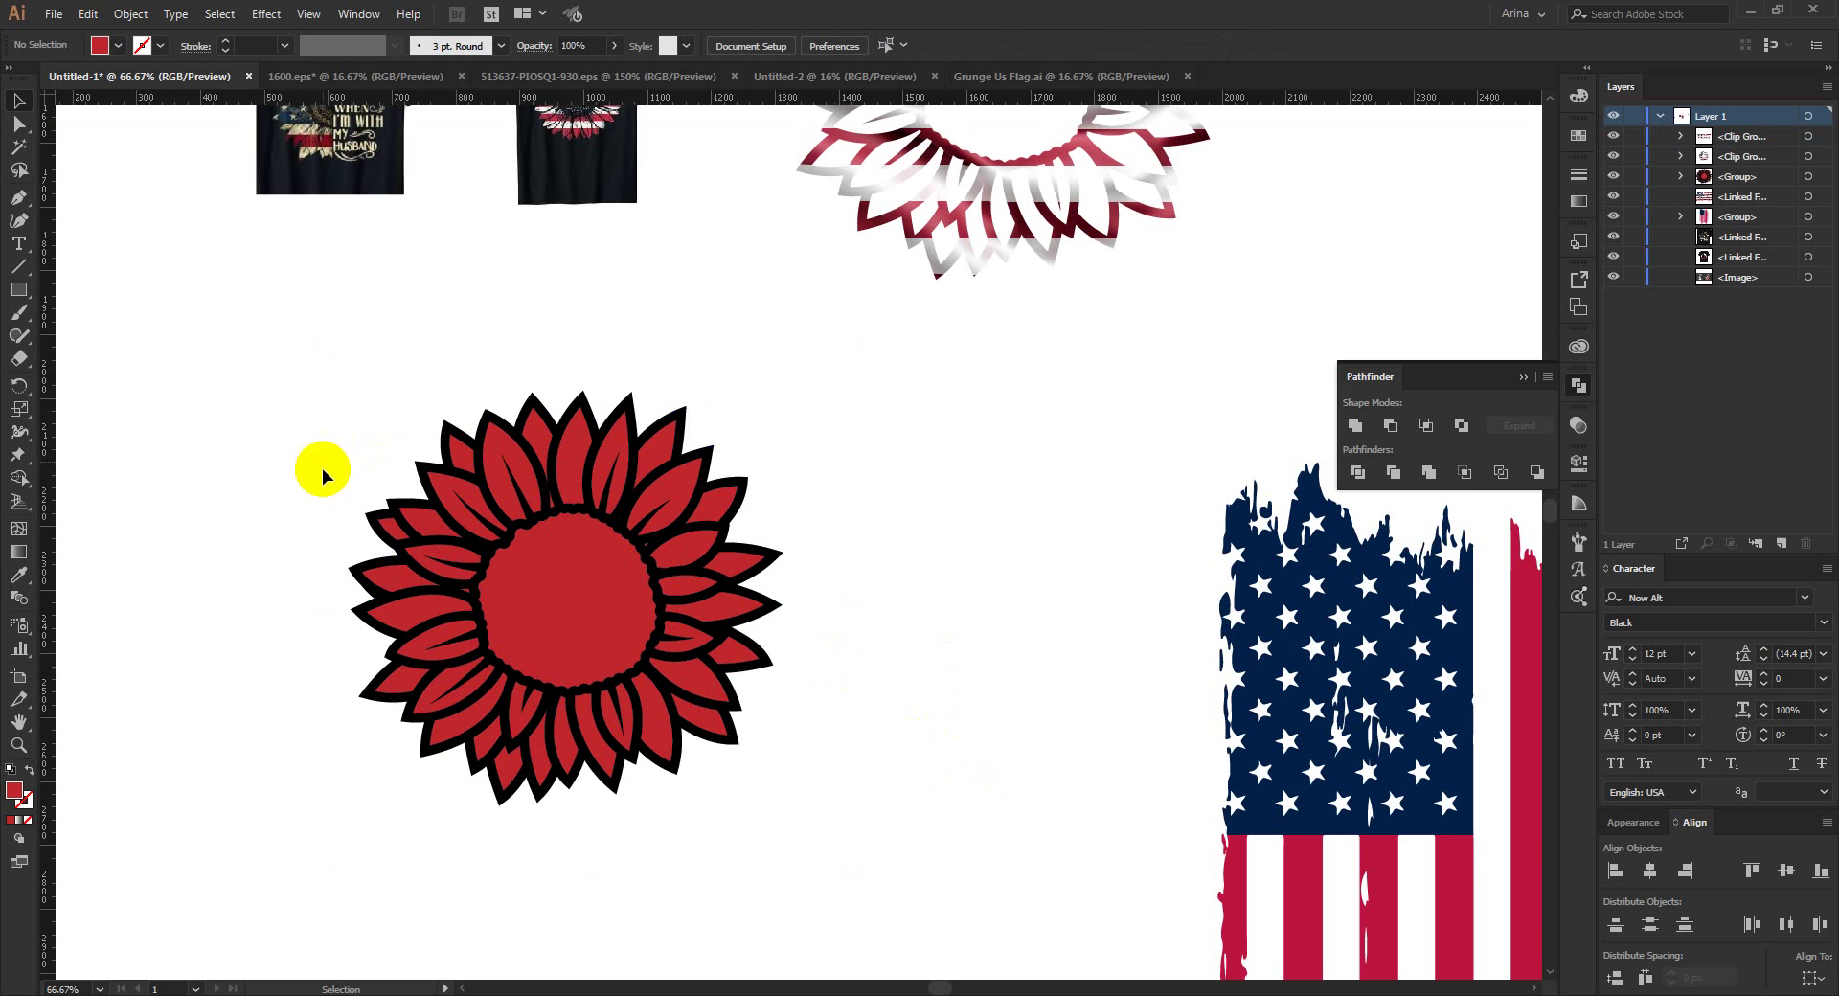
# Step: Remove the black outline from the sunflower with the Shape Builder tool, leaving only the red petals and centre
pyautogui.scroll(1, 473, 601)
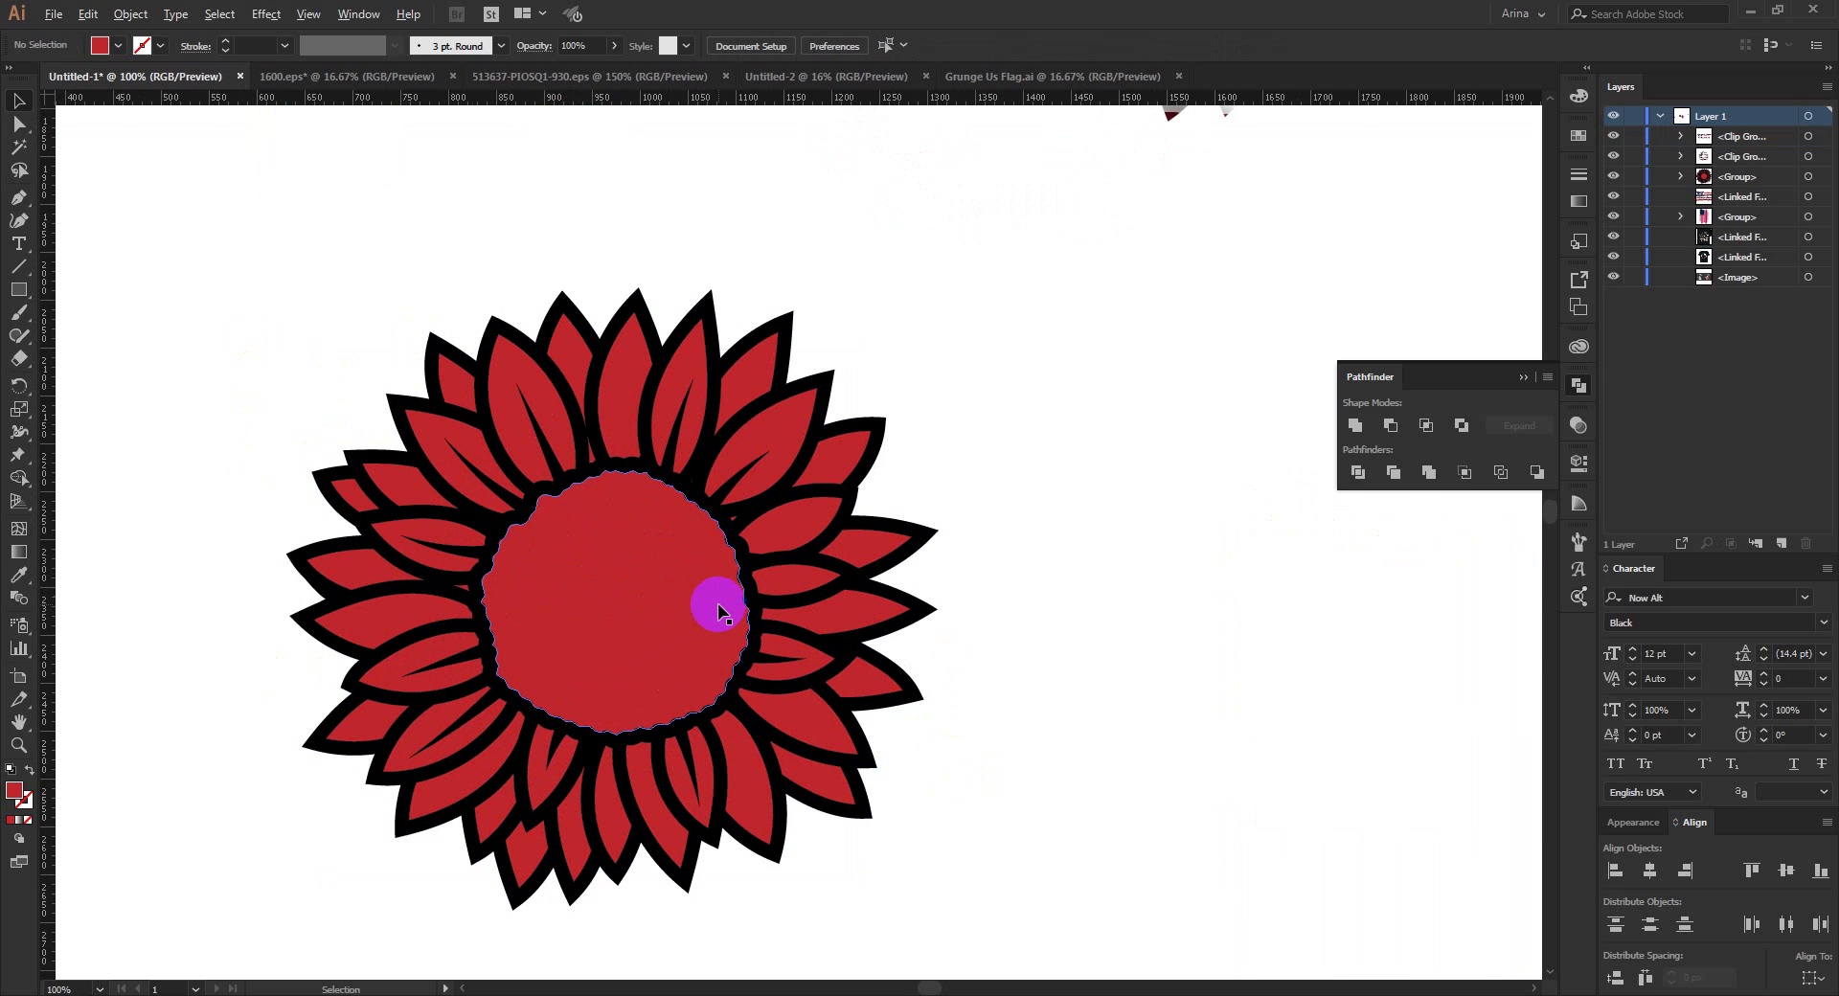
pyautogui.scroll(-1, 718, 610)
pyautogui.moveTo(364, 380); pyautogui.dragTo(968, 882)
pyautogui.scroll(1, 551, 624)
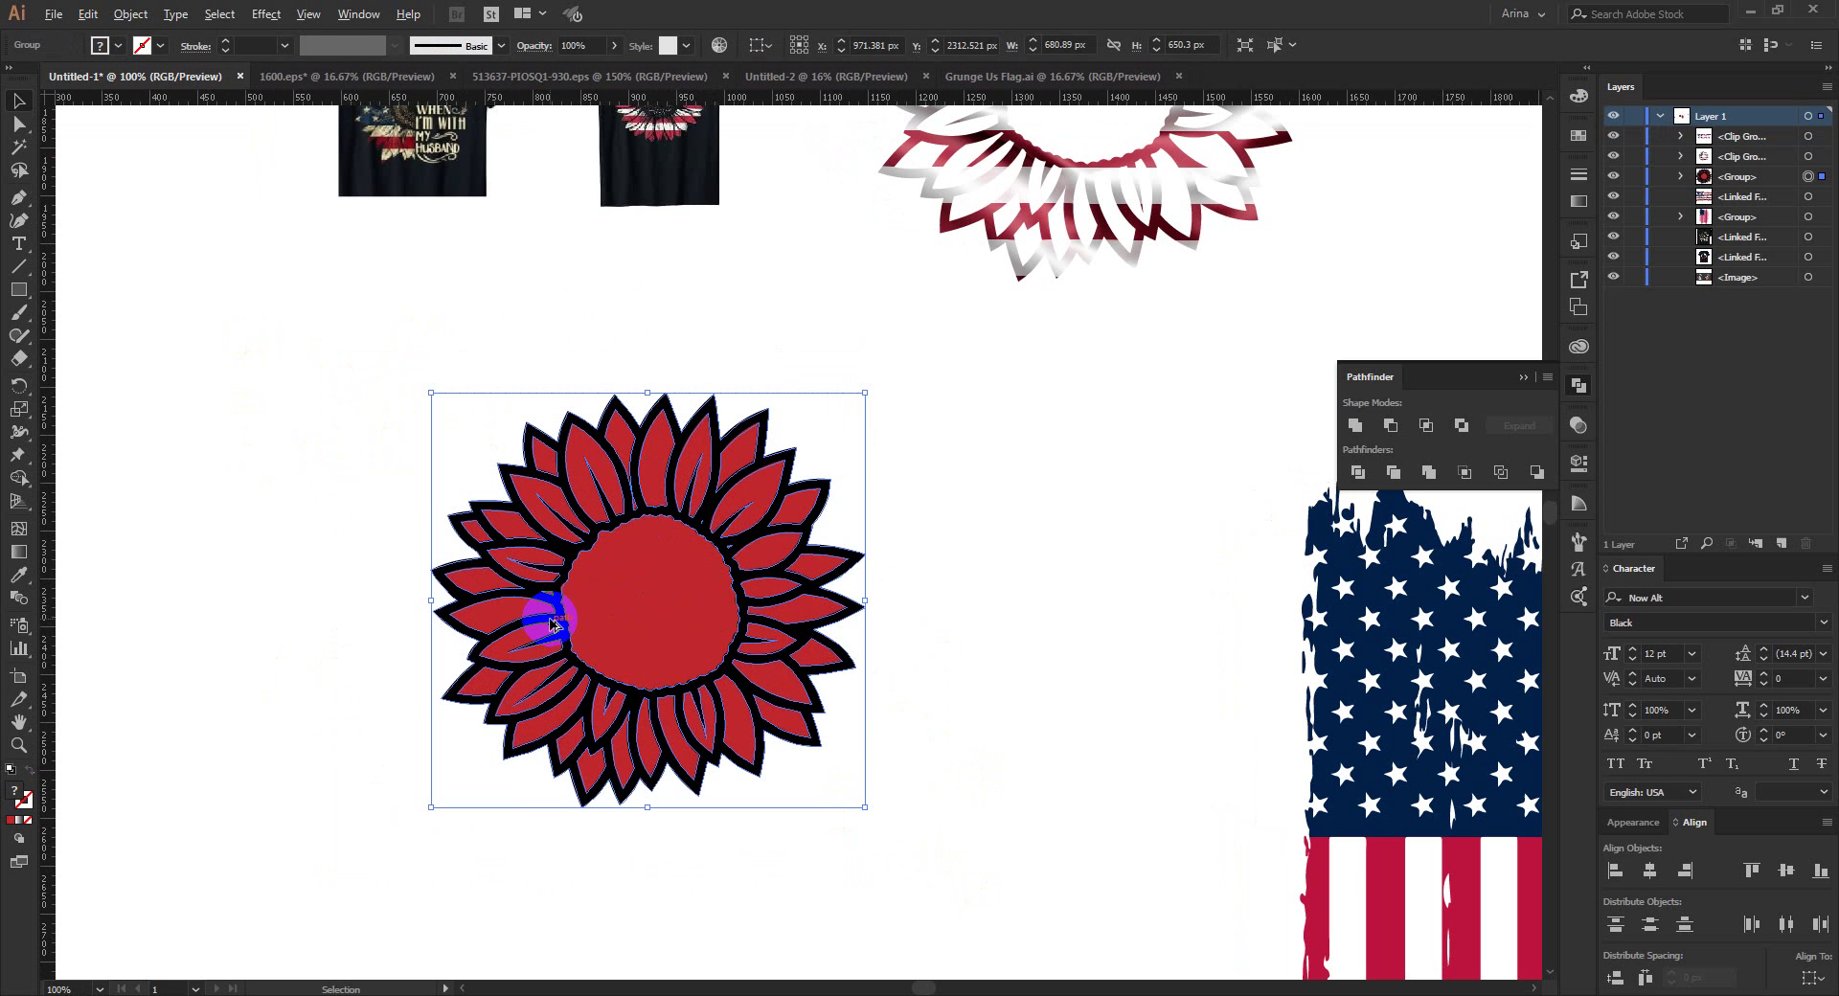
pyautogui.hotkey('shift', 'm')
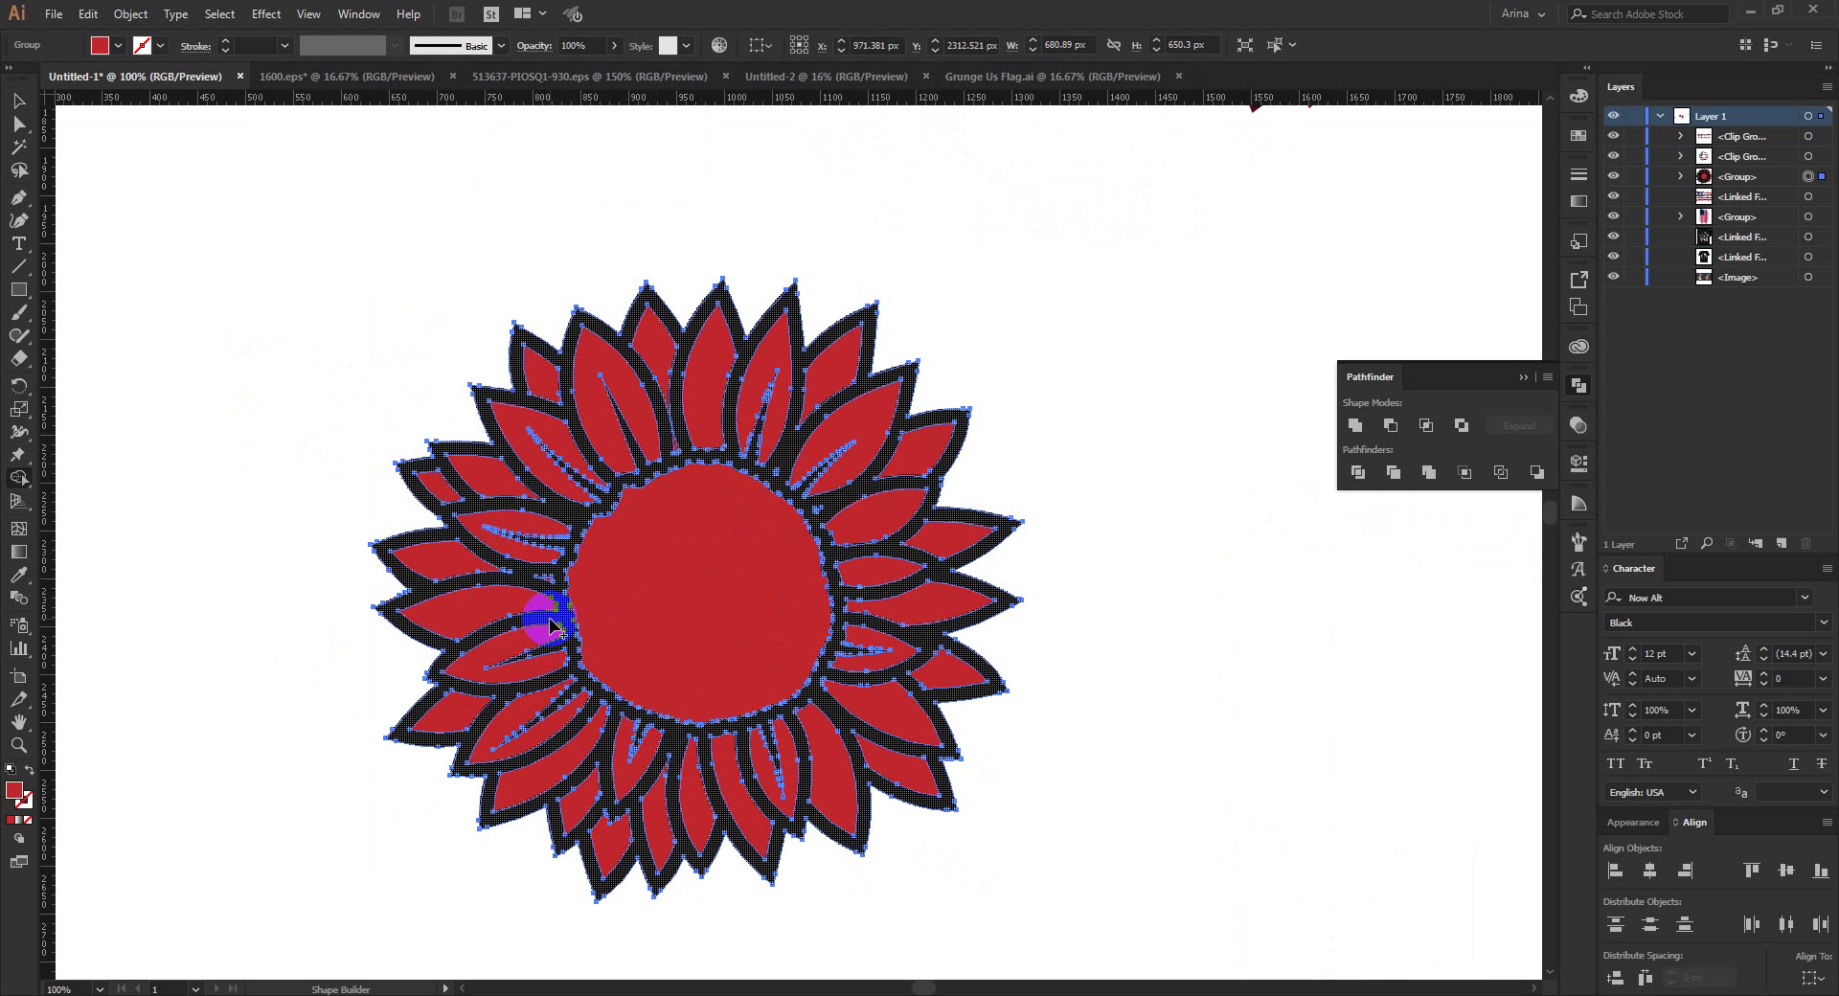
pyautogui.scroll(1, 555, 606)
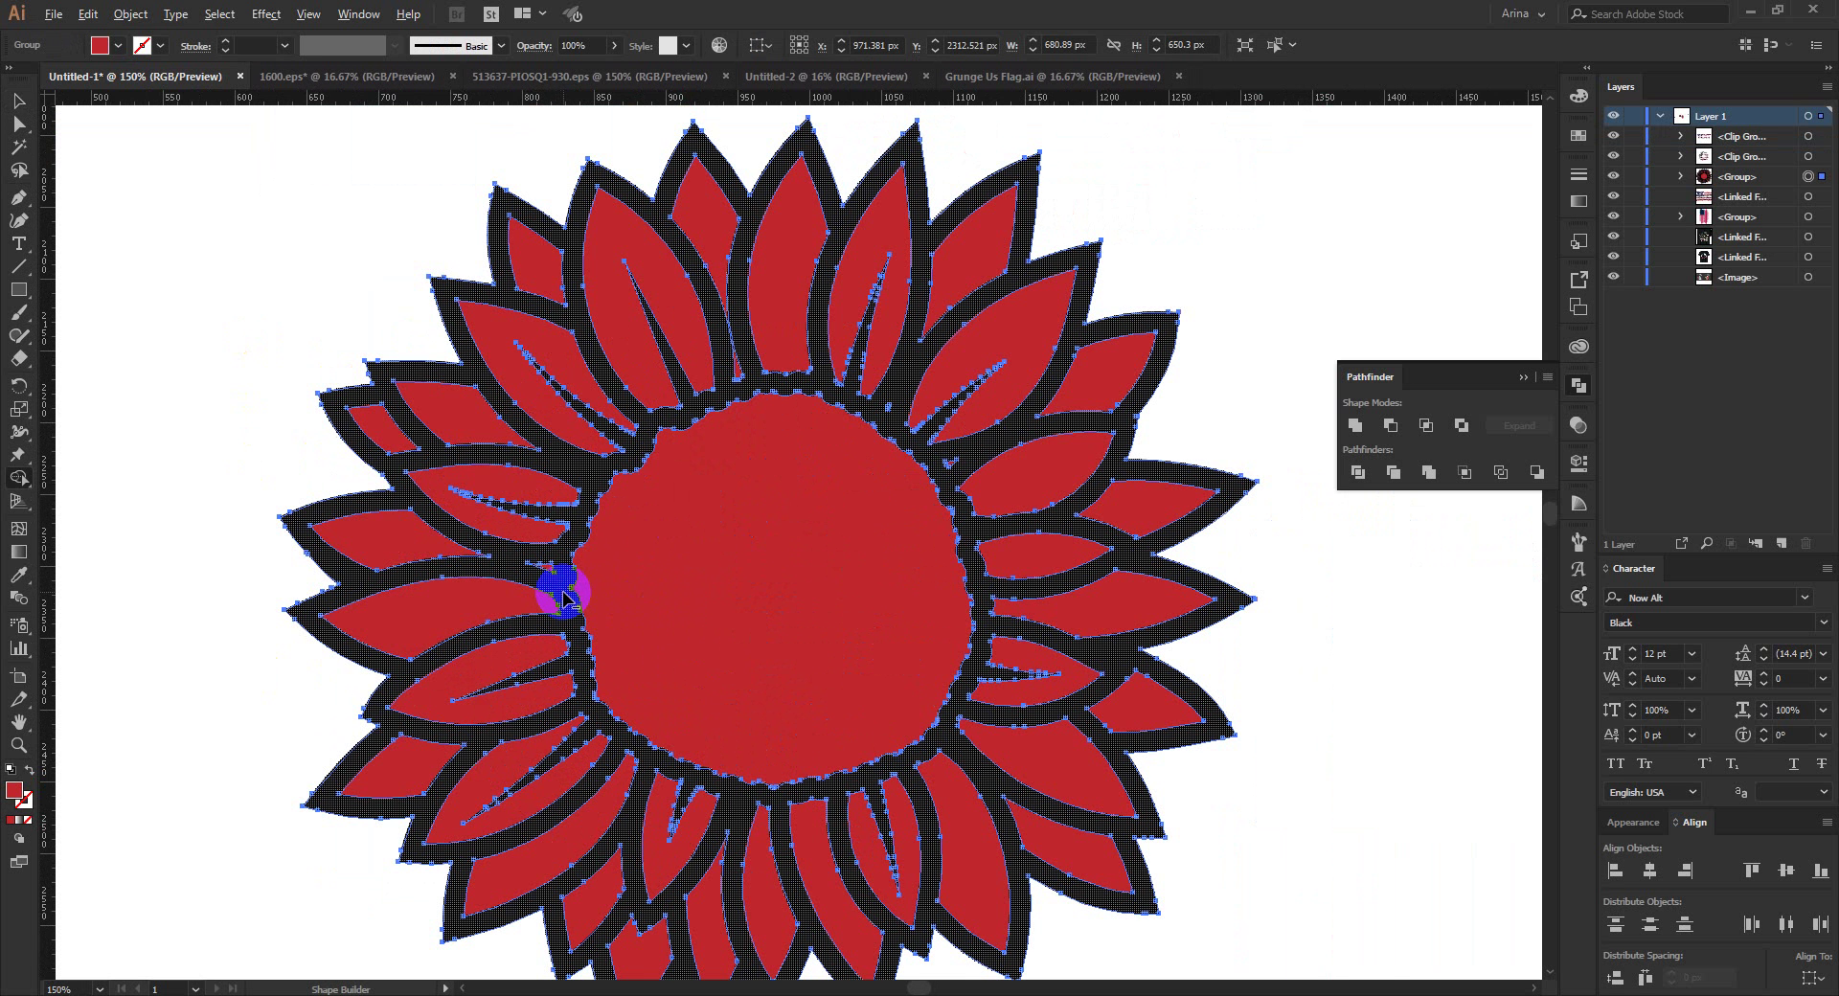
pyautogui.keyDown('alt'); pyautogui.click(564, 595); pyautogui.keyUp('alt')
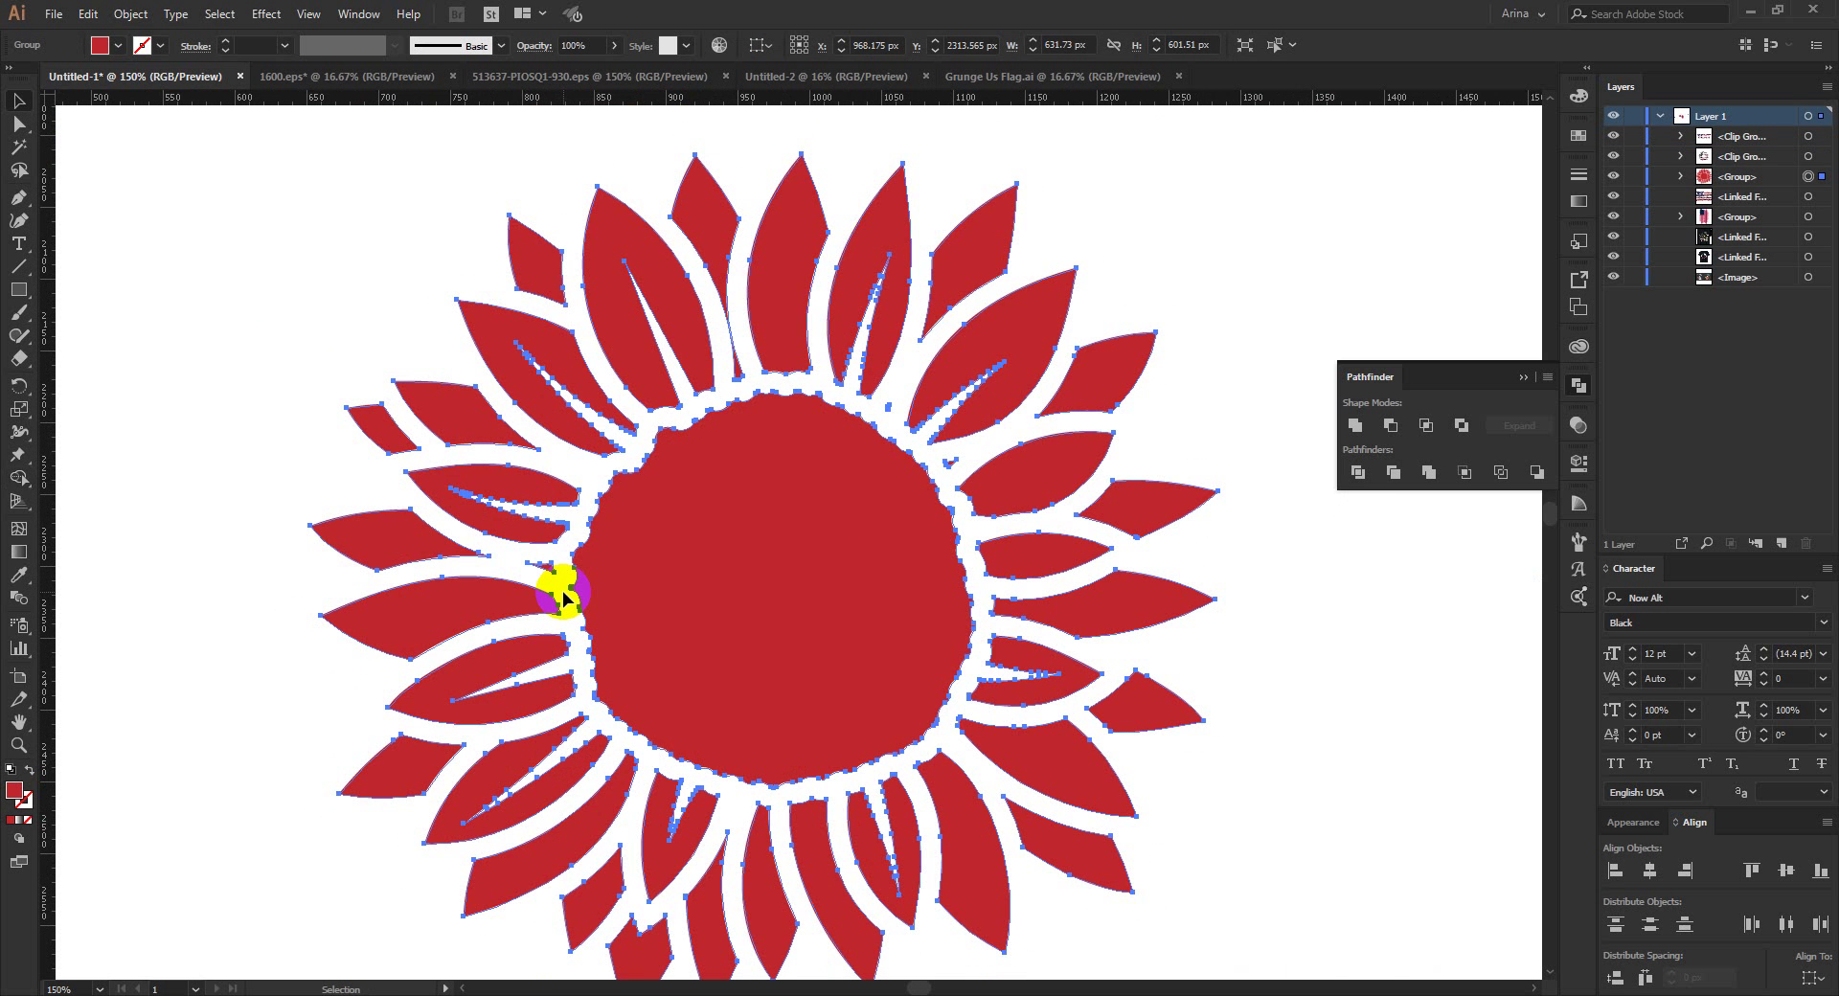
pyautogui.scroll(-1, 564, 596)
pyautogui.scroll(-1, 565, 596)
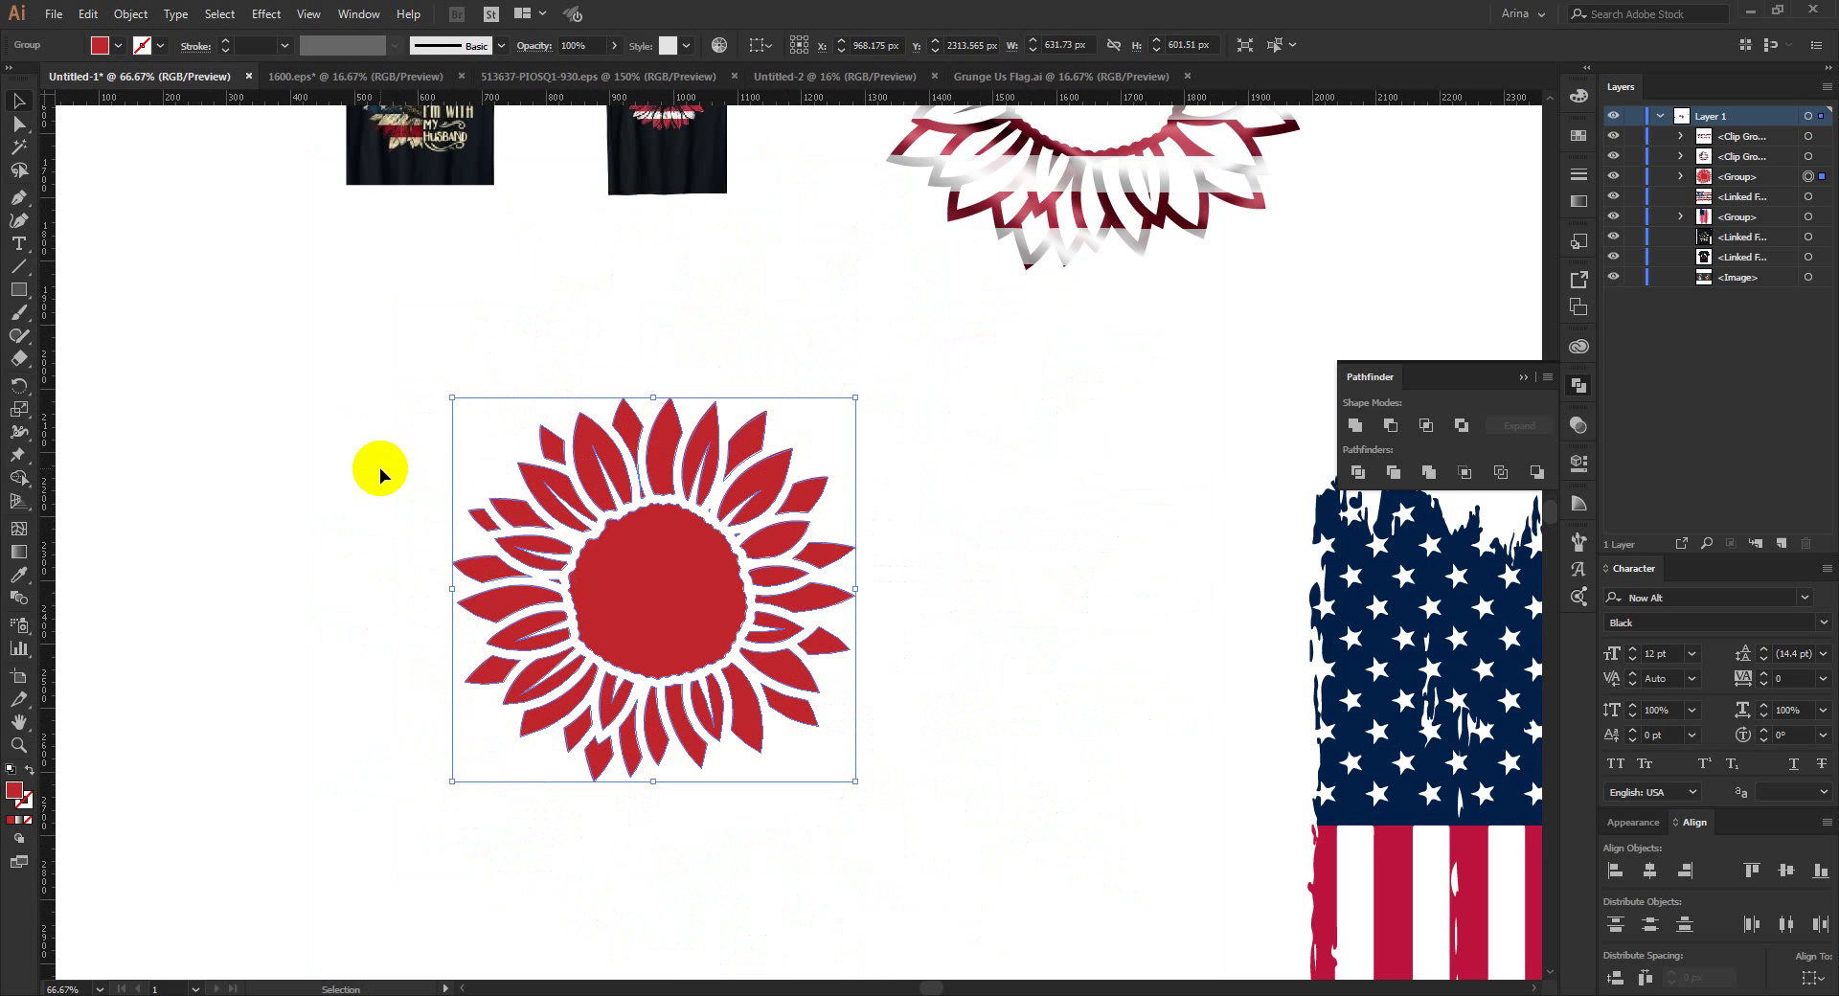
pyautogui.moveTo(325, 382); pyautogui.dragTo(985, 882)
pyautogui.scroll(3, 759, 657)
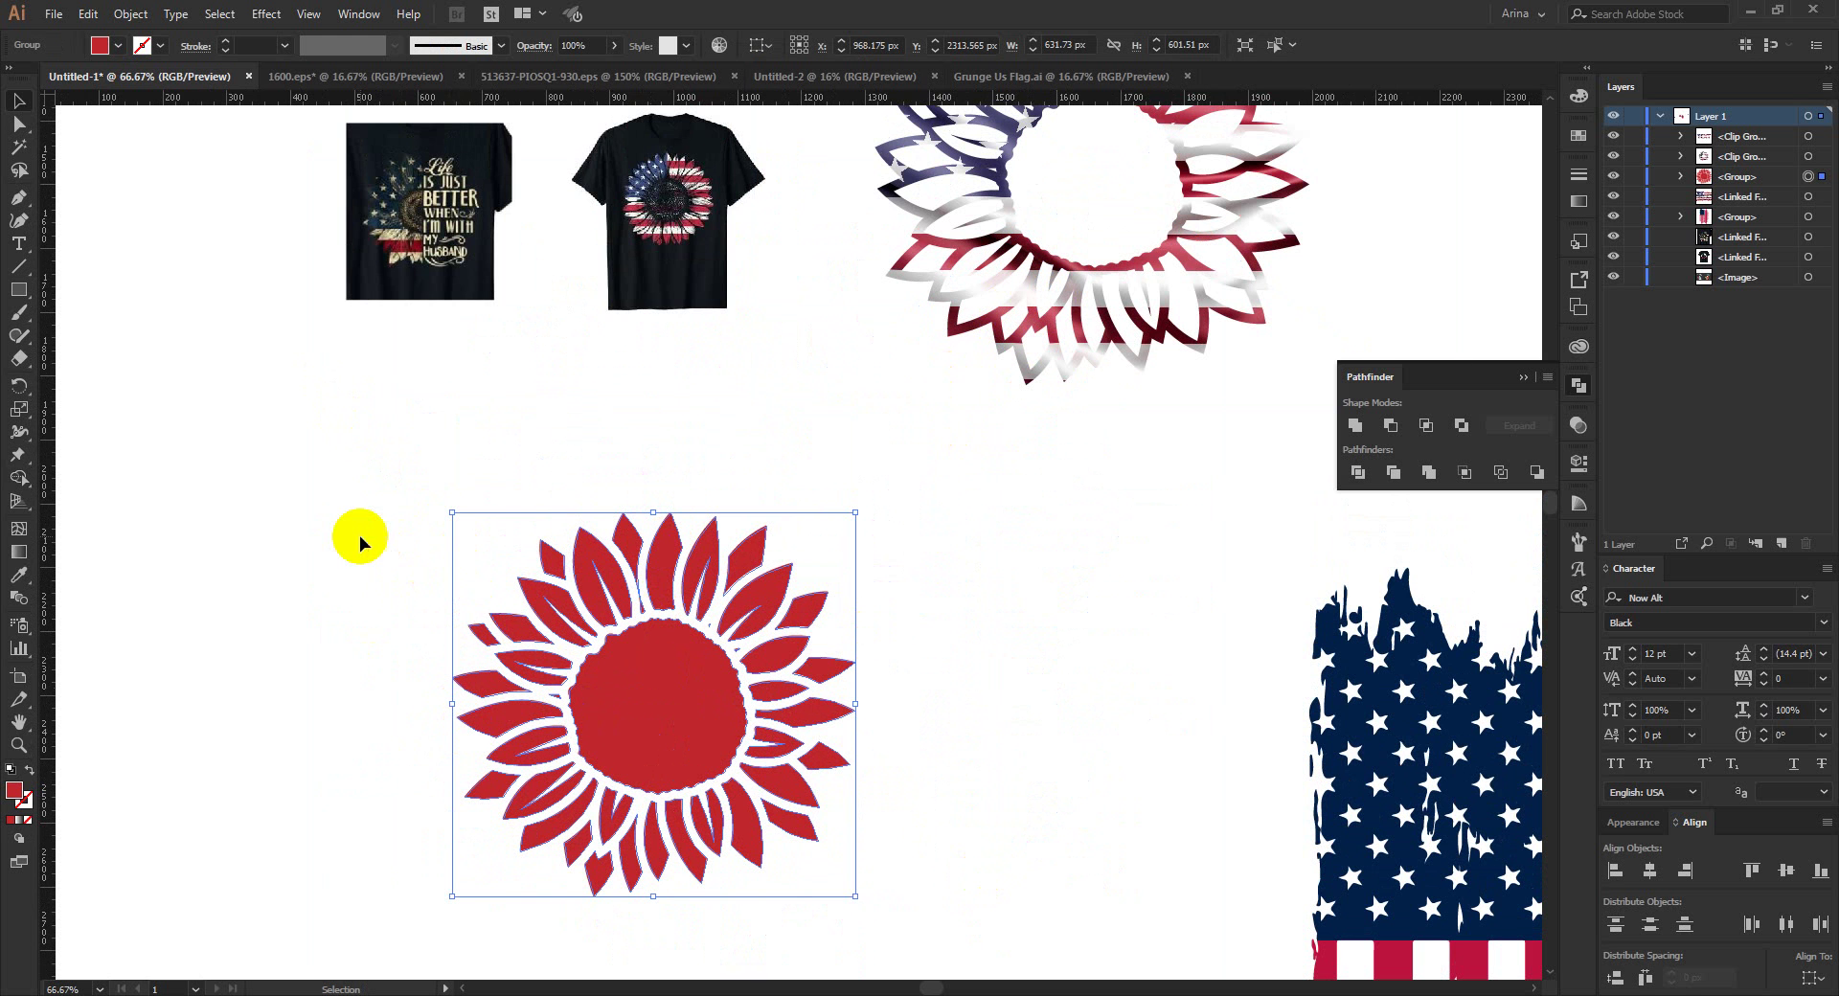
pyautogui.click(438, 591)
pyautogui.doubleClick(594, 554)
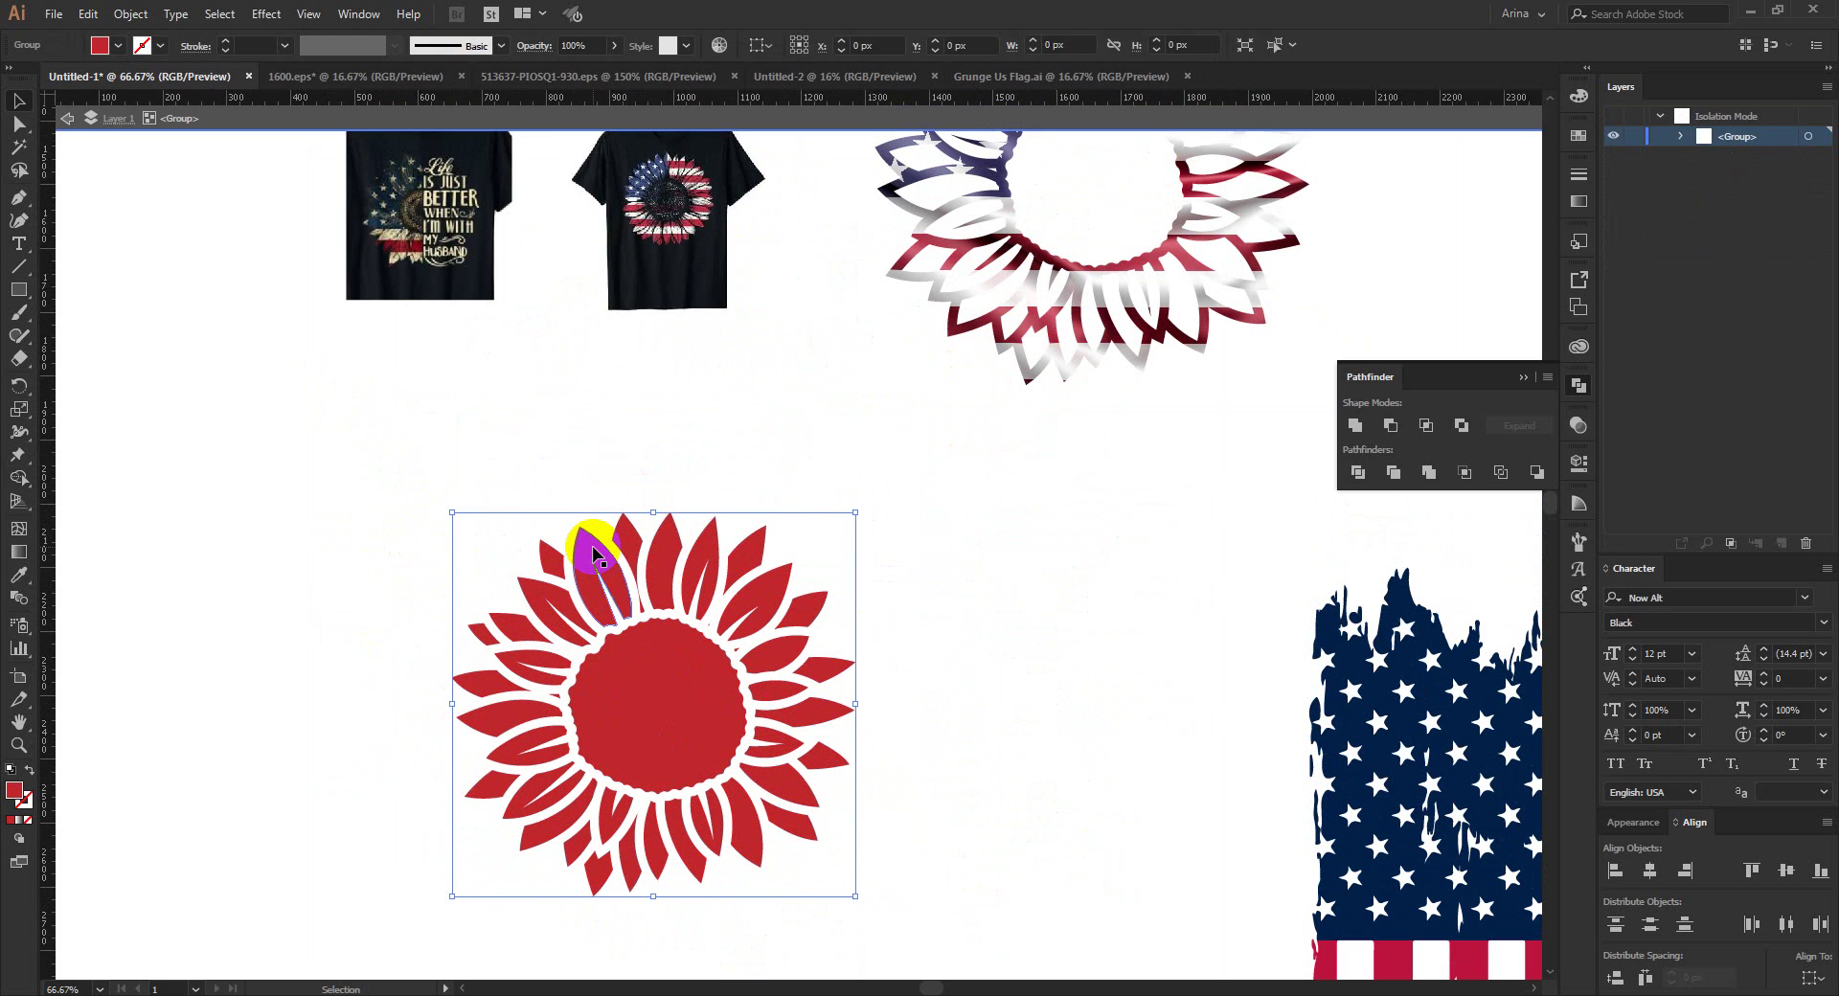
pyautogui.click(599, 550)
pyautogui.moveTo(639, 555); pyautogui.dragTo(771, 545)
pyautogui.doubleClick(901, 581)
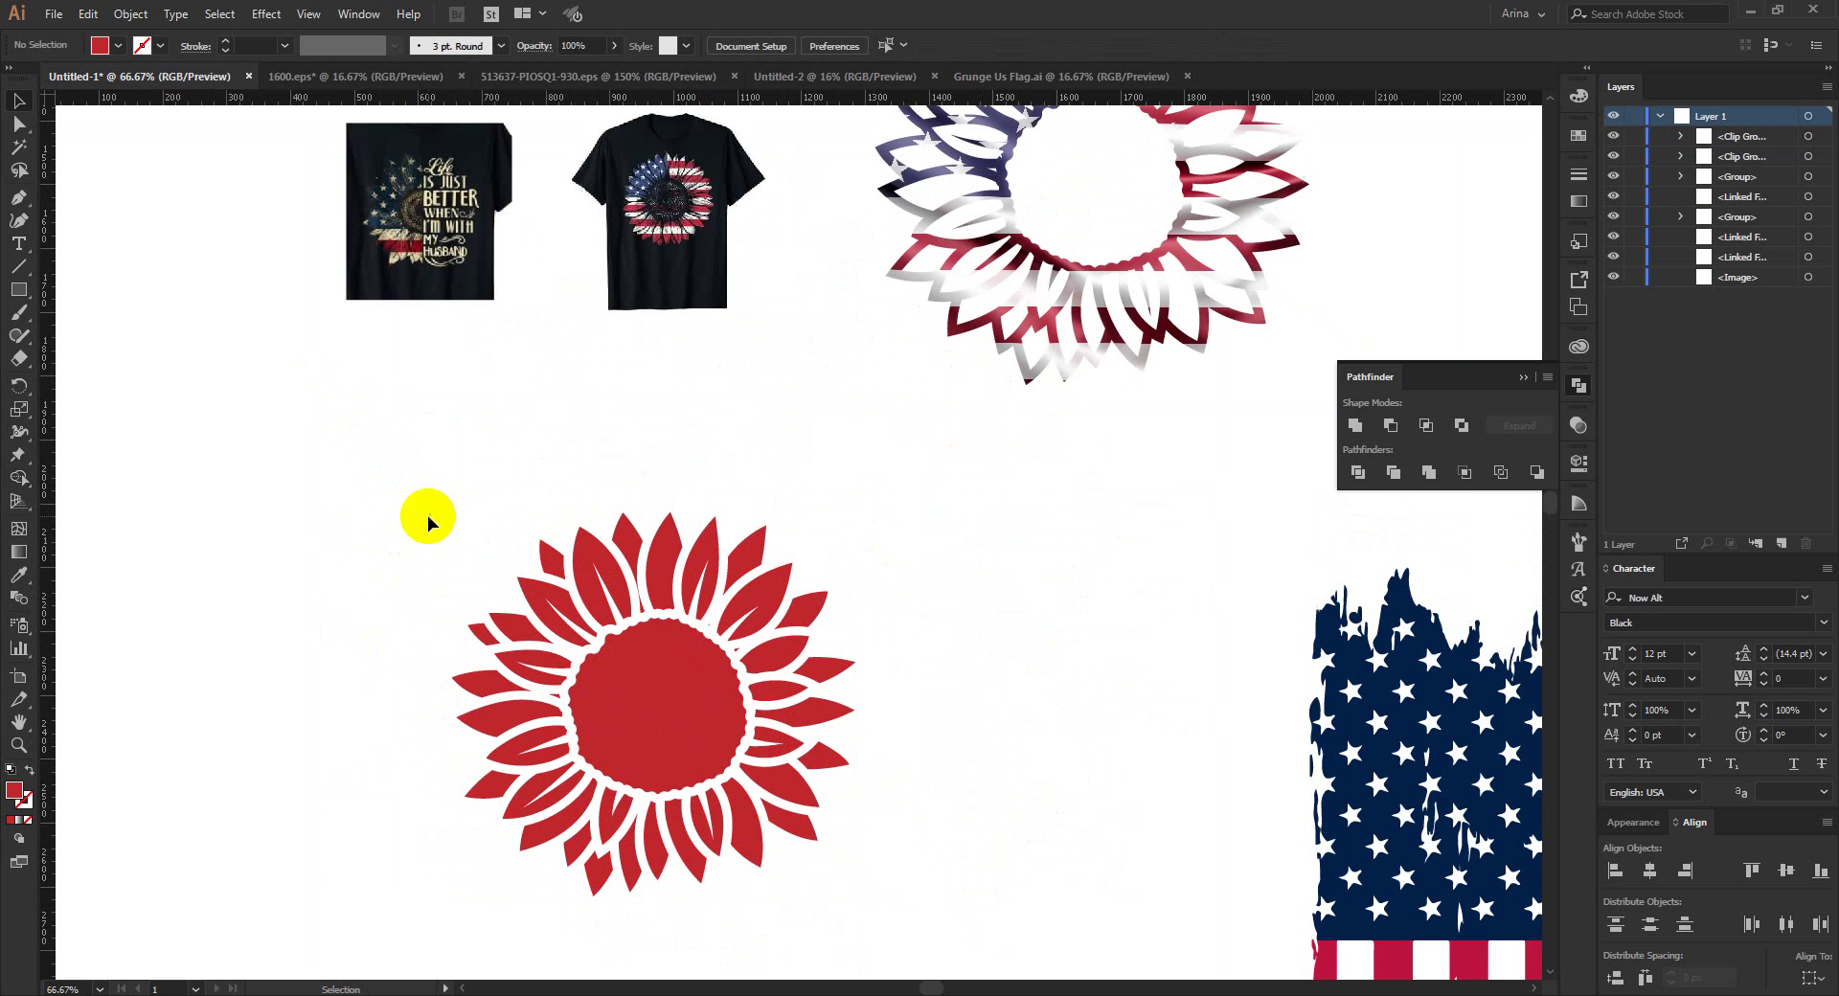
# Step: Turn the red sunflower's petals and centre into one compound path
pyautogui.scroll(-2, 423, 518)
pyautogui.moveTo(384, 428); pyautogui.dragTo(992, 895)
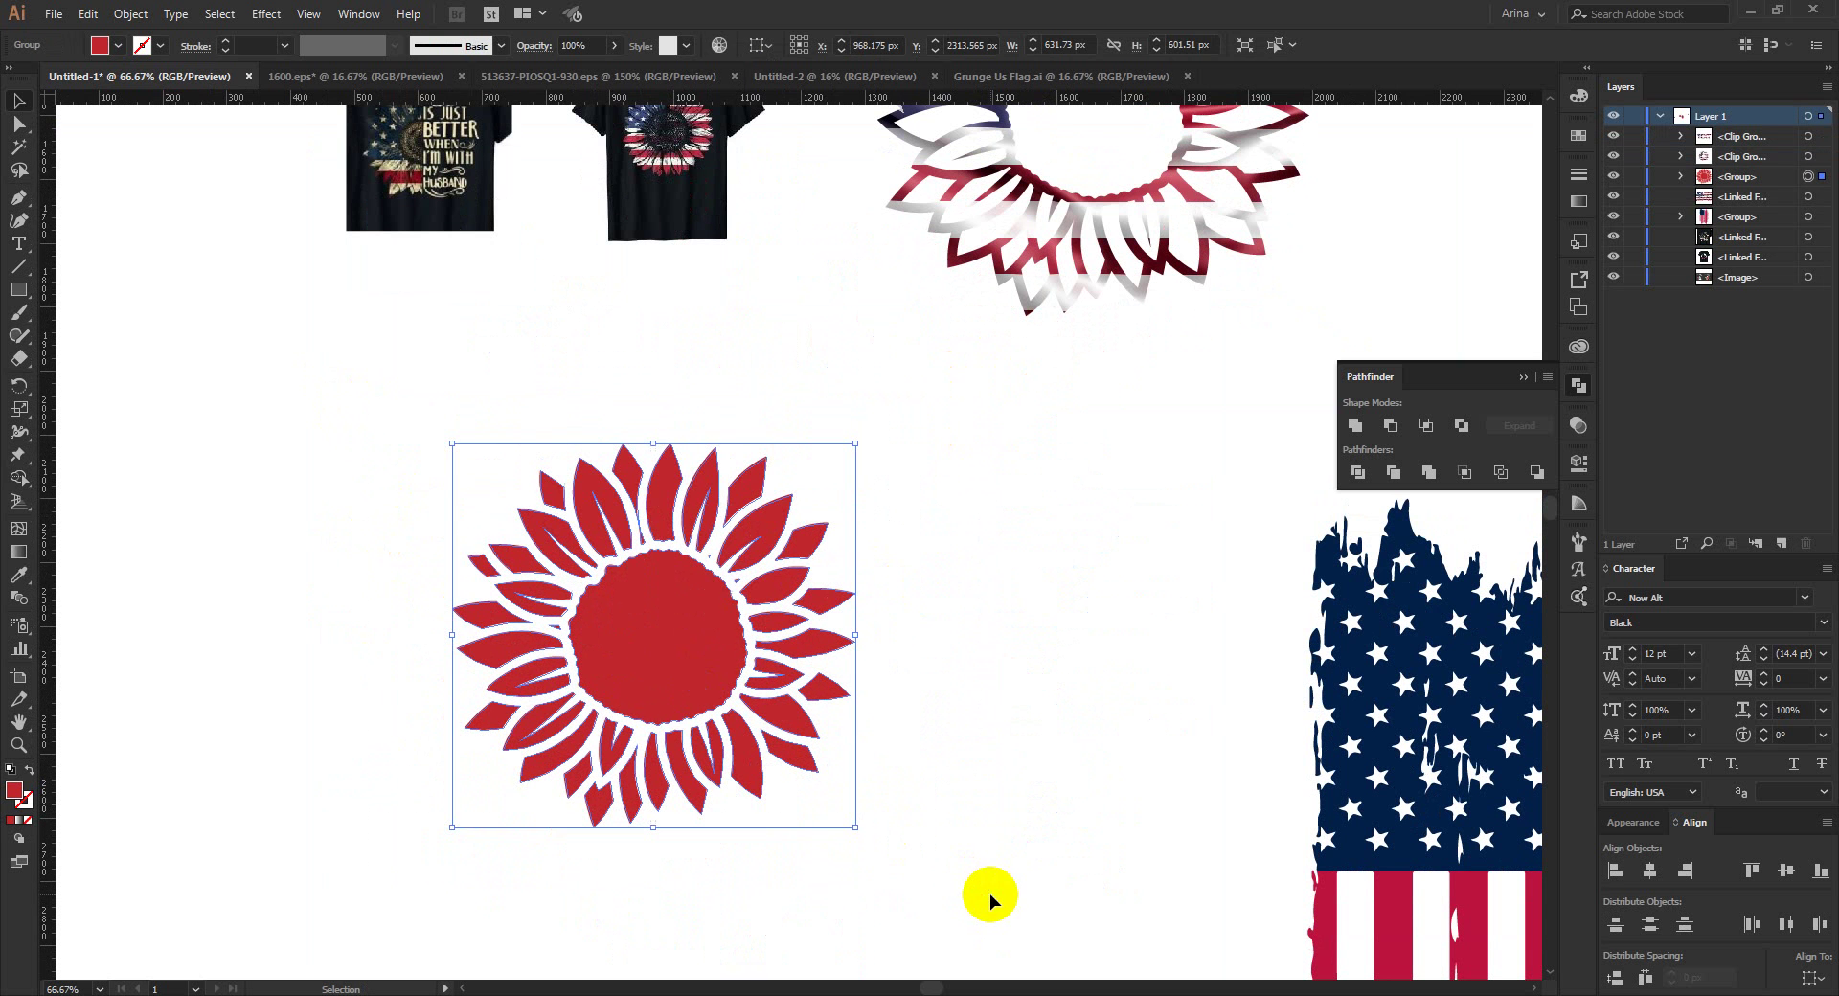
pyautogui.click(131, 16)
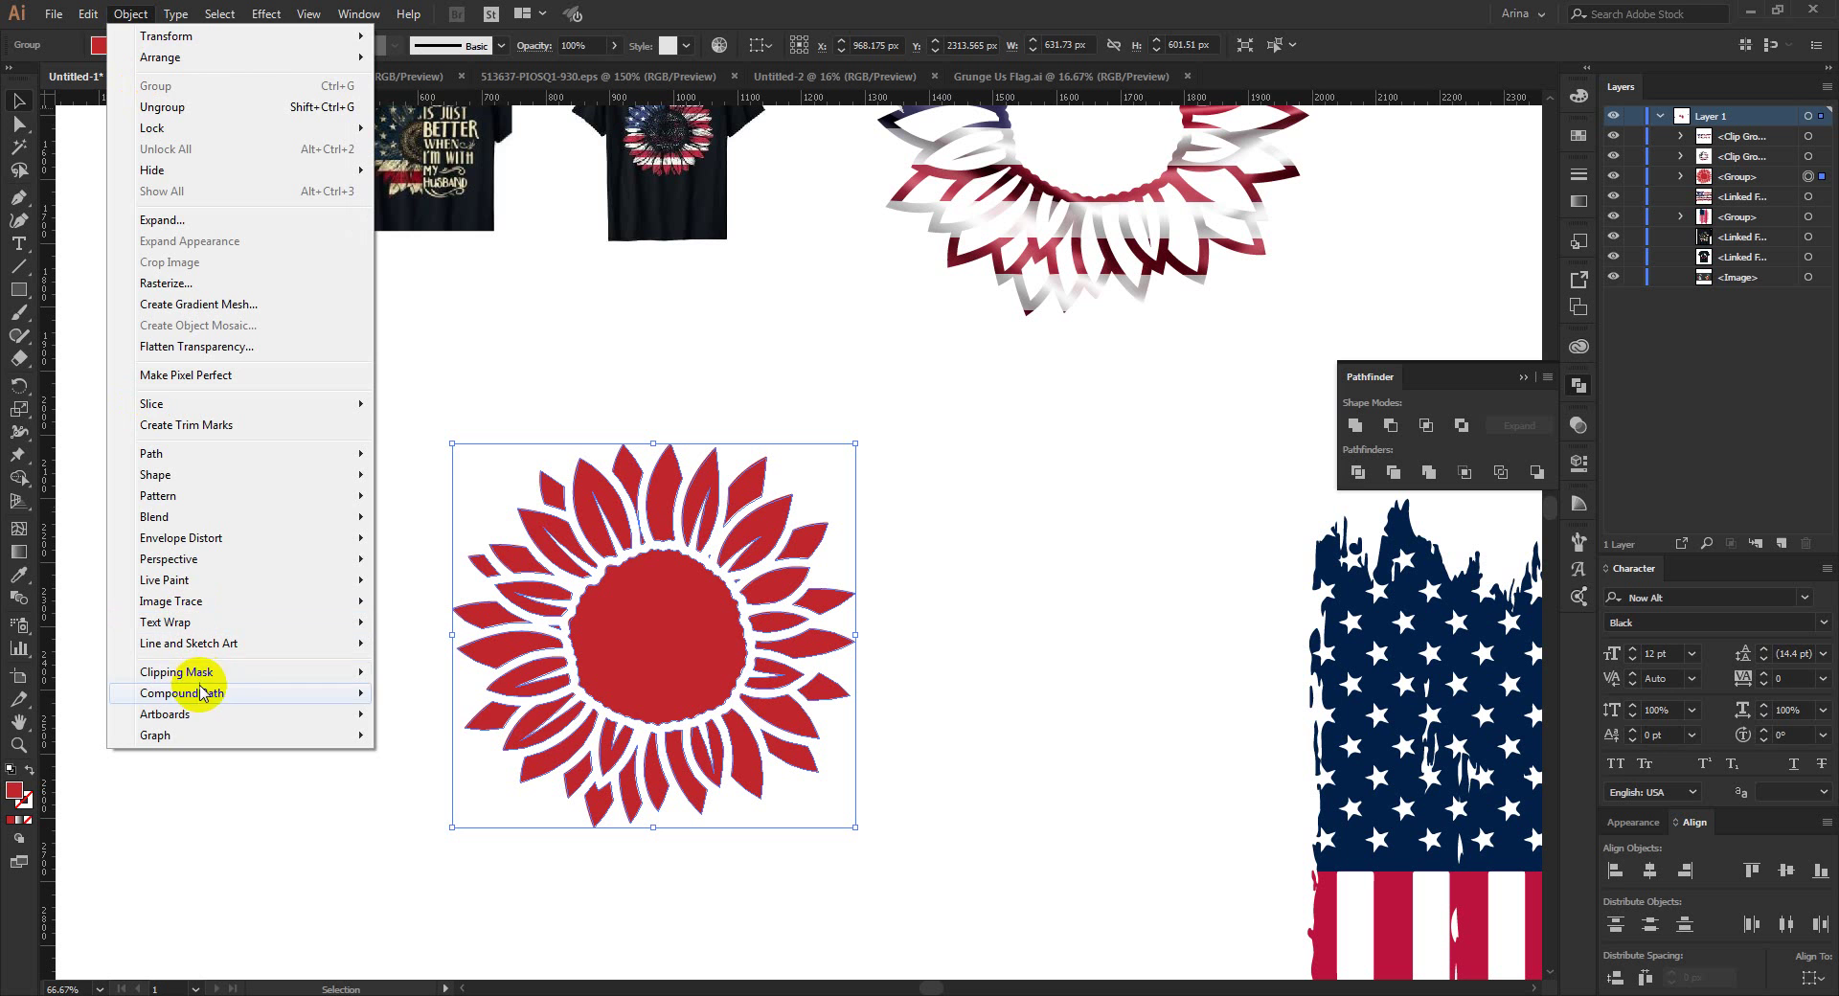
pyautogui.moveTo(201, 693)
pyautogui.click(415, 692)
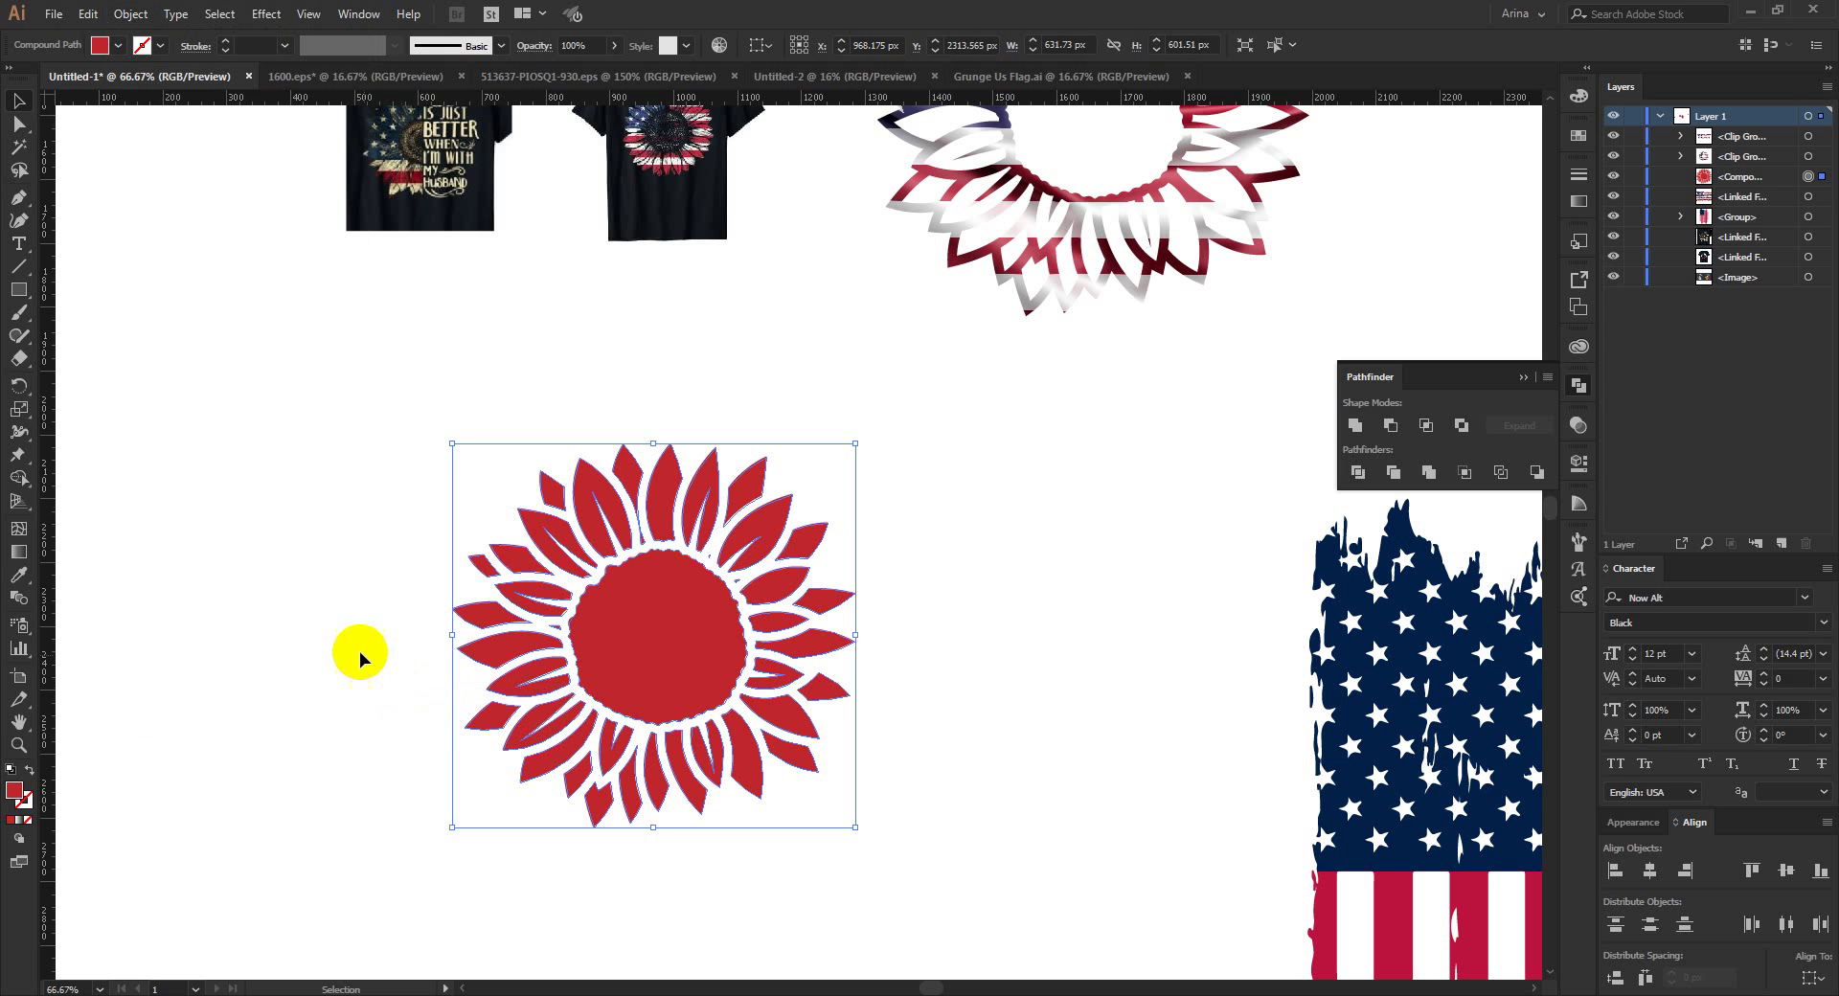
pyautogui.click(312, 613)
# Step: Release the clipping mask of the flag-filled sunflower outline beside the T-shirt references
pyautogui.scroll(-2, 312, 613)
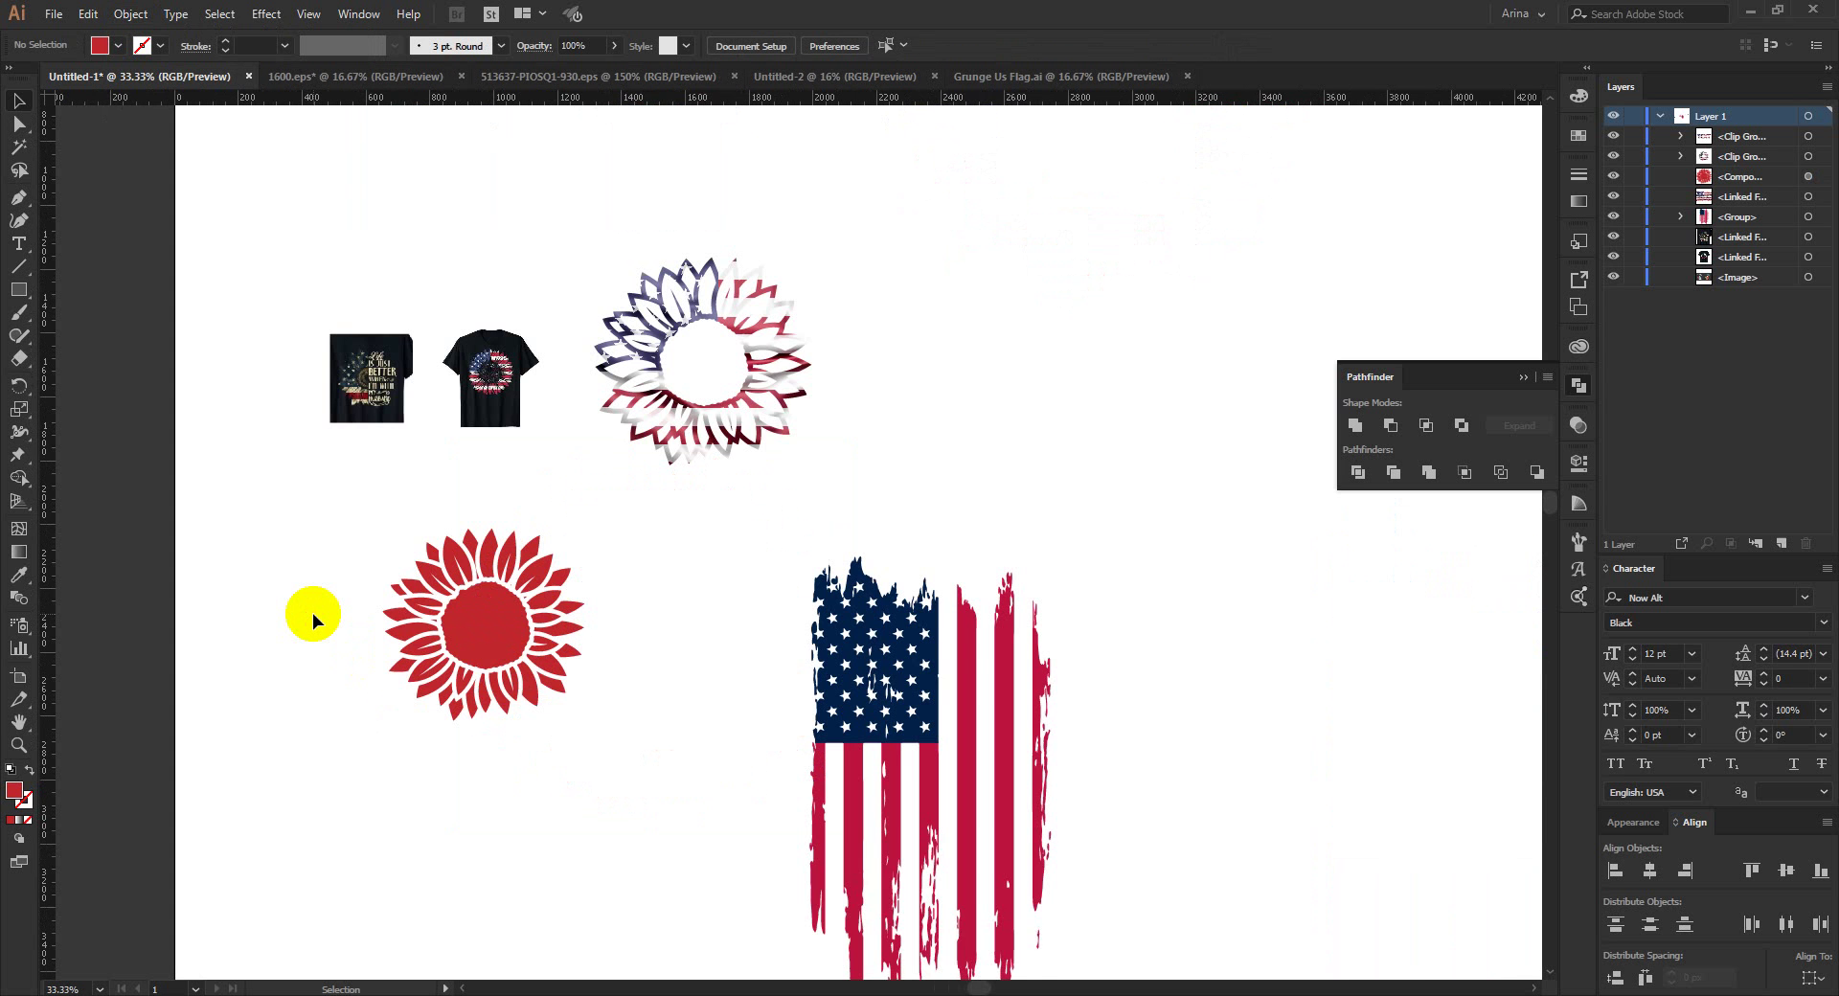
pyautogui.scroll(1, 312, 613)
pyautogui.click(666, 476)
pyautogui.rightClick(673, 472)
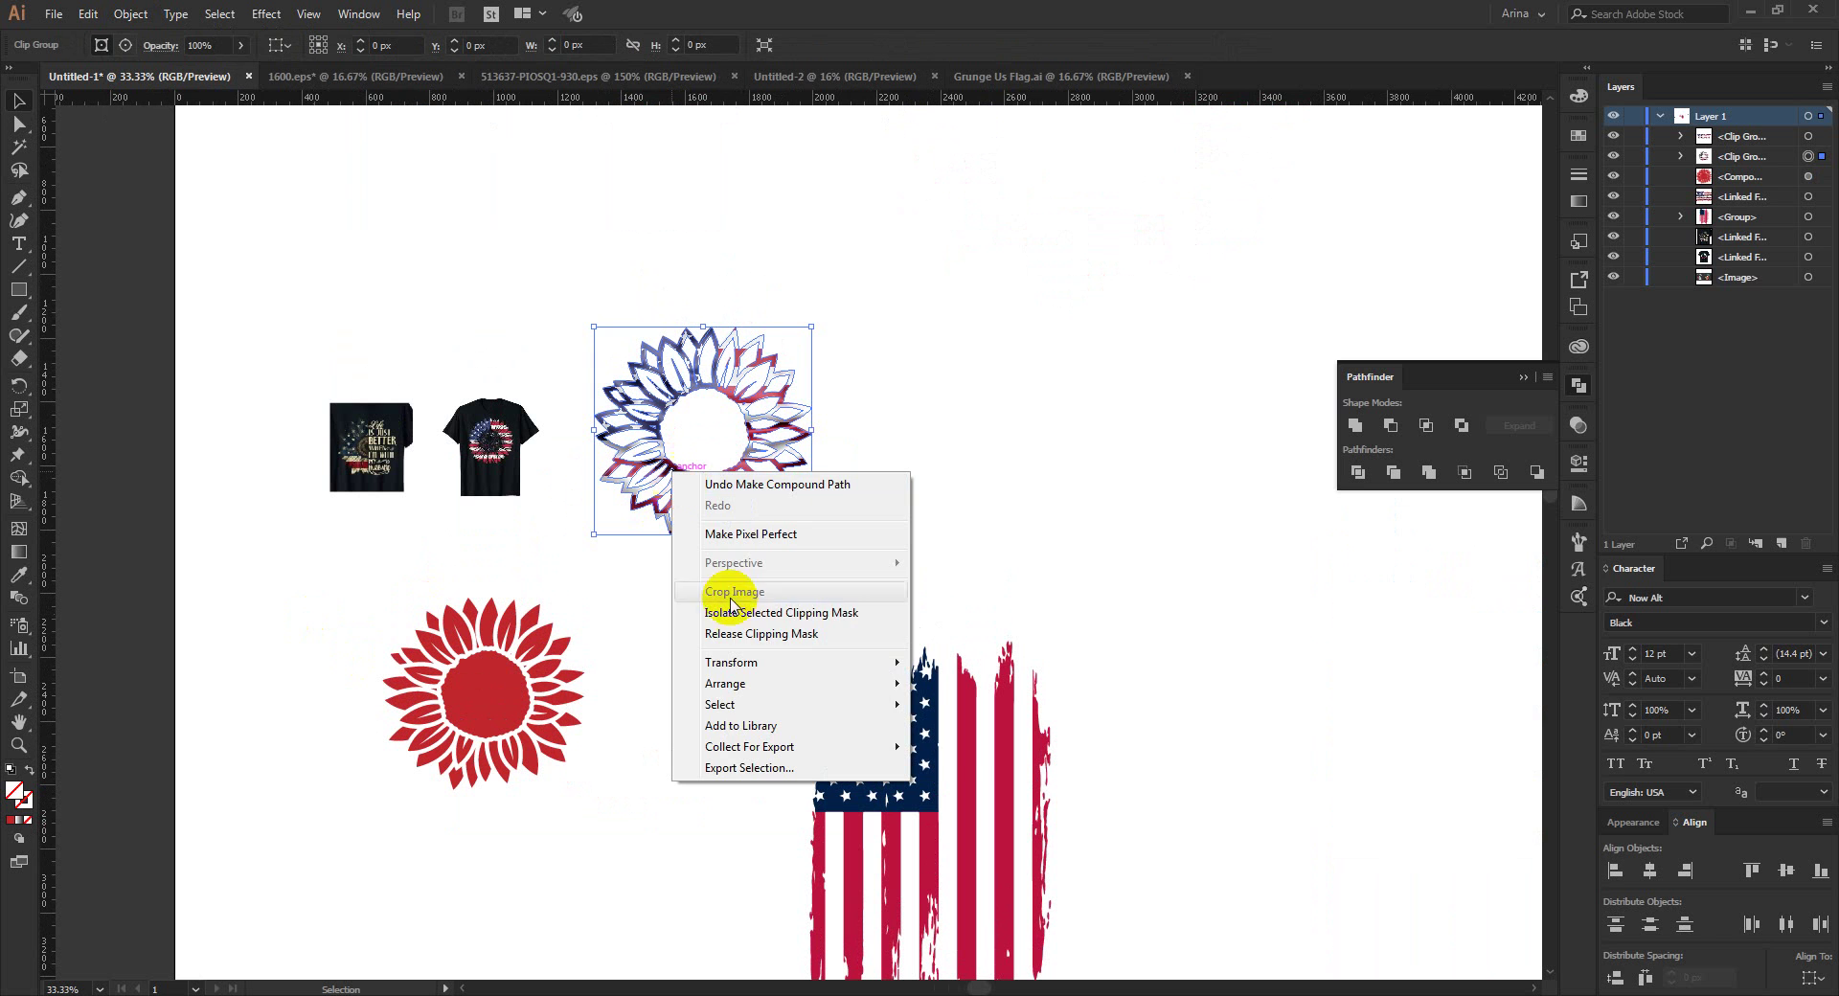
pyautogui.click(742, 634)
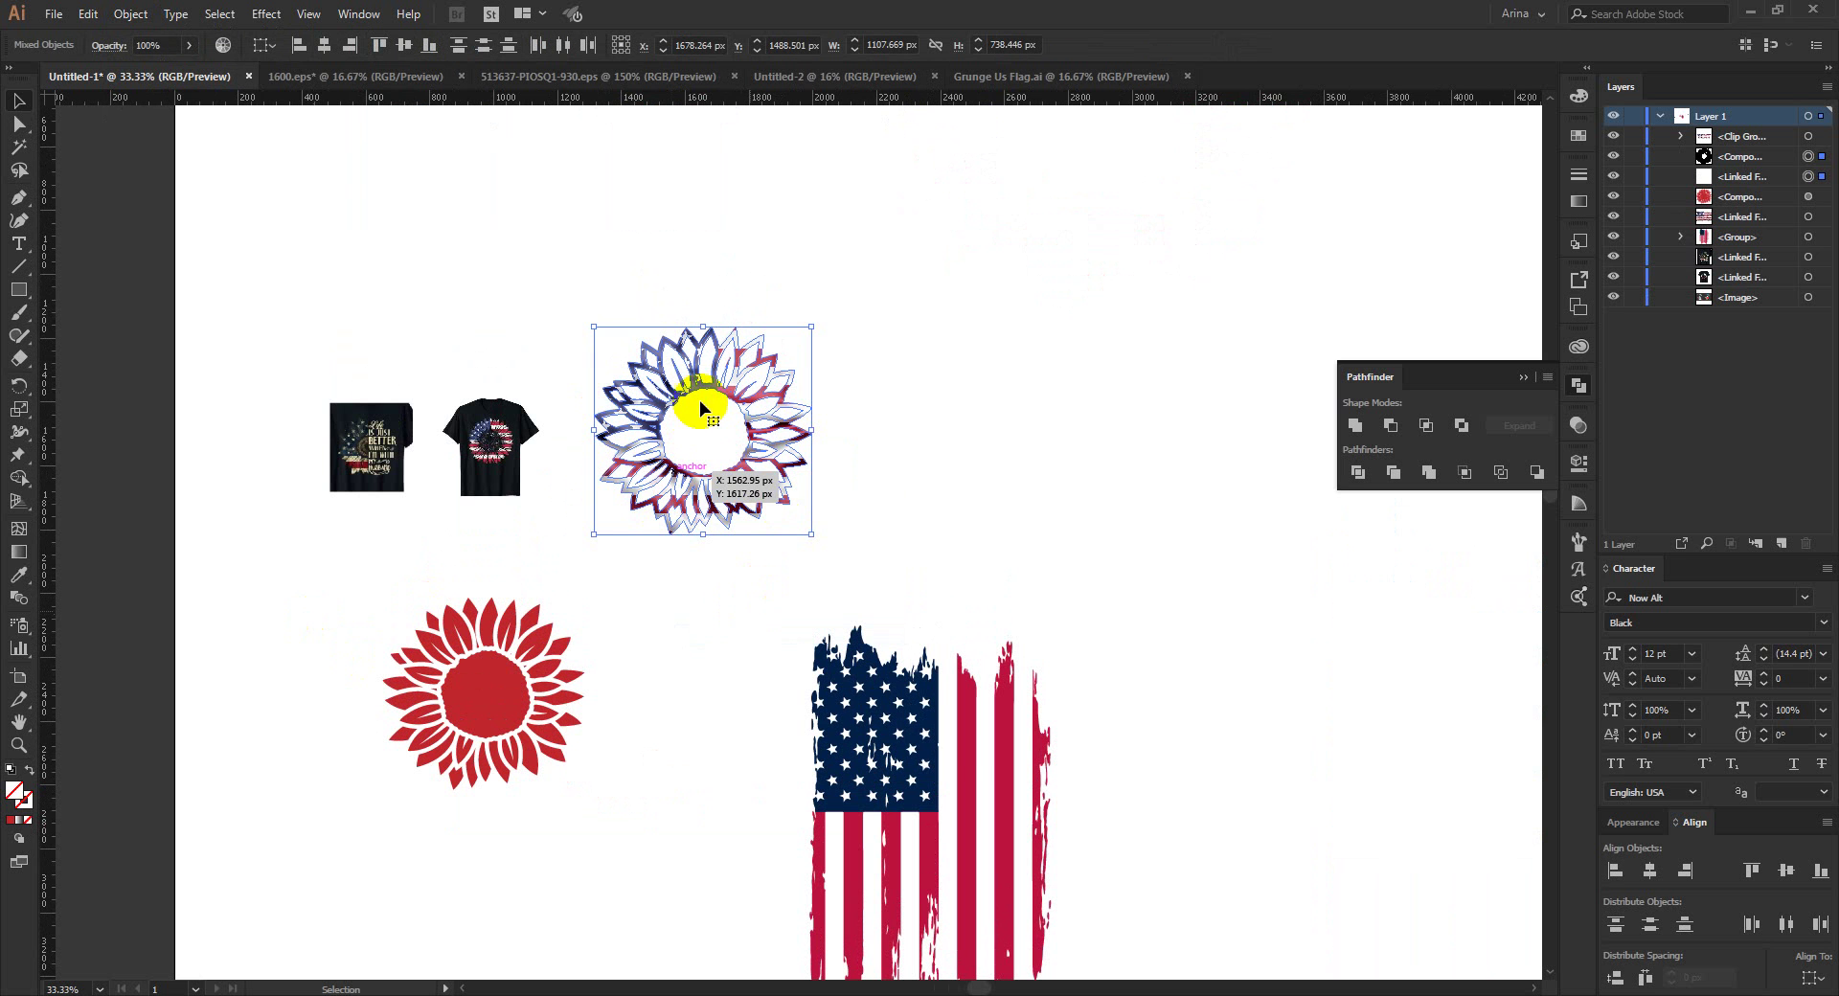
pyautogui.click(751, 594)
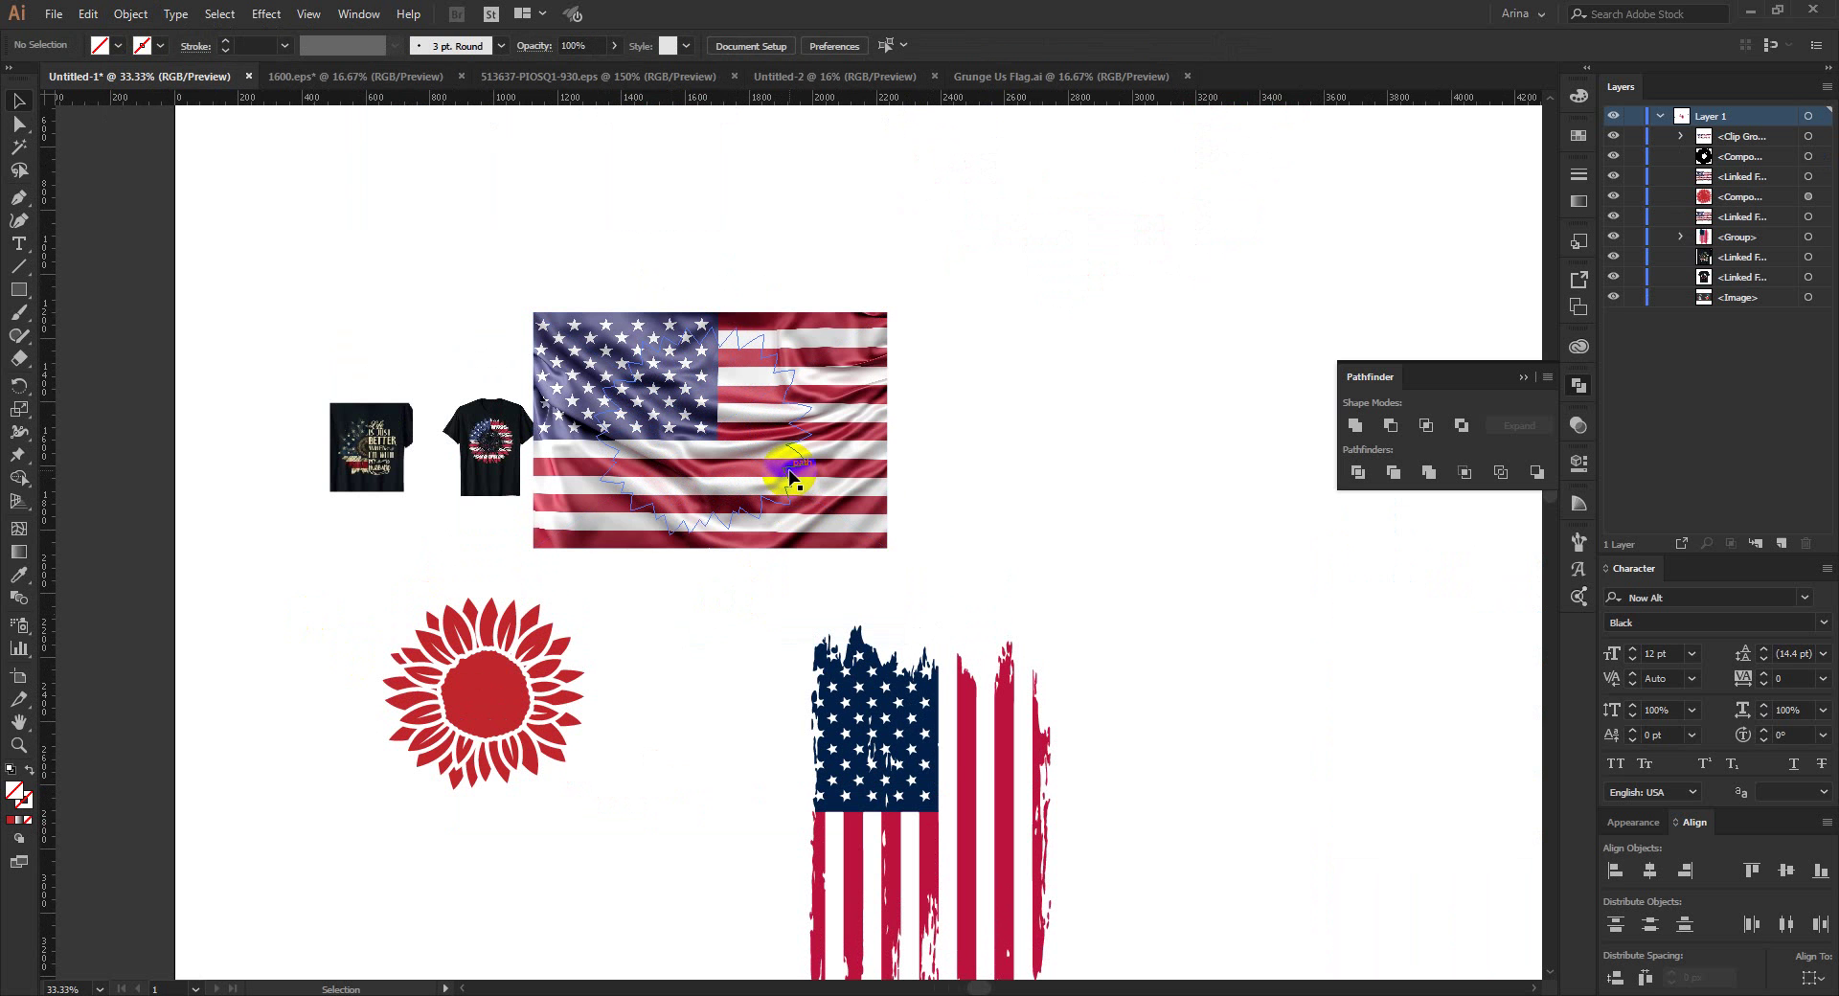
# Step: Fill the released sunflower outline with black
pyautogui.click(787, 474)
pyautogui.click(100, 45)
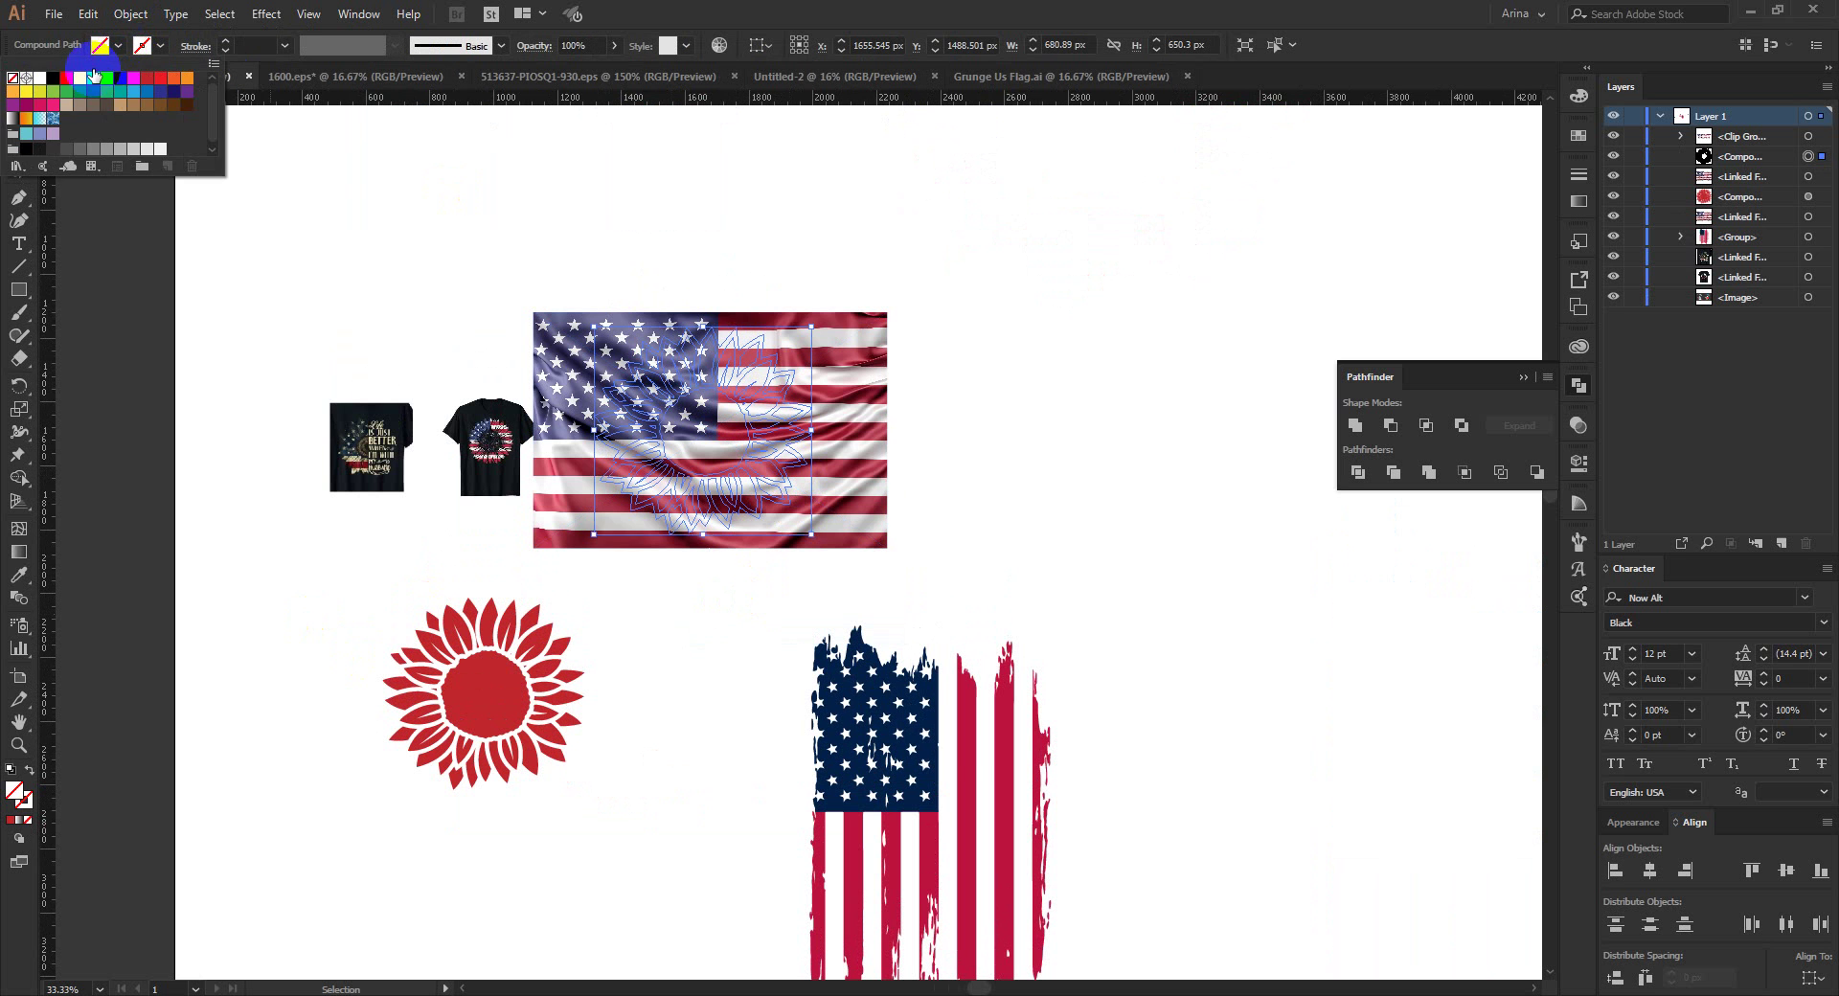
pyautogui.click(54, 84)
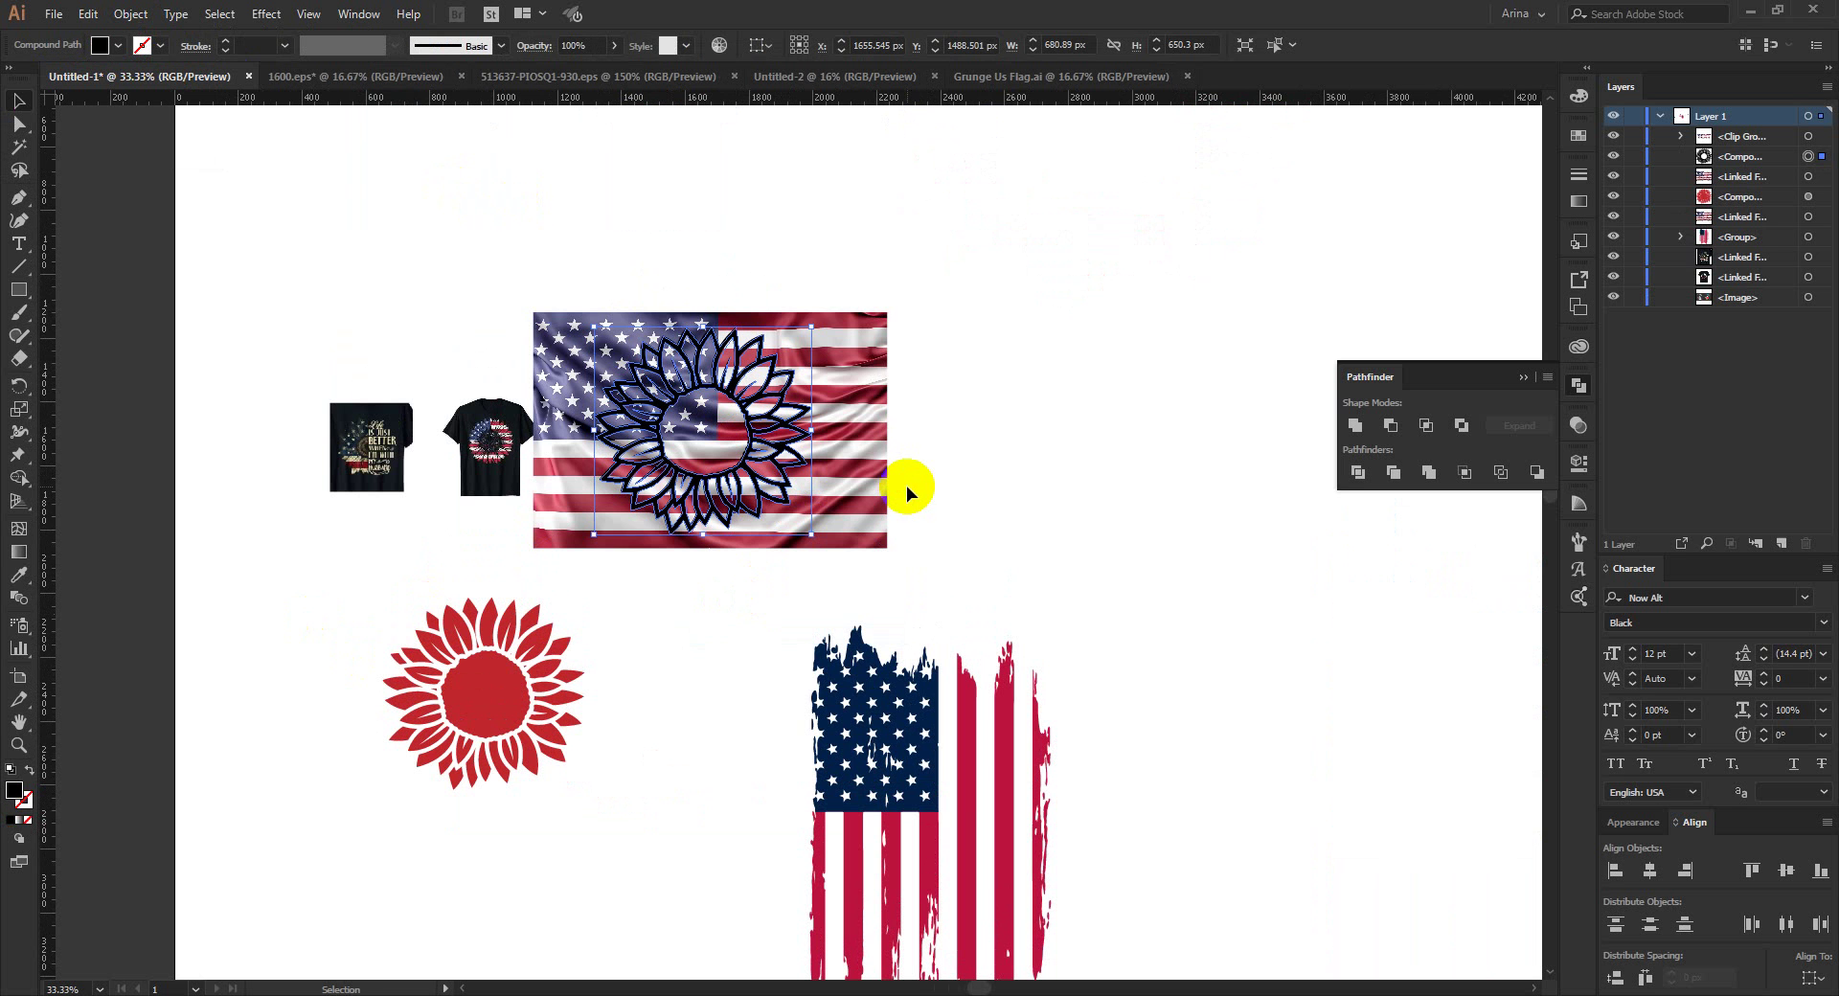
# Step: Move the wavy flag image over the red sunflower, then cut it and paste it in back behind the petals
pyautogui.moveTo(875, 476); pyautogui.dragTo(663, 735)
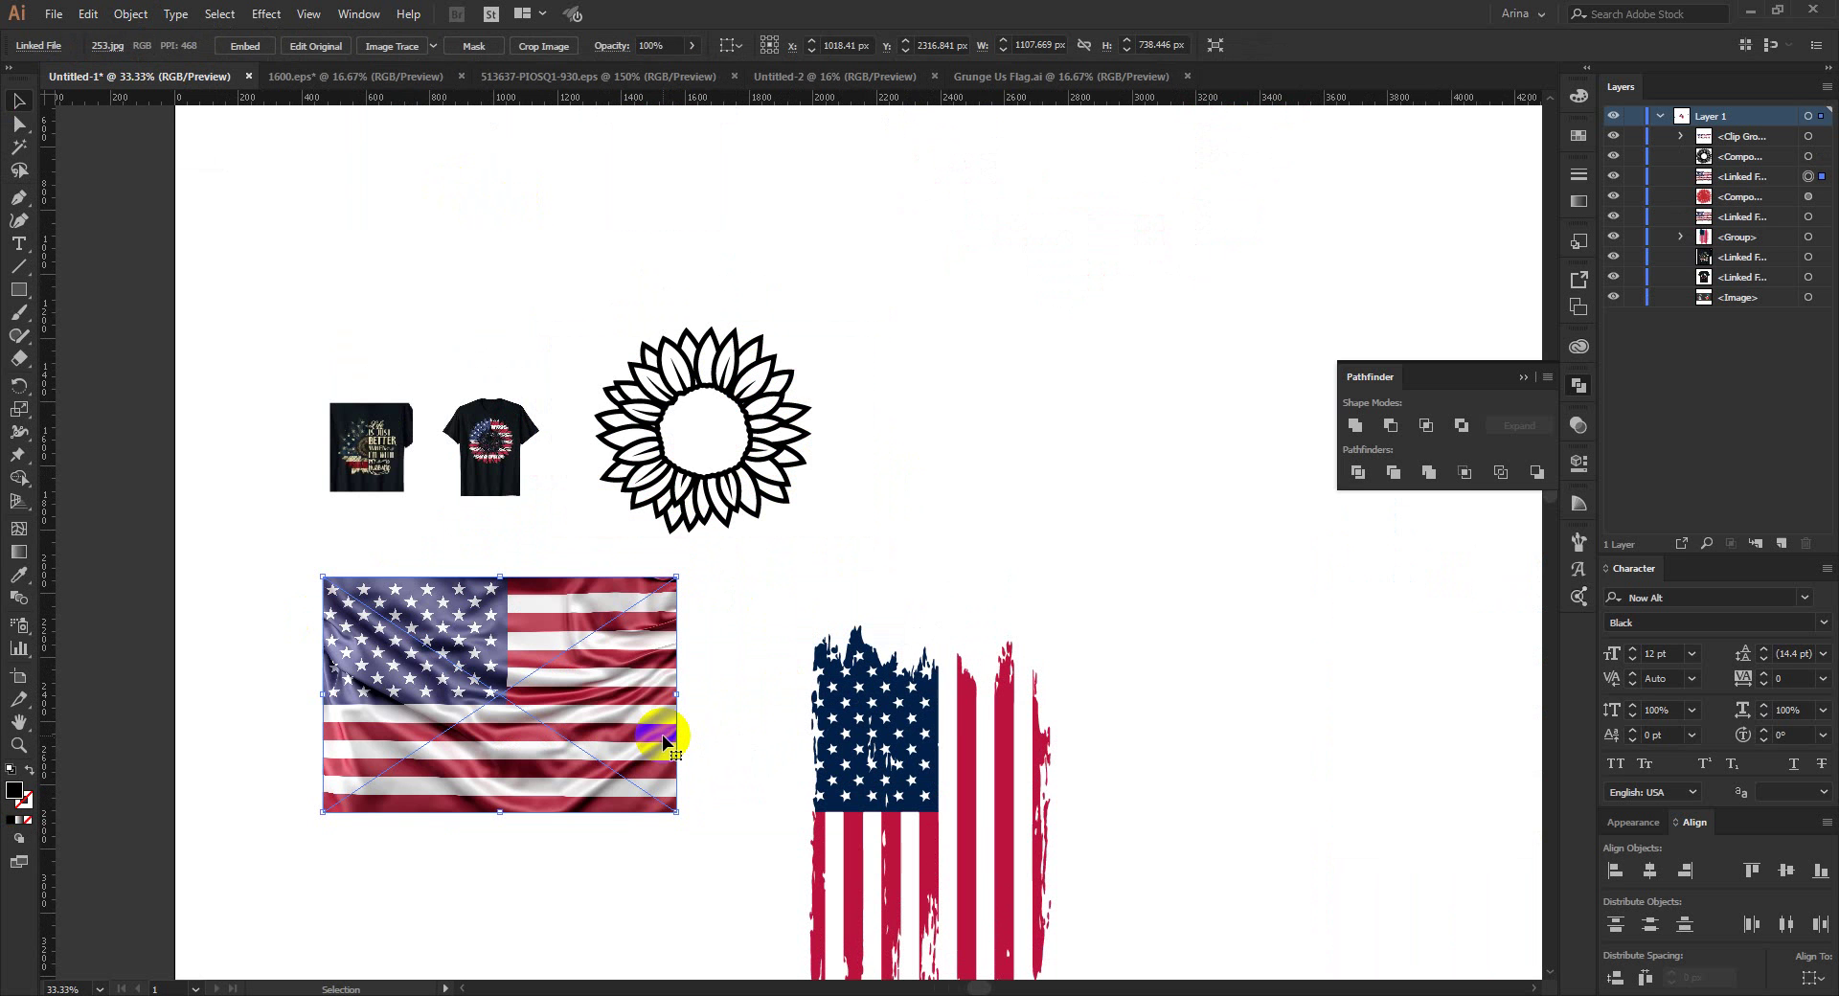
pyautogui.press('Delete')
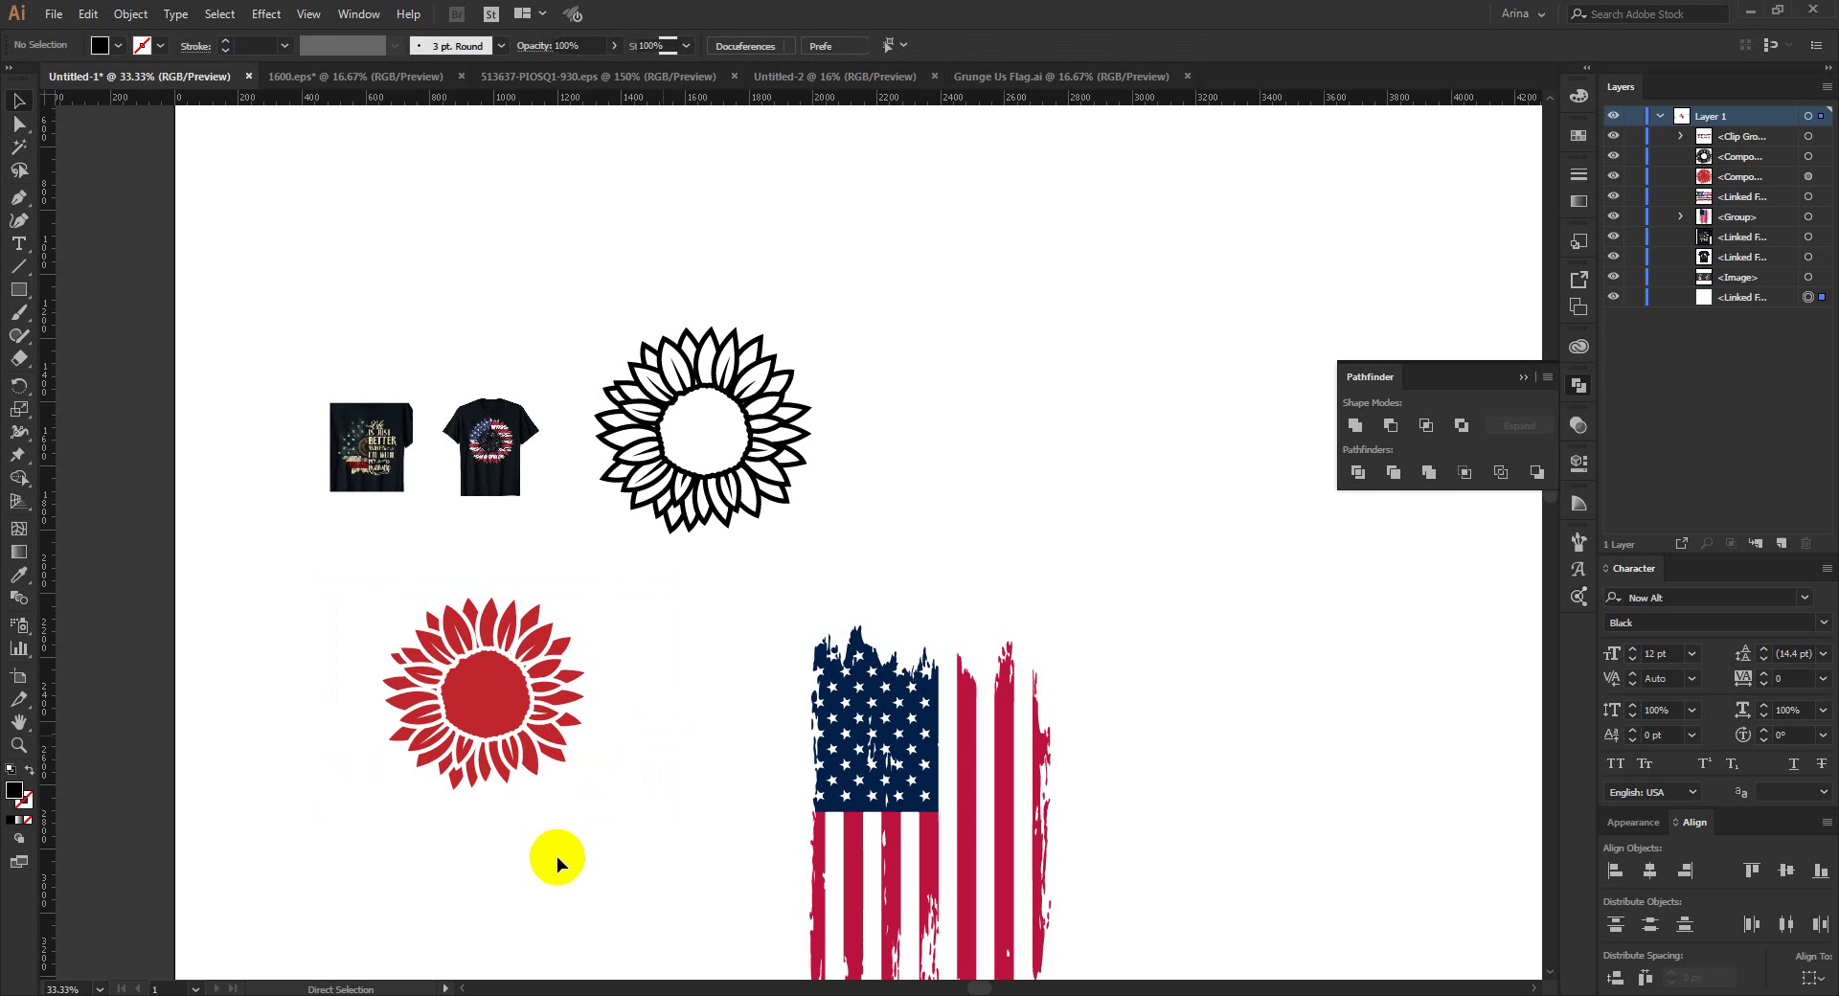
pyautogui.hotkey('ctrl', 'z')
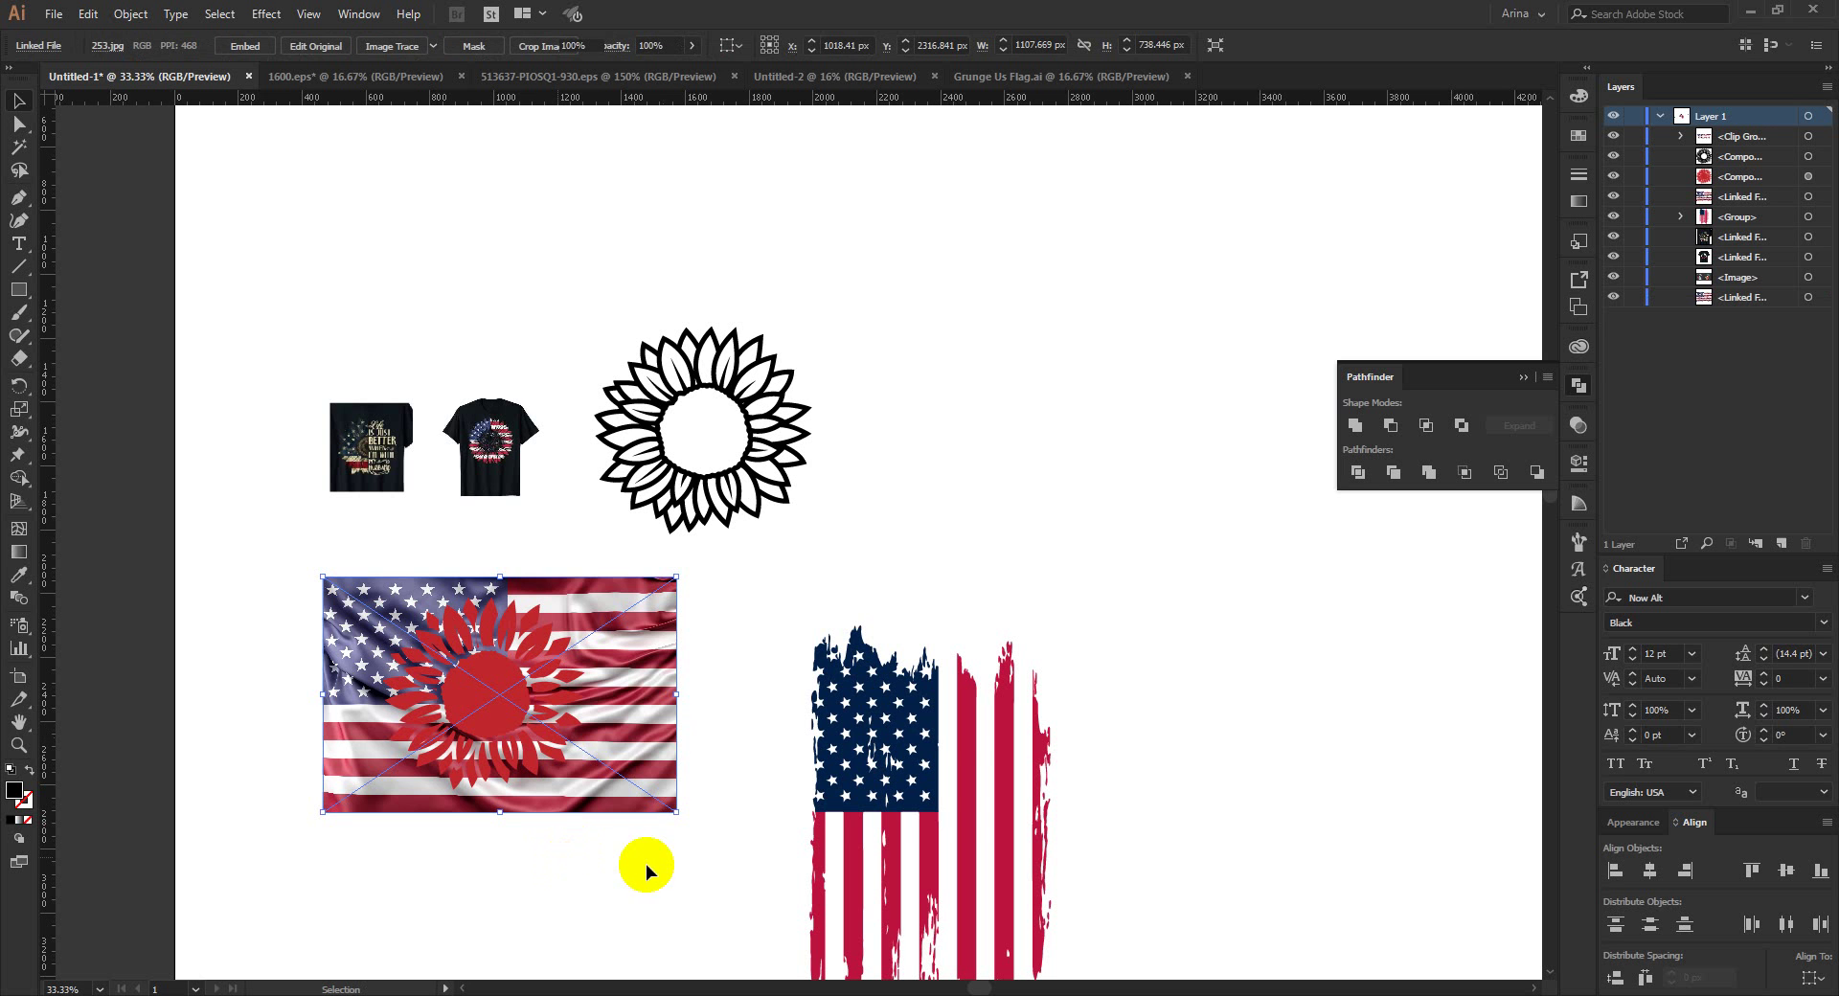
# Step: Make a clipping mask from the red sunflower and the flag image, accepting the complex shape as a mask
pyautogui.moveTo(646, 866); pyautogui.dragTo(369, 634)
pyautogui.rightClick(511, 682)
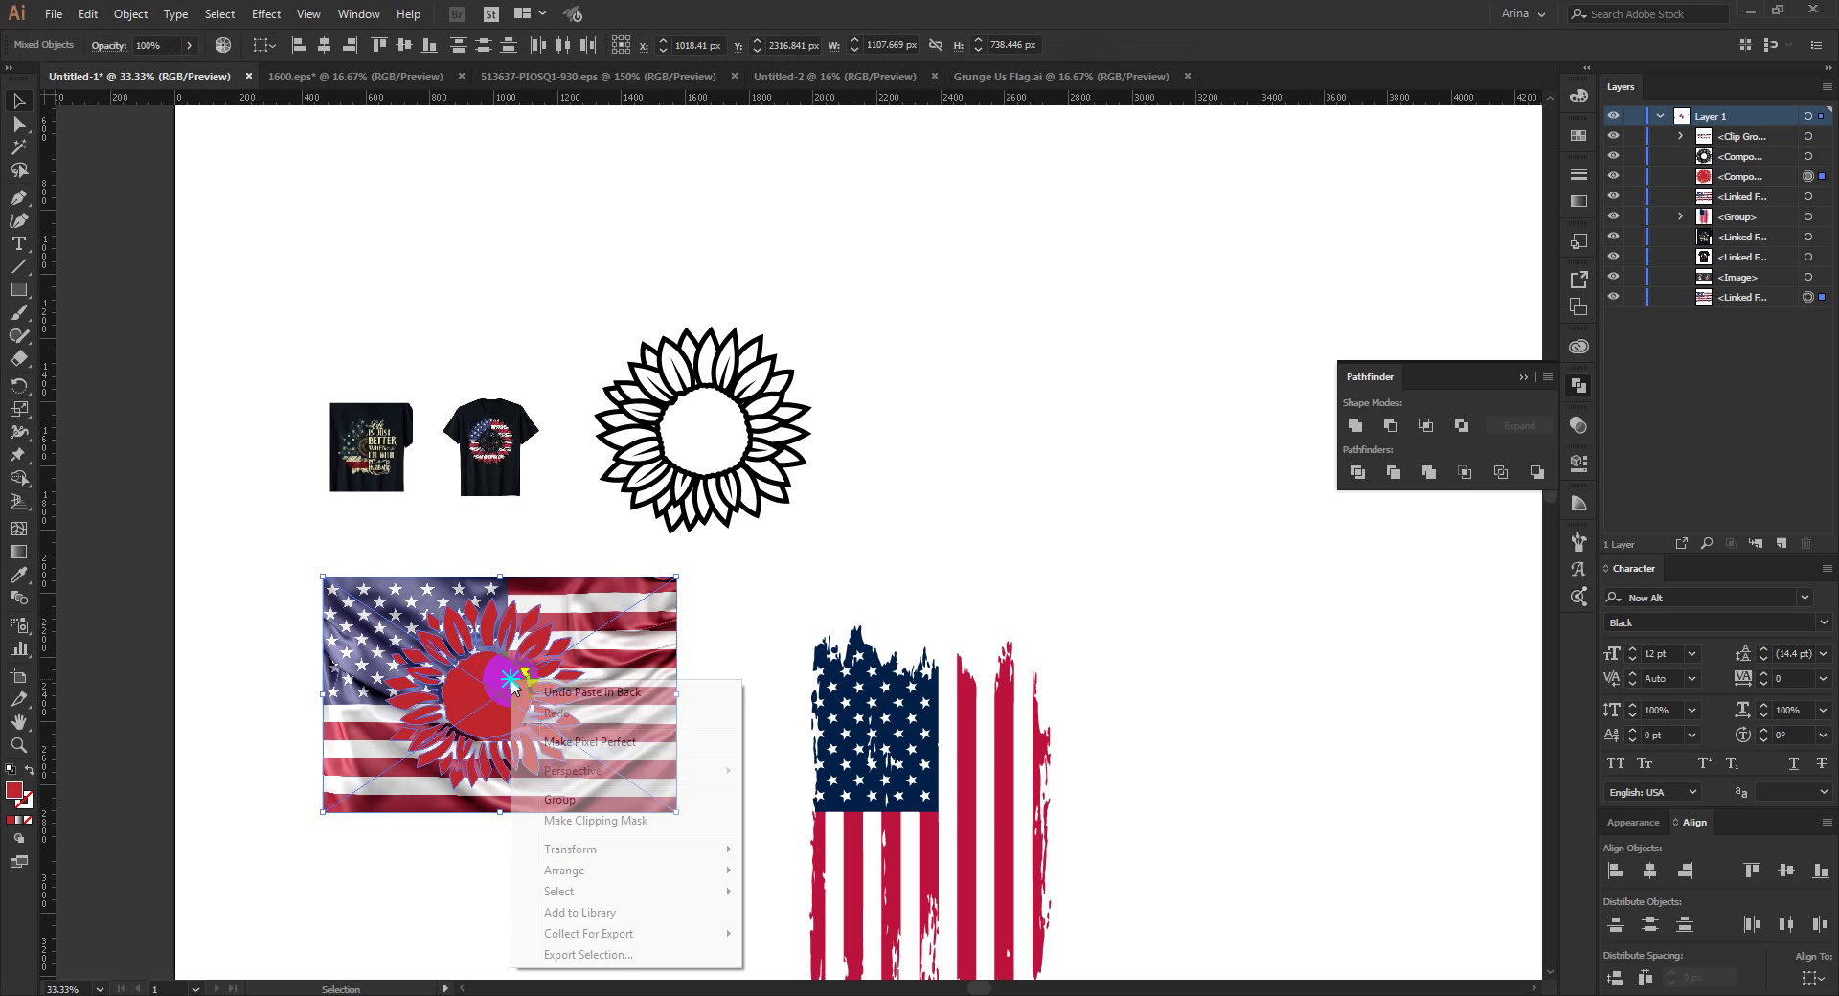
pyautogui.click(586, 823)
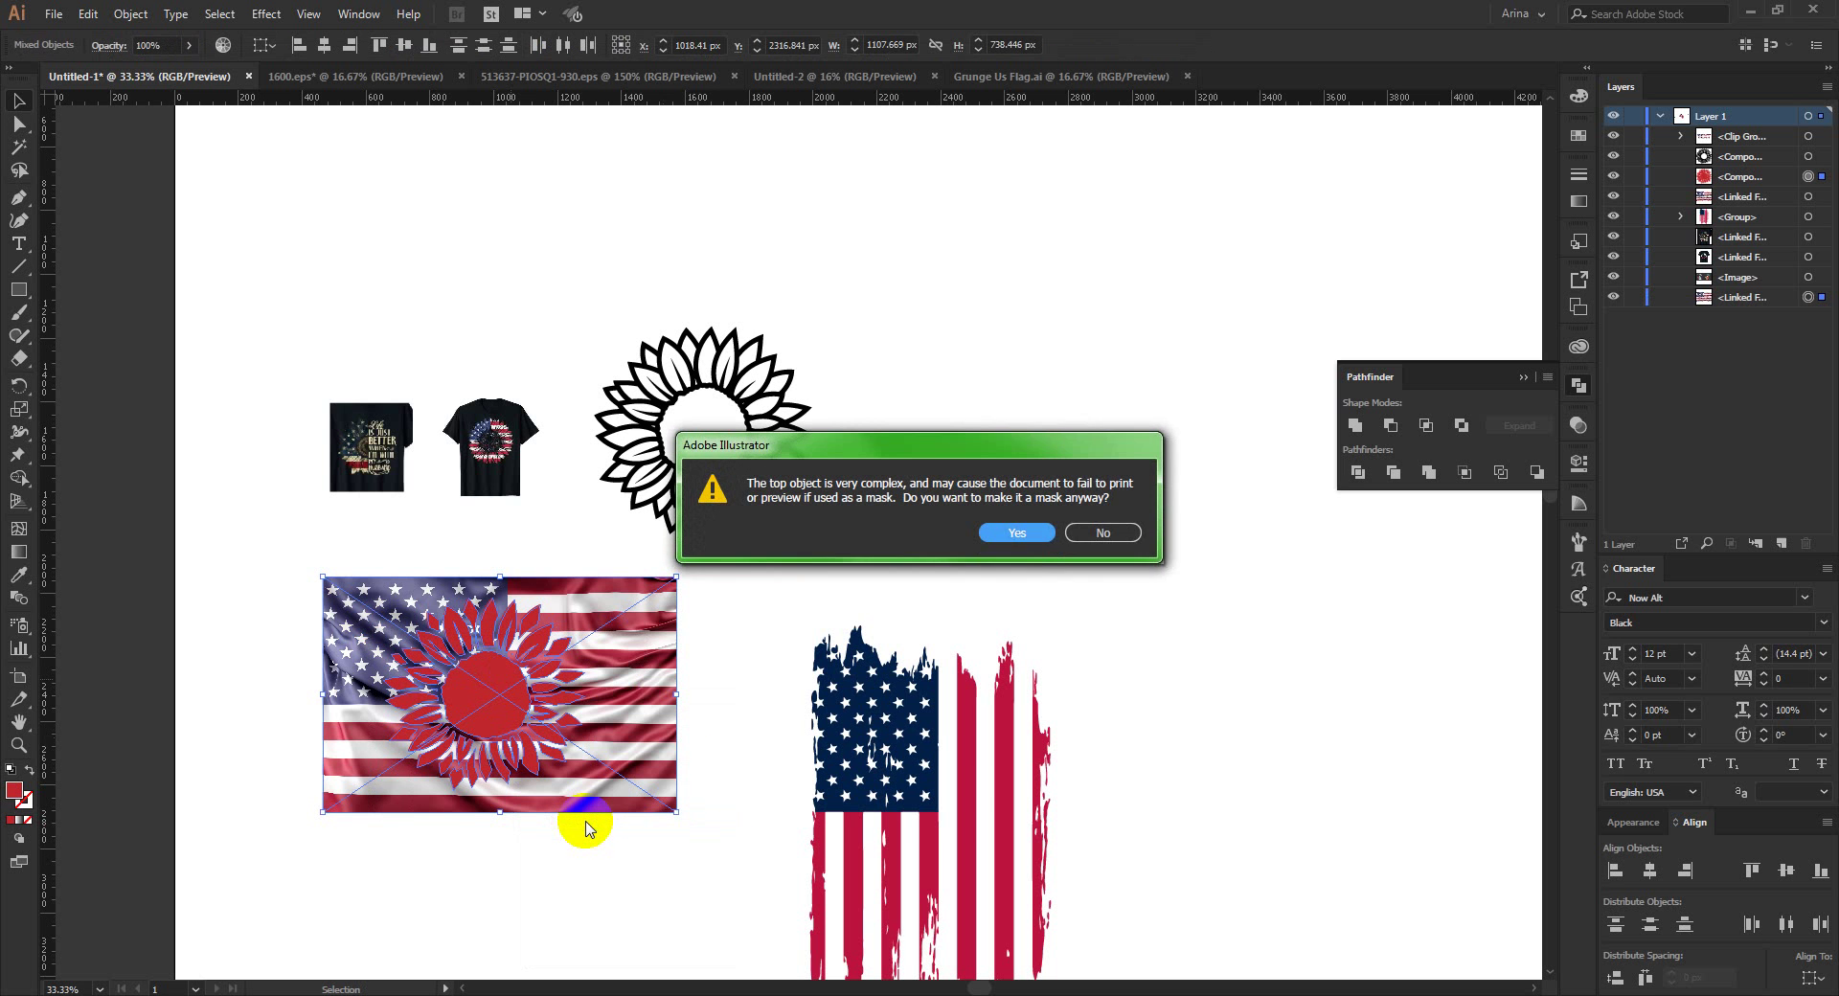
pyautogui.click(1018, 532)
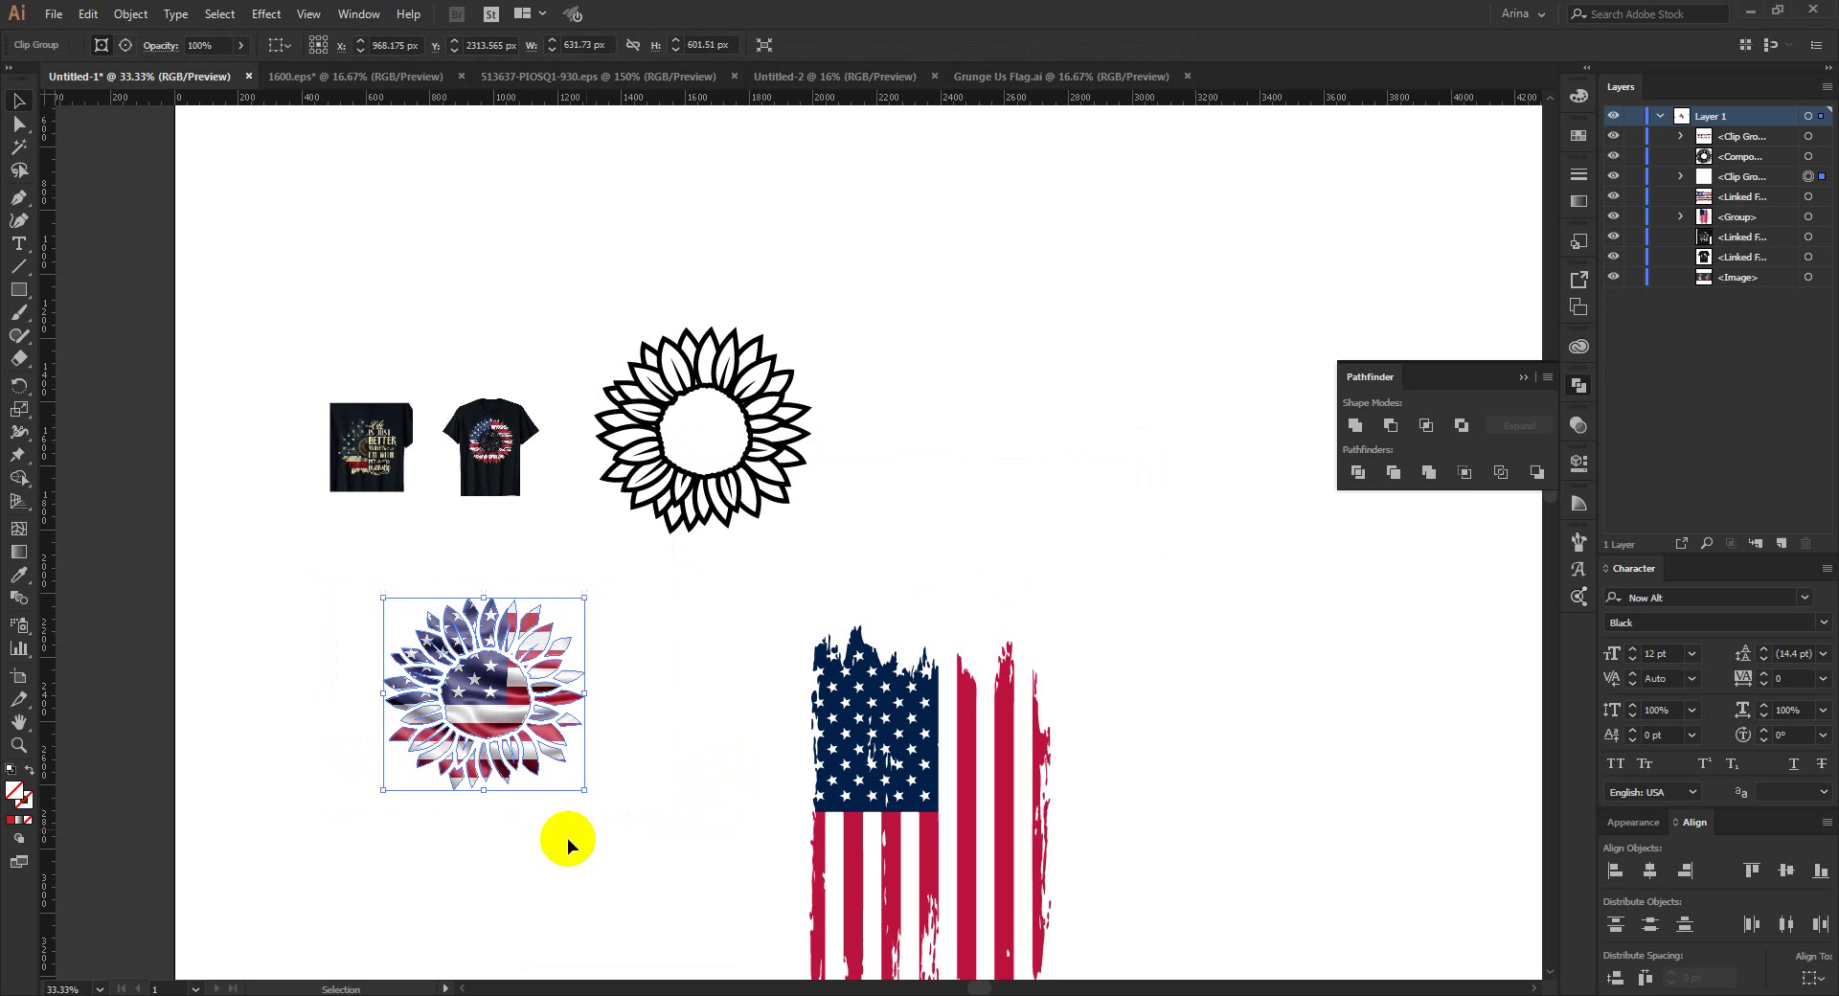
pyautogui.click(526, 848)
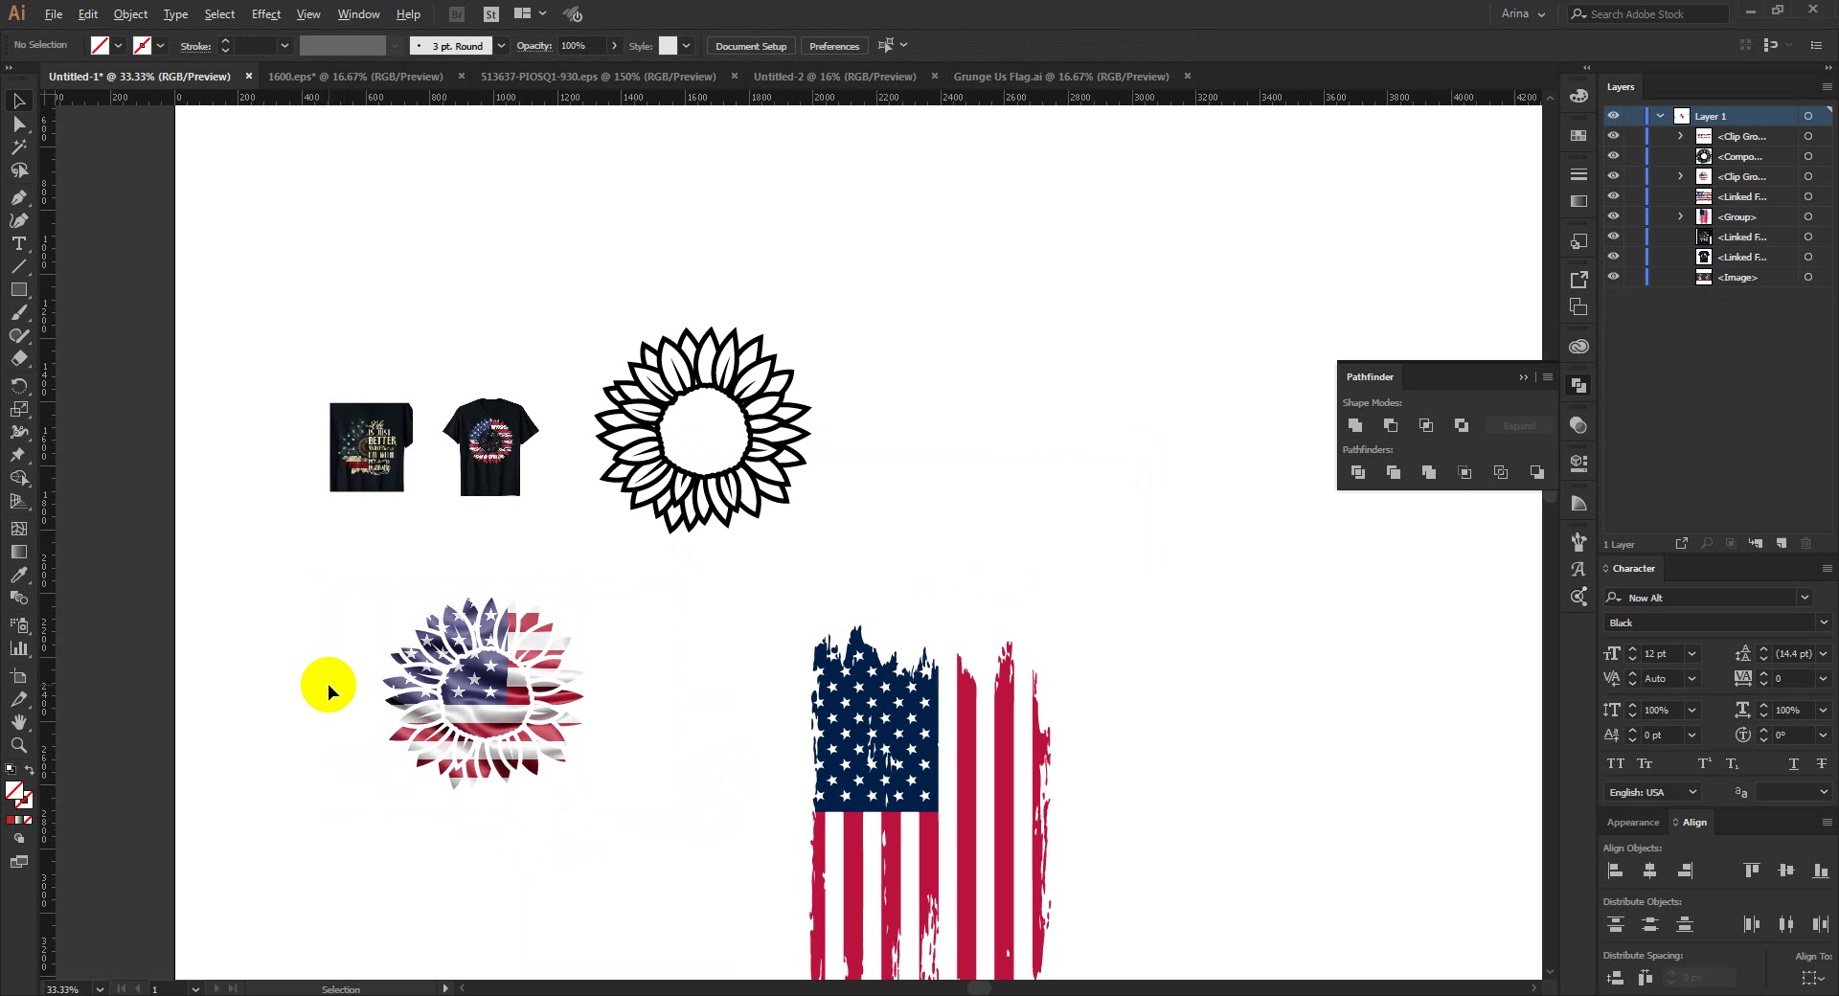
# Step: Move the flag-filled sunflower off the artboard onto the dark canvas to its left
pyautogui.scroll(2, 327, 686)
pyautogui.scroll(-2, 931, 593)
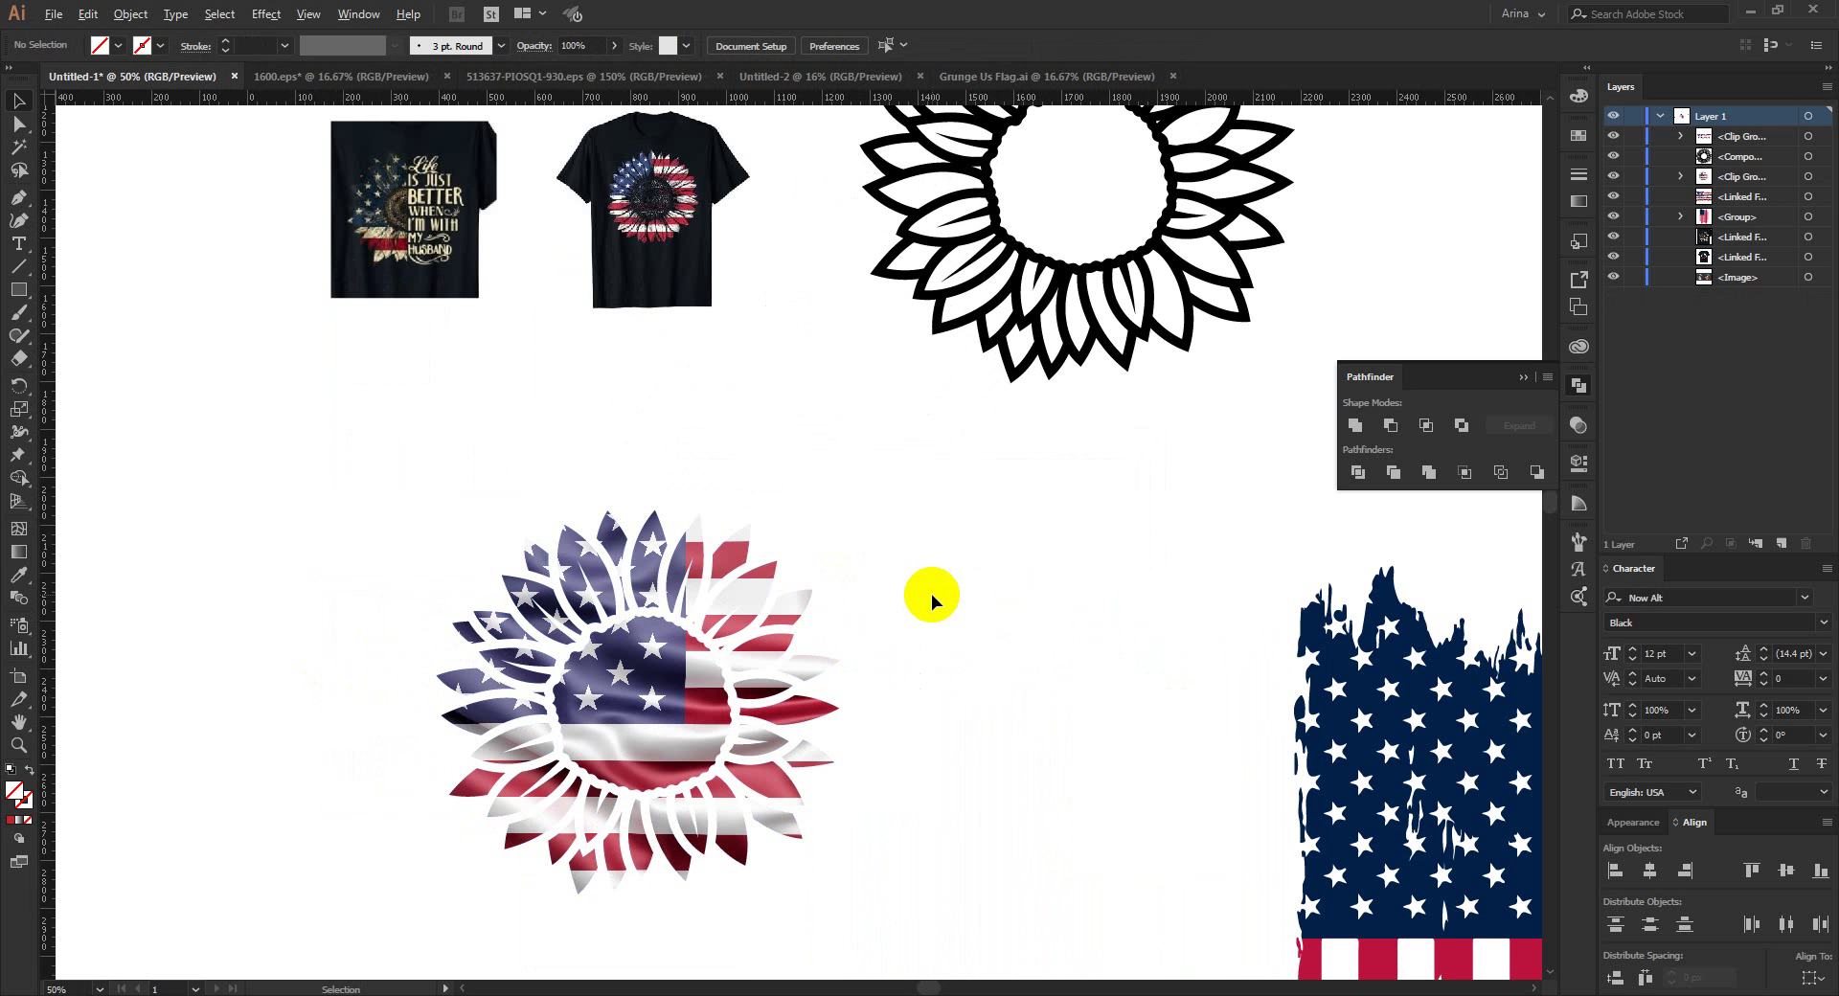
pyautogui.moveTo(757, 682); pyautogui.dragTo(356, 565)
pyautogui.click(148, 505)
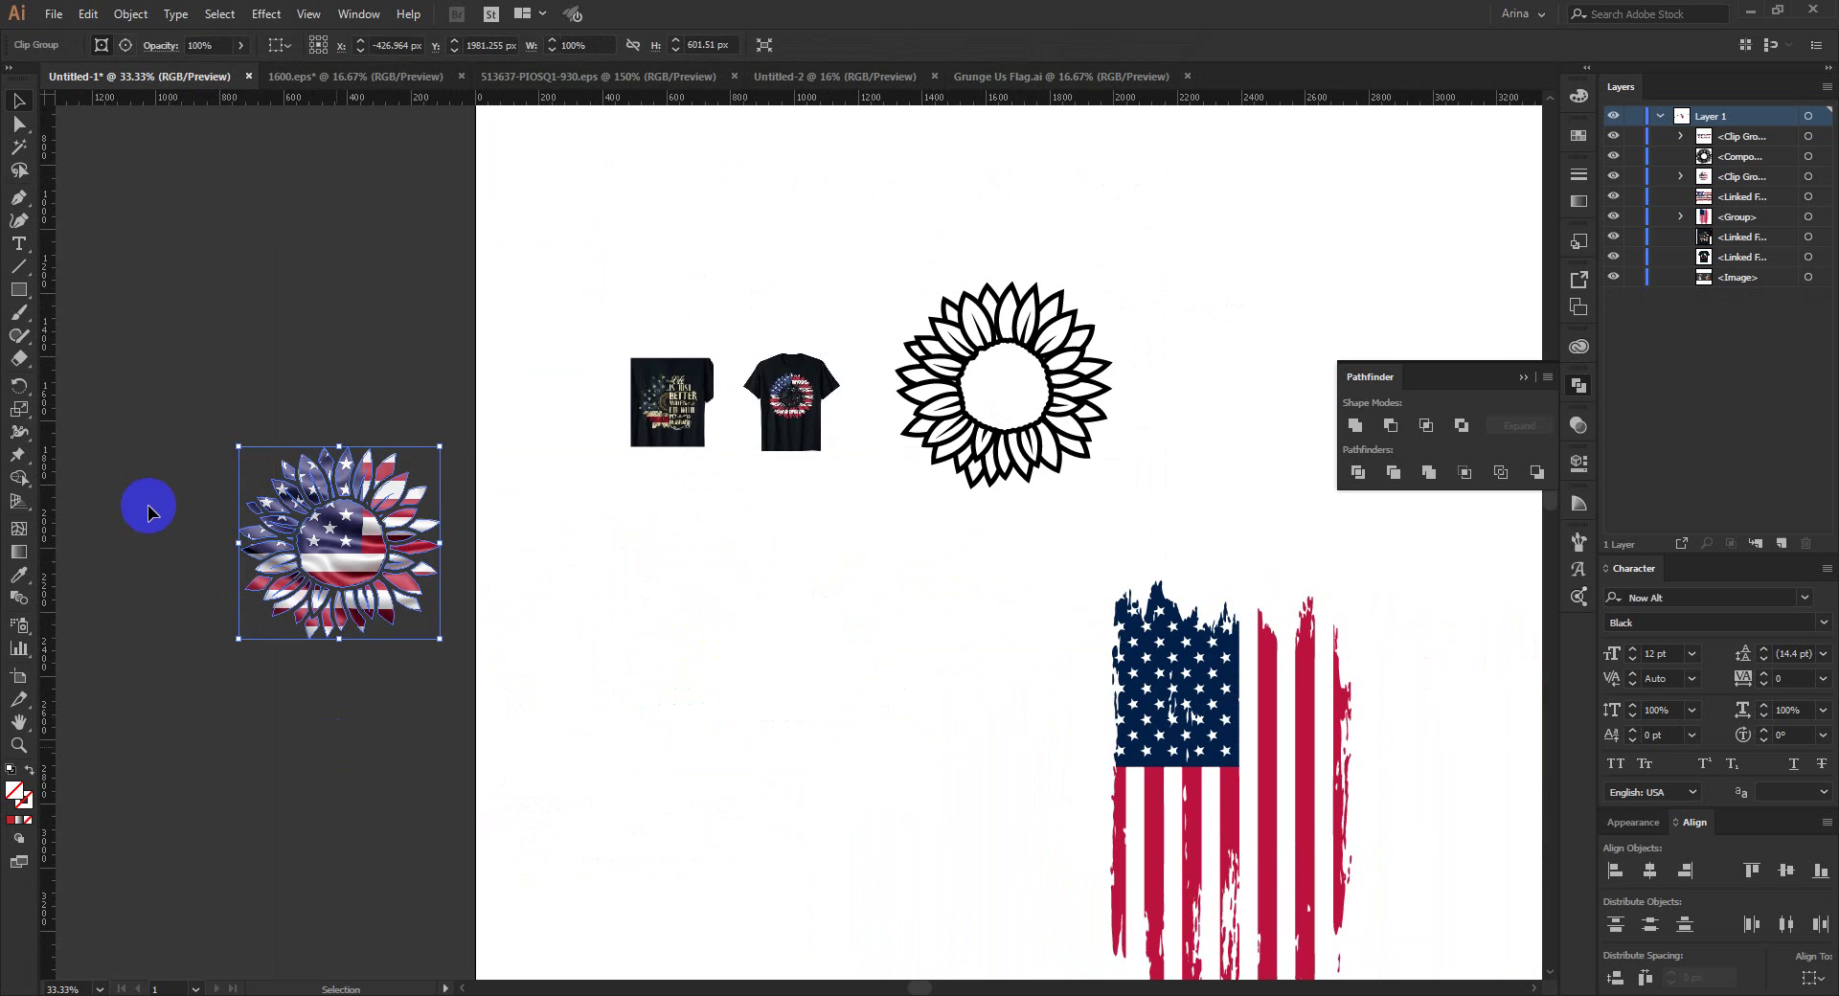
# Step: Move the flag sunflower T-shirt reference off the artboard, just left of the flag-filled sunflower, for comparison
pyautogui.scroll(1, 146, 500)
pyautogui.moveTo(505, 560); pyautogui.dragTo(196, 502)
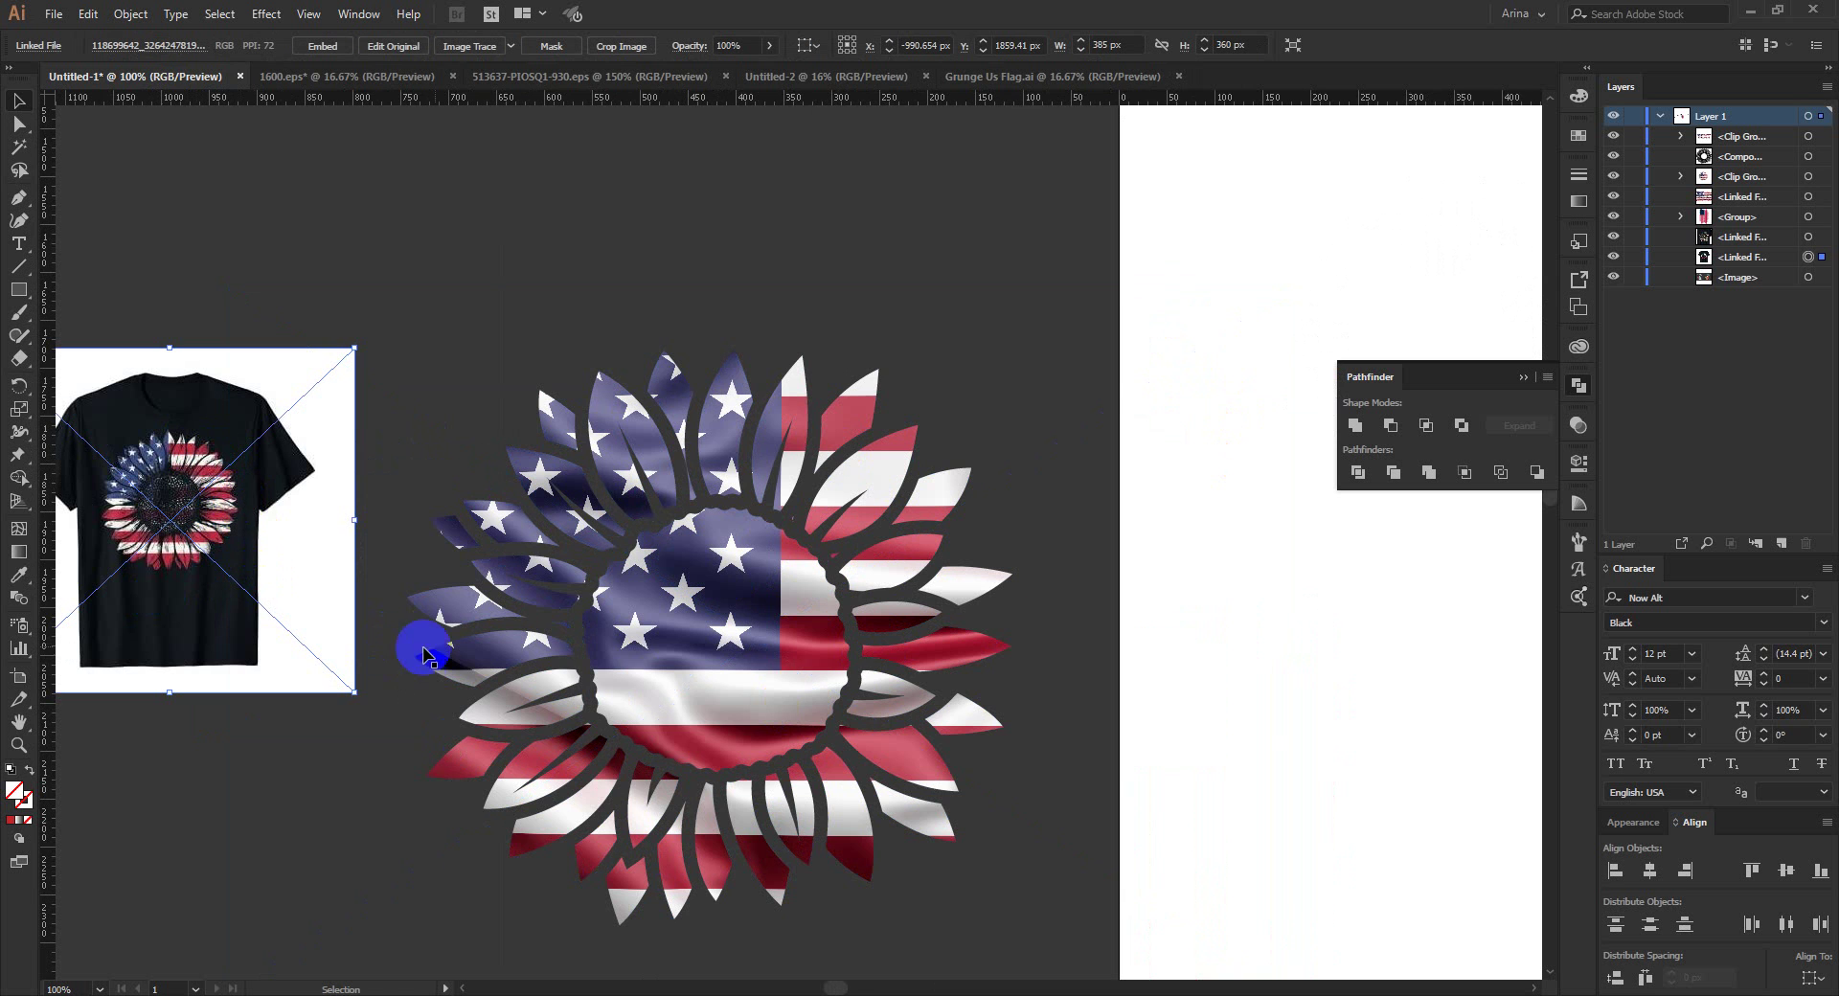
pyautogui.scroll(-1, 524, 586)
pyautogui.scroll(-2, 523, 586)
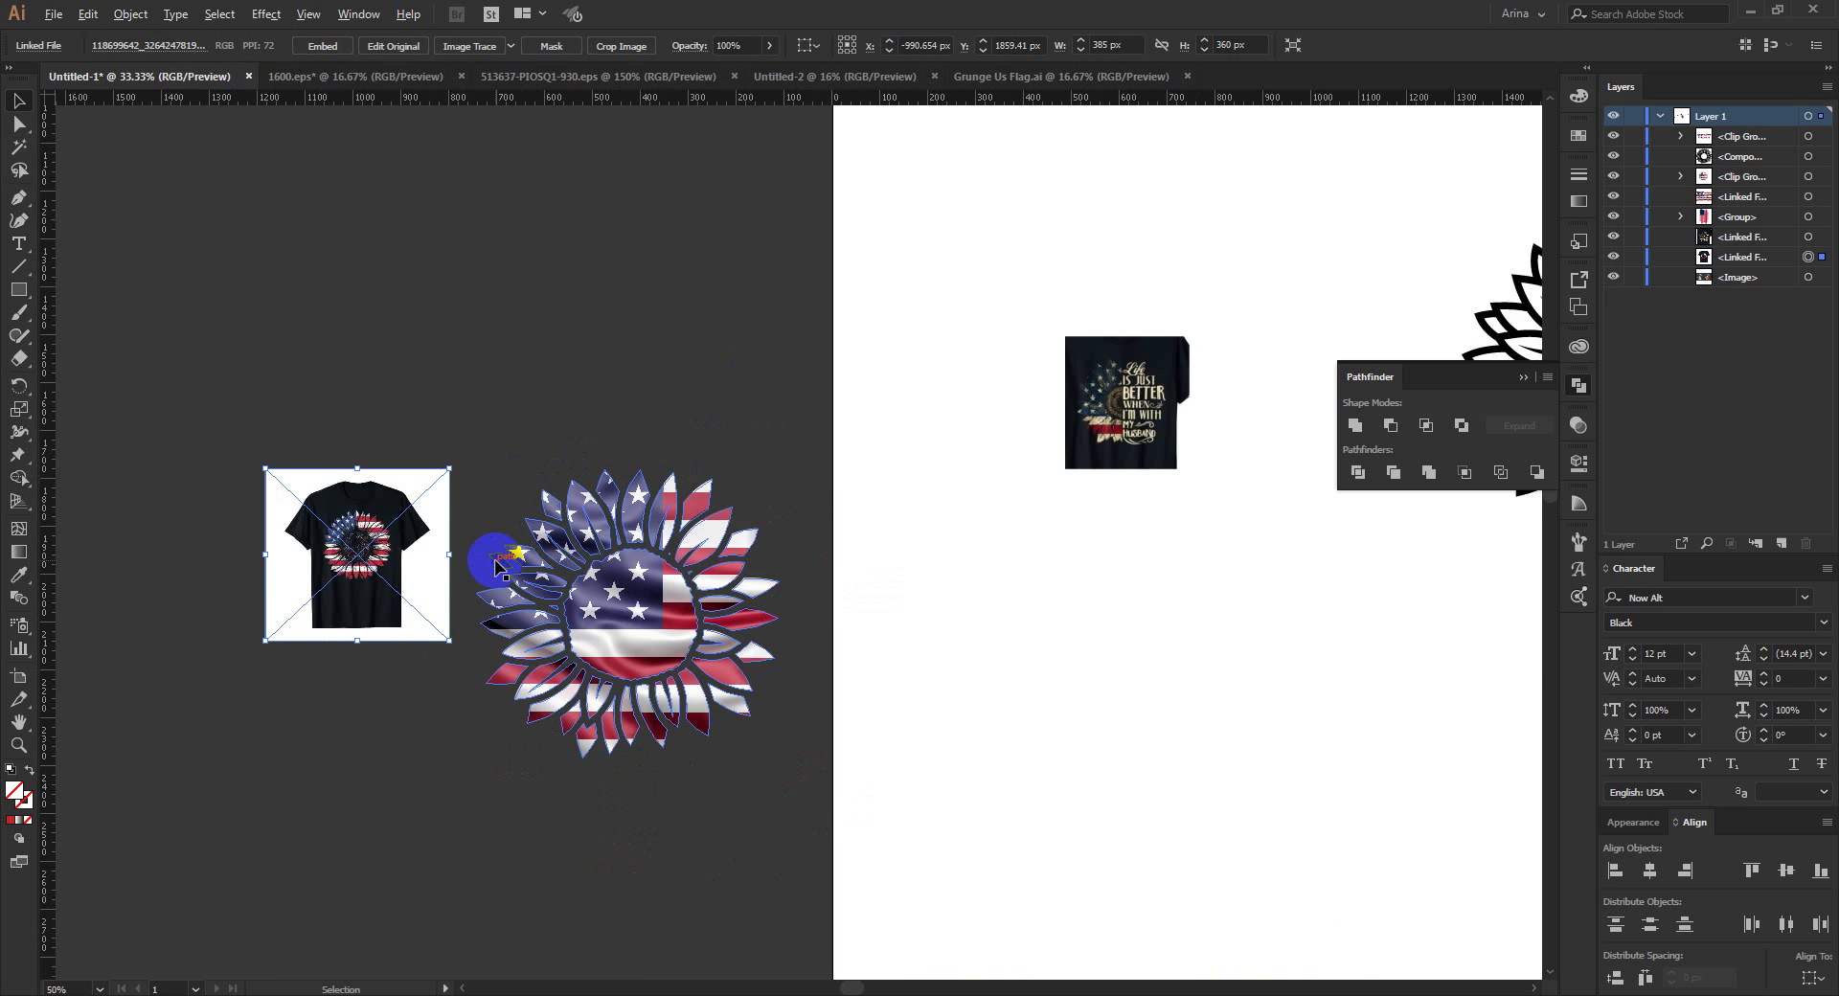
# Step: Compare the petals and centre of the flag-filled sunflower with the flag sunflower on the T-shirt reference
pyautogui.click(546, 784)
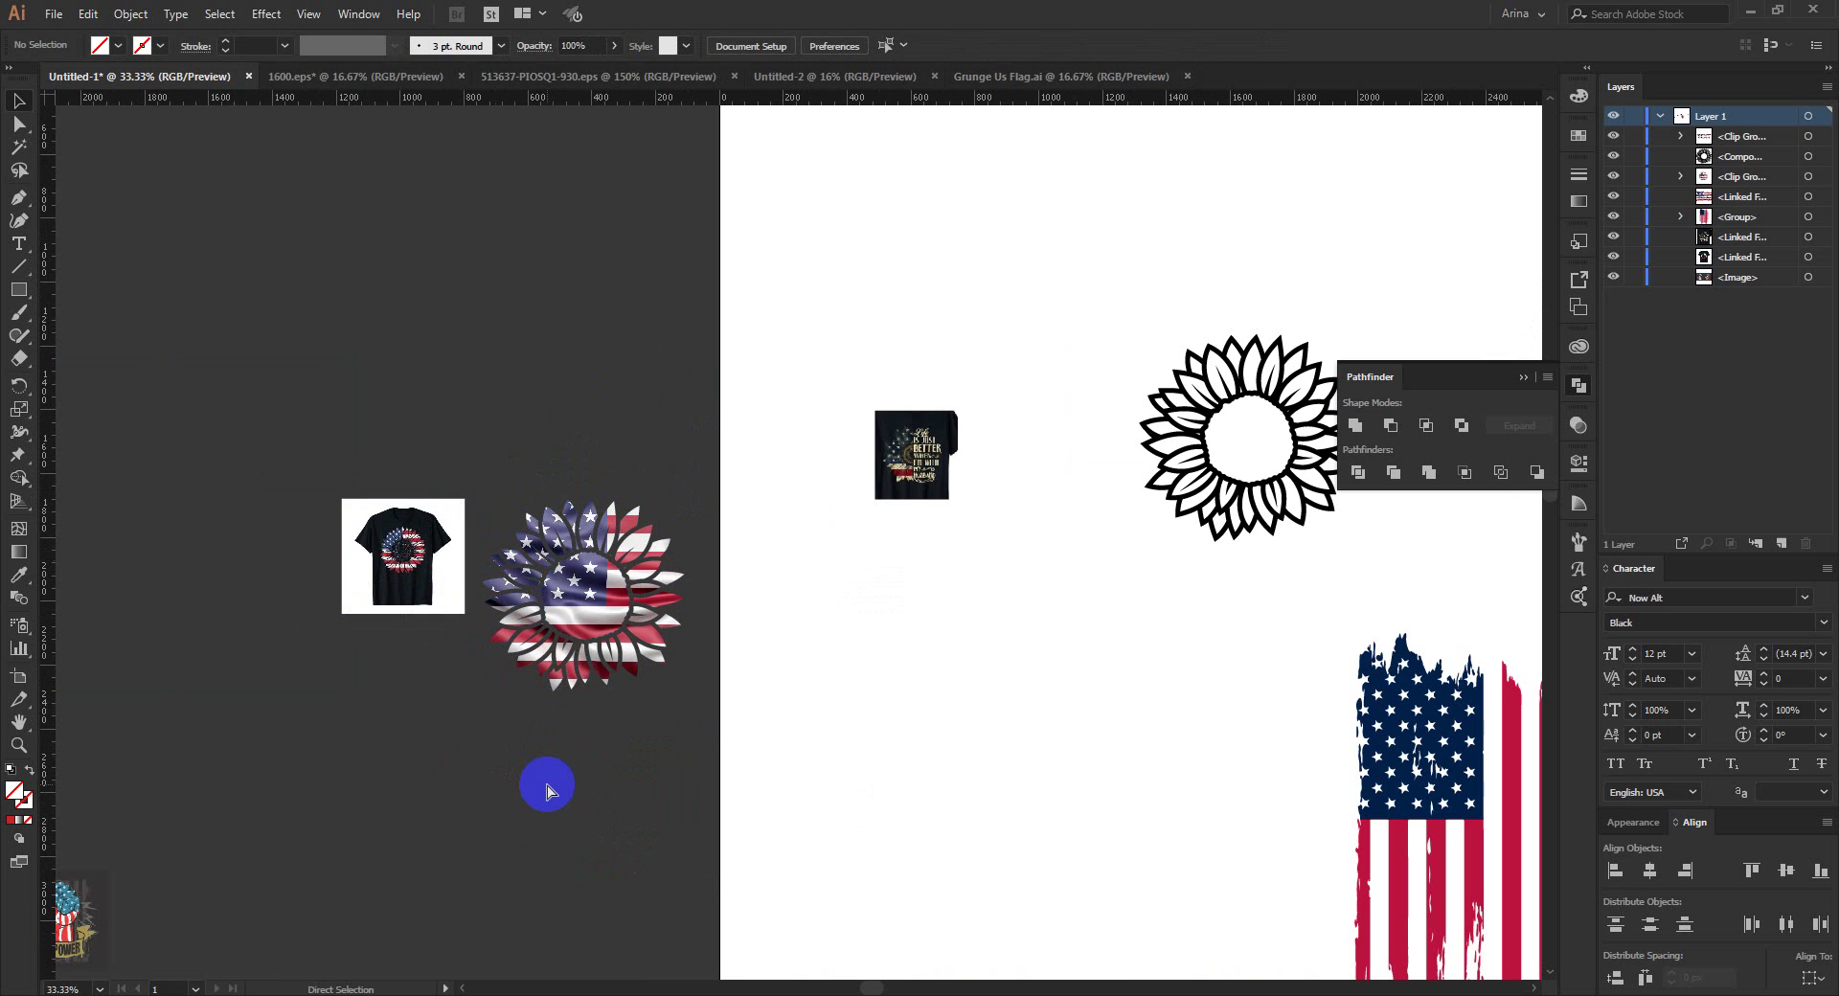
pyautogui.scroll(2, 416, 532)
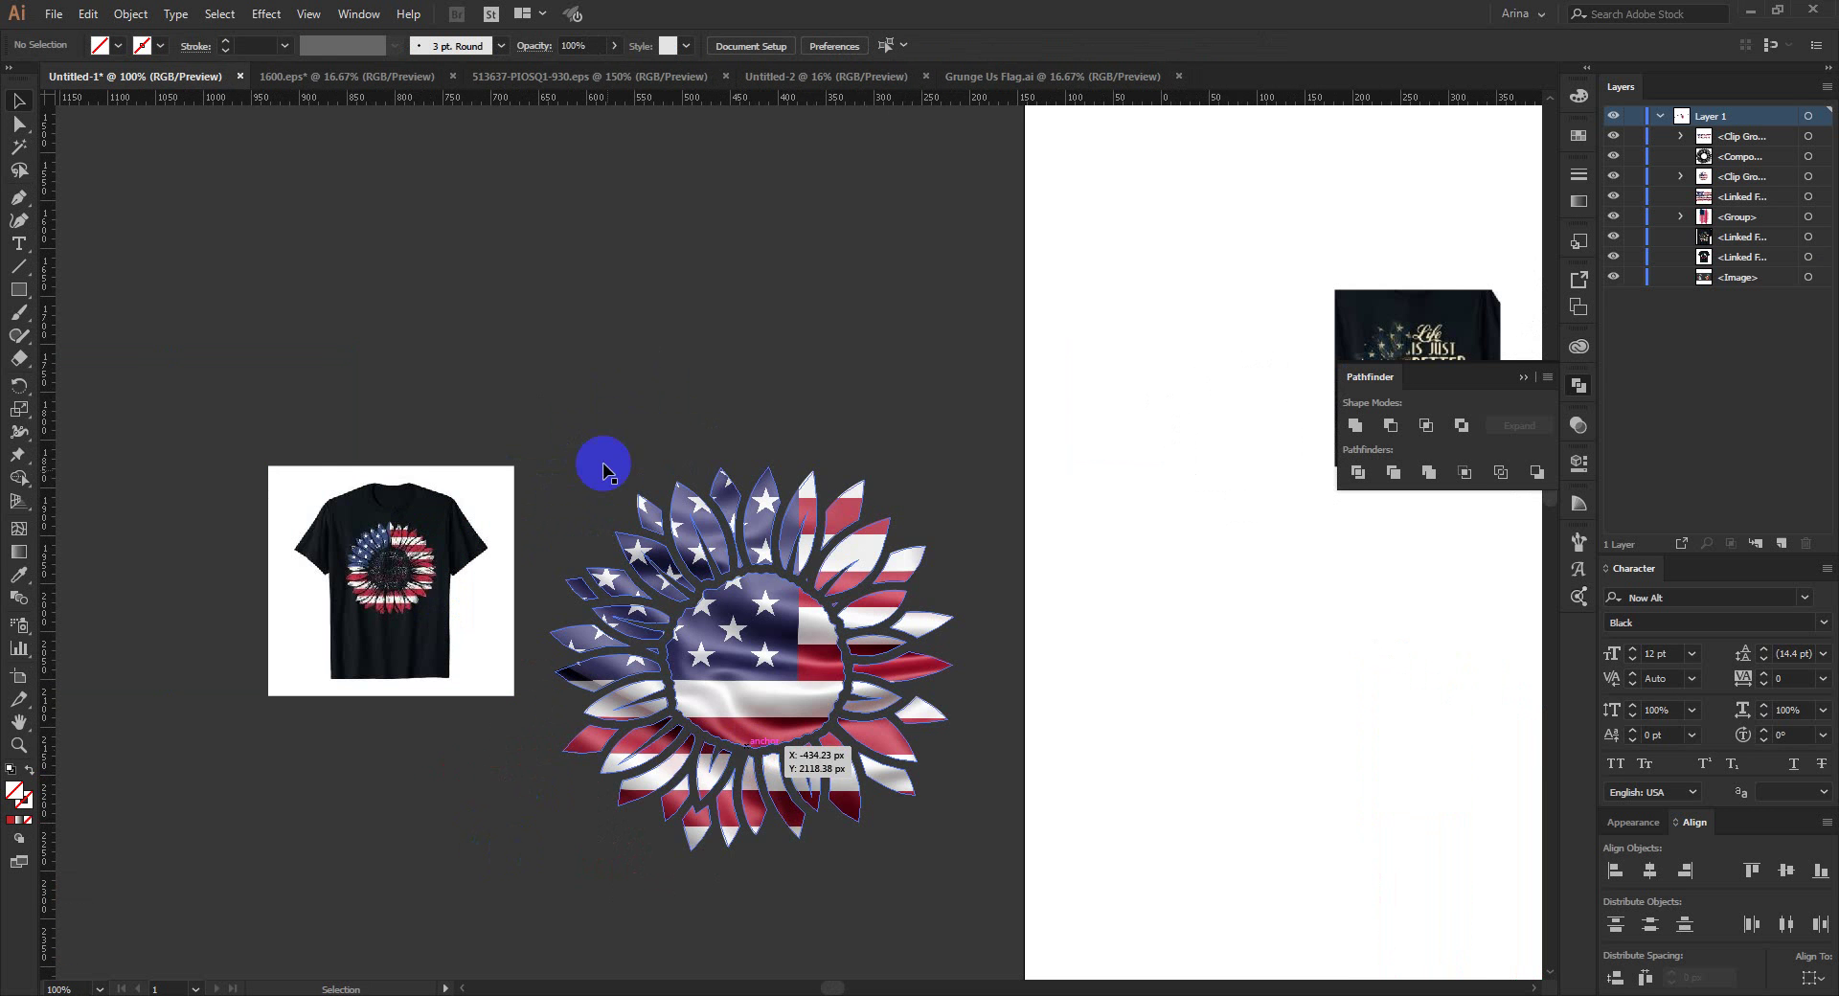
pyautogui.scroll(1, 706, 383)
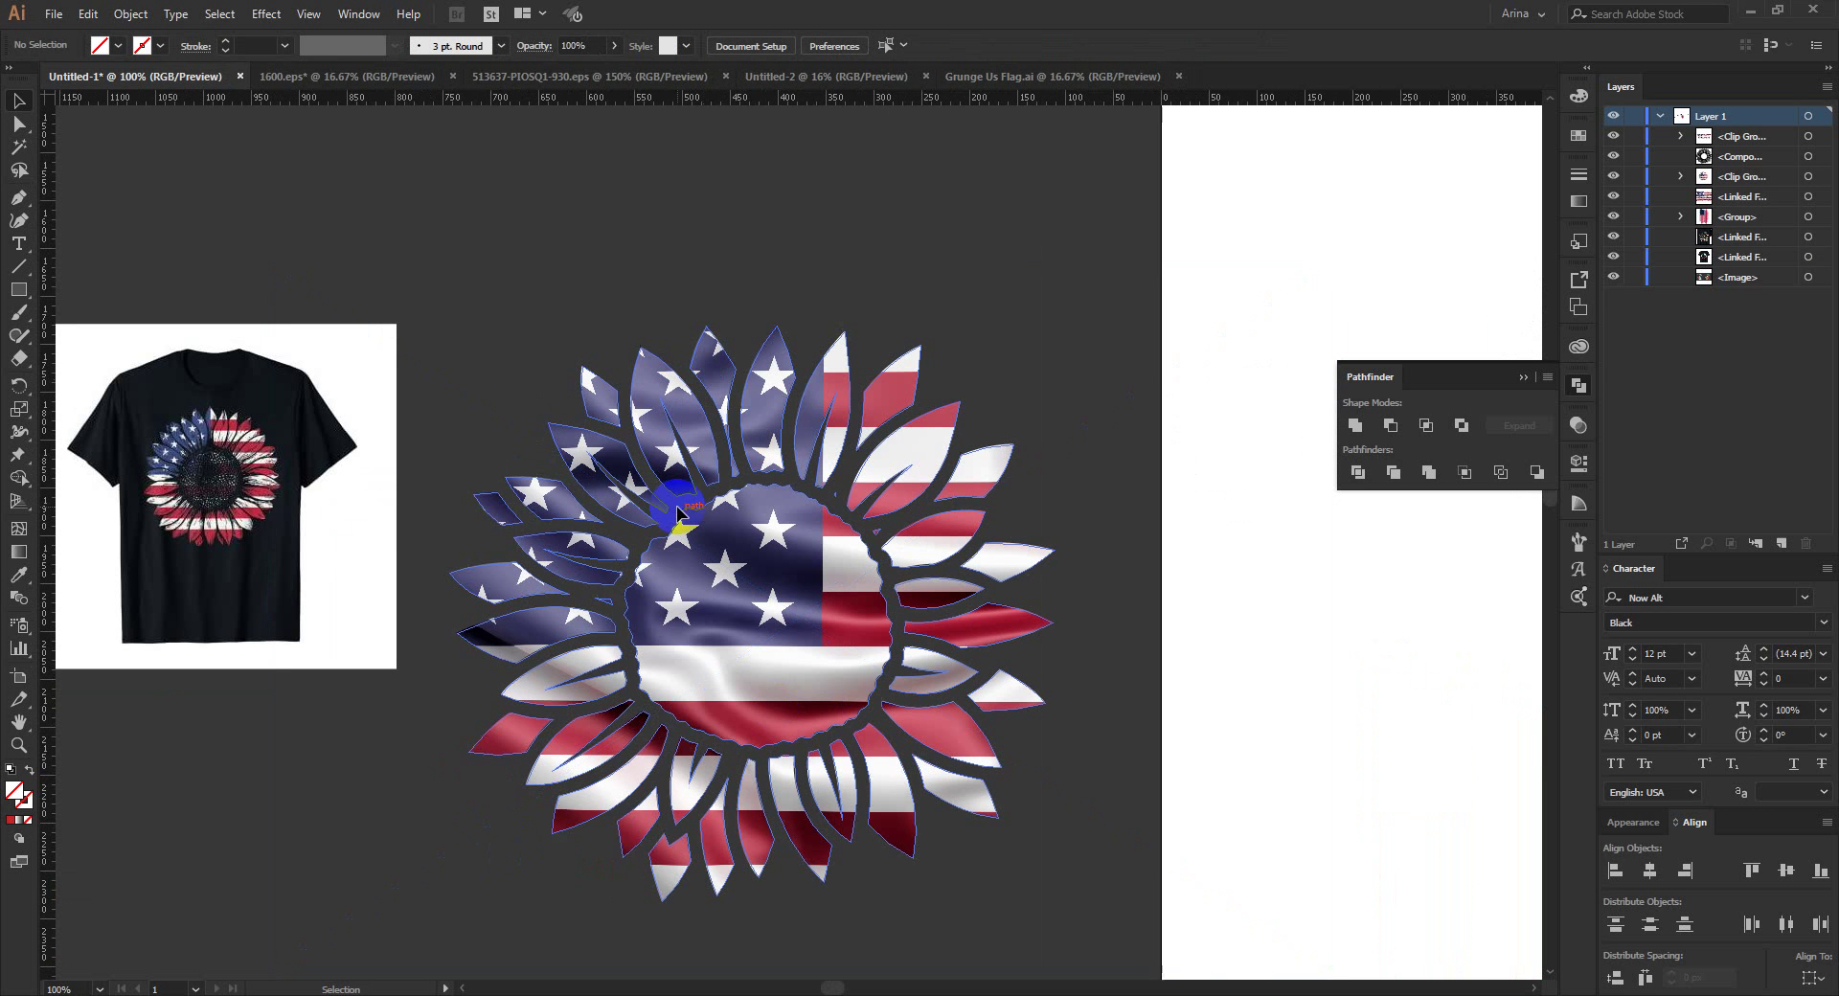
pyautogui.scroll(-1, 505, 424)
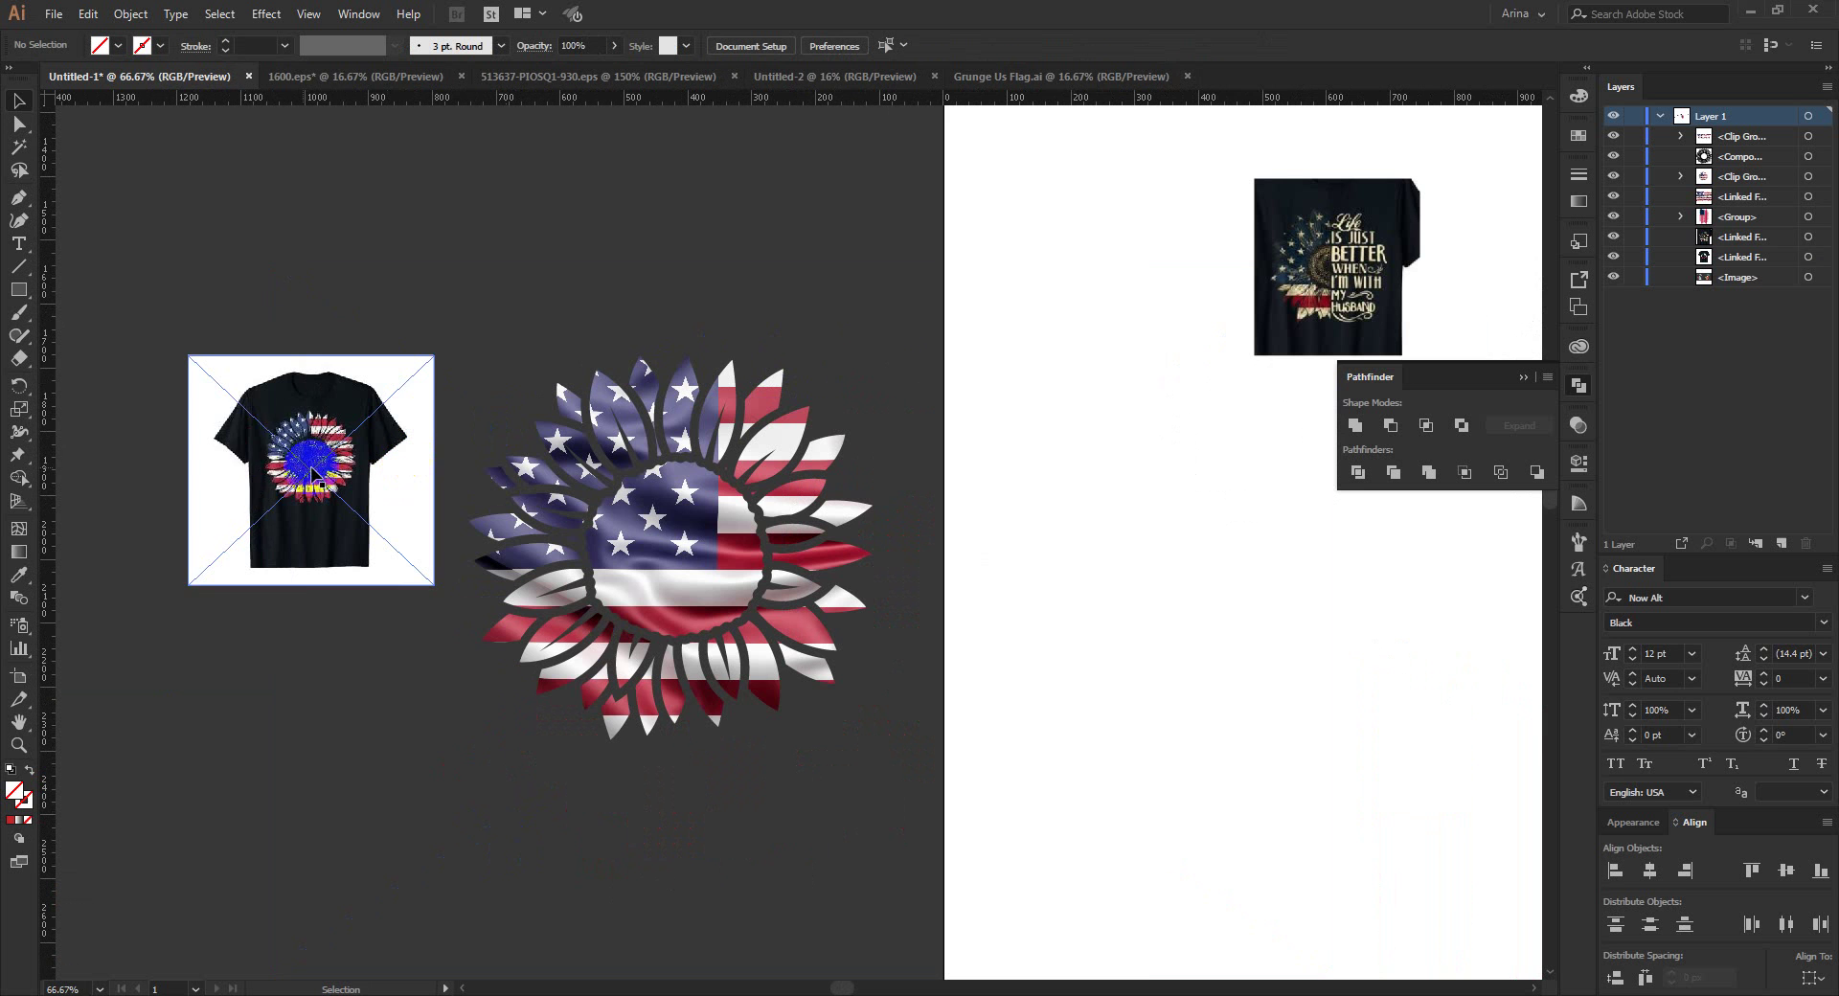
pyautogui.scroll(1, 278, 456)
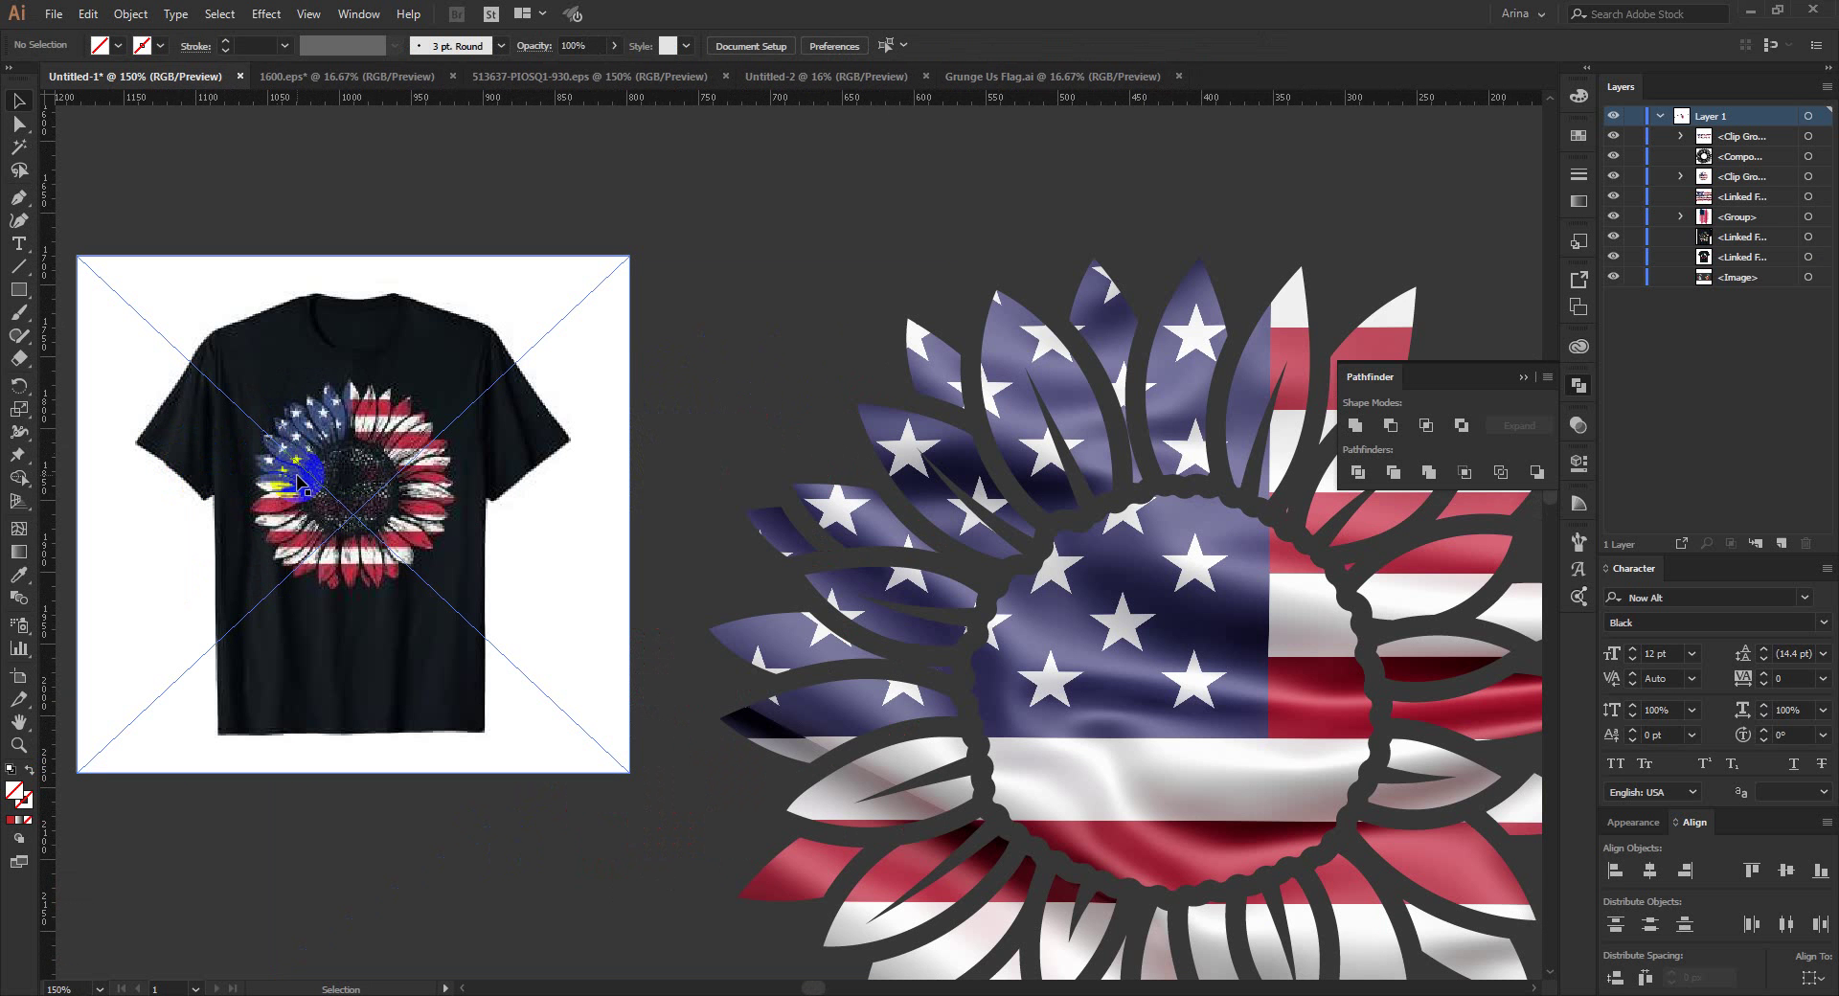
pyautogui.scroll(-1, 260, 486)
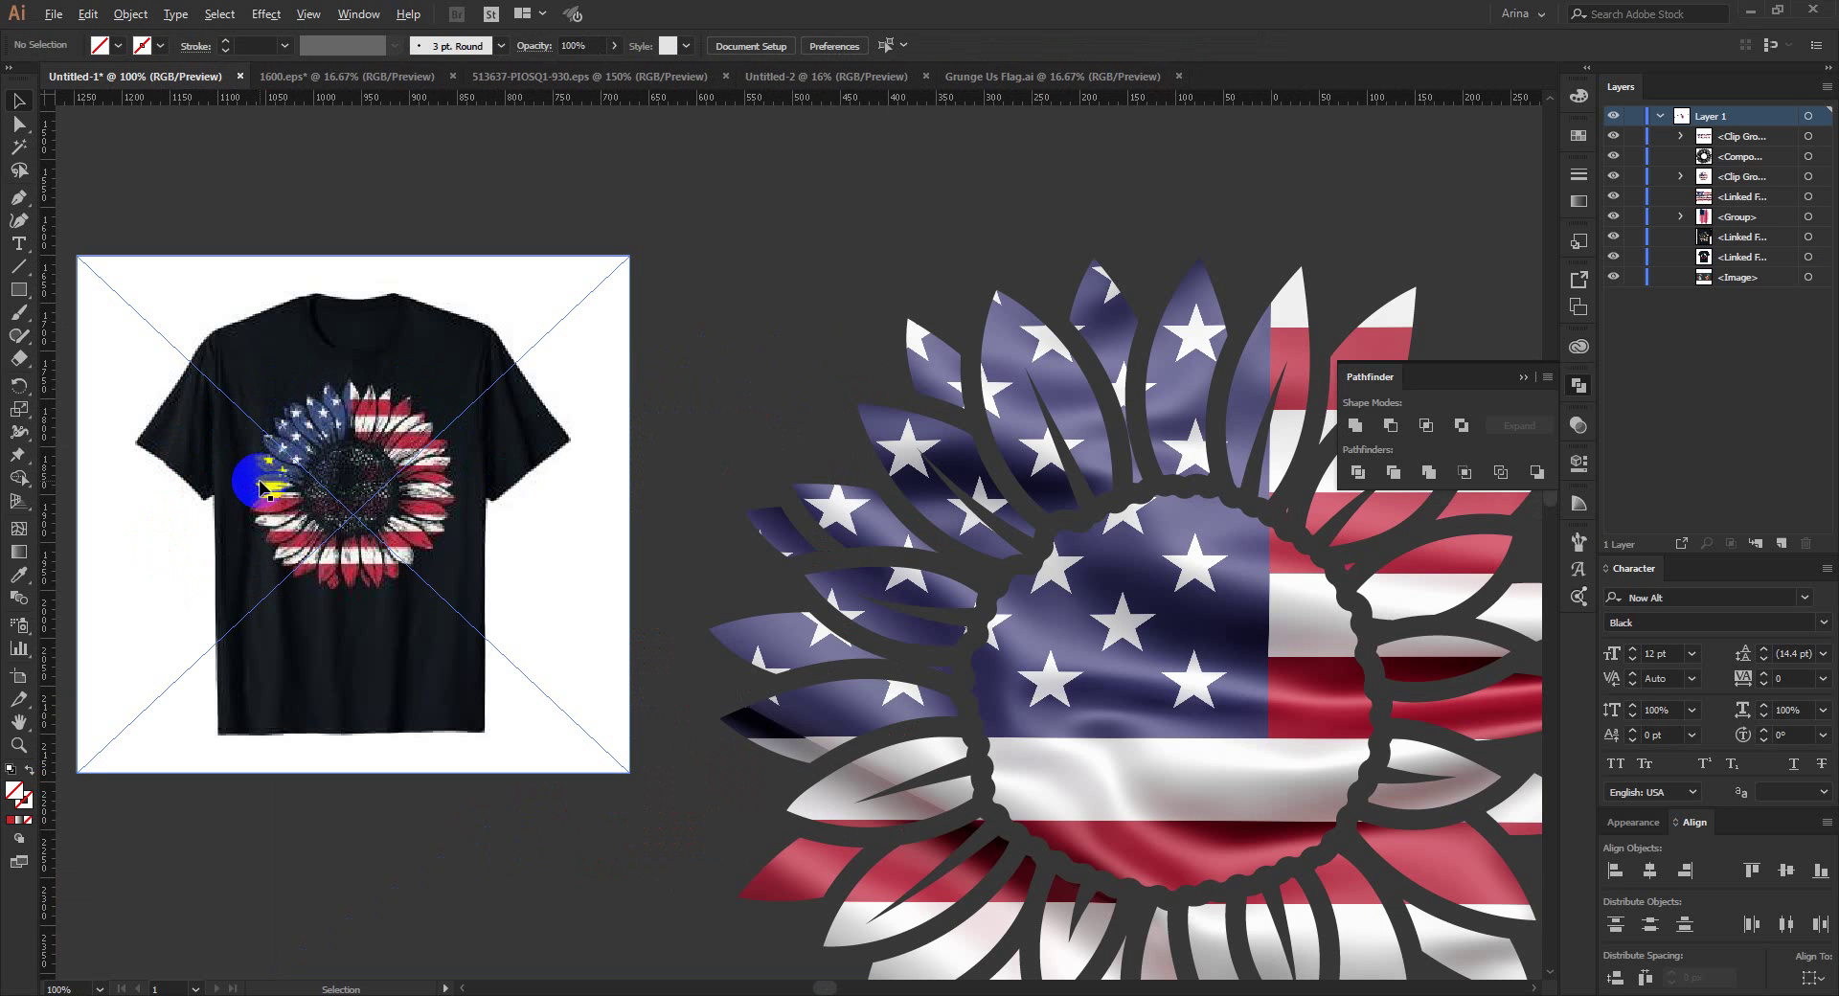
pyautogui.scroll(-2, 264, 486)
# Step: Enlarge the "Life is just better" T-shirt reference to about 852 by 911 px and place it on the artboard beside the flag-filled sunflower
pyautogui.moveTo(260, 487); pyautogui.dragTo(1170, 772)
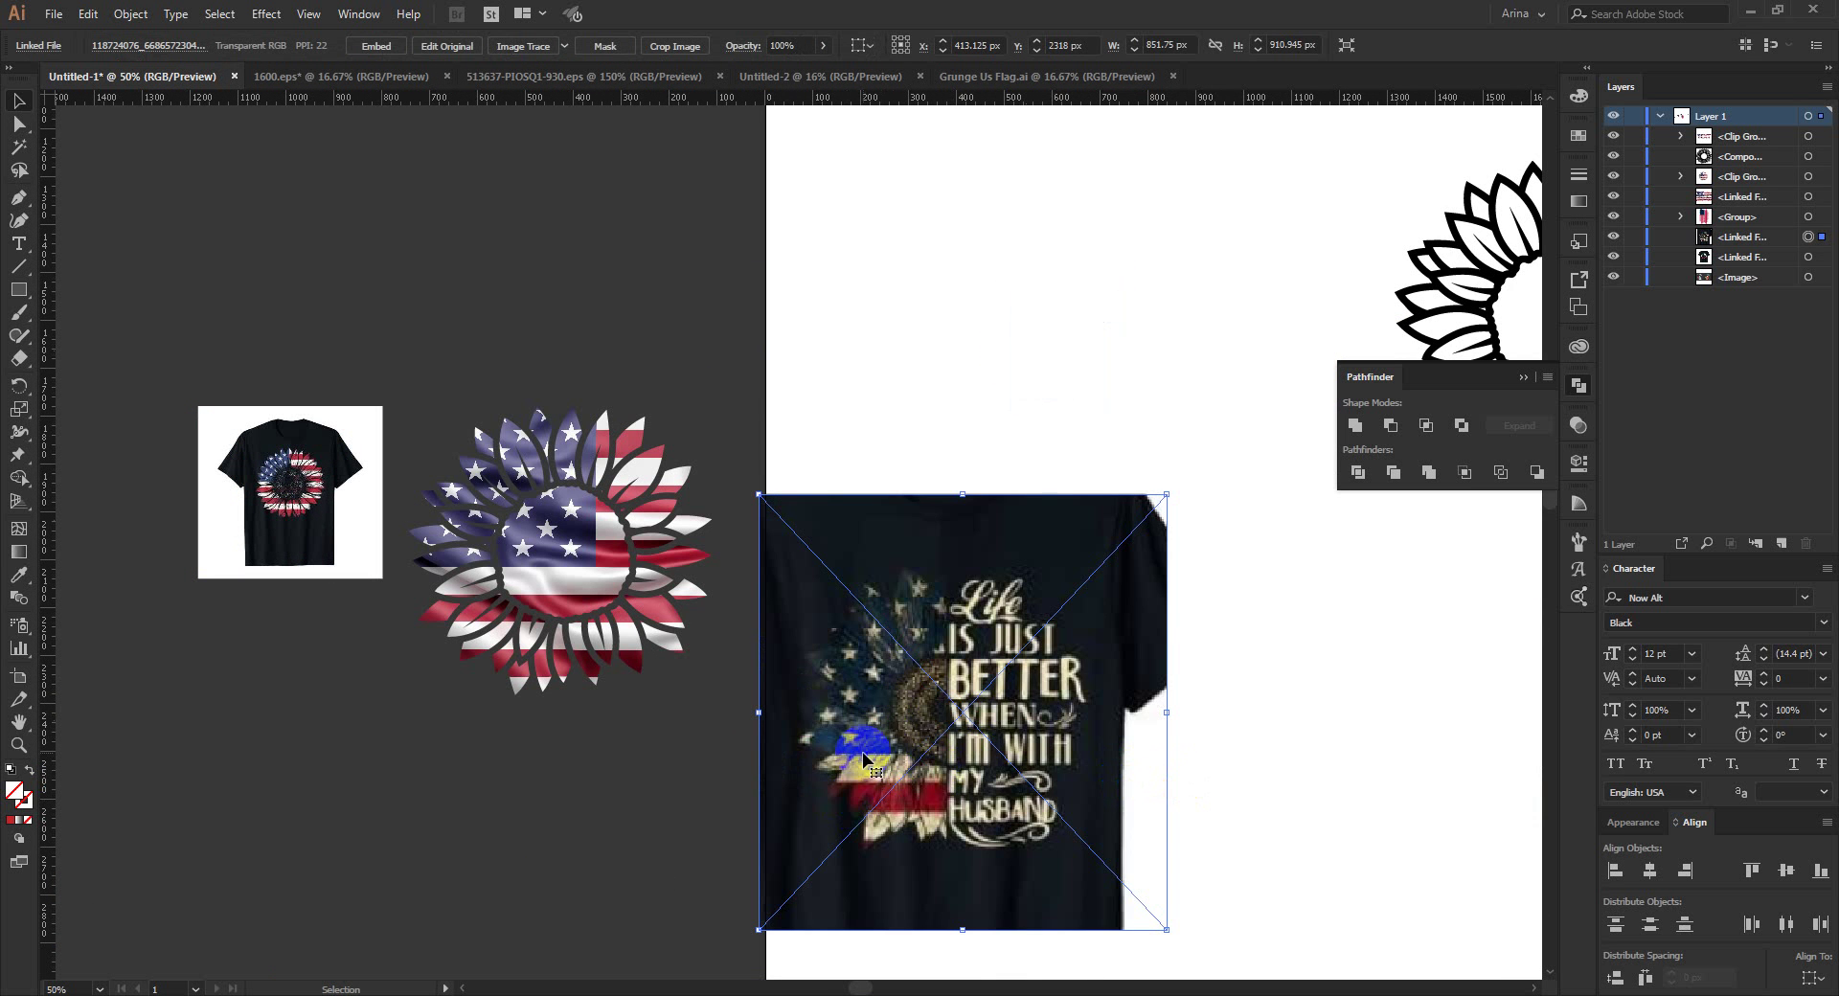
pyautogui.click(612, 772)
pyautogui.moveTo(870, 688); pyautogui.dragTo(591, 525)
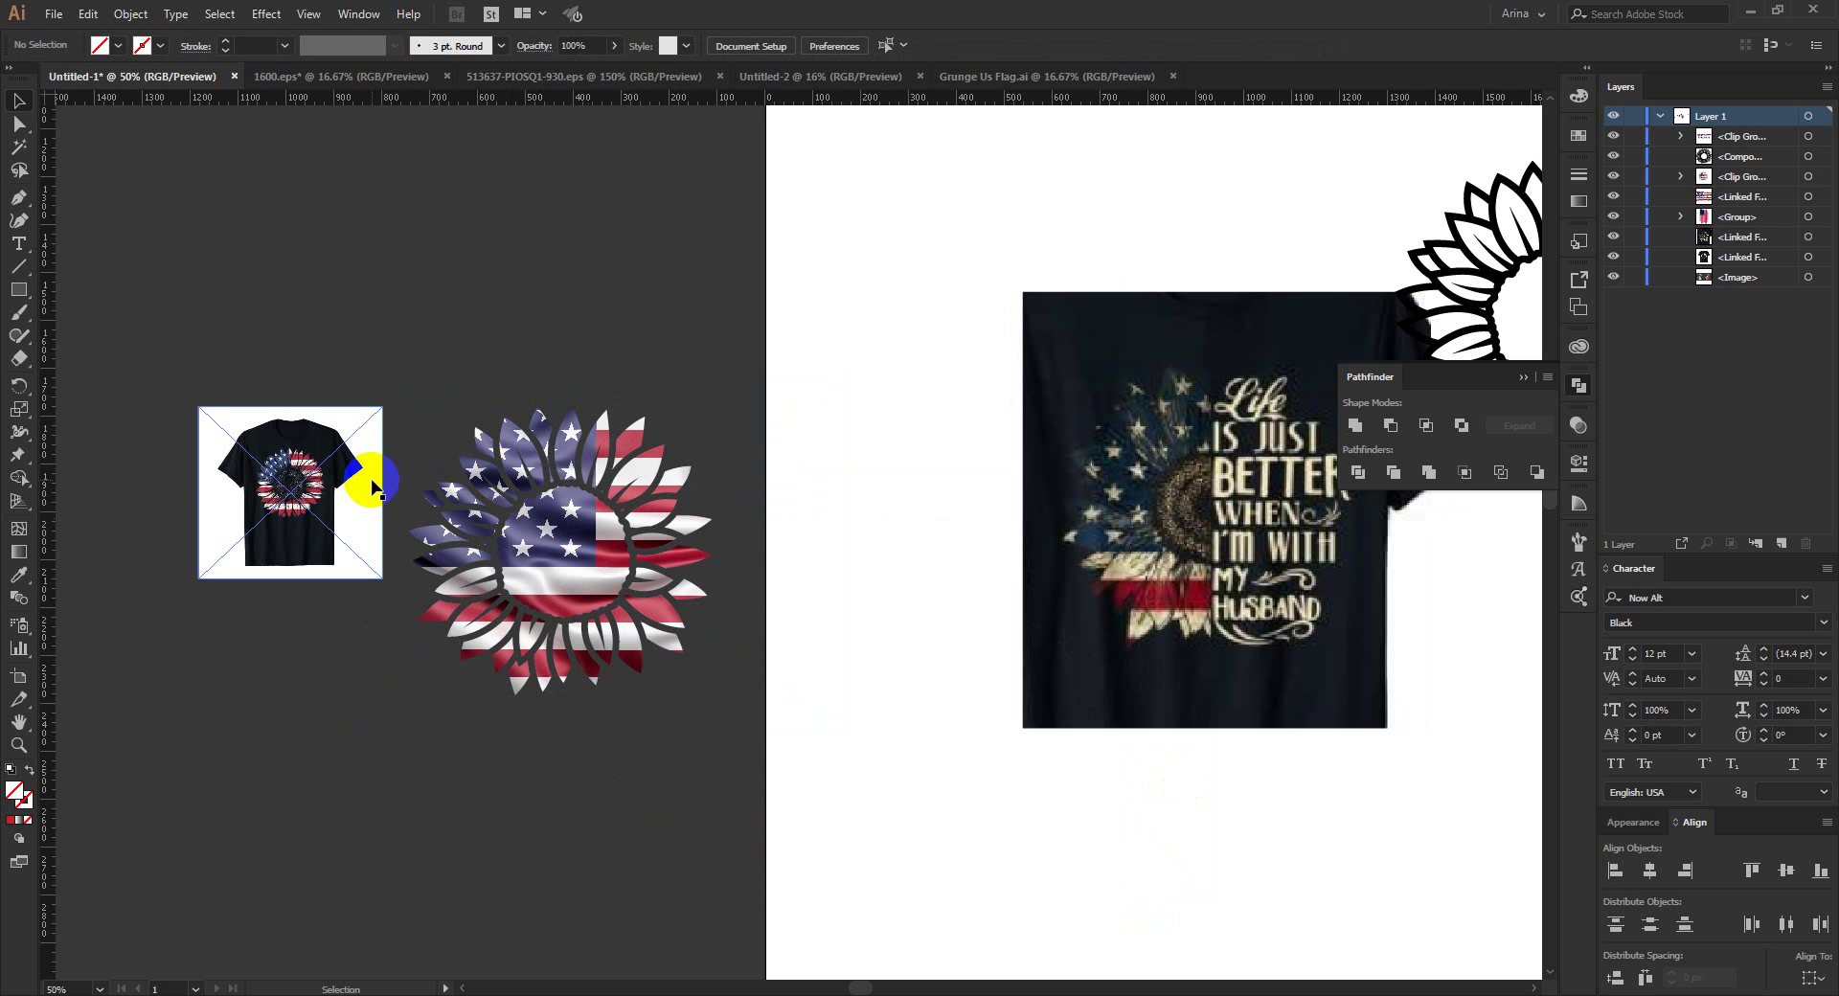
# Step: Release the clipping mask of the flag-filled sunflower, separating the flag image from the sunflower path
pyautogui.rightClick(616, 549)
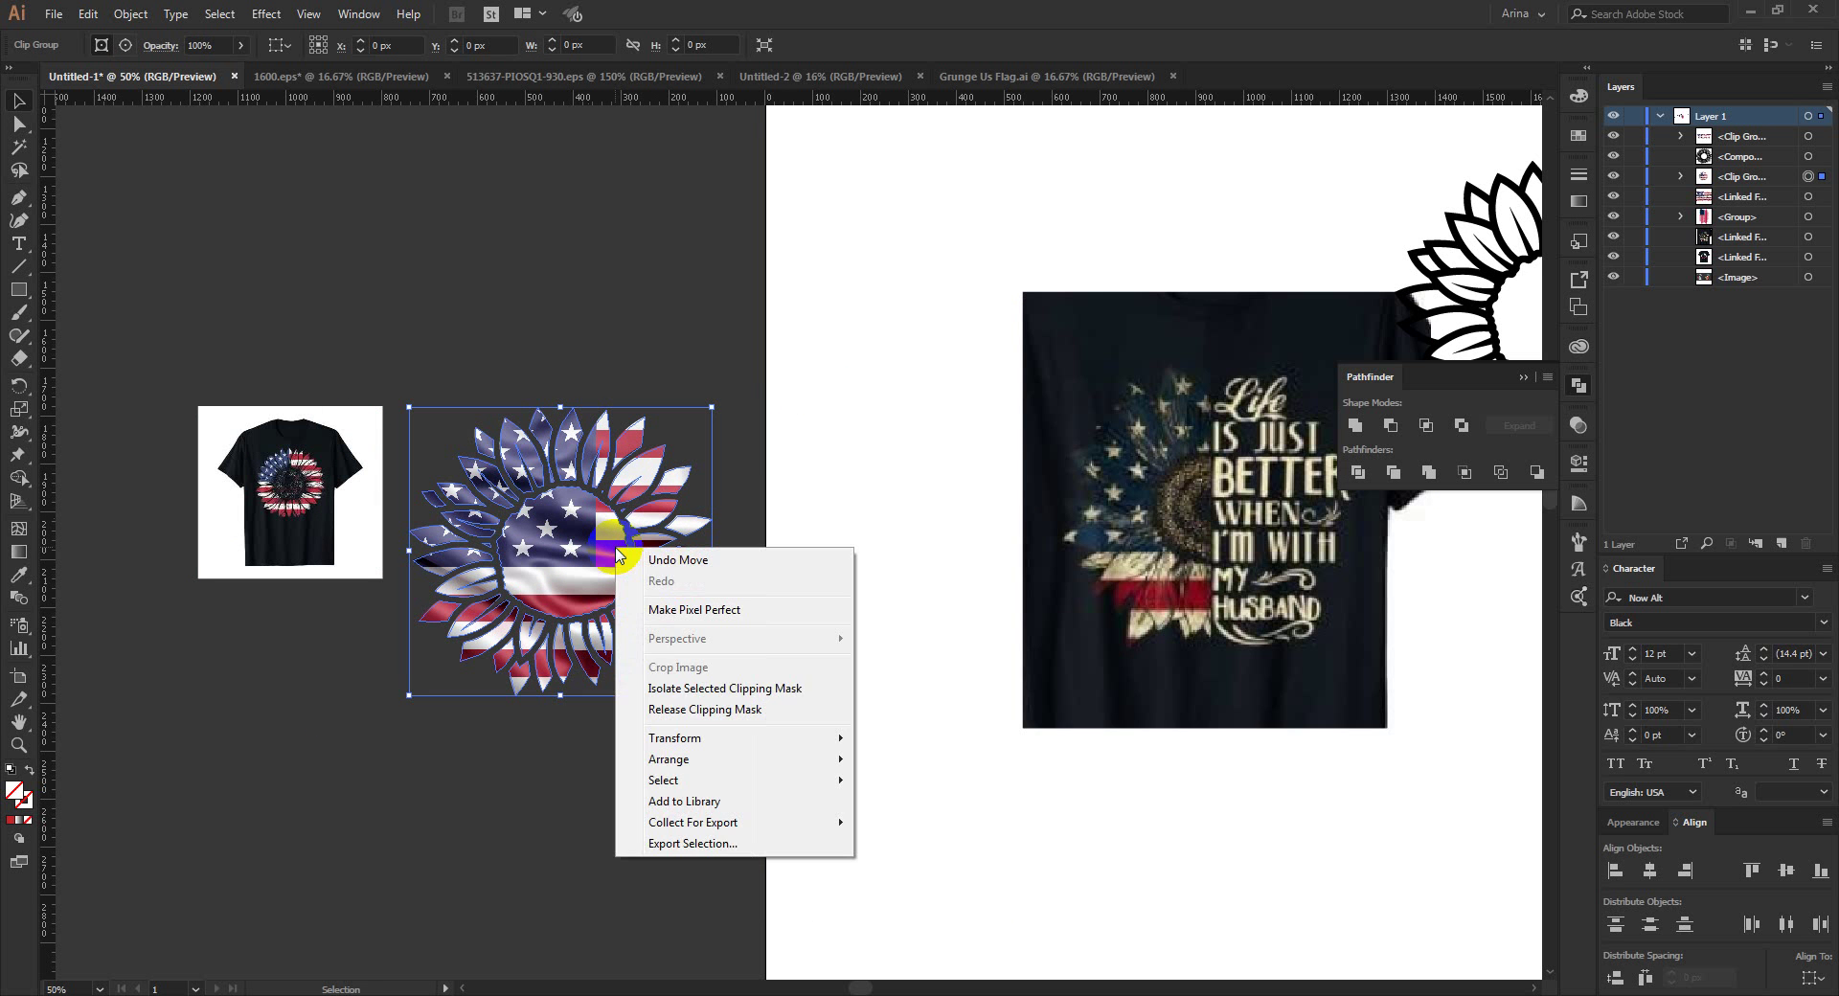
pyautogui.click(672, 710)
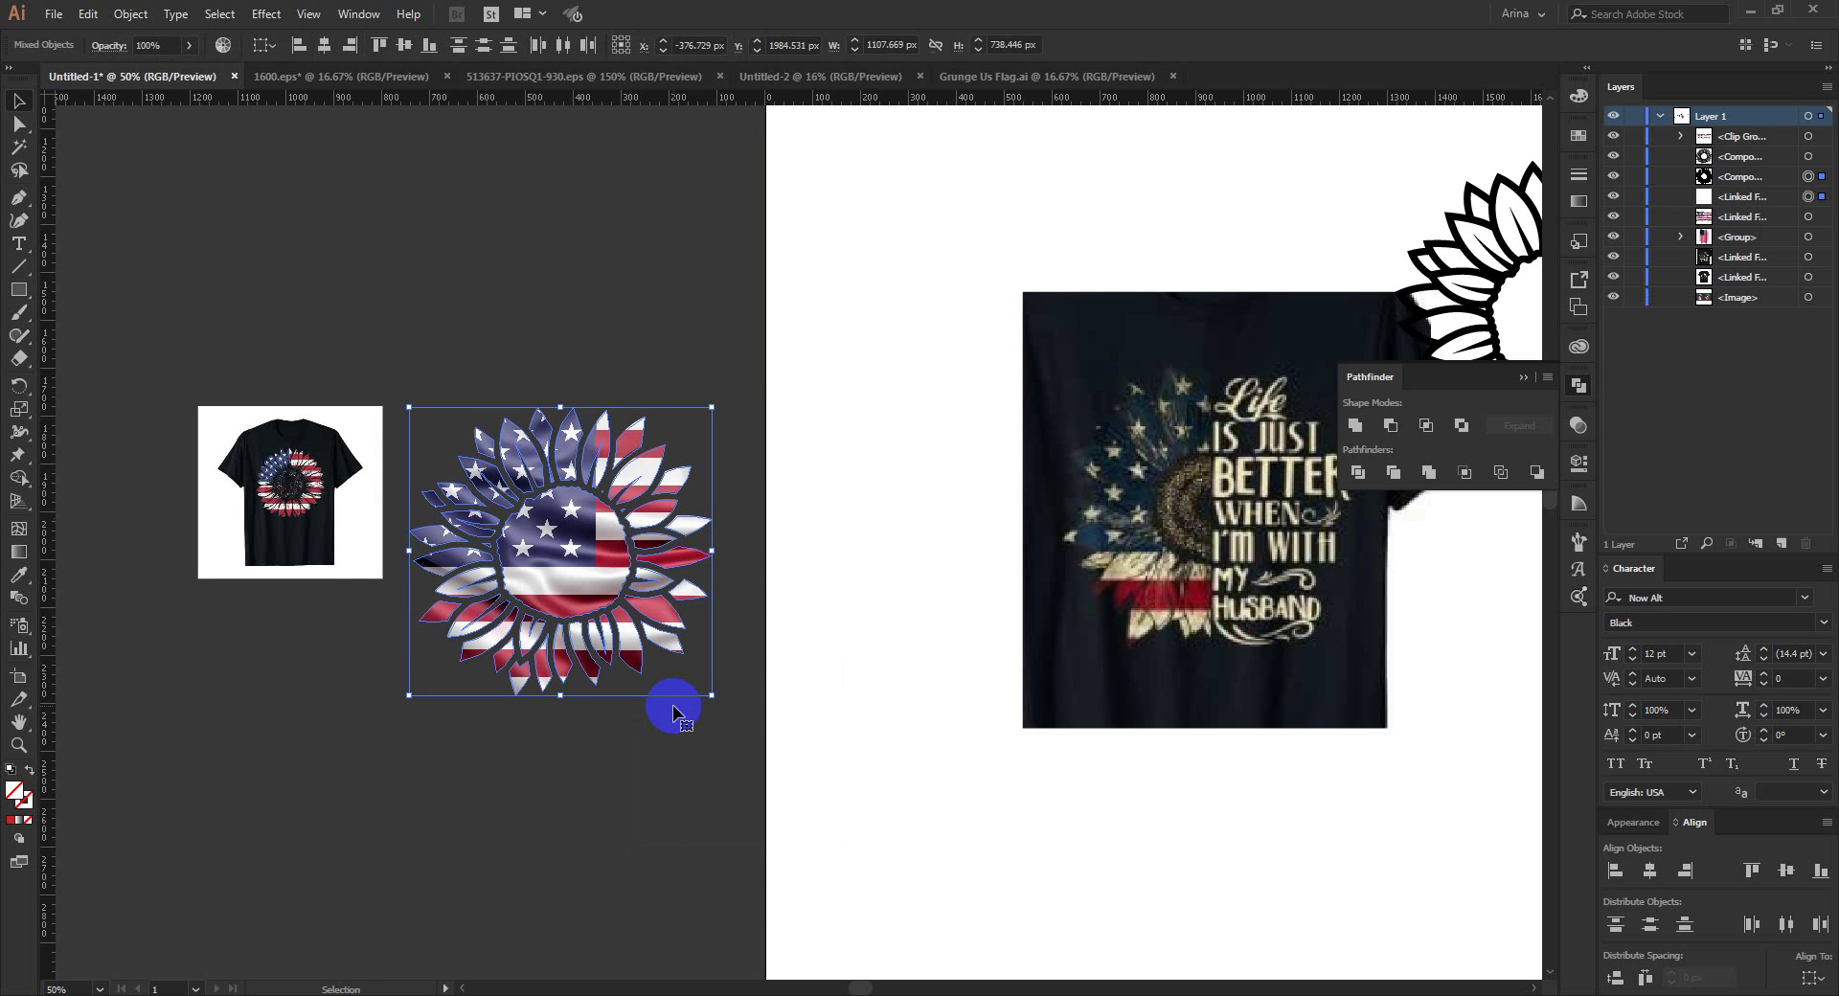
pyautogui.click(586, 817)
# Step: Fill the released sunflower compound path over the flag with red and deselect it
pyautogui.moveTo(778, 687); pyautogui.dragTo(655, 646)
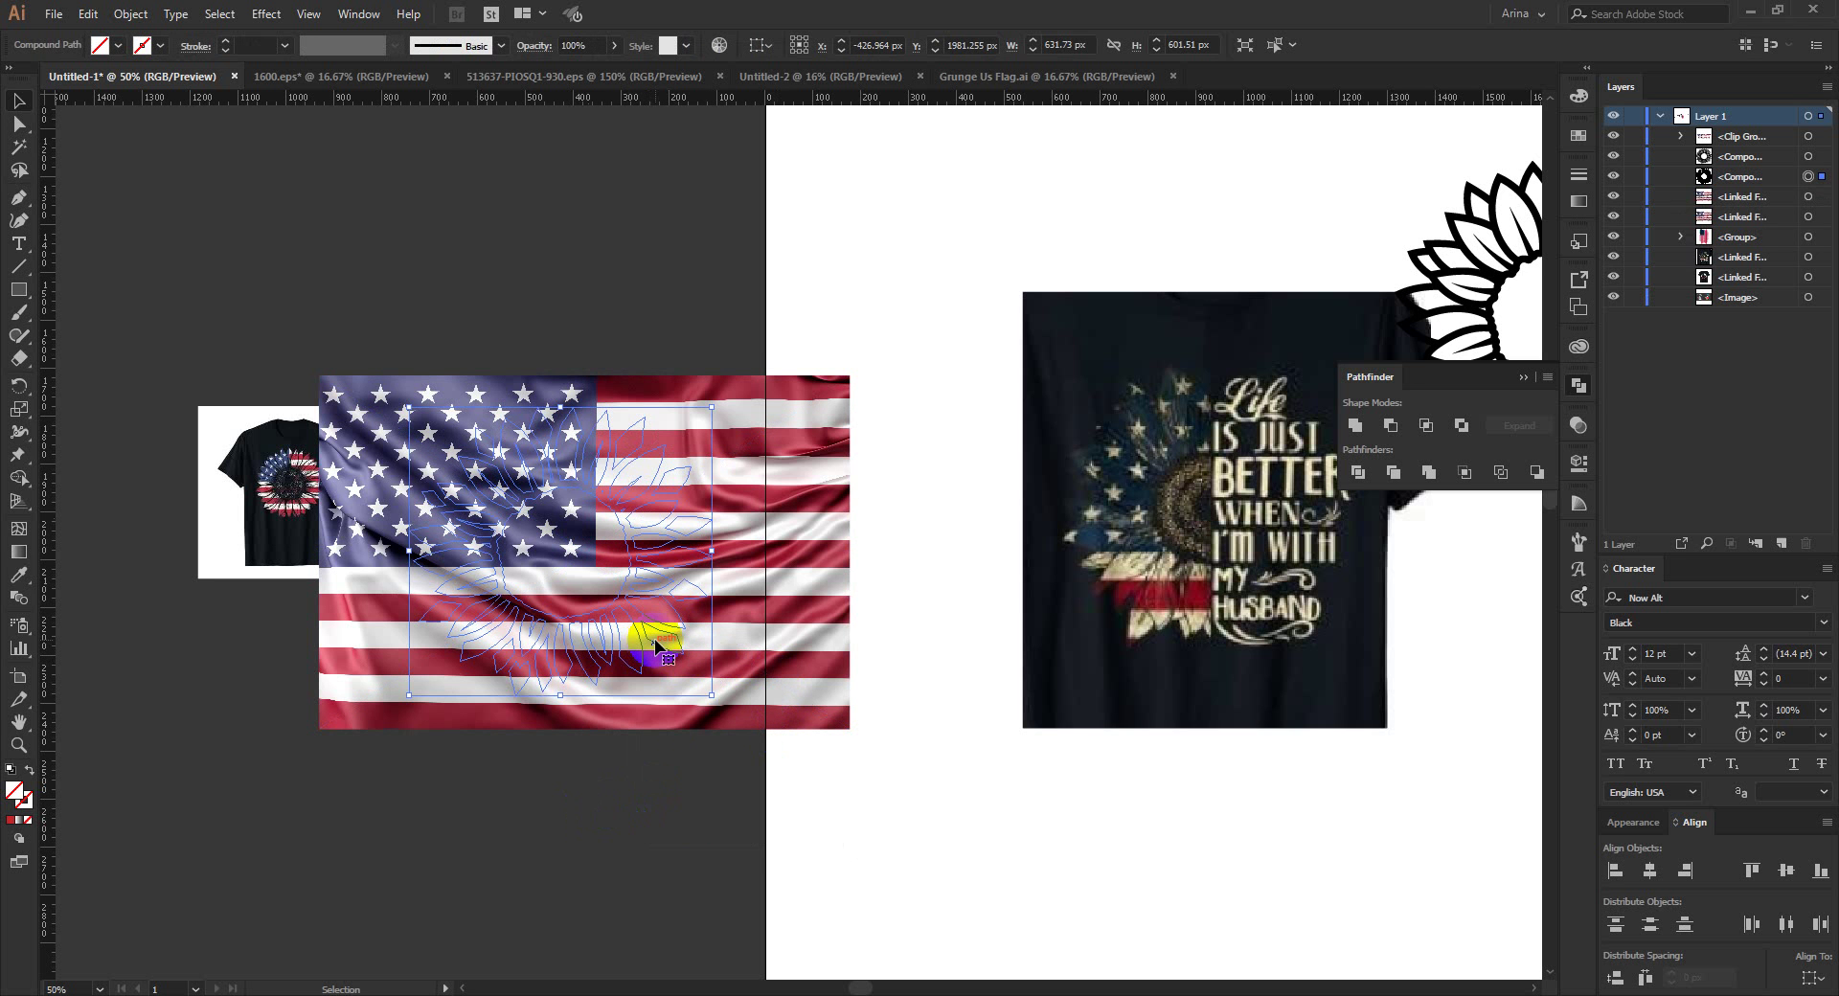
pyautogui.click(143, 48)
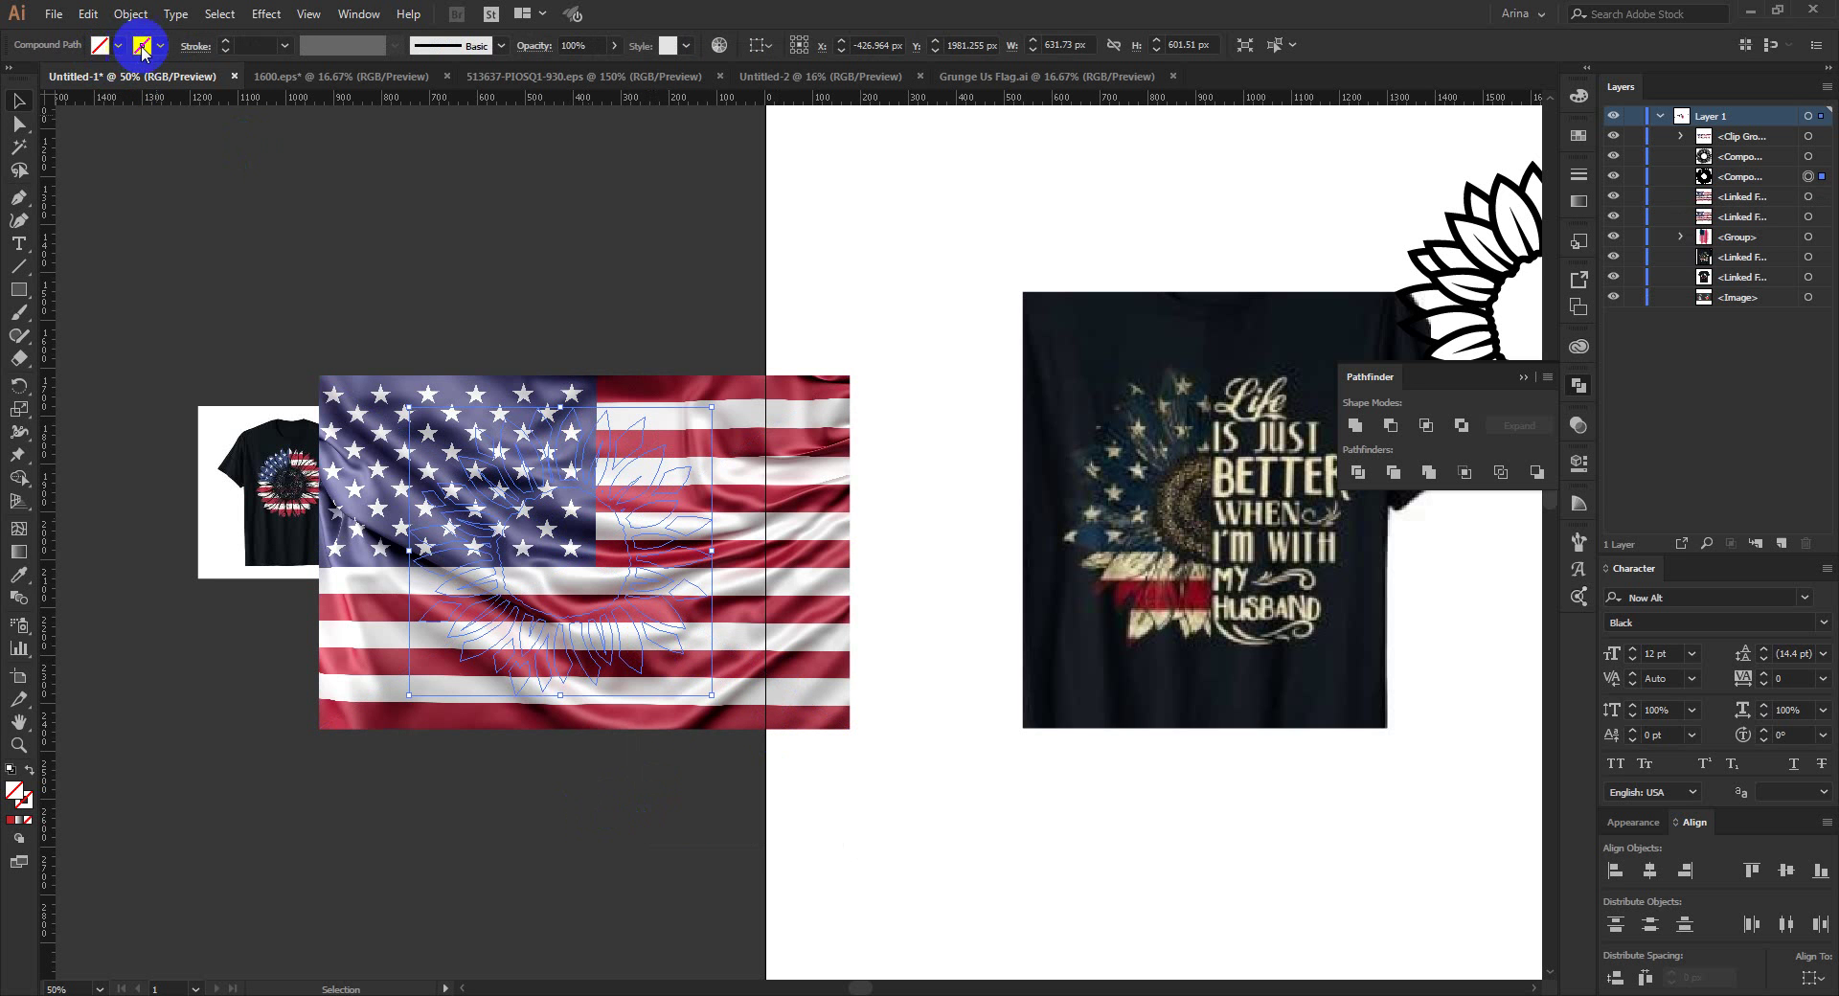
pyautogui.click(111, 45)
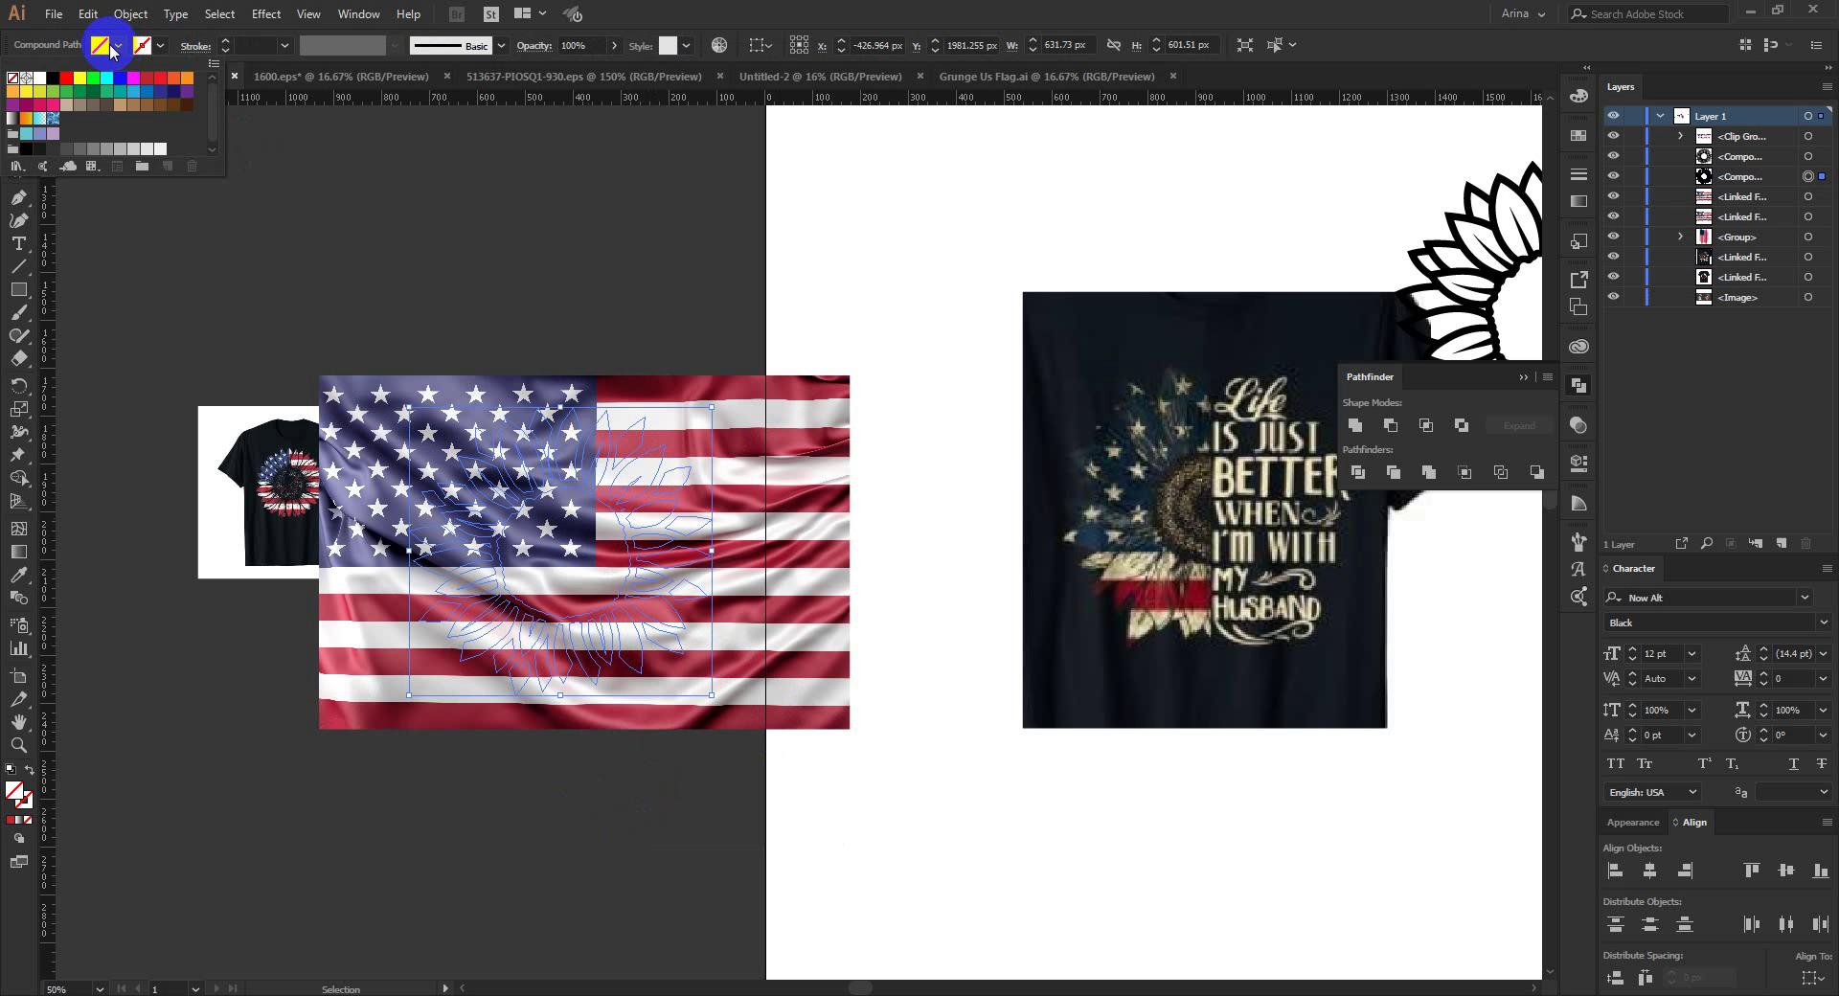
pyautogui.click(147, 84)
pyautogui.click(382, 220)
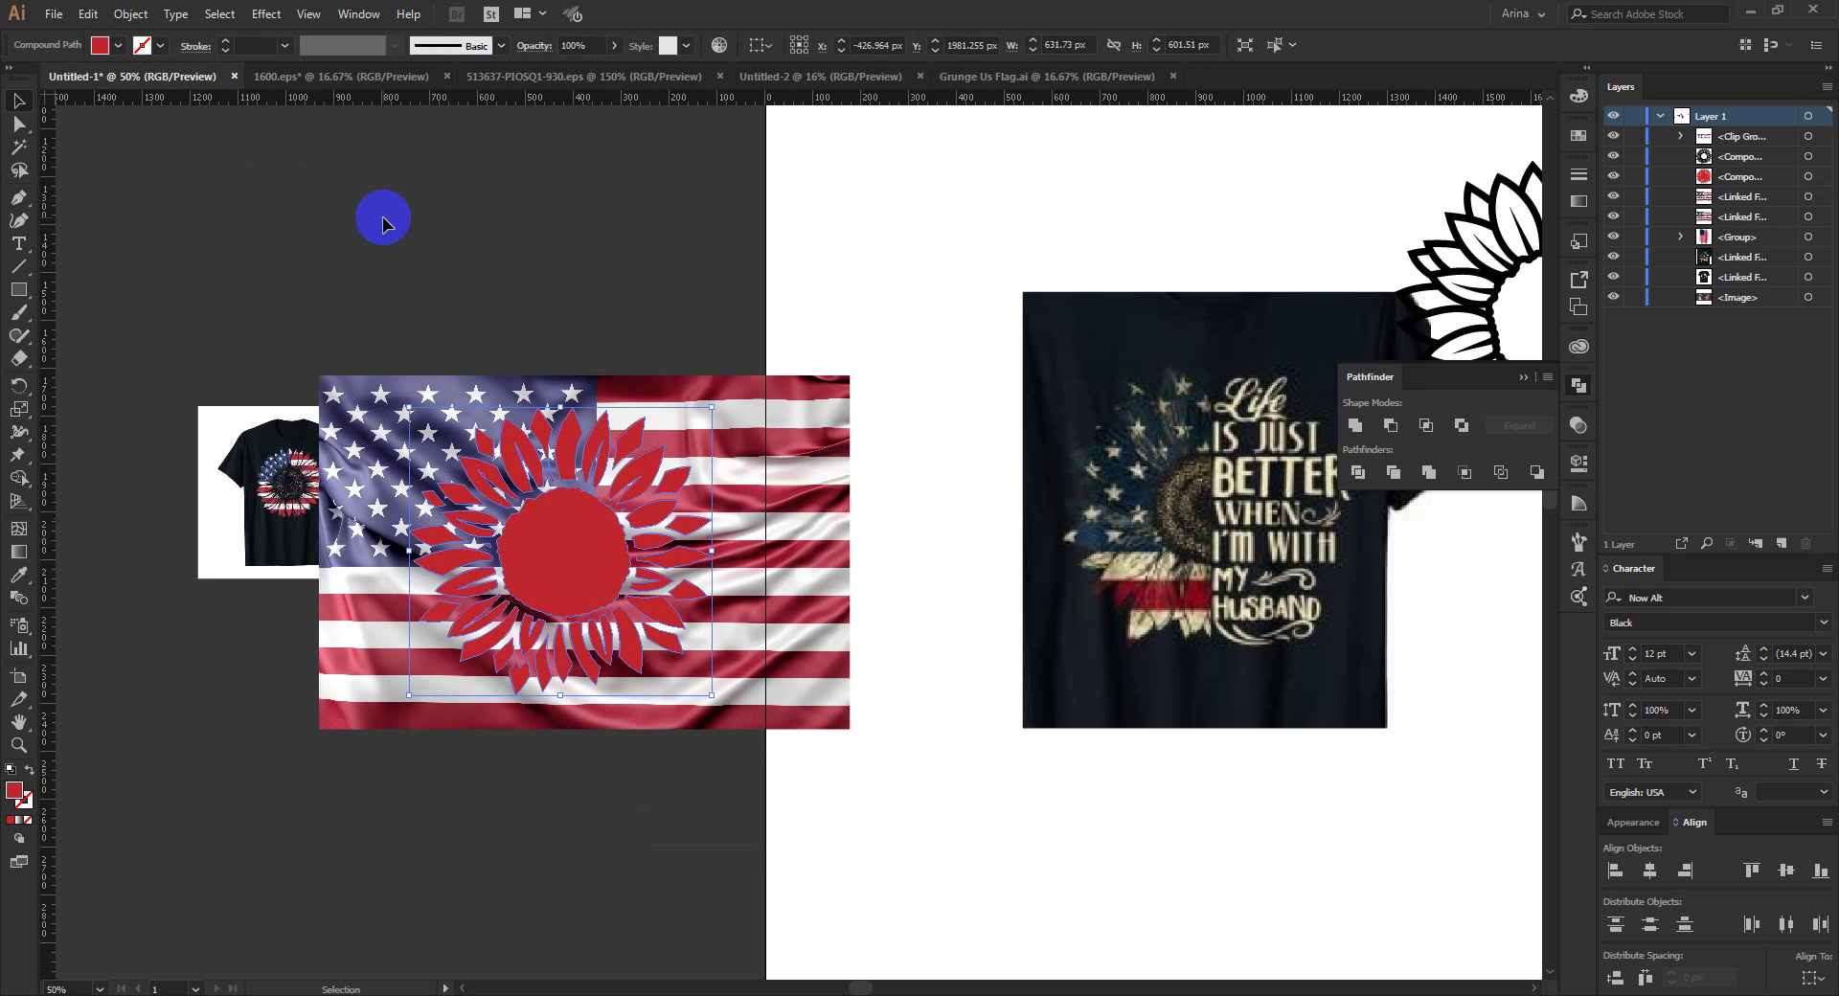
pyautogui.click(382, 220)
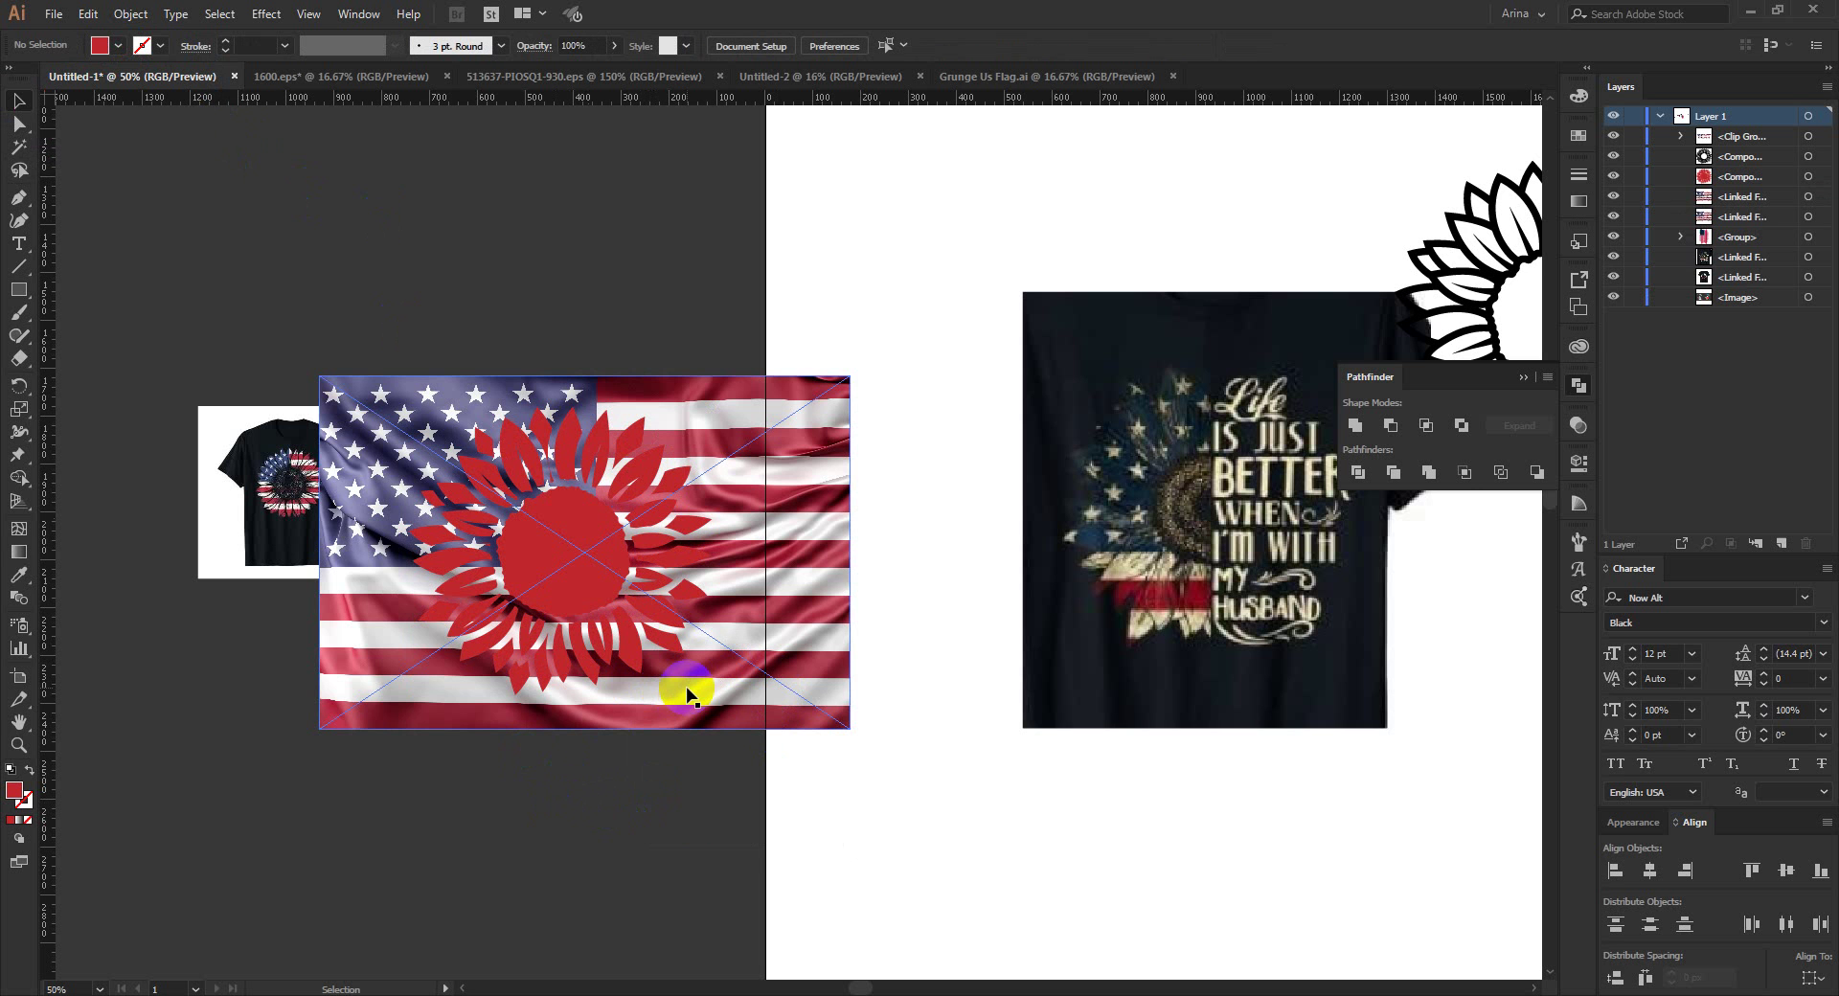
# Step: Scale the red sunflower down to about 389 by 370 px and move it onto the dark canvas above the flag image
pyautogui.click(581, 585)
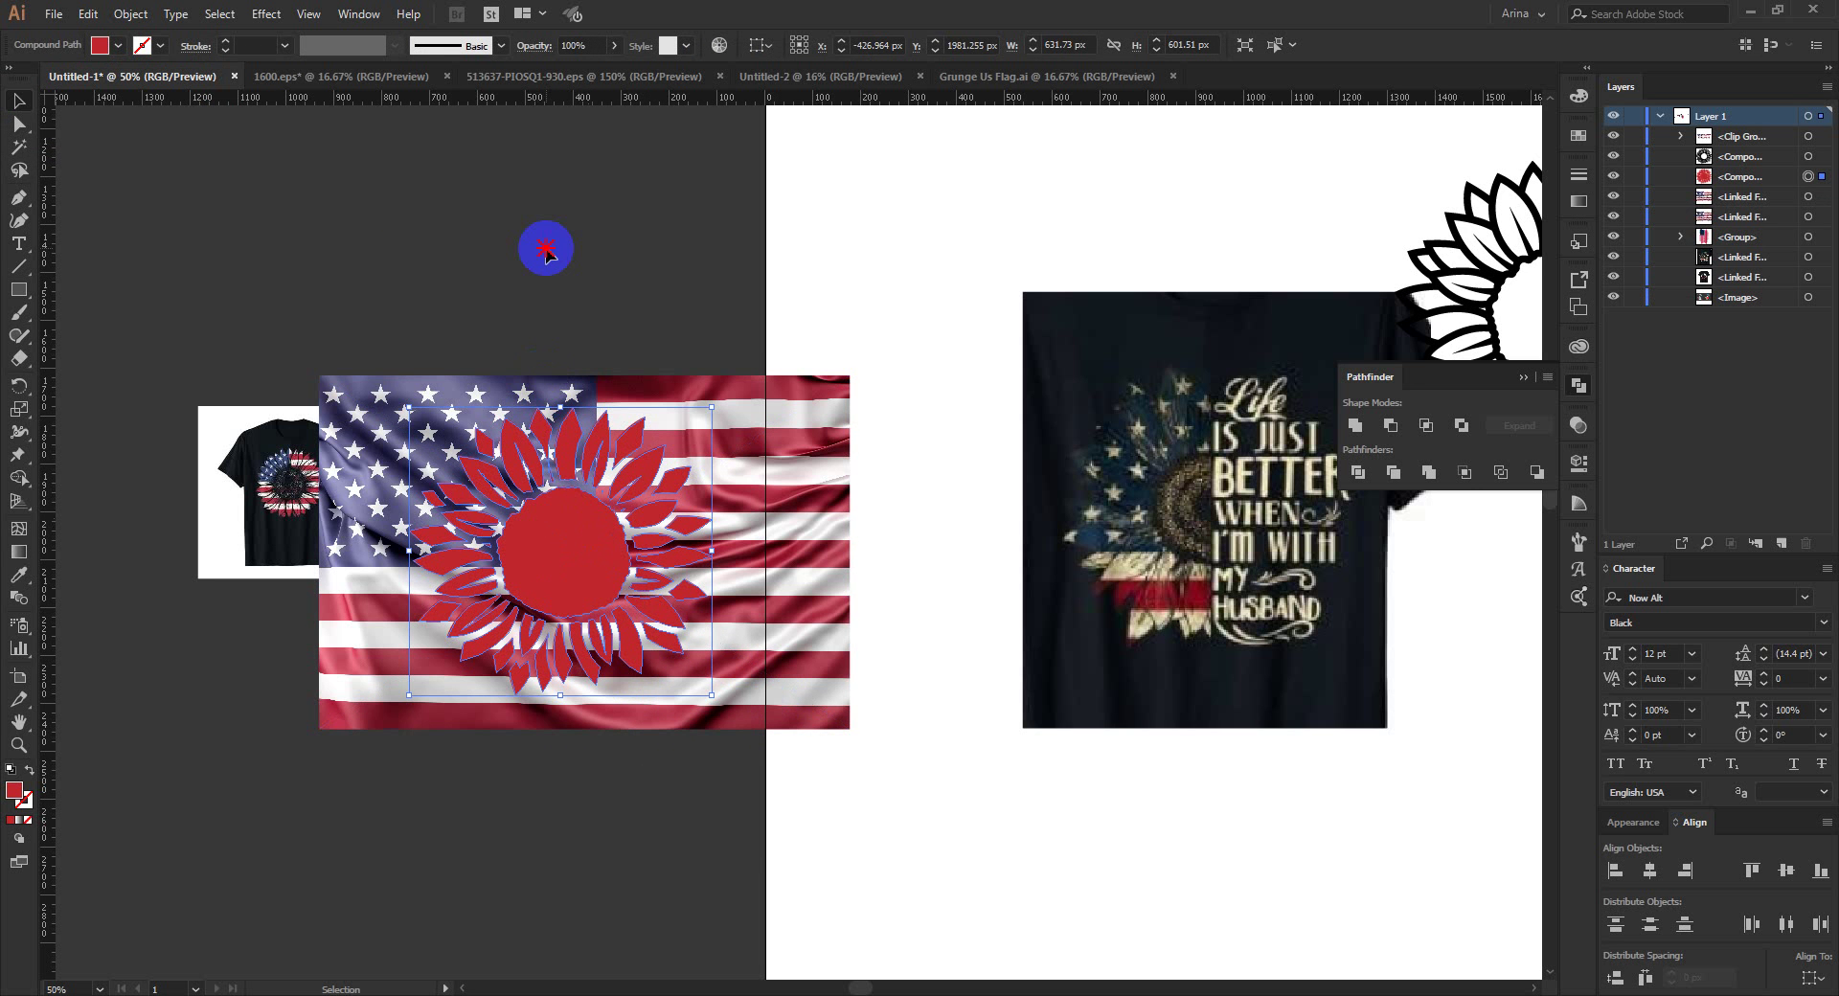
pyautogui.click(546, 251)
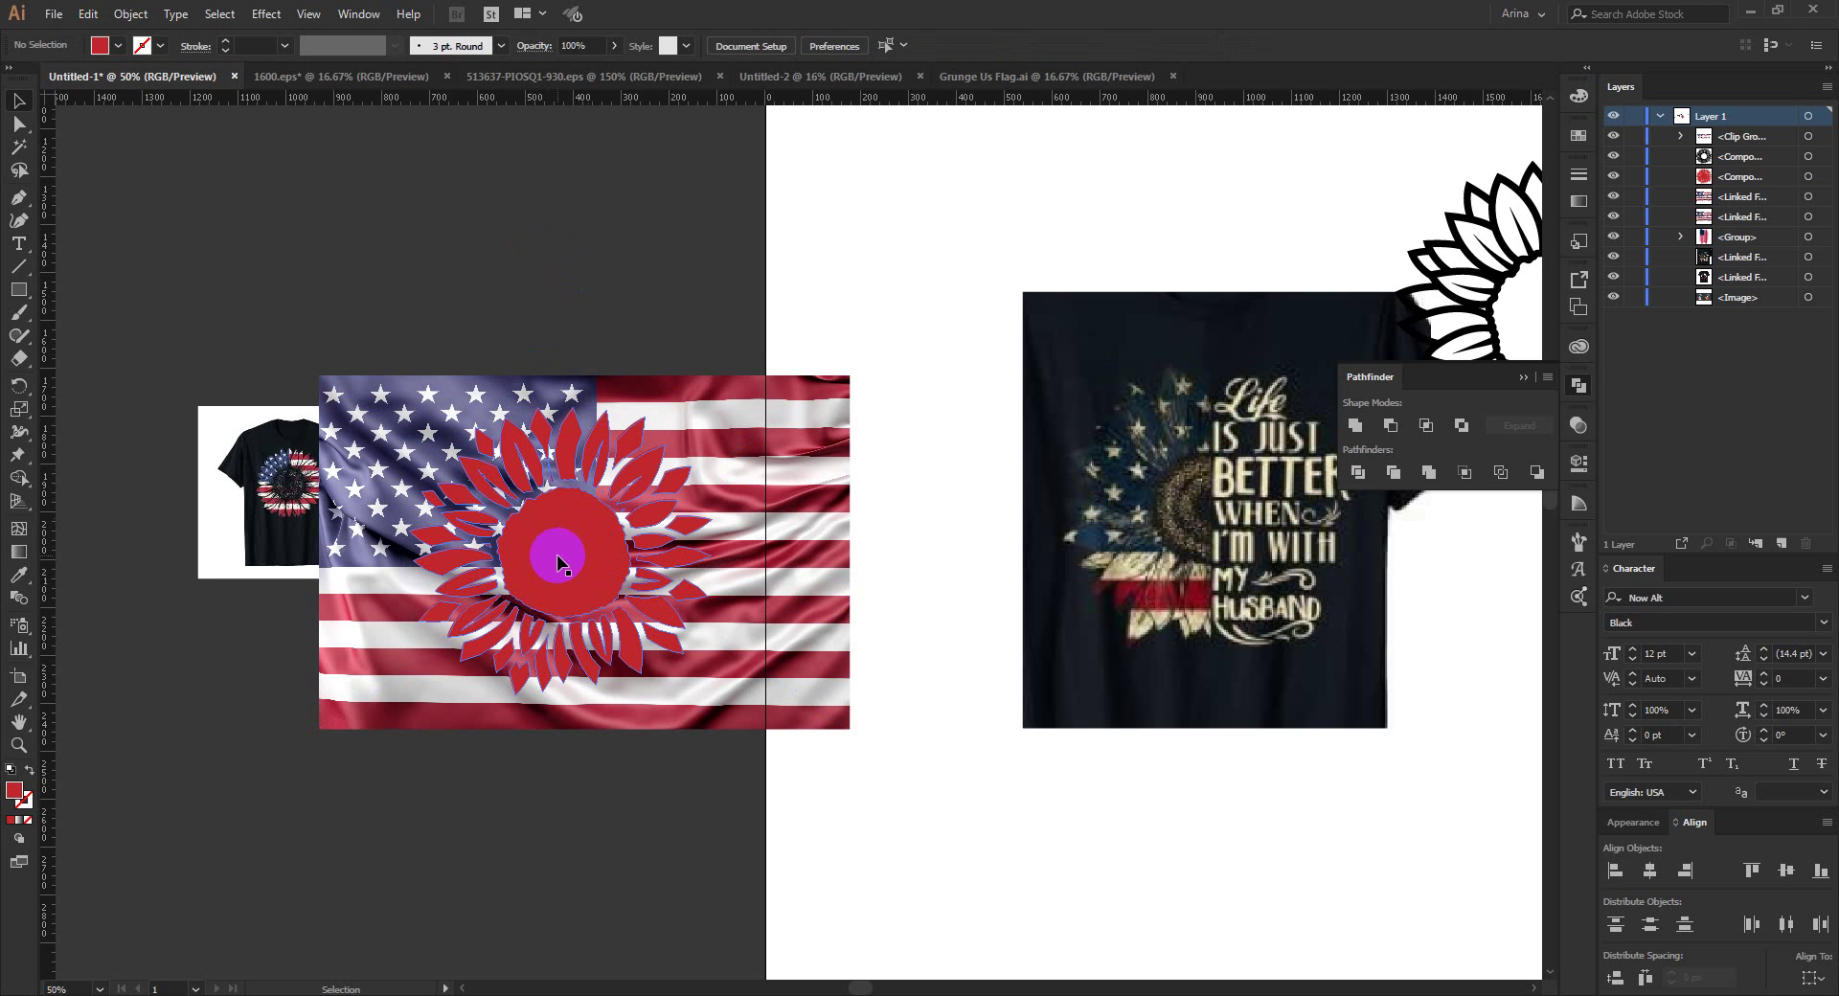
pyautogui.click(704, 567)
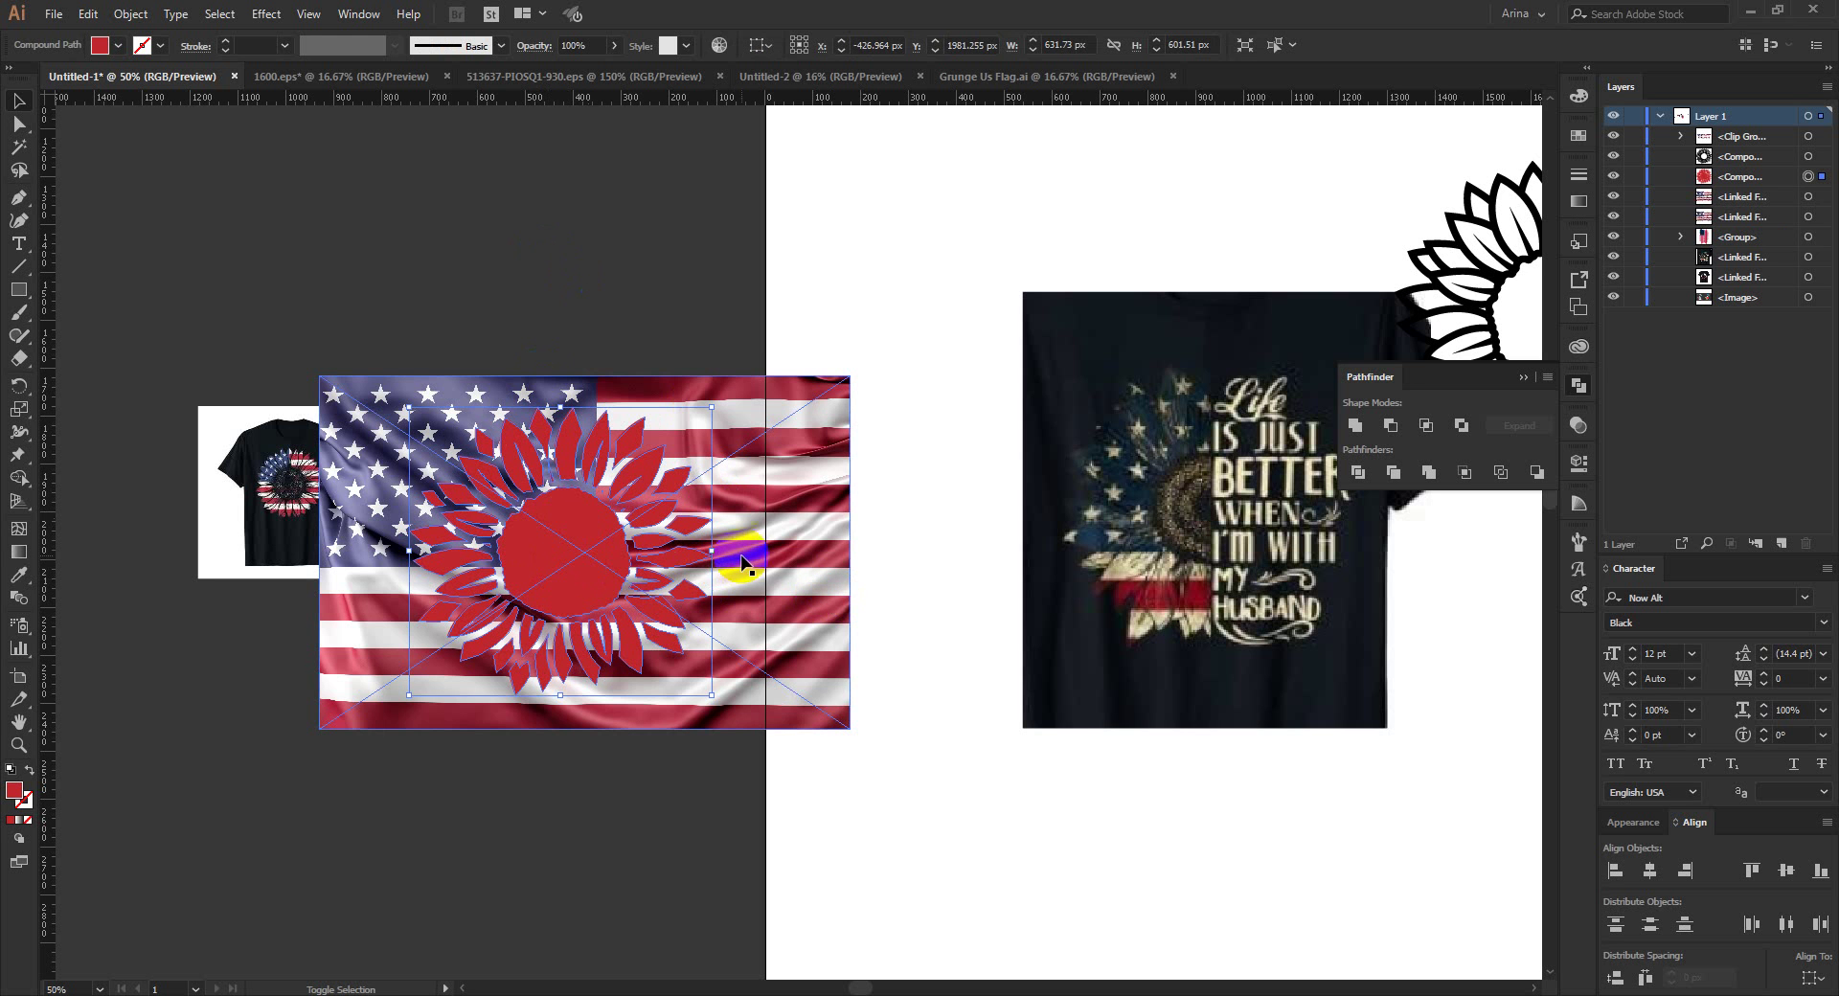
pyautogui.moveTo(713, 553); pyautogui.dragTo(598, 552)
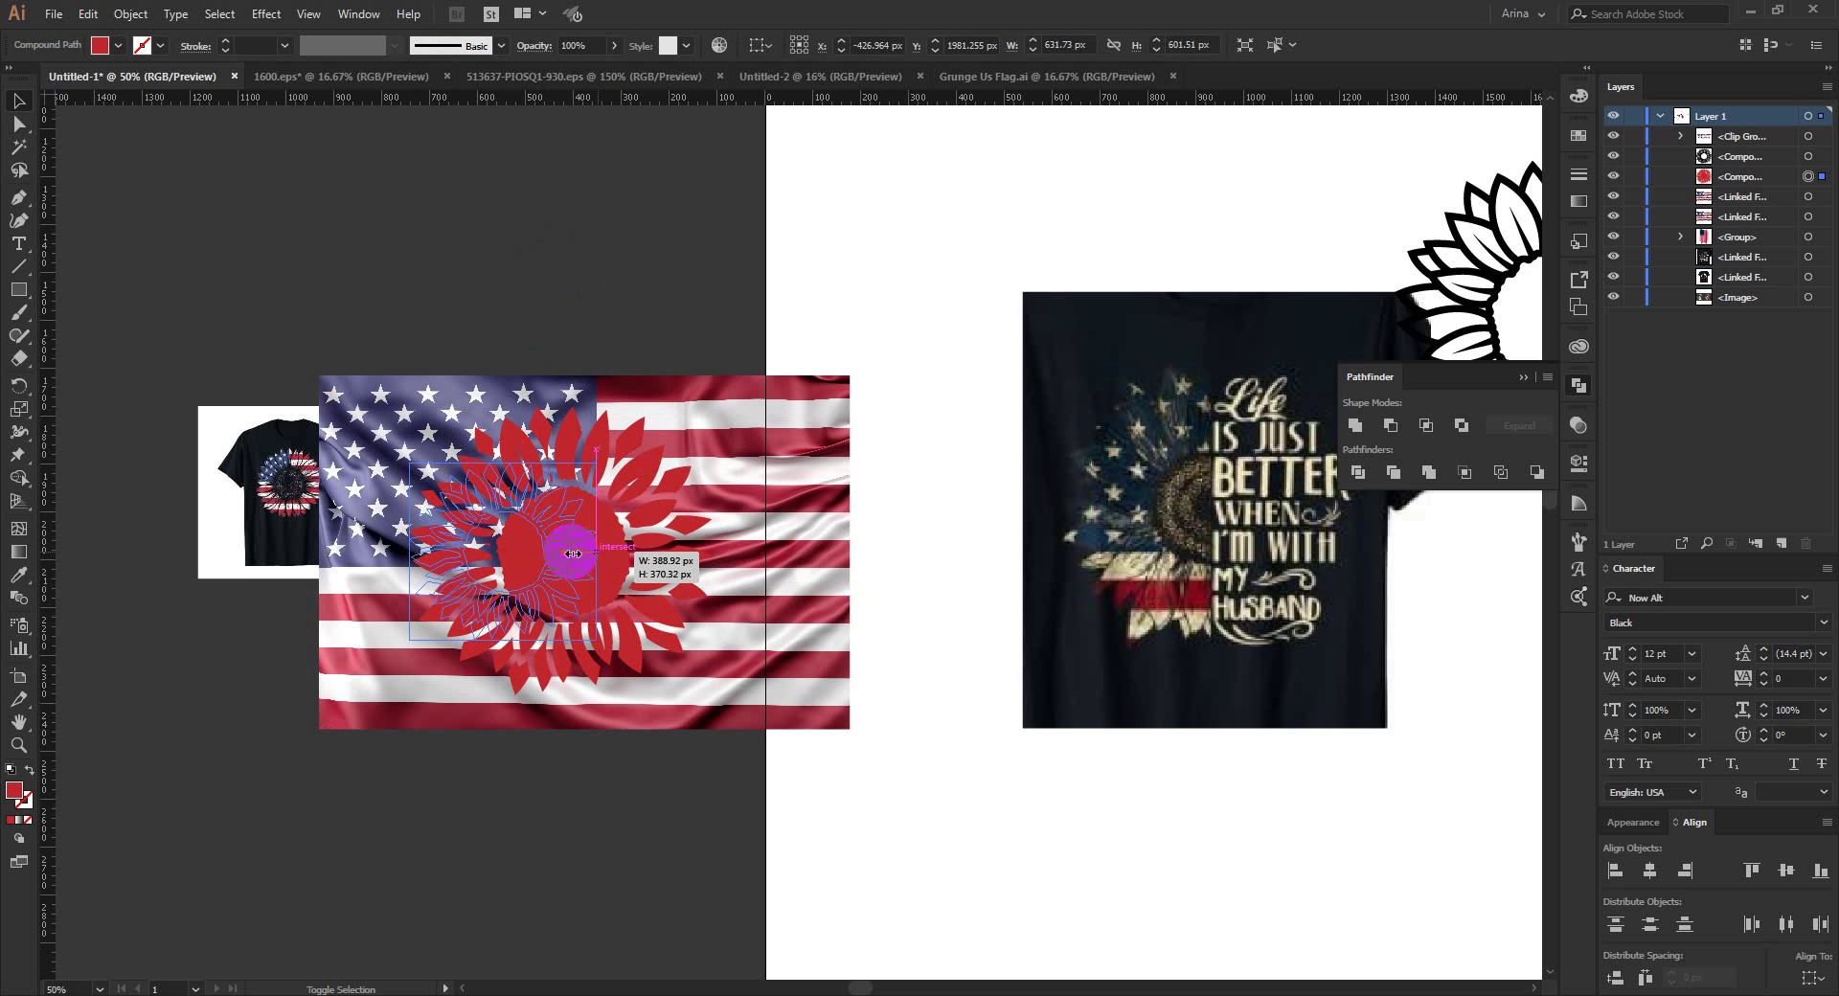
pyautogui.scroll(5, 523, 602)
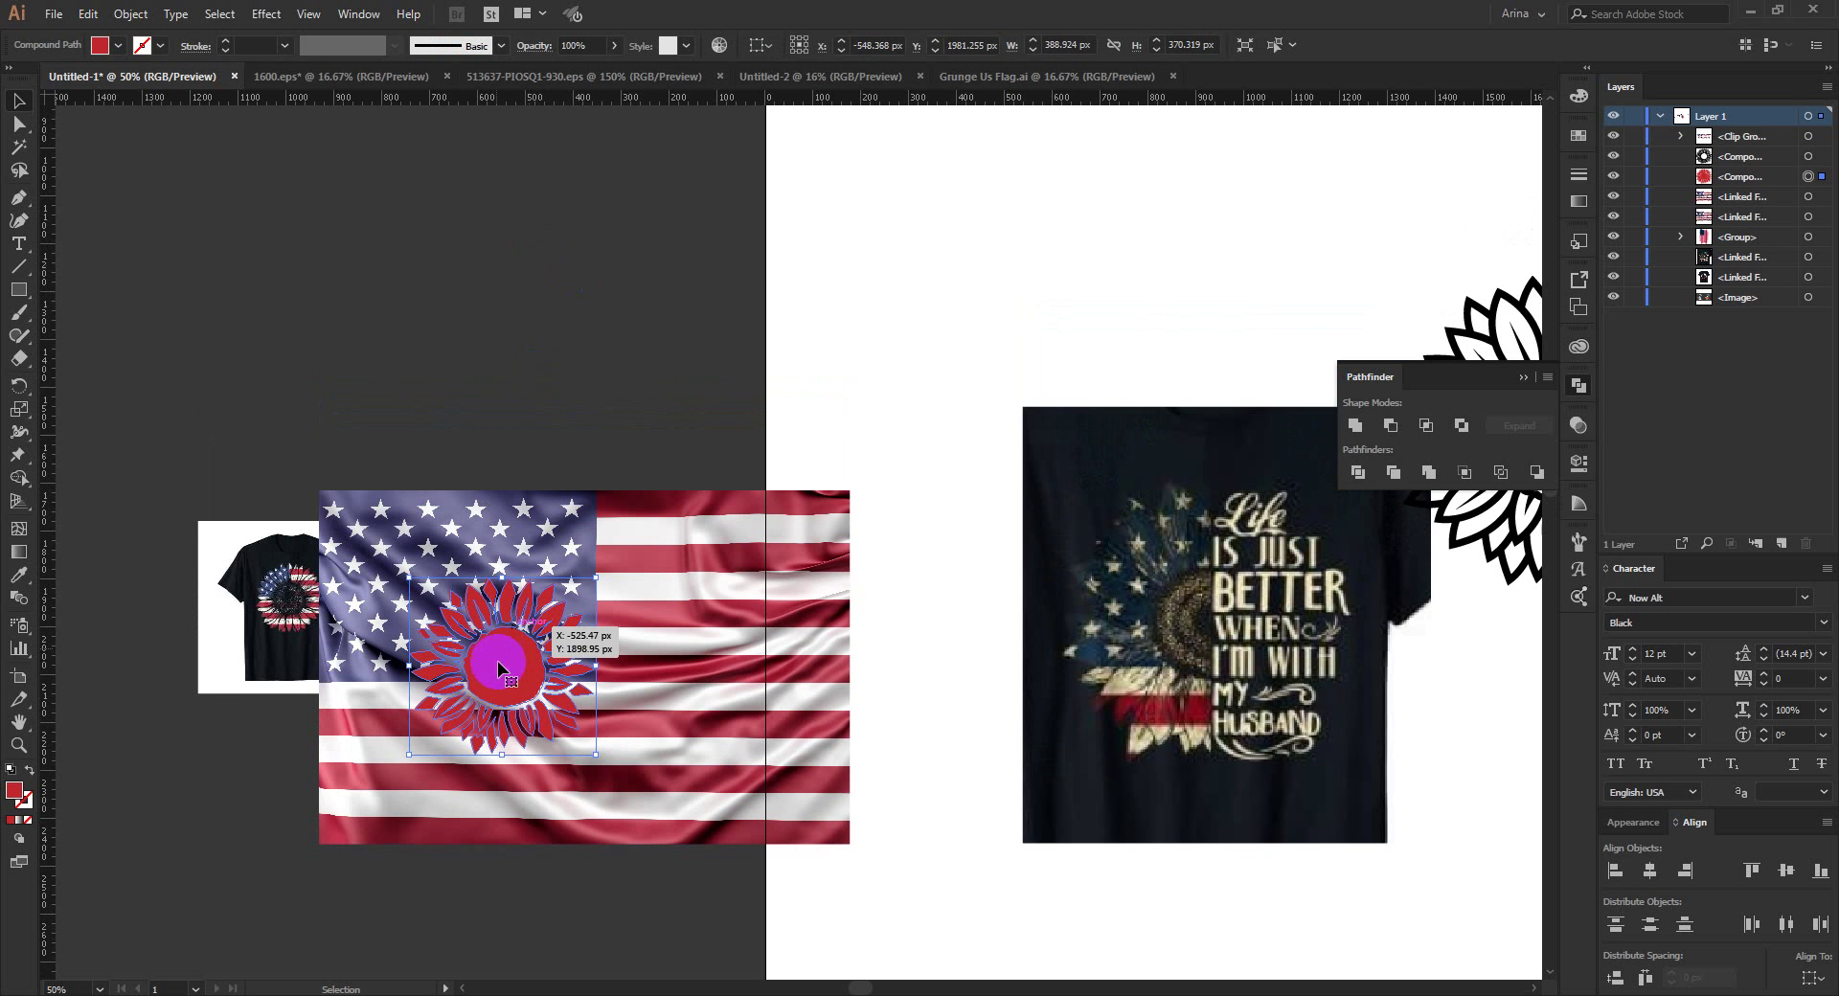
pyautogui.moveTo(498, 663); pyautogui.dragTo(513, 273)
pyautogui.click(432, 362)
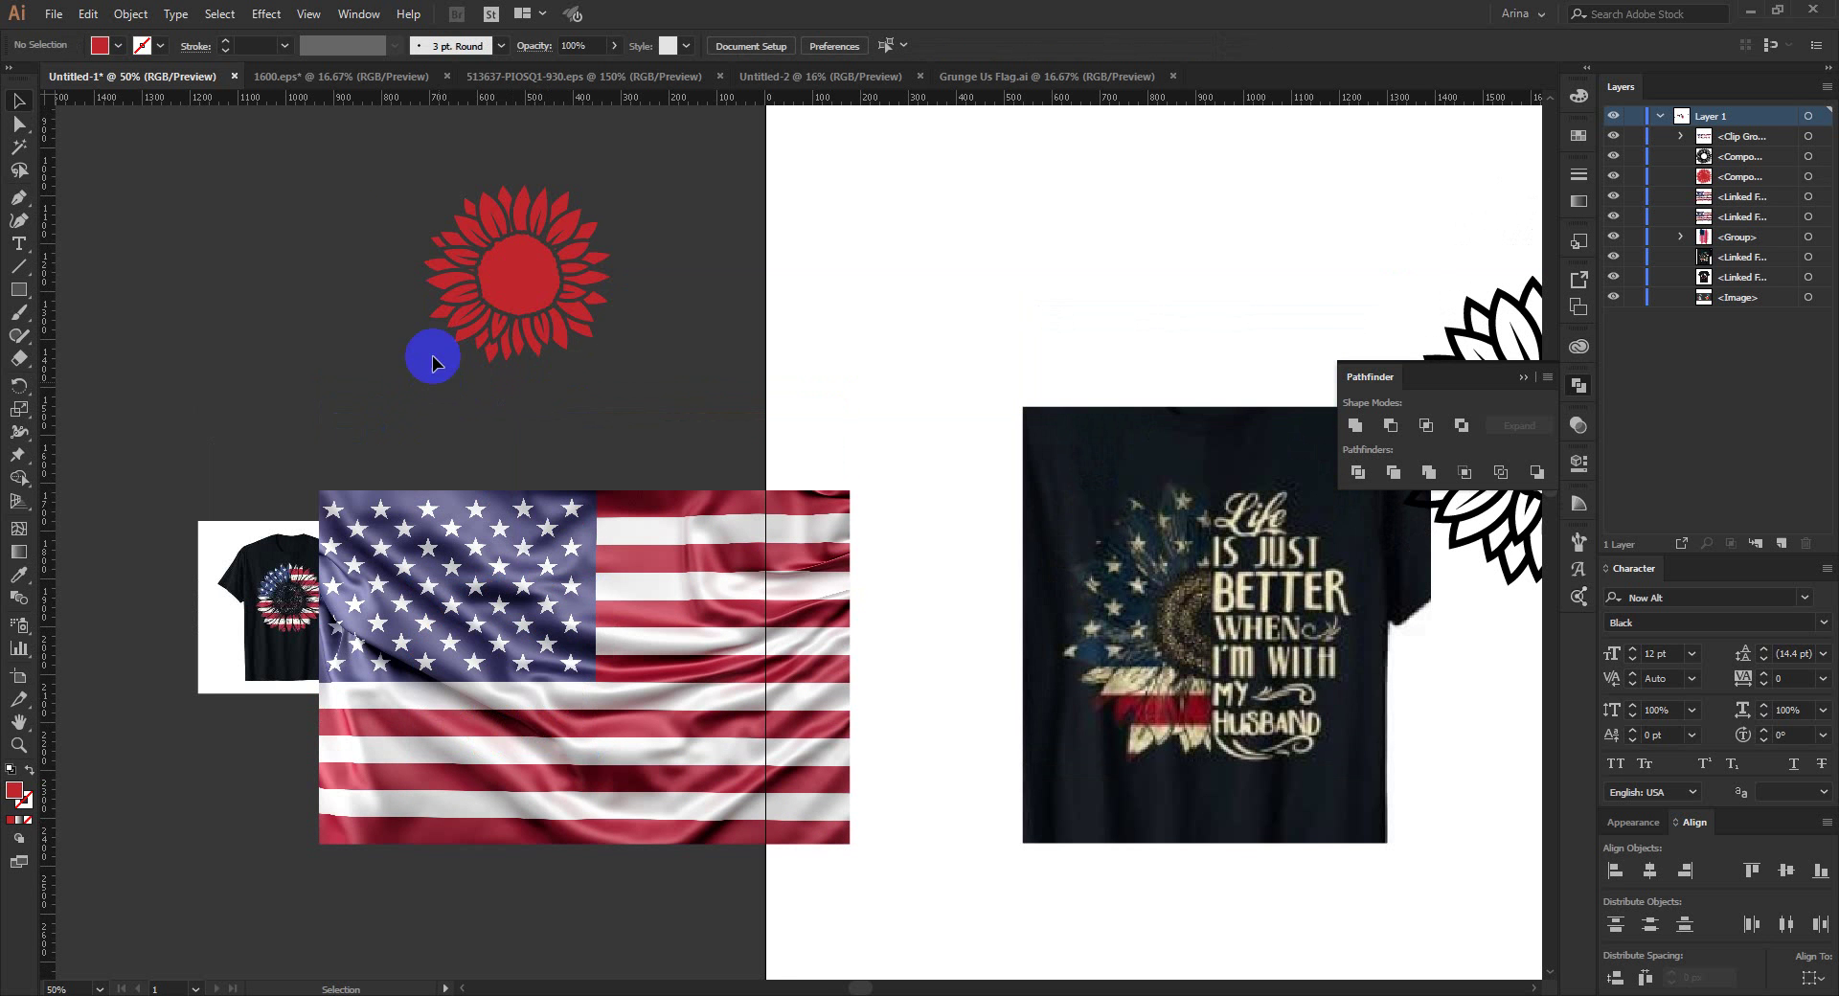
# Step: Release the red sunflower's compound path into separate petal and centre paths
pyautogui.scroll(3, 404, 154)
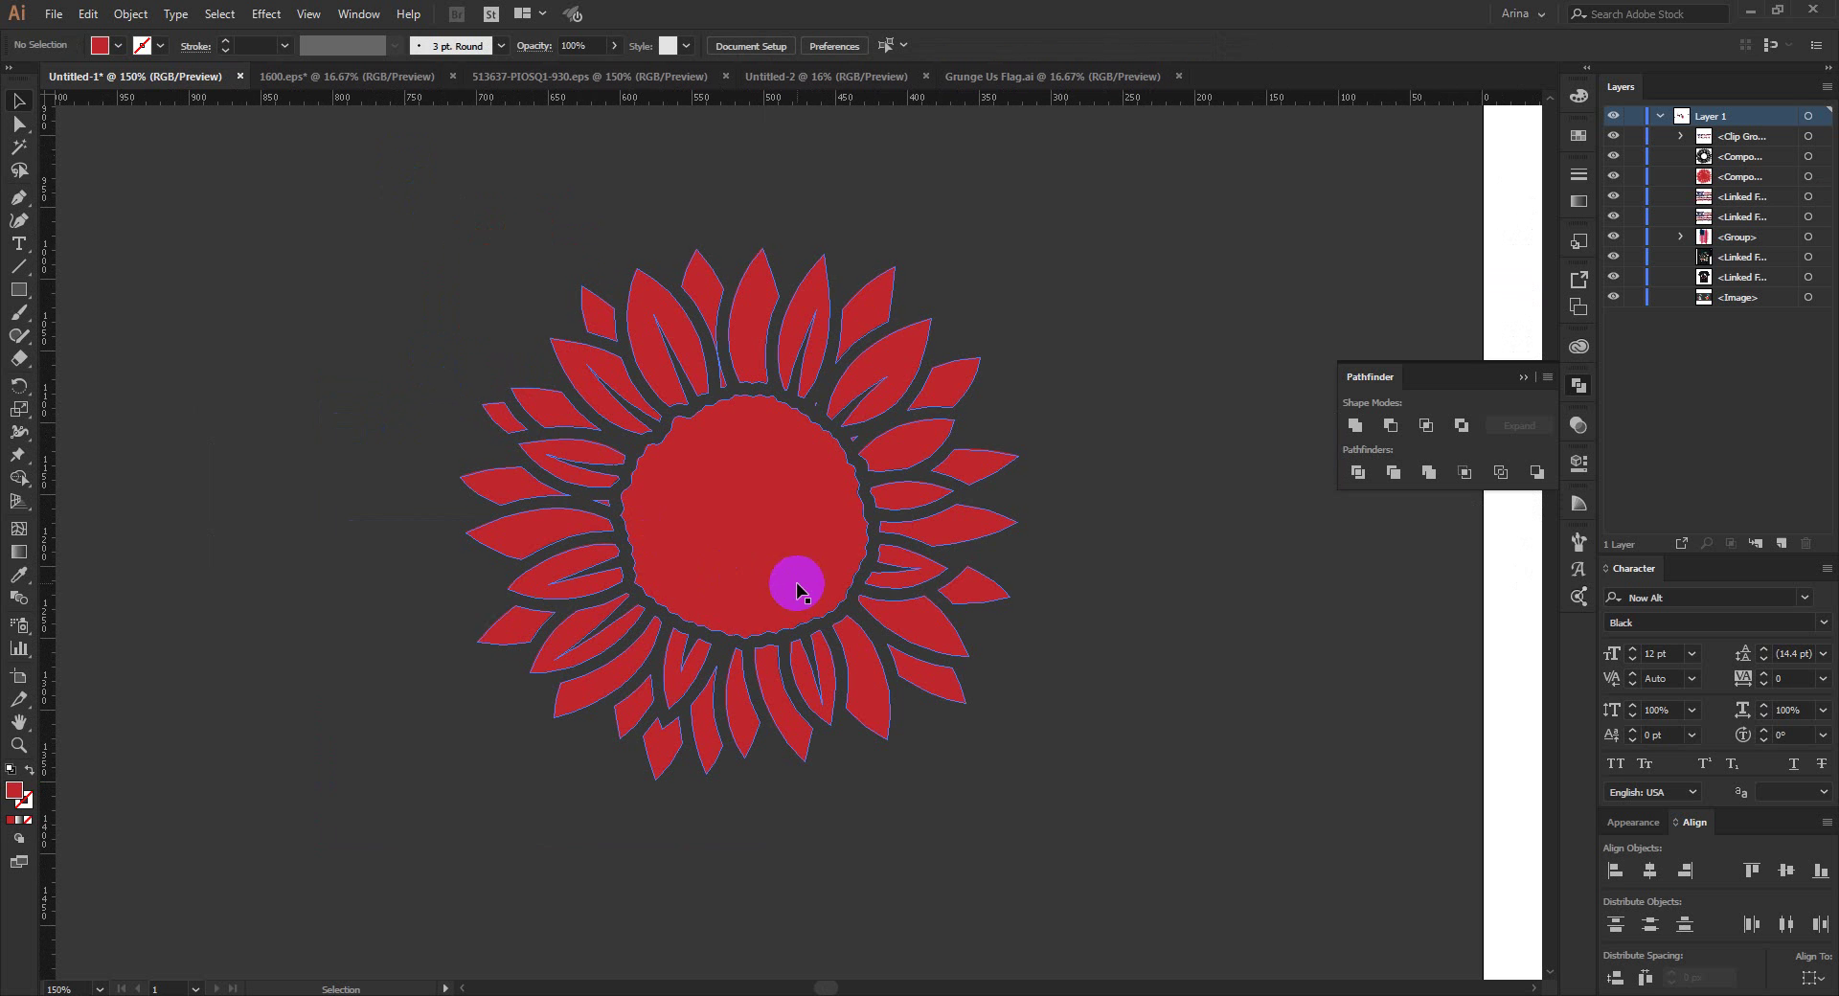
pyautogui.click(781, 503)
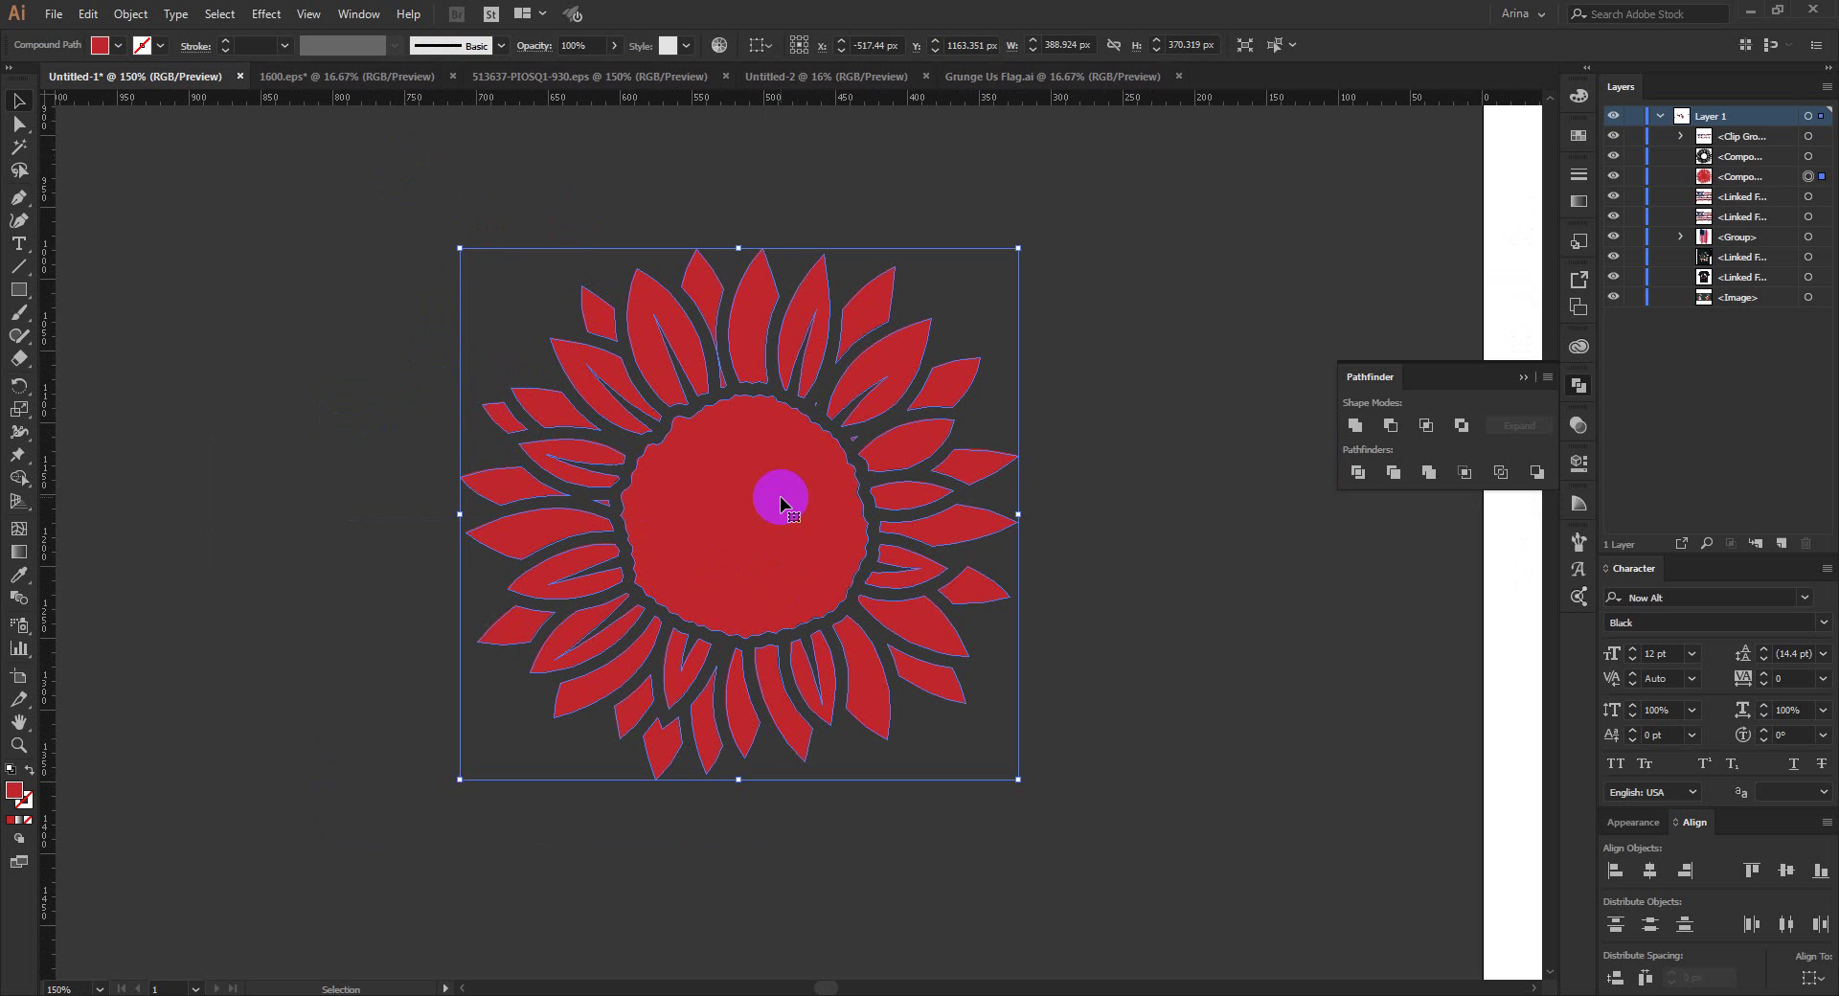
pyautogui.click(127, 13)
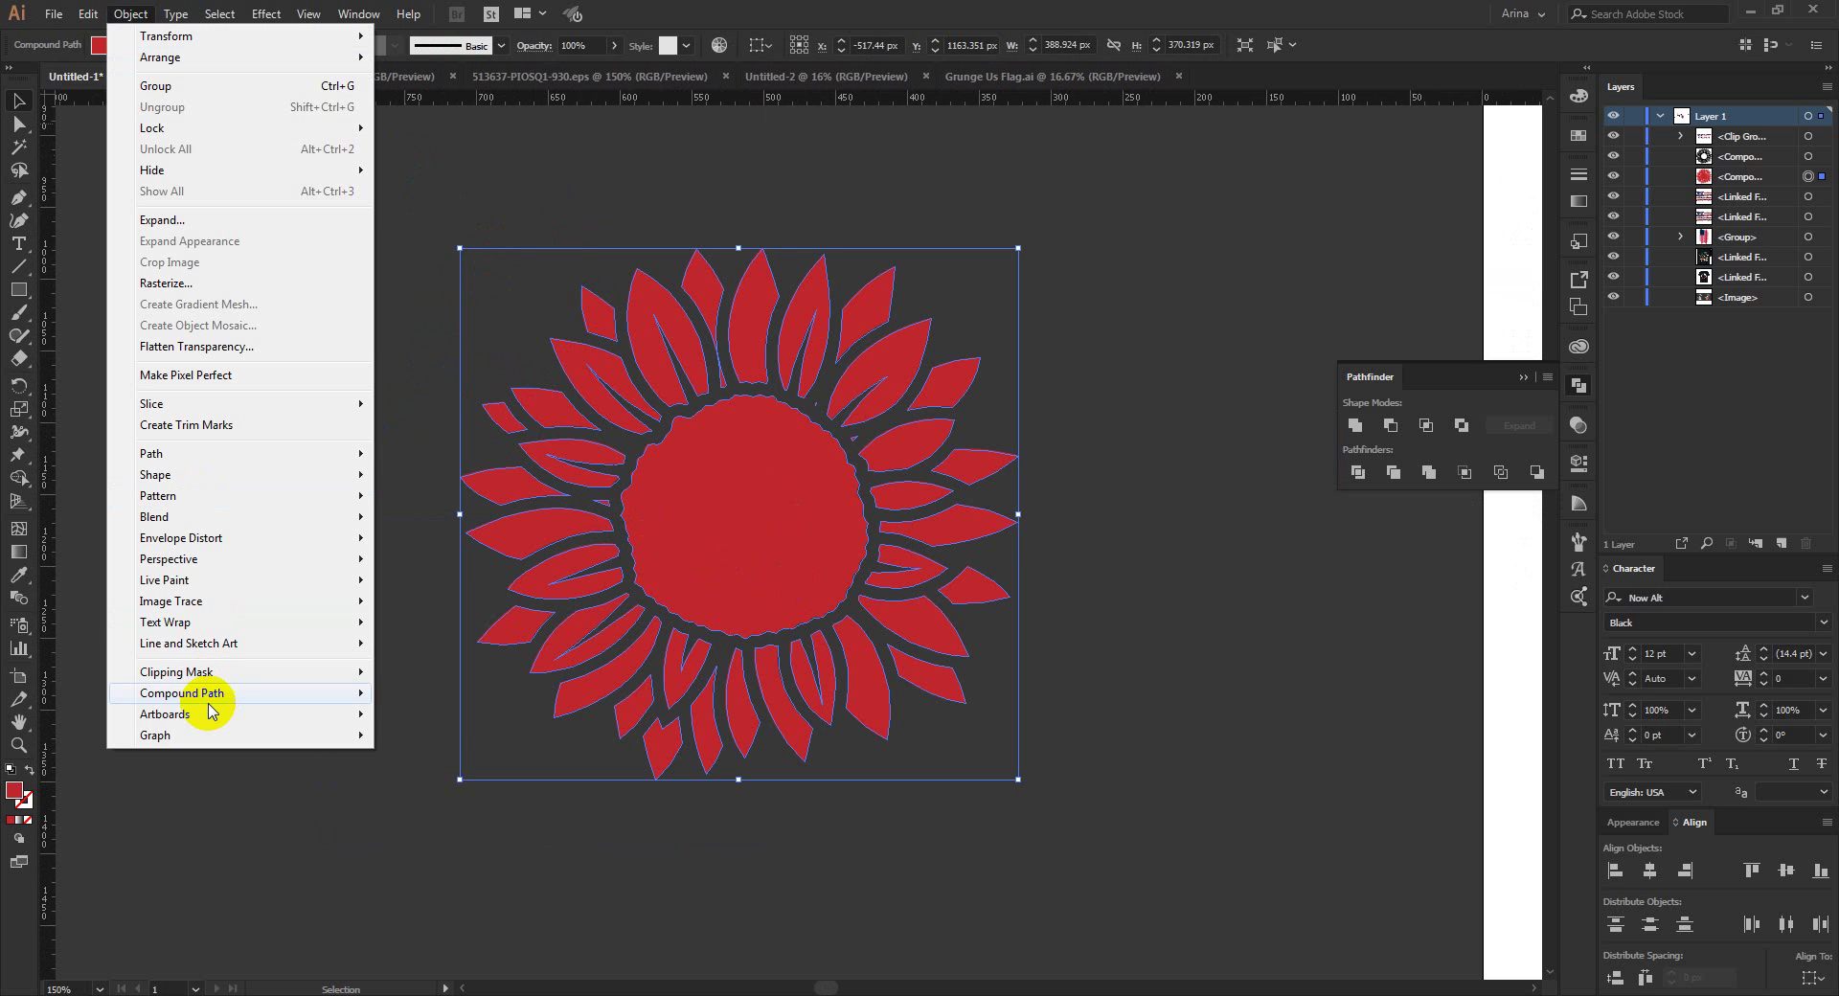
pyautogui.click(378, 706)
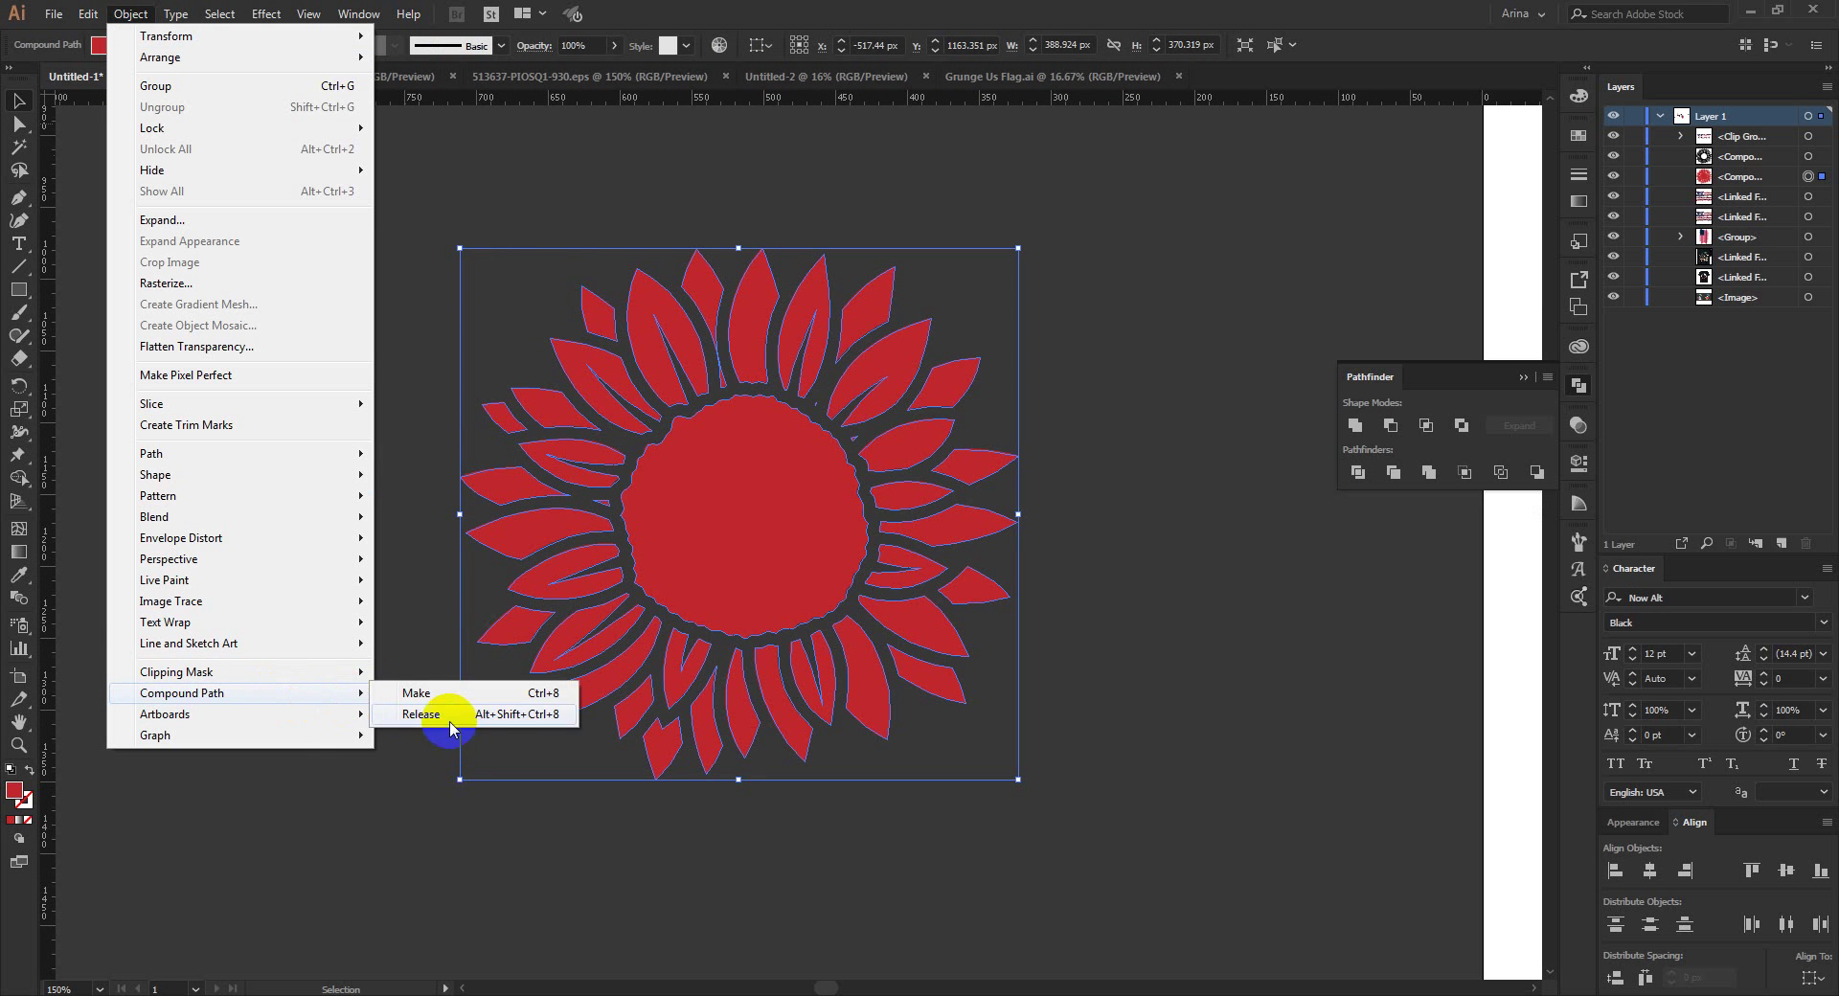
pyautogui.click(429, 721)
# Step: Select the sunflower's centre and individual petals to check that they are separate paths
pyautogui.click(786, 515)
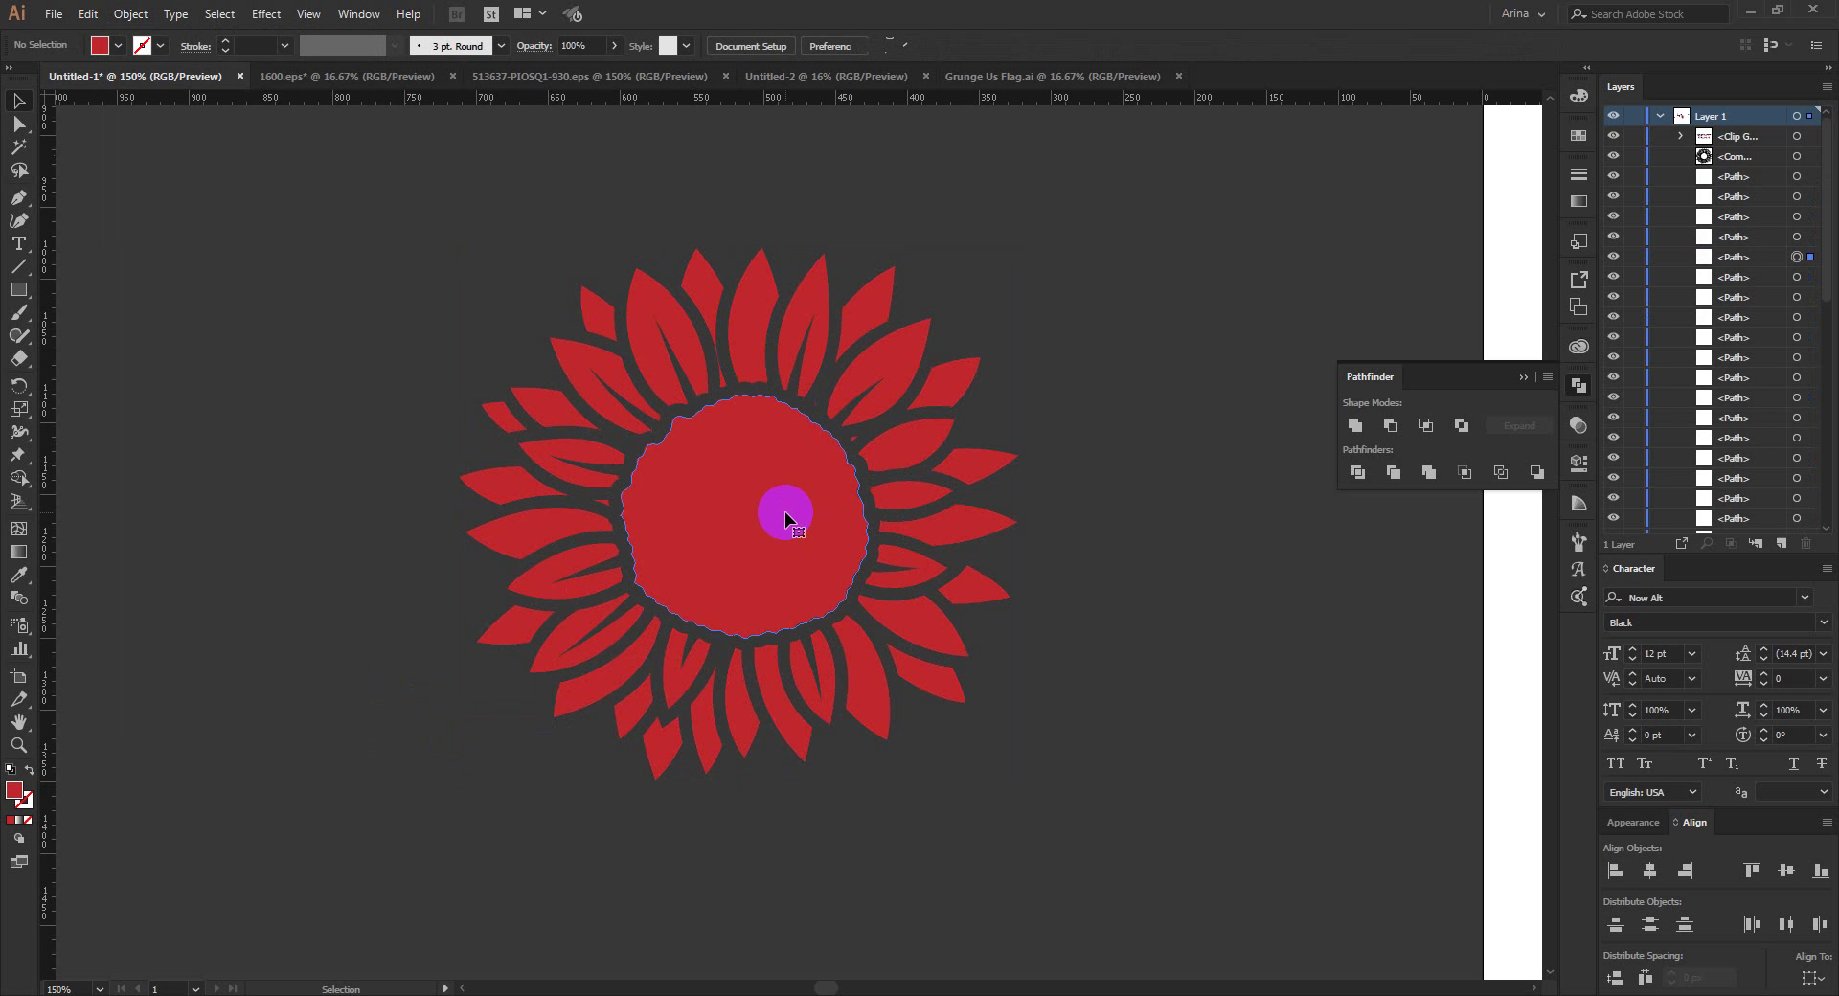
pyautogui.click(786, 518)
pyautogui.click(881, 369)
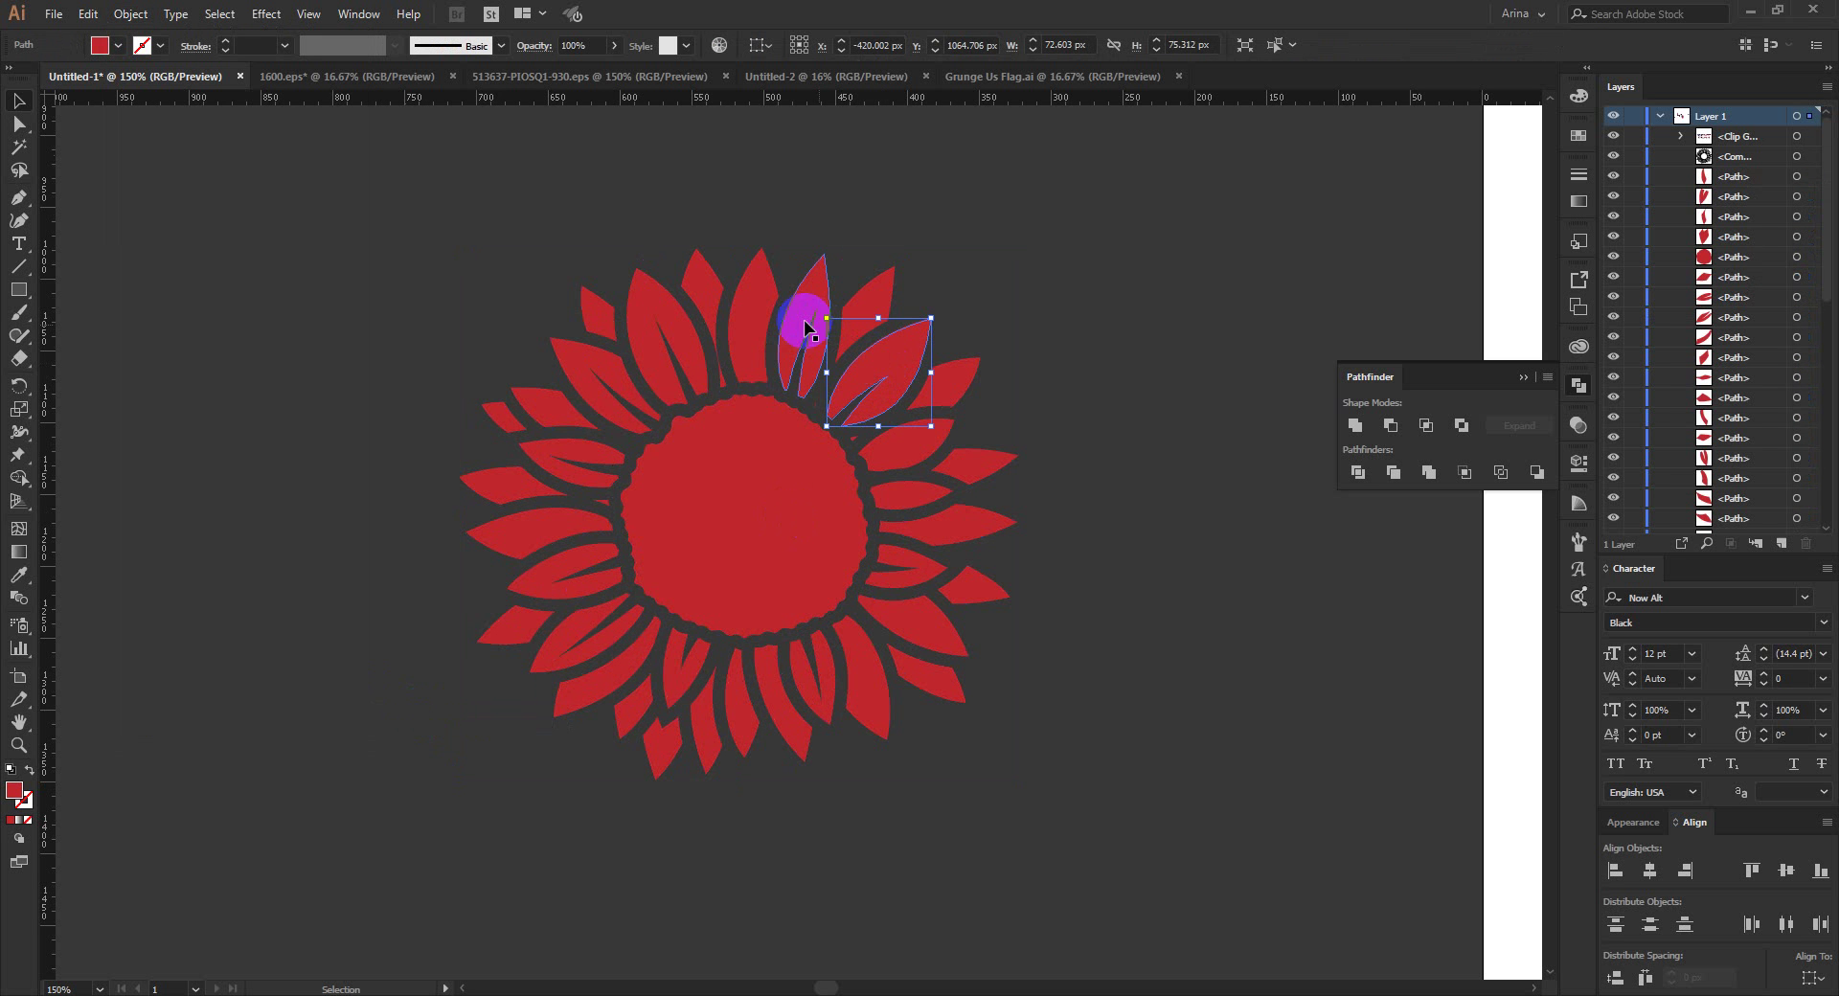
pyautogui.click(787, 321)
pyautogui.click(268, 378)
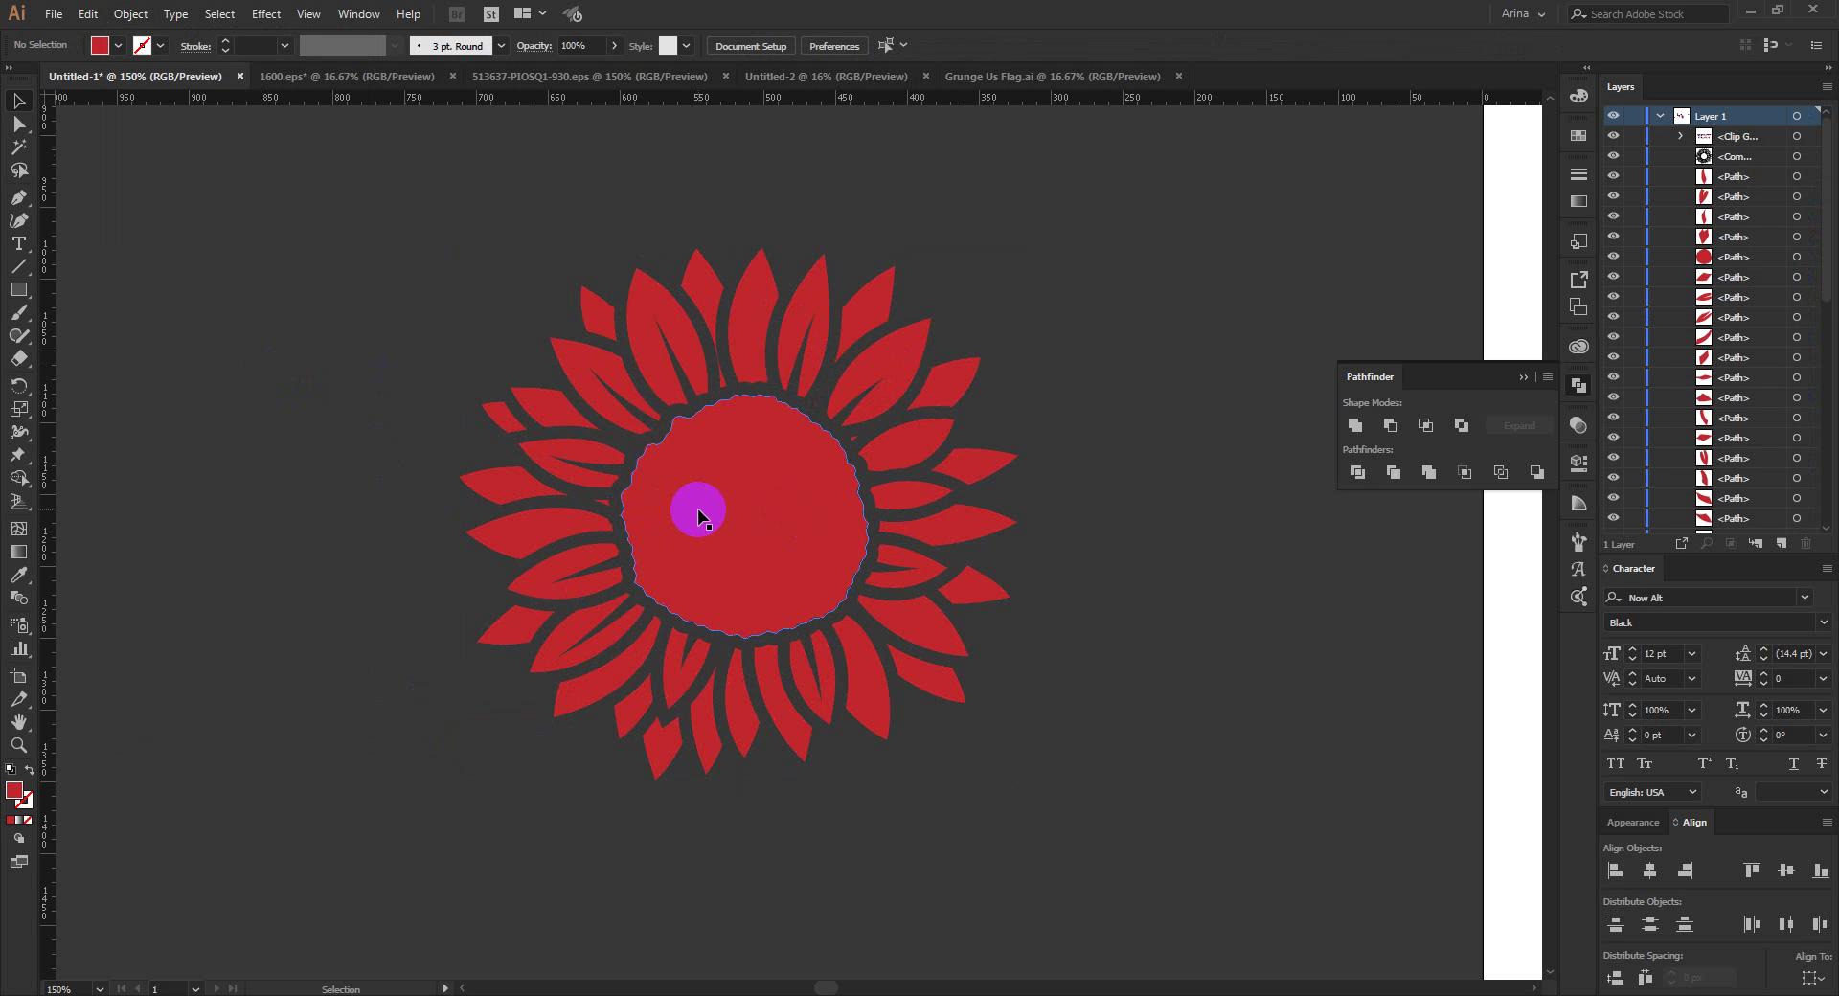
# Step: Make one compound path from all the sunflower's petals, leaving the round centre out as a separate path
pyautogui.moveTo(363, 179); pyautogui.dragTo(1161, 865)
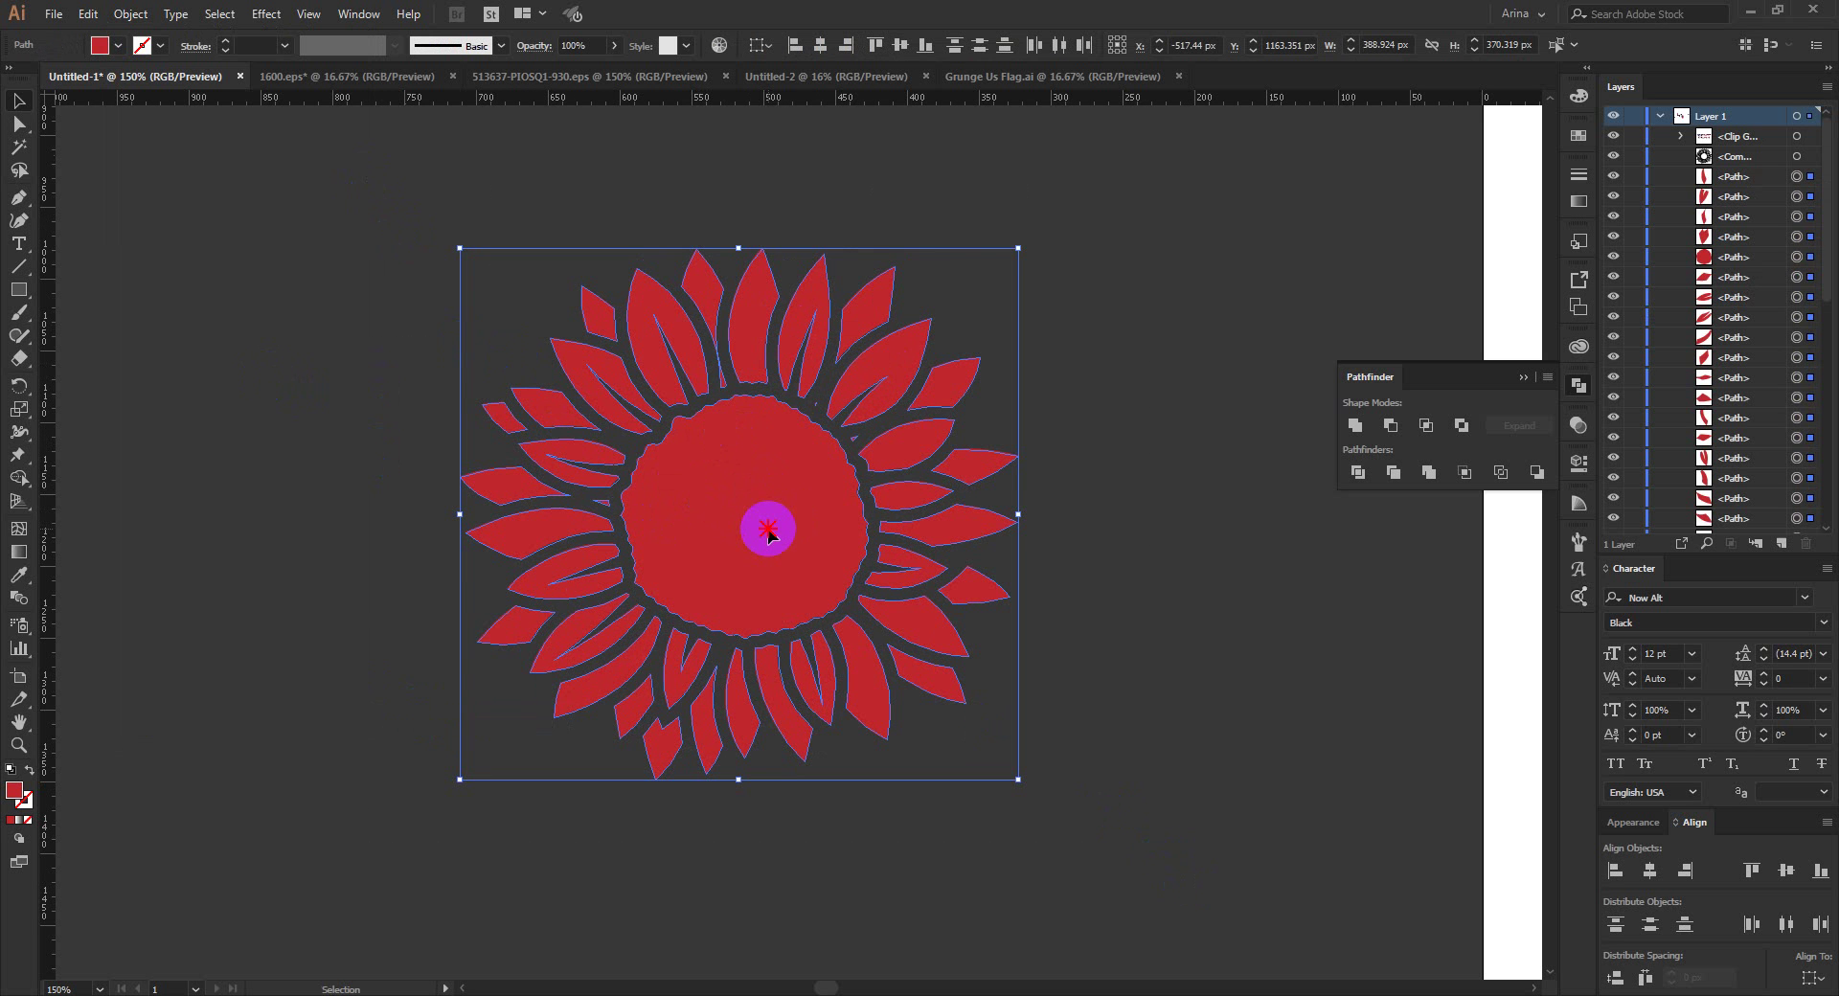
pyautogui.keyDown('shift'); pyautogui.click(769, 533); pyautogui.keyUp('shift')
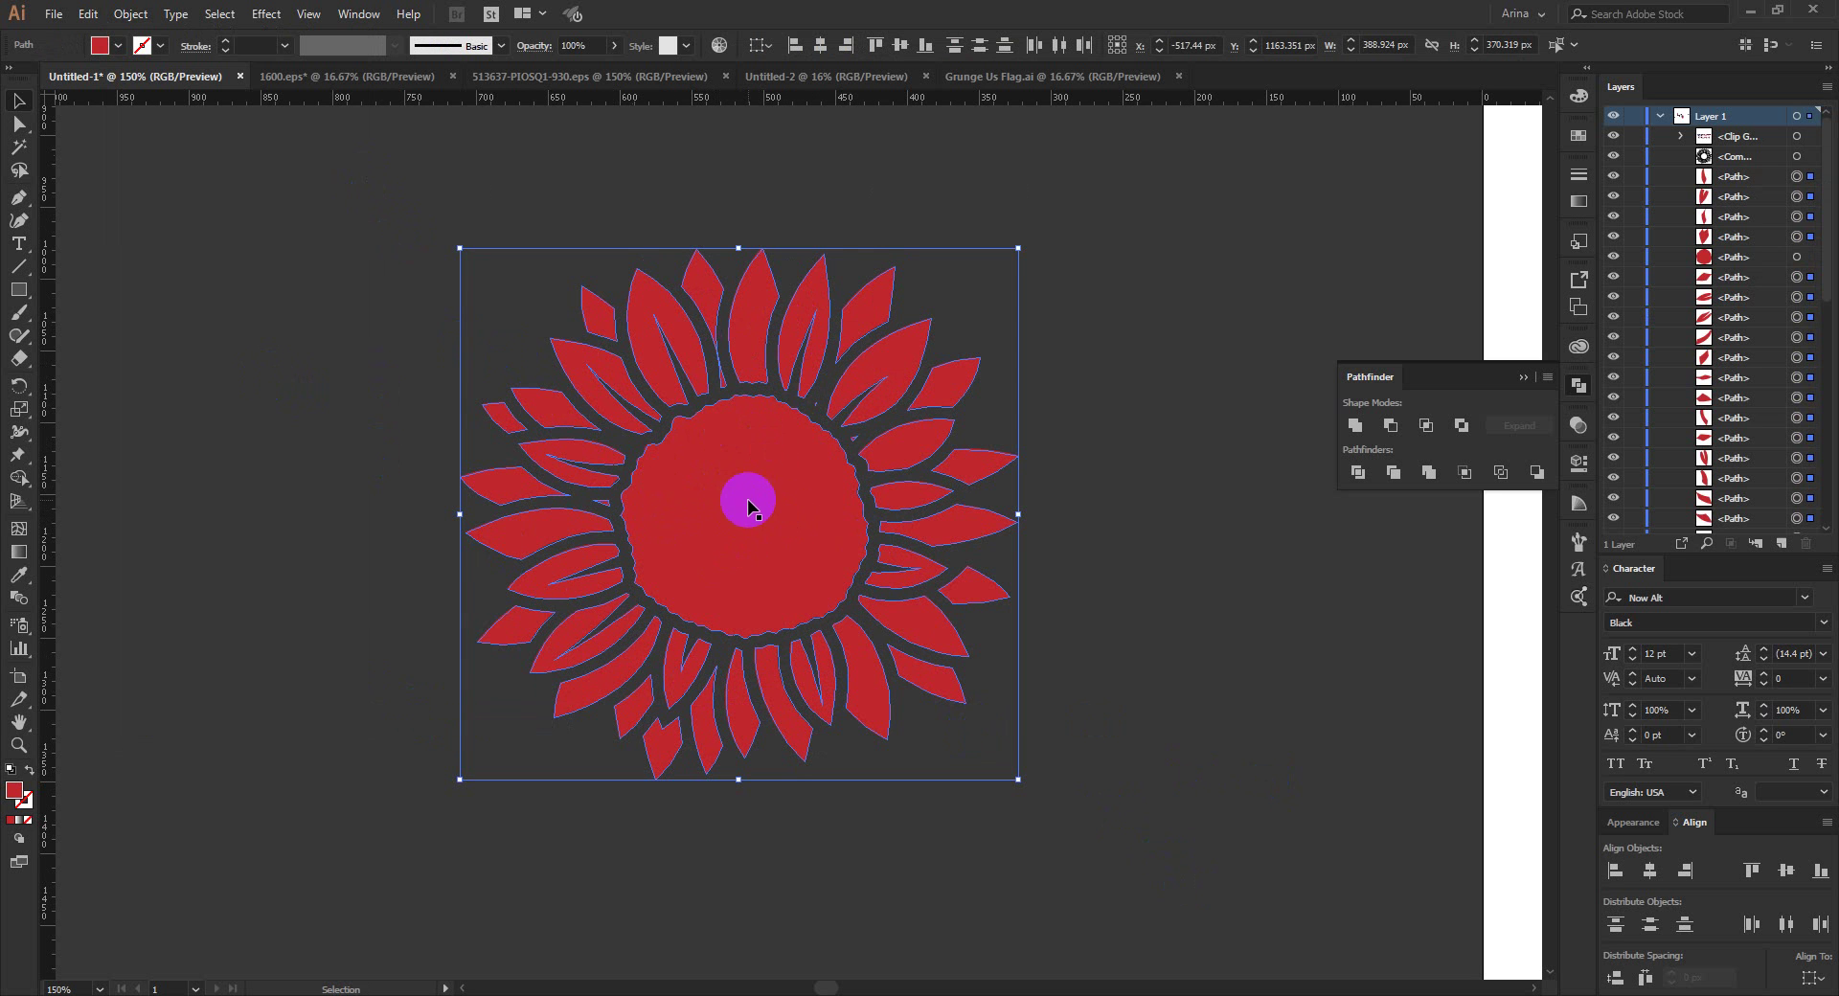
pyautogui.click(130, 13)
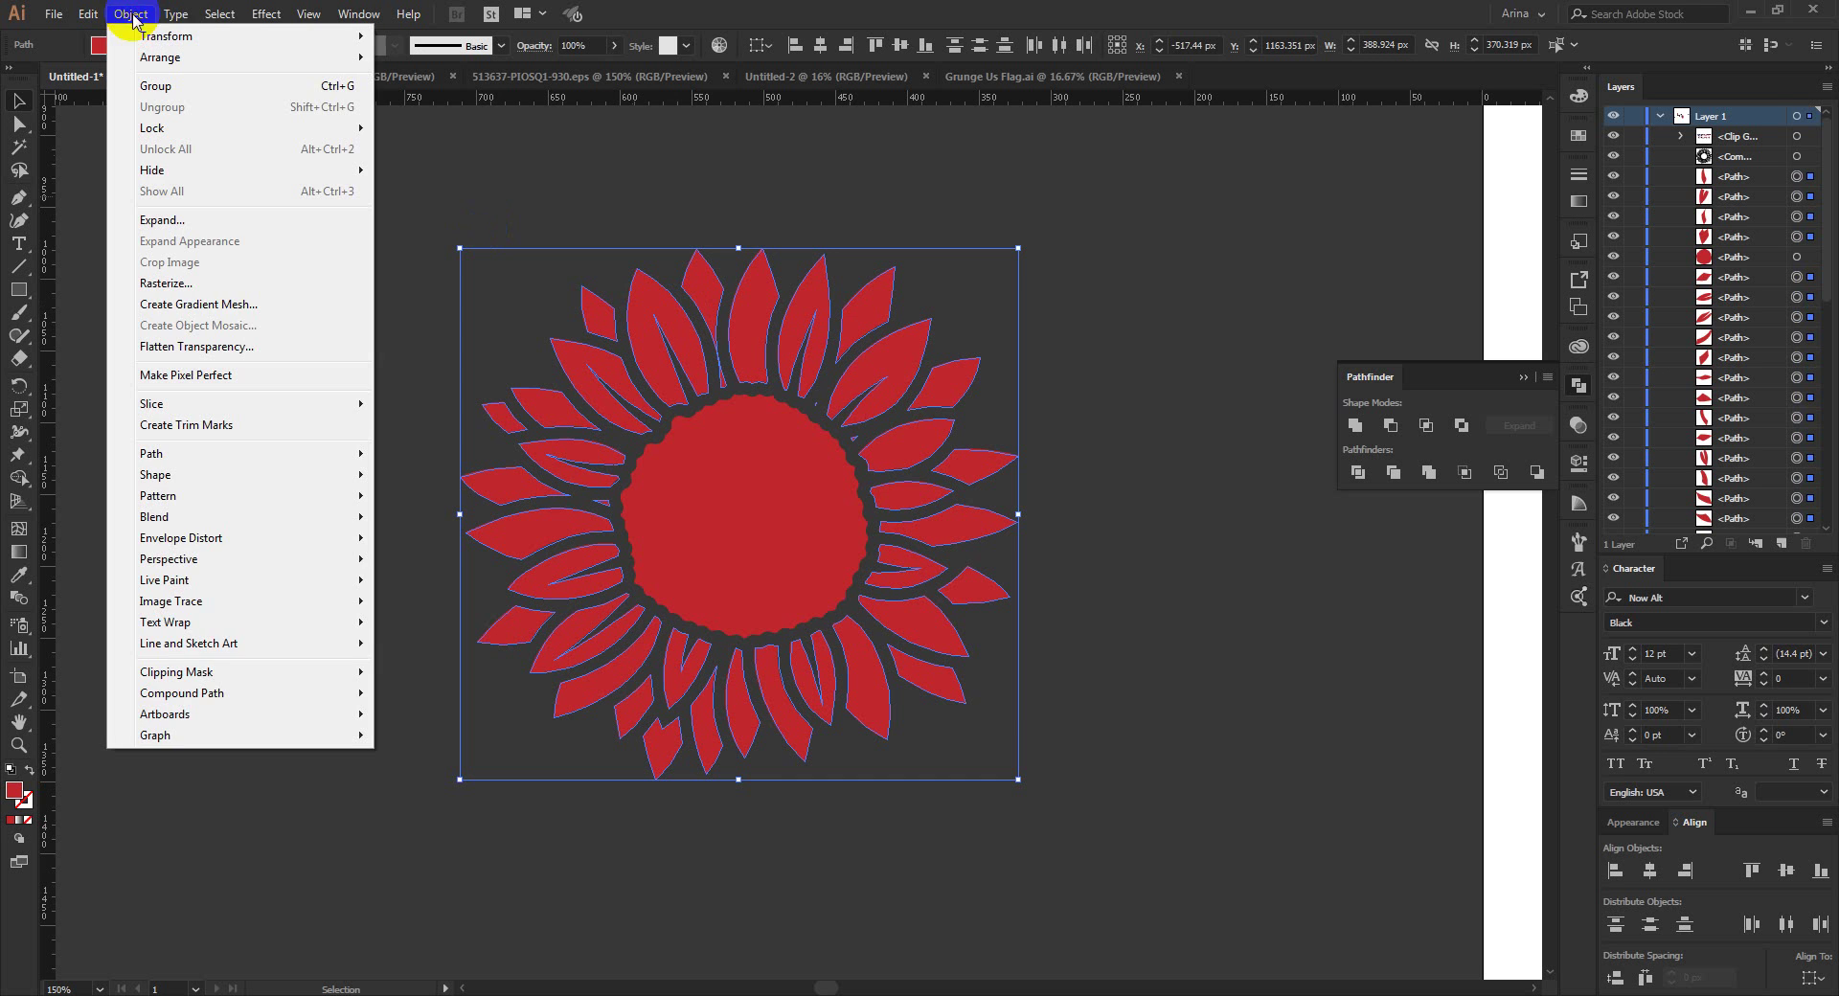
pyautogui.moveTo(227, 700)
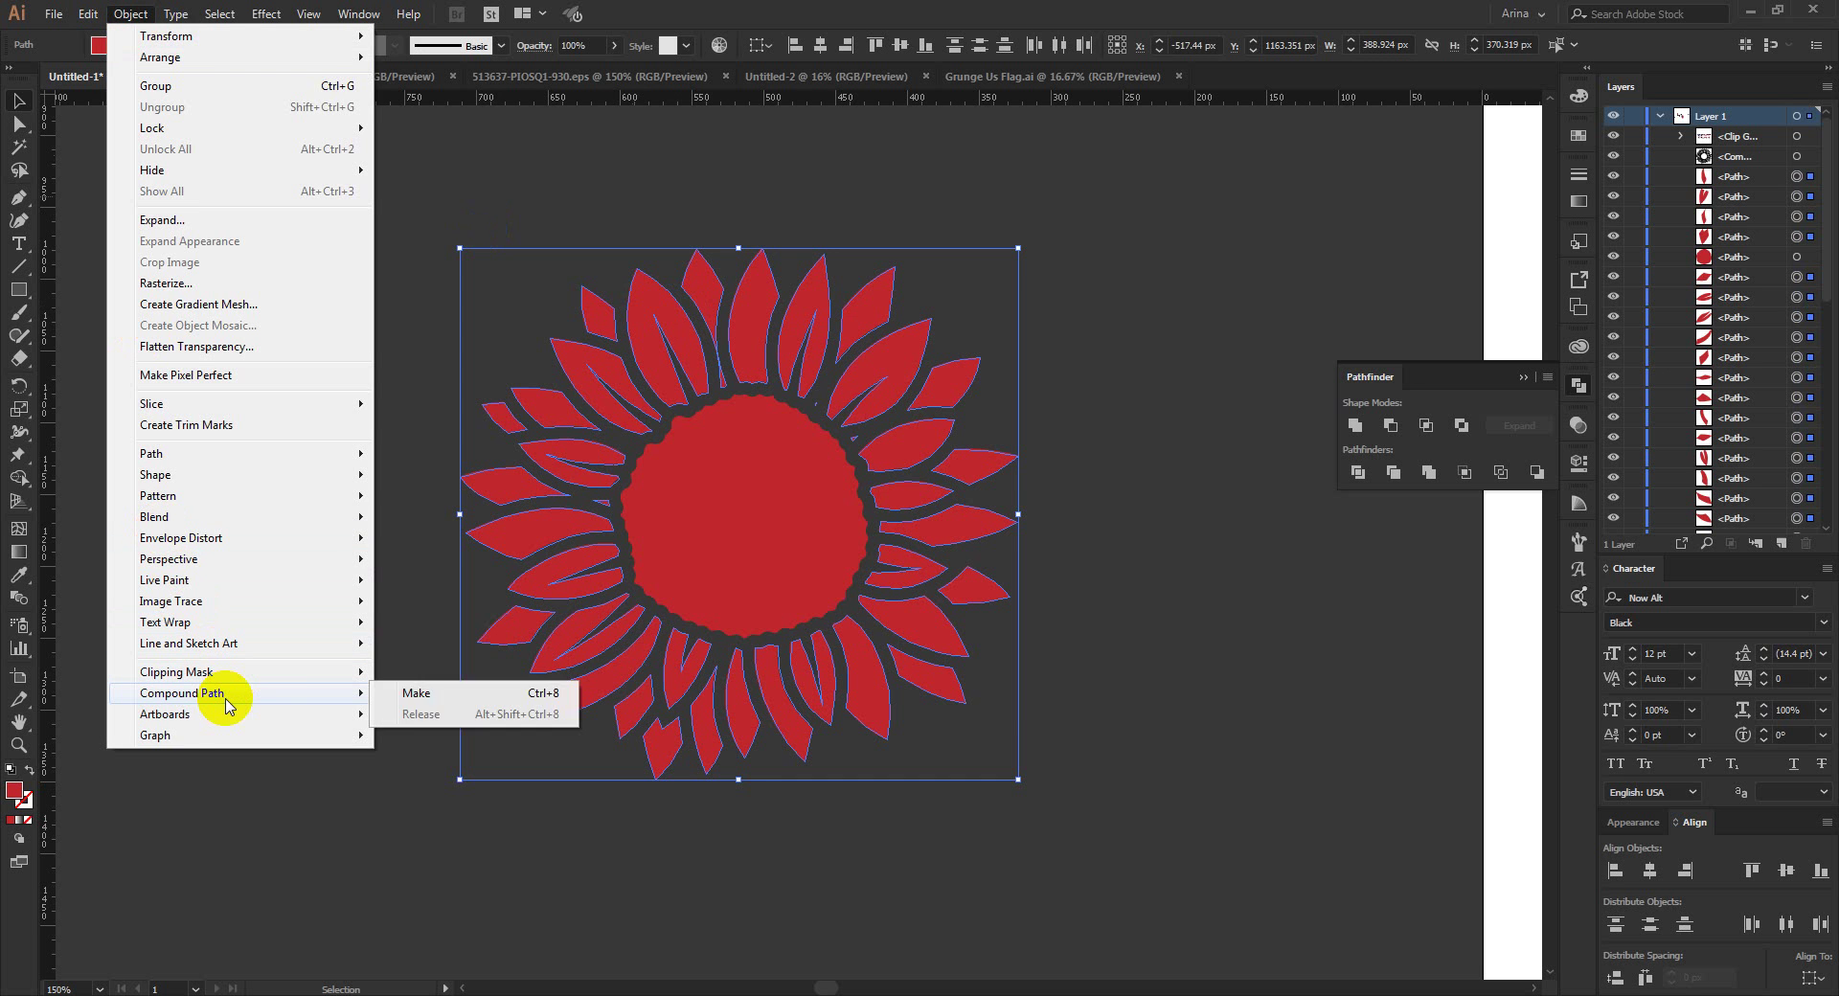
pyautogui.click(426, 696)
pyautogui.click(1078, 776)
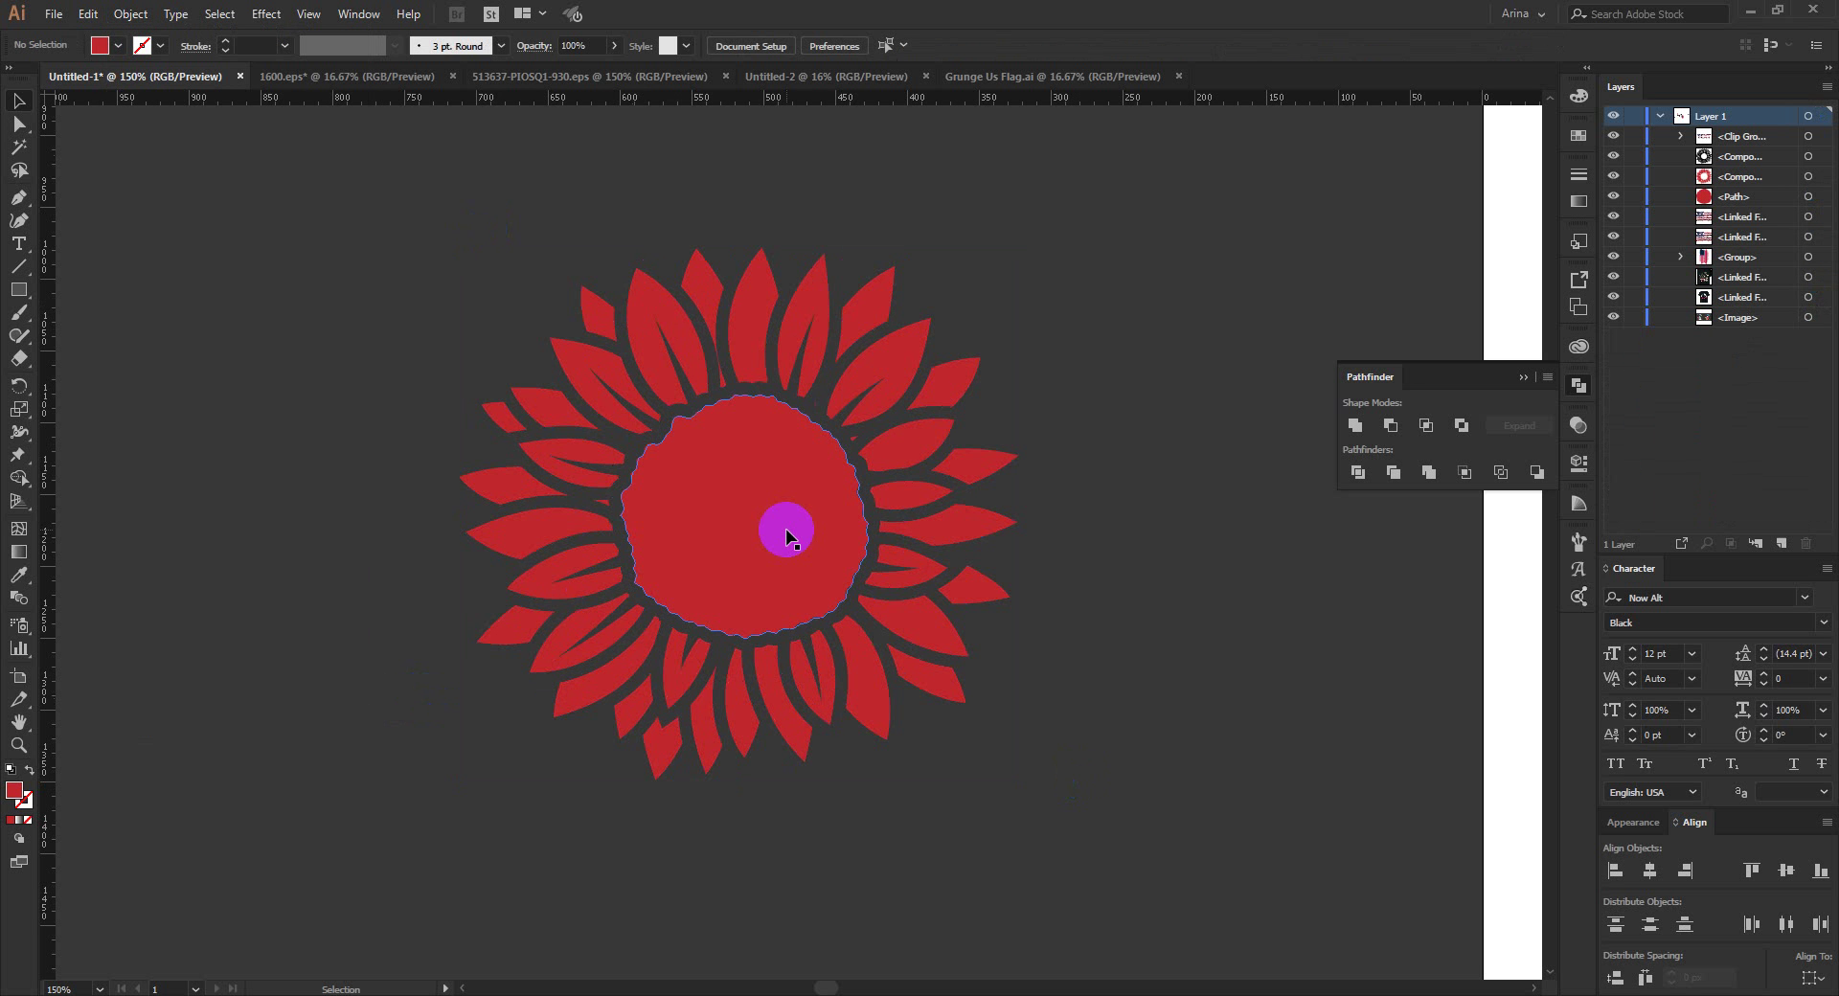
pyautogui.click(786, 529)
pyautogui.click(317, 403)
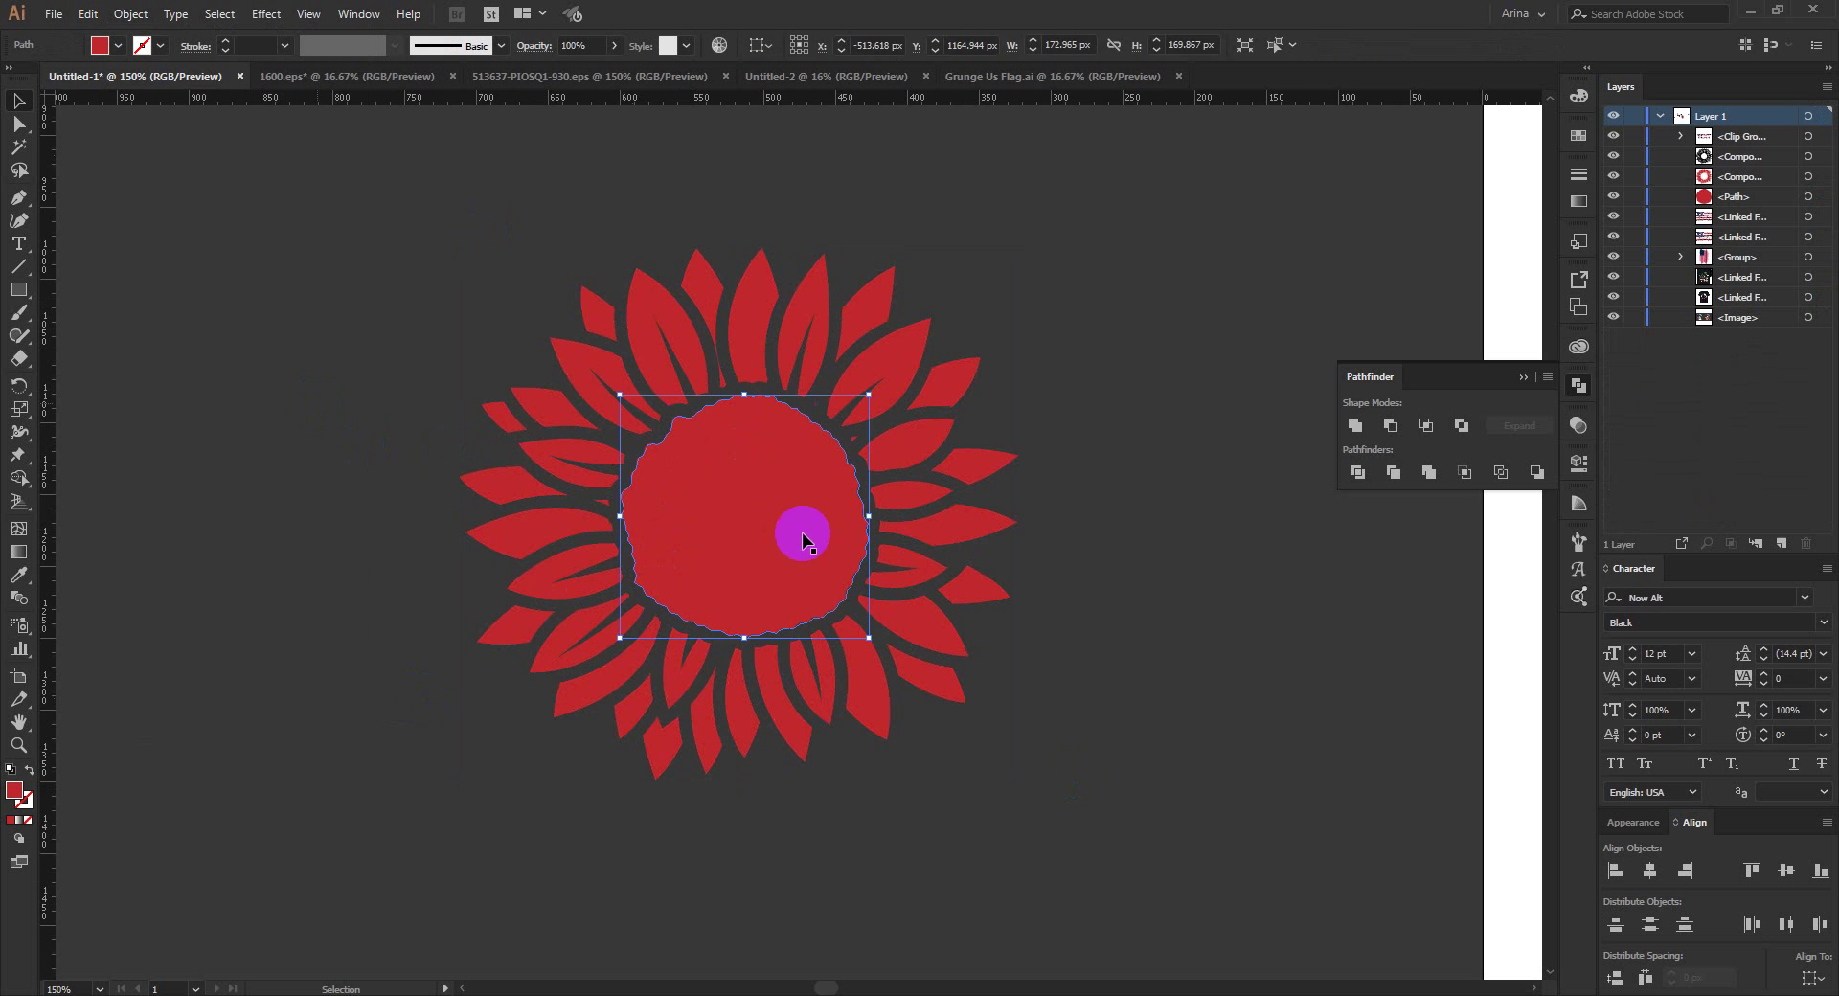
pyautogui.scroll(-4, 651, 476)
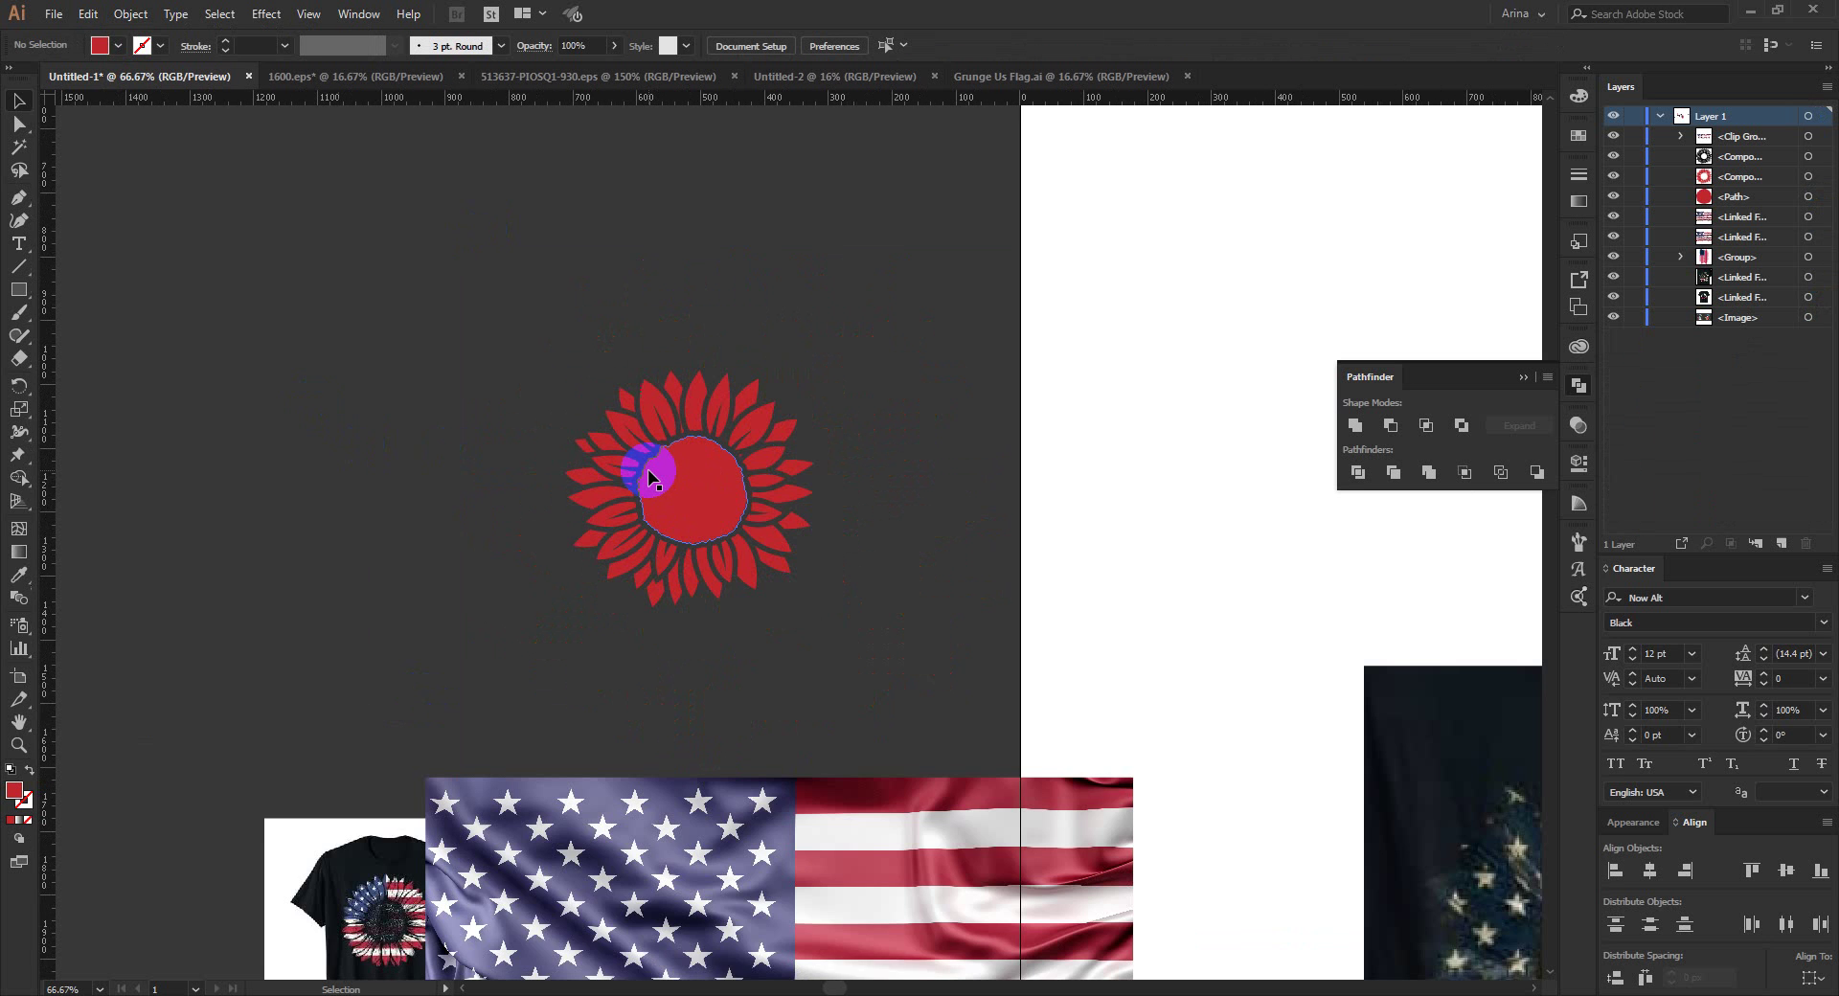
# Step: Scale the flag image down to about 715 by 477 px and move it behind the upper part of the sunflower
pyautogui.scroll(-2, 633, 469)
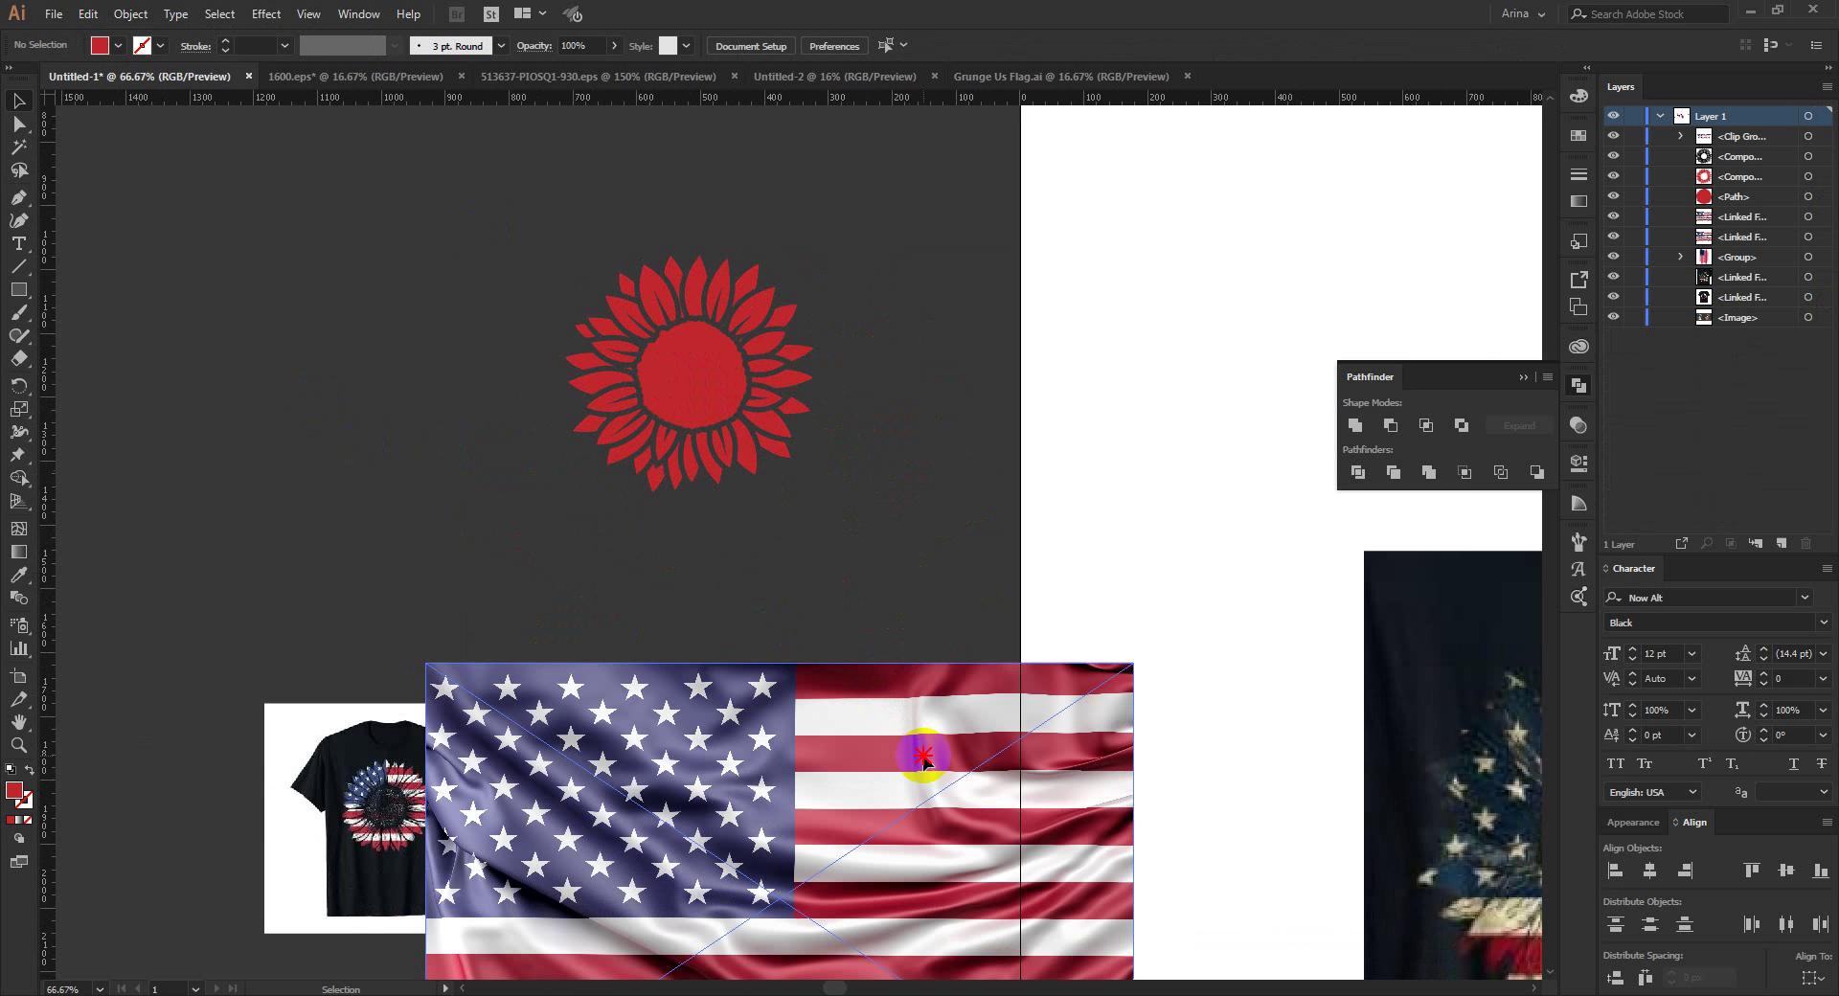
pyautogui.moveTo(919, 754); pyautogui.dragTo(546, 546)
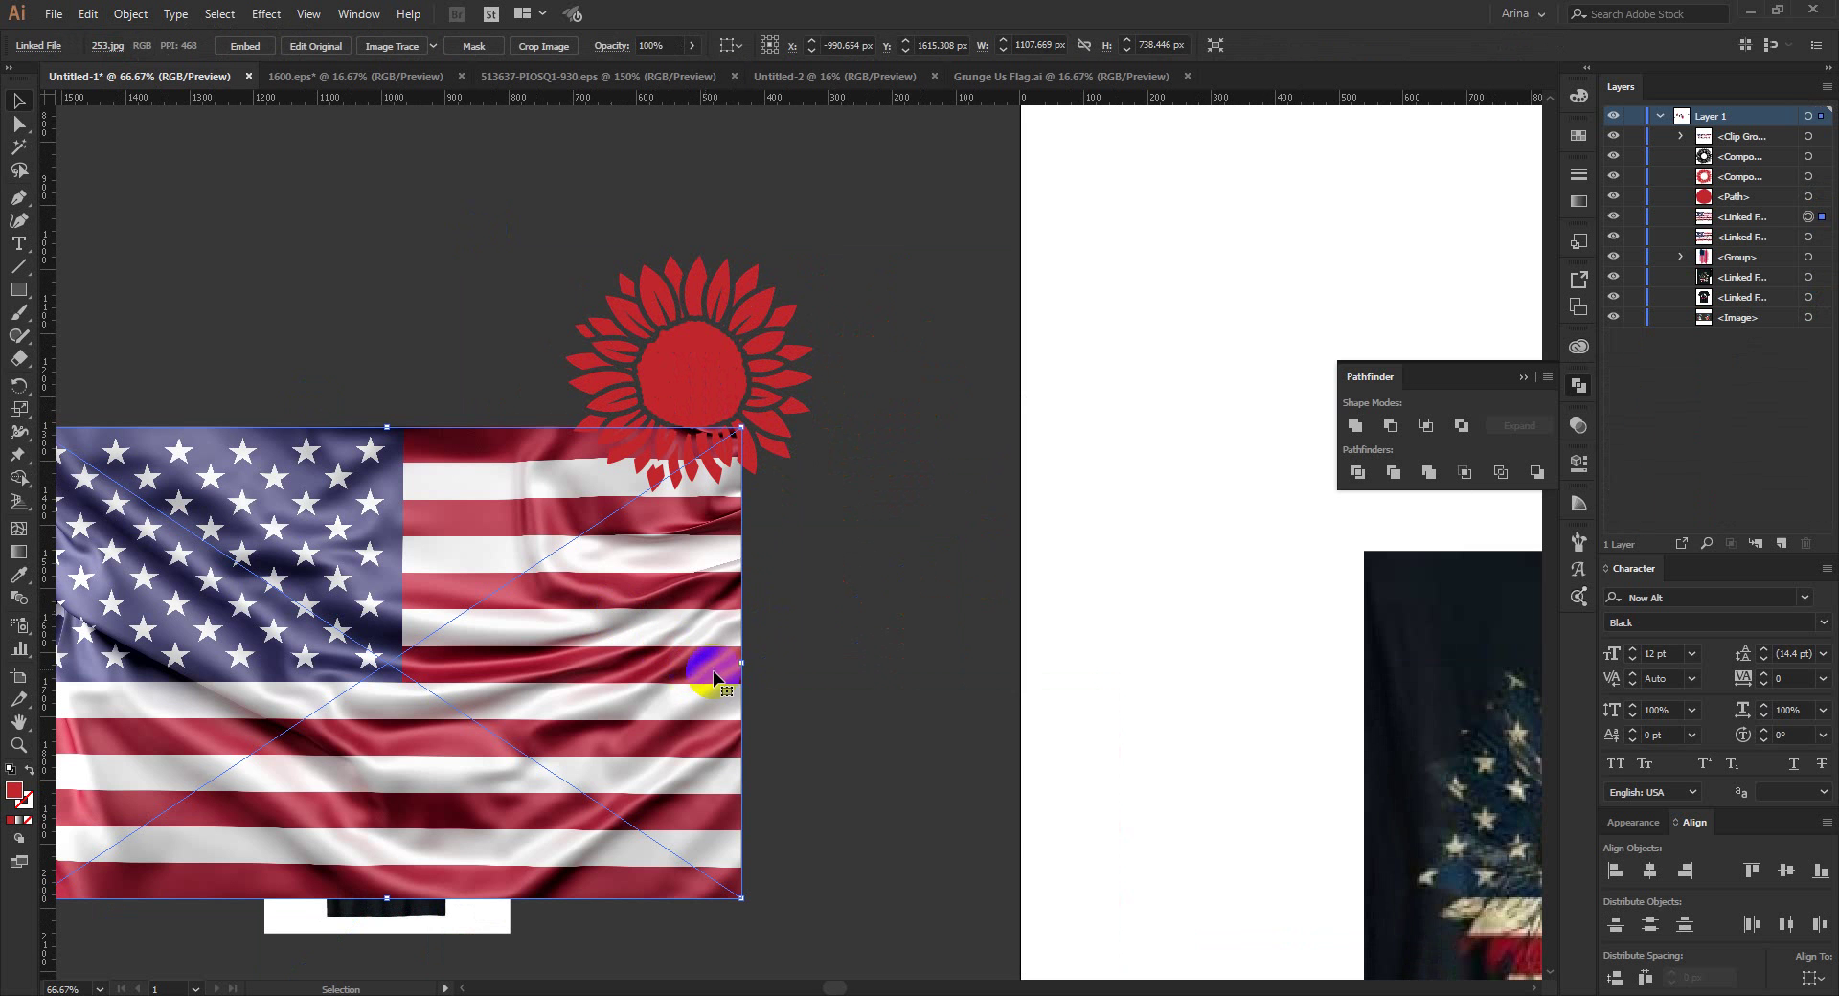
pyautogui.moveTo(738, 667); pyautogui.dragTo(479, 659)
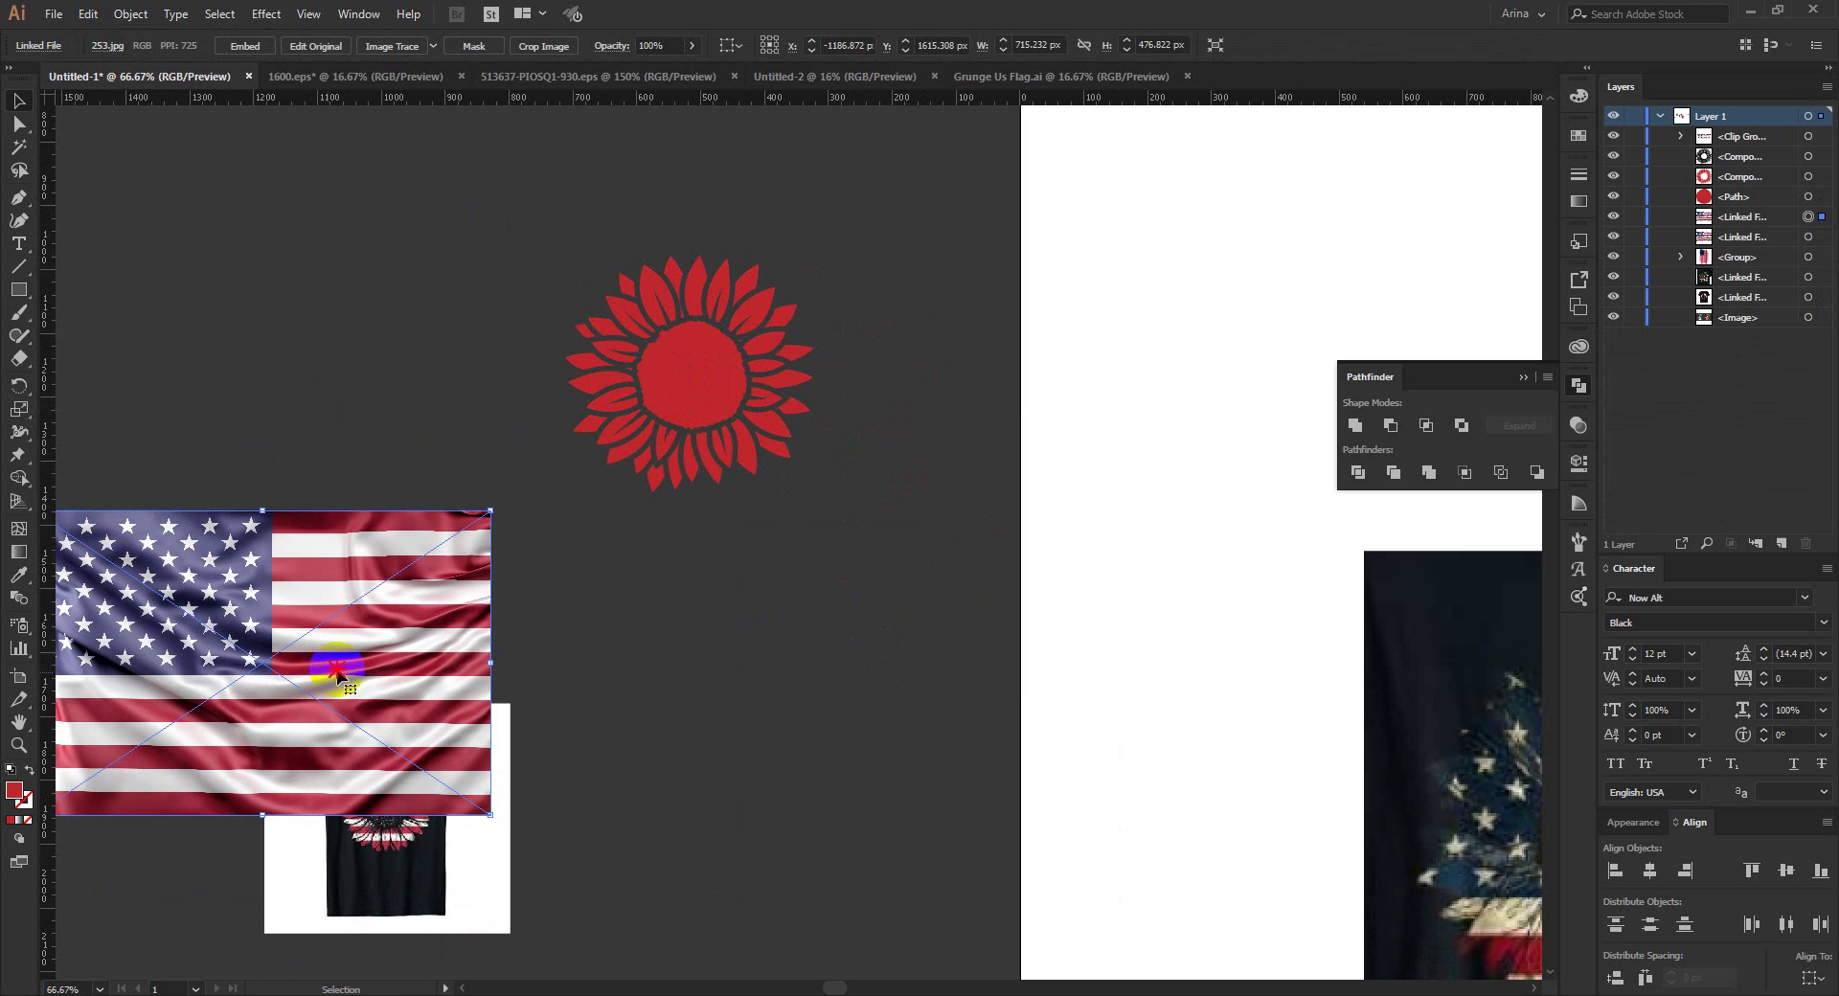
pyautogui.moveTo(331, 675); pyautogui.dragTo(755, 265)
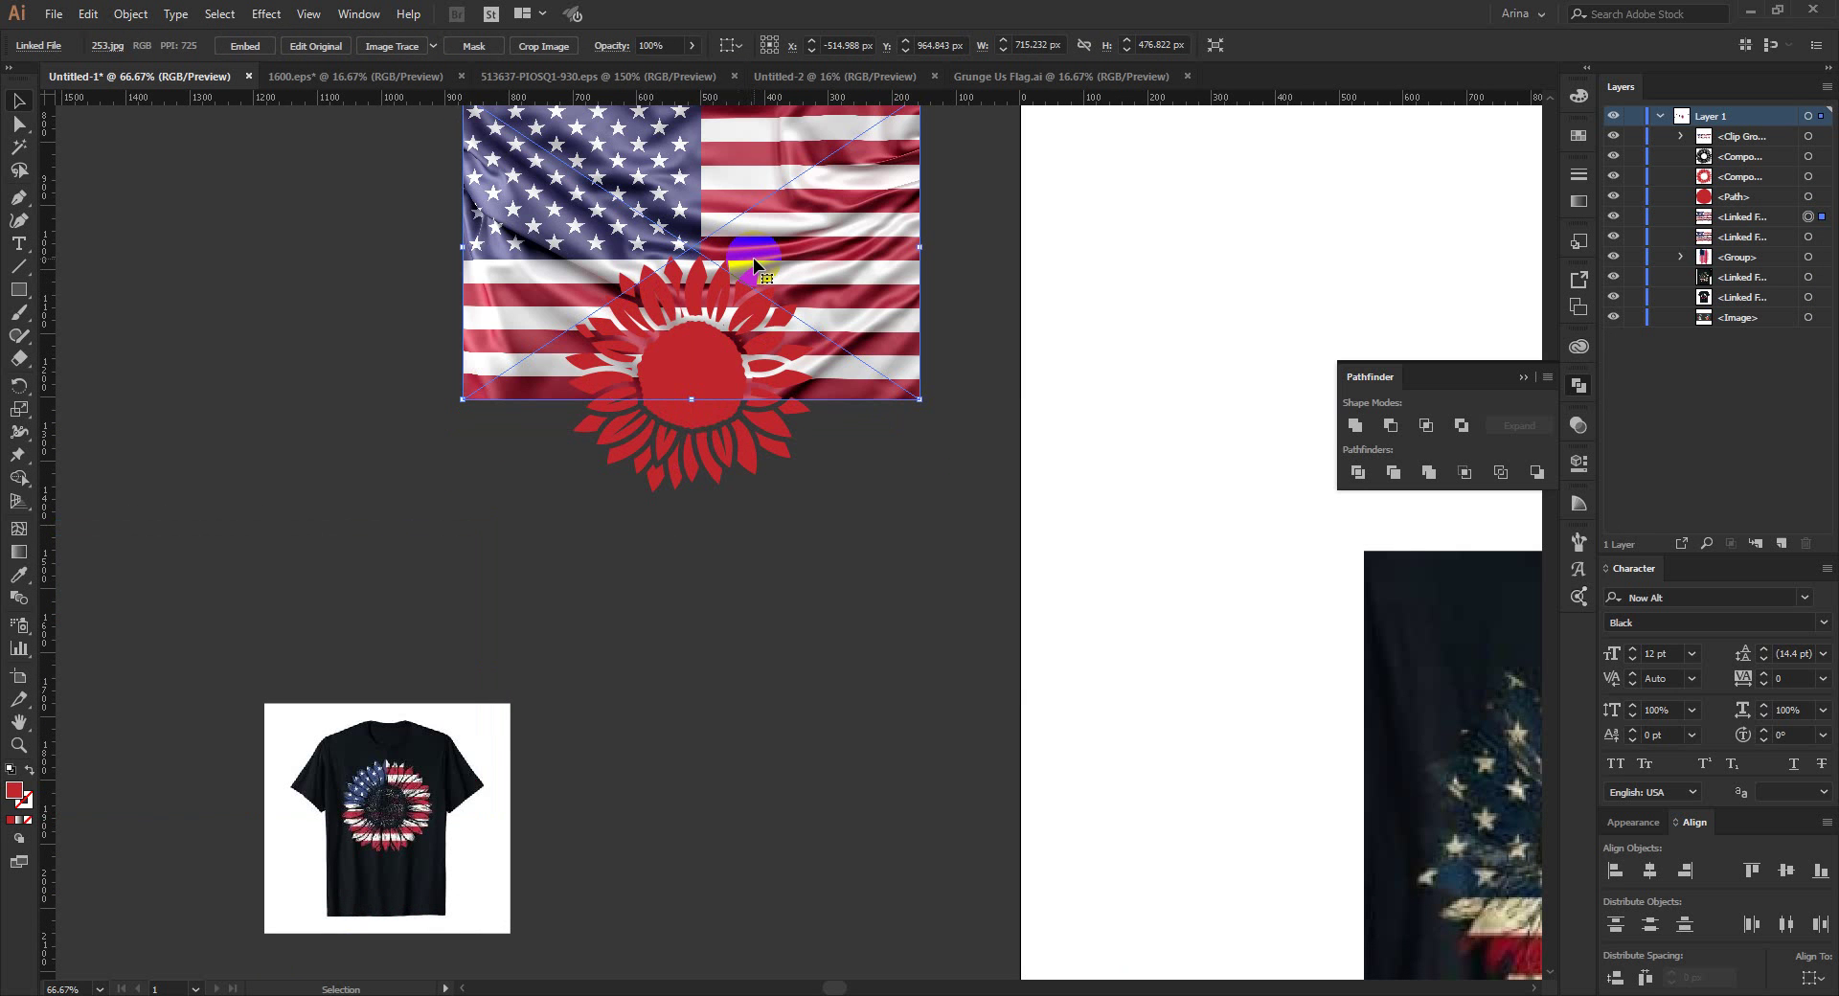
pyautogui.scroll(3, 689, 644)
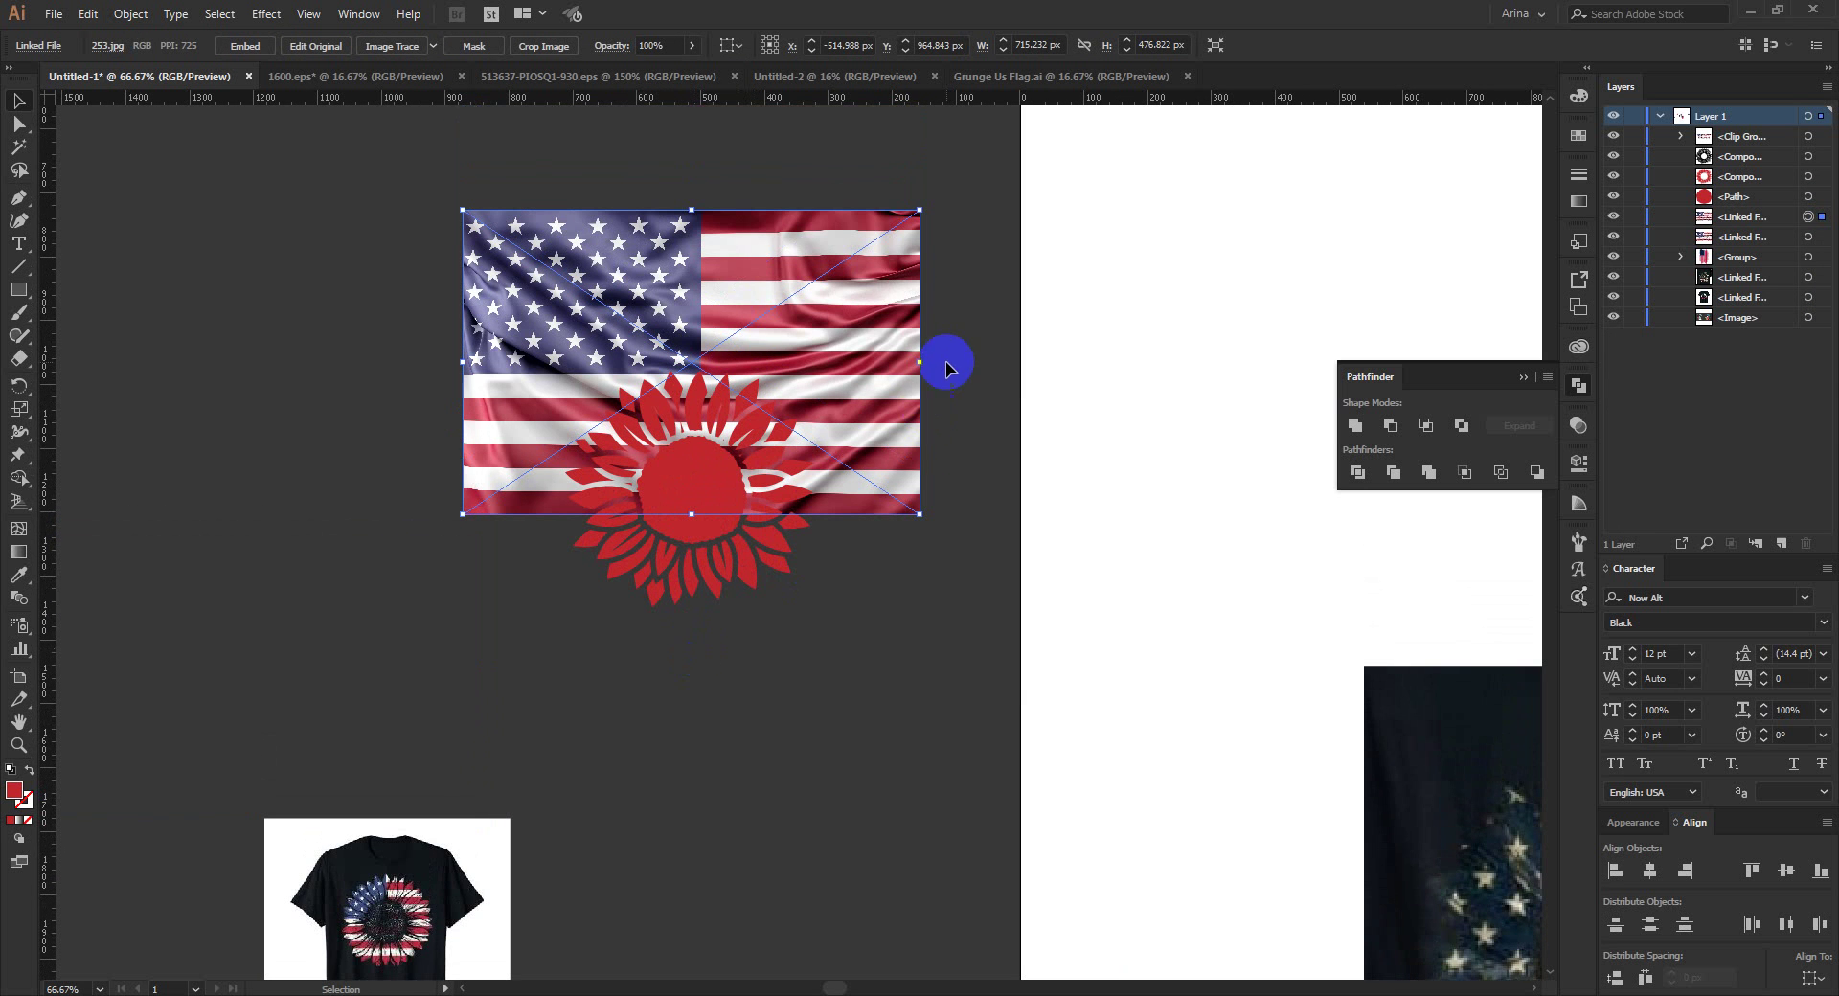
pyautogui.moveTo(931, 361); pyautogui.dragTo(700, 362)
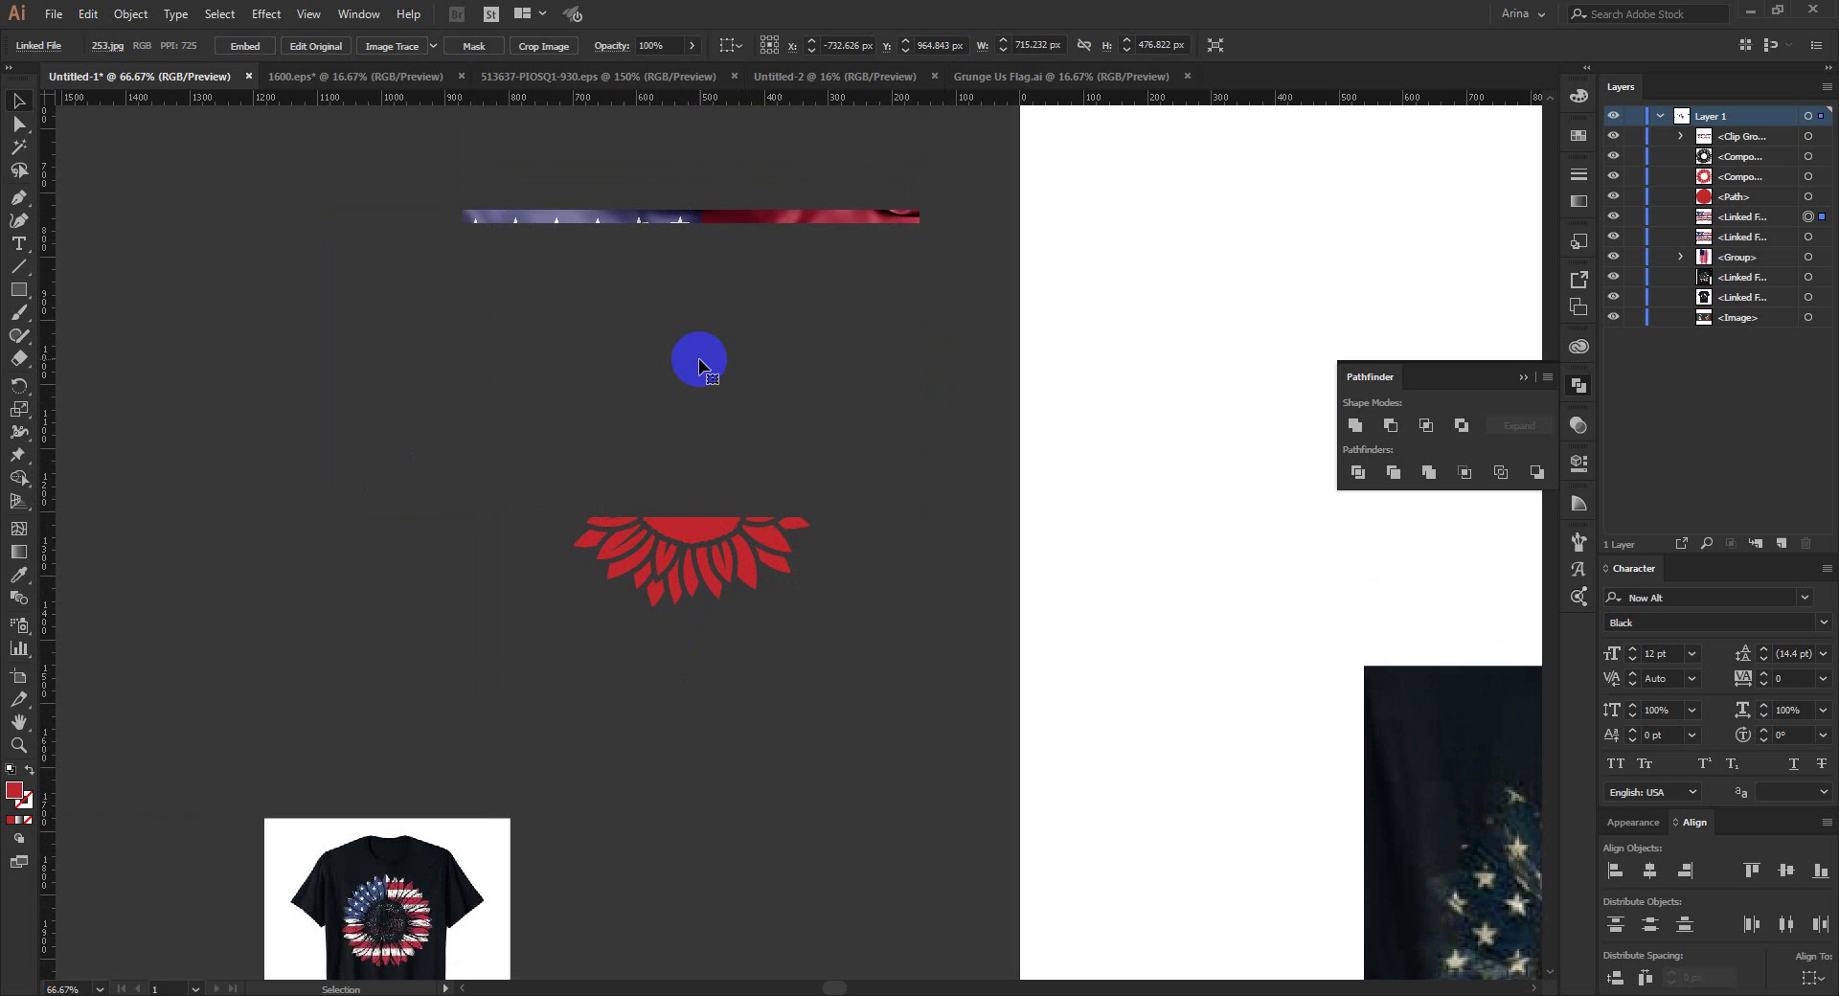
# Step: Scale the sunflower's petals and centre together to about 289 by 275 px and place them over the flag's lower striped area
pyautogui.scroll(1, 700, 362)
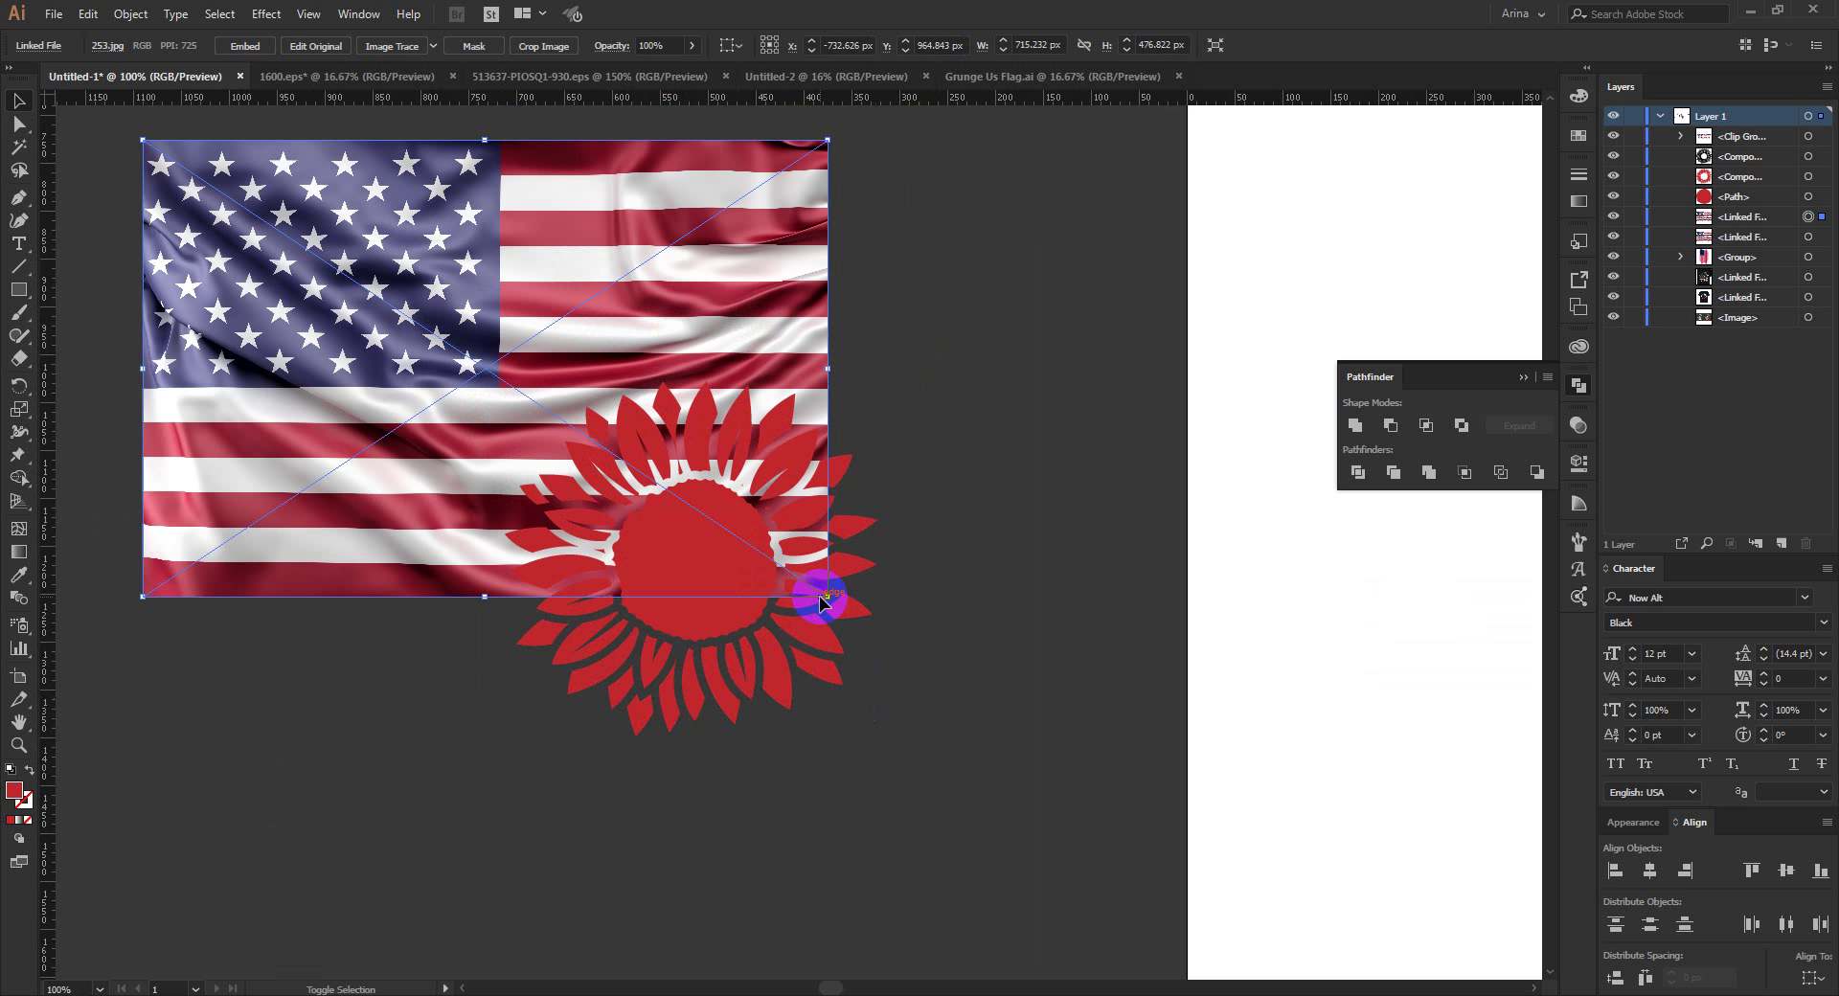
pyautogui.keyDown('shift'); pyautogui.click(822, 649); pyautogui.keyUp('shift')
pyautogui.click(821, 643)
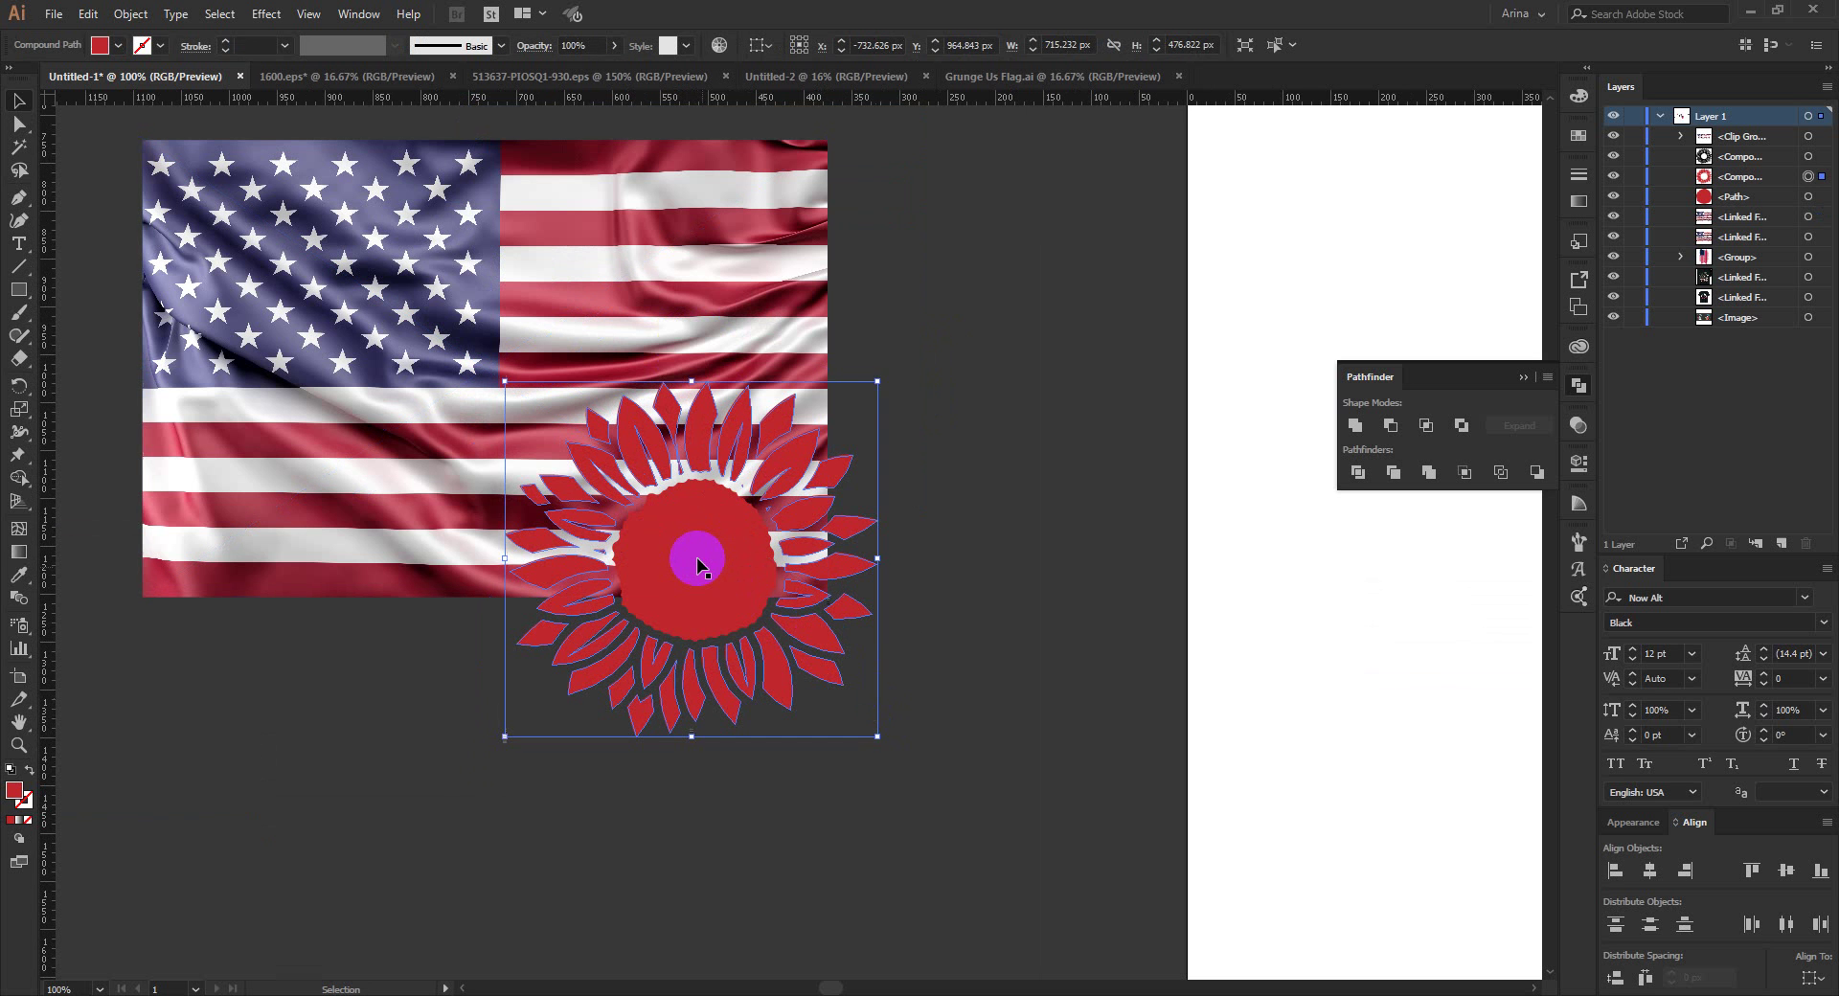
pyautogui.click(697, 561)
pyautogui.keyDown('shift'); pyautogui.click(792, 680); pyautogui.keyUp('shift')
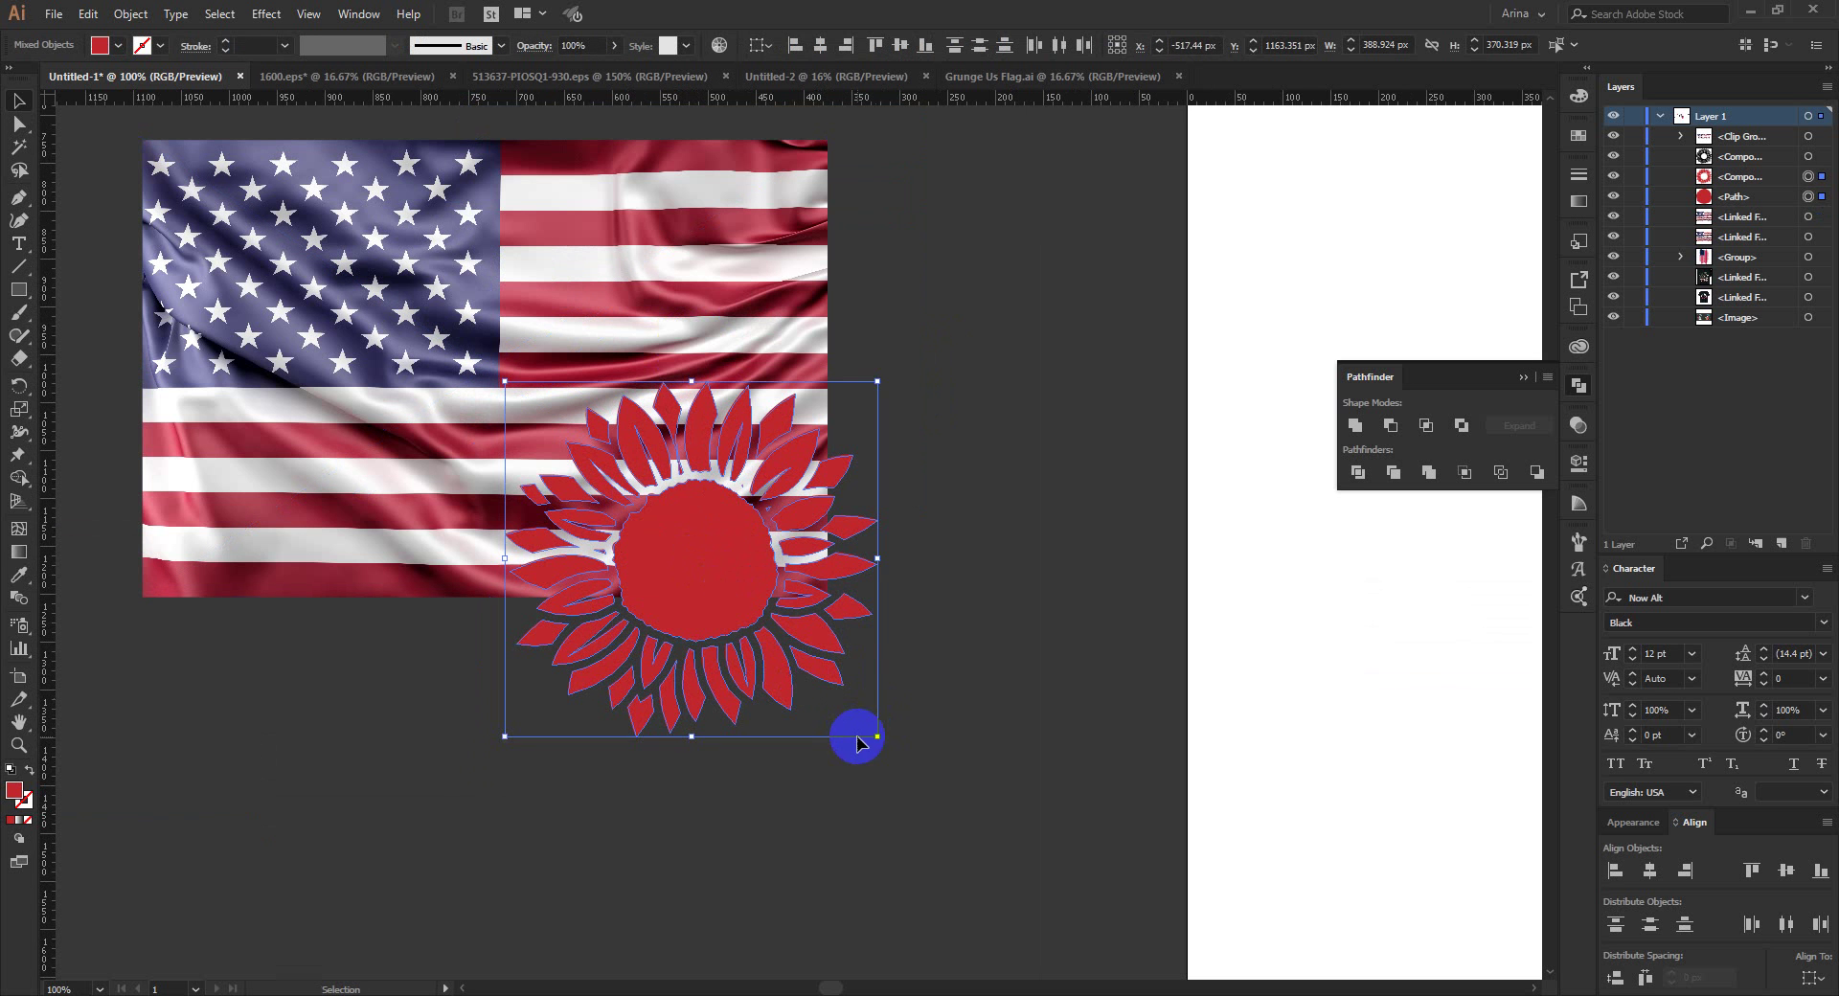
pyautogui.moveTo(873, 736); pyautogui.dragTo(791, 645)
pyautogui.moveTo(664, 525); pyautogui.dragTo(675, 470)
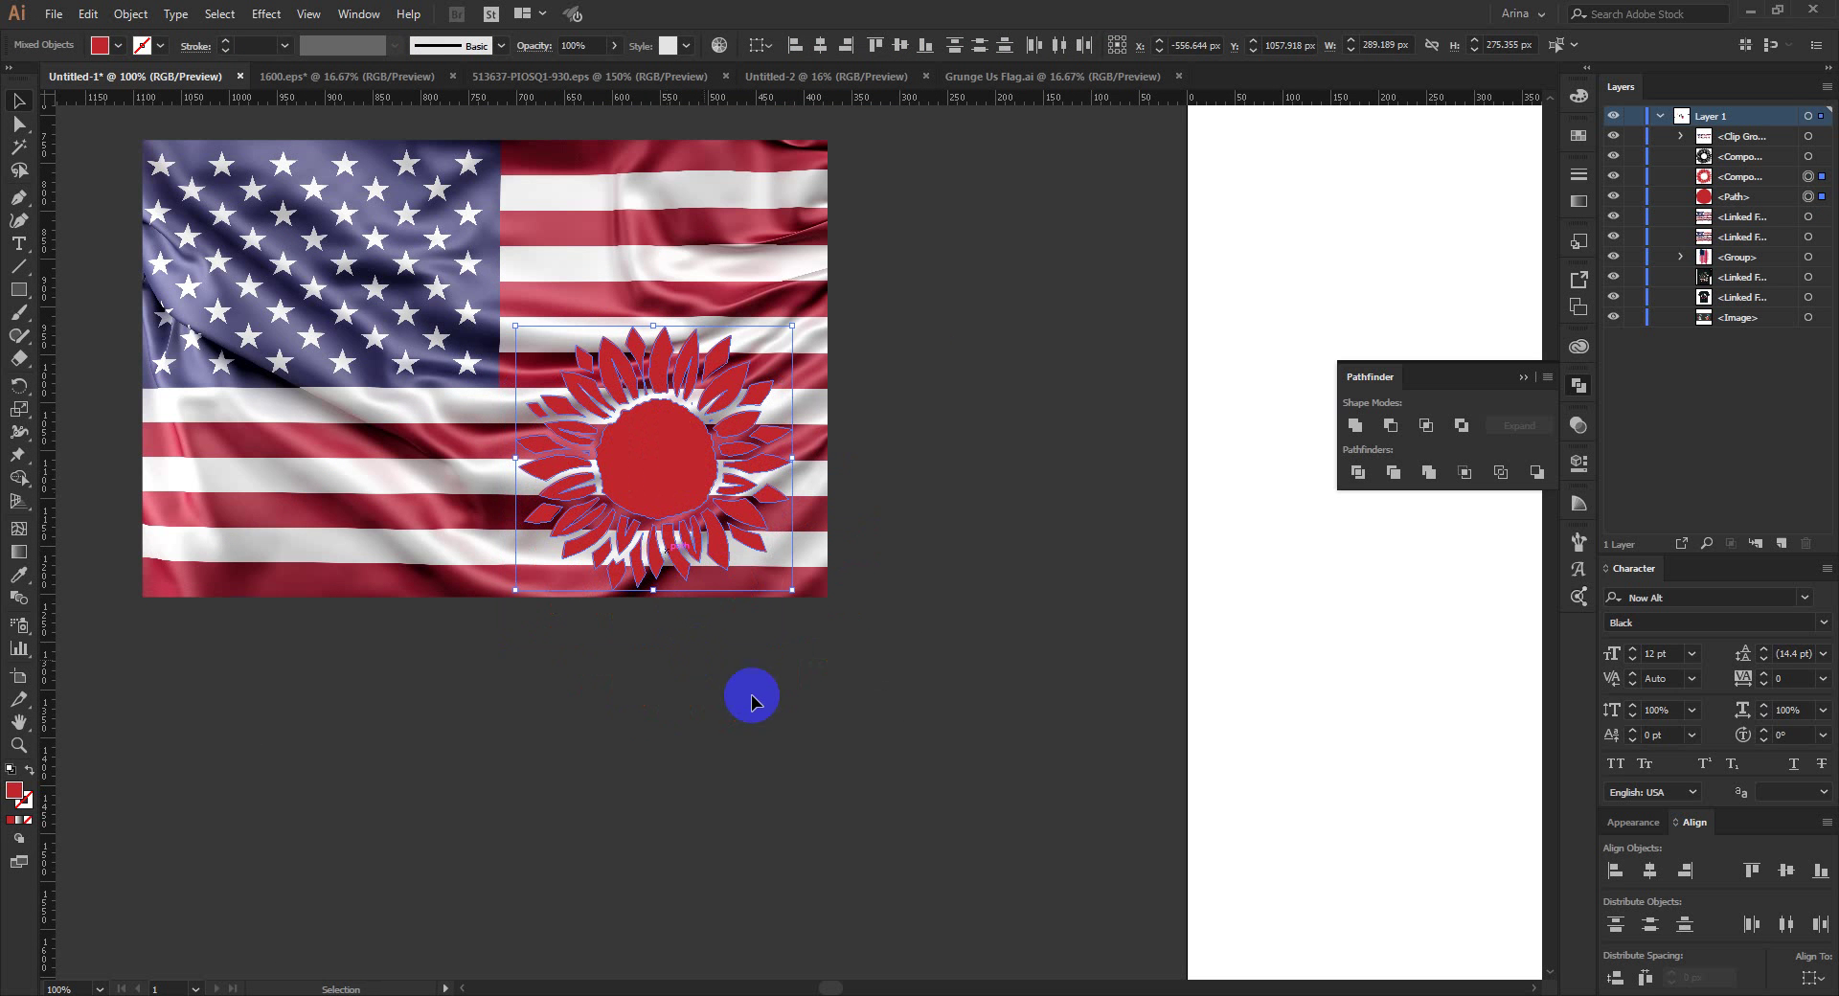
pyautogui.click(761, 700)
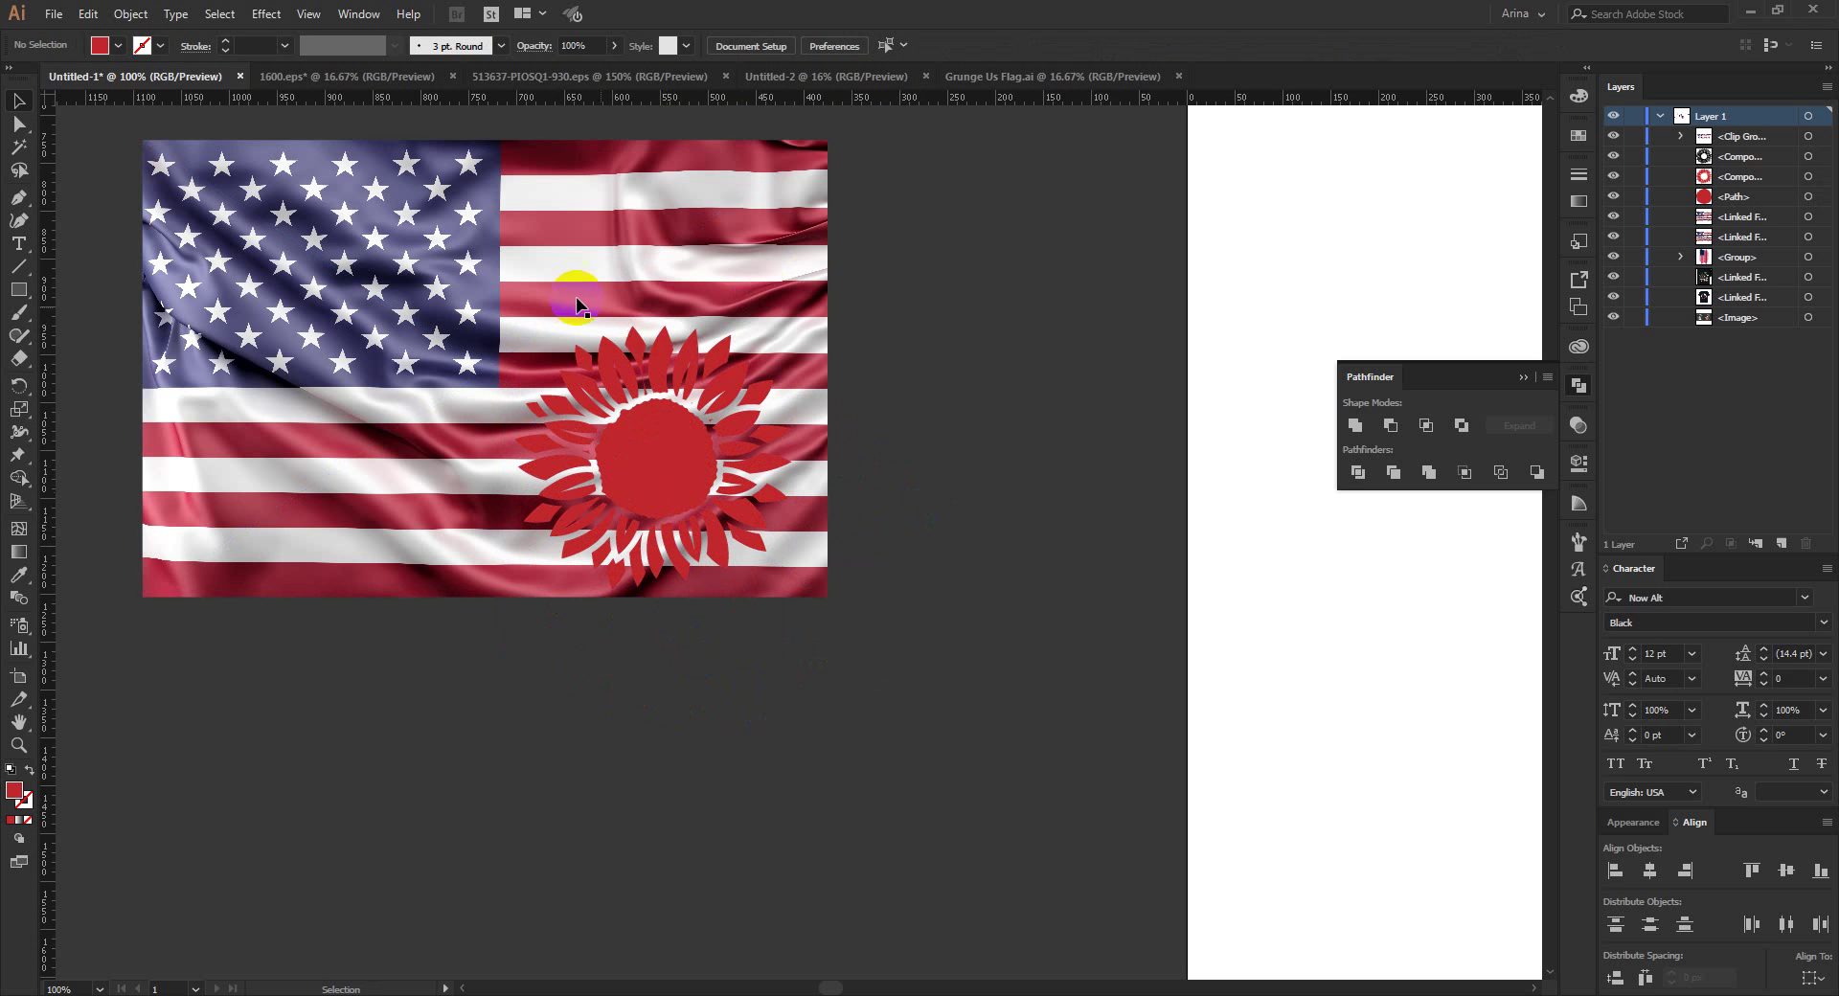
# Step: Make a clipping mask from the flag image and the petals' compound path, leaving the round centre out
pyautogui.click(494, 283)
pyautogui.scroll(1, 492, 276)
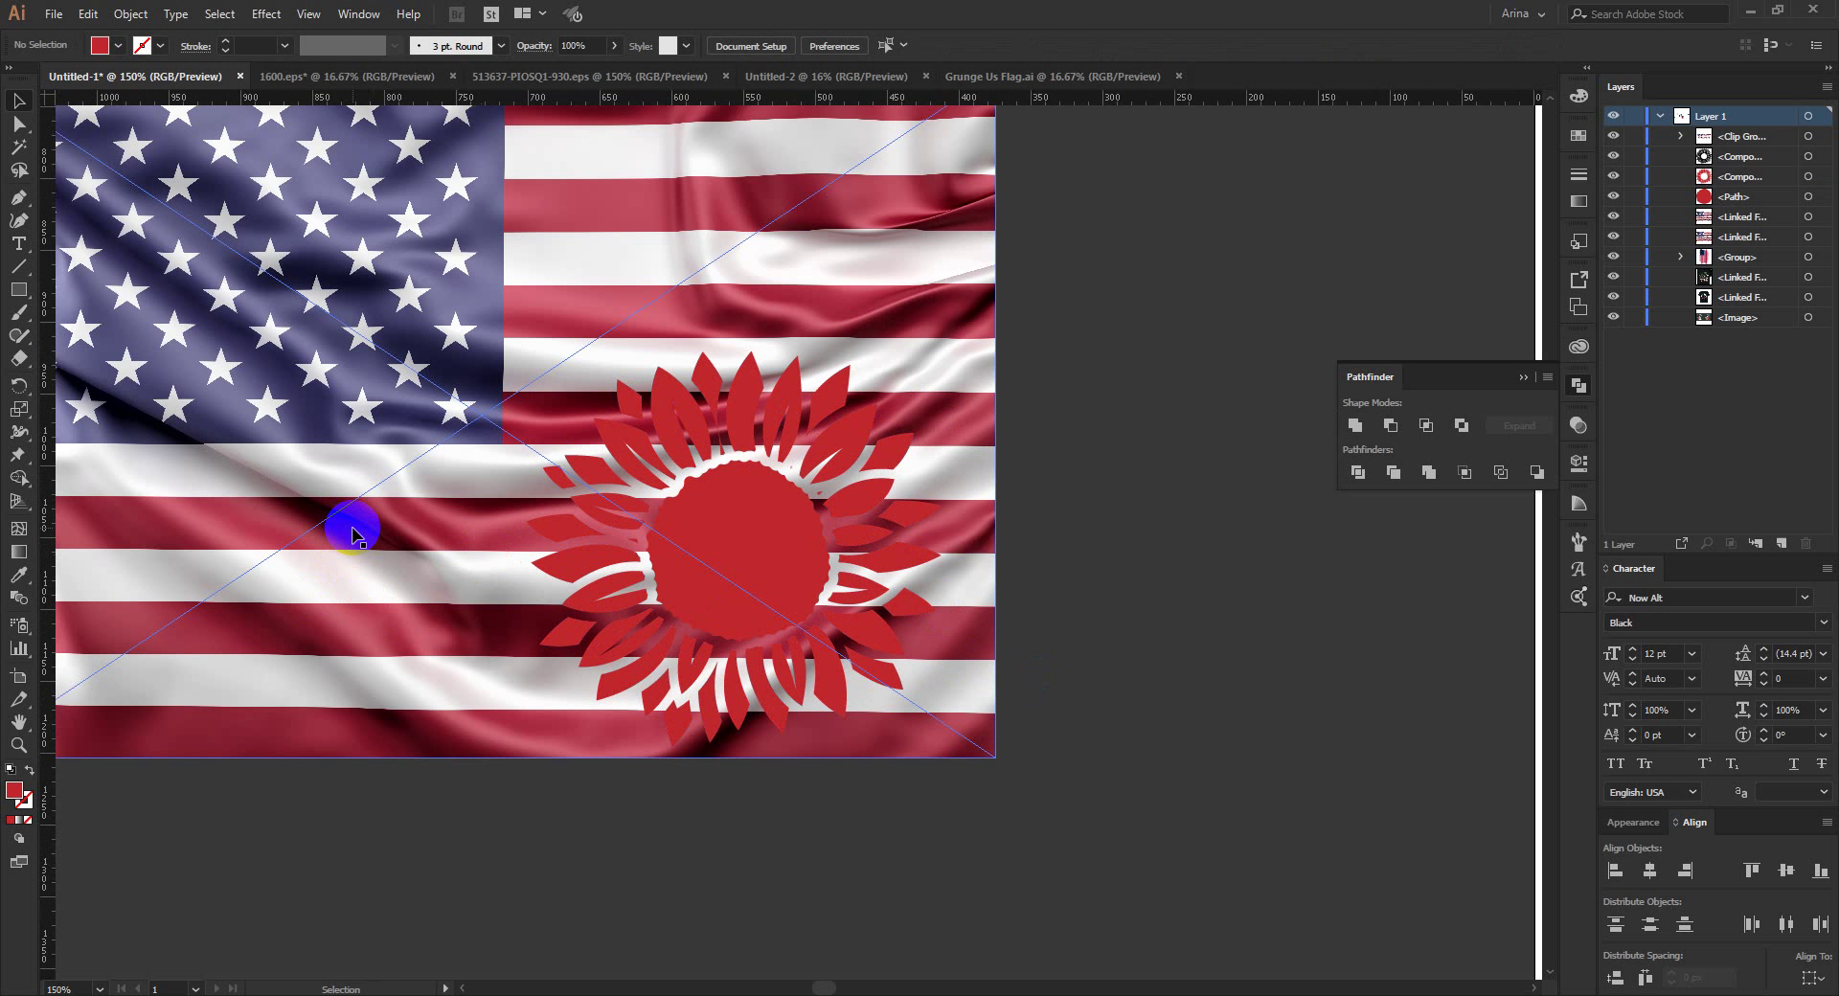
pyautogui.click(955, 639)
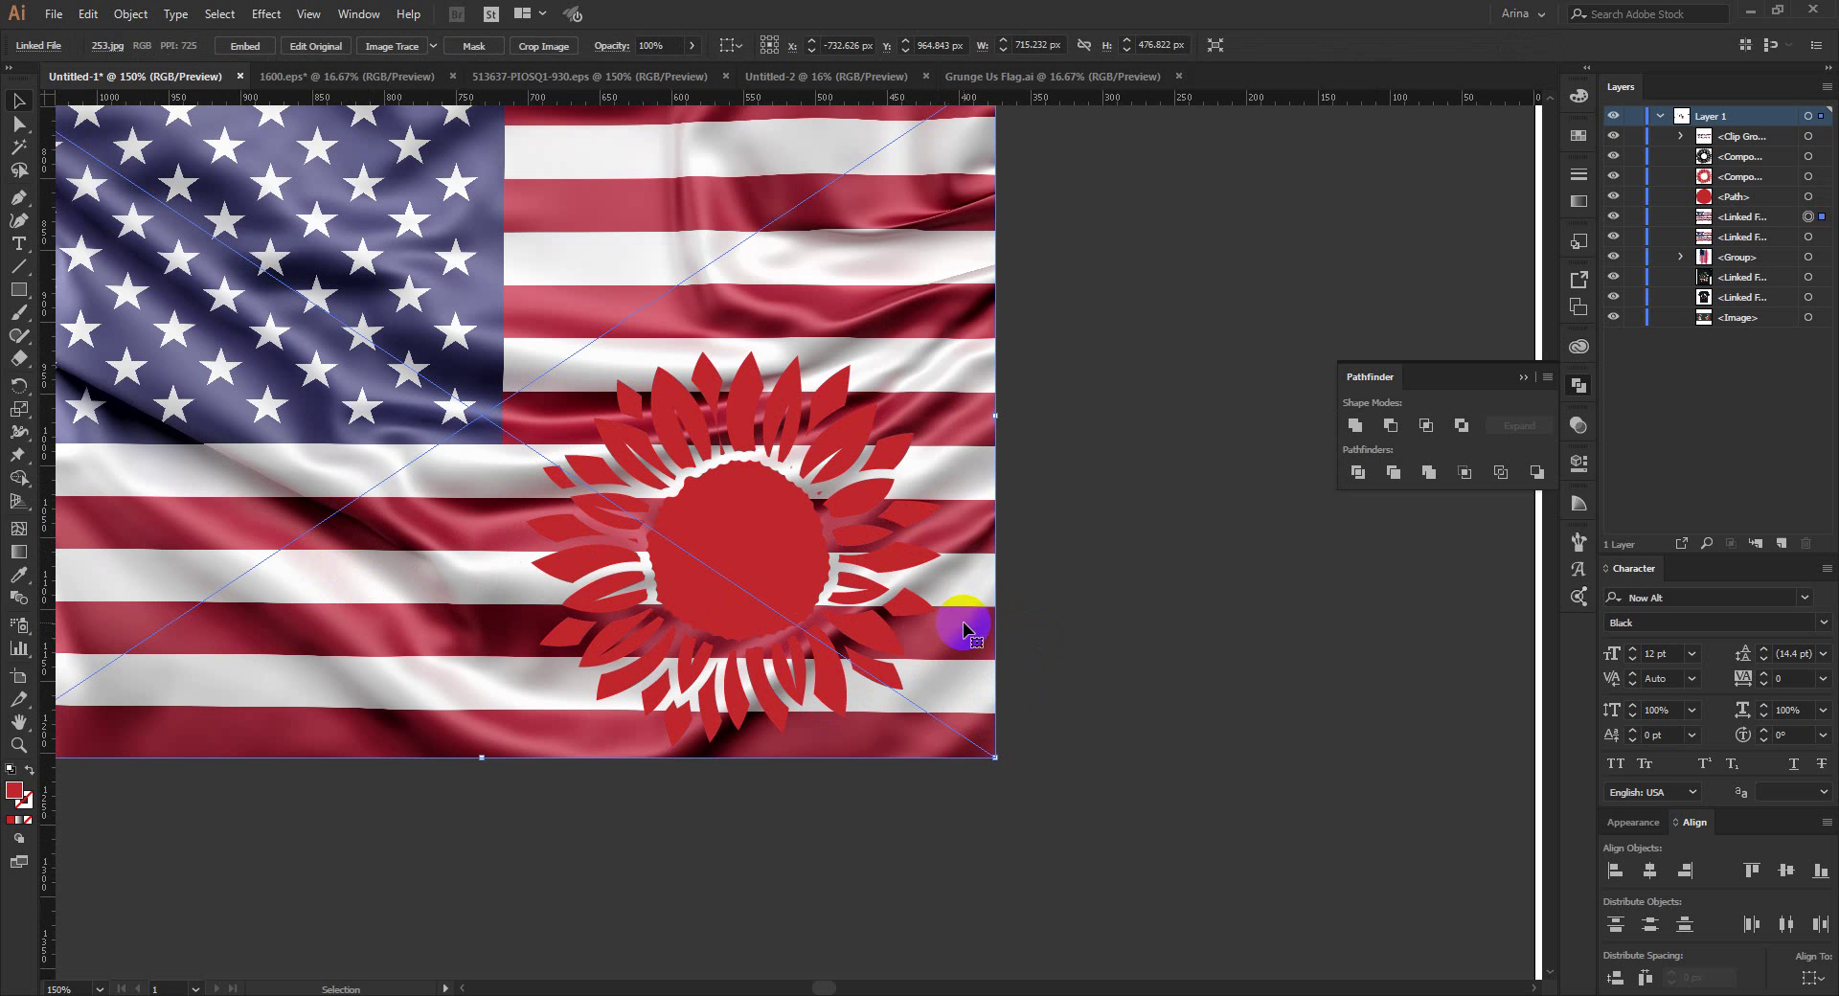
pyautogui.keyDown('shift'); pyautogui.click(910, 613); pyautogui.keyUp('shift')
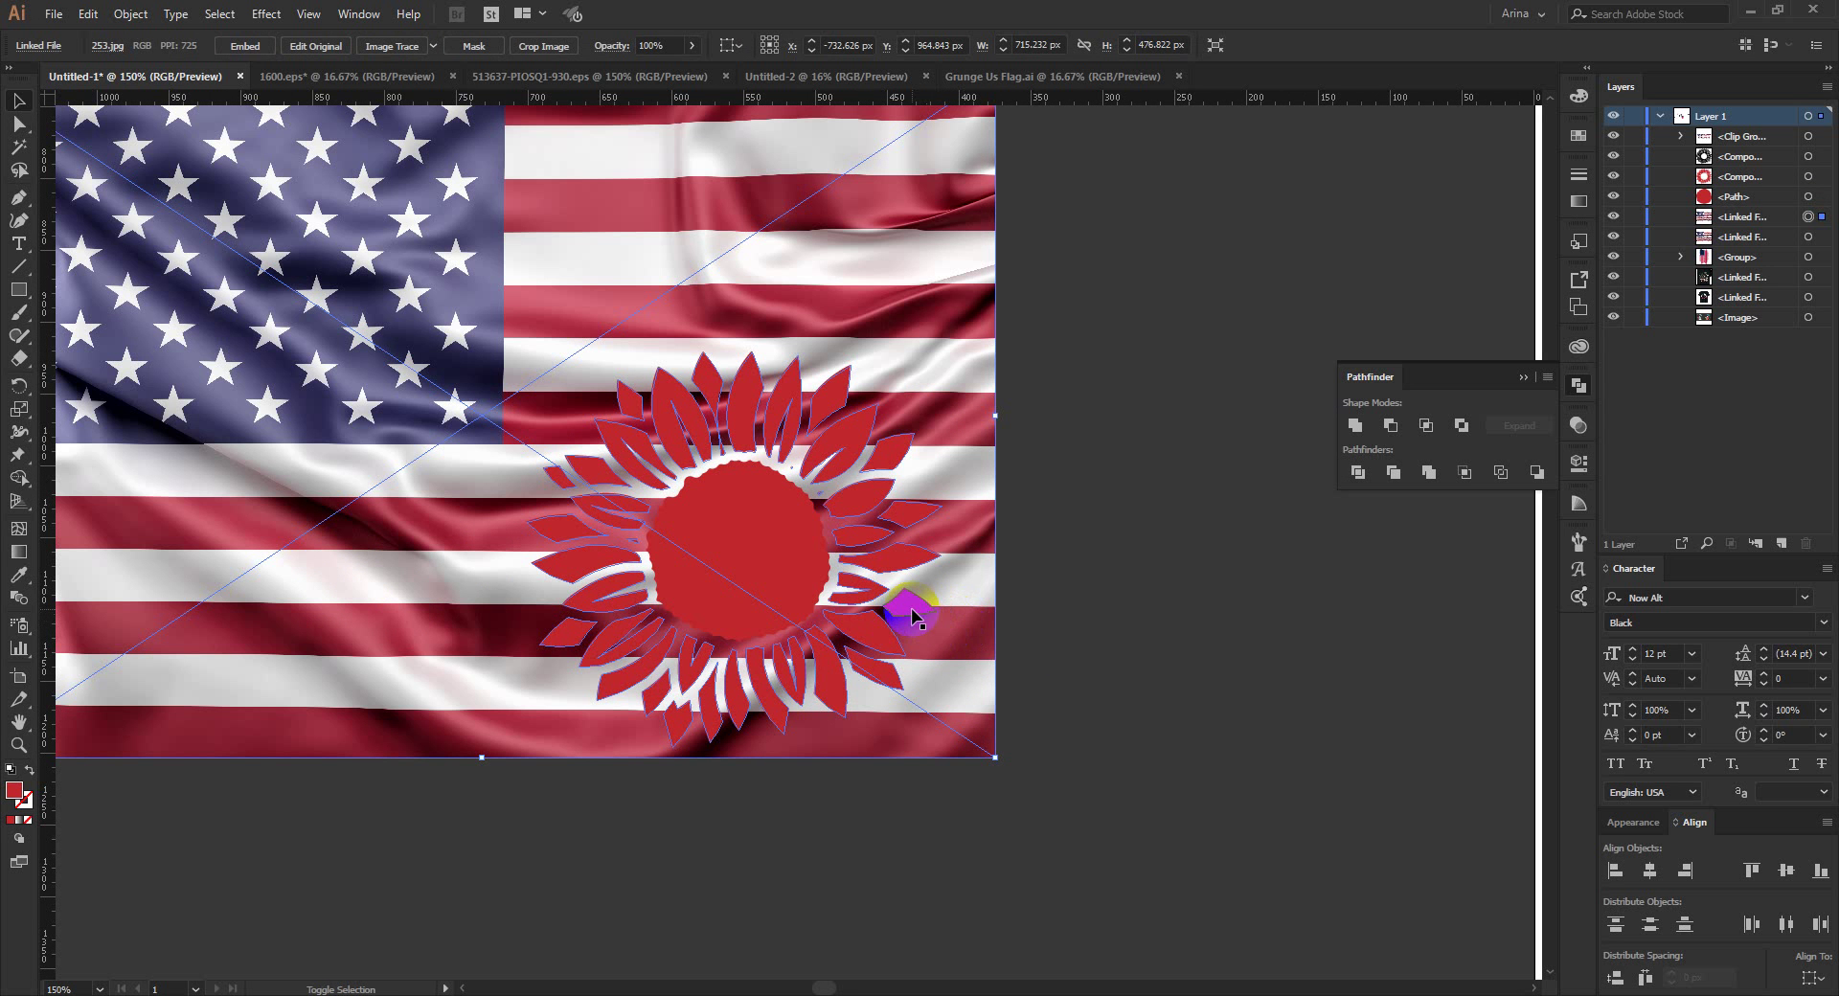
pyautogui.rightClick(911, 614)
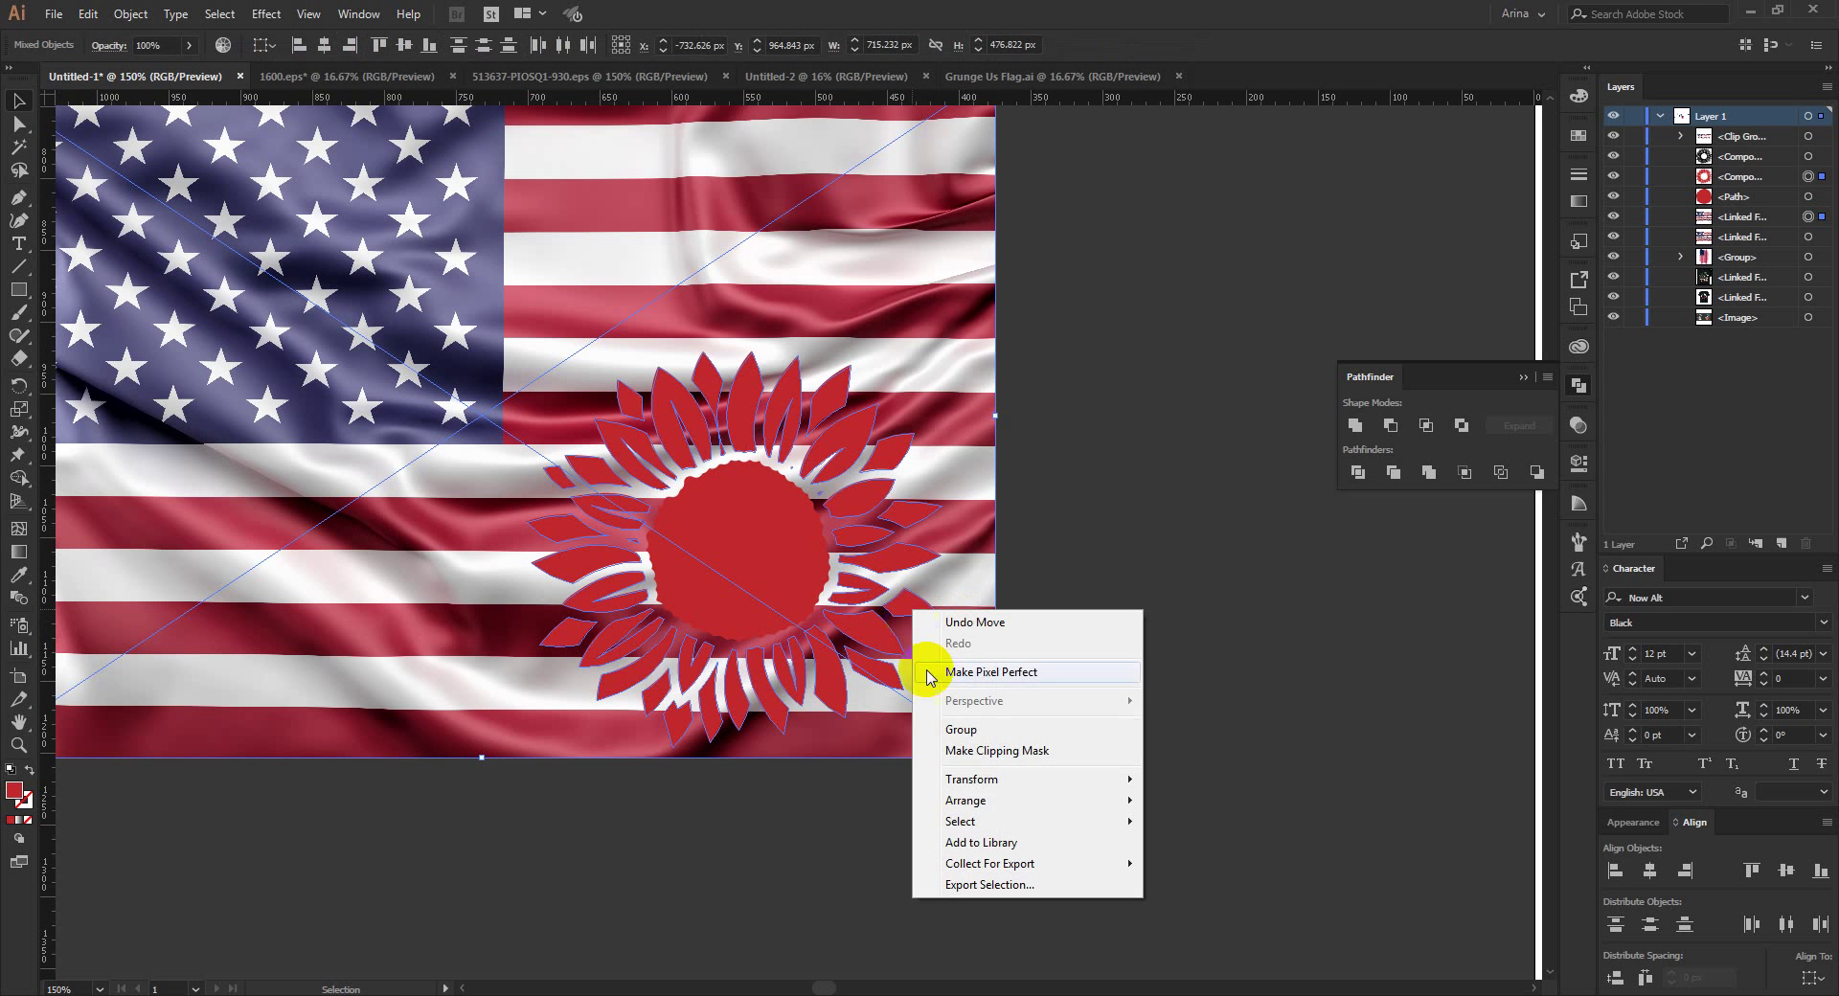
pyautogui.click(959, 756)
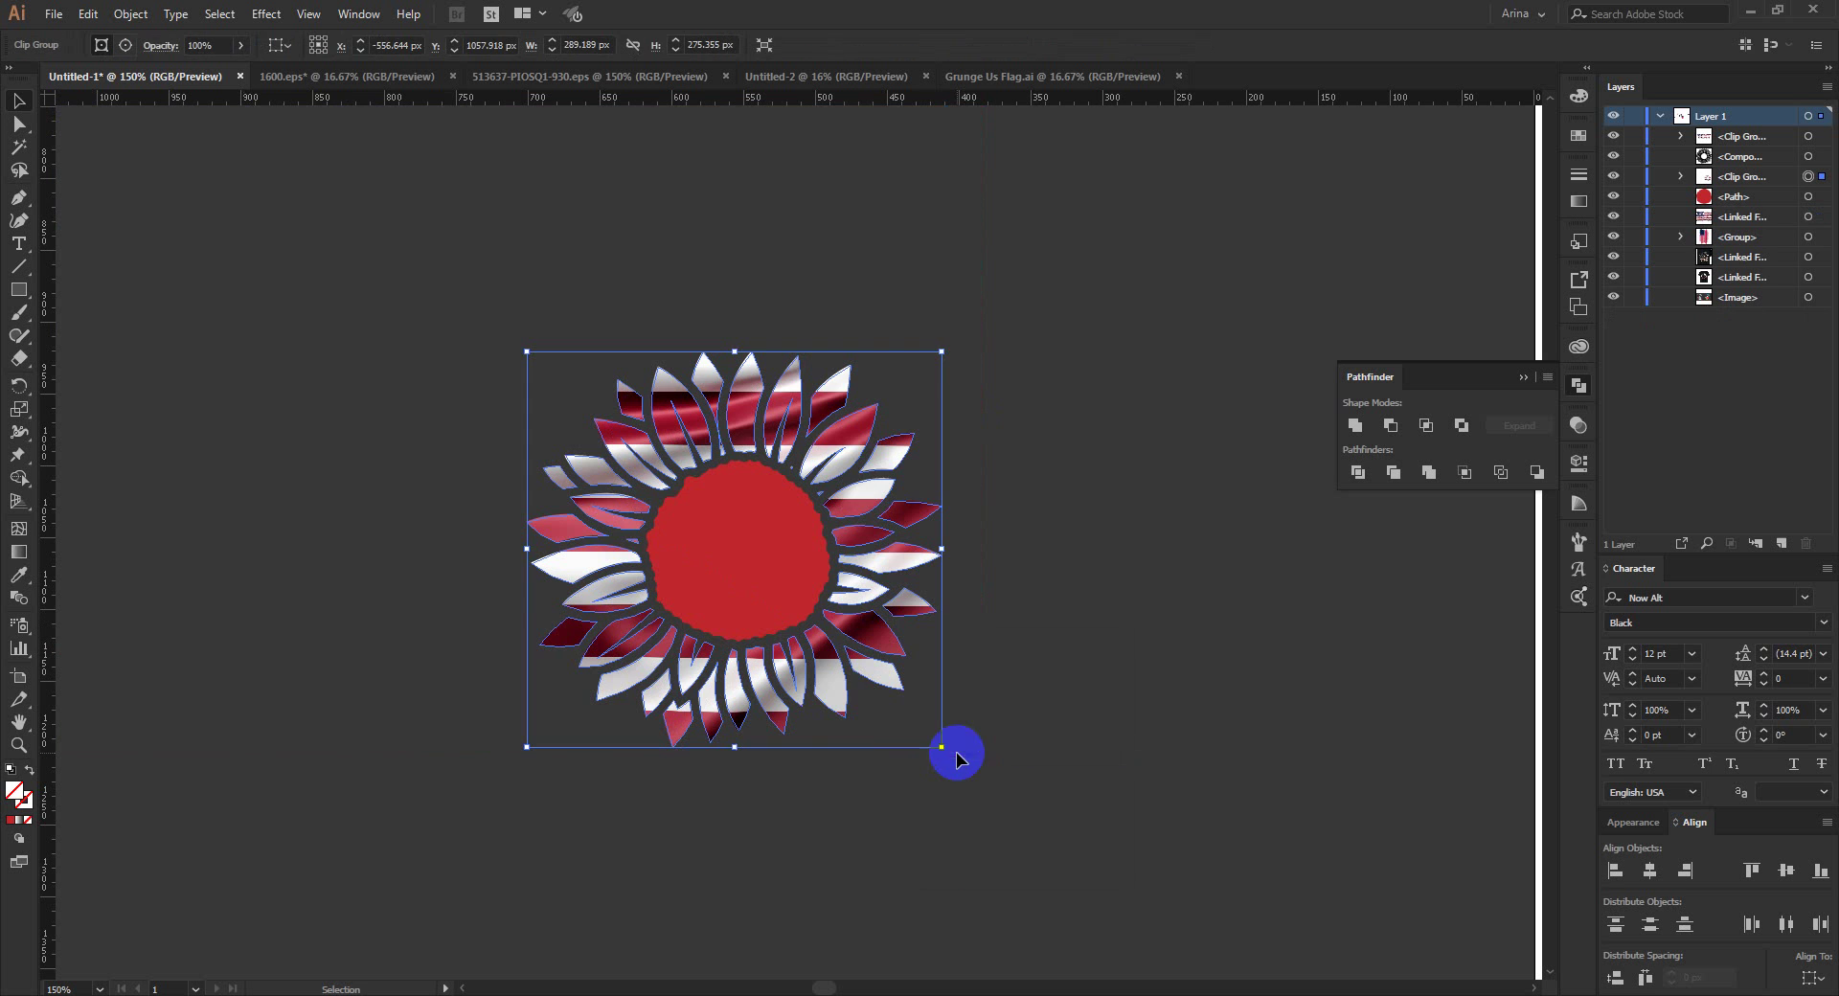
pyautogui.click(1090, 640)
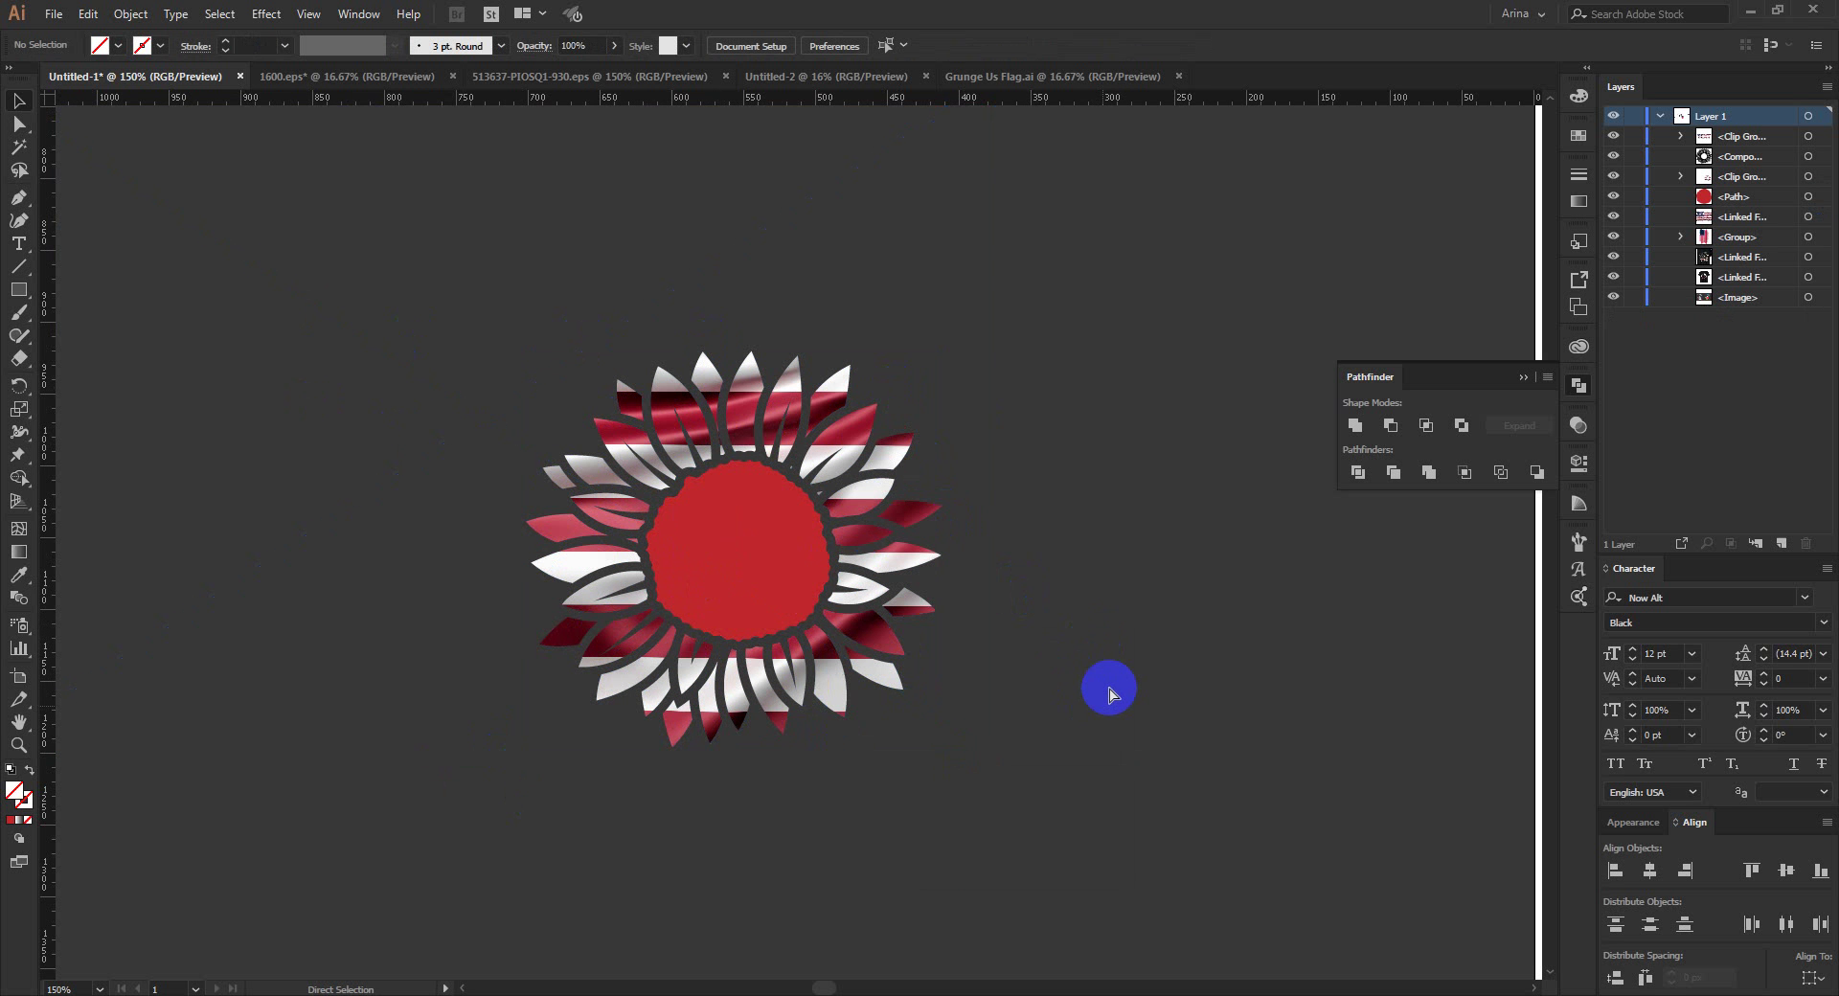
# Step: Paste another copy of the flag image, offset it from the sunflower and send it behind all the artwork
pyautogui.click(1109, 692)
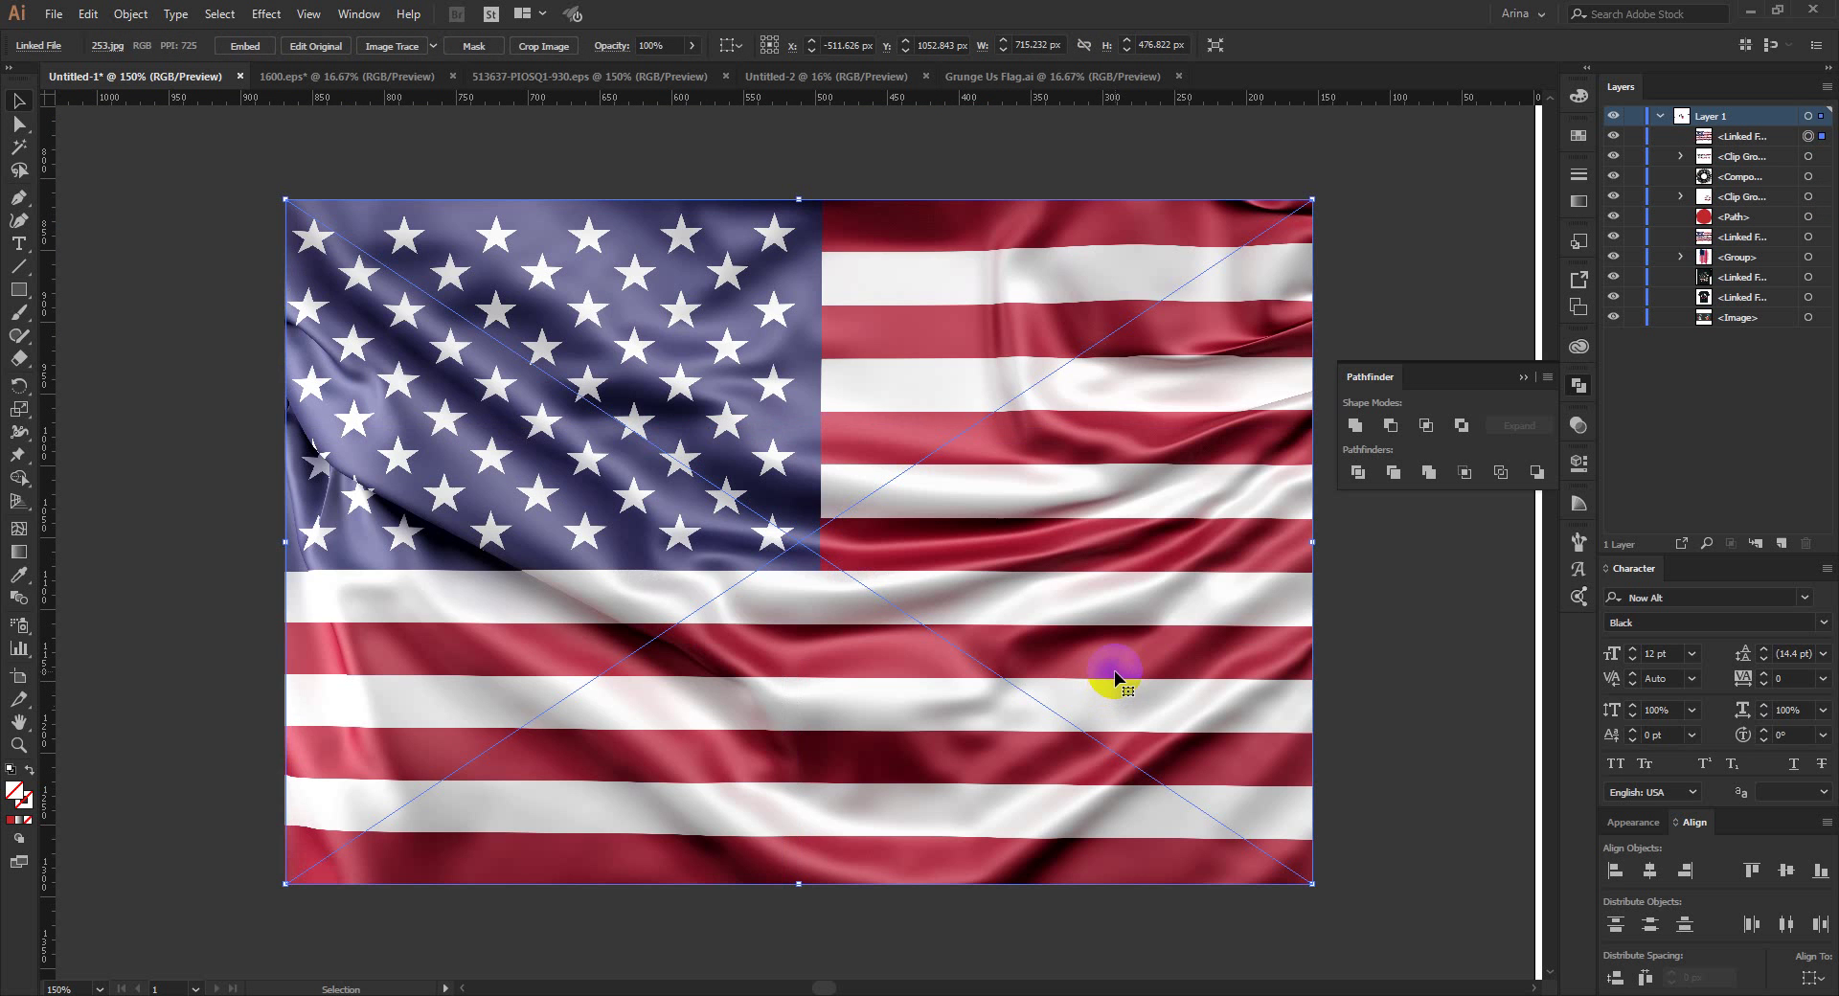
pyautogui.scroll(-1, 842, 578)
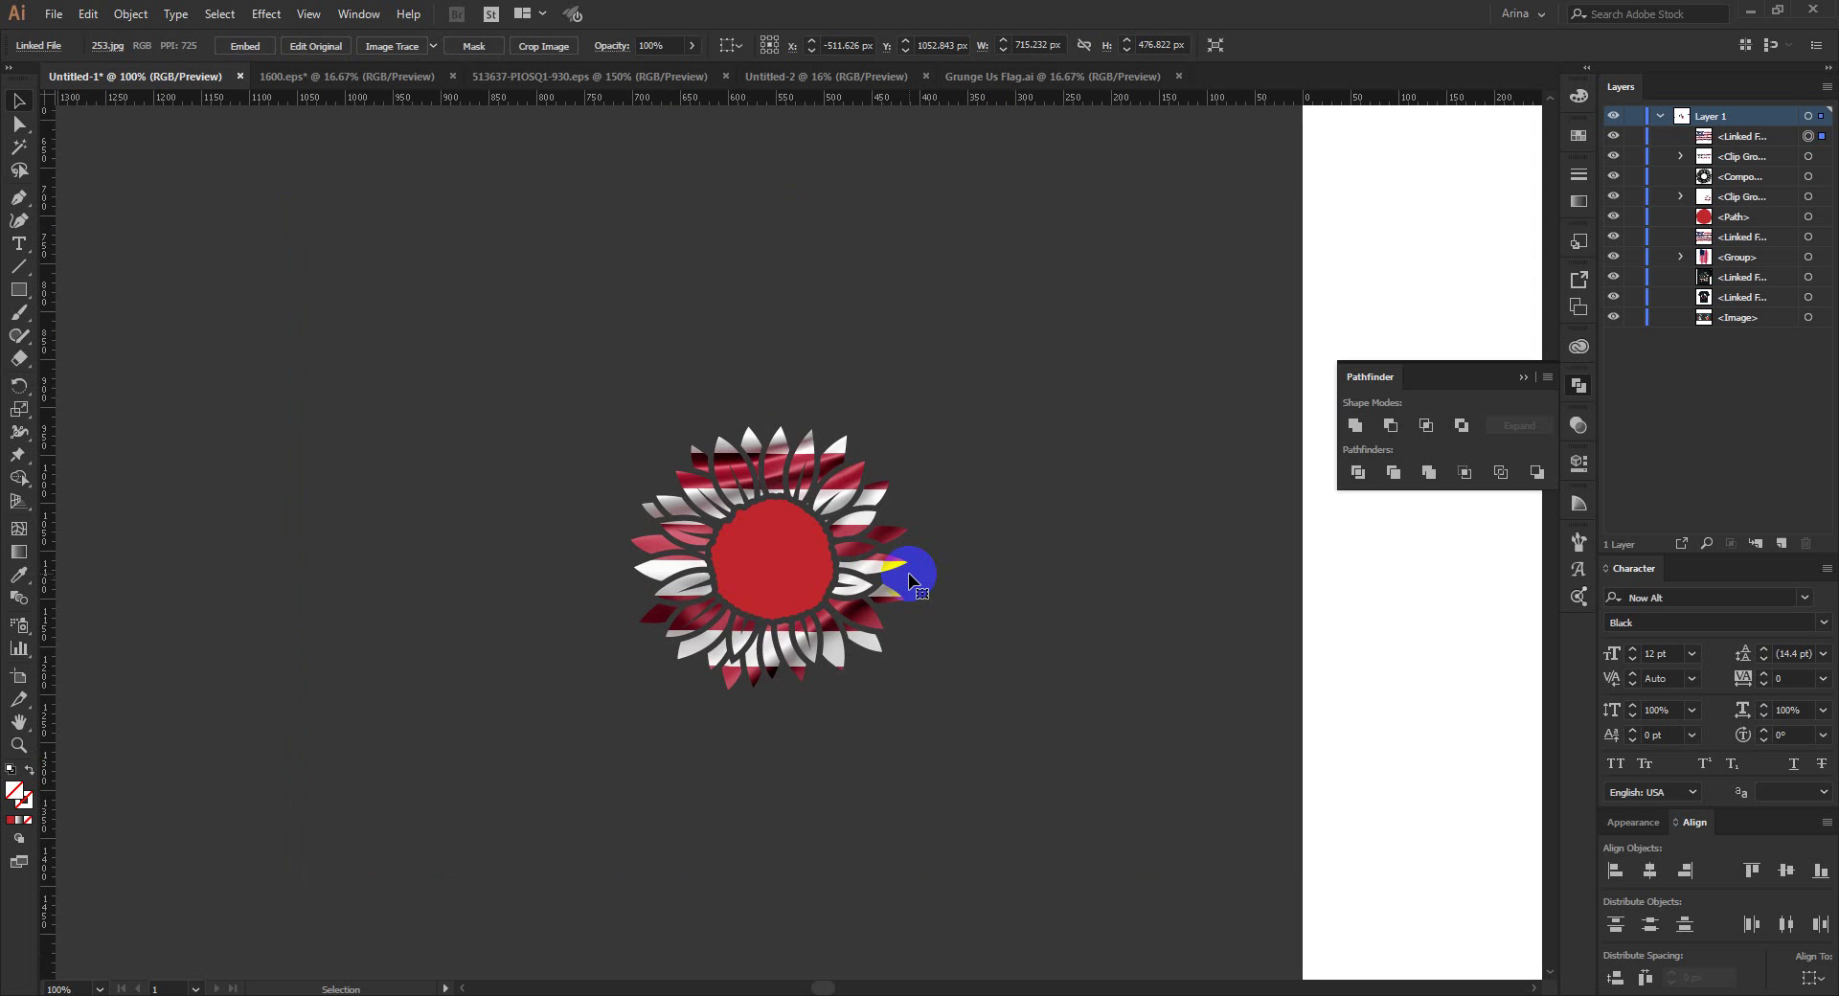
pyautogui.moveTo(945, 492); pyautogui.dragTo(1092, 670)
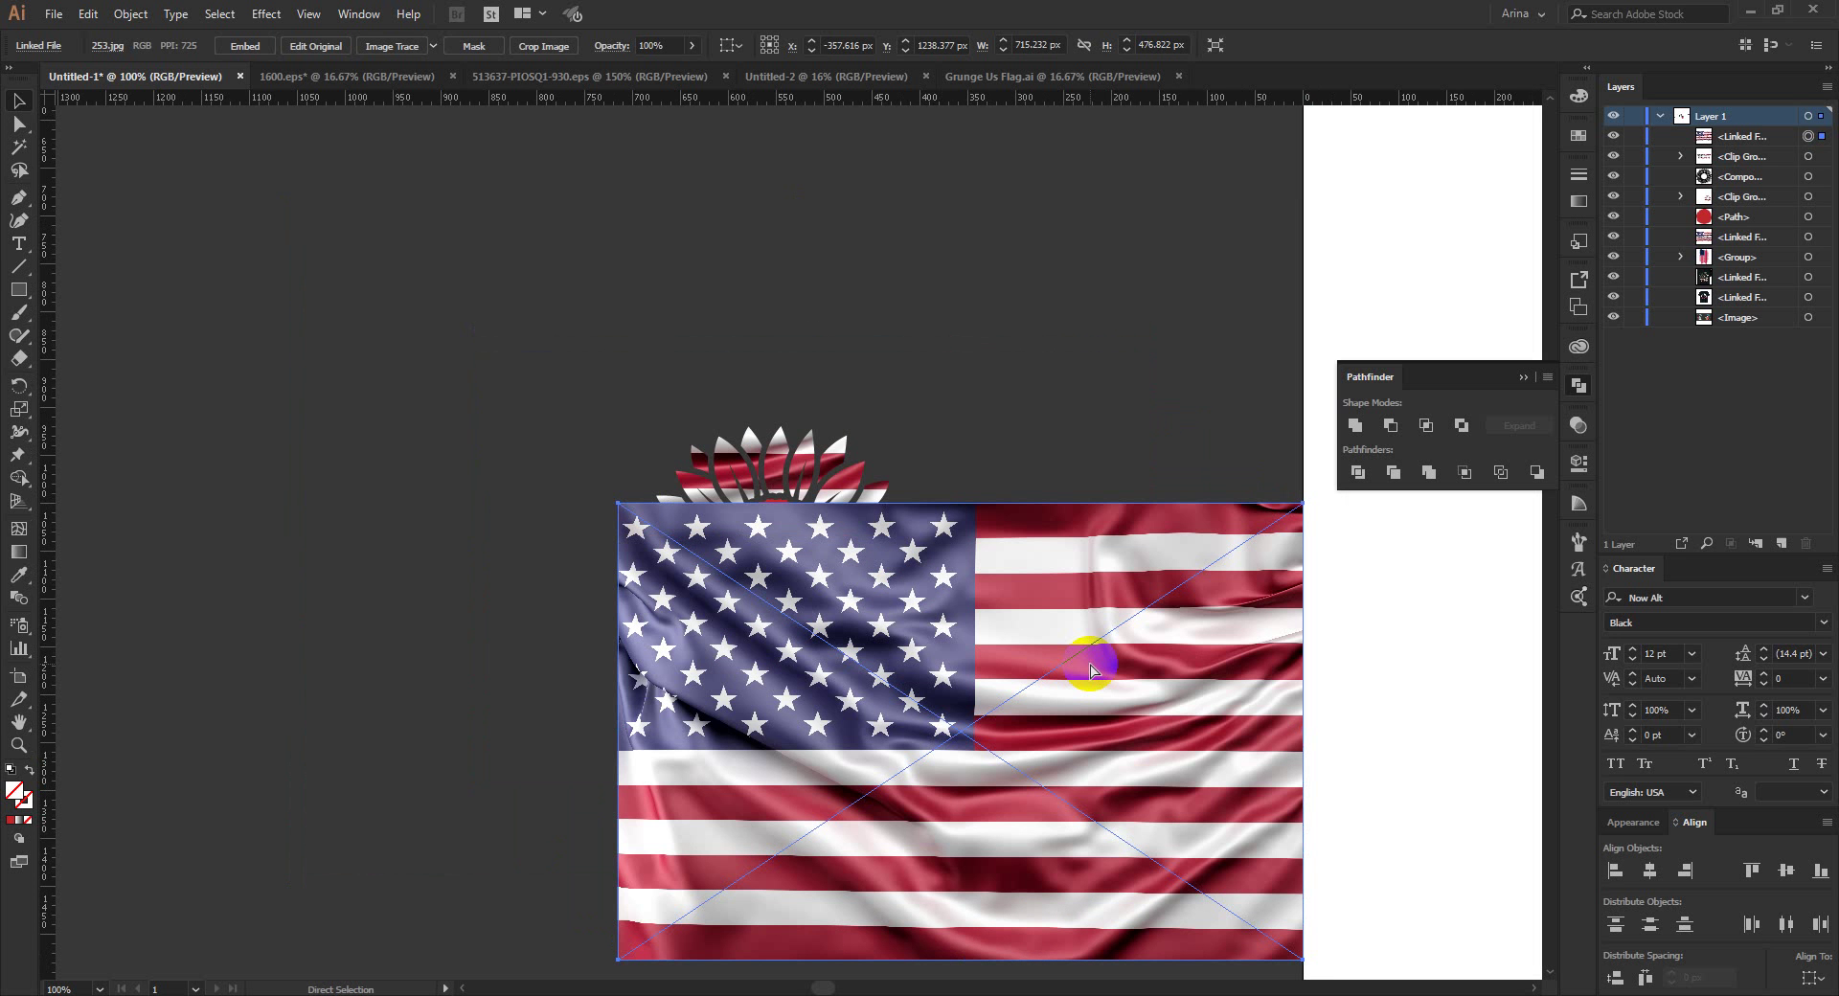
pyautogui.press('Delete')
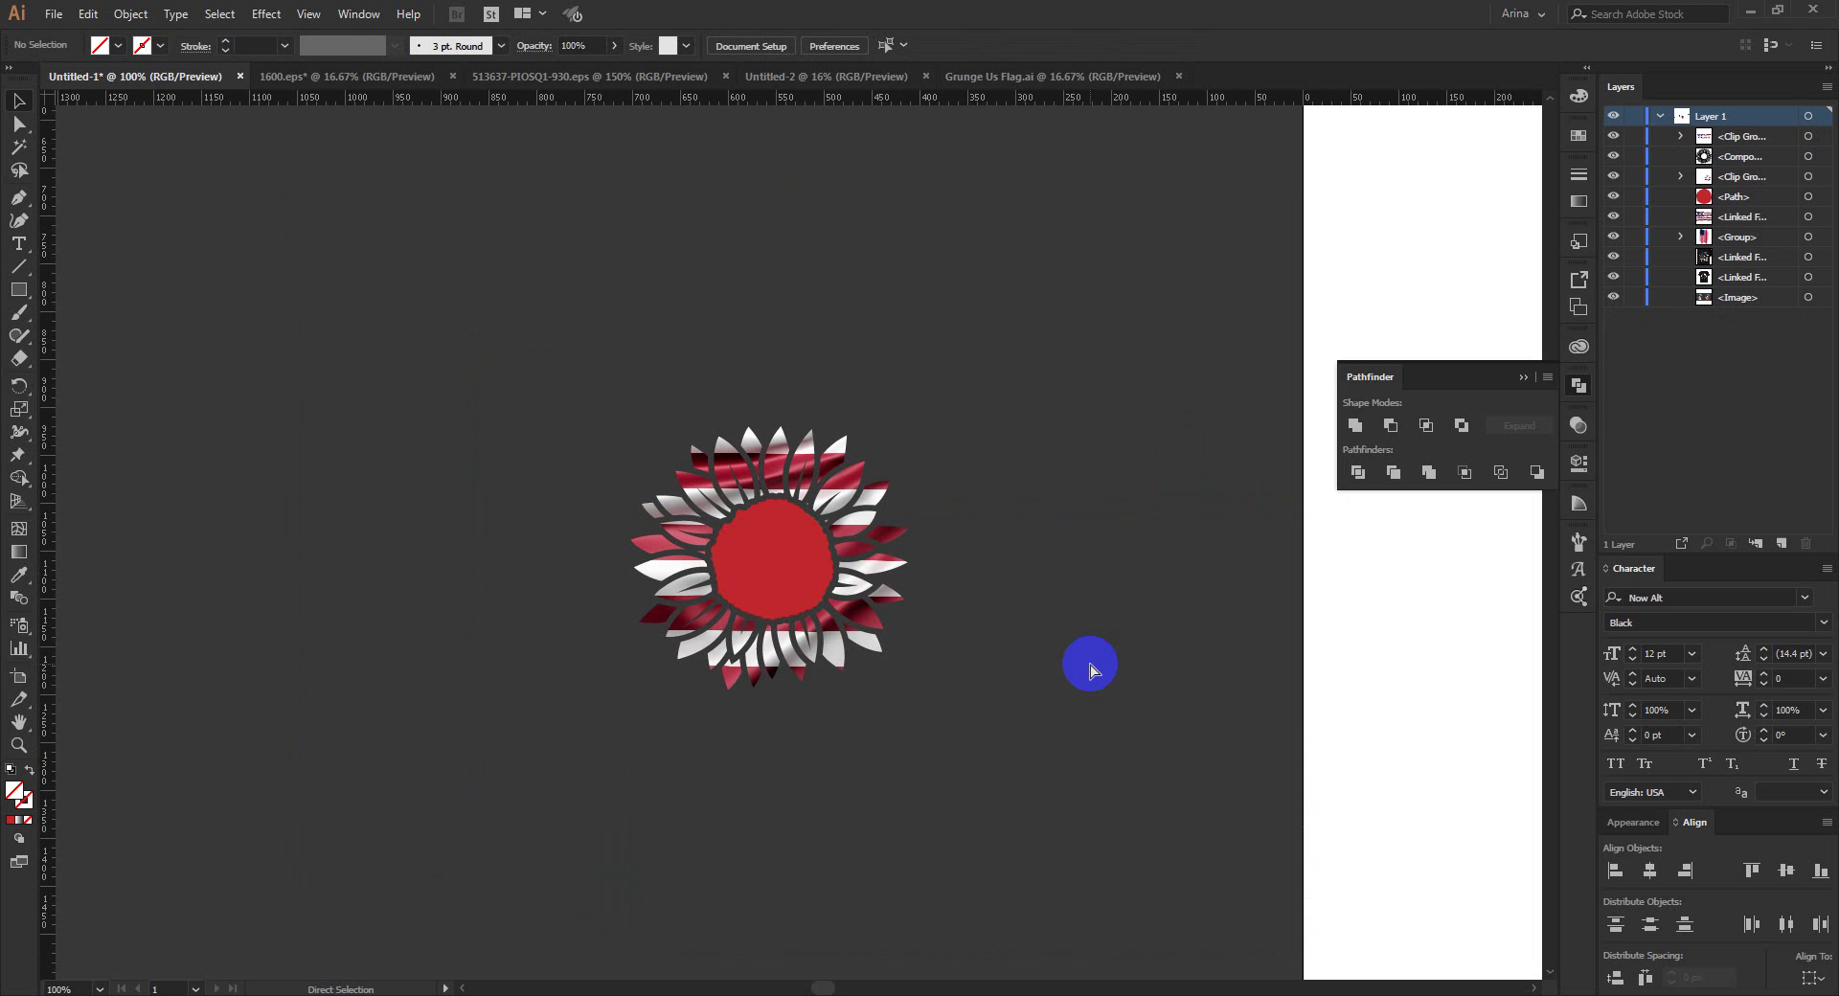
pyautogui.hotkey('ctrl', 'z')
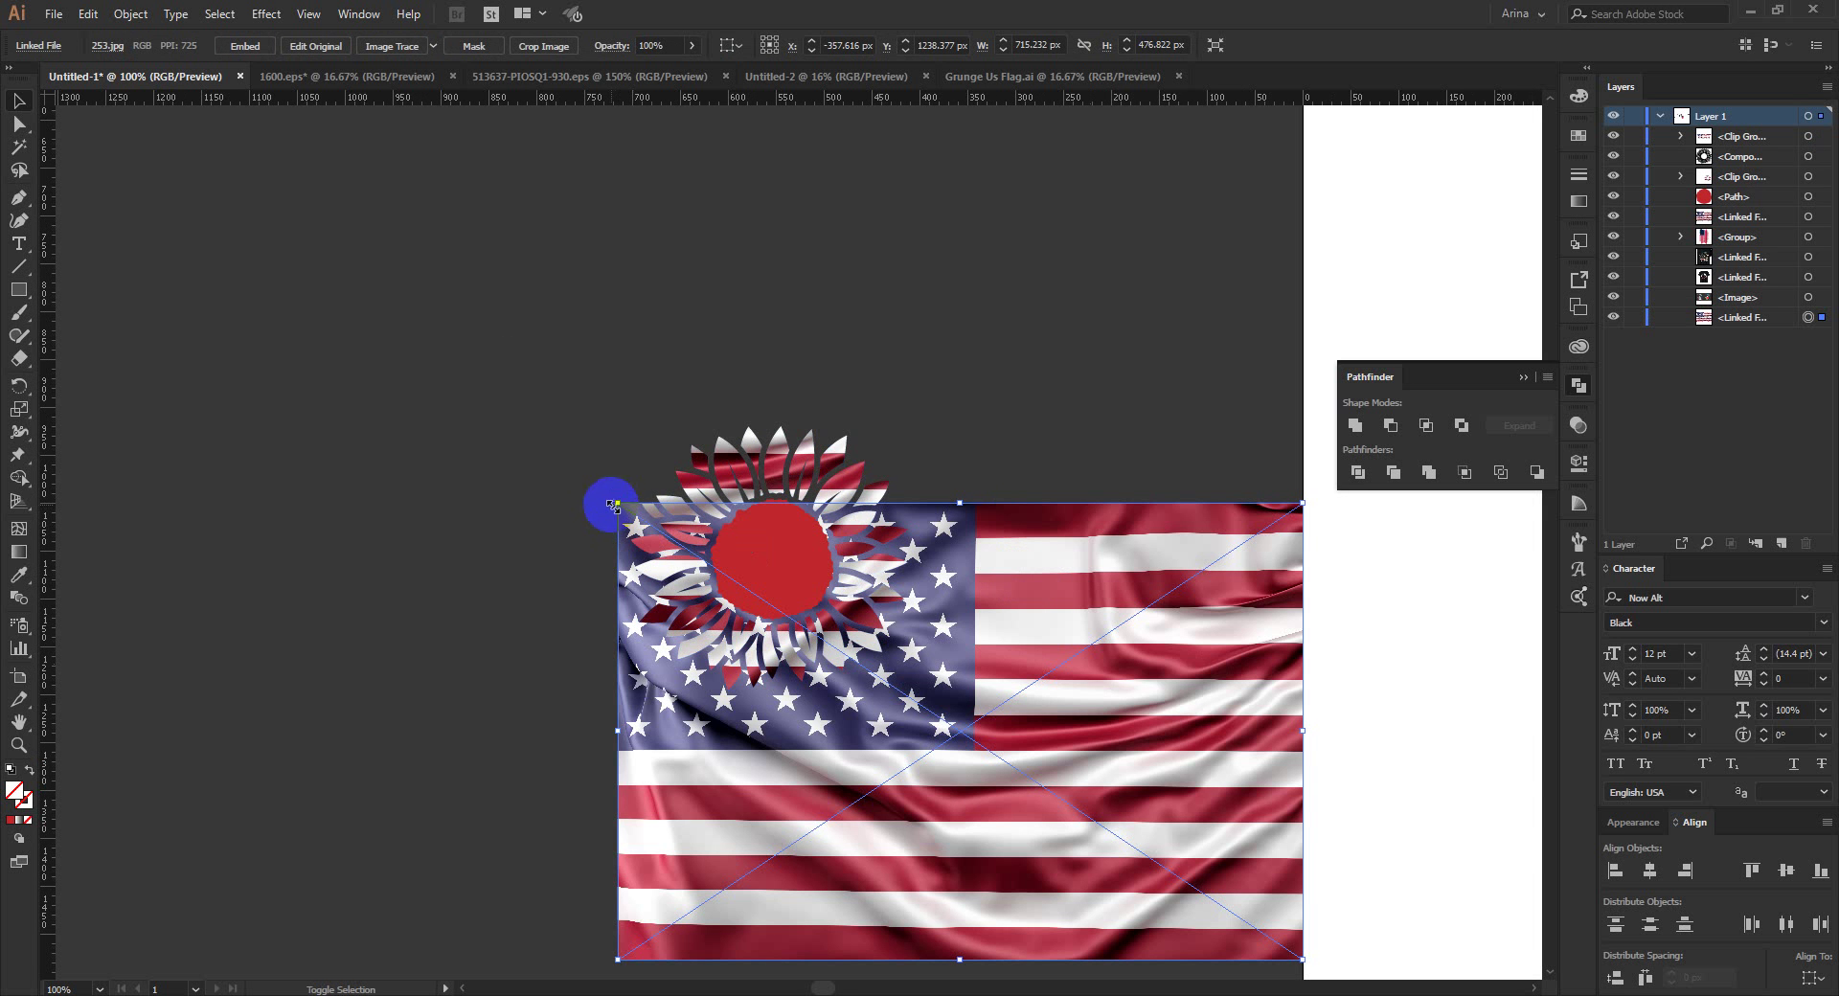
# Step: Scale the flag copy down to about 518 by 346 px and position its star field behind the sunflower's centre
pyautogui.moveTo(618, 502); pyautogui.dragTo(761, 598)
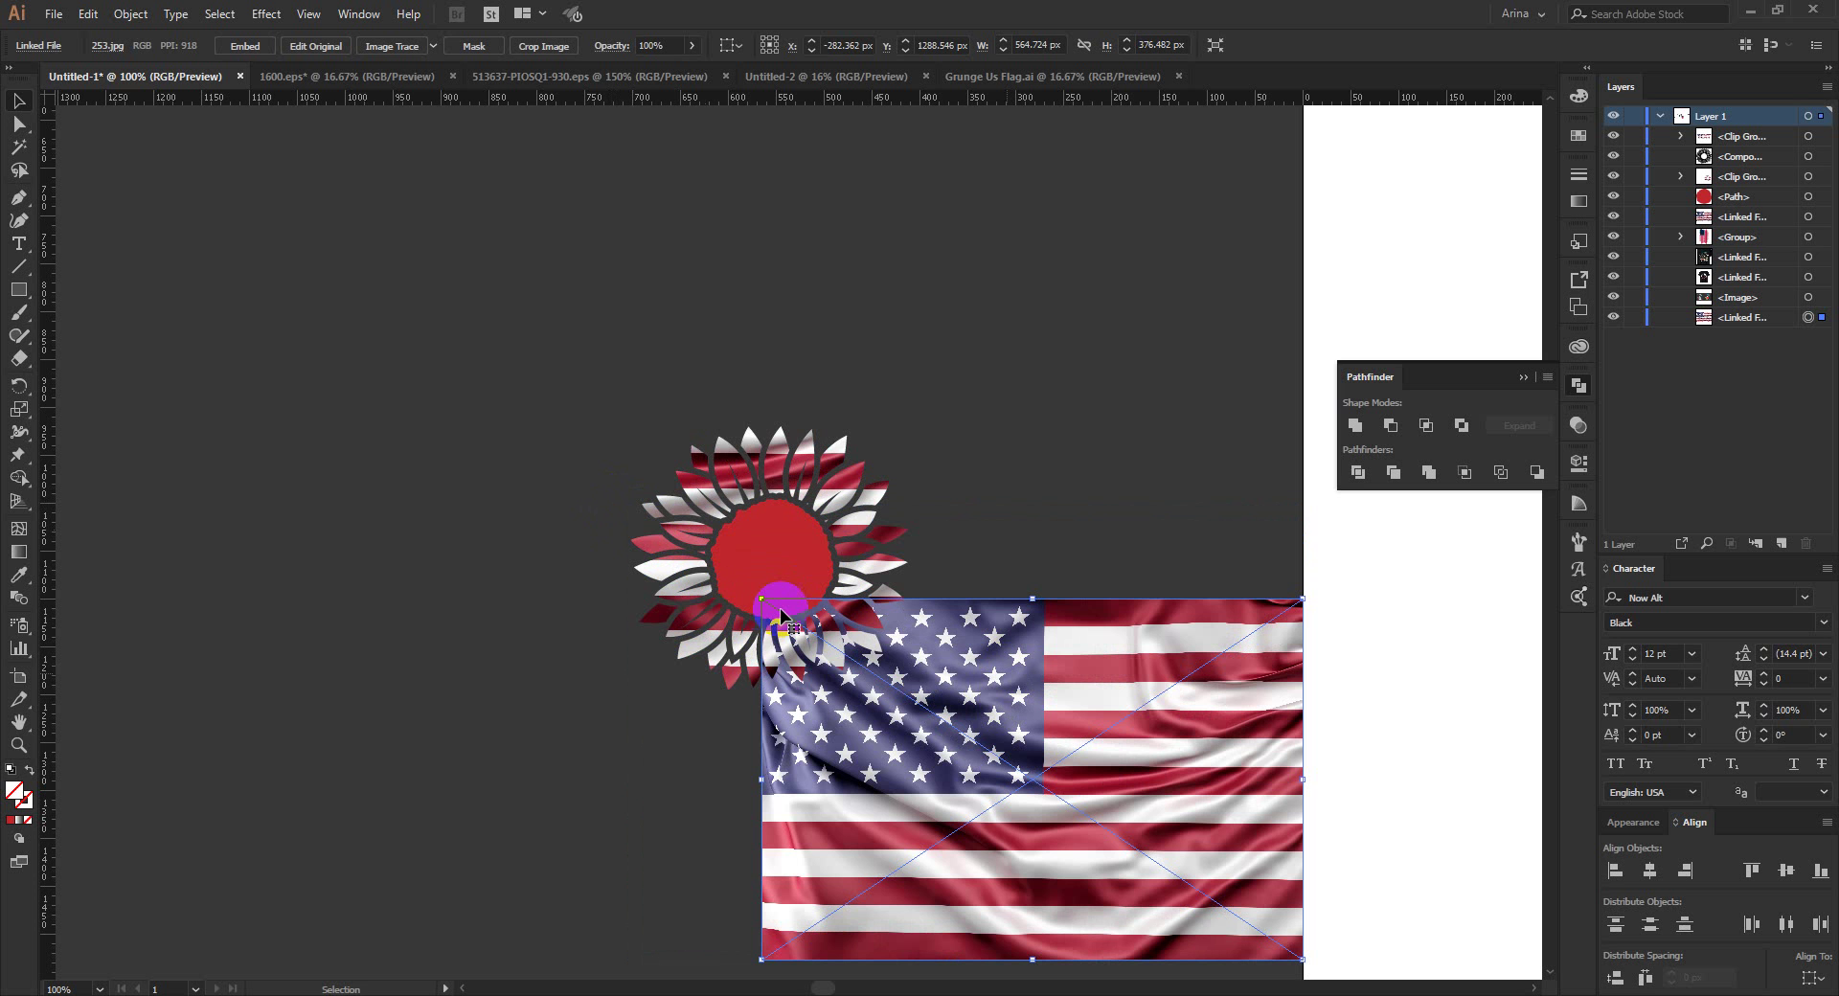
pyautogui.moveTo(761, 600); pyautogui.dragTo(807, 629)
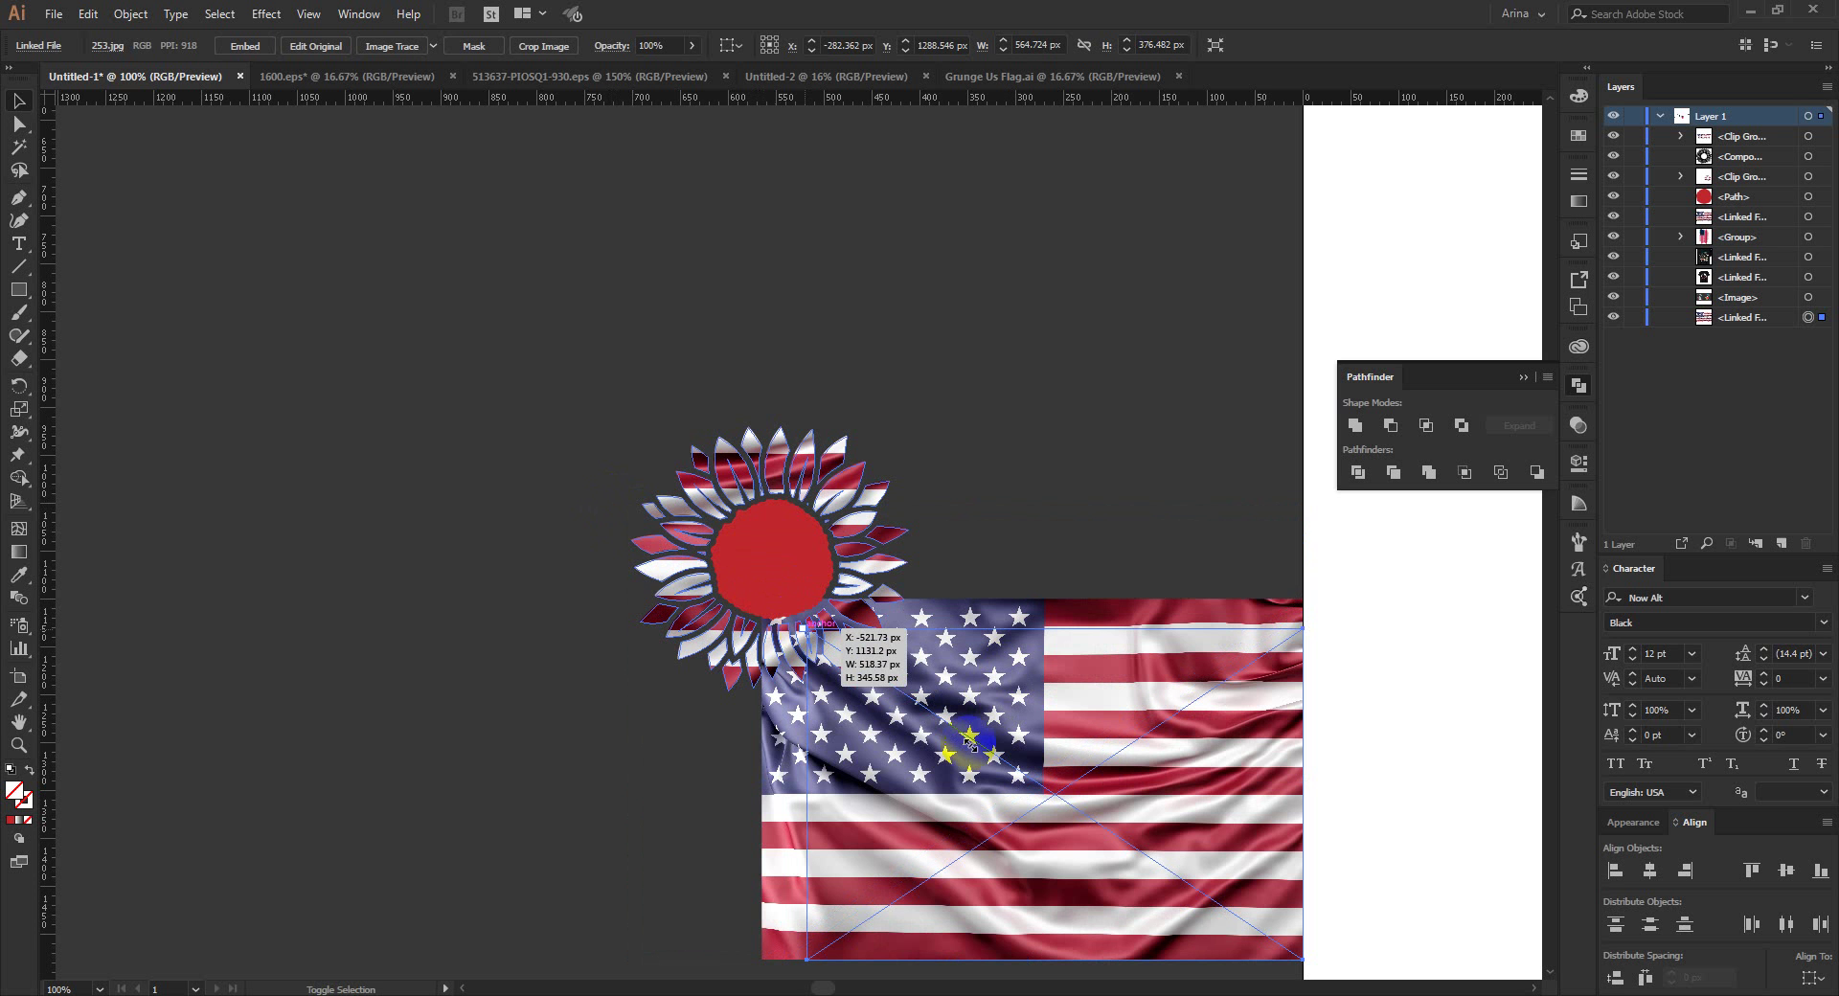
pyautogui.moveTo(1001, 725); pyautogui.dragTo(876, 593)
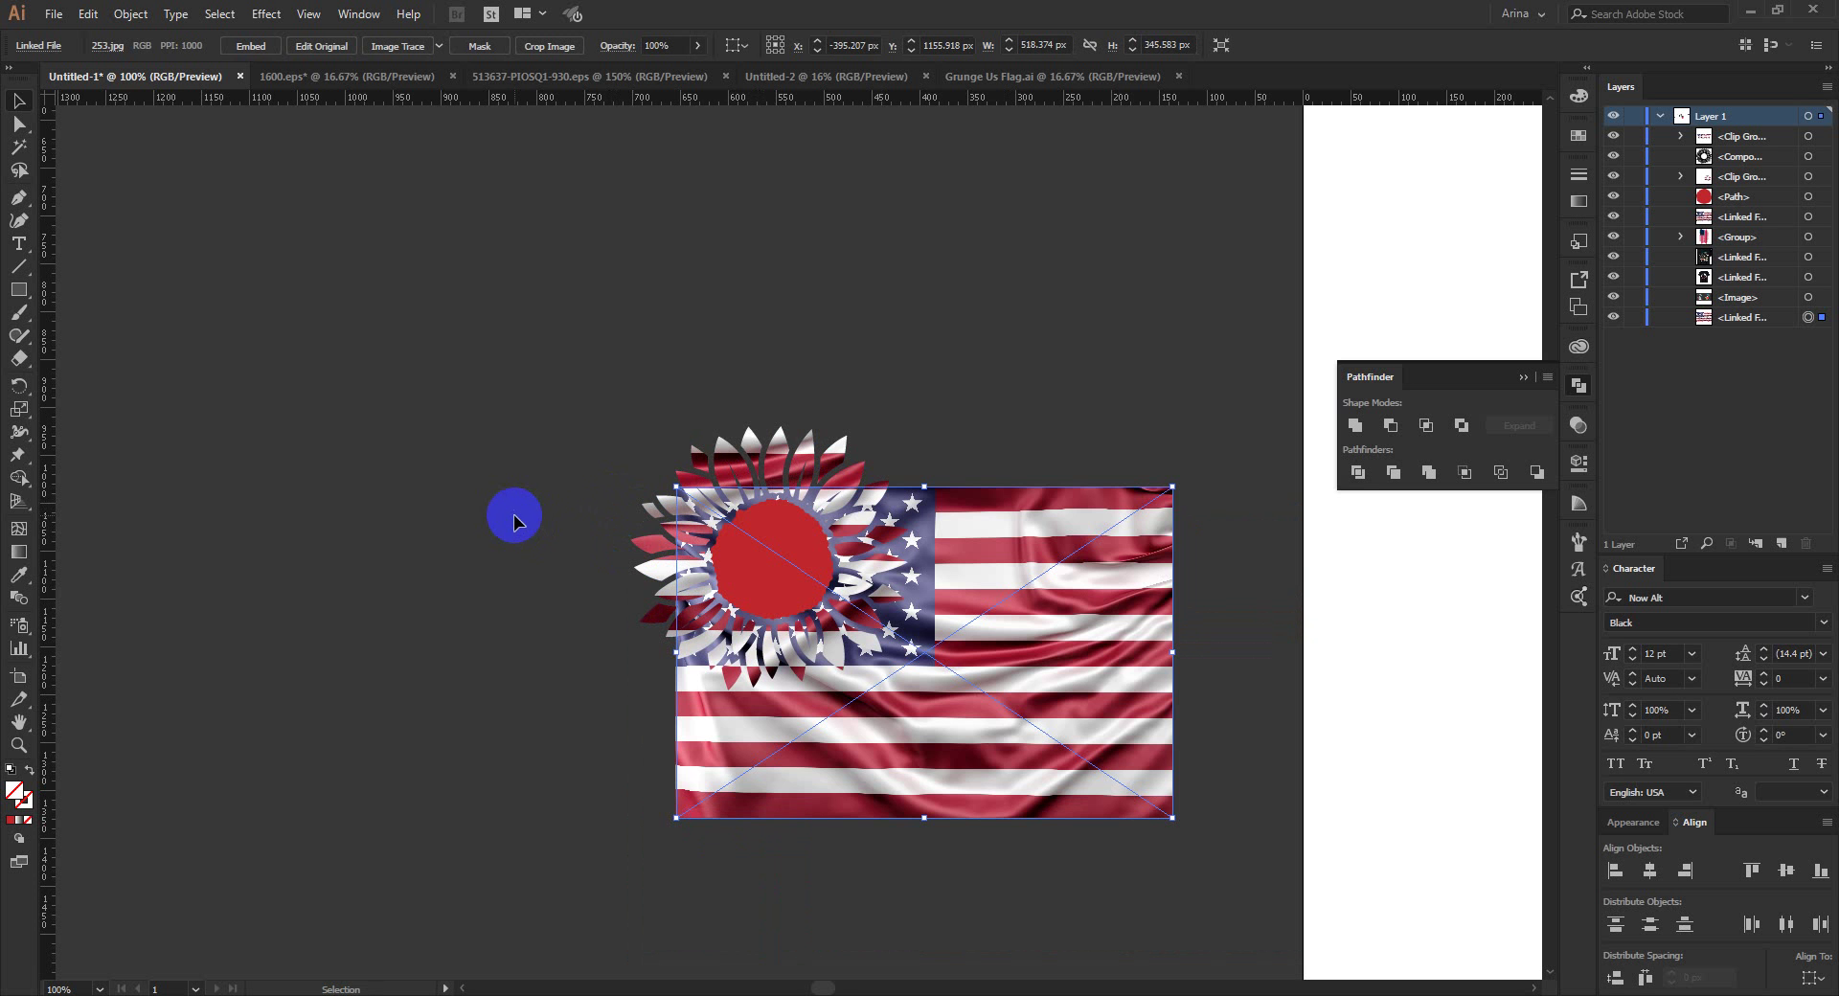
# Step: Make a clipping mask from the flag copy and the round centre path to fill the centre with stars
pyautogui.scroll(1, 776, 541)
pyautogui.scroll(1, 775, 548)
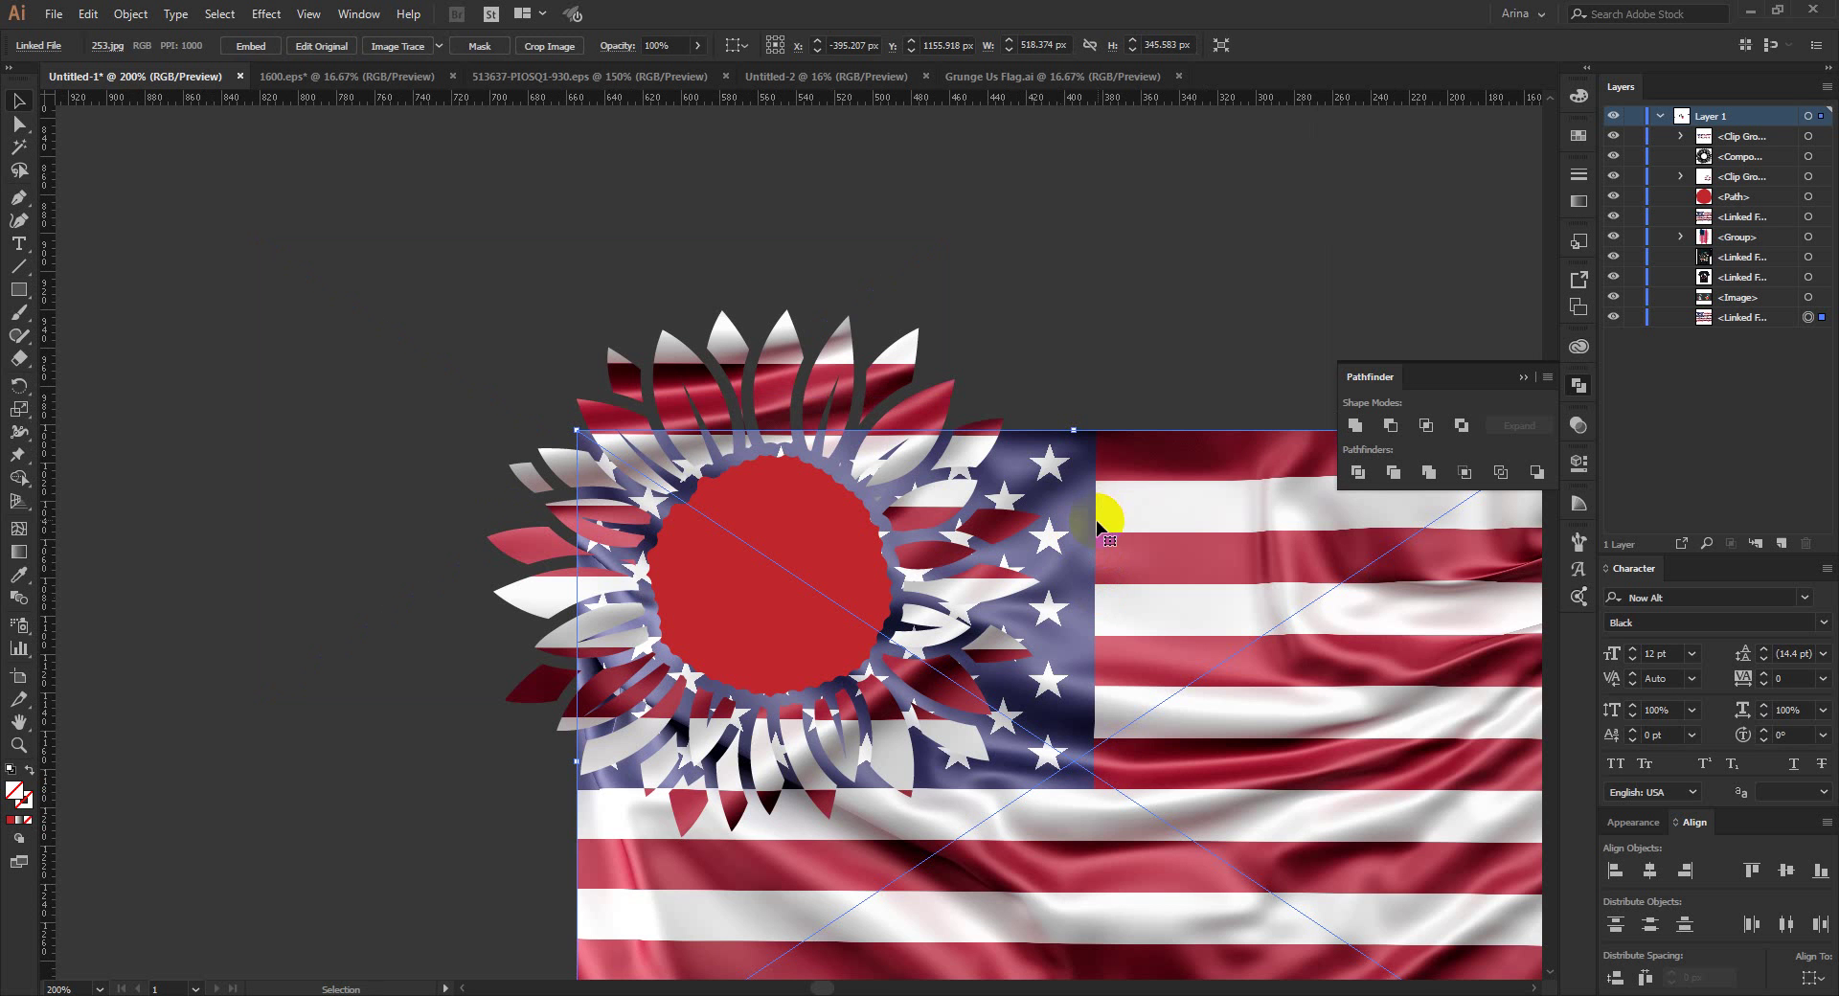
pyautogui.keyDown('shift'); pyautogui.click(821, 536); pyautogui.keyUp('shift')
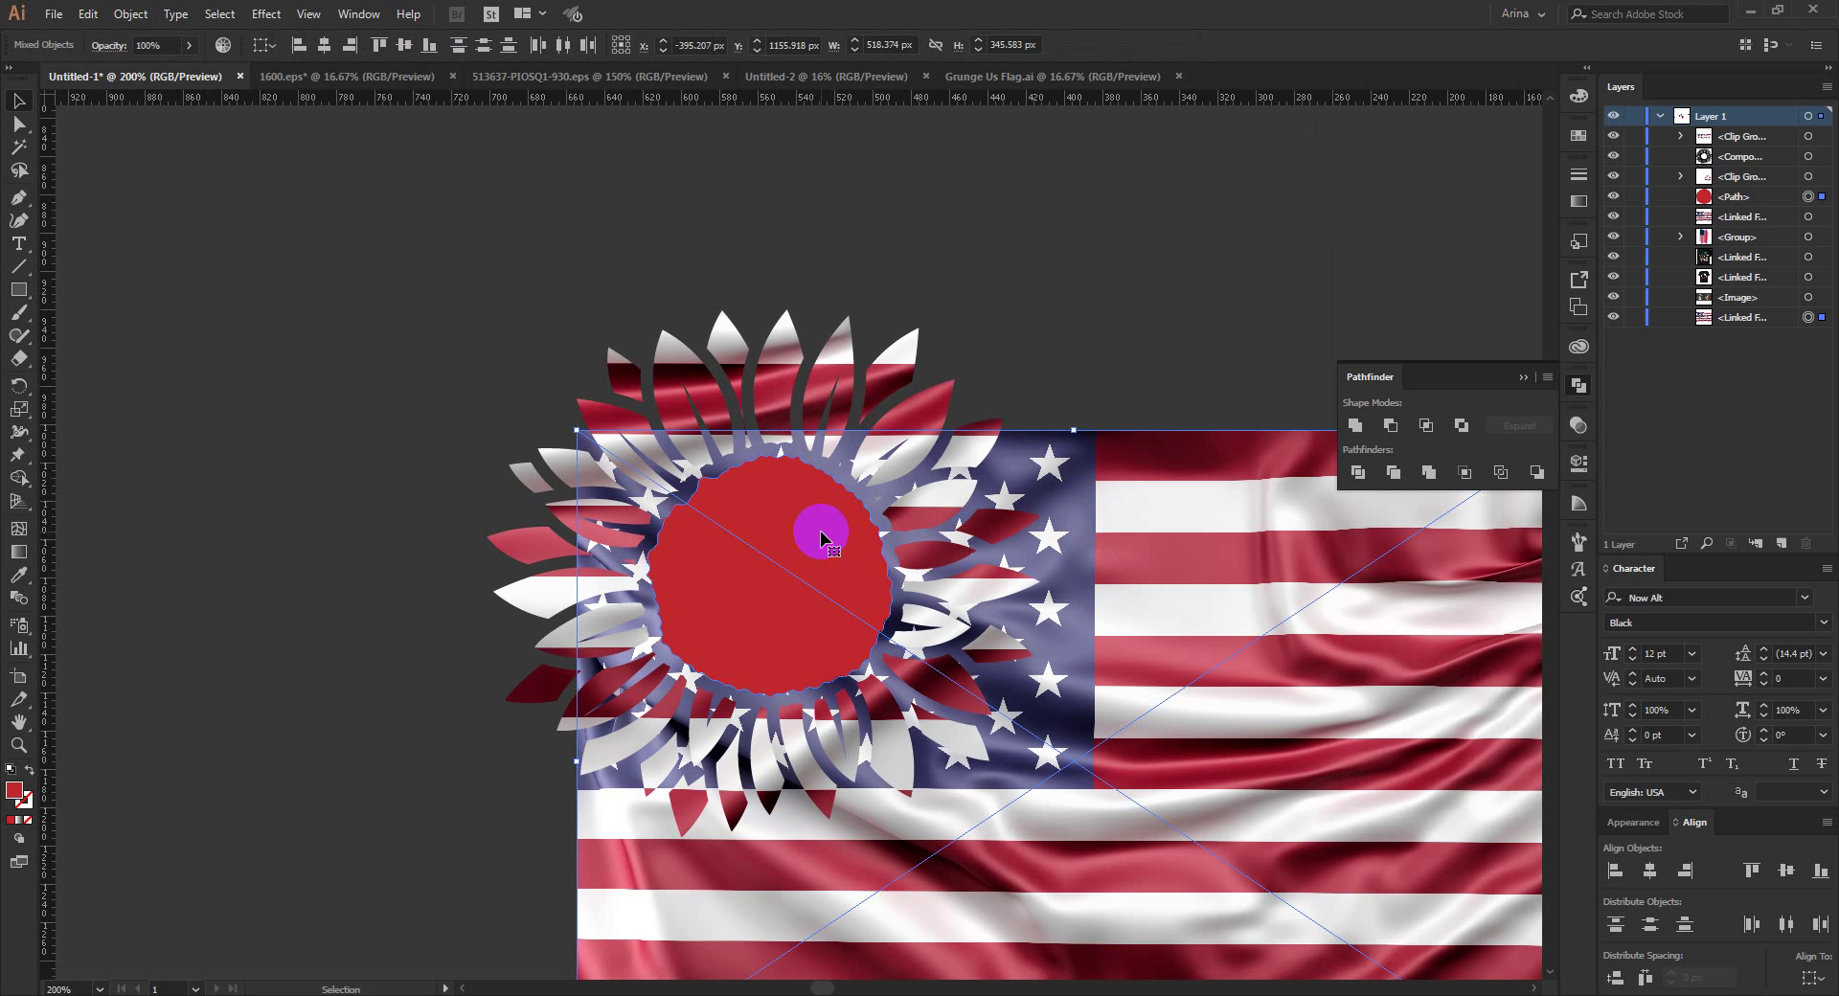
pyautogui.rightClick(823, 539)
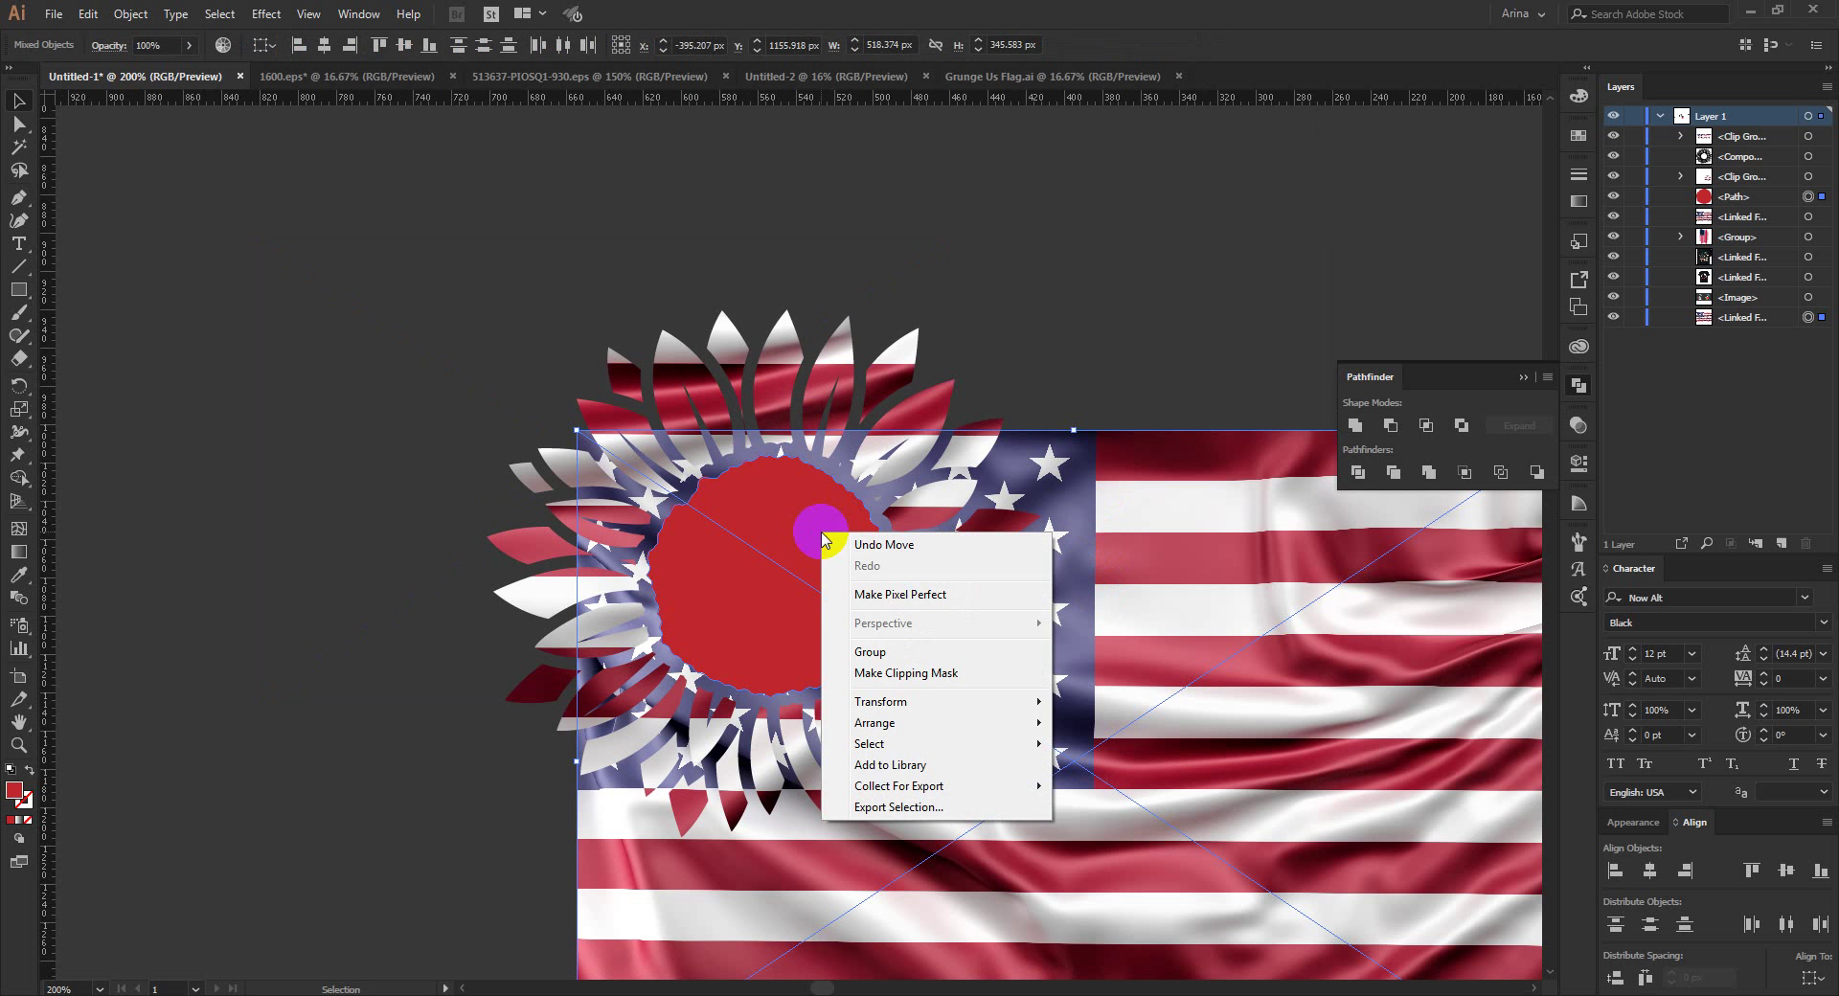
pyautogui.click(862, 671)
pyautogui.click(373, 421)
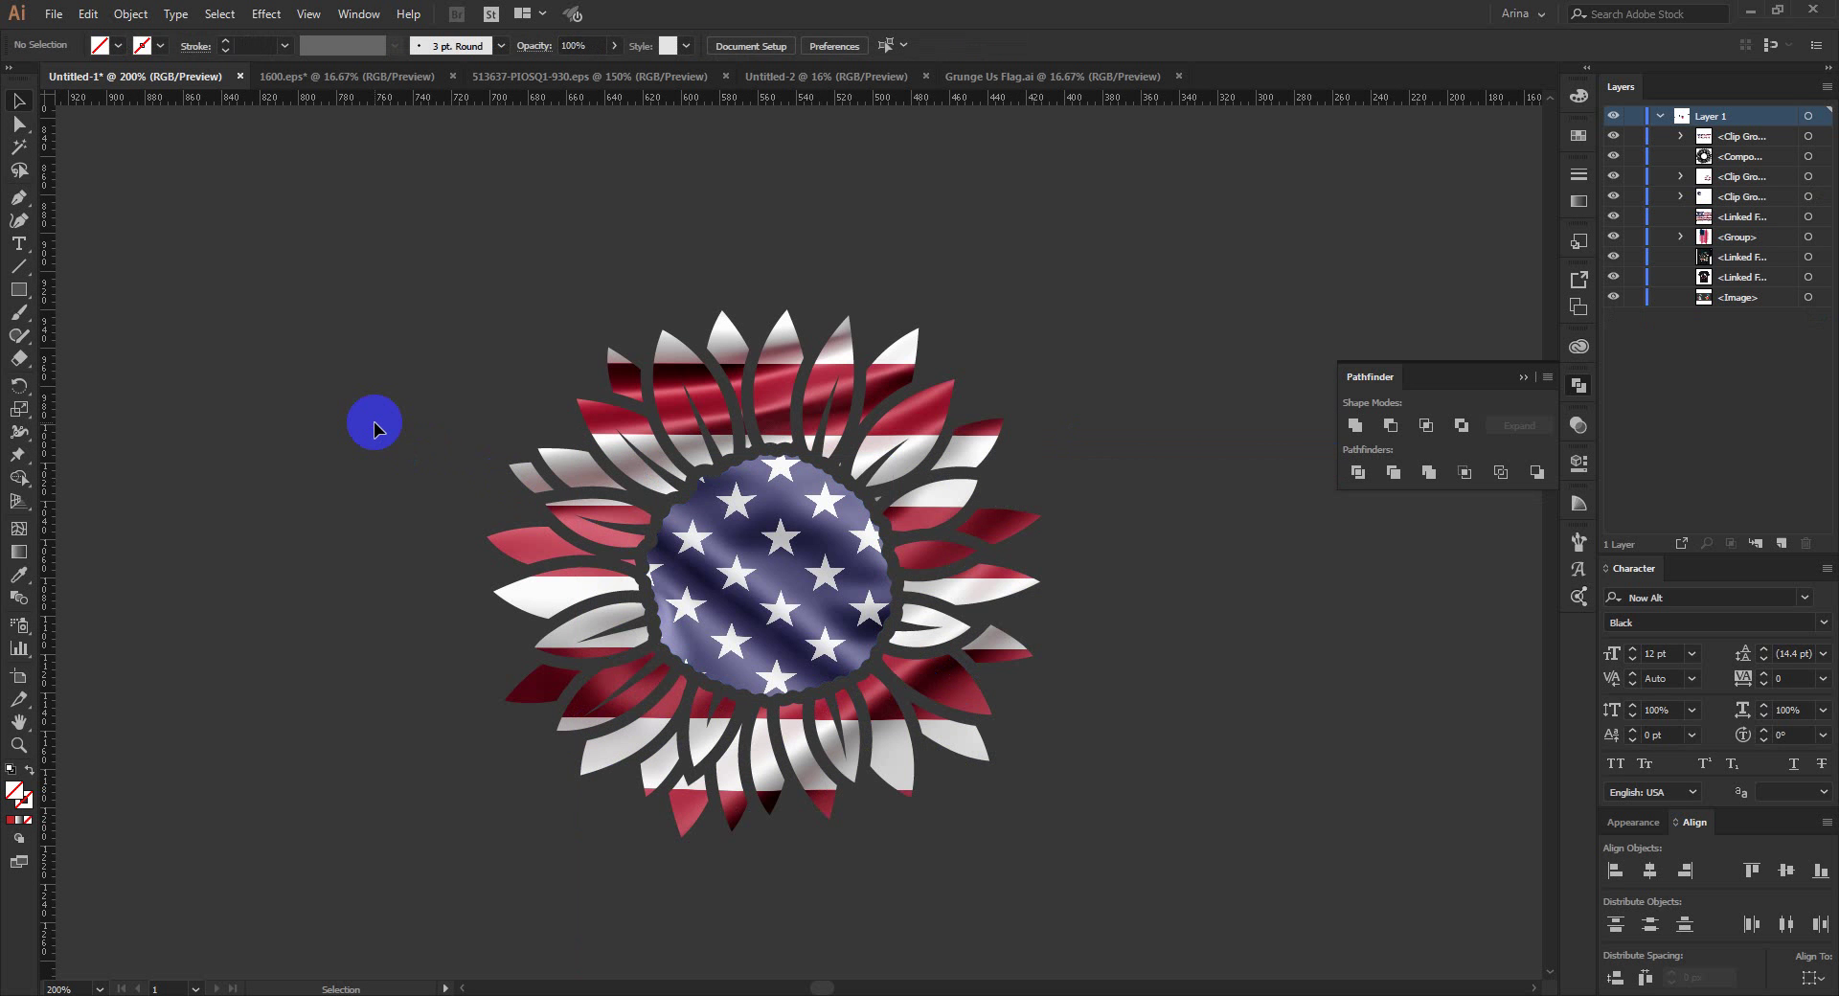
# Step: Examine how the flag's stars and stripes are laid out across the petals in the black T-shirt reference
pyautogui.scroll(-2, 373, 421)
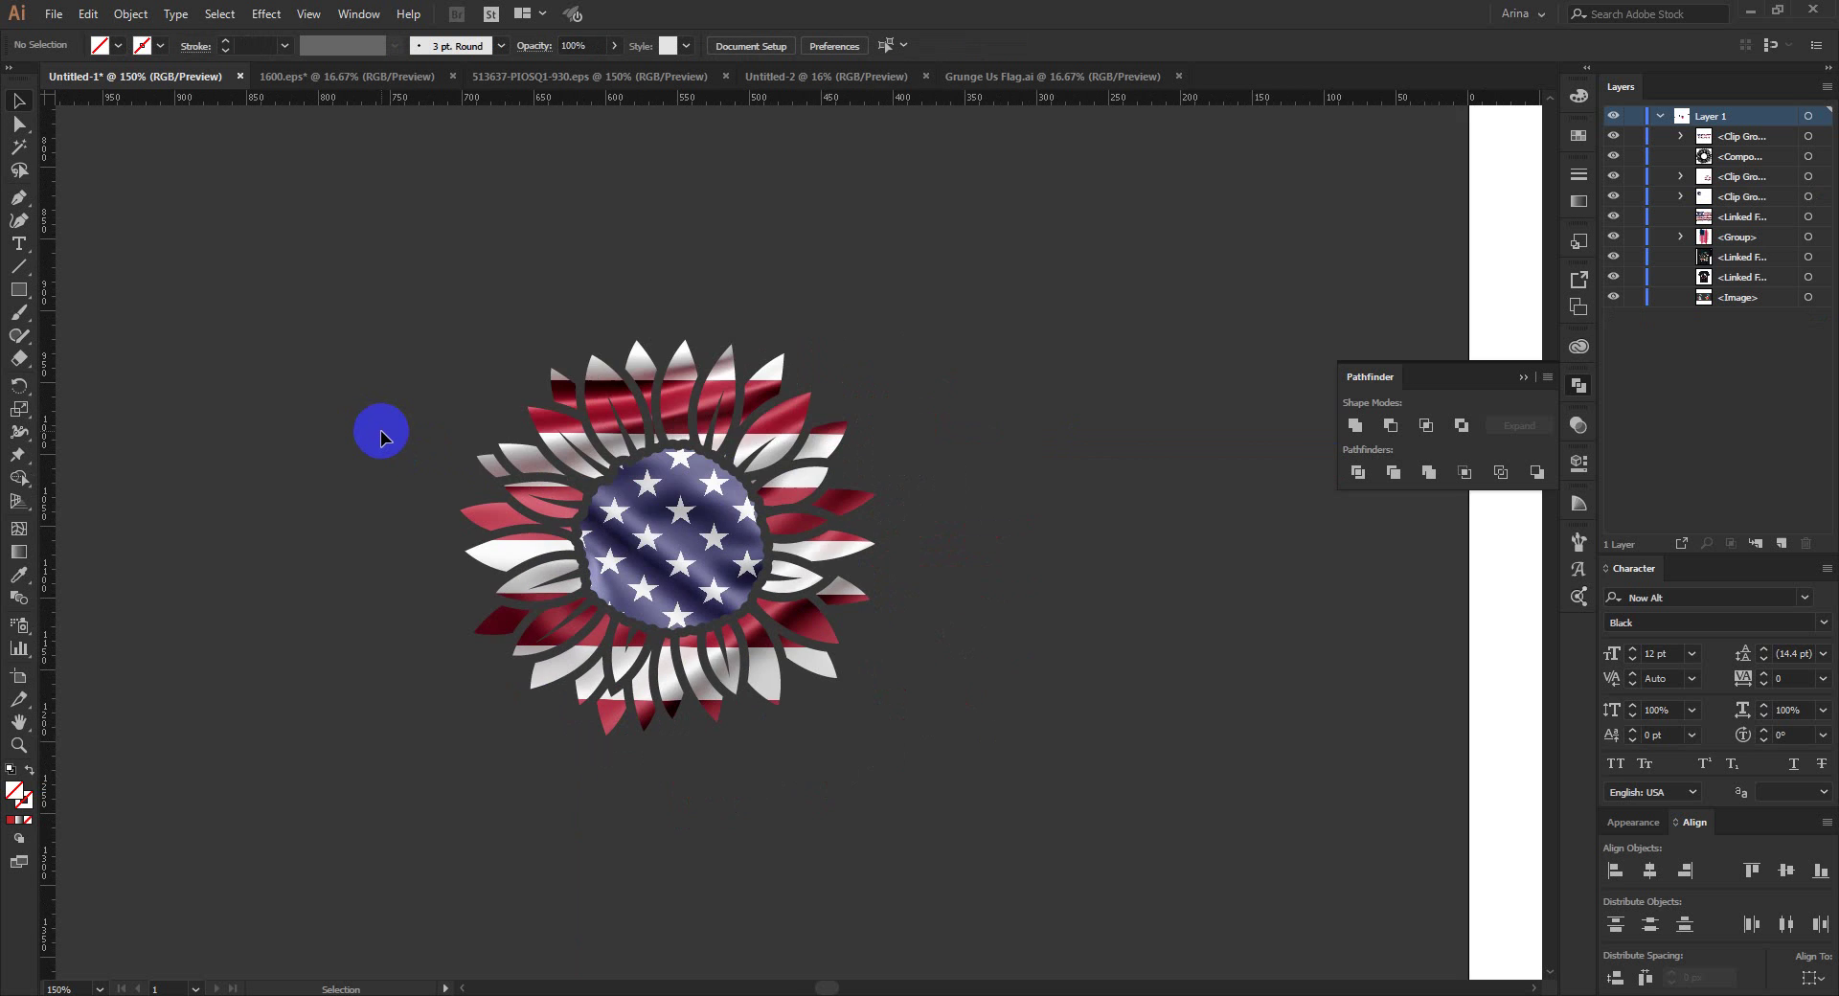
pyautogui.scroll(-1, 639, 522)
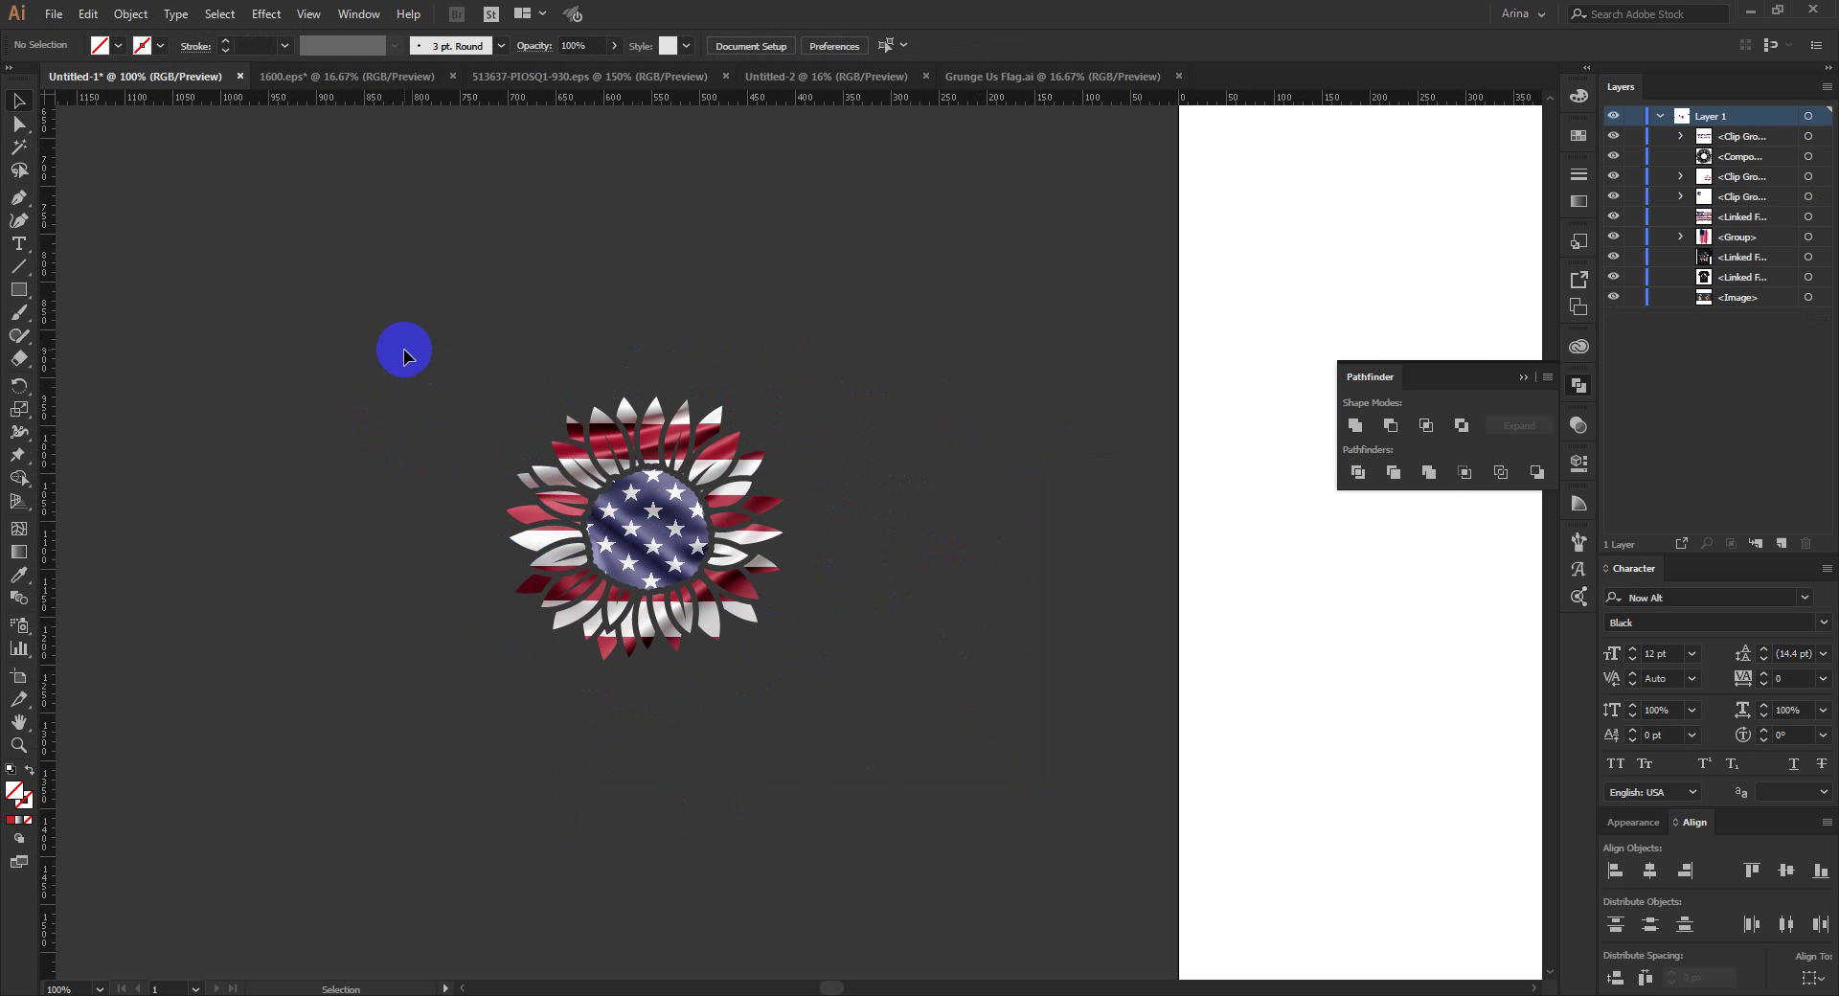
pyautogui.scroll(-1, 394, 370)
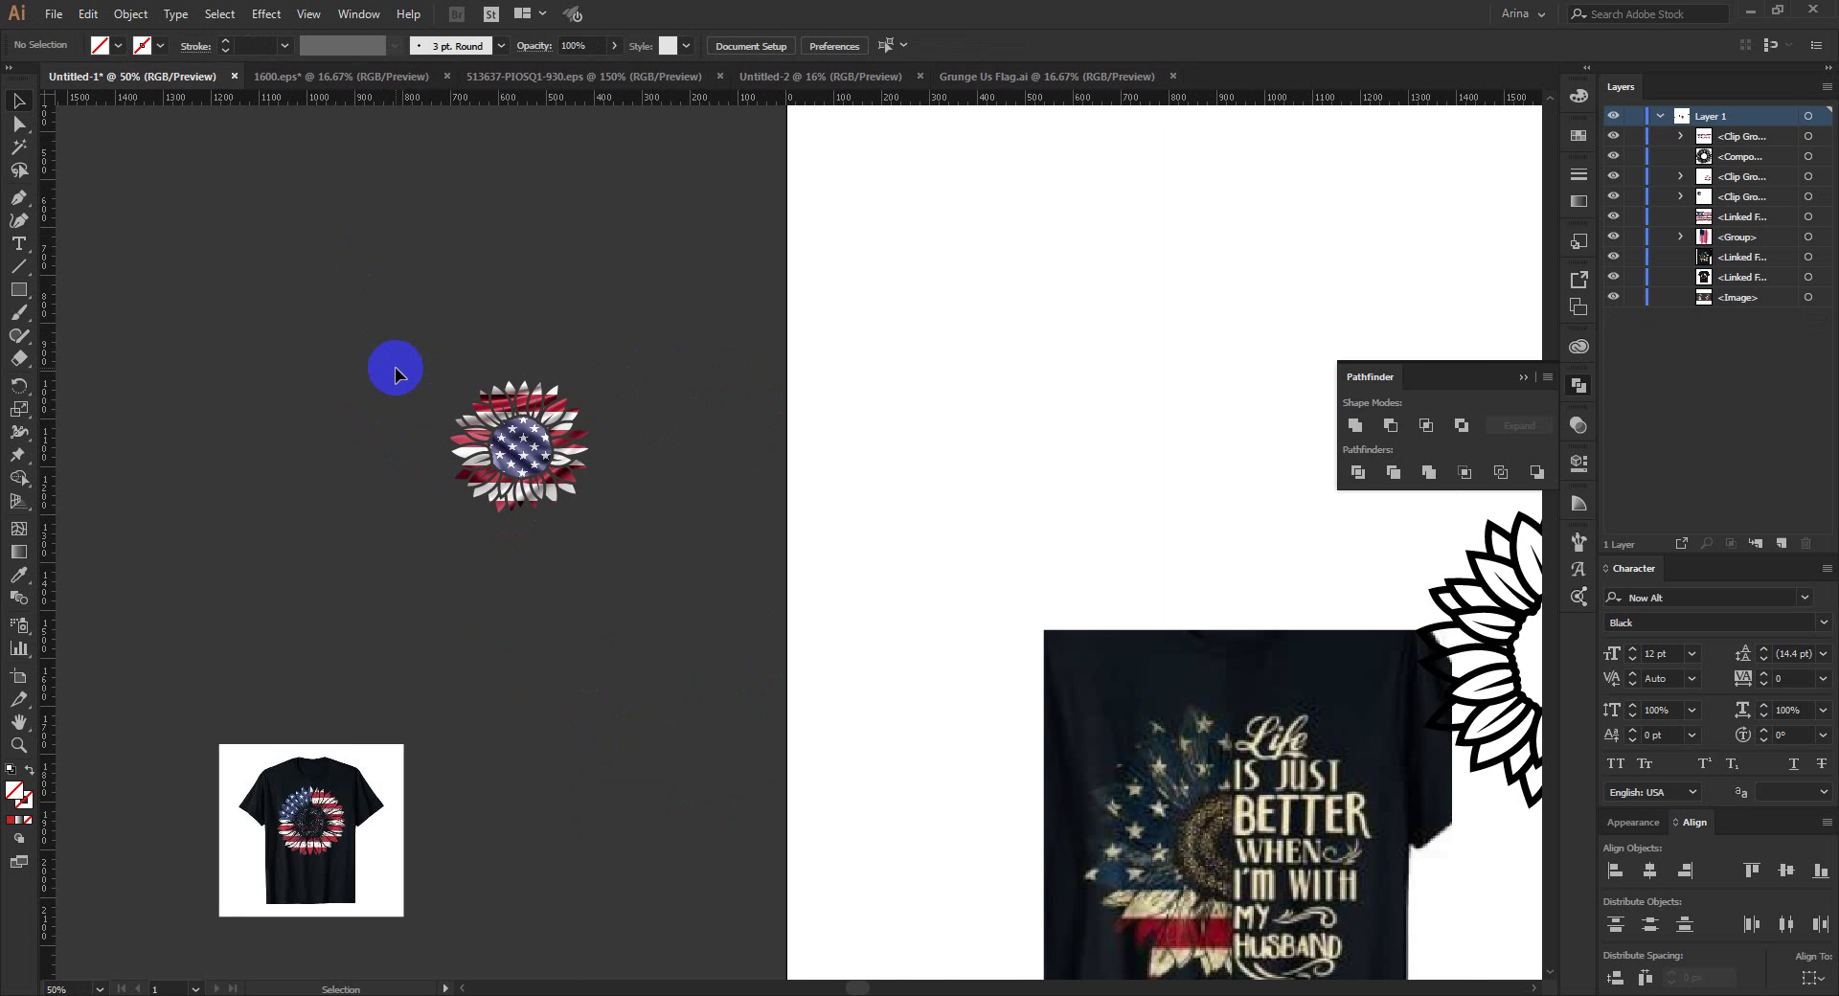
pyautogui.scroll(3, 308, 842)
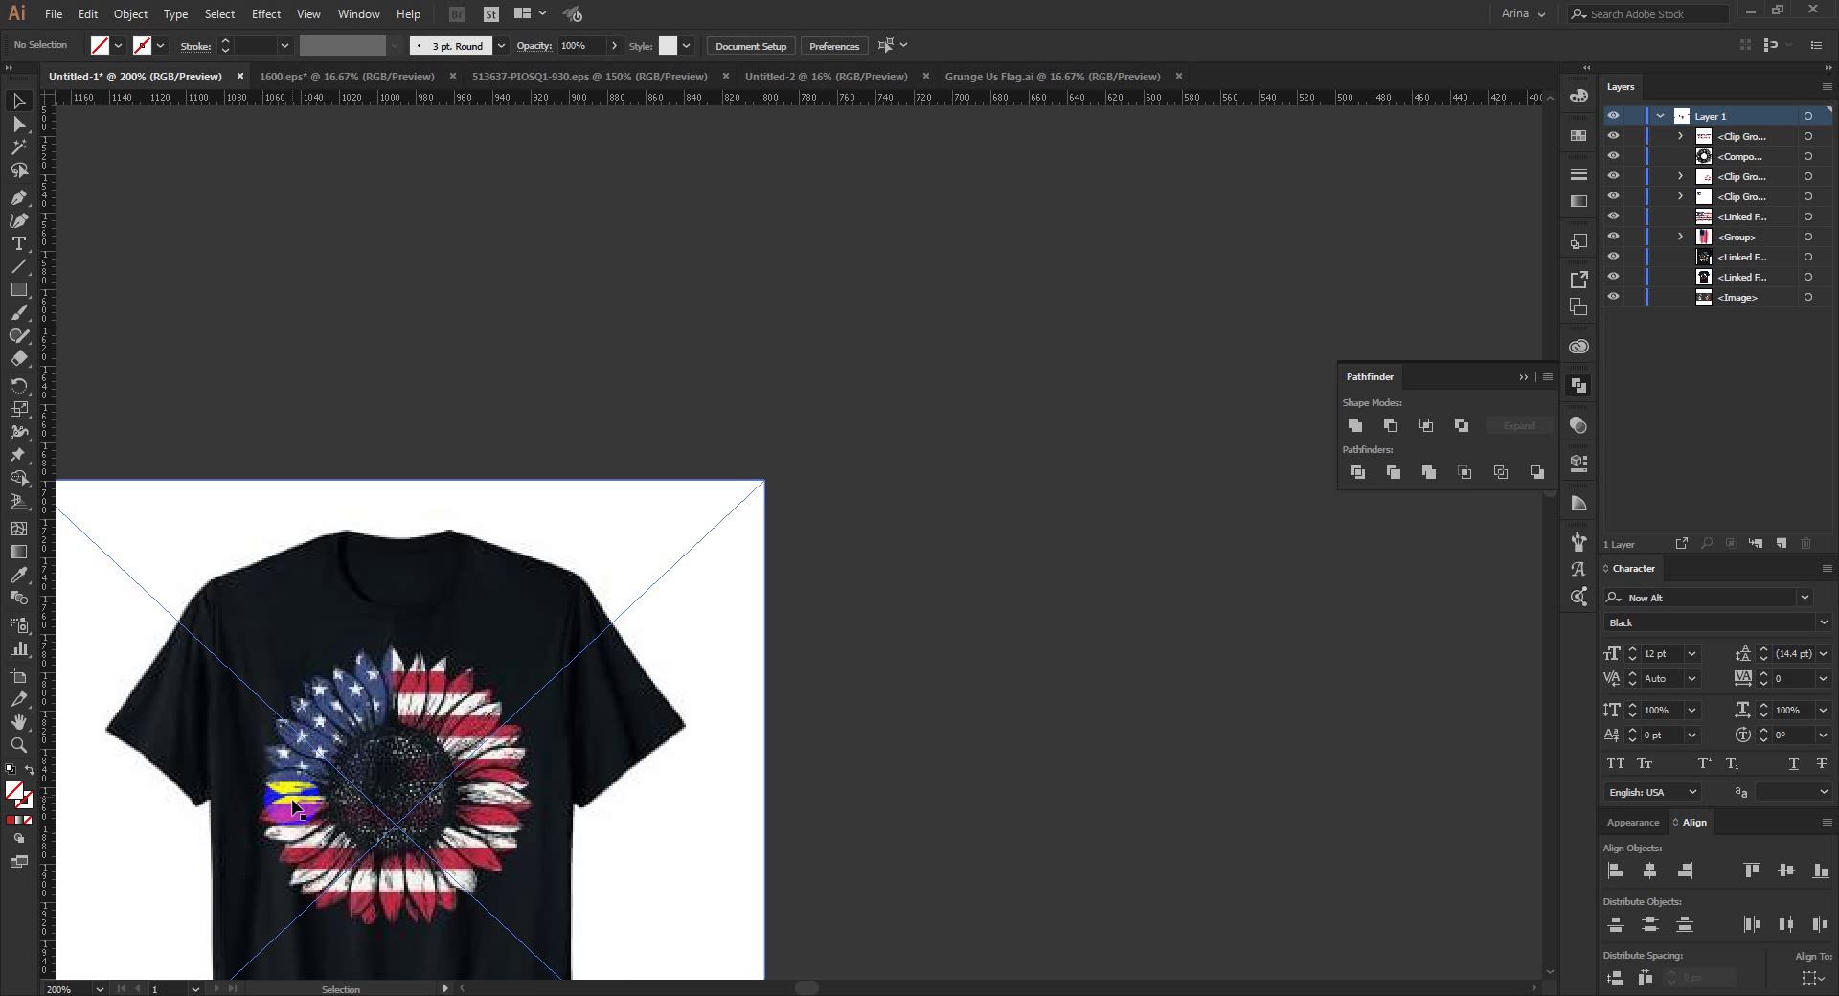
pyautogui.scroll(-1, 299, 766)
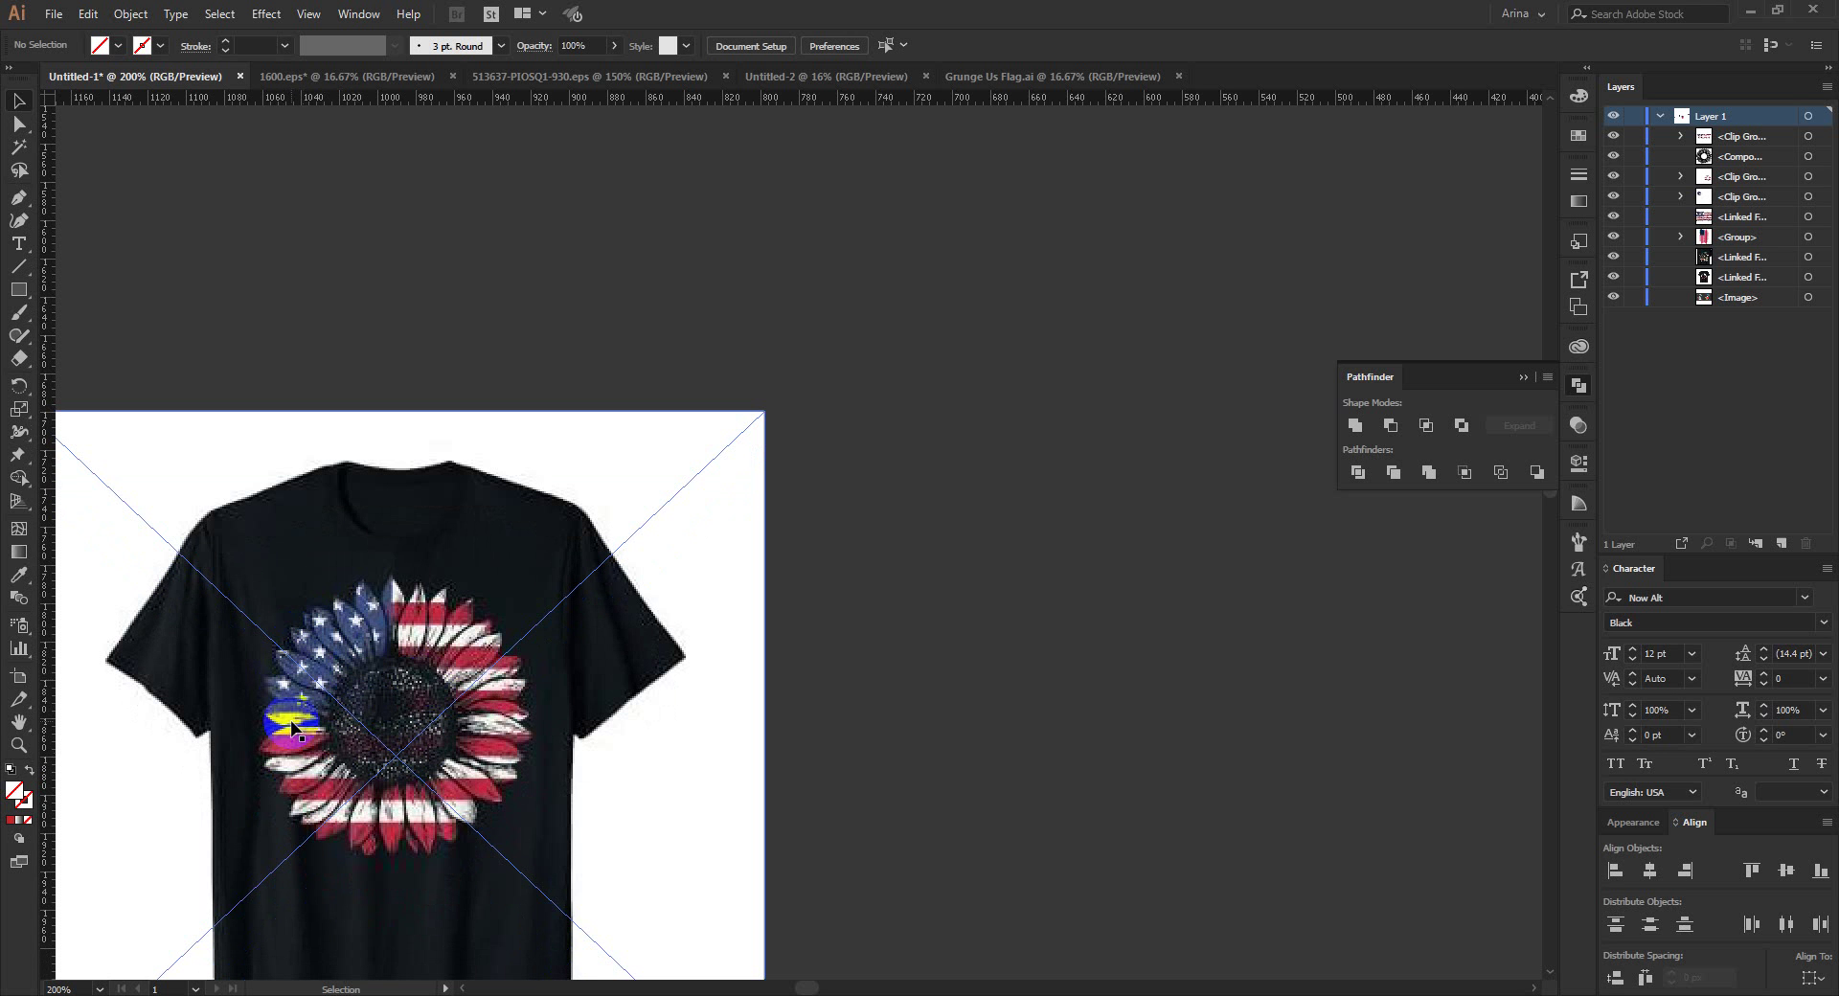
pyautogui.scroll(-1, 286, 671)
pyautogui.scroll(-1, 285, 669)
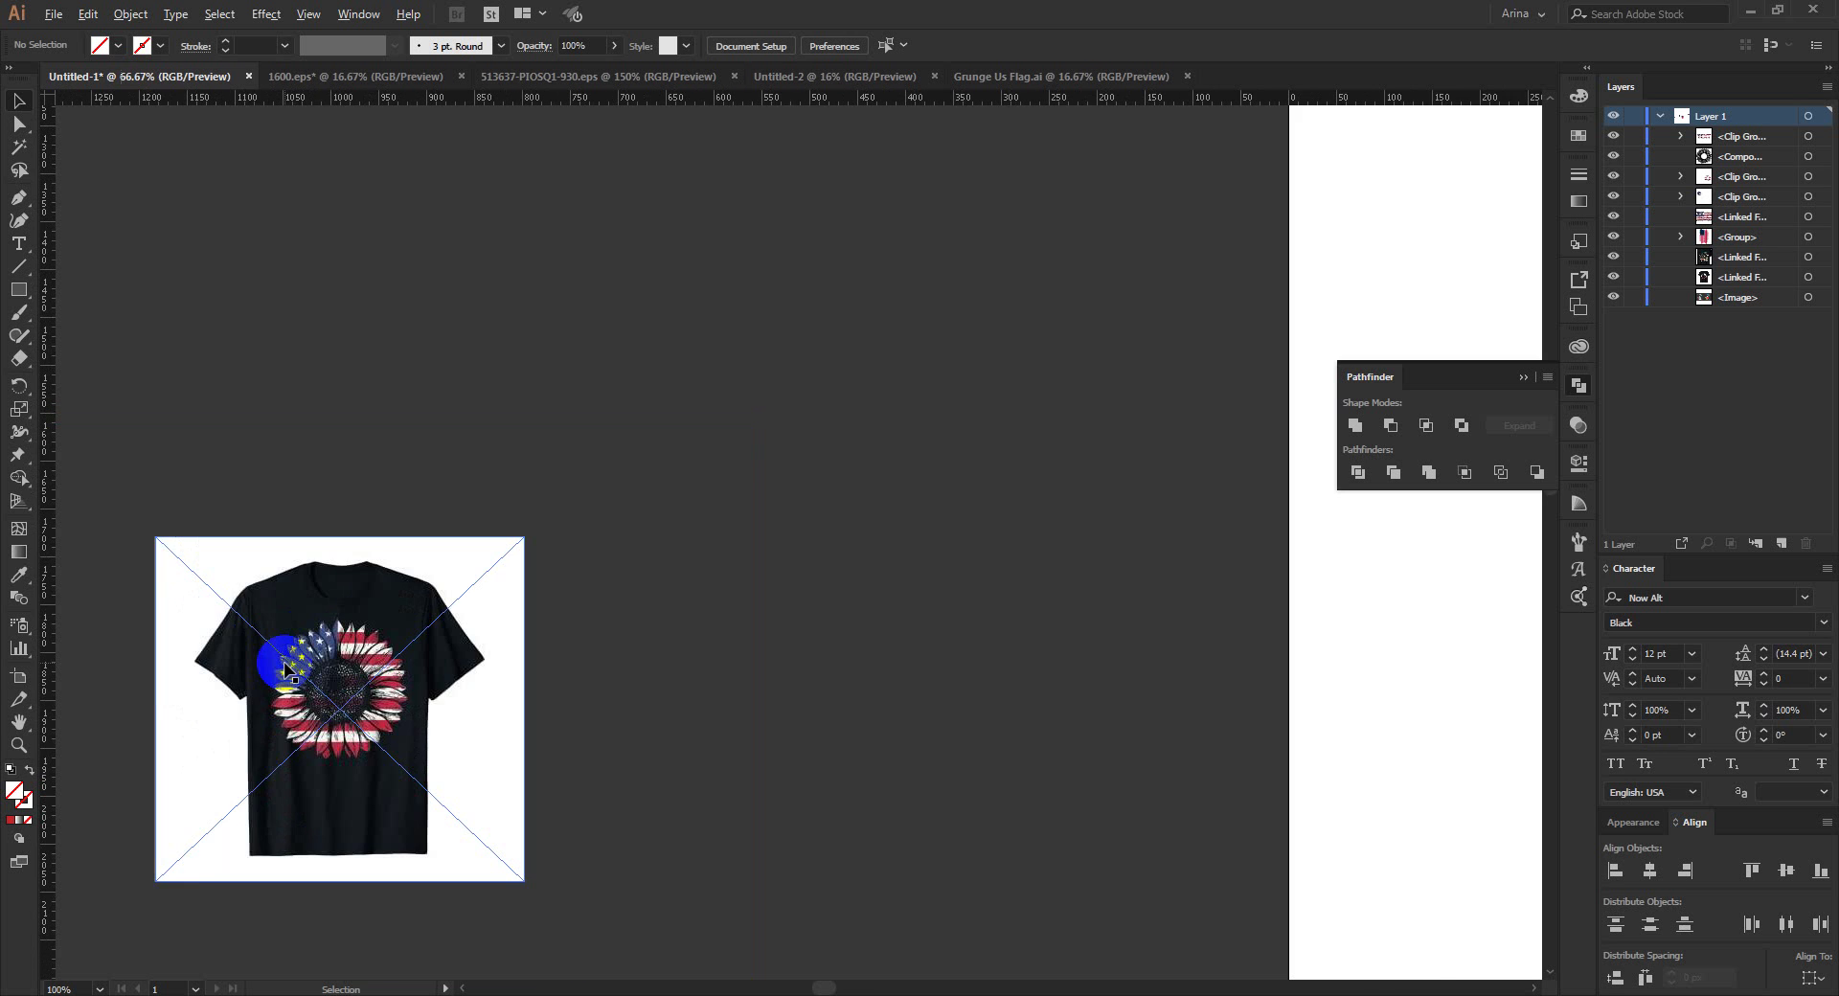
# Step: Place a copy of the flag-filled sunflower and its centre on the artboard, above the black line-art sunflower
pyautogui.scroll(4, 285, 663)
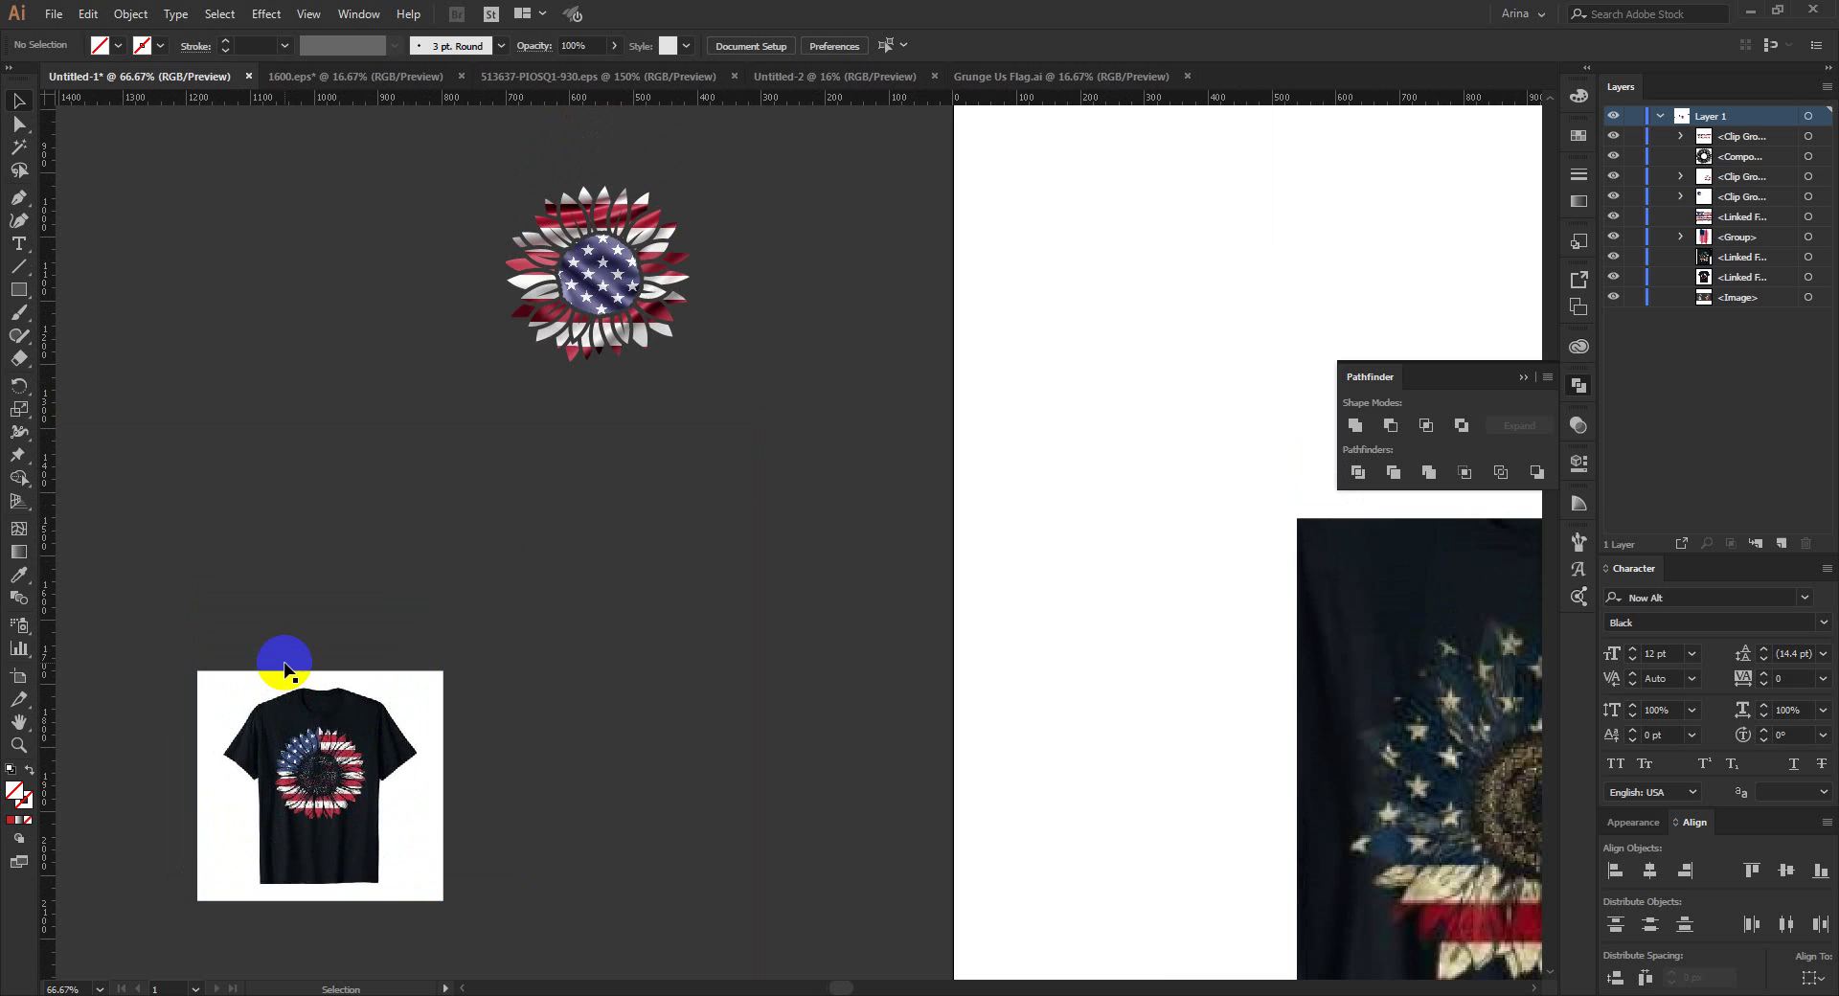
pyautogui.scroll(1, 542, 172)
pyautogui.scroll(3, 542, 171)
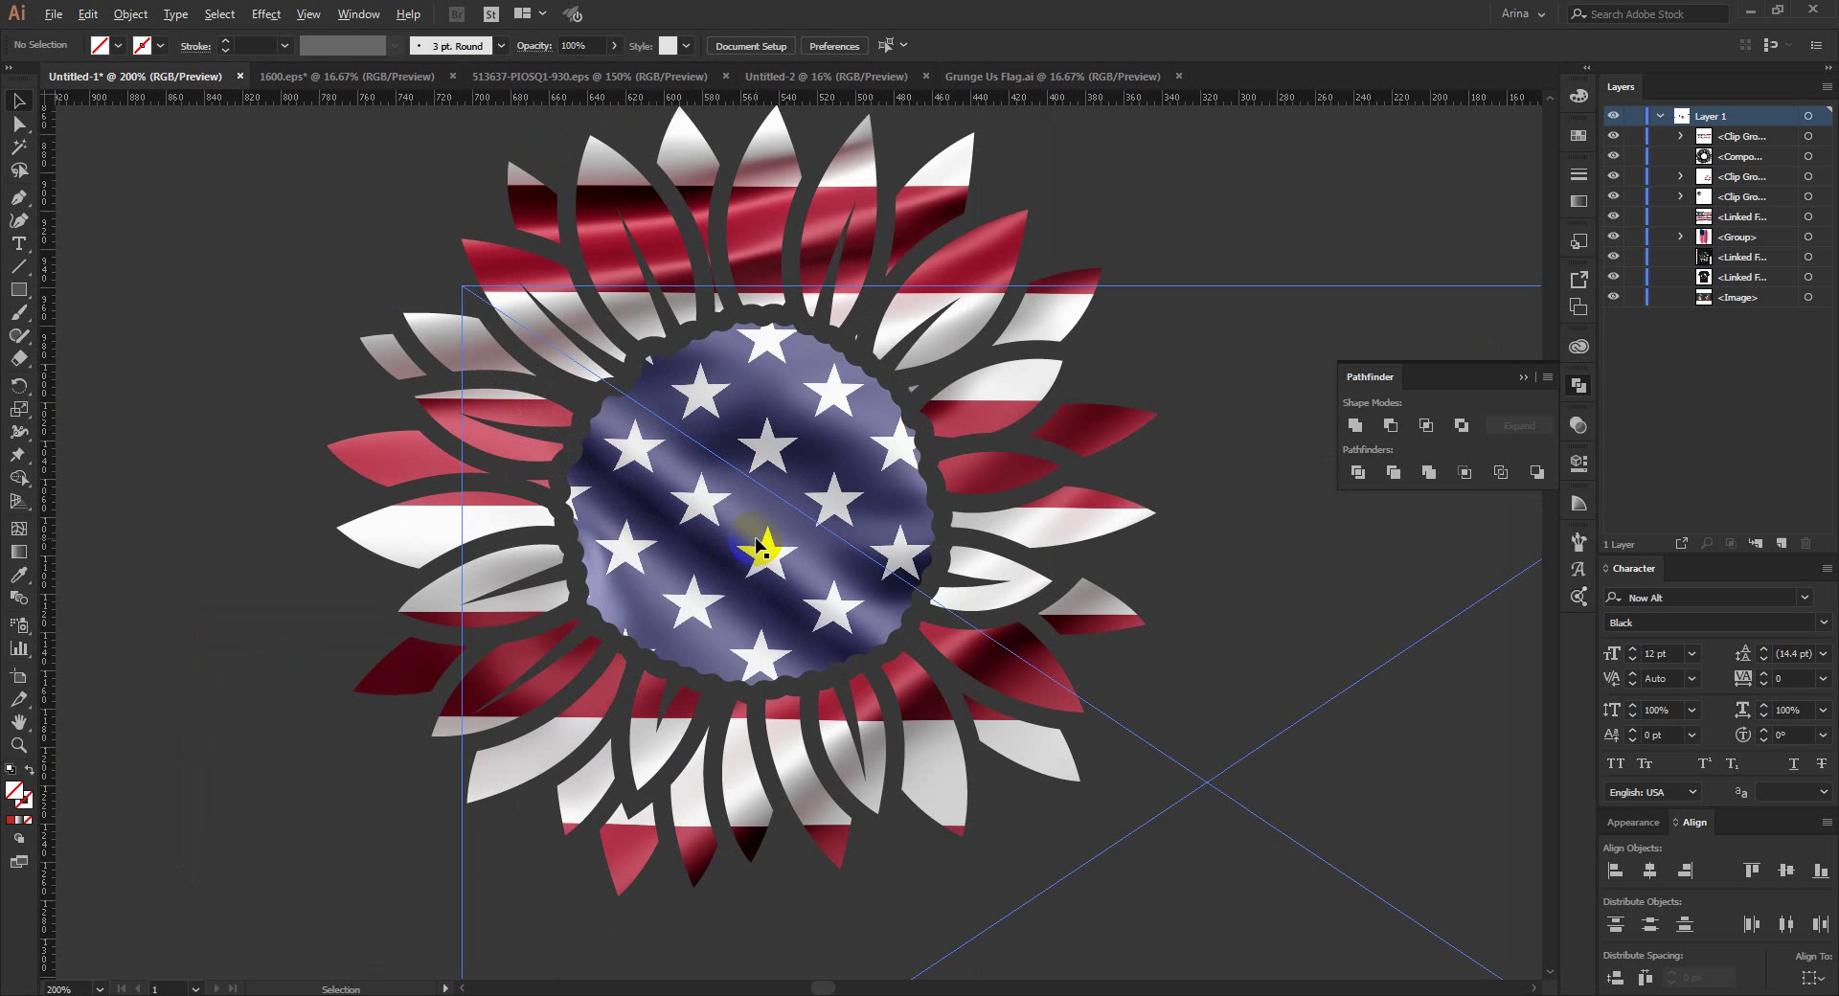
pyautogui.scroll(-2, 759, 546)
pyautogui.scroll(-5, 421, 407)
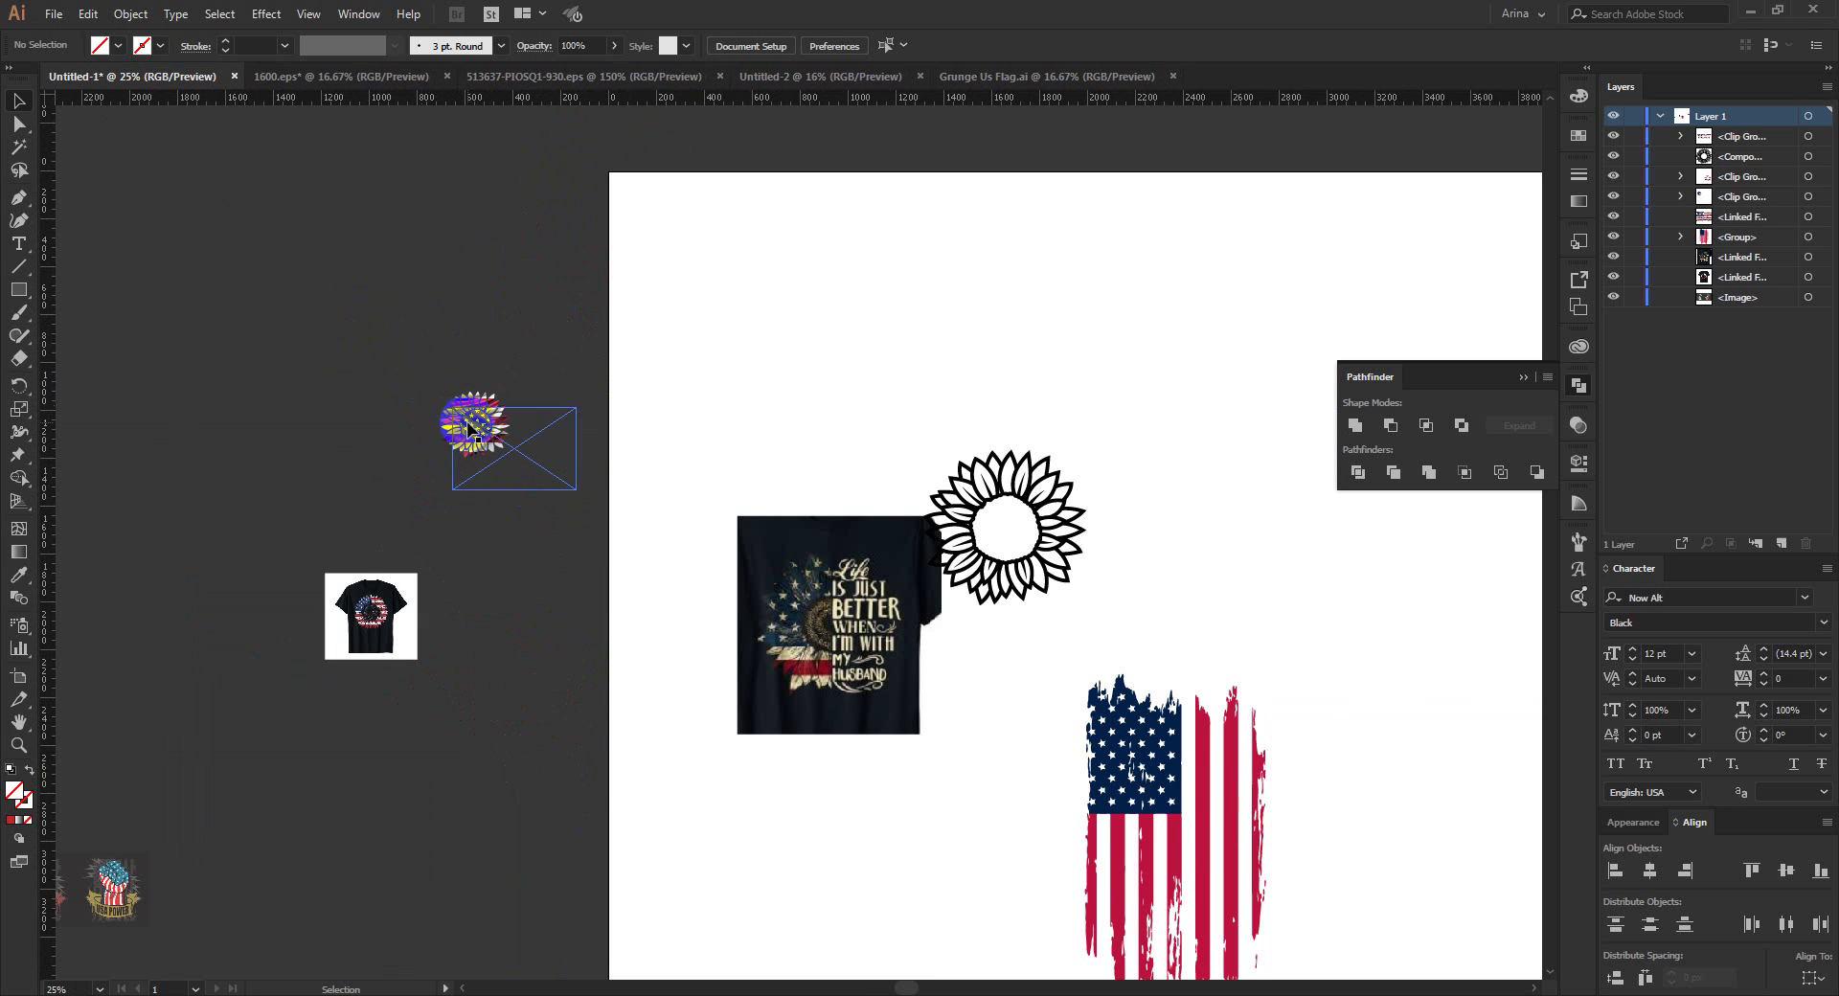
pyautogui.moveTo(423, 362); pyautogui.dragTo(546, 497)
pyautogui.moveTo(487, 445); pyautogui.dragTo(1034, 320)
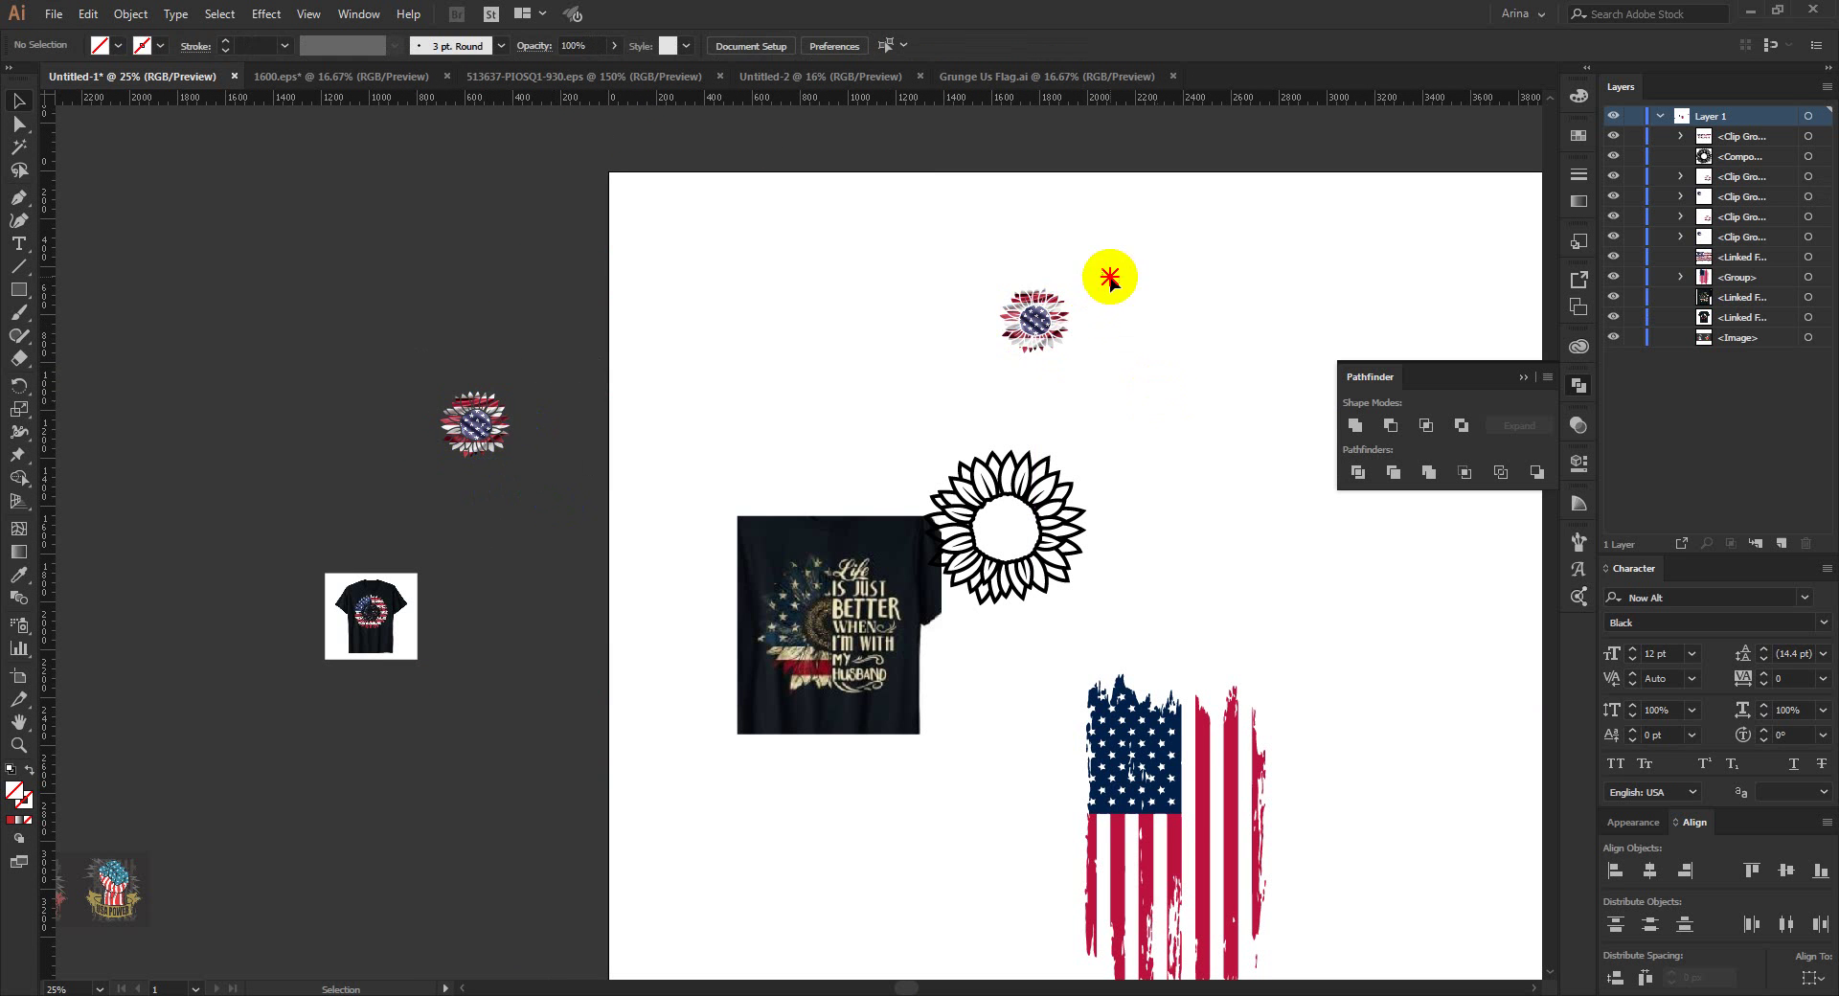
# Step: Move the vertical grunge US flag up beside the sunflowers and rotate it 90° clockwise
pyautogui.moveTo(1108, 275); pyautogui.dragTo(961, 354)
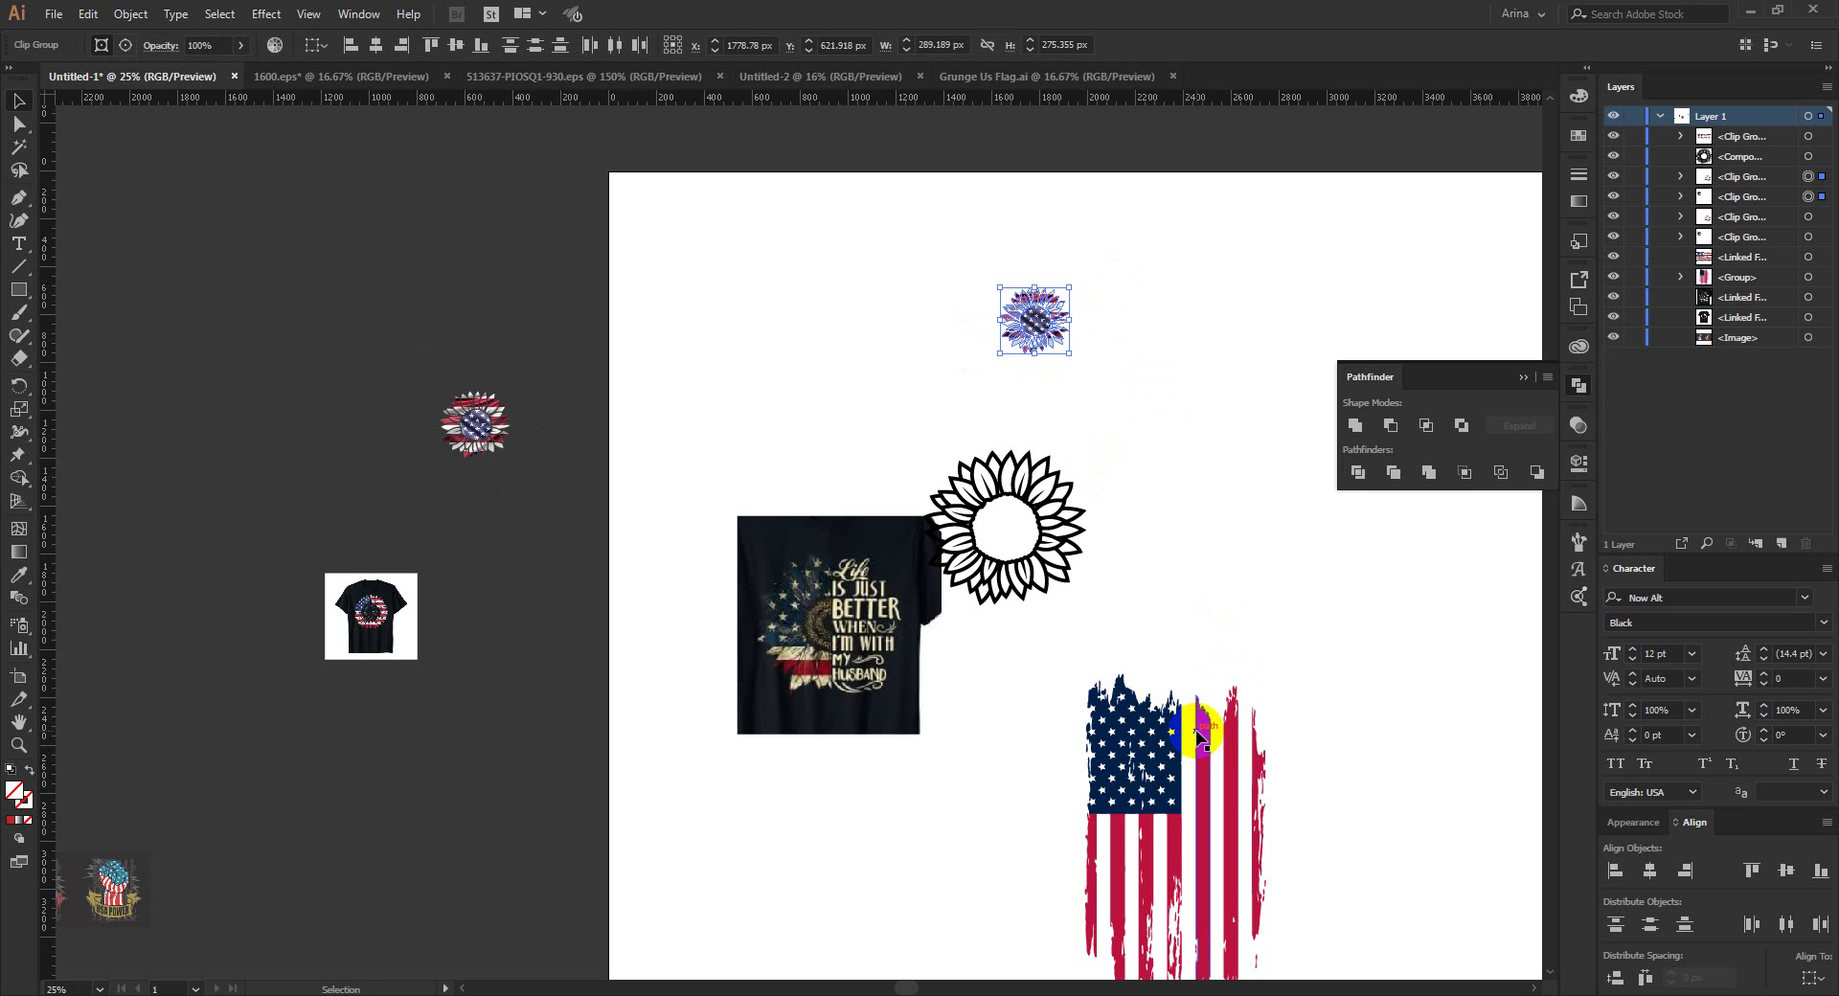
pyautogui.moveTo(1197, 735); pyautogui.dragTo(1219, 383)
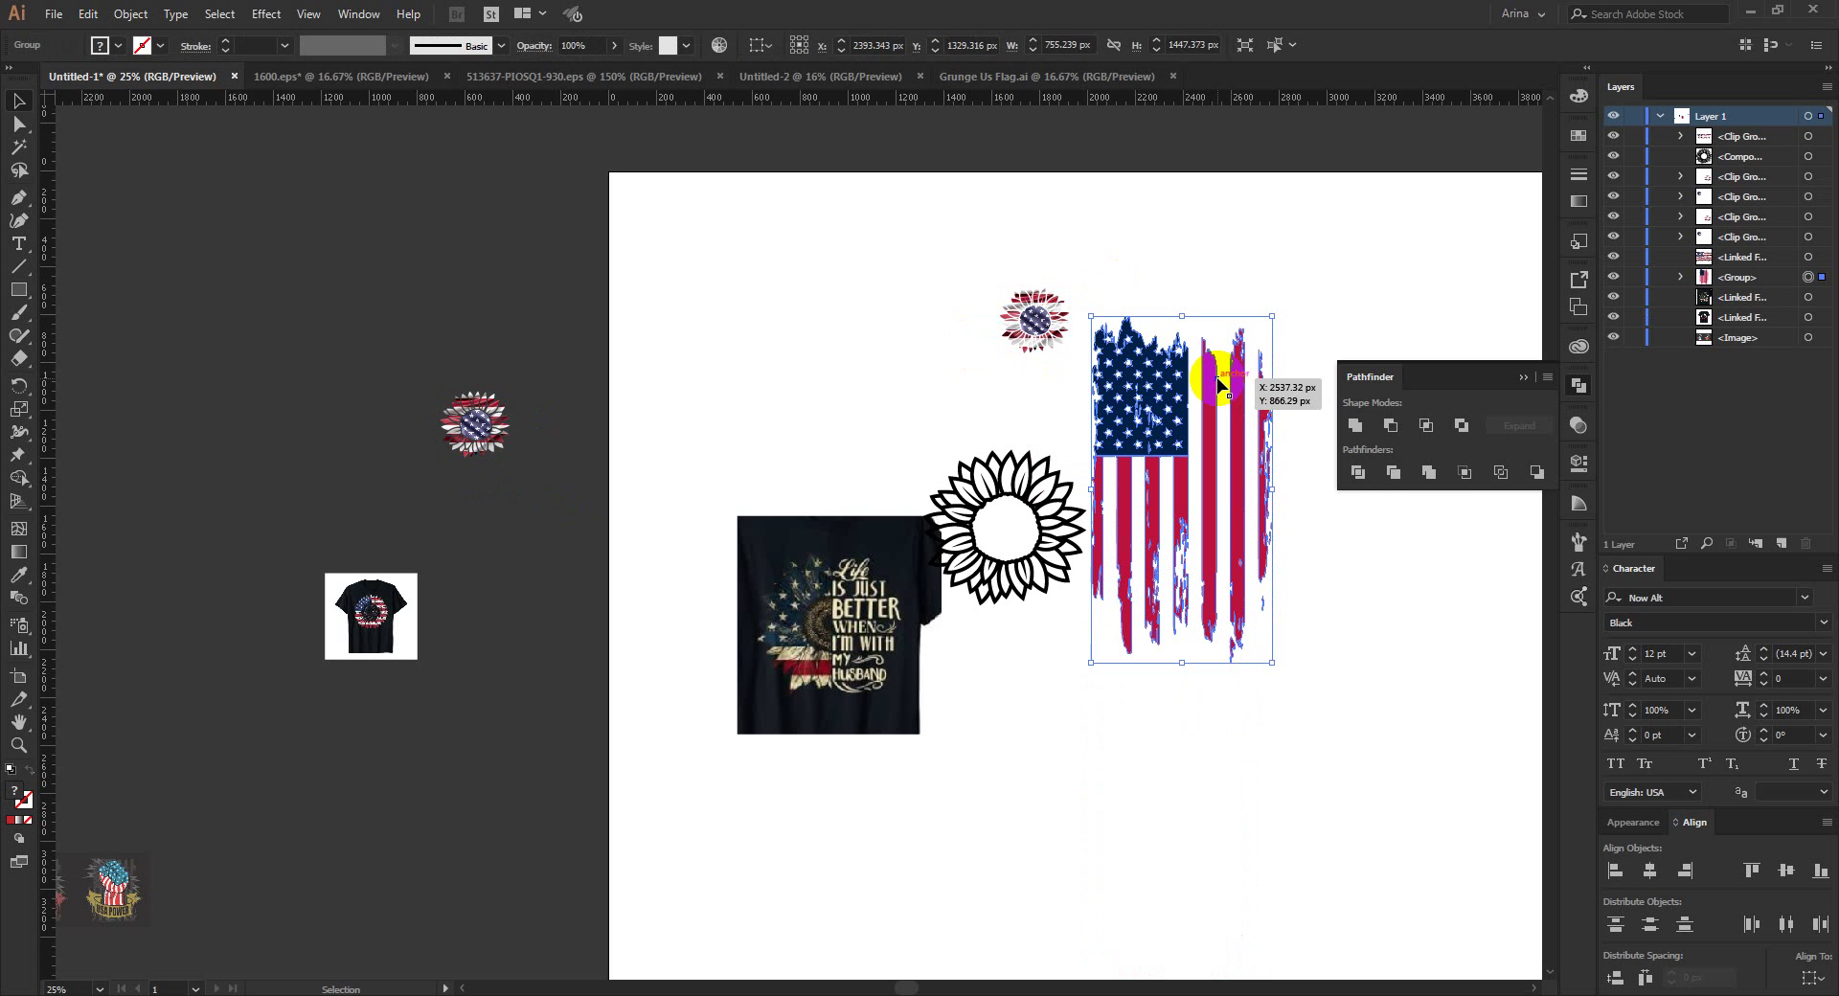
pyautogui.moveTo(1285, 485); pyautogui.dragTo(1177, 581)
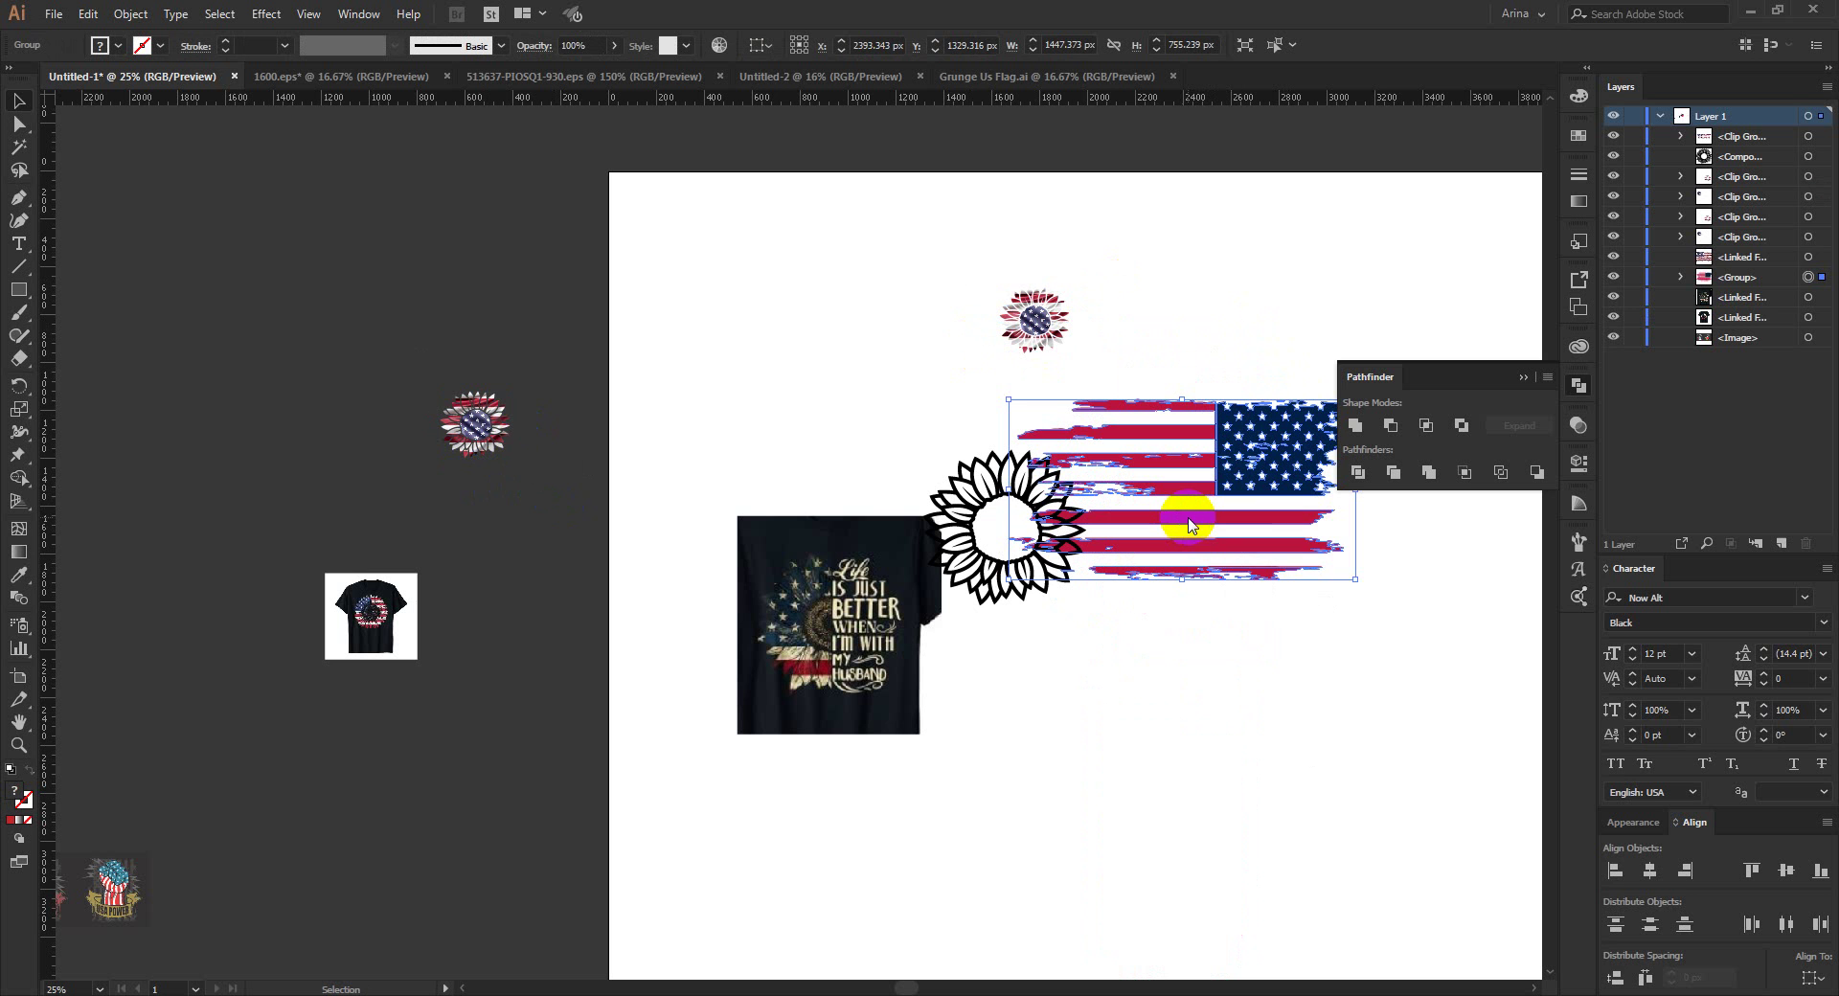
# Step: Reflect the grunge flag across the vertical axis so the star field is at its left end, and move it below the line-art sunflower
pyautogui.rightClick(1189, 525)
pyautogui.moveTo(1254, 732)
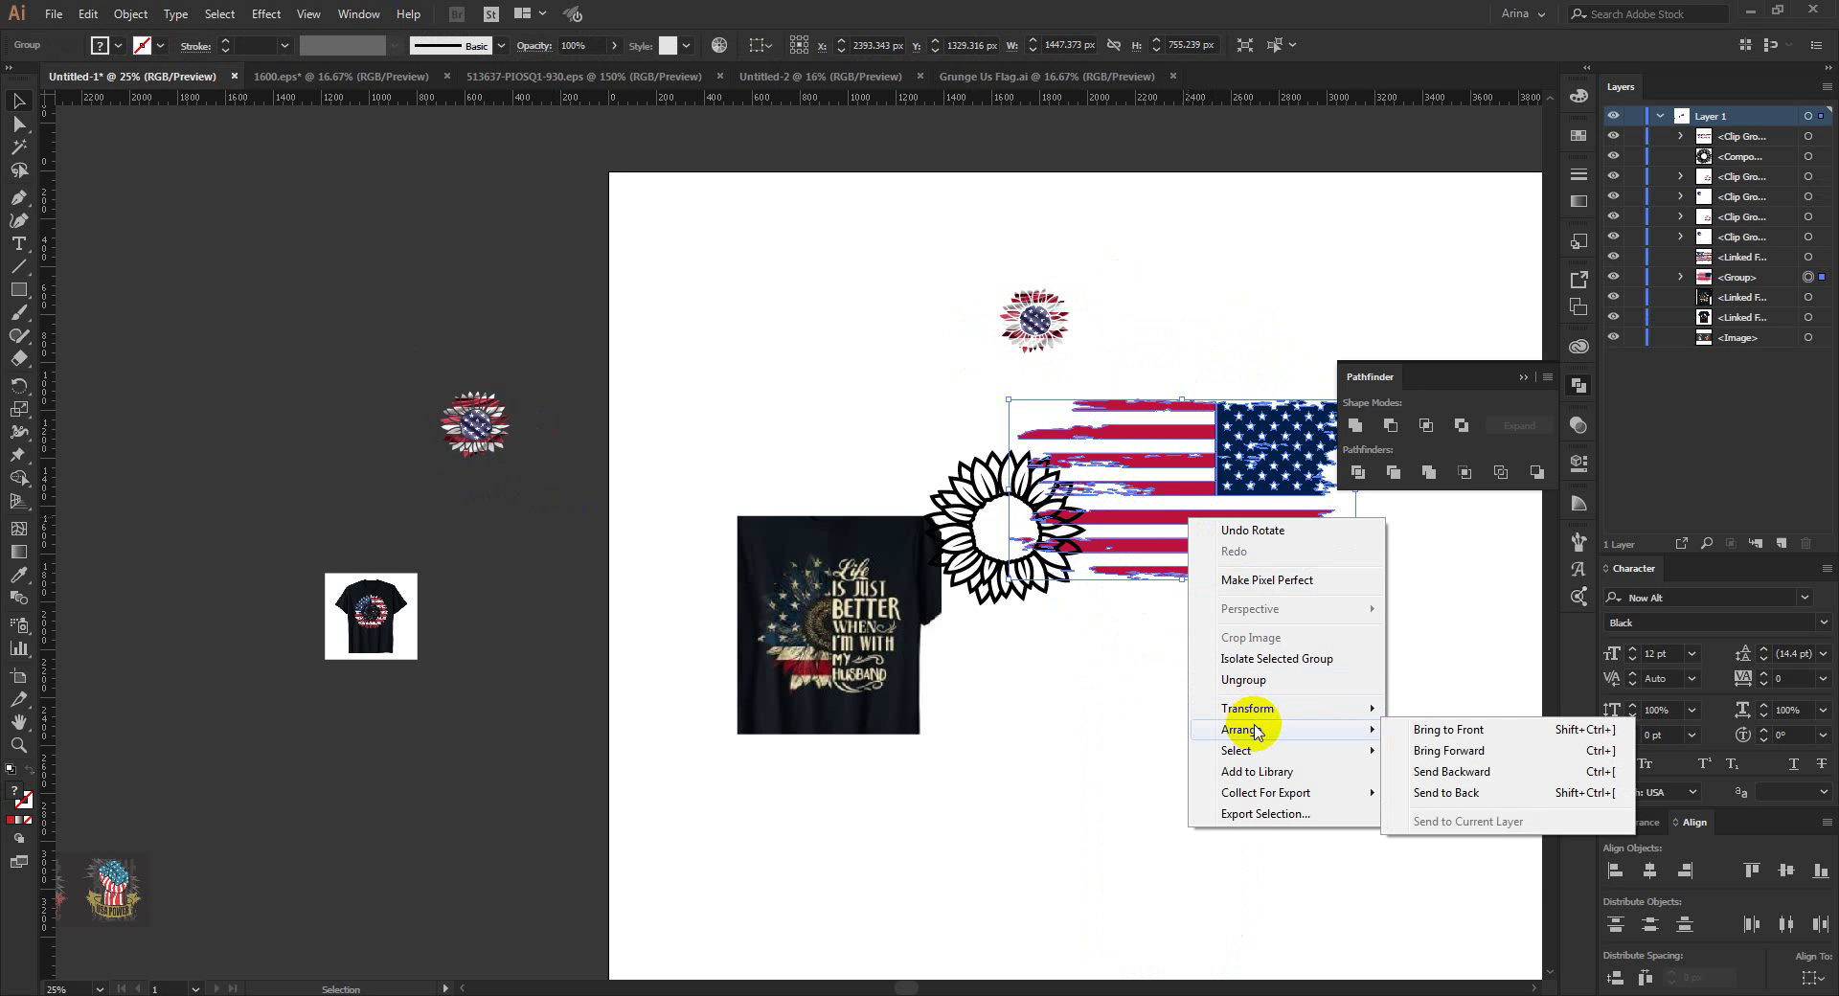
pyautogui.click(1429, 779)
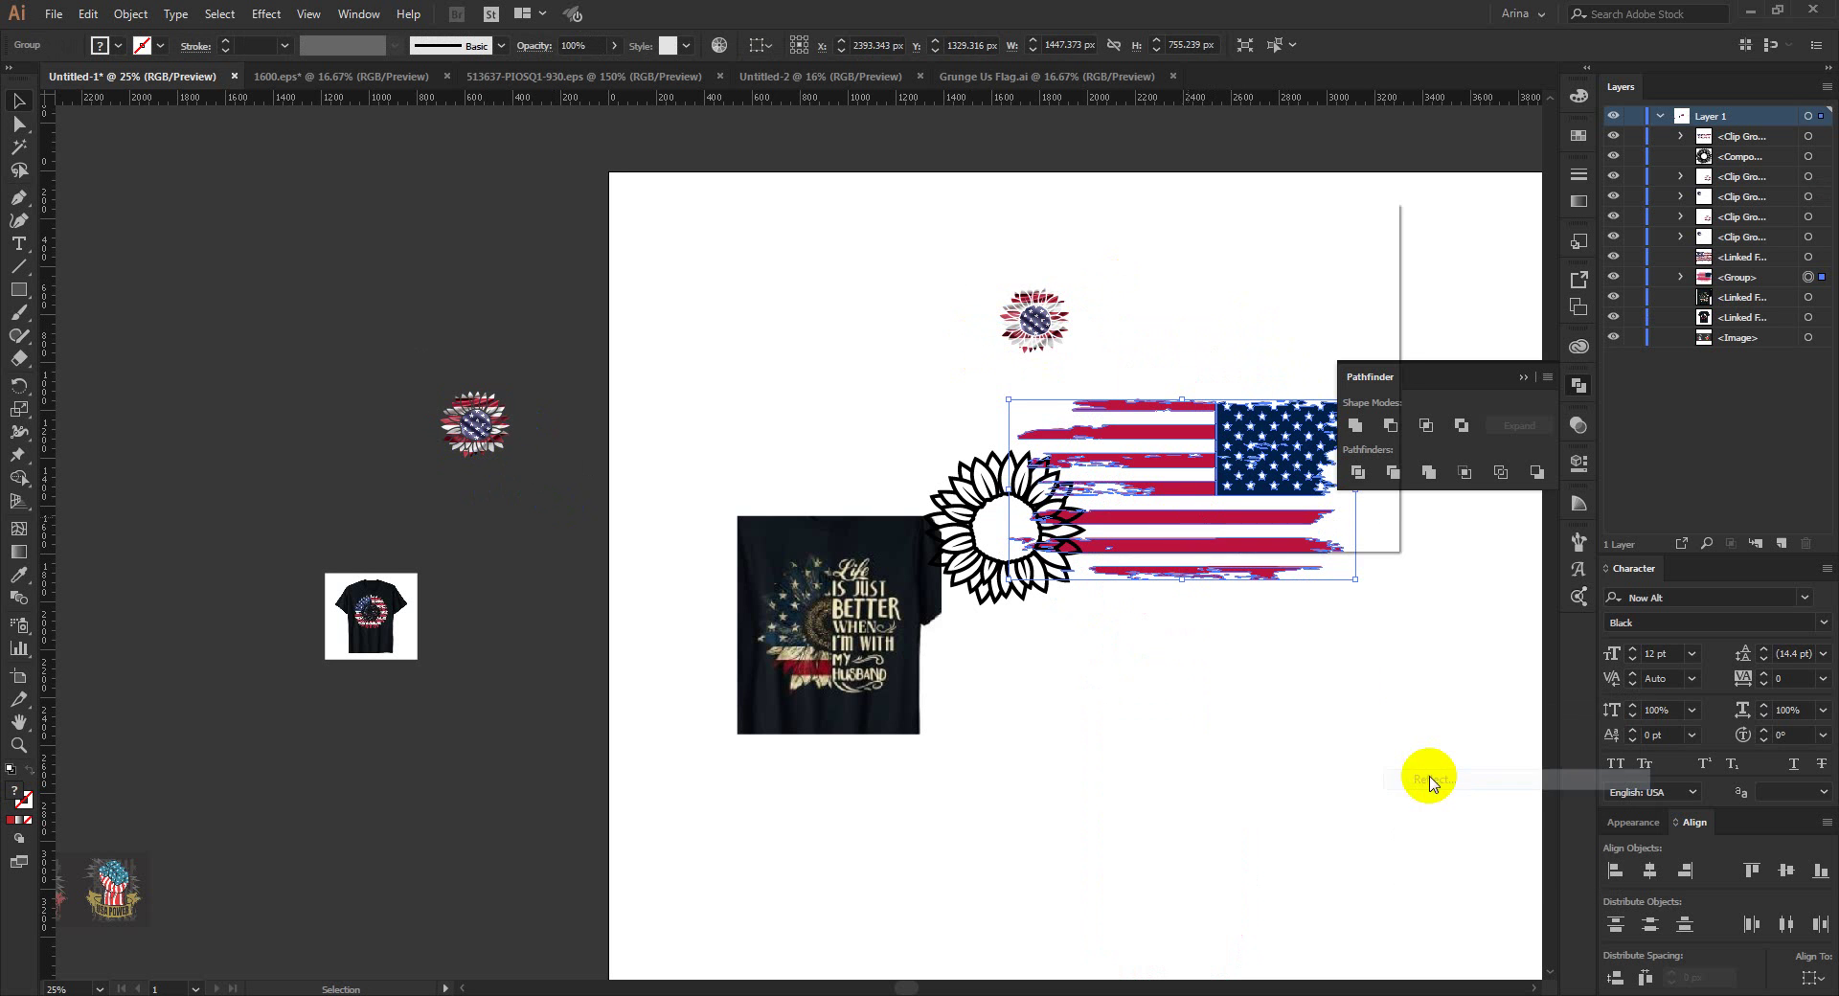
pyautogui.click(1103, 461)
pyautogui.click(1244, 505)
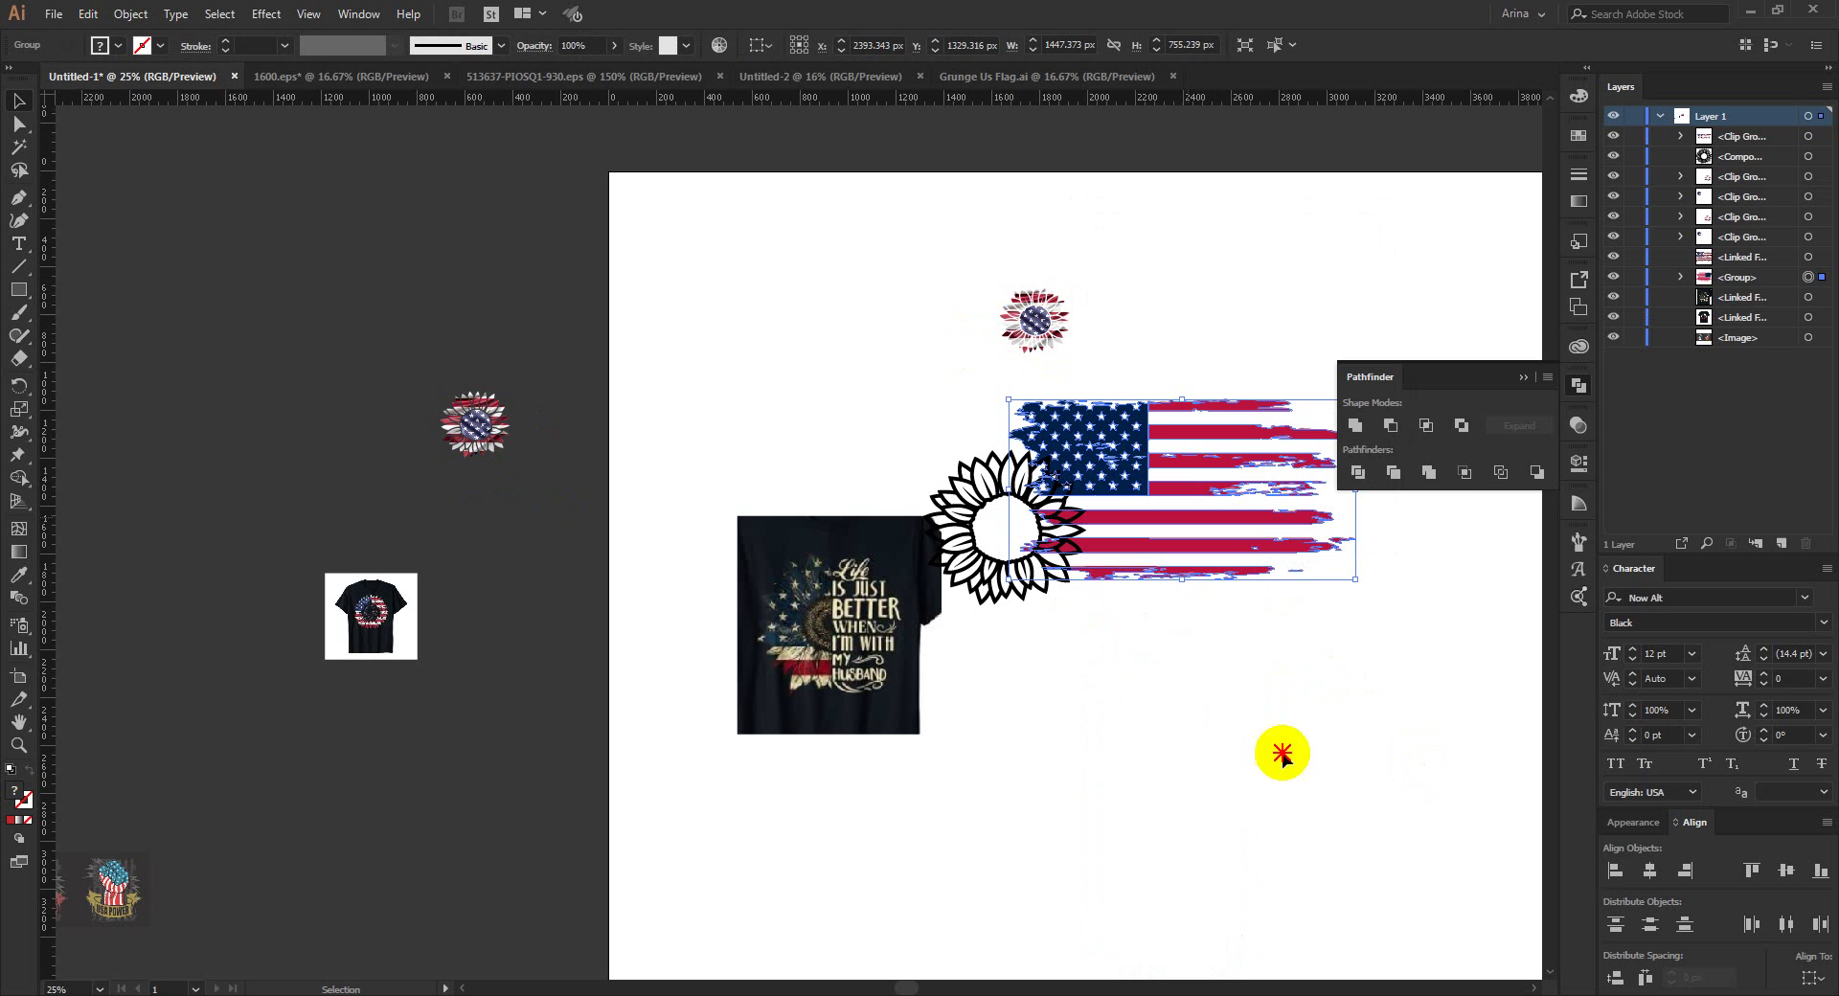
pyautogui.moveTo(1231, 541); pyautogui.dragTo(1152, 800)
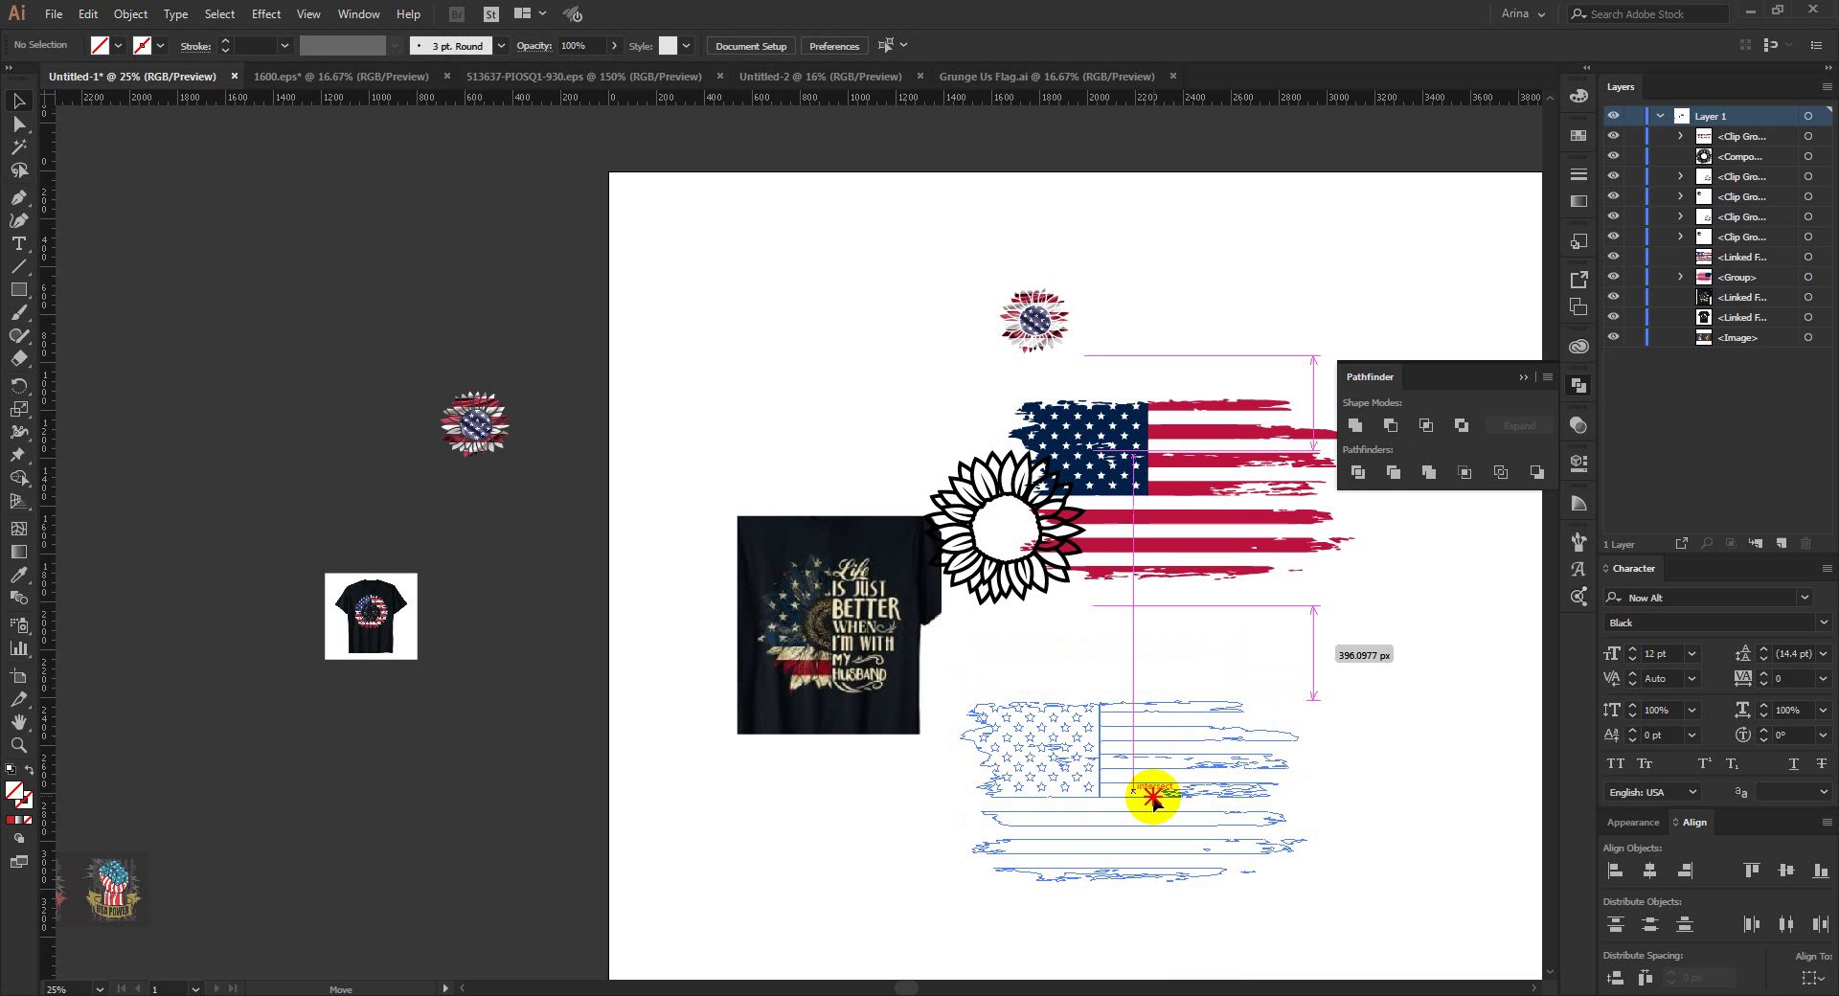
# Step: Release the clipping masks of the copied sunflower and delete both flag photos, keeping only the petal and centre paths
pyautogui.moveTo(975, 254); pyautogui.dragTo(1094, 359)
pyautogui.rightClick(1027, 307)
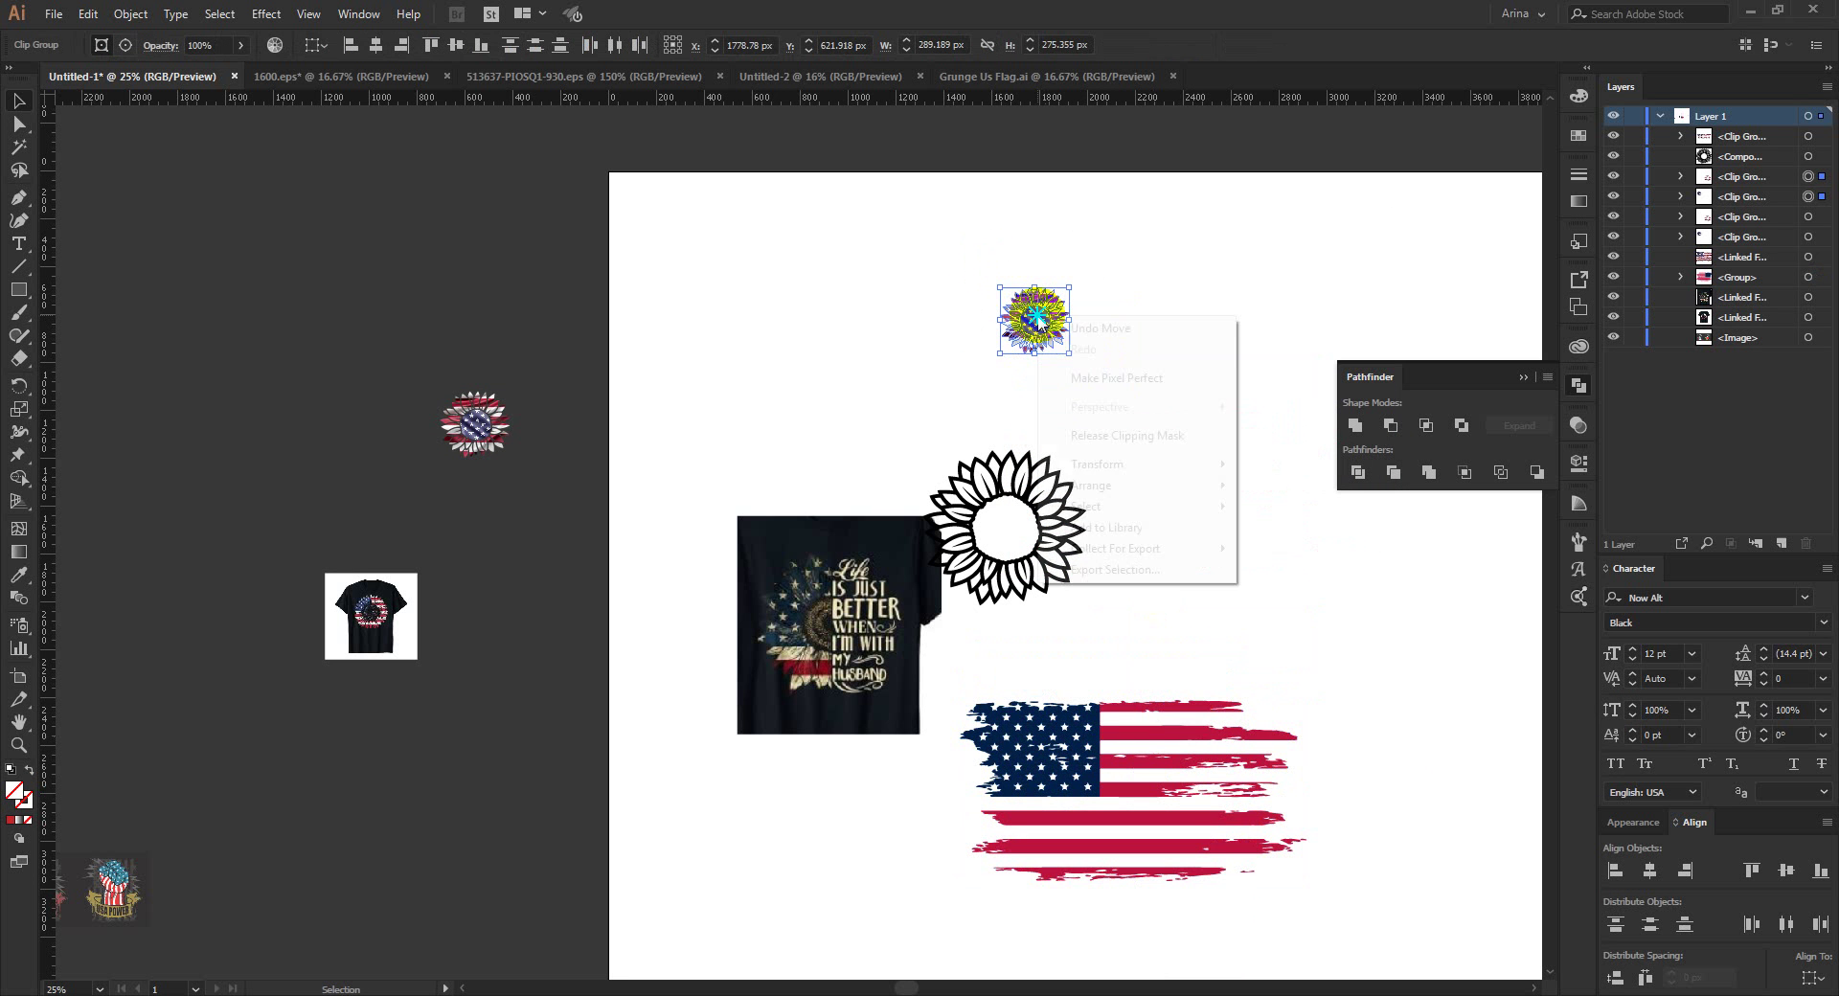
pyautogui.click(1083, 432)
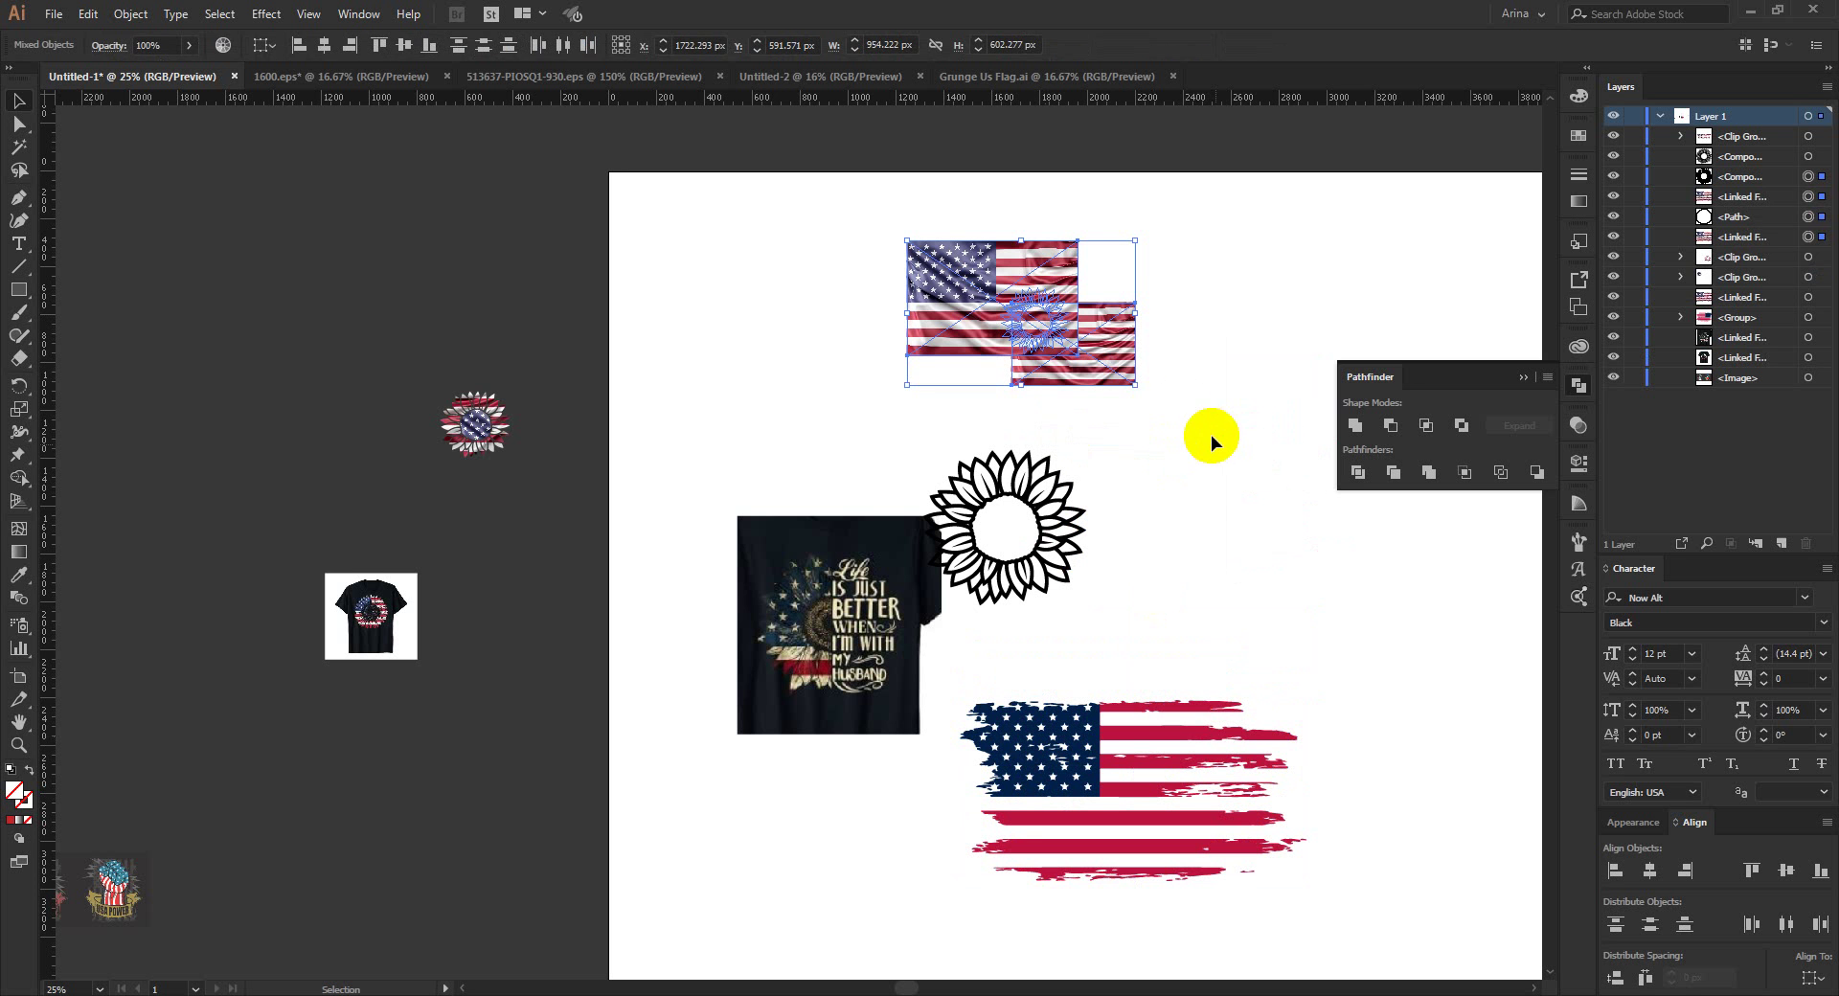
pyautogui.click(1211, 435)
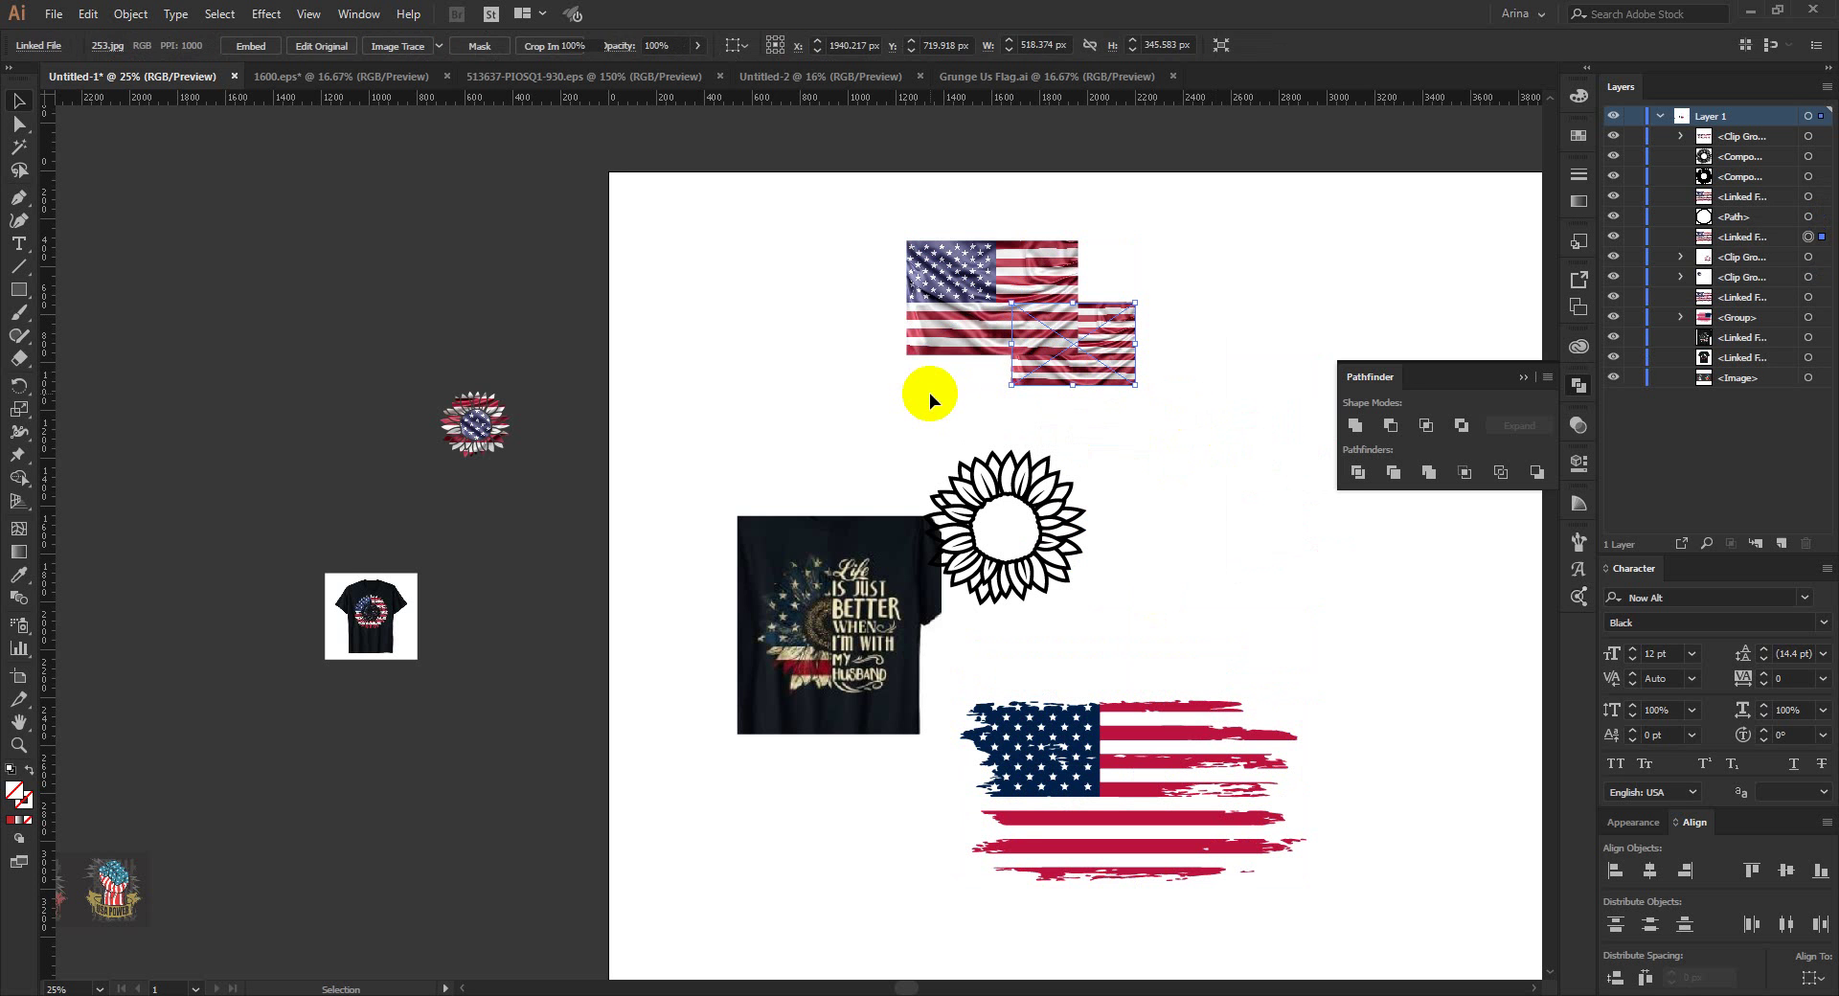
pyautogui.press('Delete')
pyautogui.click(921, 352)
pyautogui.press('Delete')
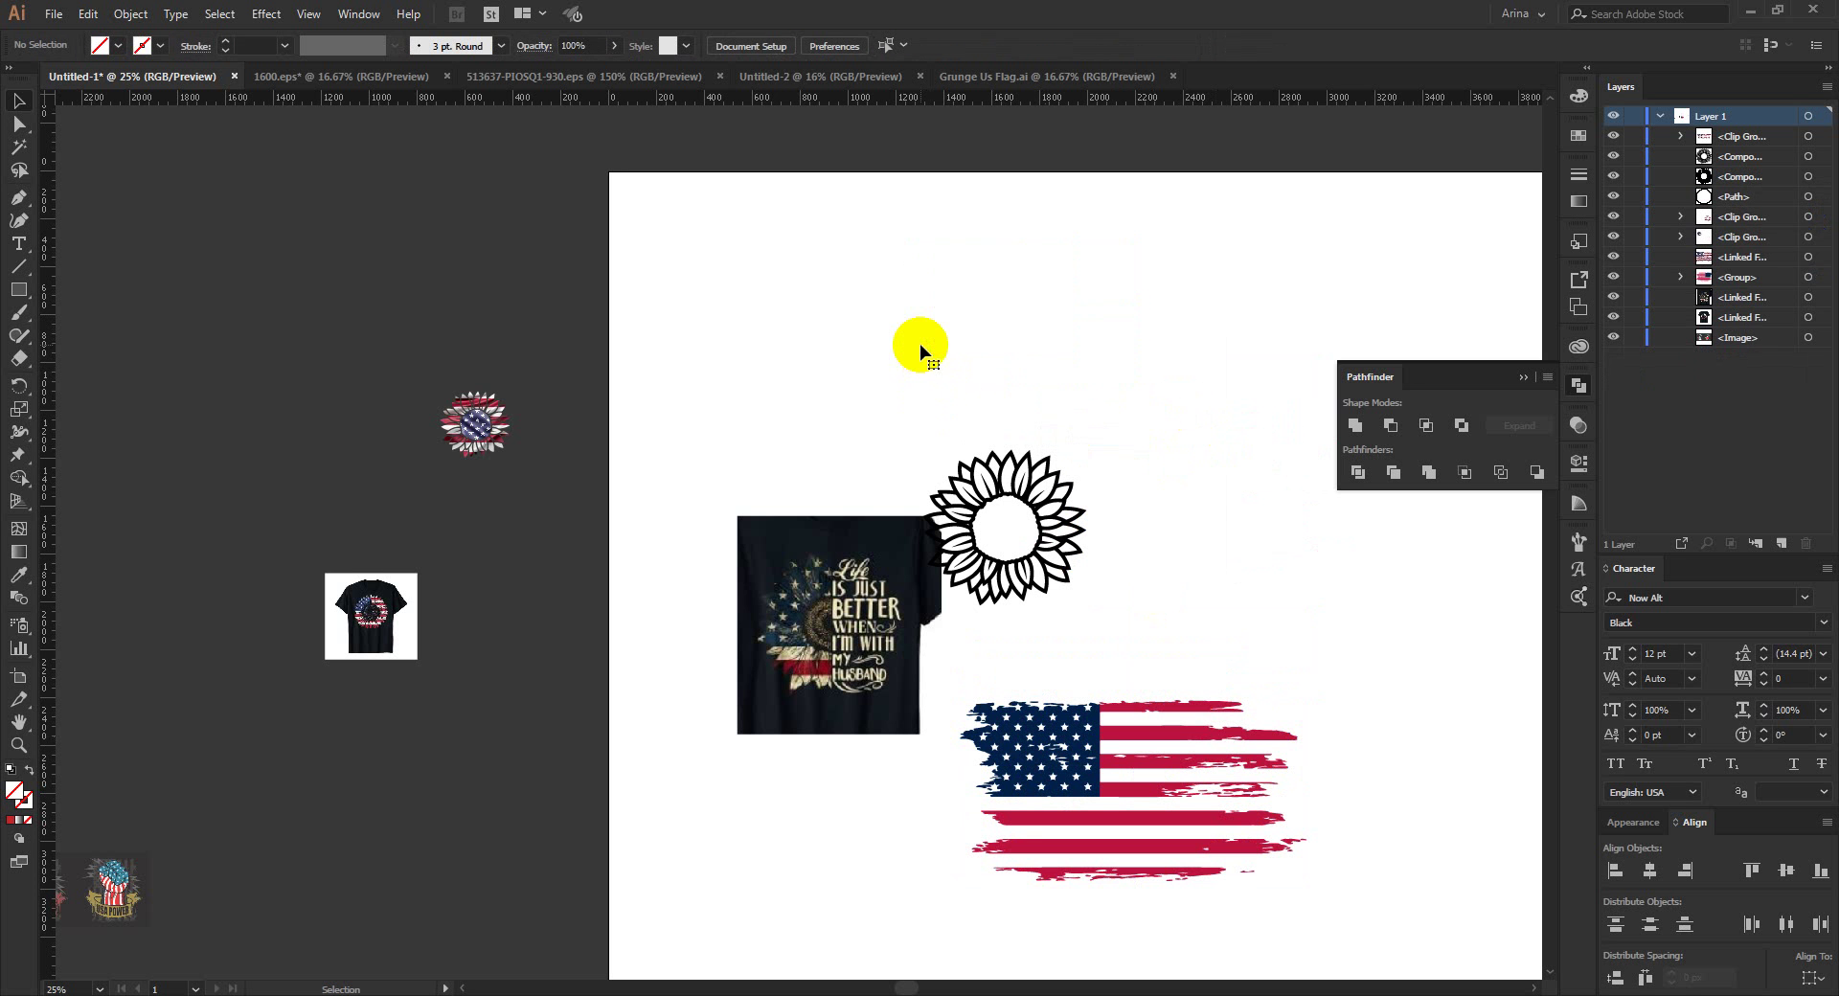
# Step: Fill the copied sunflower's petals and its round centre path with red
pyautogui.click(1034, 354)
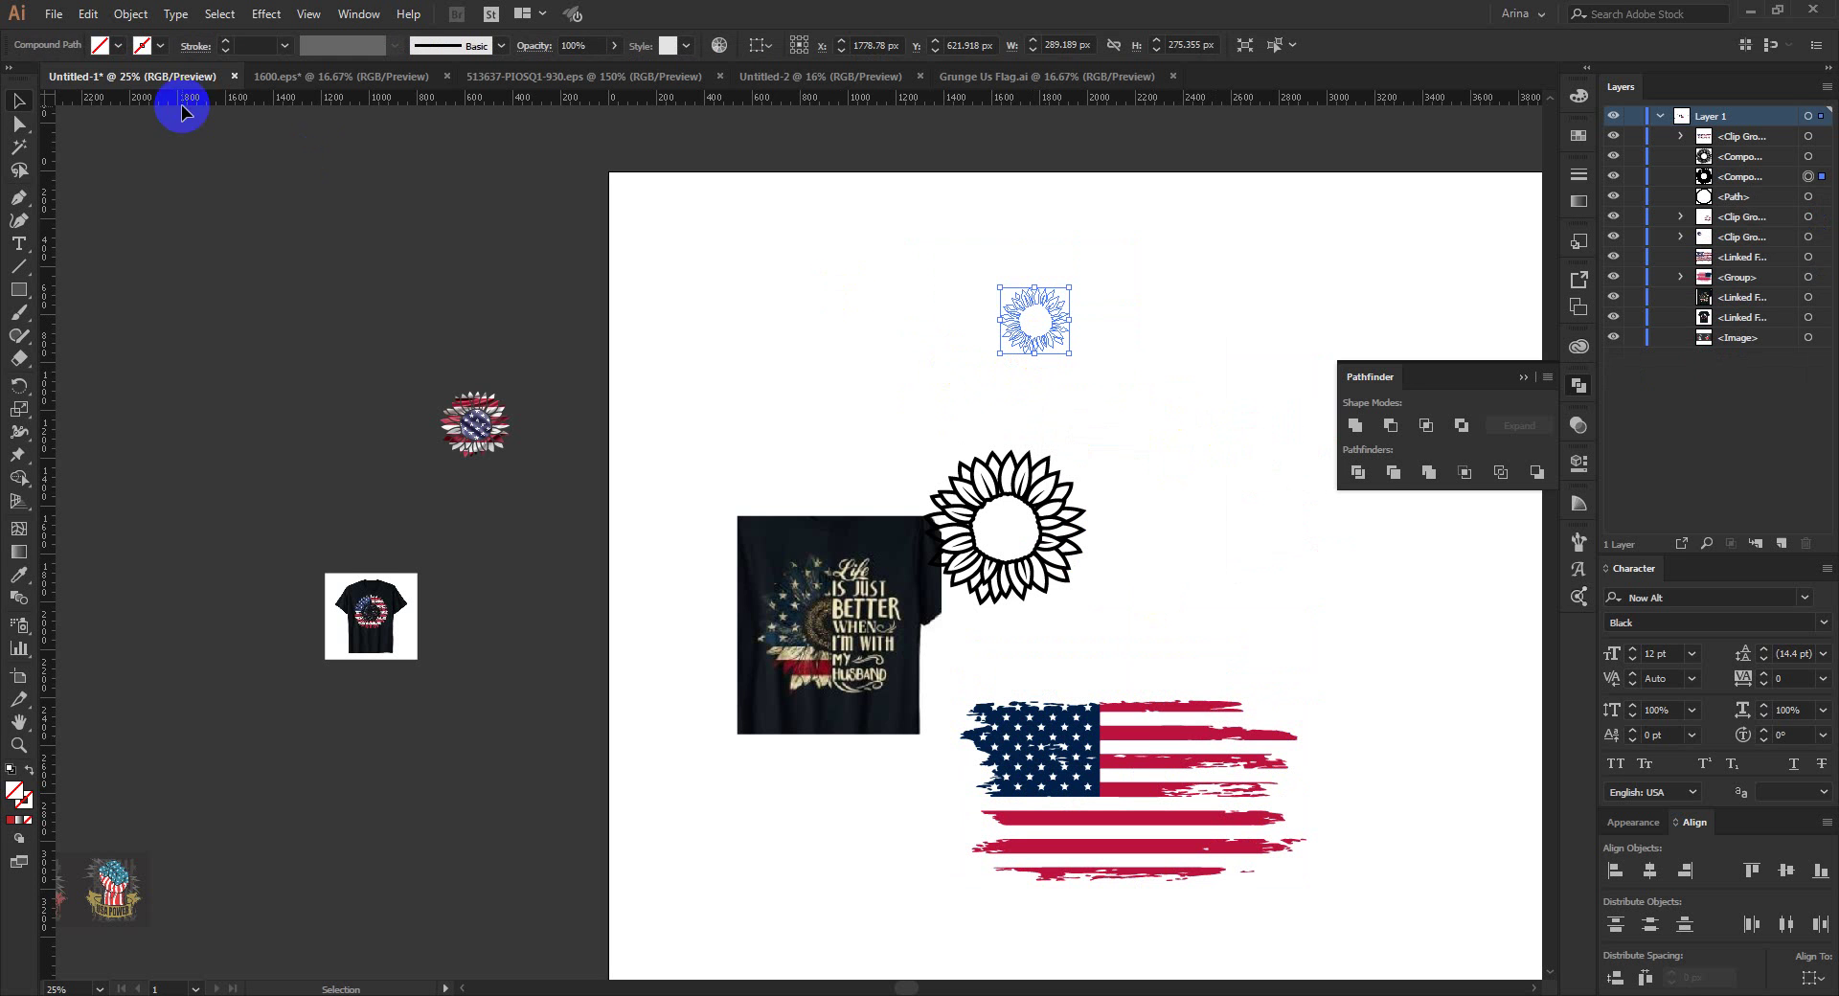
pyautogui.click(119, 45)
pyautogui.click(147, 83)
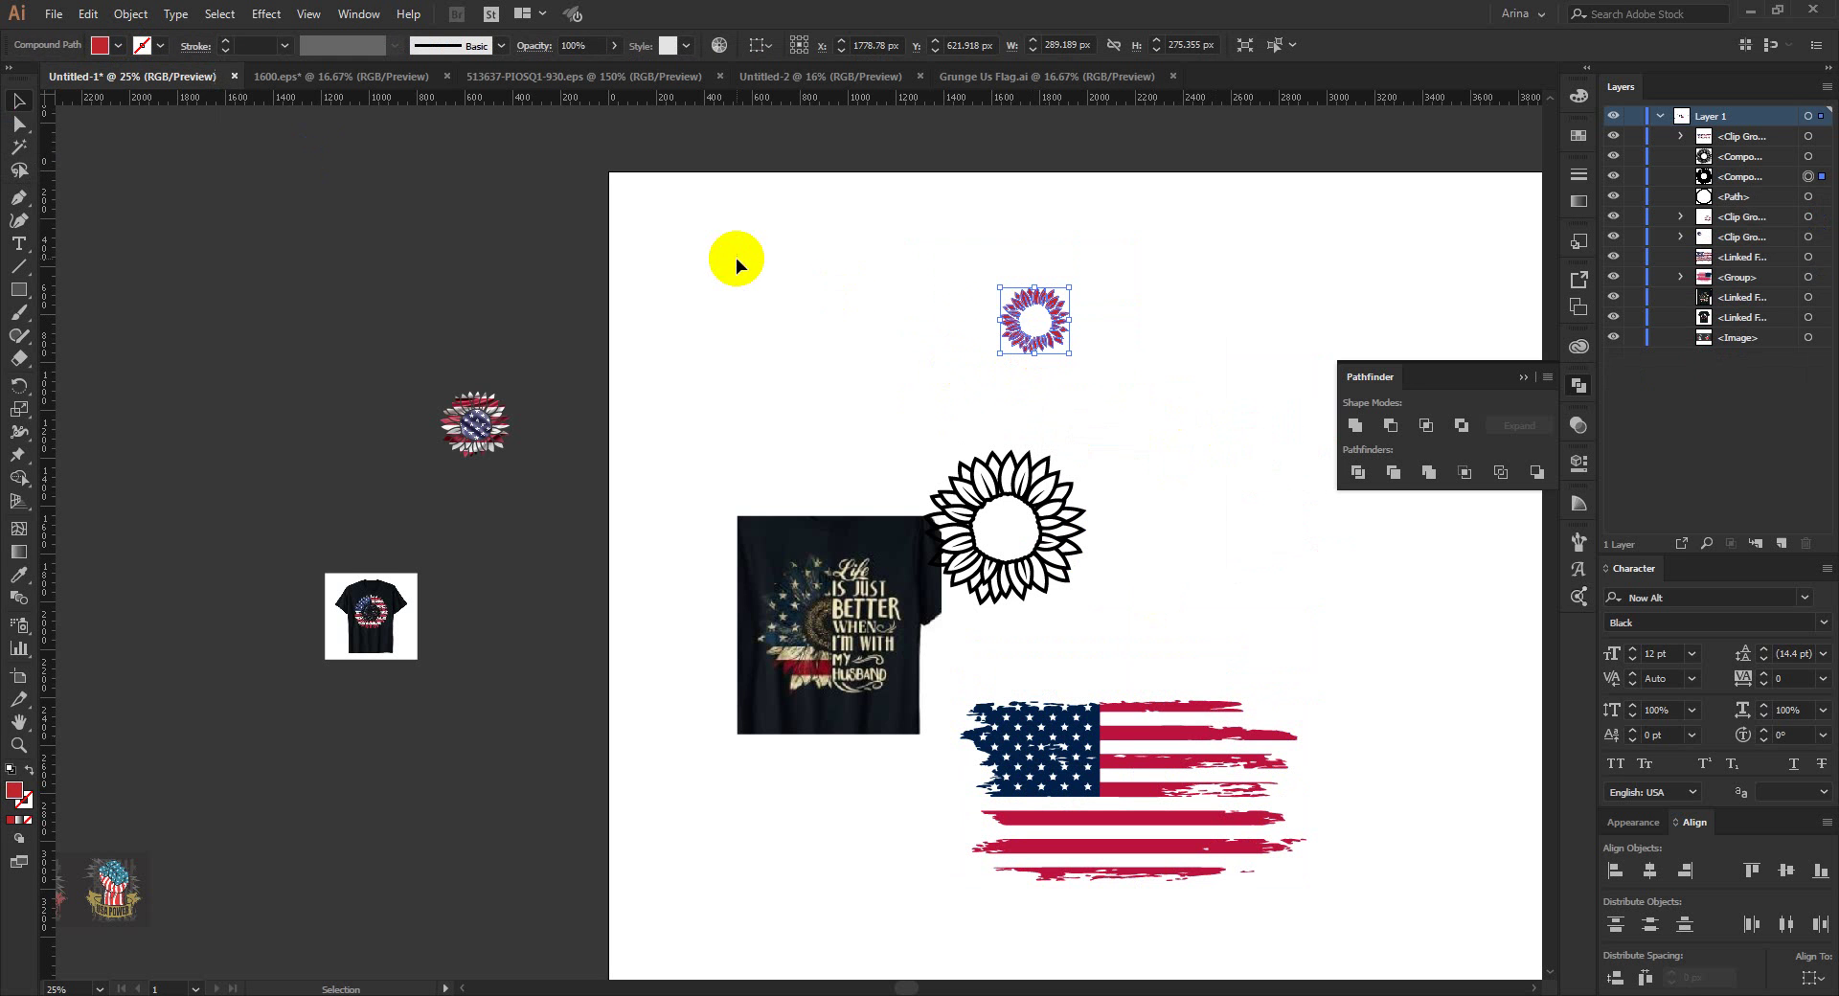
pyautogui.hotkey('ctrl', 'shift', 'a')
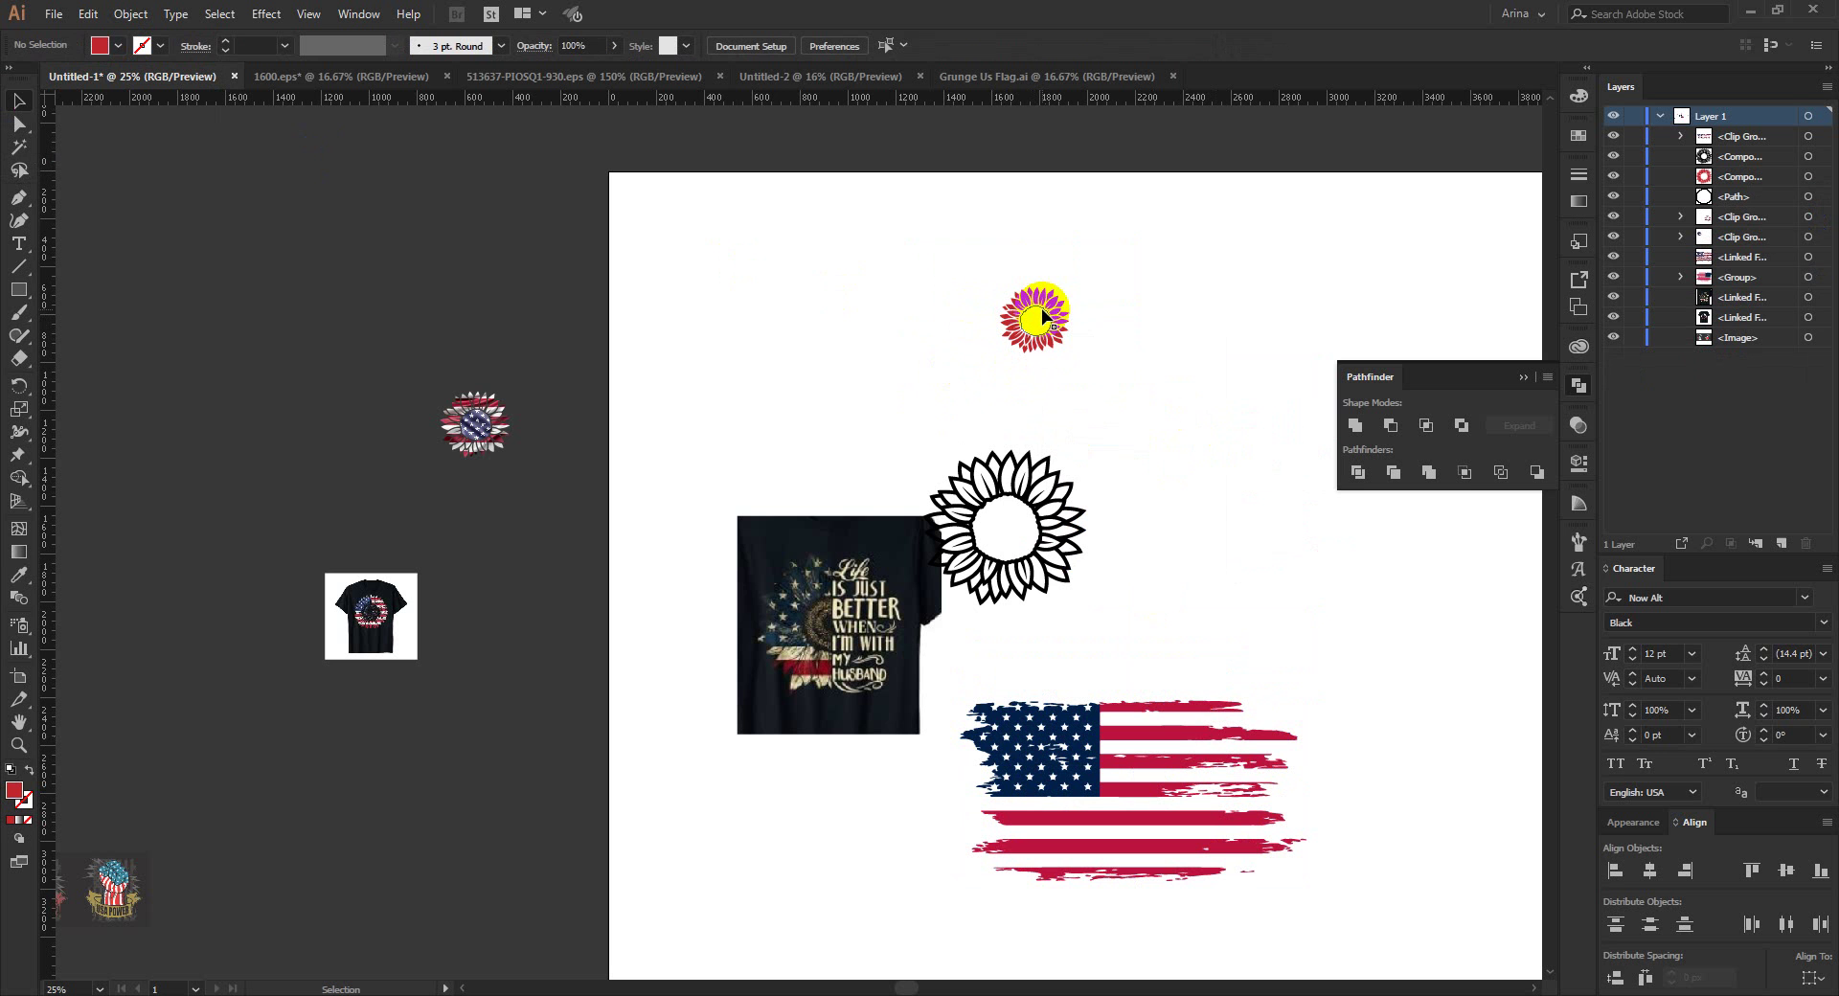
pyautogui.click(1027, 321)
pyautogui.click(118, 46)
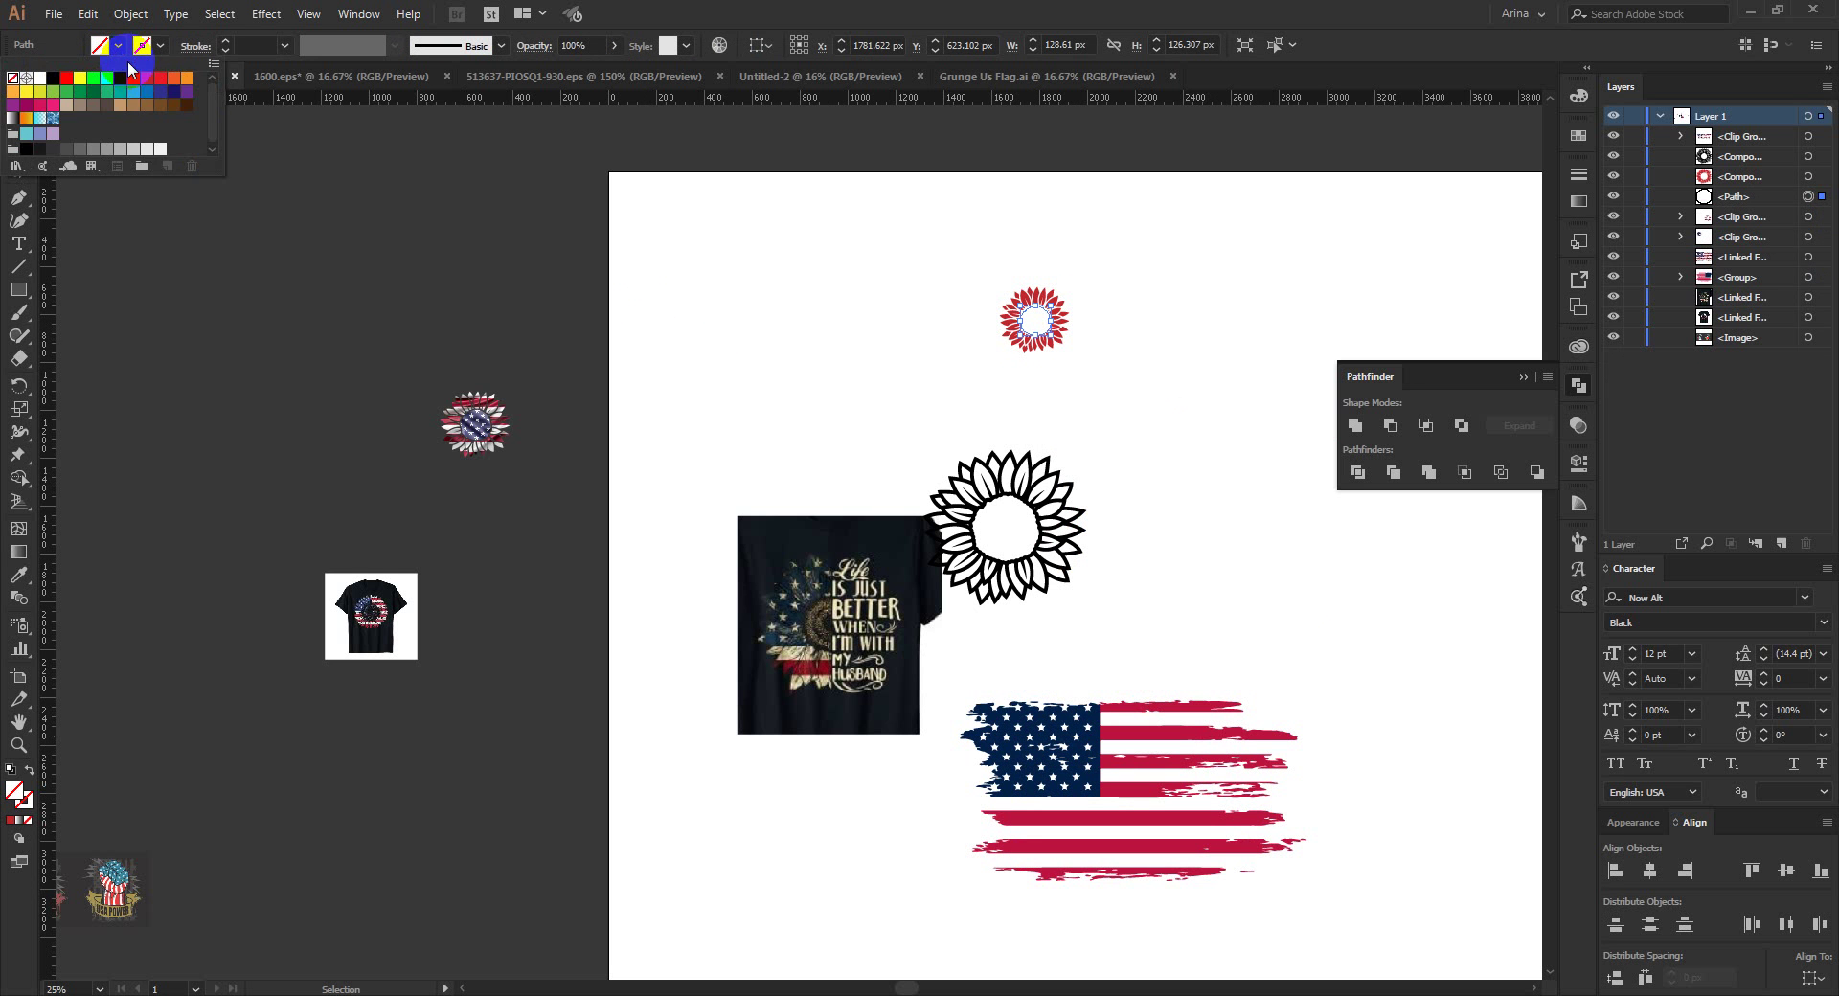
pyautogui.click(146, 84)
pyautogui.click(732, 313)
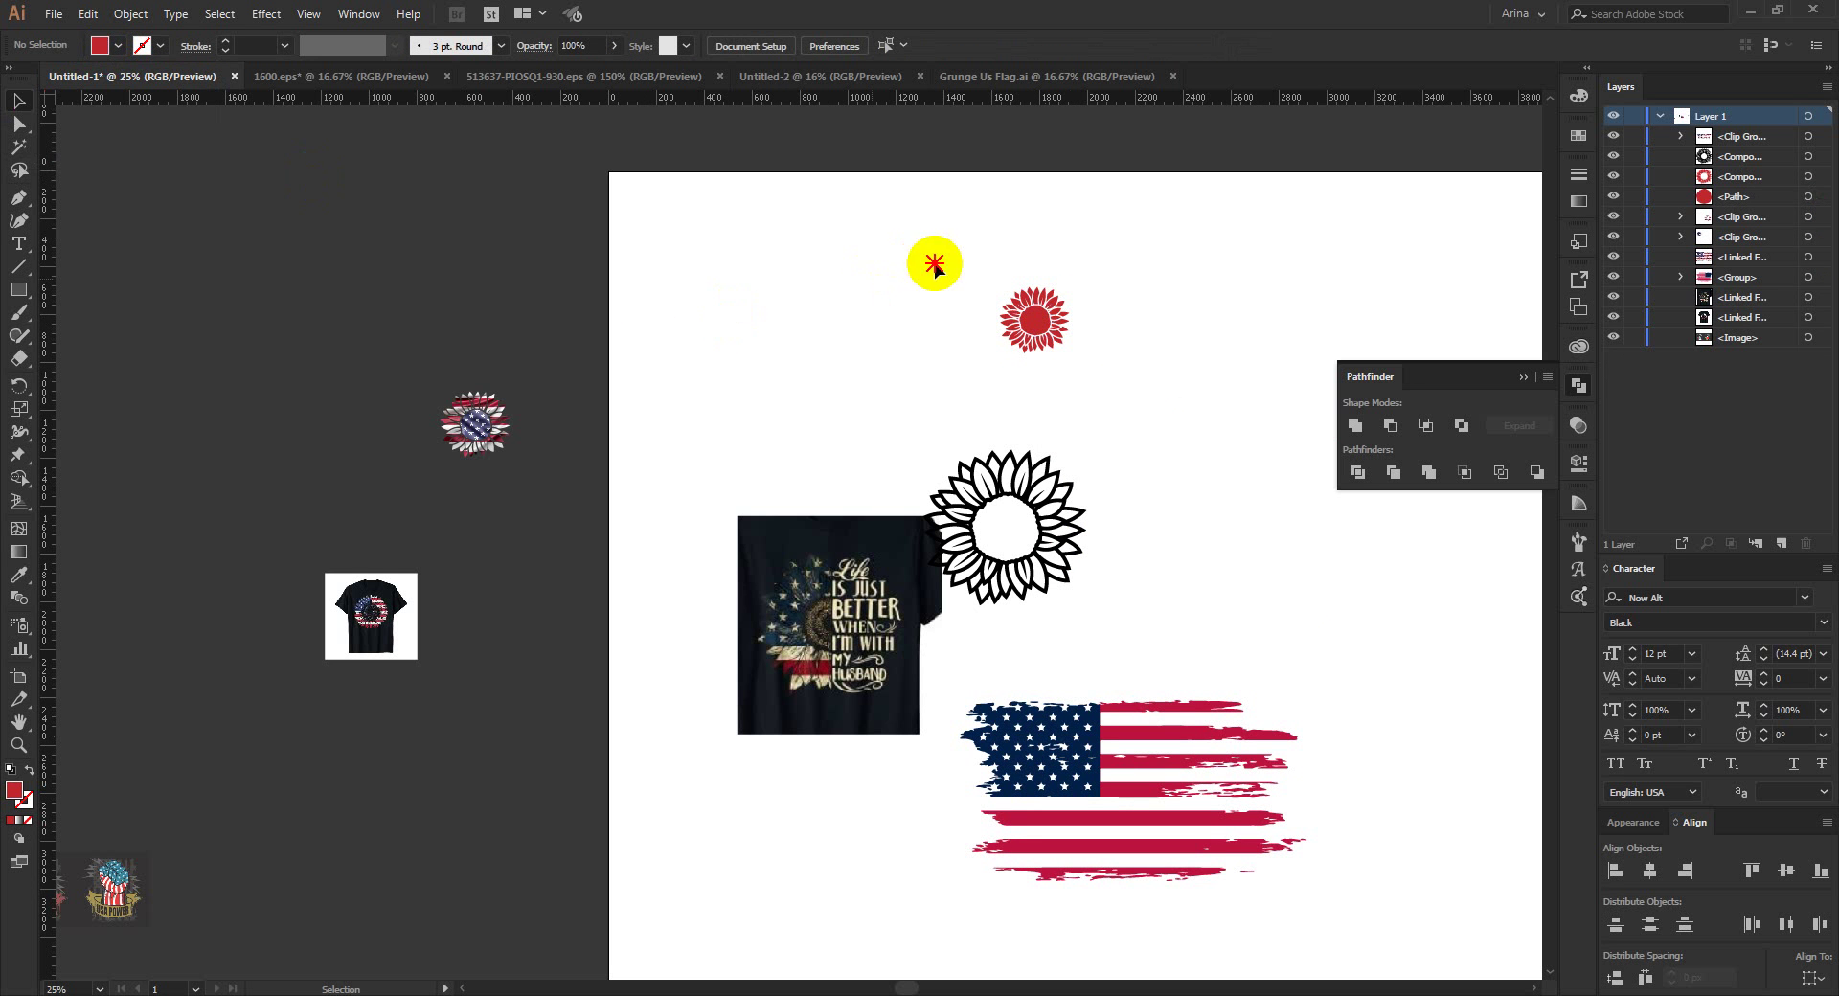
# Step: Move the red sunflower over the grunge flag's stripes and enlarge it to about 581 by 553 px
pyautogui.moveTo(922, 261); pyautogui.dragTo(1146, 402)
pyautogui.moveTo(1040, 321); pyautogui.dragTo(1263, 862)
pyautogui.scroll(1, 1262, 862)
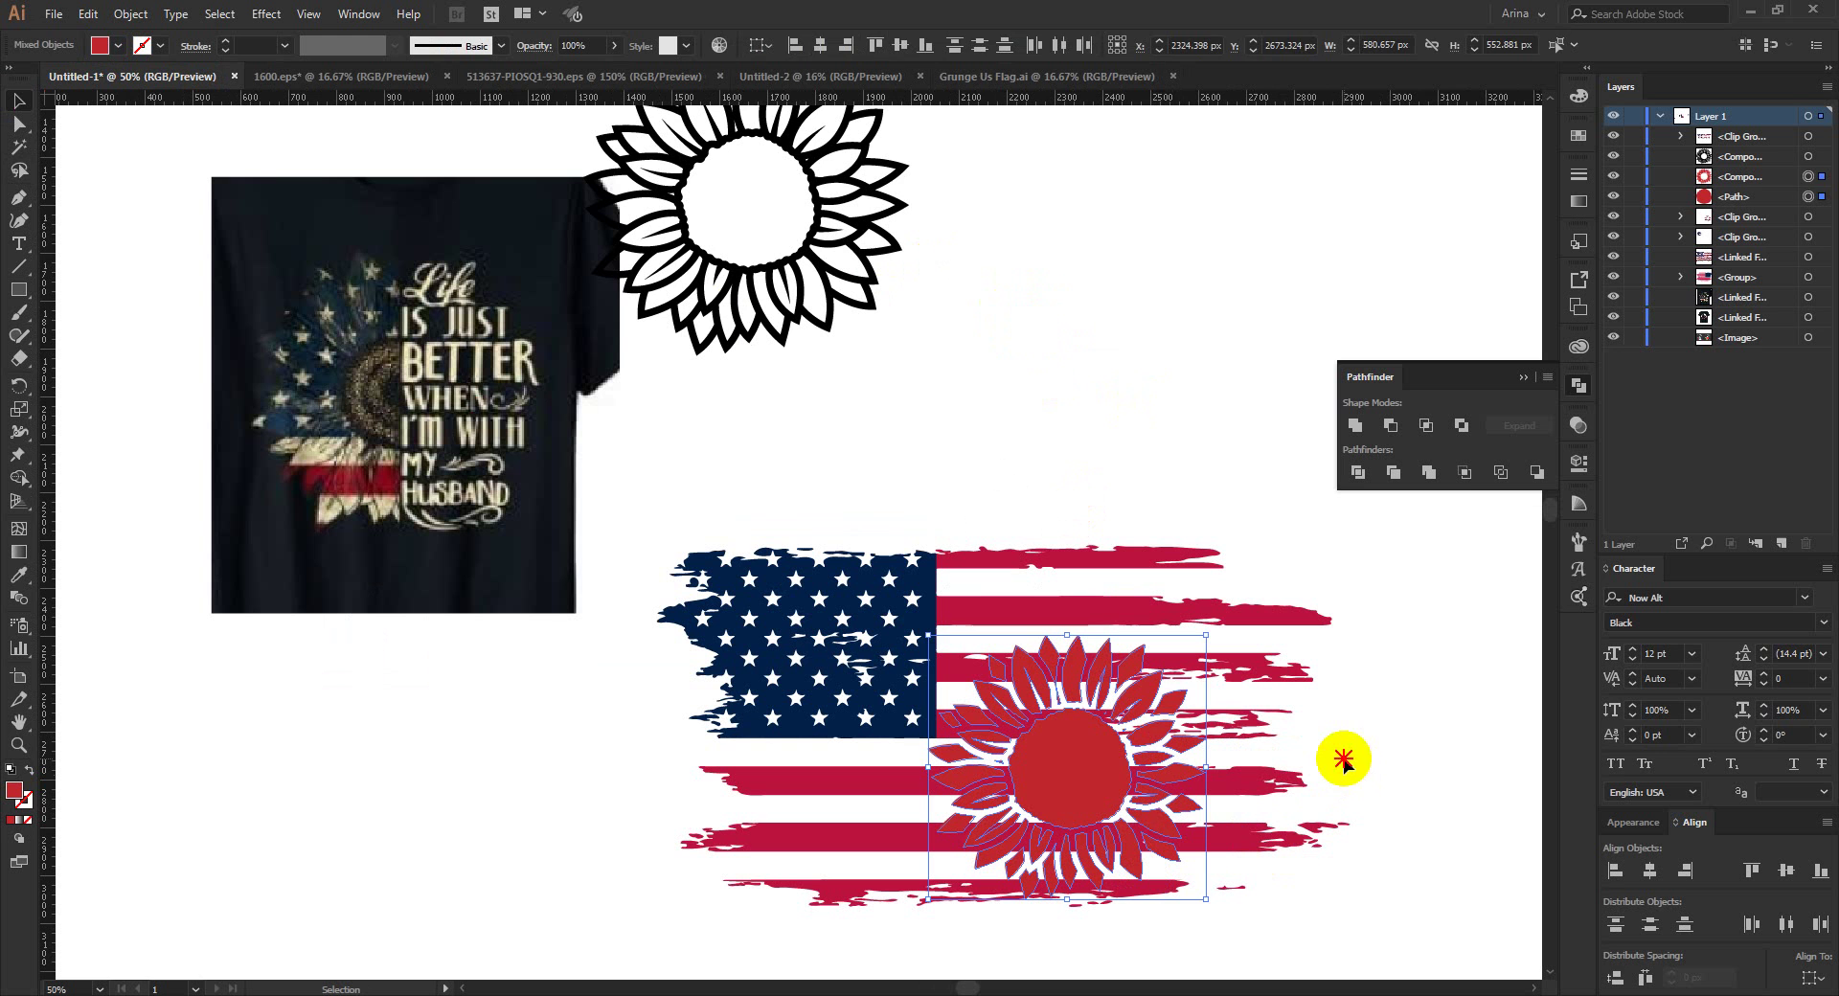
# Step: Try to make a clipping mask from the grunge flag and the red petals, and undo it
pyautogui.click(1192, 708)
pyautogui.click(1154, 700)
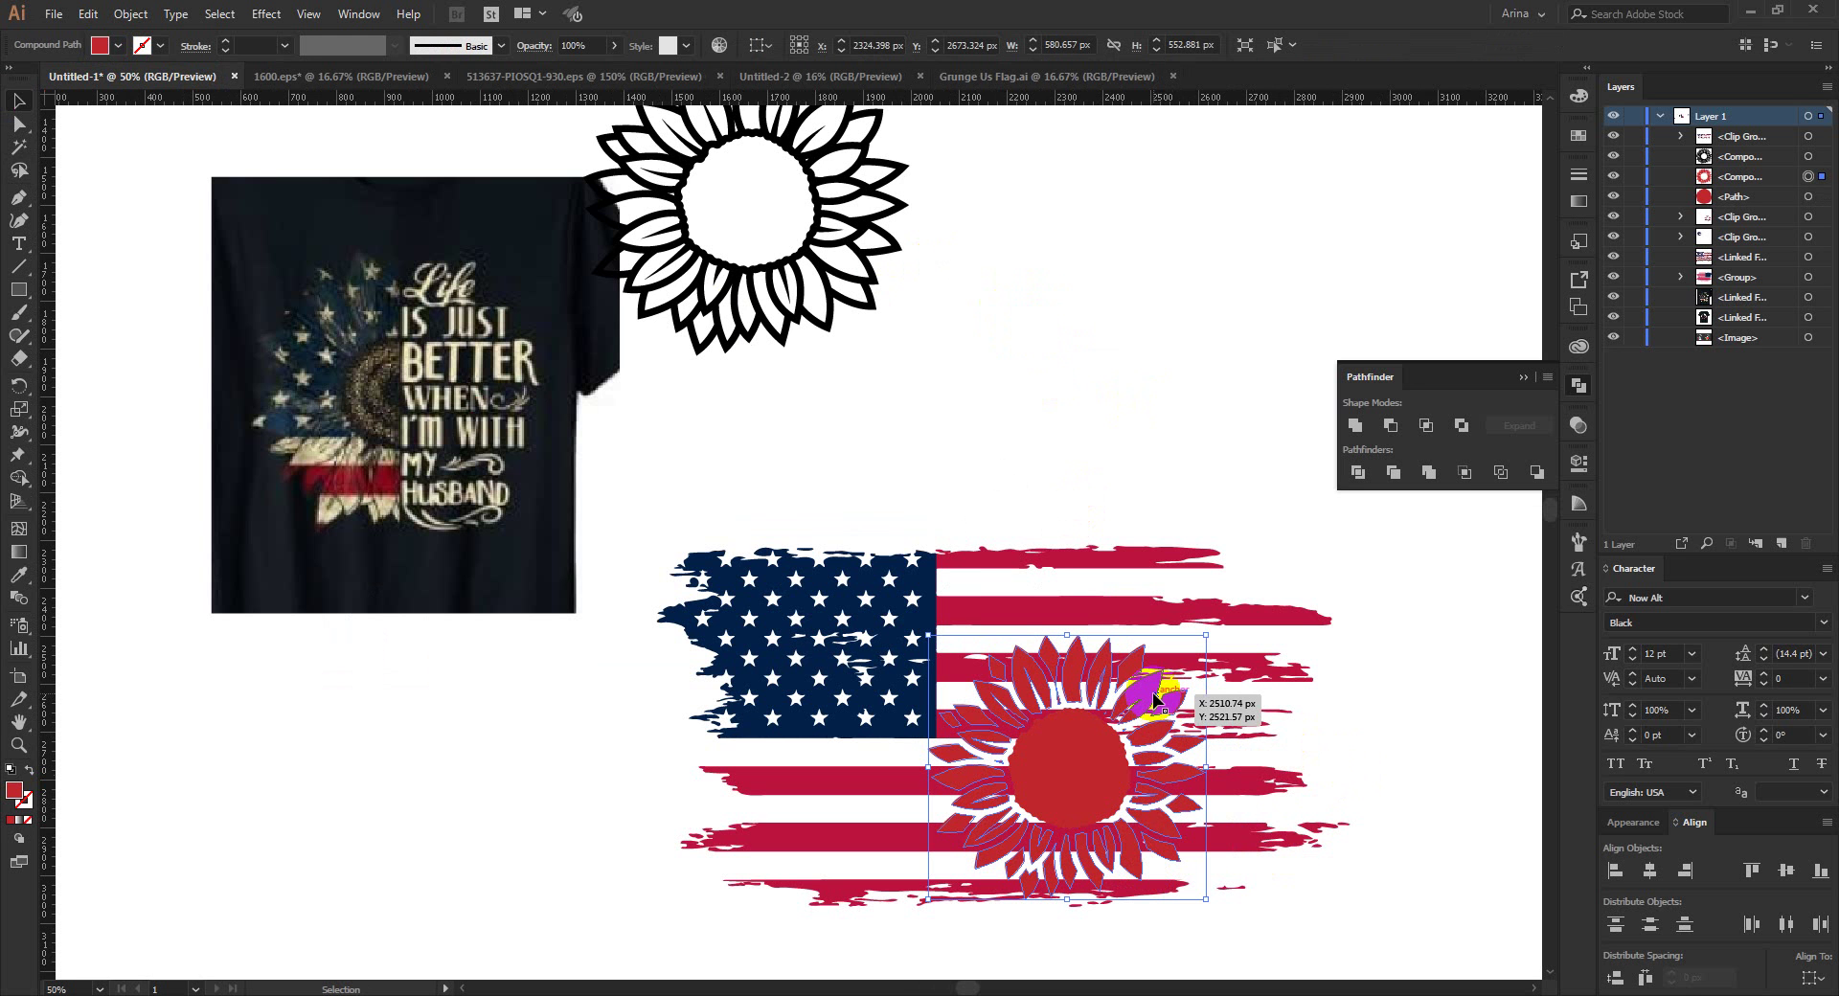
pyautogui.keyDown('shift'); pyautogui.click(973, 610); pyautogui.keyUp('shift')
pyautogui.rightClick(972, 610)
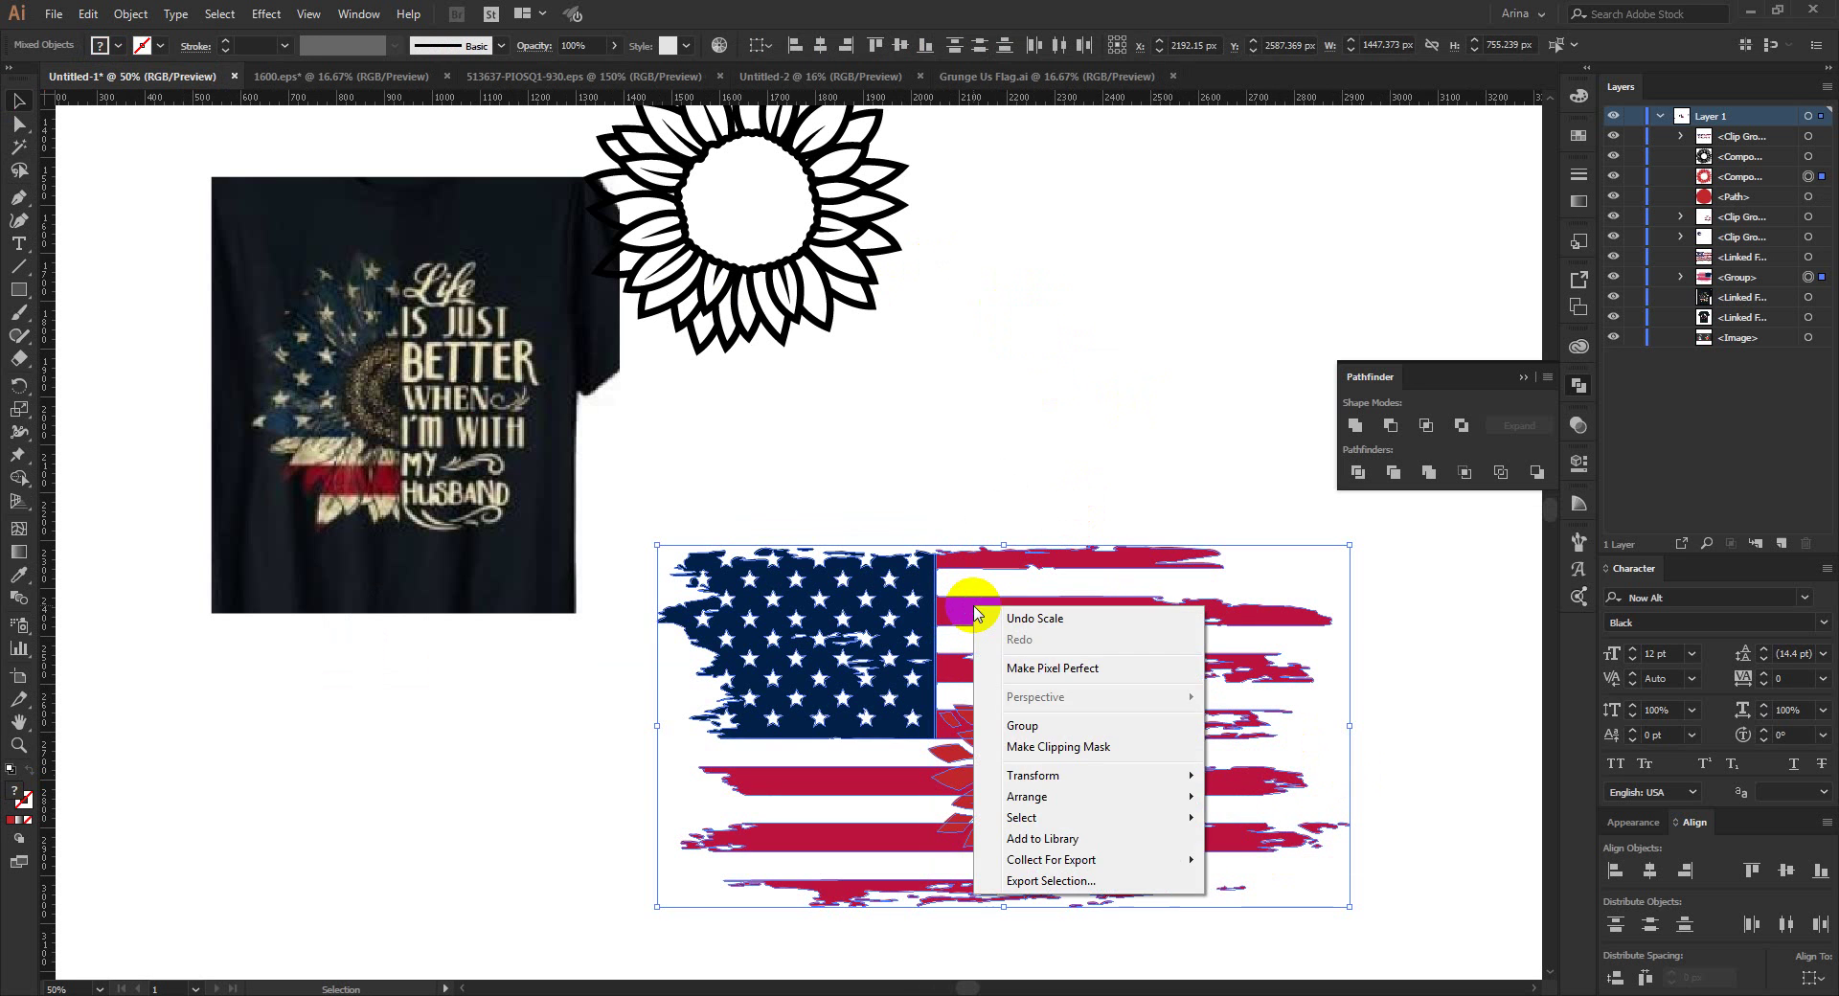
pyautogui.click(1018, 746)
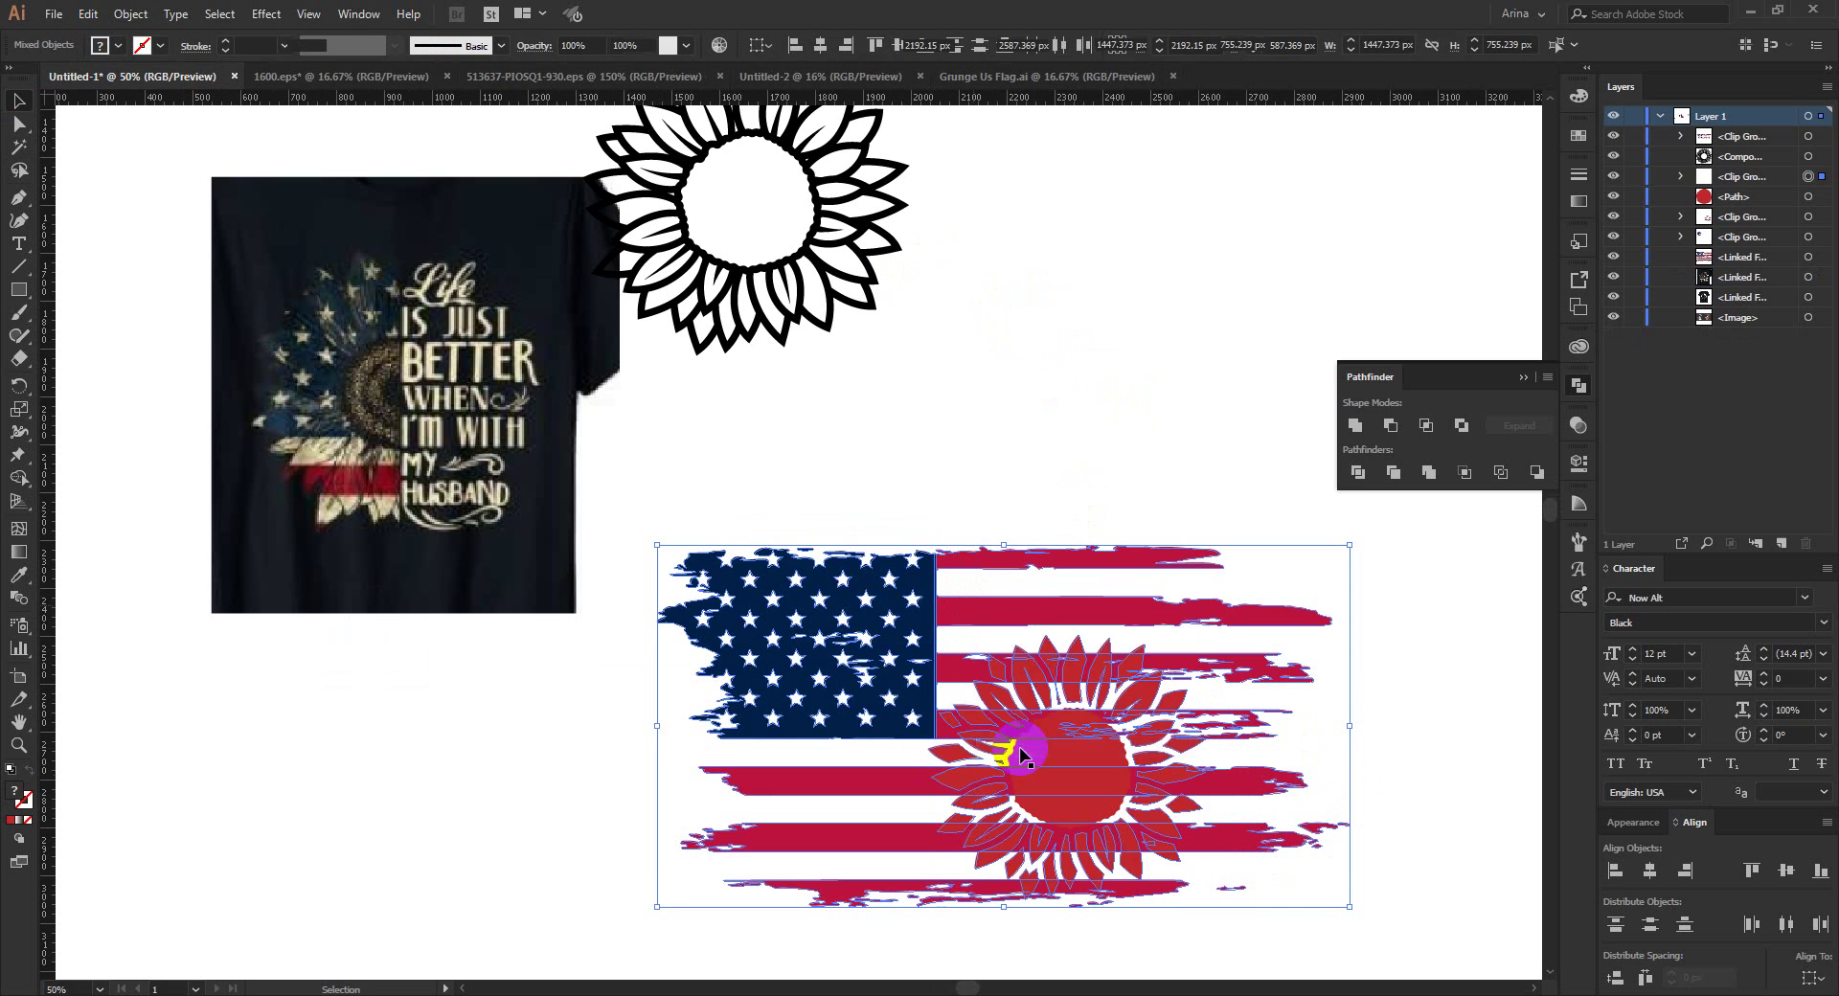
pyautogui.click(606, 730)
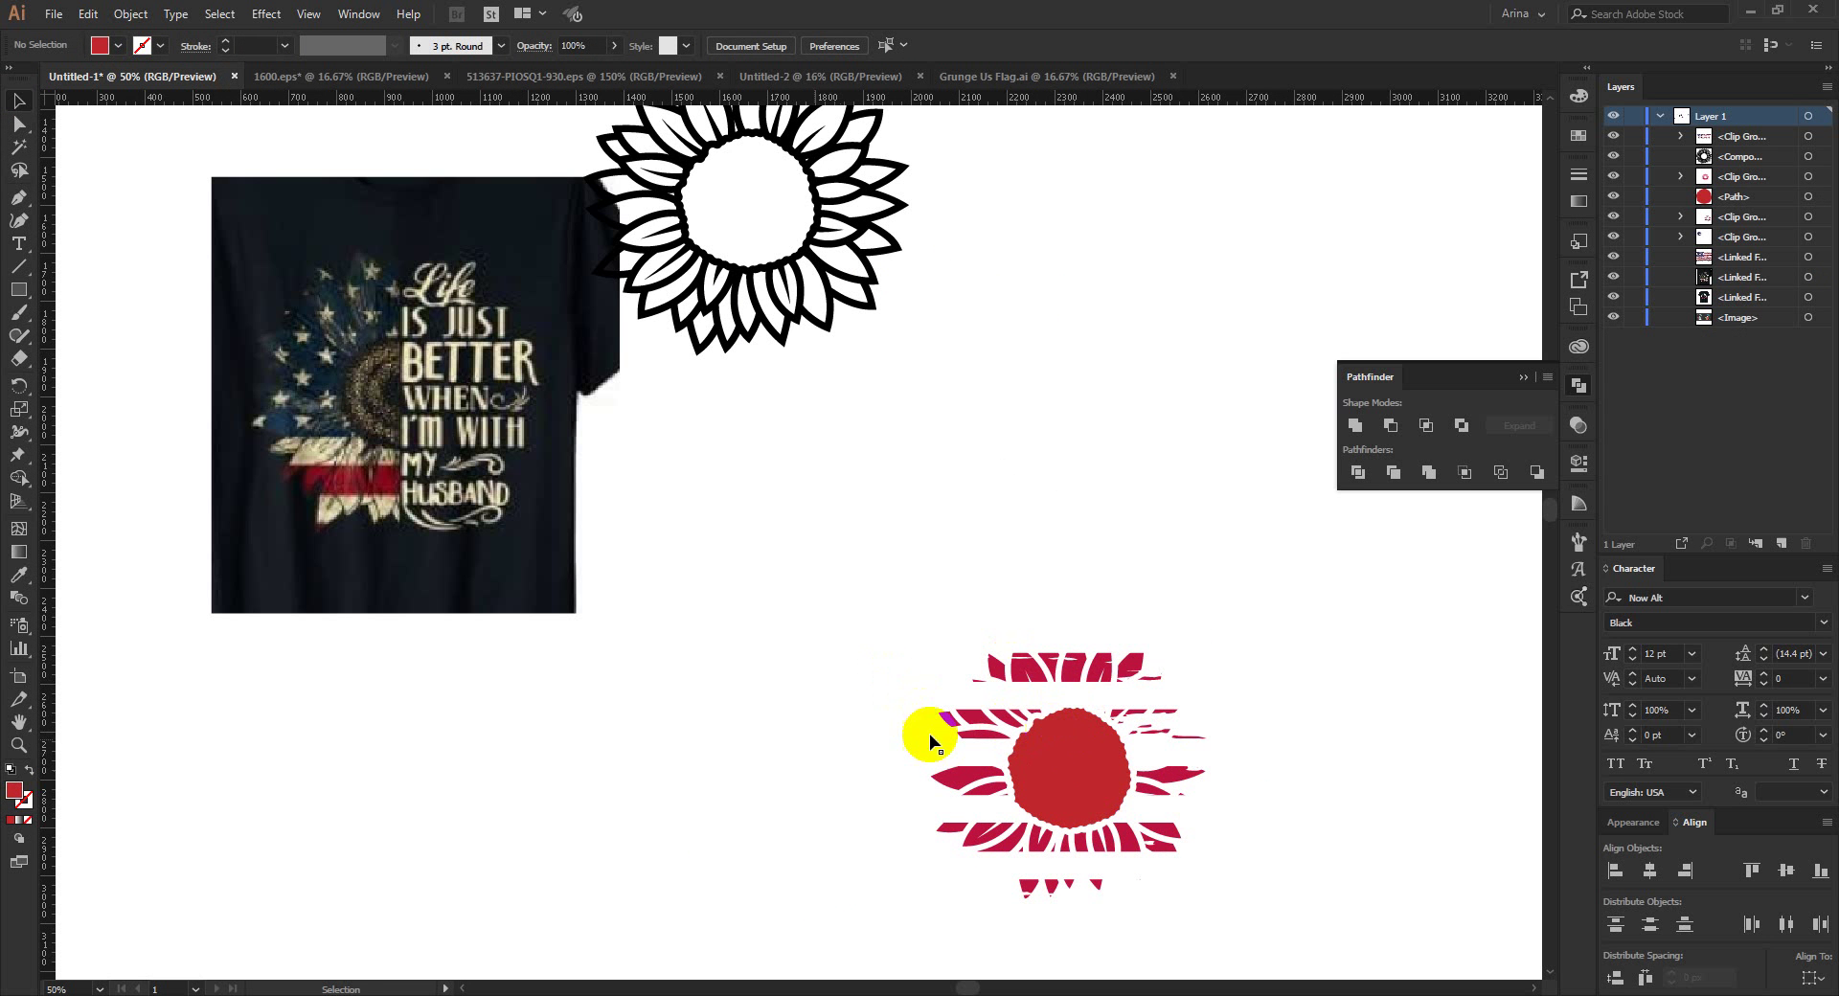
pyautogui.hotkey('ctrl', 'z')
pyautogui.press('v')
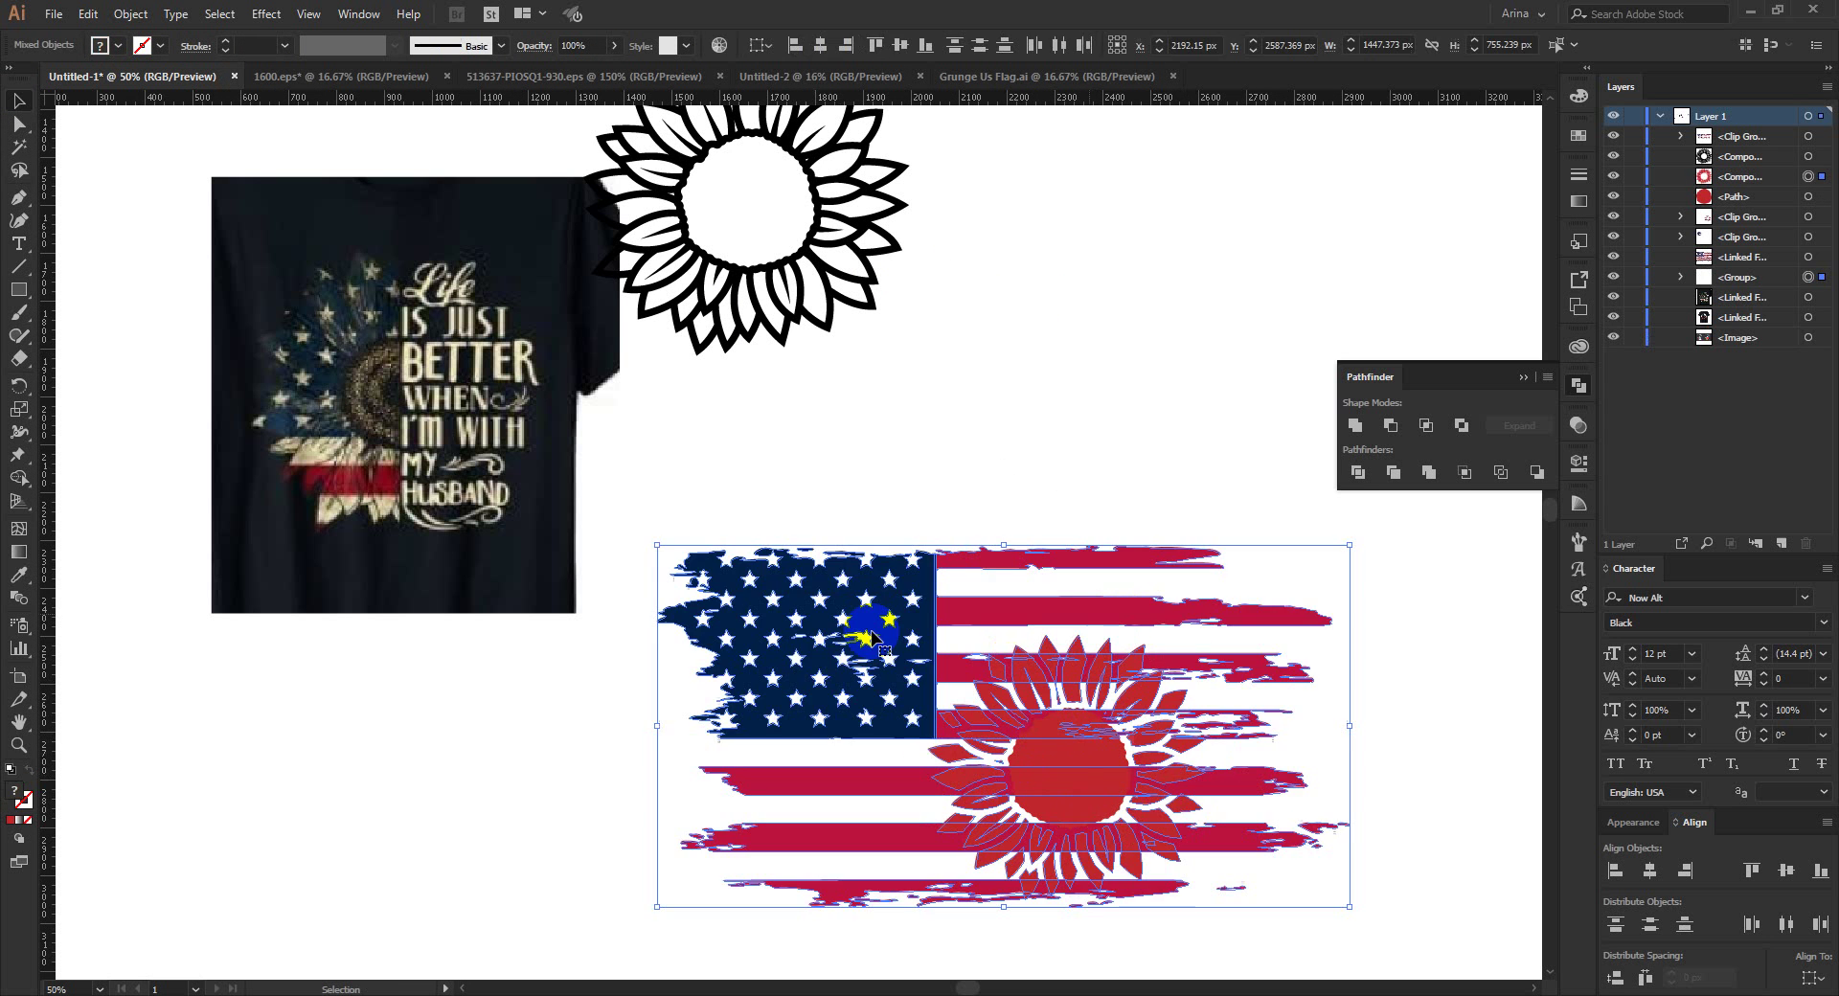
pyautogui.click(923, 473)
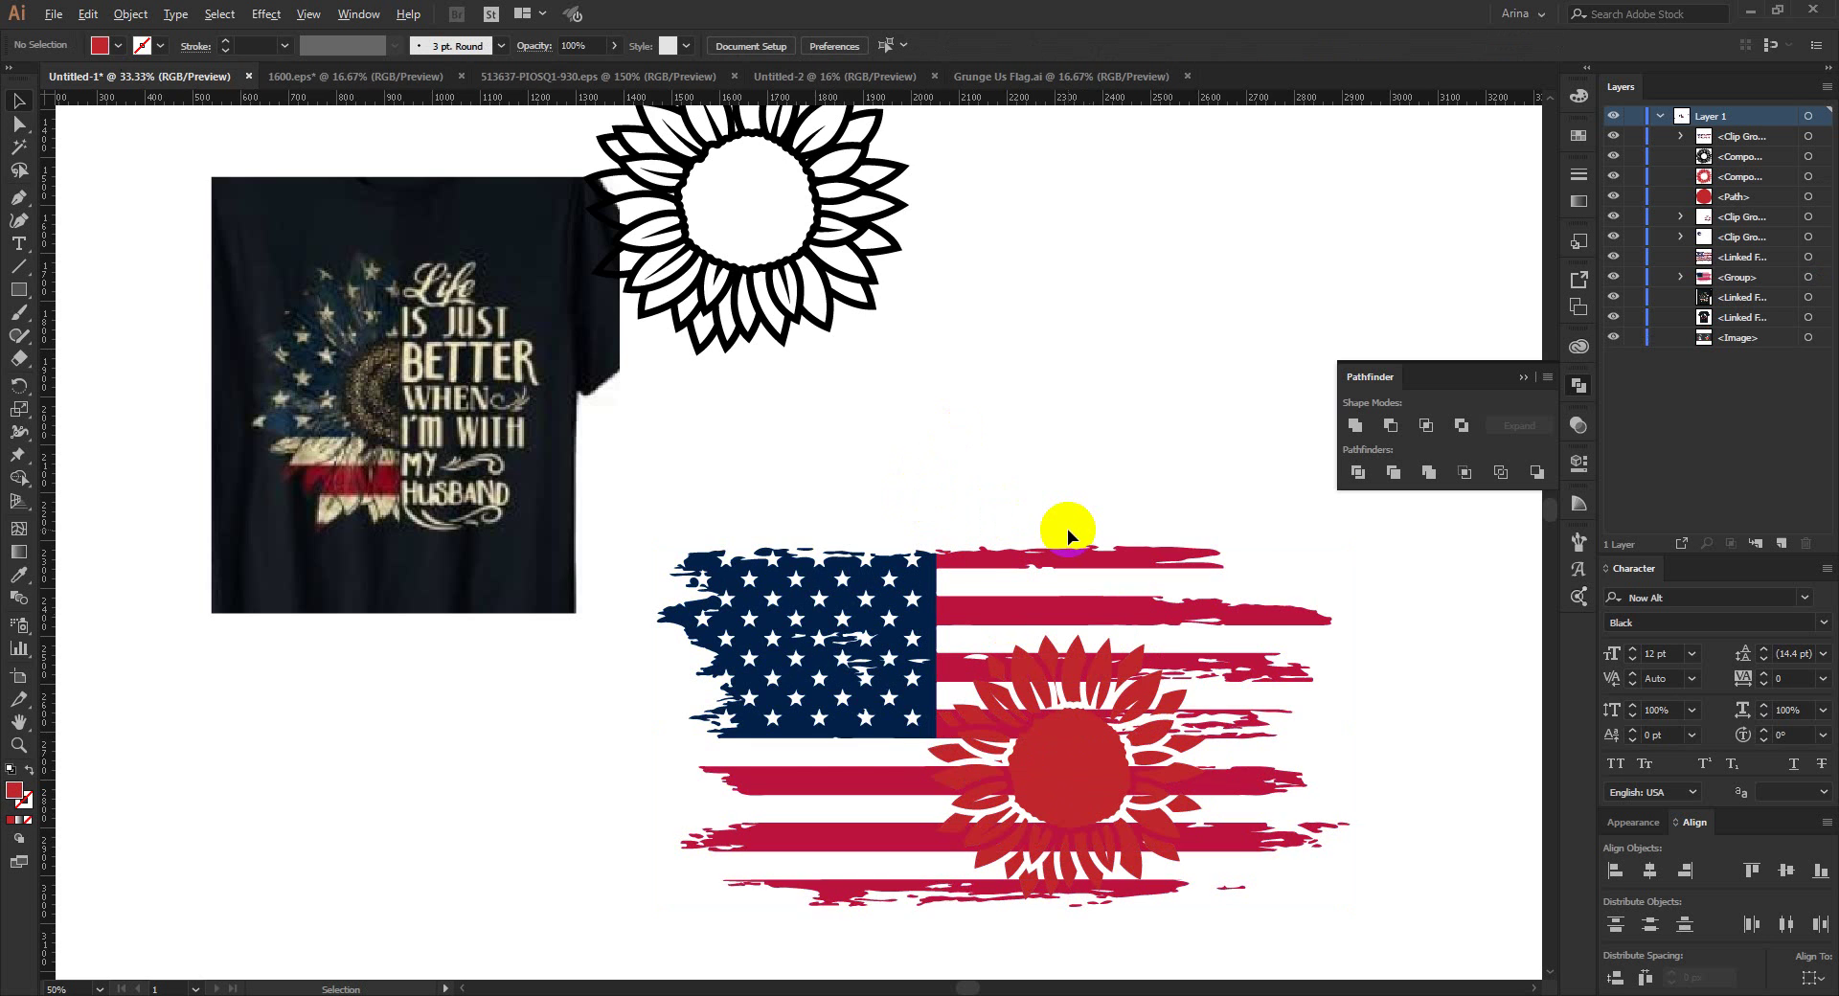
# Step: Examine how the flag's stars and stripes fill the fist in the USA POWER reference compared with the plain DON'T GIVE UP fist
pyautogui.scroll(-2, 1067, 529)
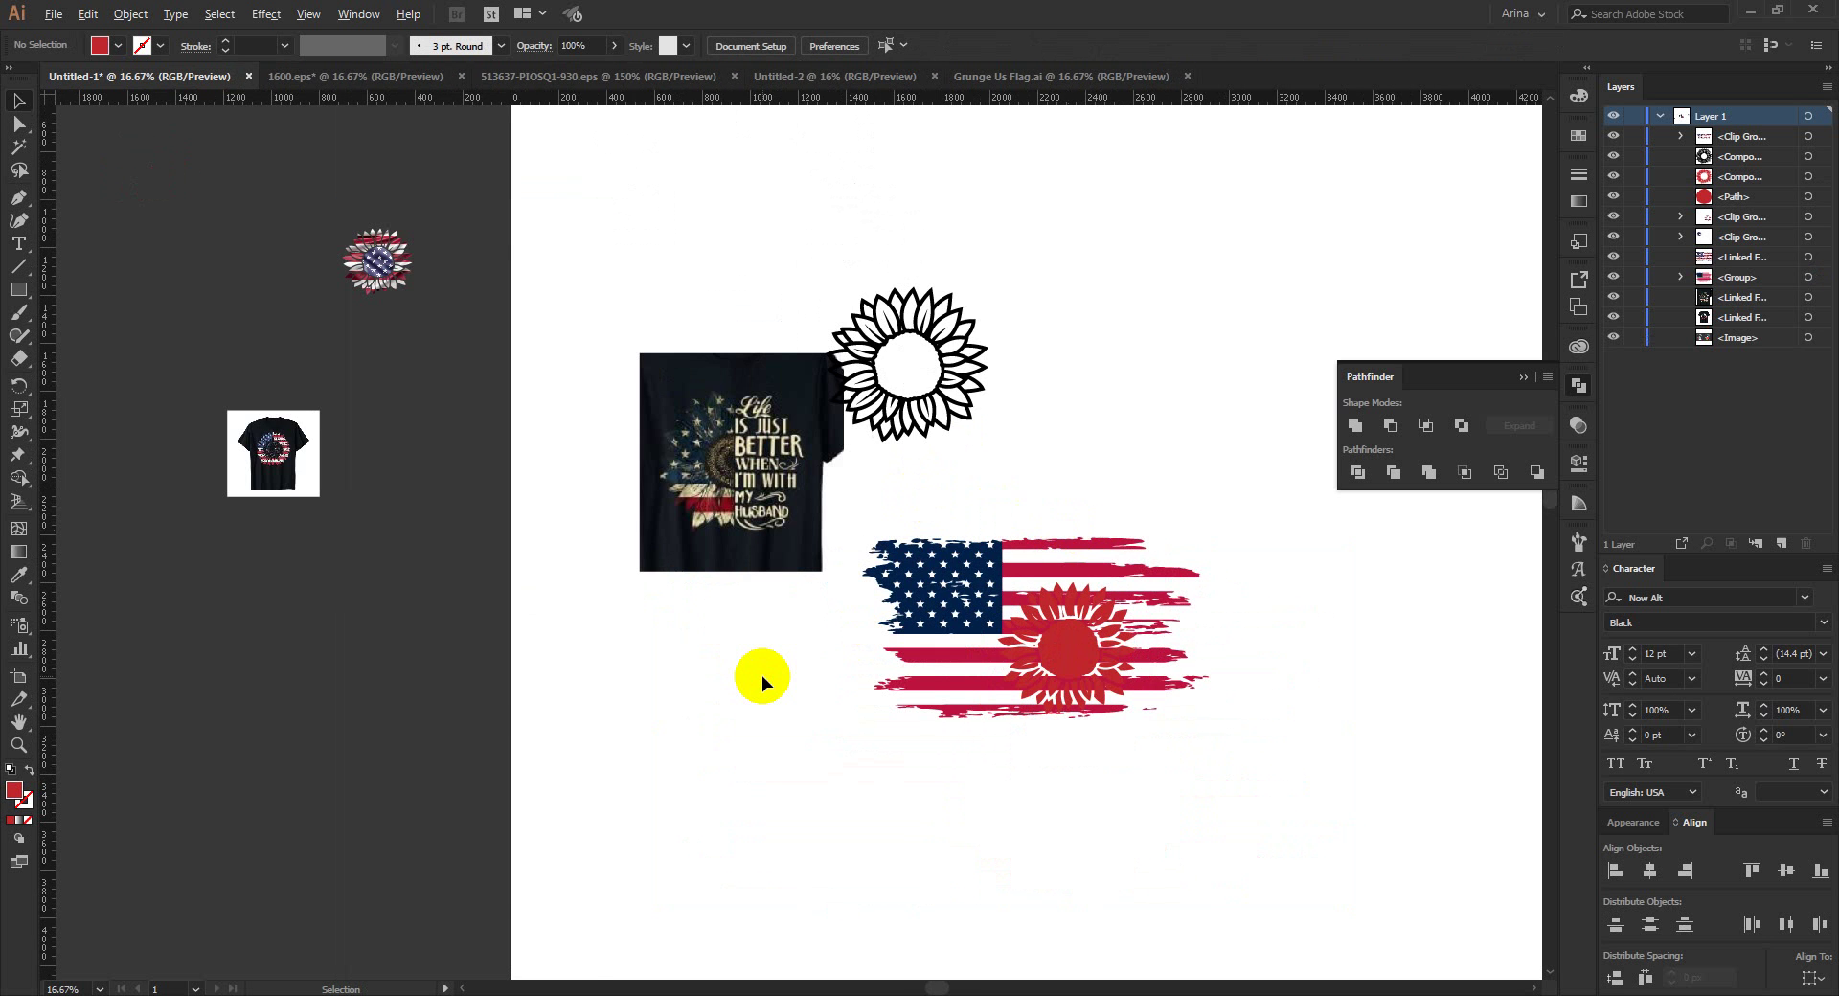
pyautogui.scroll(-1, 761, 675)
pyautogui.scroll(-1, 762, 675)
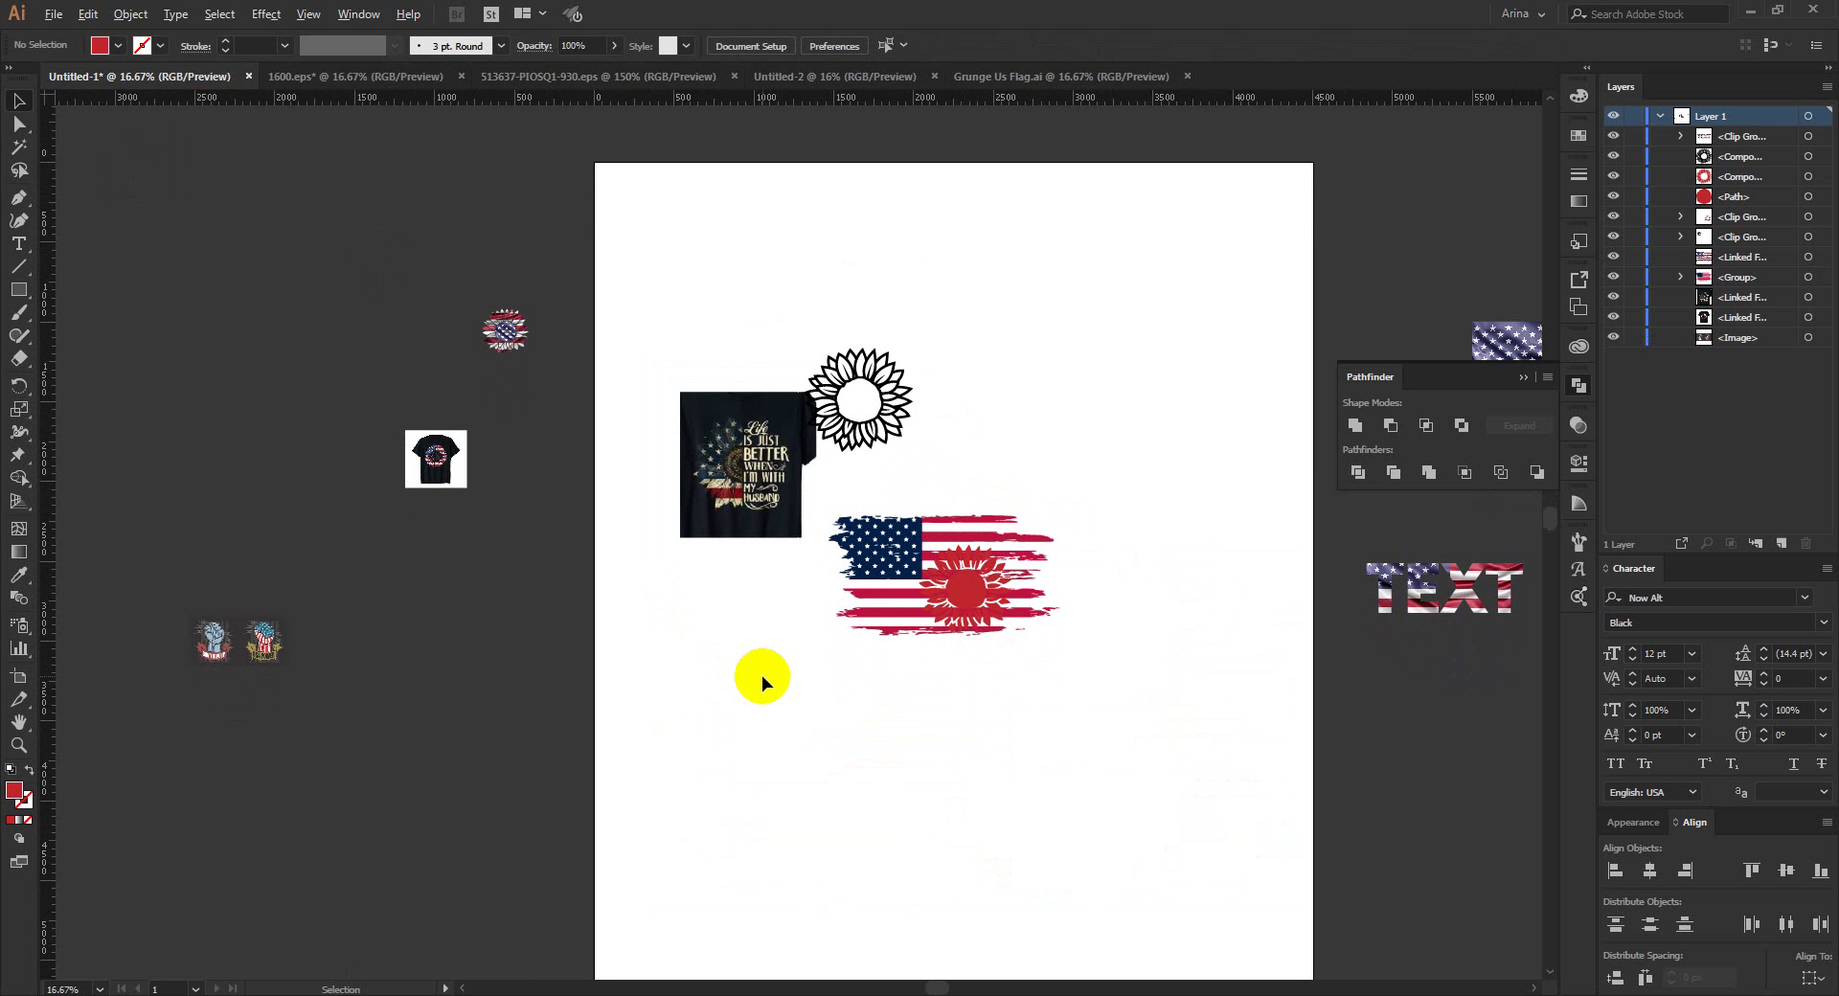
pyautogui.scroll(5, 148, 644)
pyautogui.click(433, 640)
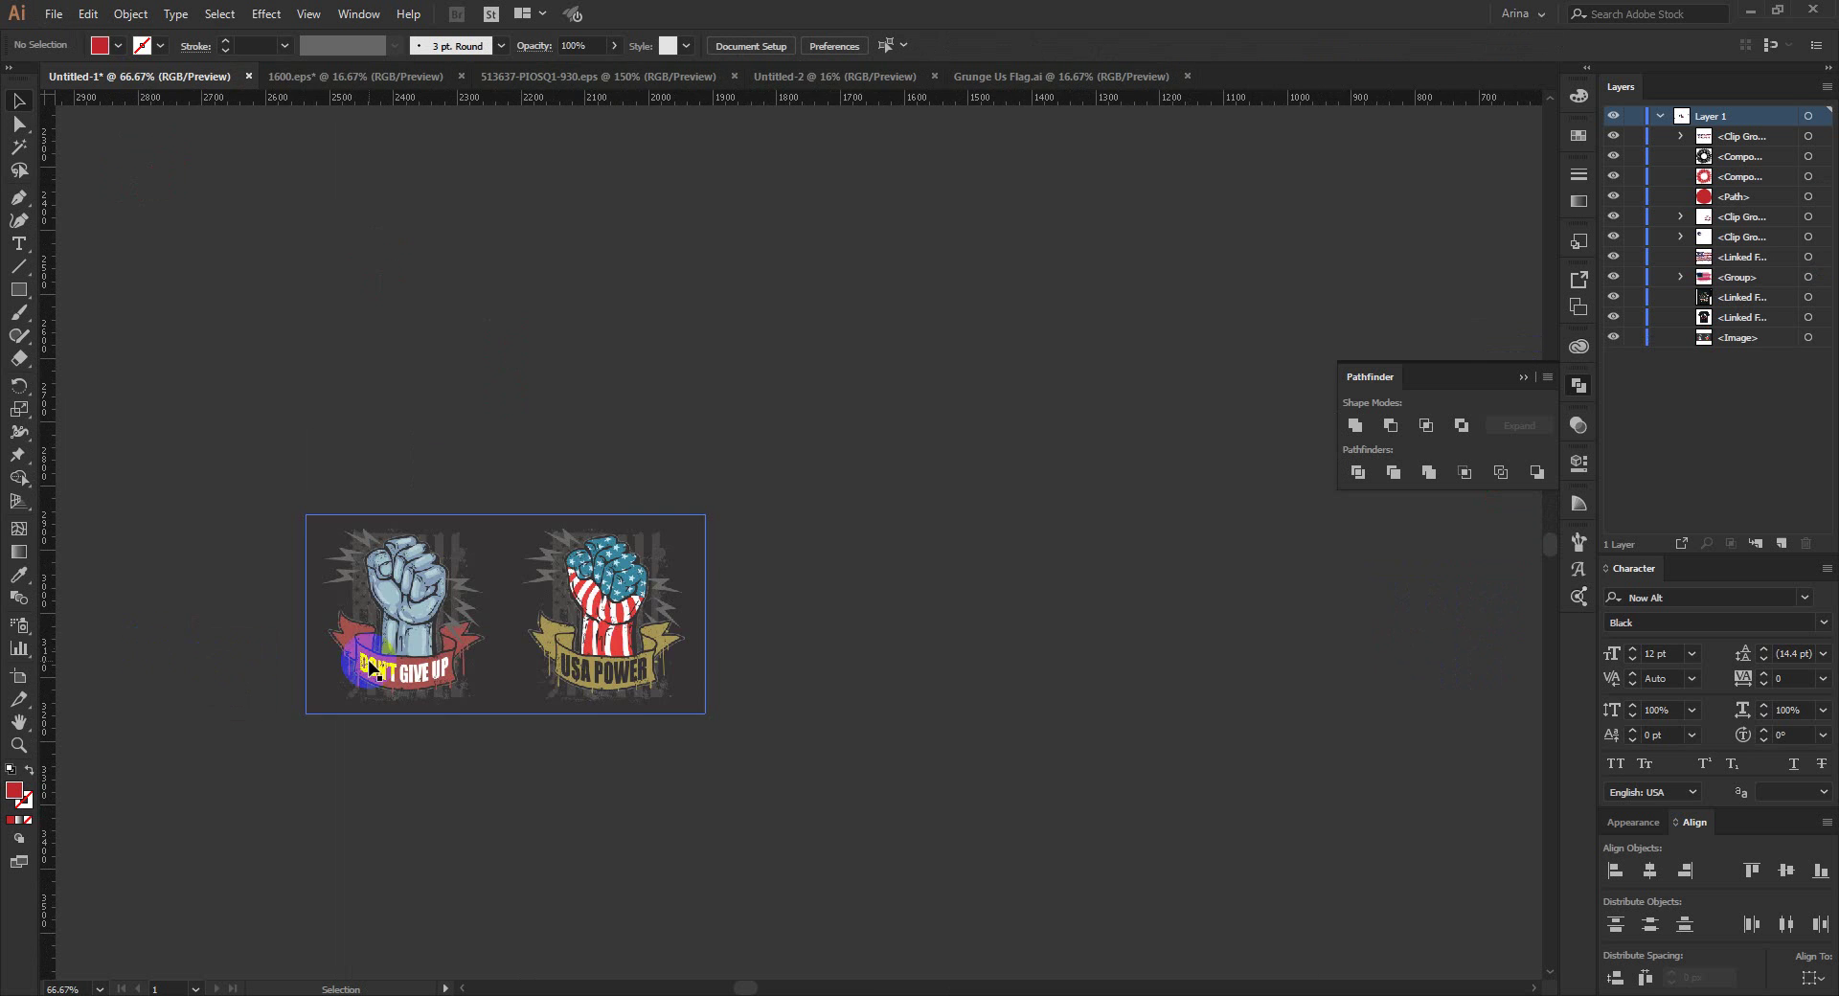
pyautogui.scroll(2, 433, 639)
pyautogui.scroll(2, 699, 587)
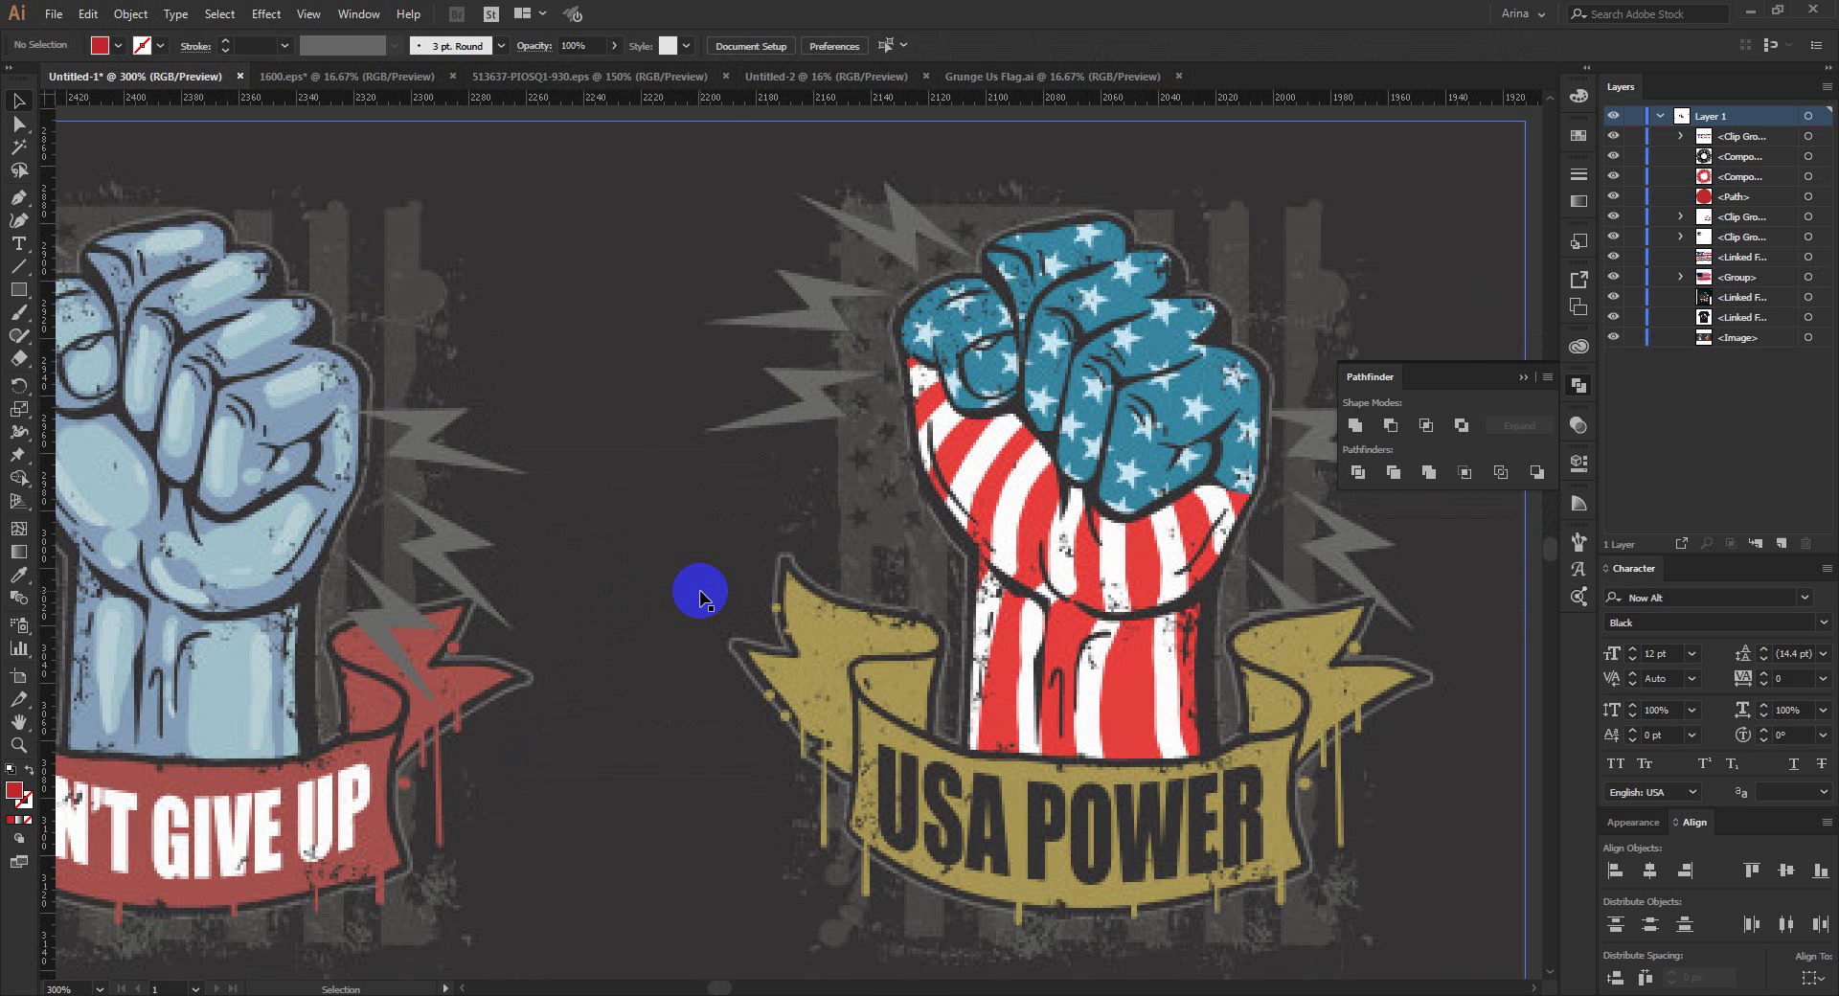
pyautogui.scroll(-1, 857, 644)
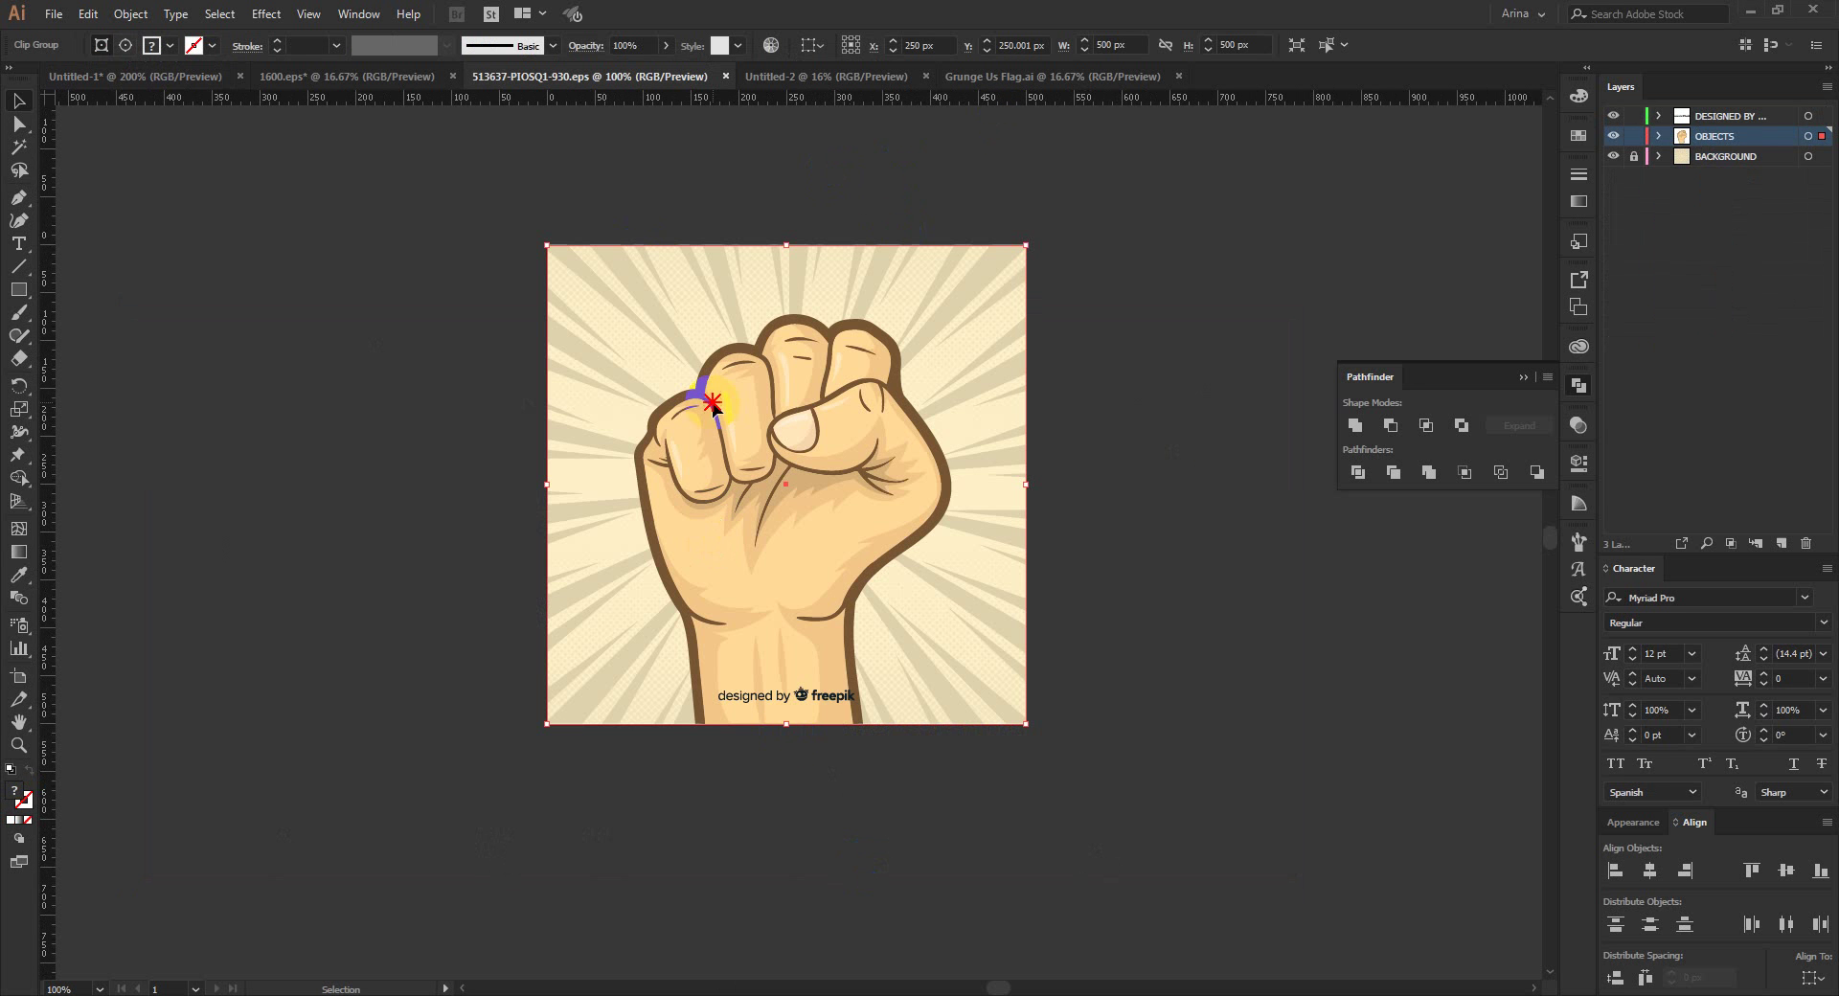
# Step: Delete the "designed by freepik" credit from the wrist area of the fist illustration
pyautogui.click(831, 699)
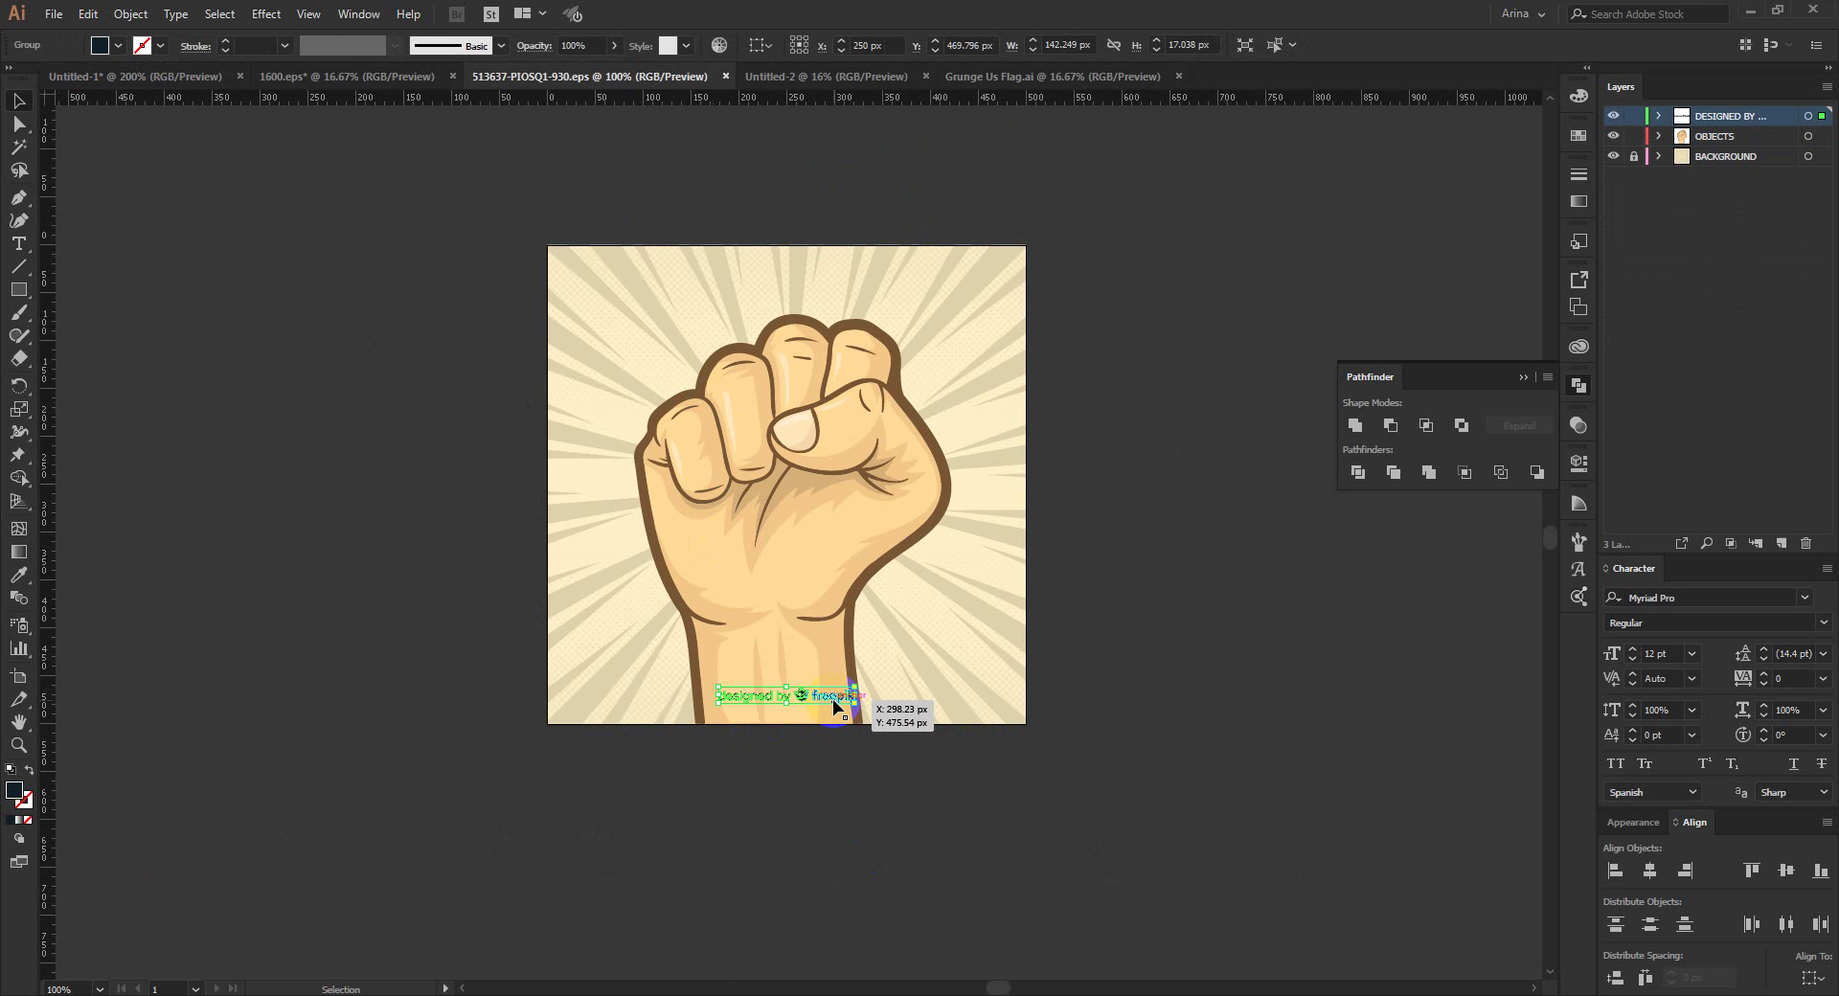
pyautogui.press('Delete')
pyautogui.click(838, 647)
pyautogui.rightClick(838, 642)
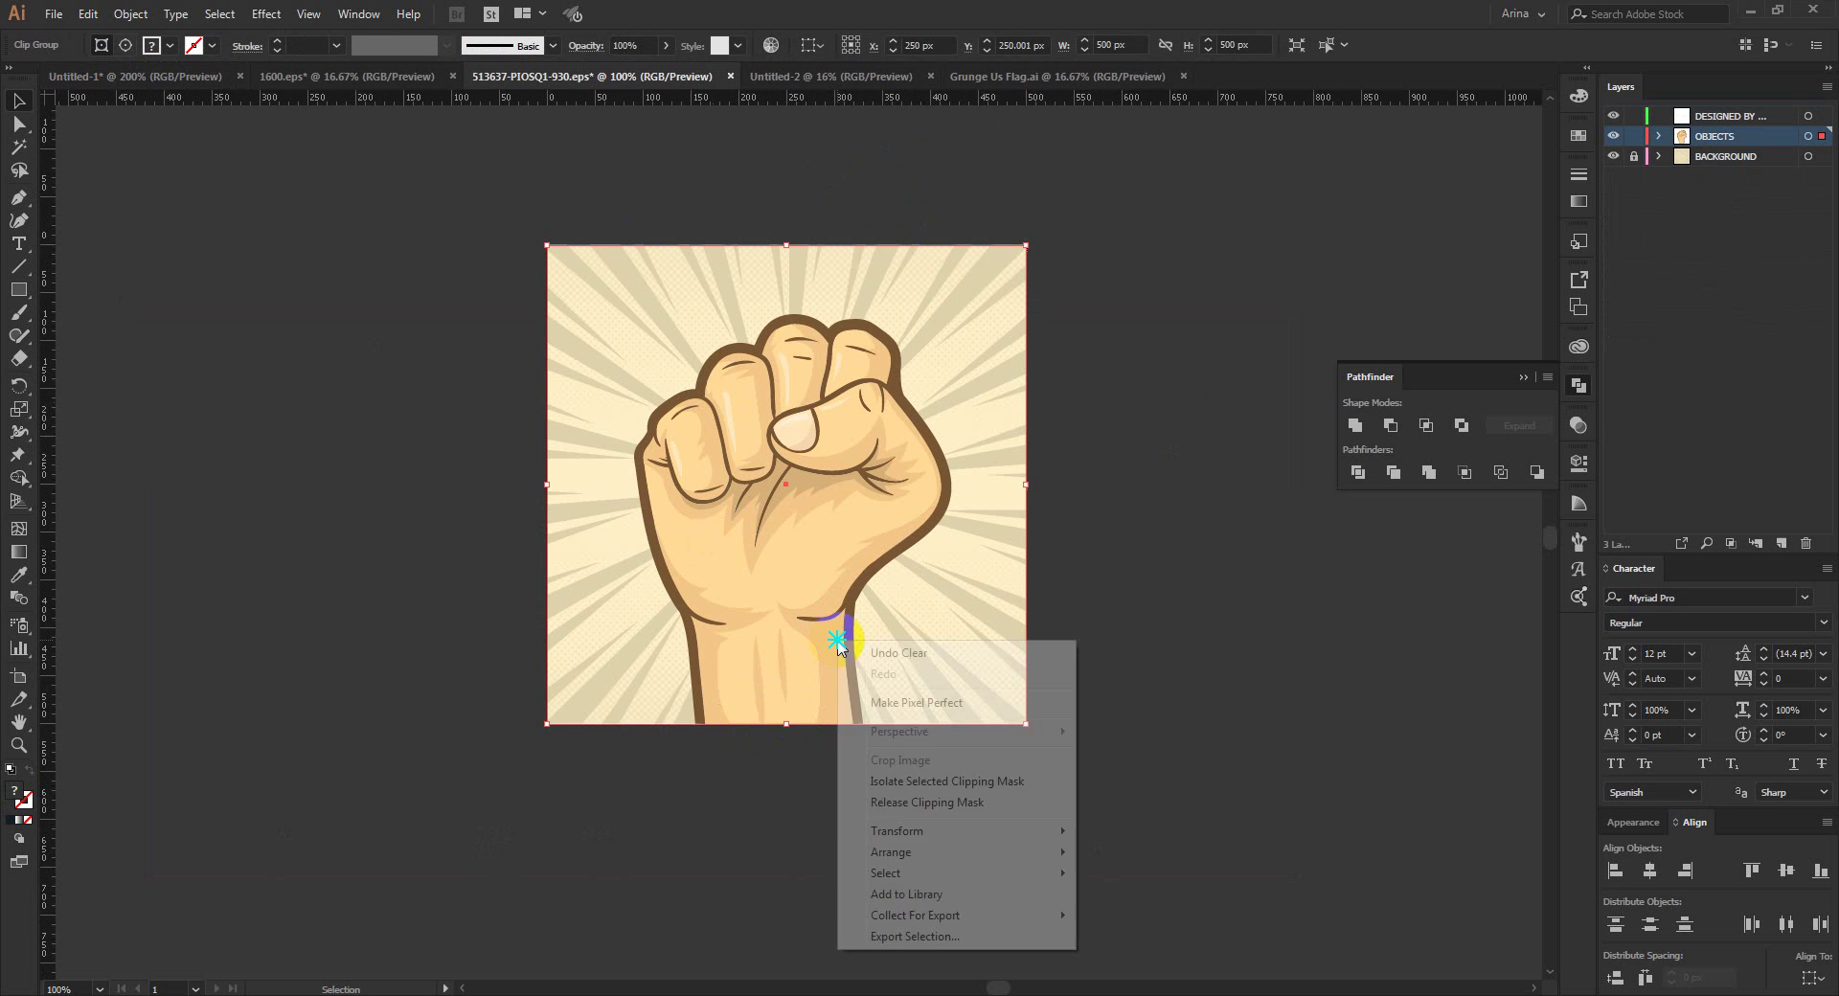
pyautogui.click(679, 797)
pyautogui.click(500, 311)
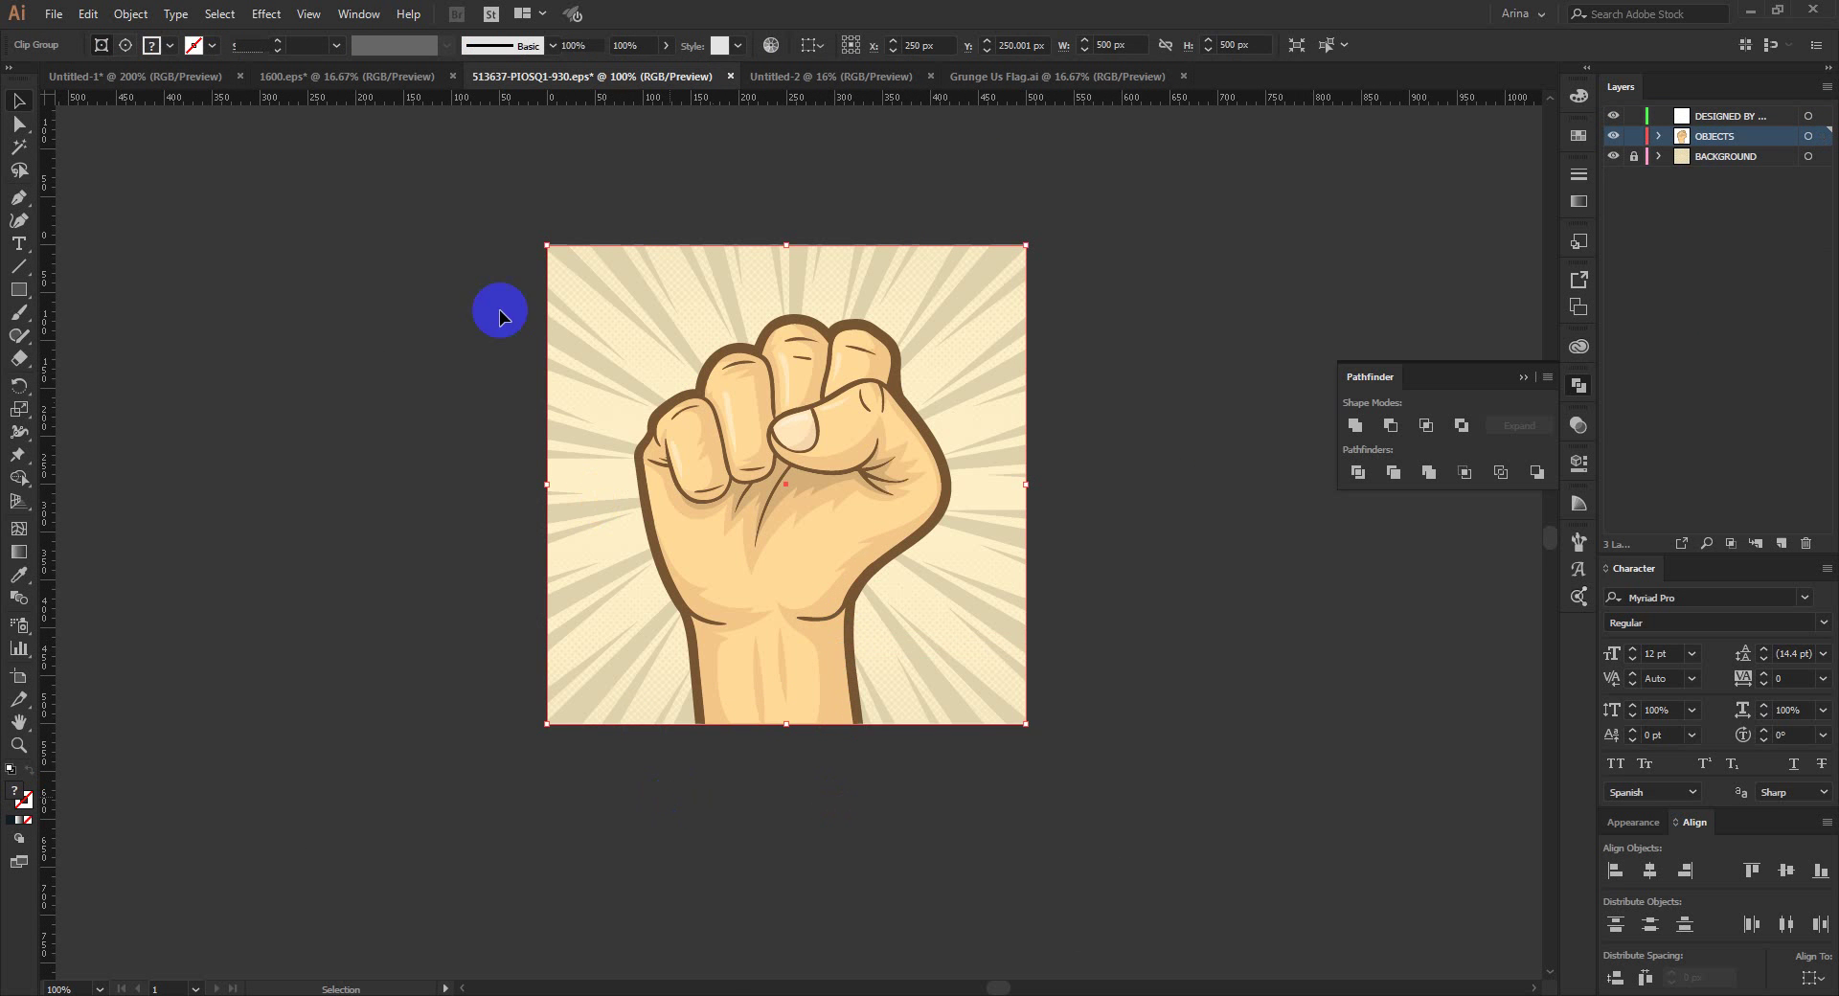
# Step: Release the clipping mask on the fist illustration
pyautogui.moveTo(471, 187); pyautogui.dragTo(1218, 864)
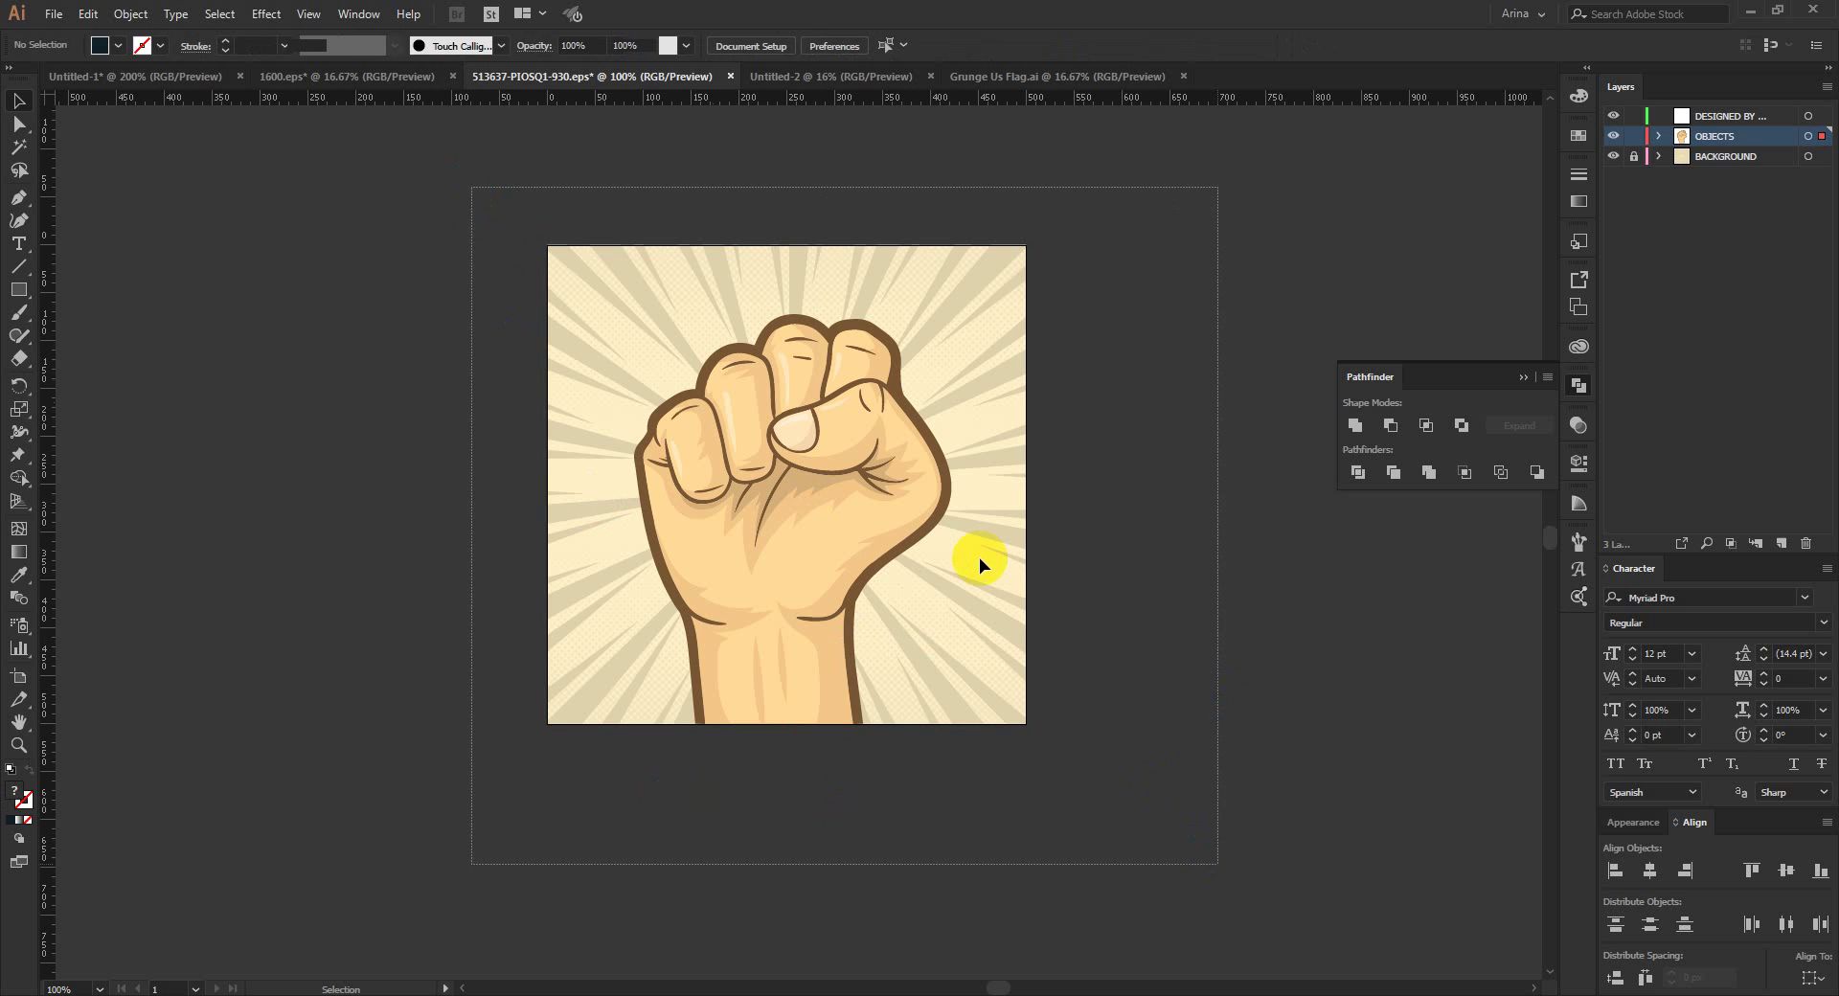
pyautogui.rightClick(865, 529)
pyautogui.click(951, 695)
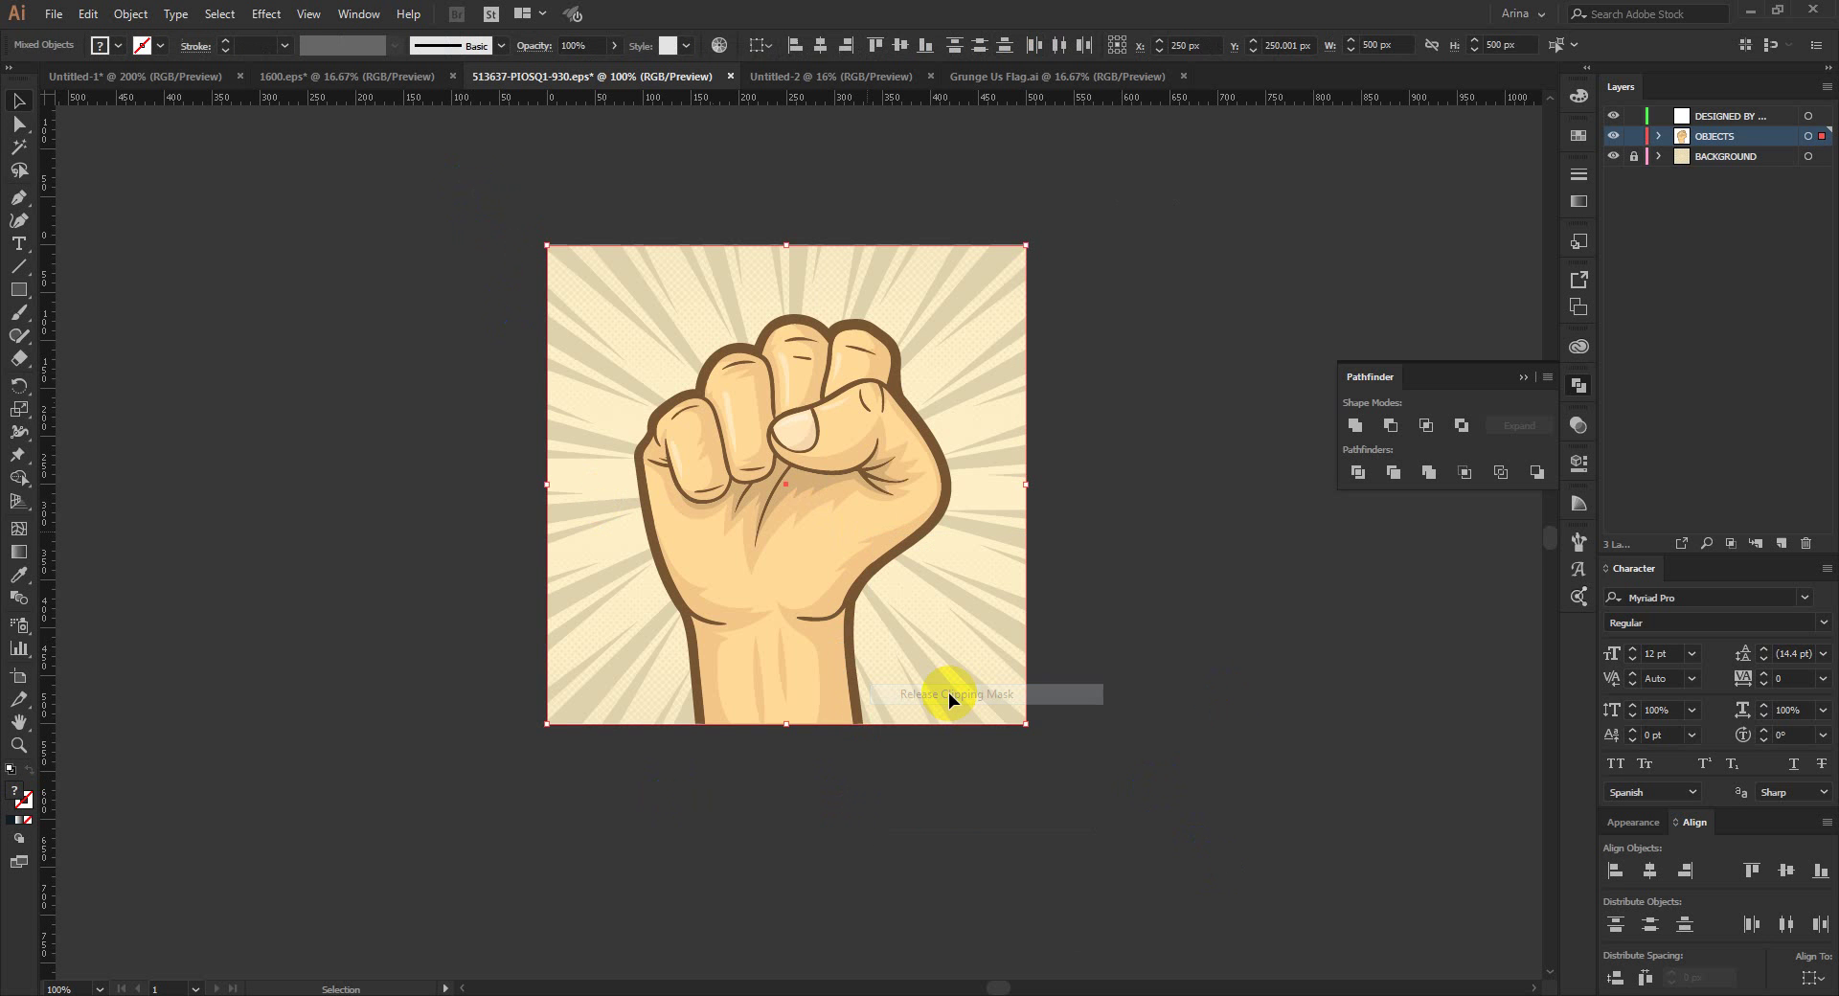
pyautogui.click(1198, 821)
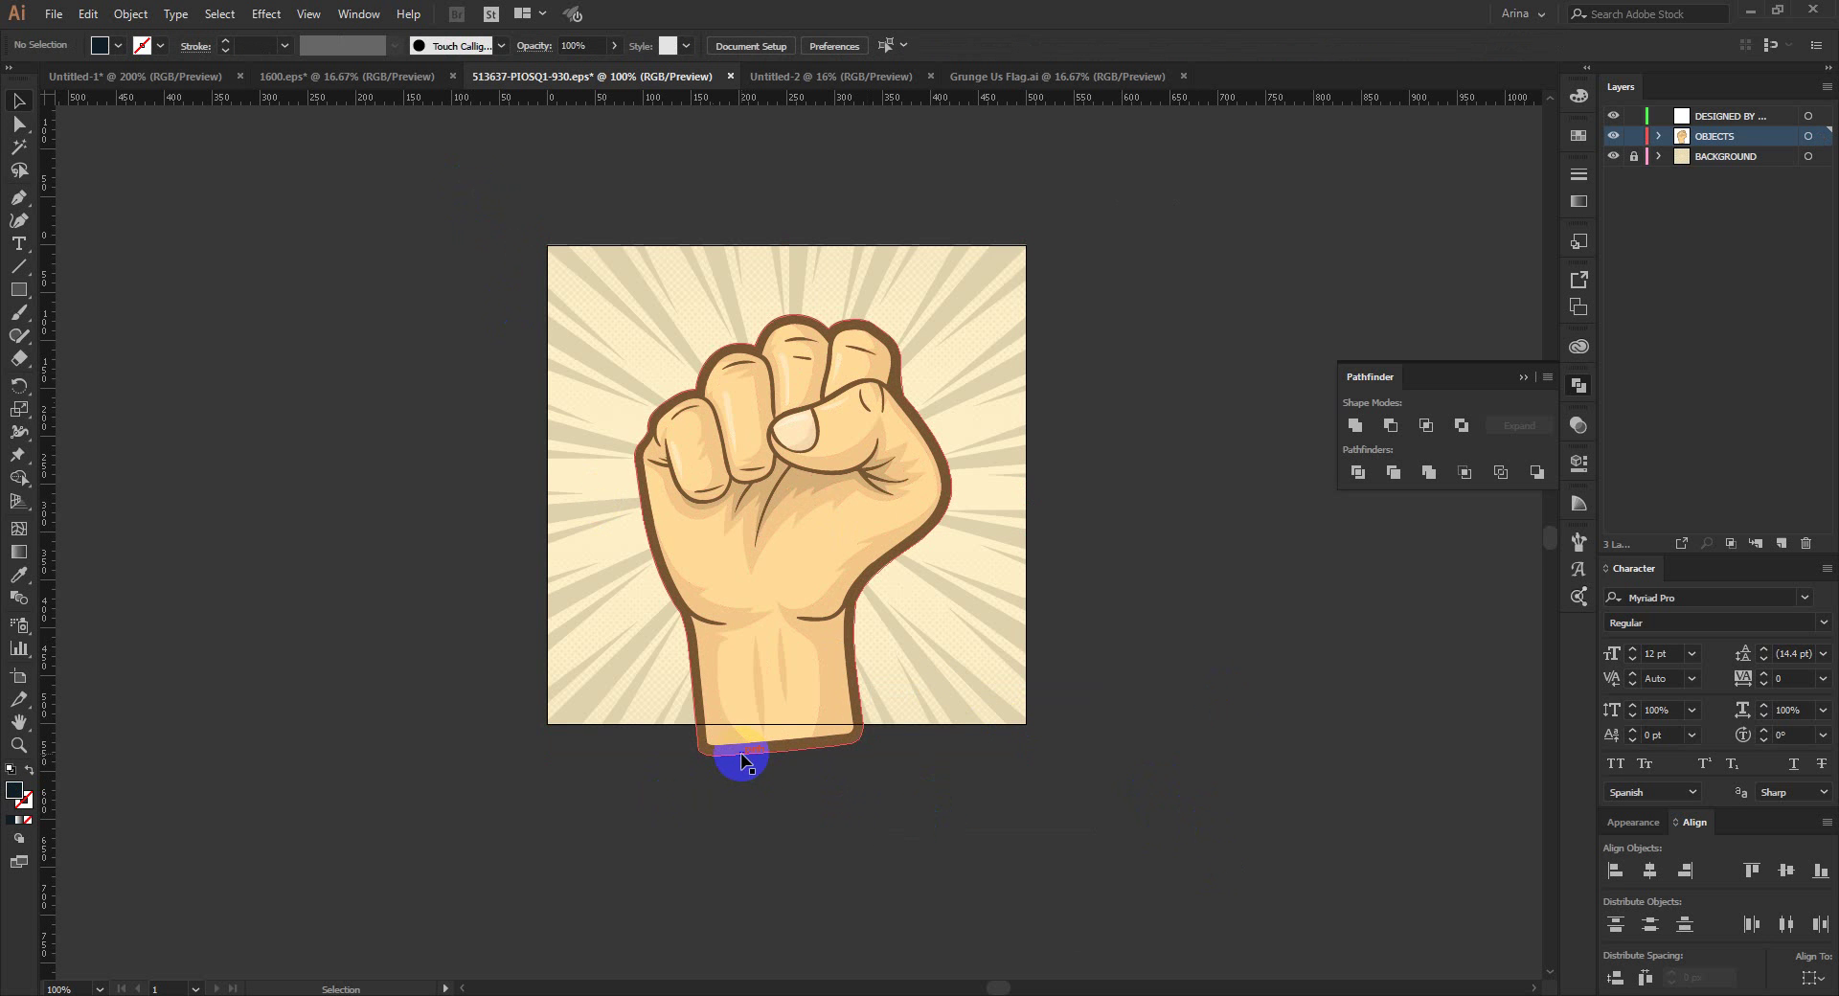
# Step: Copy the whole fist group without the sunburst background and paste it into the Untitled-1 document with the fist references
pyautogui.click(742, 761)
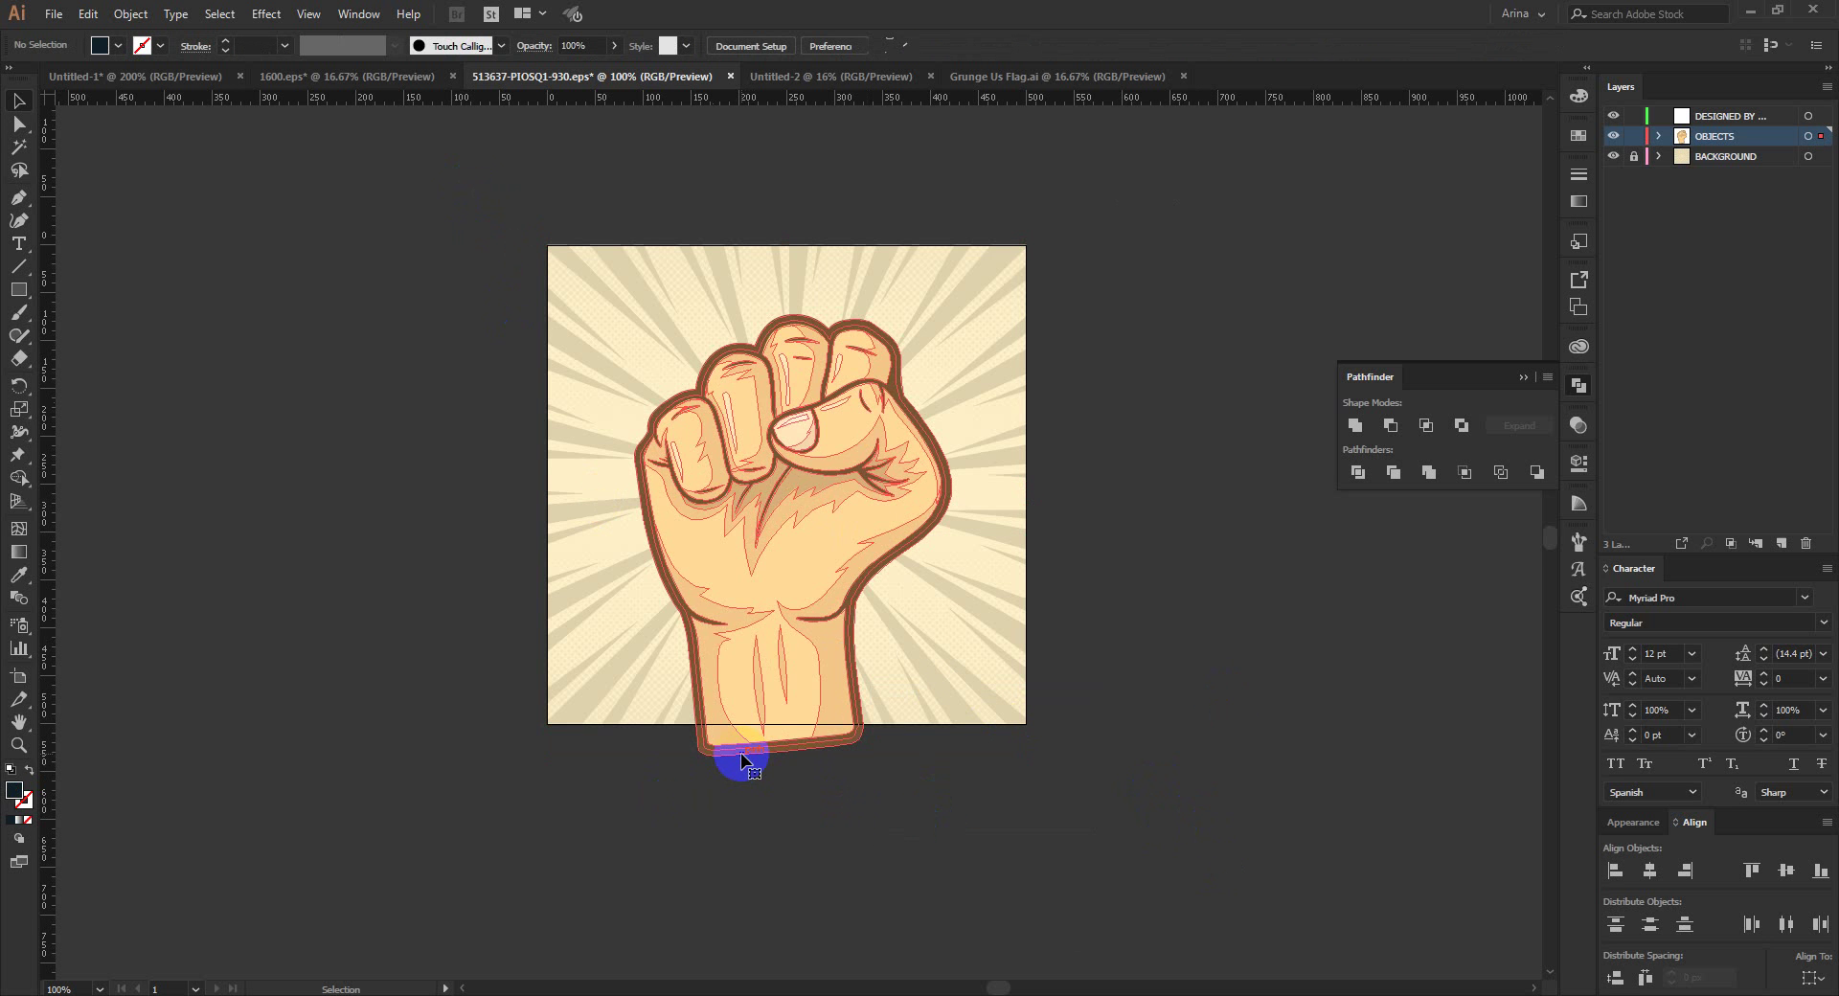
pyautogui.click(997, 448)
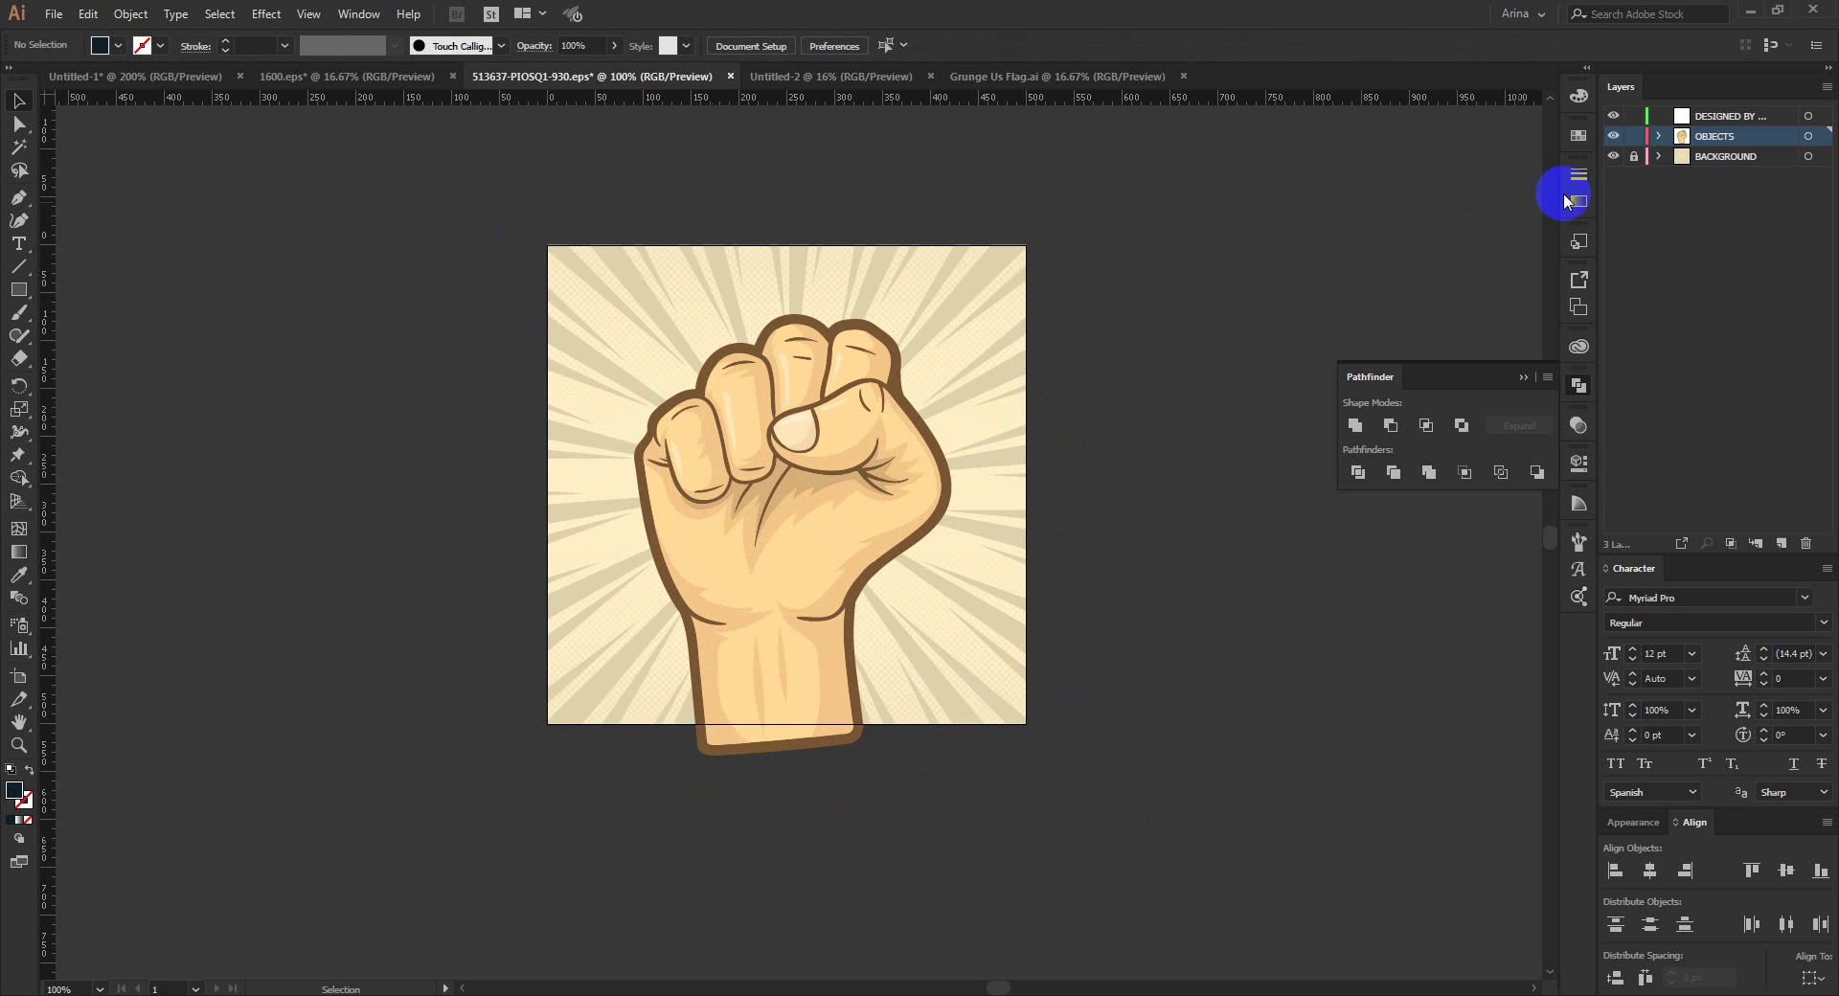
pyautogui.click(688, 519)
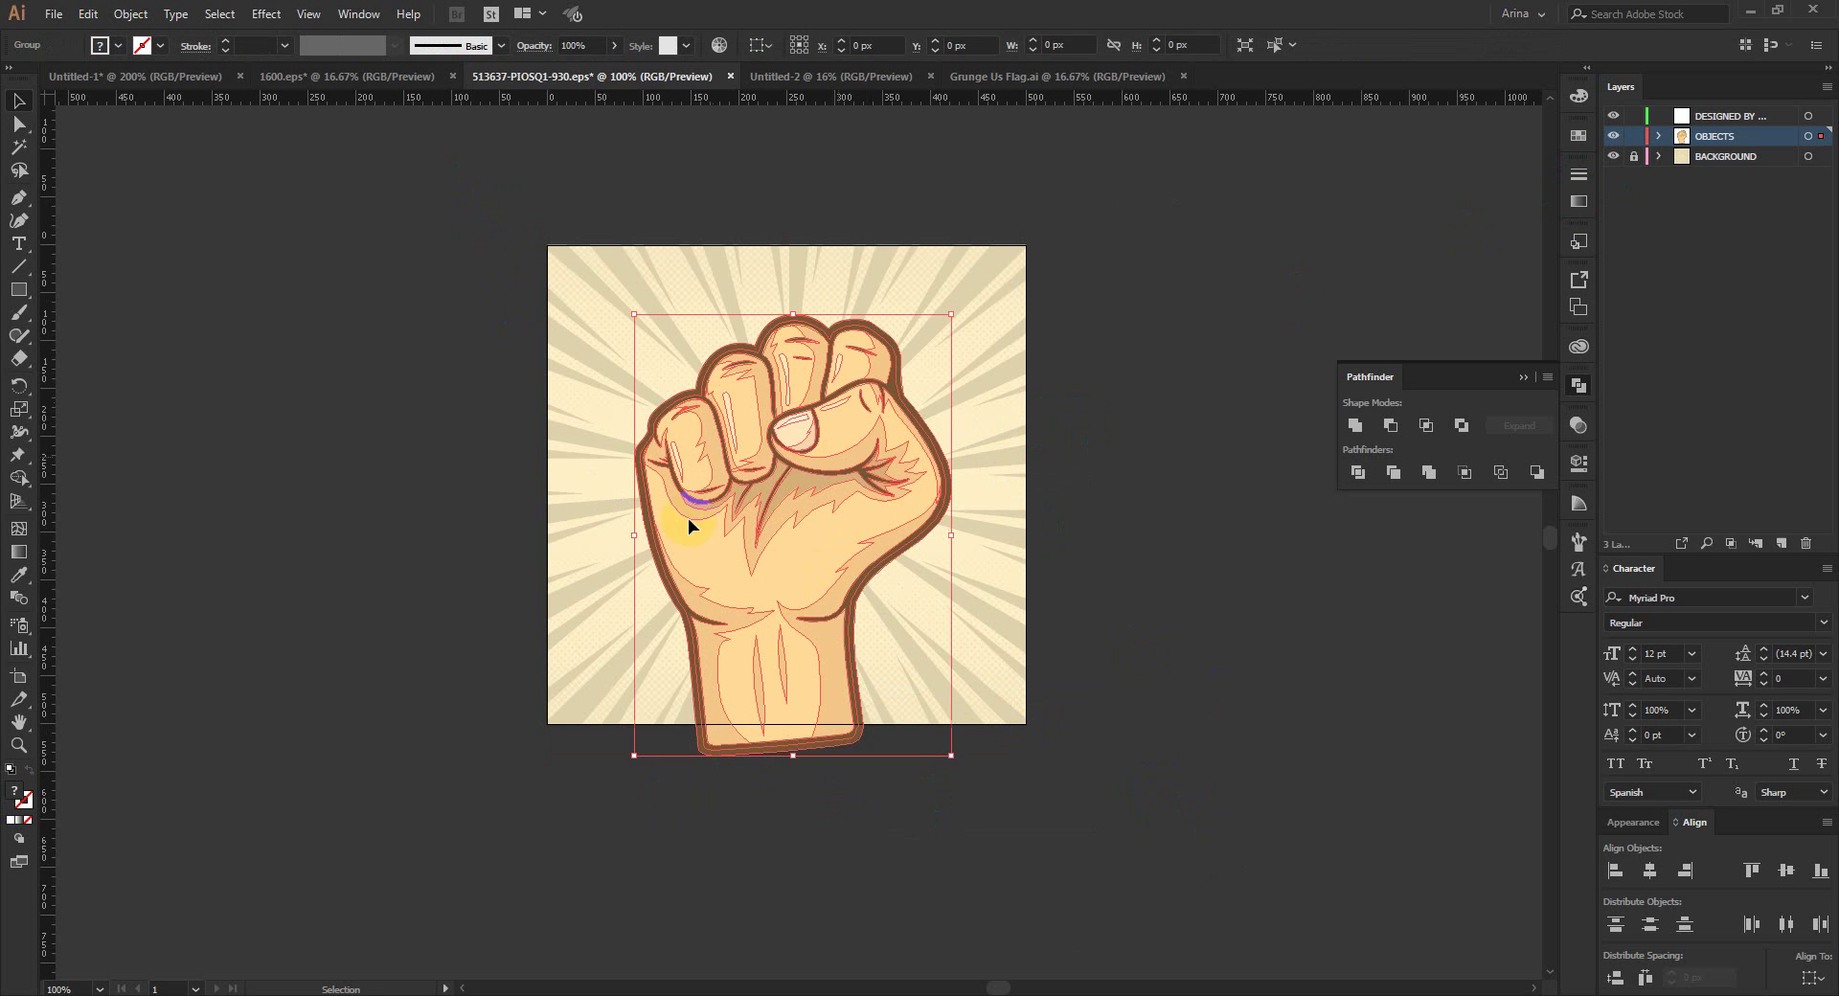
pyautogui.press('a')
pyautogui.press('v')
pyautogui.click(148, 80)
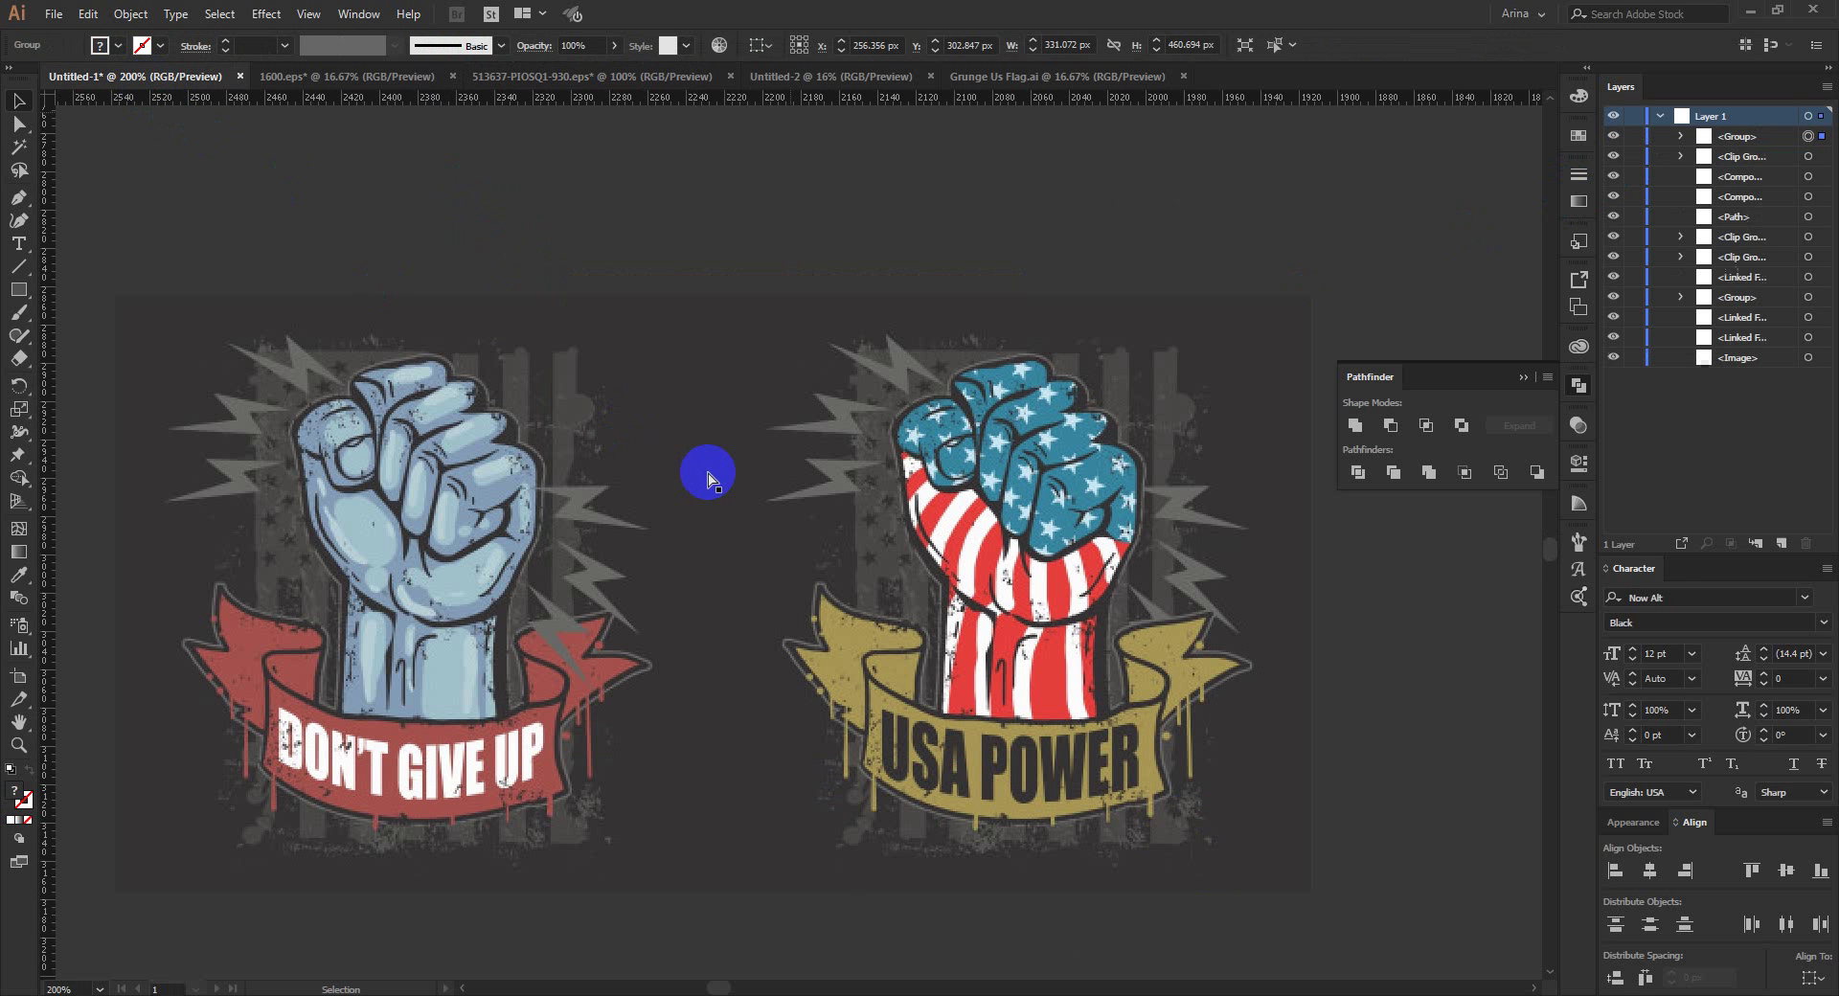
pyautogui.hotkey('ctrl', 'v')
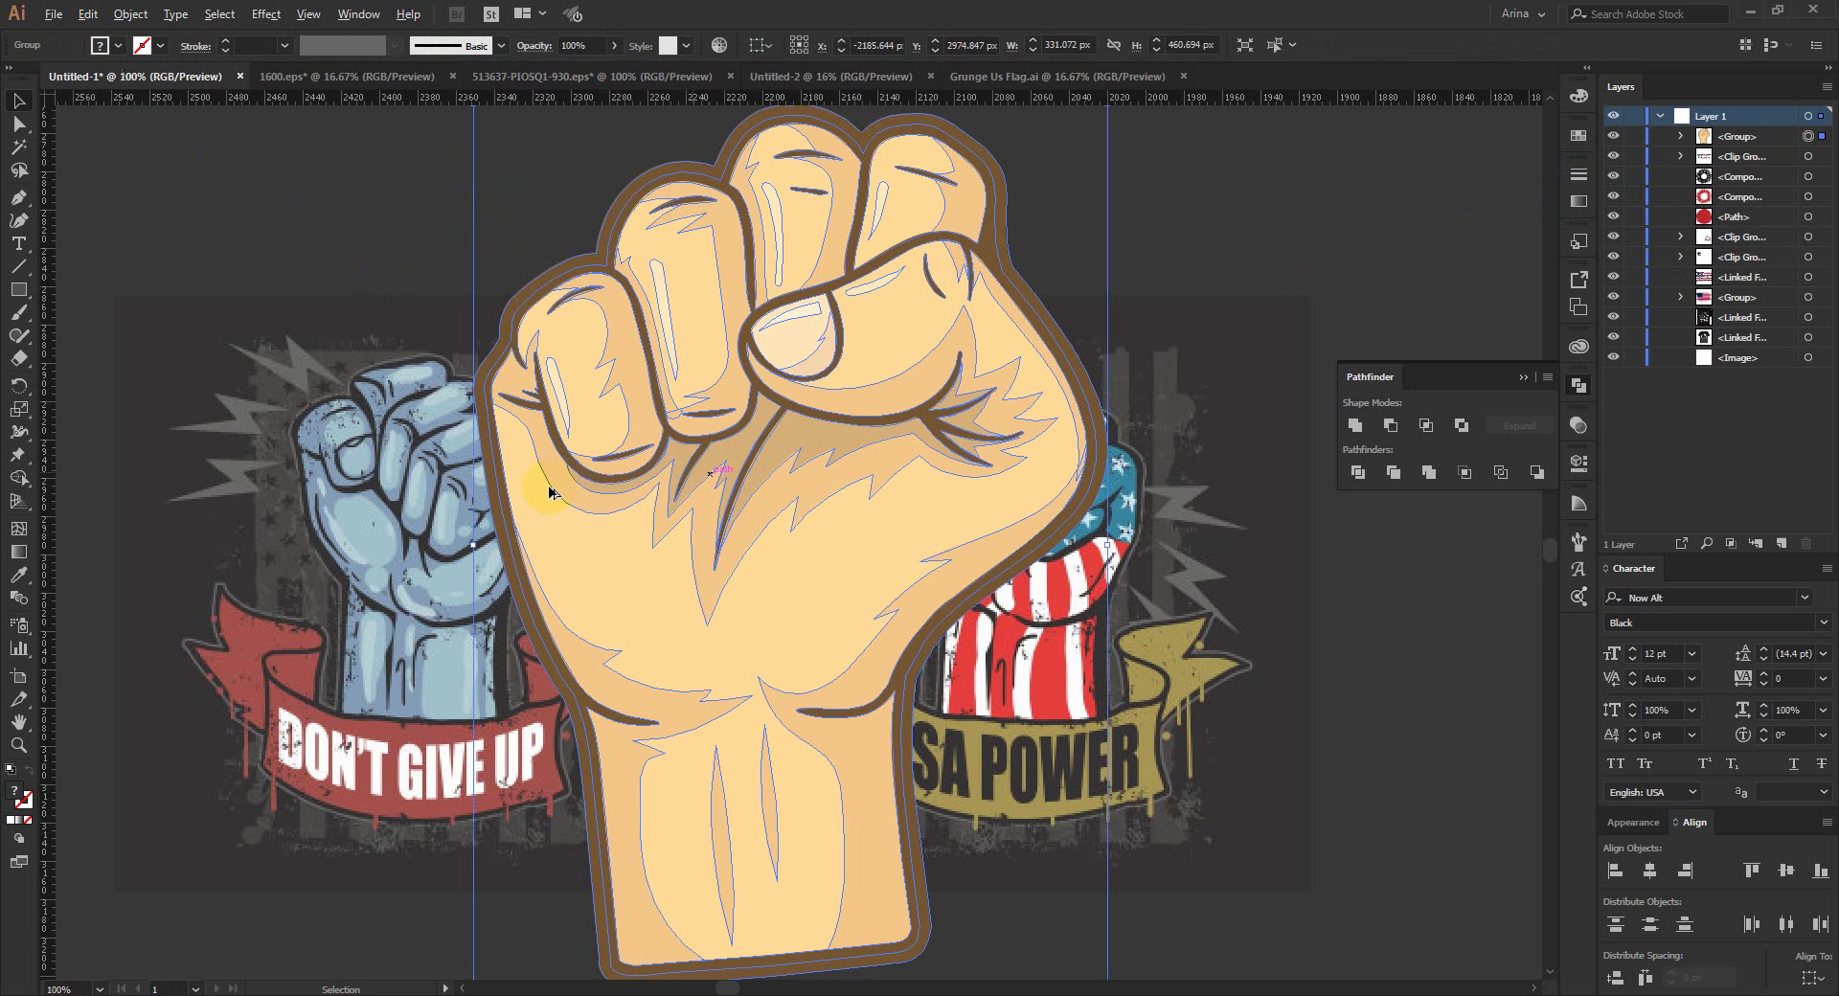
# Step: Move the pasted fist off the reference image into the empty canvas area to the right of the USA POWER design
pyautogui.hotkey('ctrl', '-')
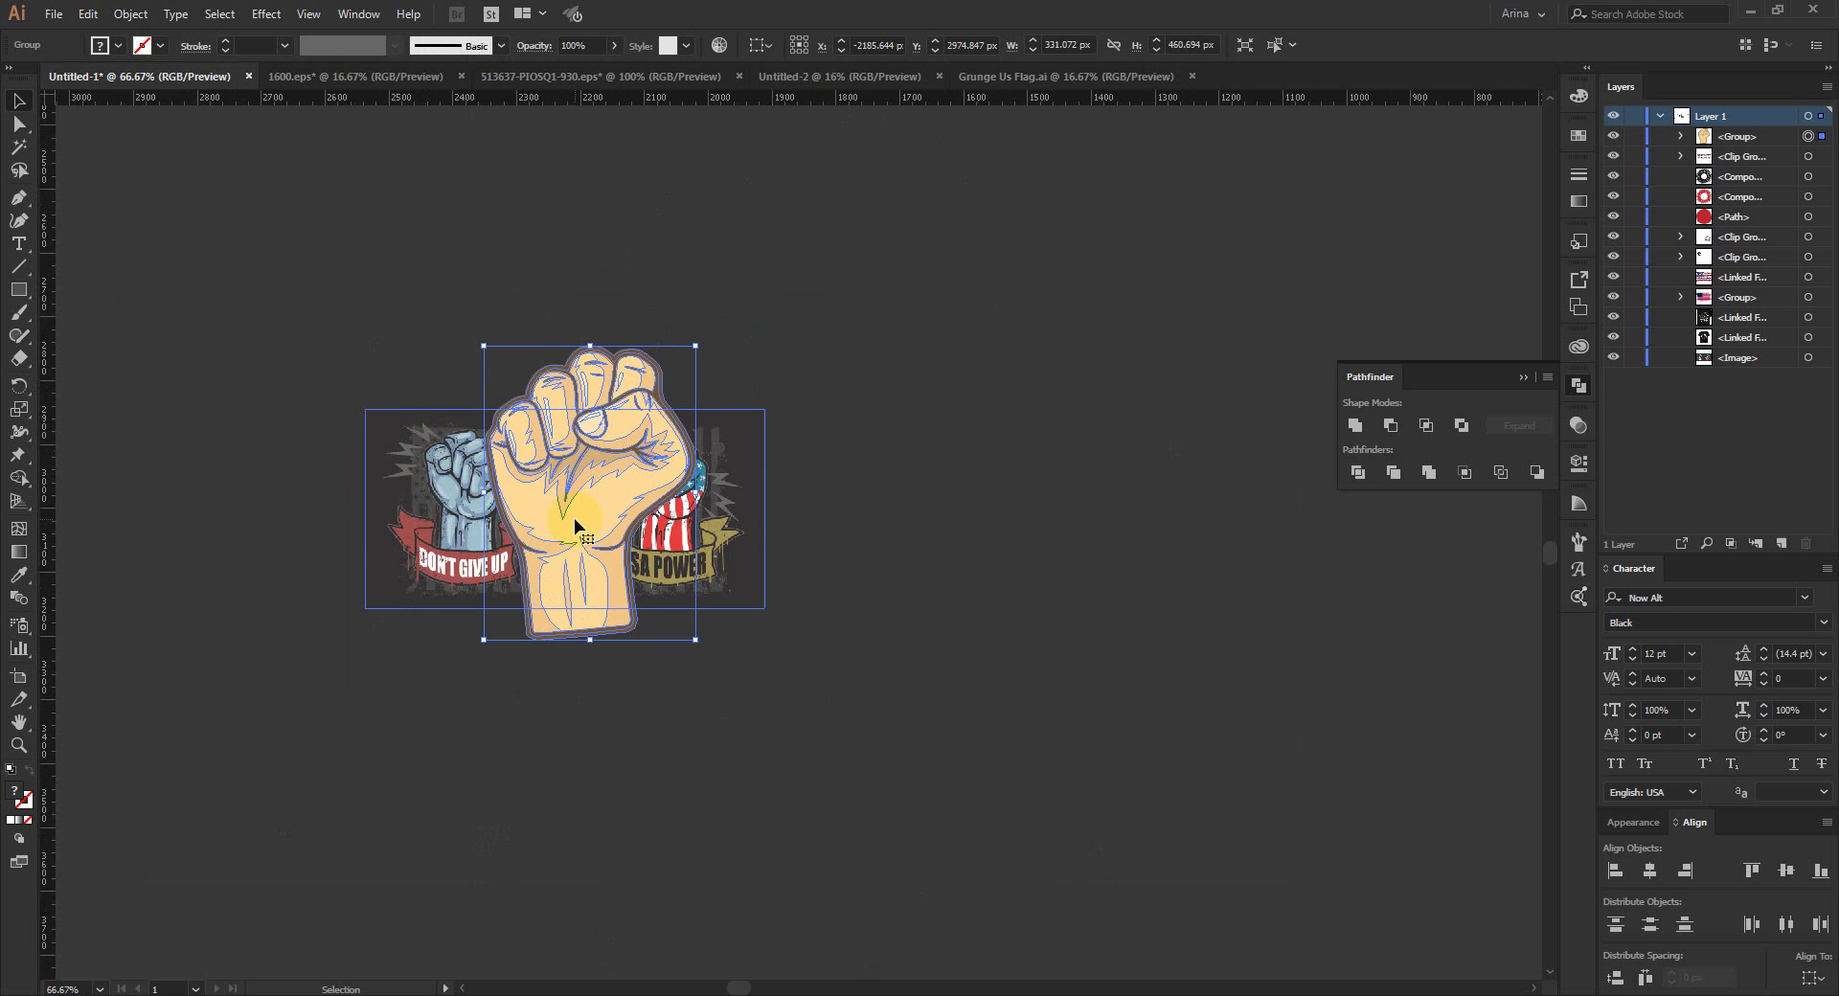
pyautogui.moveTo(574, 525); pyautogui.dragTo(1015, 671)
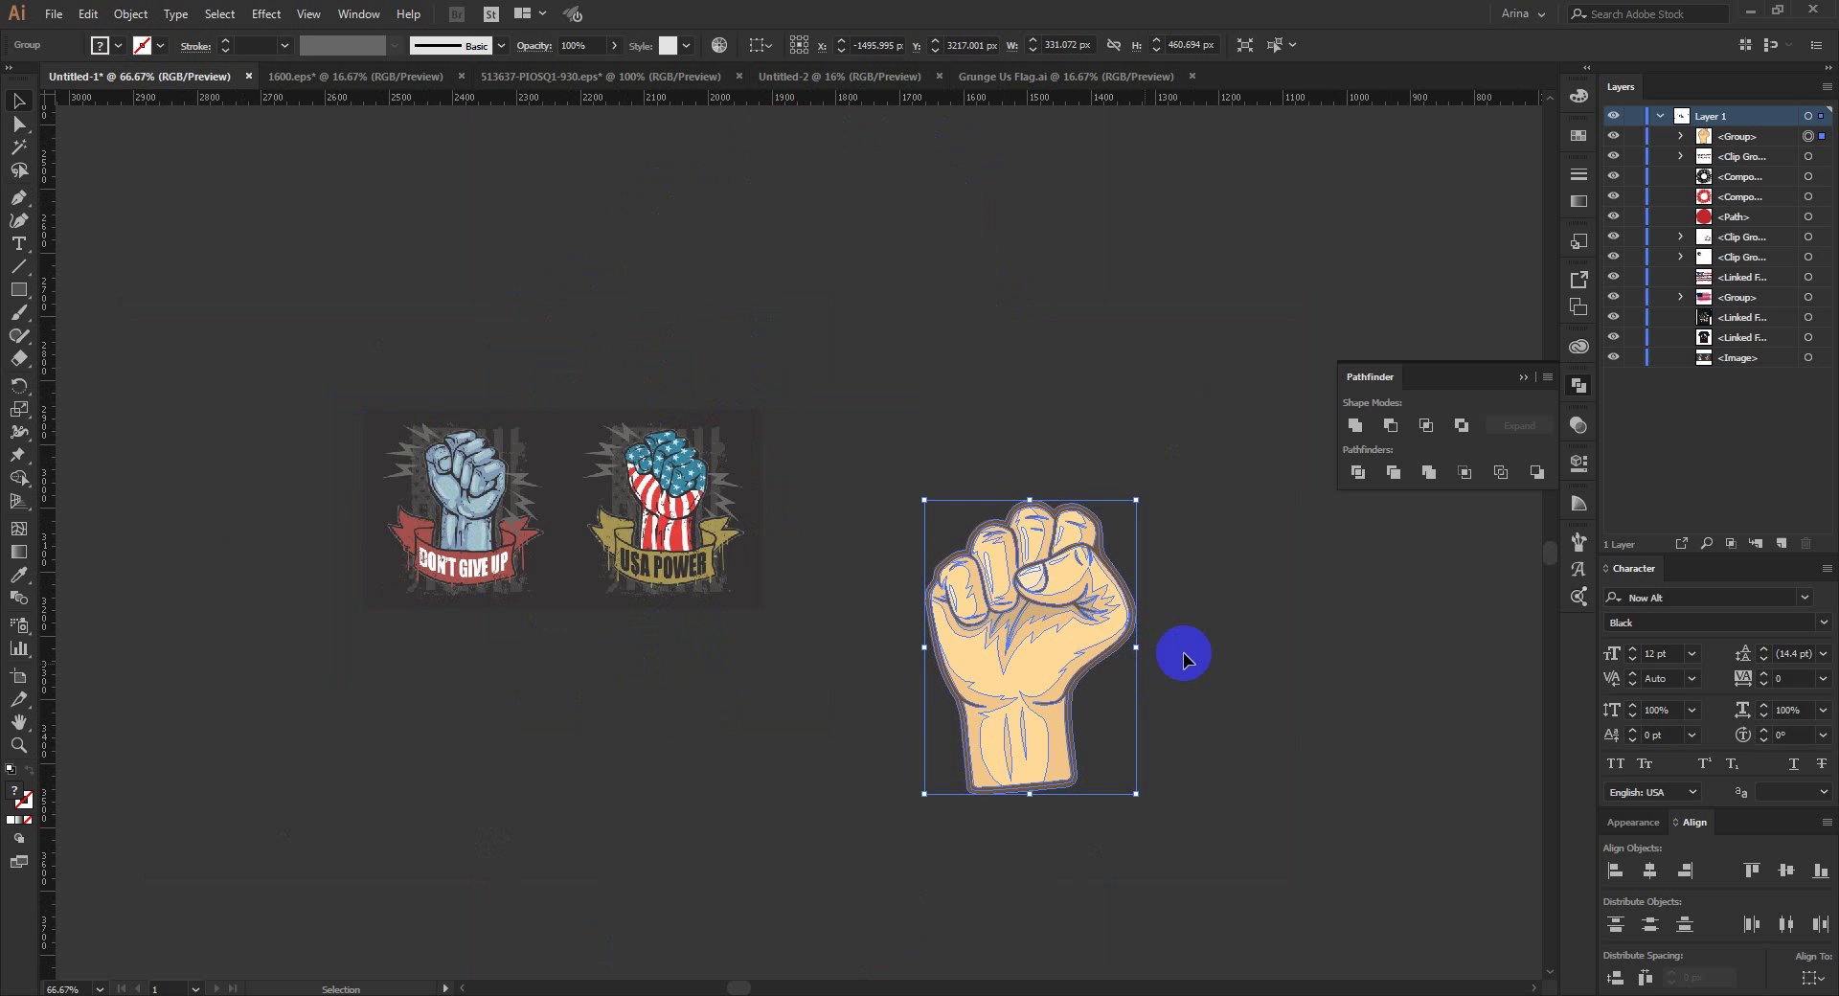
pyautogui.scroll(2, 1186, 655)
pyautogui.scroll(-1, 540, 517)
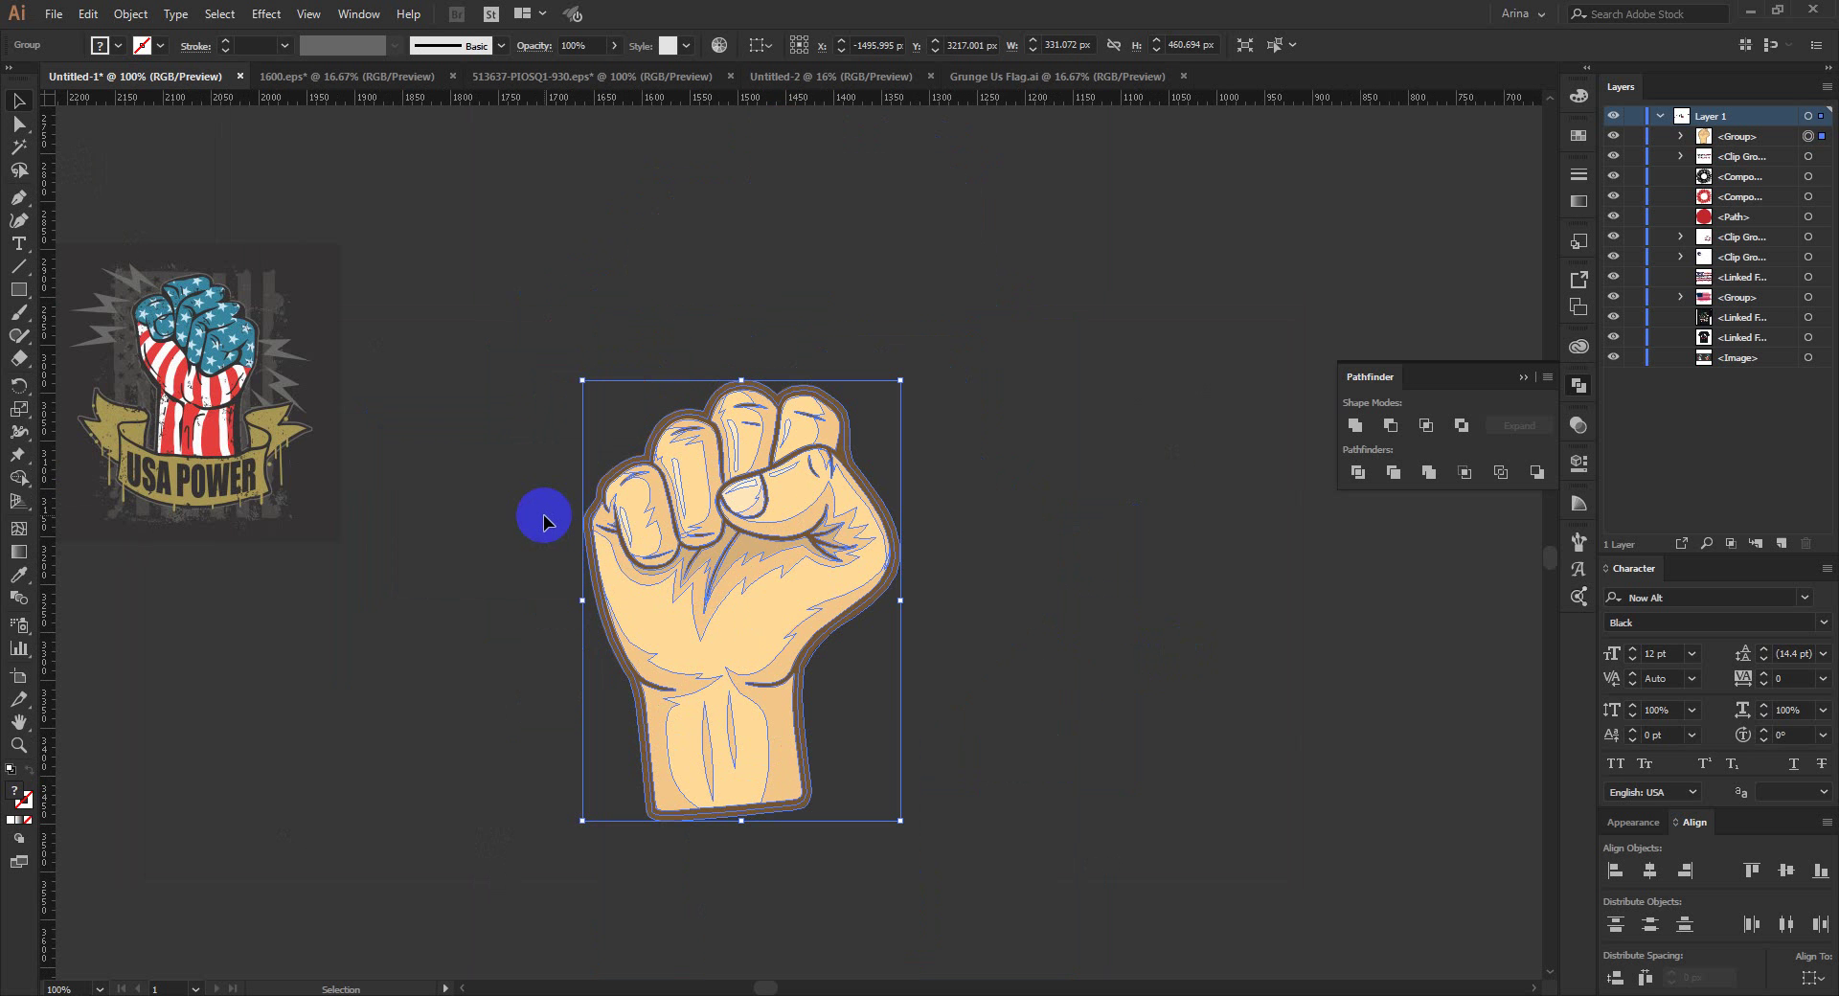
pyautogui.click(463, 504)
# Step: Open the fist's nested group in isolation mode
pyautogui.scroll(1, 722, 669)
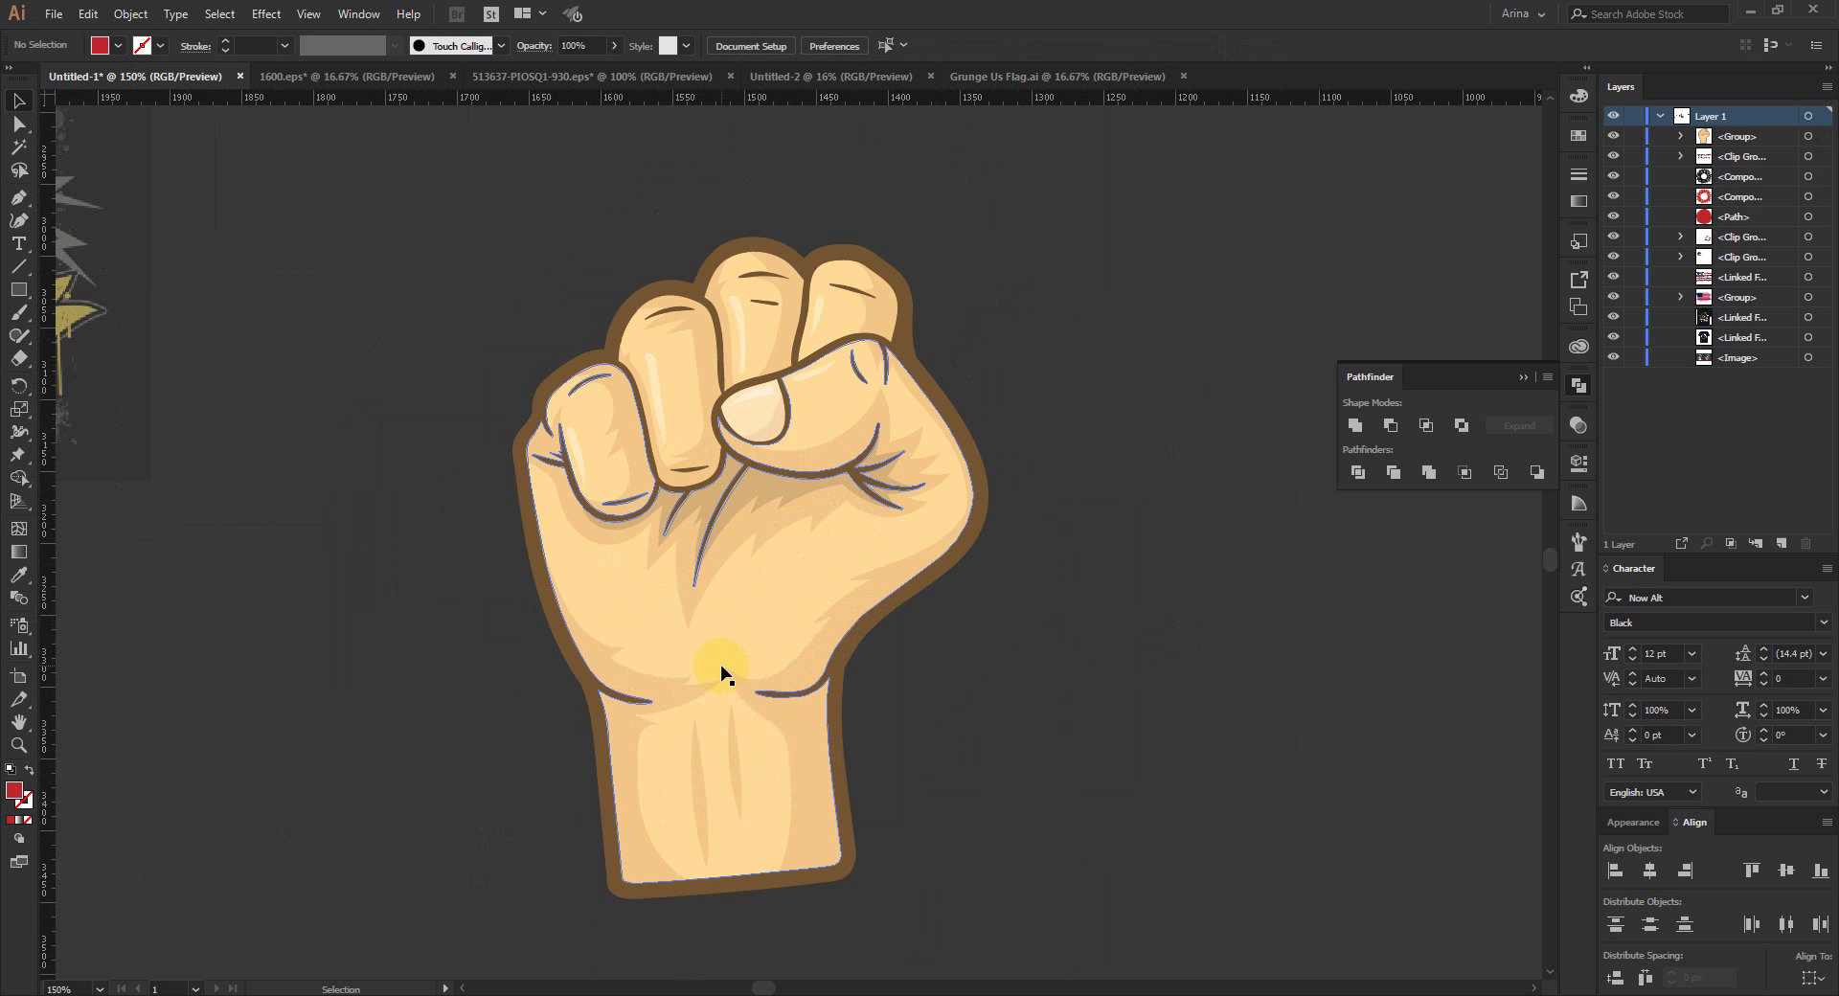
pyautogui.click(1004, 728)
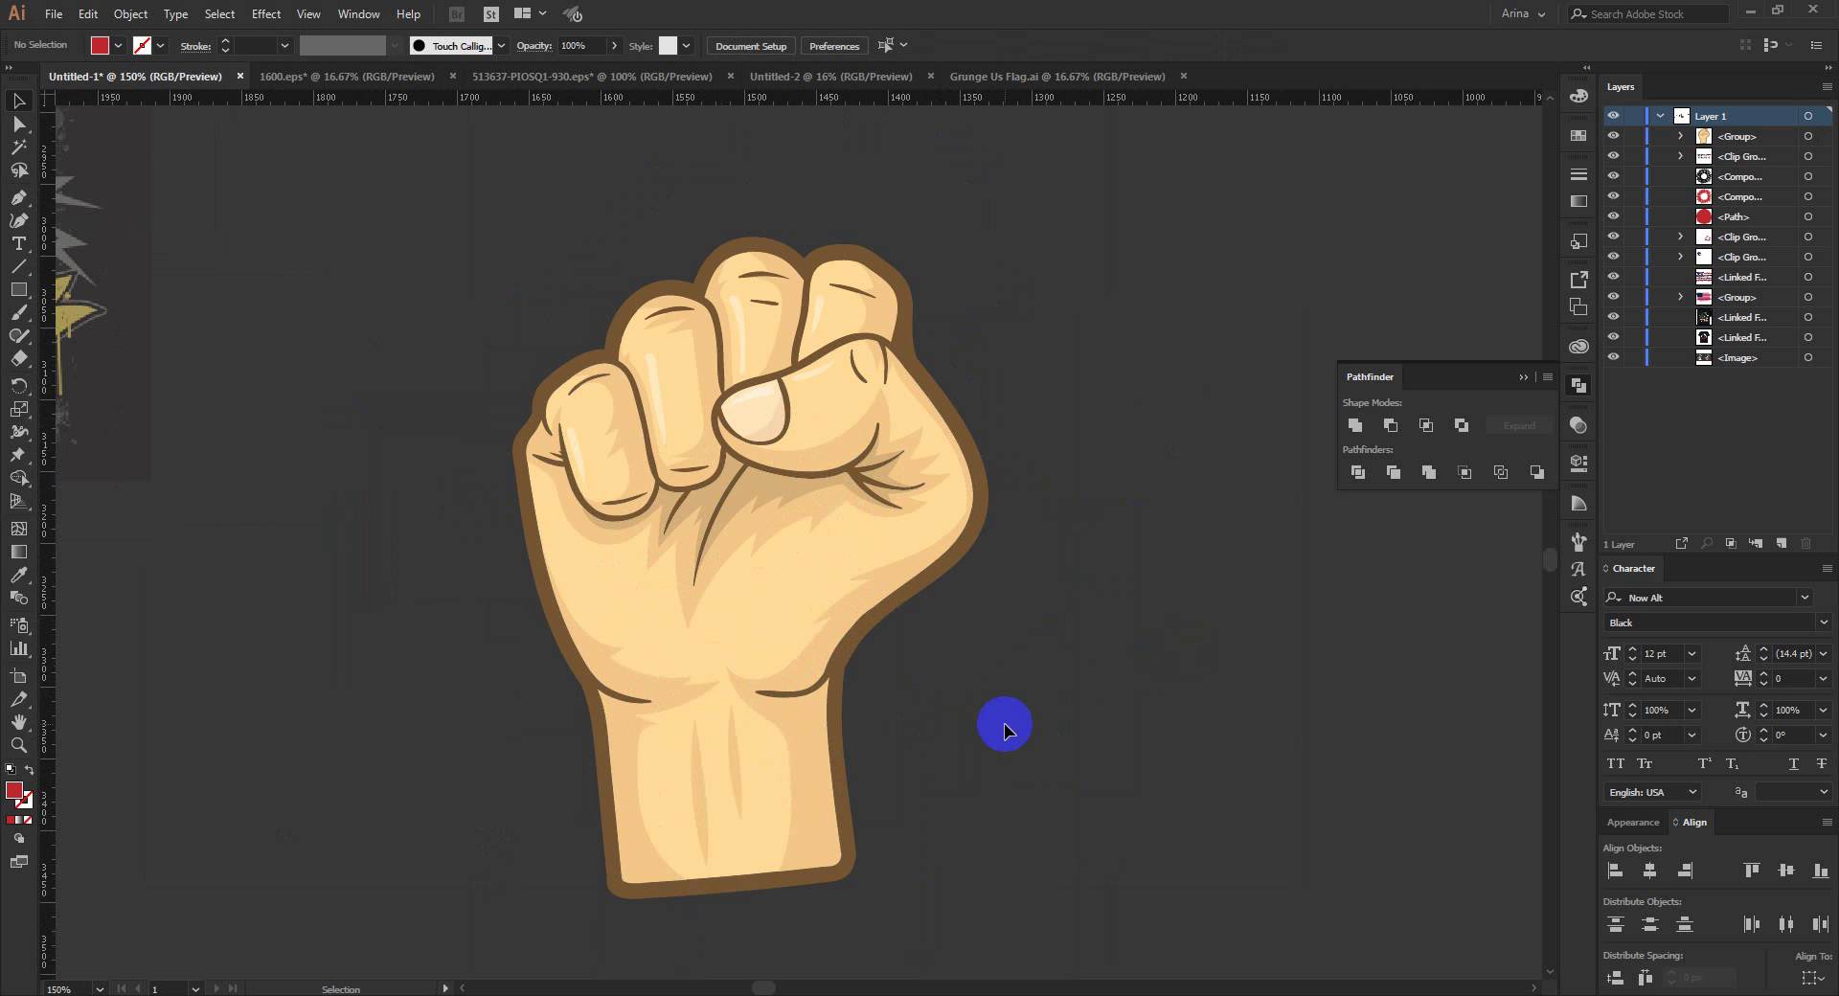
pyautogui.doubleClick(778, 570)
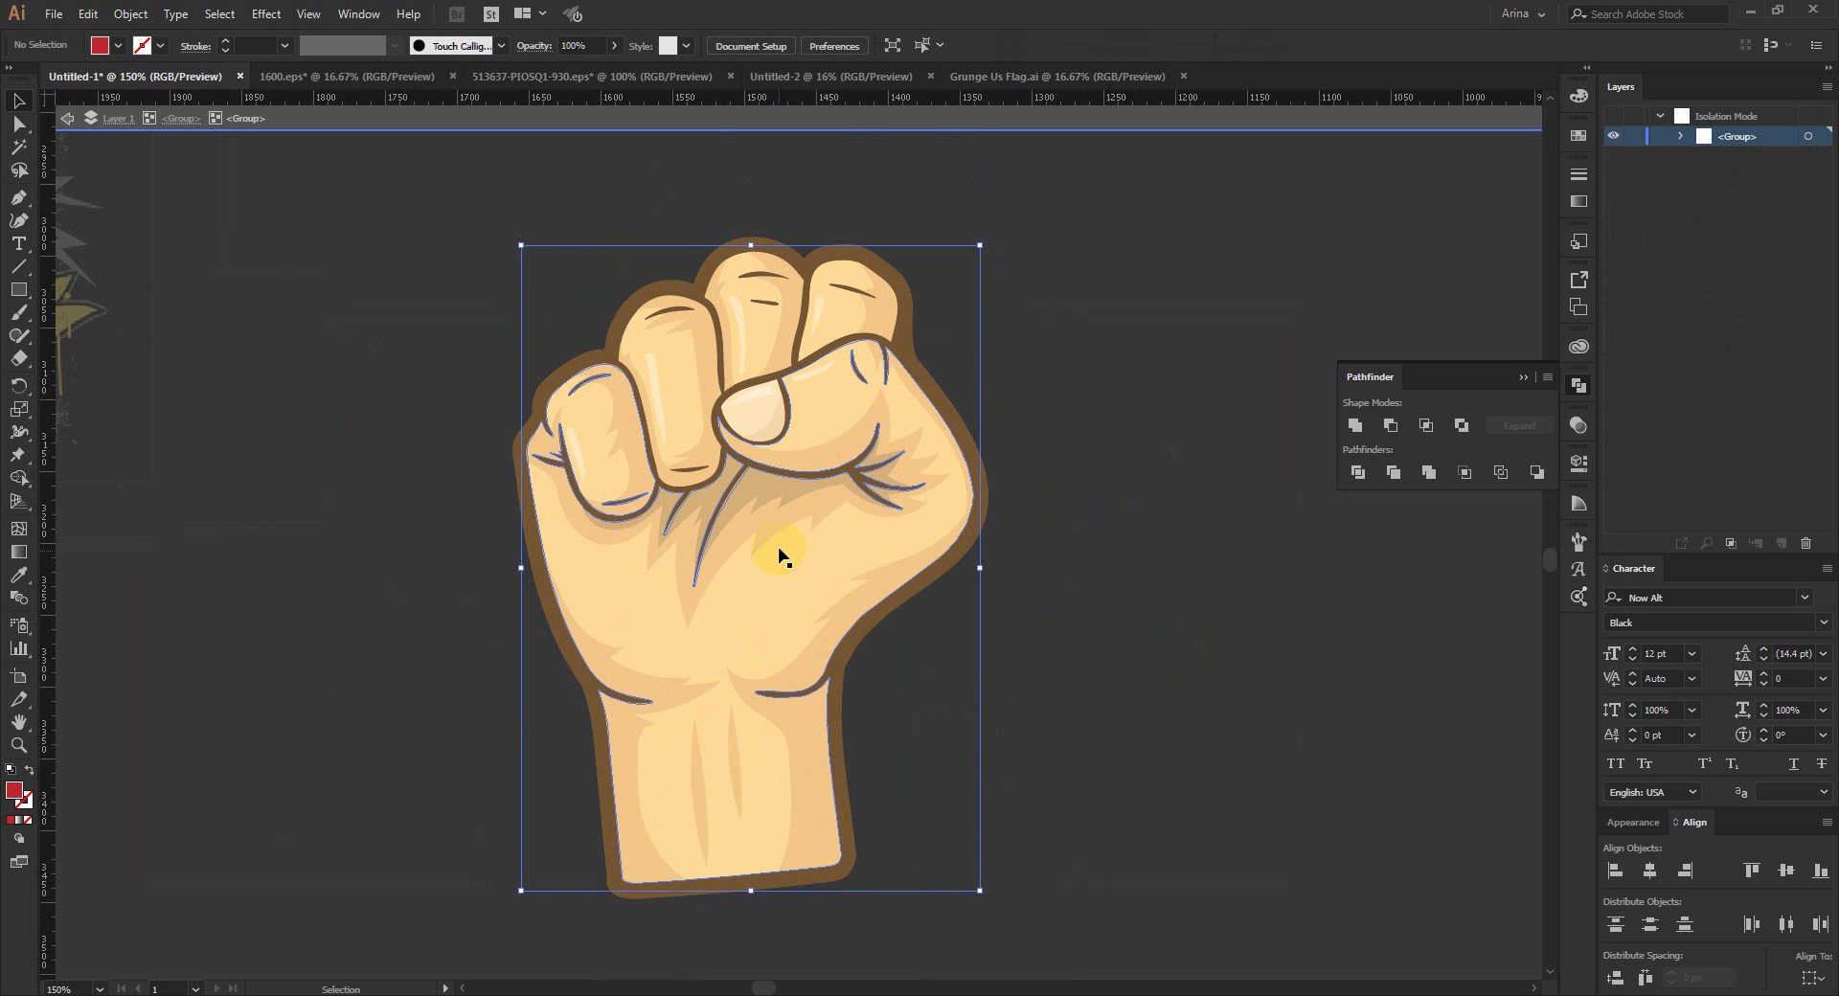
# Step: Delete the light skin fill and the shading shapes from the palm, thumb and wrist of the fist artwork
pyautogui.doubleClick(780, 542)
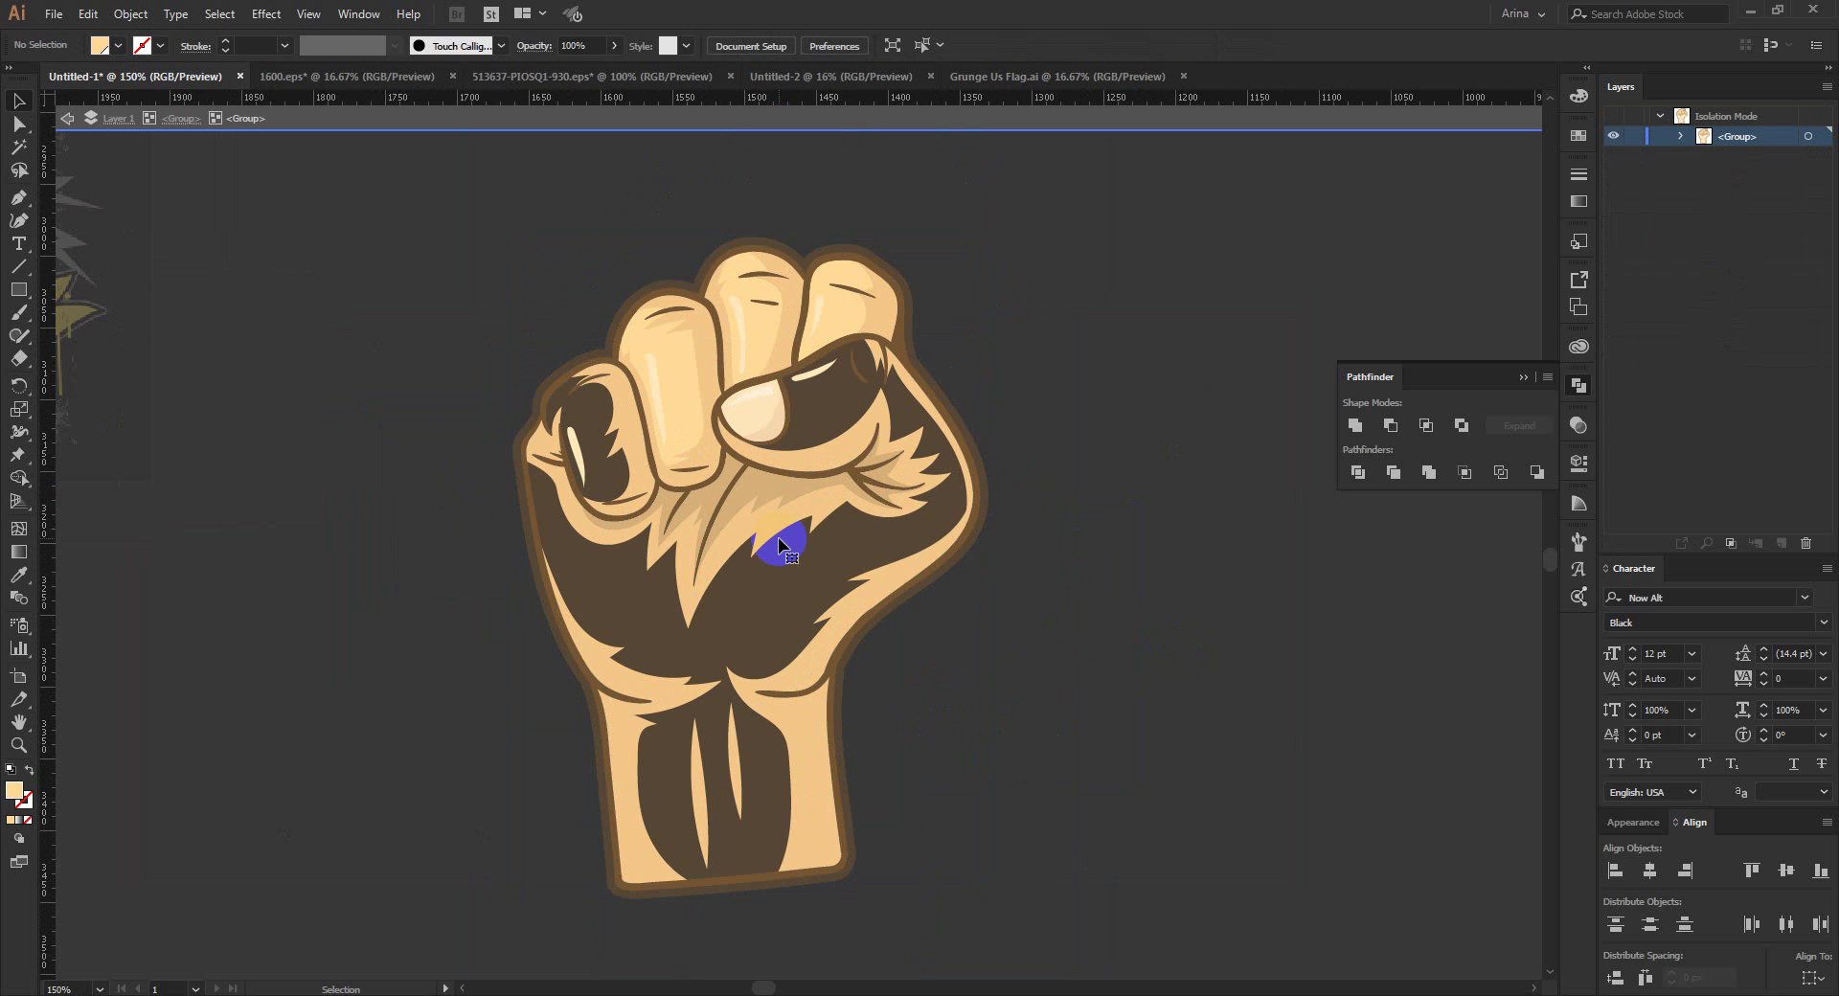
pyautogui.click(757, 515)
pyautogui.press('Delete')
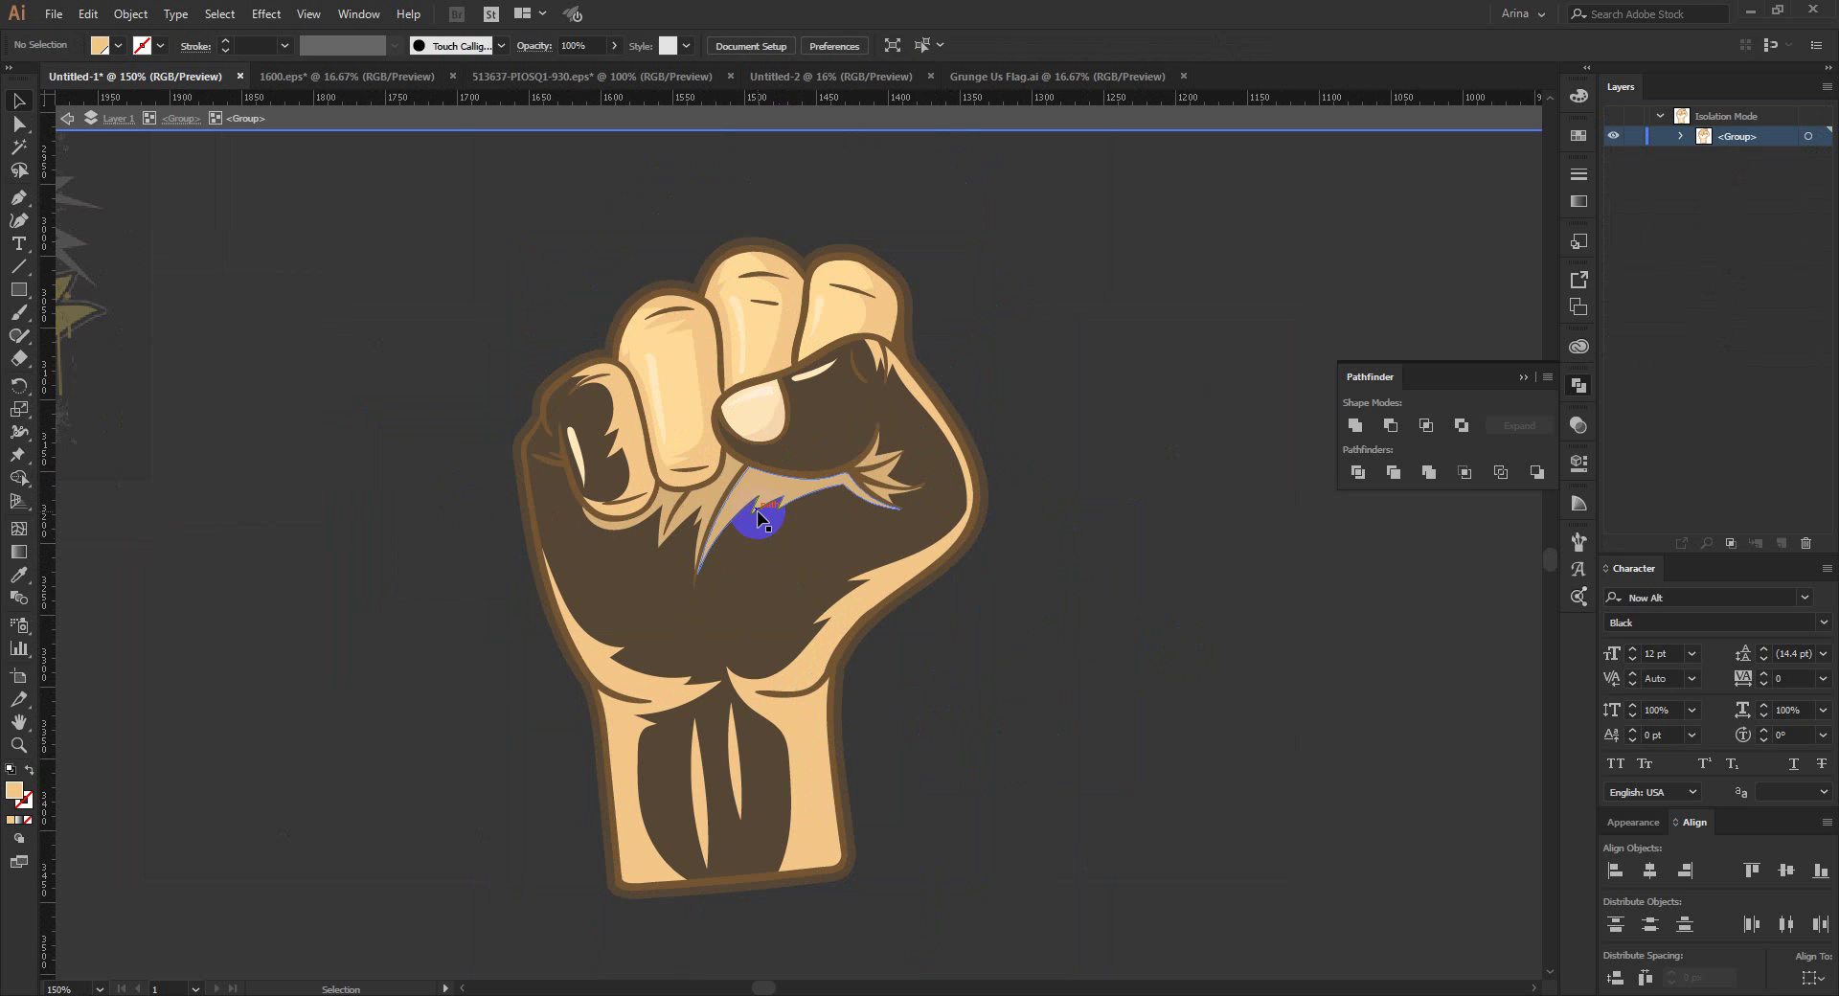
pyautogui.click(766, 501)
pyautogui.press('Delete')
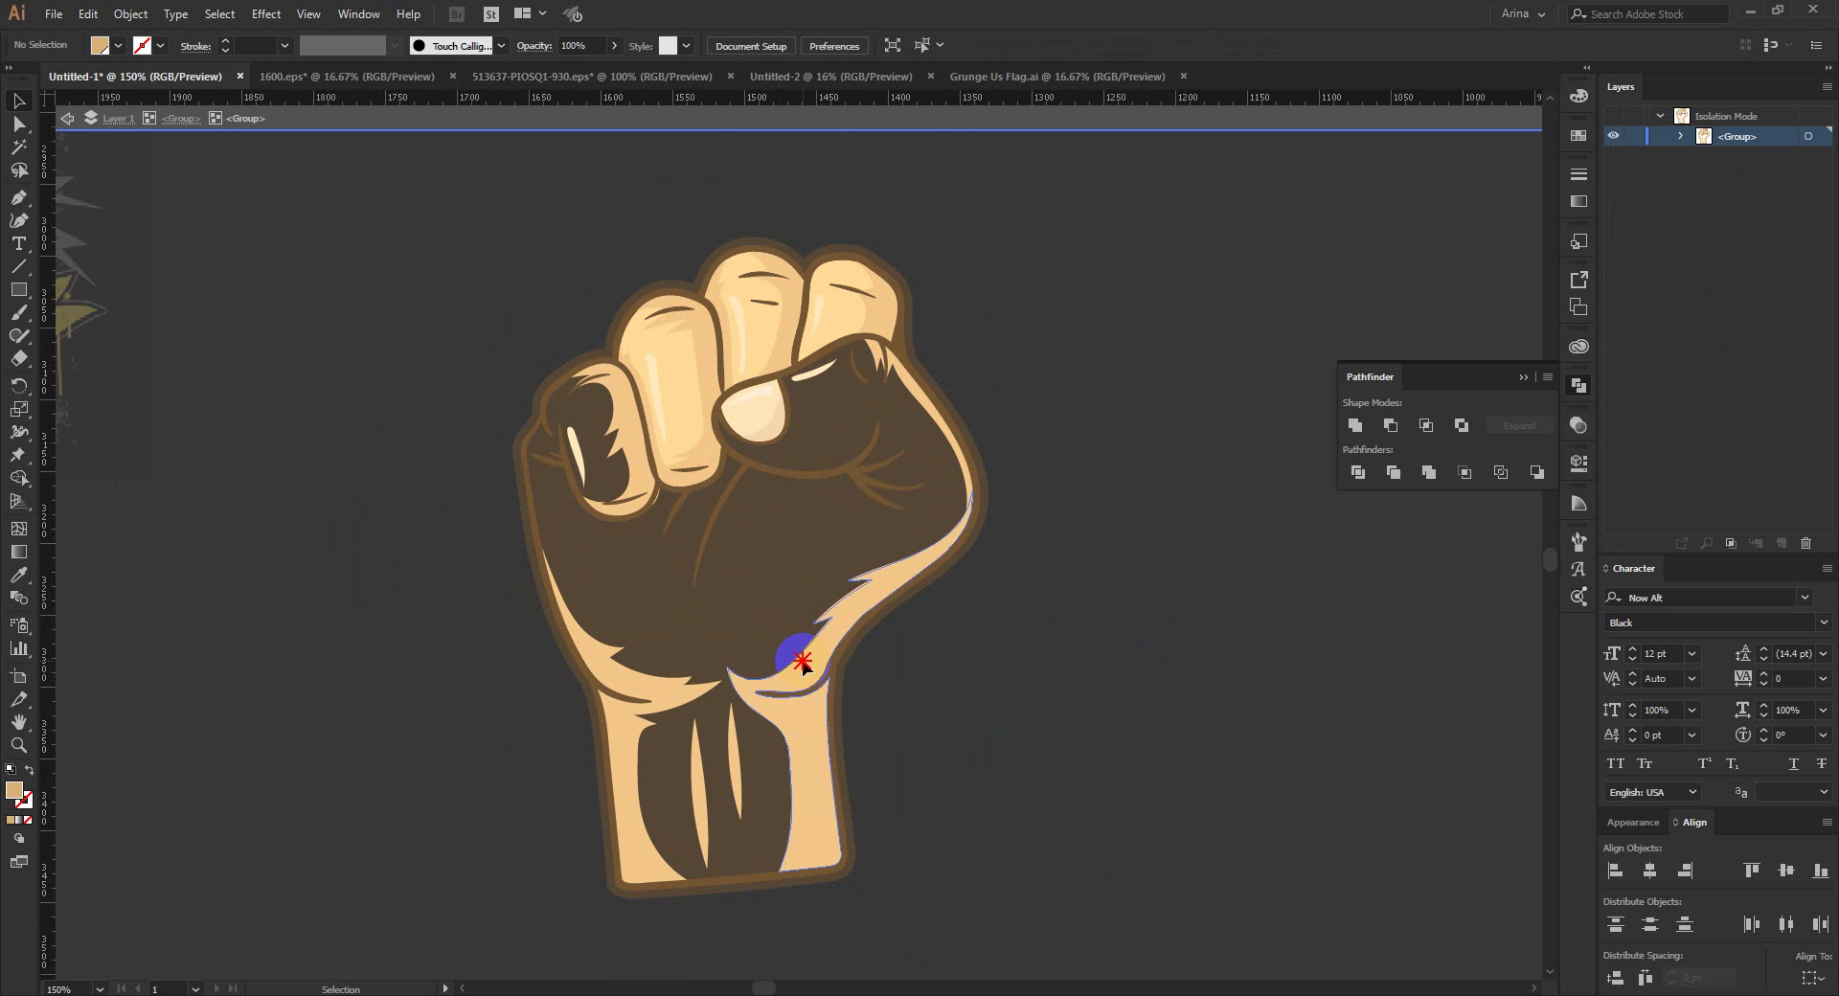
pyautogui.click(952, 579)
pyautogui.press('Delete')
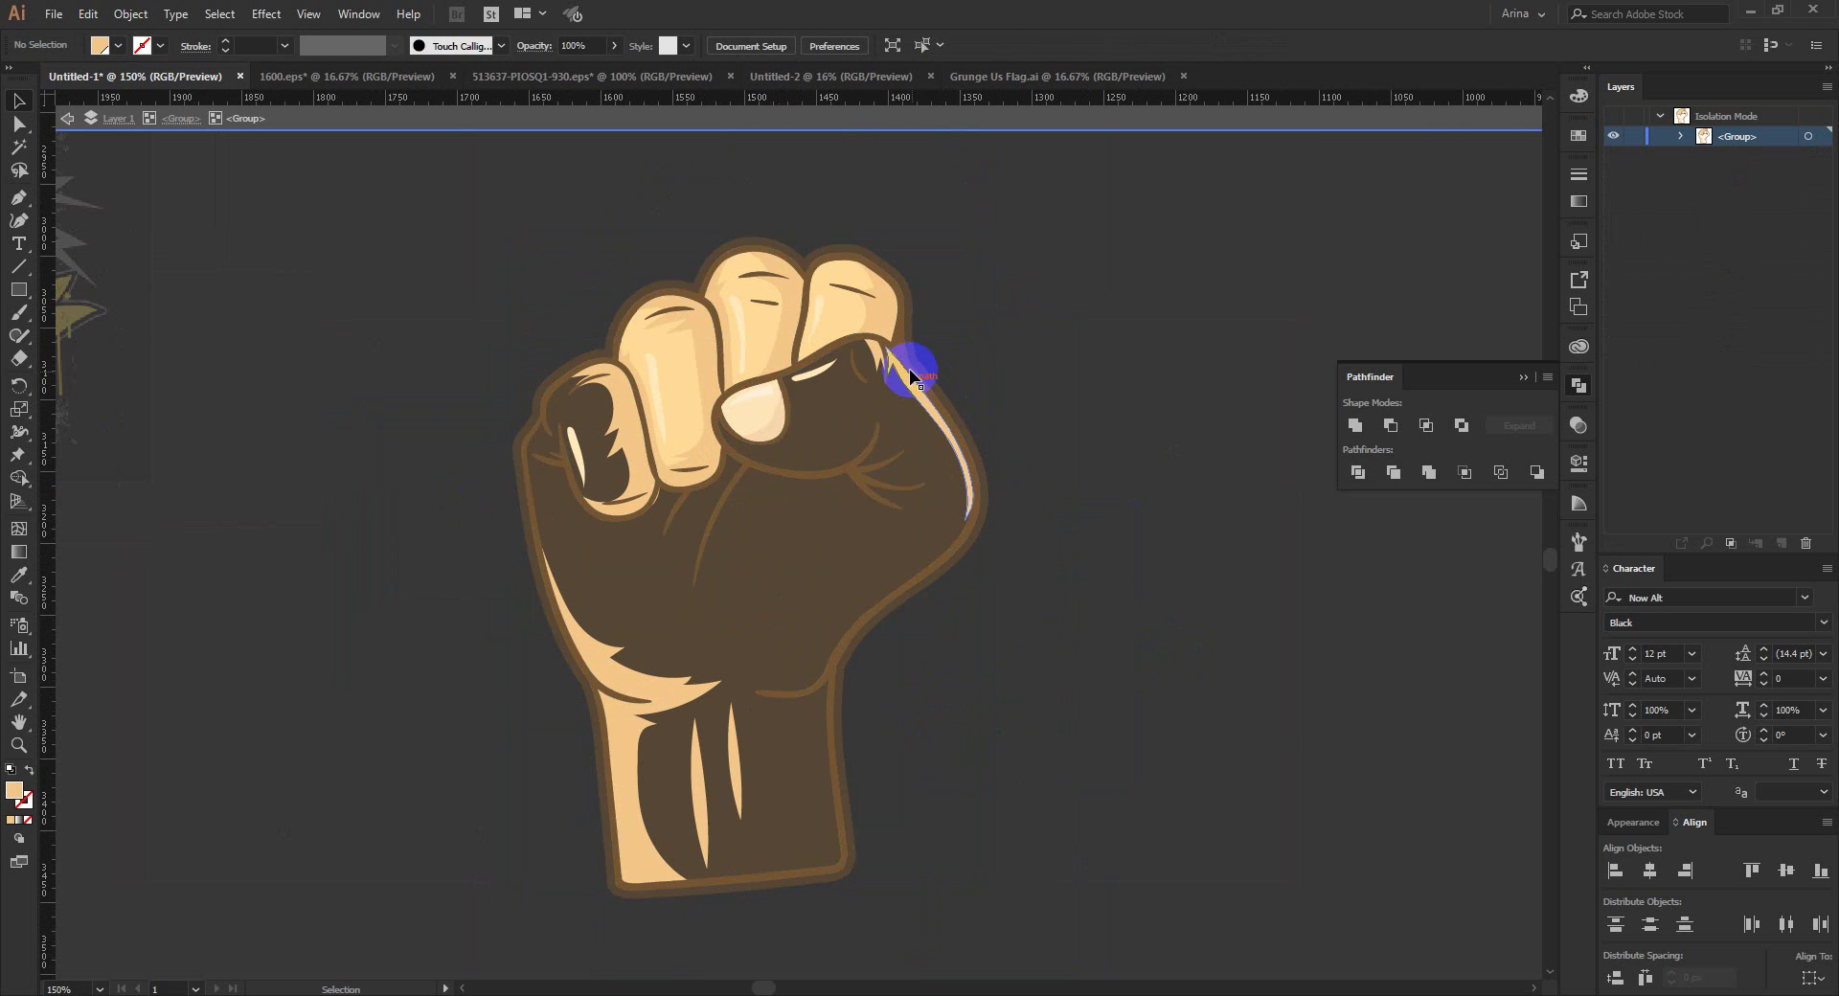
# Step: Move the fist's brown line-art group out to the right, clear of the remaining coloured shapes
pyautogui.click(899, 349)
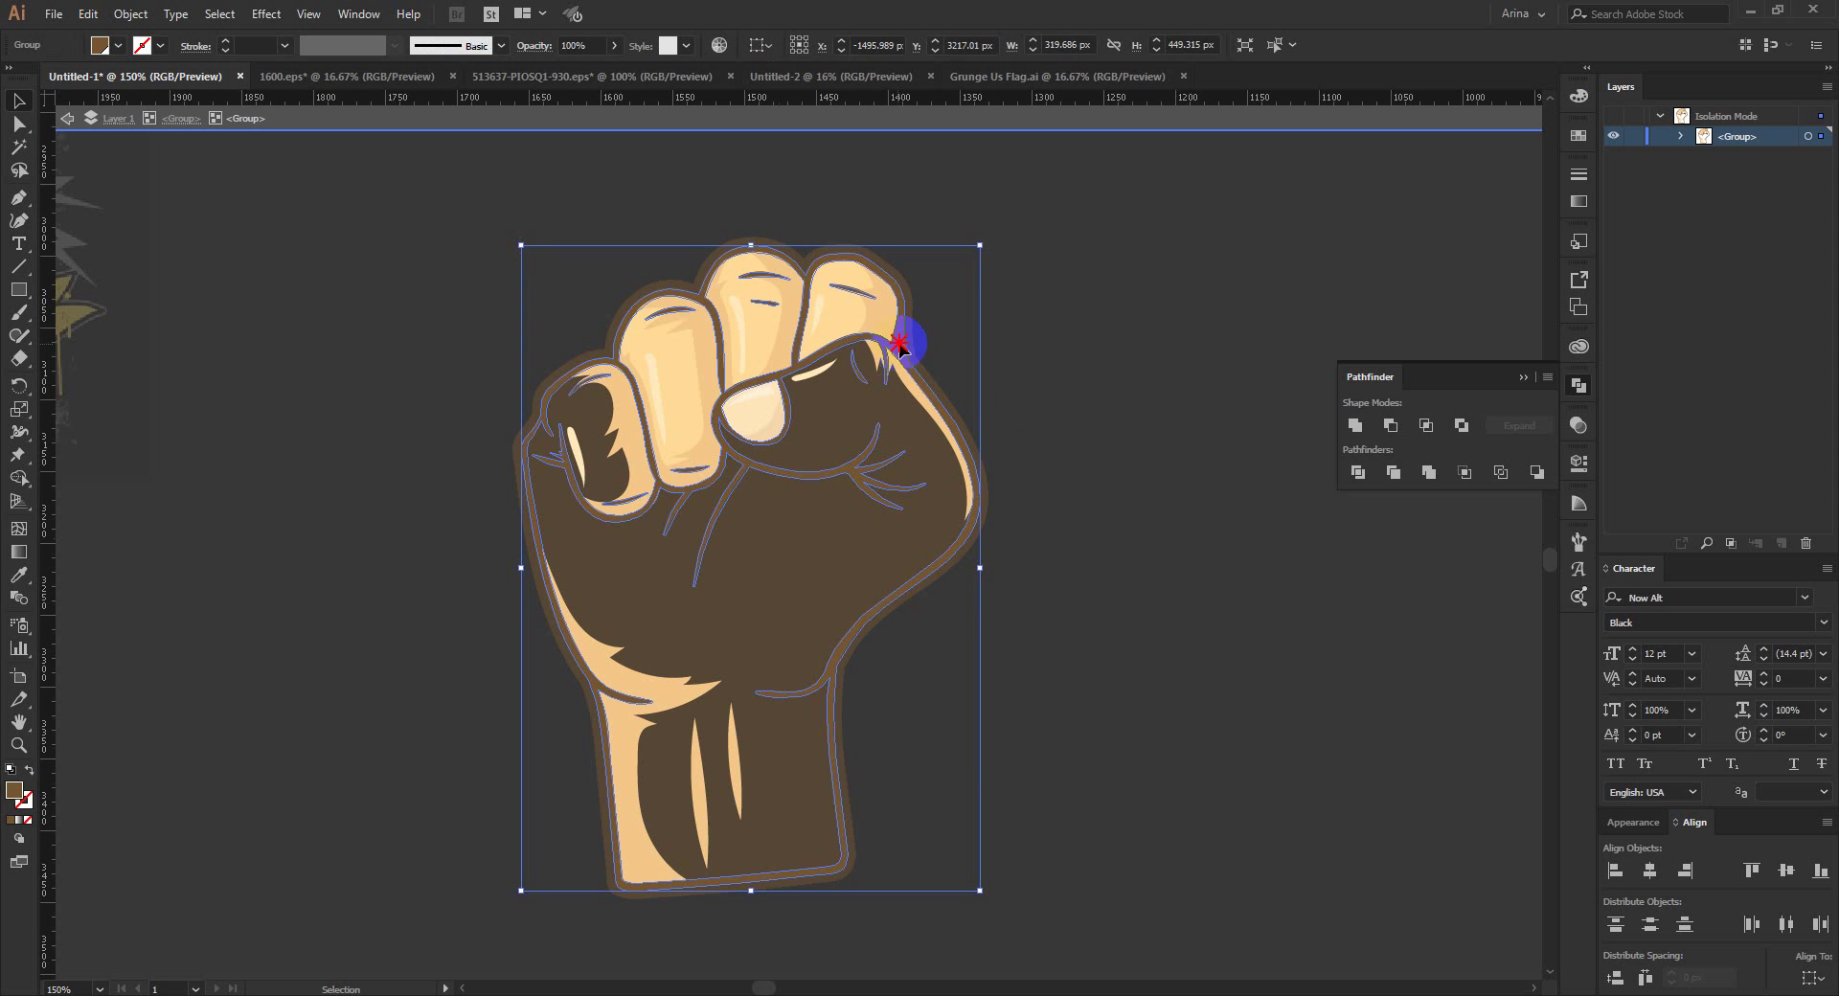
pyautogui.moveTo(899, 349); pyautogui.dragTo(1304, 486)
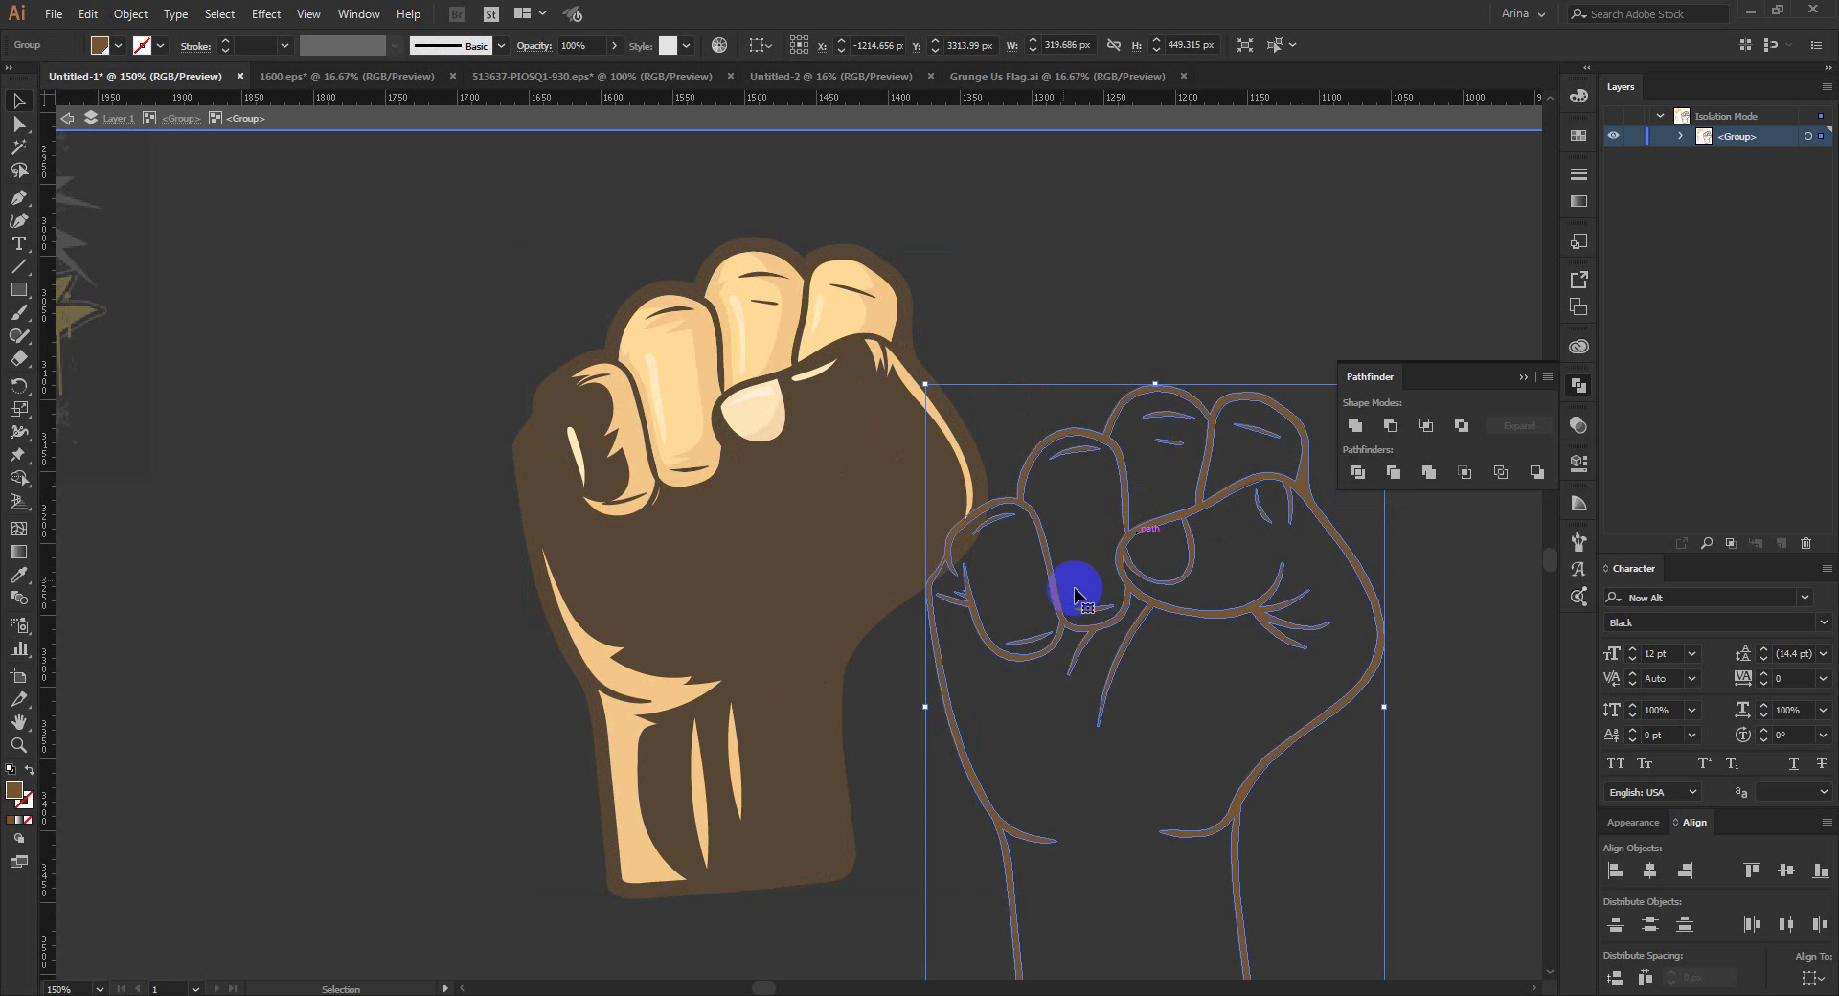
pyautogui.scroll(-1, 798, 488)
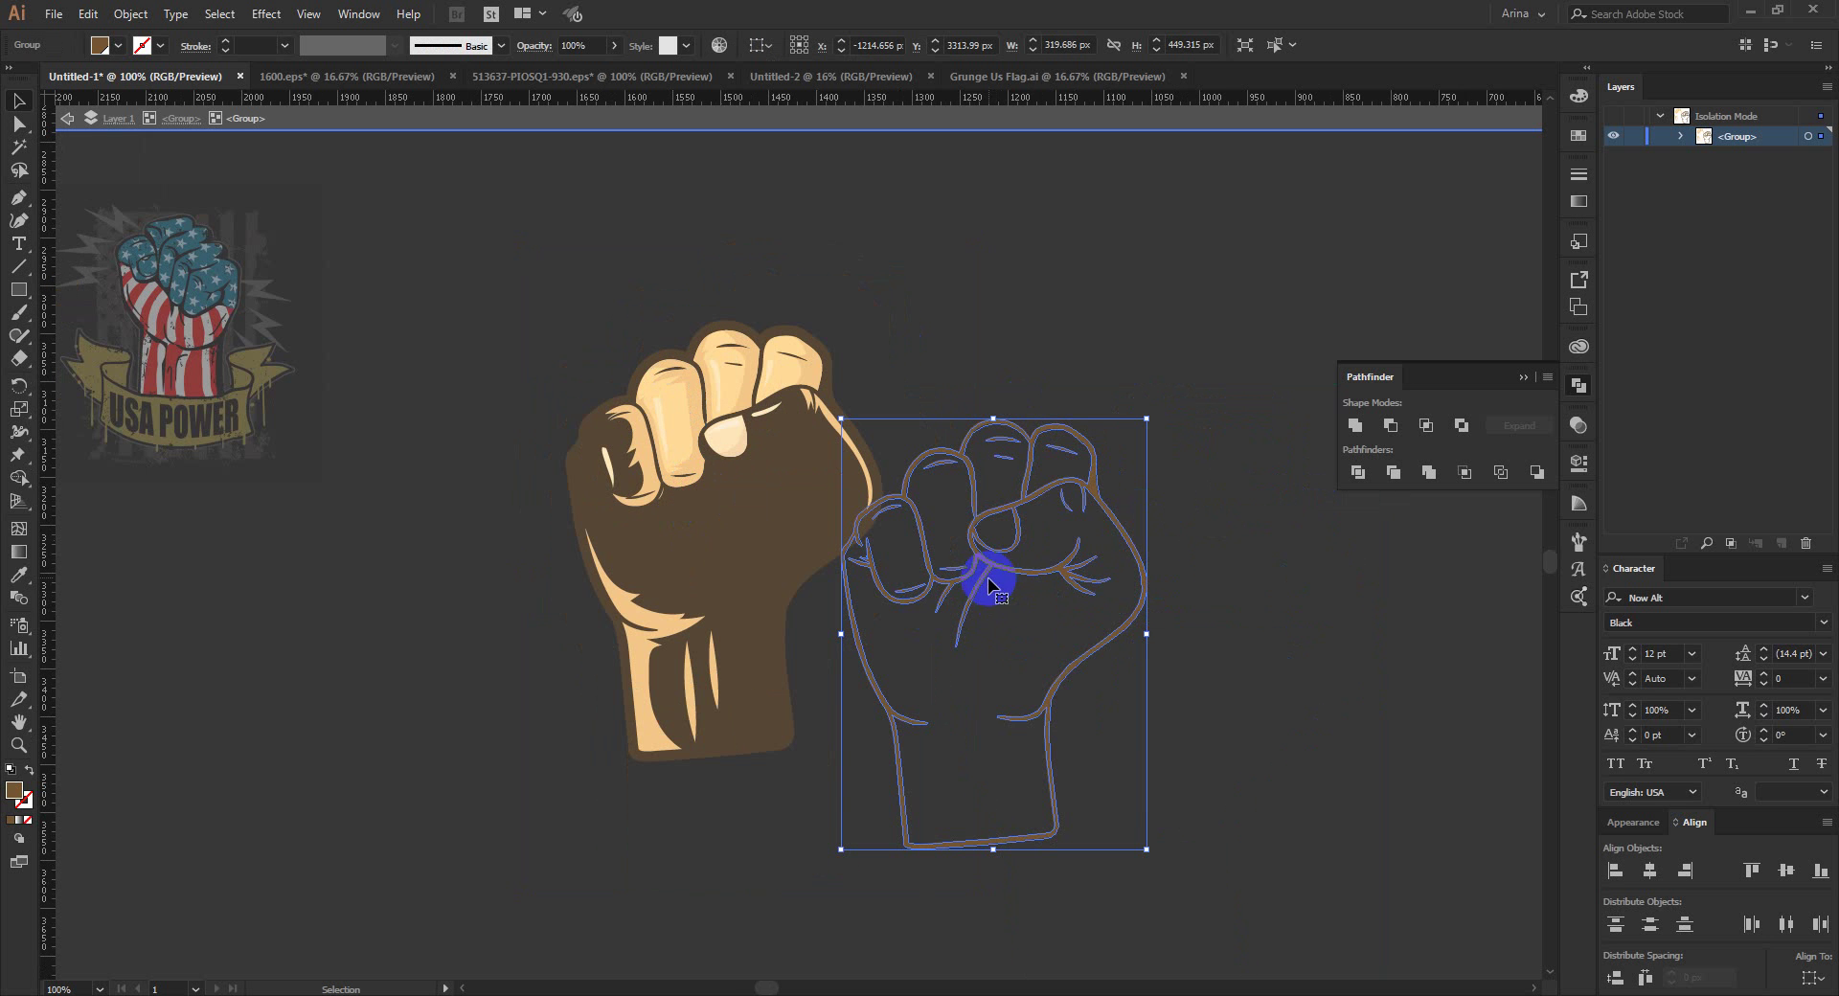
pyautogui.moveTo(991, 569); pyautogui.dragTo(1152, 515)
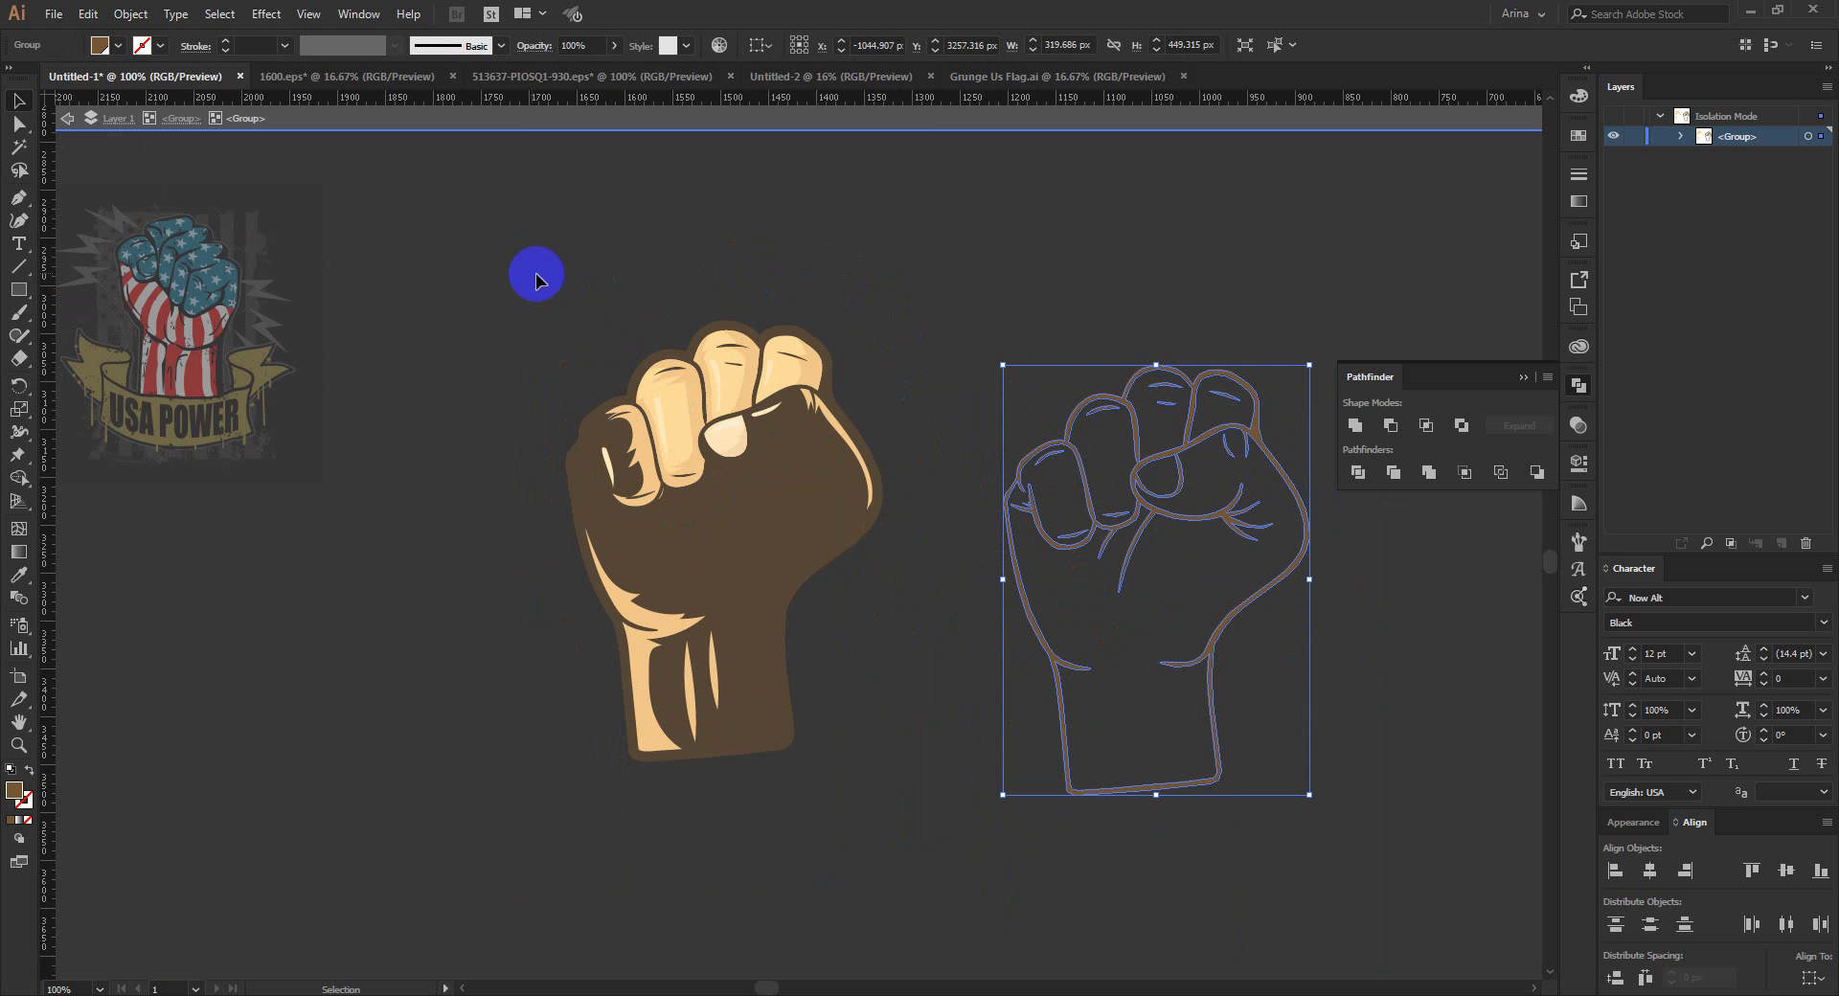
# Step: Delete the leftover coloured finger and shading pieces together with the solid brown fist silhouette, keeping only the line art
pyautogui.moveTo(481, 272); pyautogui.dragTo(900, 752)
pyautogui.press('Delete')
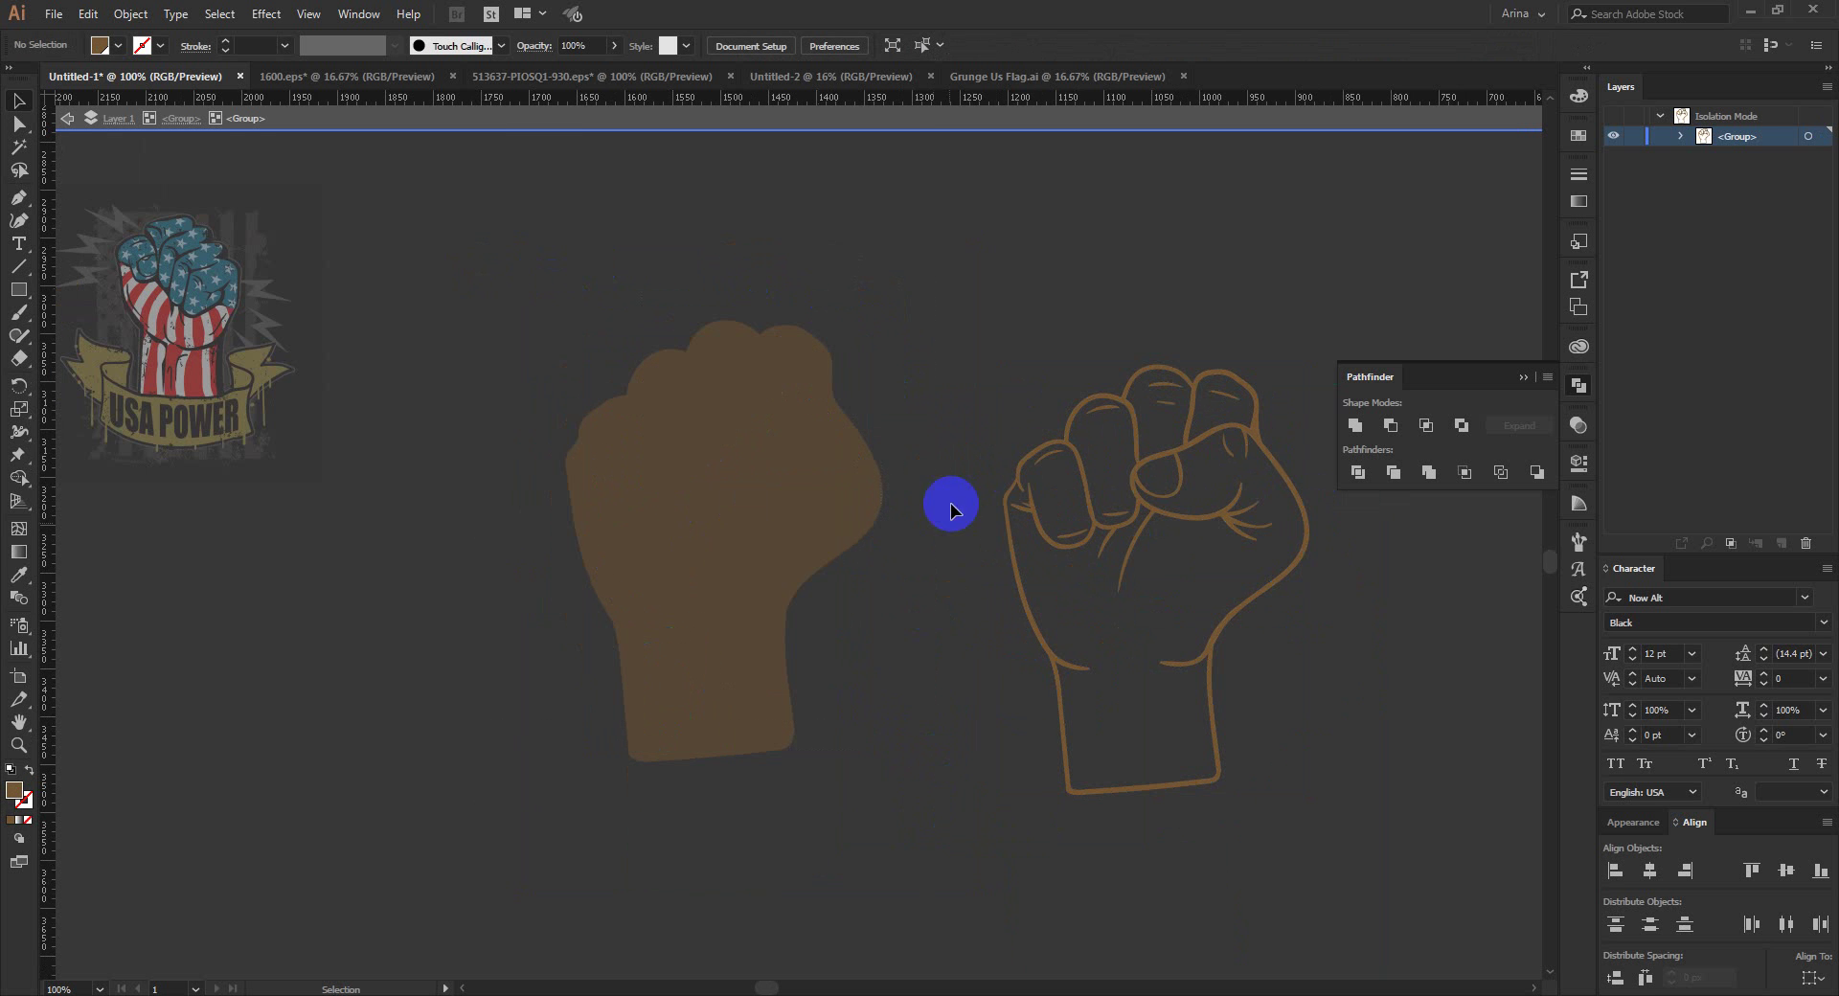
pyautogui.press('Escape')
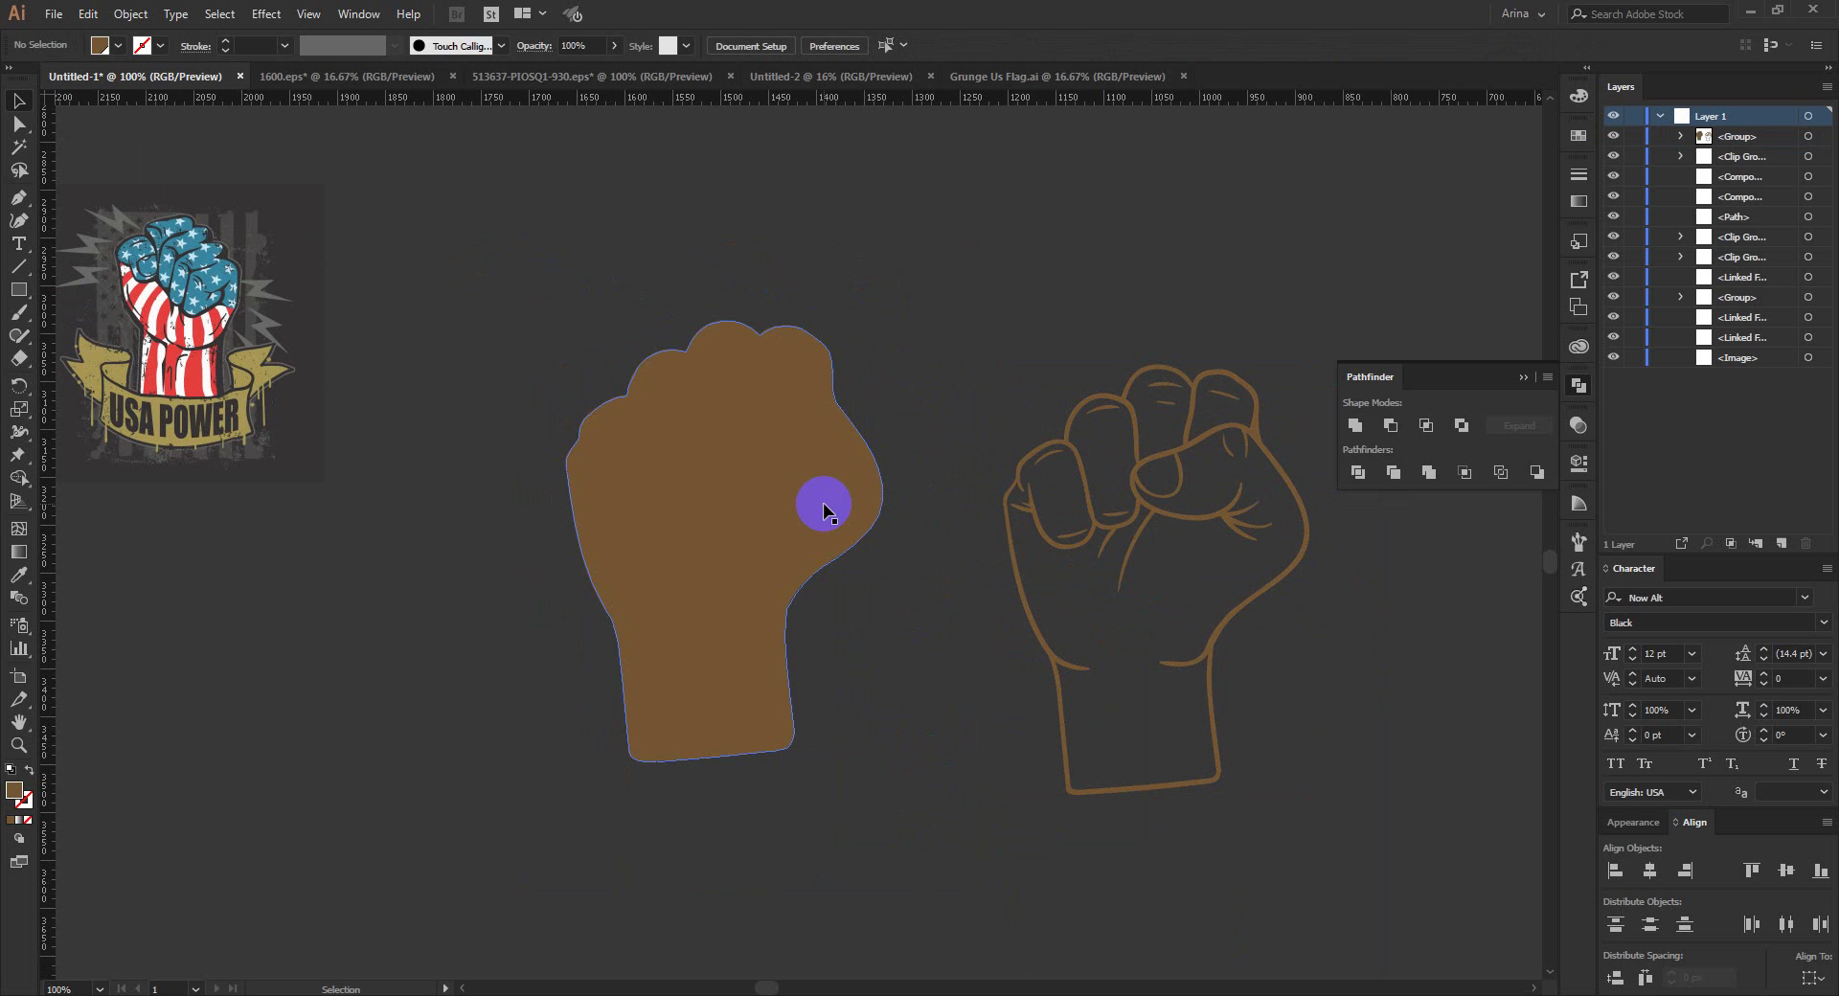
pyautogui.click(826, 510)
pyautogui.doubleClick(823, 504)
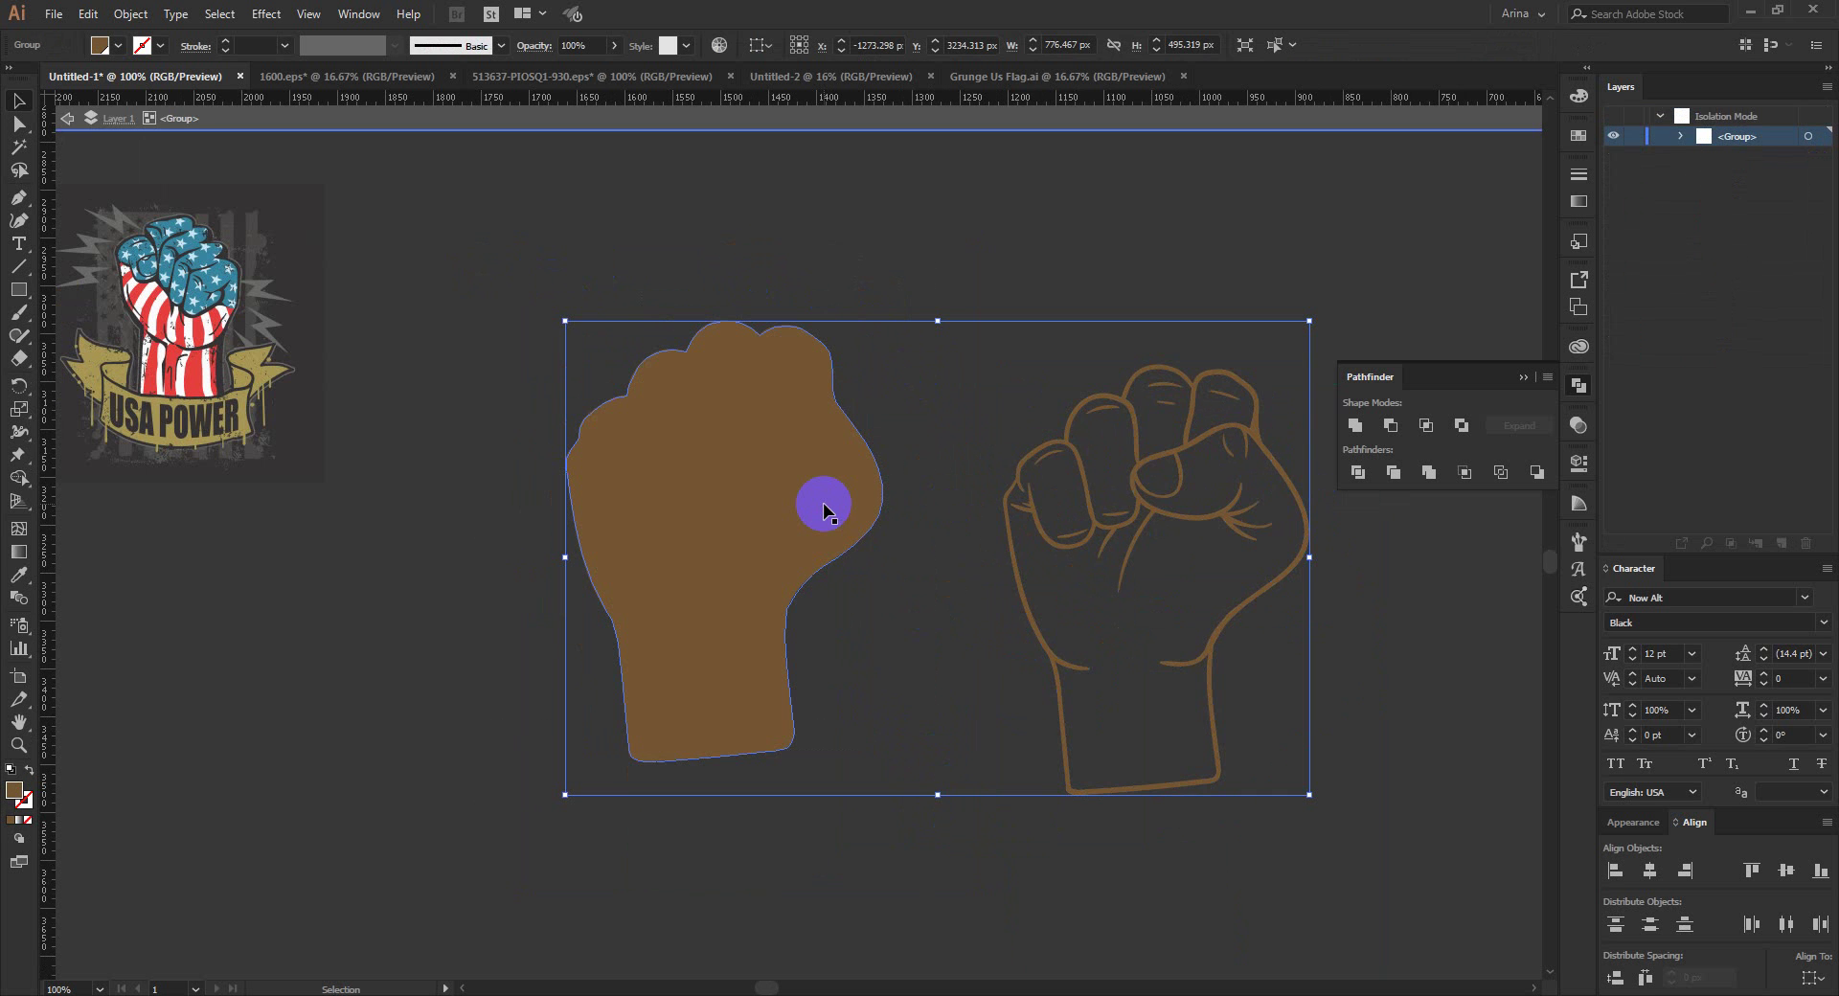
pyautogui.click(823, 507)
pyautogui.press('Delete')
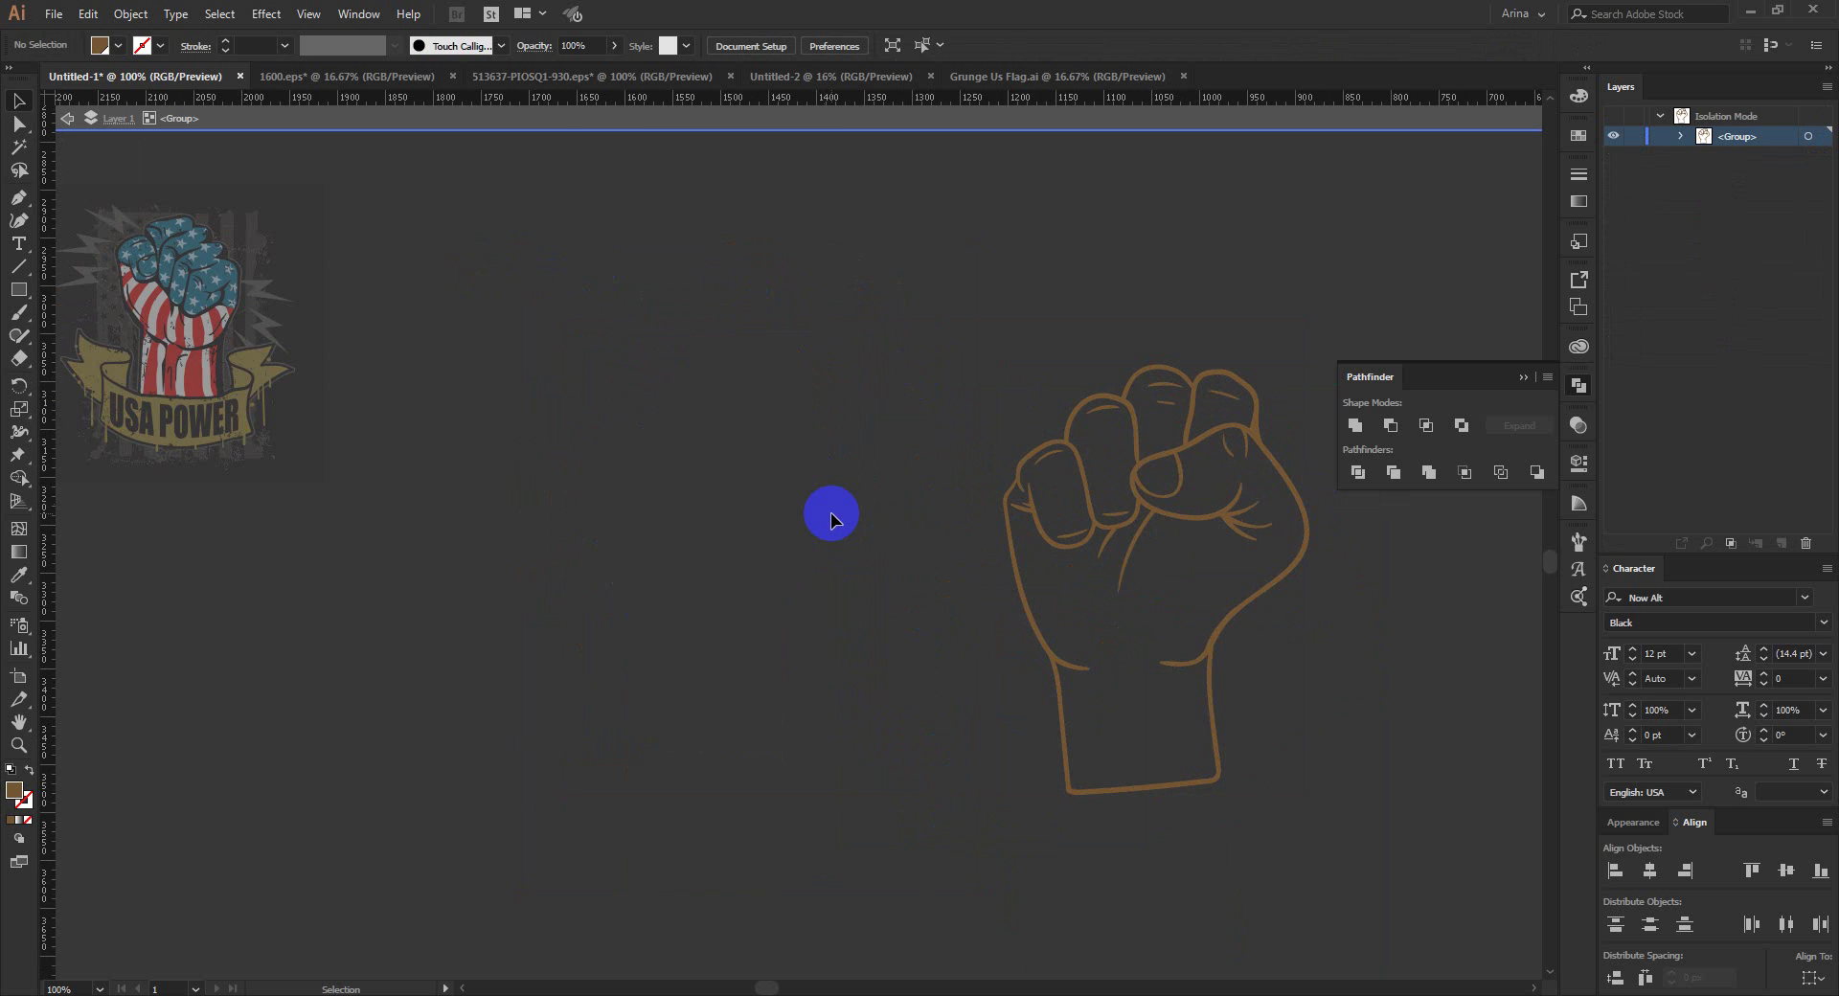
# Step: Move the fist outline back beside the USA POWER reference image and fill it with white
pyautogui.press('Escape')
pyautogui.moveTo(1147, 500); pyautogui.dragTo(532, 405)
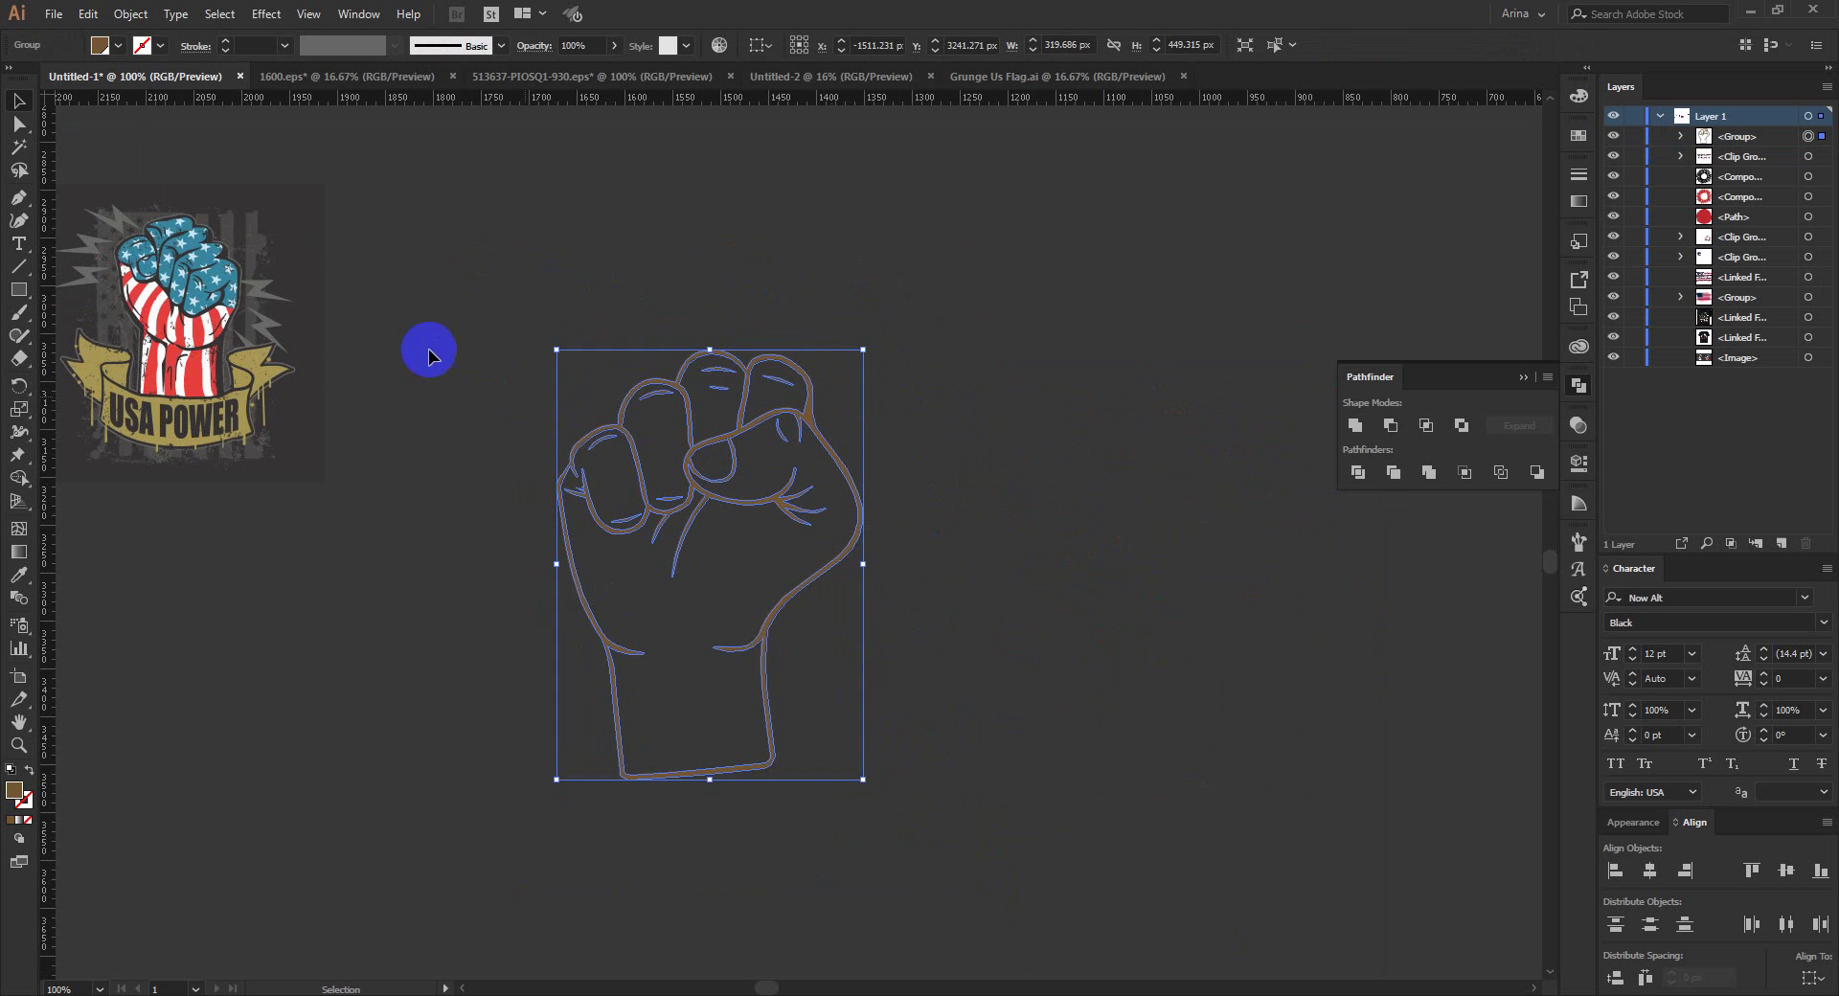
pyautogui.click(102, 45)
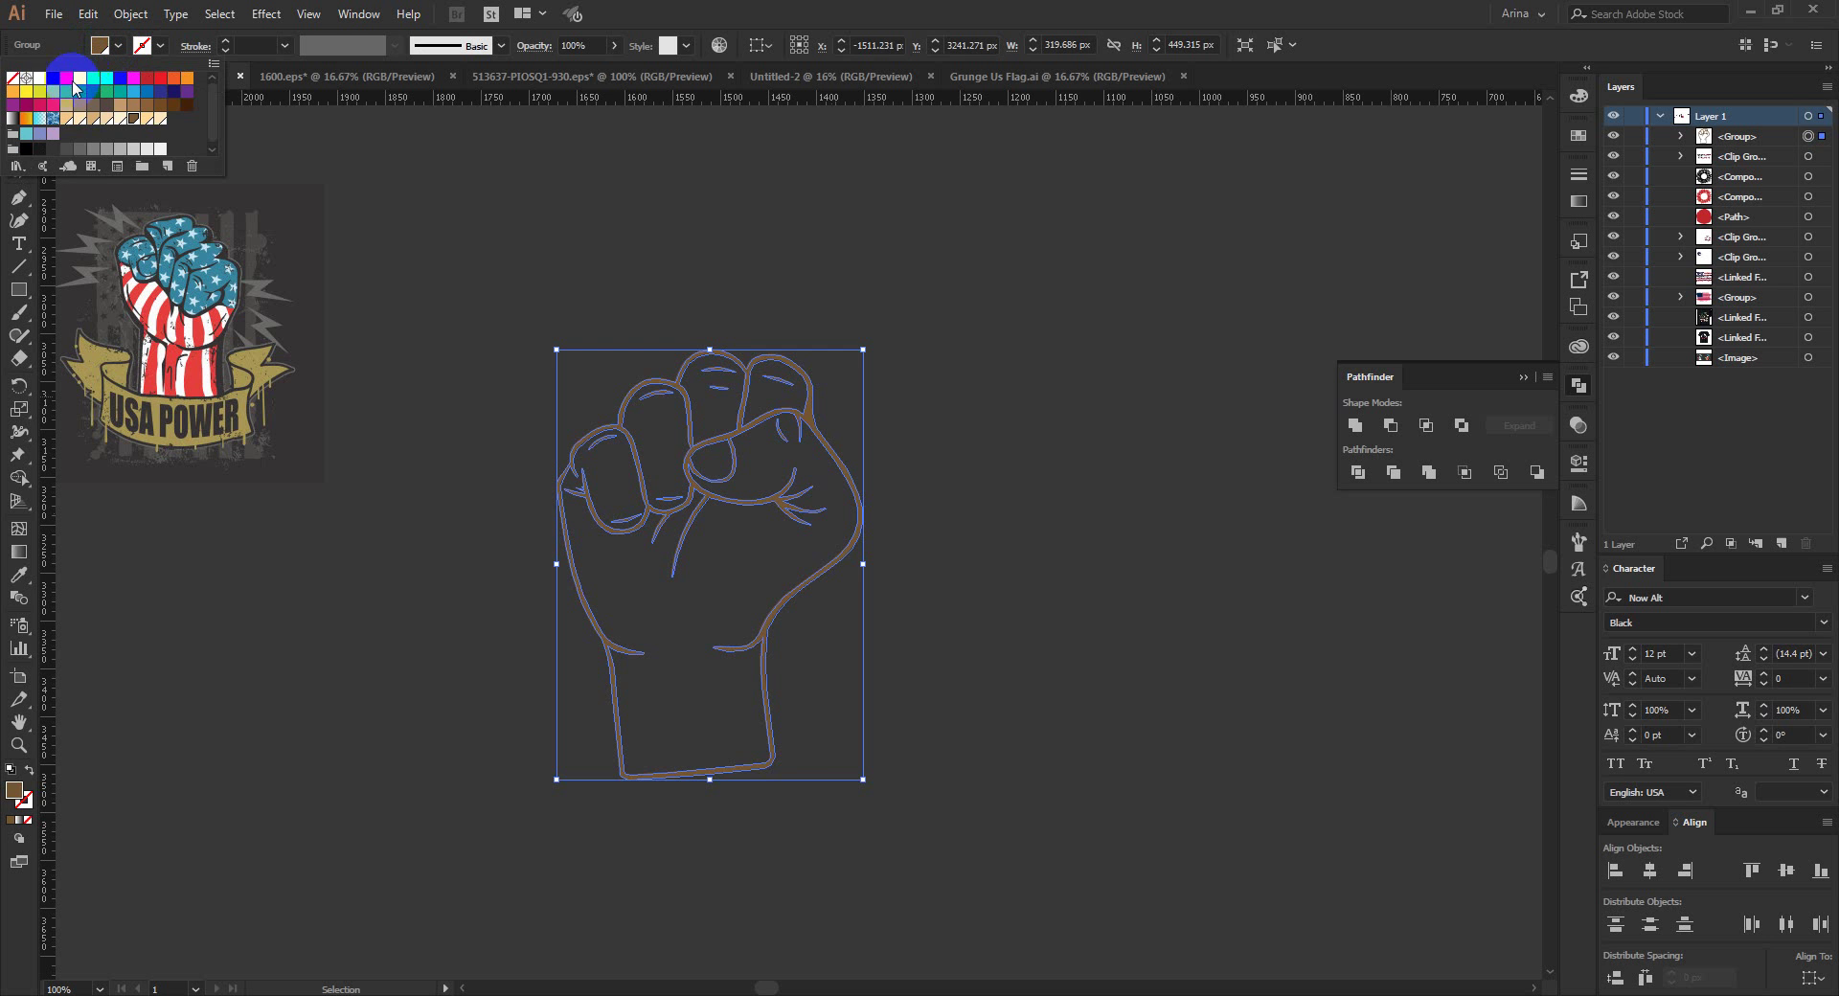
pyautogui.click(42, 83)
pyautogui.click(460, 474)
pyautogui.click(428, 429)
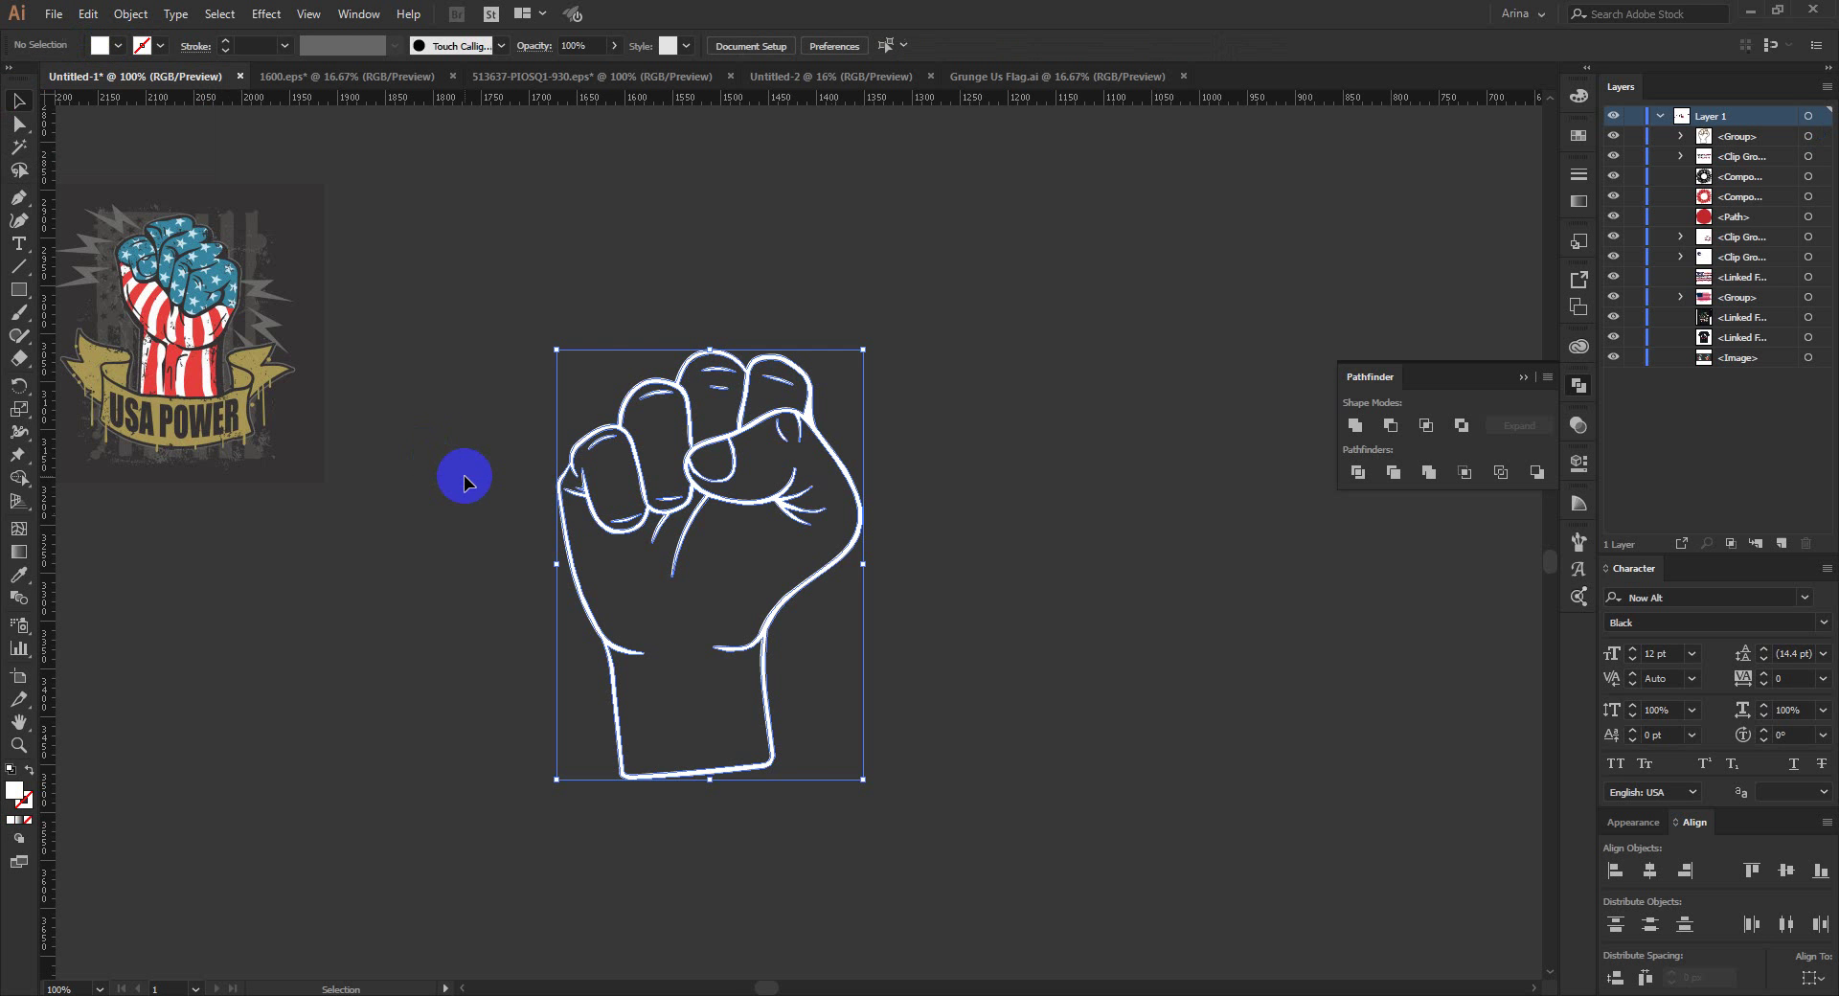
# Step: Place a copy of the grunge US flag from the artboard just below the white fist outline
pyautogui.scroll(1, 427, 429)
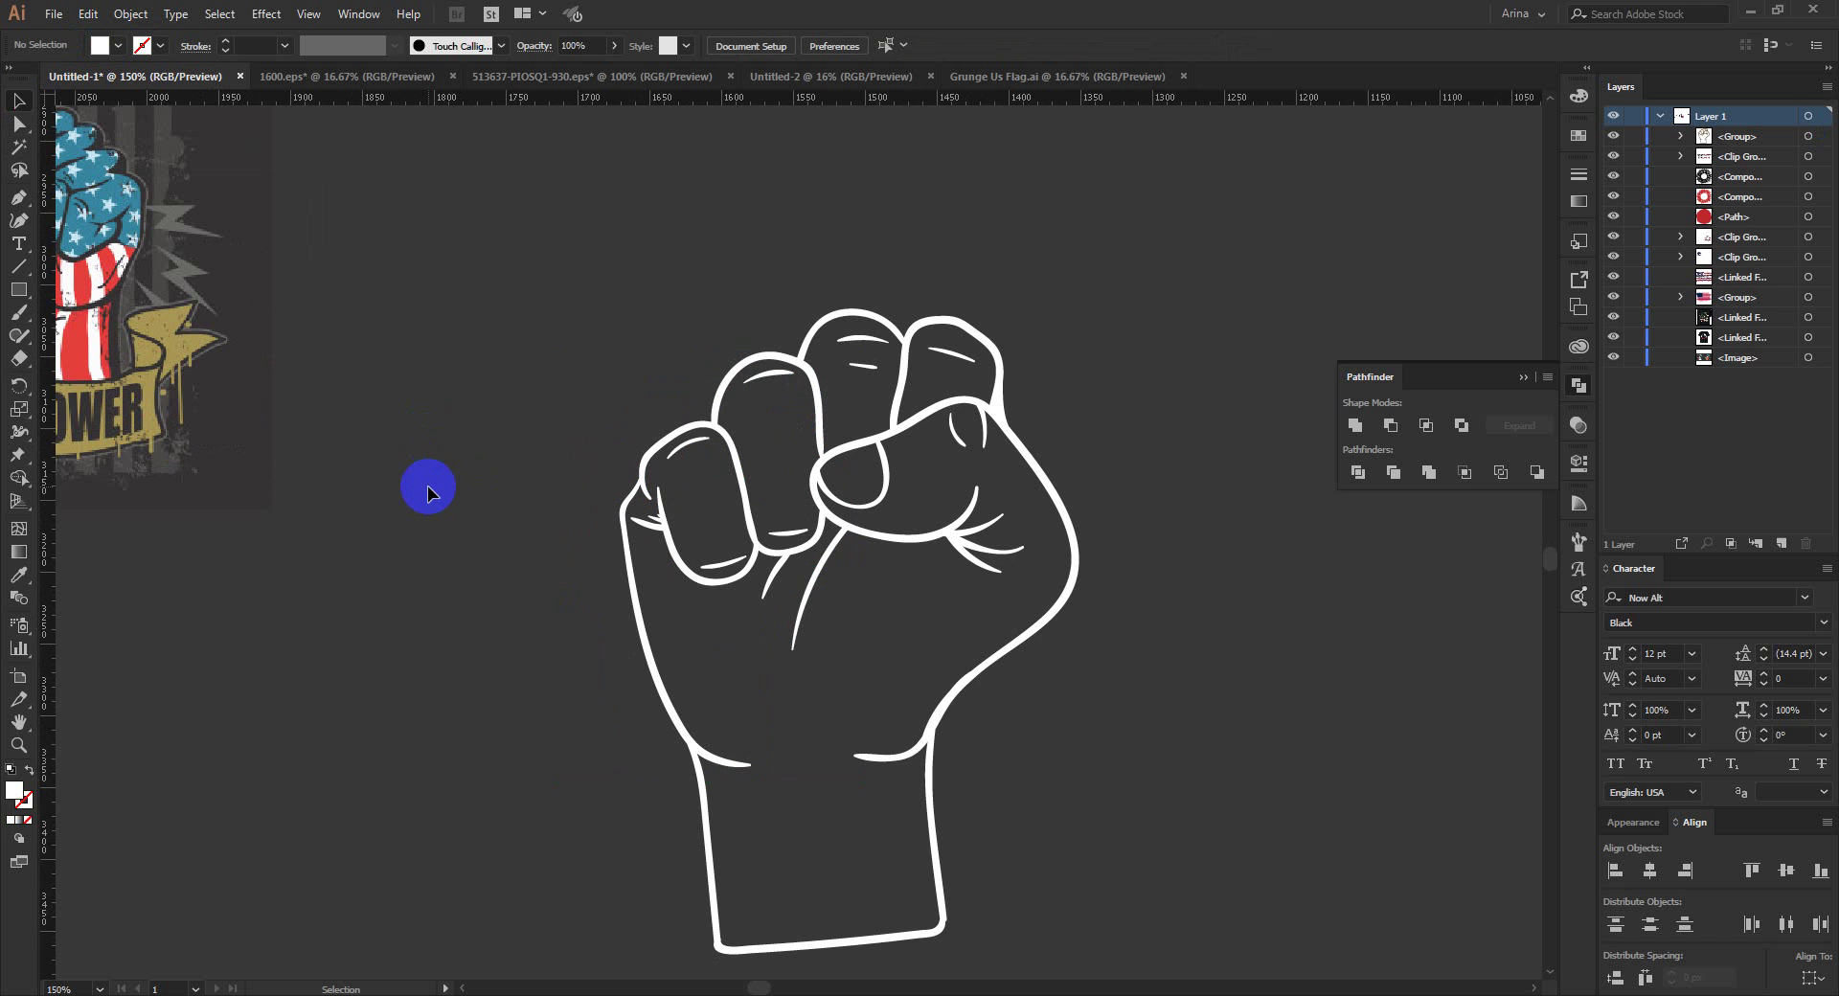
pyautogui.scroll(-2, 427, 485)
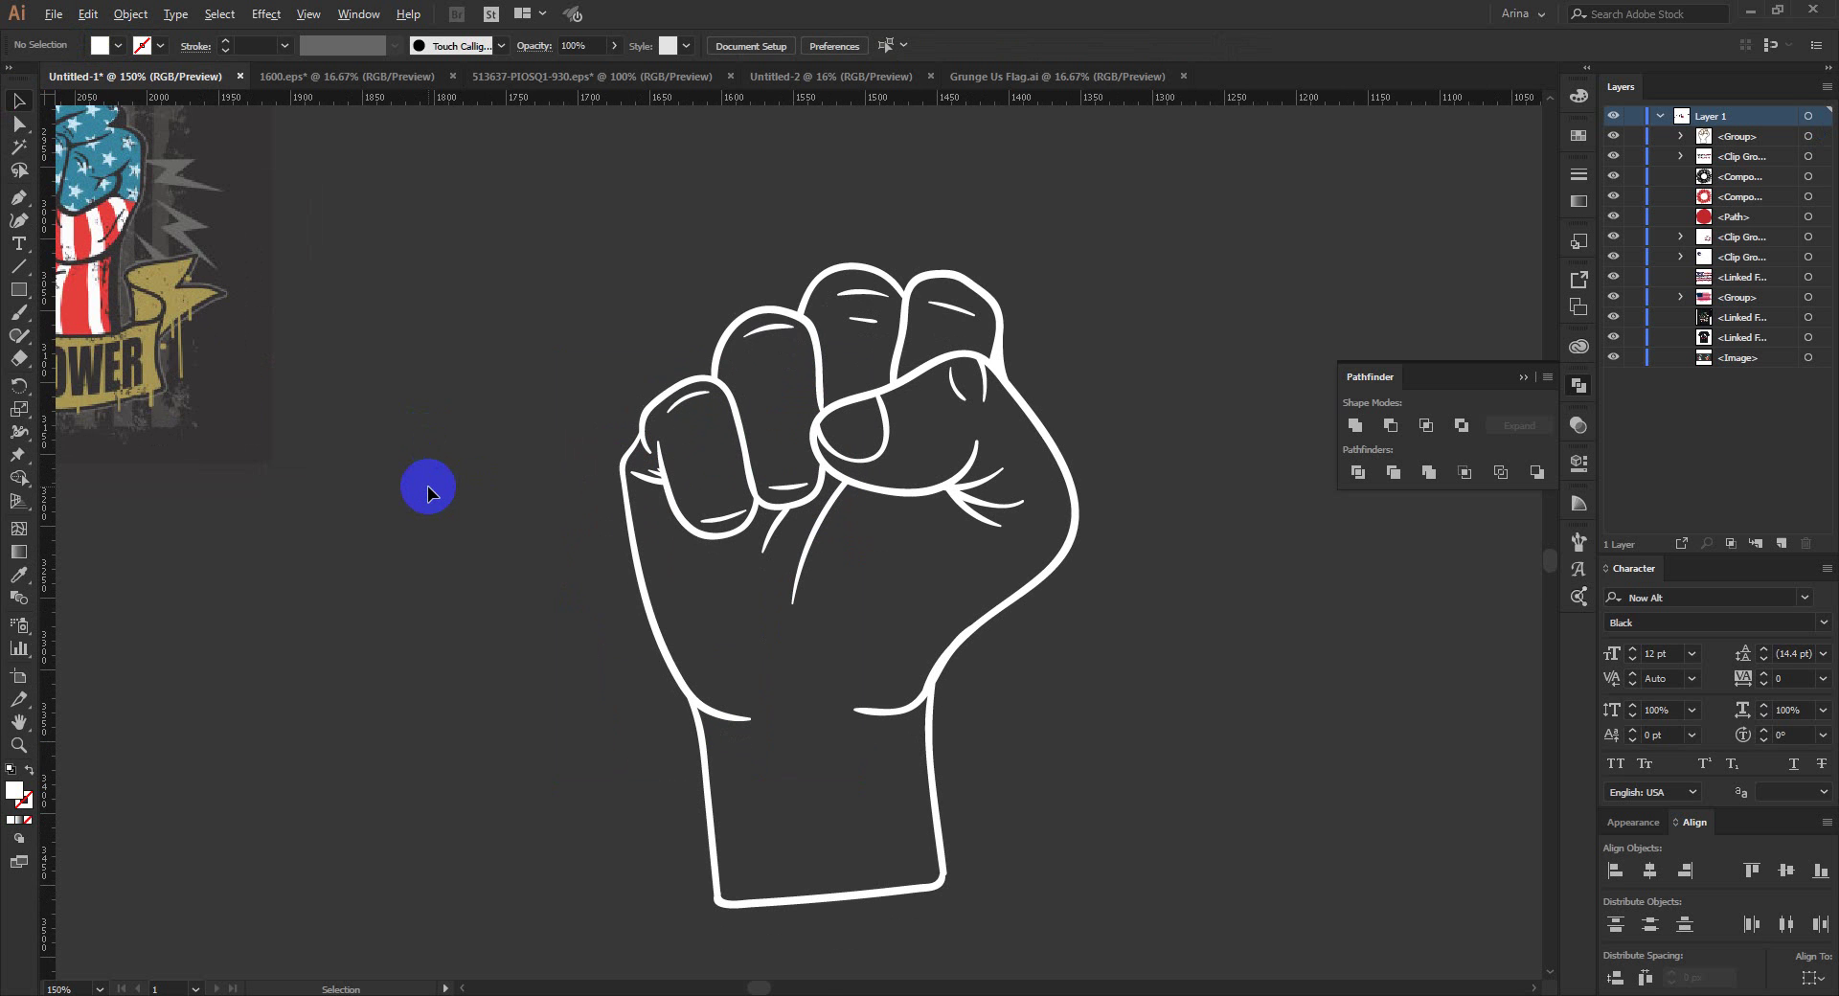
pyautogui.scroll(-2, 427, 486)
pyautogui.scroll(-2, 739, 585)
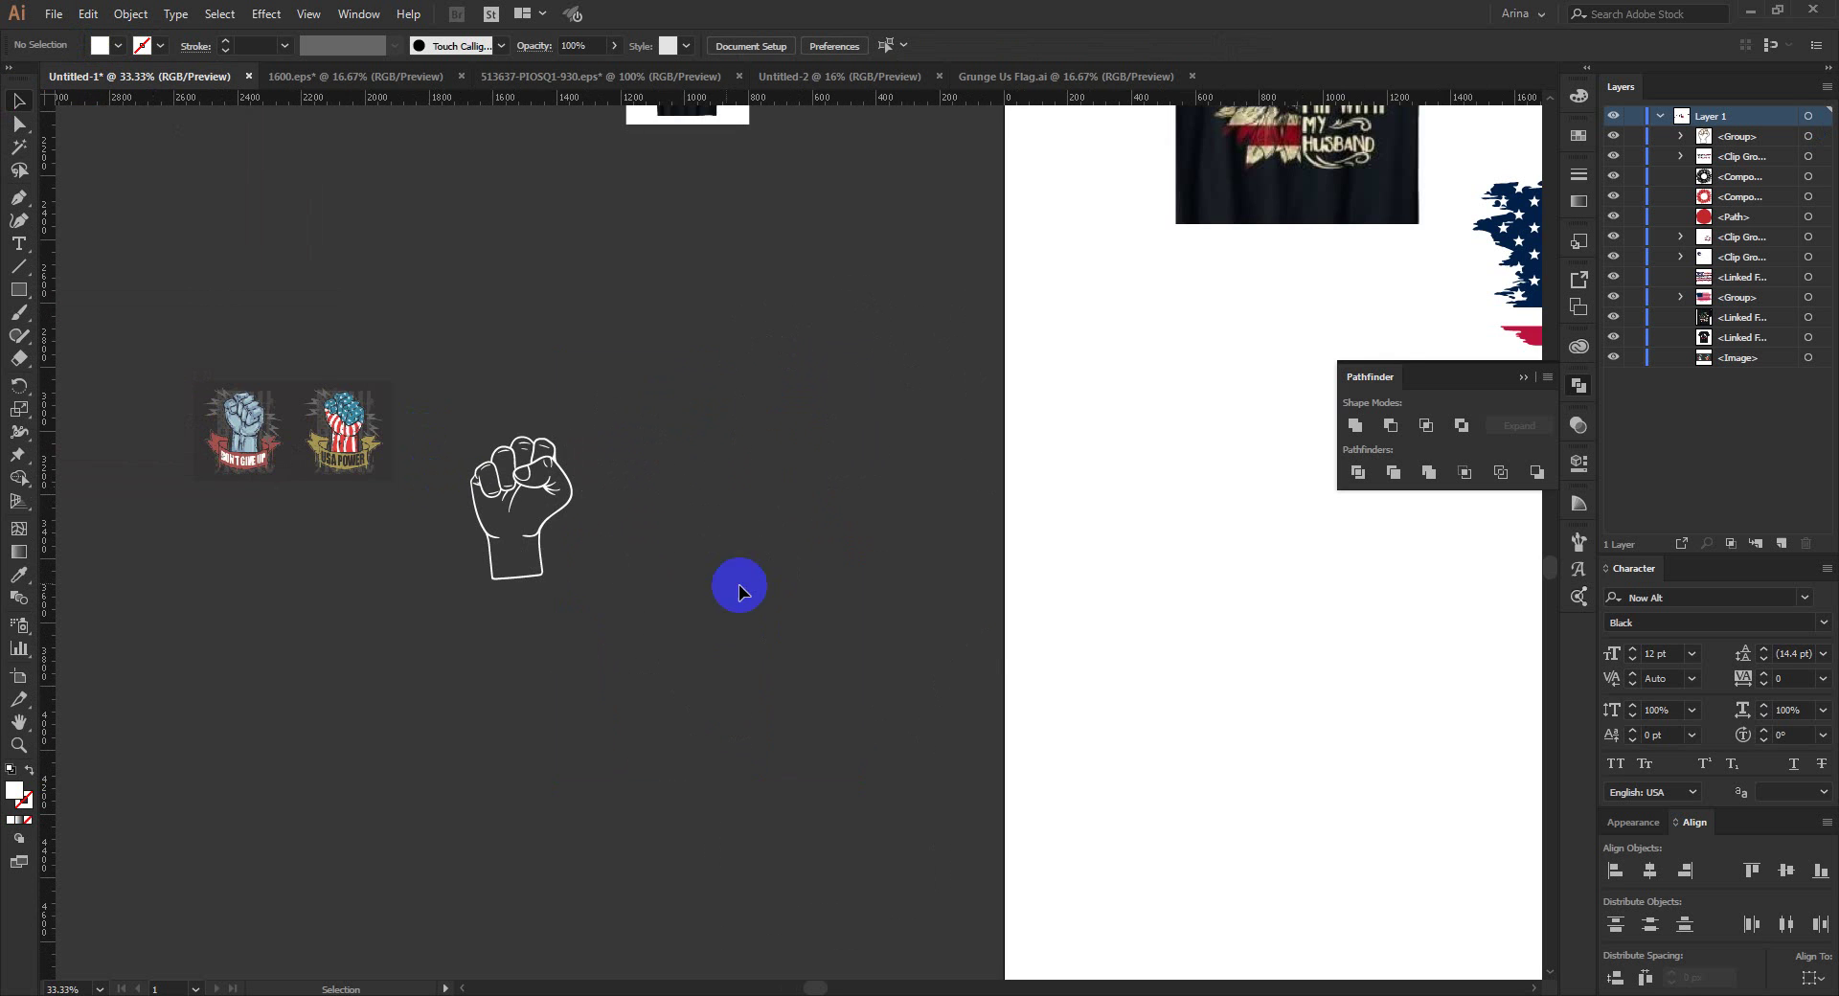
pyautogui.scroll(-1, 931, 636)
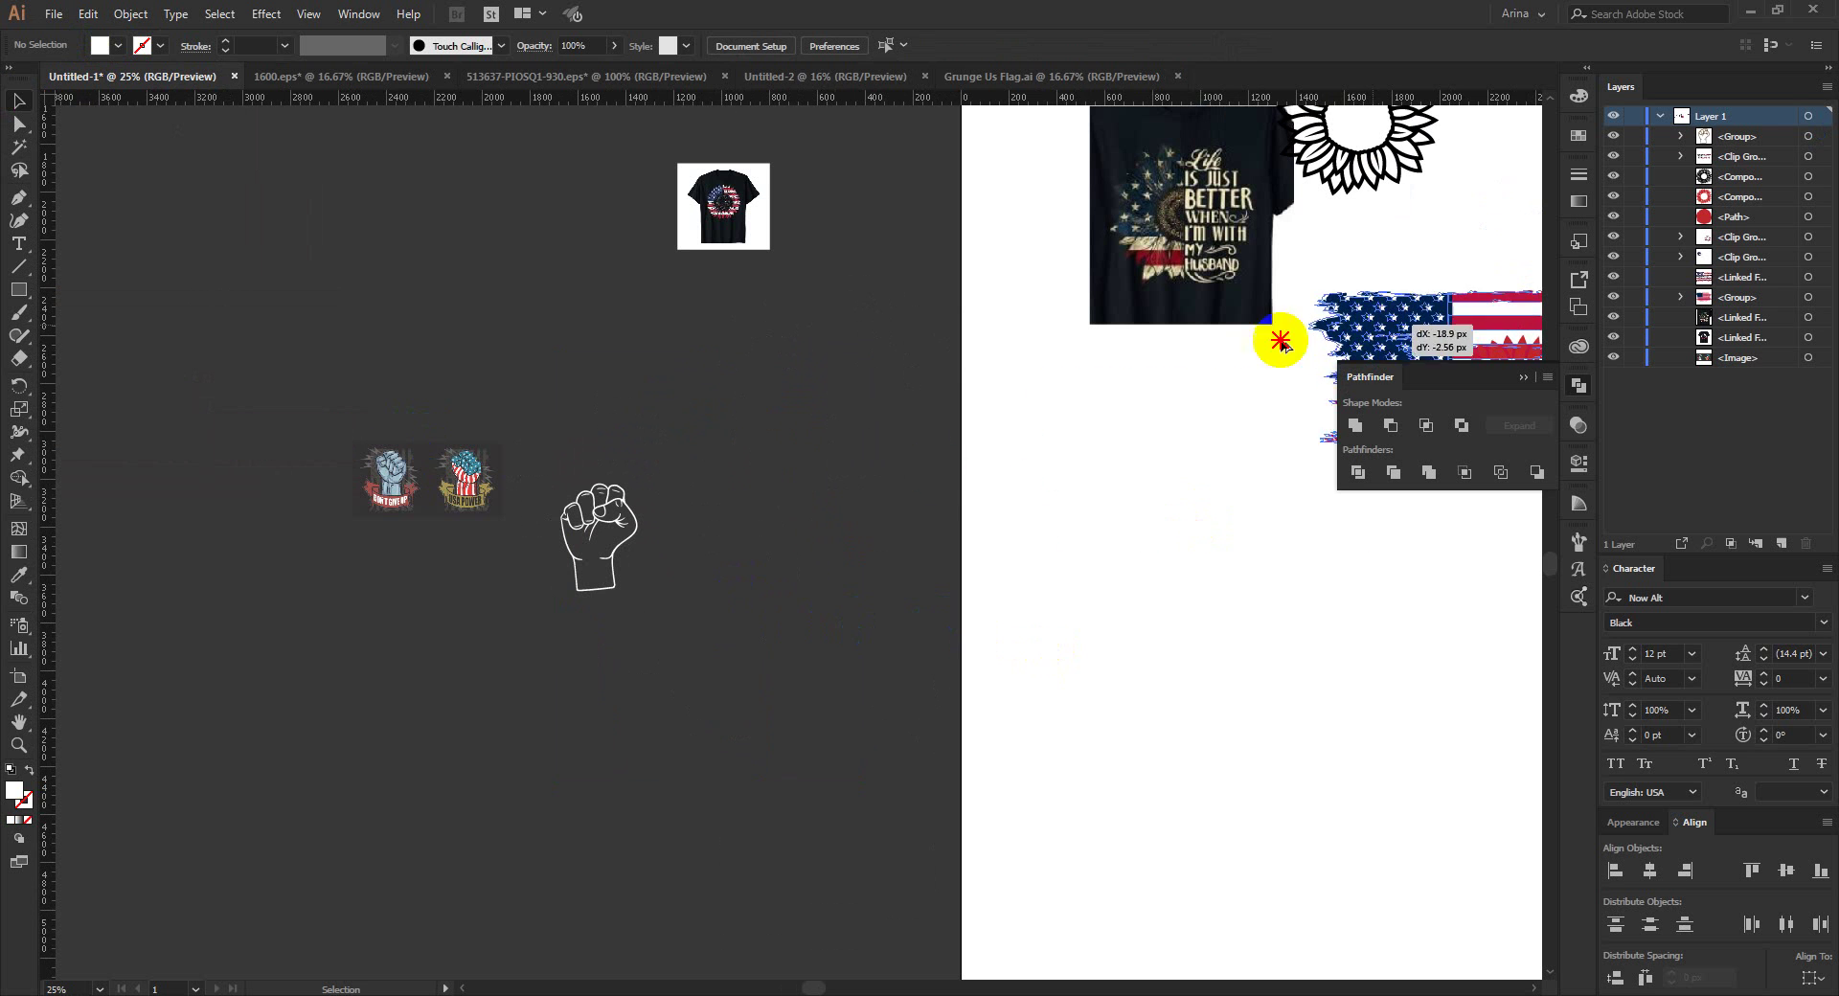
pyautogui.moveTo(1362, 330); pyautogui.dragTo(540, 526)
pyautogui.scroll(2, 329, 747)
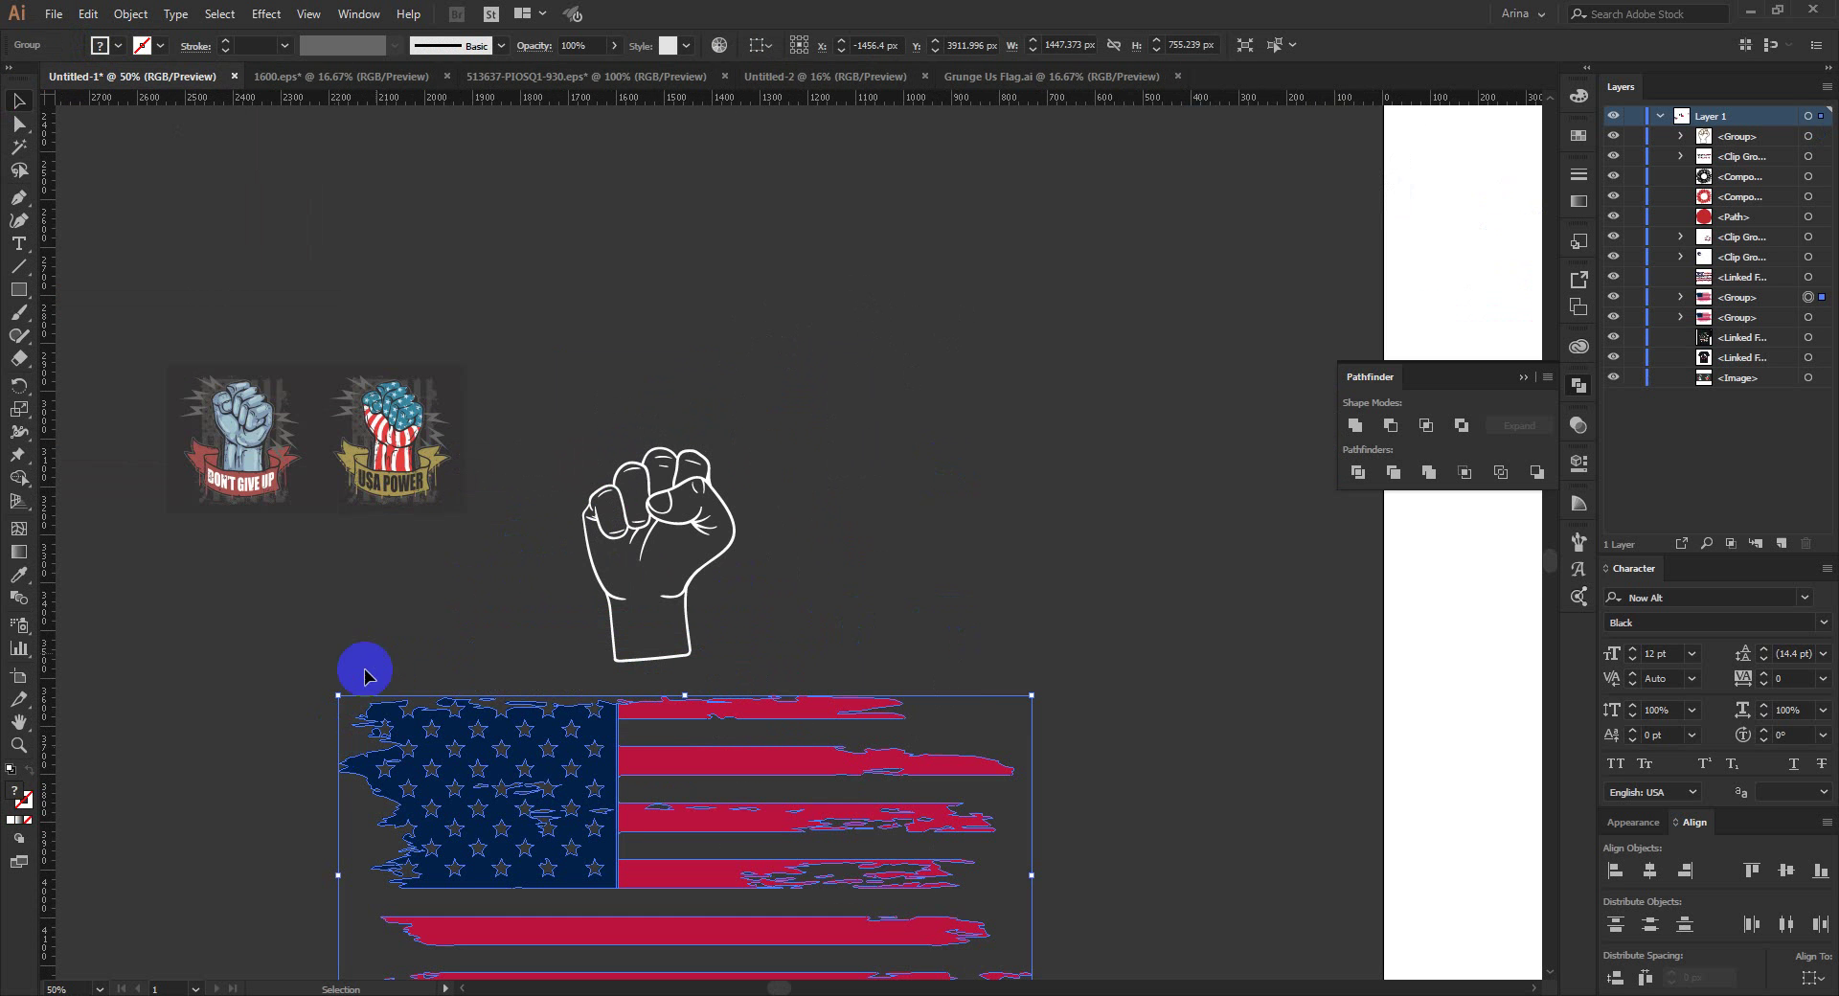
# Step: Recolour the flag copy's star field with the blue sampled from the fist in the USA POWER reference
pyautogui.doubleClick(433, 738)
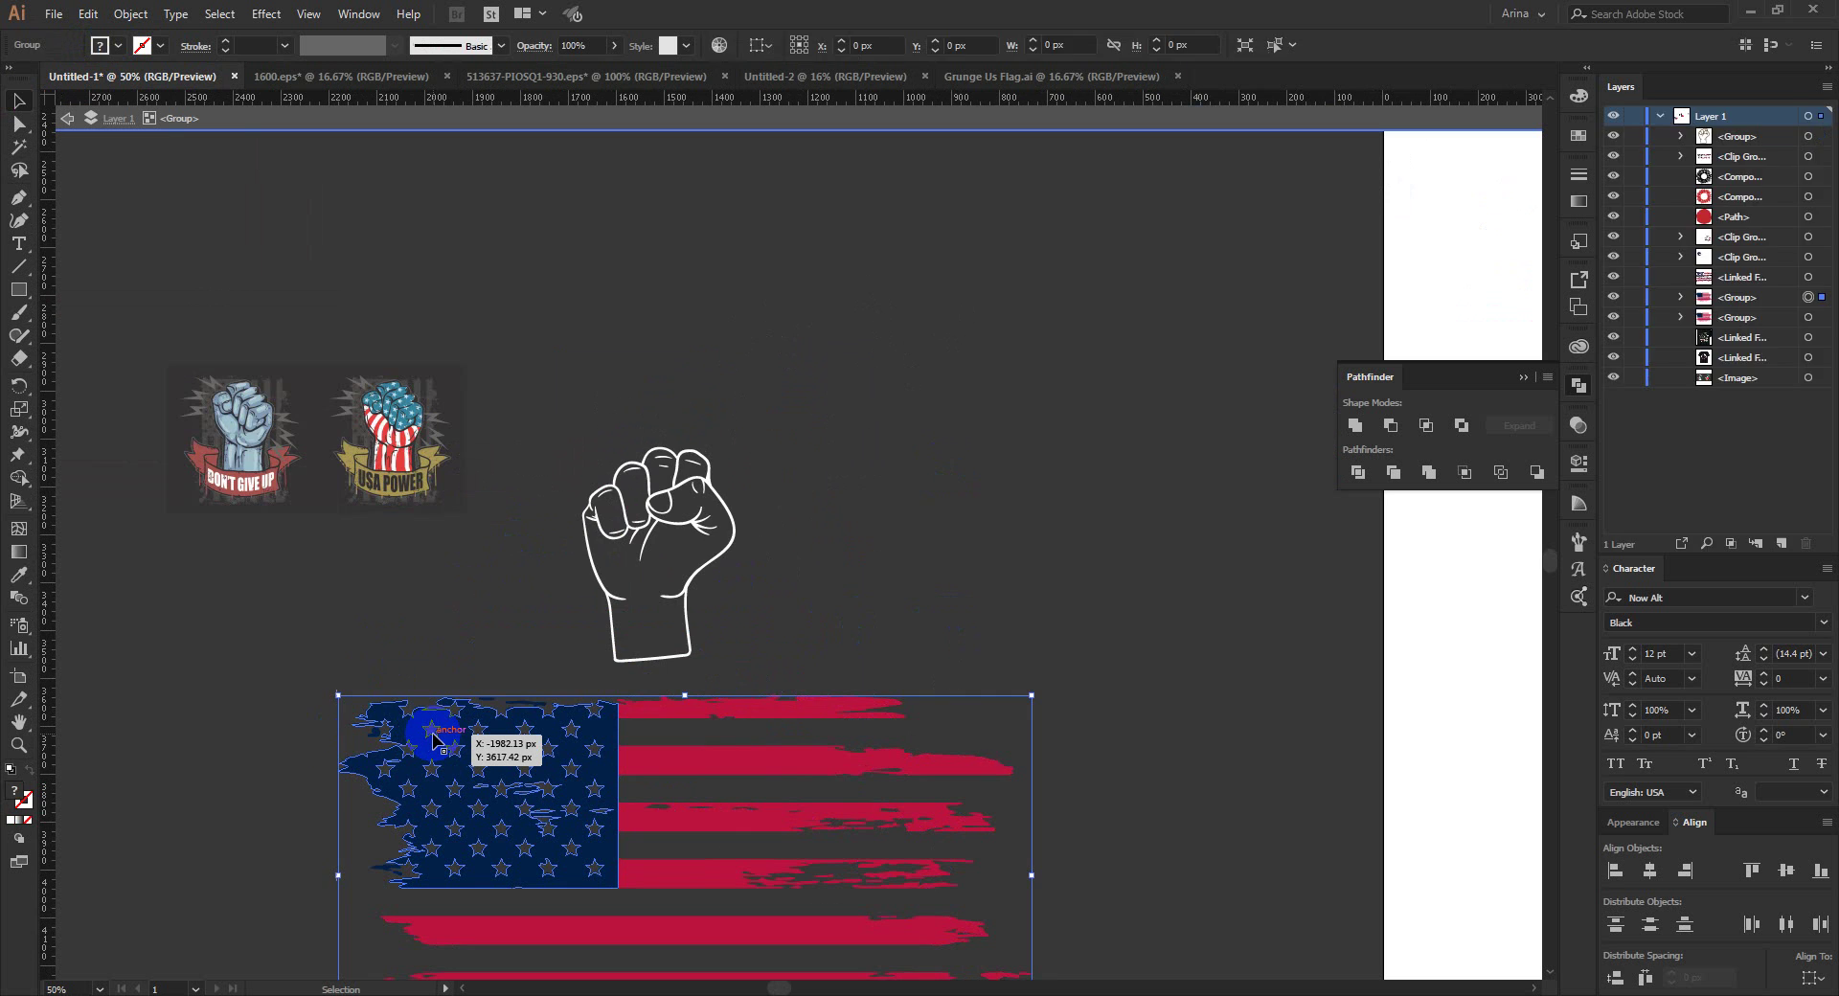
pyautogui.click(434, 738)
pyautogui.press('i')
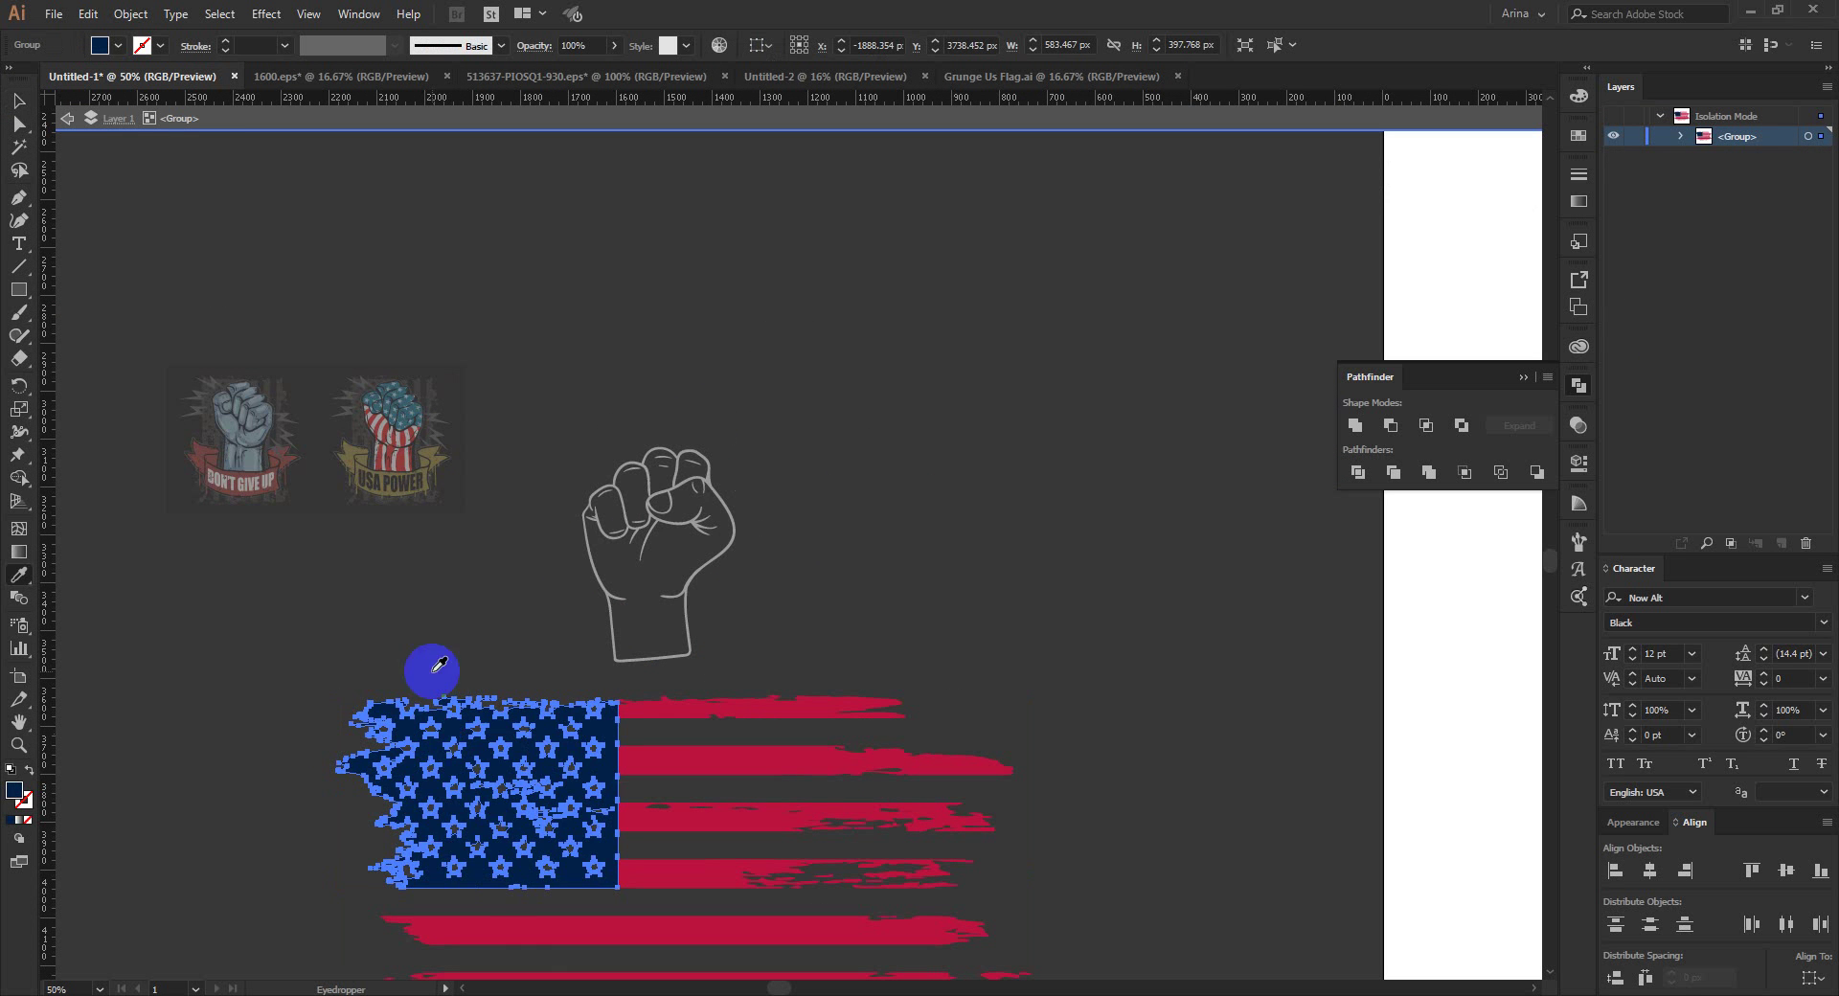
pyautogui.click(406, 403)
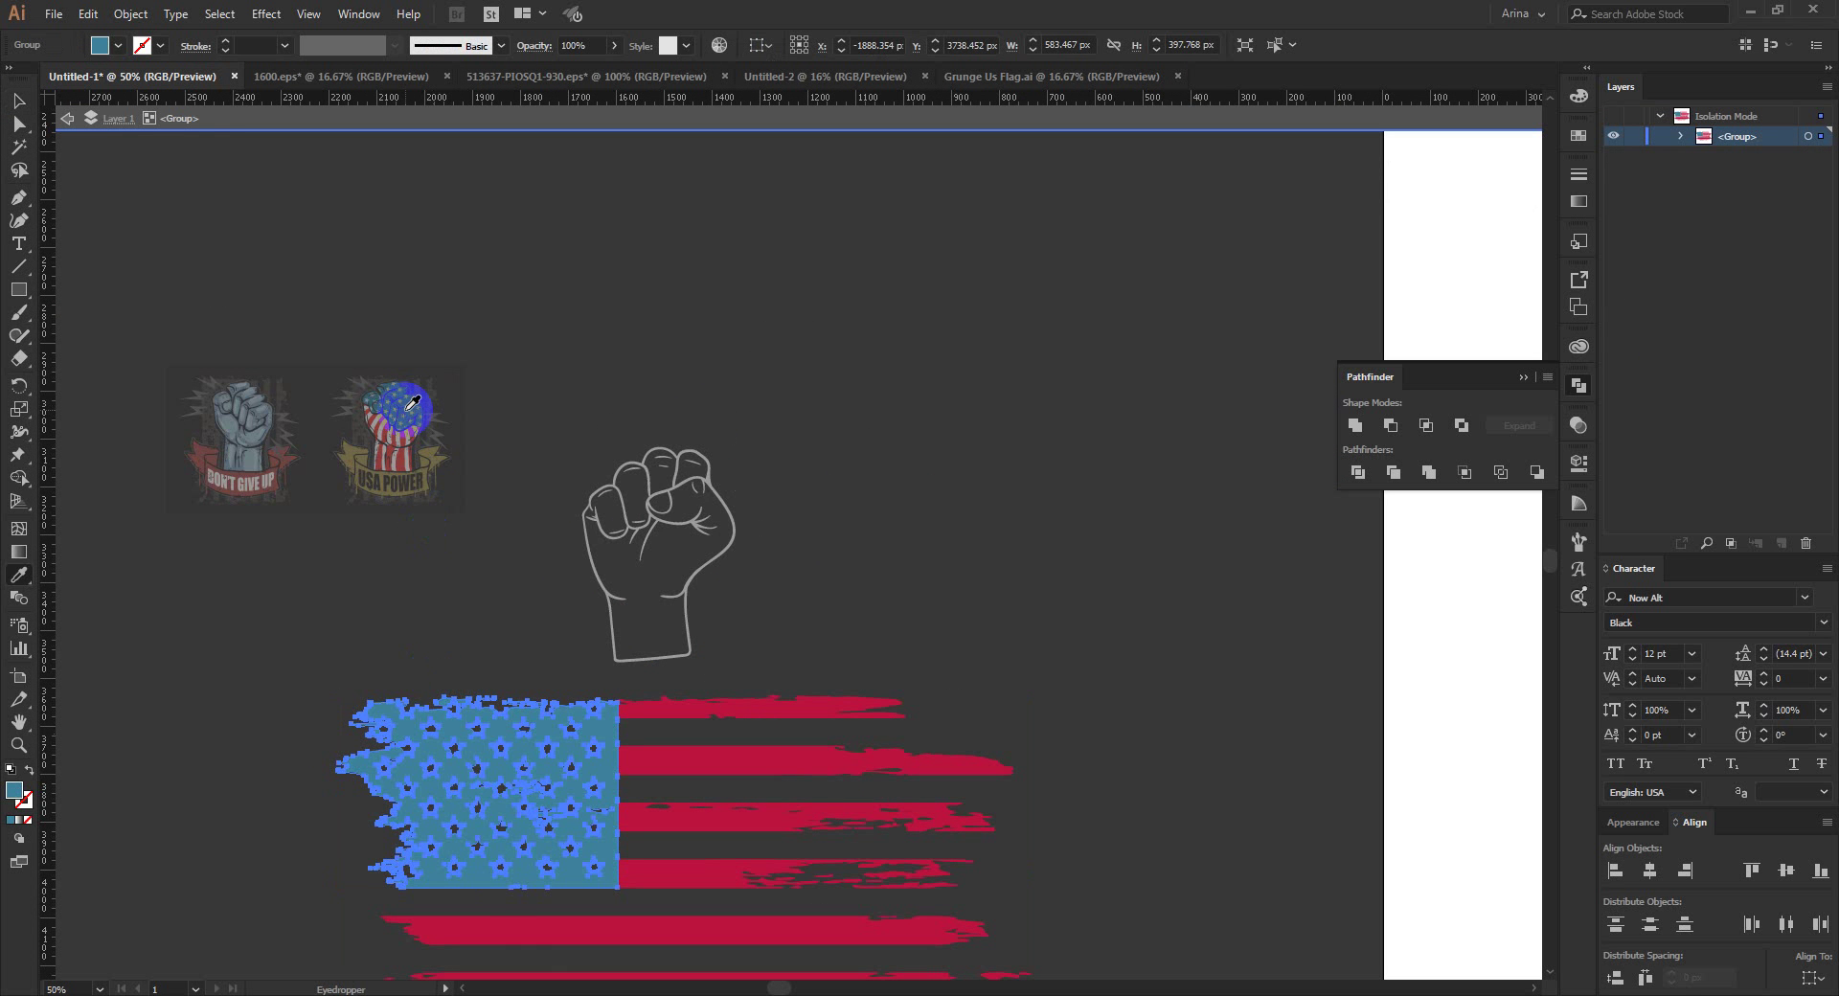
pyautogui.press('v')
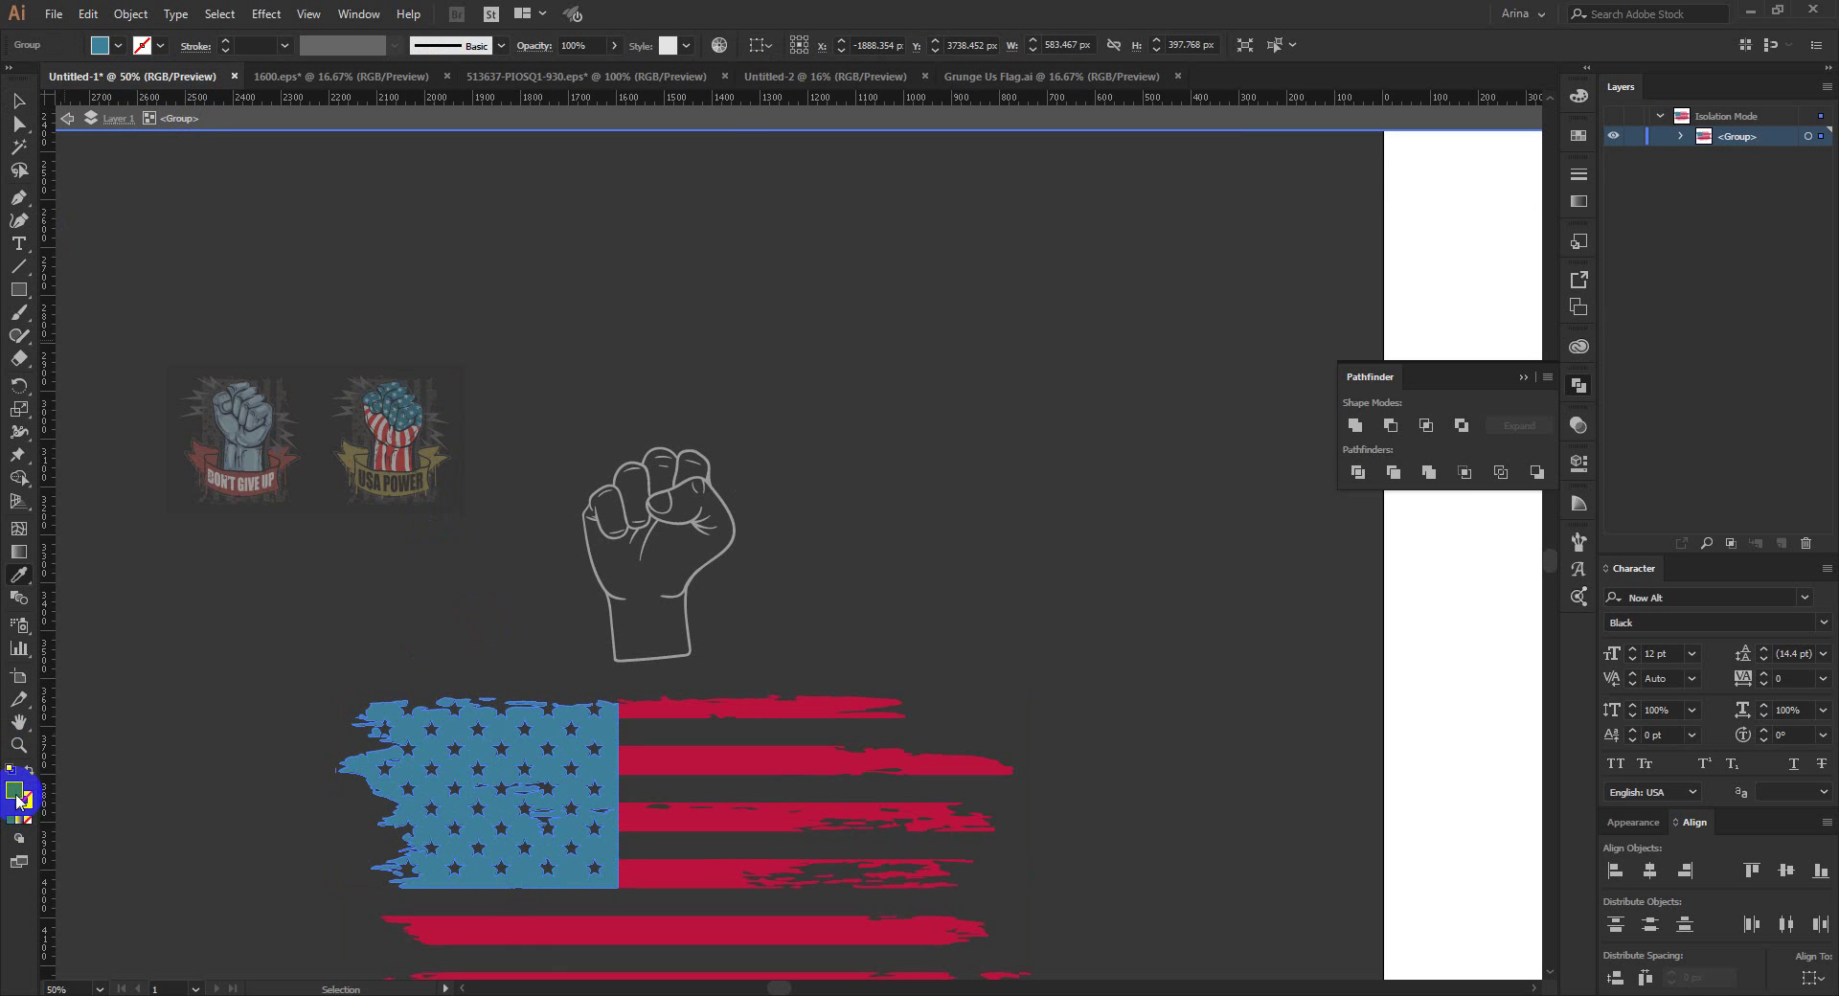
# Step: Brighten the star field's fill to #3295B7
pyautogui.doubleClick(15, 789)
pyautogui.click(381, 281)
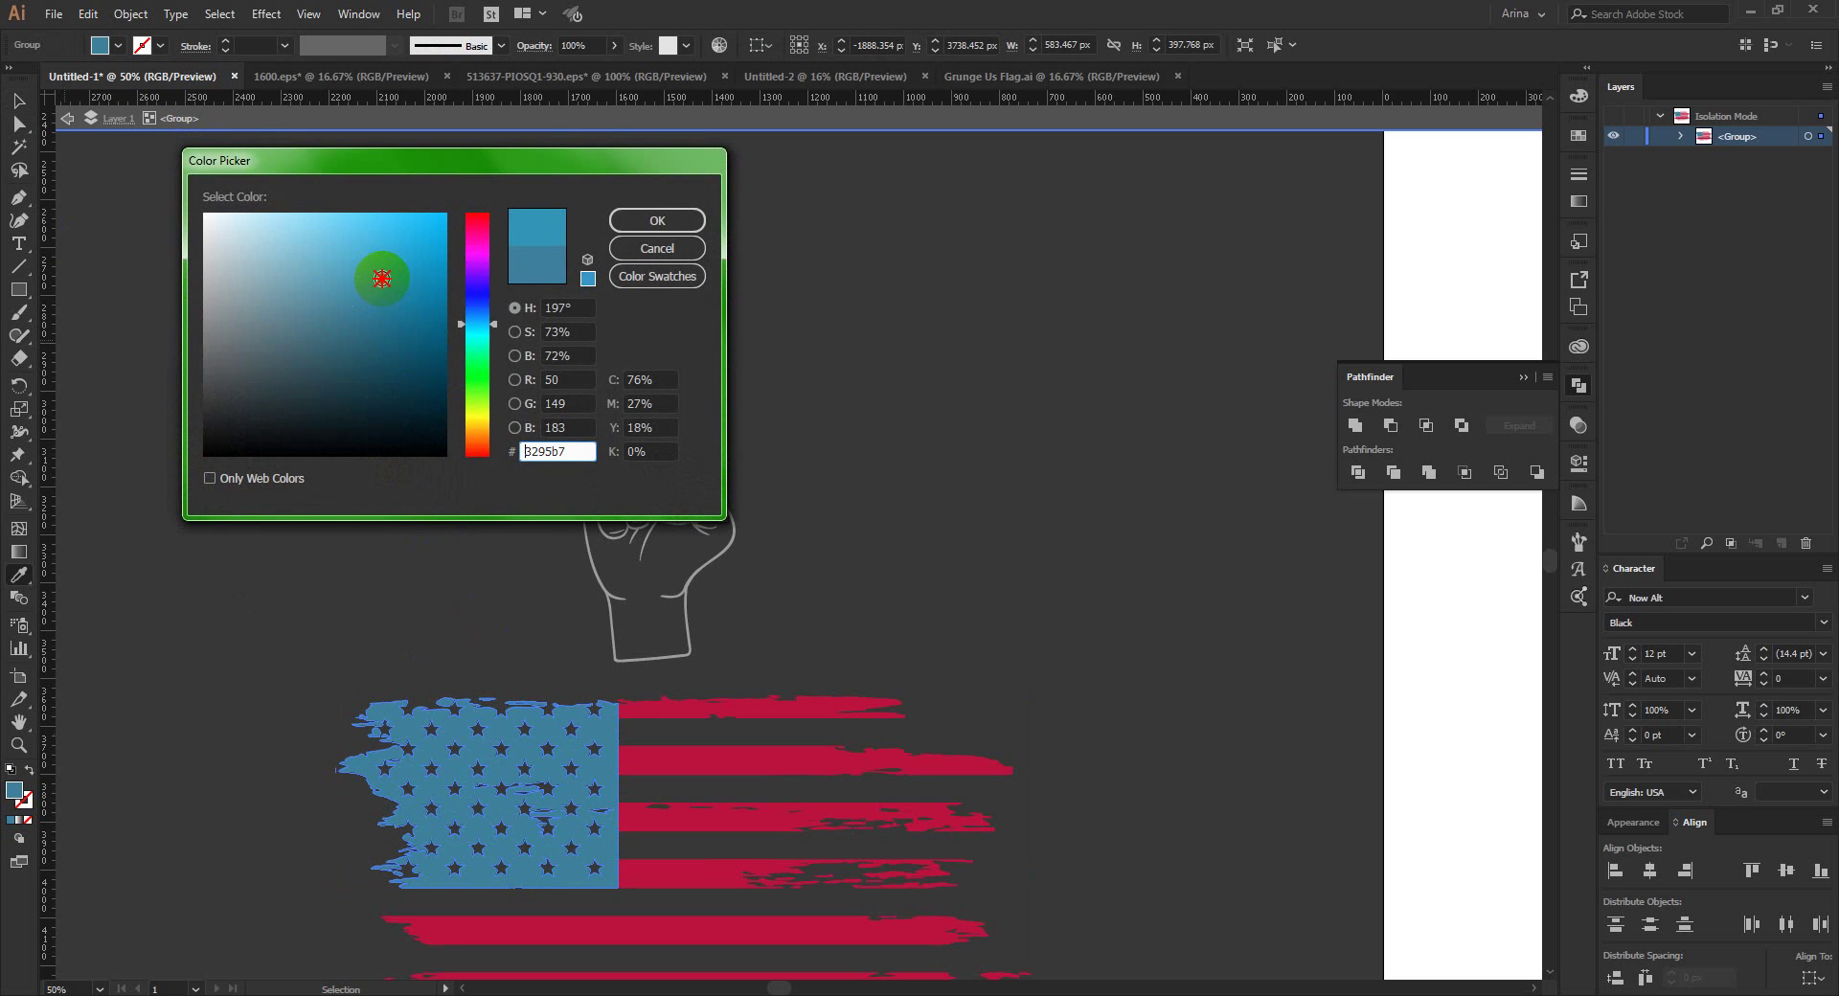
pyautogui.click(656, 222)
pyautogui.press('v')
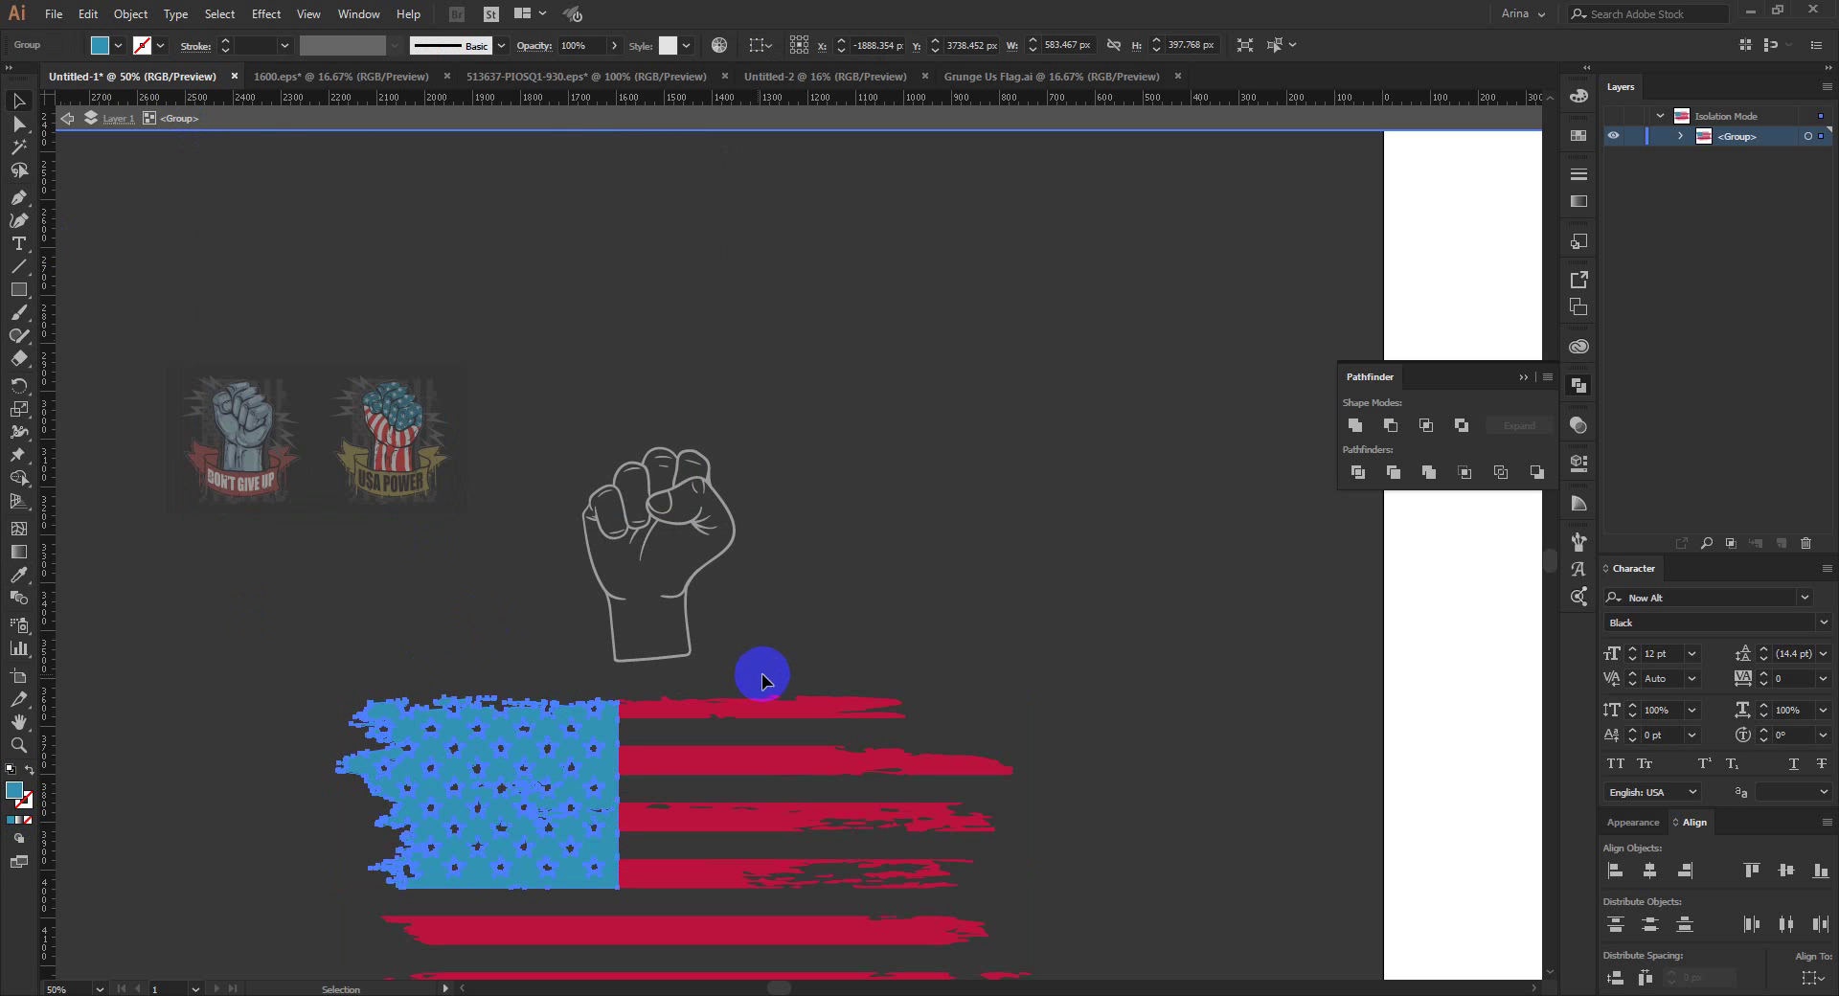
# Step: Leave the flag group's isolation and move the recoloured flag to the right of the fist outline
pyautogui.doubleClick(834, 623)
pyautogui.moveTo(701, 733); pyautogui.dragTo(782, 682)
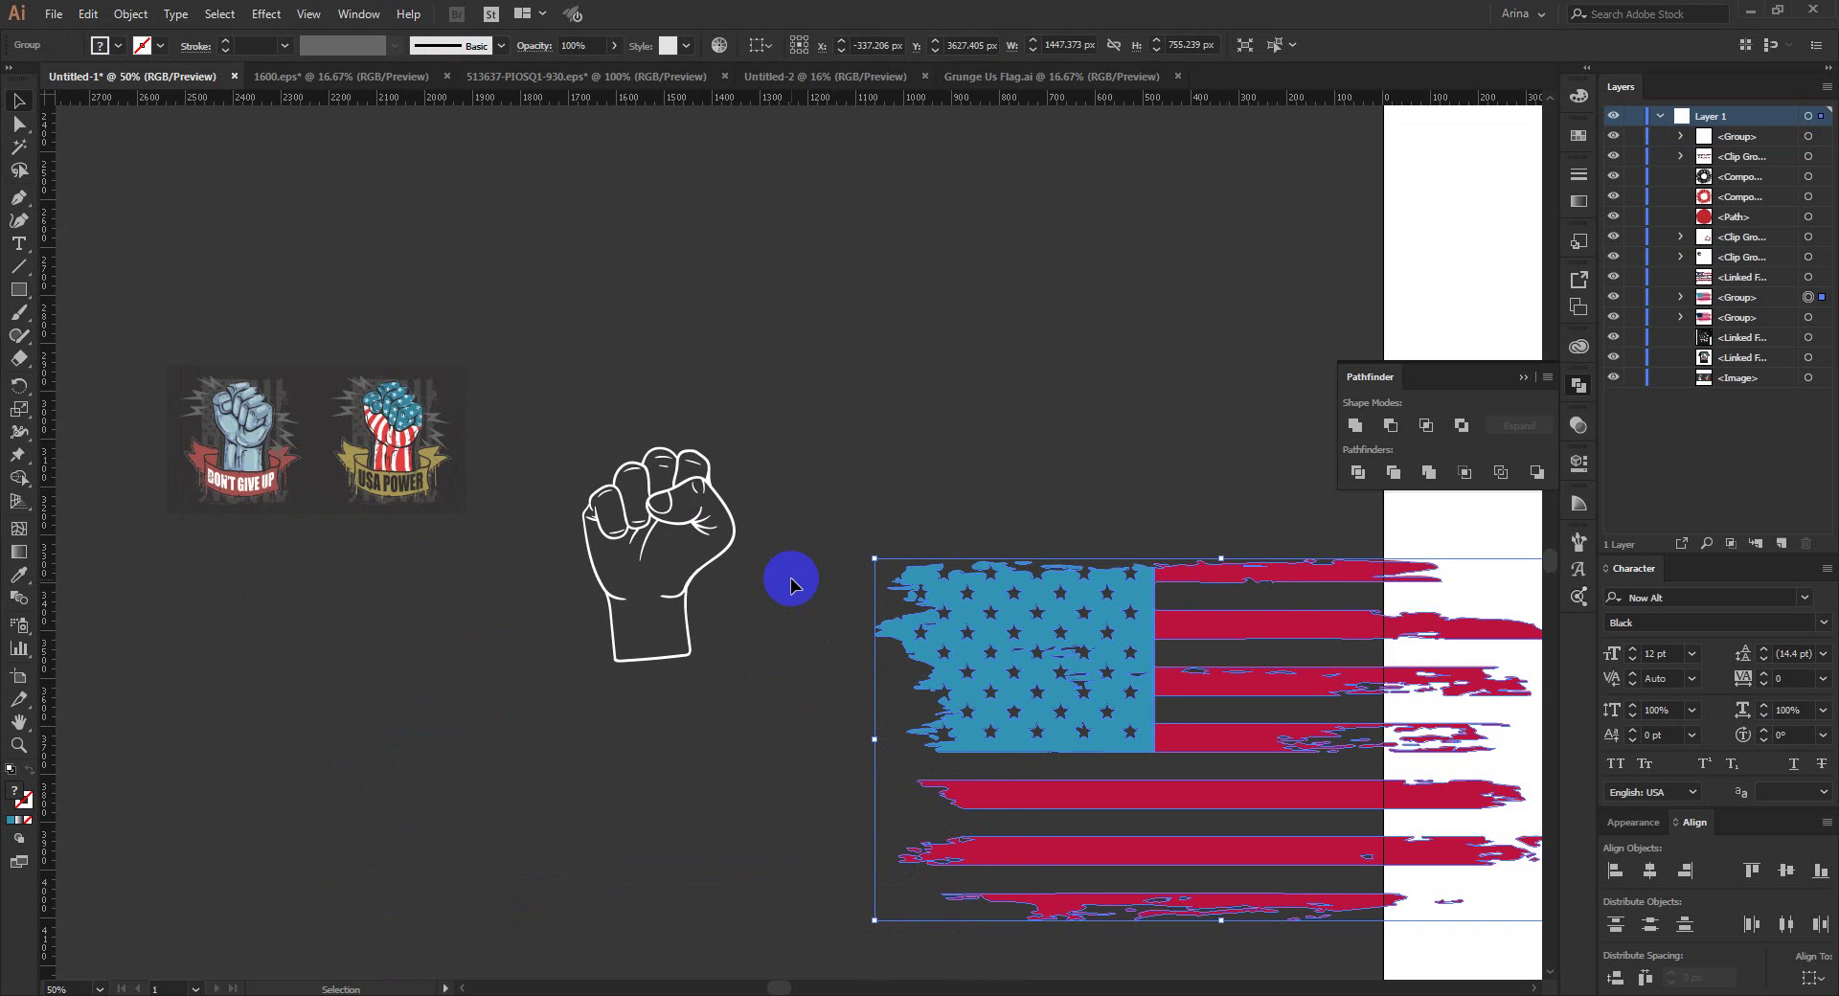
pyautogui.click(791, 579)
# Step: Extend the tip of the crease beside the little finger so it overlaps the hand's outer outline
pyautogui.scroll(2, 706, 492)
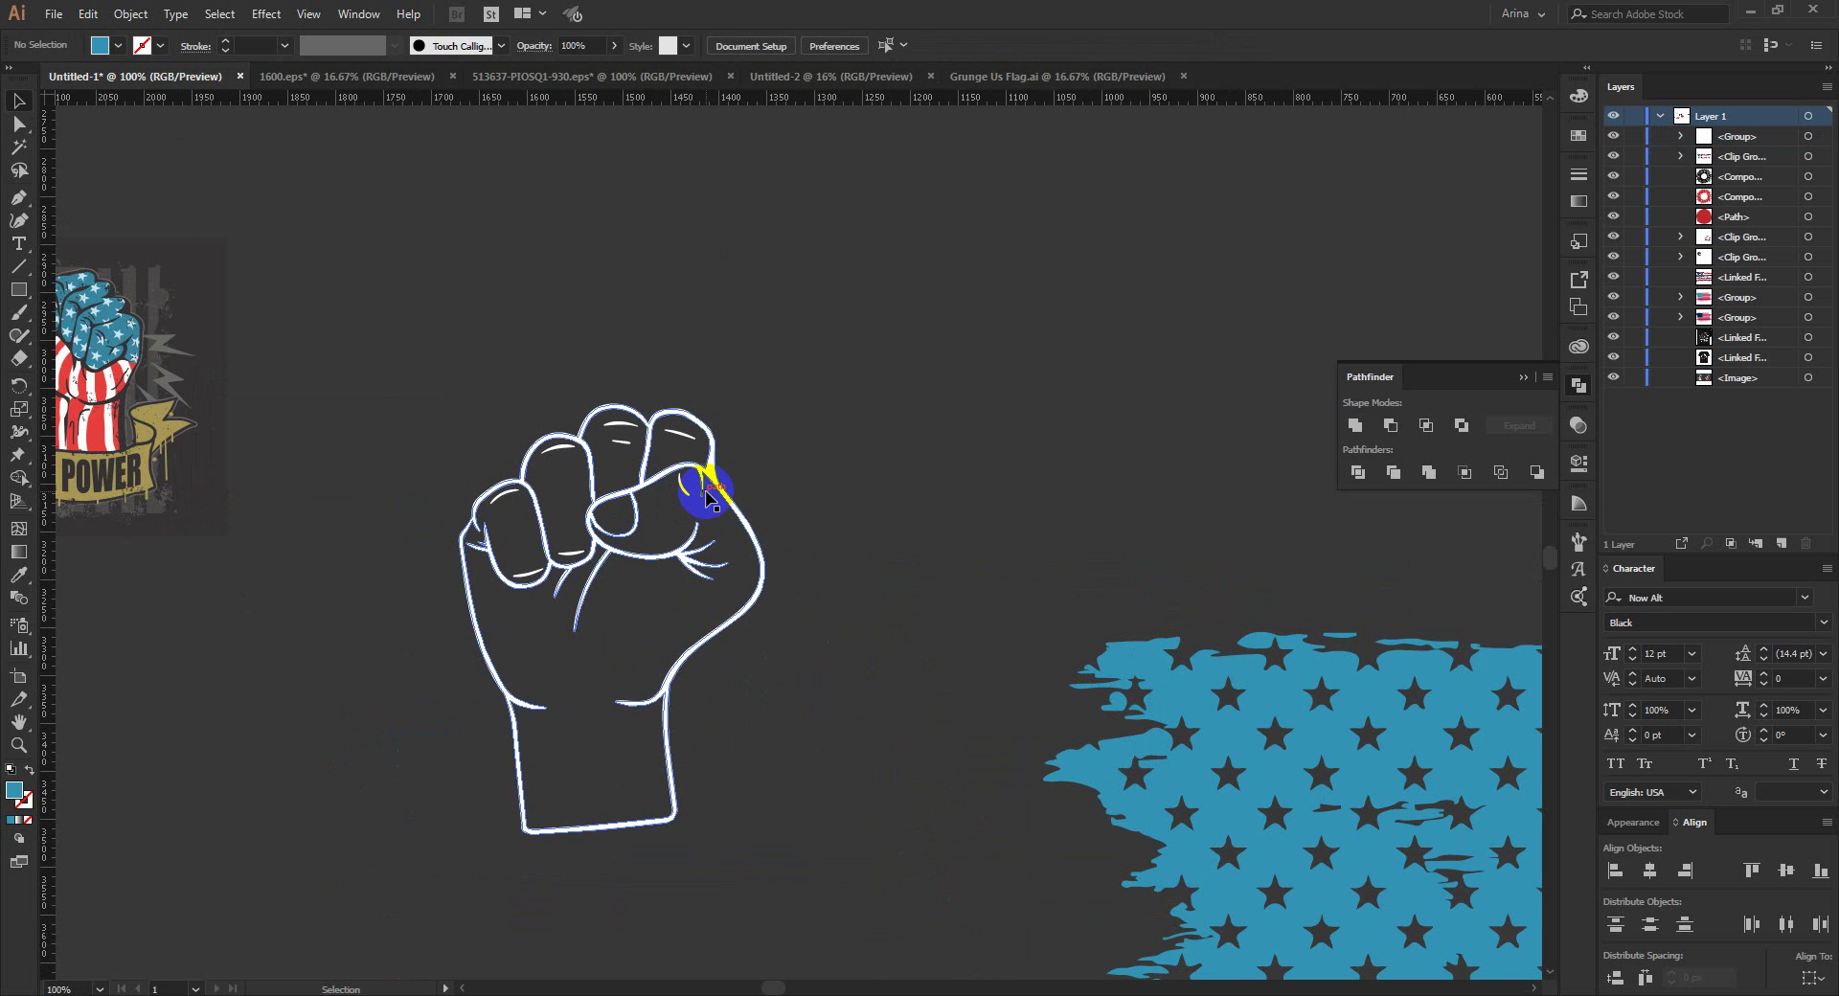
pyautogui.scroll(1, 562, 484)
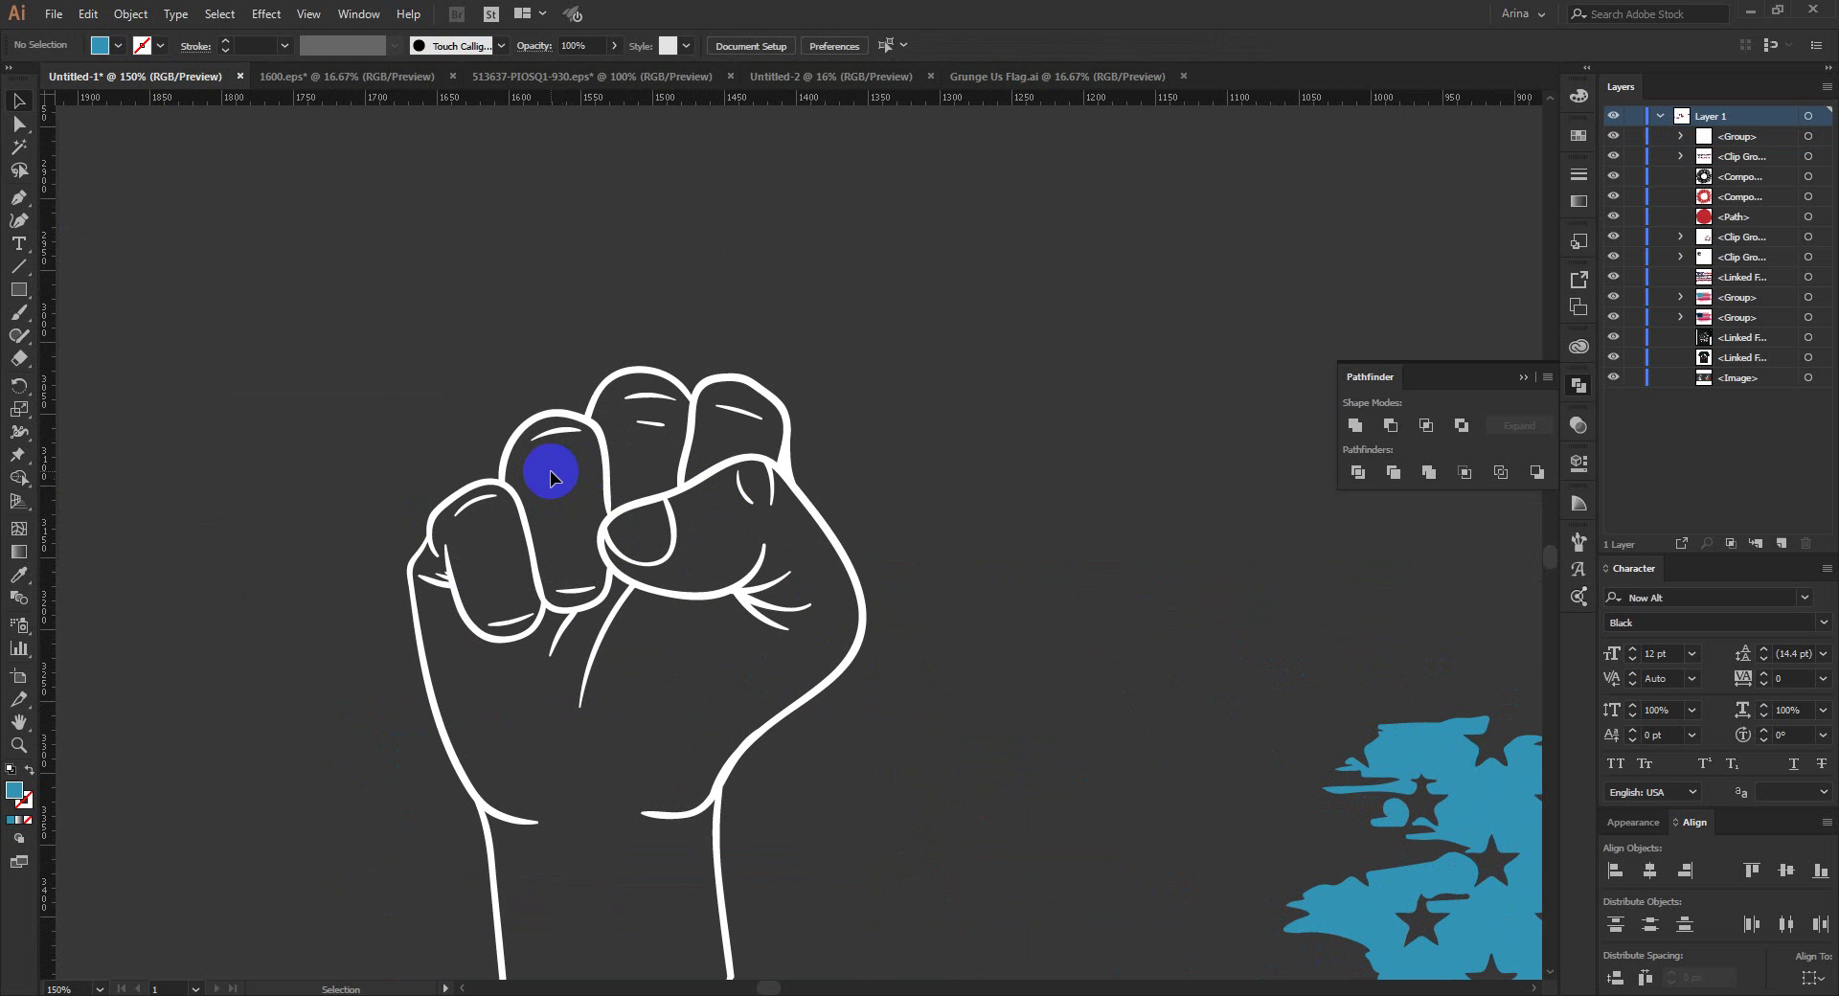
pyautogui.scroll(-1, 501, 378)
pyautogui.click(556, 404)
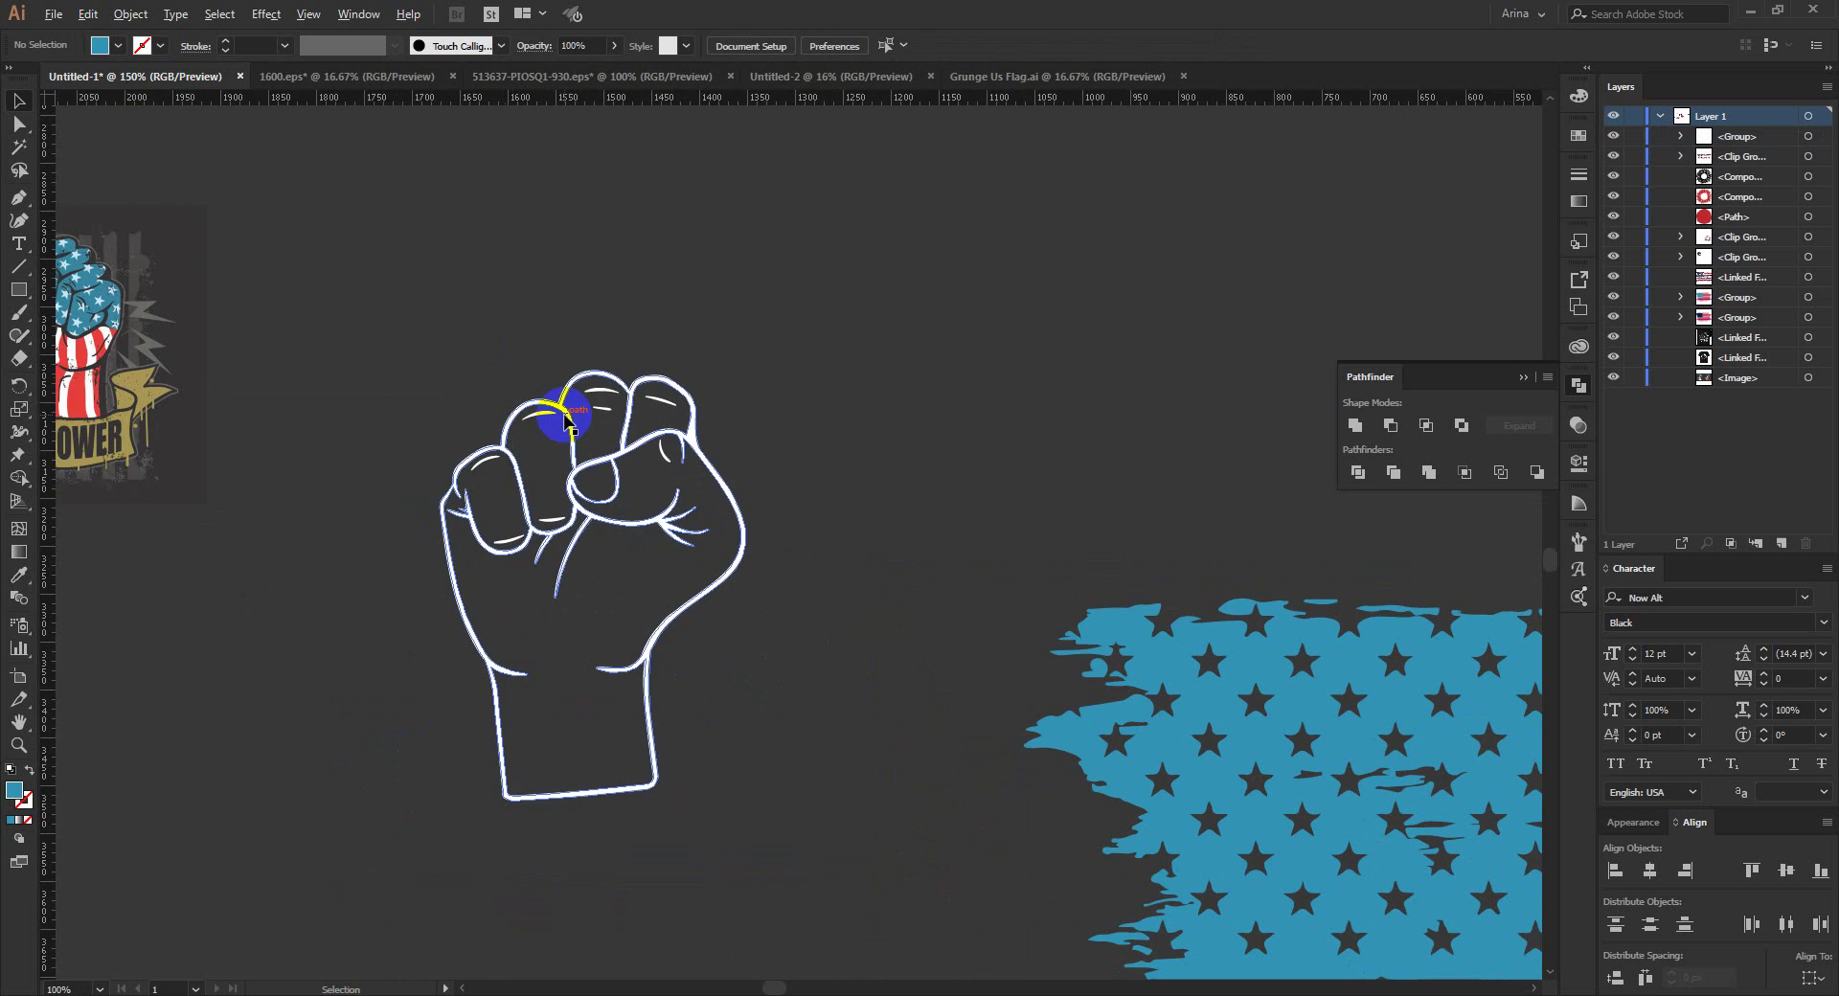
pyautogui.scroll(2, 565, 418)
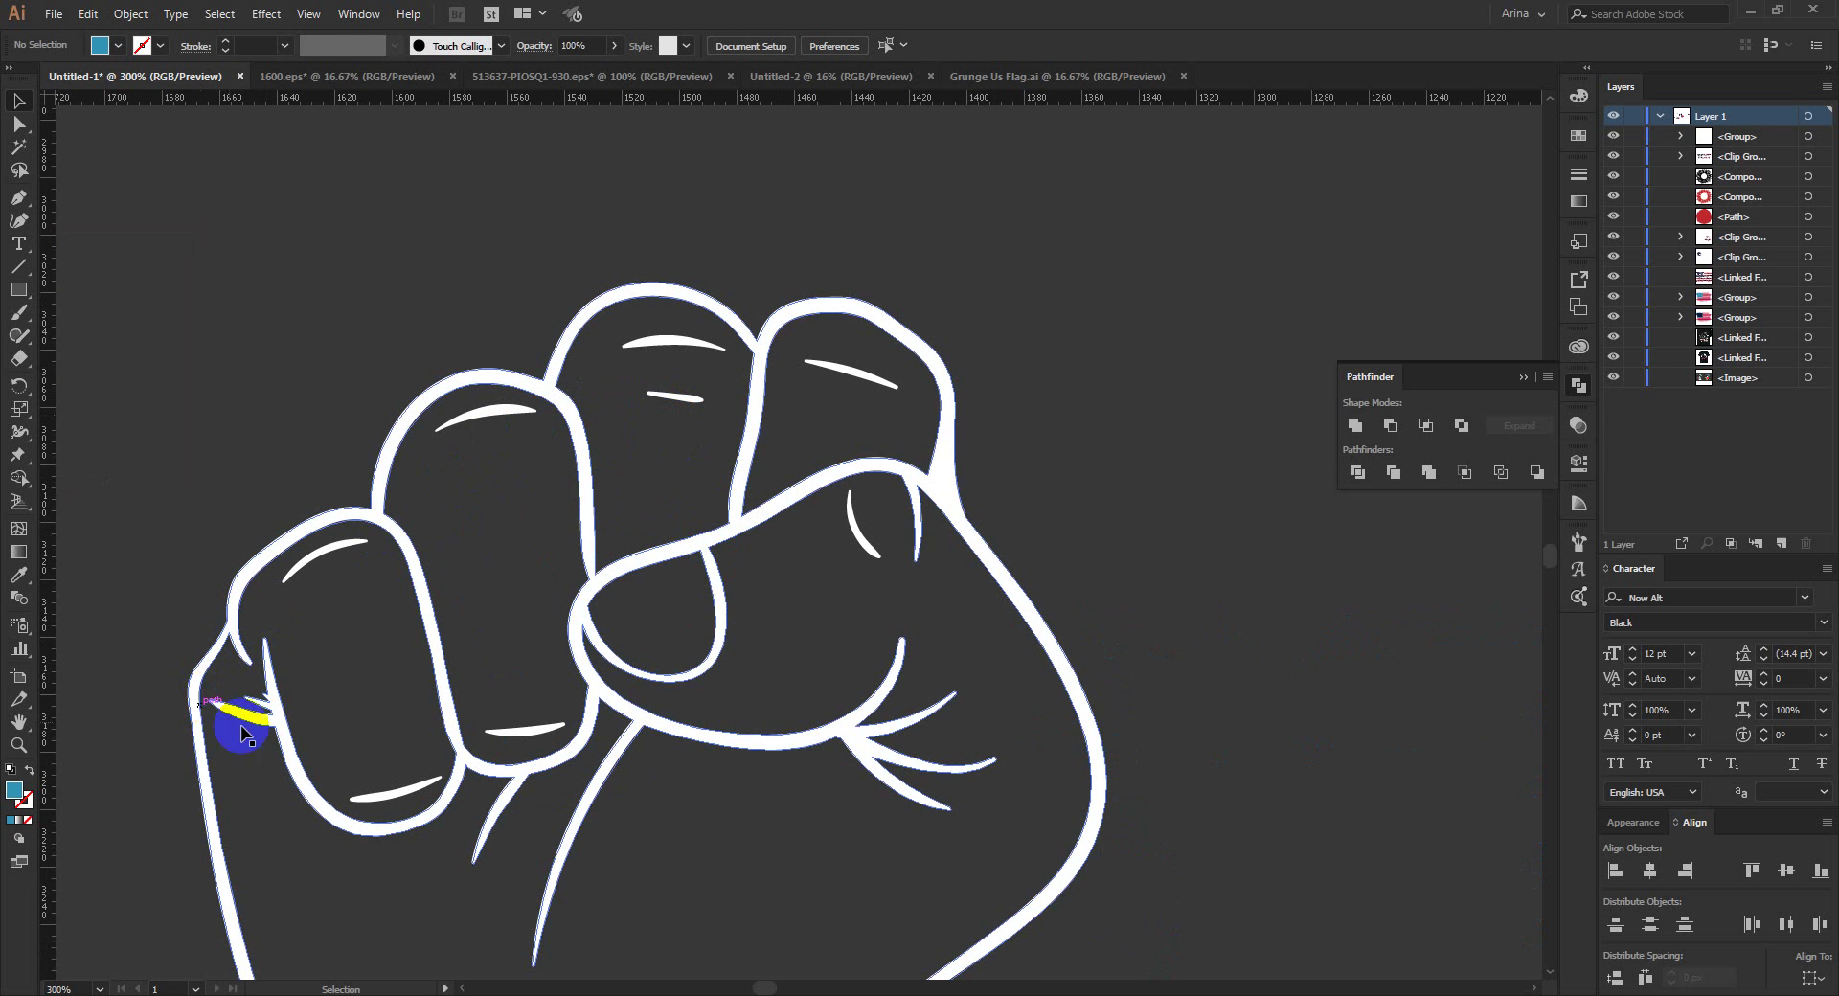
pyautogui.scroll(-1, 726, 636)
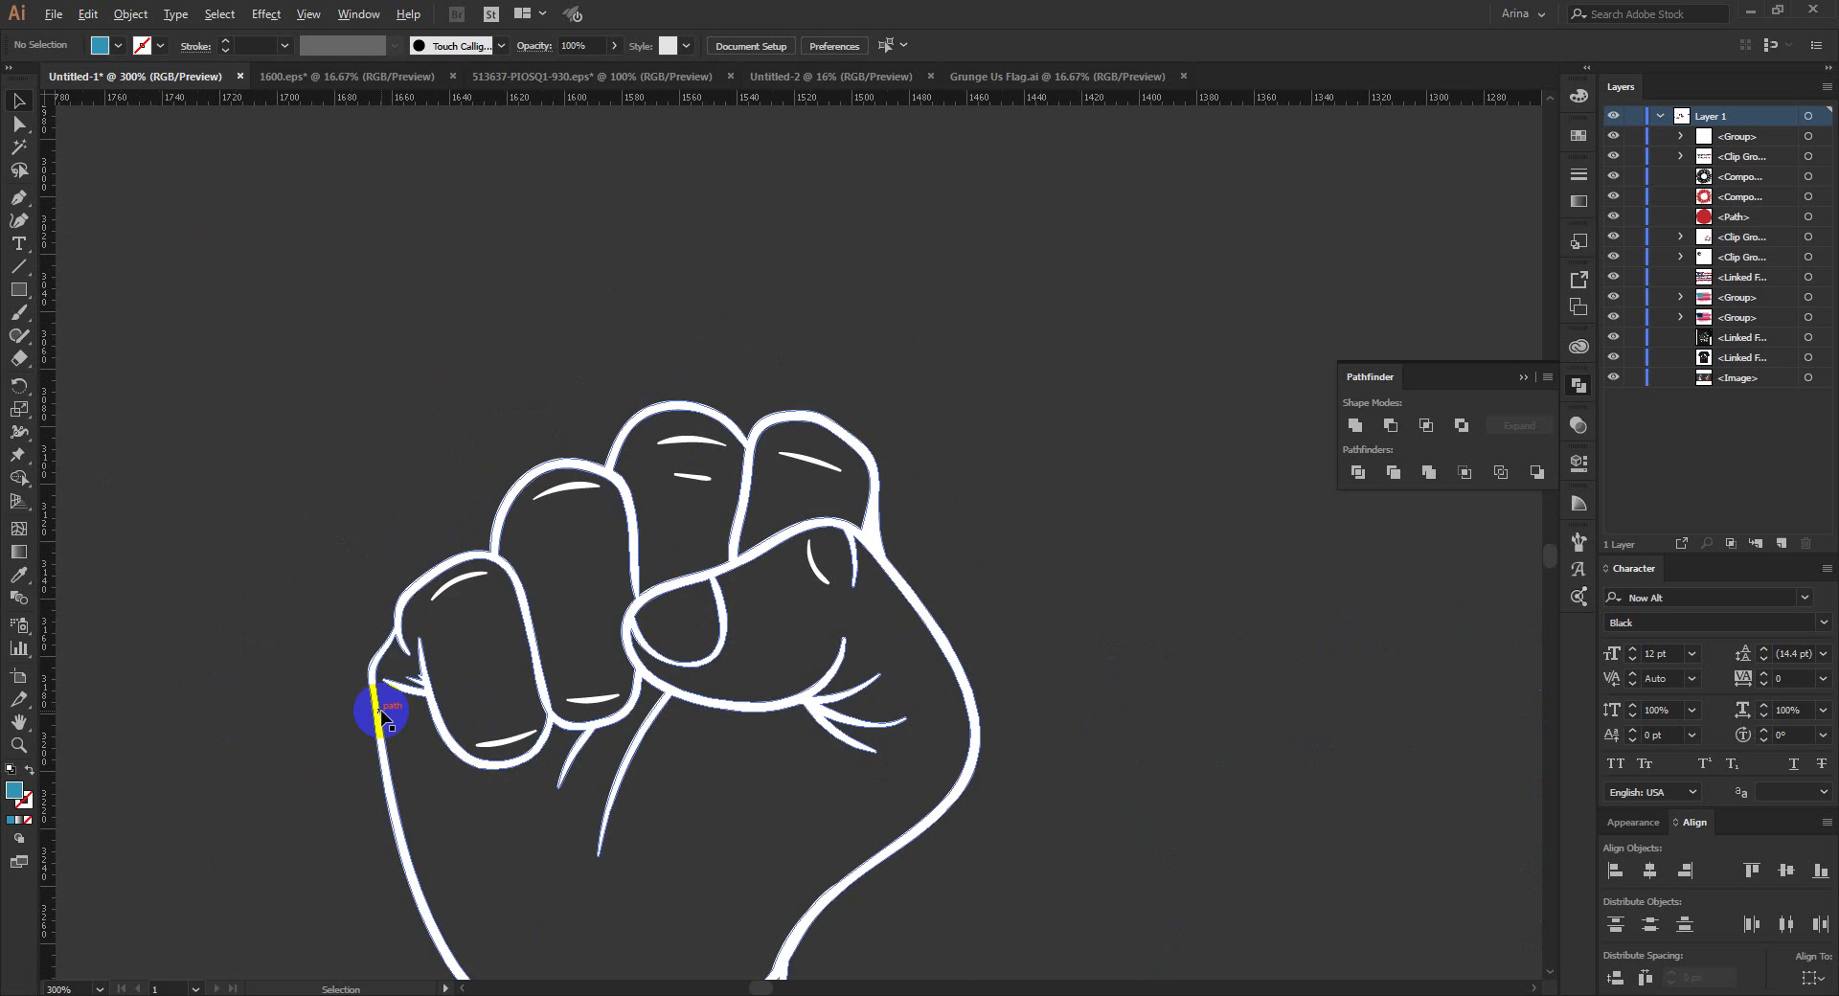
pyautogui.scroll(3, 390, 709)
pyautogui.scroll(2, 371, 624)
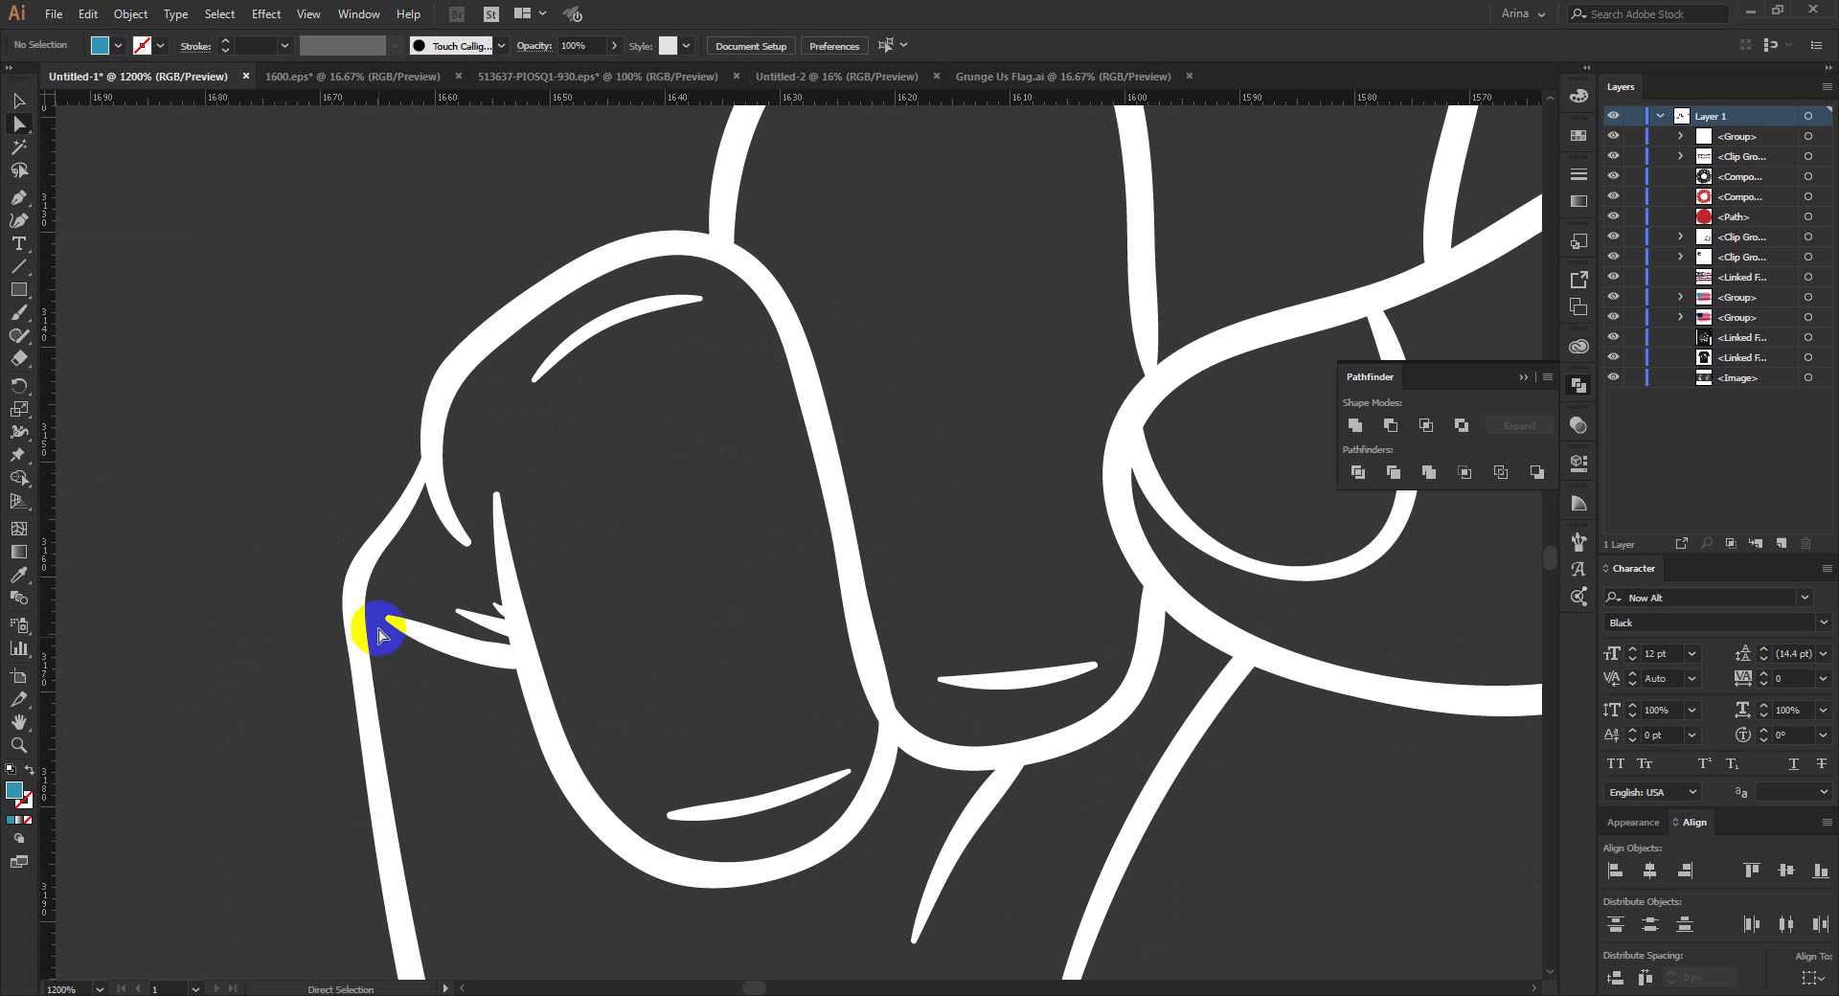
pyautogui.press('a')
pyautogui.click(399, 603)
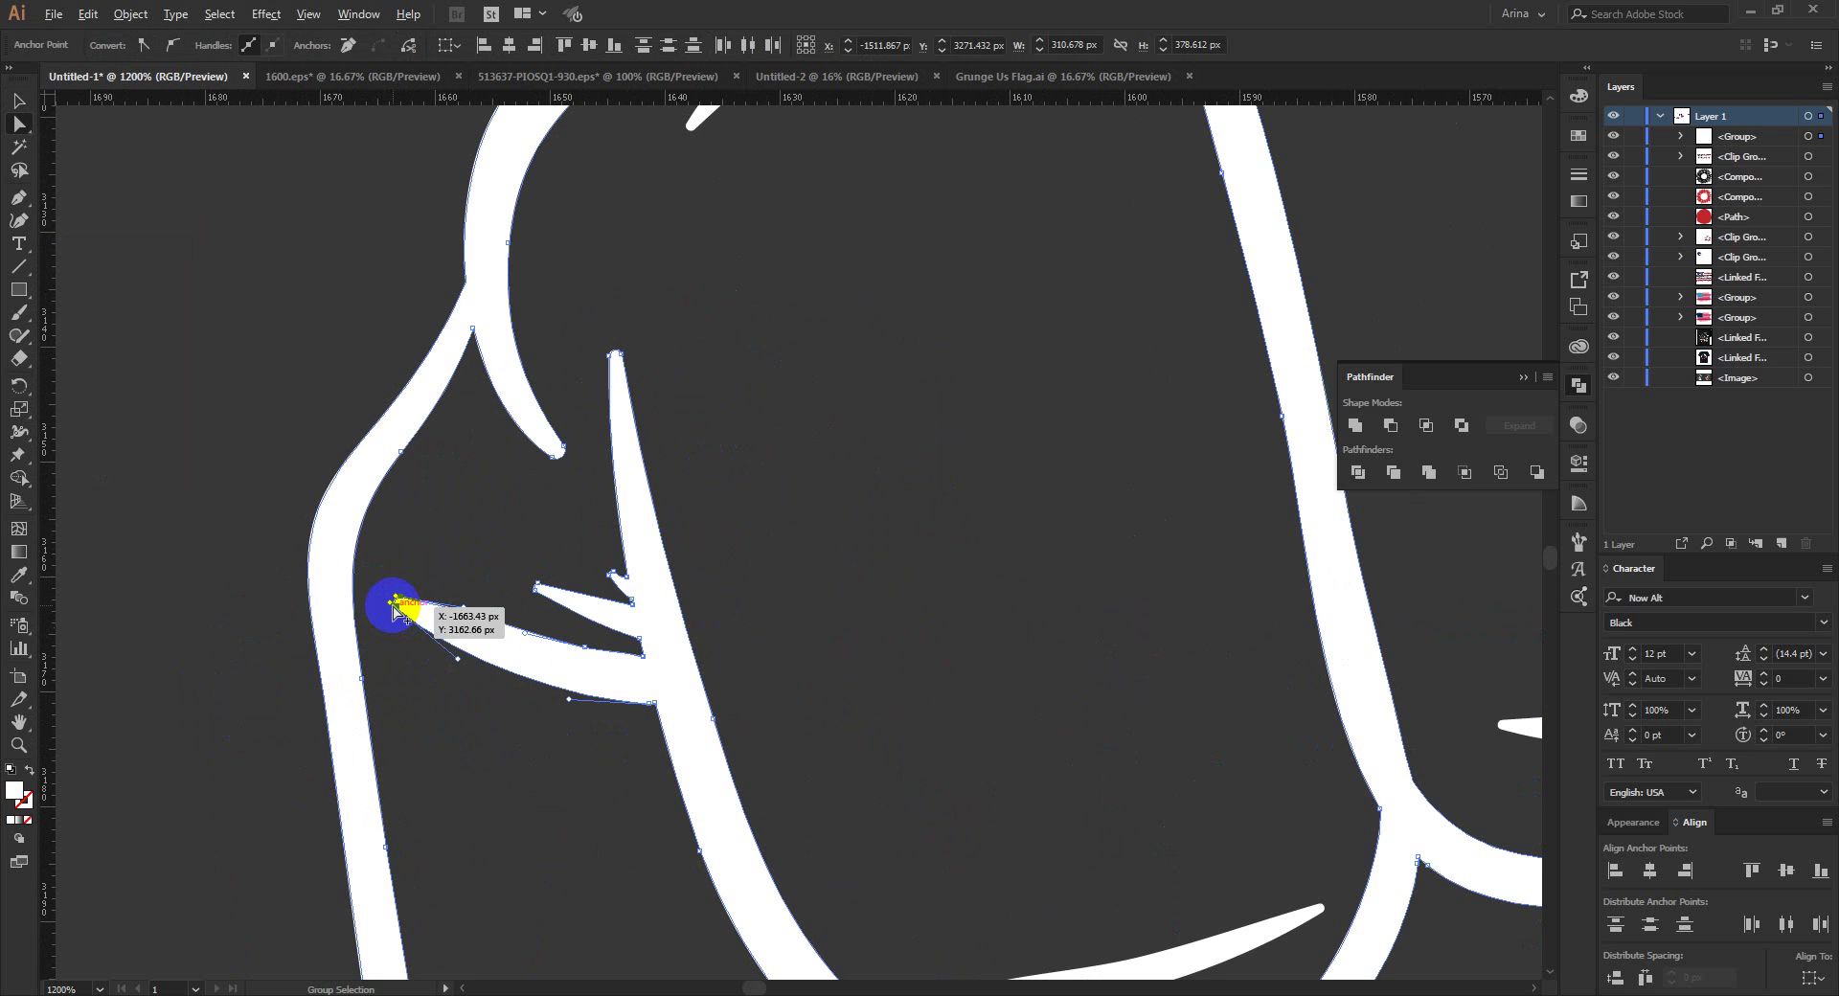
pyautogui.scroll(2, 394, 614)
pyautogui.moveTo(400, 613); pyautogui.dragTo(302, 550)
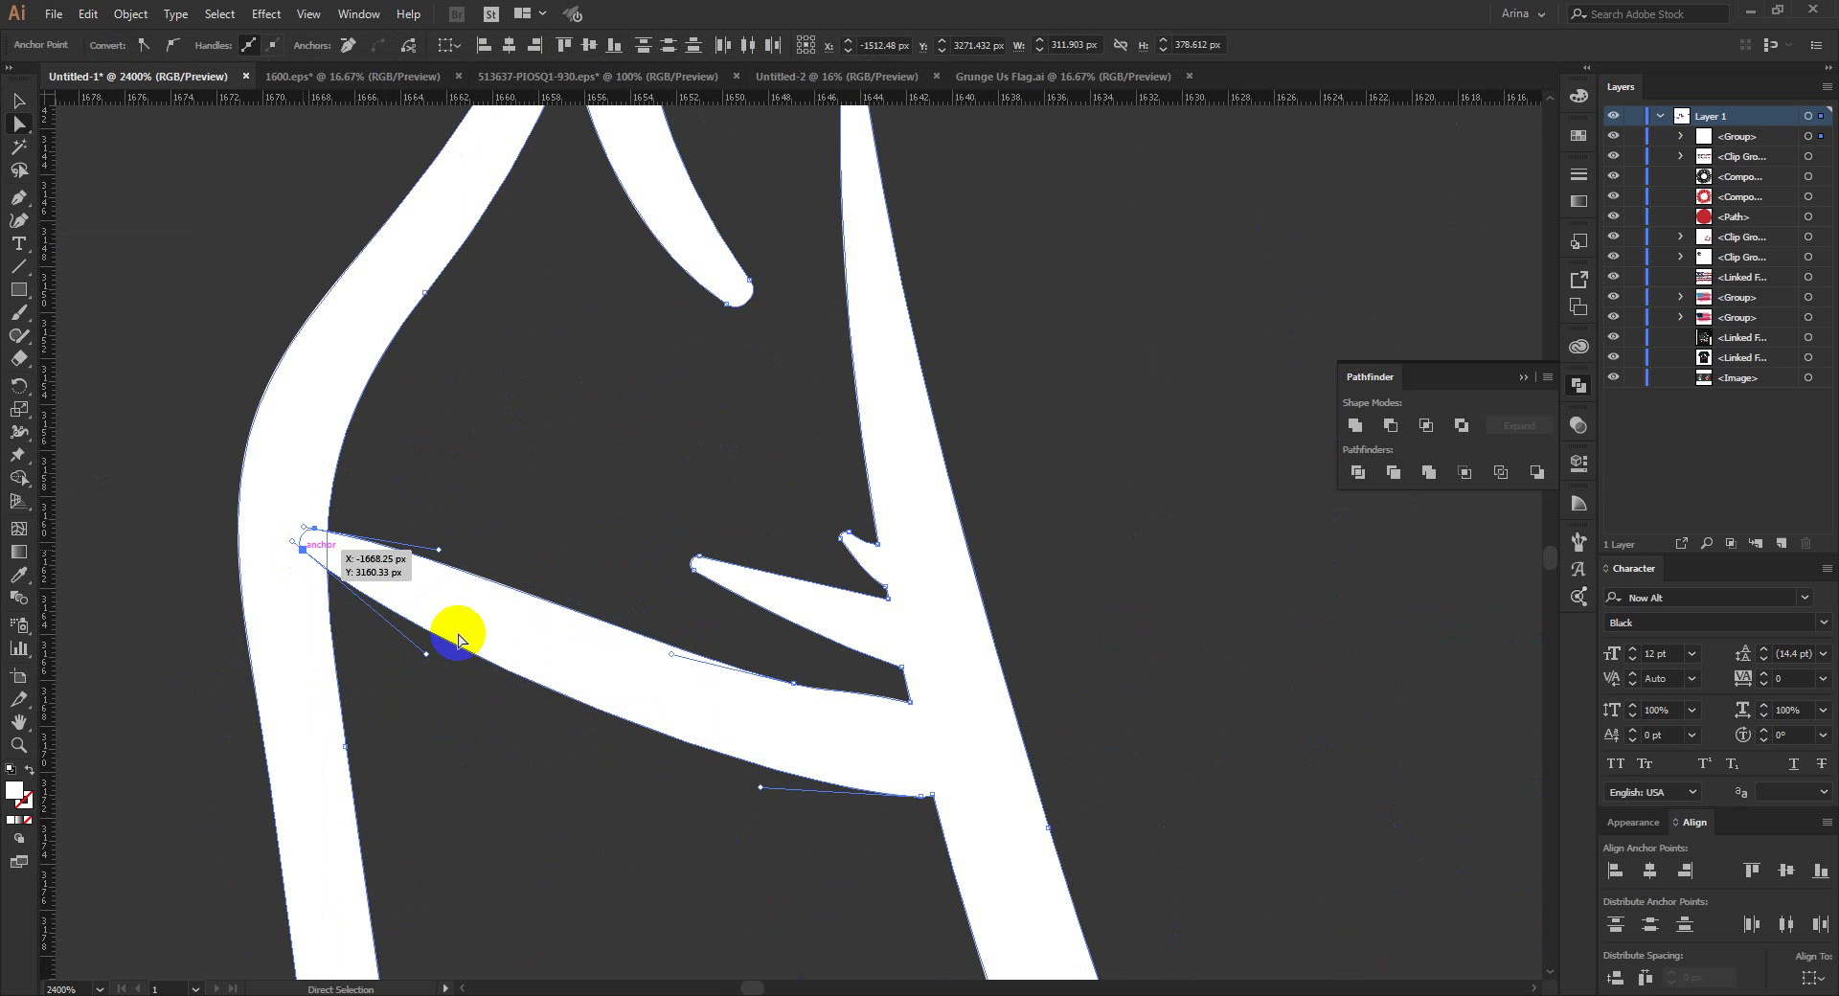
# Step: Deselect the fist outline and examine the whole fist together with the reference artwork and the recoloured flag
pyautogui.scroll(-4, 458, 640)
pyautogui.scroll(-2, 458, 640)
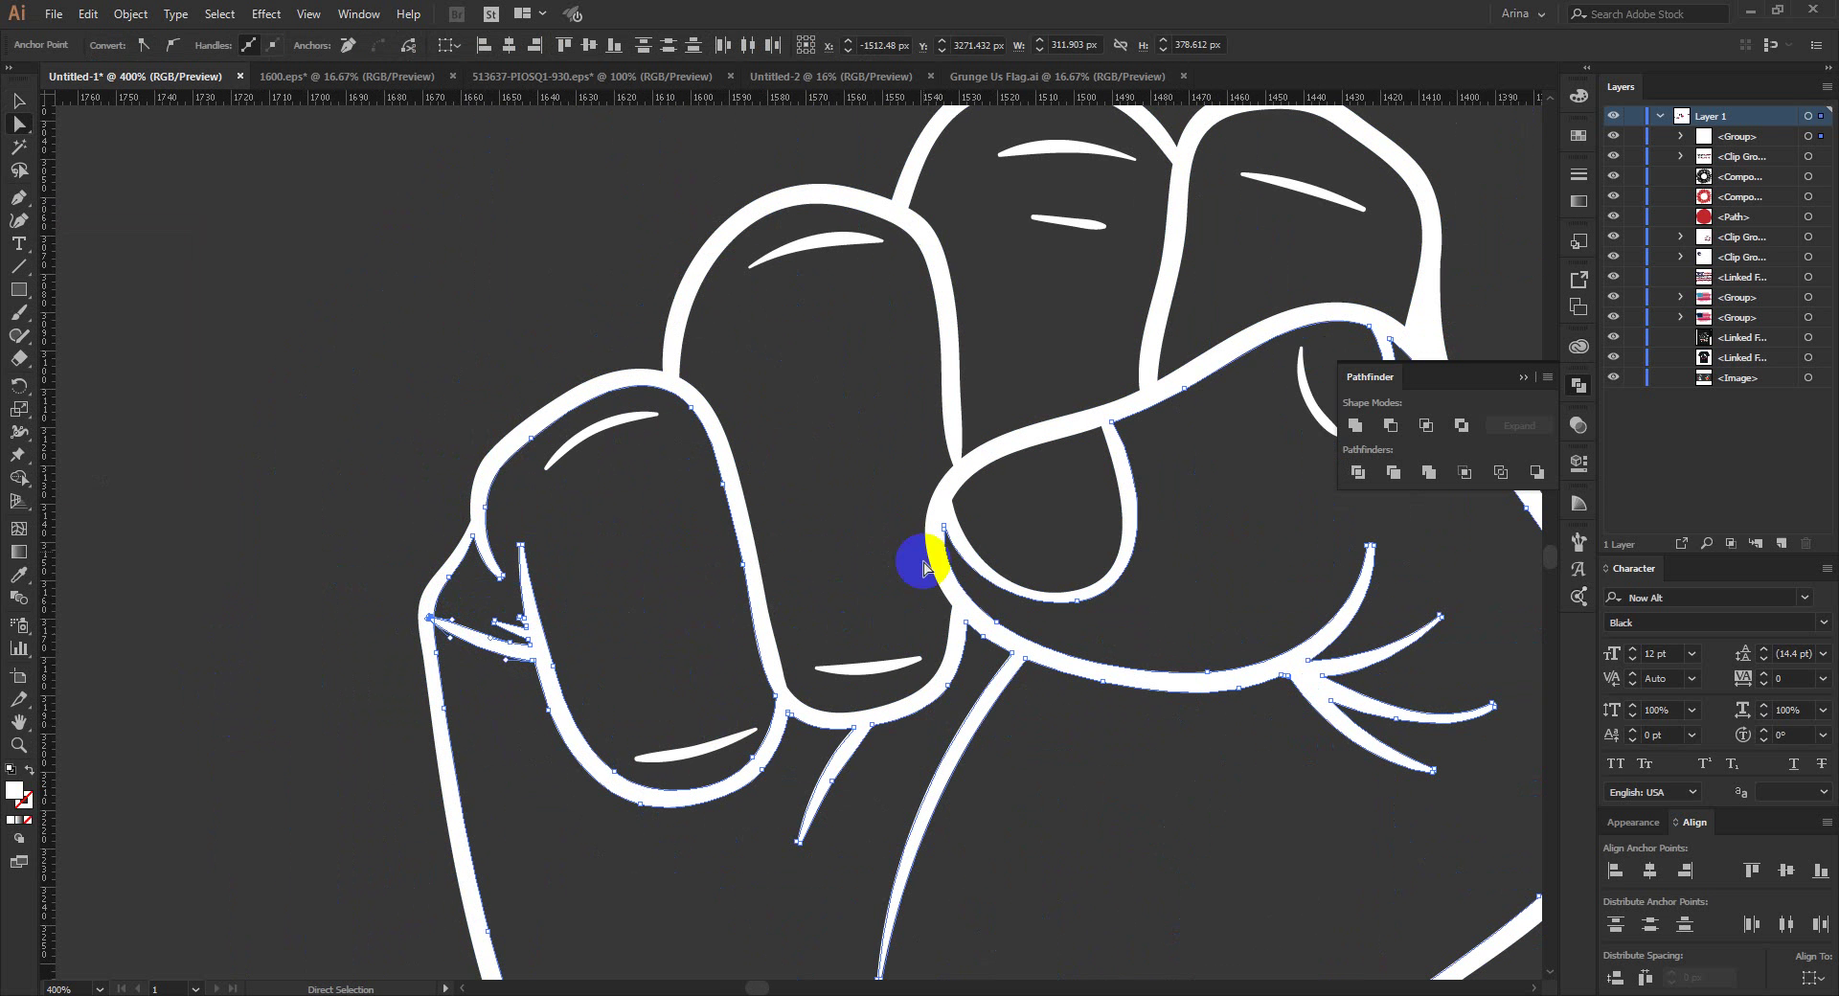
pyautogui.scroll(-3, 661, 390)
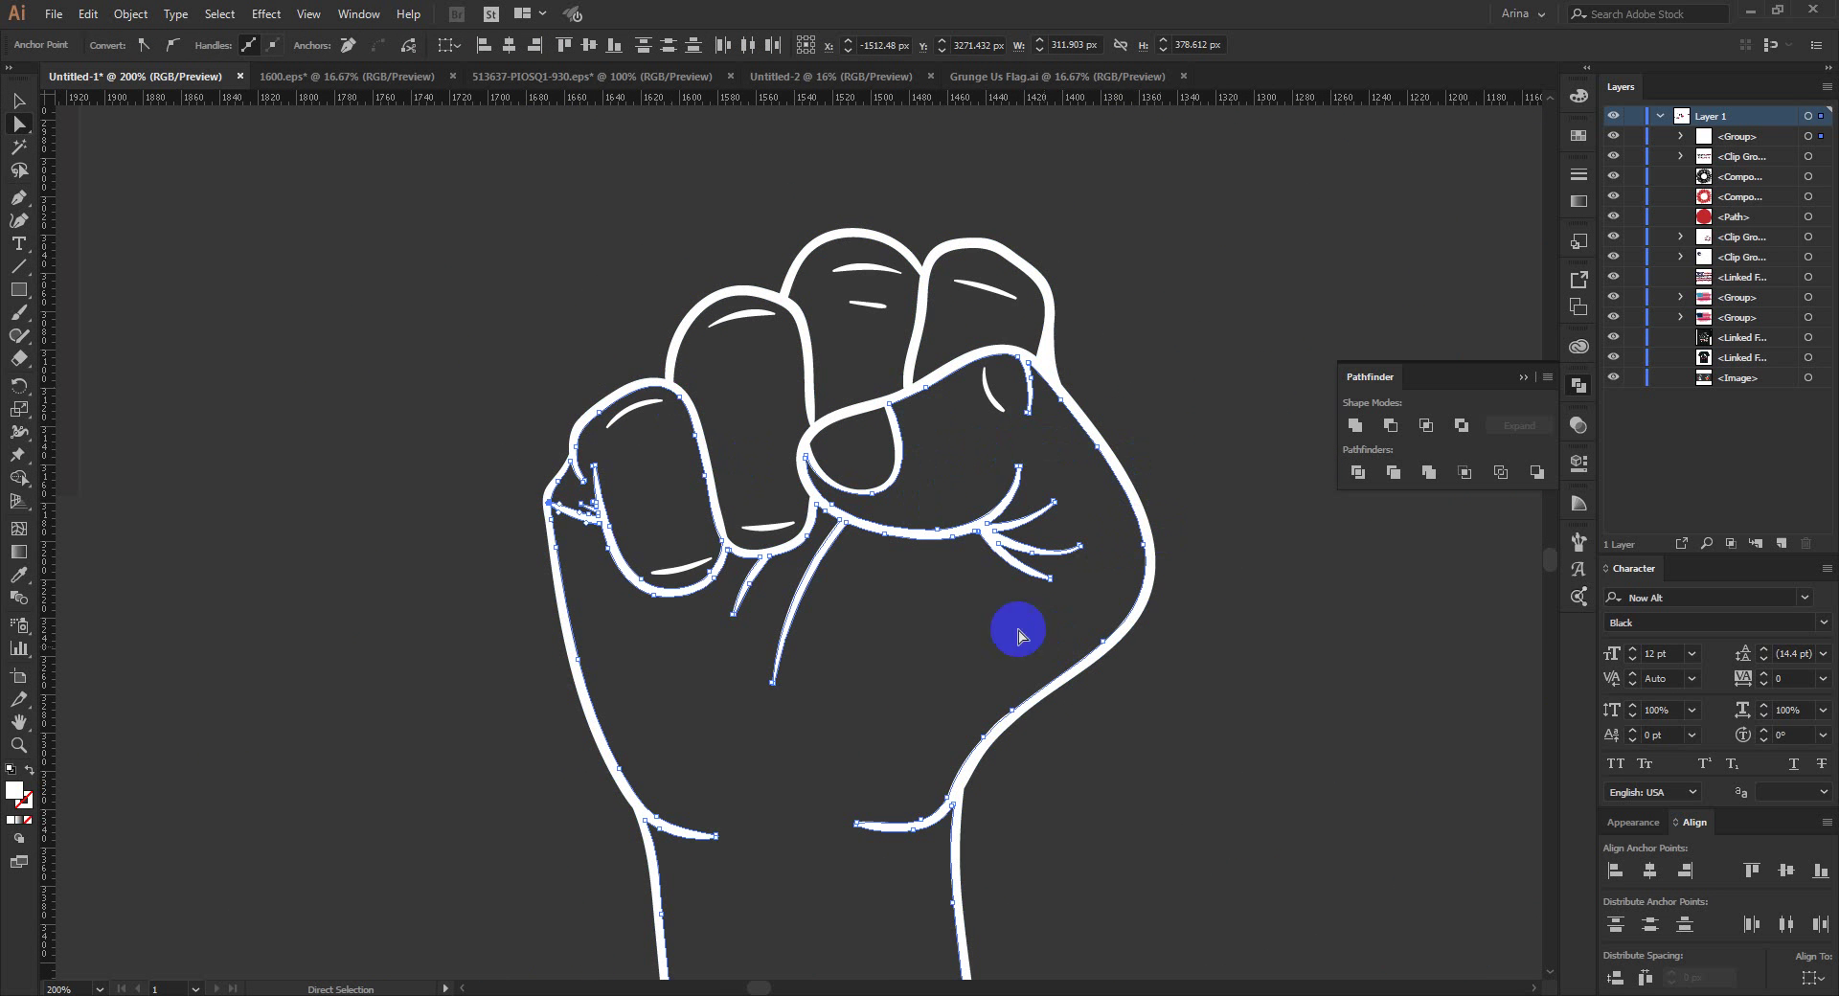
pyautogui.scroll(-1, 568, 422)
pyautogui.press('v')
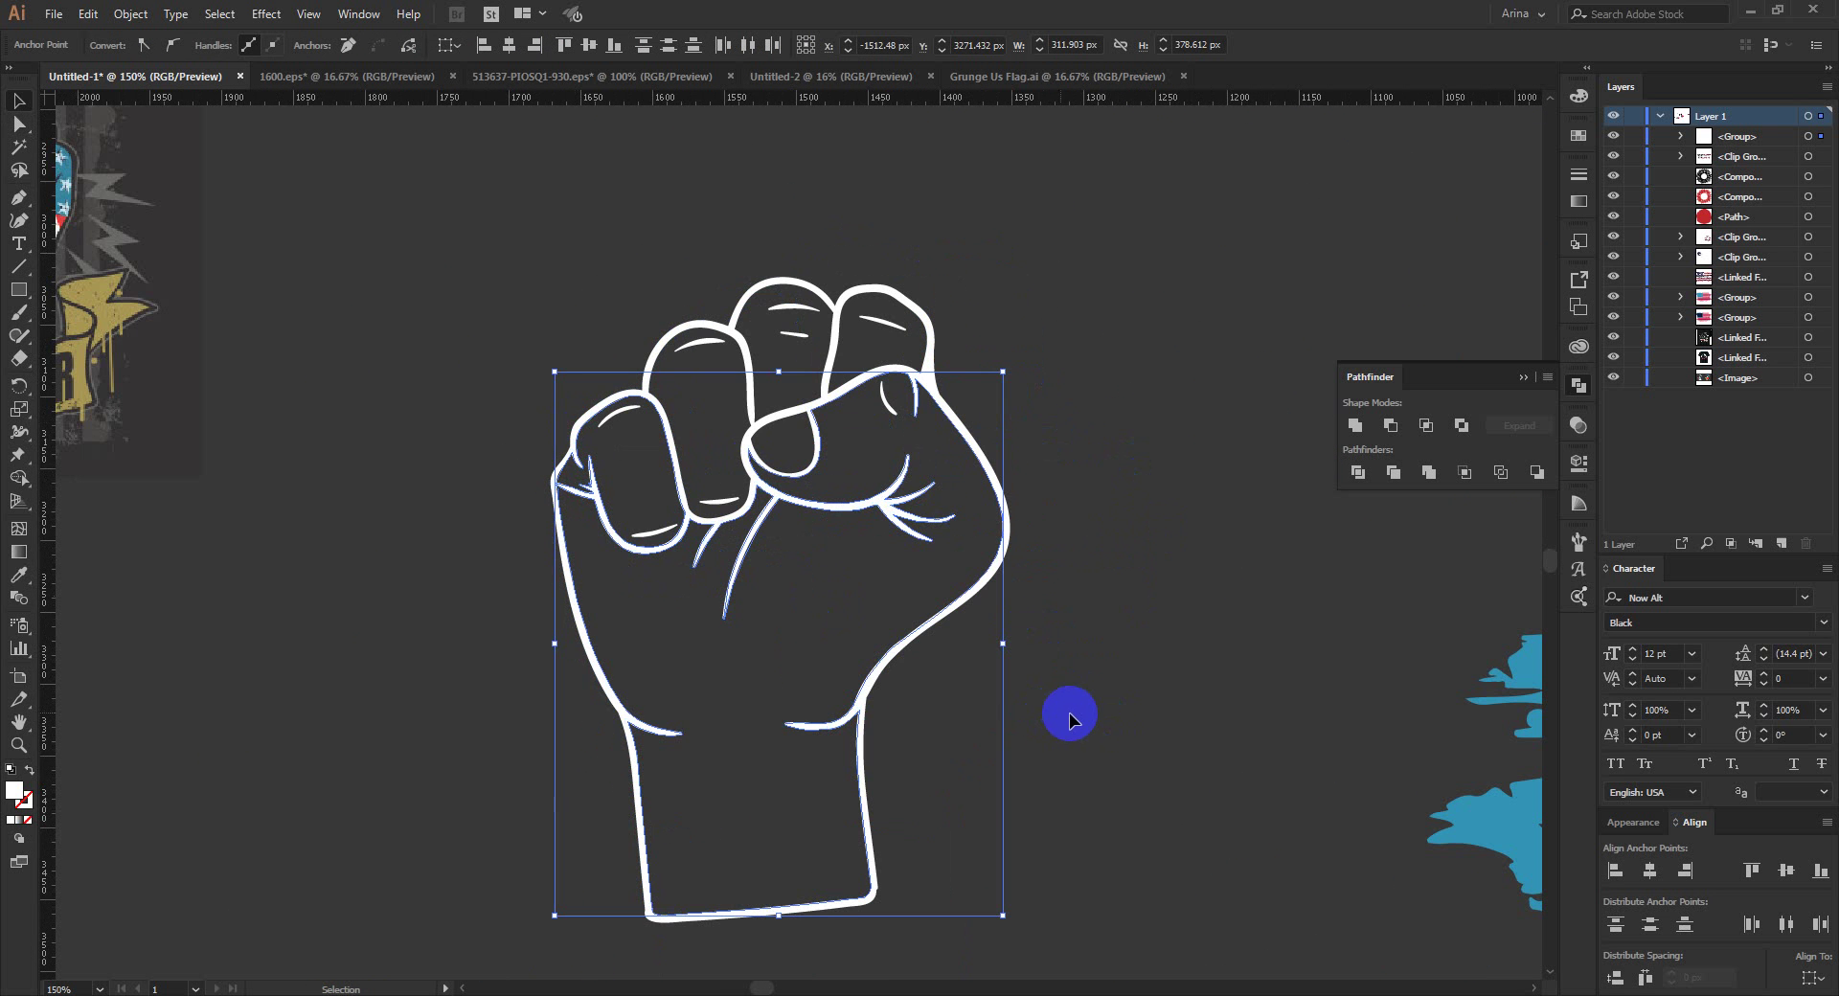
pyautogui.click(1078, 720)
pyautogui.scroll(-1, 472, 513)
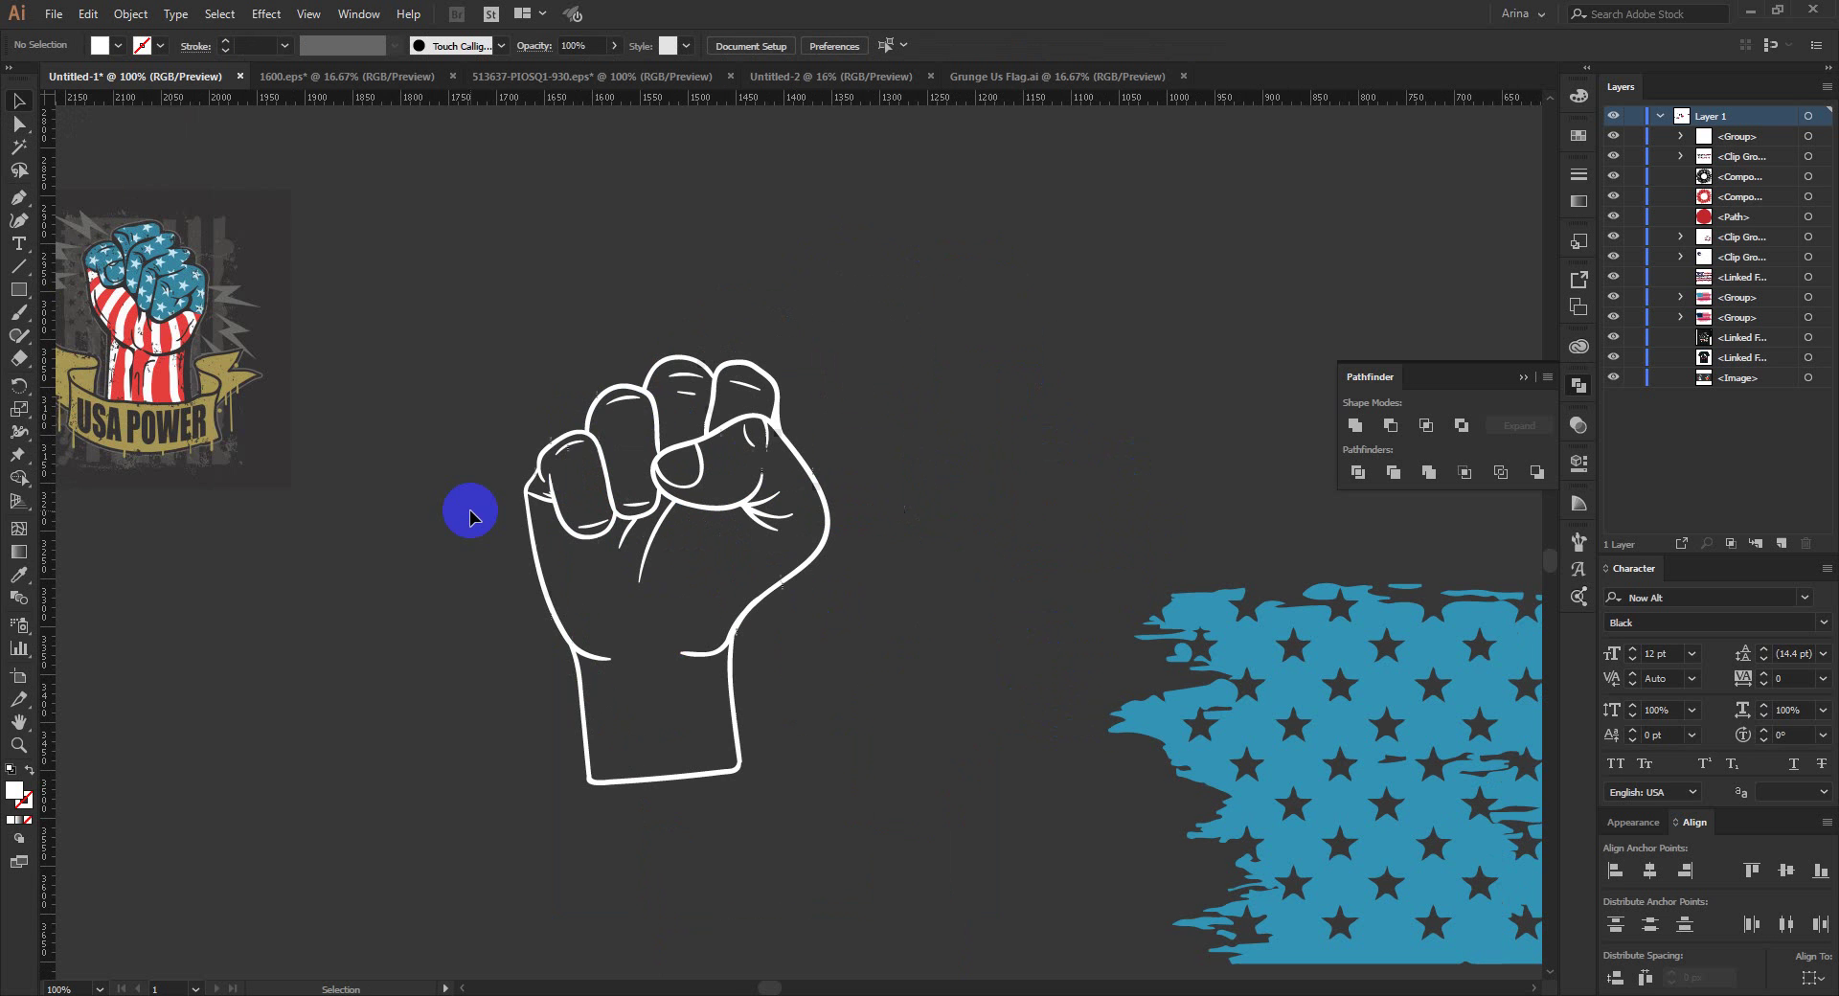
pyautogui.scroll(-2, 517, 507)
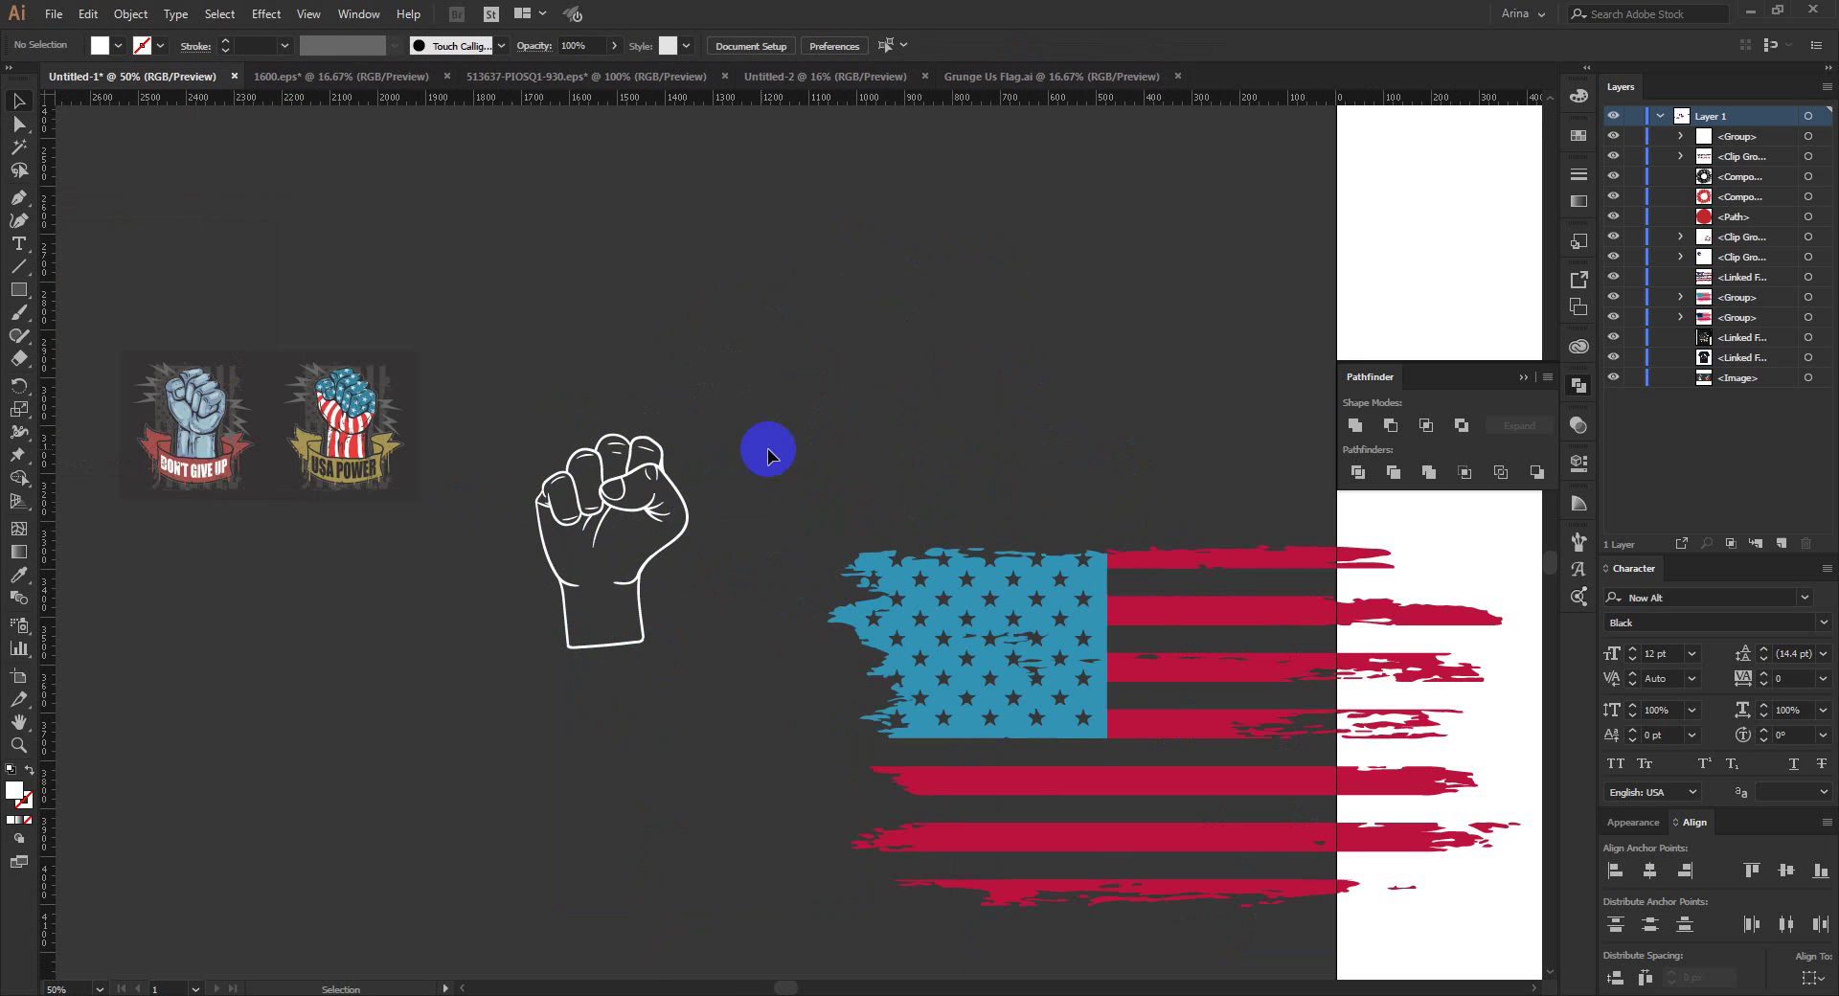
pyautogui.scroll(-1, 623, 598)
pyautogui.scroll(3, 616, 599)
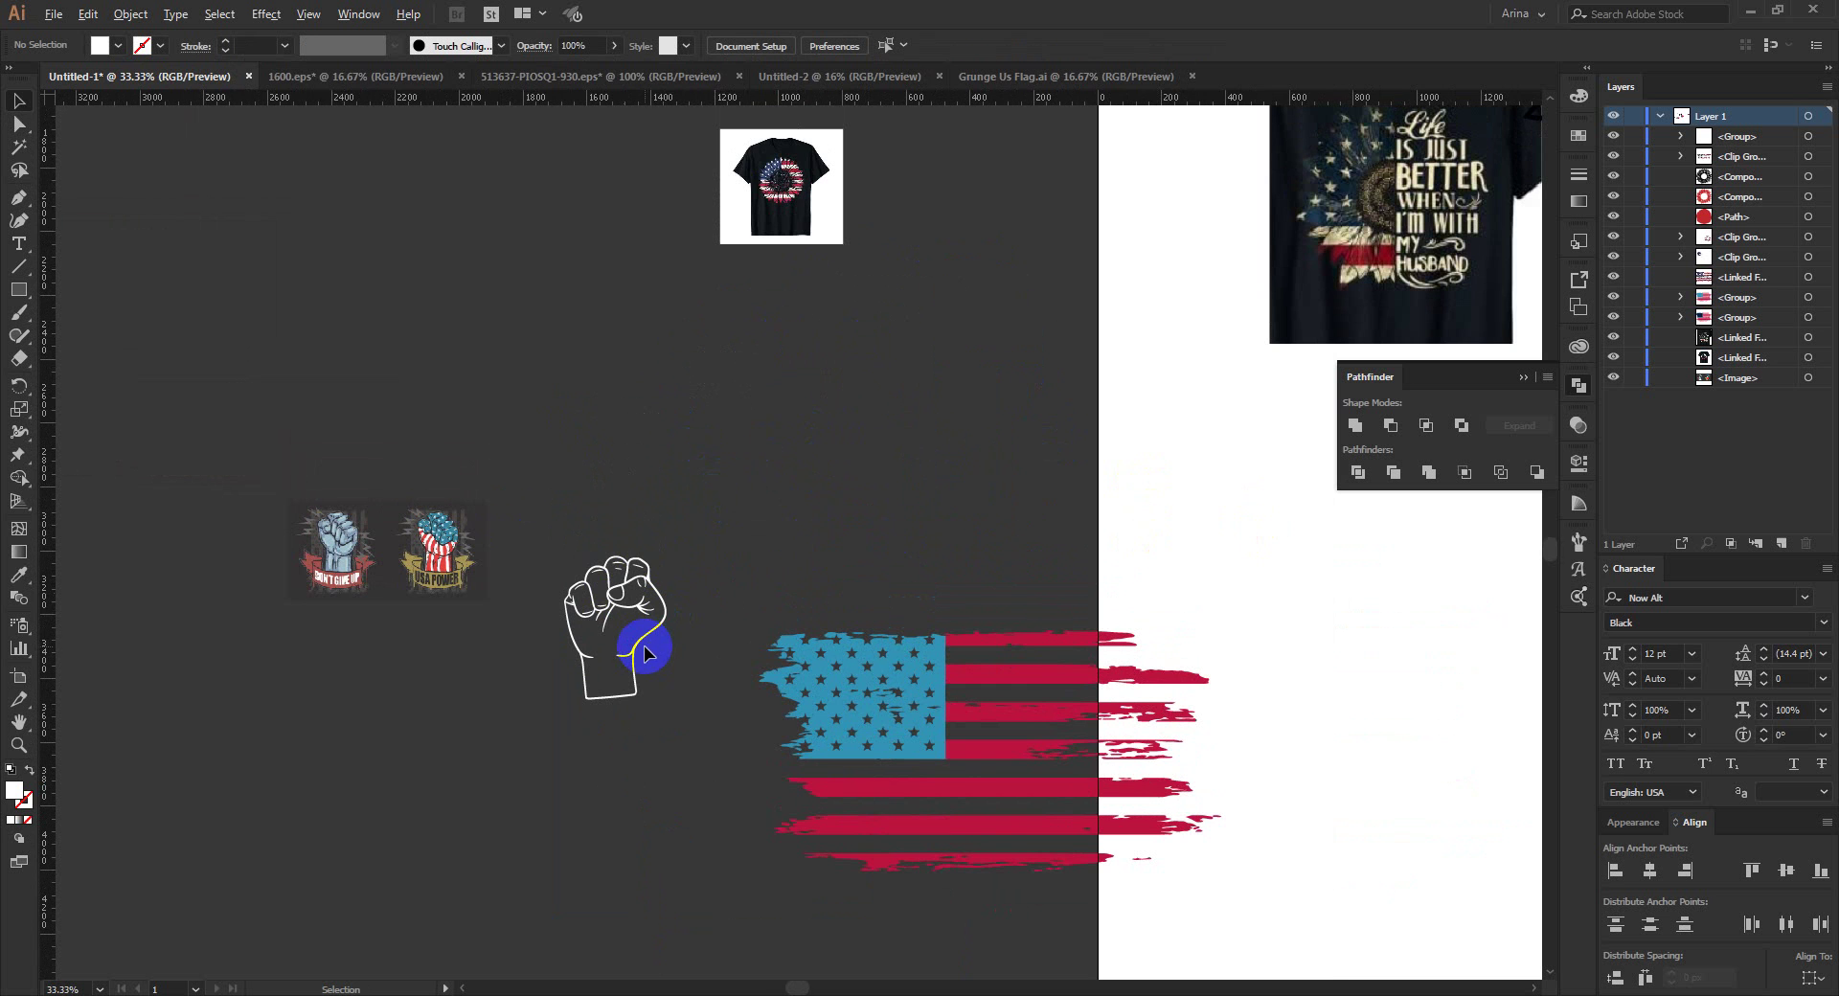
pyautogui.scroll(1, 645, 654)
pyautogui.scroll(-1, 867, 662)
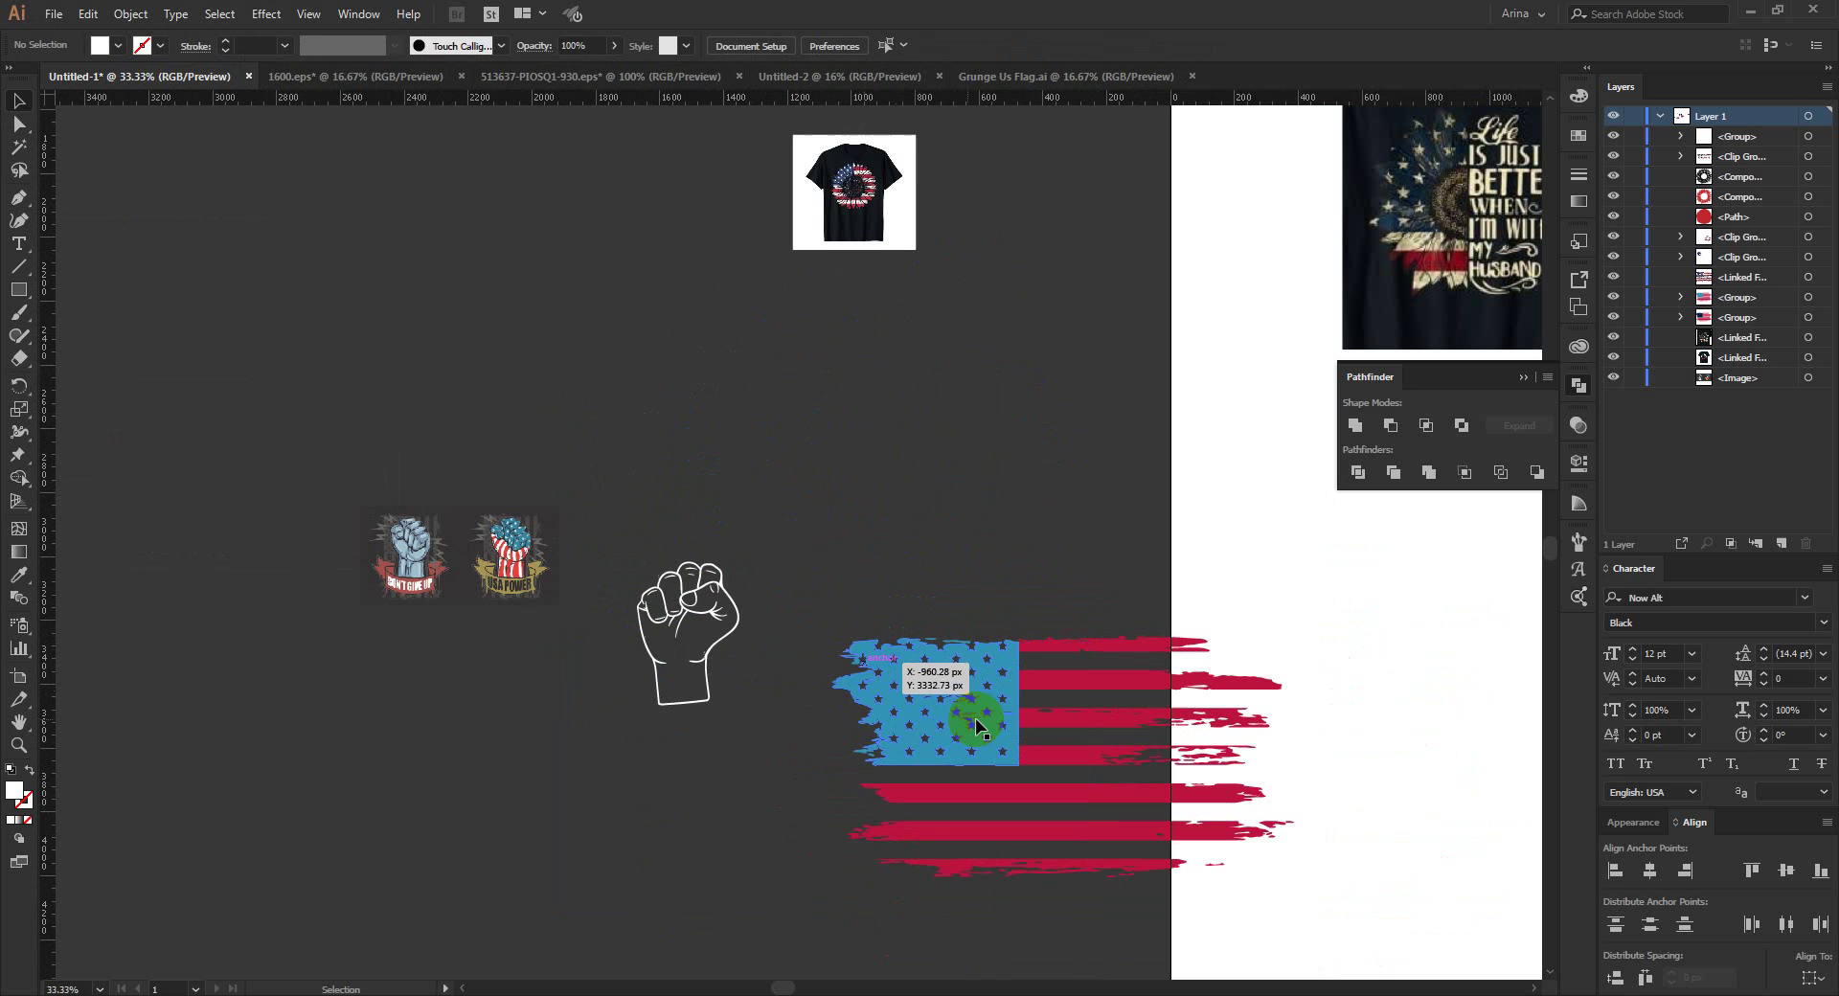
# Step: Place a copy of the recoloured flag above the original and delete the red stripes from the lower flag, keeping its star field
pyautogui.moveTo(990, 720); pyautogui.dragTo(1023, 378)
pyautogui.moveTo(955, 735); pyautogui.dragTo(941, 776)
pyautogui.doubleClick(939, 776)
pyautogui.moveTo(1046, 639); pyautogui.dragTo(1080, 608)
pyautogui.press('Delete')
pyautogui.doubleClick(1001, 750)
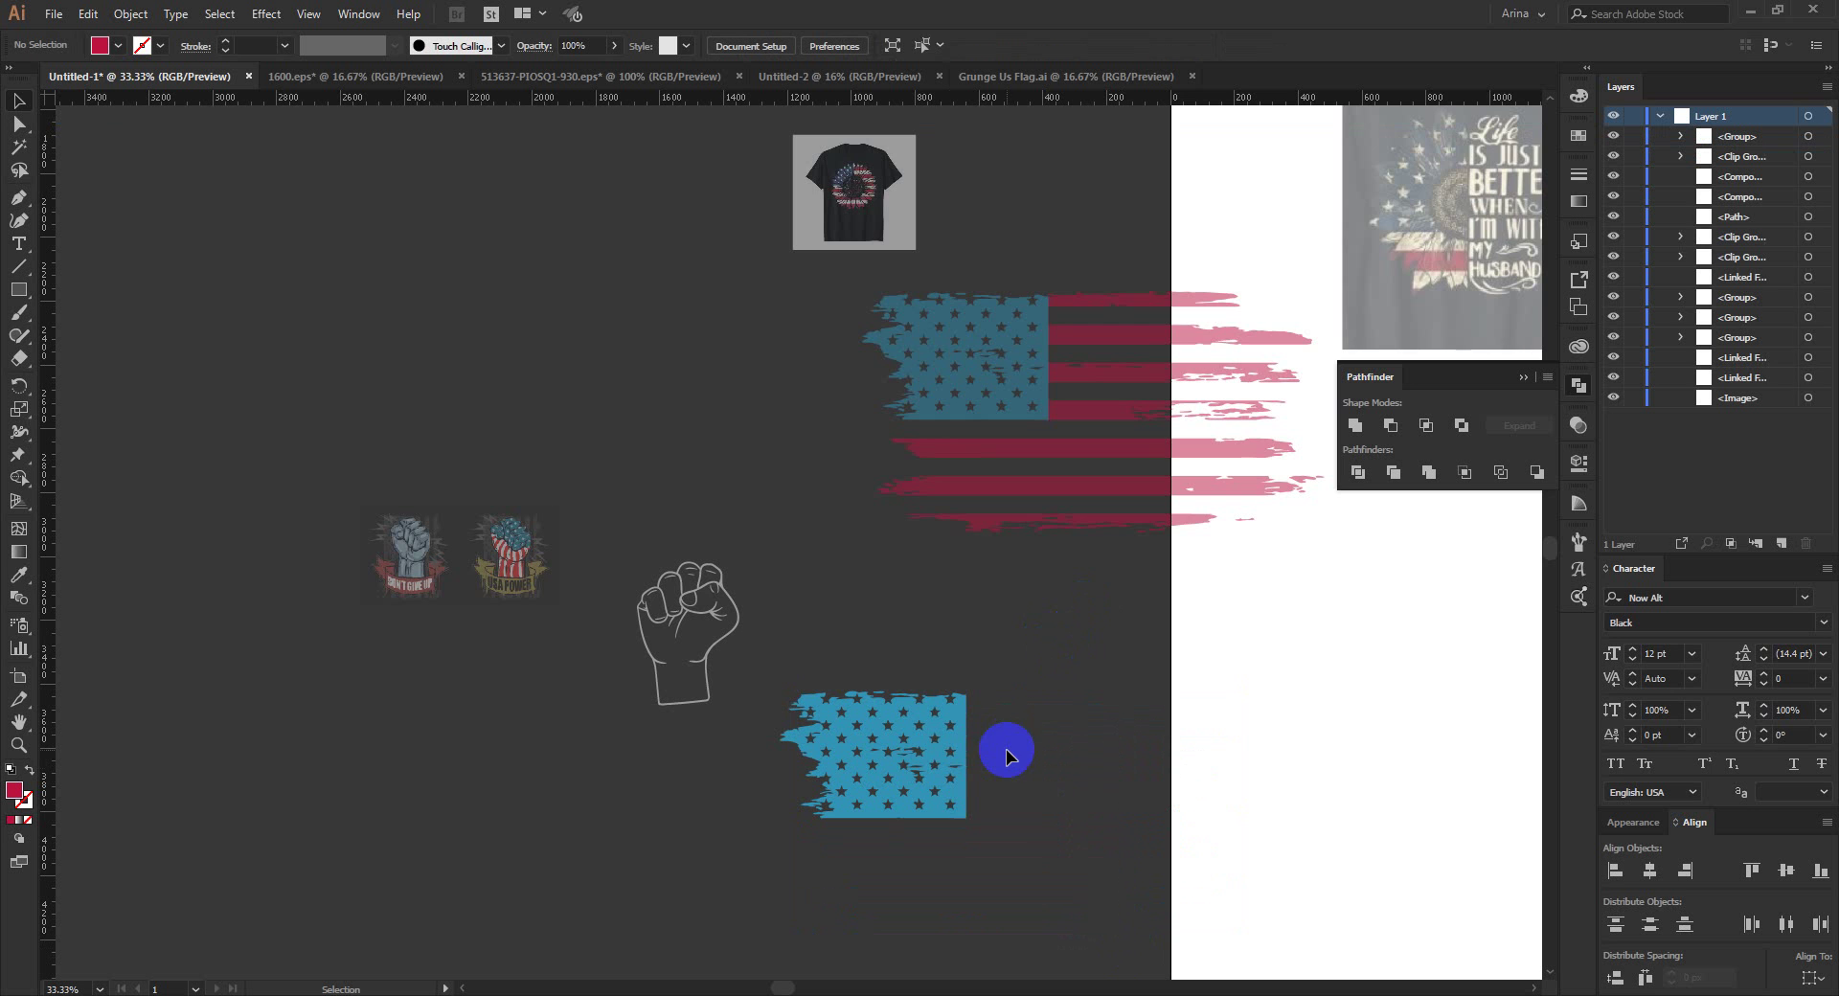
# Step: Move the separate star field beside the fist and rotate it 90° clockwise so its ragged edge faces up
pyautogui.moveTo(900, 781); pyautogui.dragTo(910, 655)
pyautogui.hotkey('ctrl', '+')
pyautogui.hotkey('ctrl', '+')
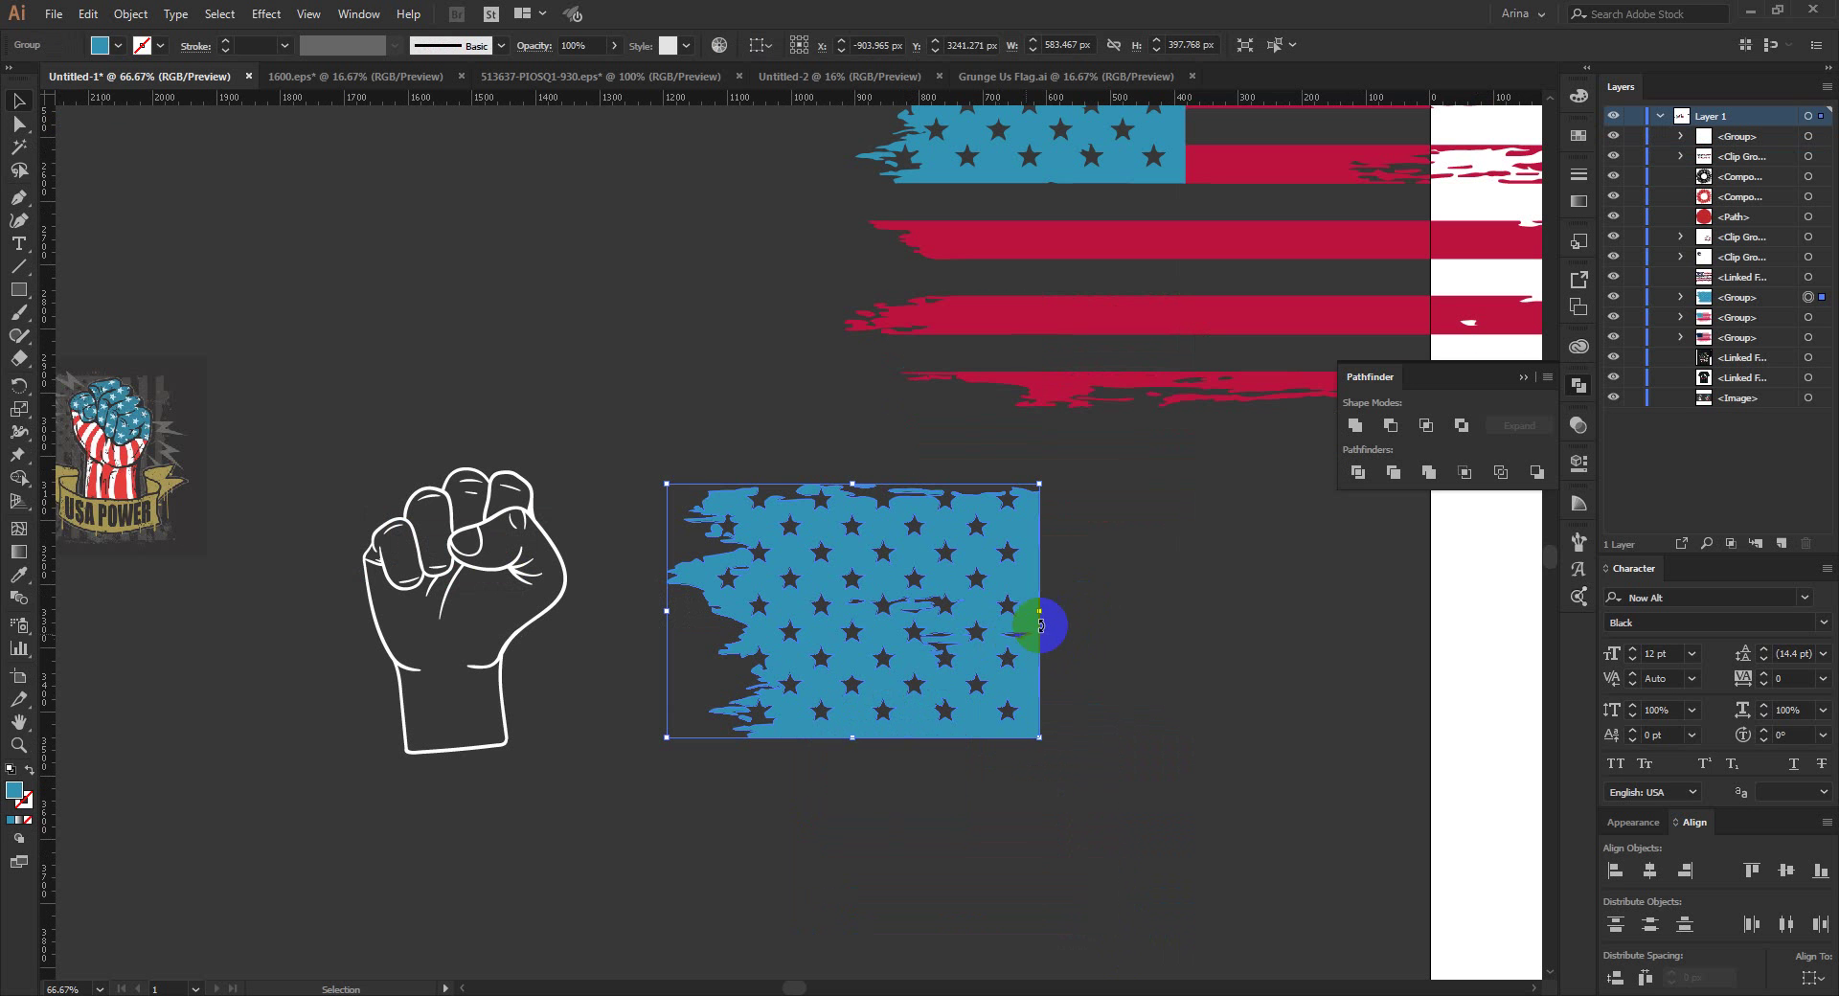
pyautogui.moveTo(1051, 618); pyautogui.dragTo(871, 745)
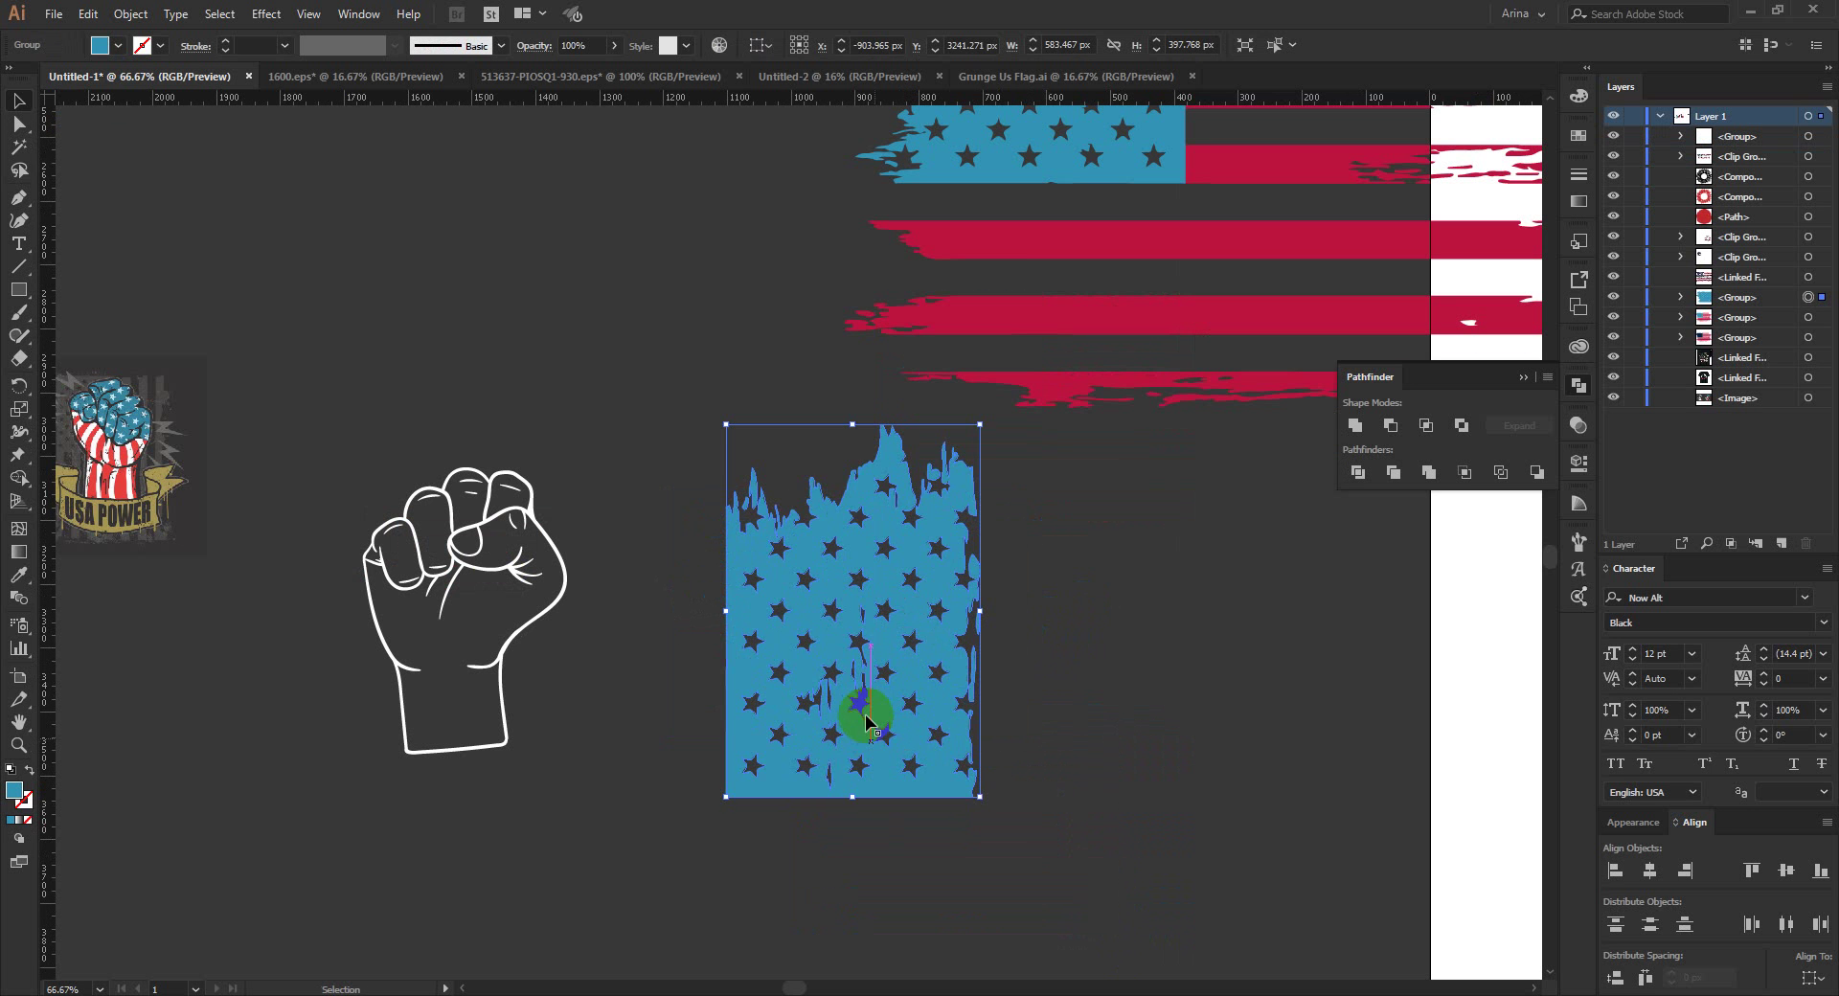
# Step: Place a copy of the star field directly to its left, mirrored about the vertical axis, with the bottom edges of both aligned
pyautogui.moveTo(642, 702); pyautogui.dragTo(601, 702)
pyautogui.rightClick(600, 700)
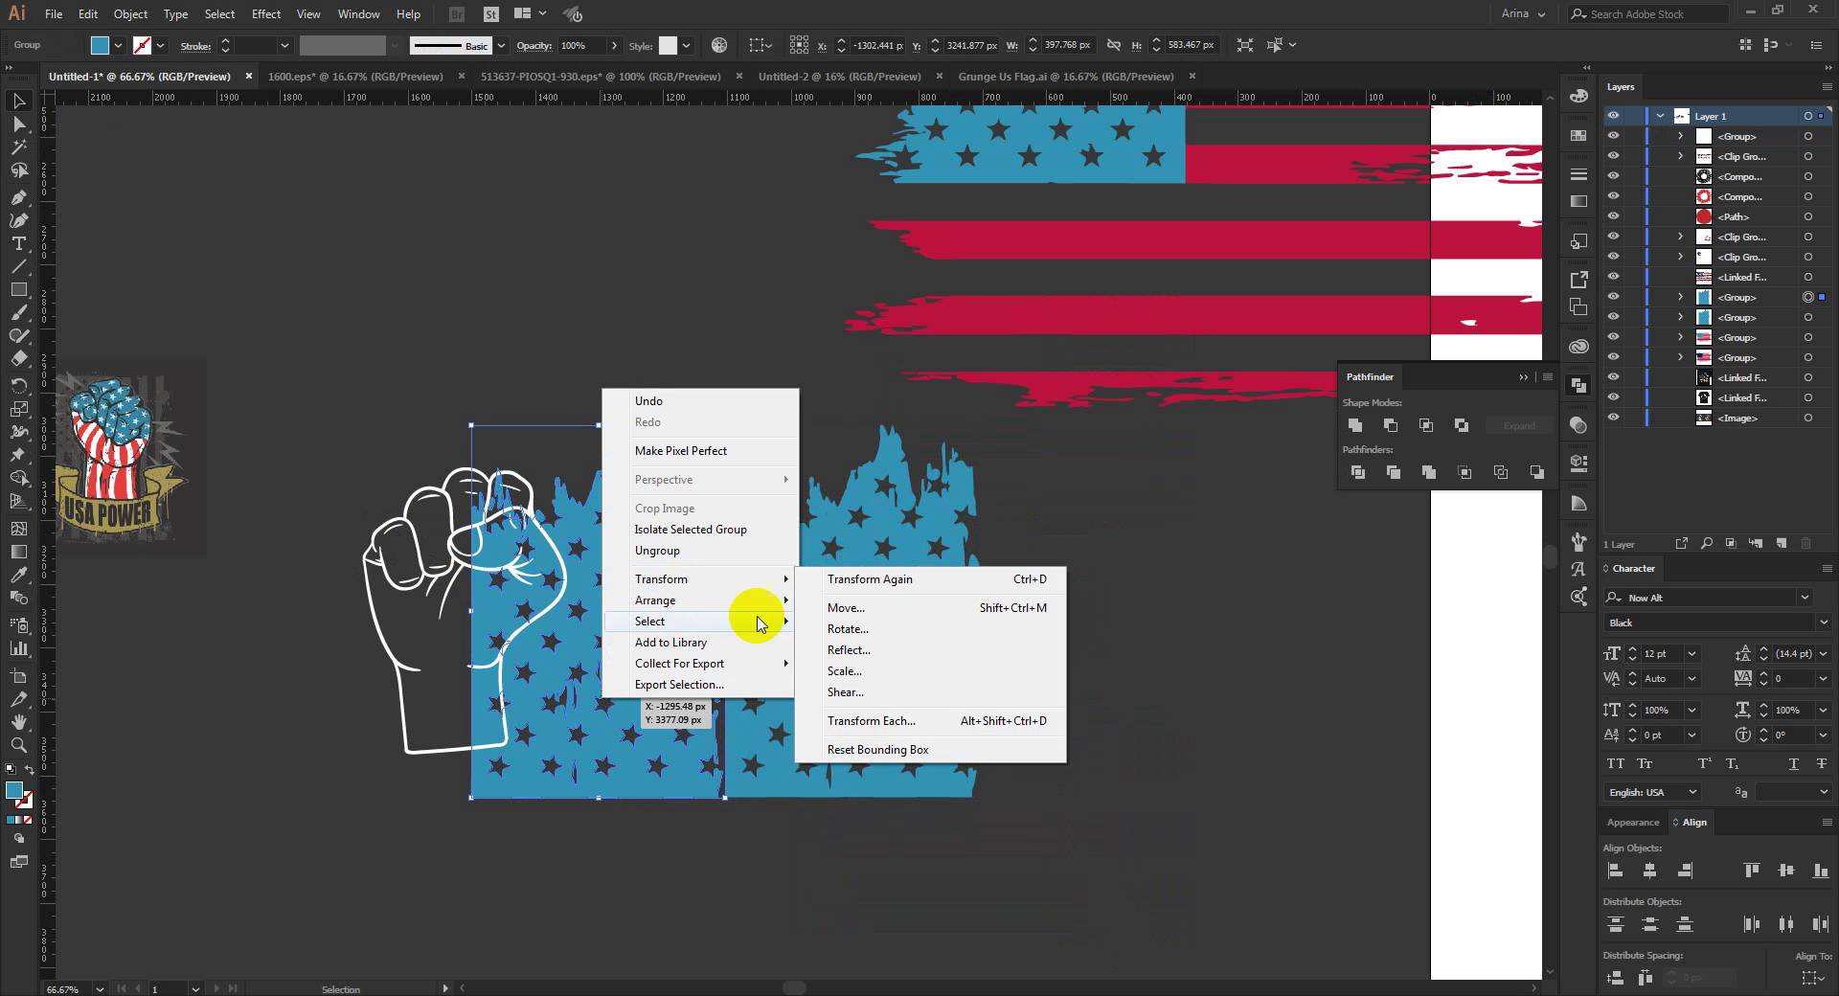
pyautogui.click(847, 649)
pyautogui.click(1239, 502)
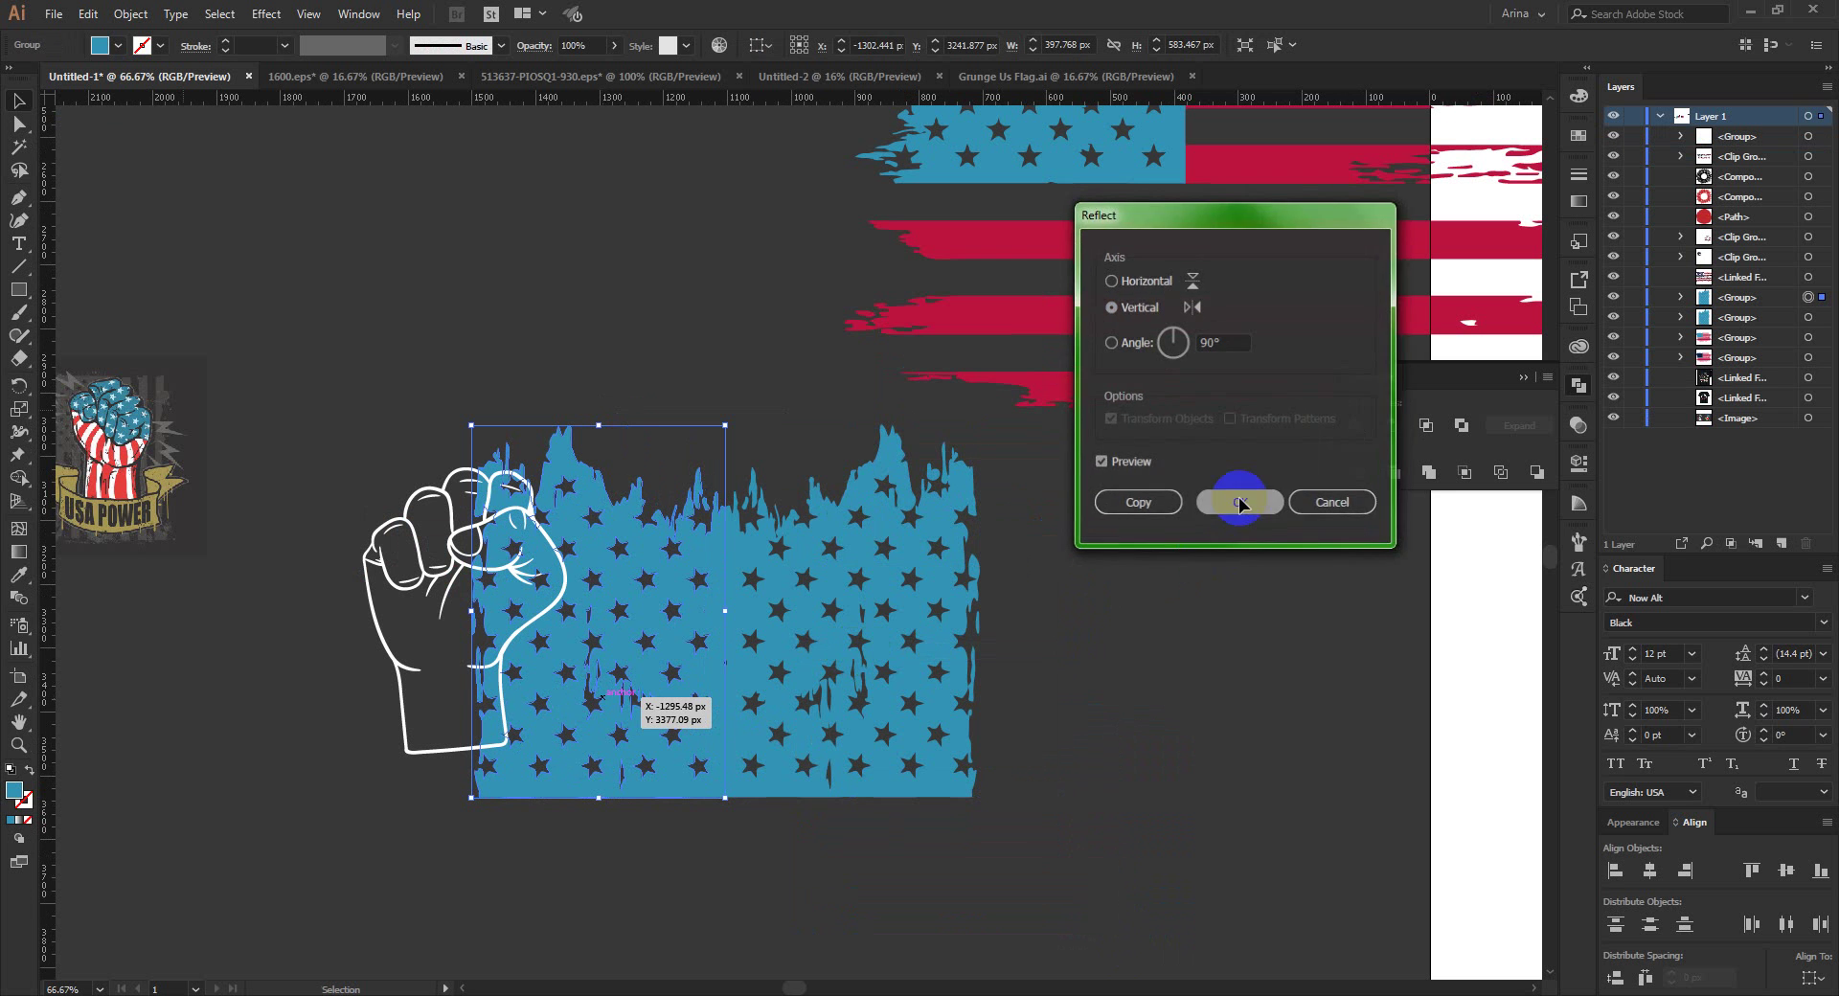
pyautogui.moveTo(1088, 821); pyautogui.dragTo(670, 645)
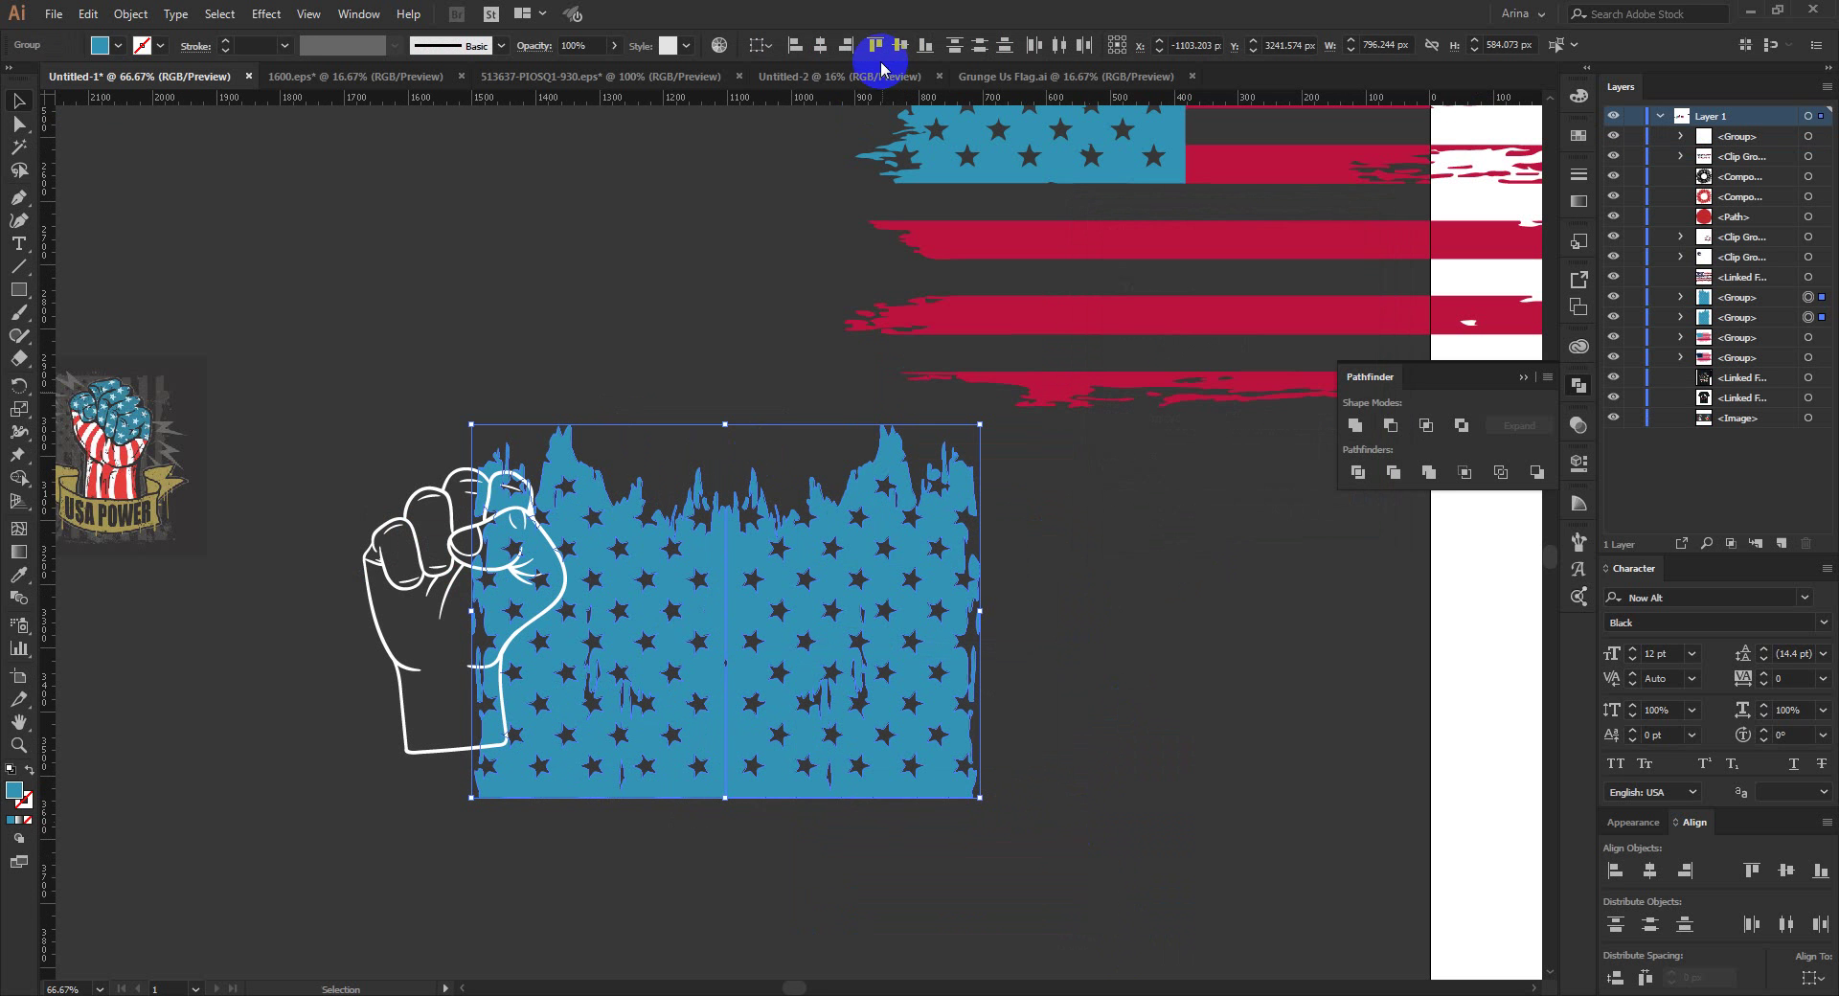
pyautogui.click(925, 46)
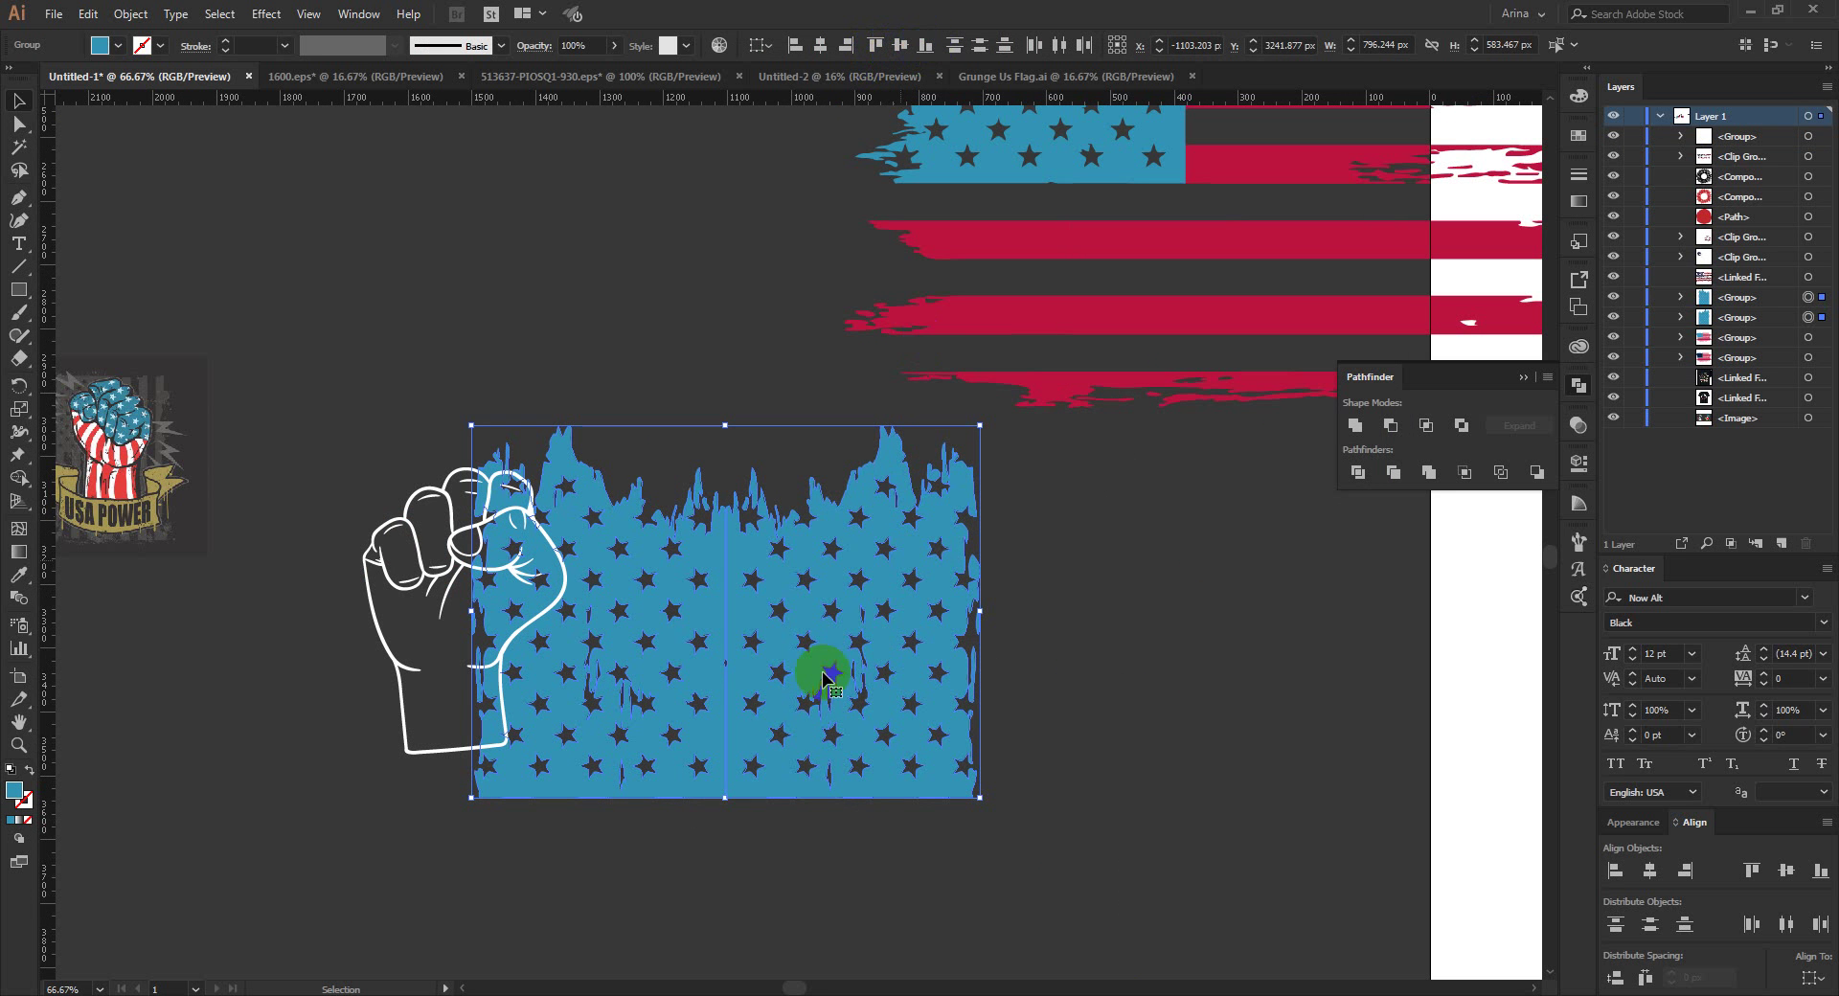
# Step: Duplicate both star fields, flip the copies upside down and place them directly below the originals
pyautogui.scroll(-1, 706, 424)
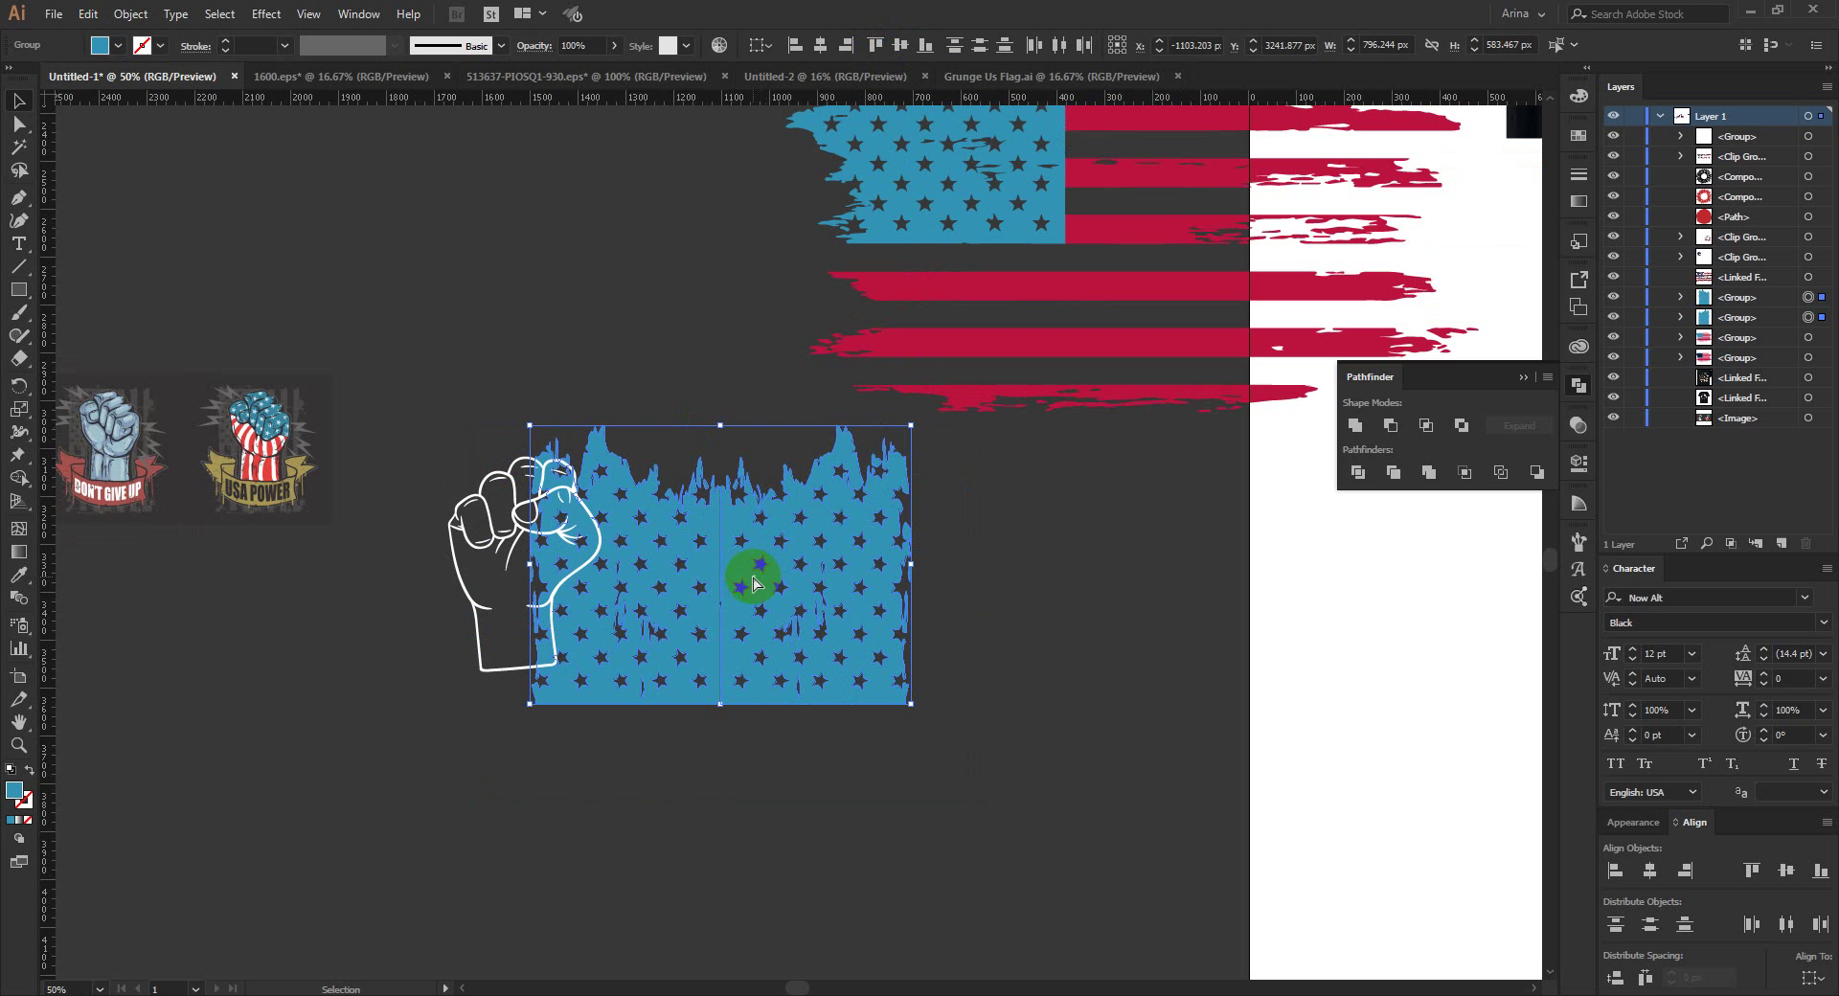
pyautogui.press('a')
pyautogui.press('v')
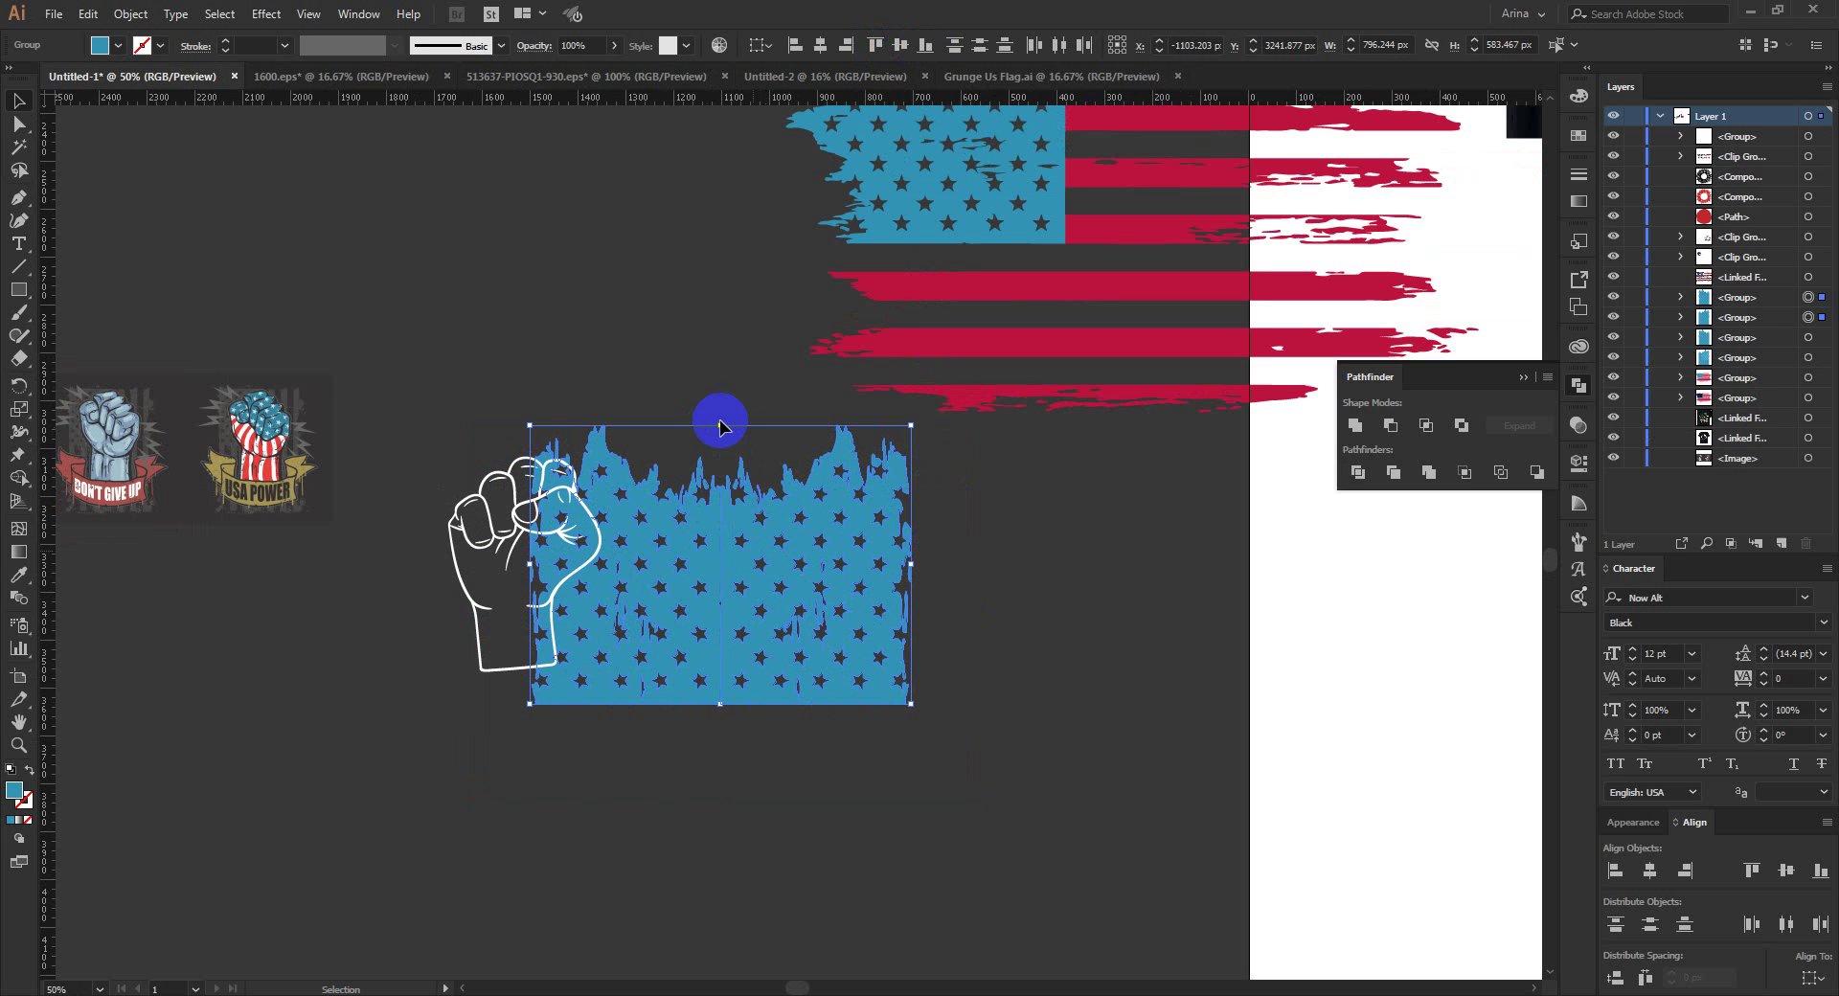
pyautogui.moveTo(719, 424); pyautogui.dragTo(769, 699)
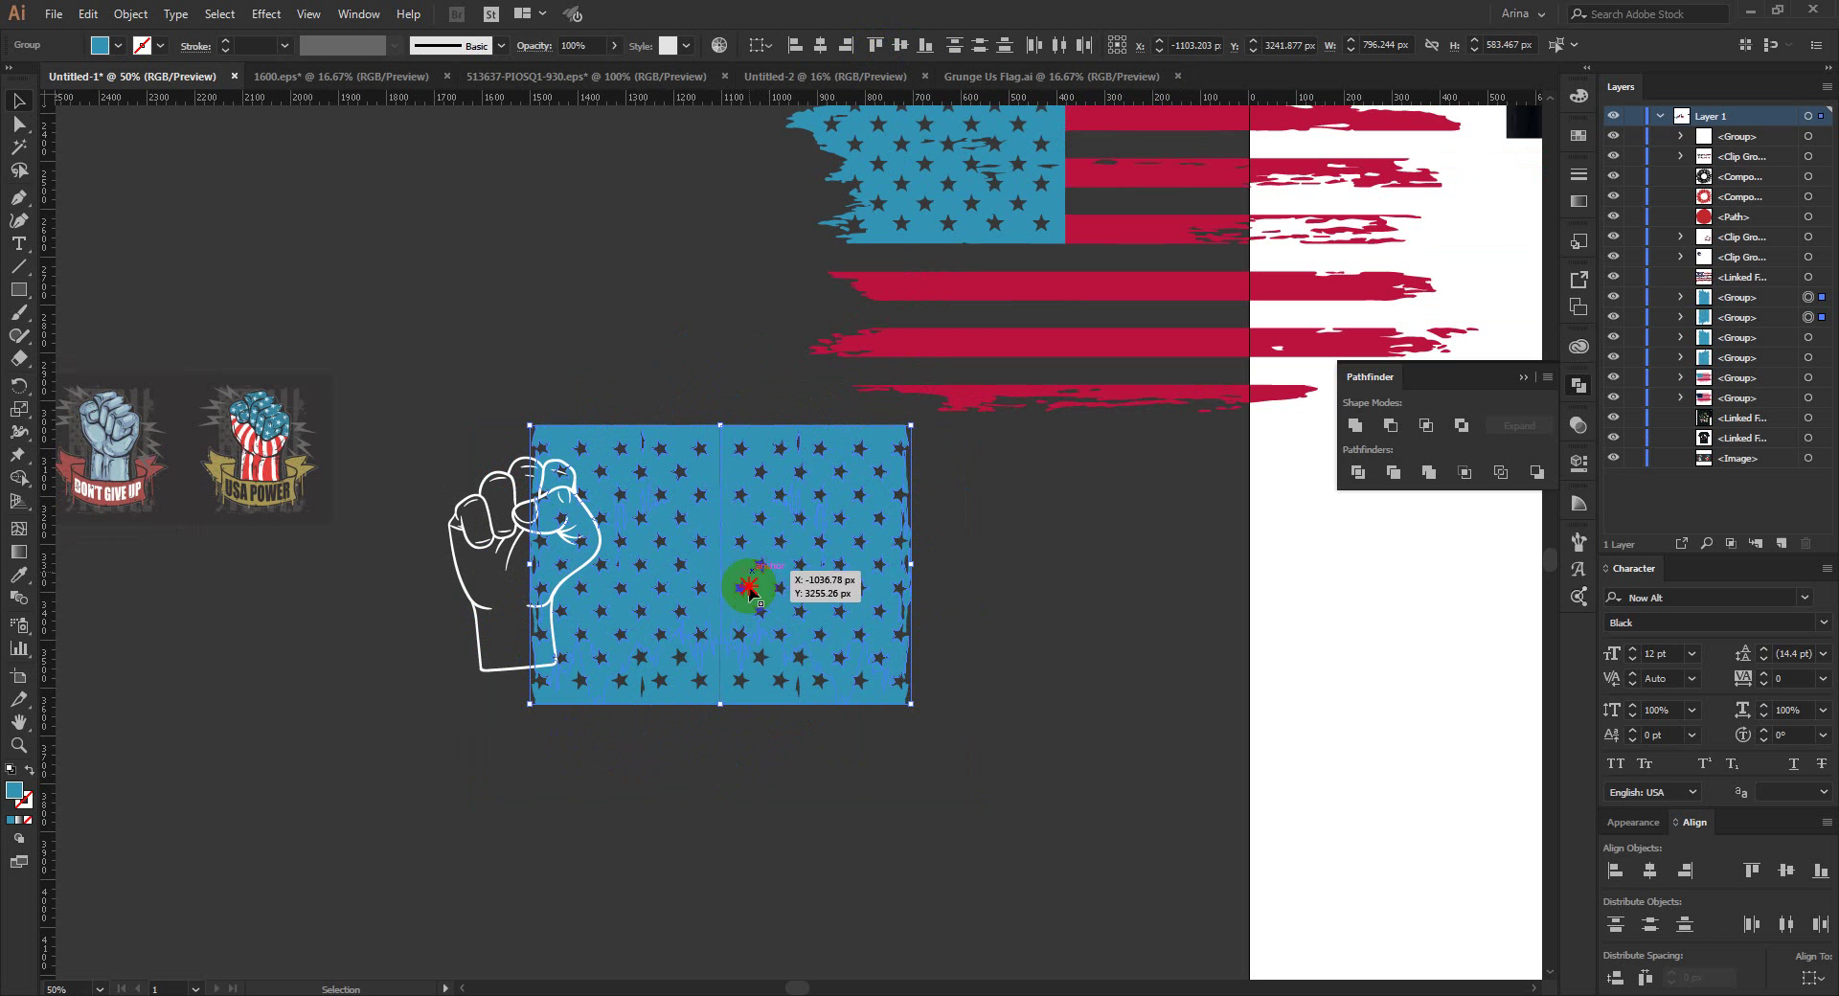
pyautogui.moveTo(738, 582); pyautogui.dragTo(747, 859)
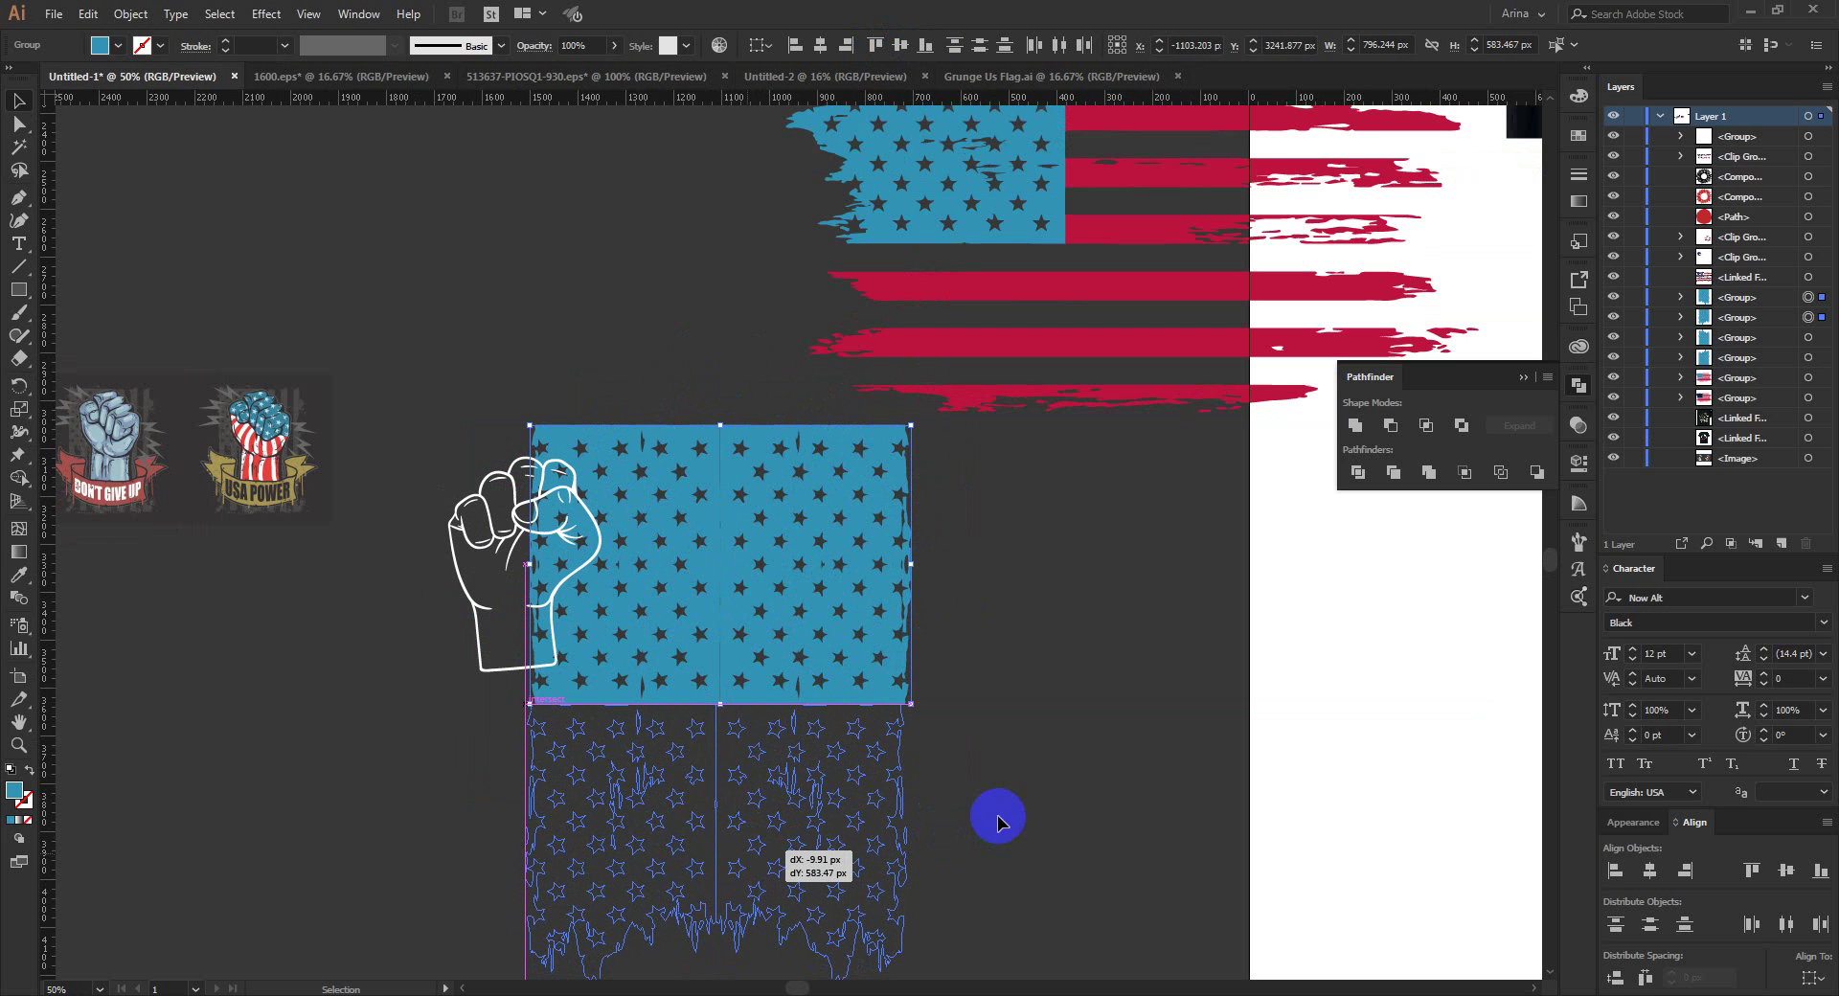
pyautogui.click(997, 814)
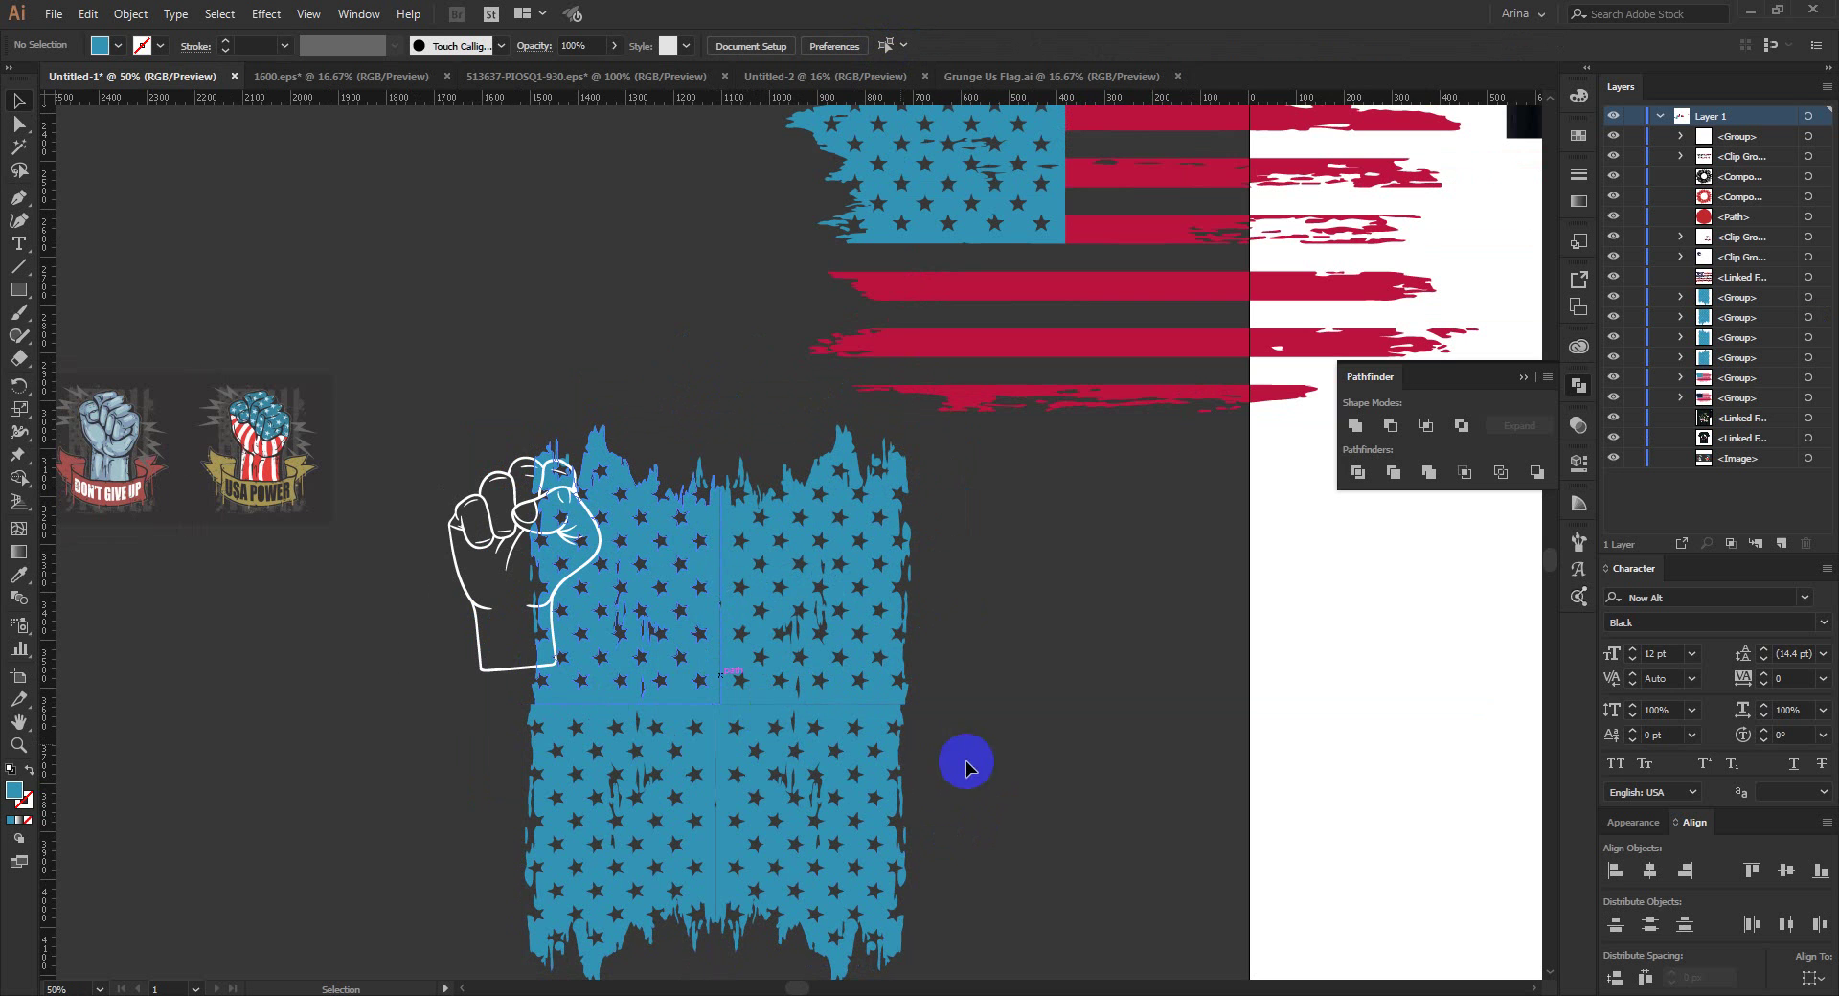
# Step: Align the two right-hand star fields by their left edges and line up the left-hand pair in one column
pyautogui.scroll(2, 756, 737)
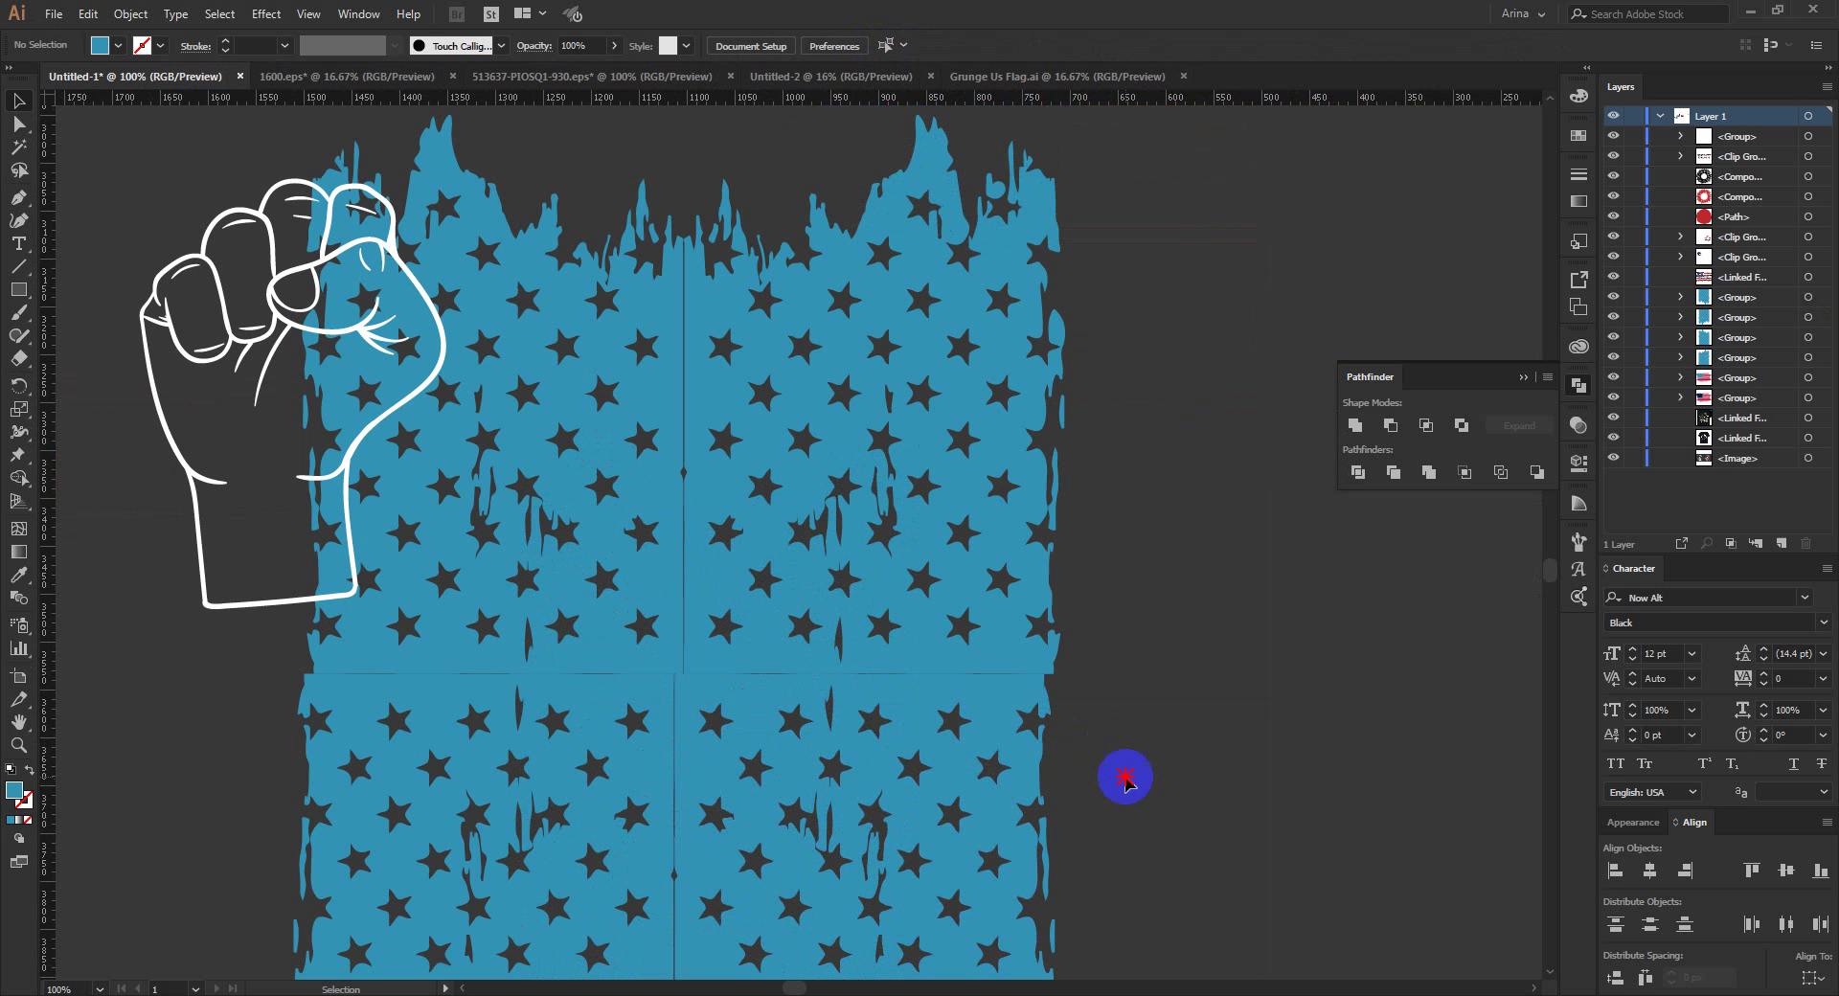
pyautogui.moveTo(1120, 776); pyautogui.dragTo(787, 455)
pyautogui.click(902, 45)
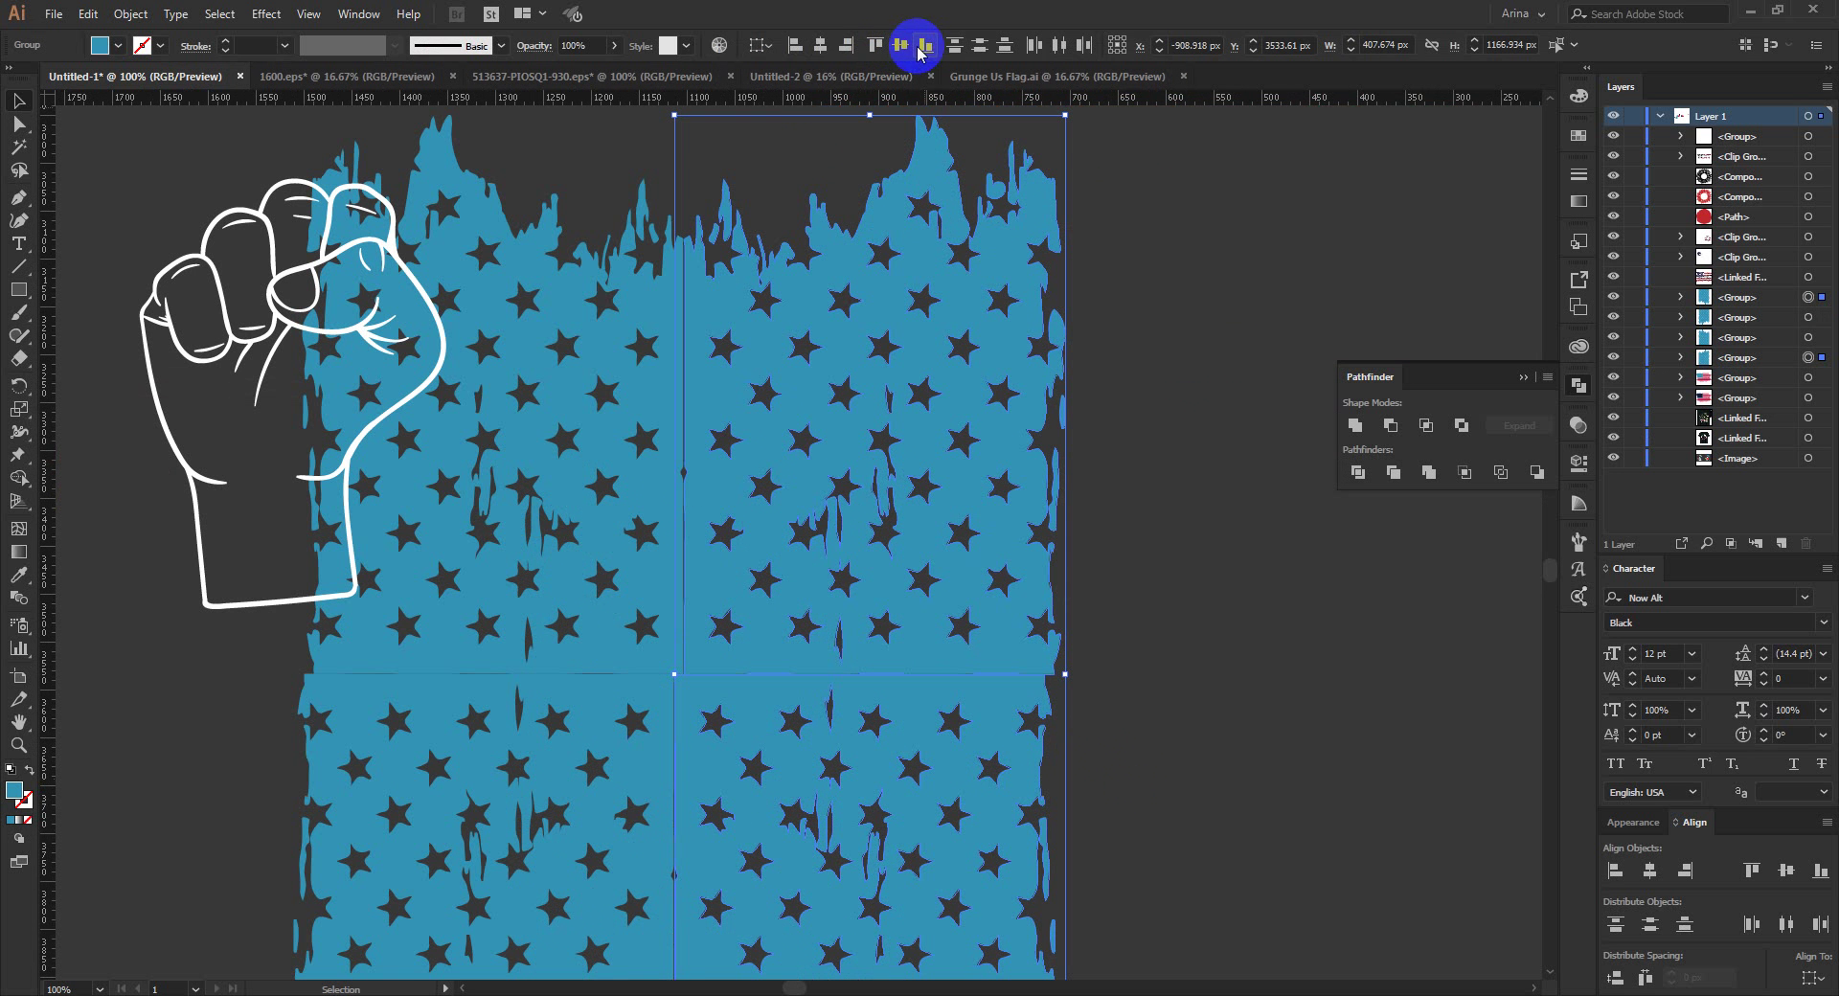
pyautogui.click(820, 46)
pyautogui.click(795, 46)
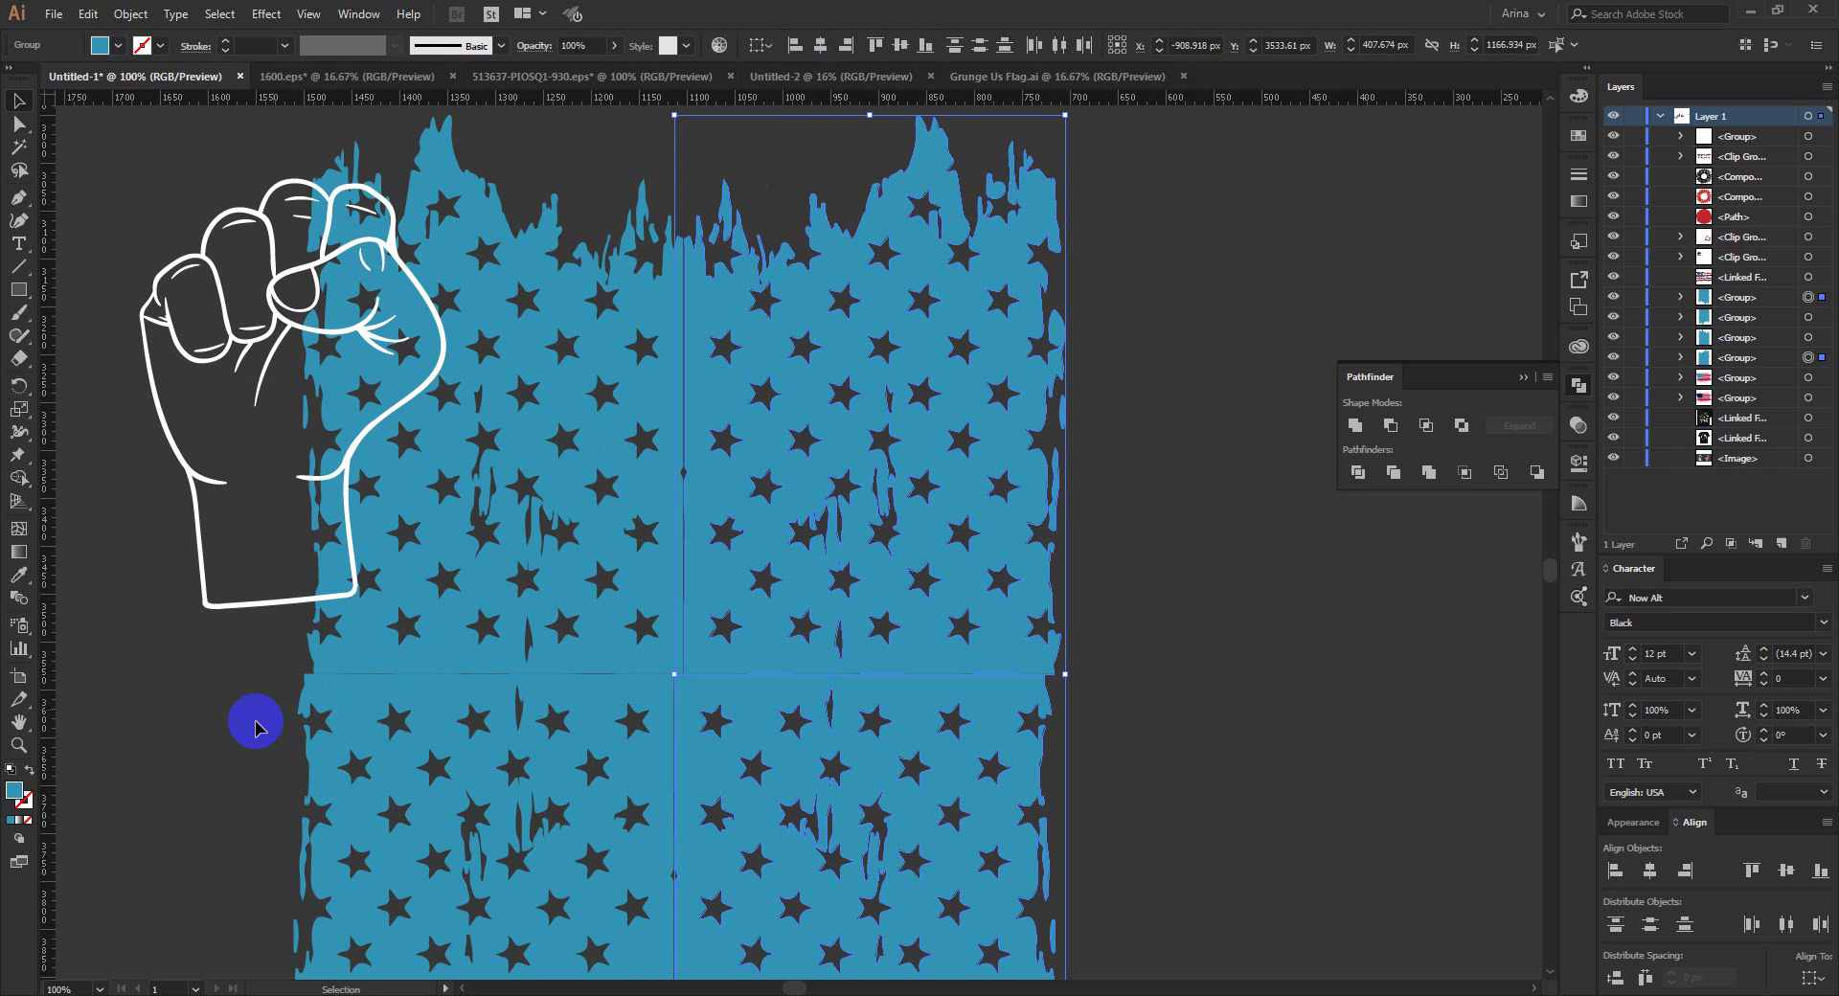
pyautogui.moveTo(232, 661); pyautogui.dragTo(450, 781)
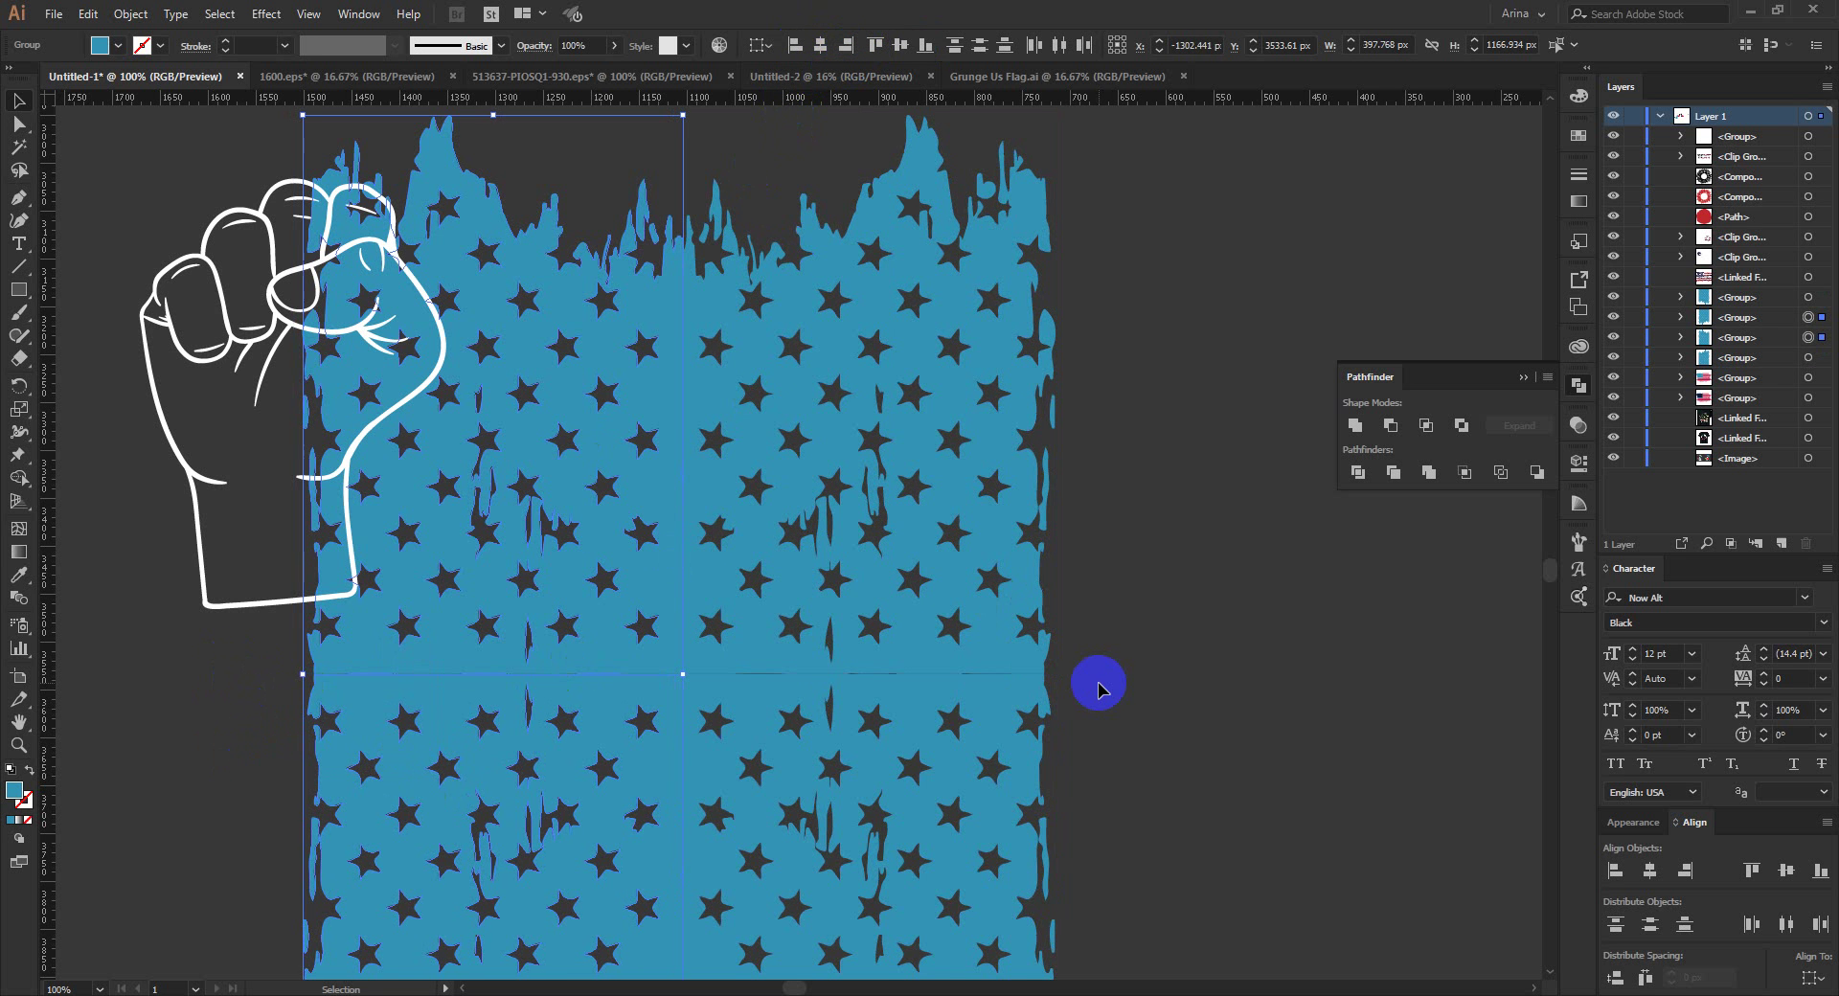
# Step: Nudge the lower pair of star fields up until it overlaps the upper pair and closes the horizontal seam
pyautogui.moveTo(1117, 766); pyautogui.dragTo(177, 840)
pyautogui.press('Up')
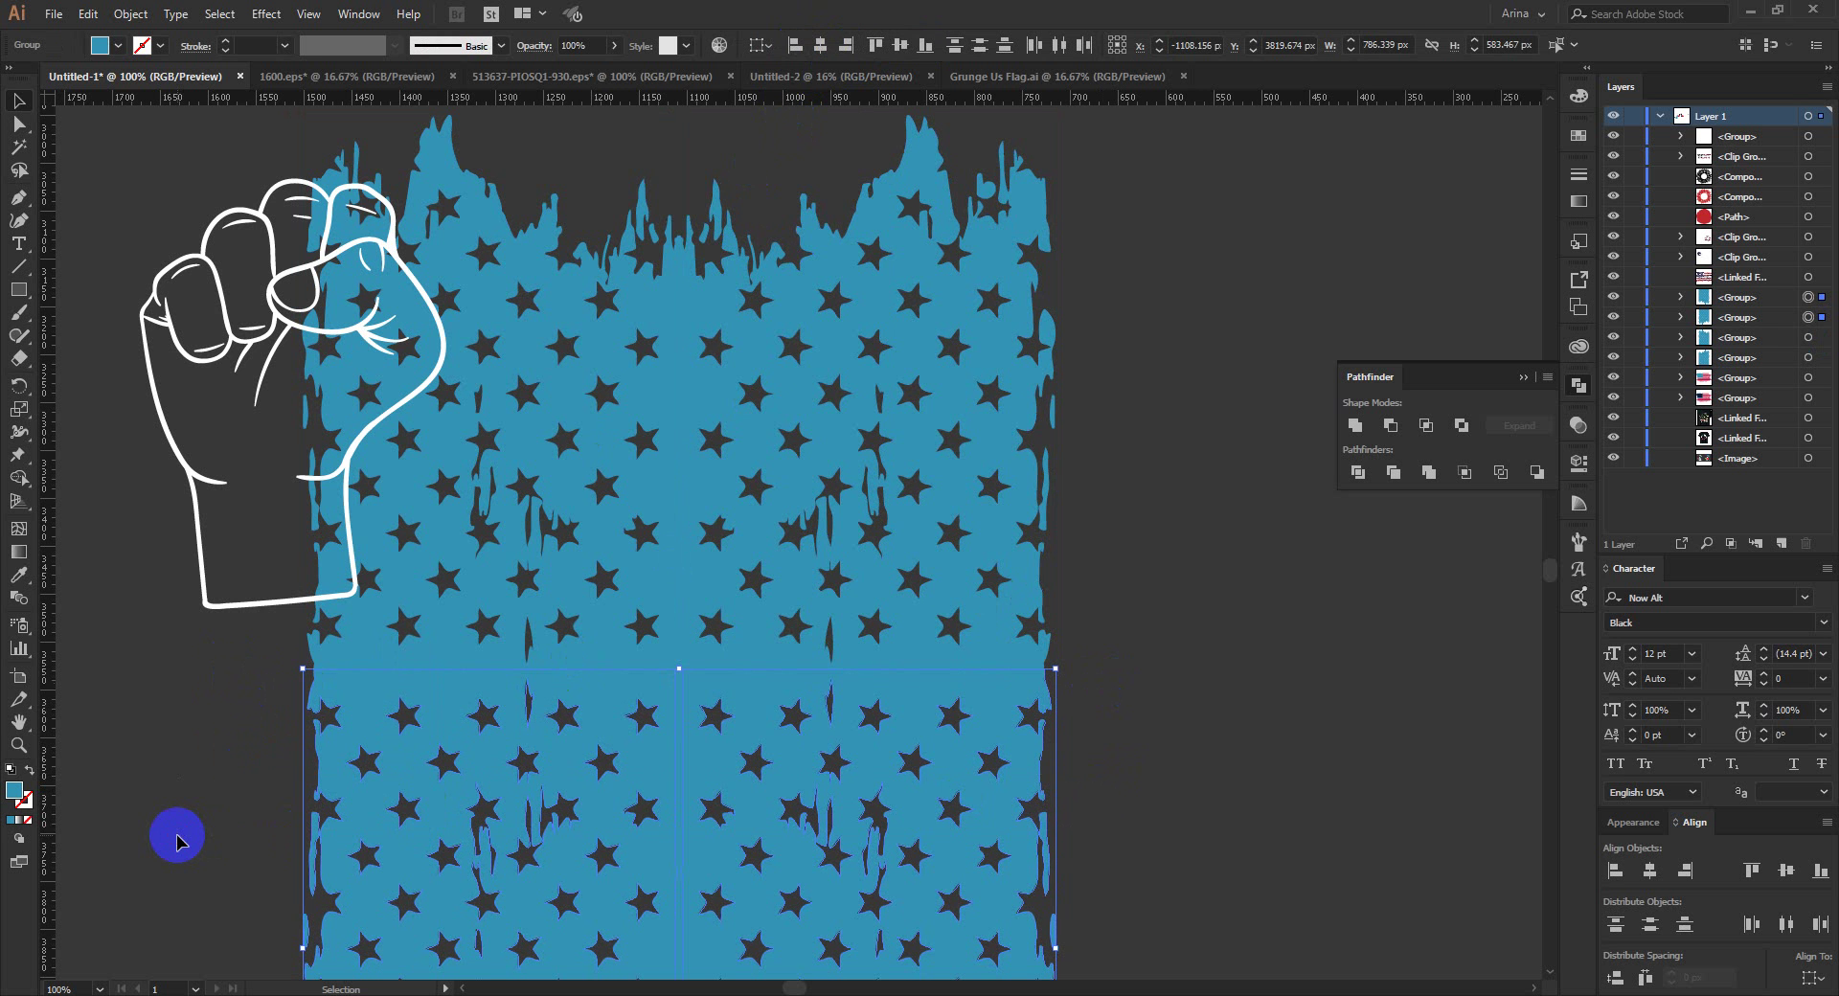
pyautogui.press('Up')
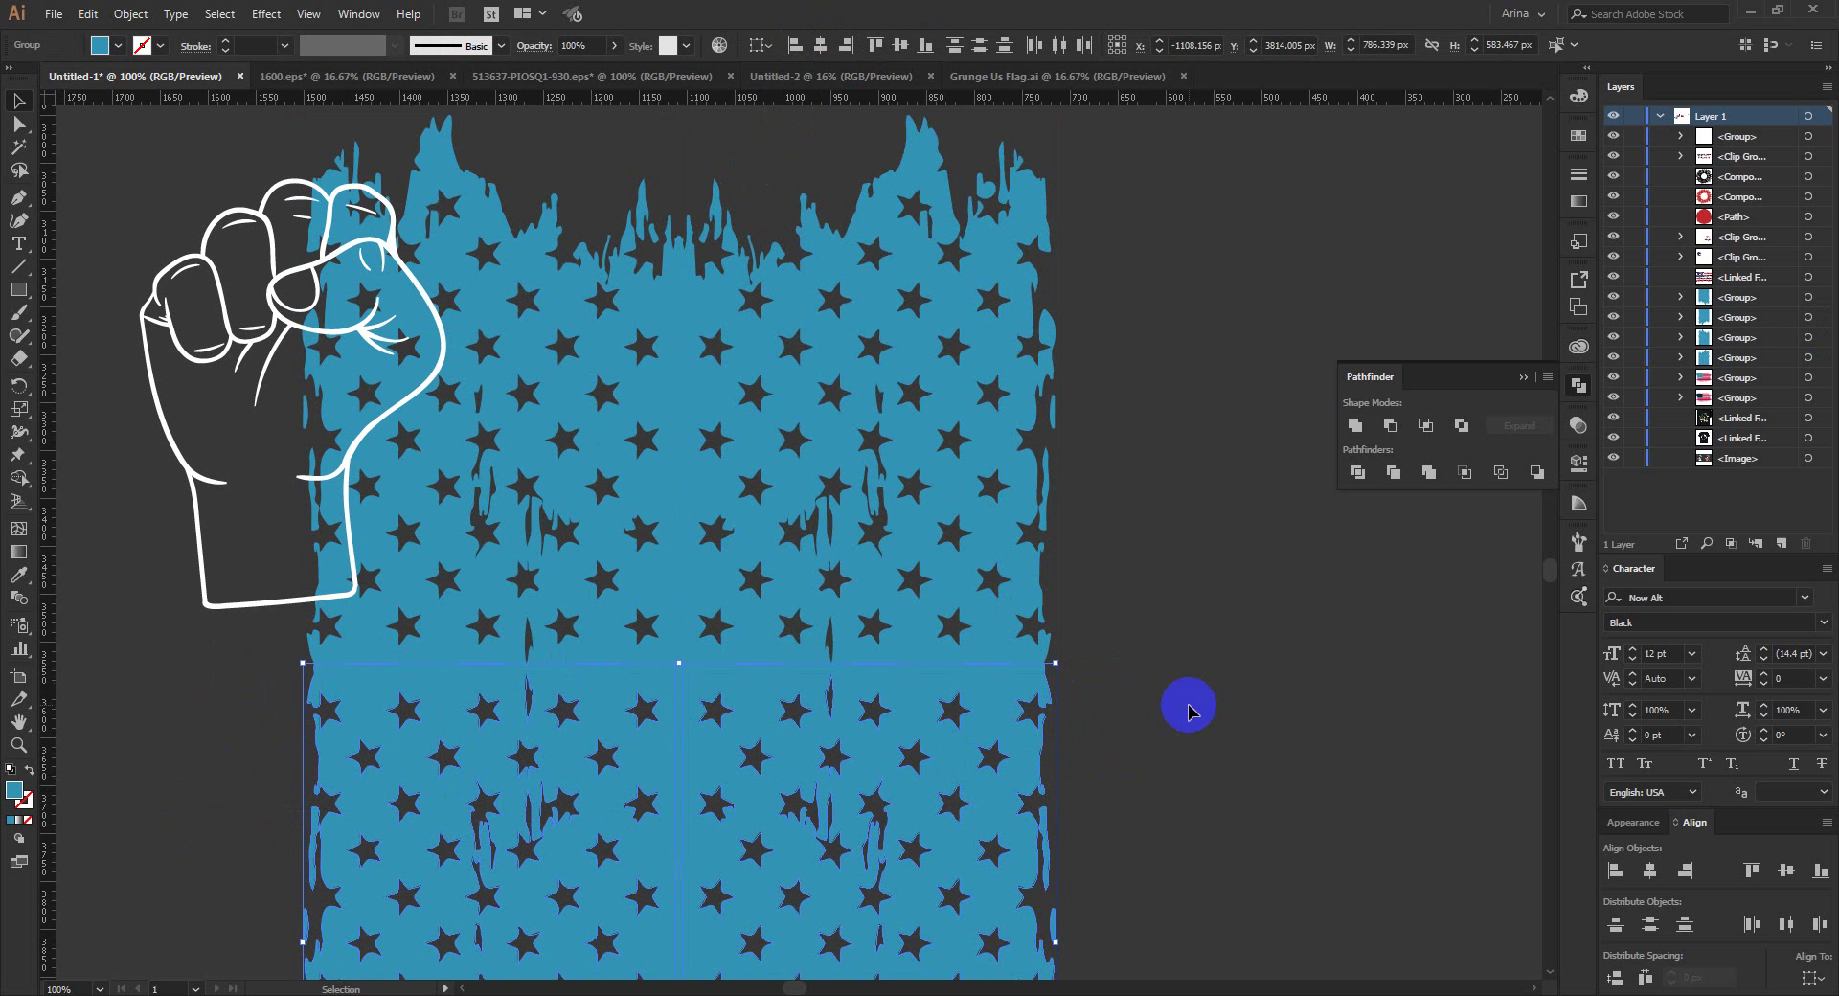
pyautogui.click(833, 587)
pyautogui.scroll(-2, 841, 586)
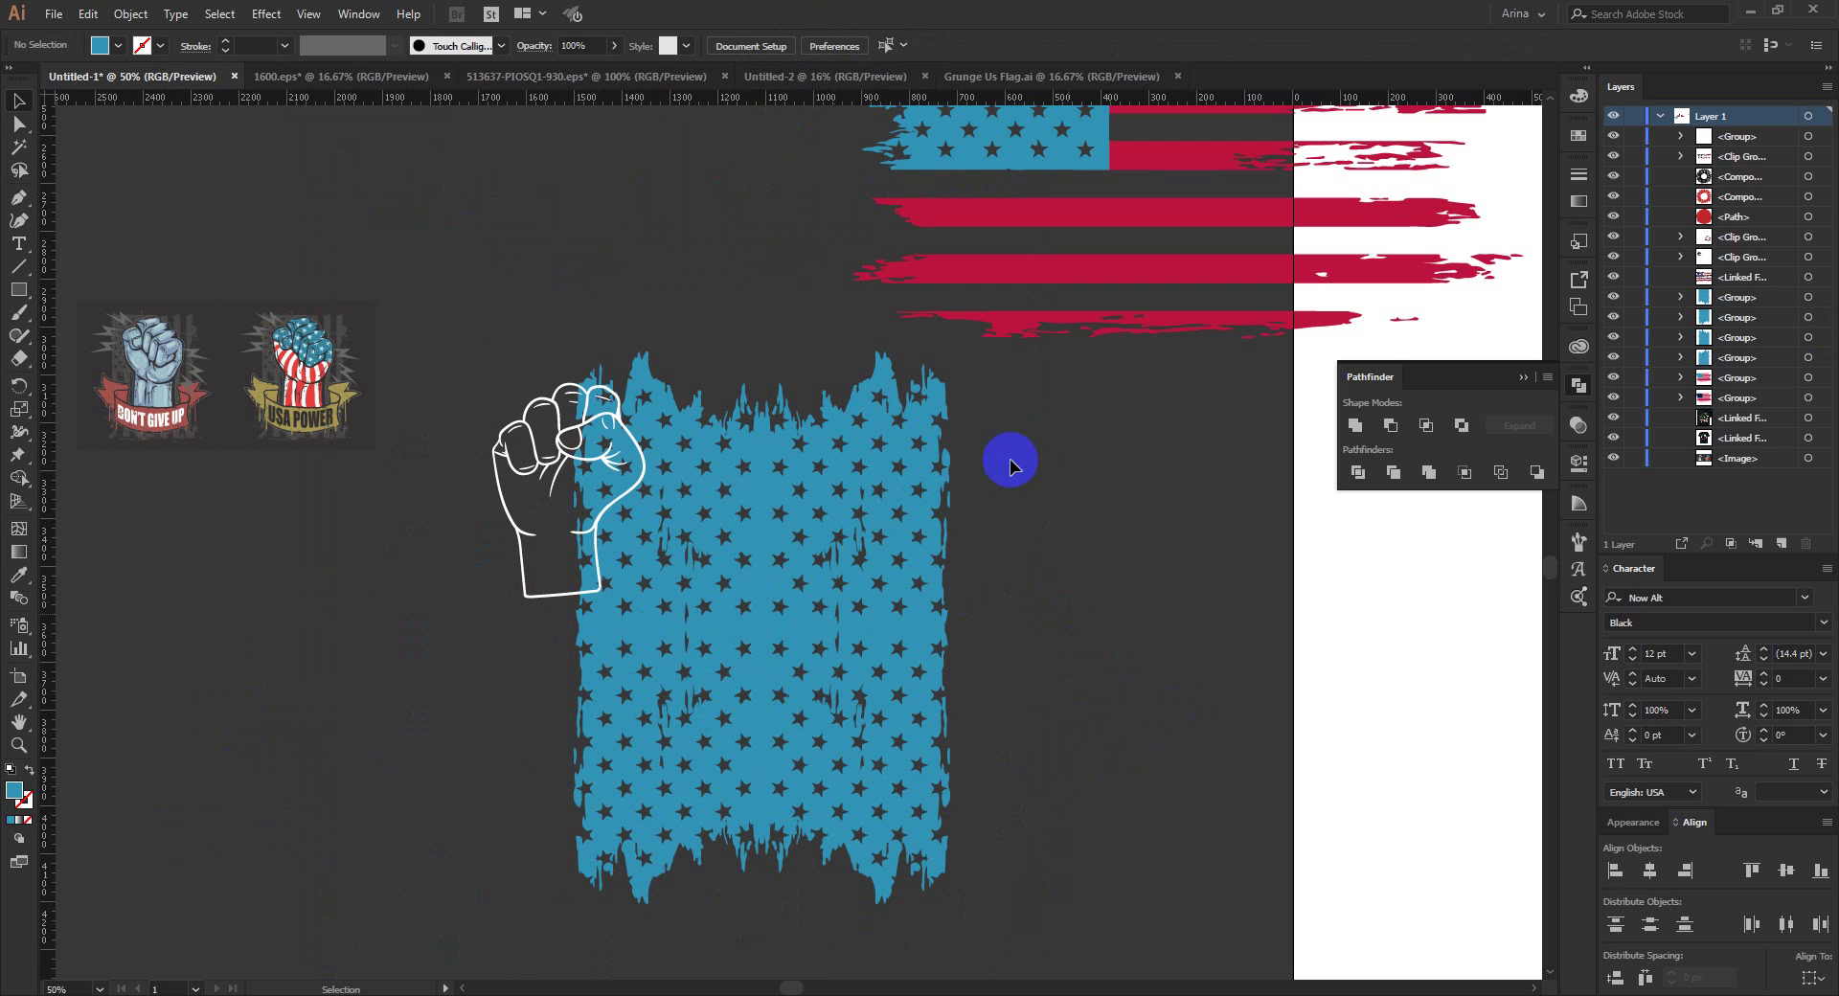
# Step: Move all four star fields together to the right, clear of the fist outline, leaving the fist in place
pyautogui.moveTo(1011, 460); pyautogui.dragTo(629, 810)
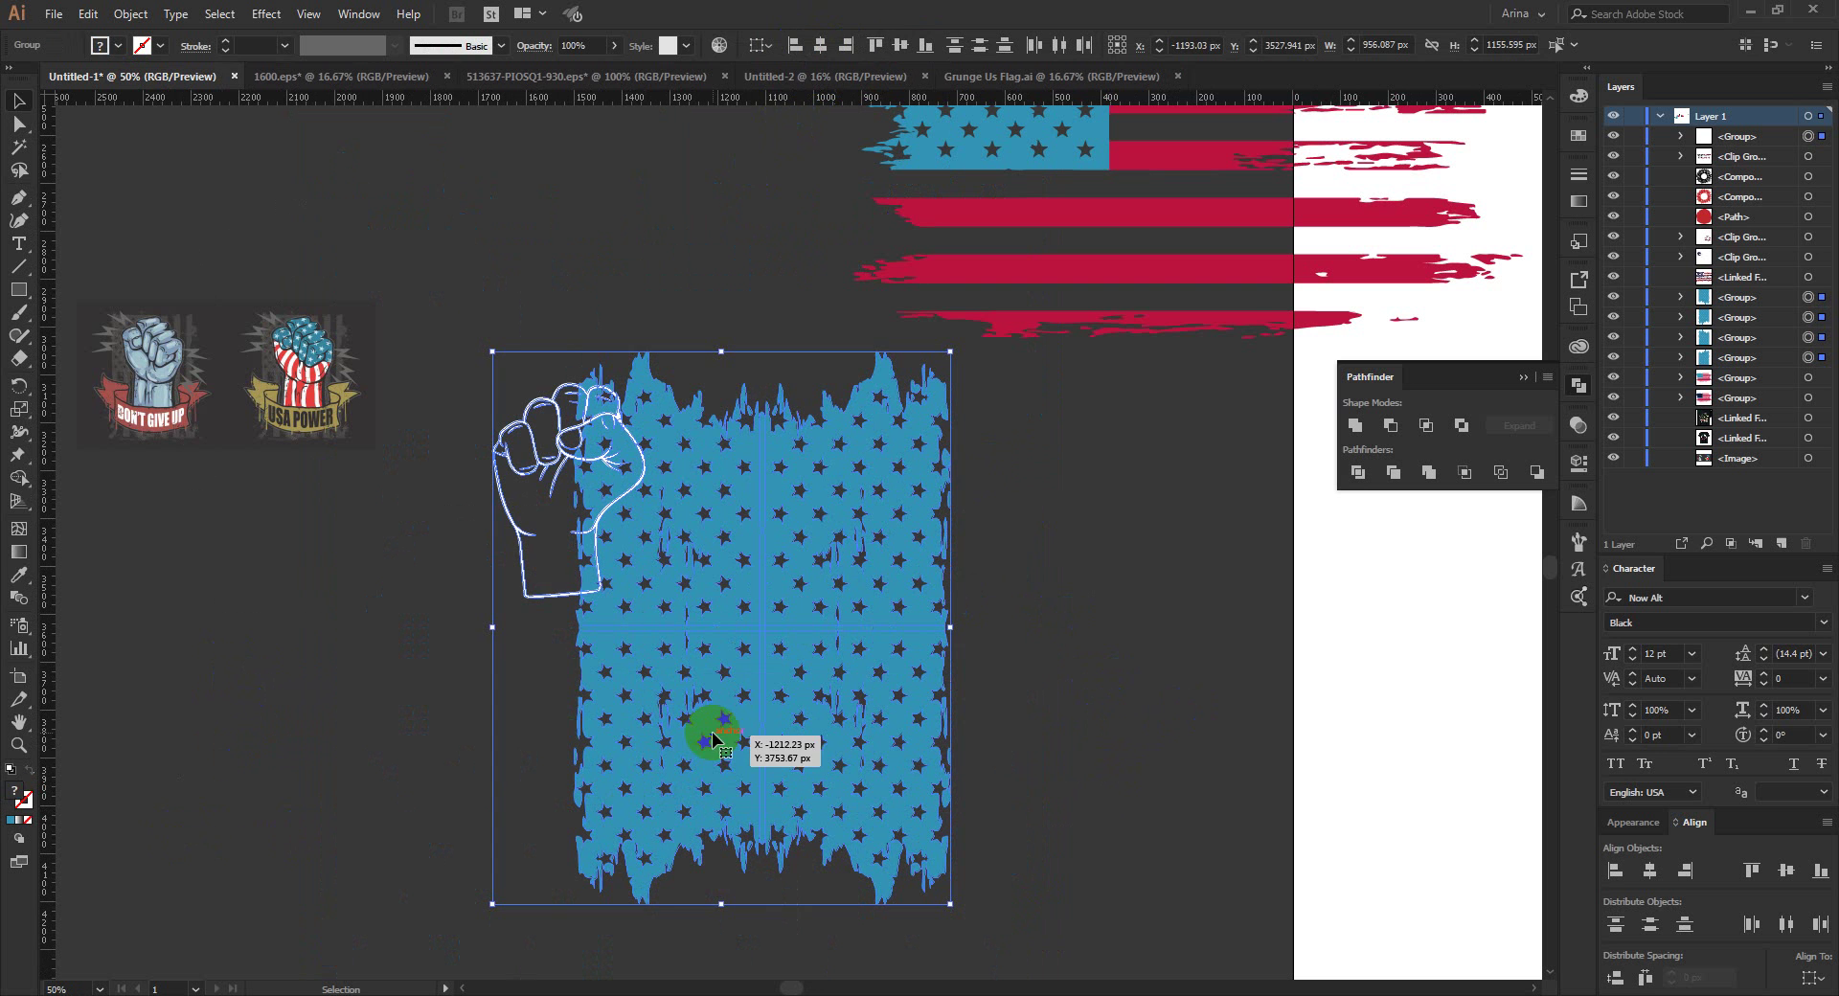
pyautogui.keyDown('shift'); pyautogui.click(553, 601); pyautogui.keyUp('shift')
pyautogui.moveTo(812, 633); pyautogui.dragTo(927, 651)
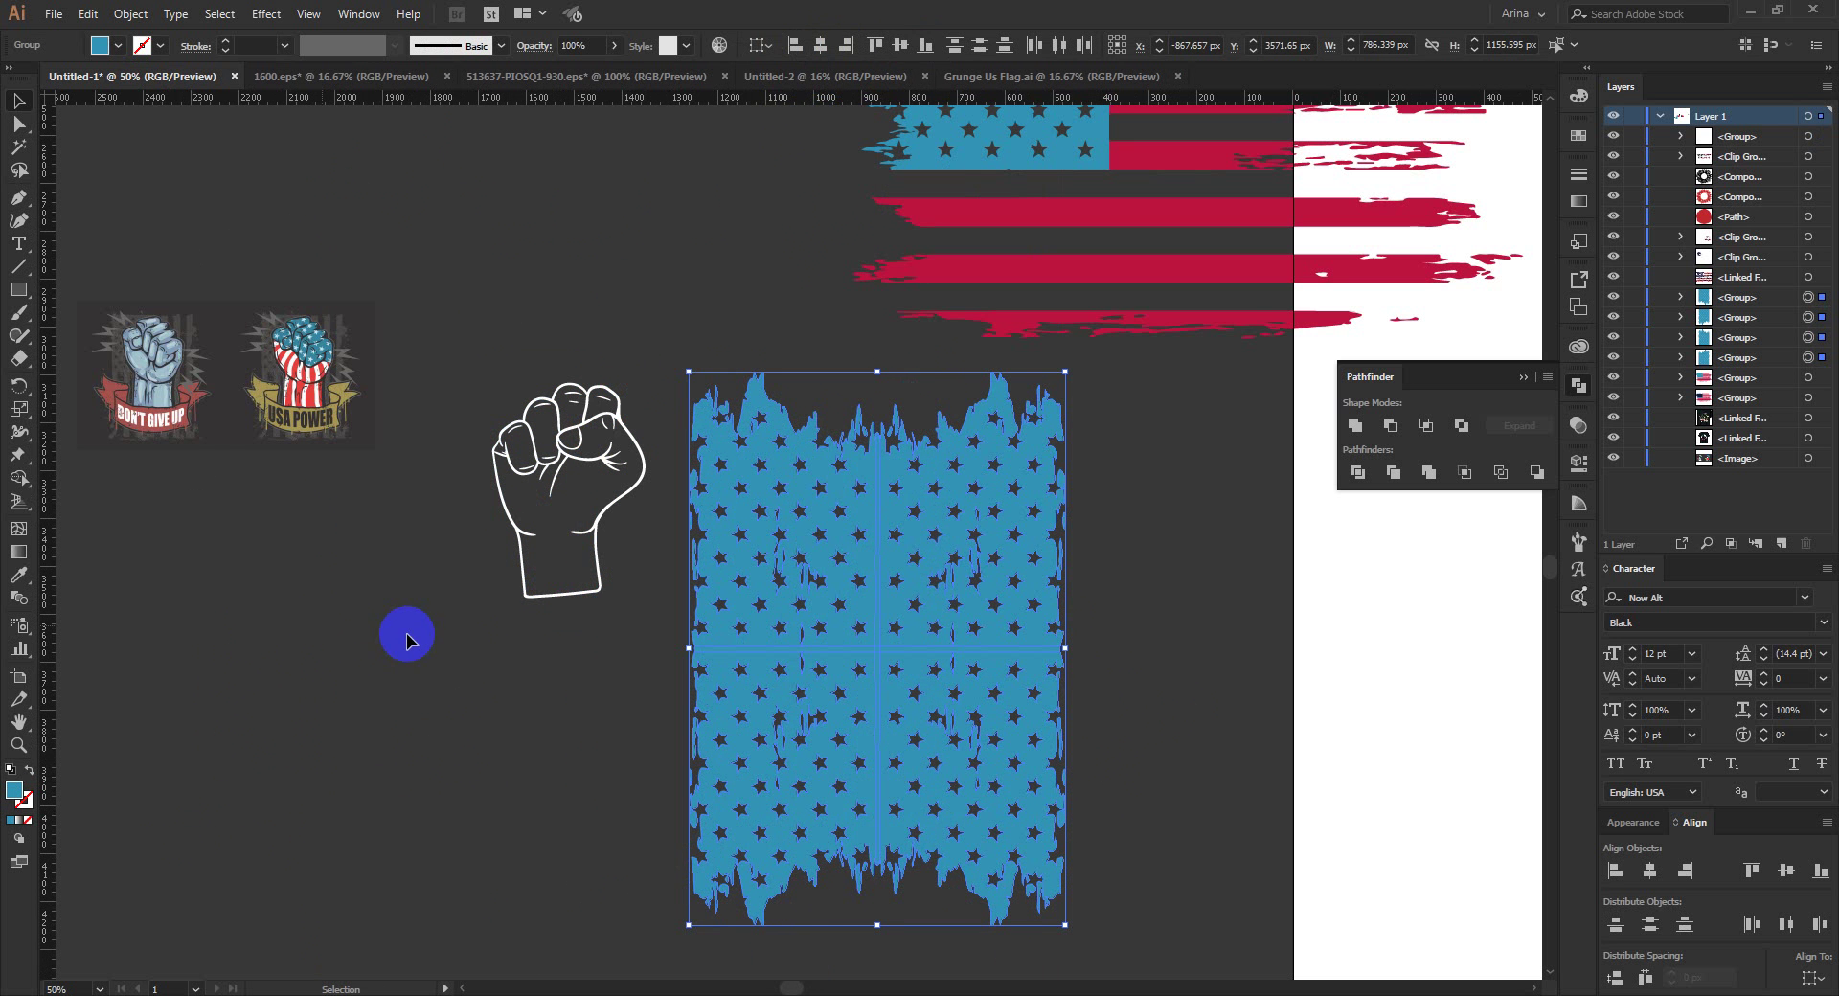
pyautogui.click(141, 18)
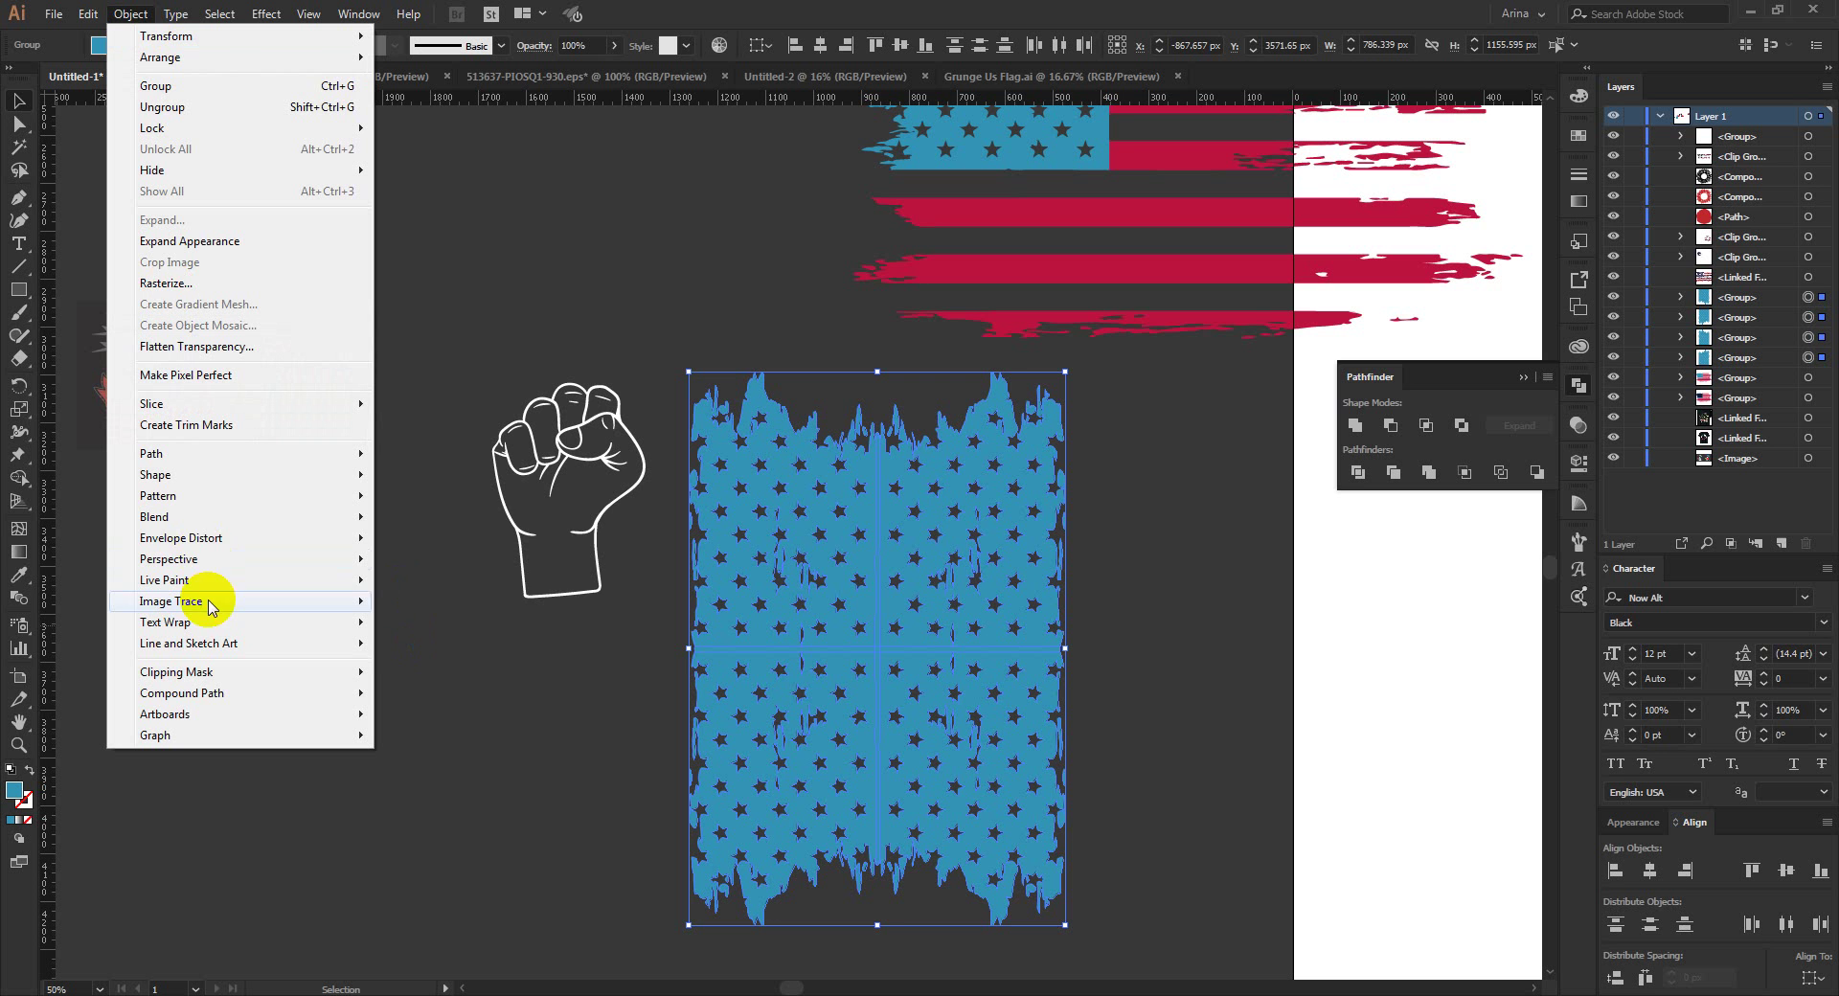
pyautogui.click(181, 498)
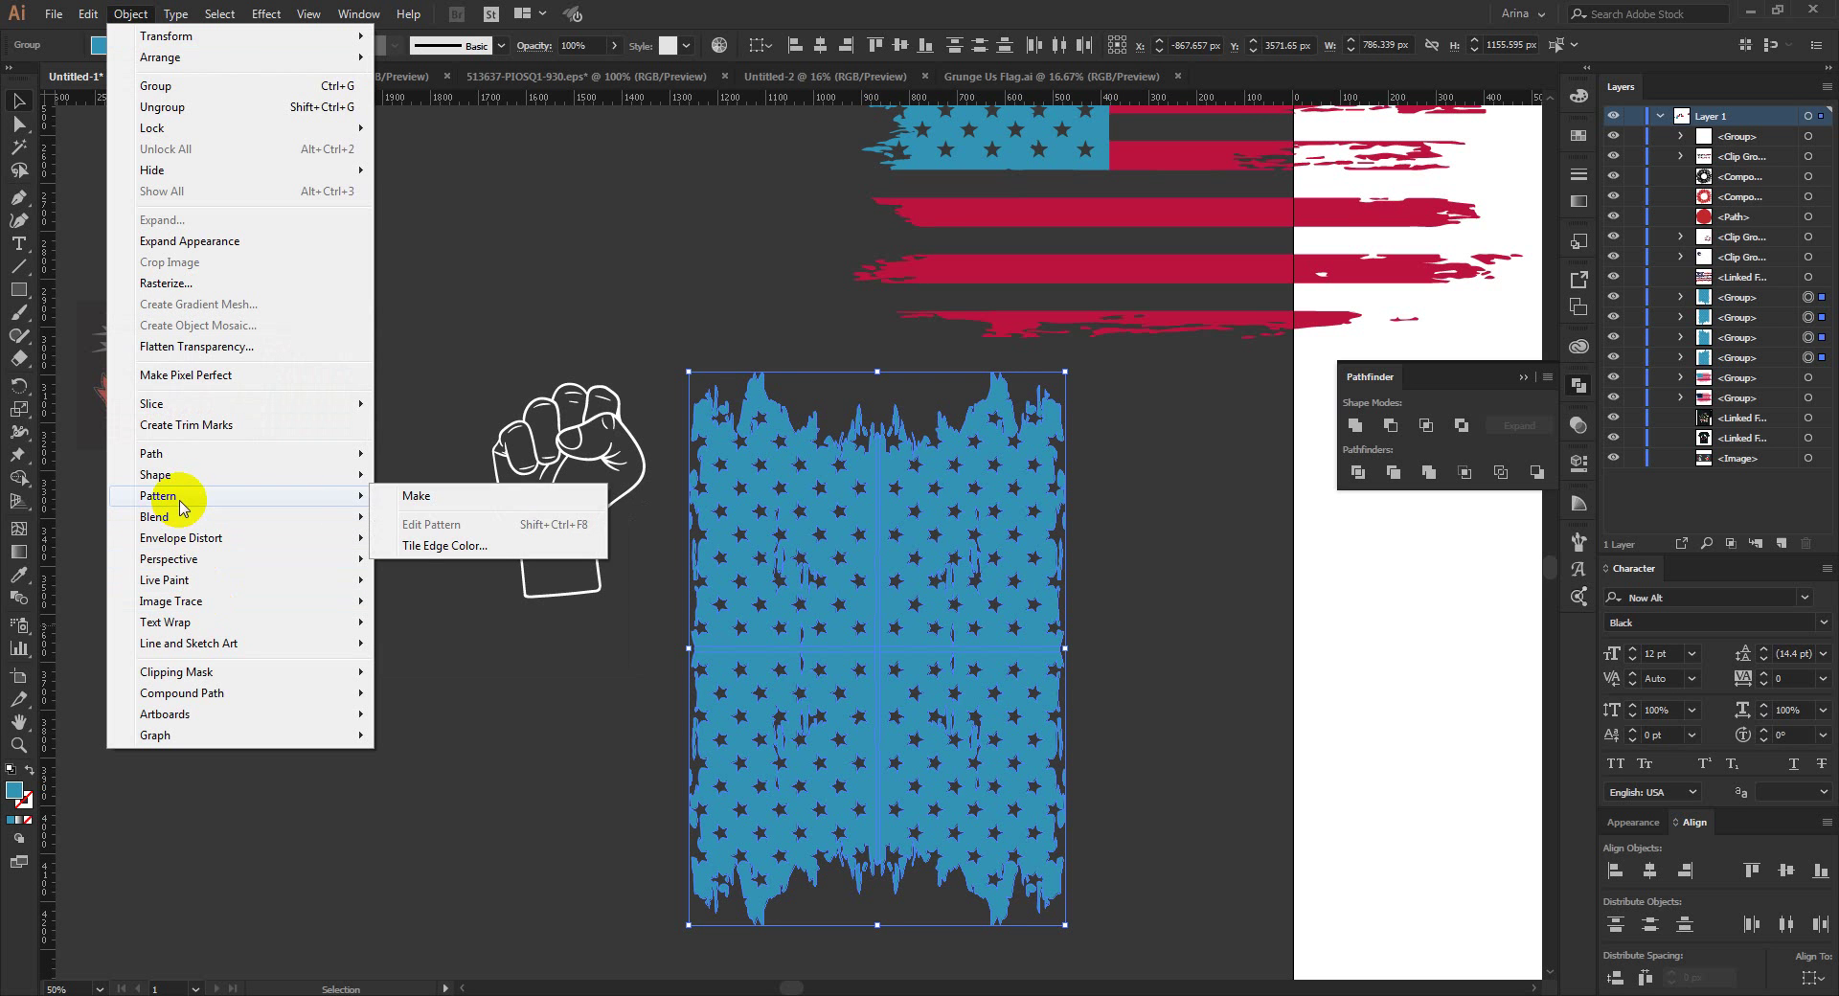
pyautogui.click(406, 495)
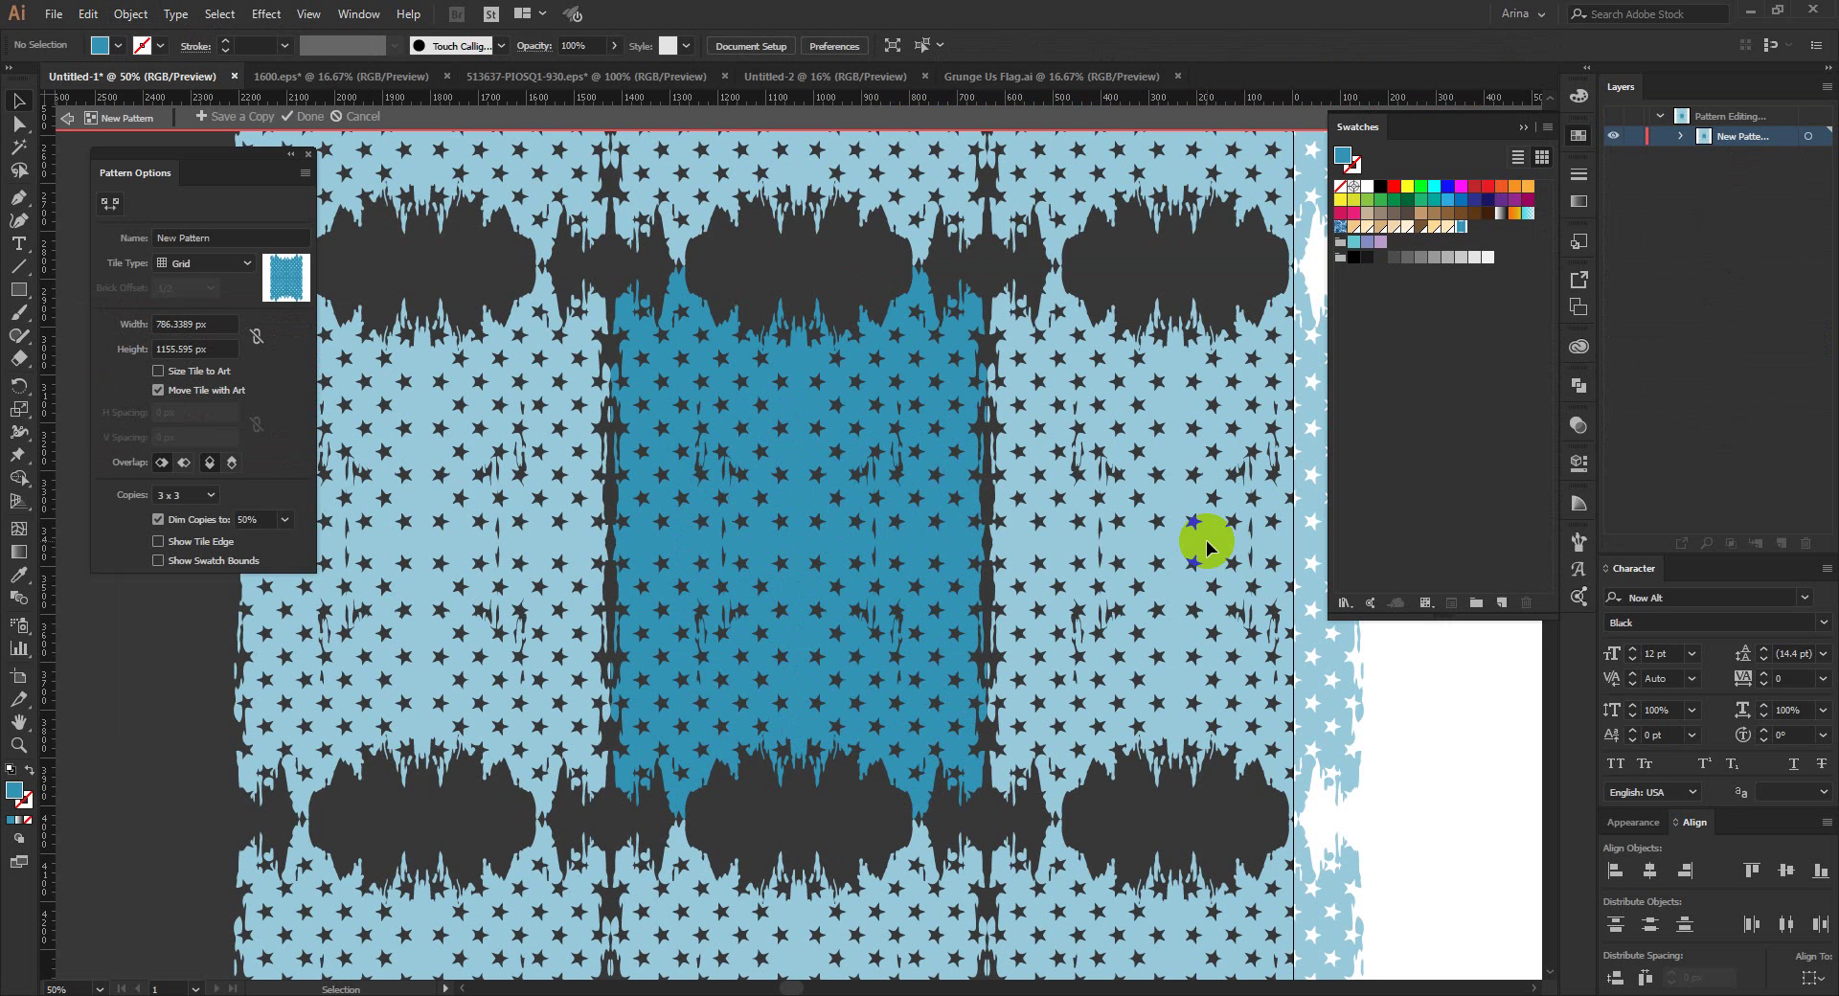
pyautogui.moveTo(745, 463); pyautogui.dragTo(886, 515)
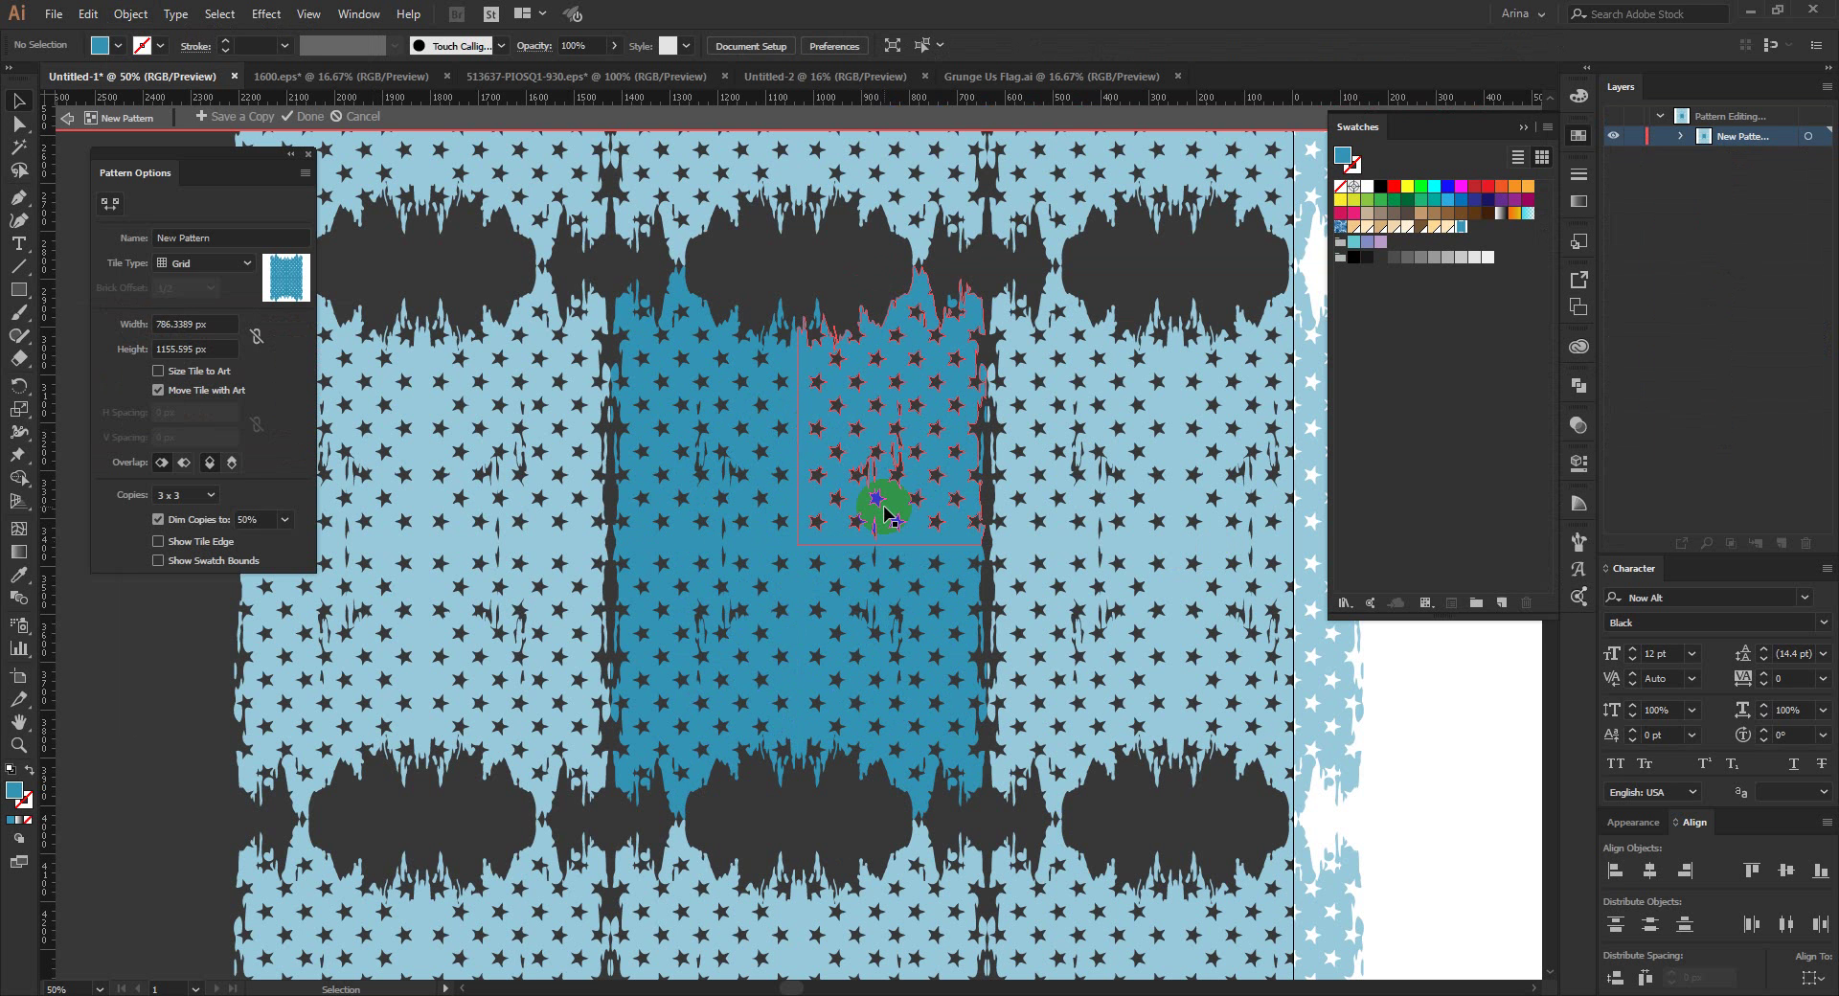
pyautogui.click(390, 137)
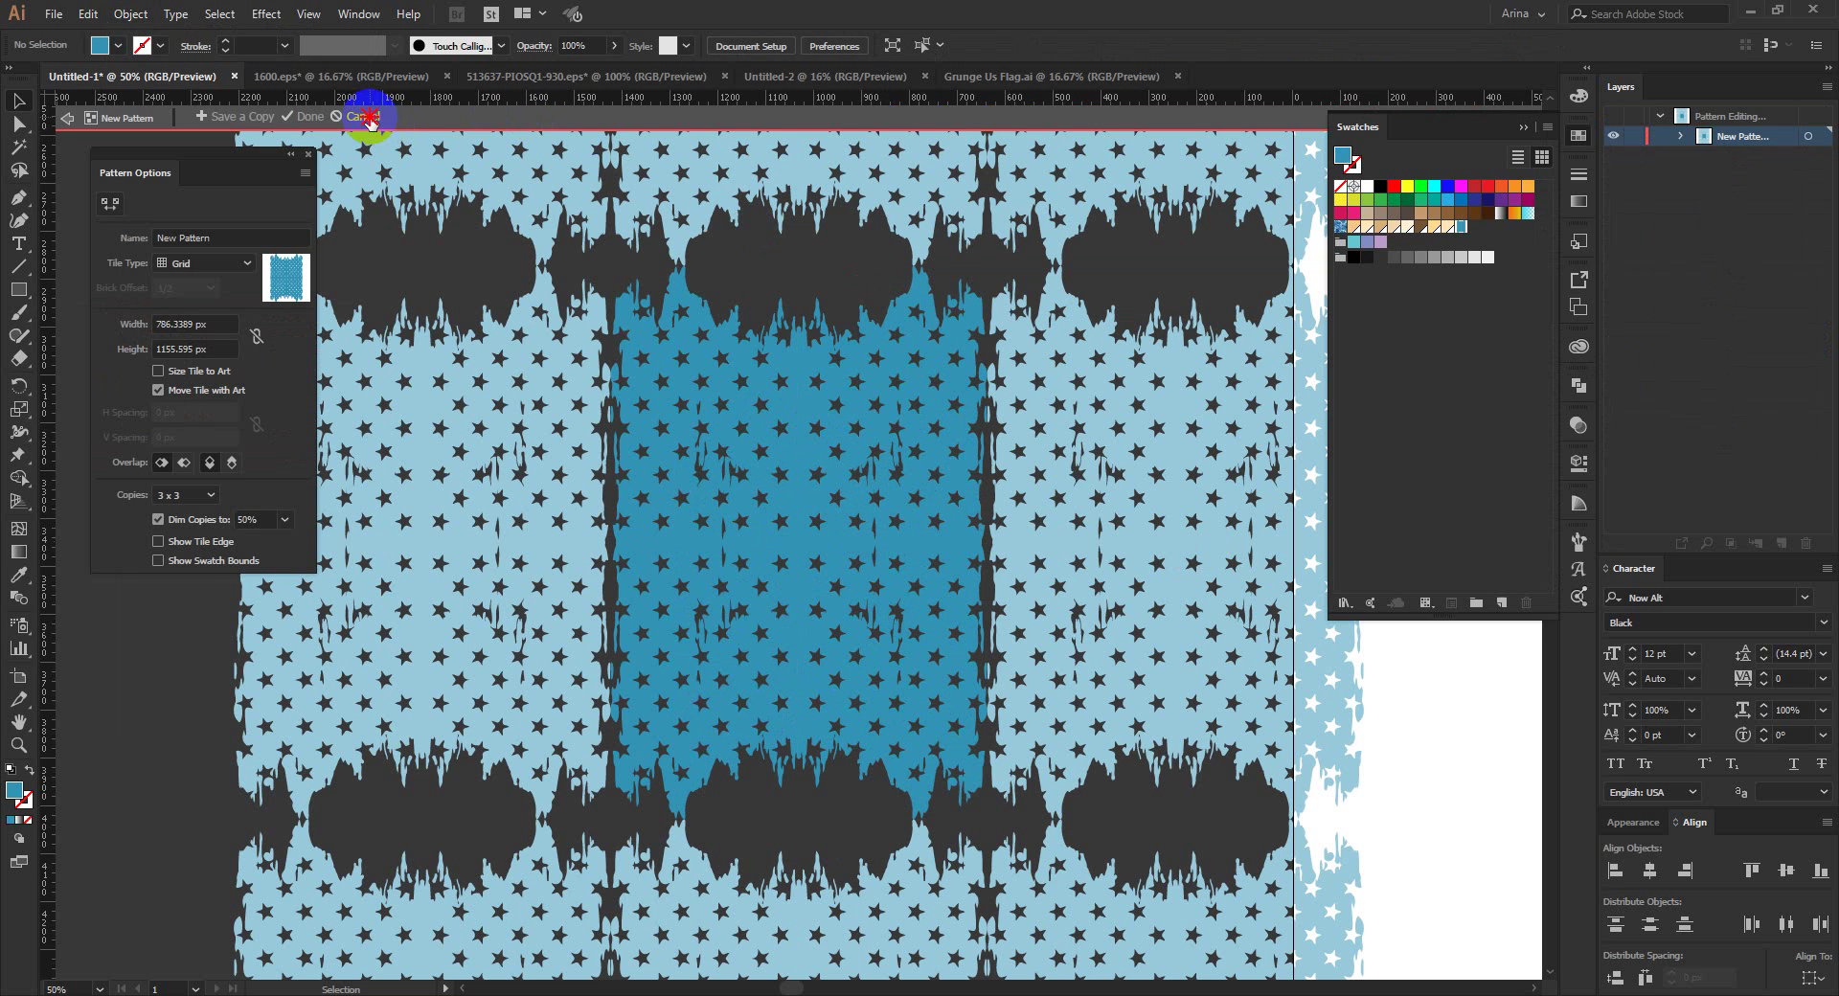
pyautogui.click(367, 117)
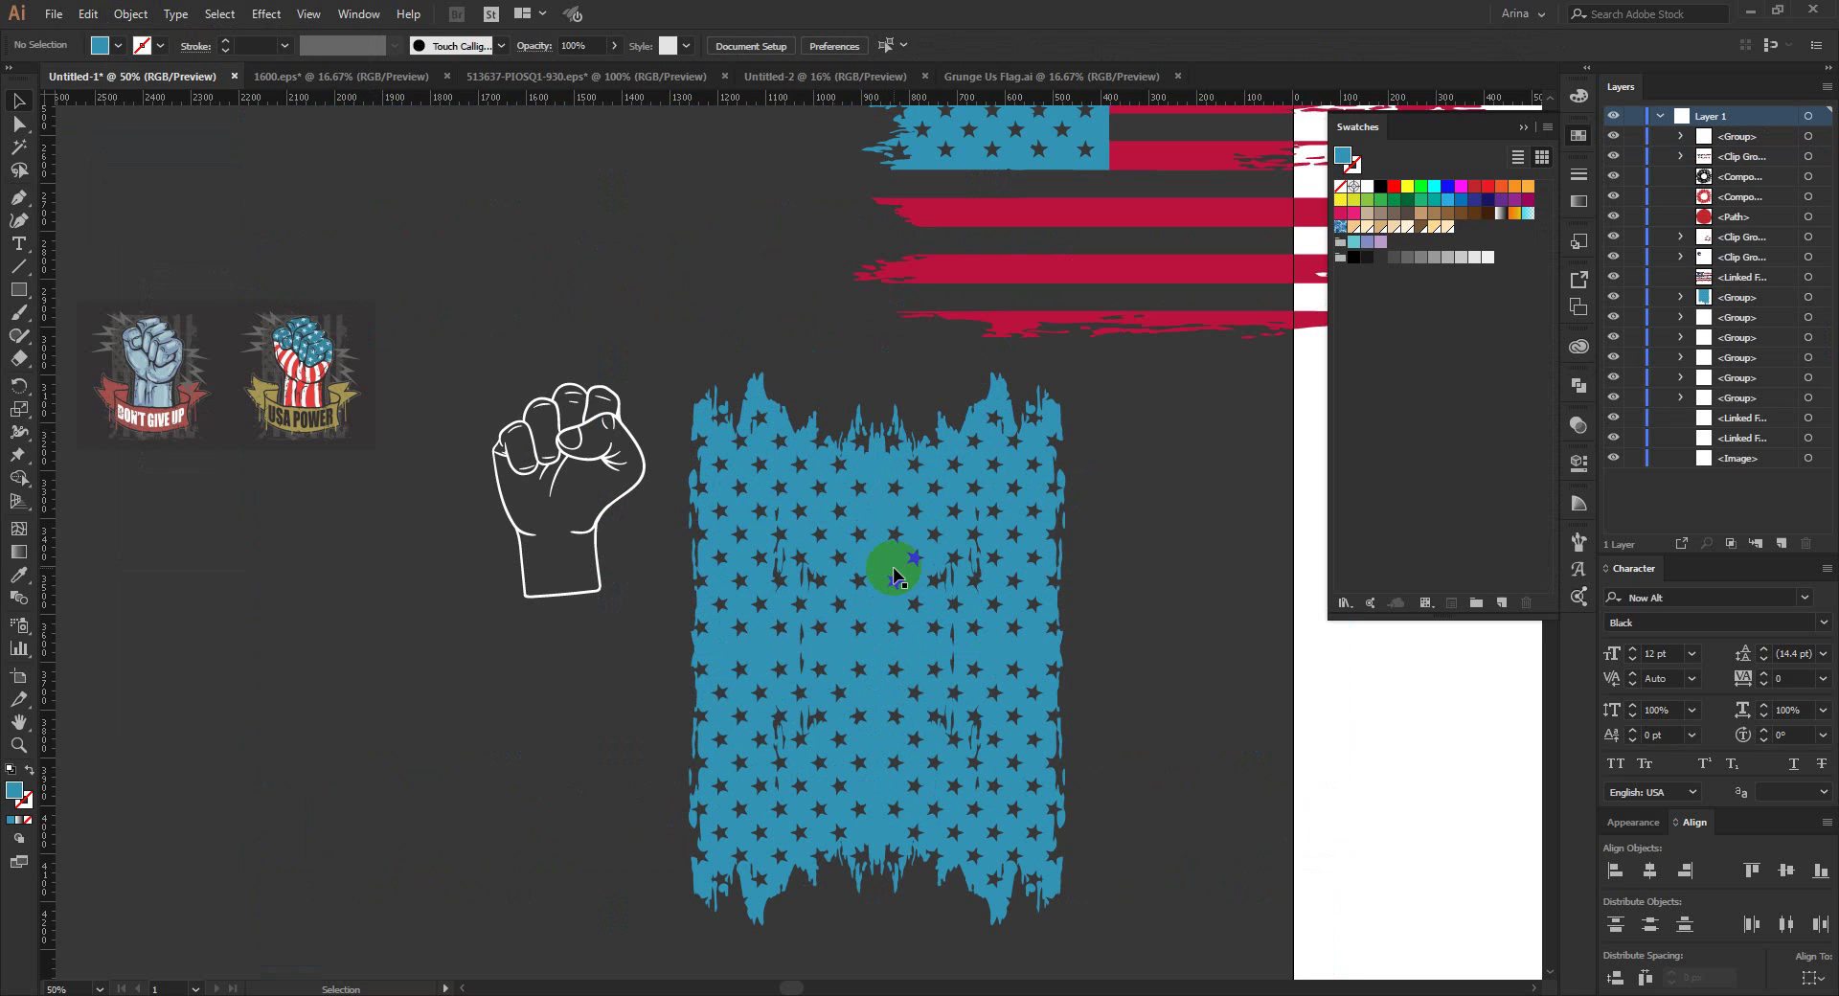
# Step: Add the assembled block of star fields to the swatches as a pattern swatch
pyautogui.moveTo(1183, 490); pyautogui.dragTo(1419, 398)
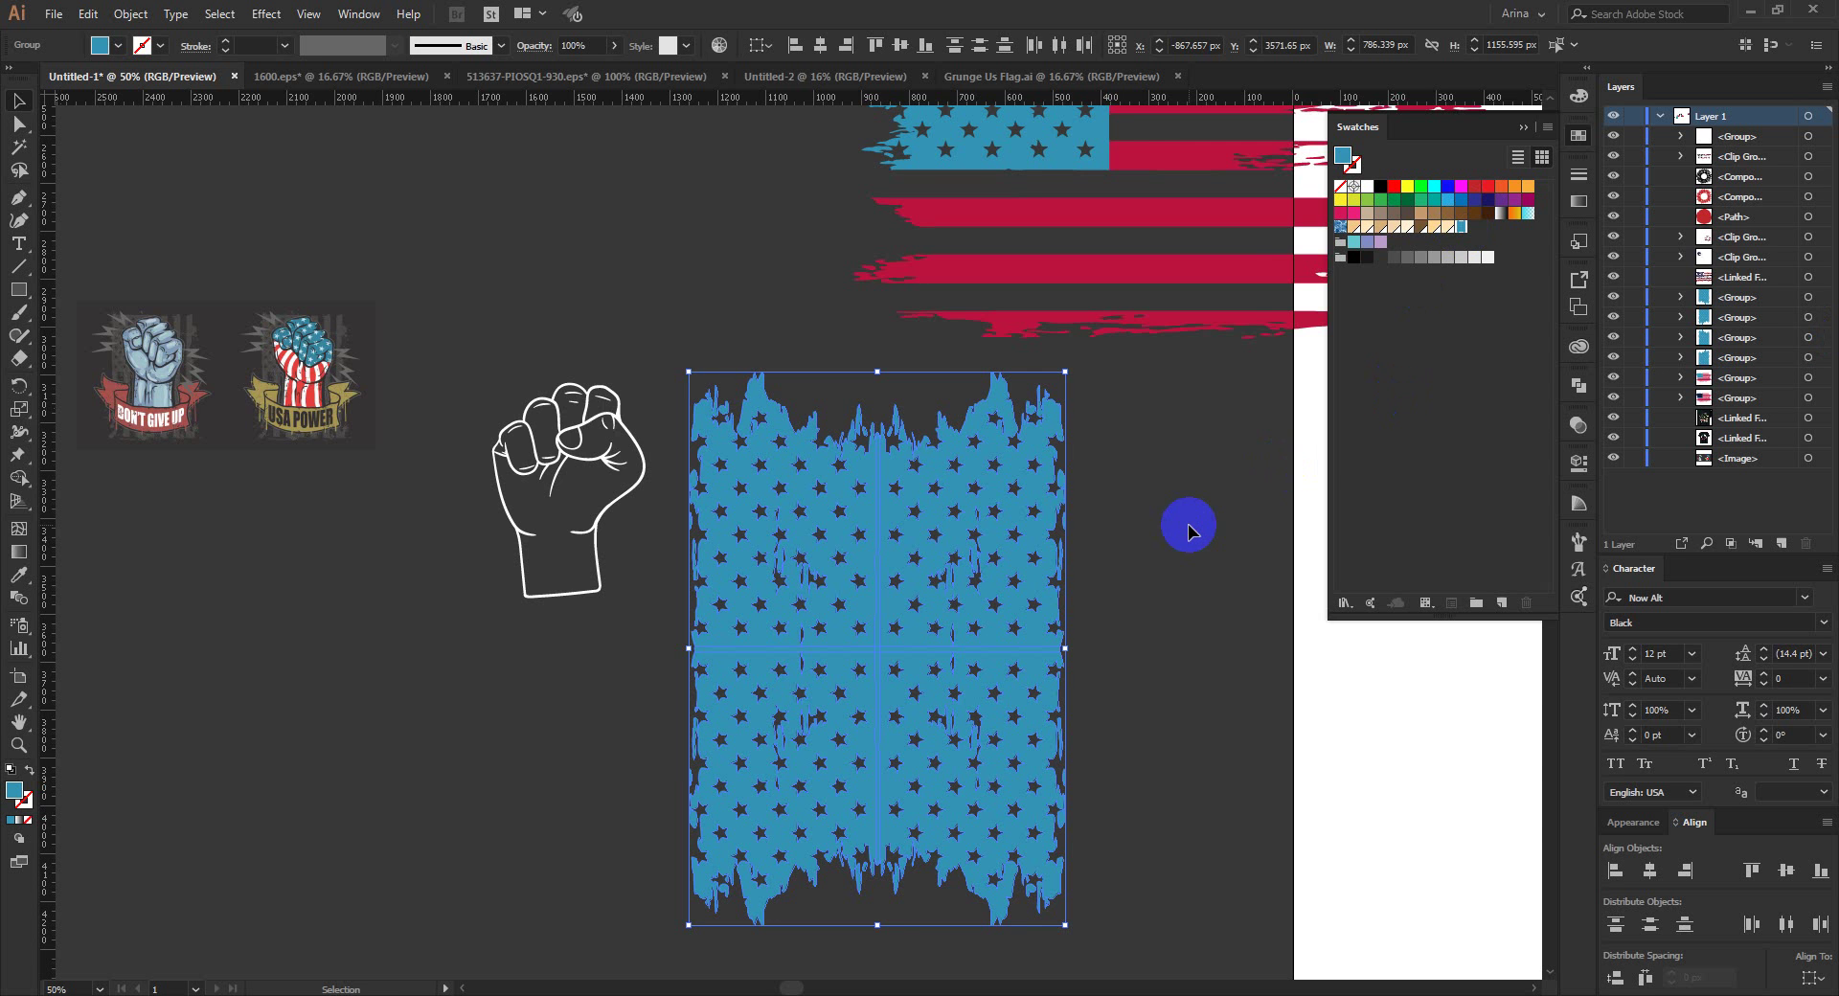
pyautogui.click(1188, 525)
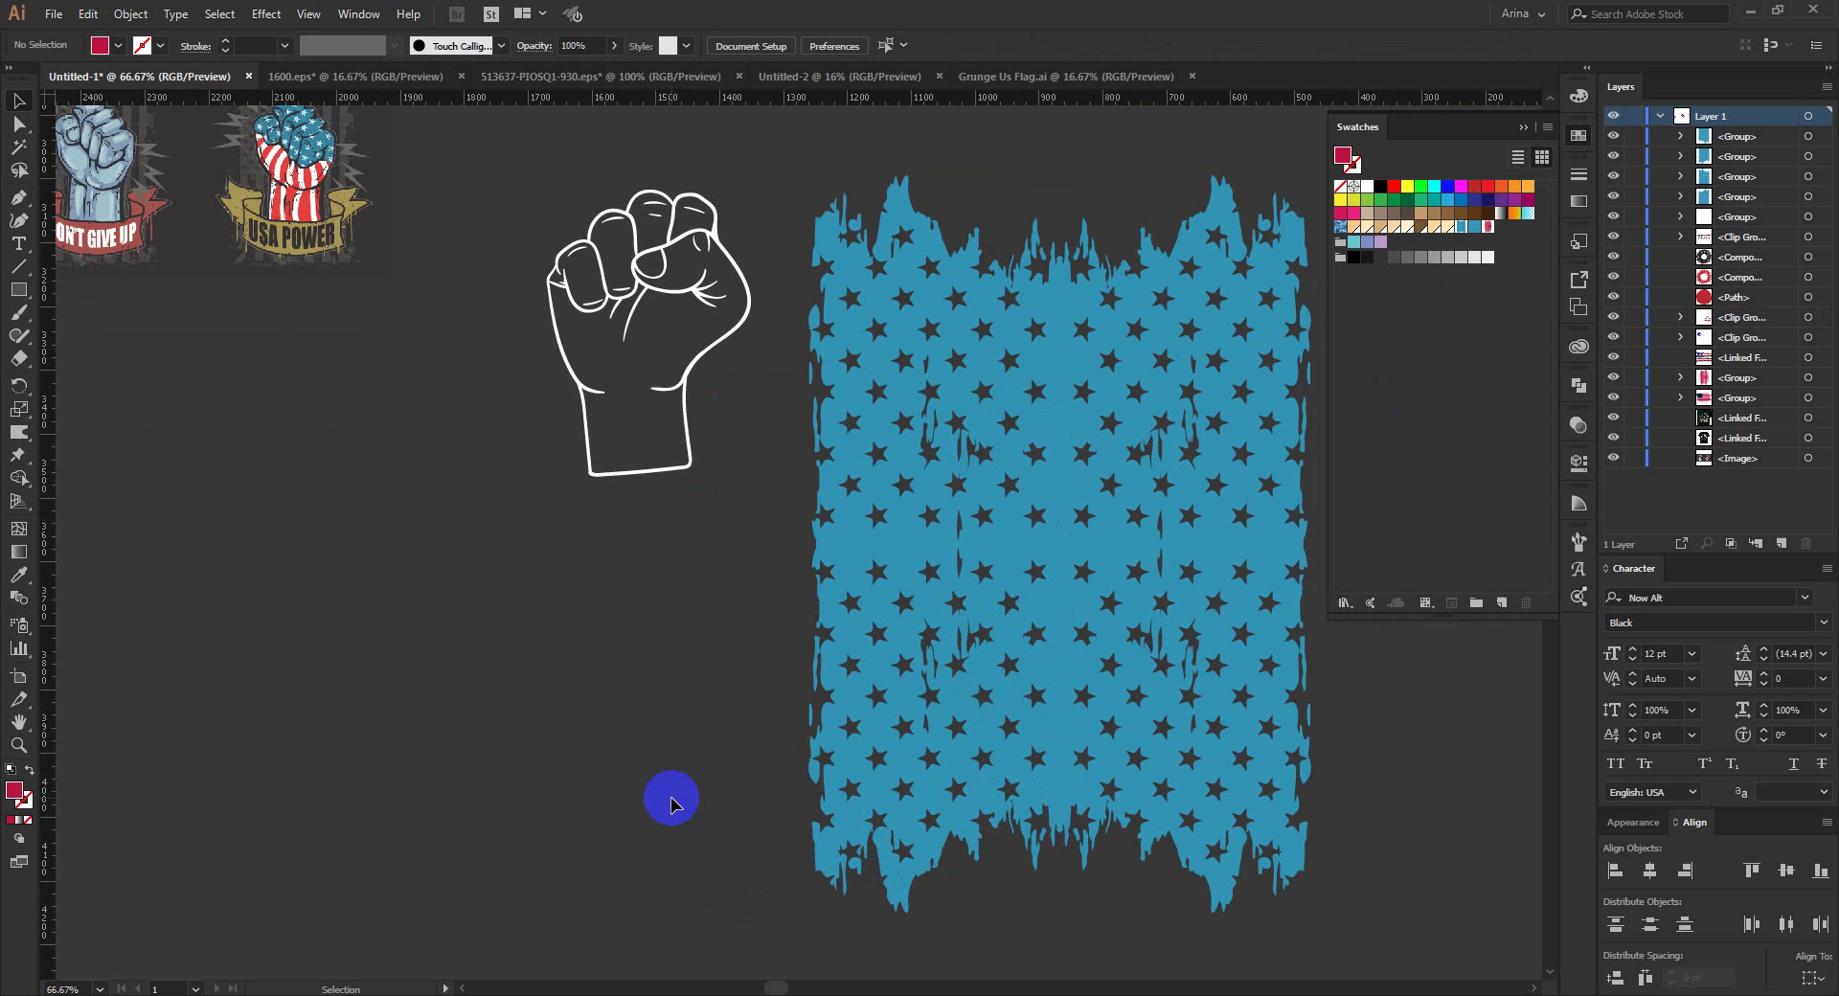
pyautogui.click(631, 733)
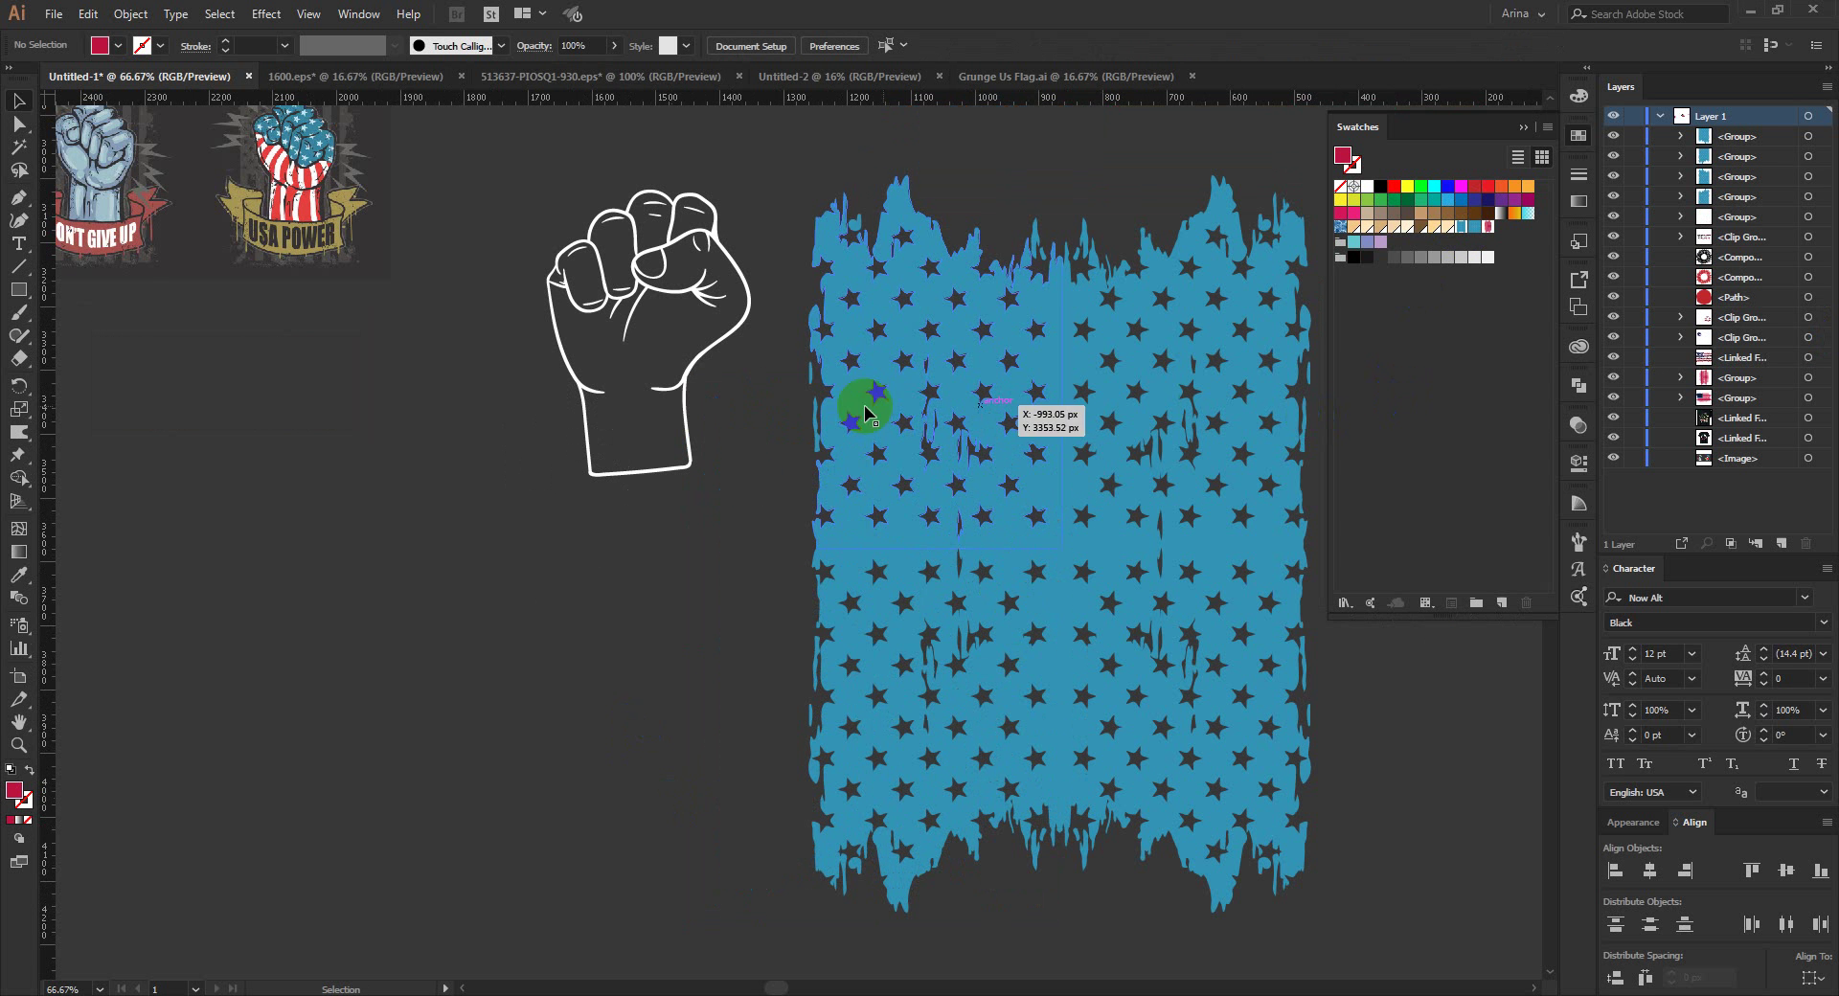
pyautogui.click(865, 295)
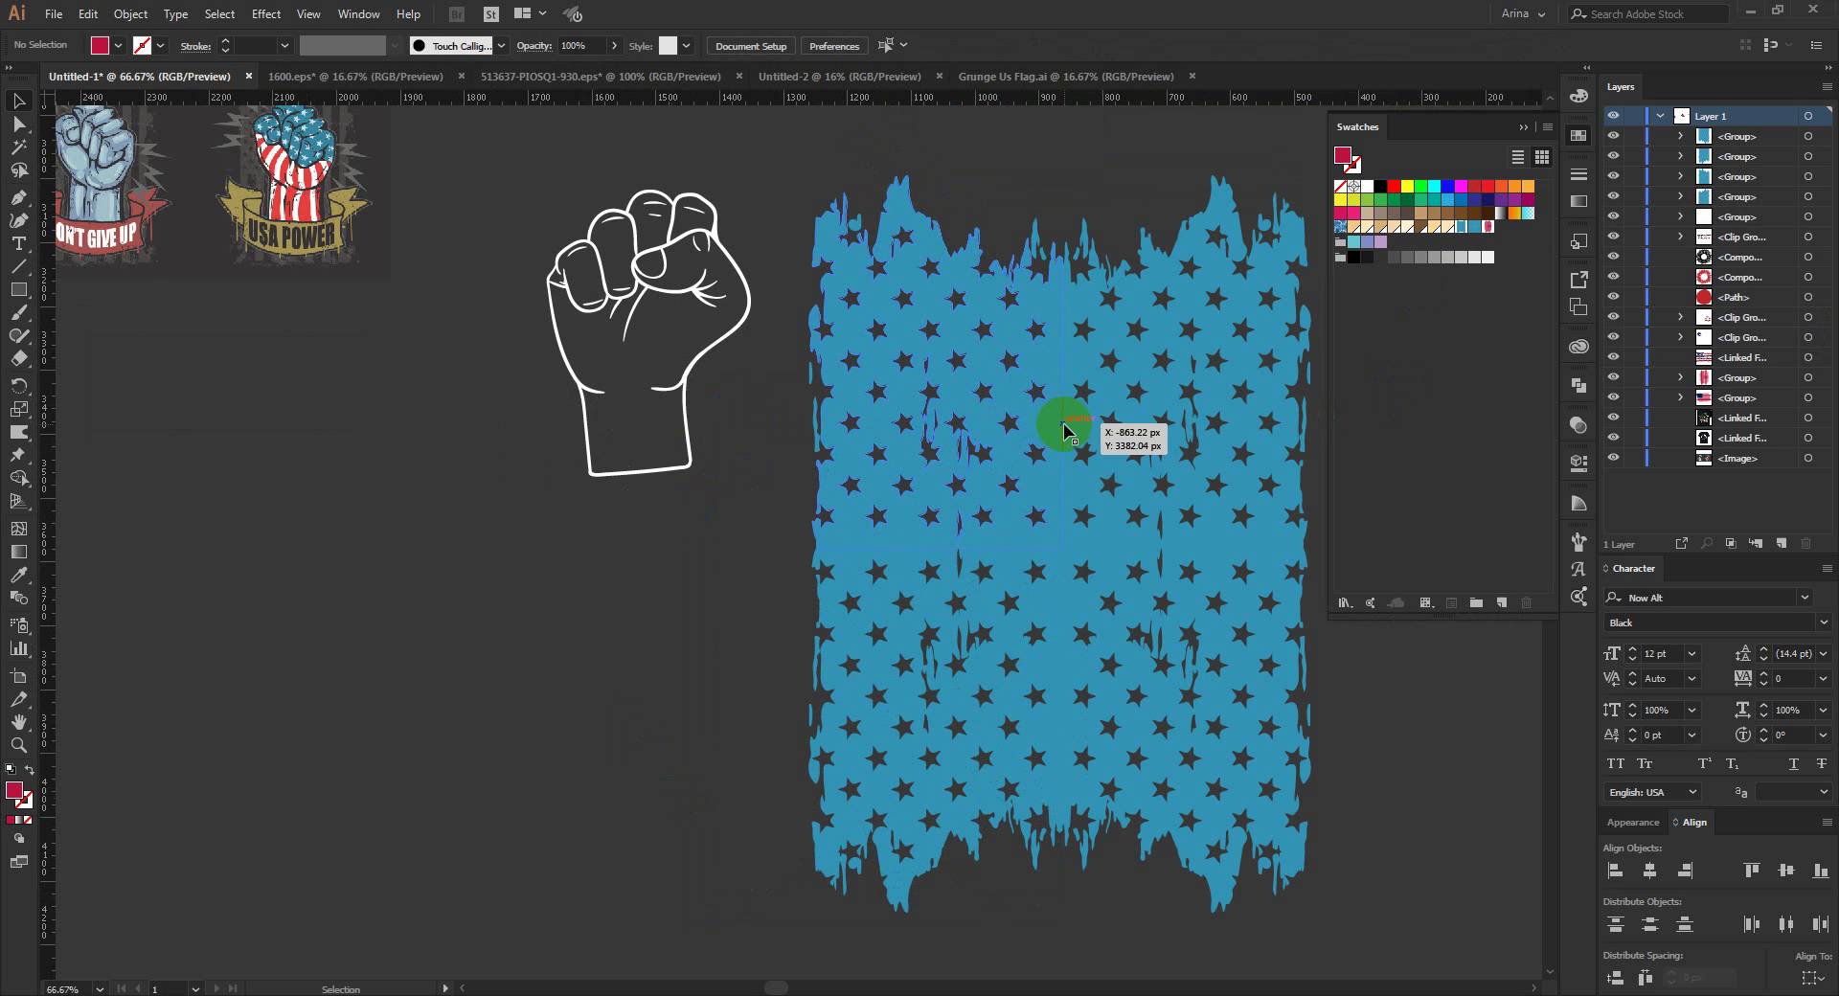
pyautogui.scroll(-1, 678, 413)
pyautogui.scroll(1, 1194, 394)
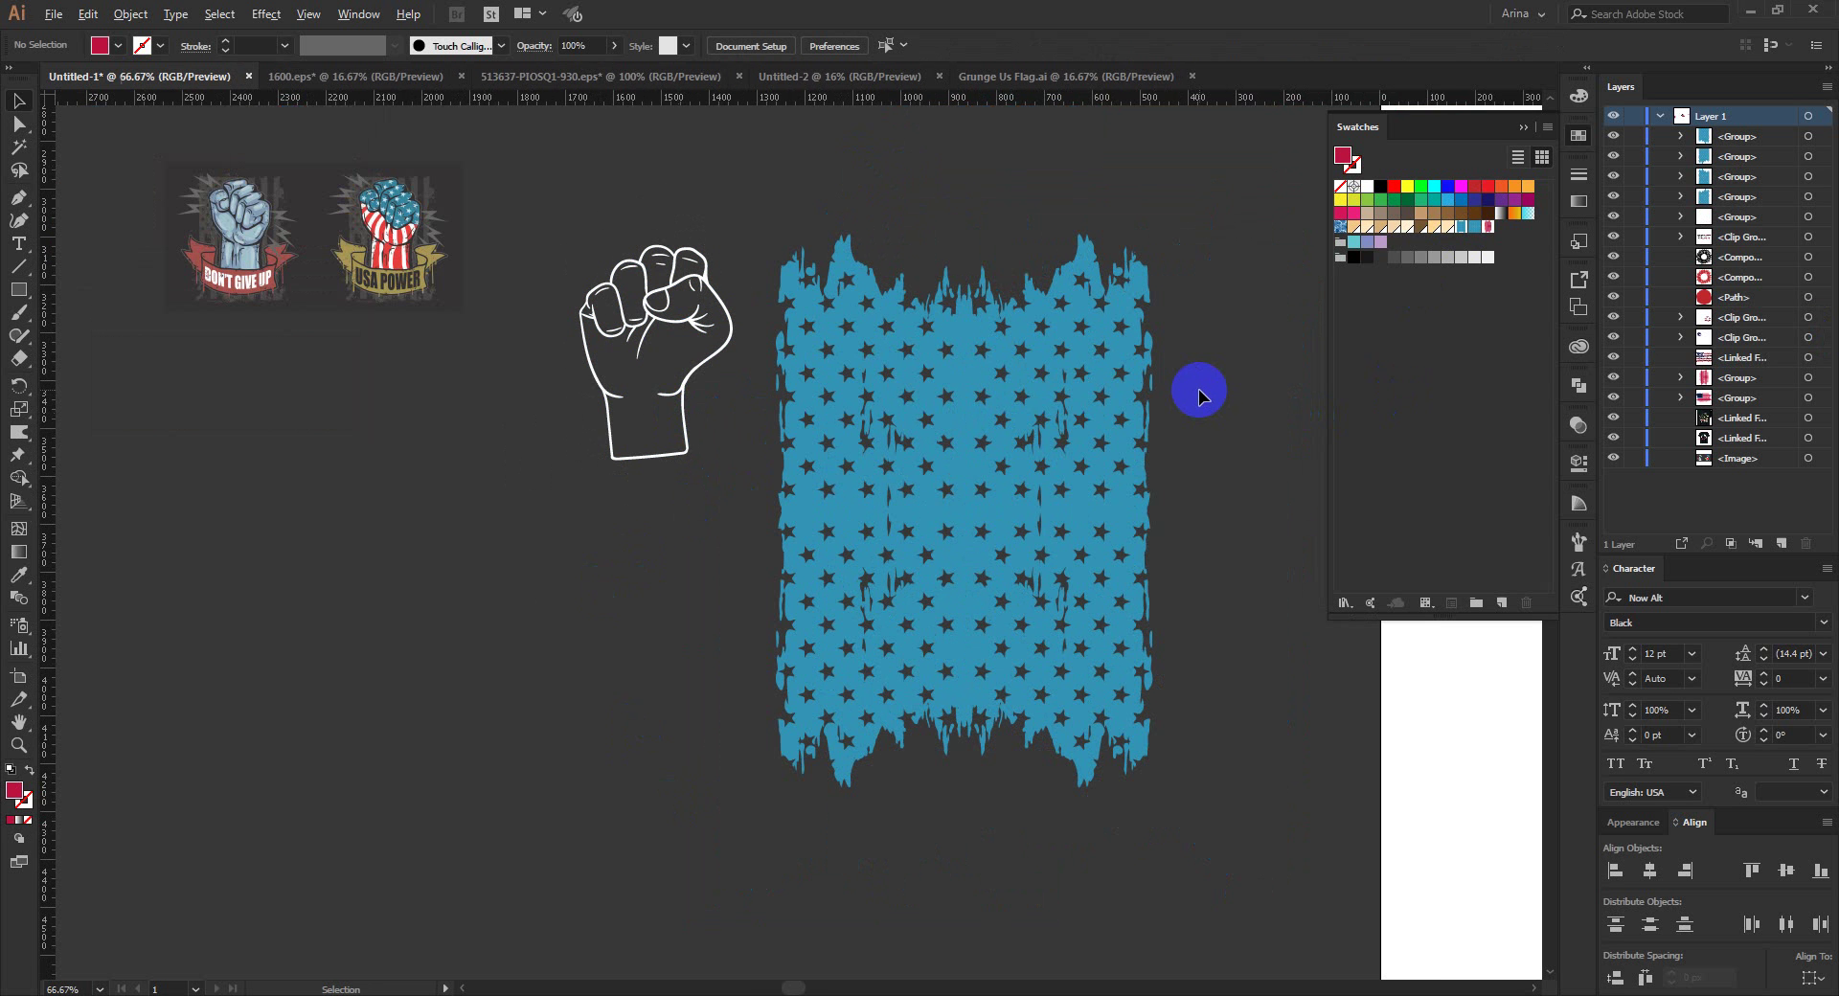
# Step: Draw a rectangle about 722 px square over the middle of the star block, inside its ragged edges
pyautogui.click(21, 294)
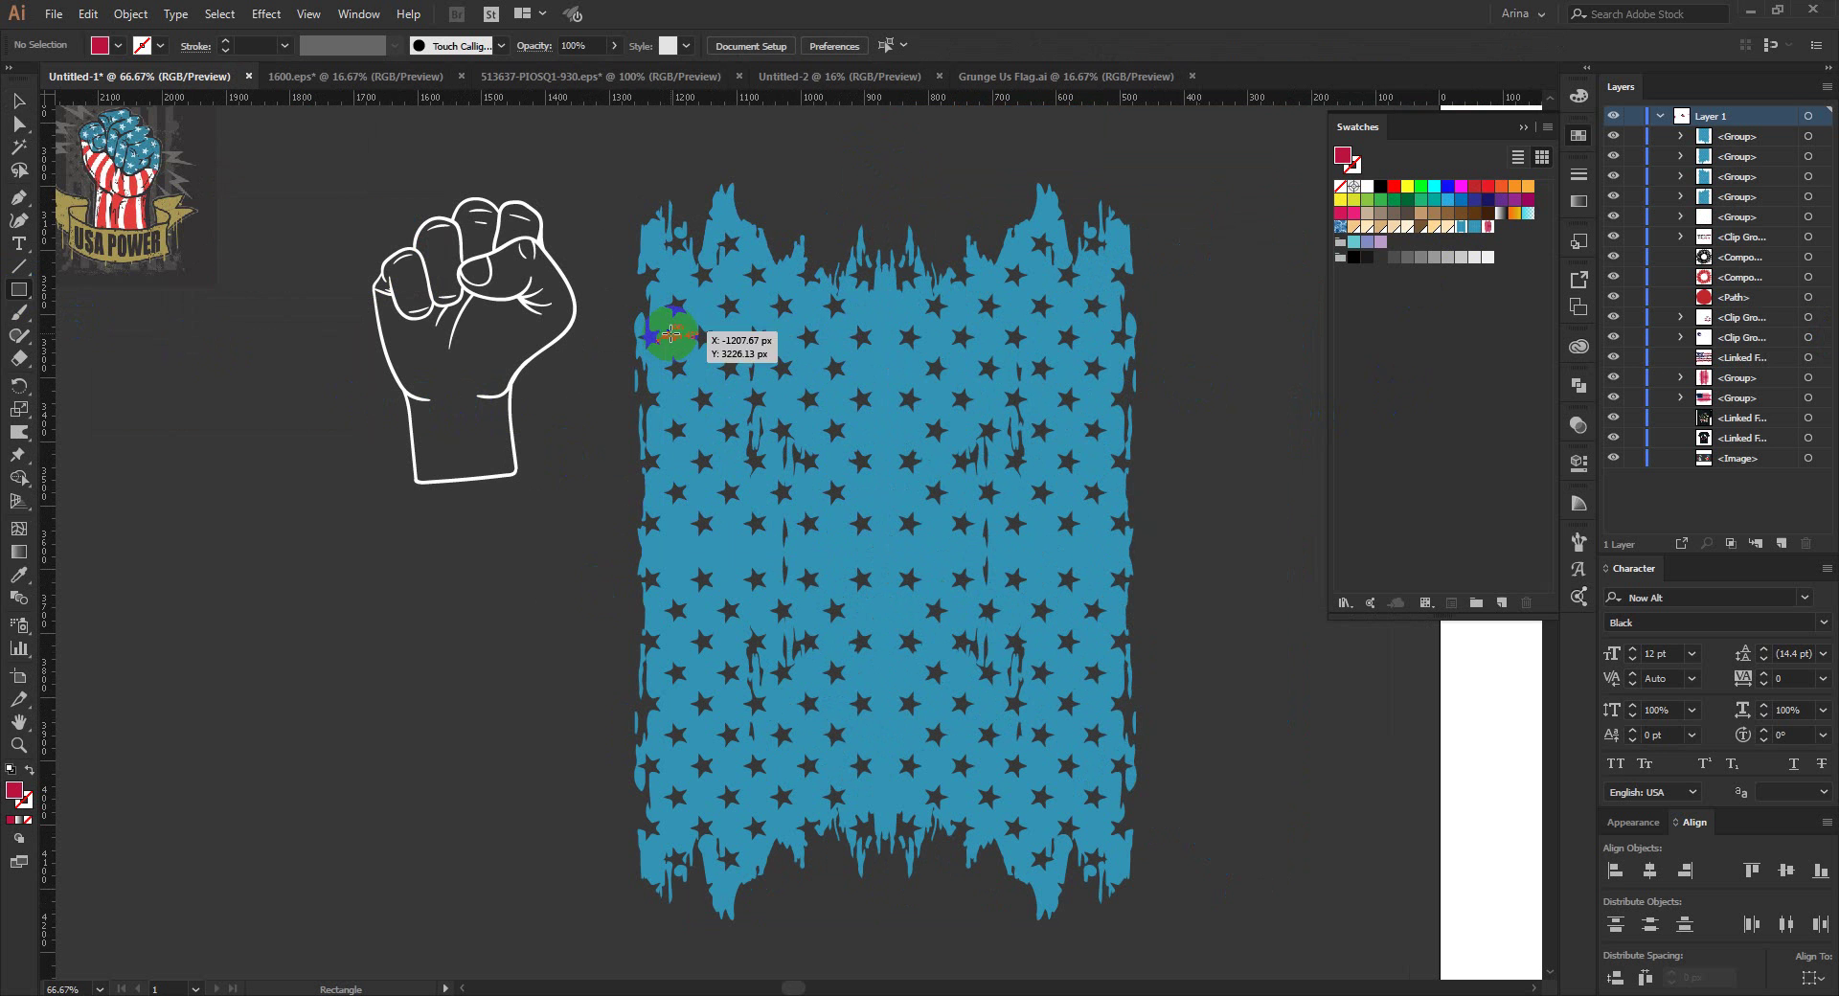
pyautogui.moveTo(671, 333); pyautogui.dragTo(1098, 775)
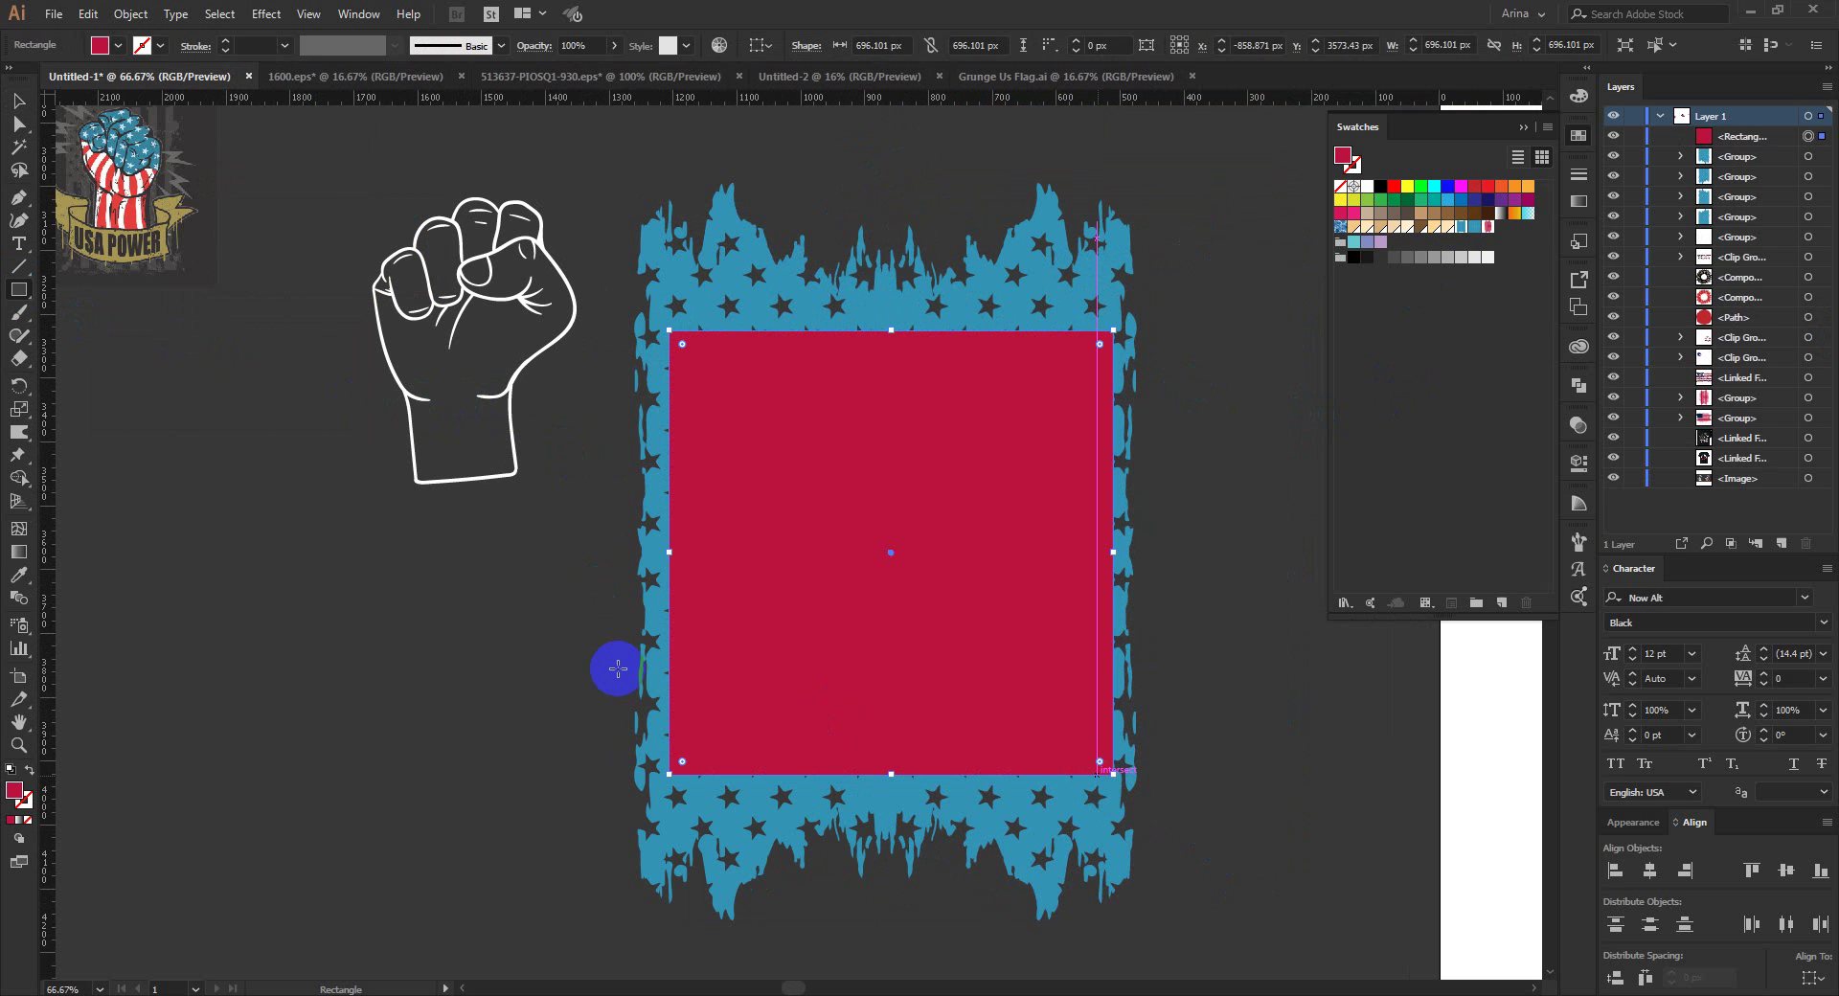
pyautogui.press('v')
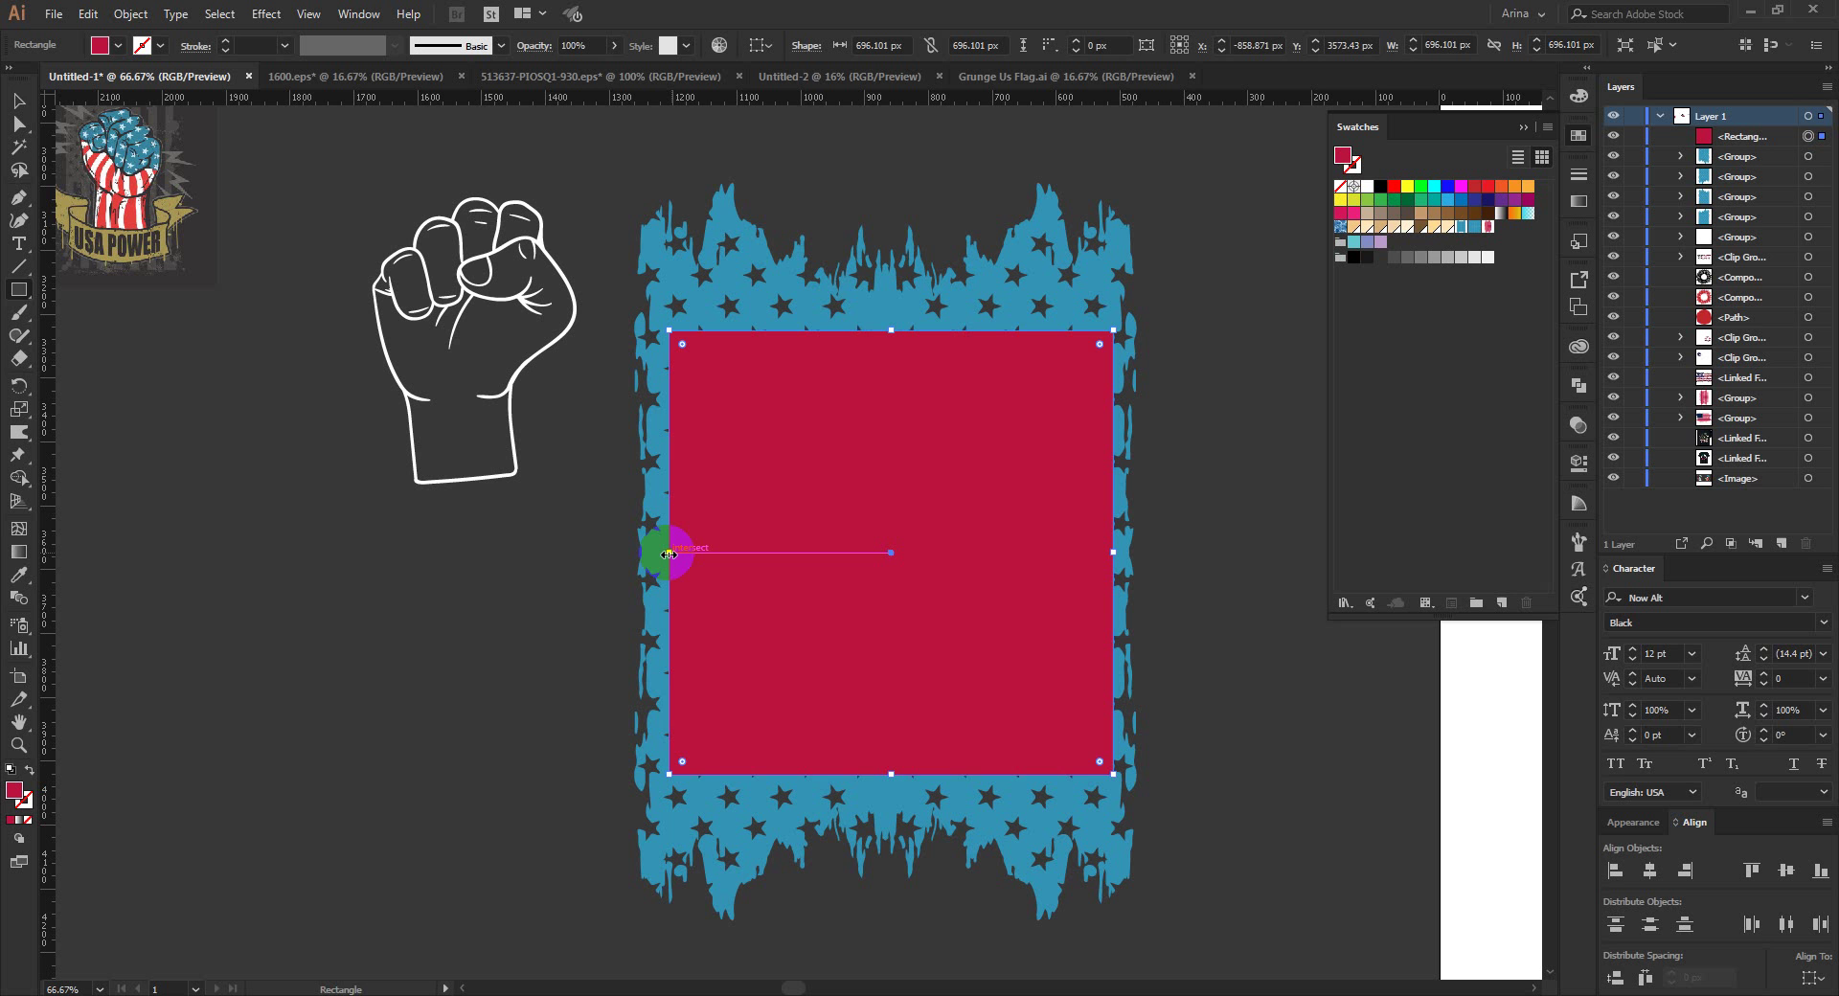
pyautogui.moveTo(669, 553); pyautogui.dragTo(654, 556)
pyautogui.click(538, 587)
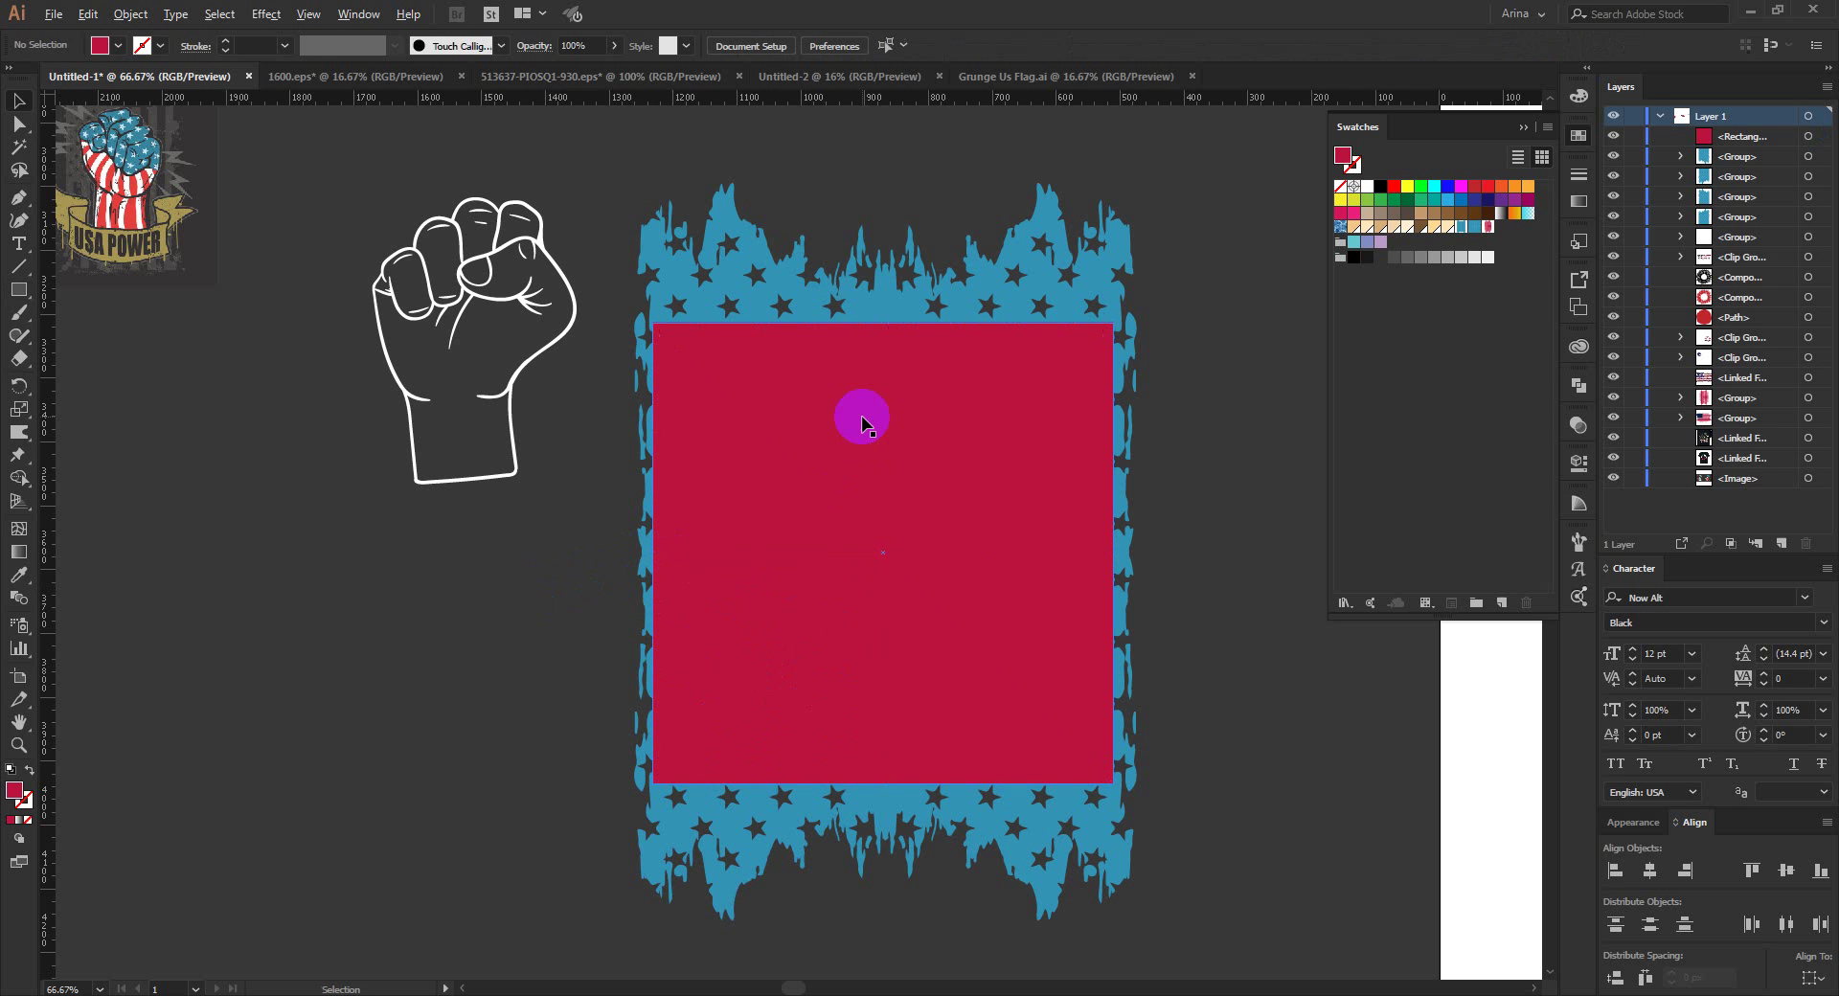
# Step: Clip the four star fields to the red square with a clipping mask
pyautogui.scroll(-1, 859, 417)
pyautogui.moveTo(743, 291); pyautogui.dragTo(674, 215)
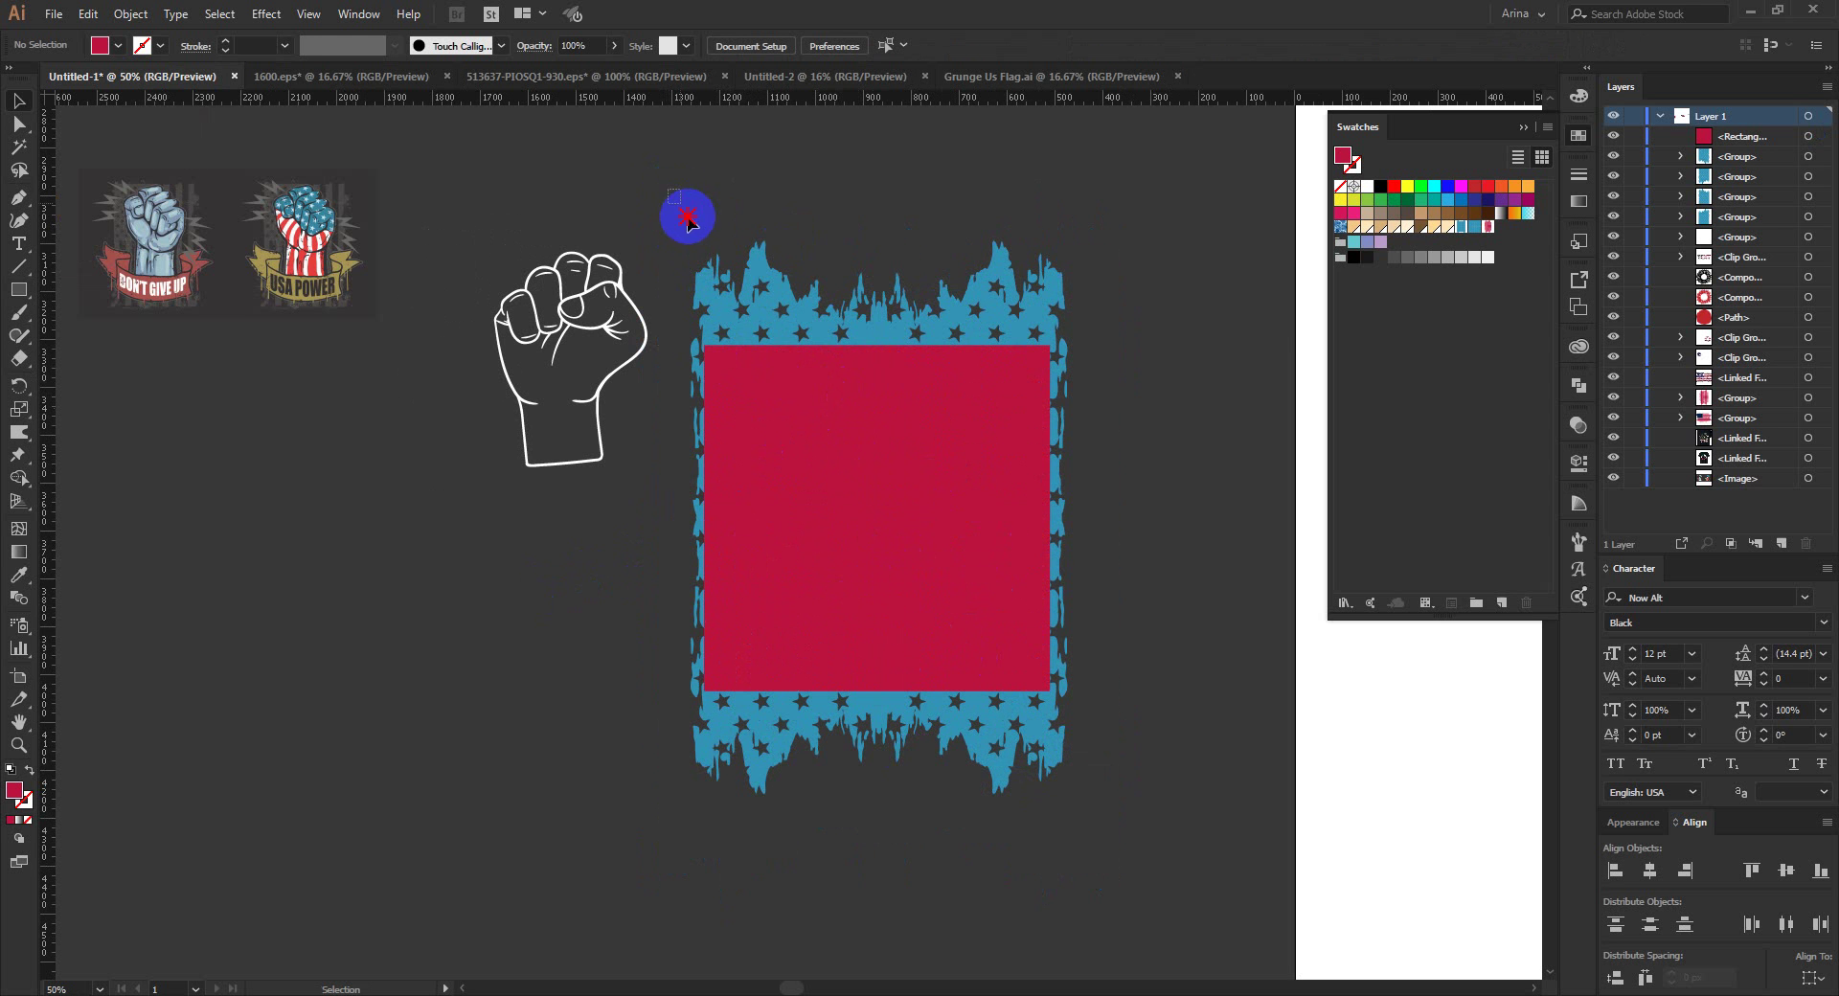
pyautogui.moveTo(687, 218); pyautogui.dragTo(1153, 849)
pyautogui.rightClick(928, 534)
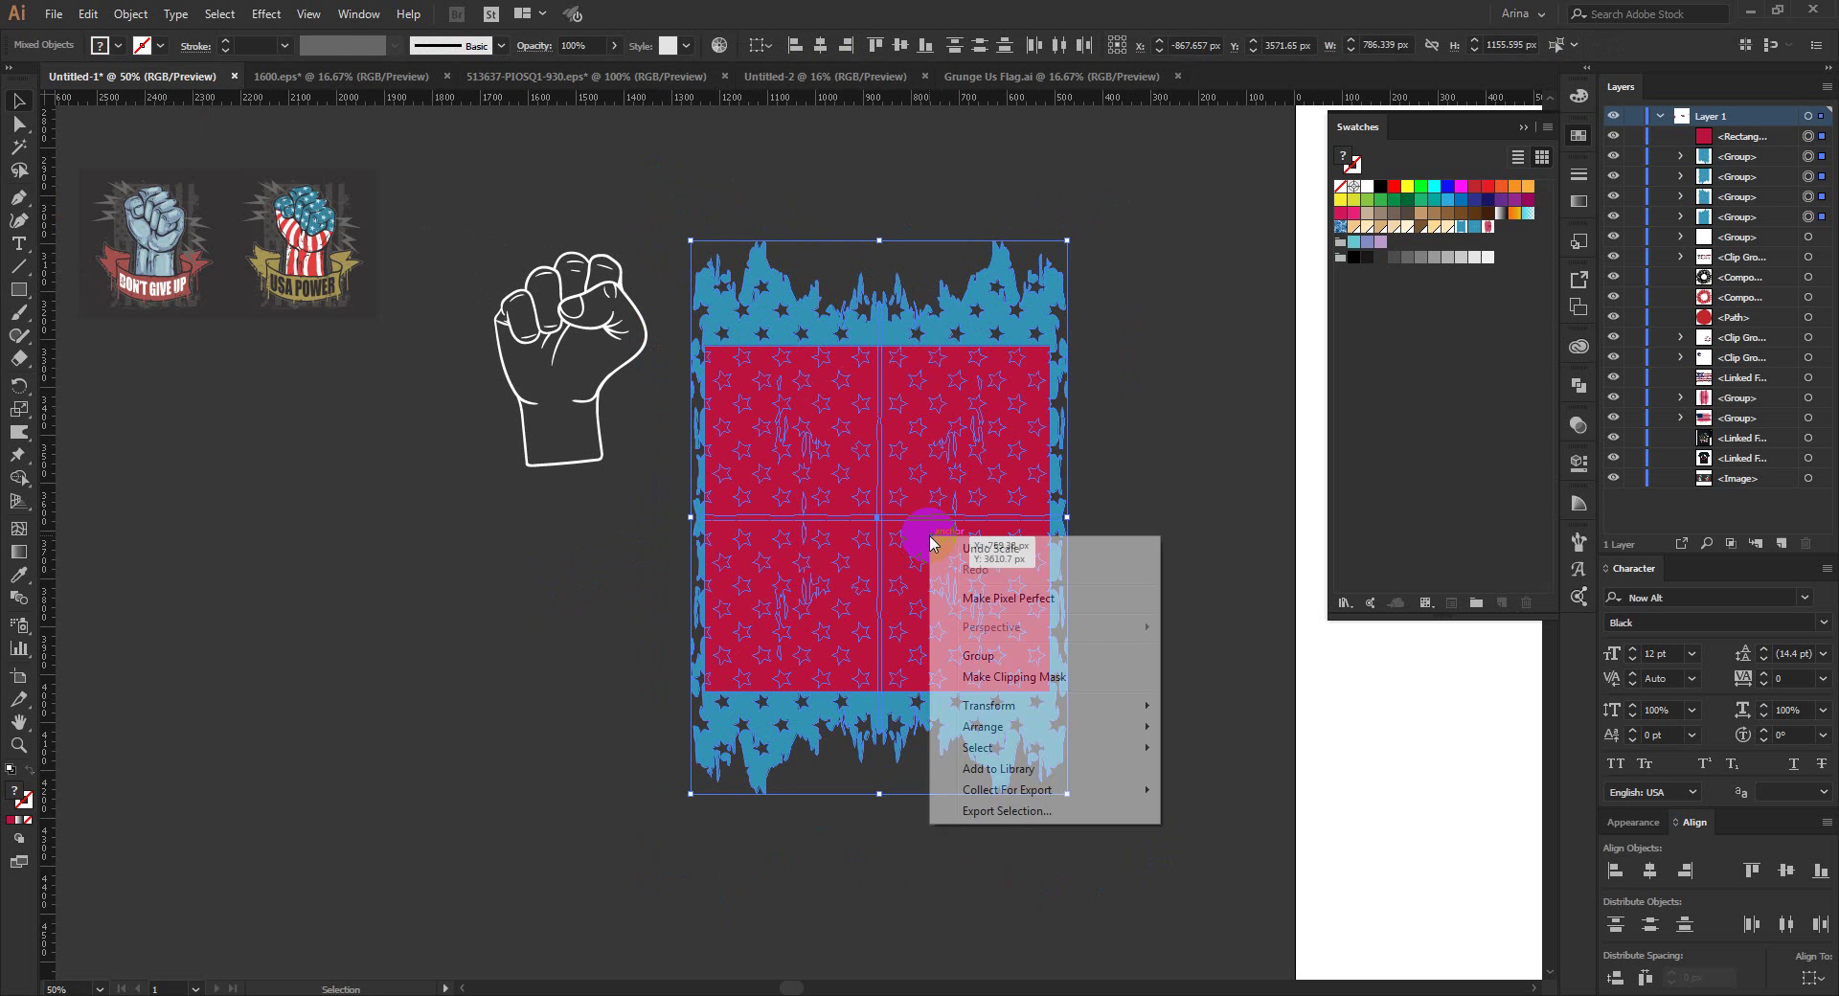
pyautogui.click(1003, 678)
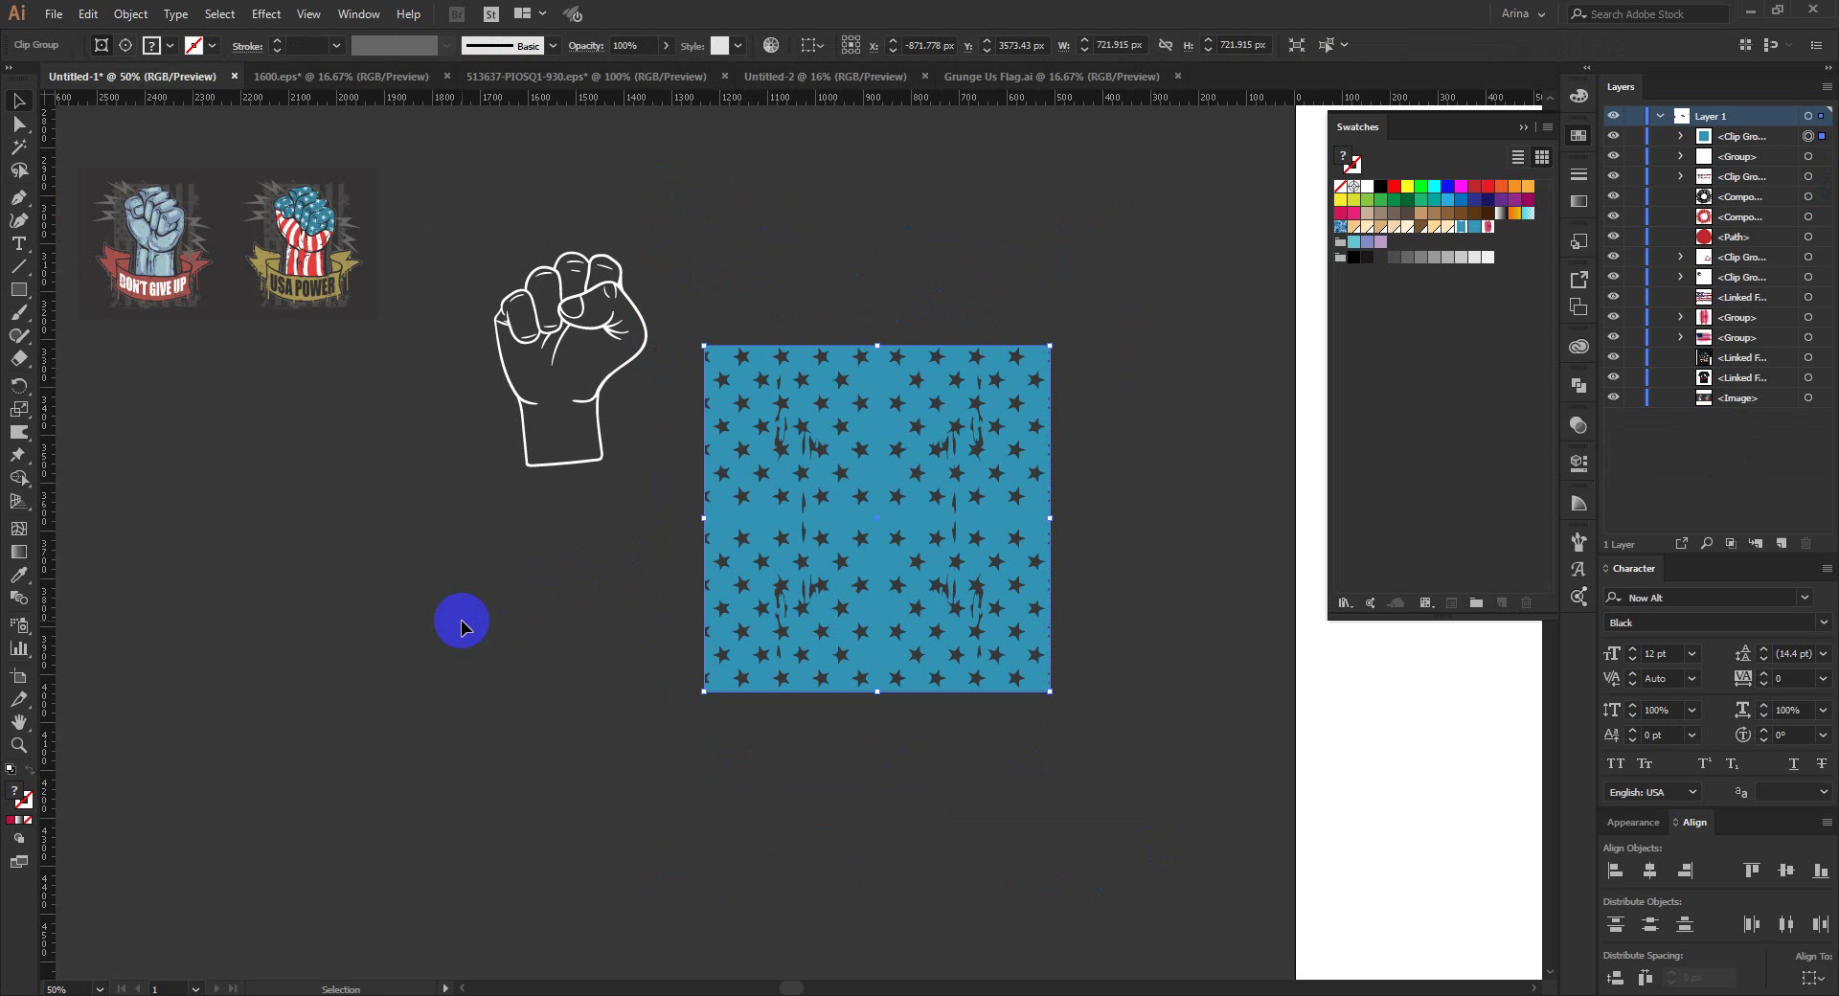
pyautogui.click(462, 623)
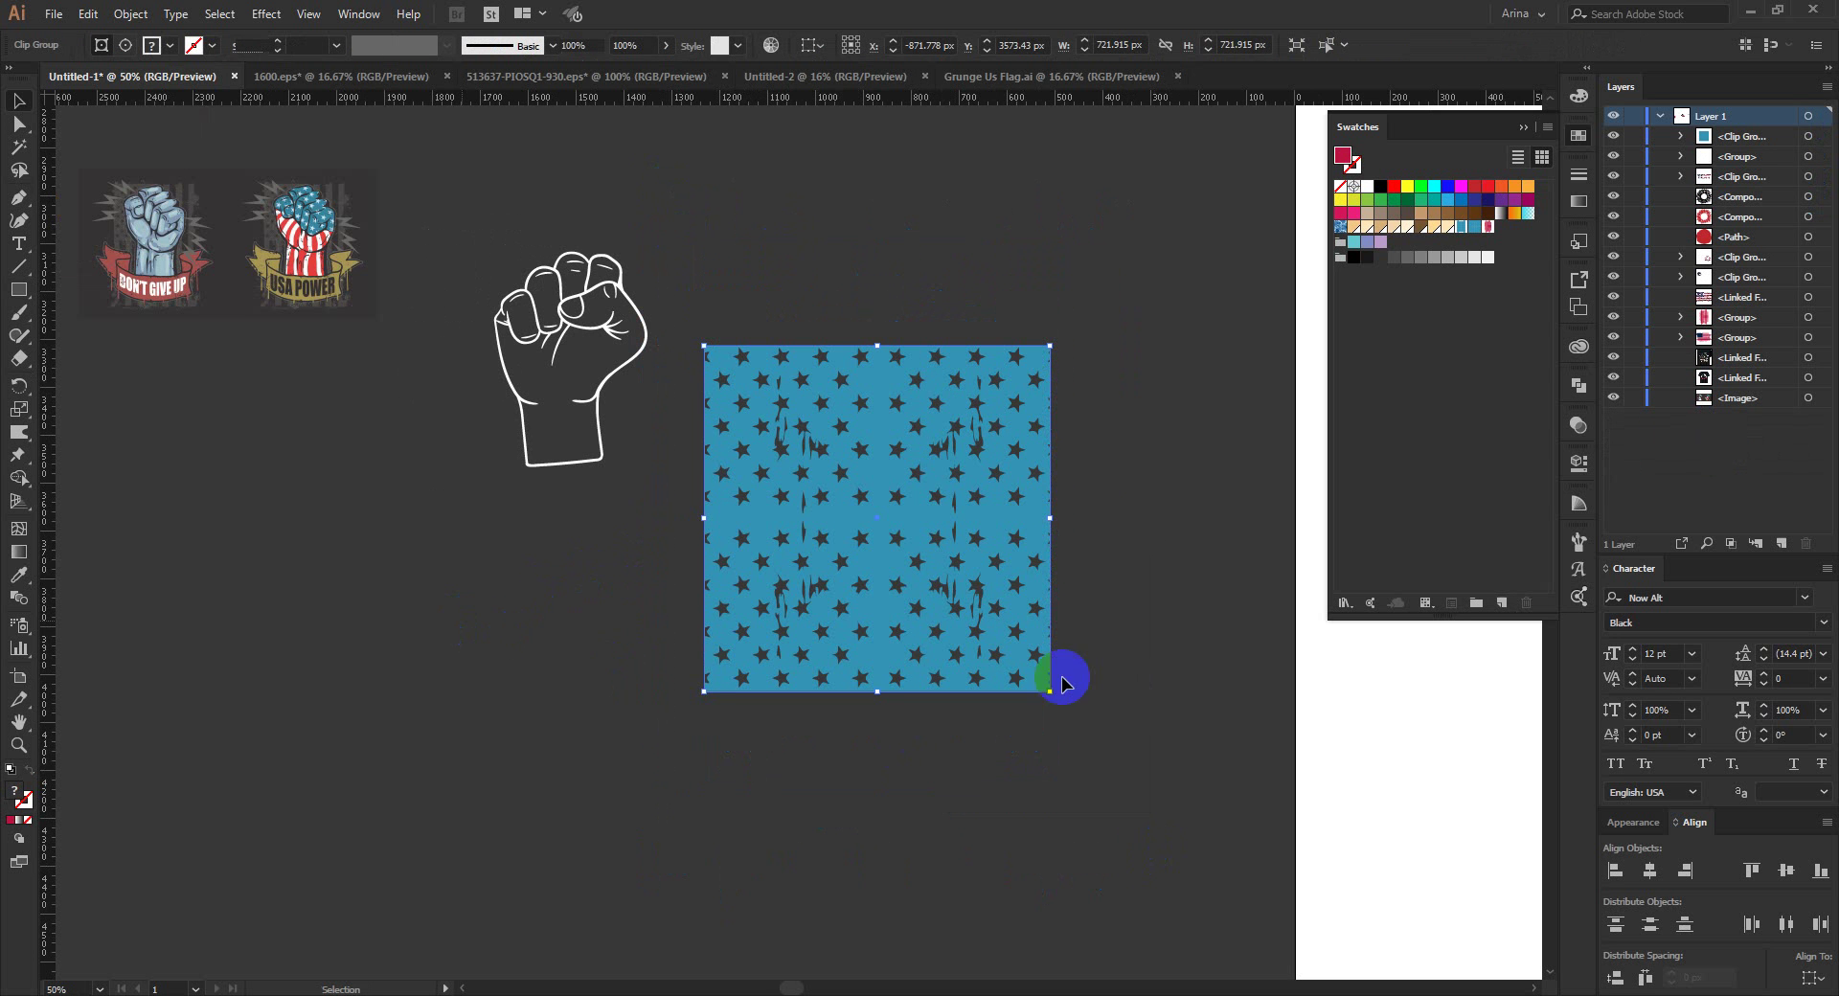
# Step: Make a new pattern from the clipped star square
pyautogui.click(890, 460)
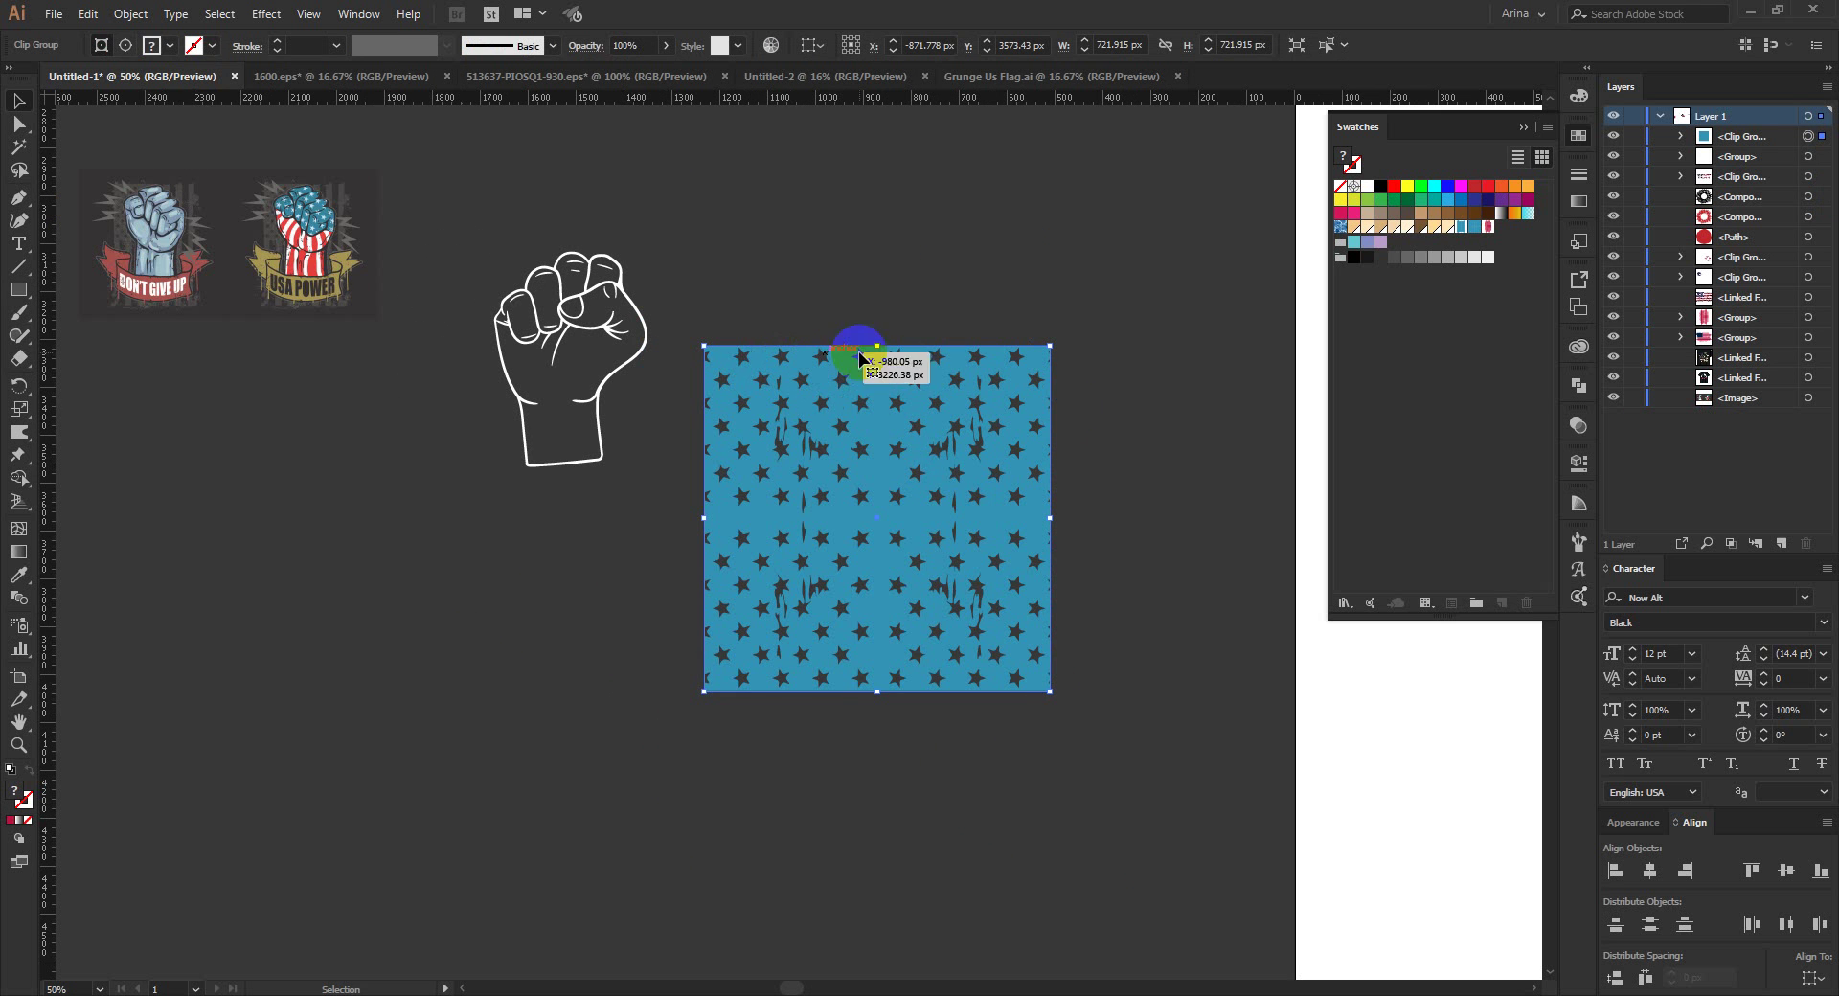
pyautogui.click(115, 16)
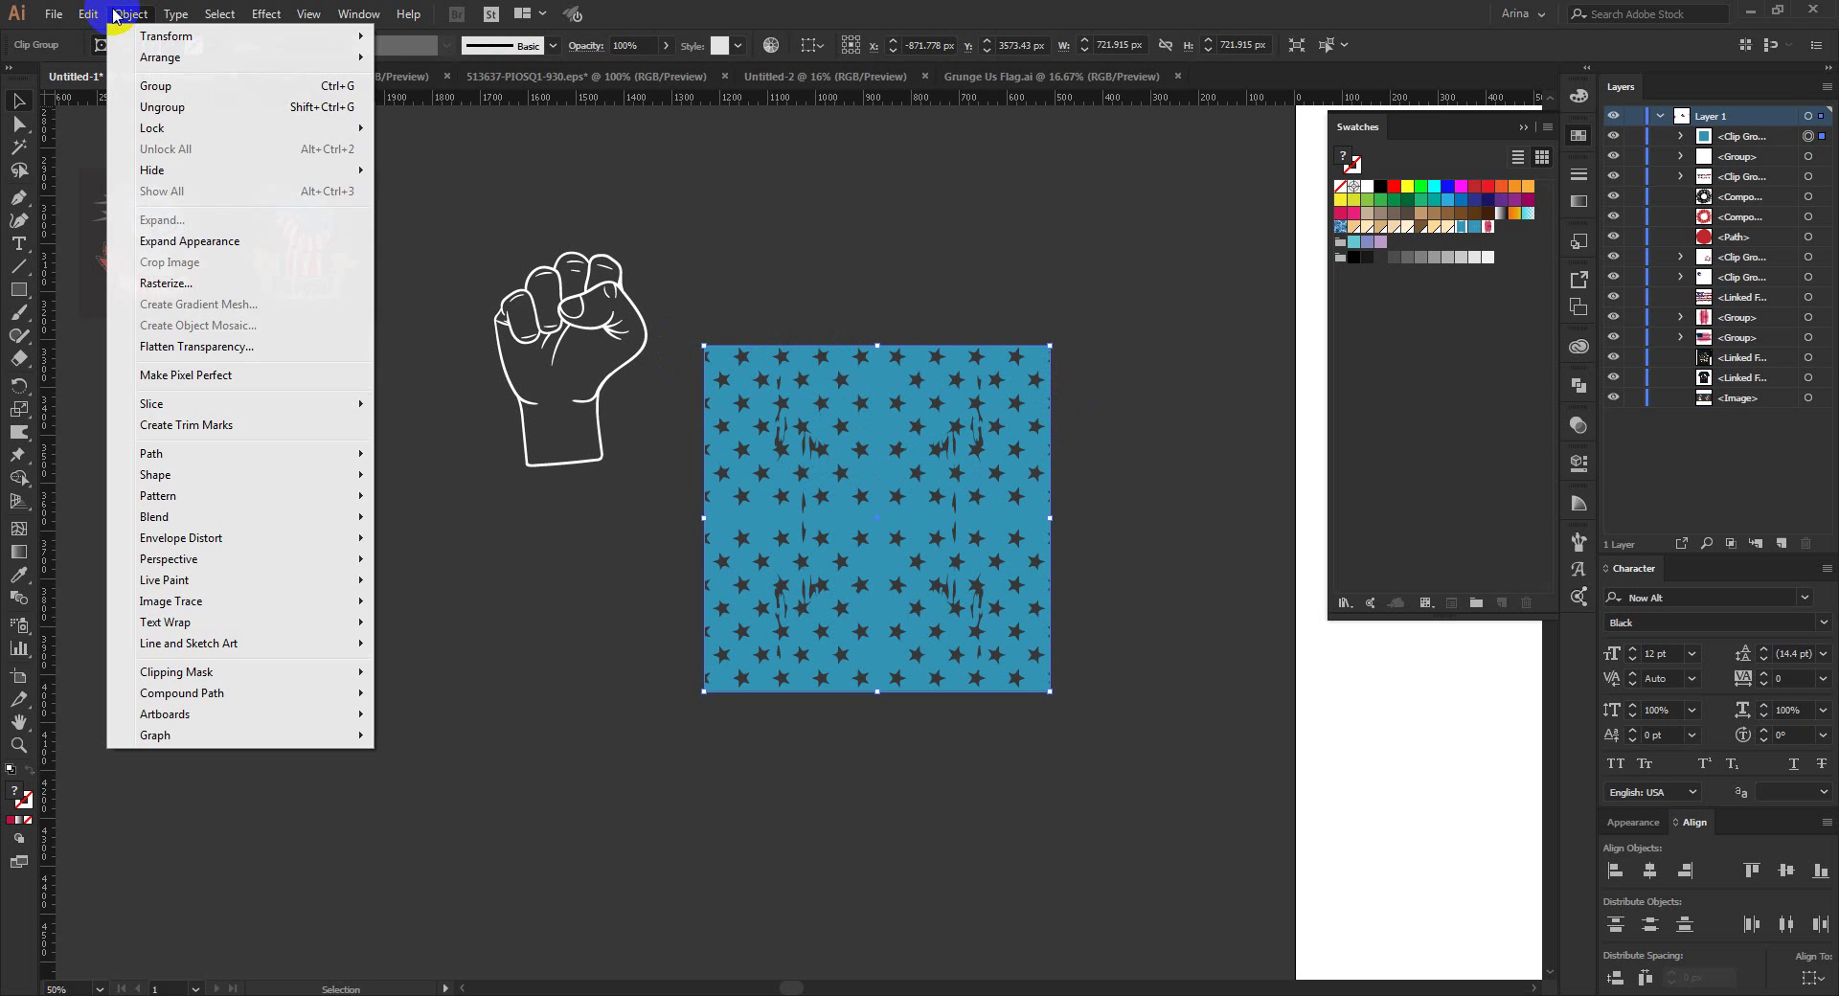
pyautogui.moveTo(208, 516)
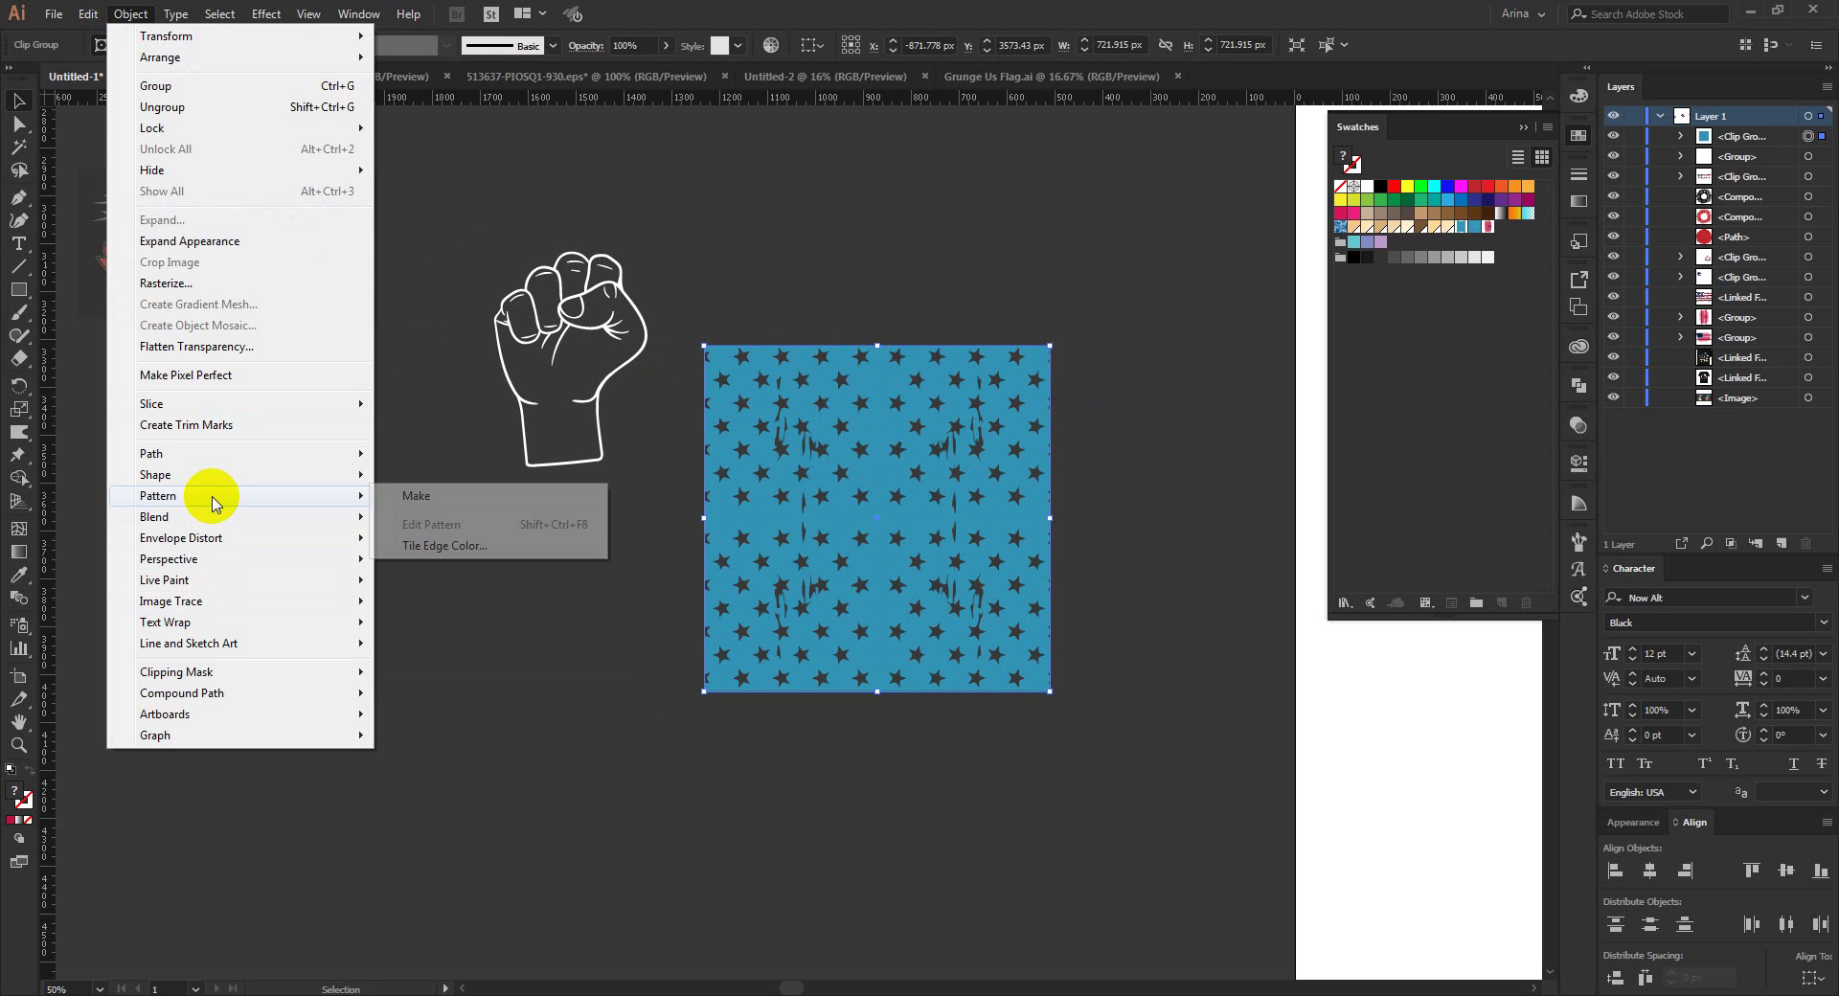
pyautogui.click(402, 494)
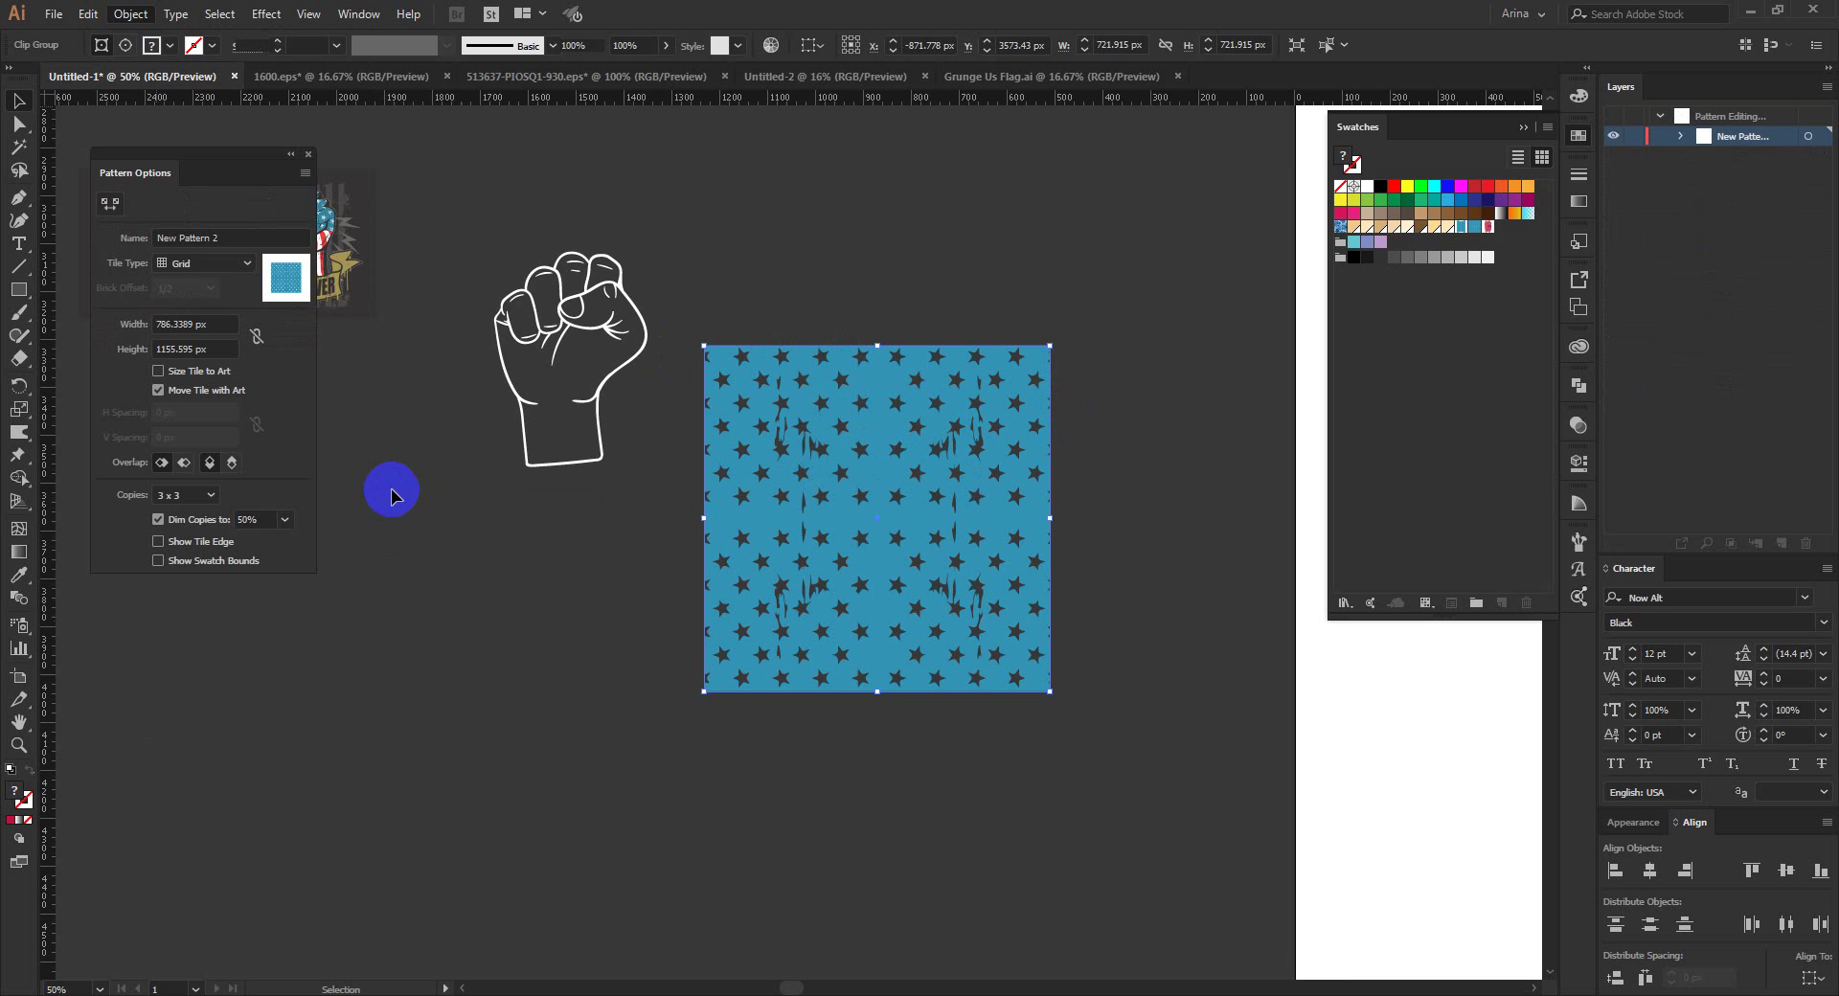
# Step: Set the pattern tile width to 723 px so the horizontal repeats meet without a gap
pyautogui.click(192, 324)
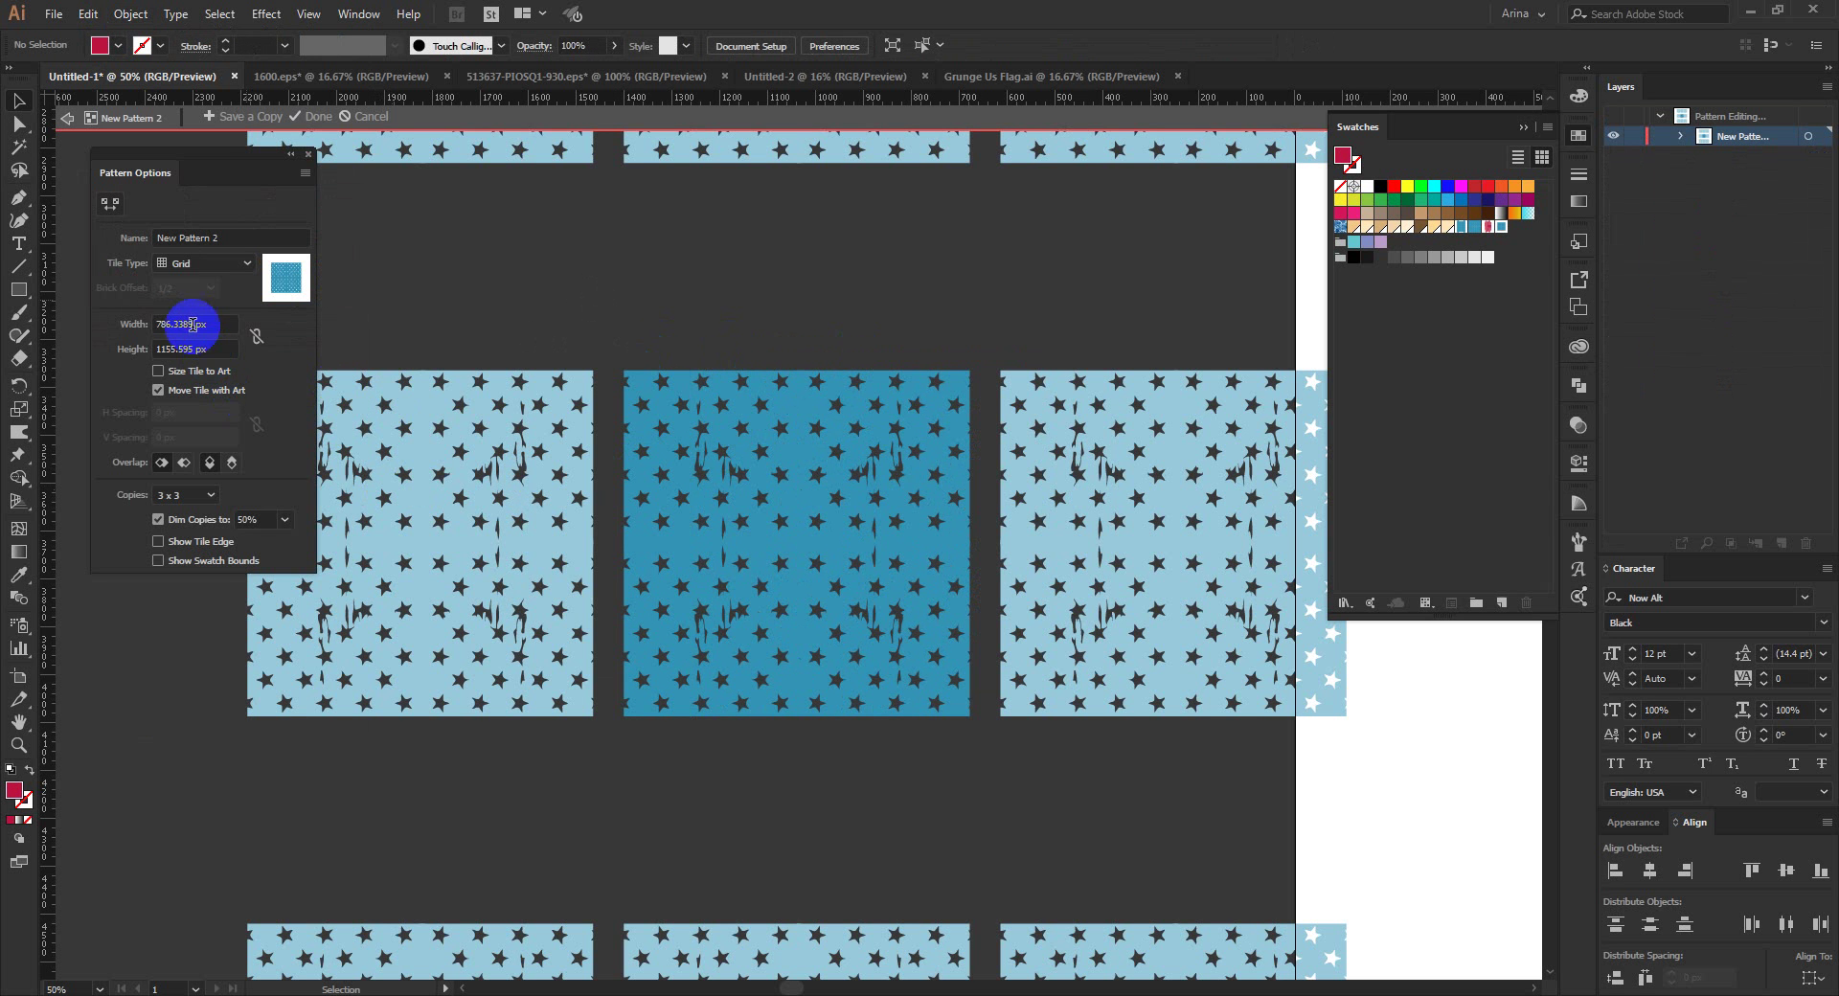
pyautogui.hotkey('shift', 'Down')
pyautogui.hotkey('shift', 'Down')
pyautogui.hotkey('shift', 'Down')
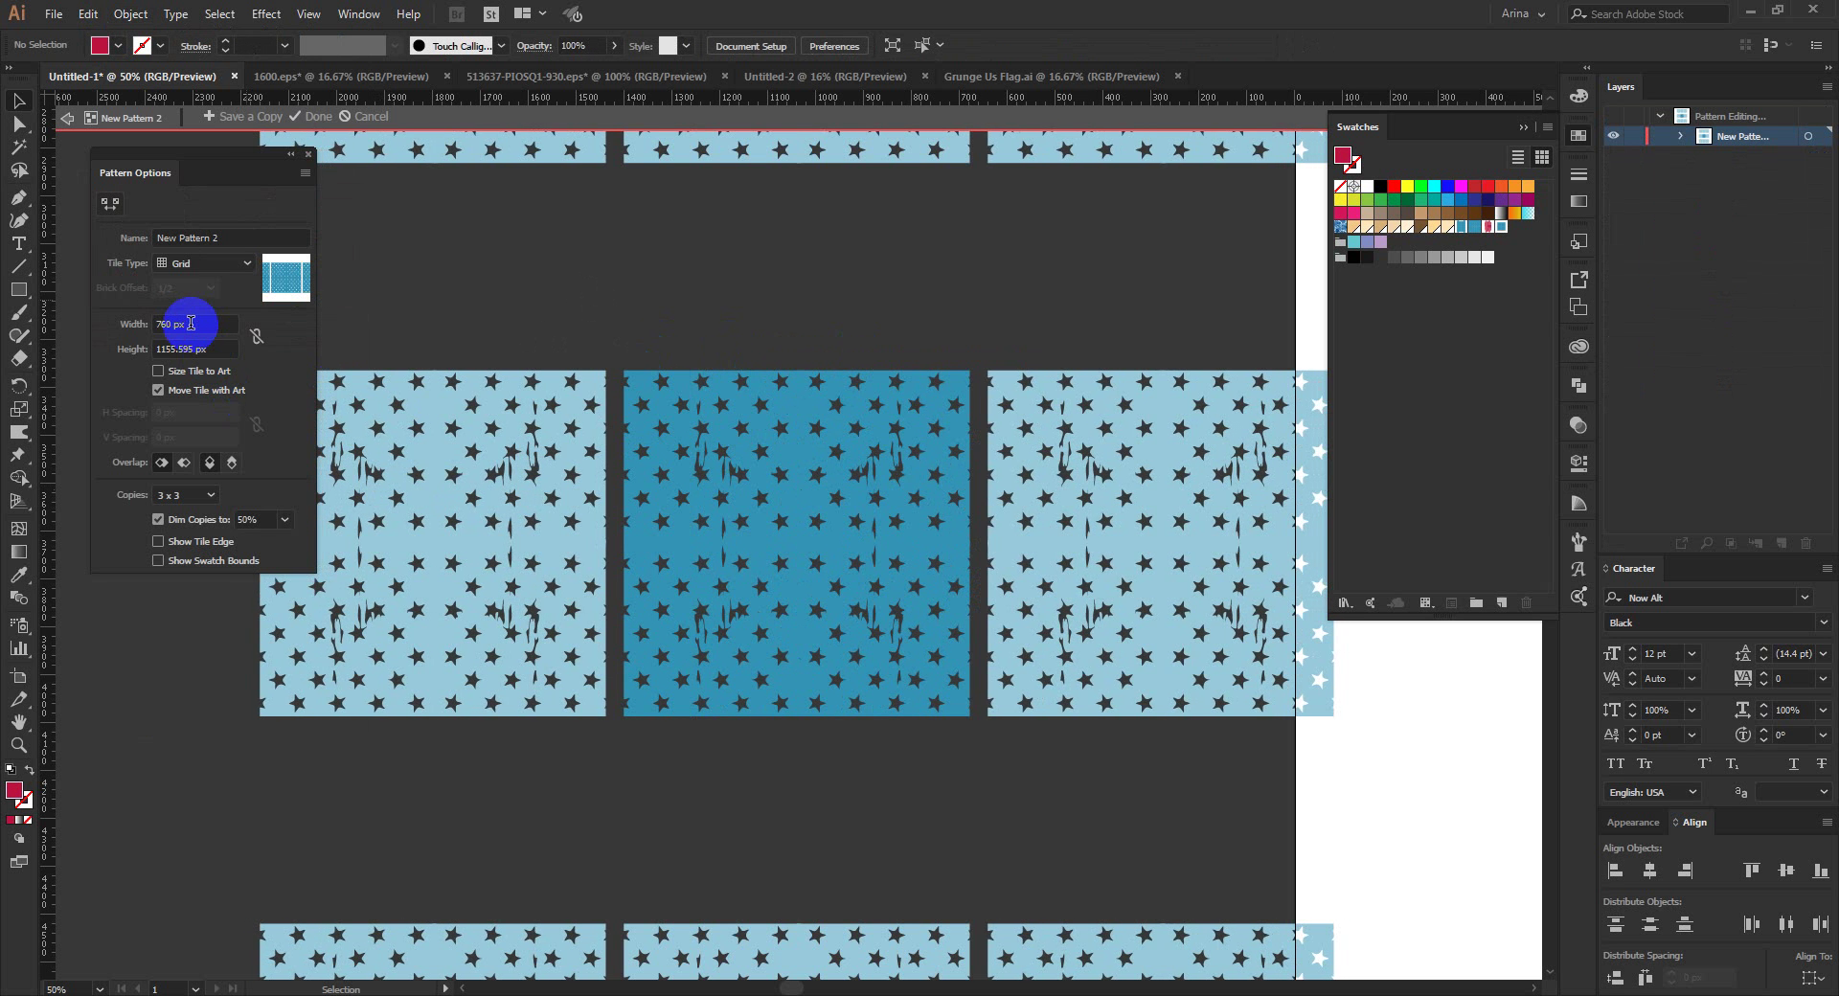
pyautogui.hotkey('shift', 'Down')
pyautogui.hotkey('shift', 'Down')
pyautogui.hotkey('shift', 'Down')
pyautogui.hotkey('shift', 'Down')
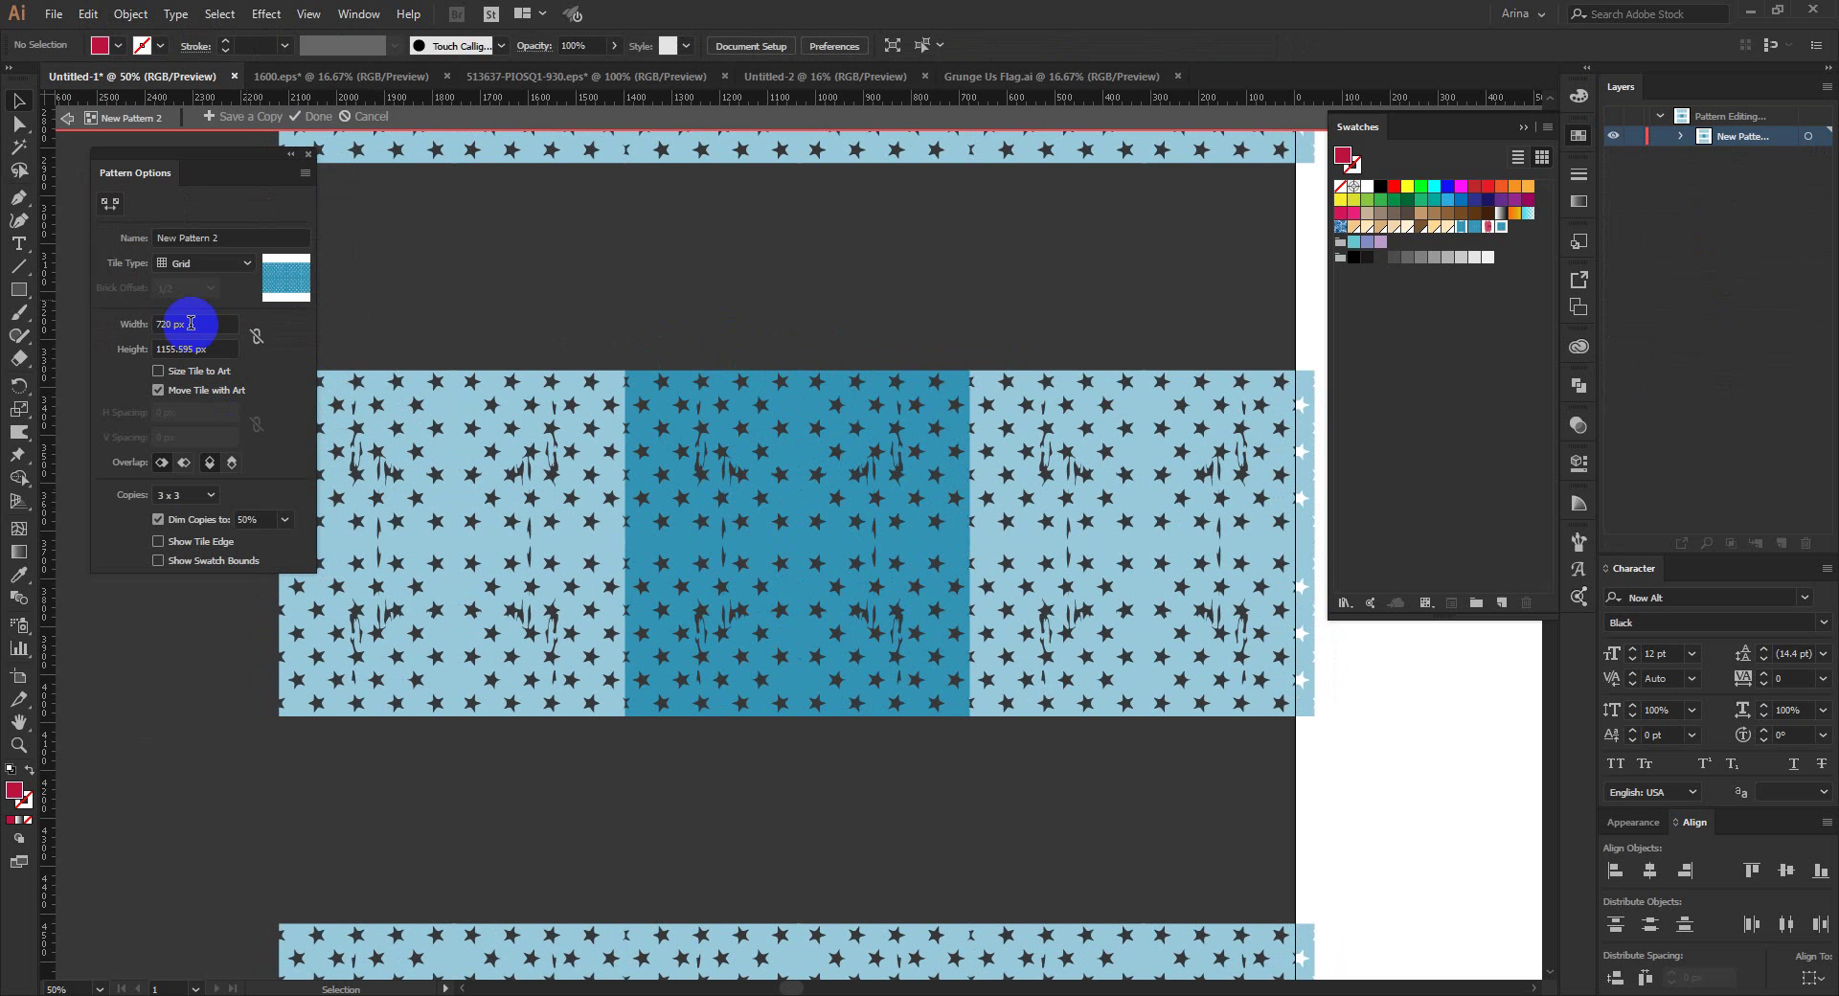
pyautogui.press('Up')
pyautogui.press('Up')
pyautogui.press('Up')
pyautogui.press('Up')
pyautogui.press('Up')
pyautogui.press('Up')
pyautogui.press('Up')
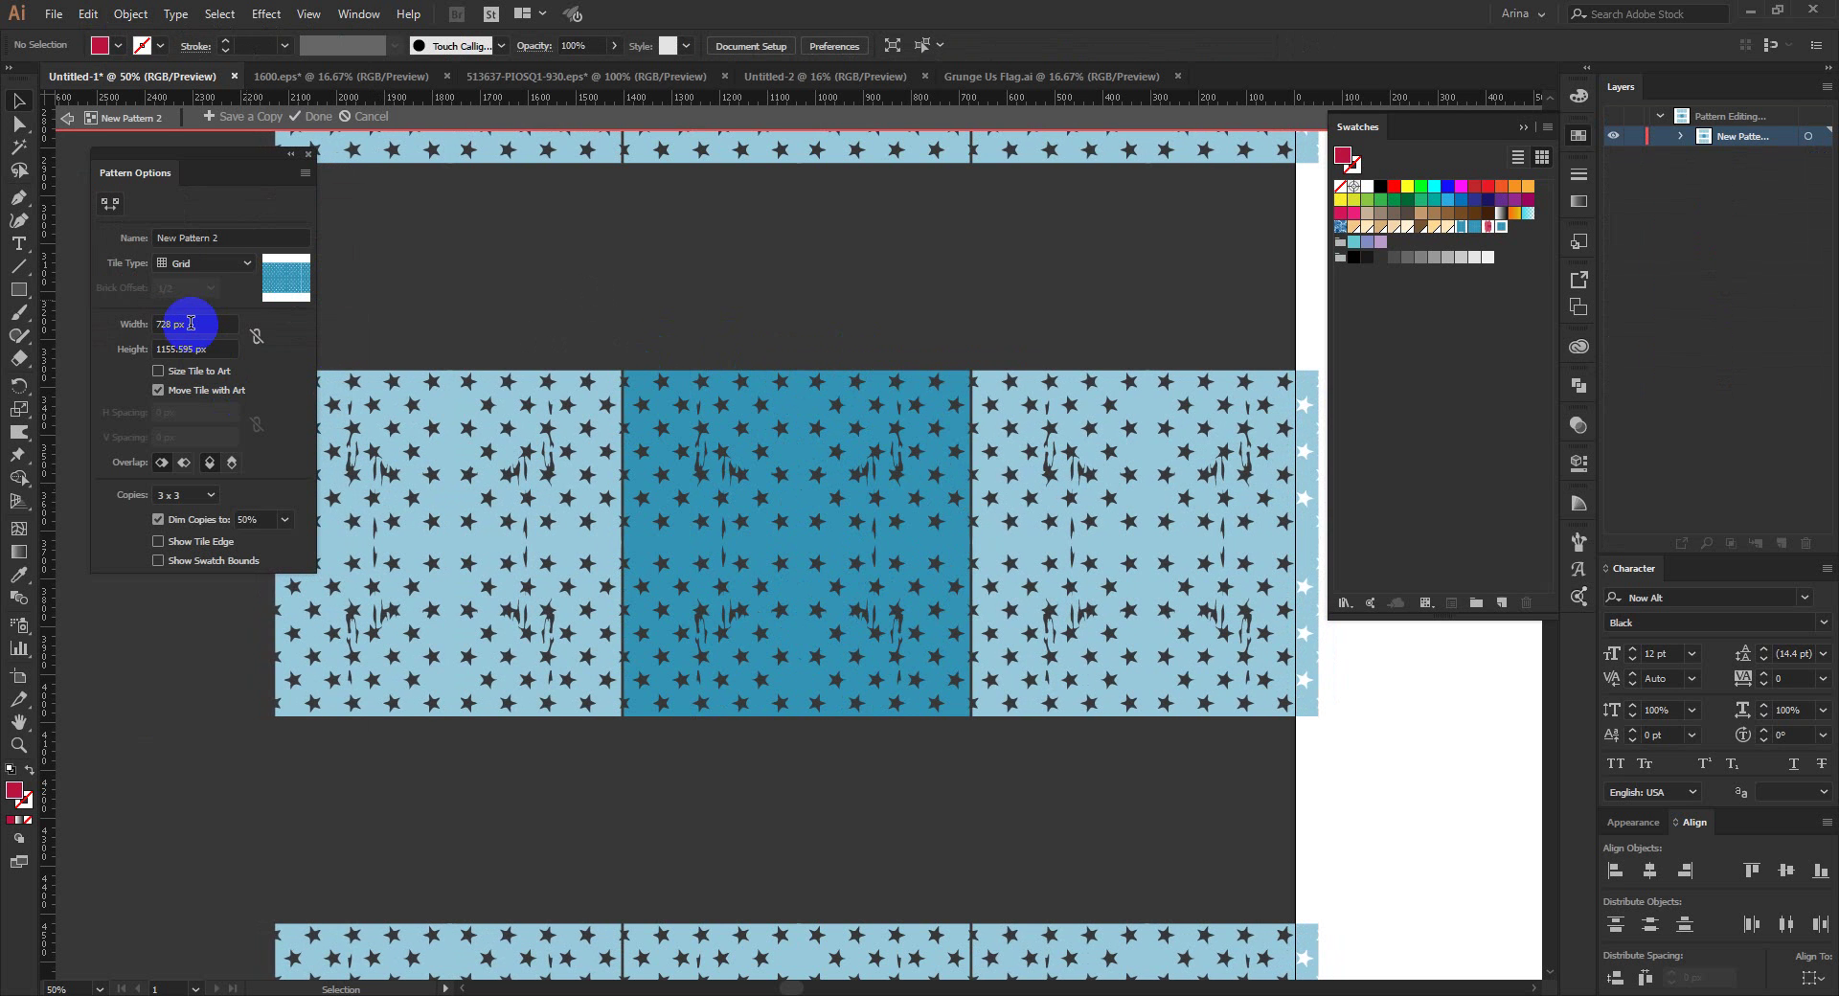
pyautogui.press('Down')
pyautogui.press('Down')
pyautogui.press('Down')
pyautogui.press('Down')
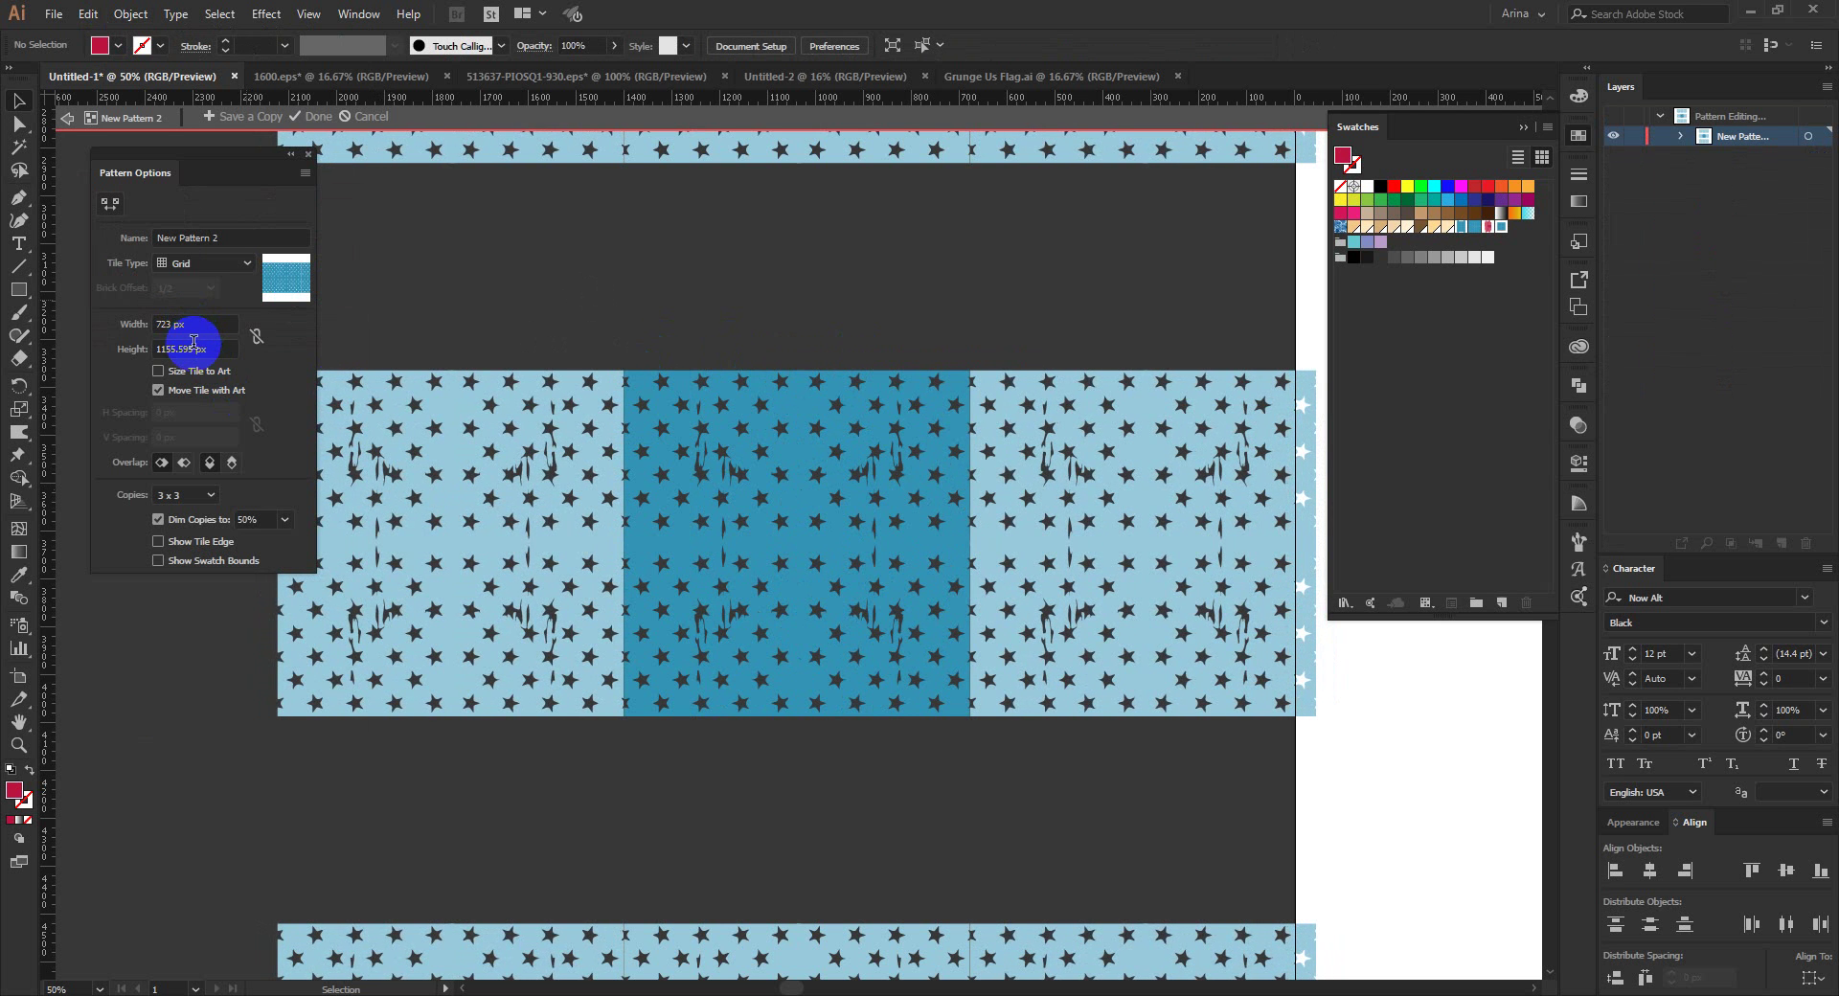
# Step: Set the pattern tile height to 720 px to close the gaps between rows, and finish editing the pattern
pyautogui.hotkey('shift', 'Down')
pyautogui.hotkey('shift', 'Down')
pyautogui.hotkey('shift', 'Down')
pyautogui.hotkey('shift', 'Down')
pyautogui.hotkey('shift', 'Down')
pyautogui.hotkey('shift', 'Down')
pyautogui.hotkey('shift', 'Down')
pyautogui.hotkey('shift', 'Down')
pyautogui.hotkey('shift', 'Down')
pyautogui.hotkey('shift', 'Down')
pyautogui.hotkey('shift', 'Down')
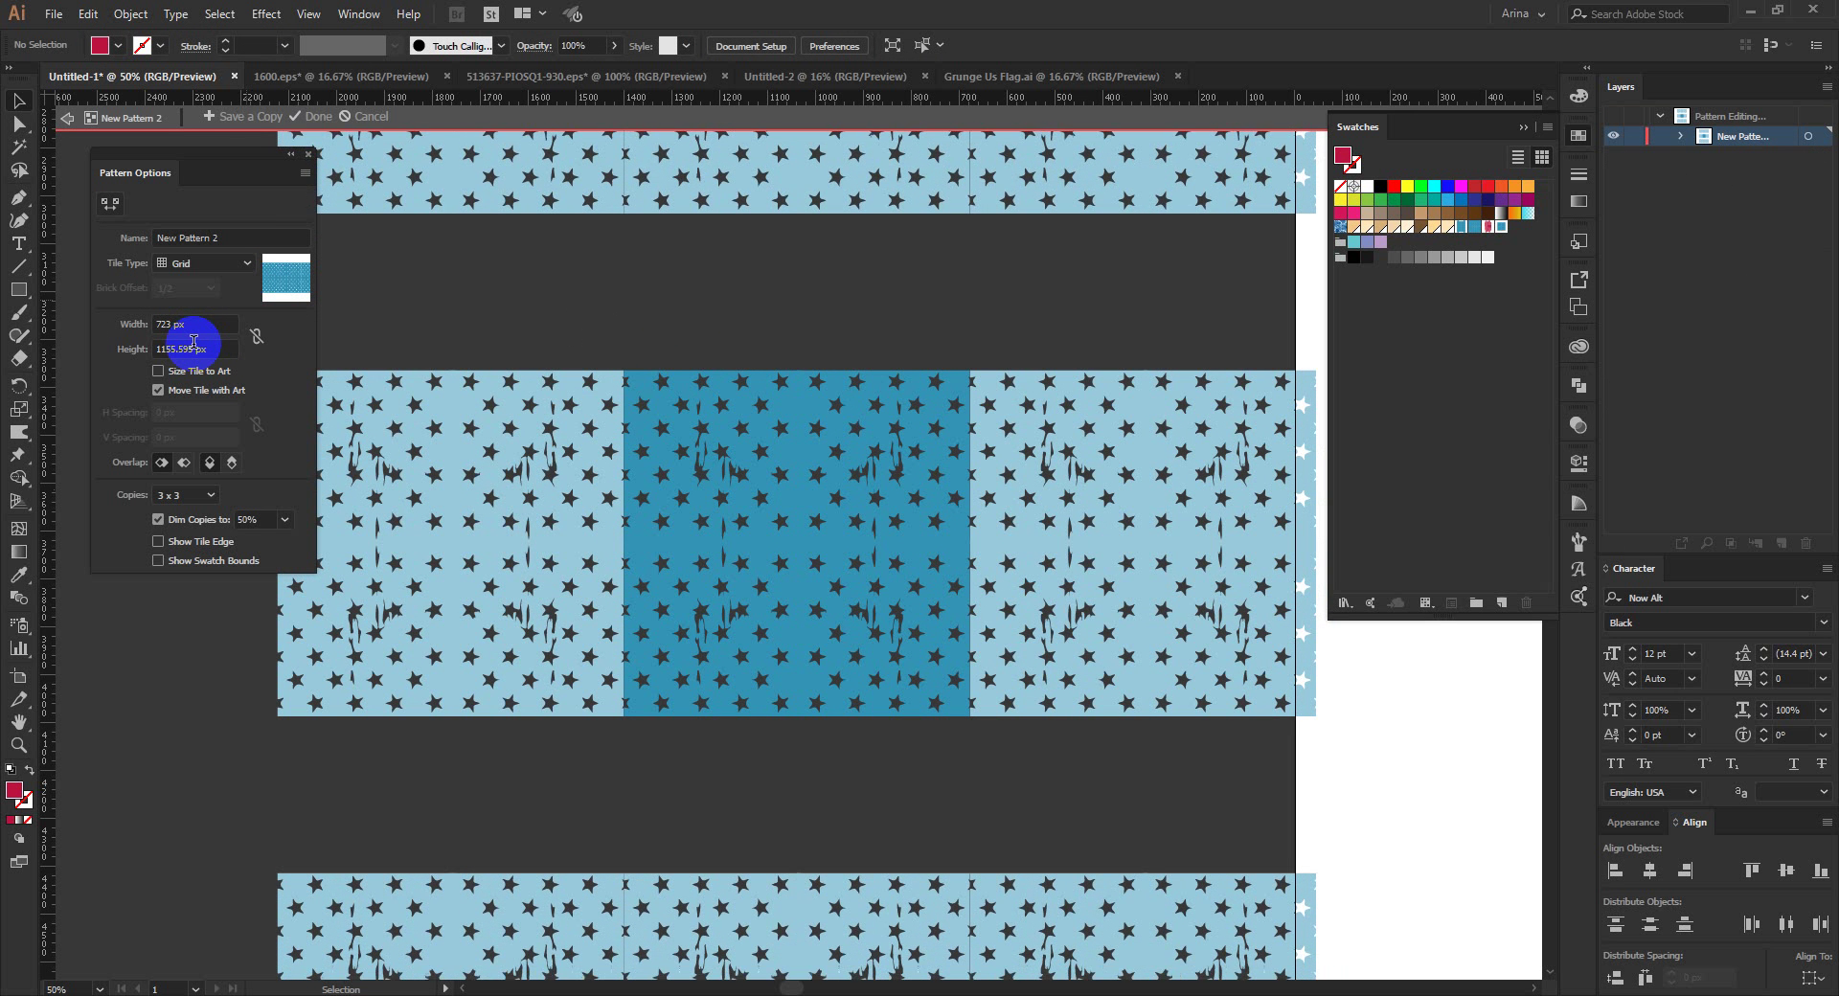
pyautogui.hotkey('shift', 'Down')
pyautogui.hotkey('shift', 'Down')
pyautogui.hotkey('shift', 'Down')
pyautogui.hotkey('shift', 'Down')
pyautogui.hotkey('shift', 'Down')
pyautogui.hotkey('shift', 'Down')
pyautogui.hotkey('shift', 'Down')
pyautogui.hotkey('shift', 'Down')
pyautogui.hotkey('shift', 'Down')
pyautogui.hotkey('shift', 'Down')
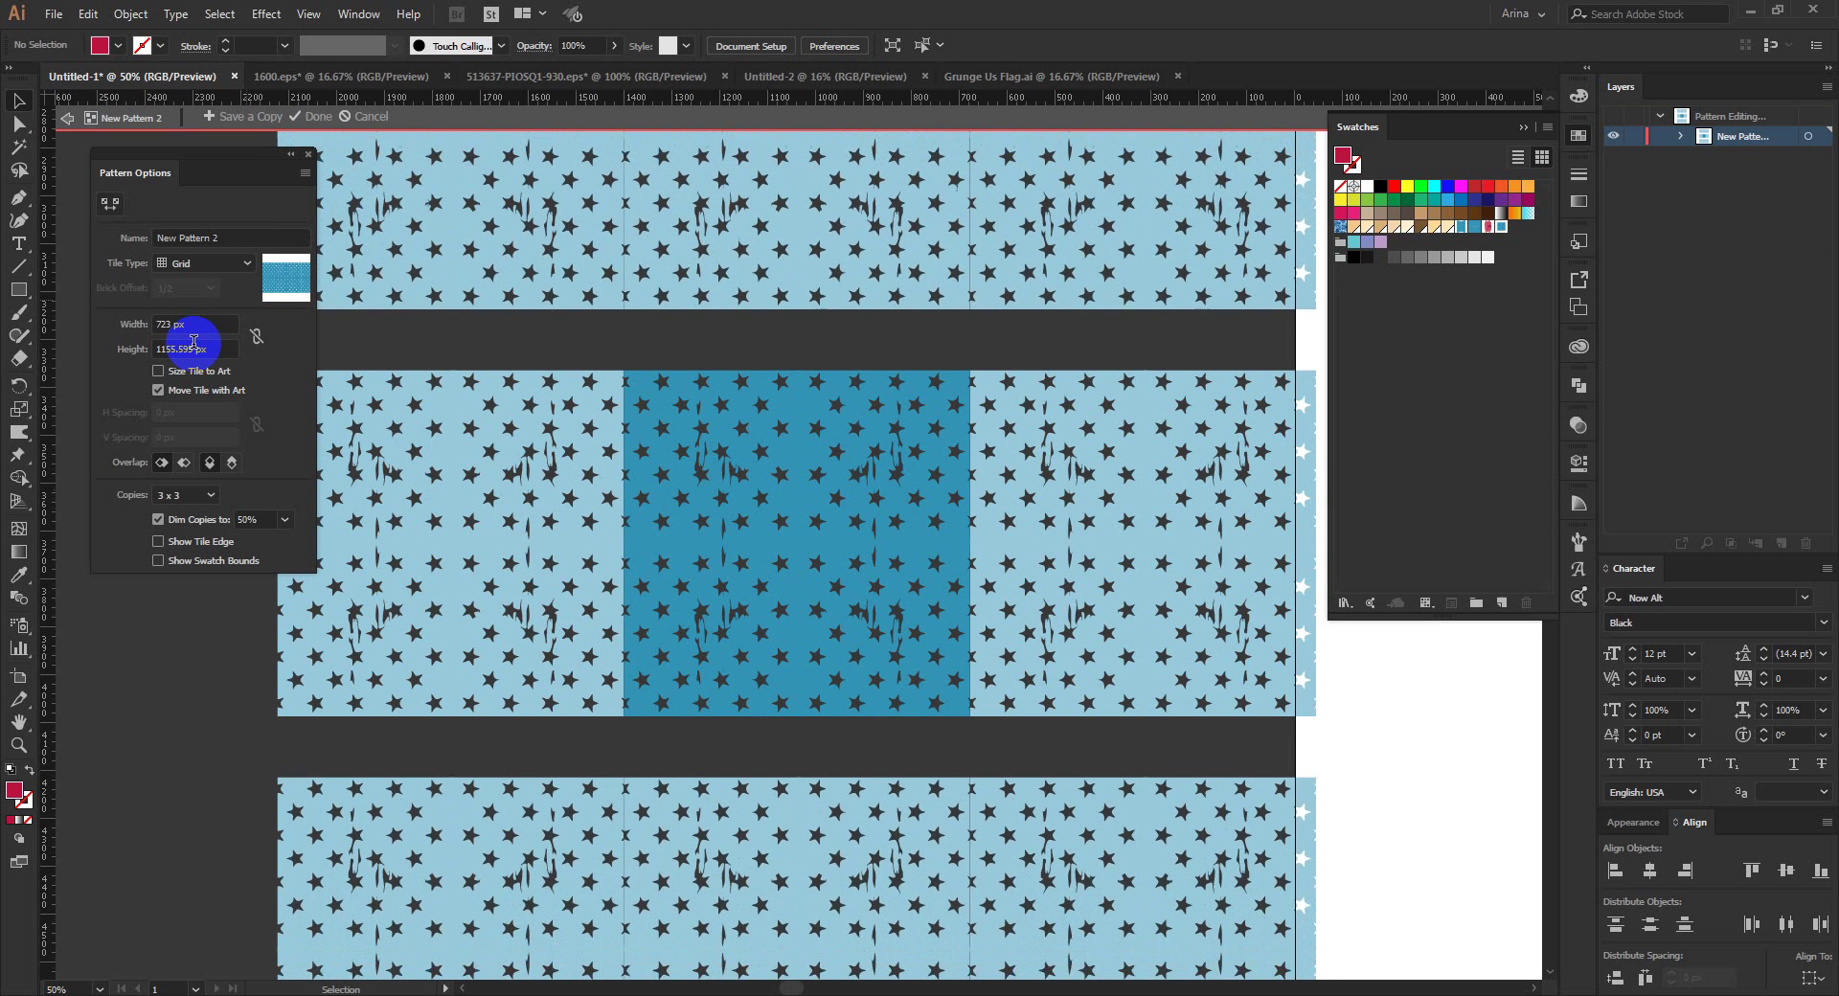
pyautogui.hotkey('shift', 'Down')
pyautogui.hotkey('shift', 'Down')
pyautogui.hotkey('shift', 'Down')
pyautogui.hotkey('shift', 'Down')
pyautogui.hotkey('shift', 'Down')
pyautogui.hotkey('shift', 'Down')
pyautogui.hotkey('shift', 'Down')
pyautogui.hotkey('shift', 'Down')
pyautogui.hotkey('shift', 'Down')
pyautogui.hotkey('shift', 'Down')
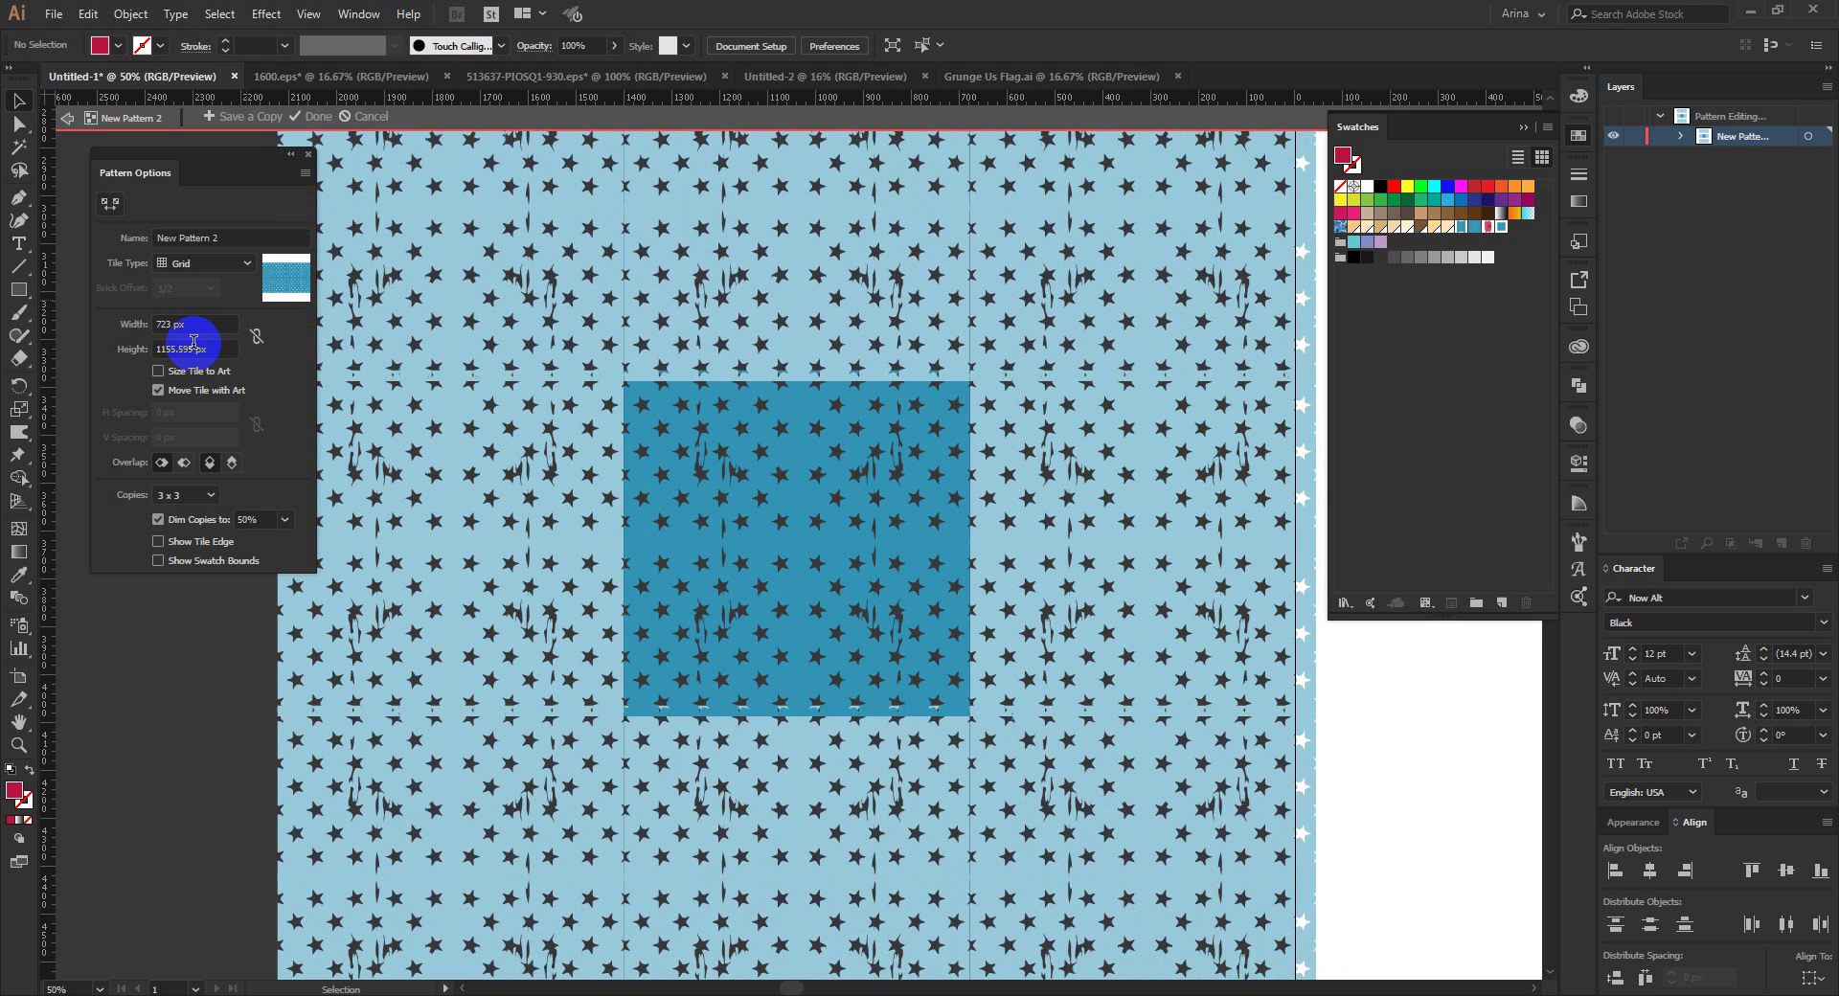
pyautogui.hotkey('shift', 'Down')
pyautogui.hotkey('shift', 'Down')
pyautogui.hotkey('shift', 'Down')
pyautogui.hotkey('shift', 'Down')
pyautogui.hotkey('shift', 'Down')
pyautogui.hotkey('shift', 'Down')
pyautogui.hotkey('shift', 'Down')
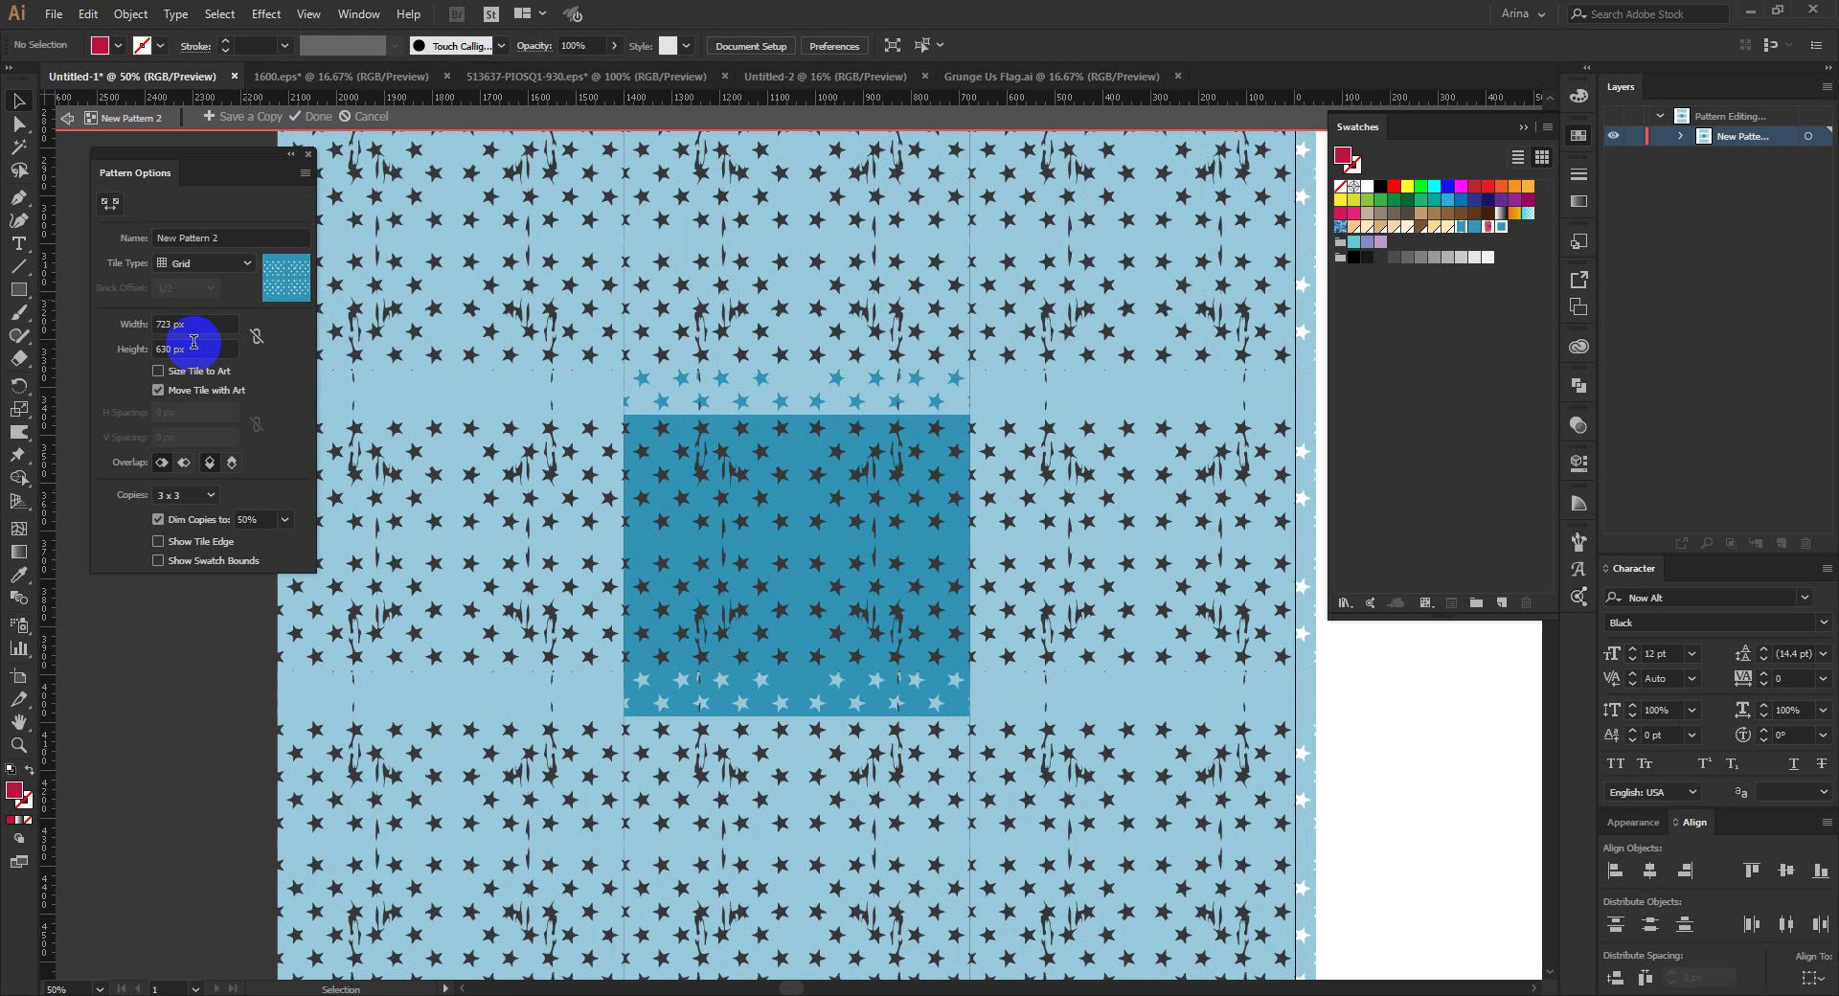
pyautogui.hotkey('shift', 'Up')
pyautogui.hotkey('shift', 'Up')
pyautogui.hotkey('shift', 'Up')
pyautogui.hotkey('shift', 'Up')
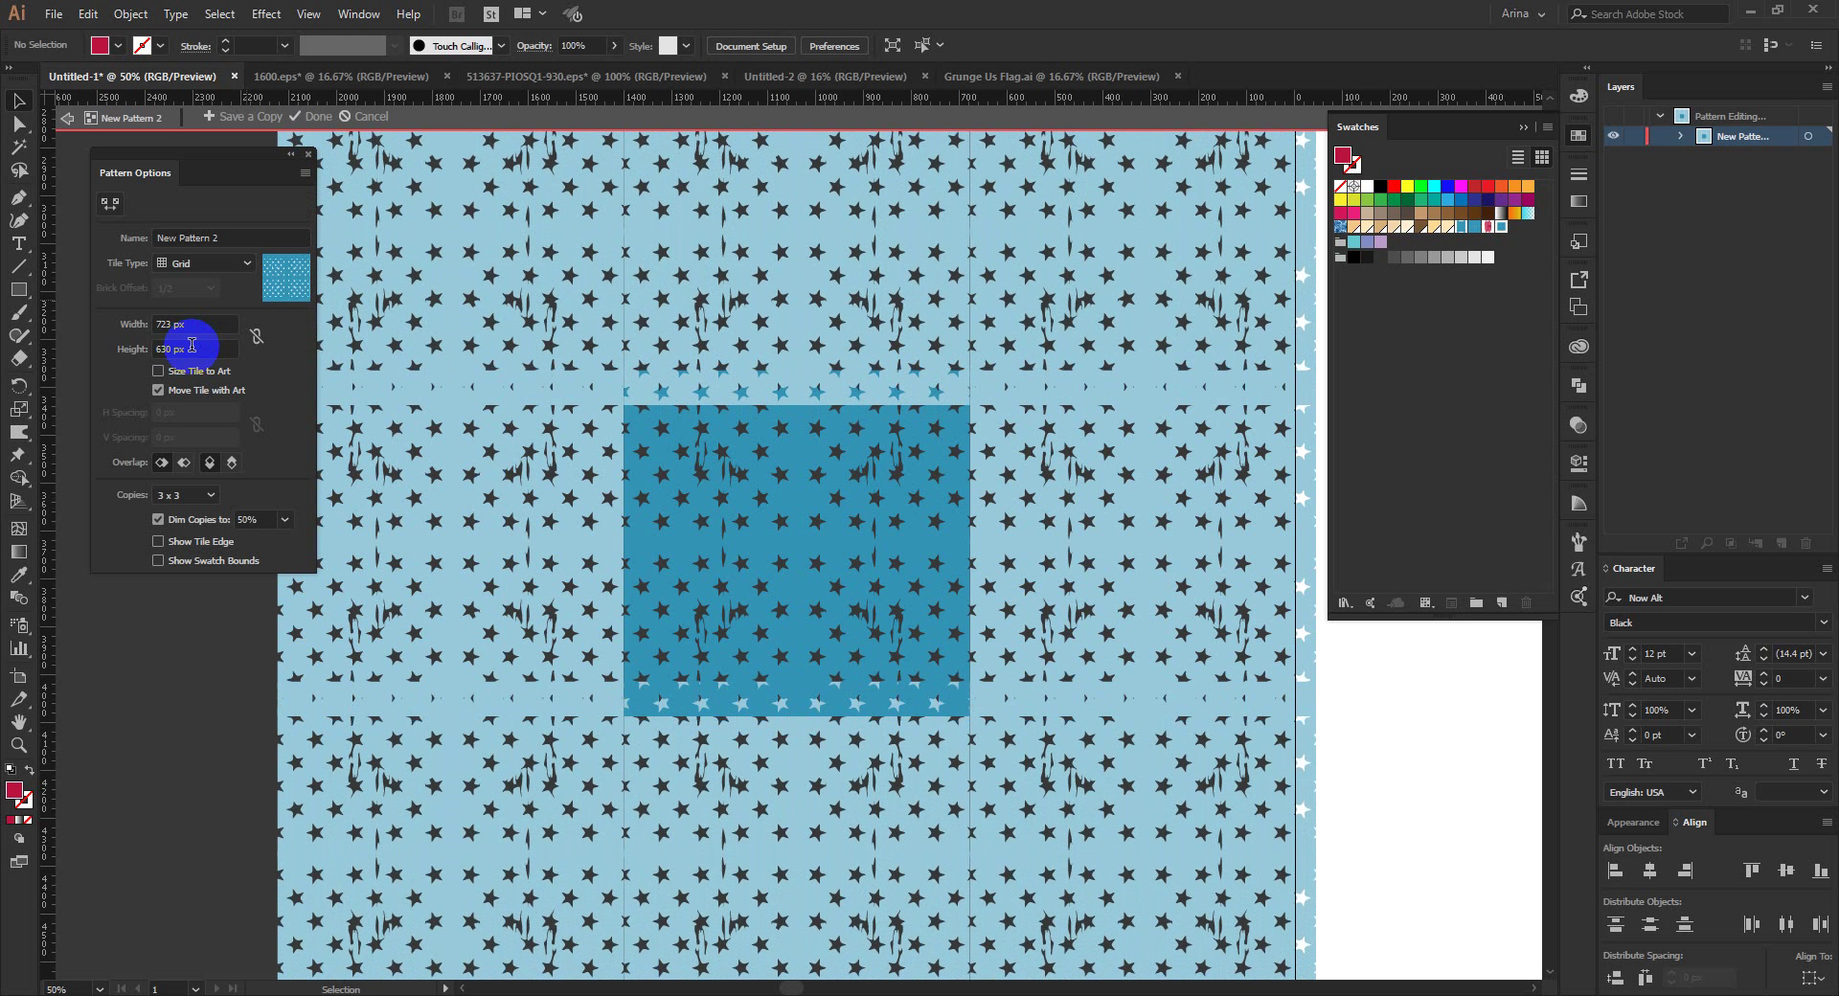
pyautogui.hotkey('shift', 'Up')
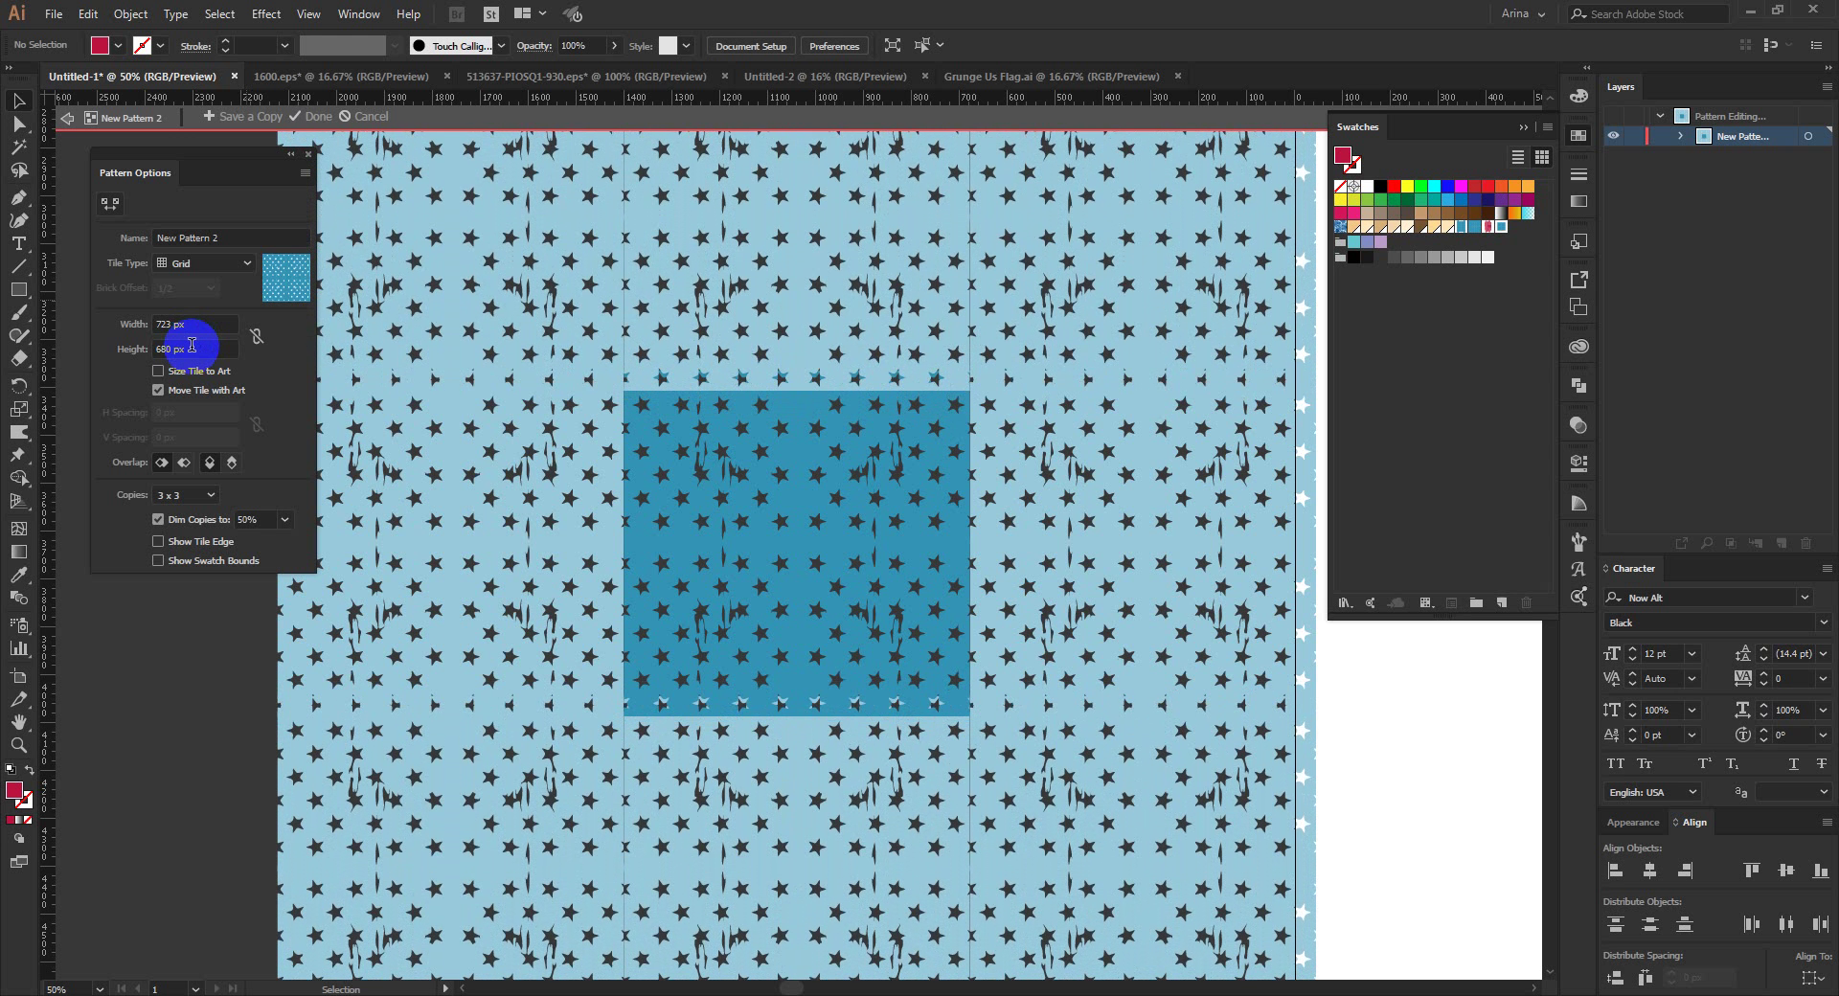
pyautogui.hotkey('shift', 'Up')
pyautogui.hotkey('shift', 'Up')
pyautogui.hotkey('shift', 'Up')
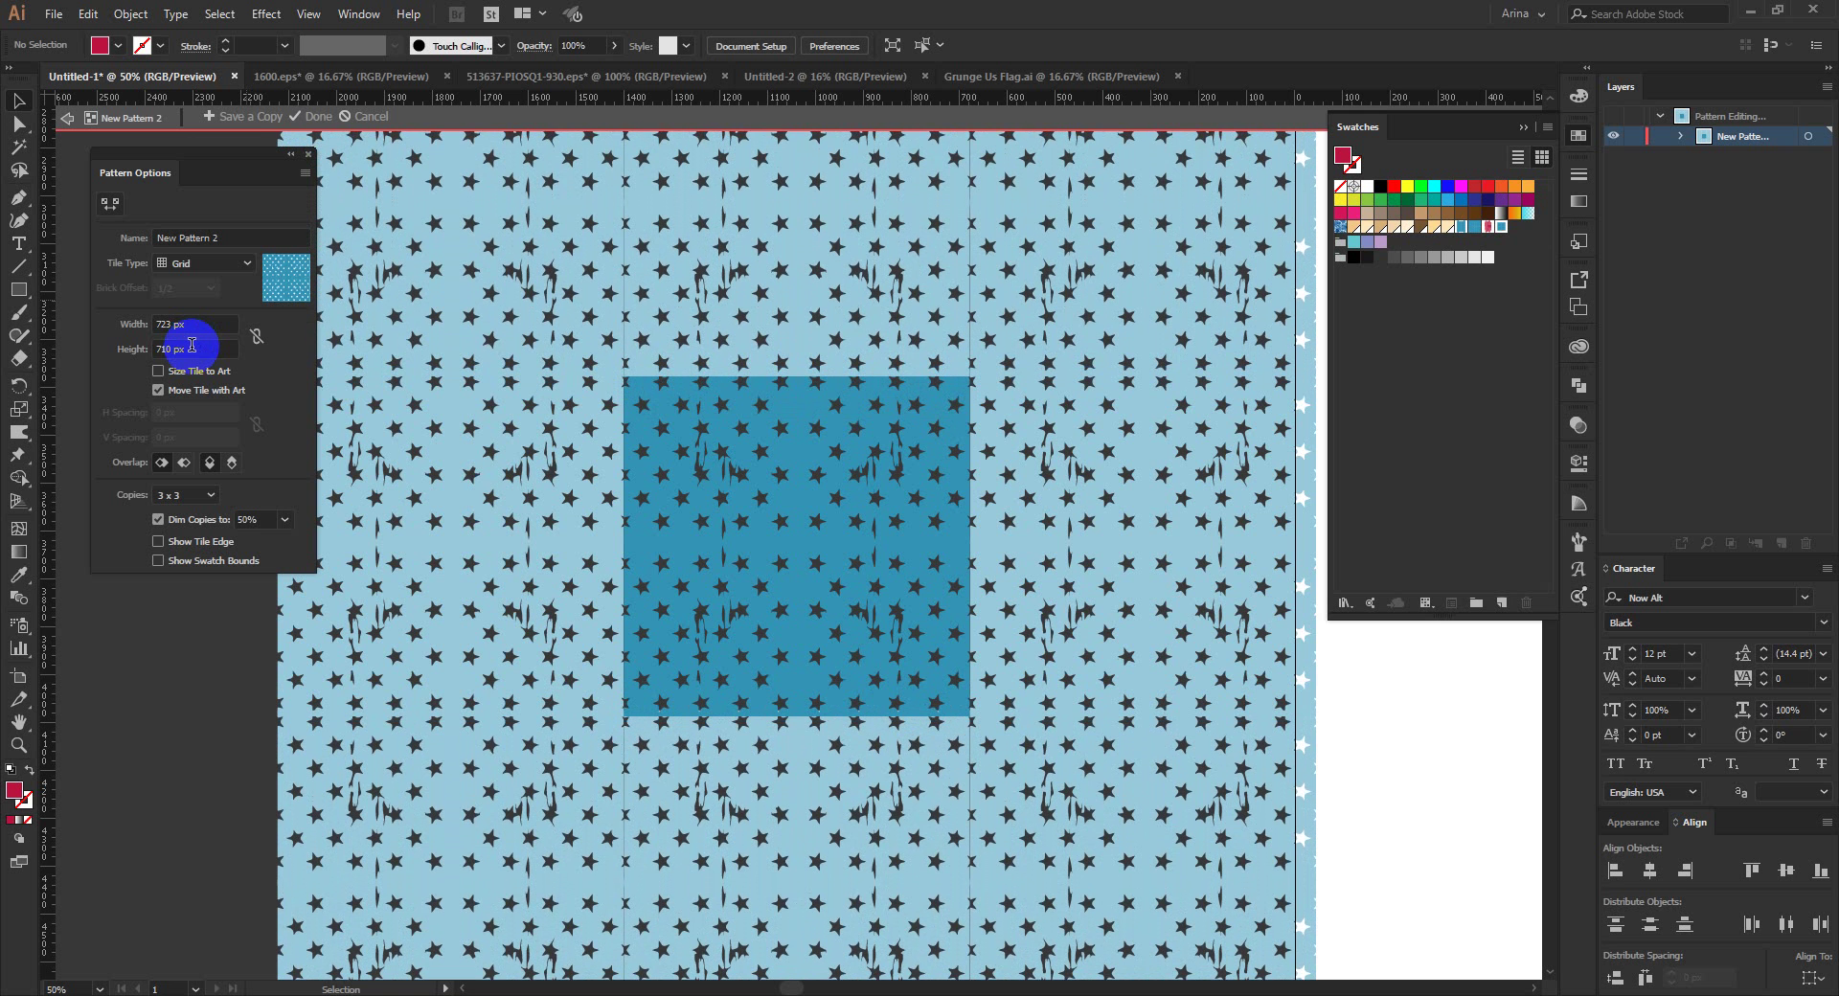
pyautogui.hotkey('shift', 'Up')
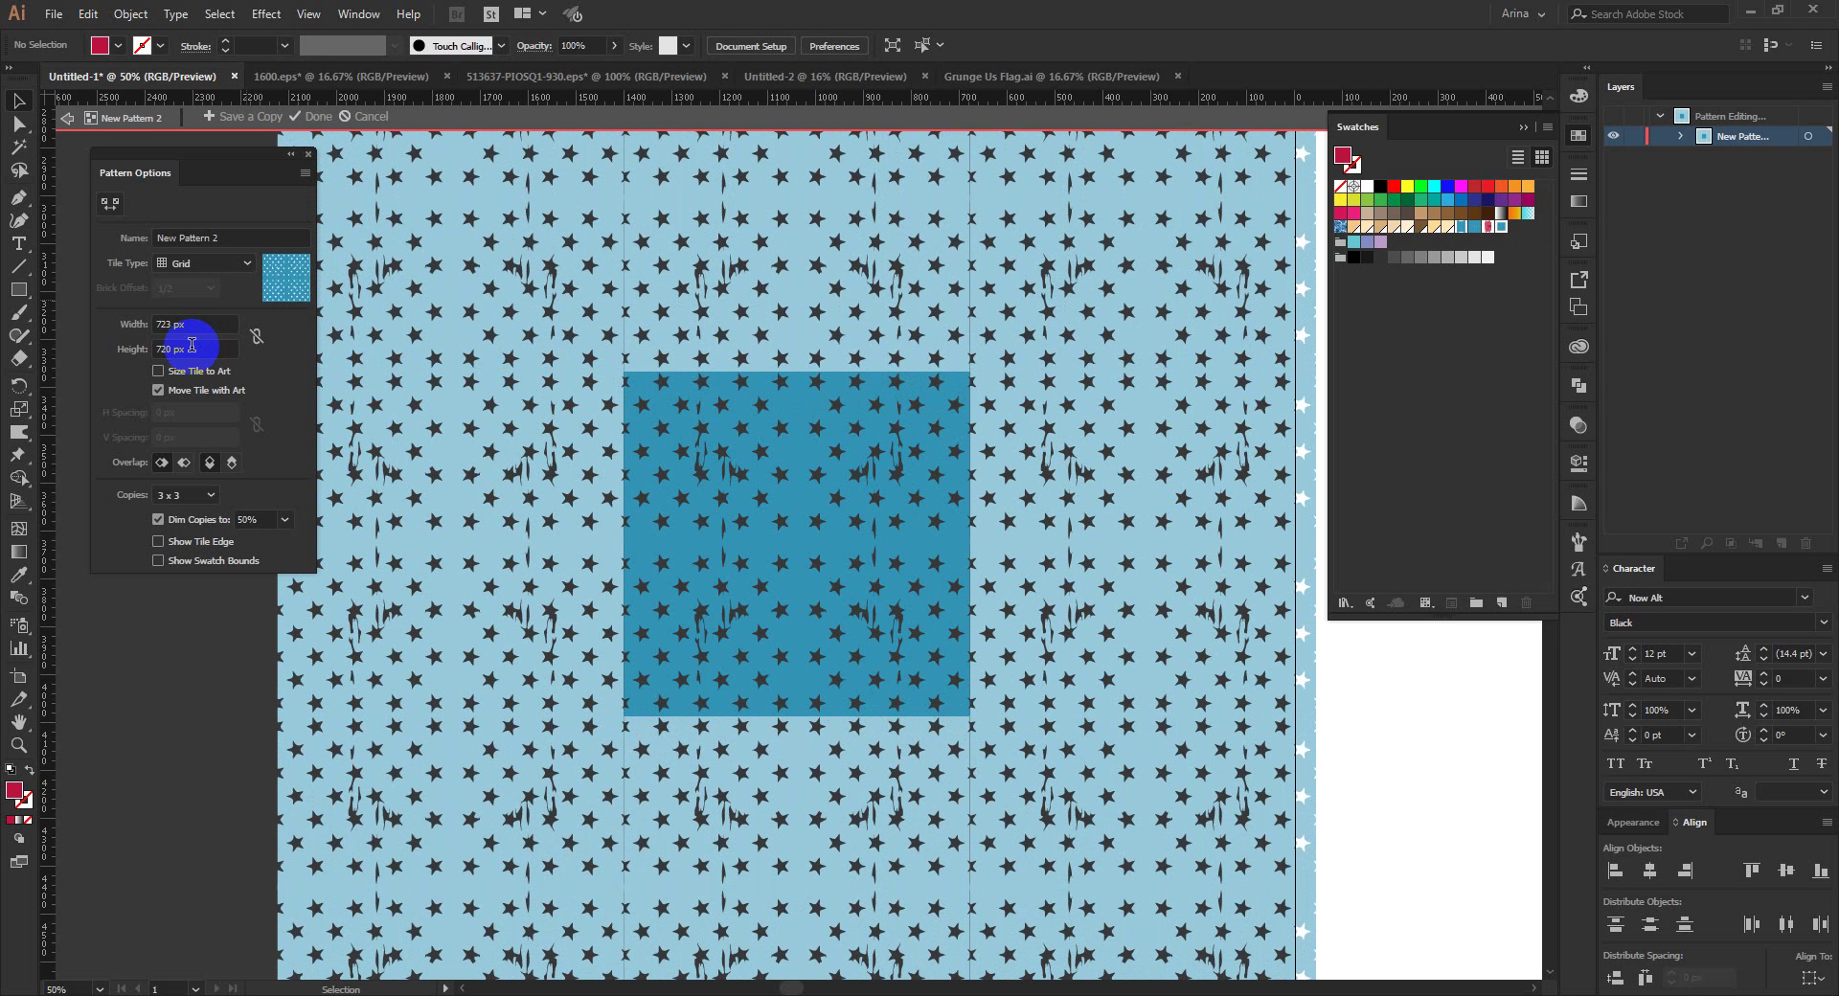
pyautogui.click(311, 117)
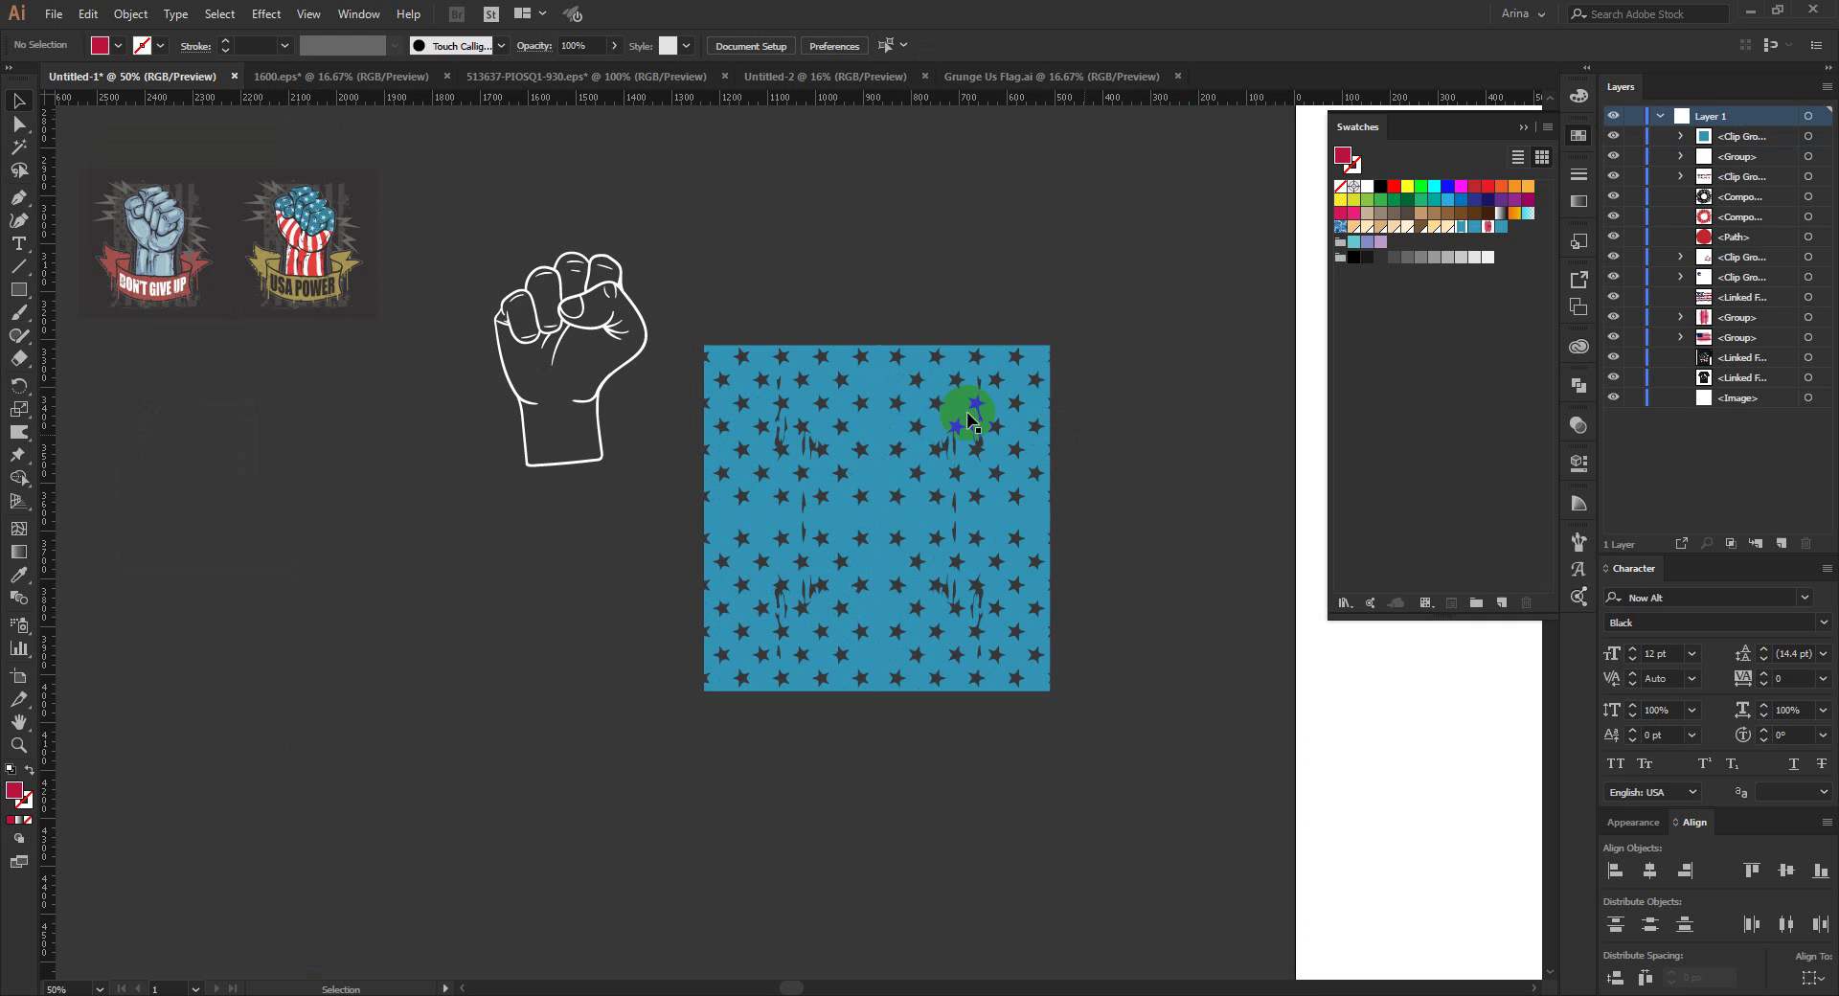
pyautogui.moveTo(967, 419); pyautogui.dragTo(1521, 234)
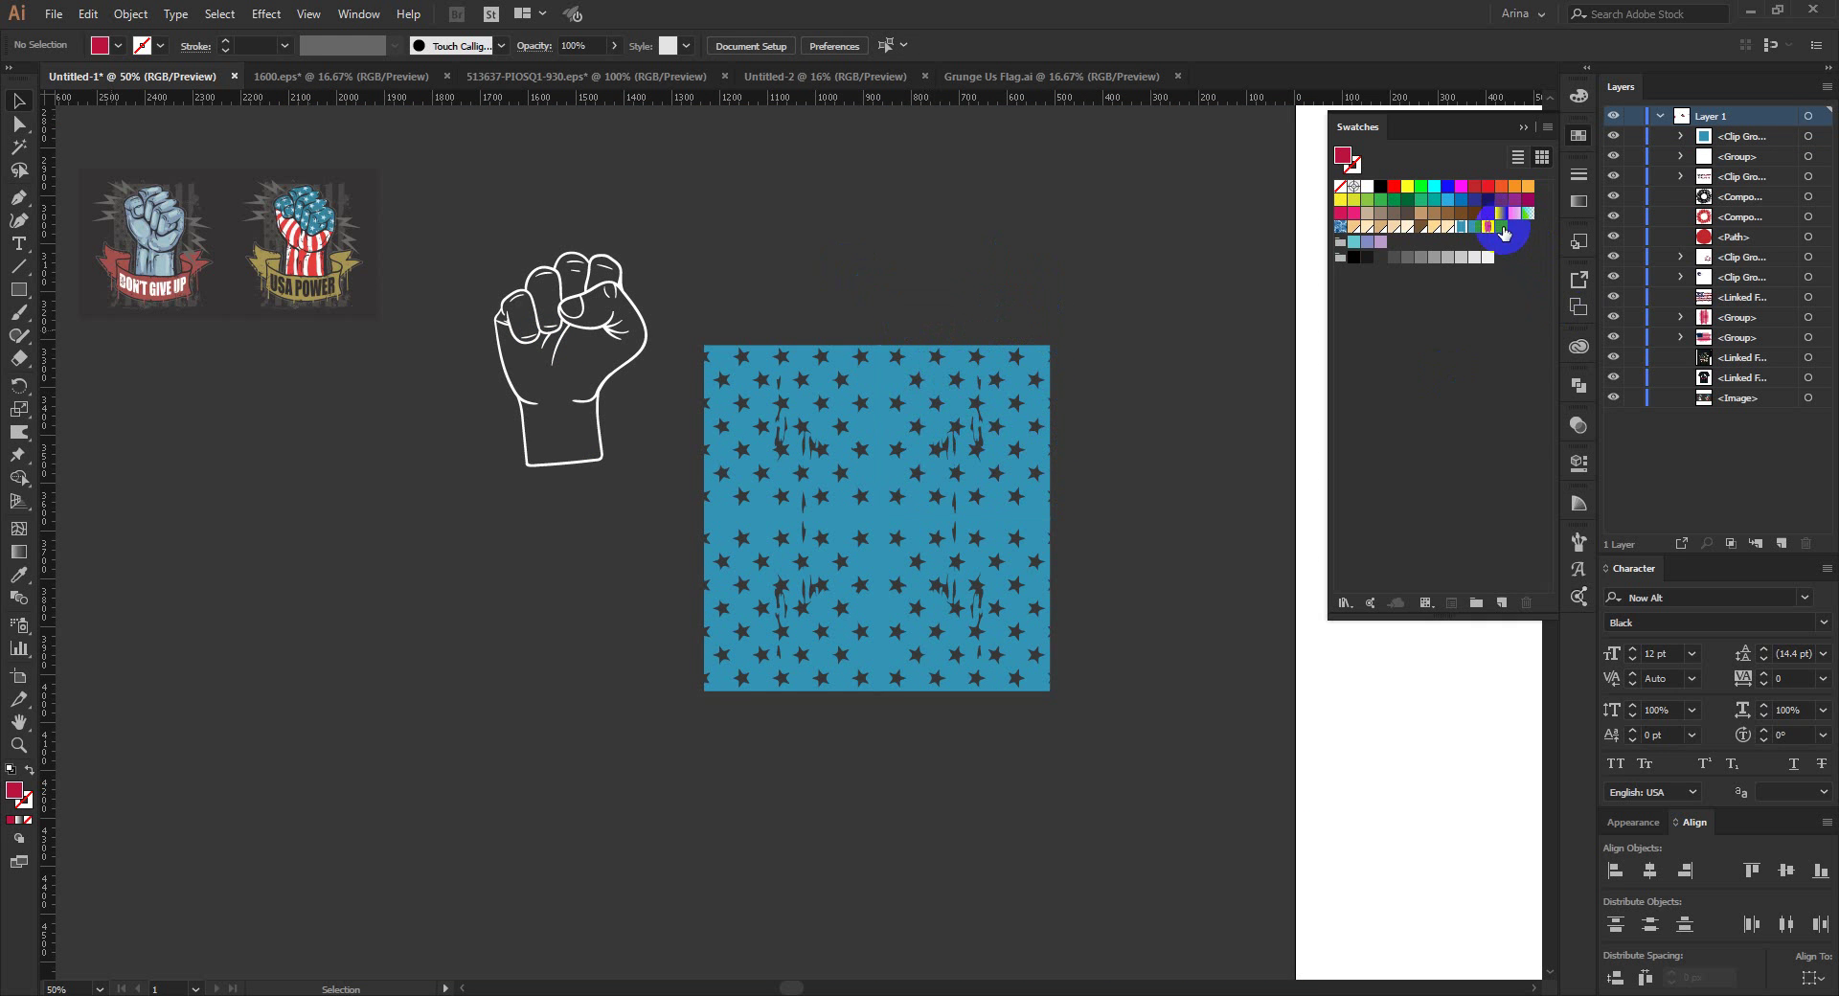
# Step: Make a new pattern from the grouped red grunge stripes
pyautogui.scroll(-2, 1088, 434)
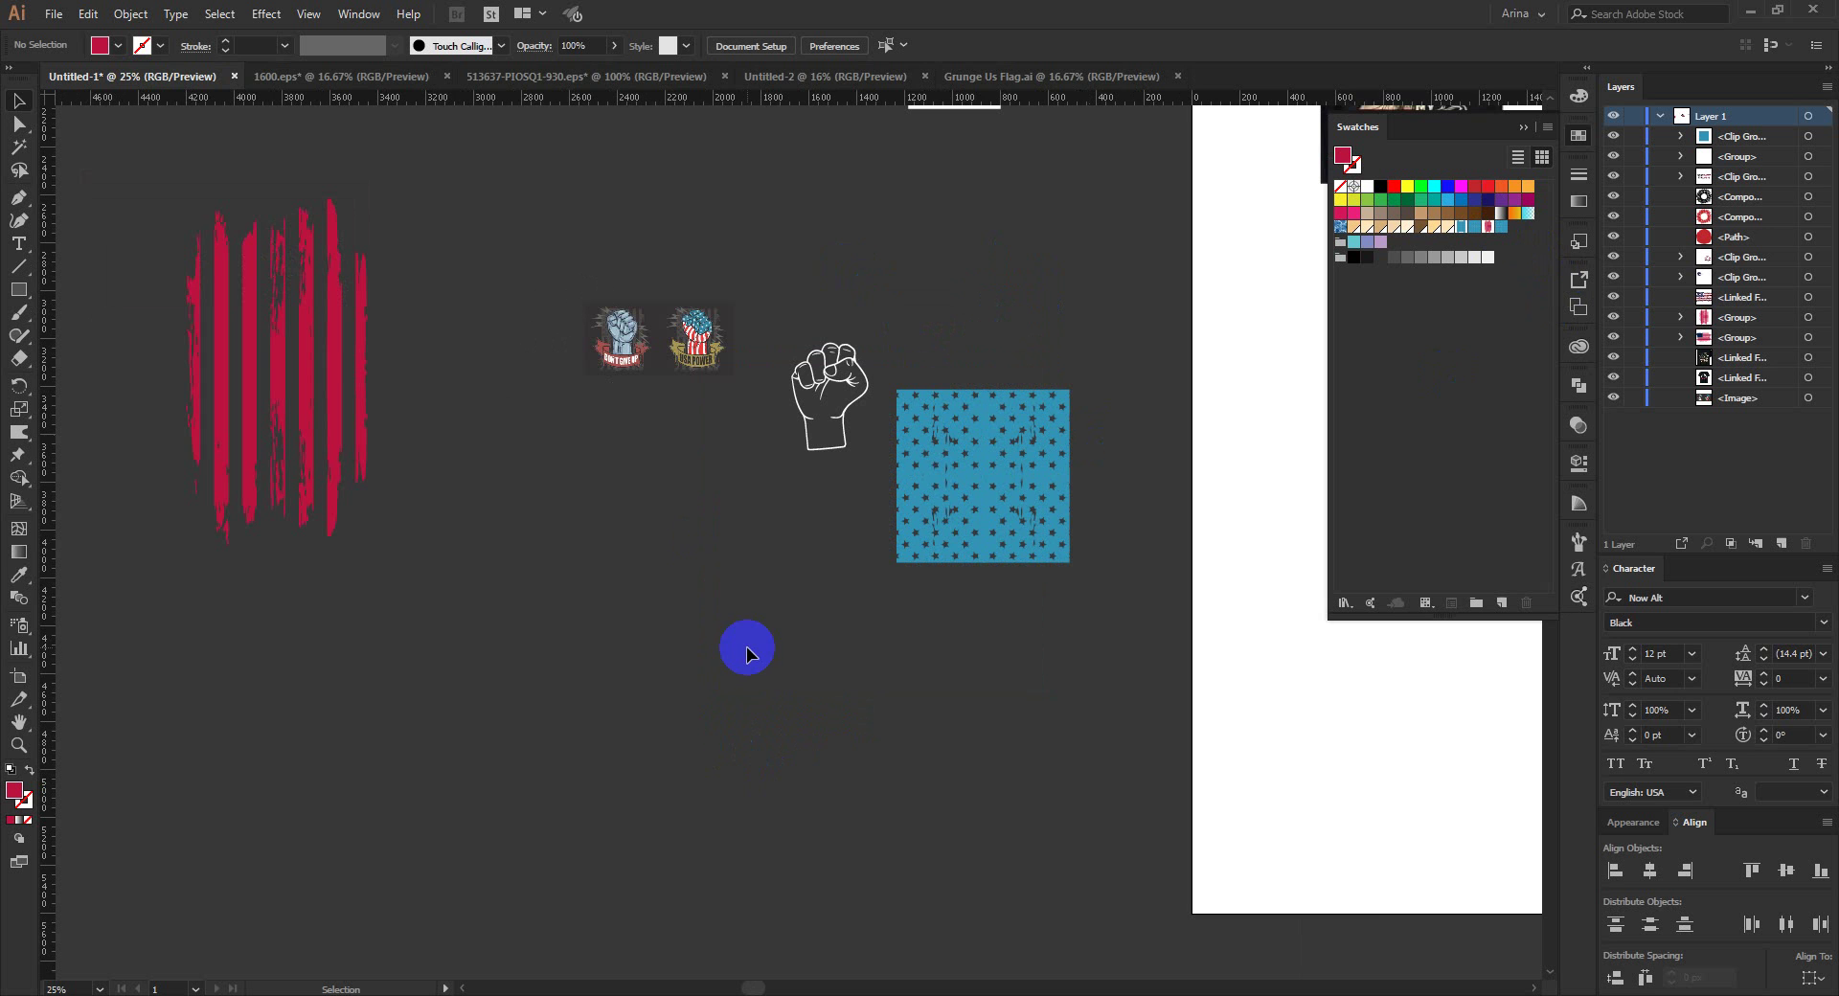
pyautogui.scroll(2, 141, 236)
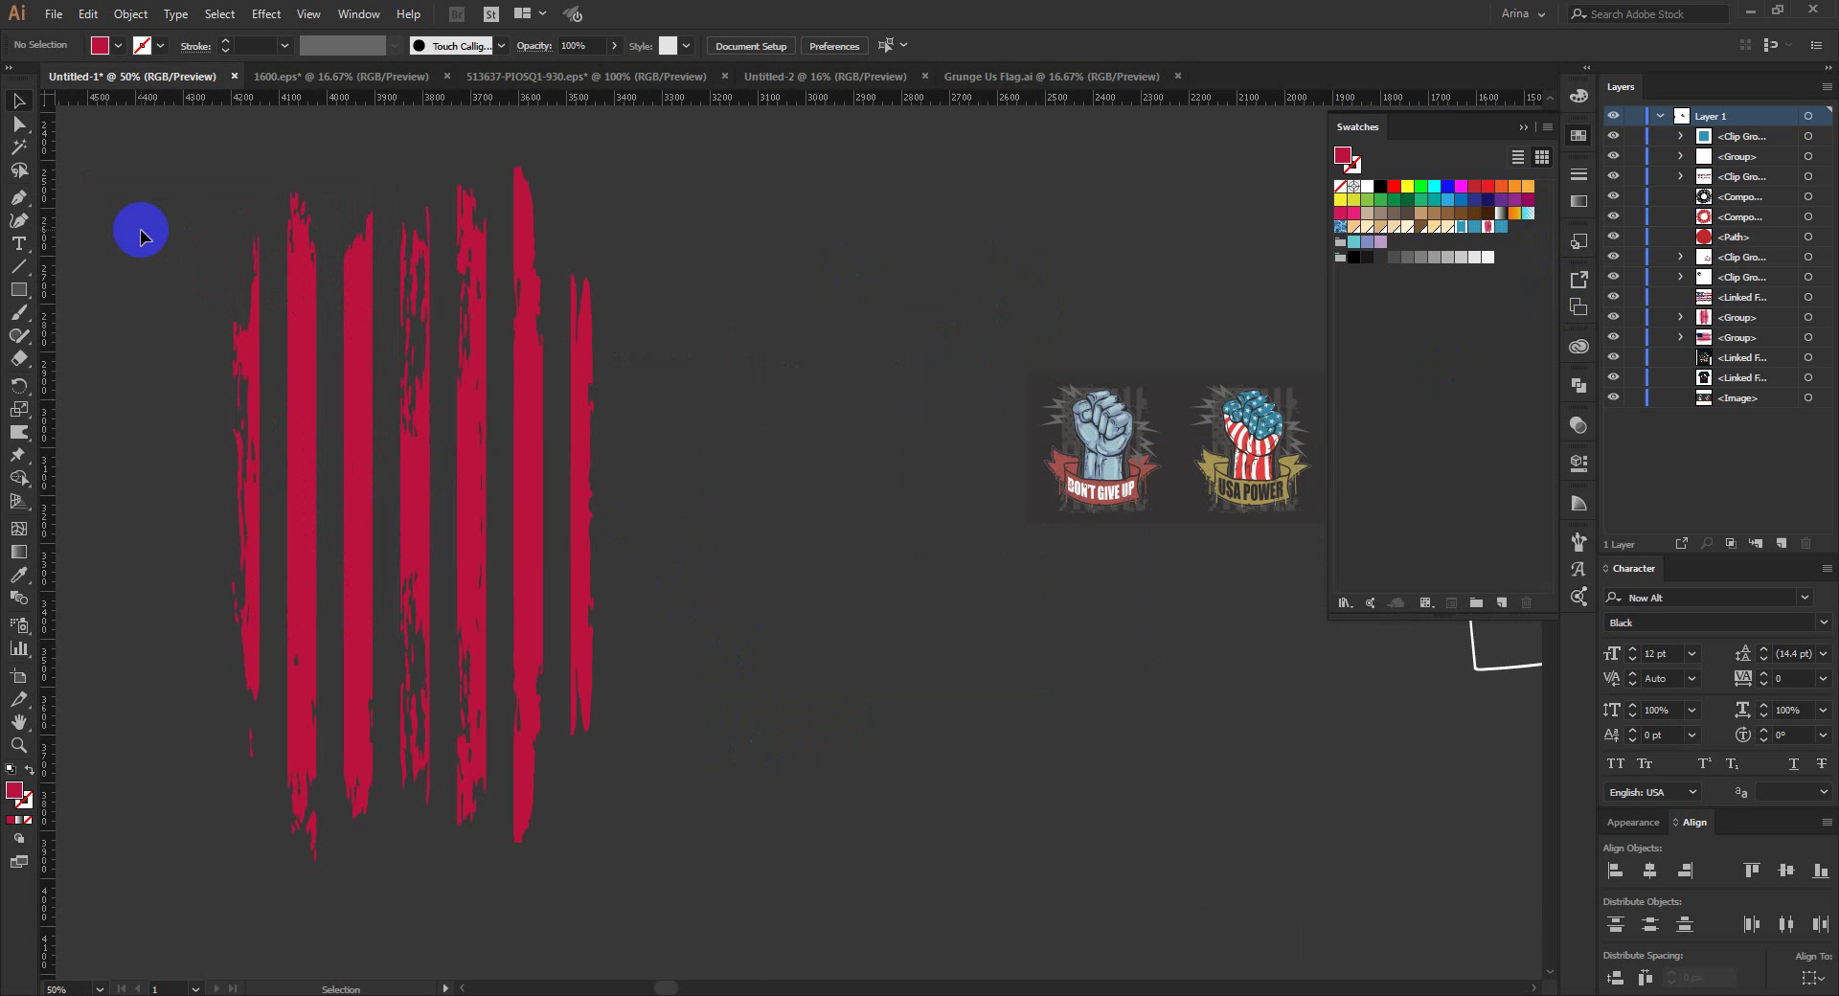
pyautogui.scroll(-1, 636, 504)
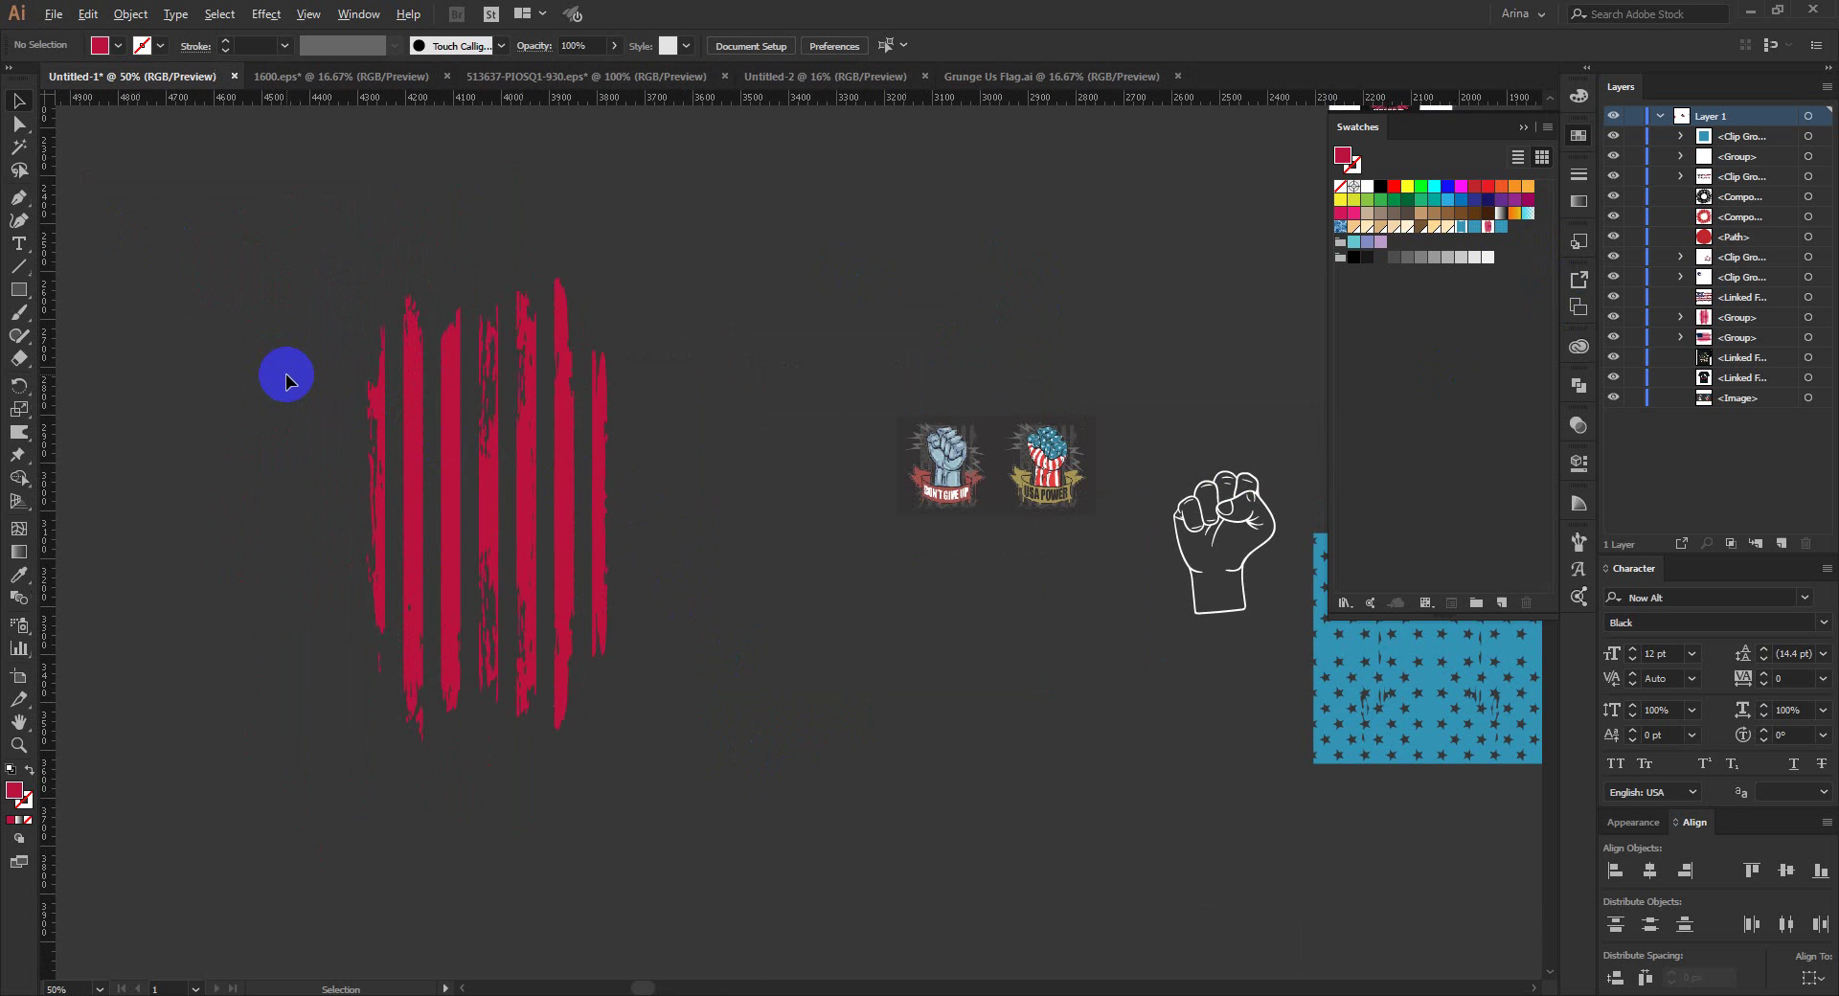
pyautogui.scroll(1, 283, 377)
pyautogui.click(595, 474)
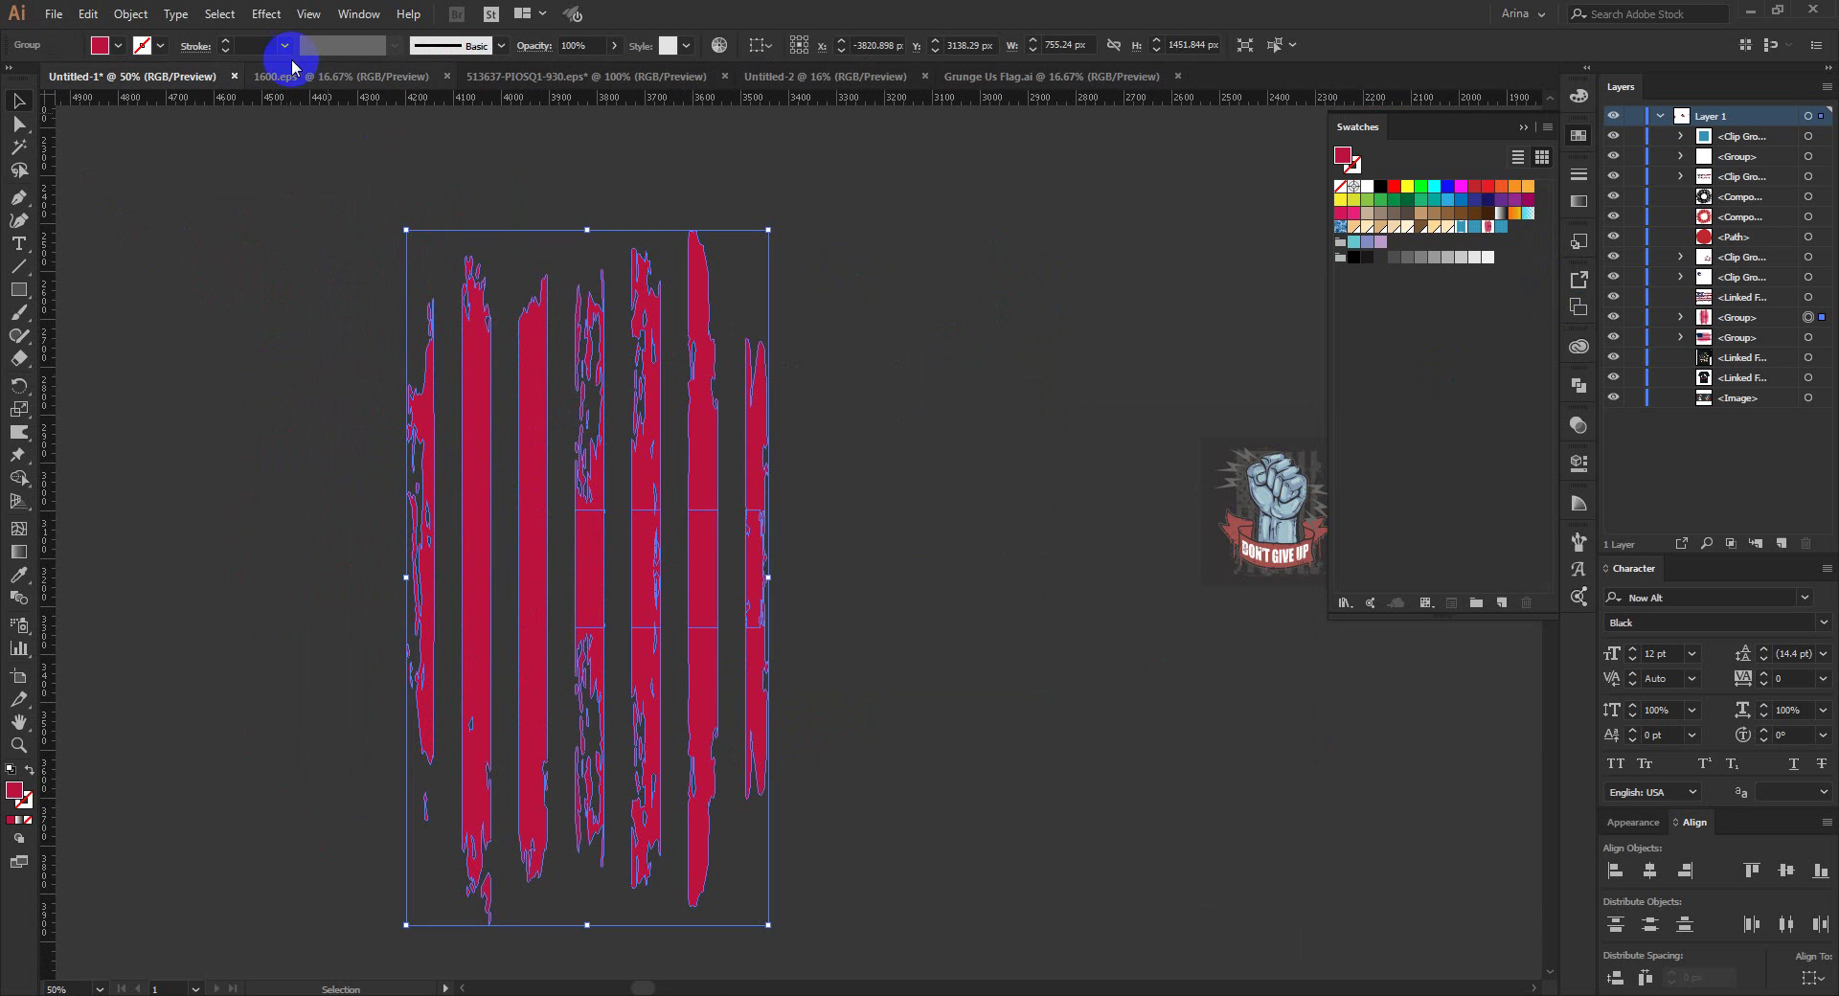
pyautogui.click(130, 13)
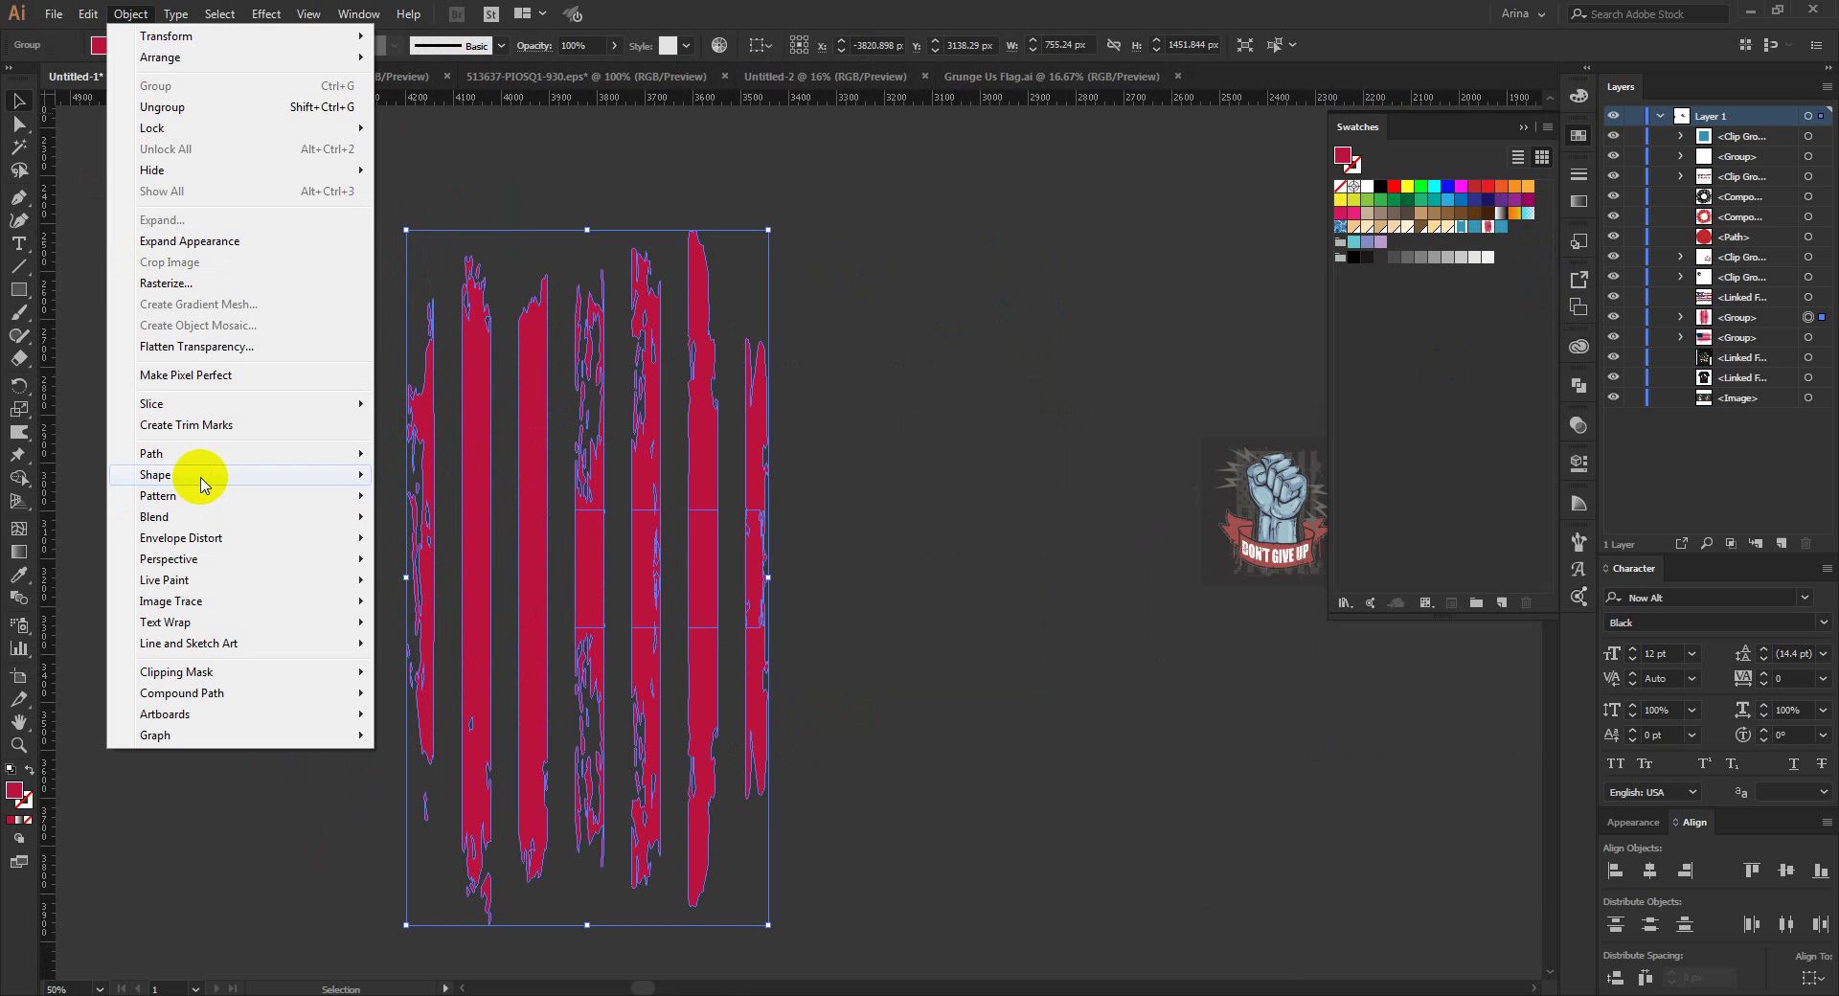
pyautogui.moveTo(329, 497)
pyautogui.click(410, 498)
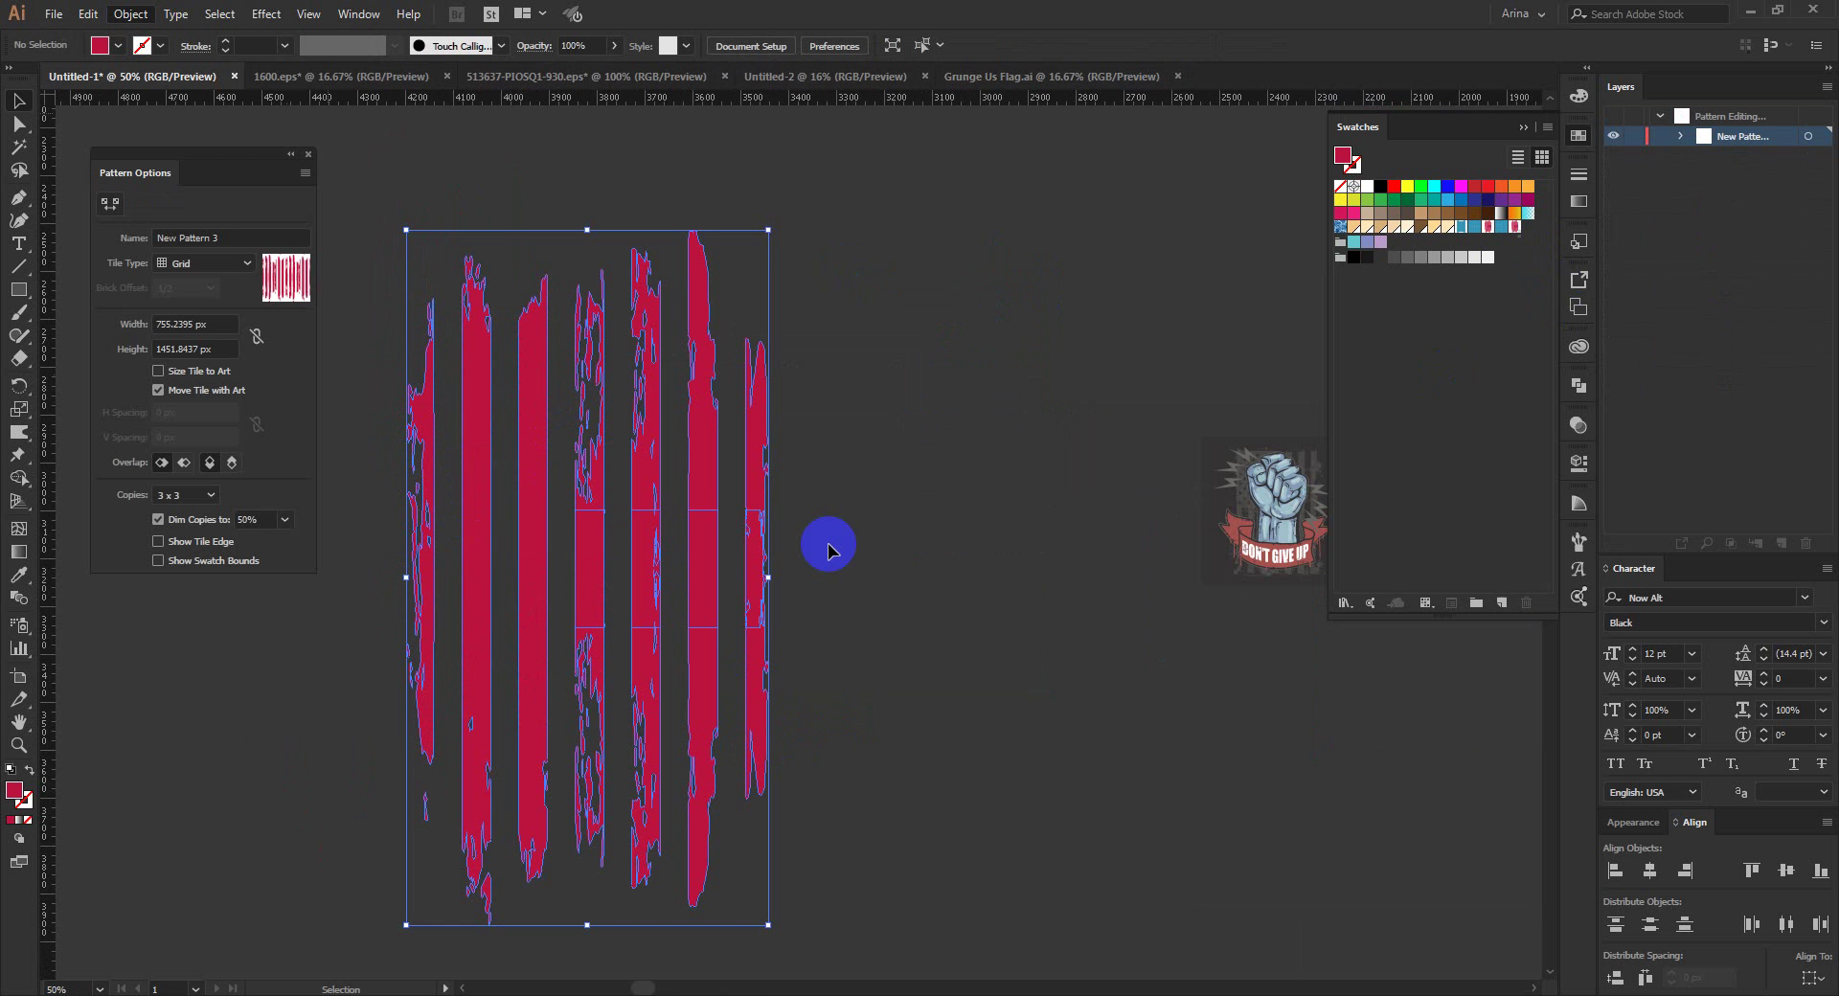
# Step: Set the stripe pattern's tile width to 780 px to space the repeats evenly side by side
pyautogui.moveTo(915, 546); pyautogui.dragTo(742, 498)
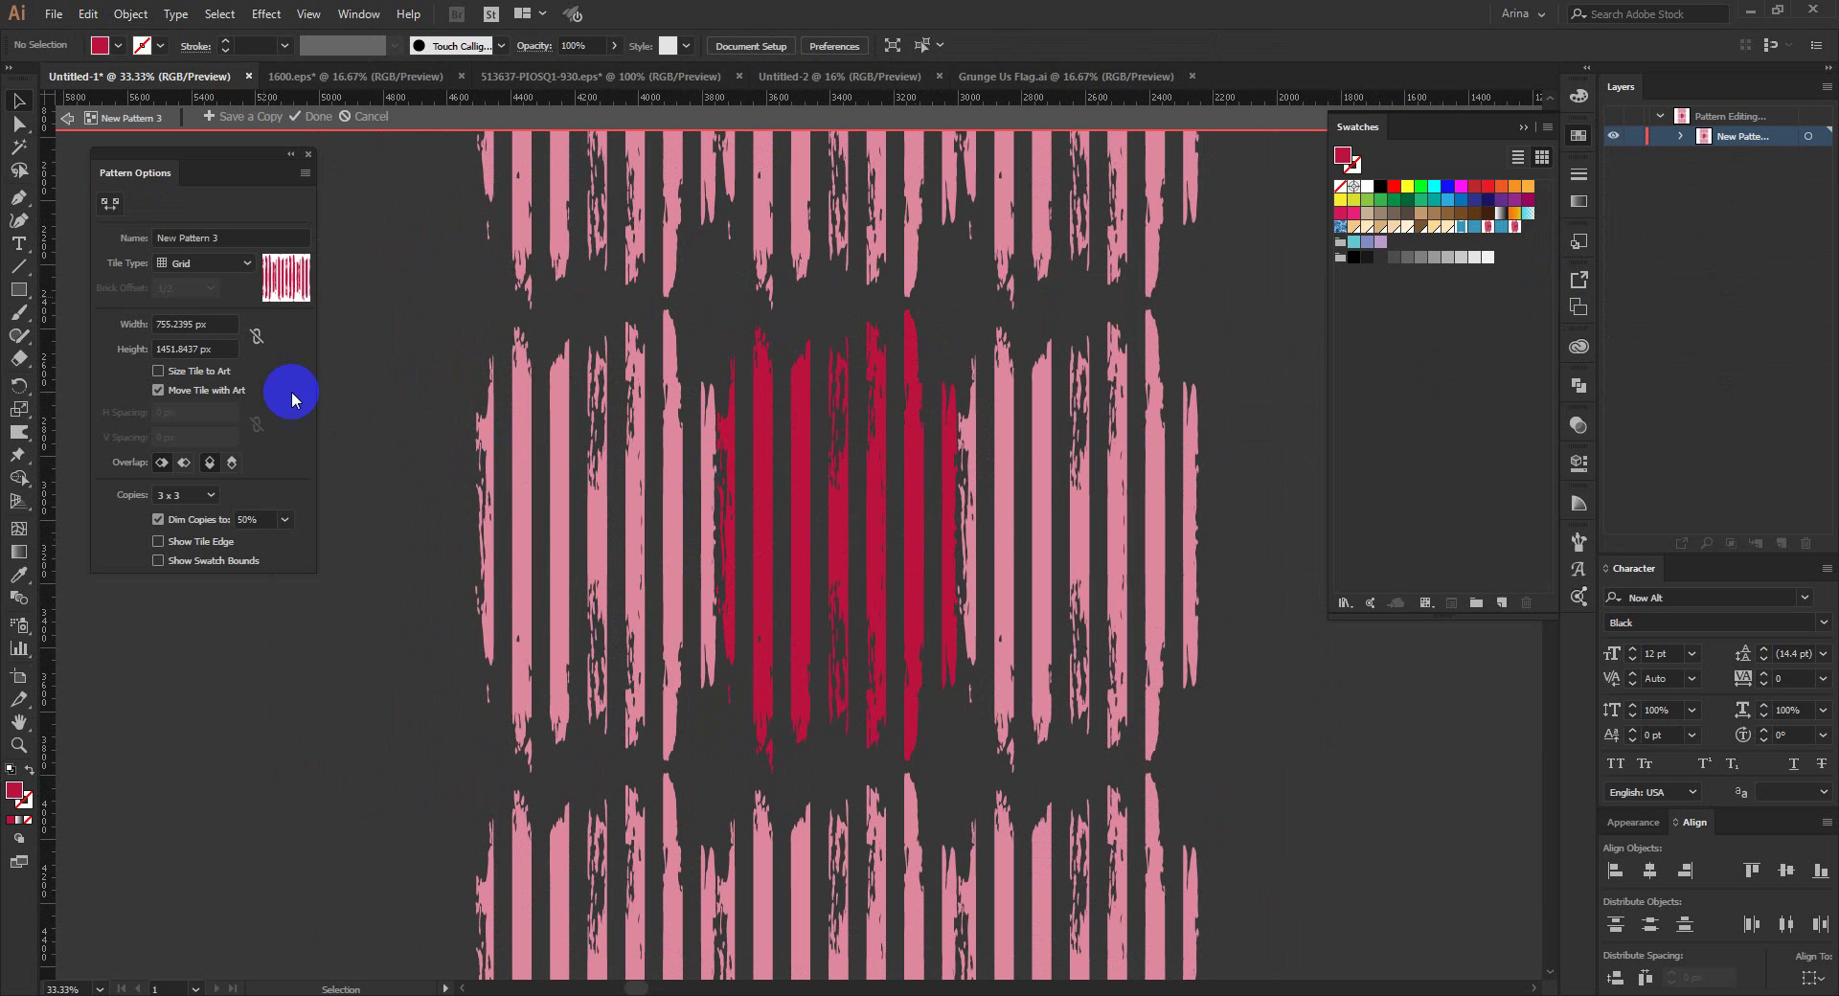
pyautogui.write('770')
pyautogui.press('Return')
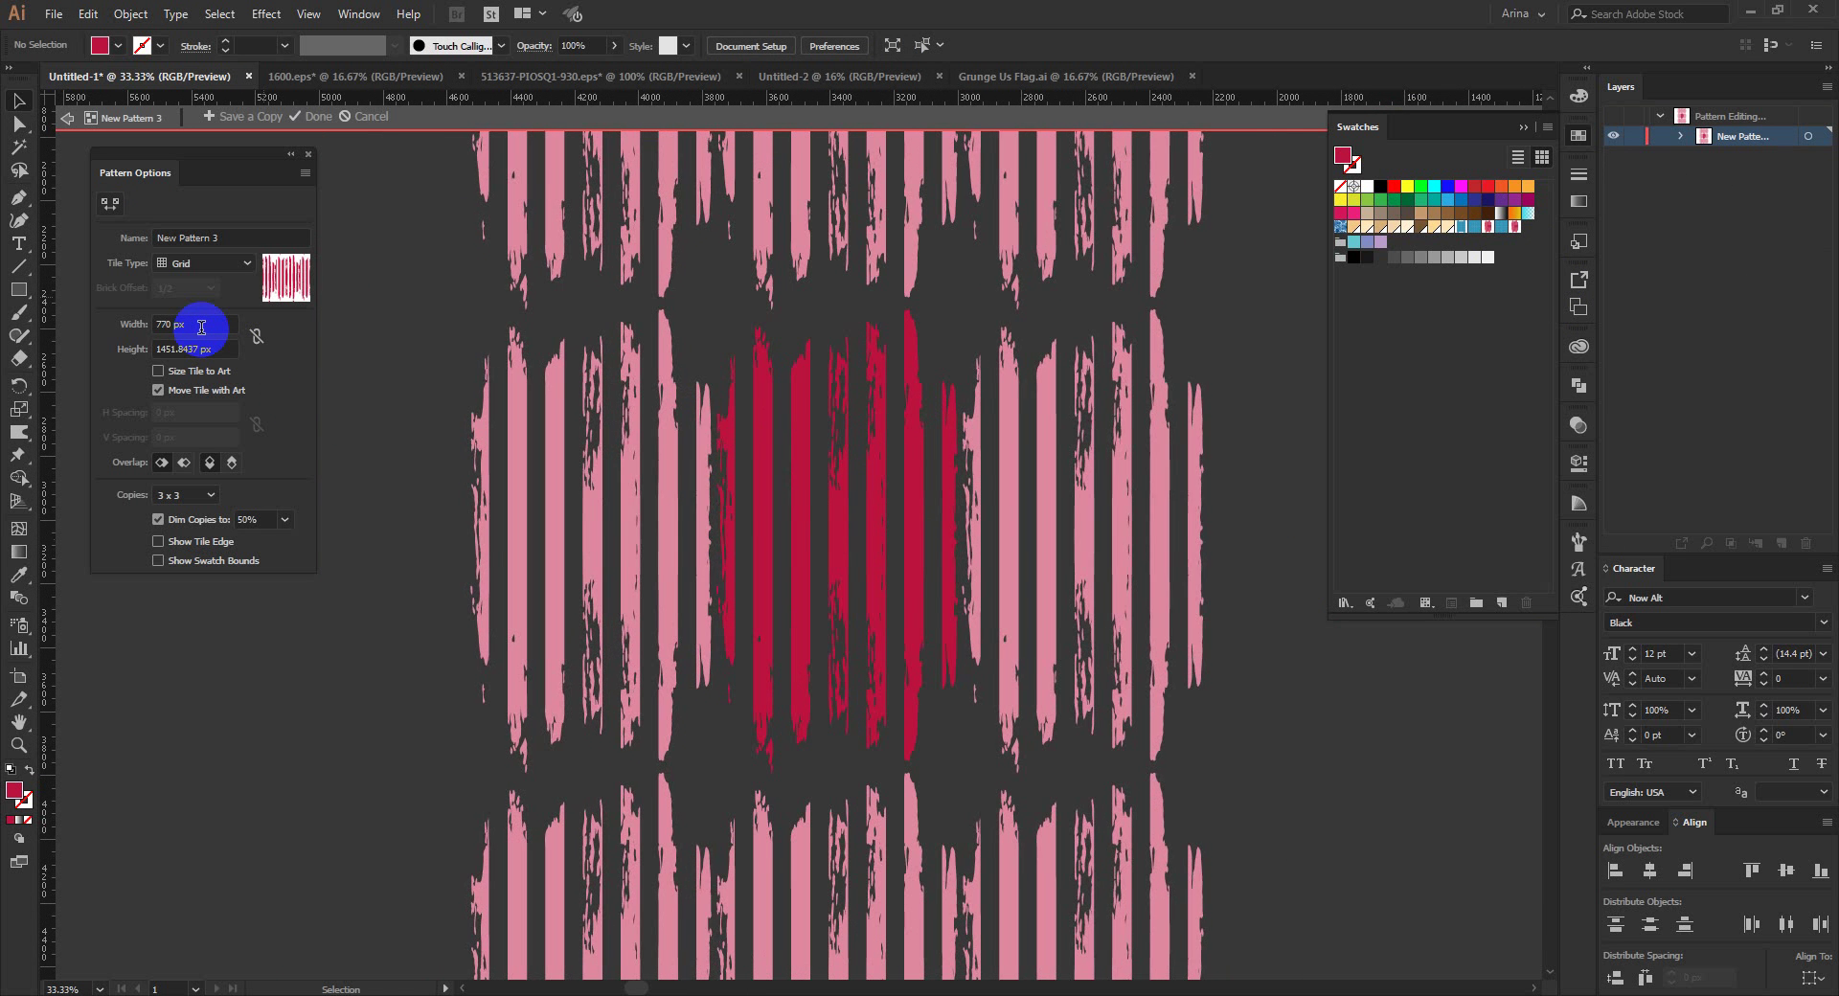
pyautogui.hotkey('shift', 'Up')
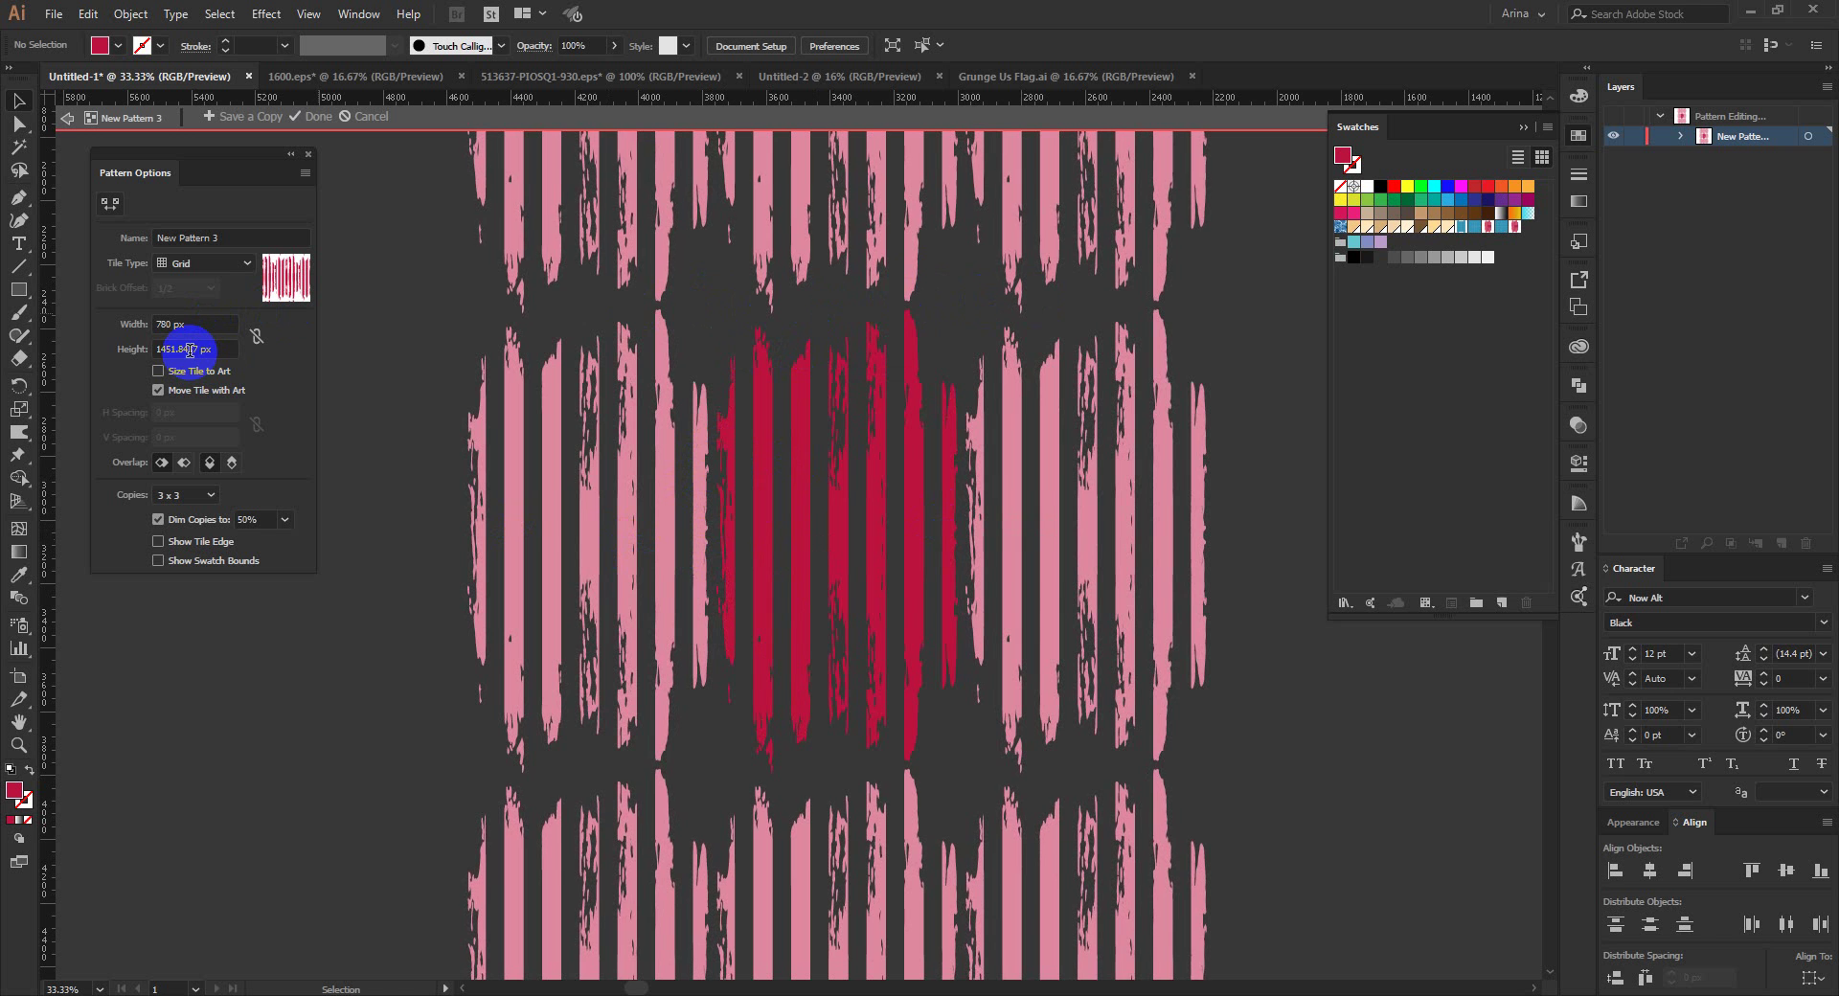
# Step: Set the stripe pattern's tile height to 1020 px so the rows overlap, and finish editing the pattern
pyautogui.write('1430')
pyautogui.press('Return')
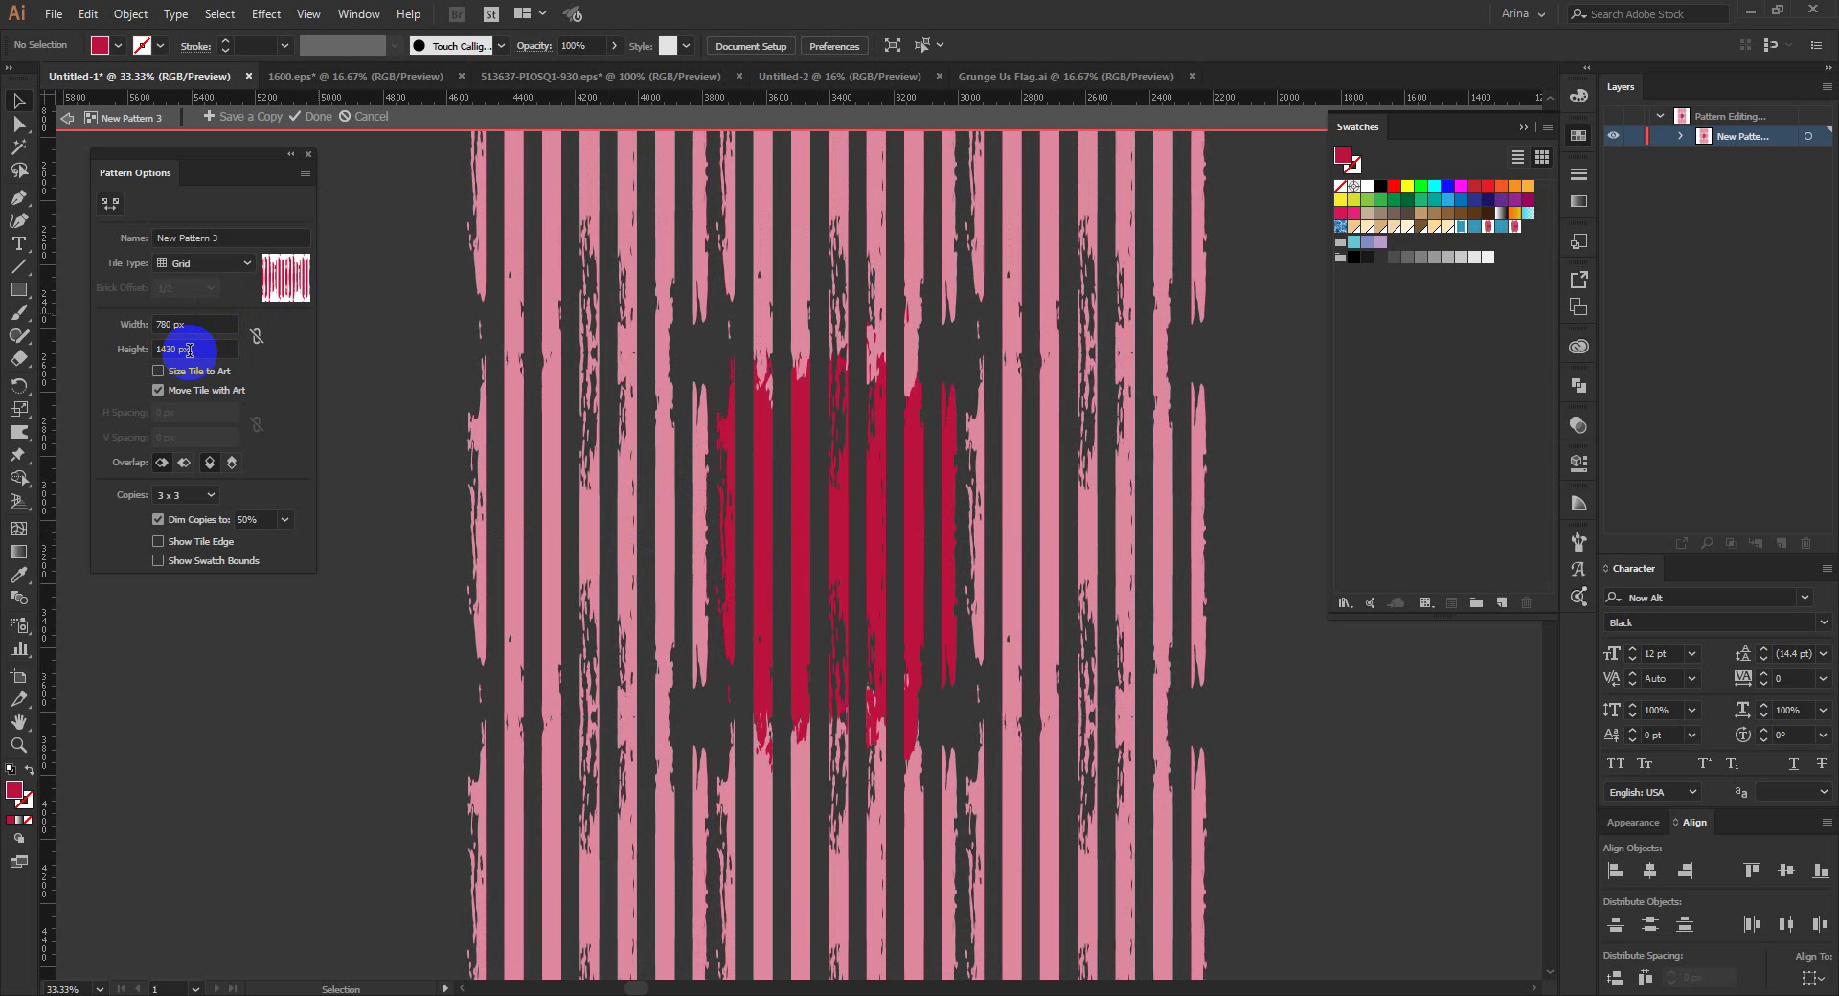
pyautogui.write('1040')
pyautogui.press('Return')
pyautogui.write('1020')
pyautogui.press('Return')
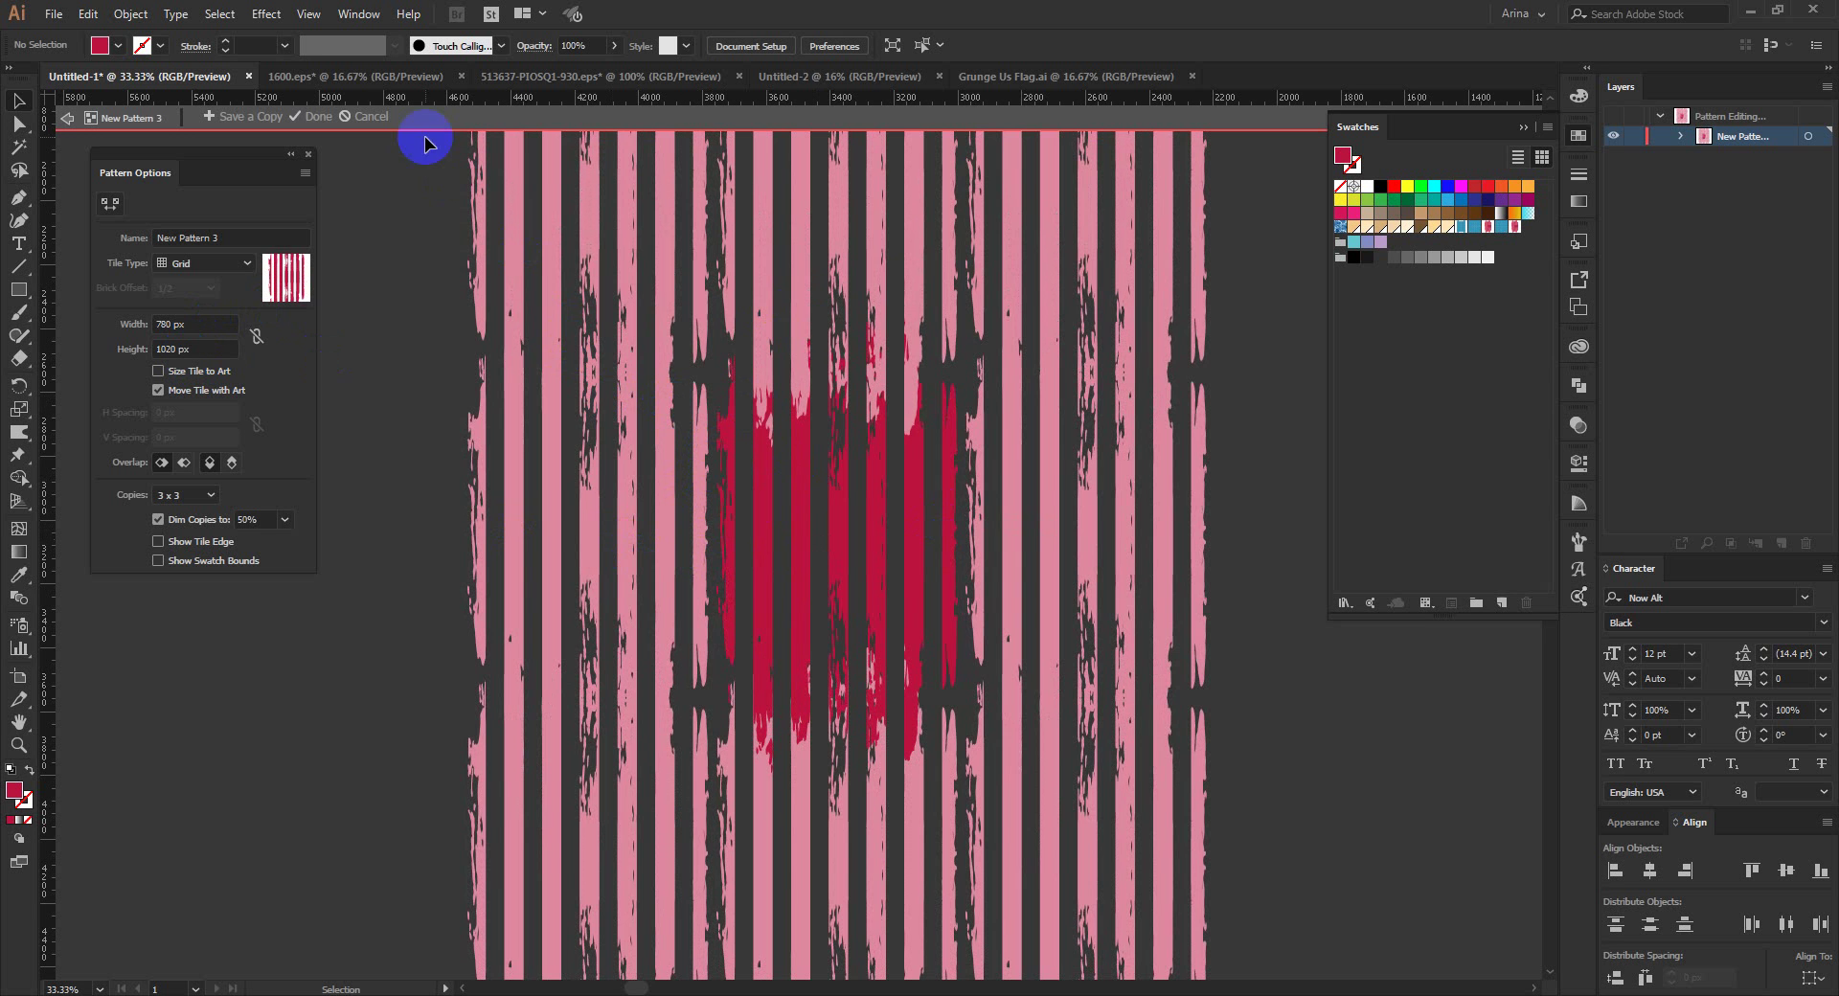
pyautogui.click(319, 117)
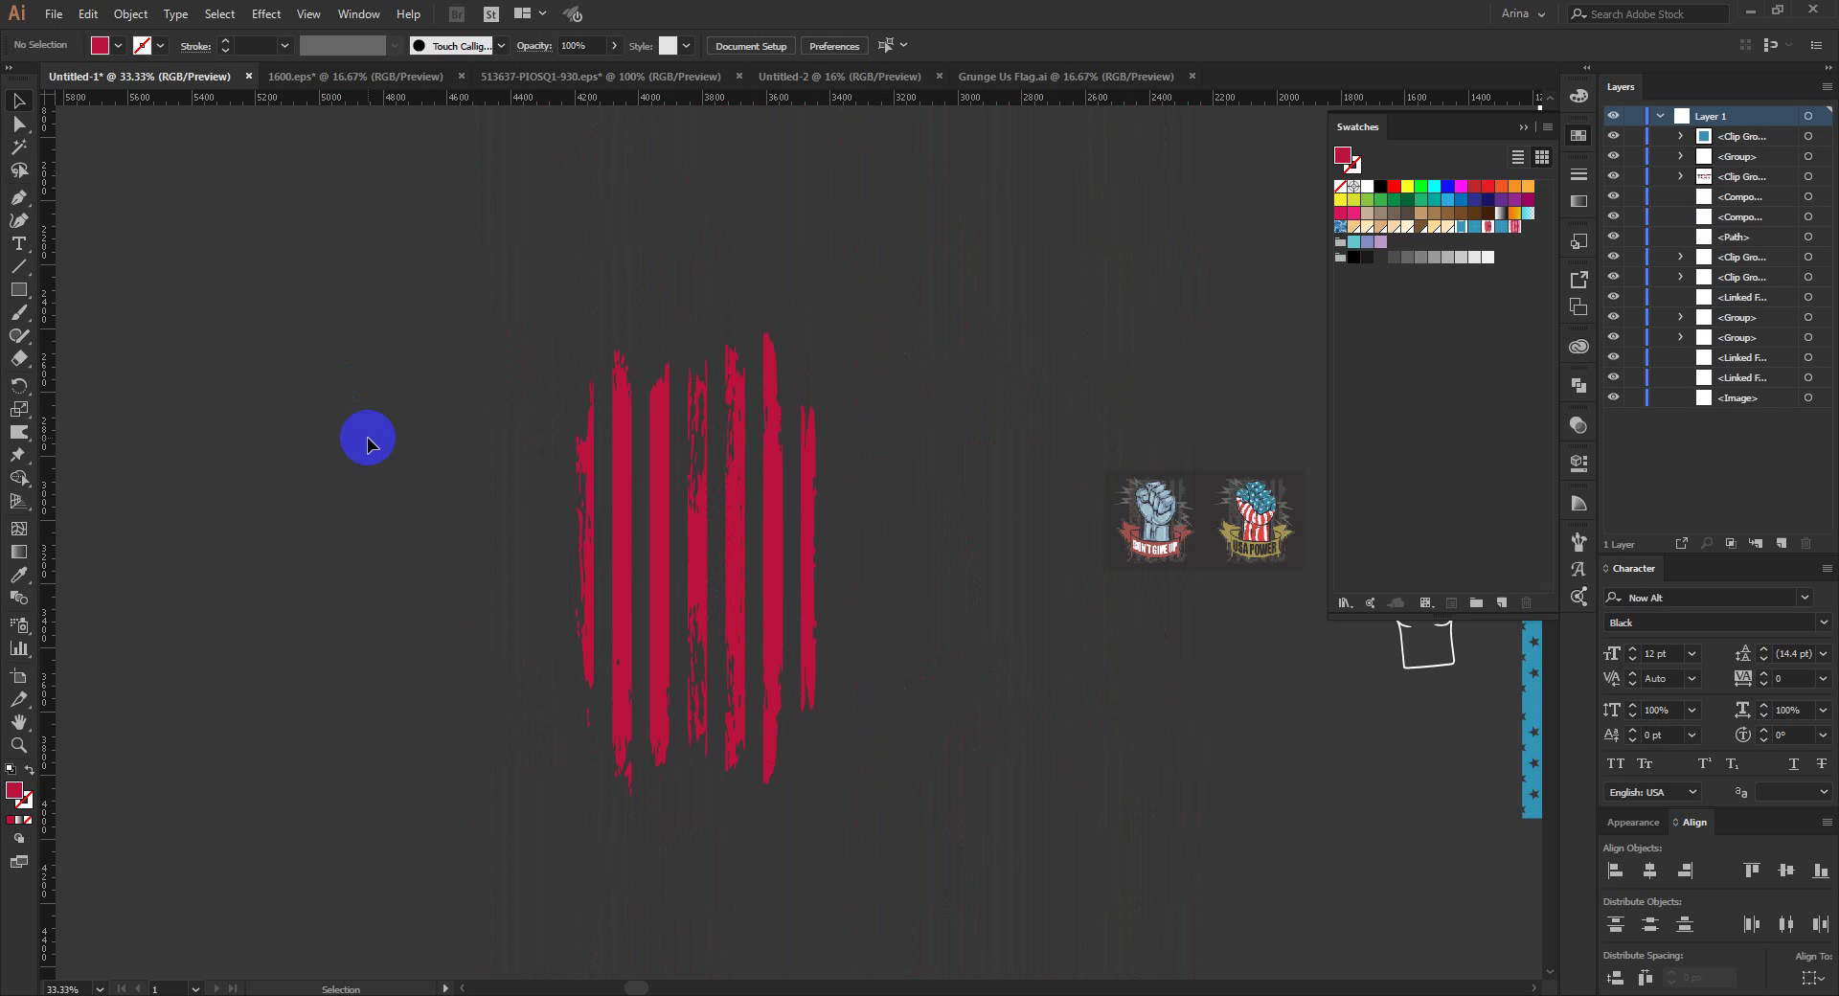
# Step: Examine the white fist outline up close, comparing its fingers and palm with the USA POWER reference
pyautogui.click(872, 558)
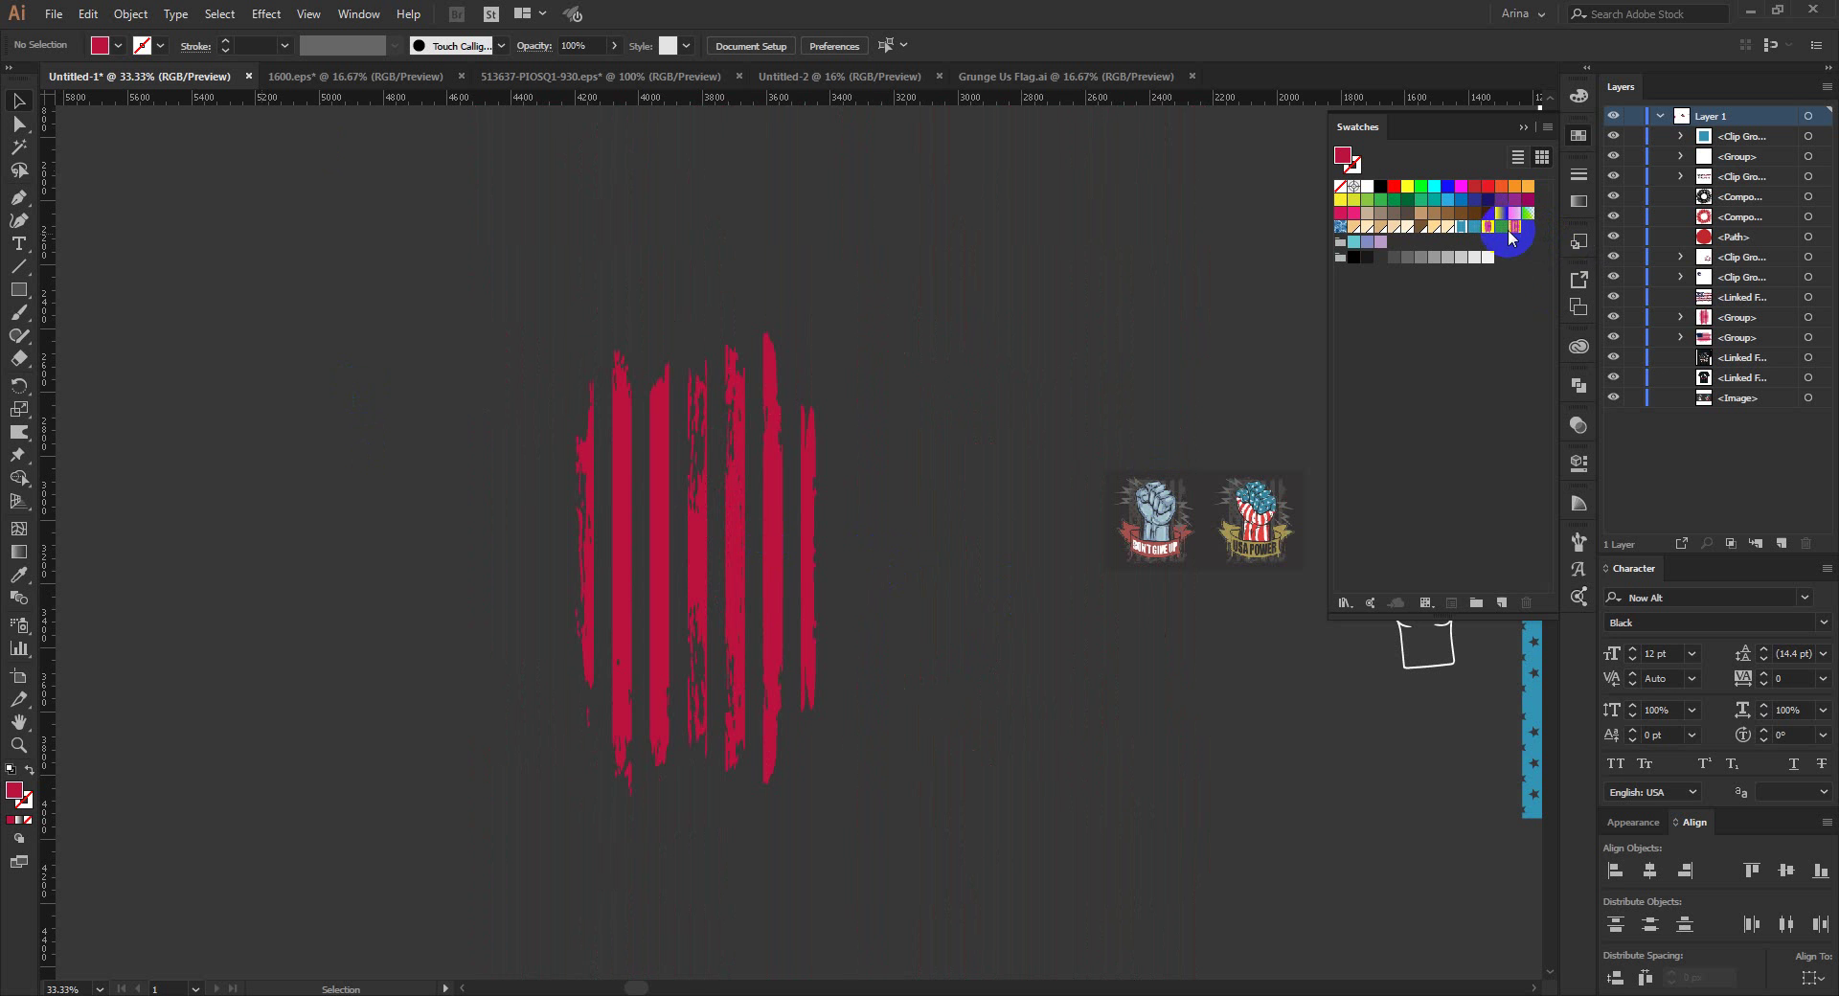
pyautogui.scroll(-1, 156, 479)
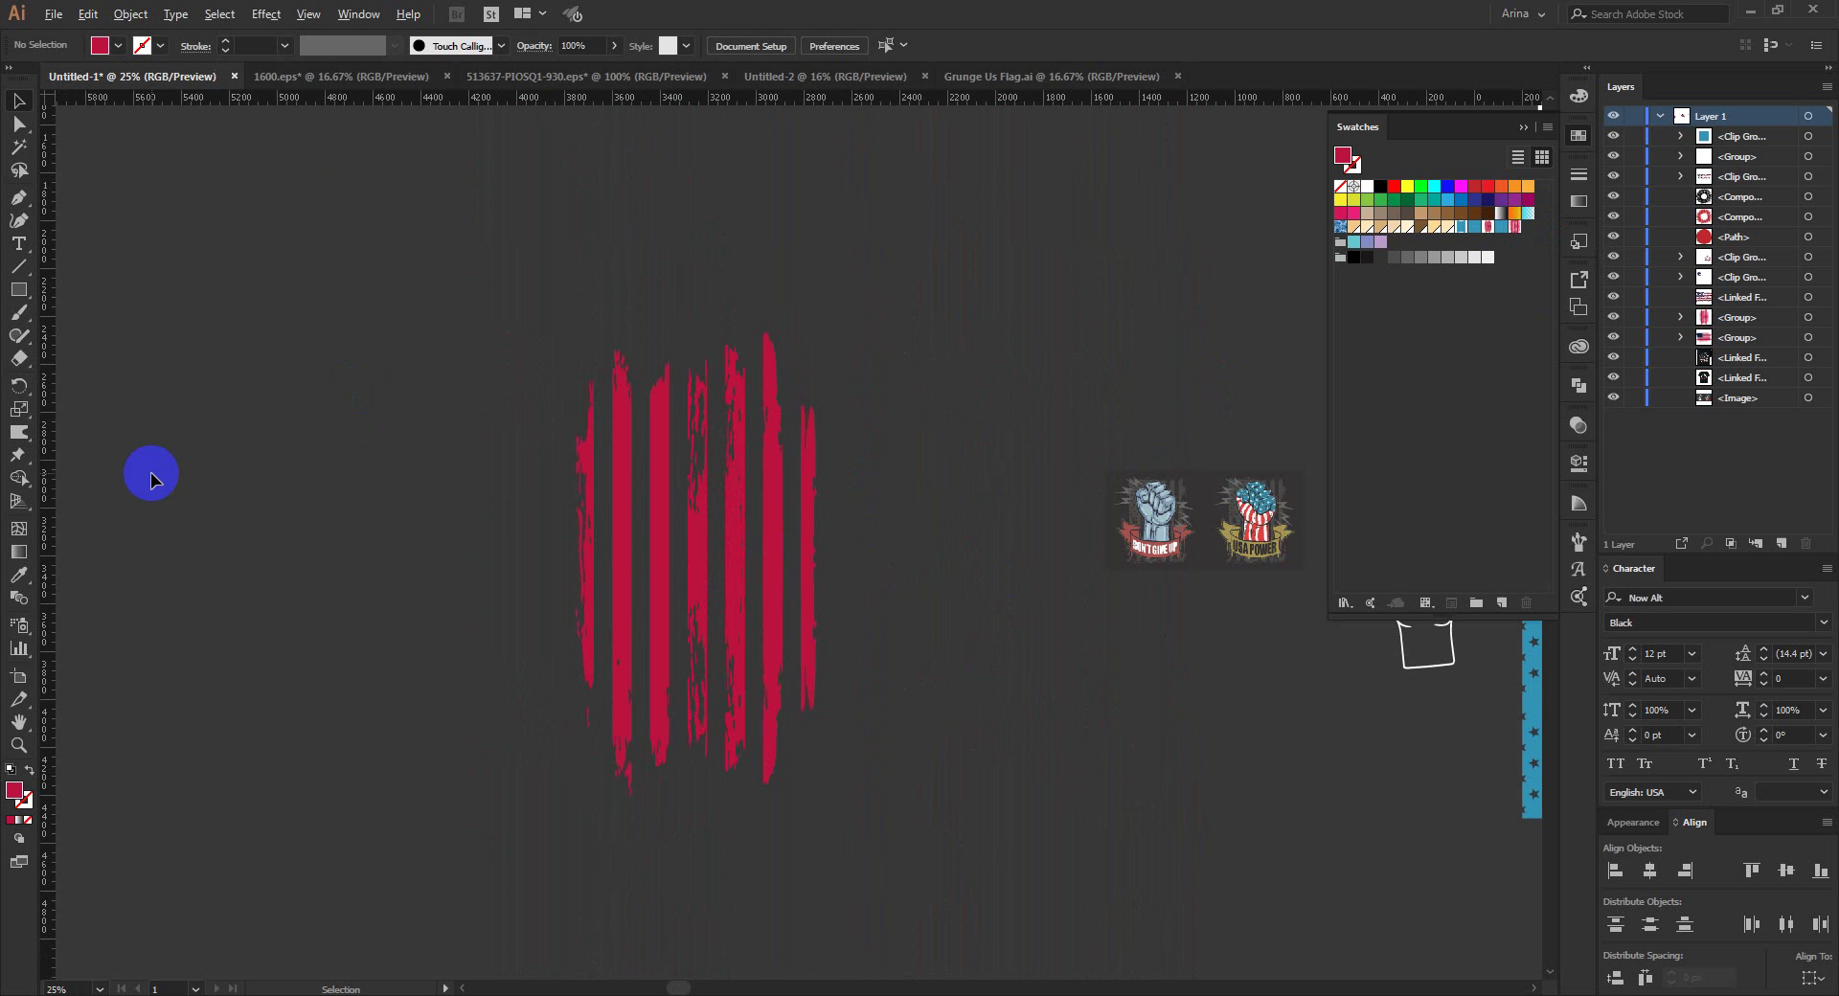
pyautogui.scroll(4, 1173, 565)
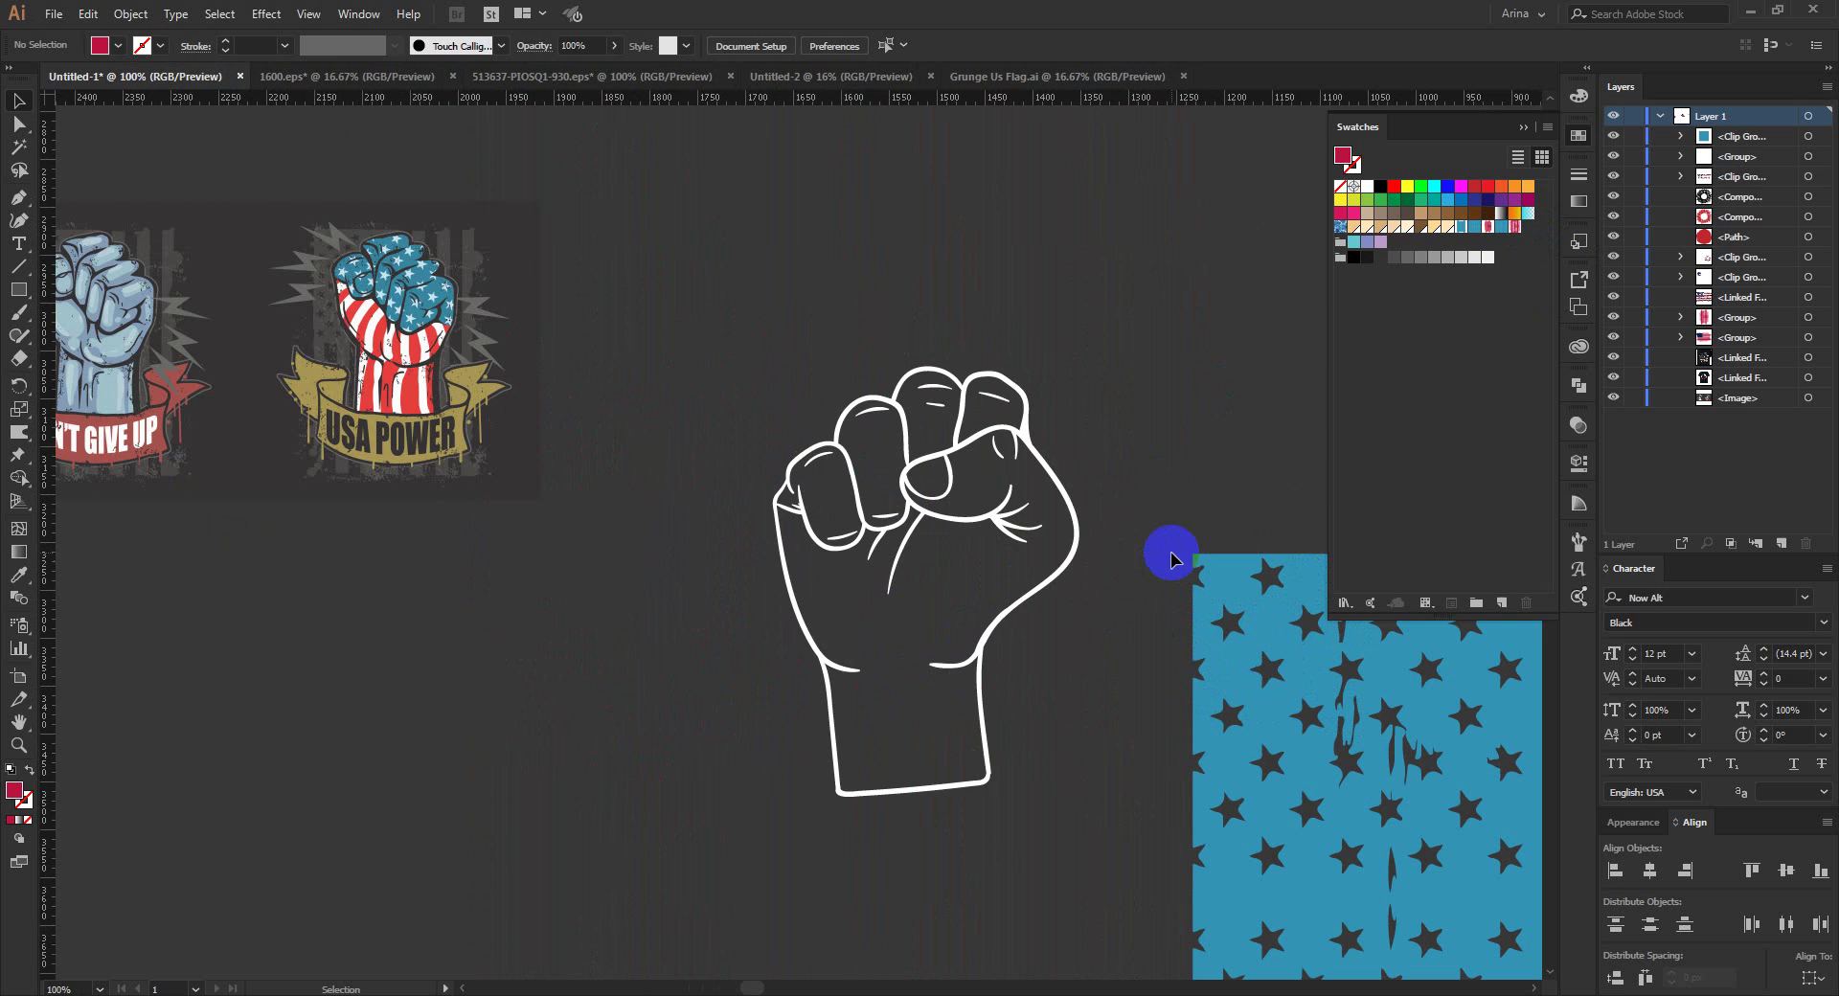
pyautogui.scroll(1, 1088, 508)
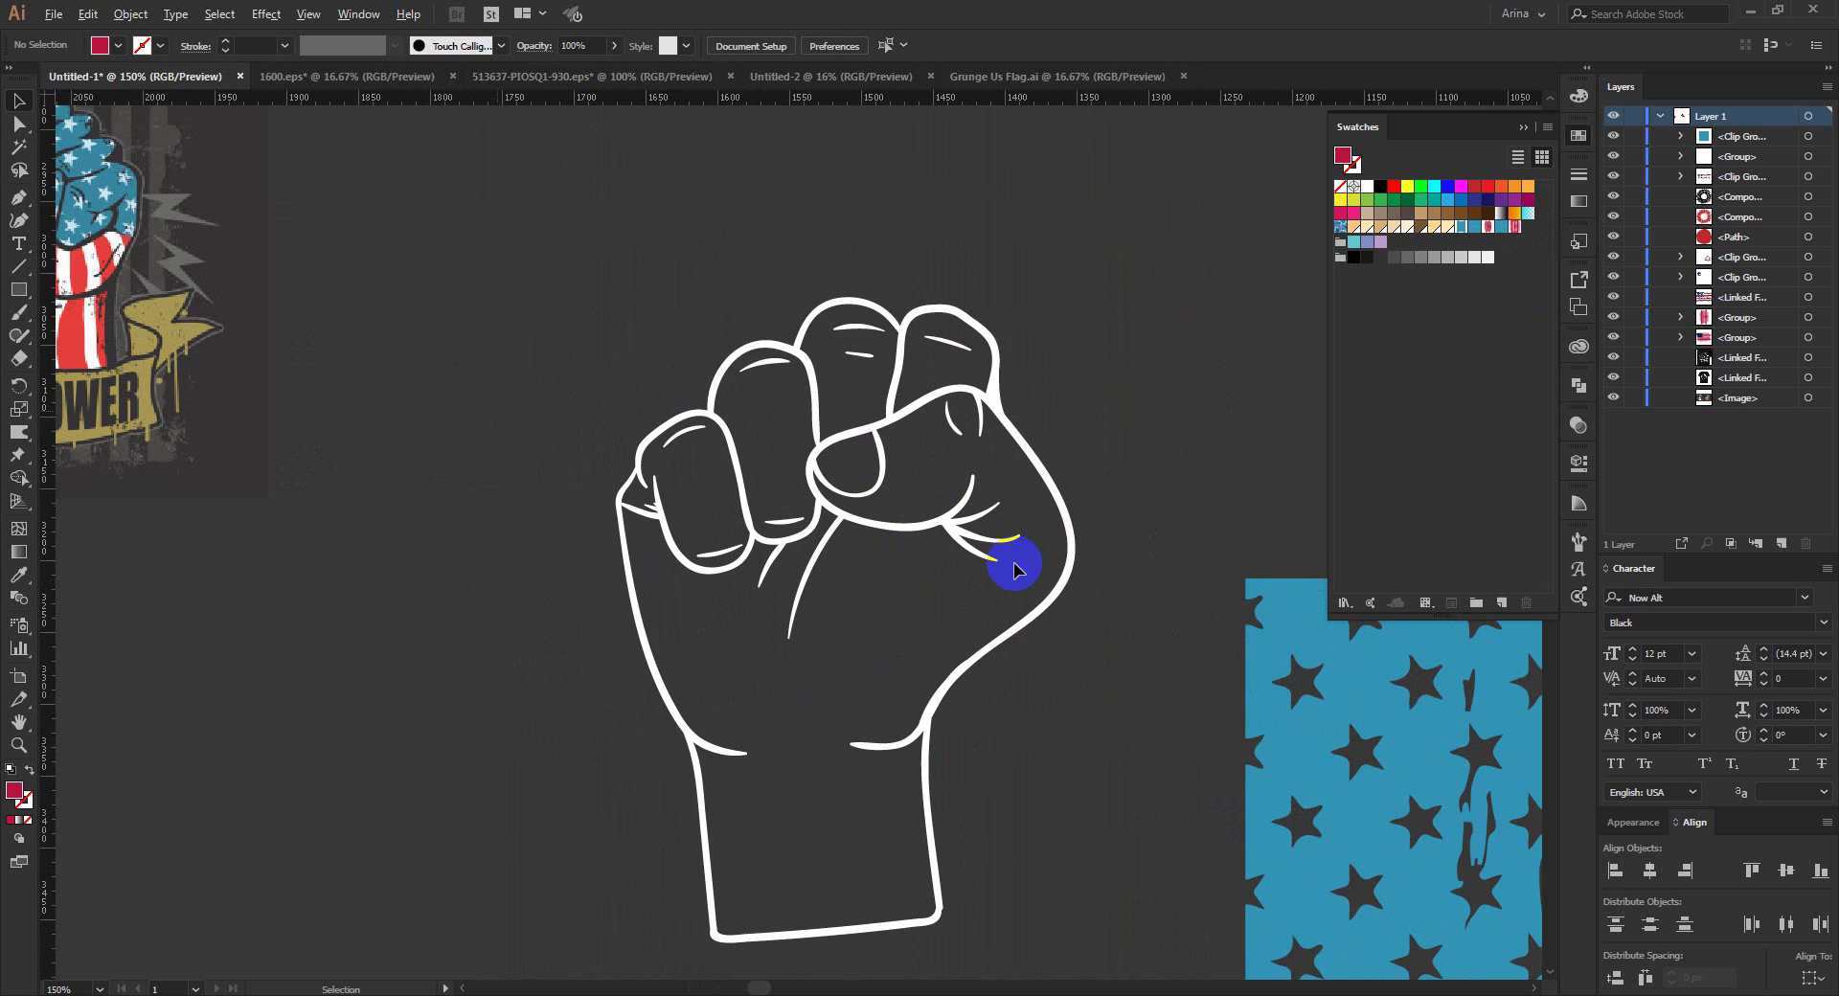
pyautogui.scroll(1, 996, 560)
pyautogui.scroll(-1, 411, 324)
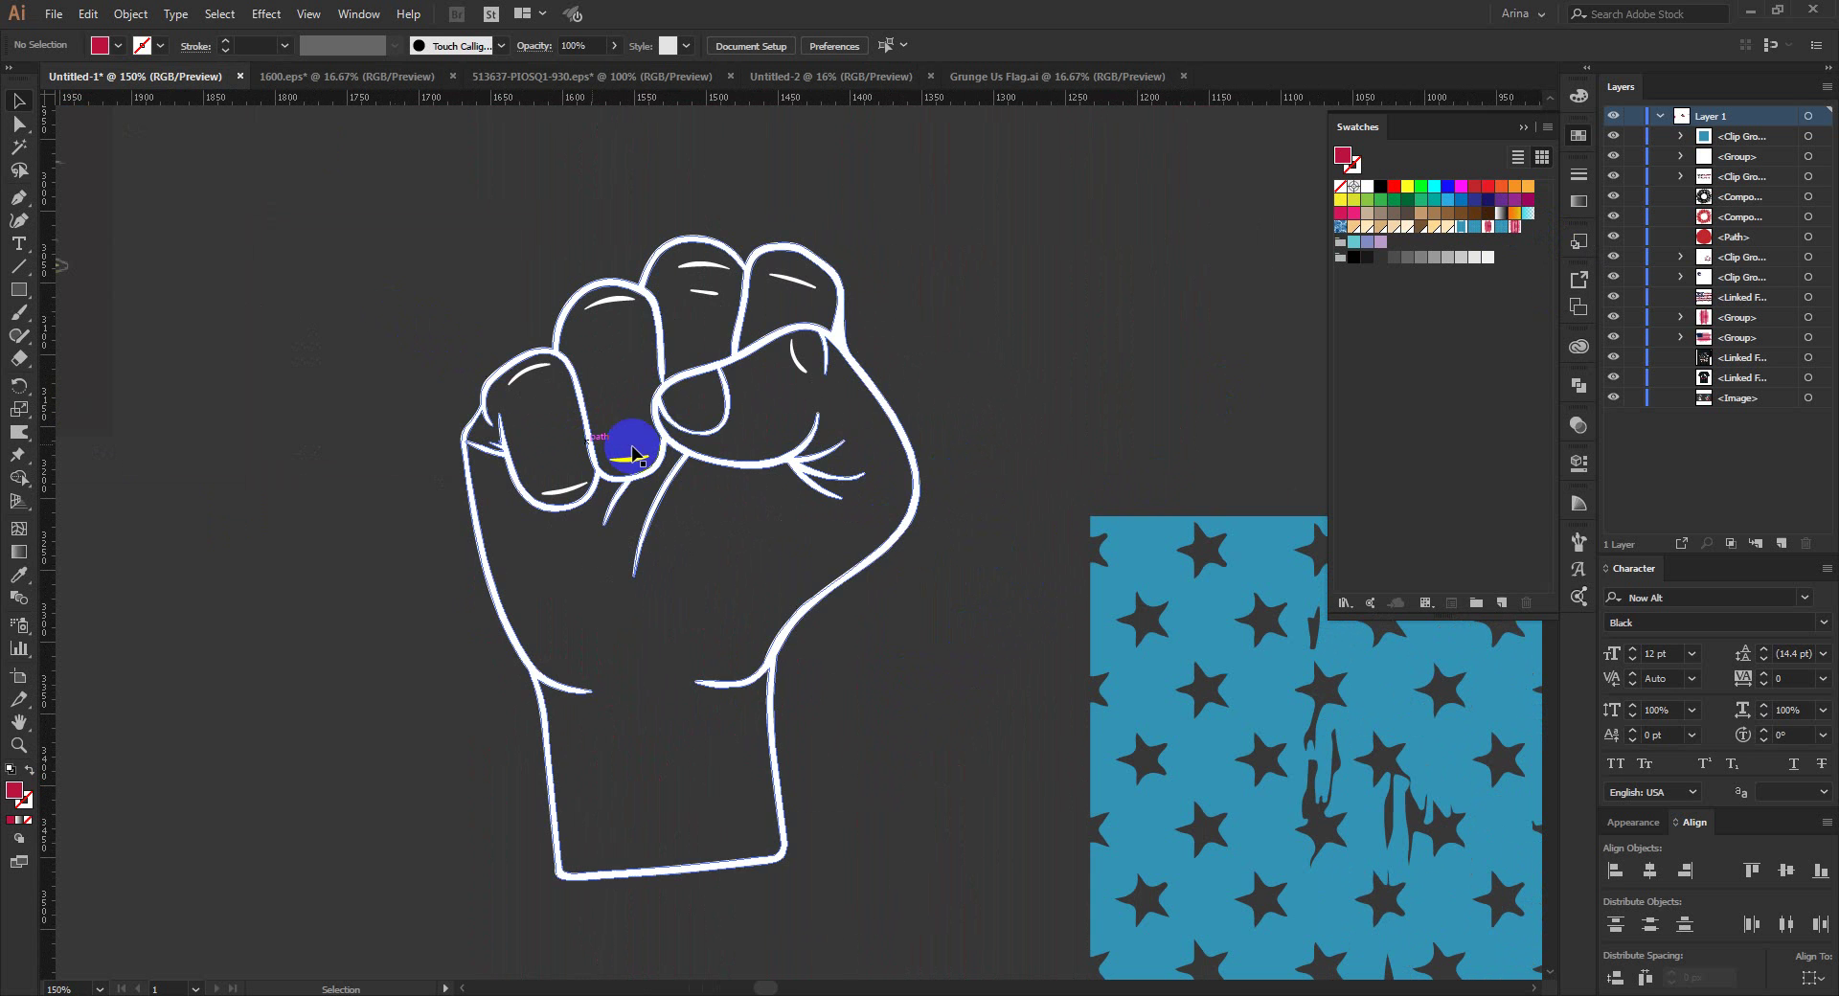
pyautogui.scroll(1, 640, 318)
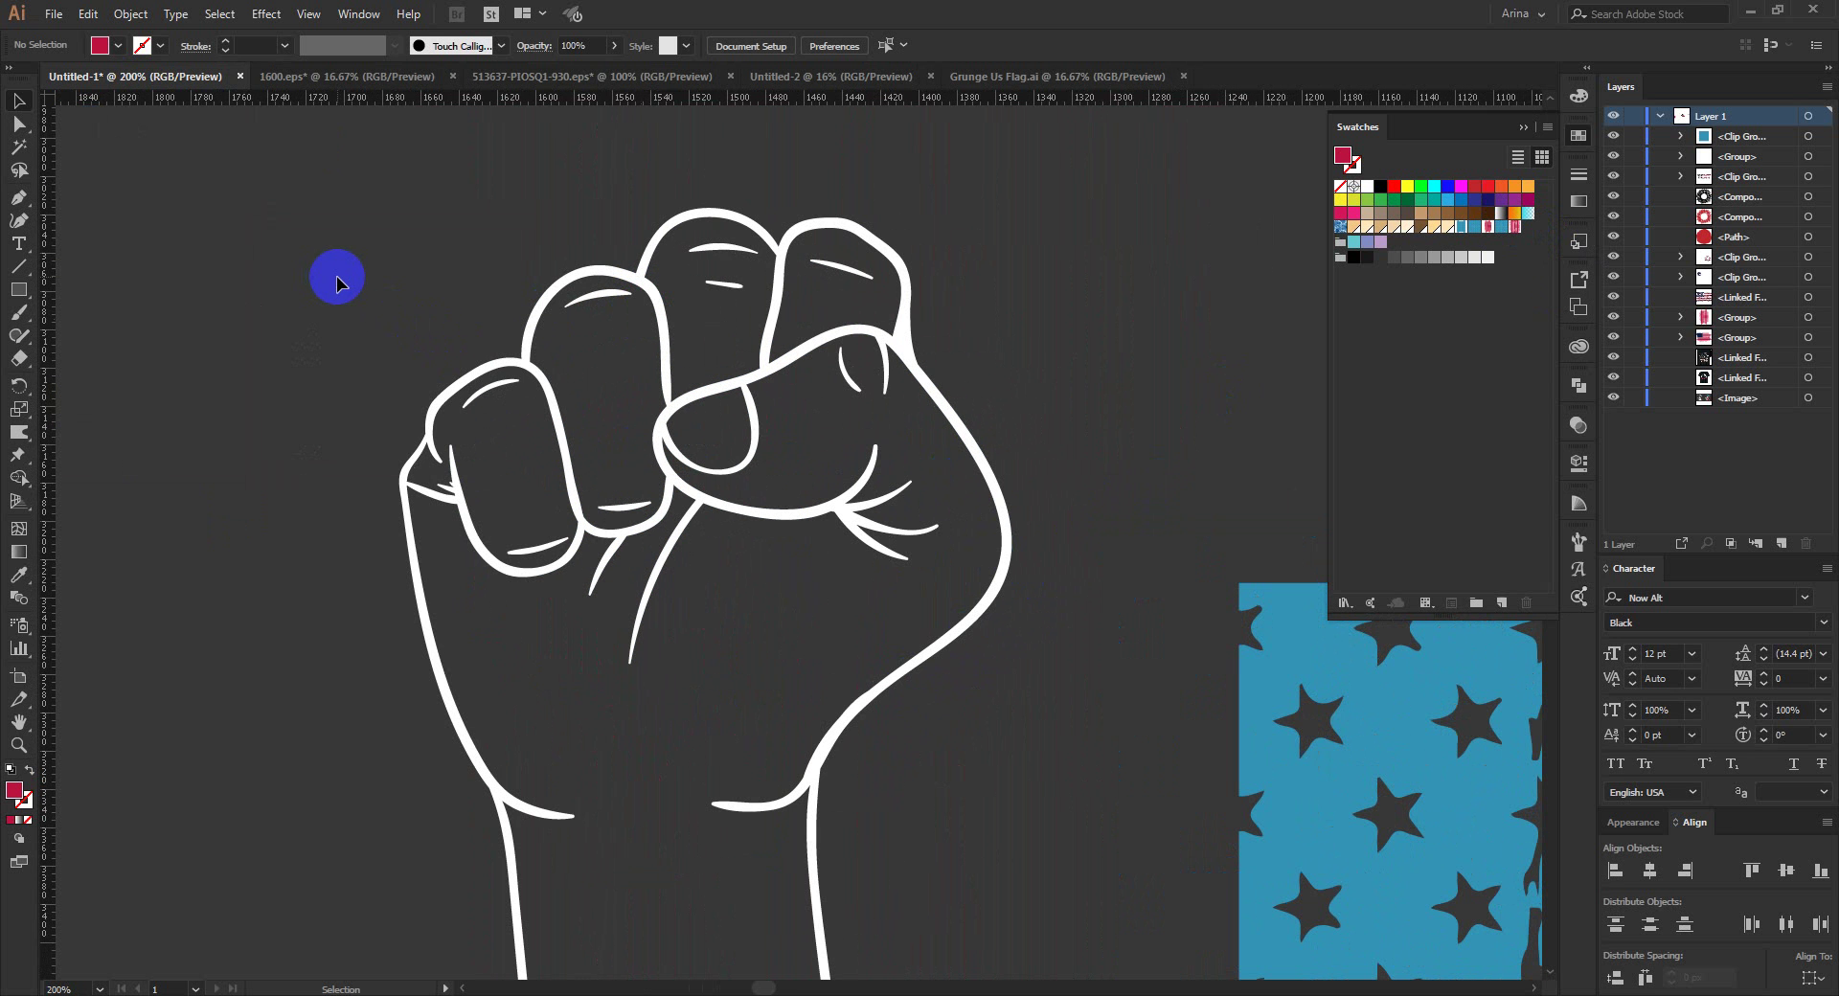
pyautogui.scroll(-1, 336, 280)
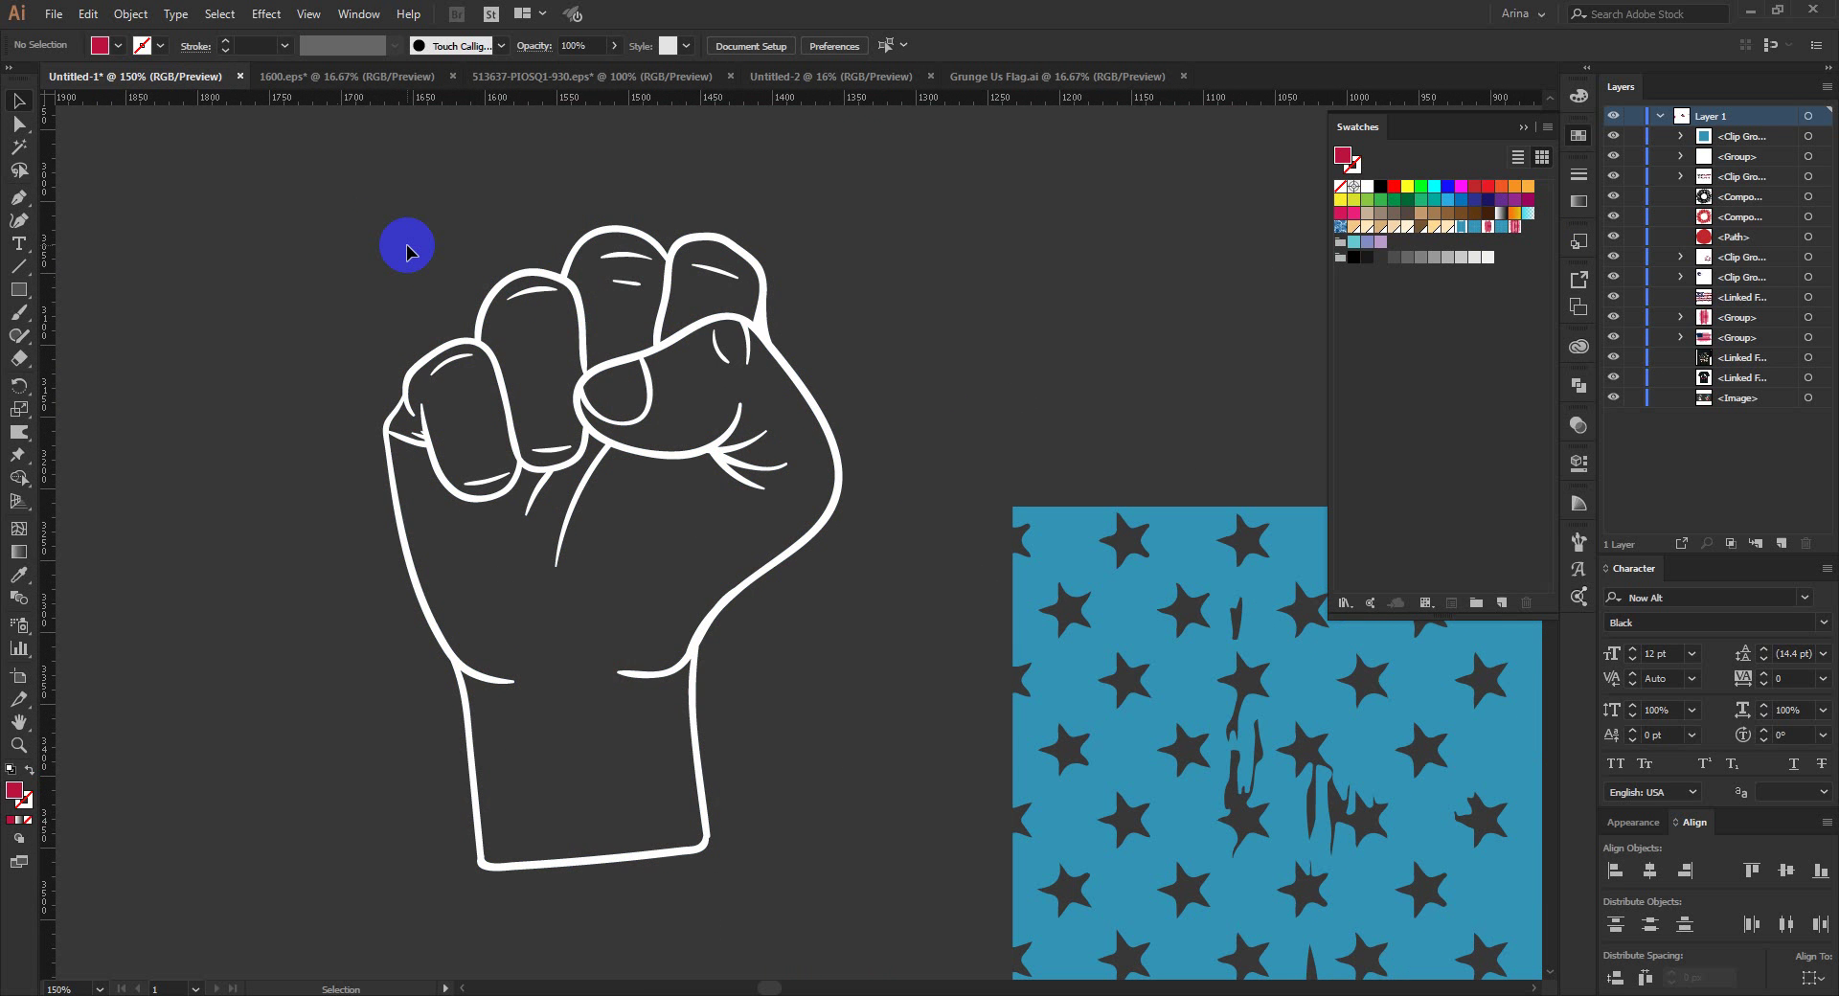
pyautogui.scroll(1, 406, 251)
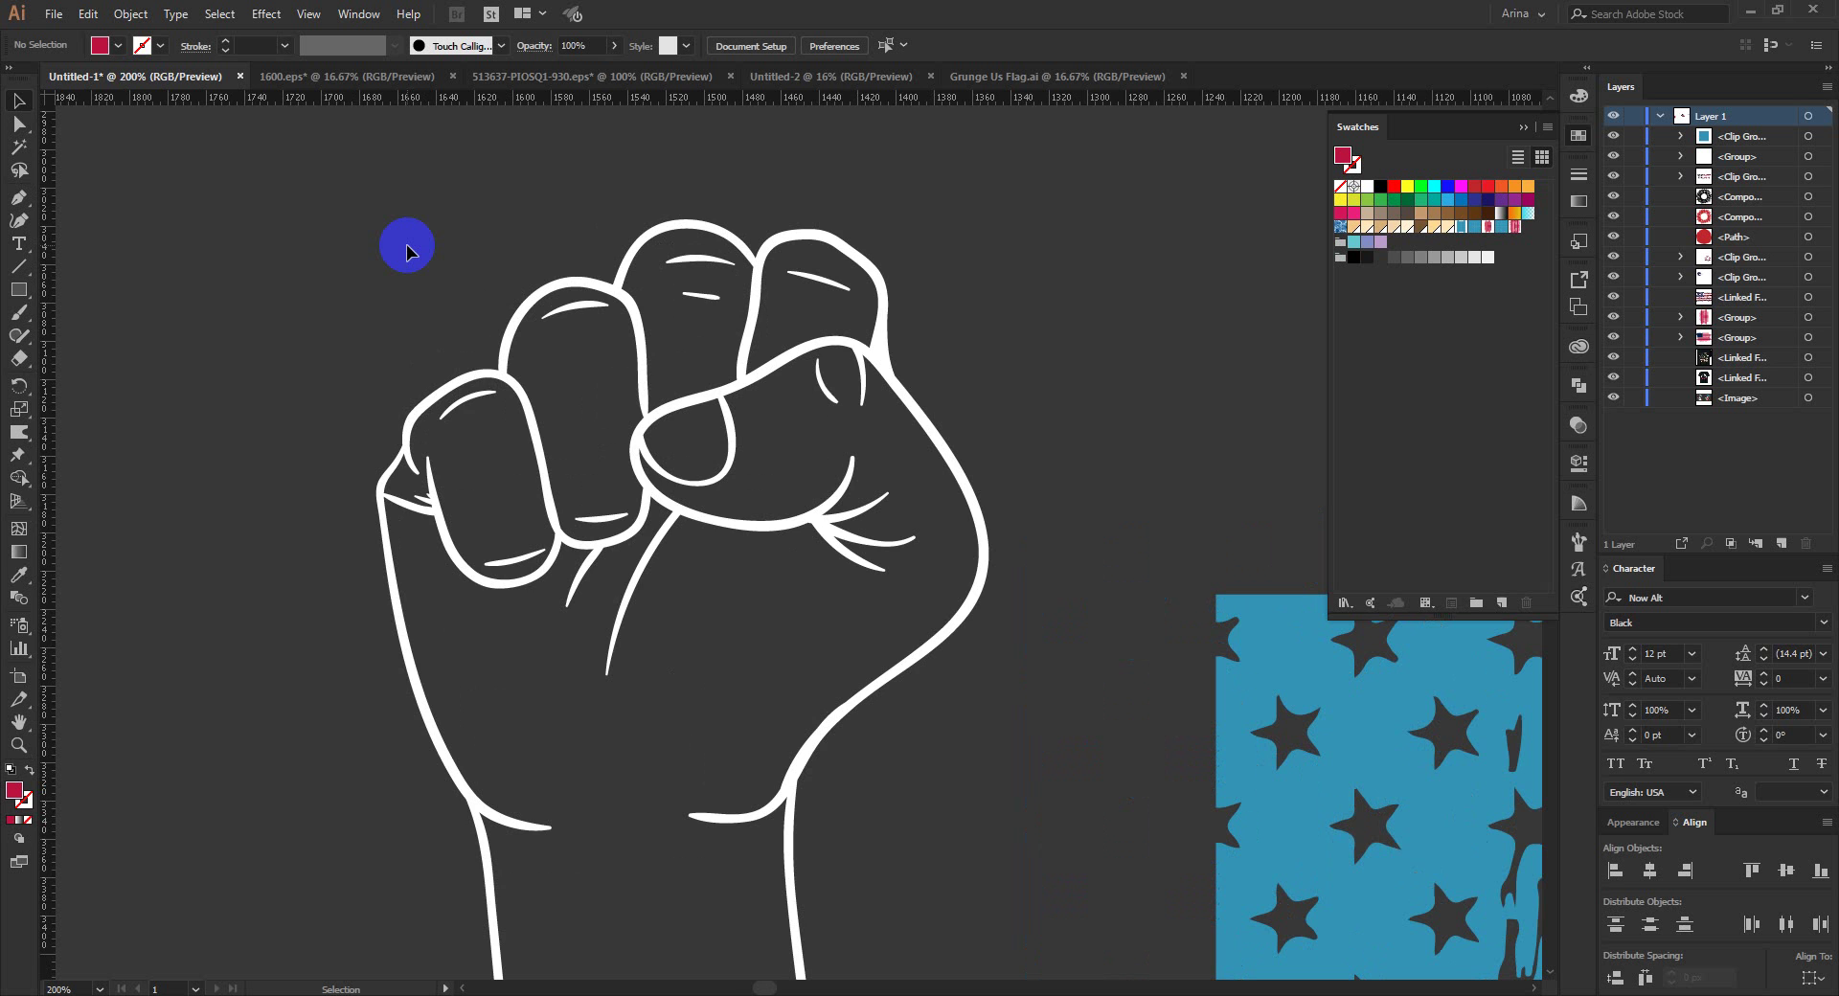
pyautogui.scroll(1, 407, 251)
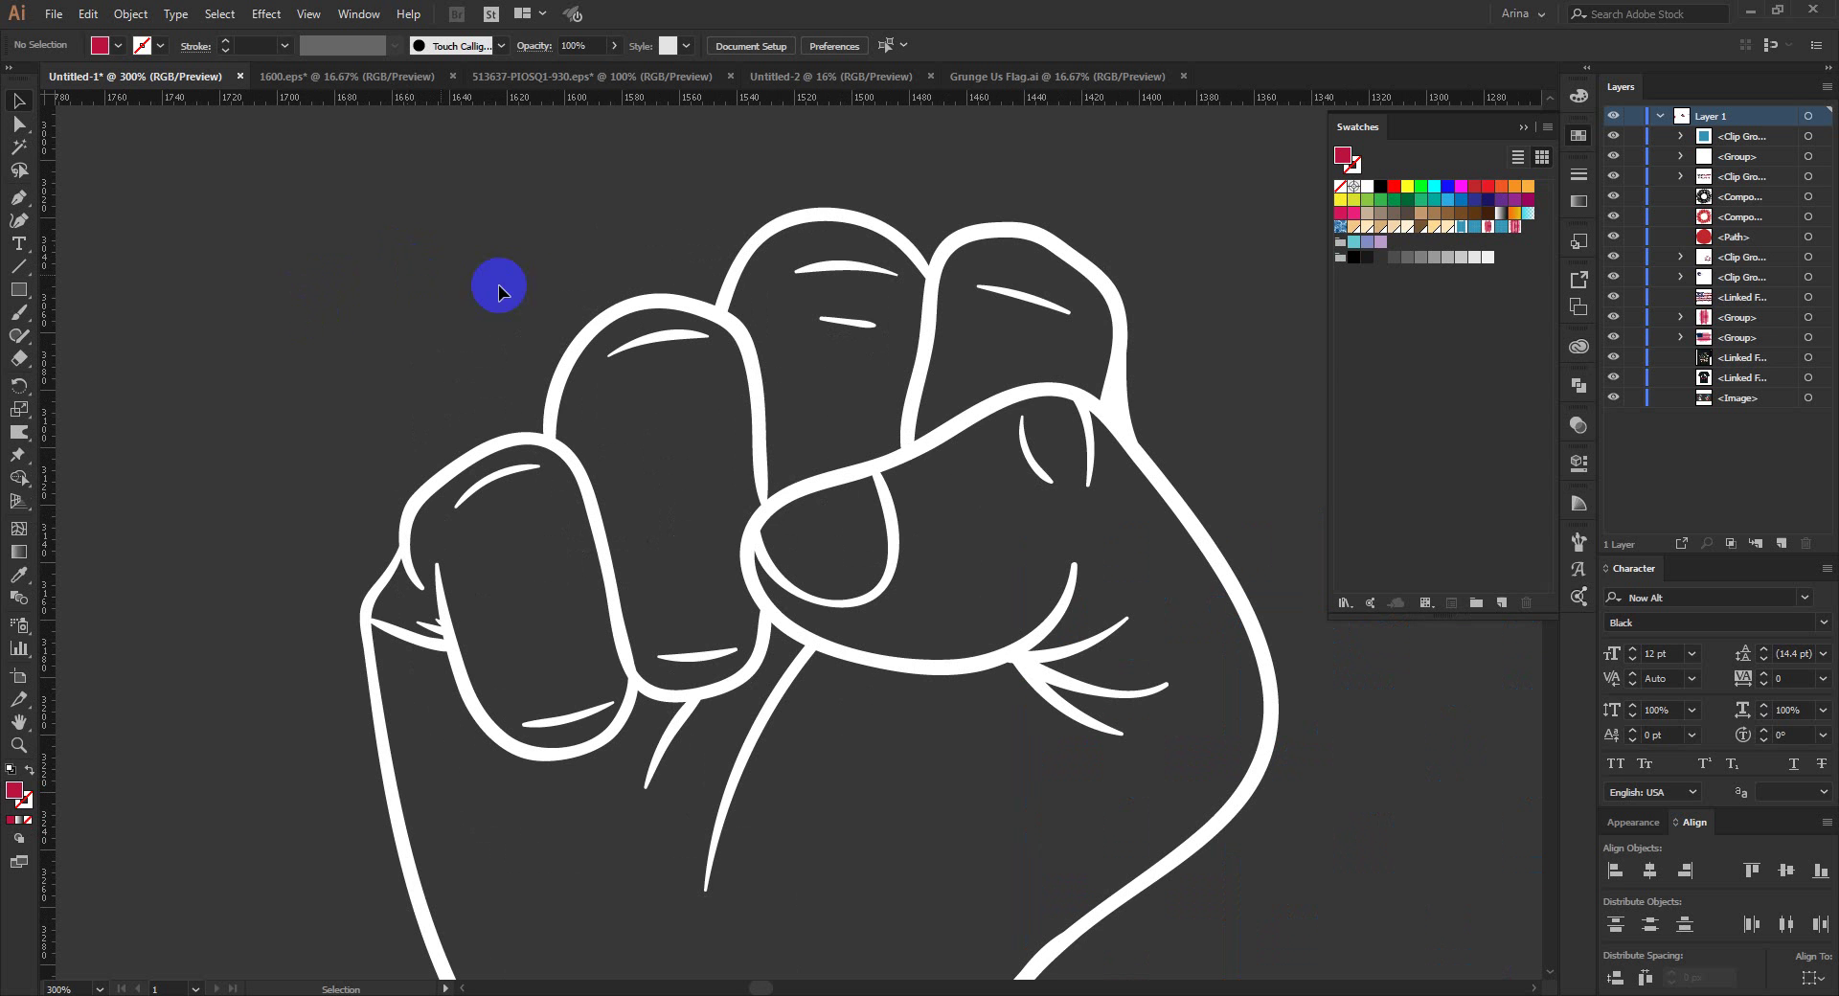
pyautogui.scroll(-1, 555, 295)
# Step: Lock the fist outline group and trace the finger area with the Curvature tool
pyautogui.click(565, 337)
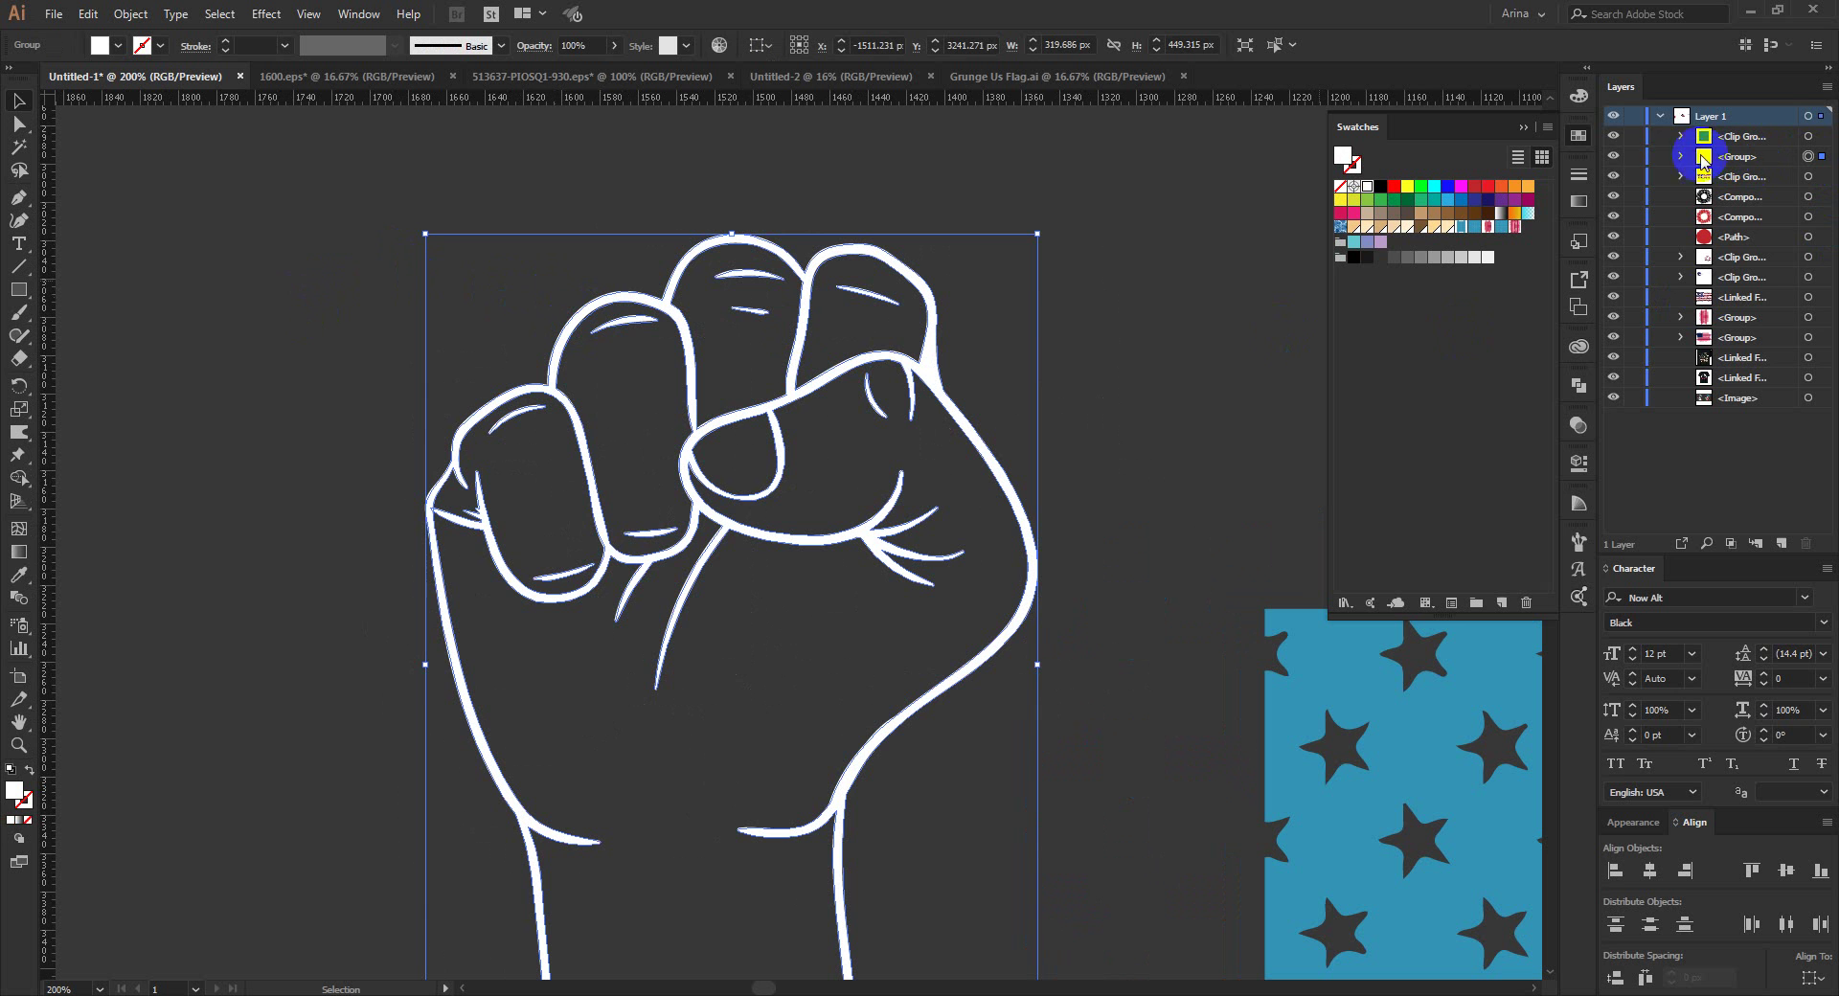
pyautogui.click(739, 321)
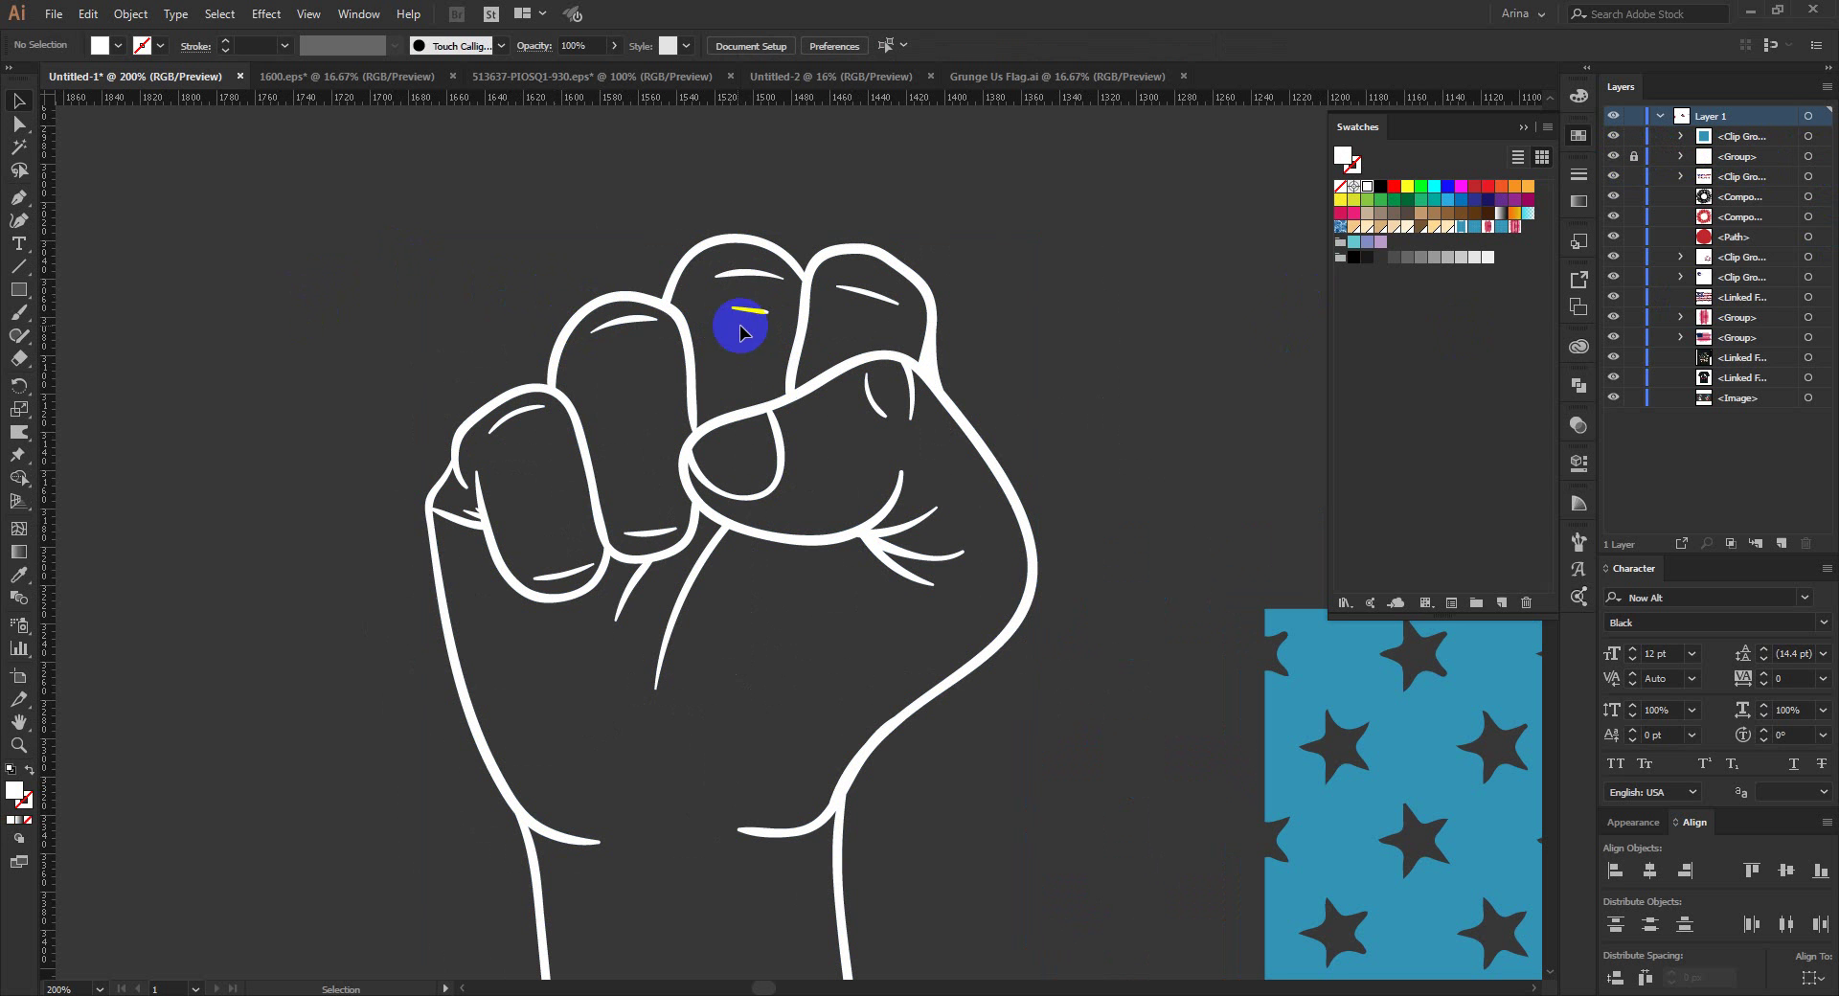
pyautogui.click(18, 226)
pyautogui.scroll(1, 501, 501)
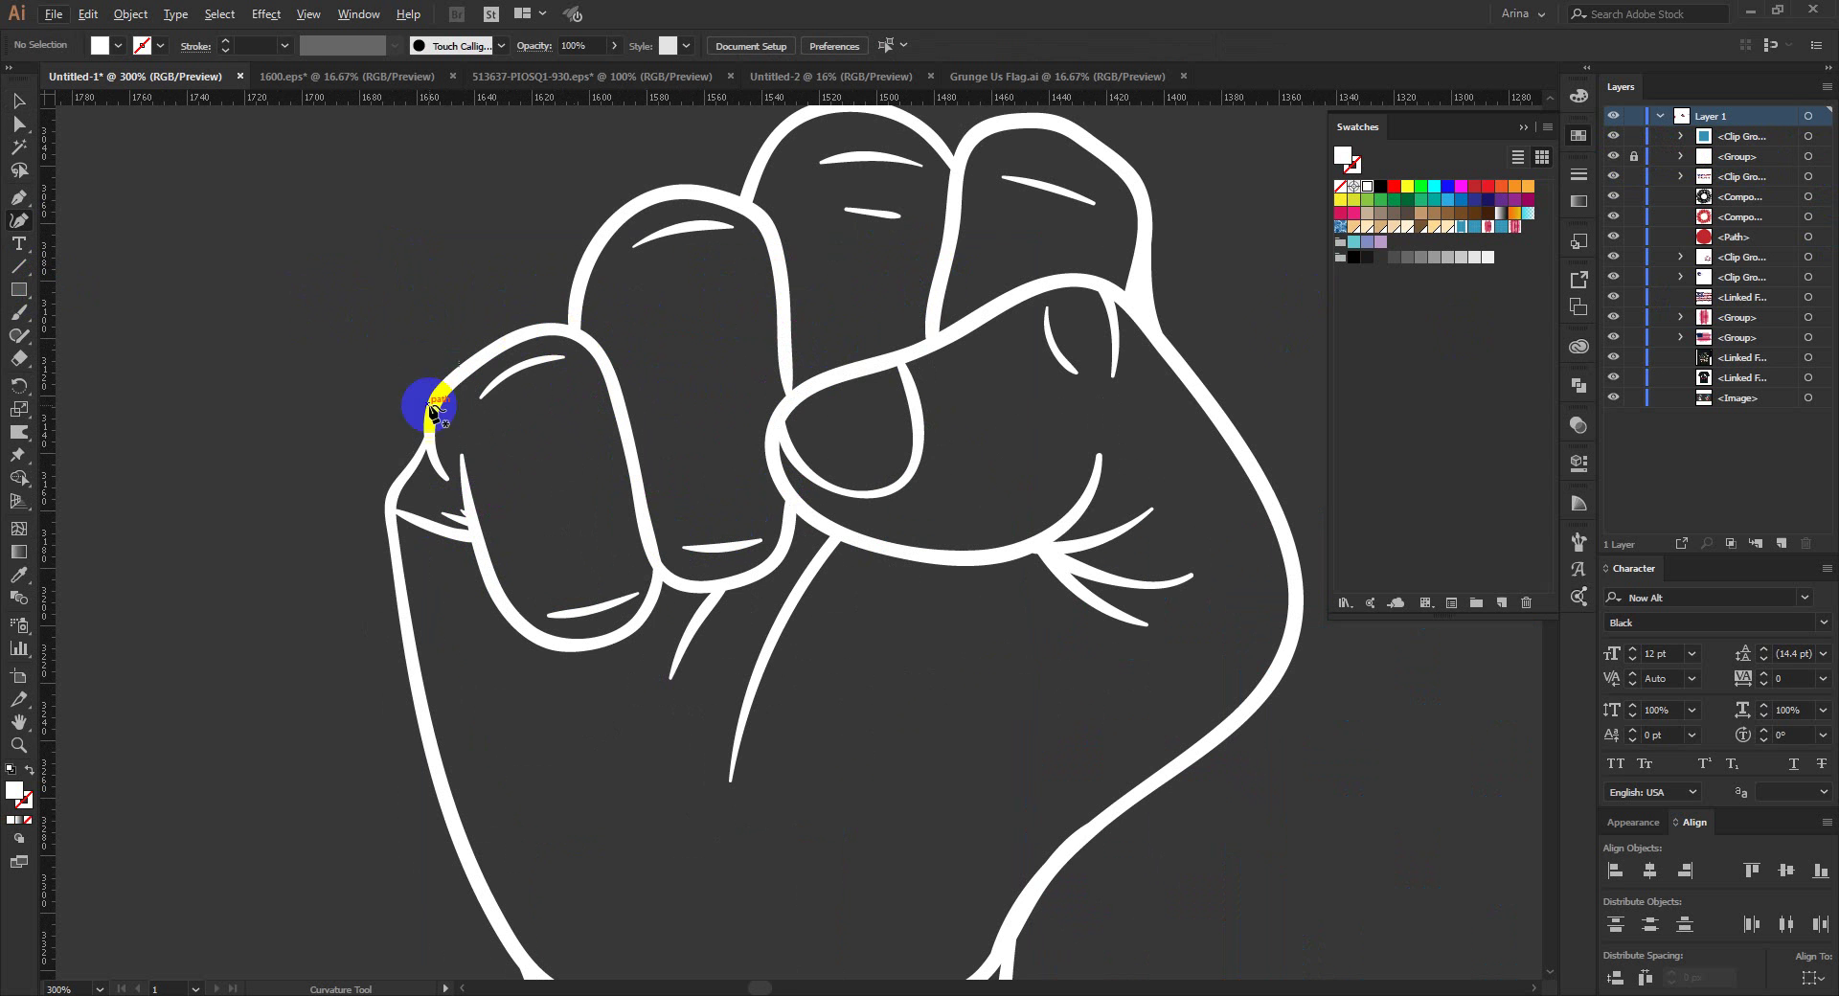
pyautogui.scroll(1, 515, 402)
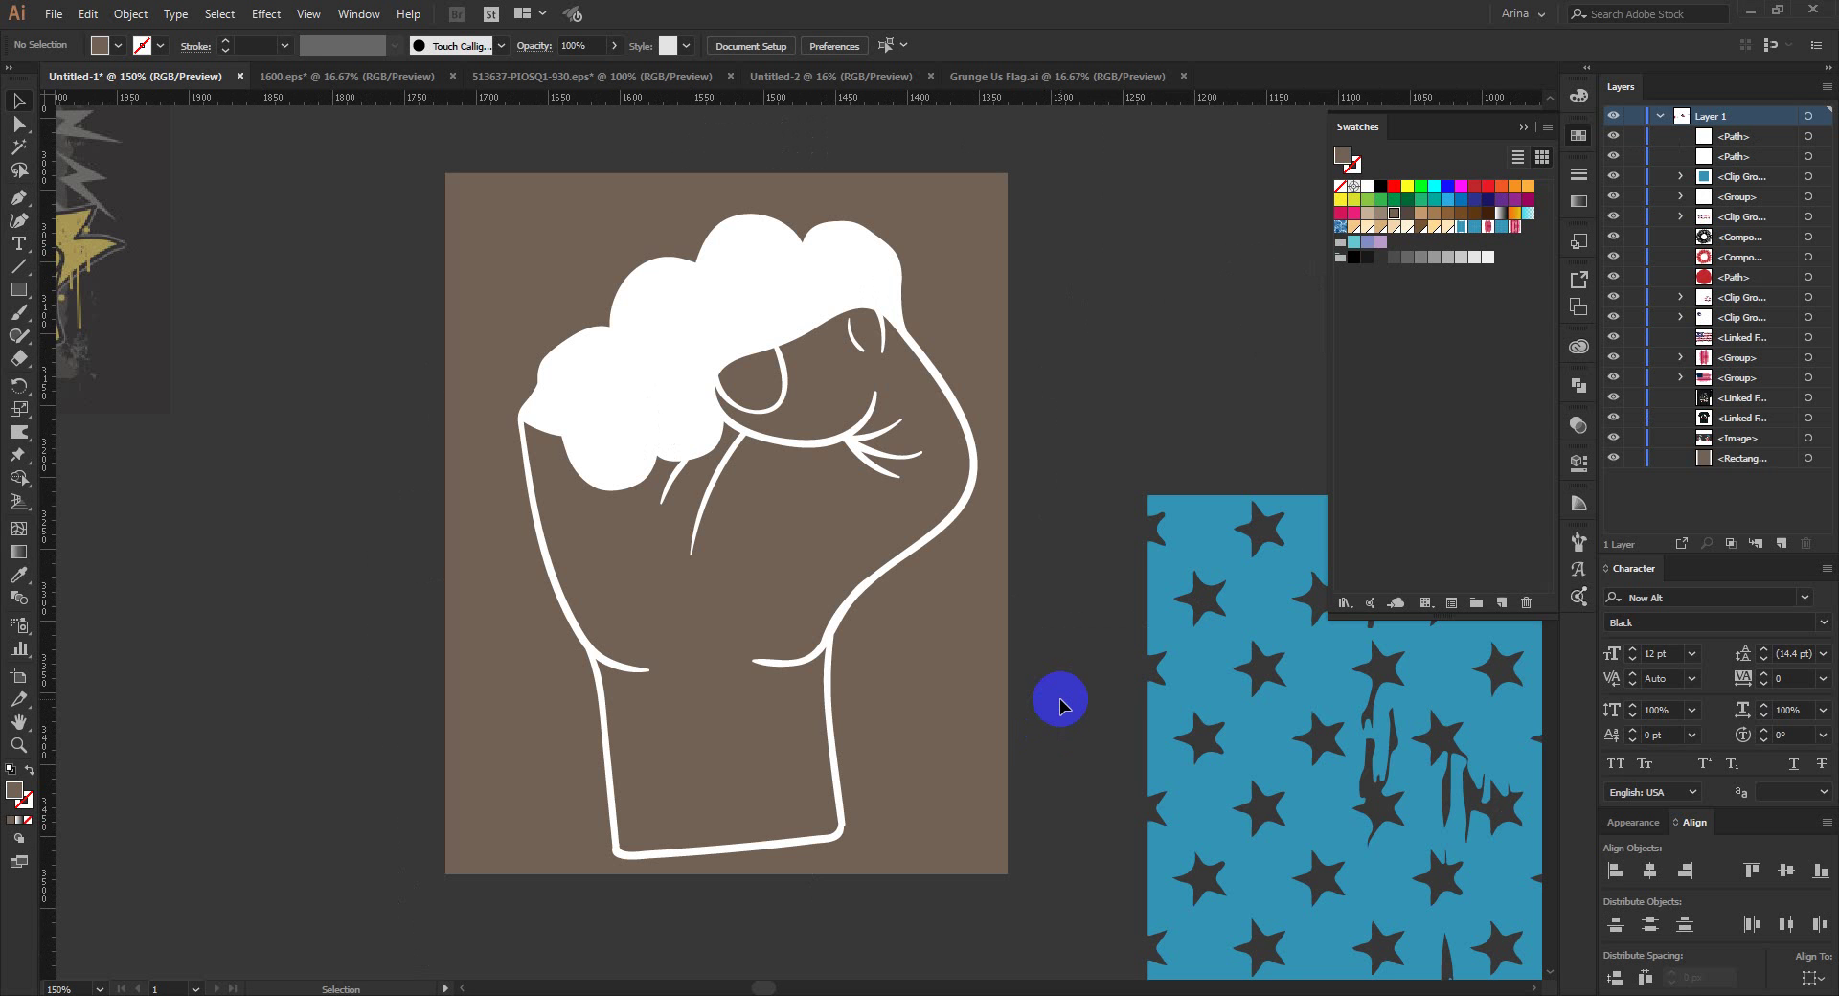
# Step: Select the fist outline group together with the brown background rectangle and divide them with the Pathfinder
pyautogui.click(690, 351)
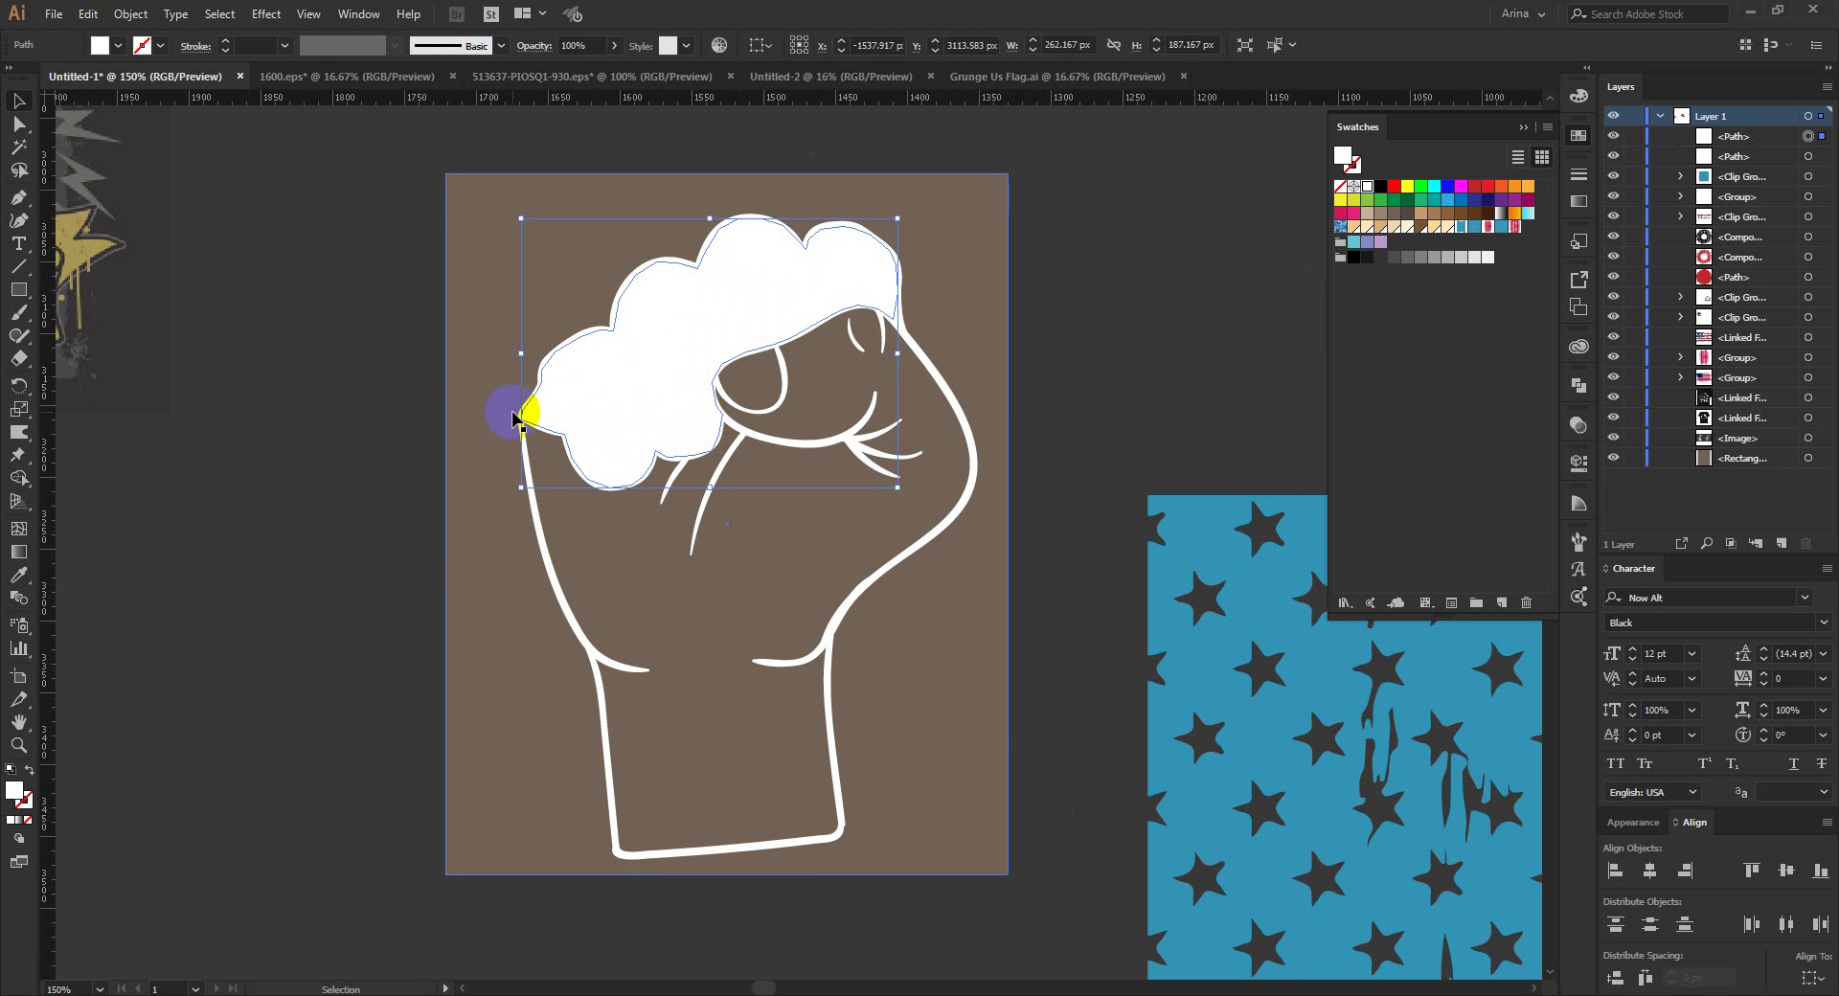
pyautogui.click(1018, 645)
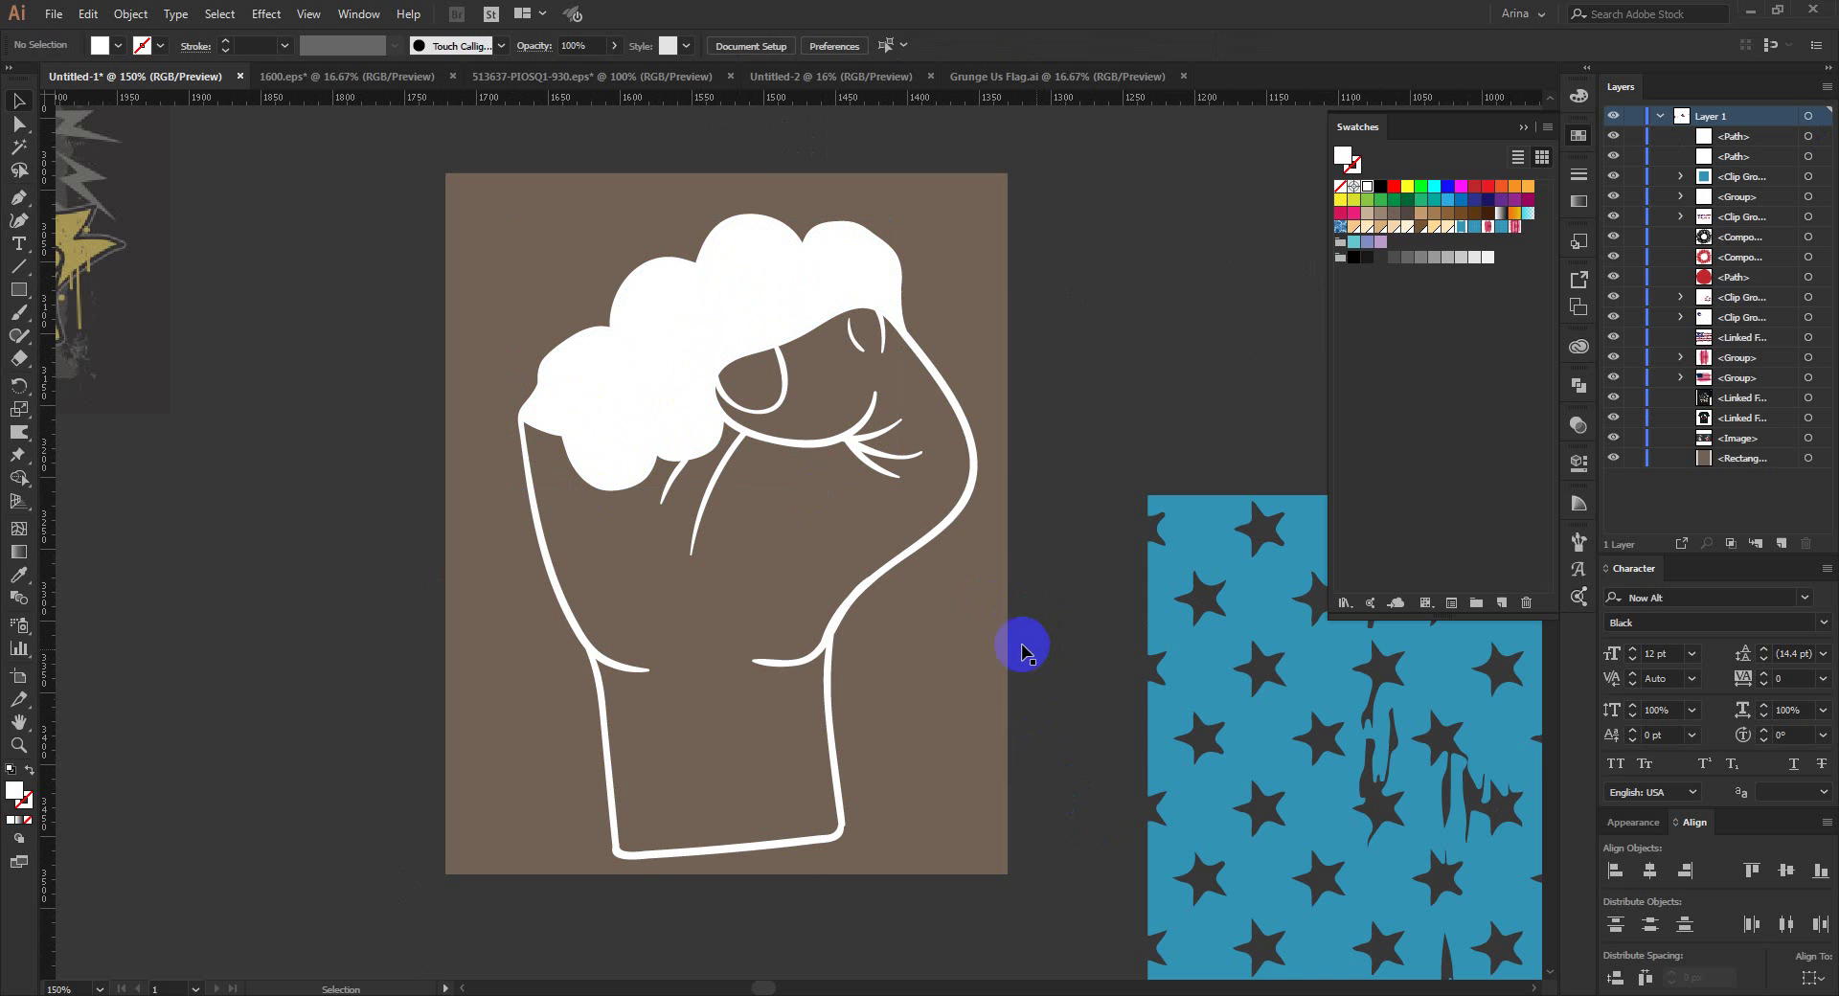
pyautogui.moveTo(1065, 711); pyautogui.dragTo(802, 613)
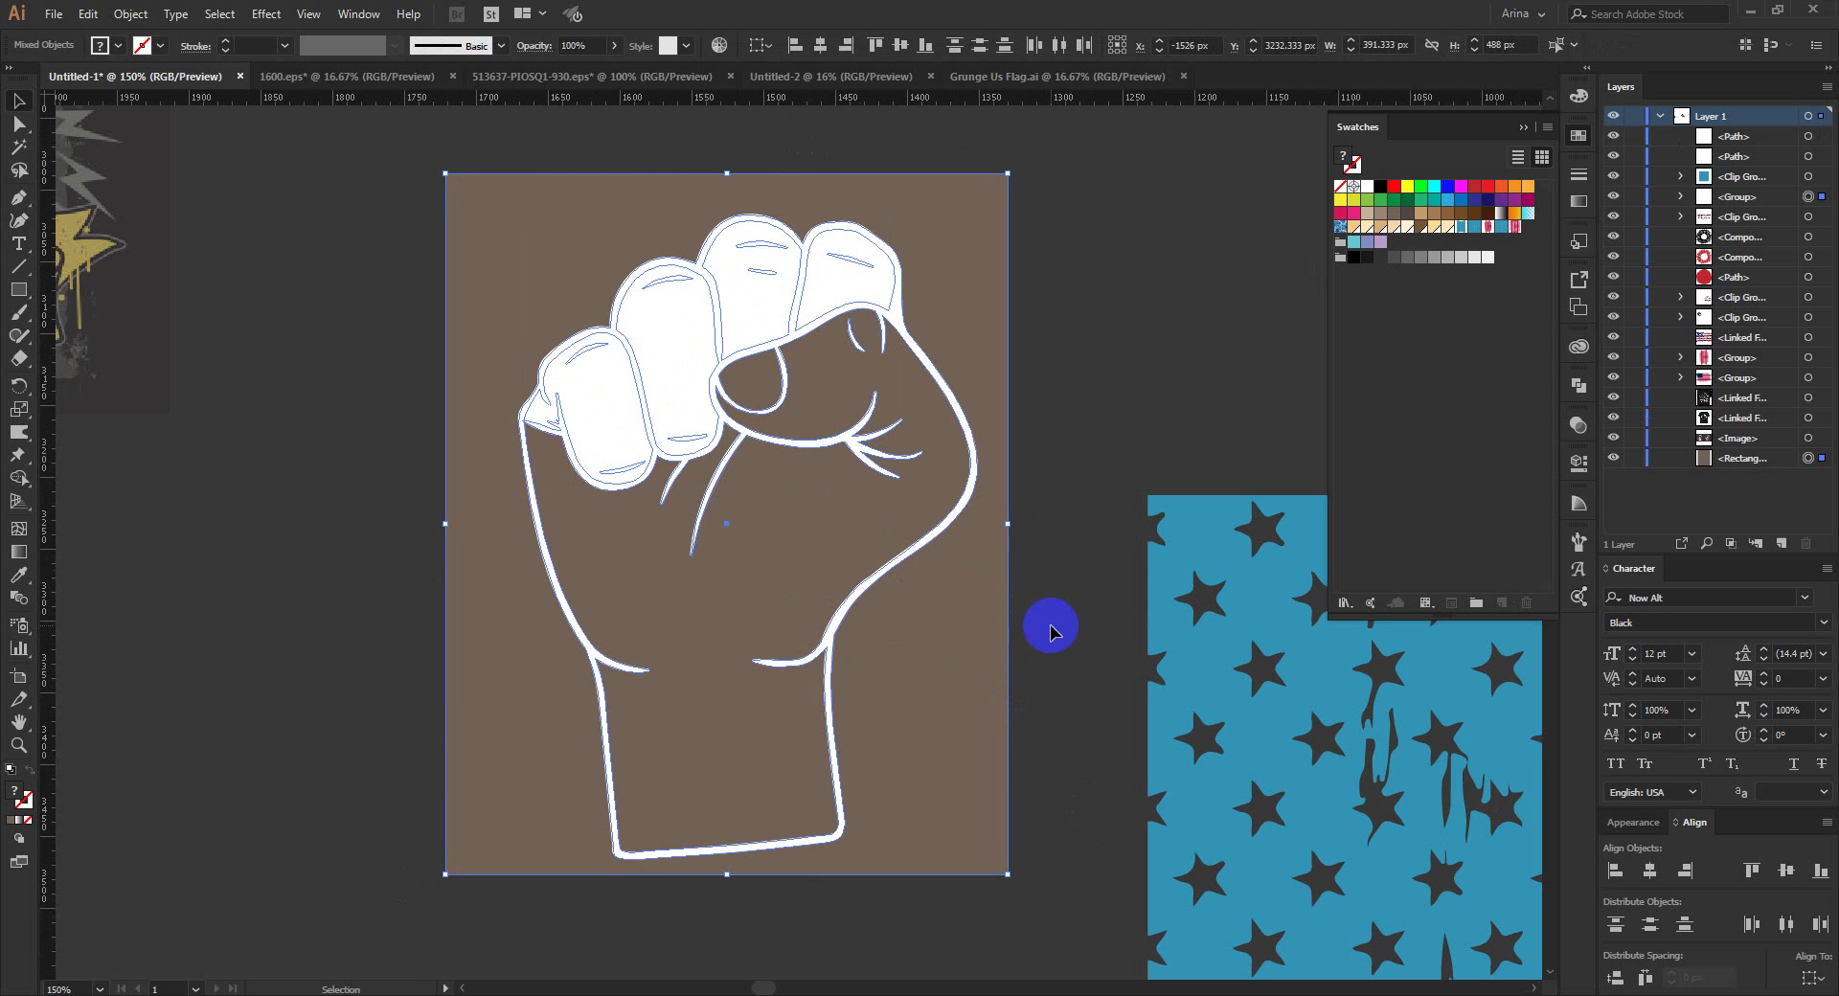
pyautogui.moveTo(1059, 673); pyautogui.dragTo(820, 576)
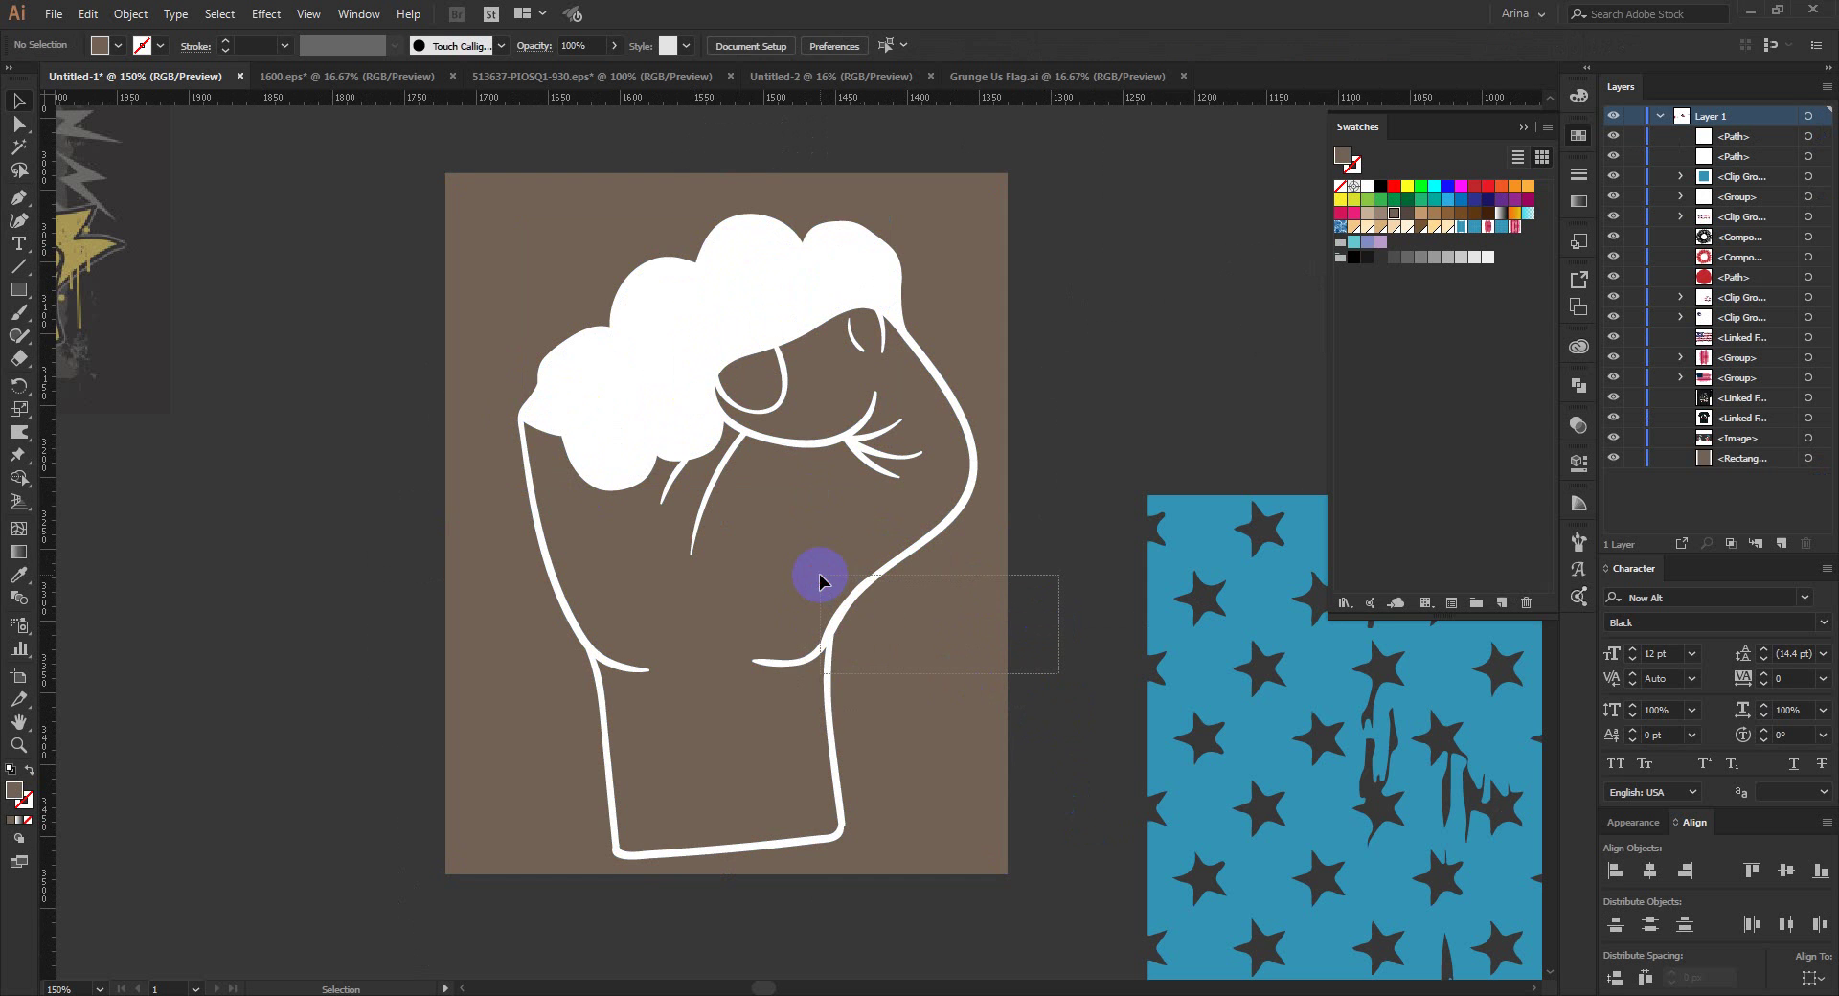
pyautogui.click(1578, 385)
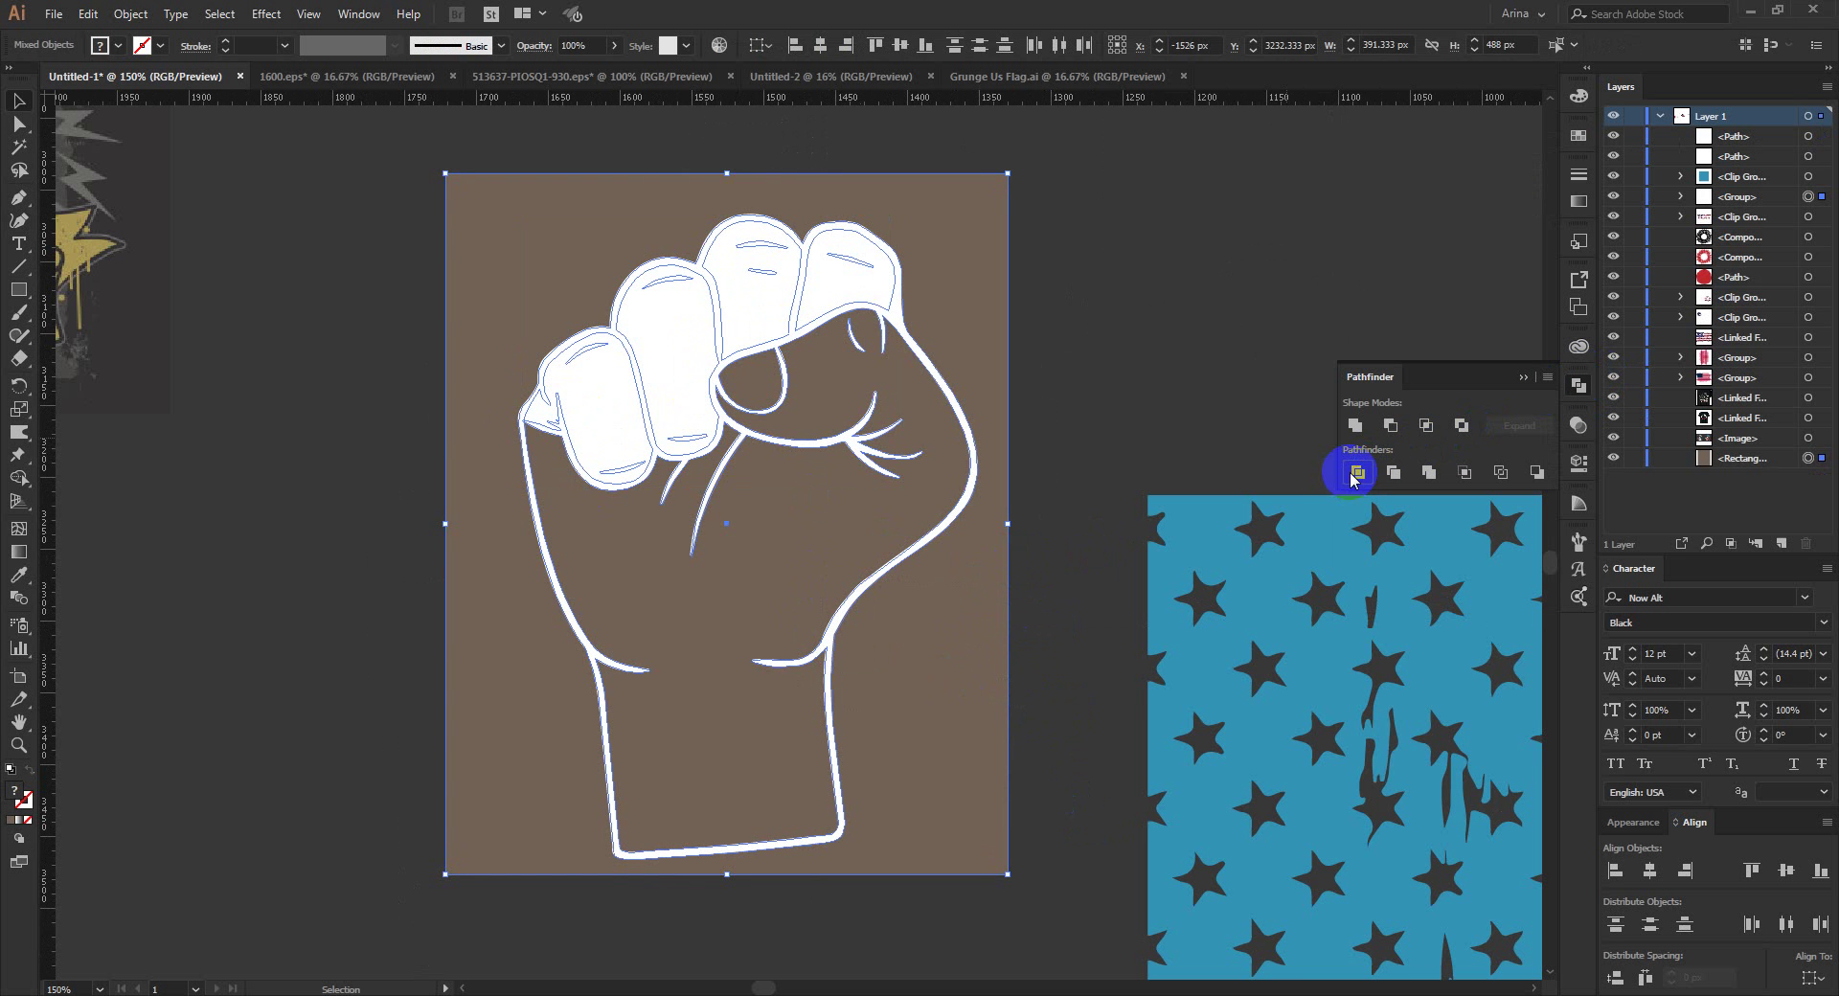
pyautogui.click(1355, 473)
# Step: Isolate the divided group and delete the brown area surrounding the fist
pyautogui.click(1050, 678)
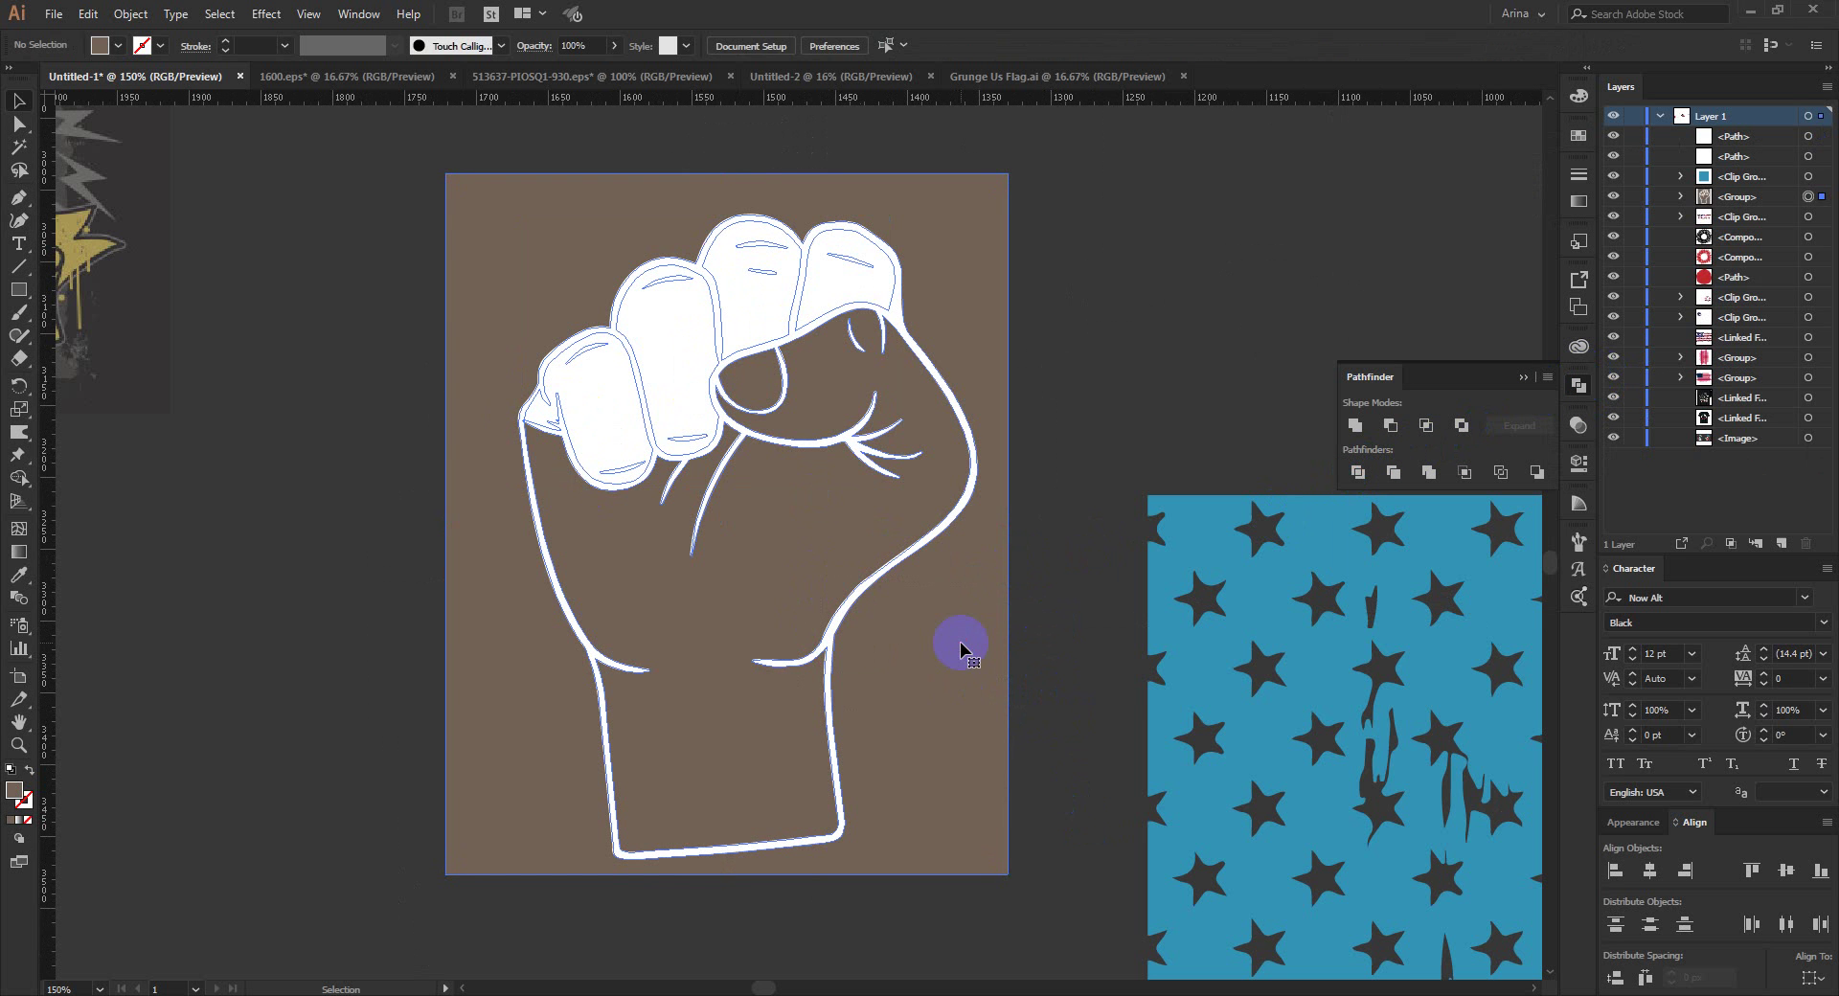
pyautogui.doubleClick(960, 649)
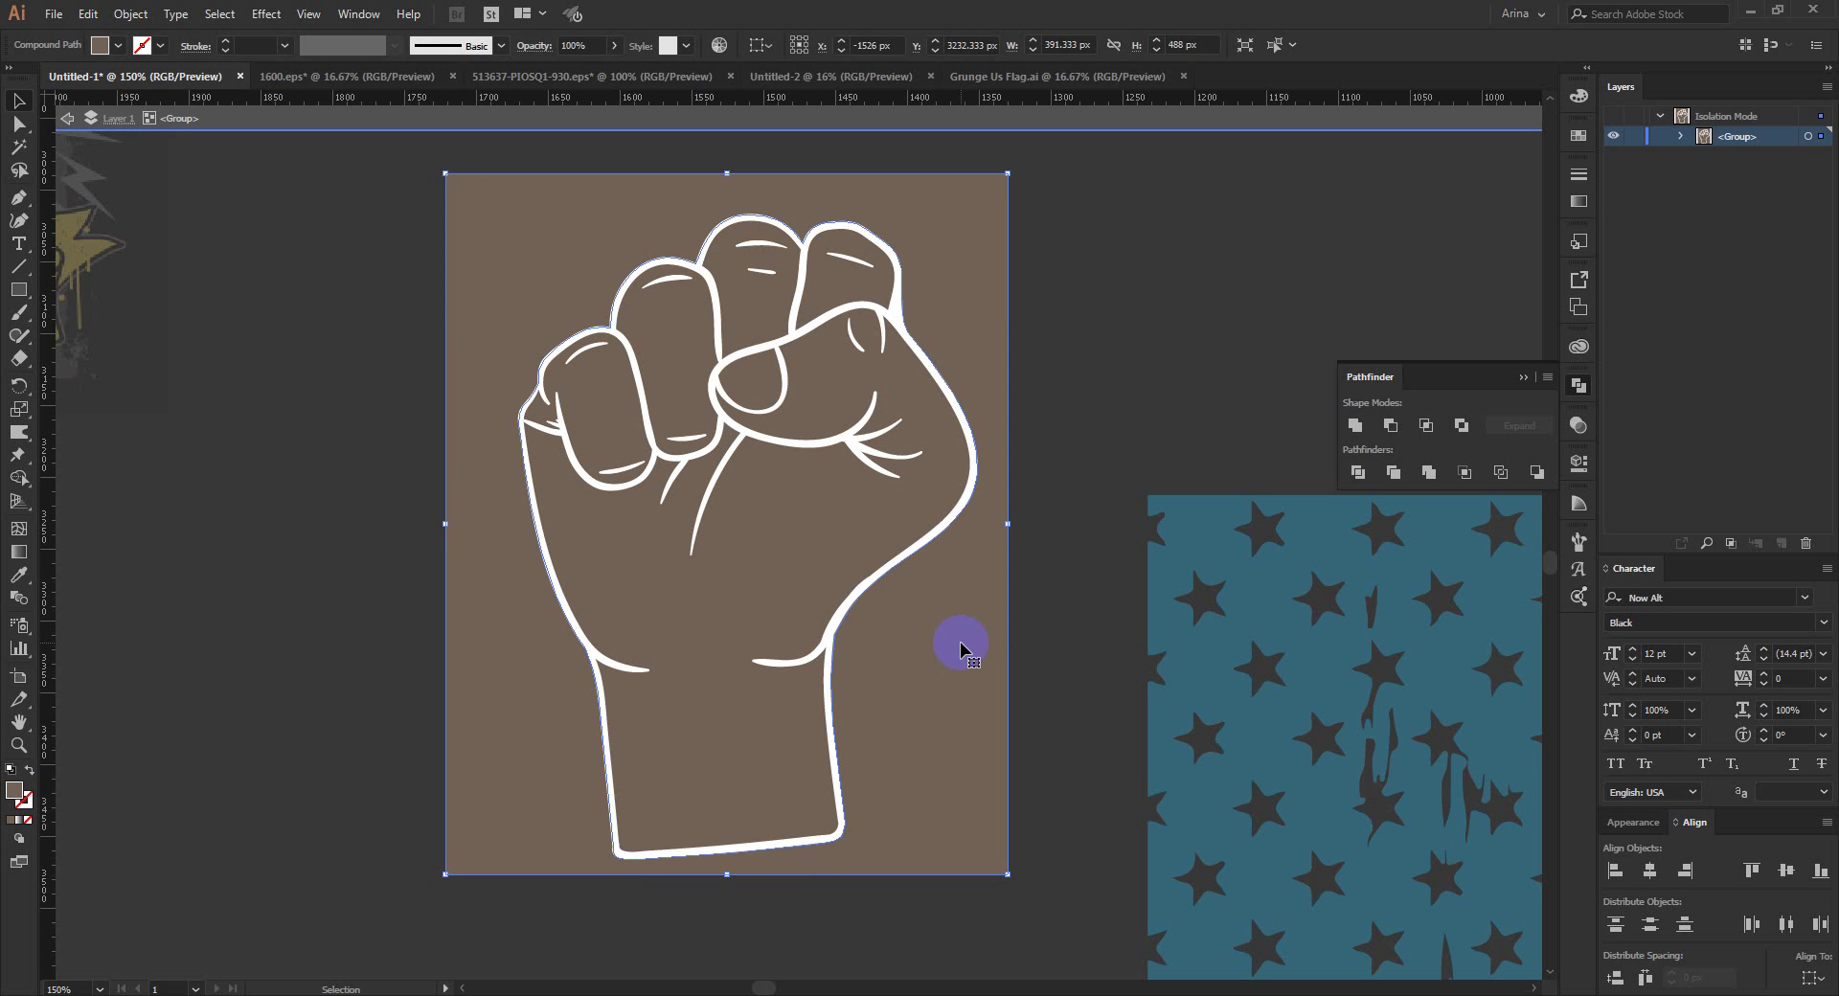
pyautogui.press('Delete')
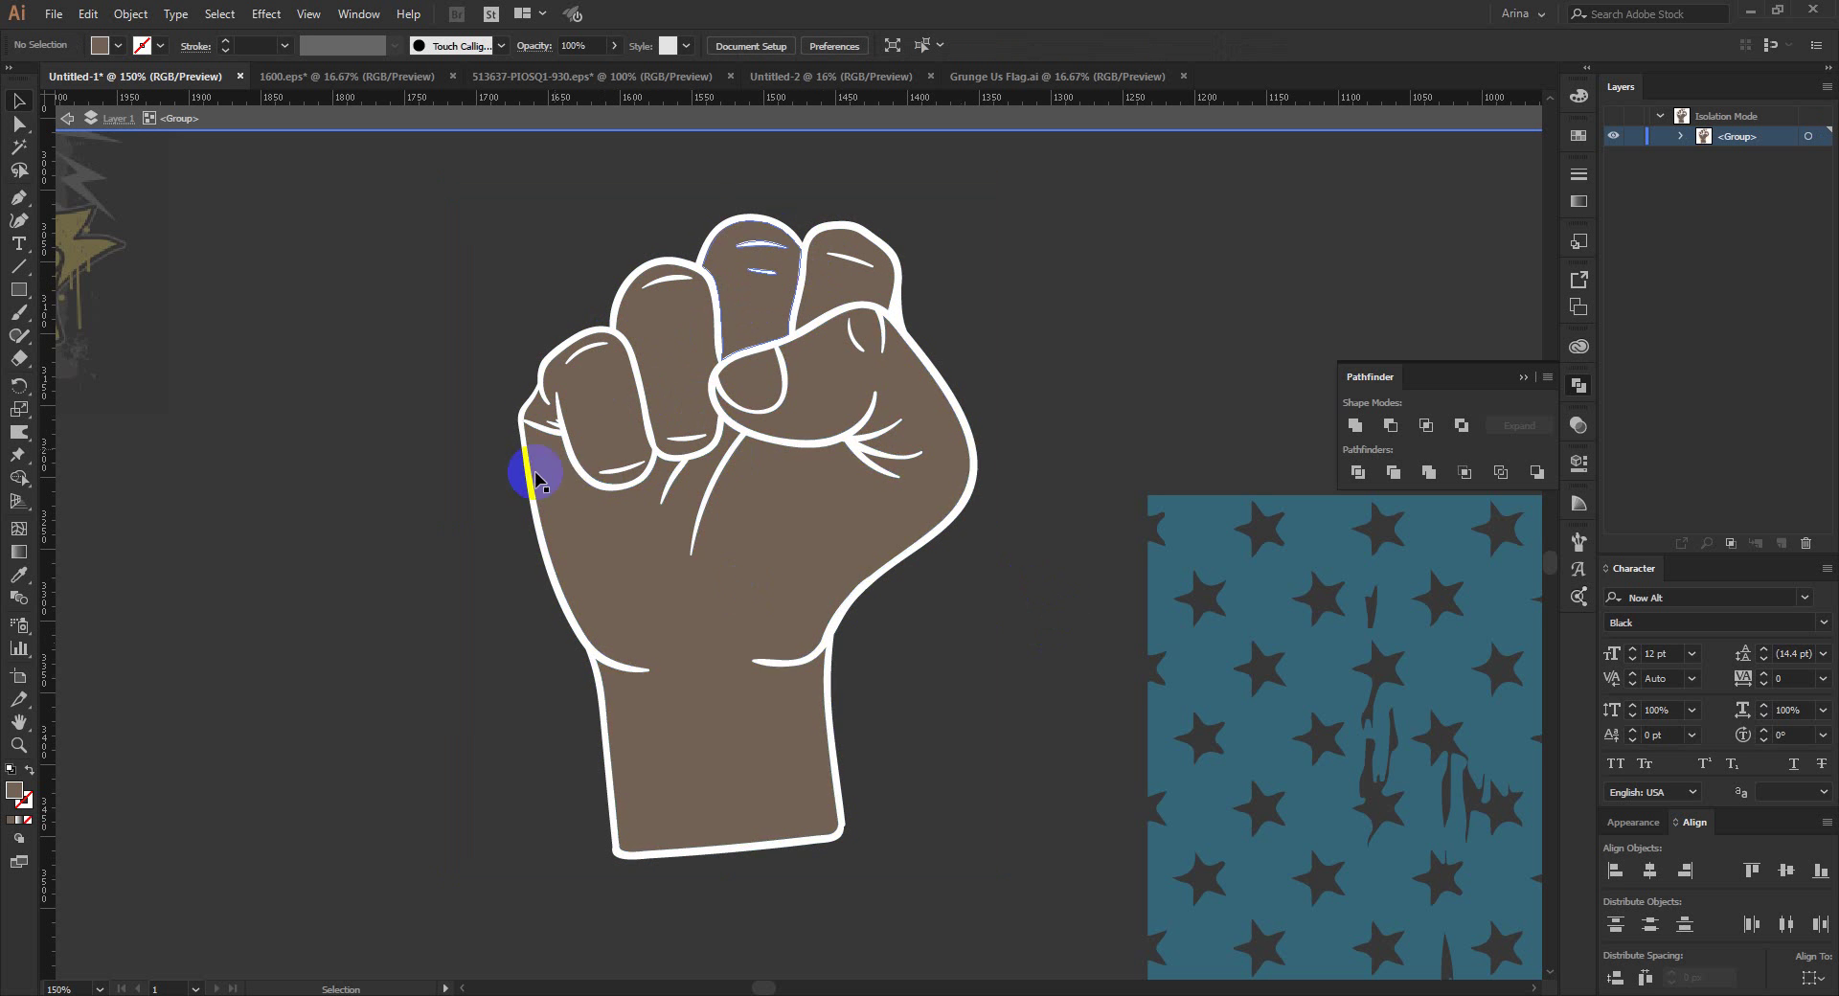
# Step: Delete the brown fills of all four fingers from the isolated group and exit isolation mode
pyautogui.click(605, 416)
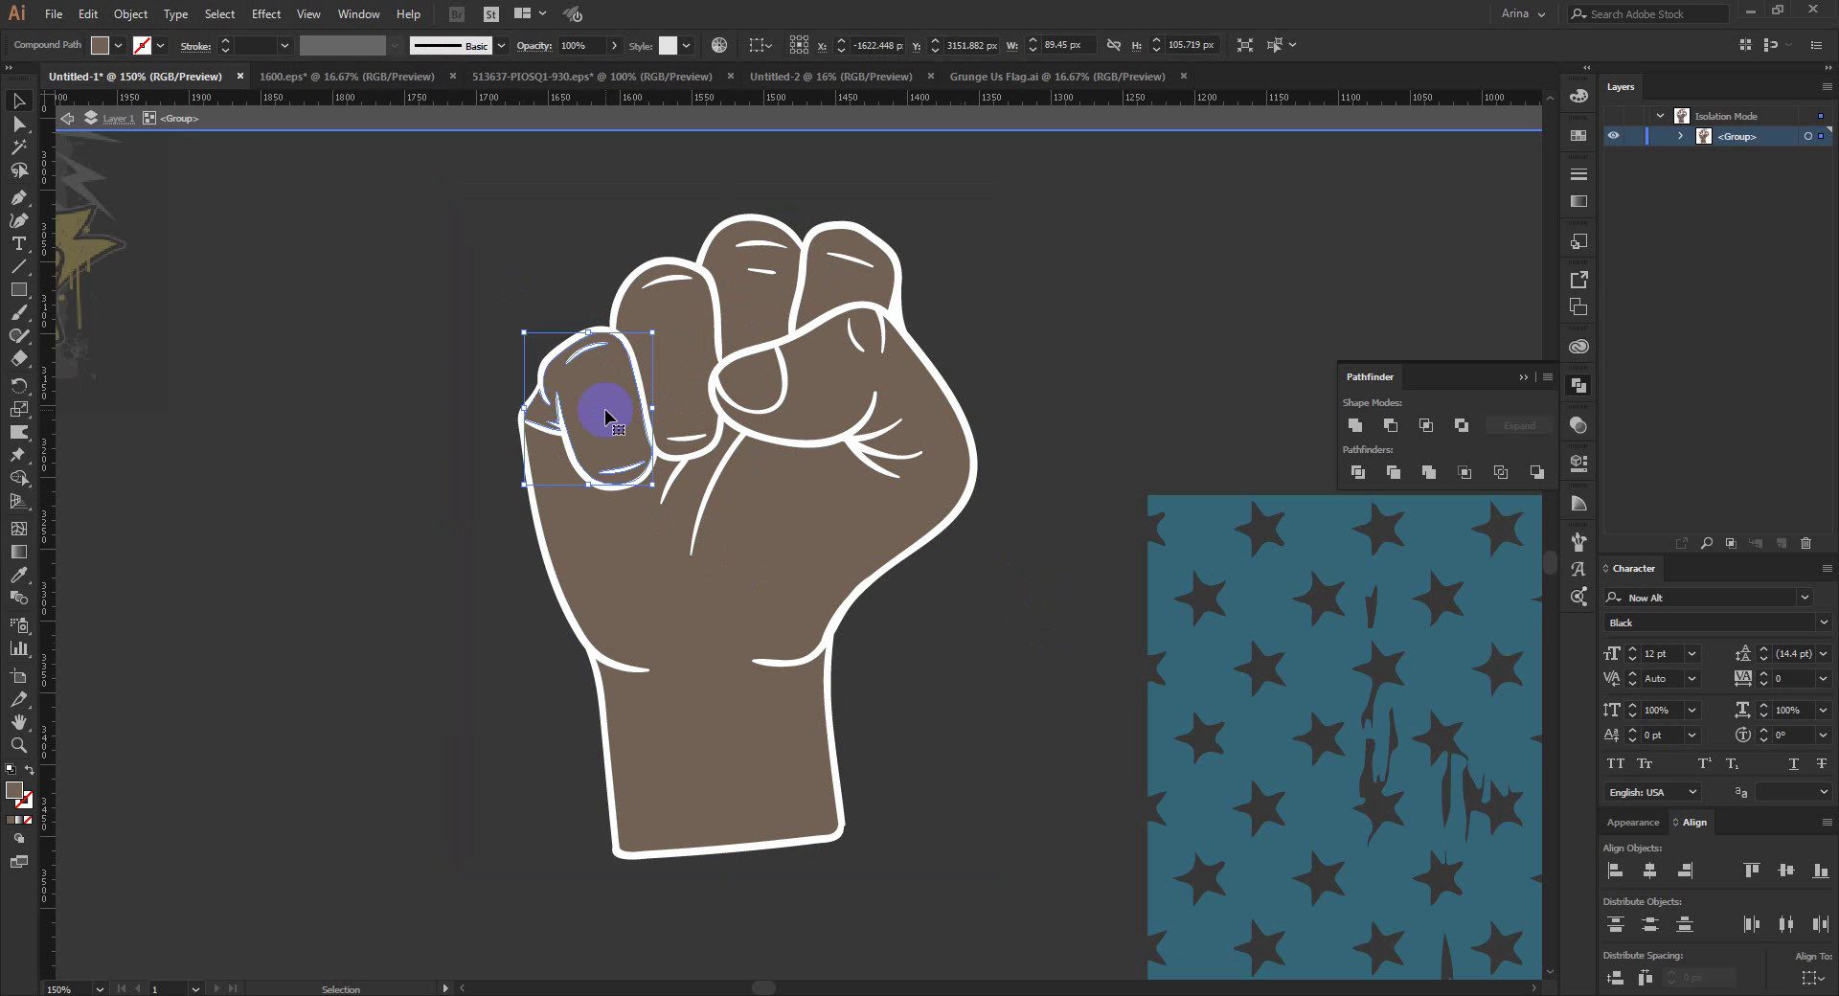
pyautogui.press('Delete')
pyautogui.click(696, 336)
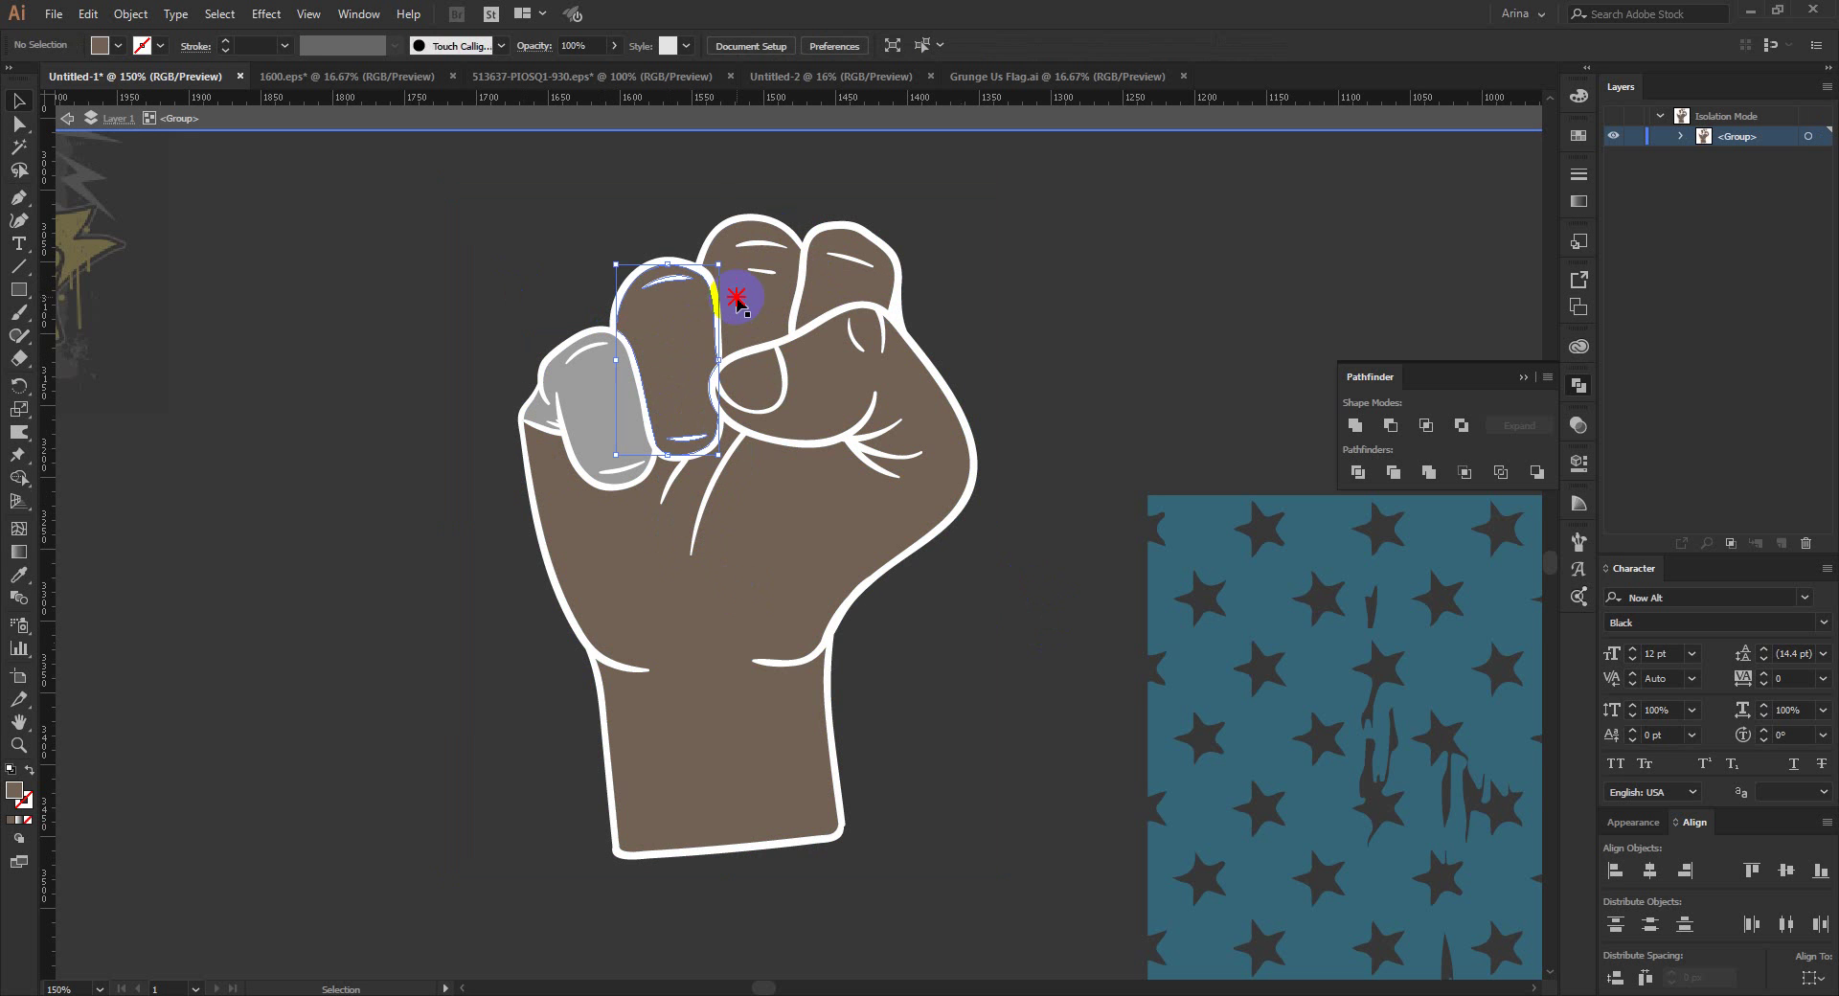
pyautogui.press('Delete')
pyautogui.click(772, 288)
pyautogui.press('Delete')
pyautogui.click(829, 285)
pyautogui.press('Delete')
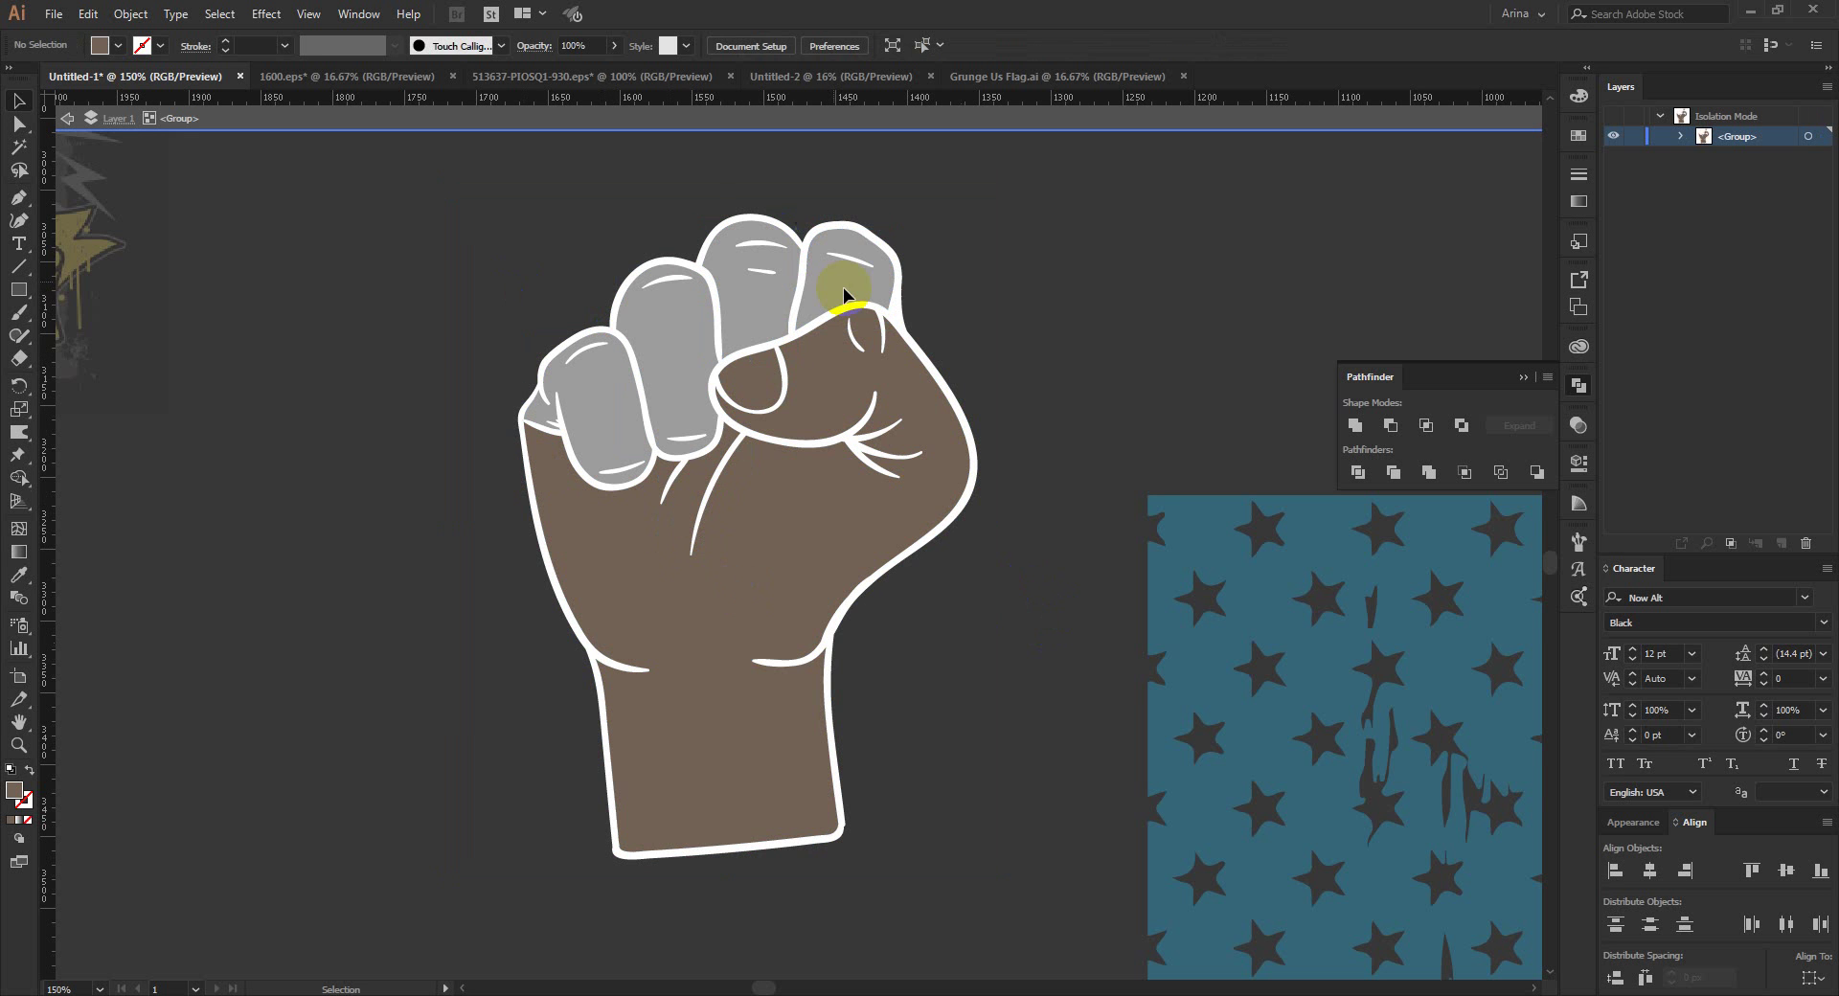
pyautogui.doubleClick(968, 648)
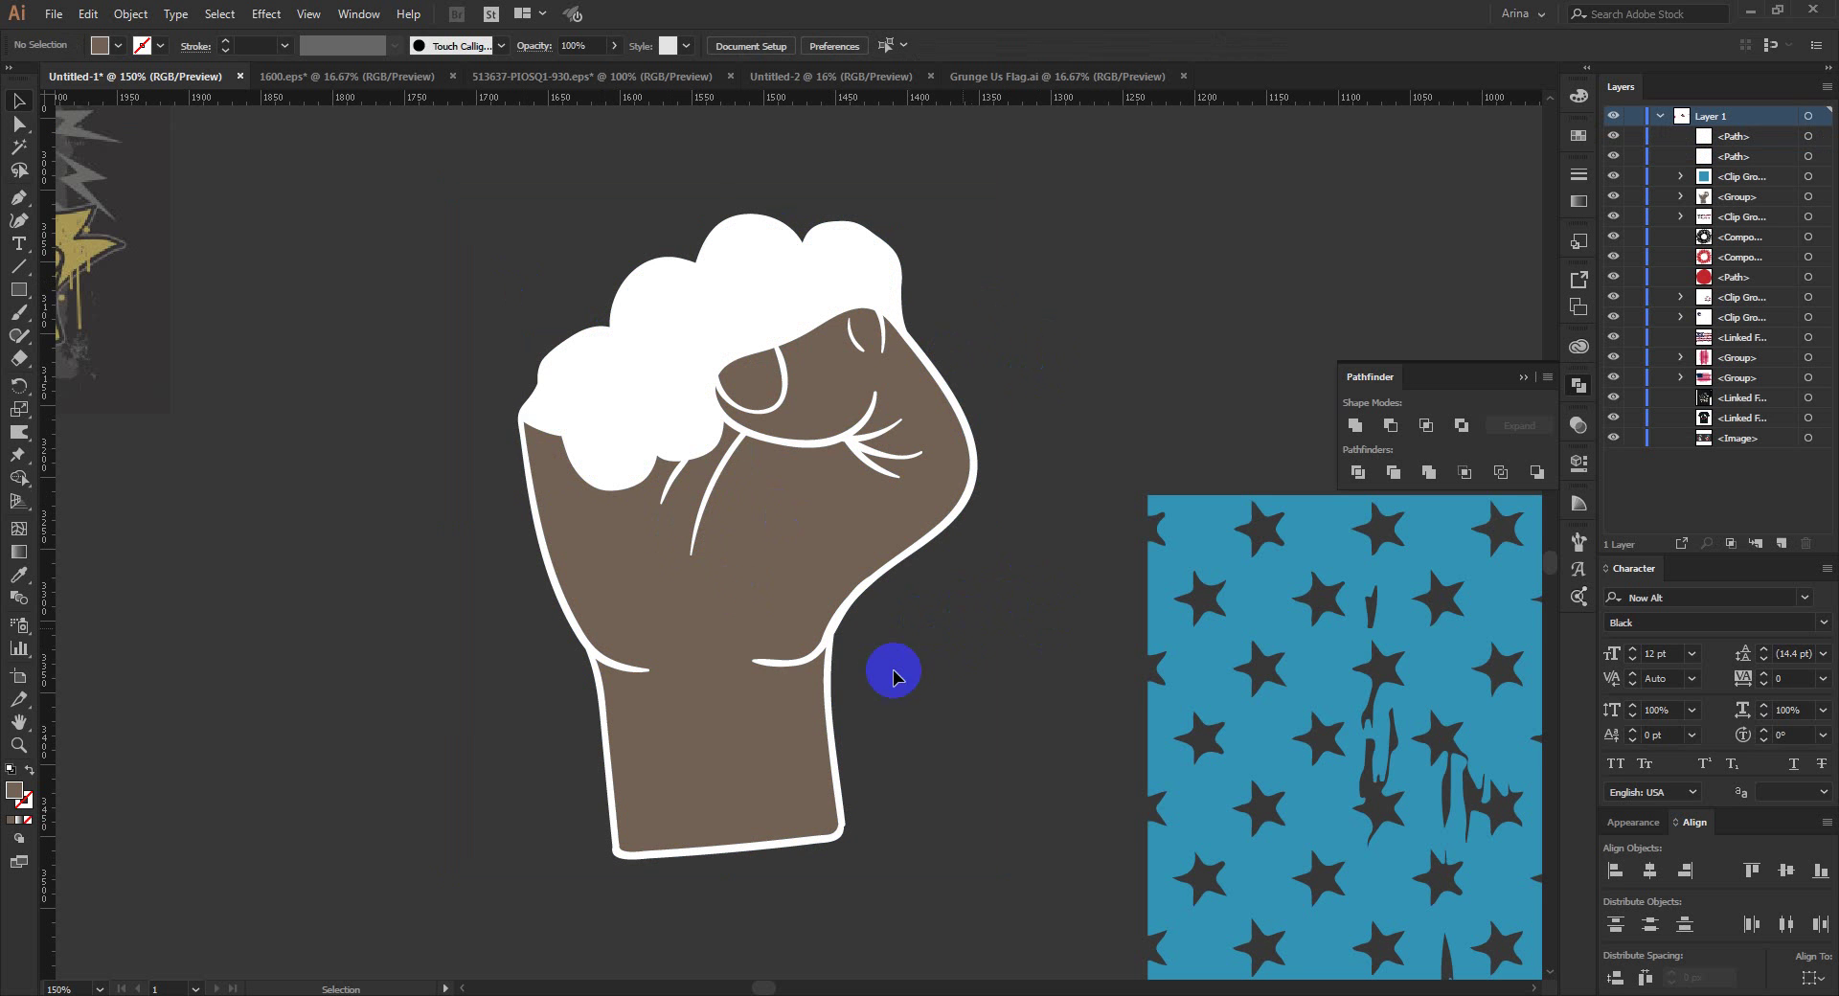
# Step: Try filling the brown hand and wrist shape with the New Pattern 3 swatch, and undo the fill
pyautogui.click(742, 508)
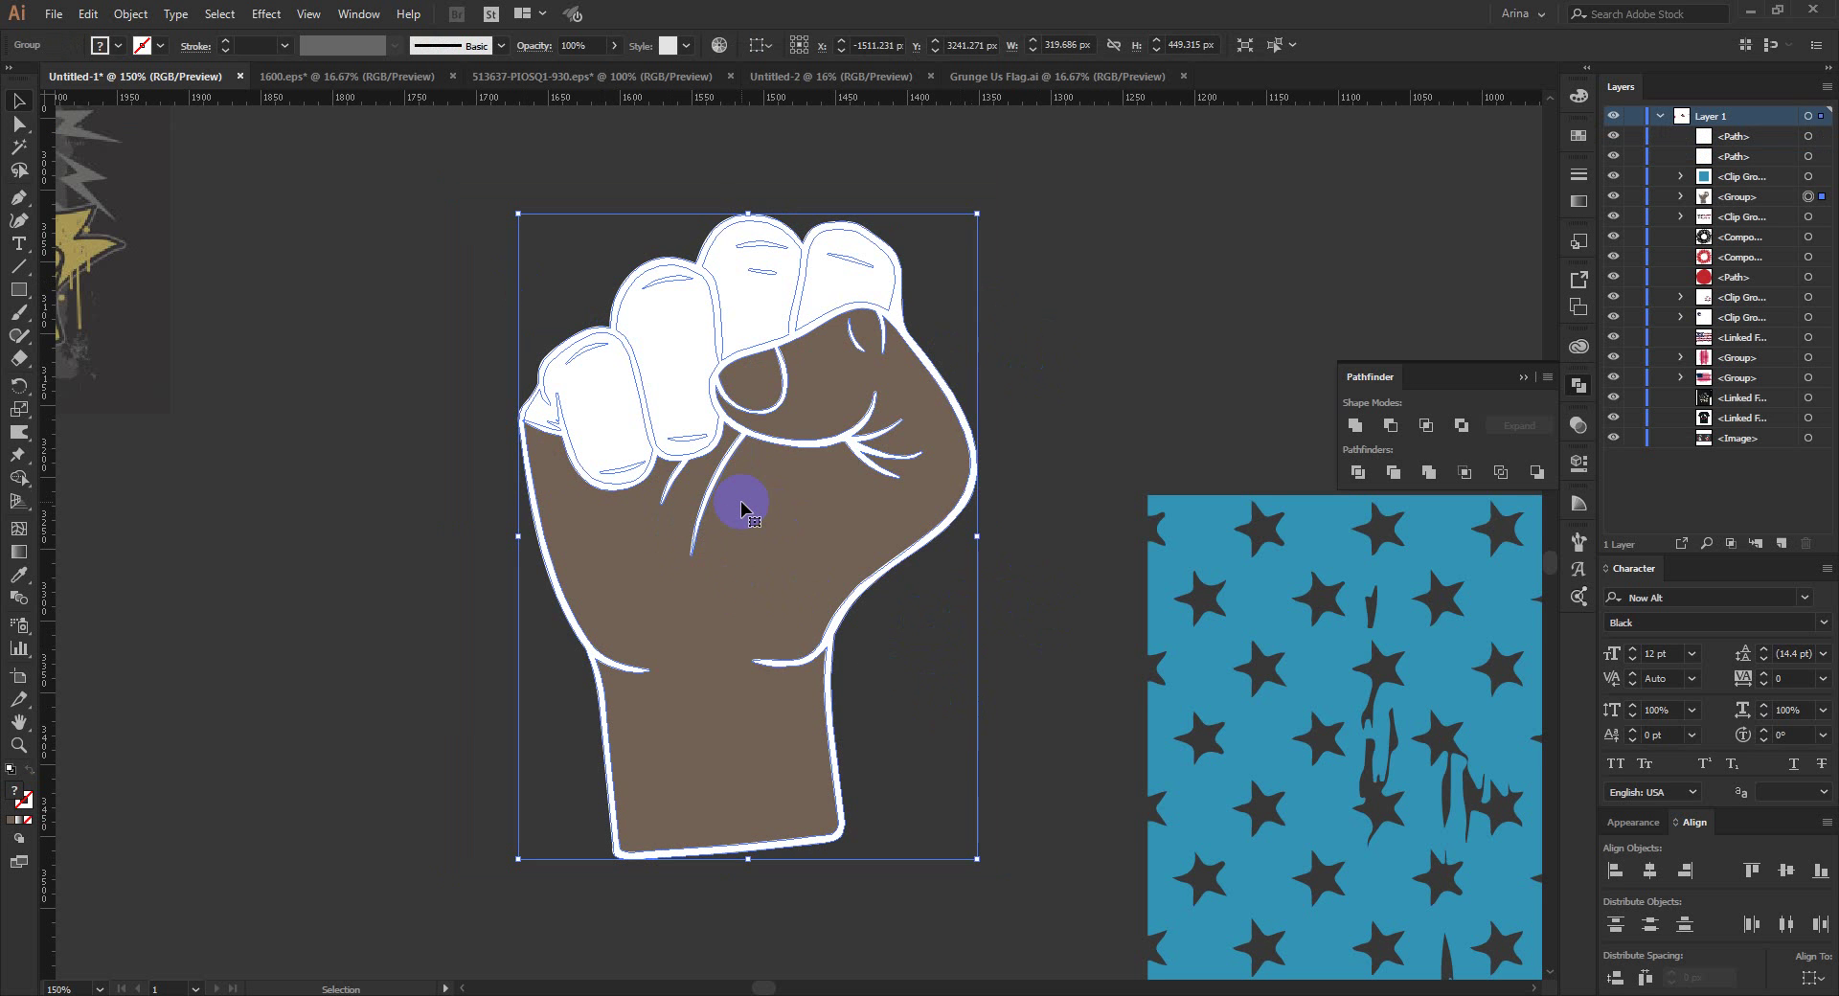
pyautogui.doubleClick(743, 507)
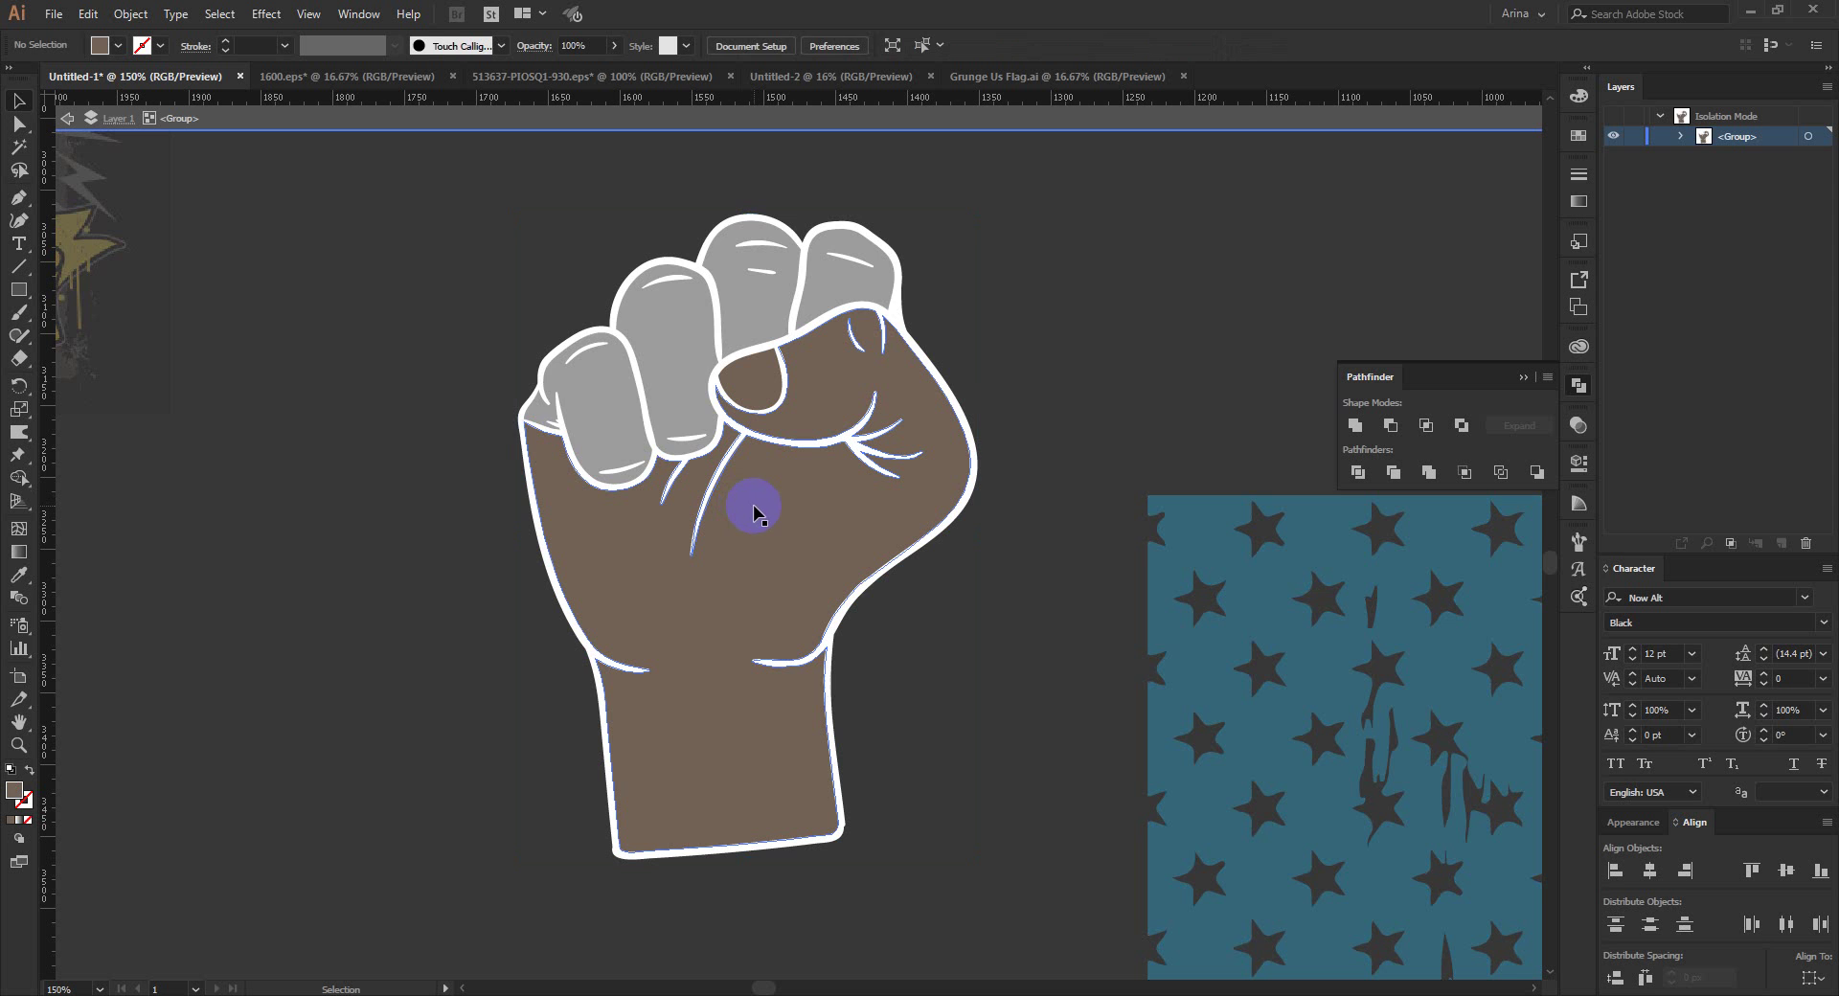
pyautogui.click(754, 510)
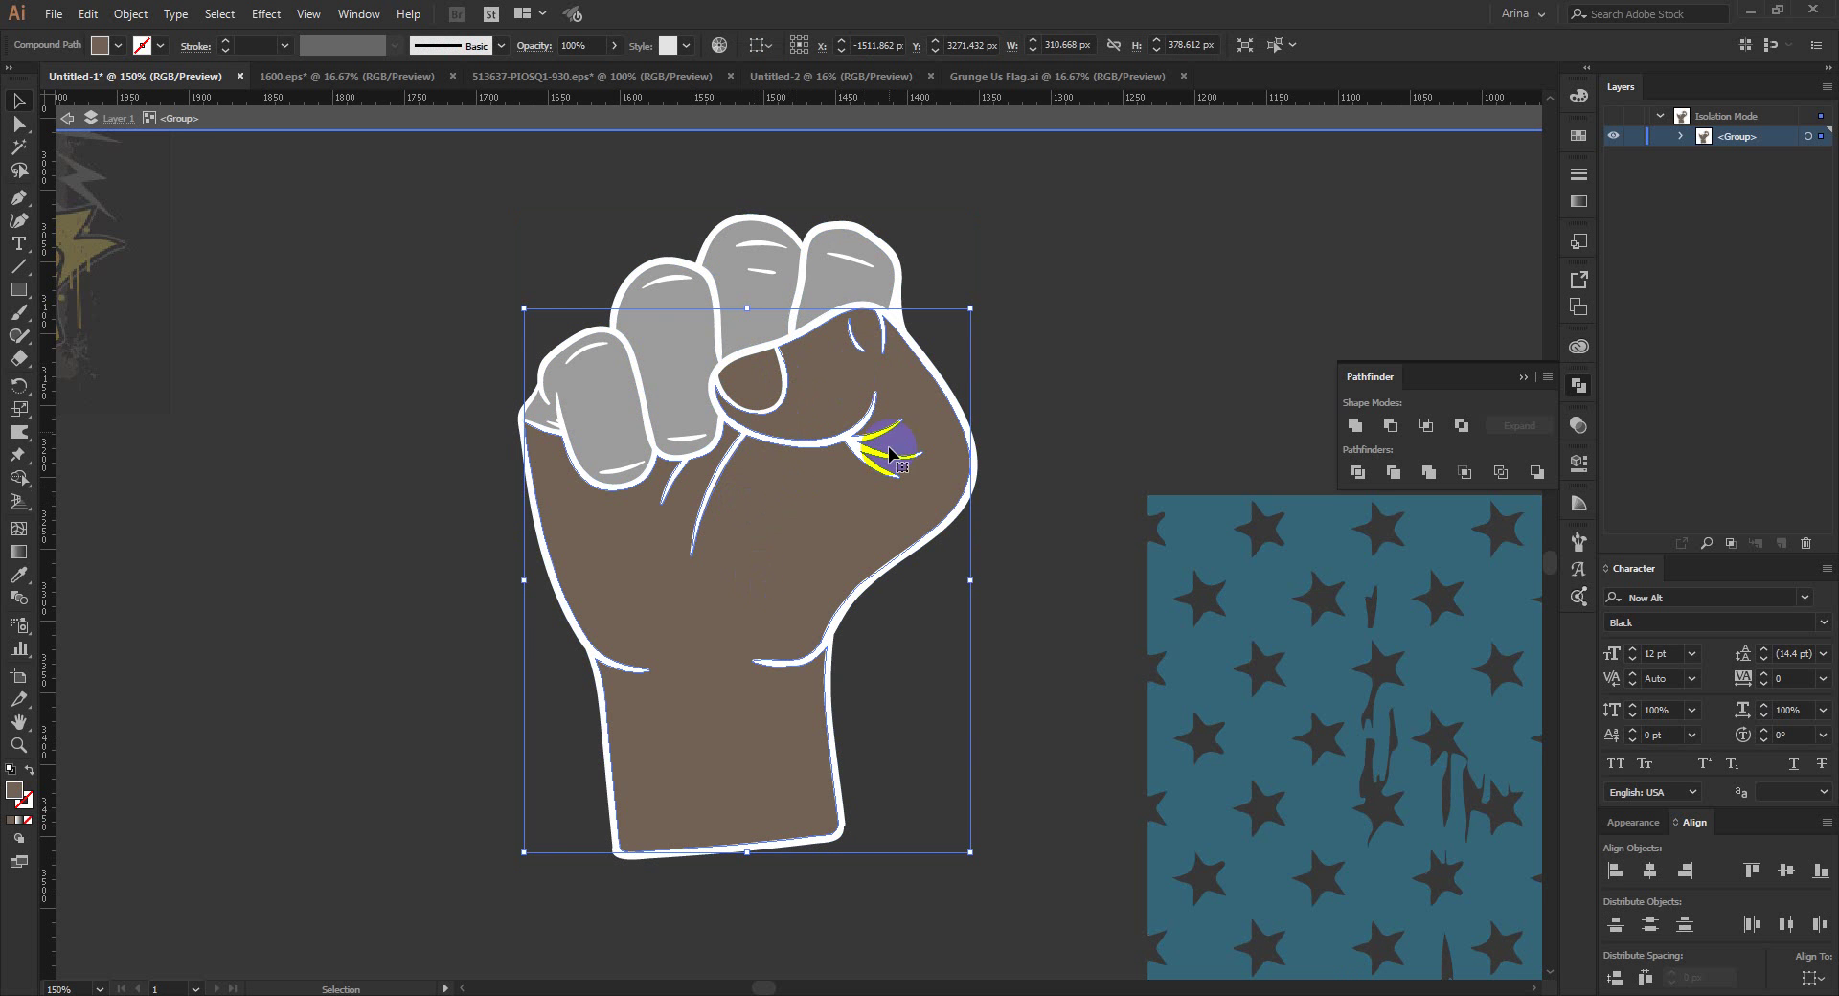
pyautogui.click(1573, 142)
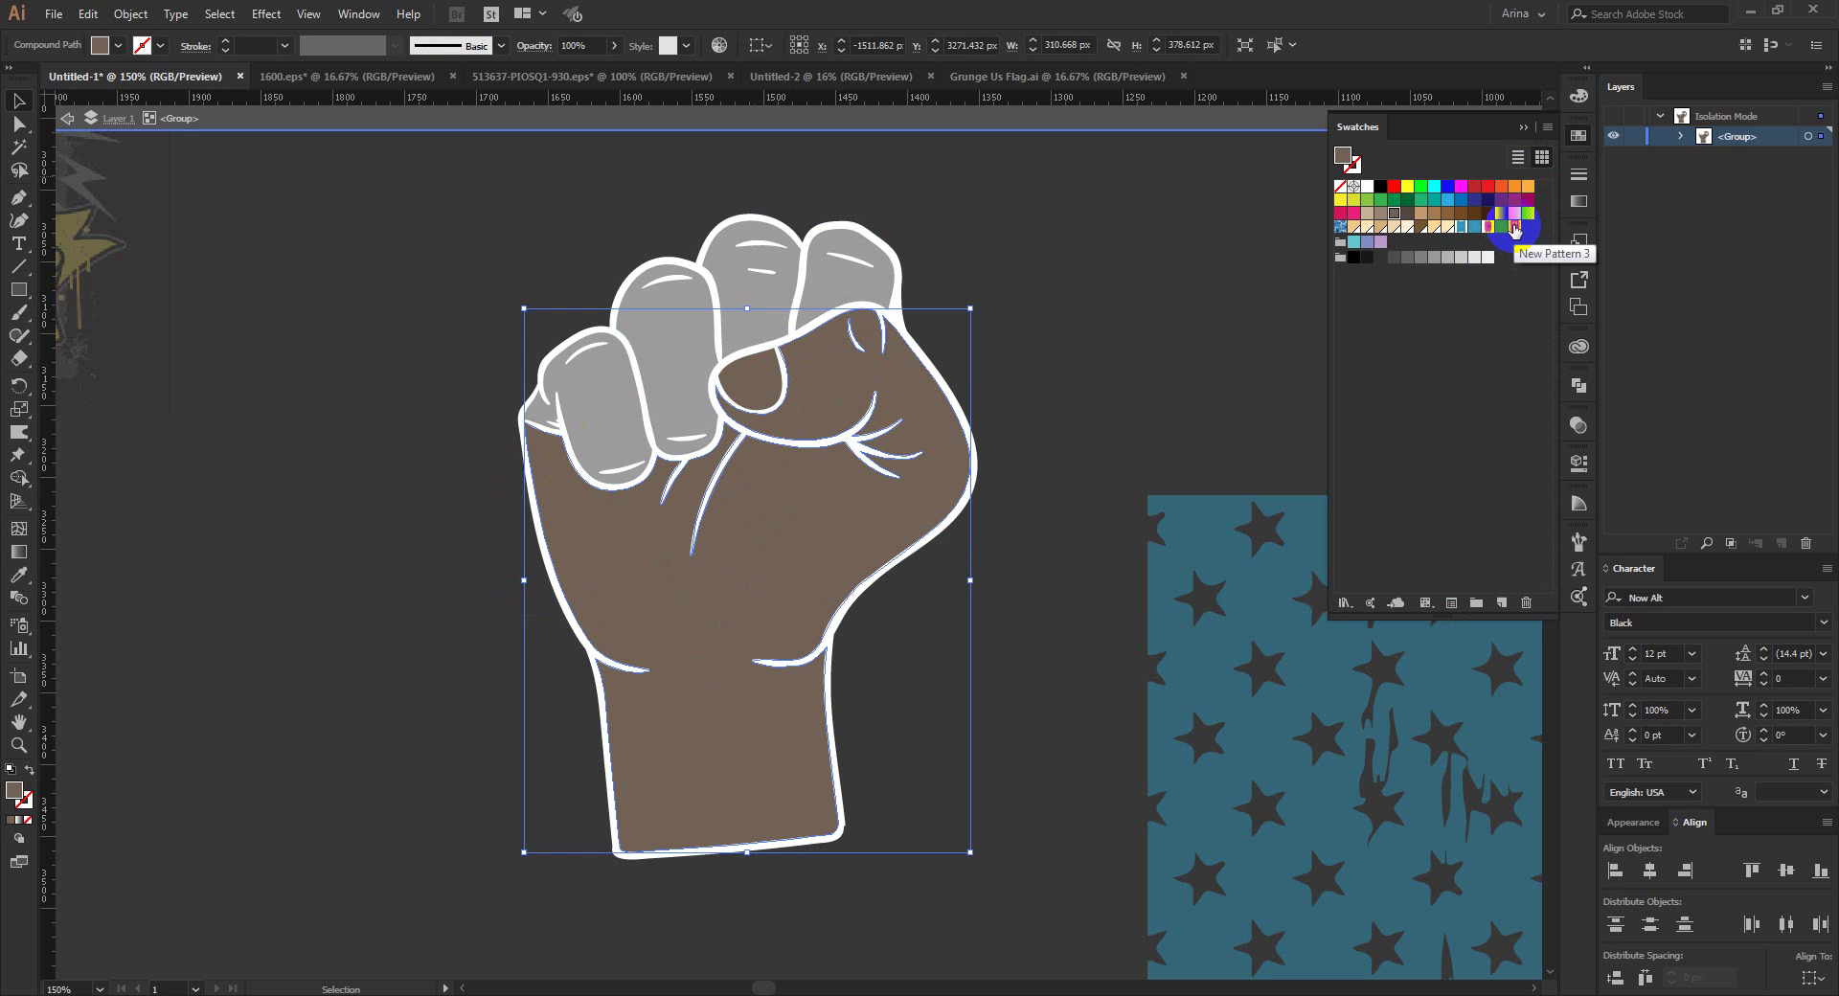
pyautogui.click(1514, 227)
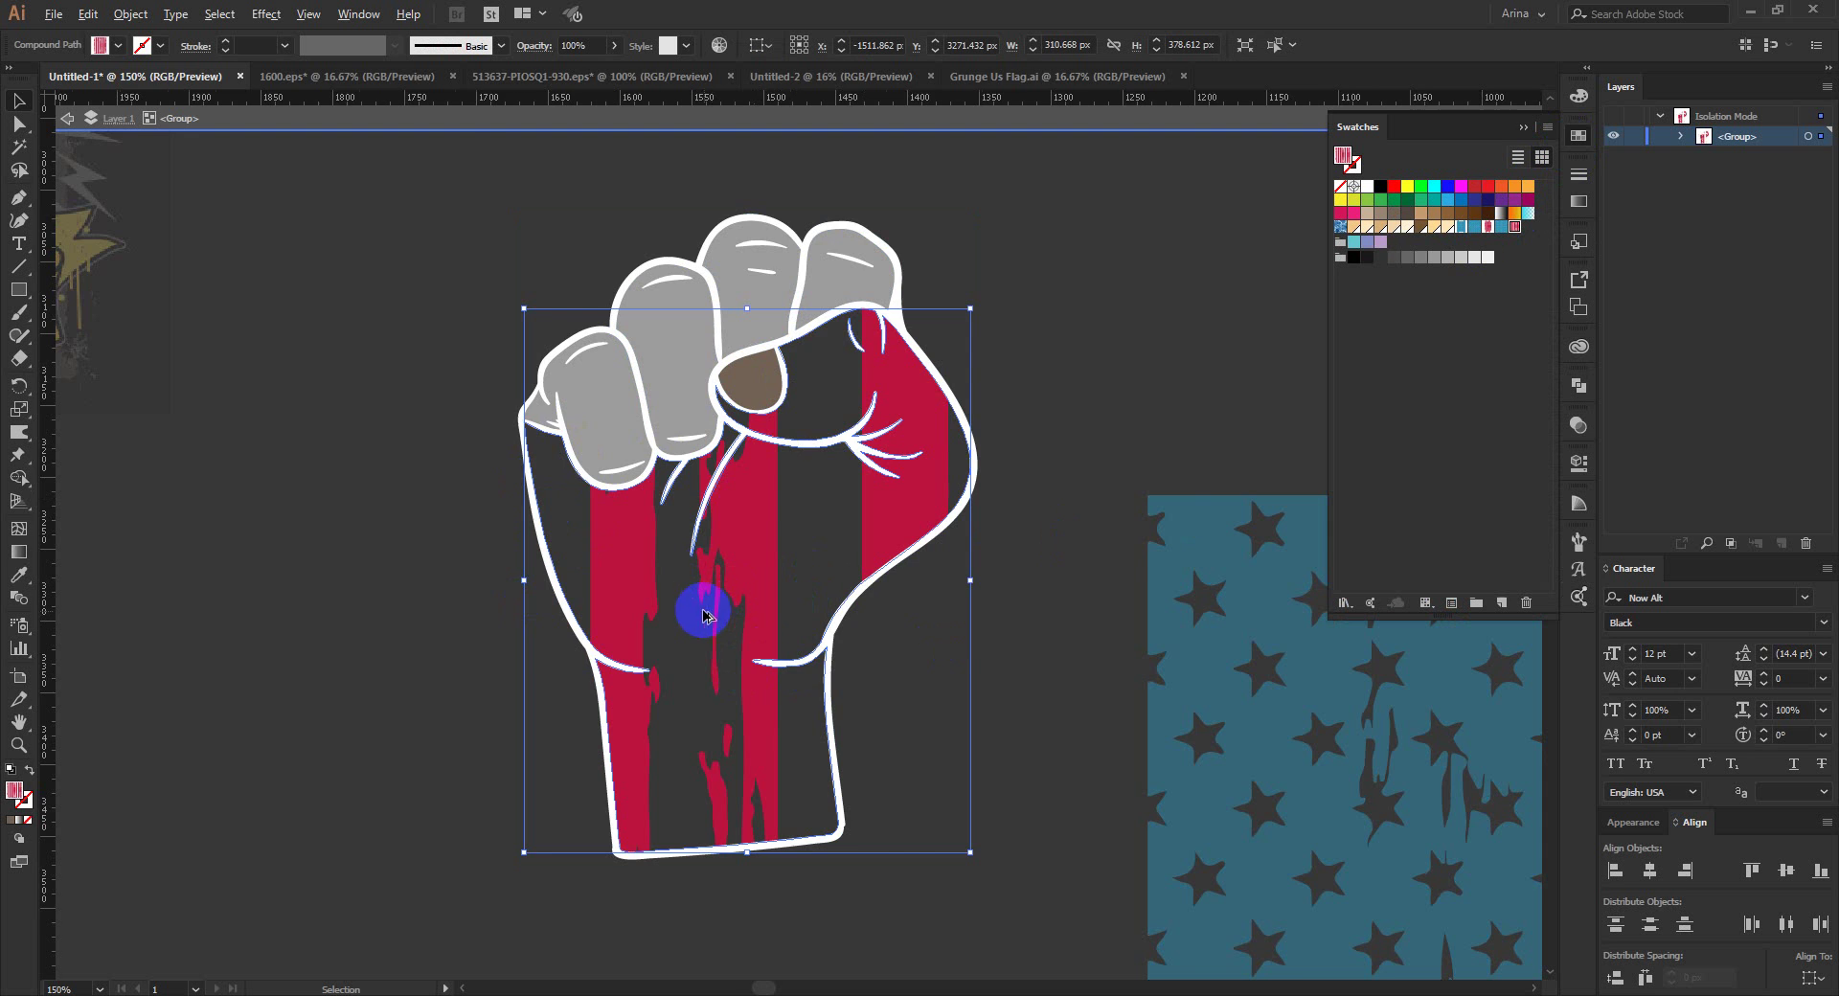
pyautogui.scroll(-3, 703, 616)
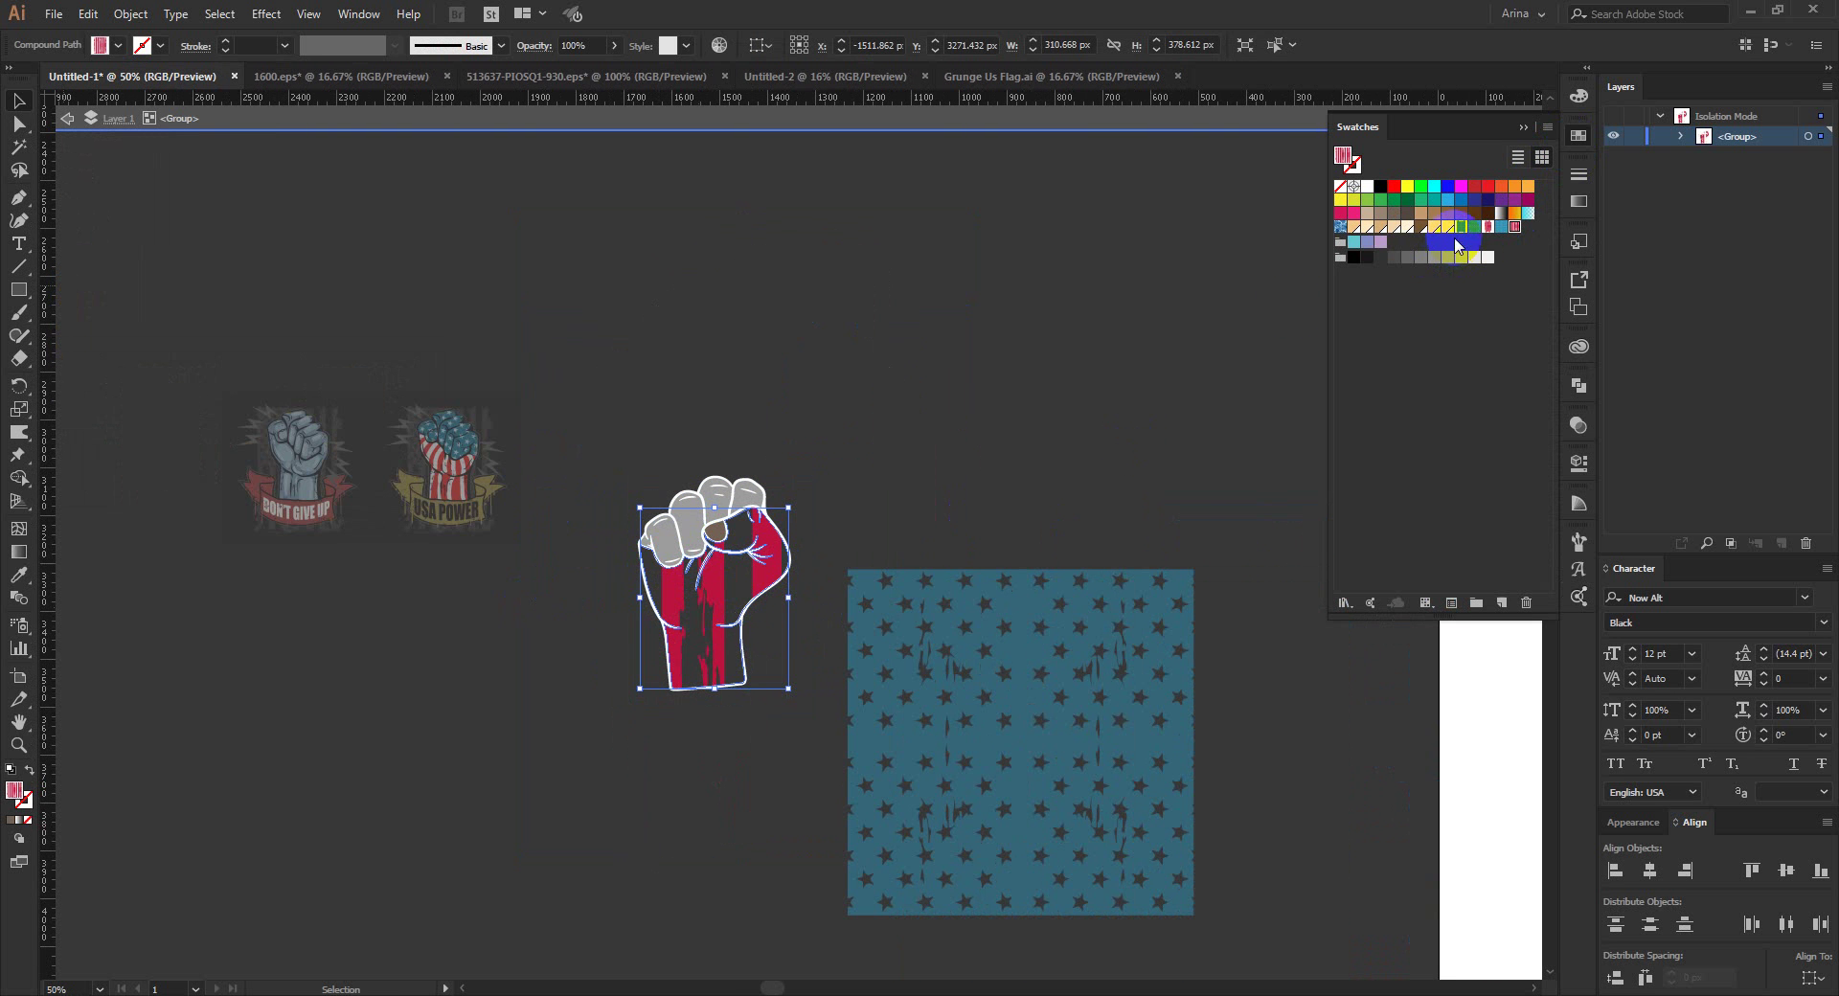
pyautogui.hotkey('ctrl', 'z')
pyautogui.hotkey('ctrl', 'z')
# Step: Enlarge the complete fist artwork to about 2295 by 3226 px and move it below the reference images, clear of the star pattern
pyautogui.doubleClick(850, 436)
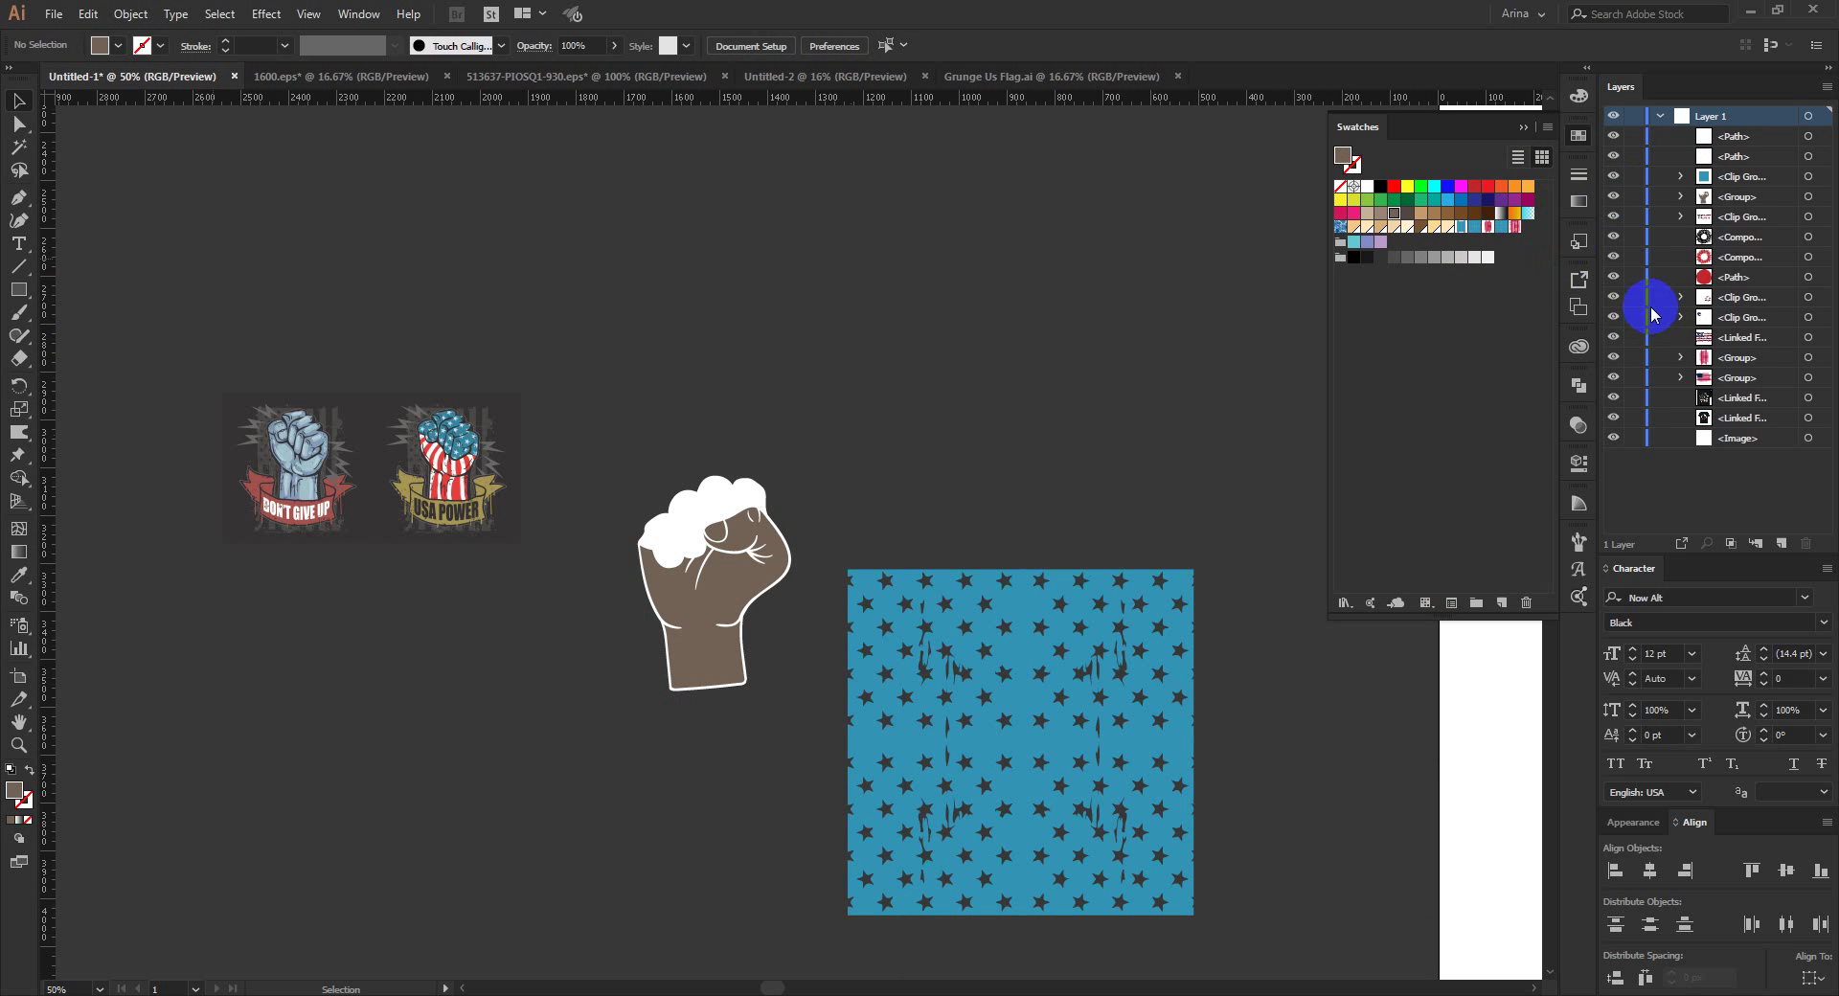
pyautogui.click(792, 554)
pyautogui.click(935, 423)
pyautogui.scroll(-1, 934, 424)
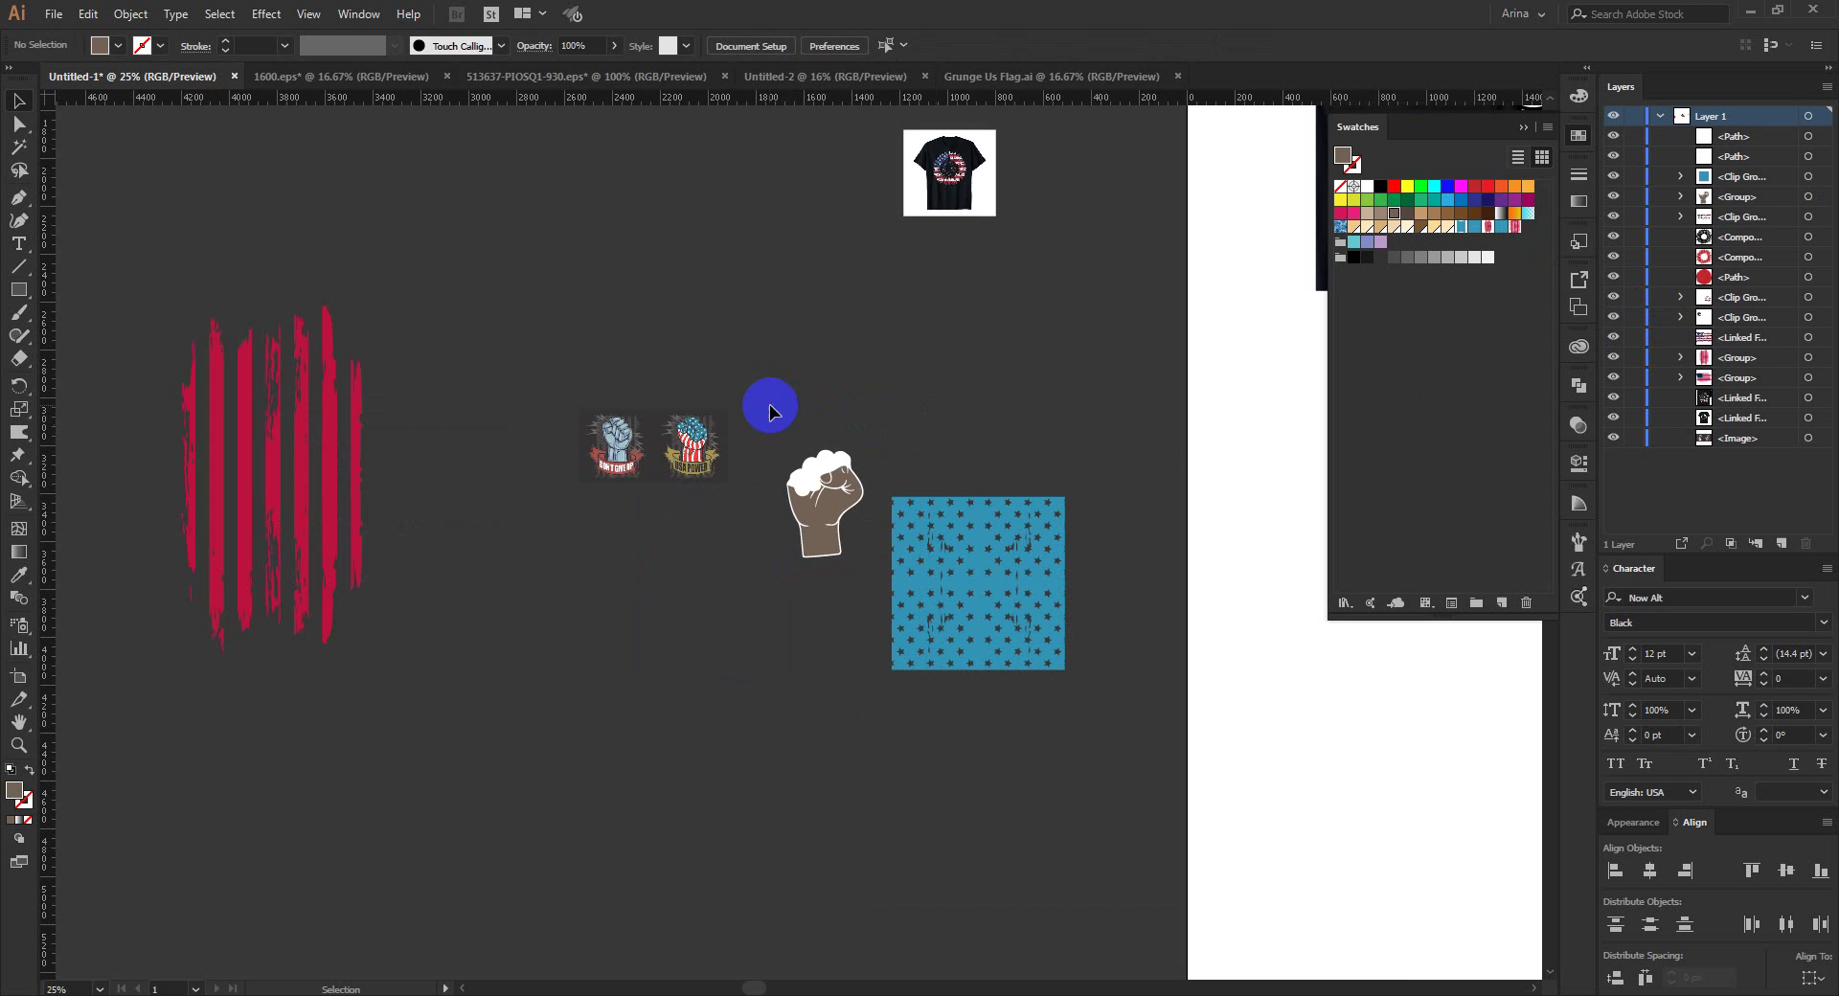
pyautogui.moveTo(769, 411); pyautogui.dragTo(872, 632)
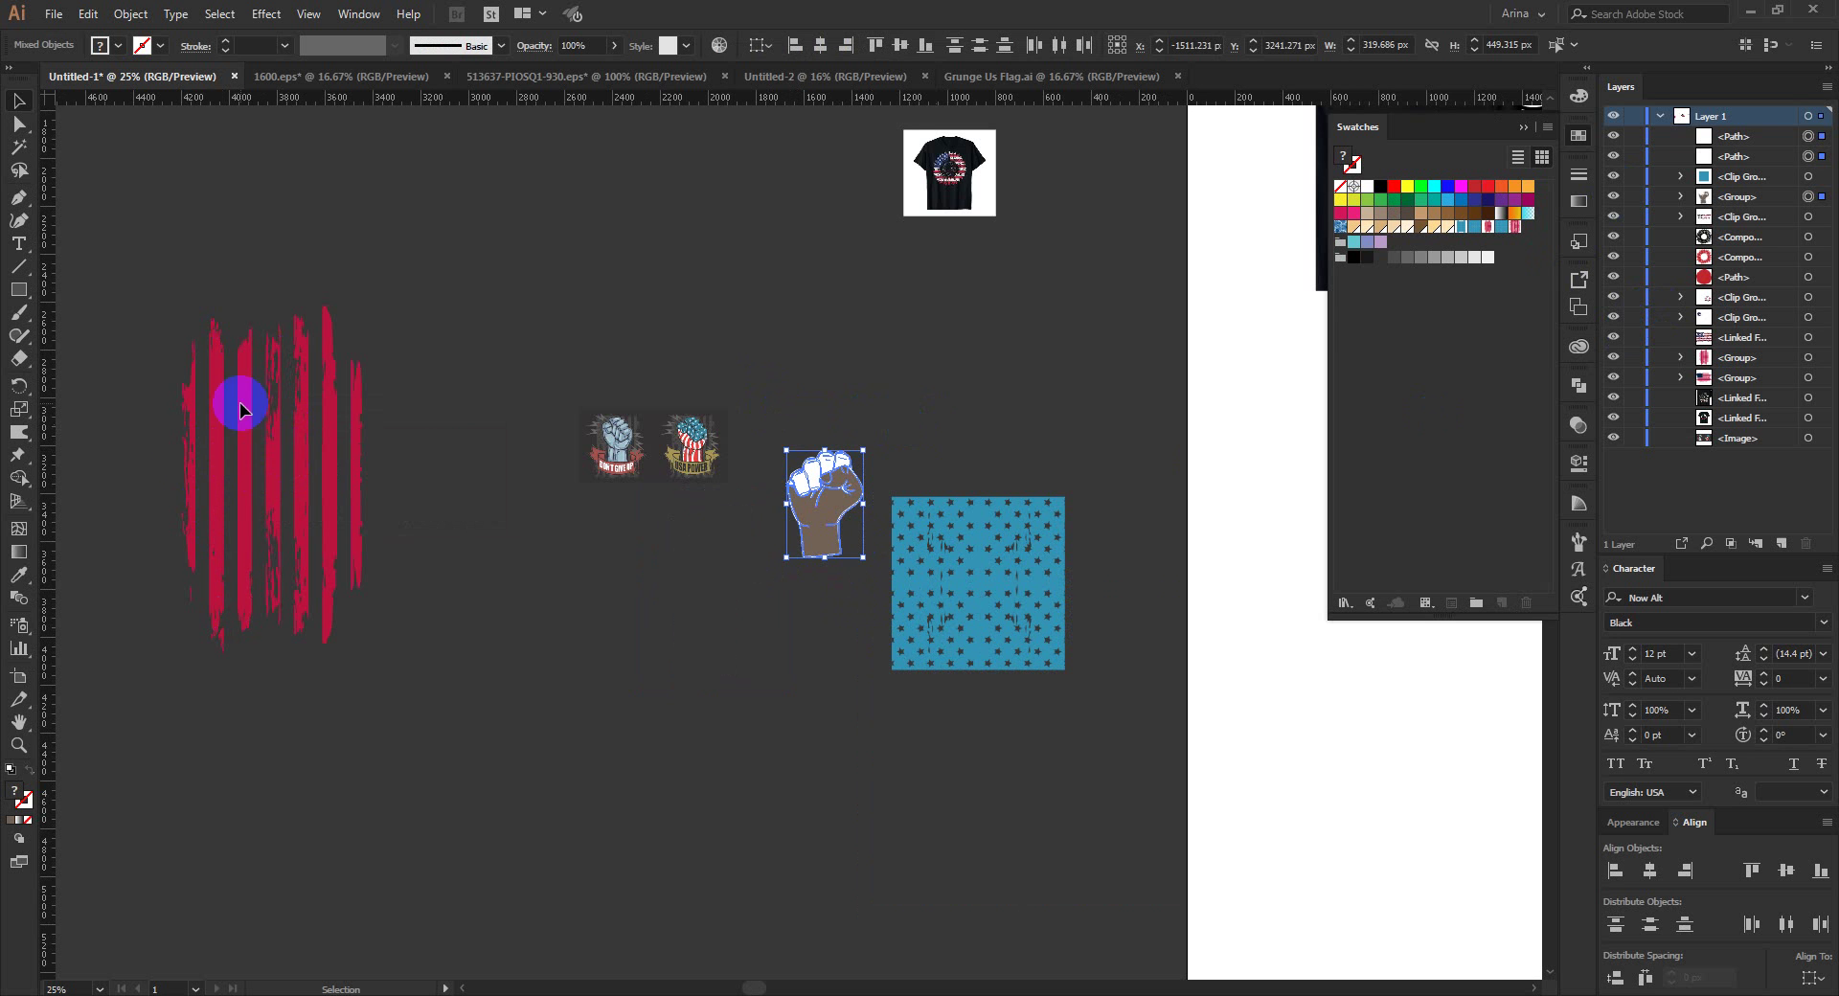
pyautogui.scroll(-1, 792, 316)
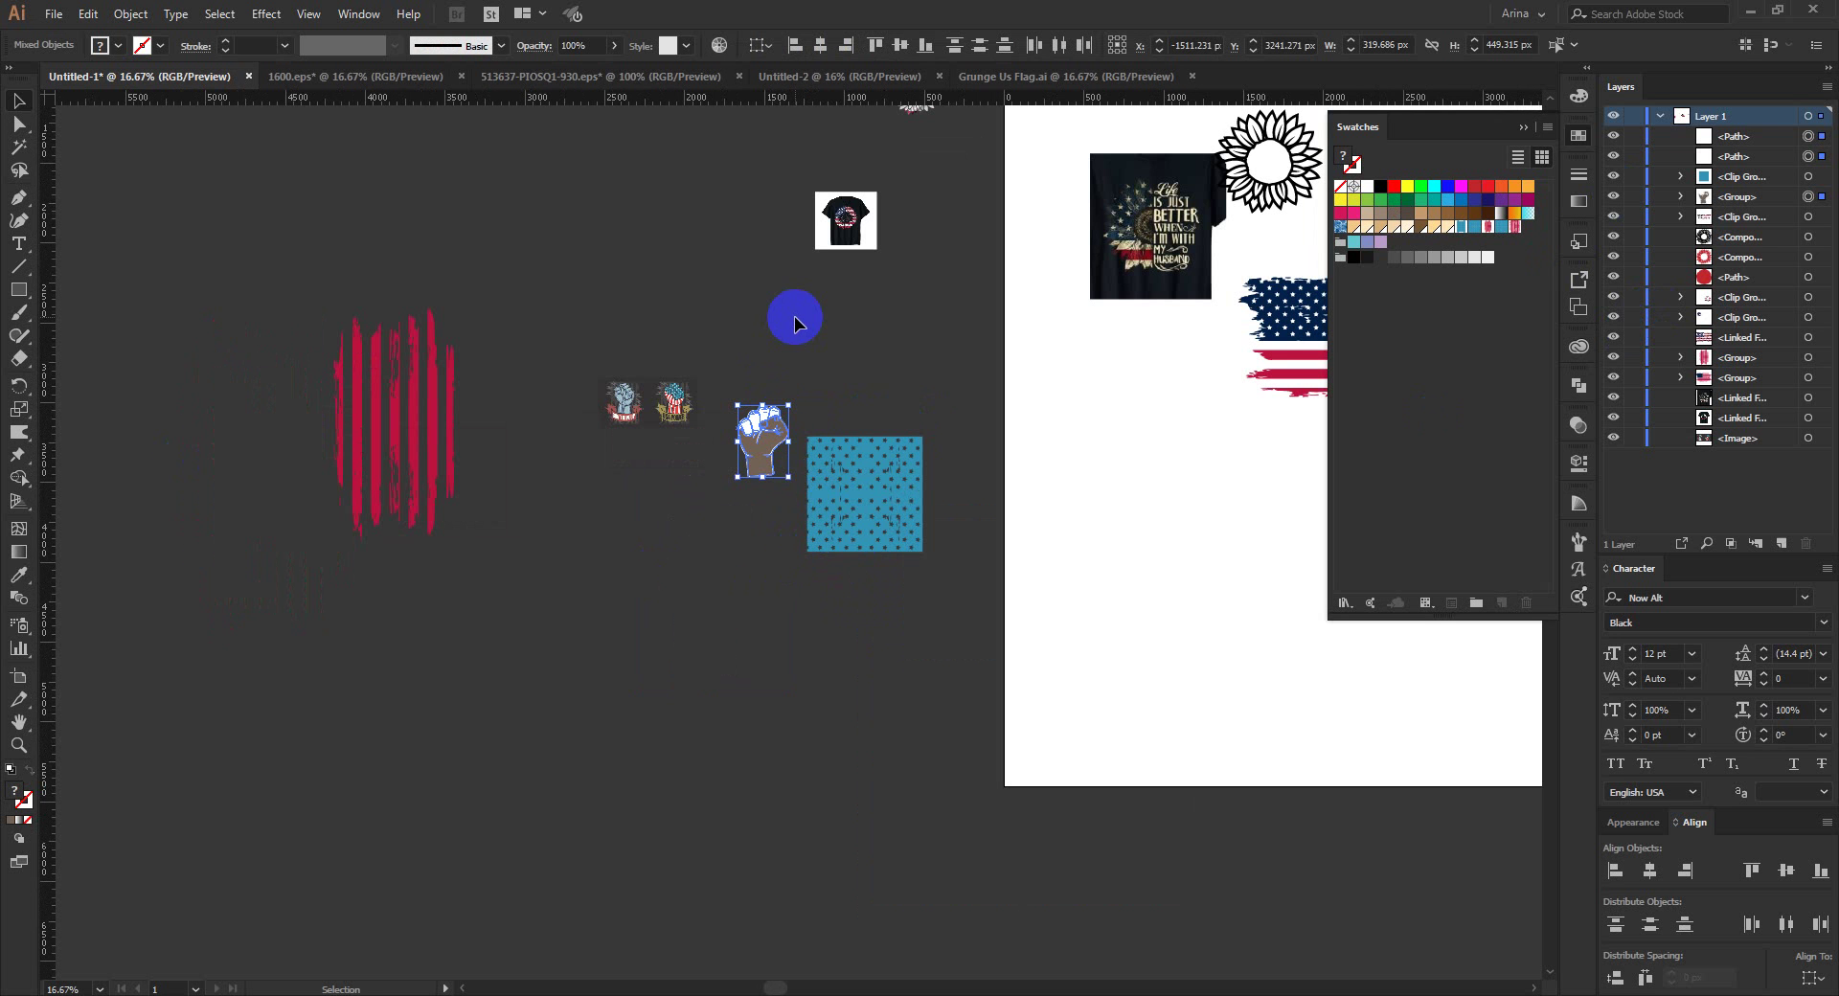
pyautogui.moveTo(772, 469); pyautogui.dragTo(796, 921)
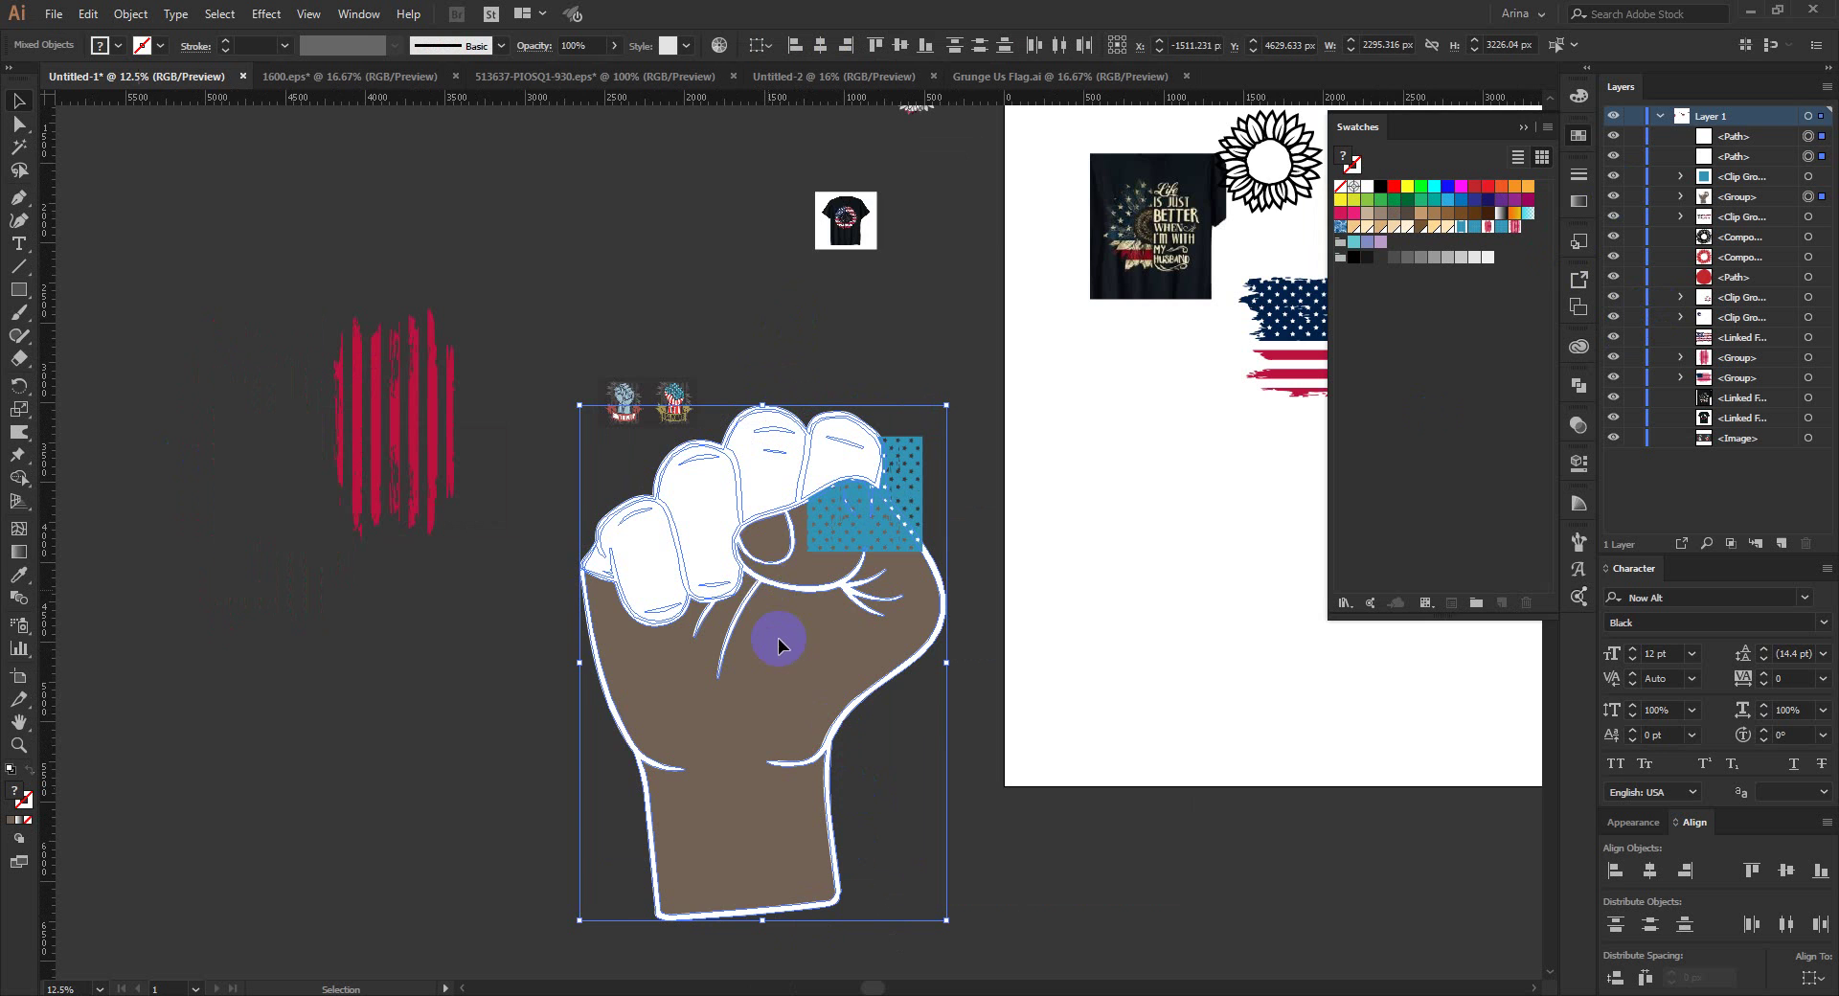
pyautogui.scroll(-1, 778, 638)
pyautogui.moveTo(623, 641); pyautogui.dragTo(500, 702)
pyautogui.scroll(1, 205, 846)
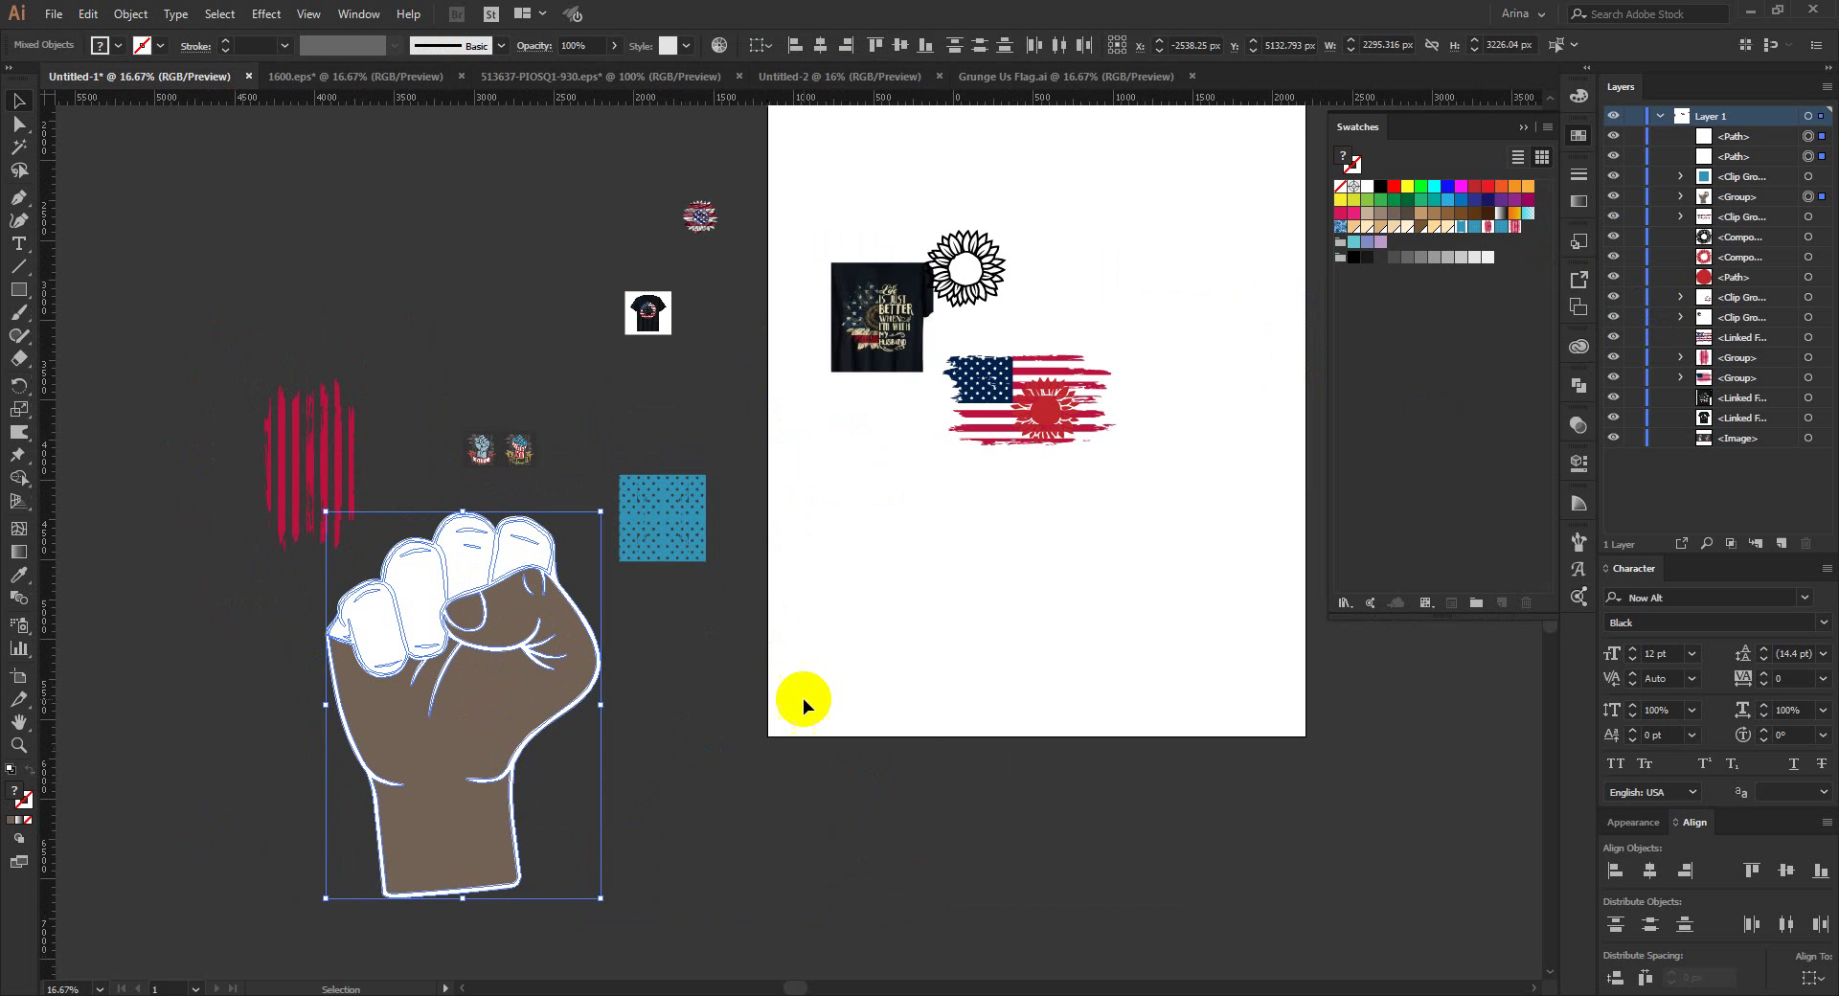
# Step: Try the New Pattern 3 stripes on the enlarged hand and wrist shape, and undo the fill
pyautogui.click(361, 827)
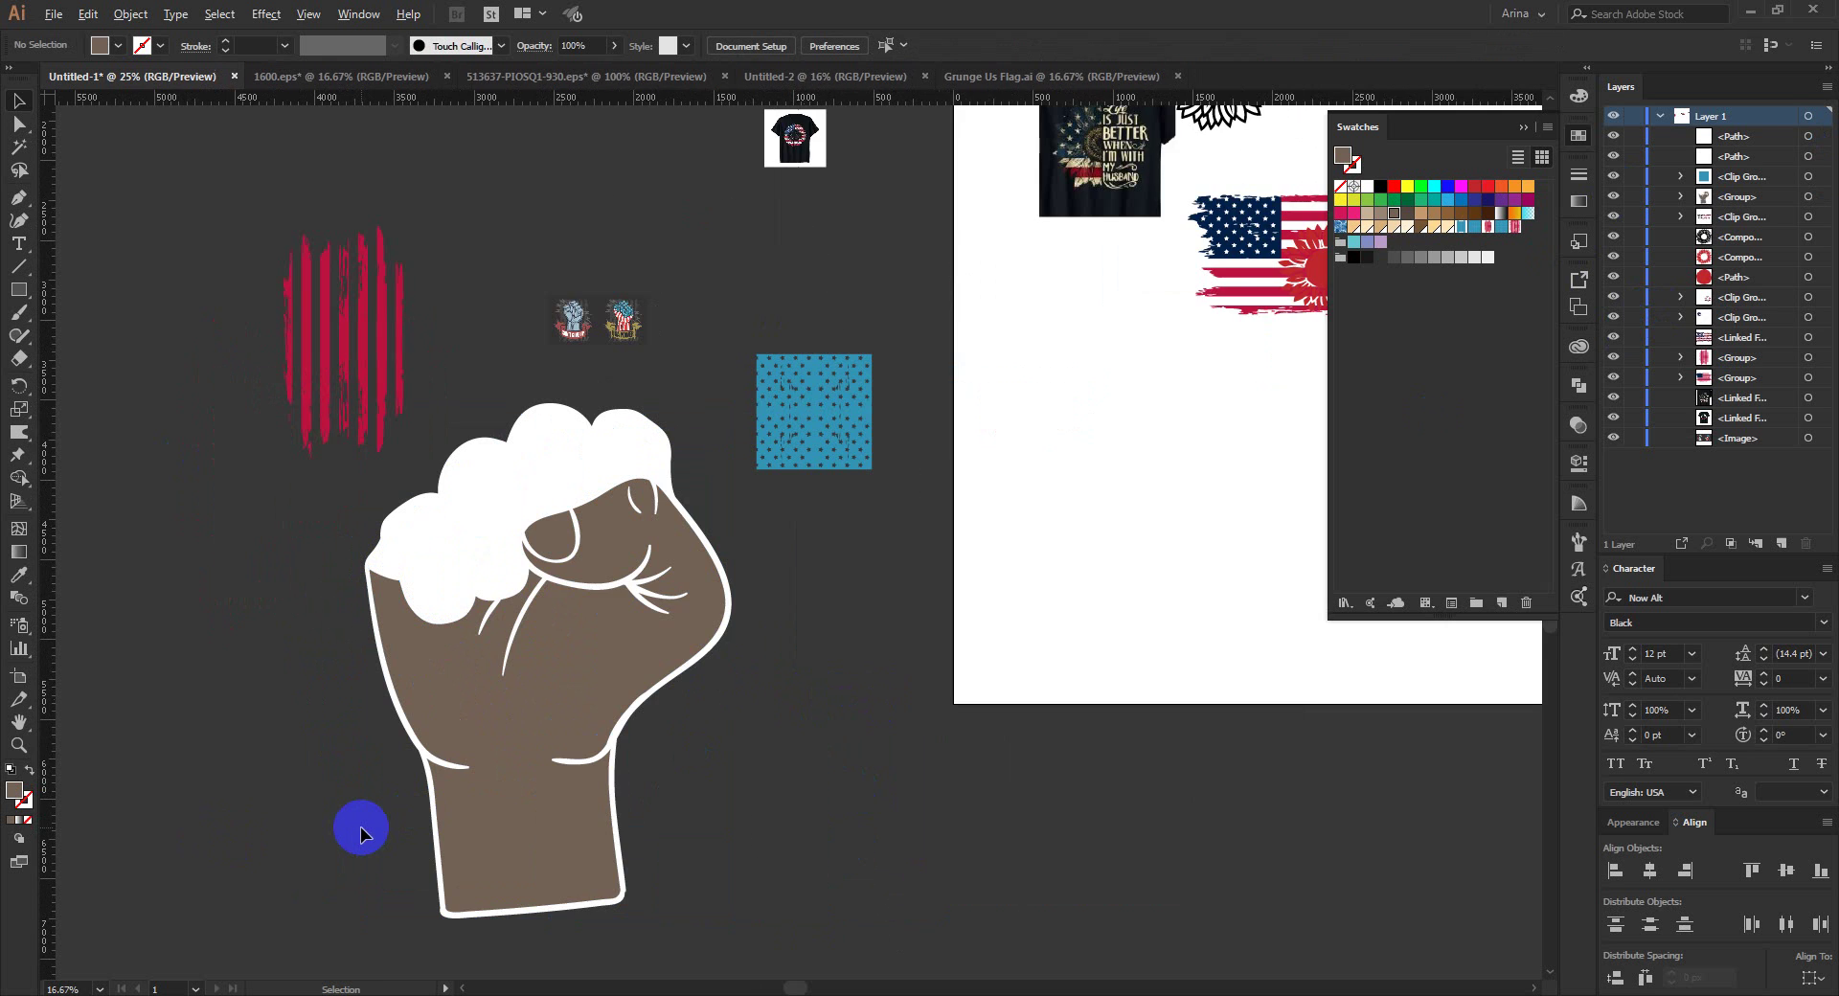
pyautogui.scroll(1, 361, 828)
pyautogui.doubleClick(636, 649)
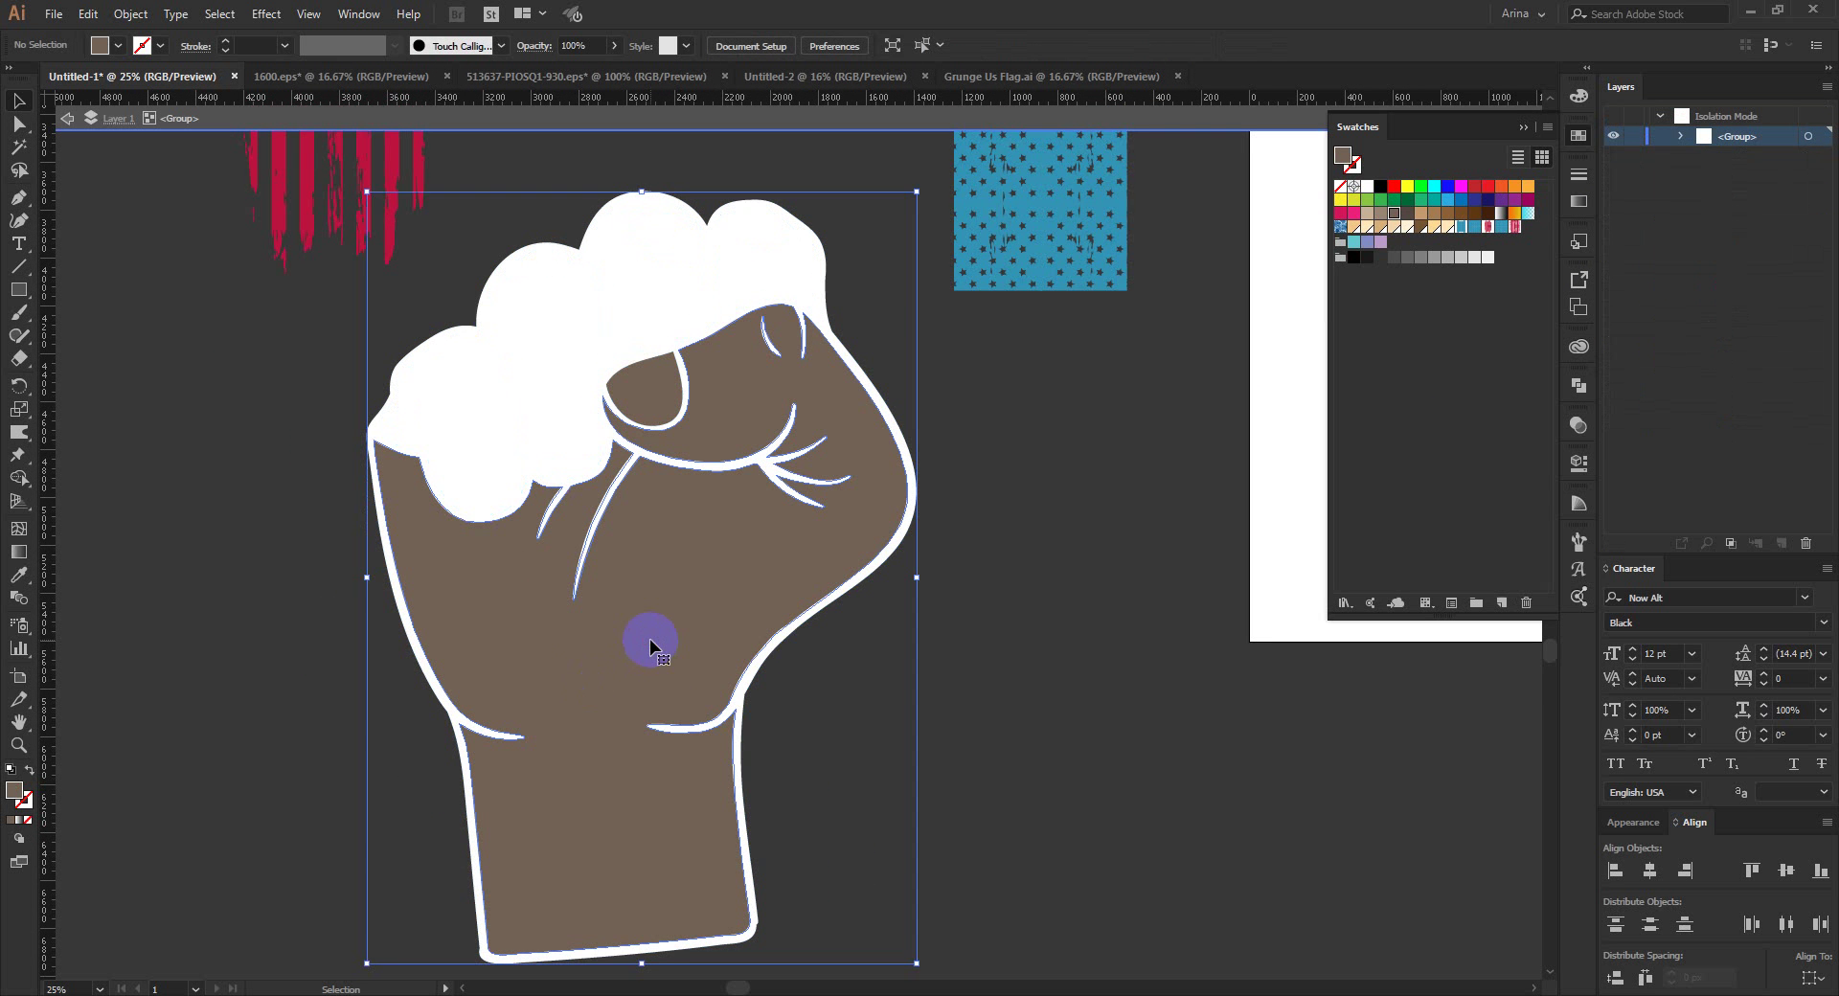
pyautogui.click(650, 649)
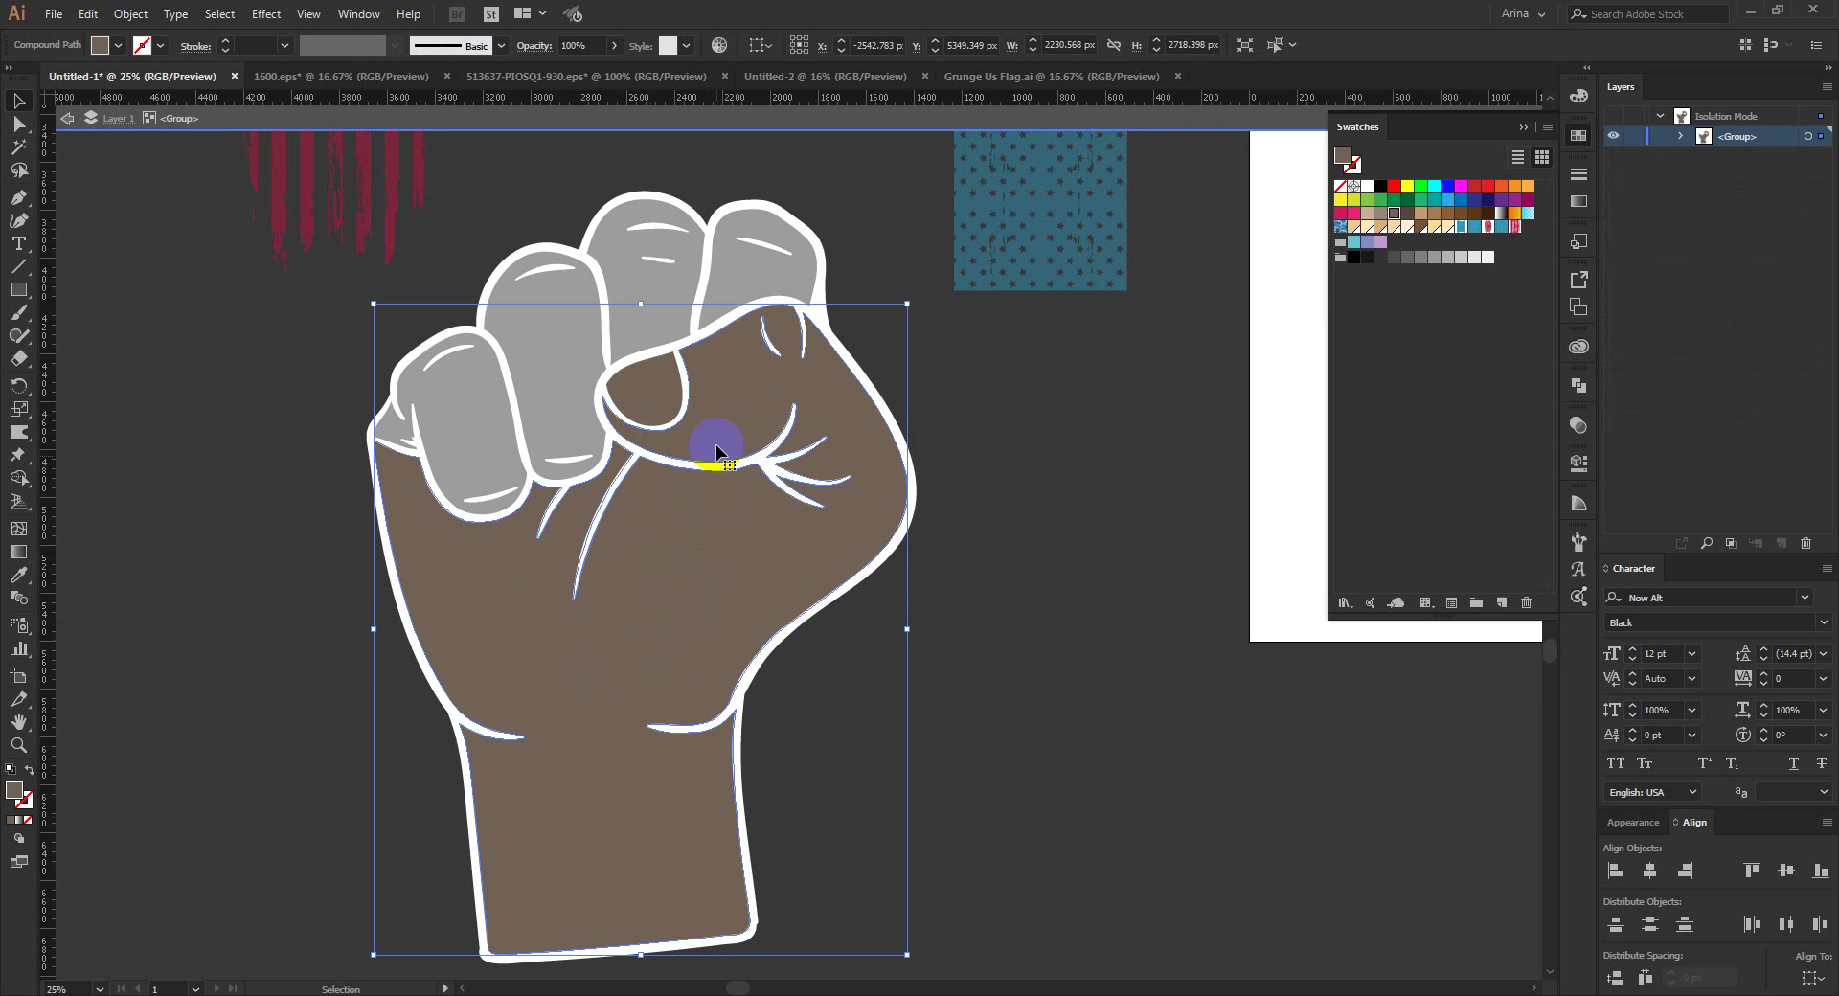
pyautogui.click(1515, 228)
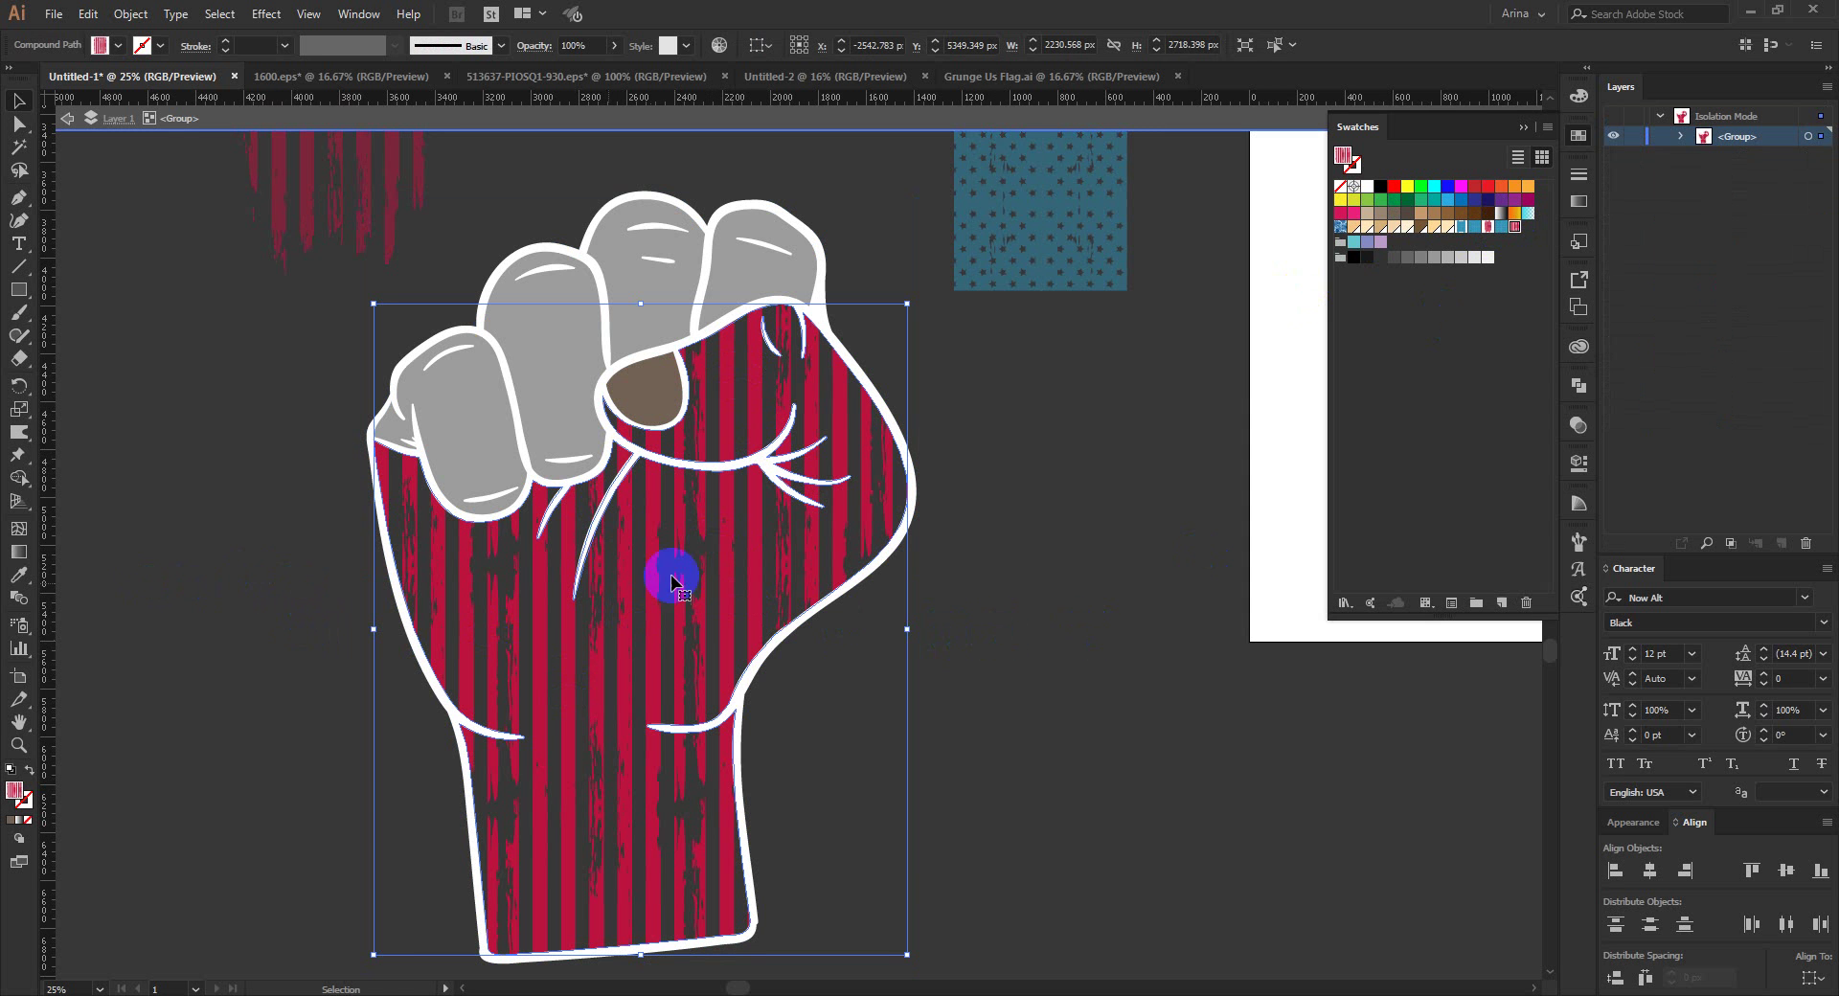
pyautogui.doubleClick(1004, 624)
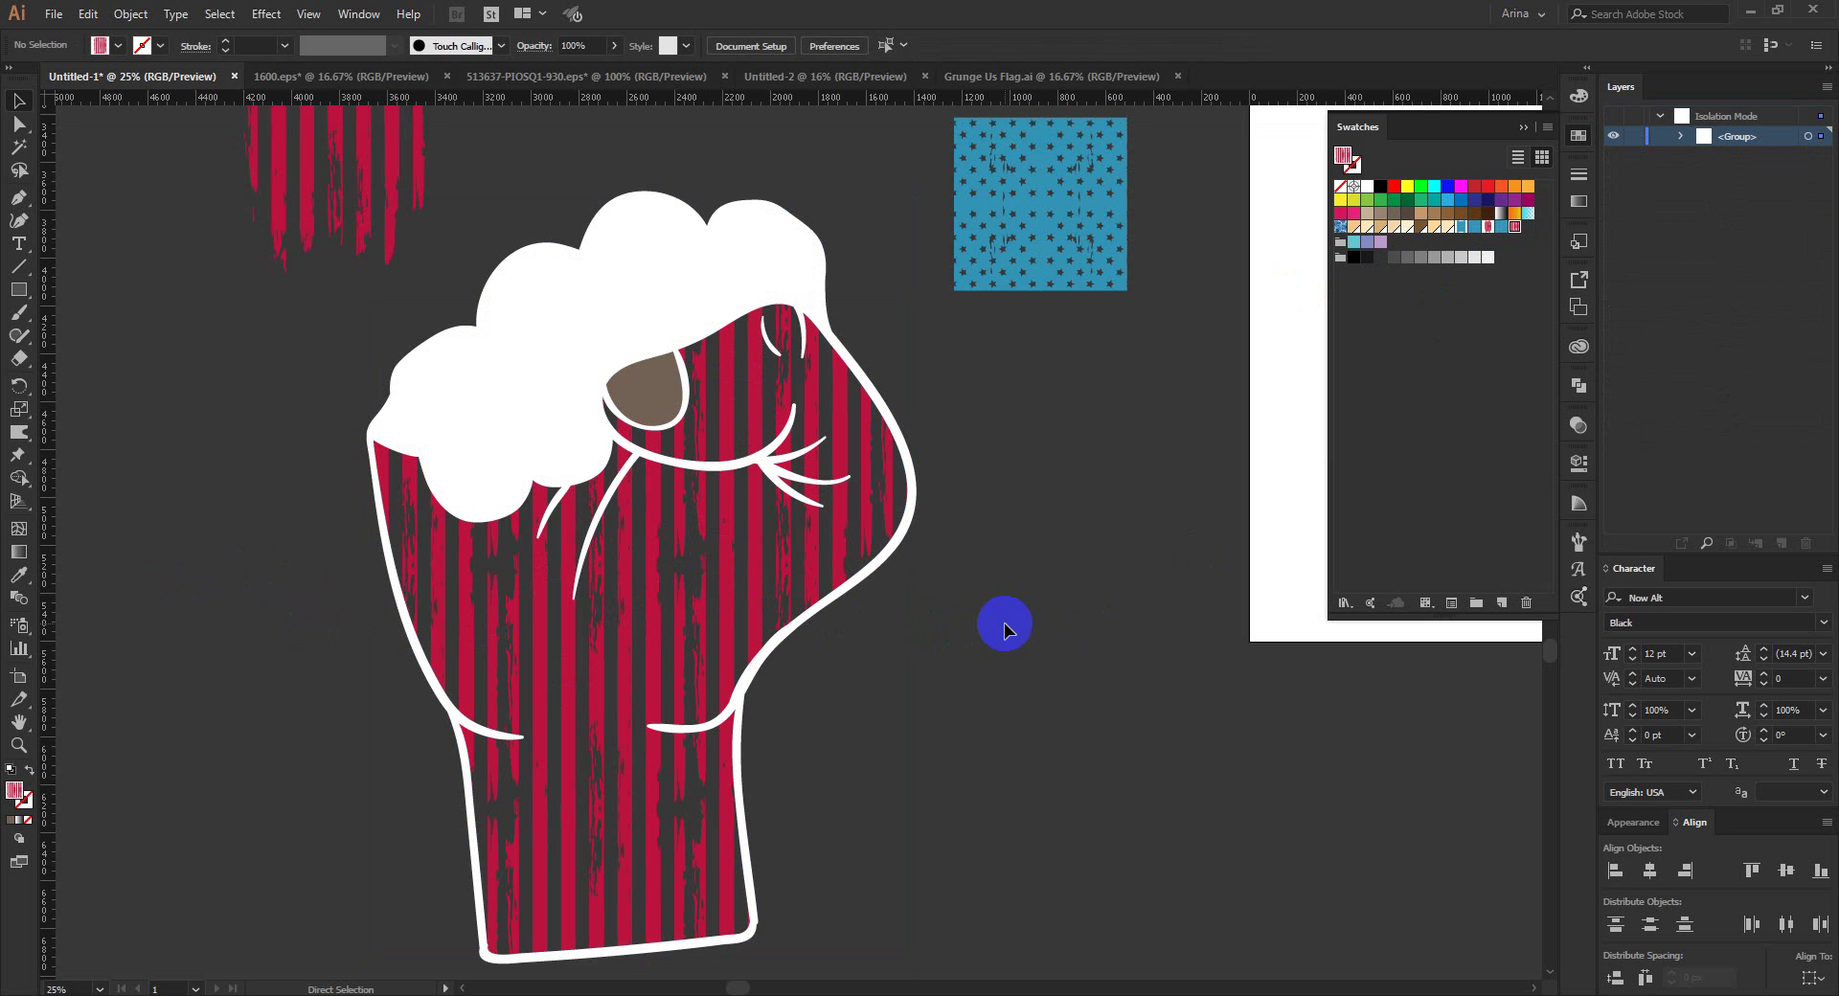
pyautogui.doubleClick(736, 608)
pyautogui.hotkey('ctrl', '-')
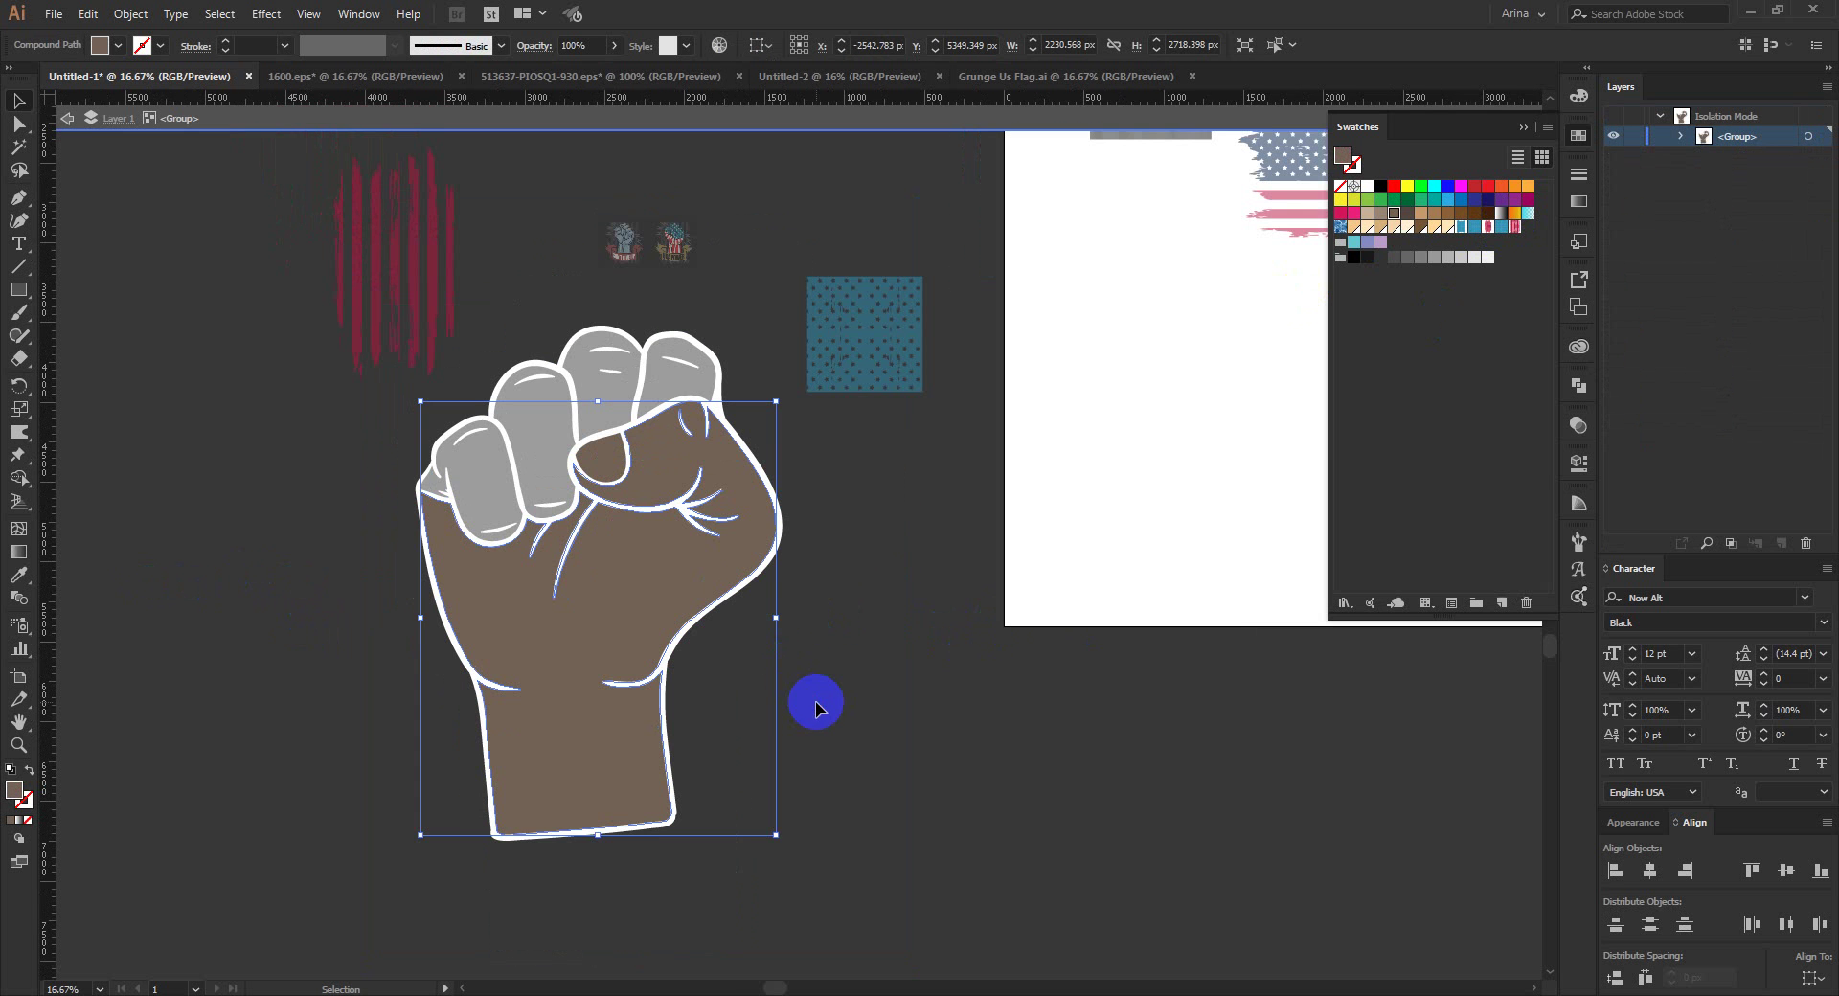
# Step: Scale the complete fist artwork down proportionally to about two thirds of its size
pyautogui.doubleClick(816, 703)
pyautogui.moveTo(762, 860); pyautogui.dragTo(388, 445)
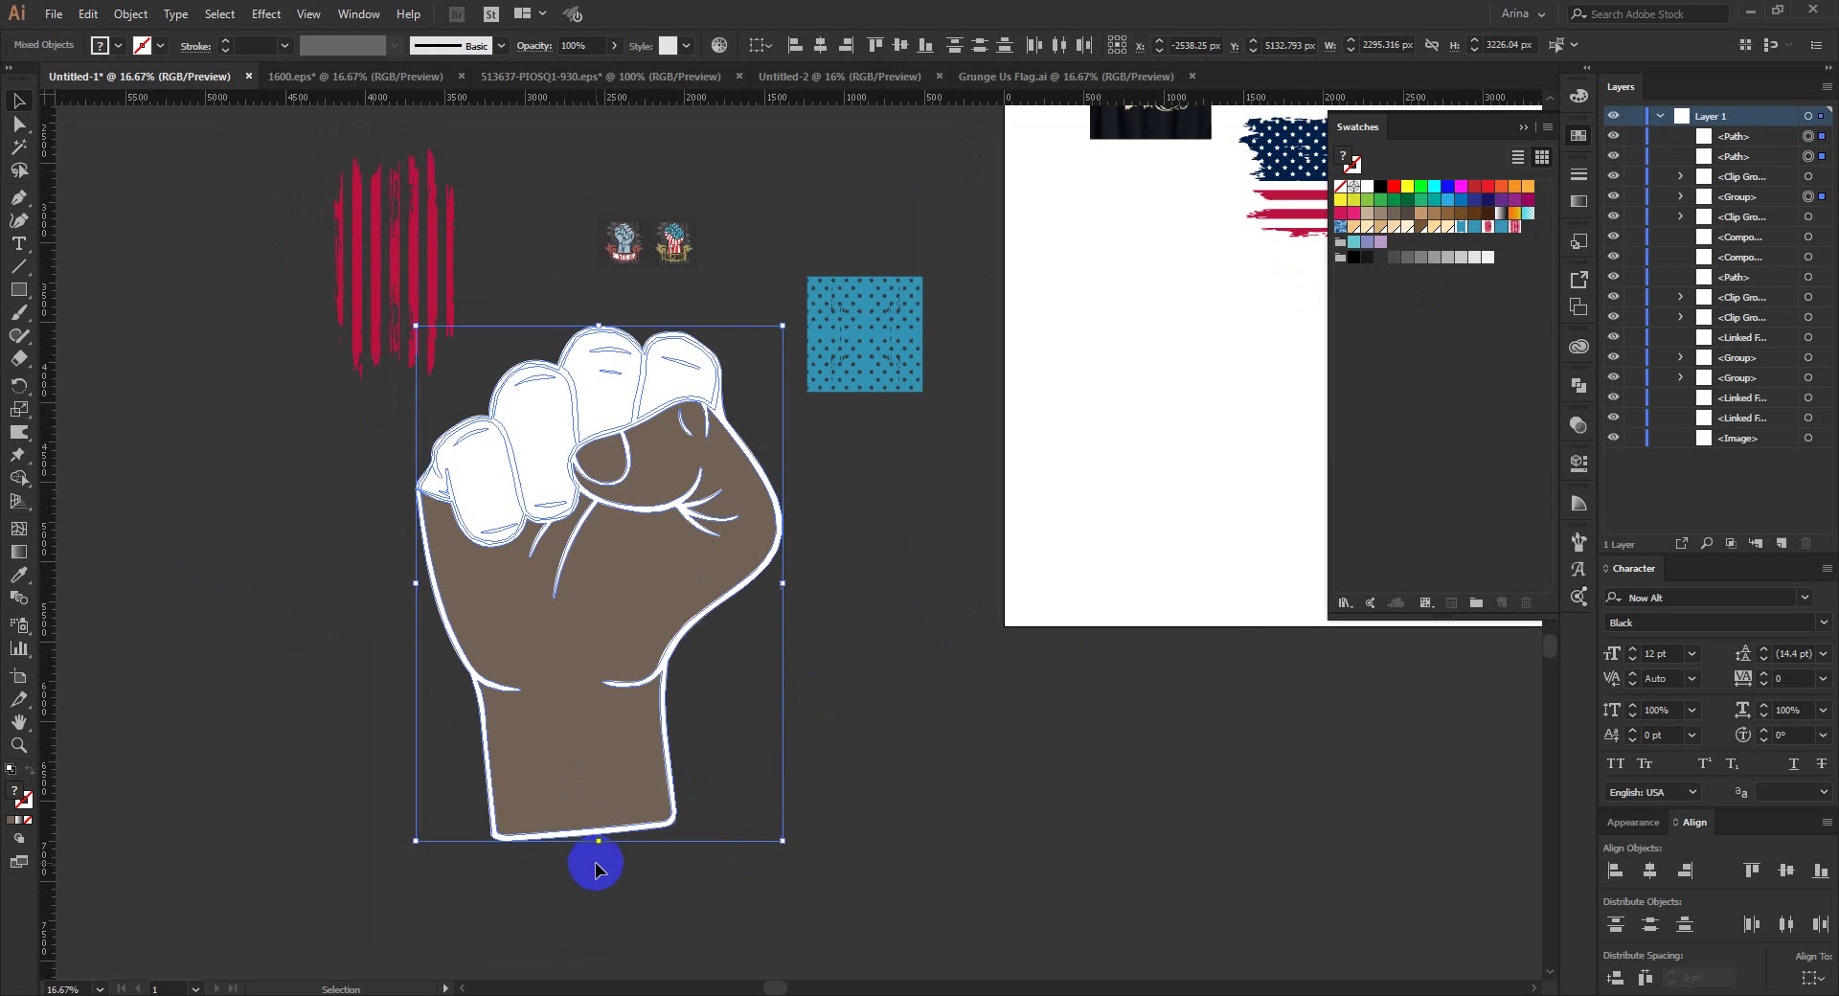
pyautogui.moveTo(600, 843); pyautogui.dragTo(599, 670)
pyautogui.click(751, 597)
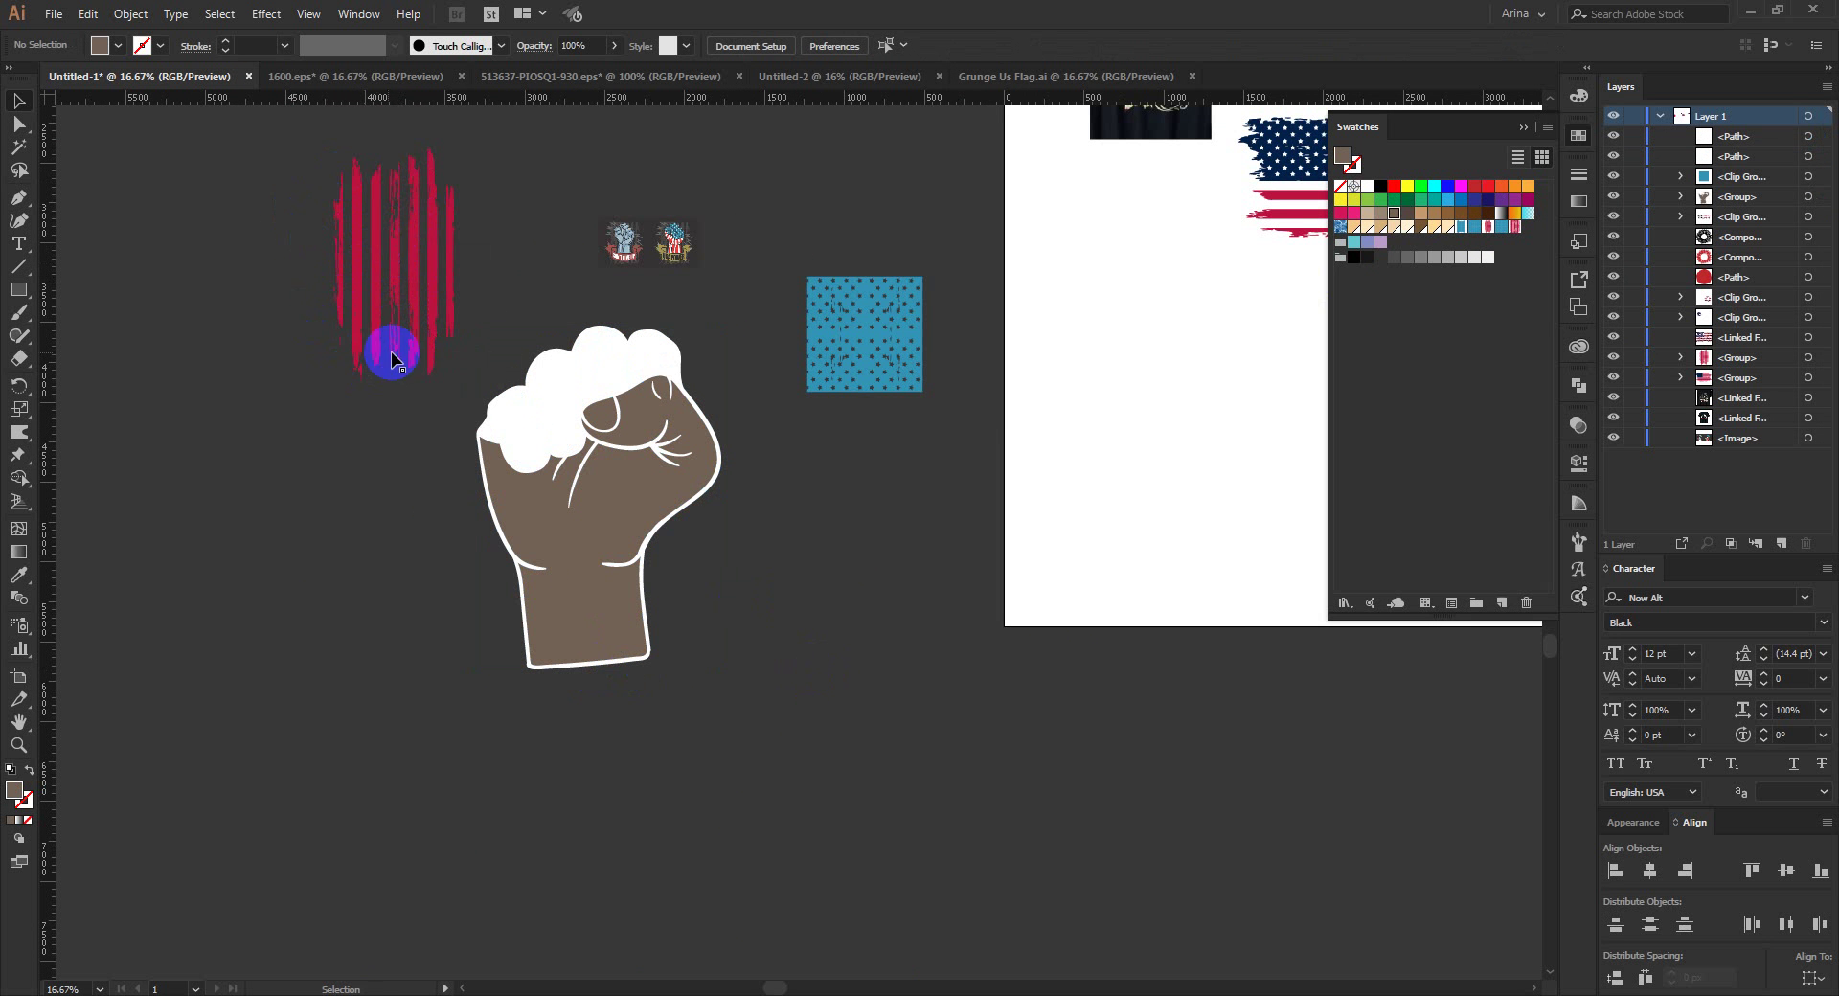
# Step: Isolate the fist group, fill the brown hand and wrist shape with New Pattern 3, and exit isolation mode
pyautogui.doubleClick(569, 537)
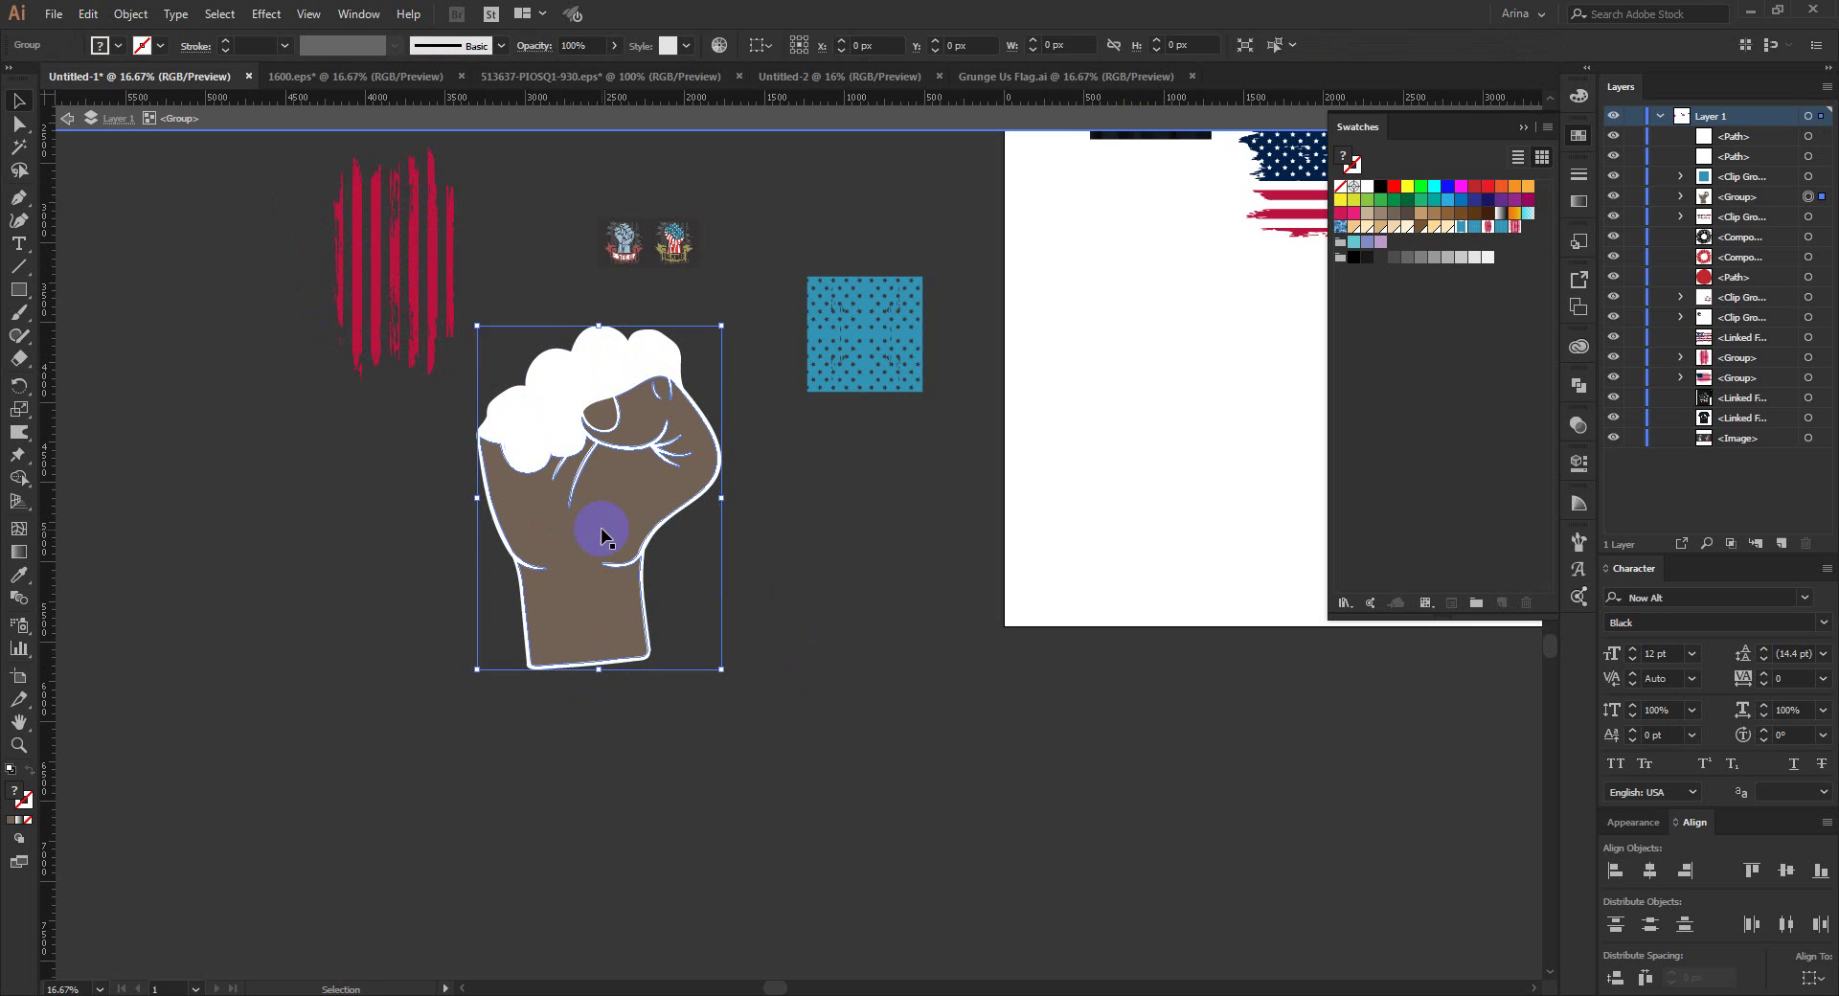
pyautogui.click(1514, 227)
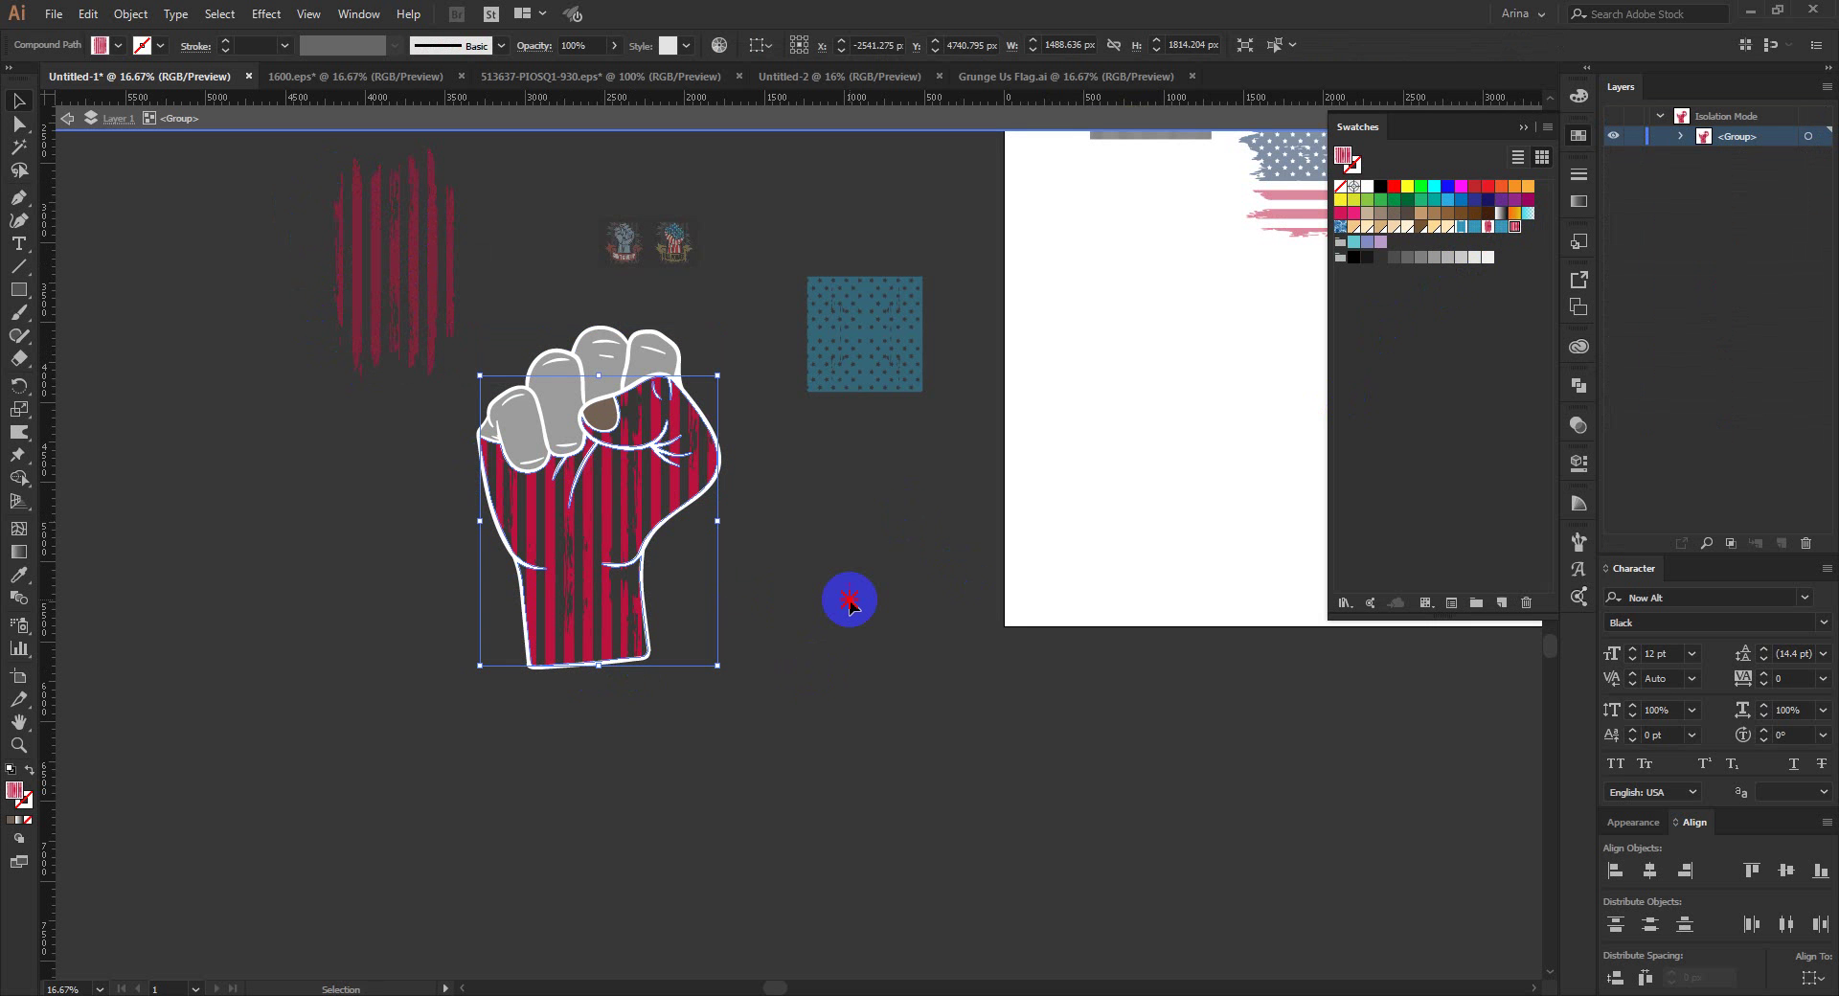
pyautogui.doubleClick(848, 600)
# Step: Fill the white silhouette over the fingers with the blue star pattern swatch
pyautogui.click(561, 364)
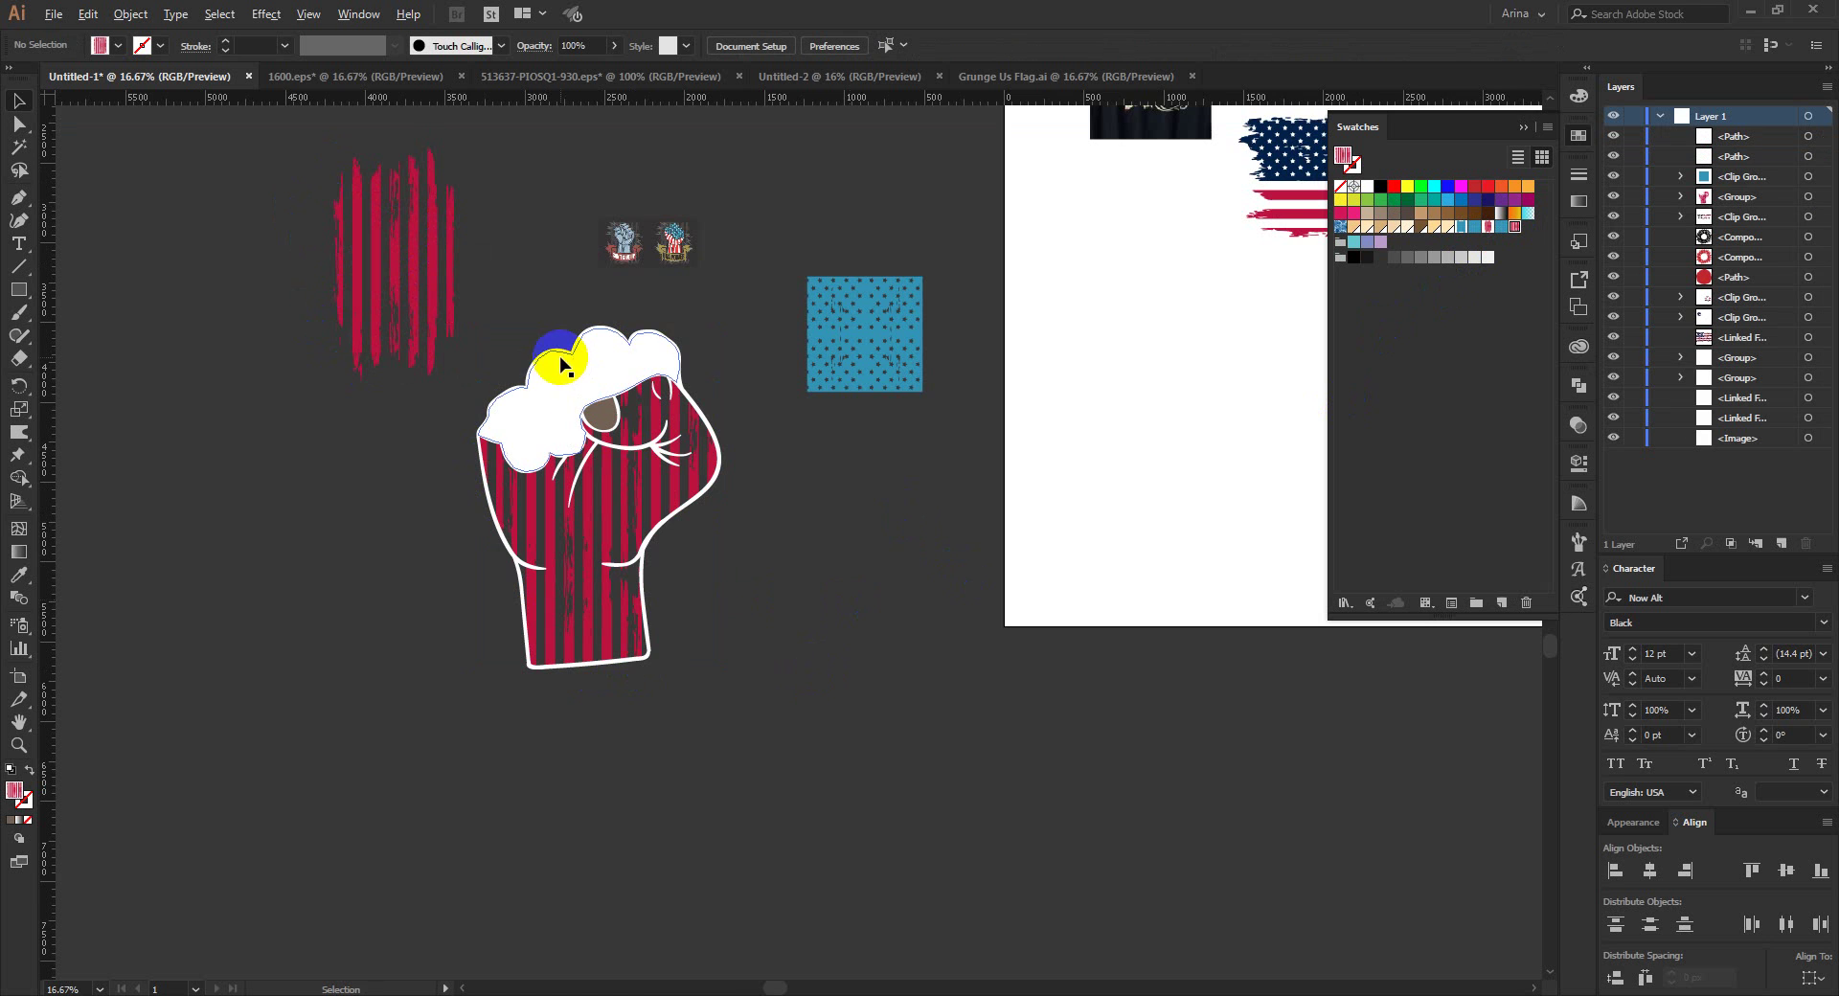
pyautogui.keyDown('alt'); pyautogui.scroll(1, 558, 370); pyautogui.keyUp('alt')
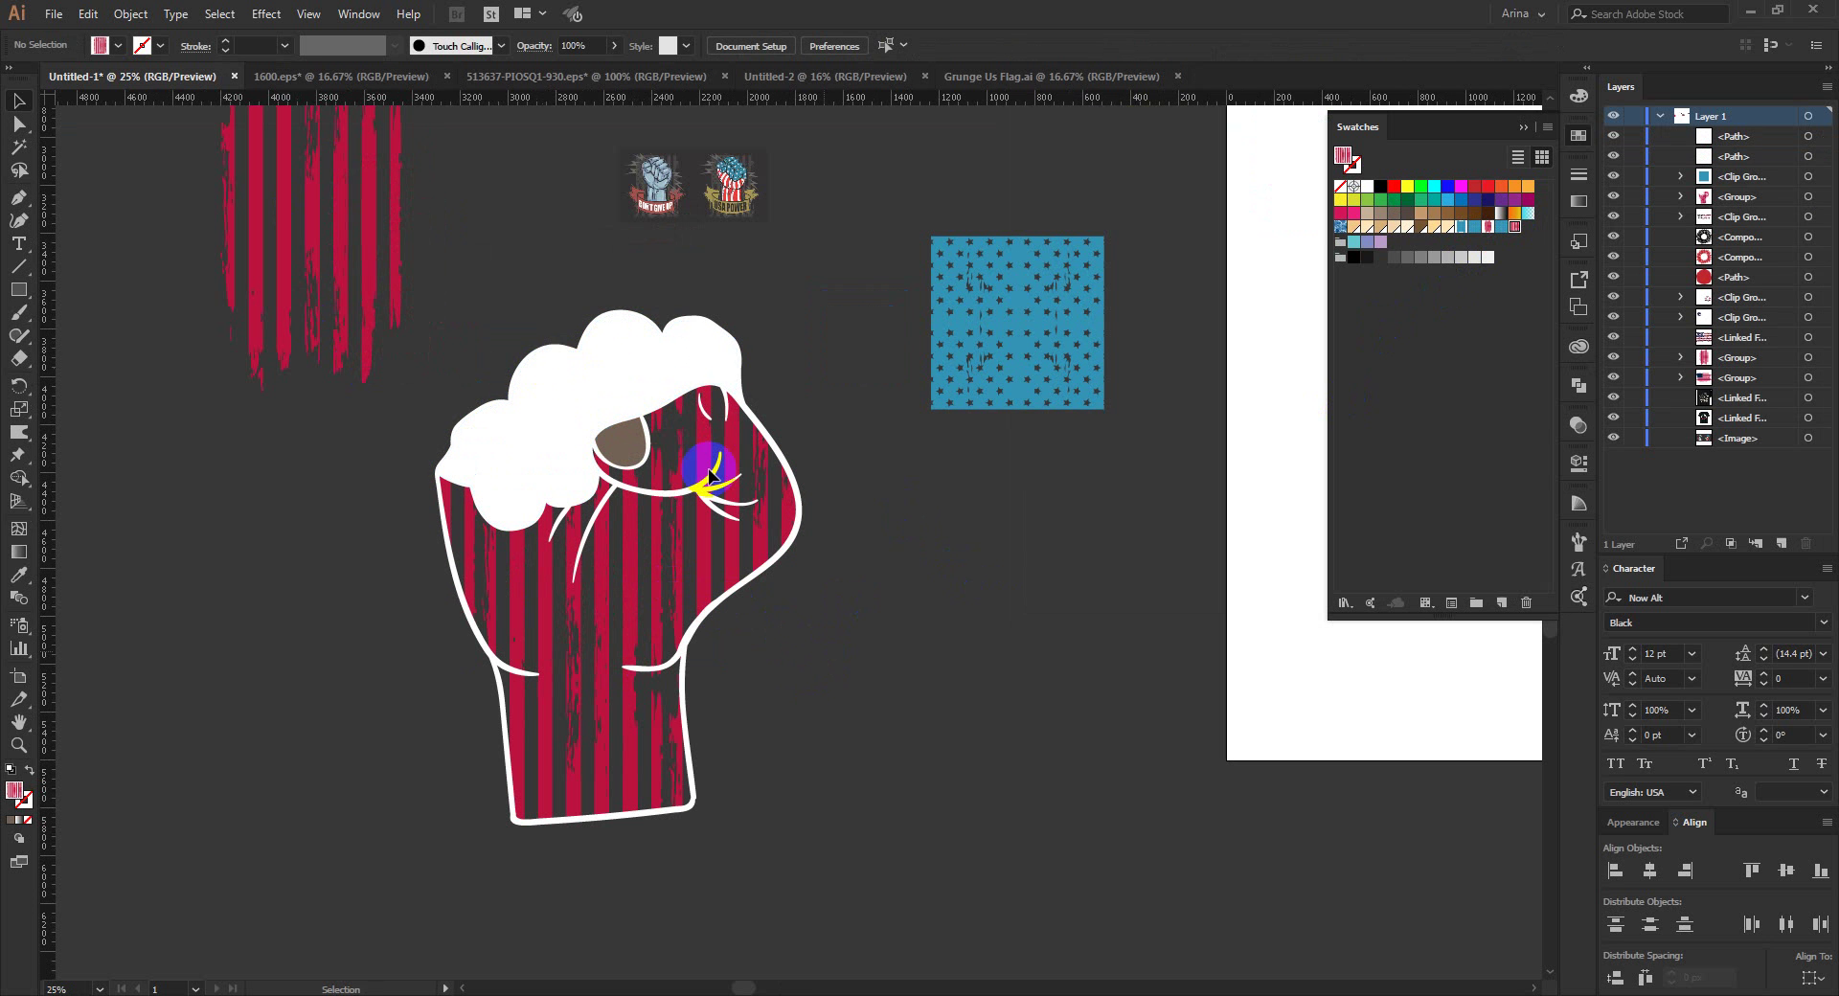
pyautogui.click(580, 387)
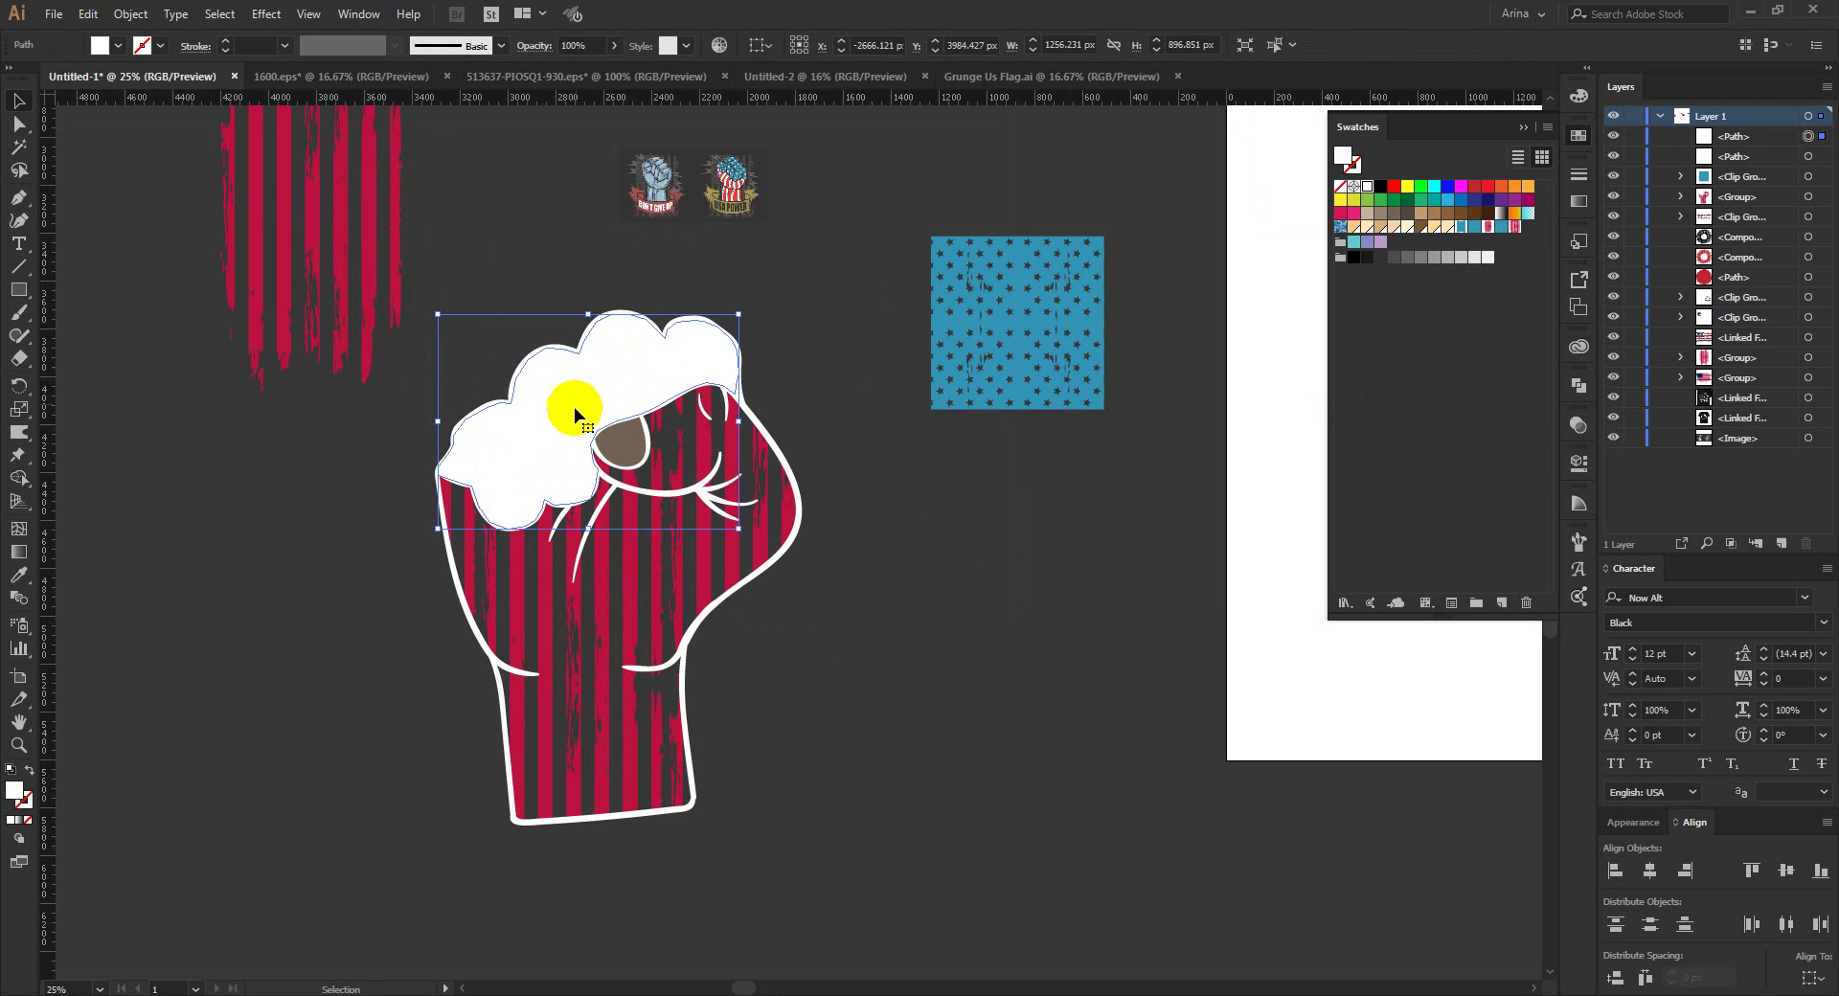
pyautogui.click(1503, 228)
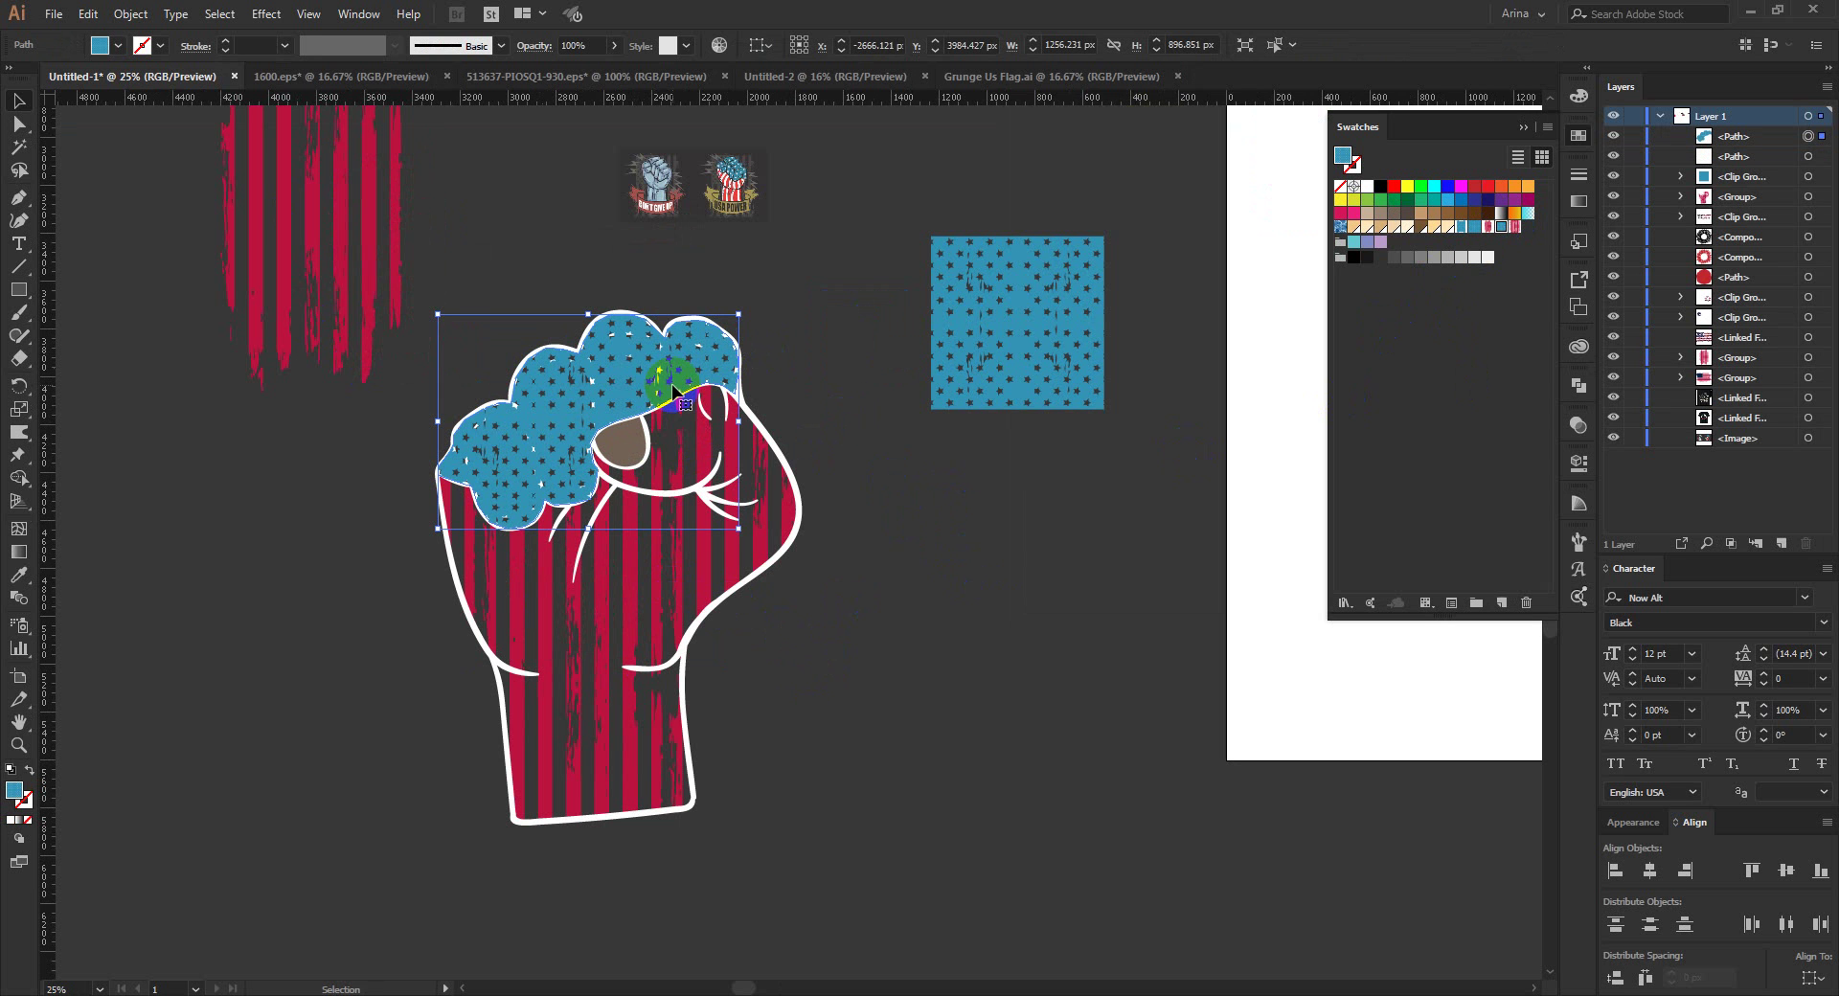
# Step: Cut the star-patterned finger shape and paste it in back of the fist outline
pyautogui.hotkey('ctrl', 'x')
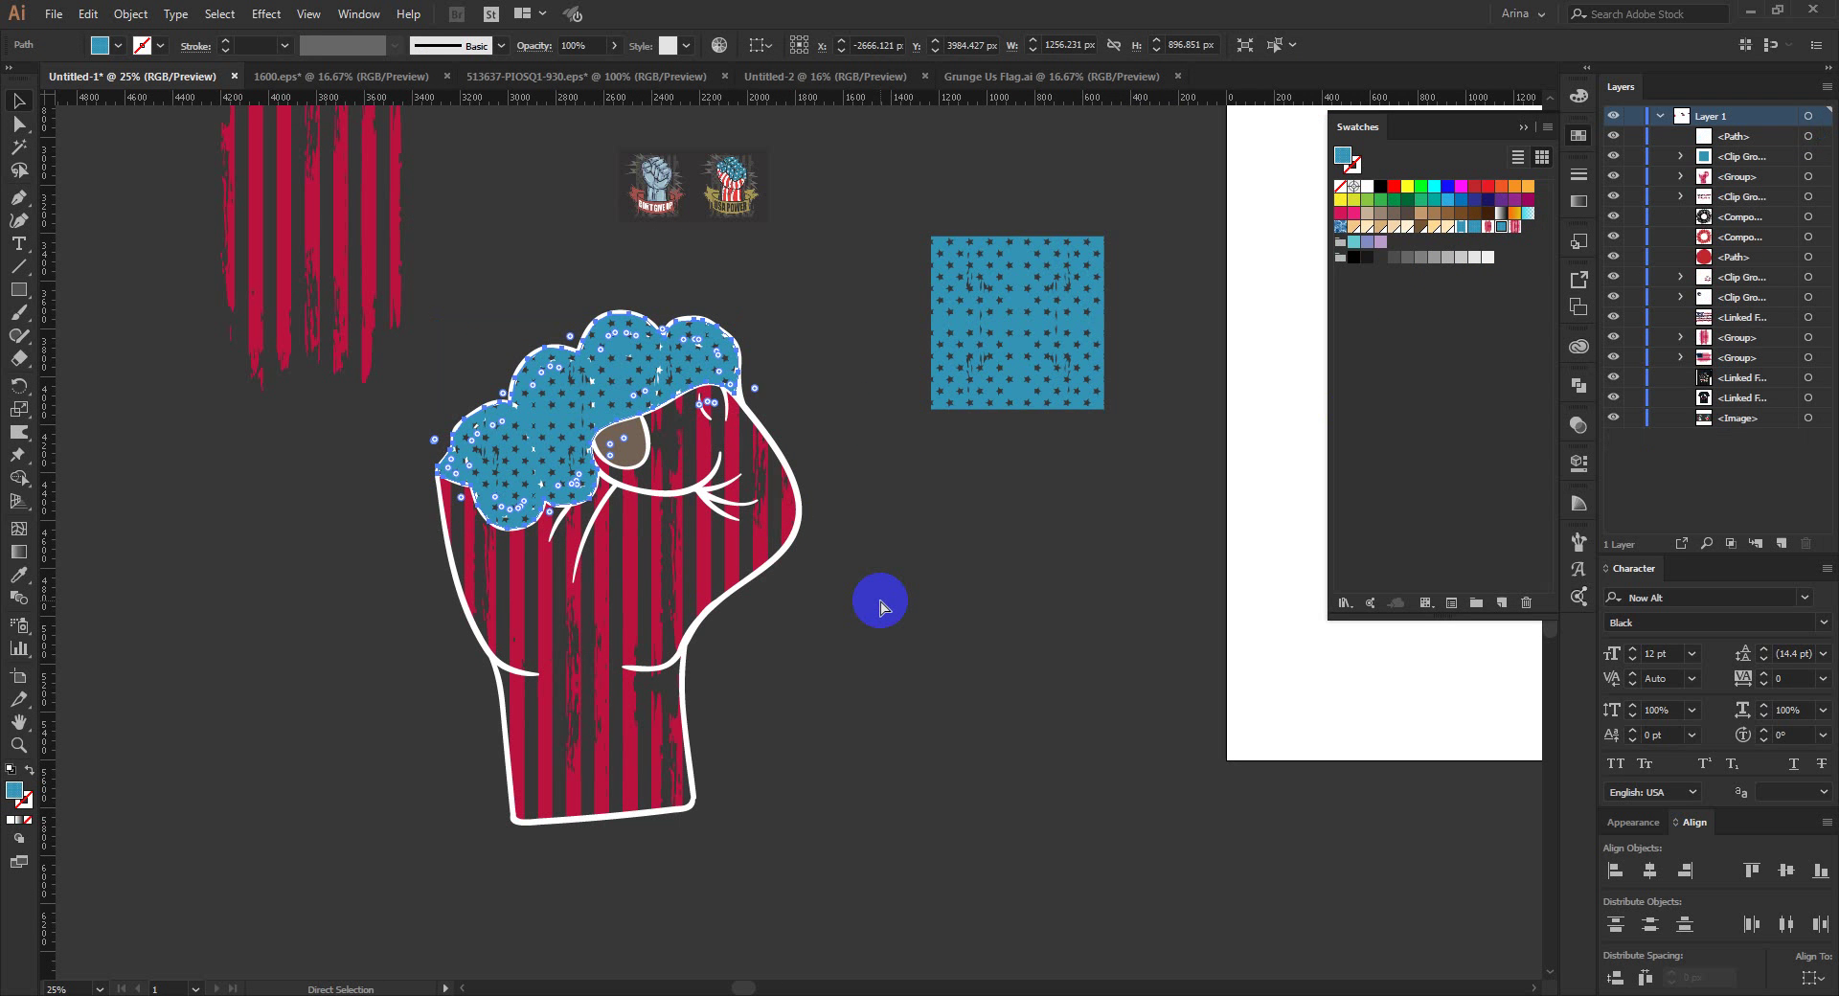
pyautogui.press('Delete')
pyautogui.hotkey('ctrl', 'b')
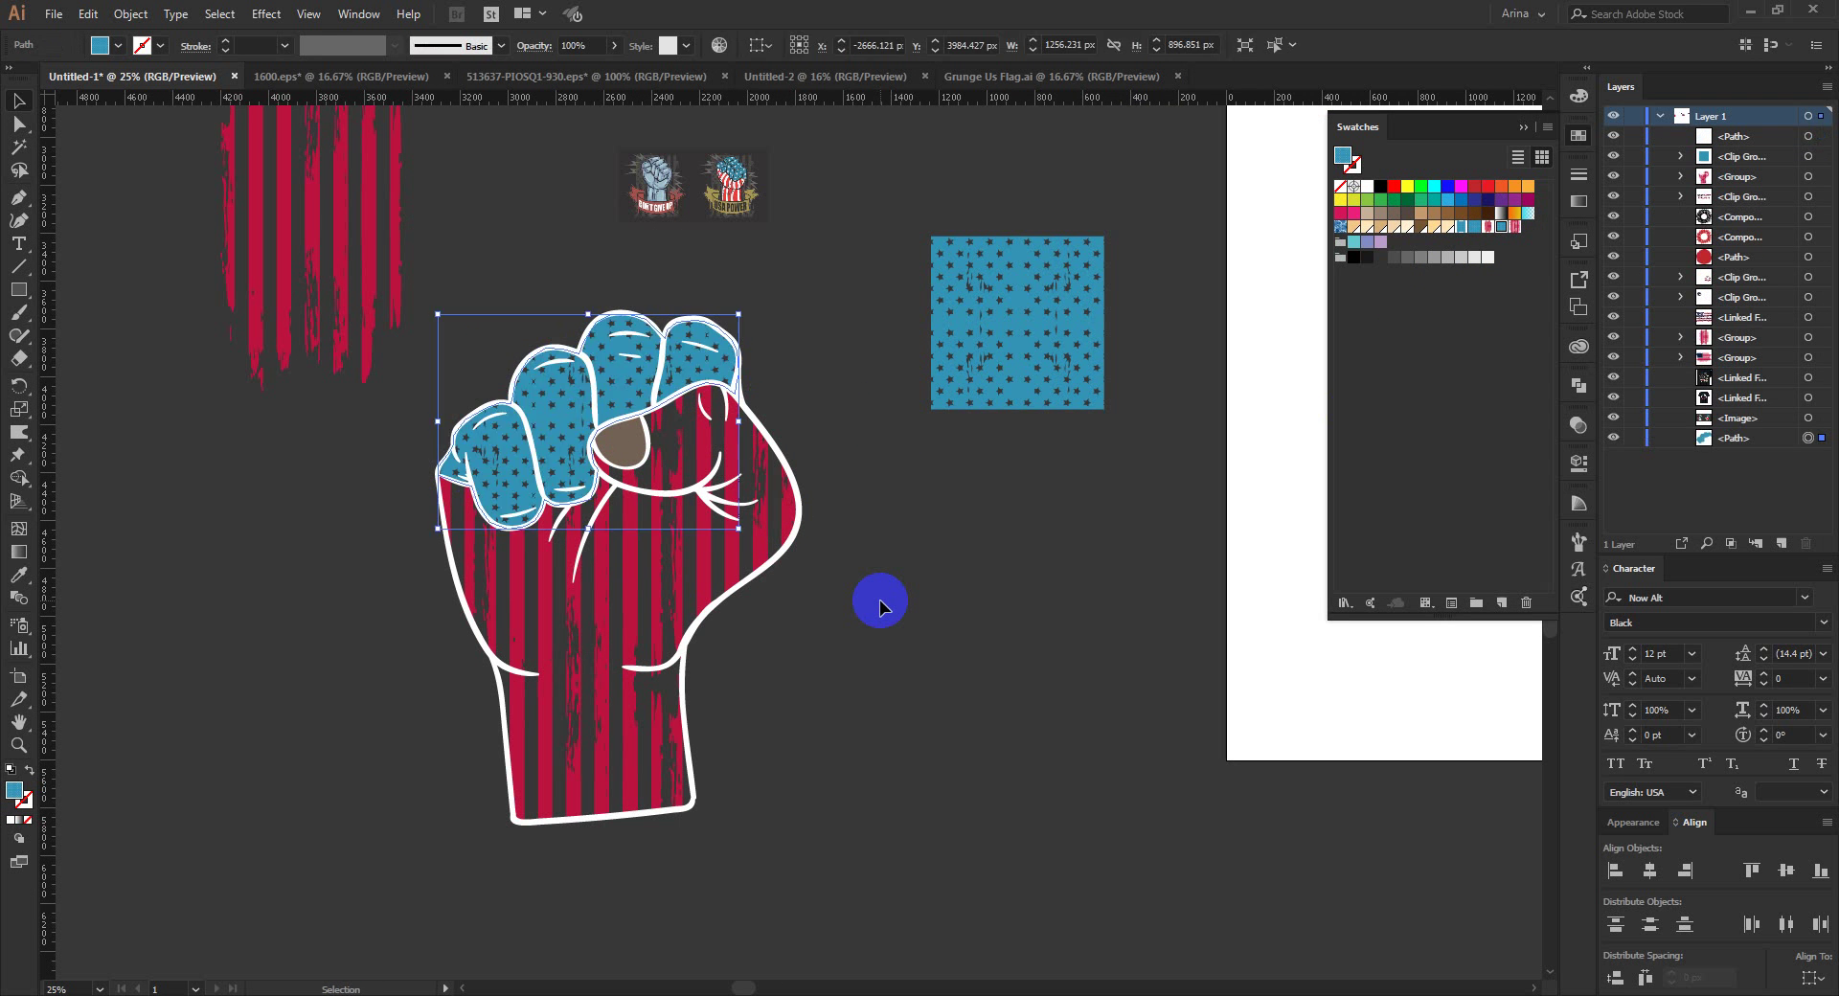
pyautogui.click(888, 586)
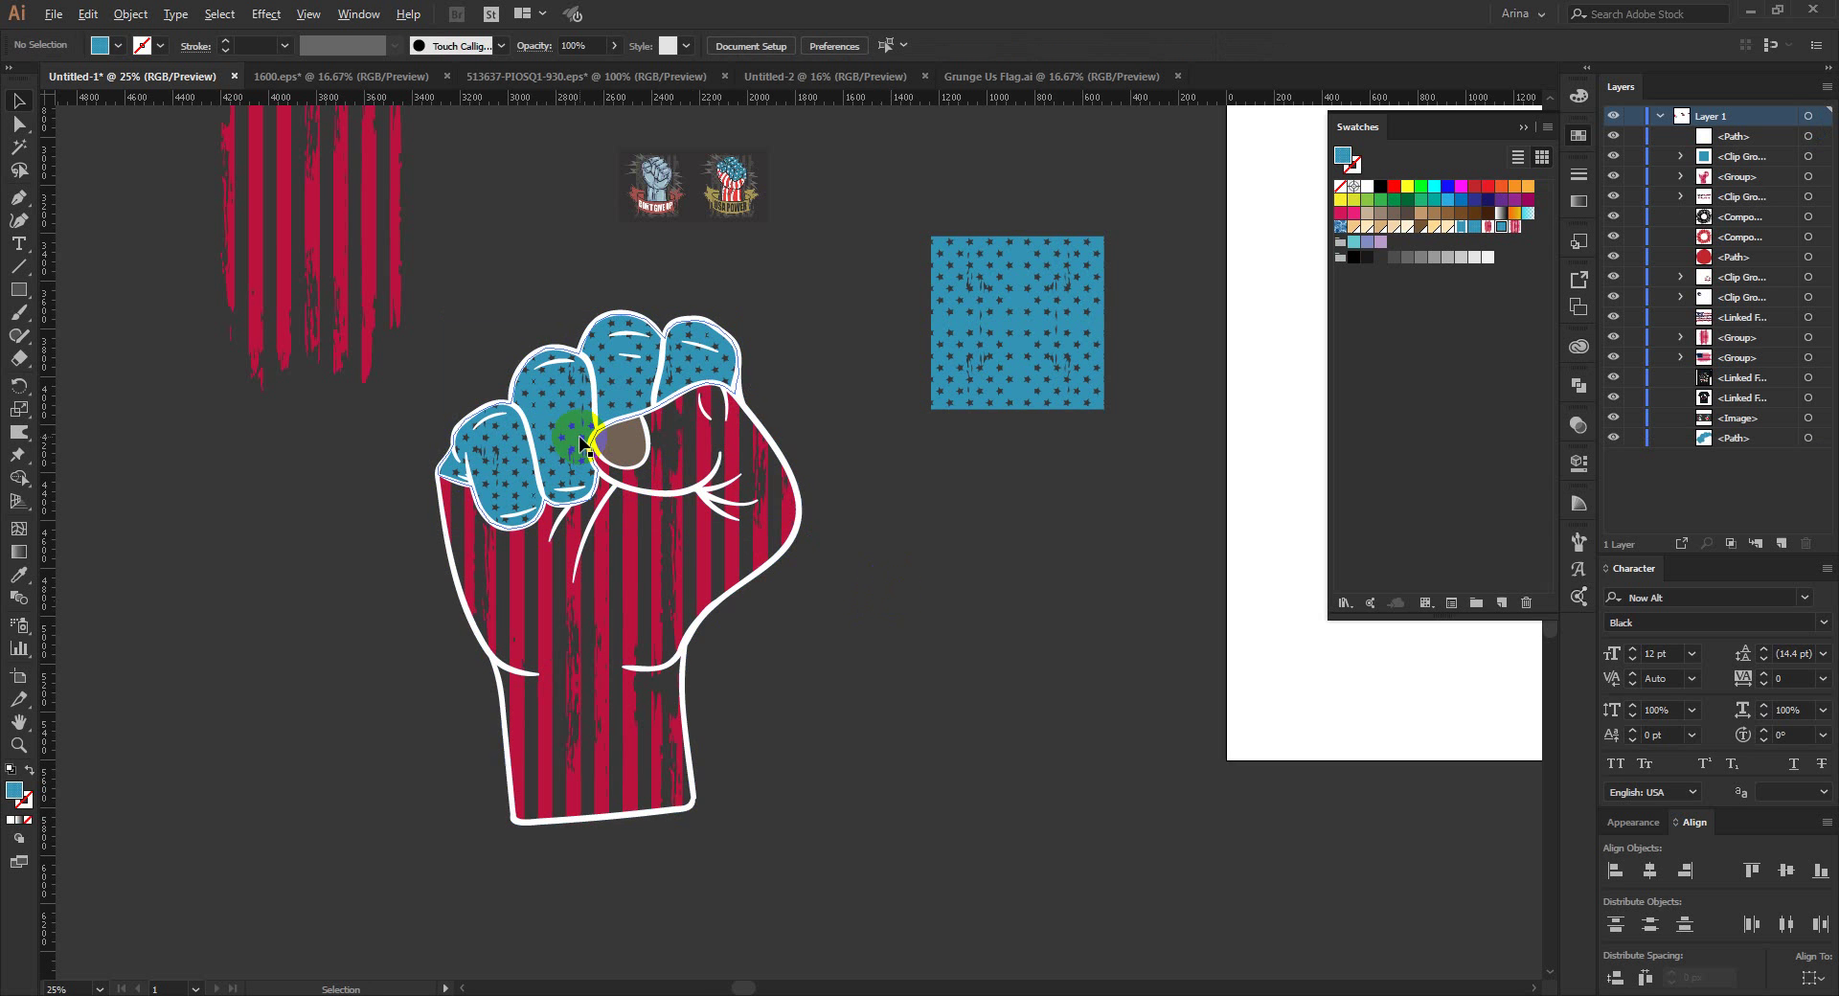
# Step: Isolate the fist group, fill the brown thumbnail shape with the blue star pattern swatch, and exit isolation mode
pyautogui.scroll(1, 631, 449)
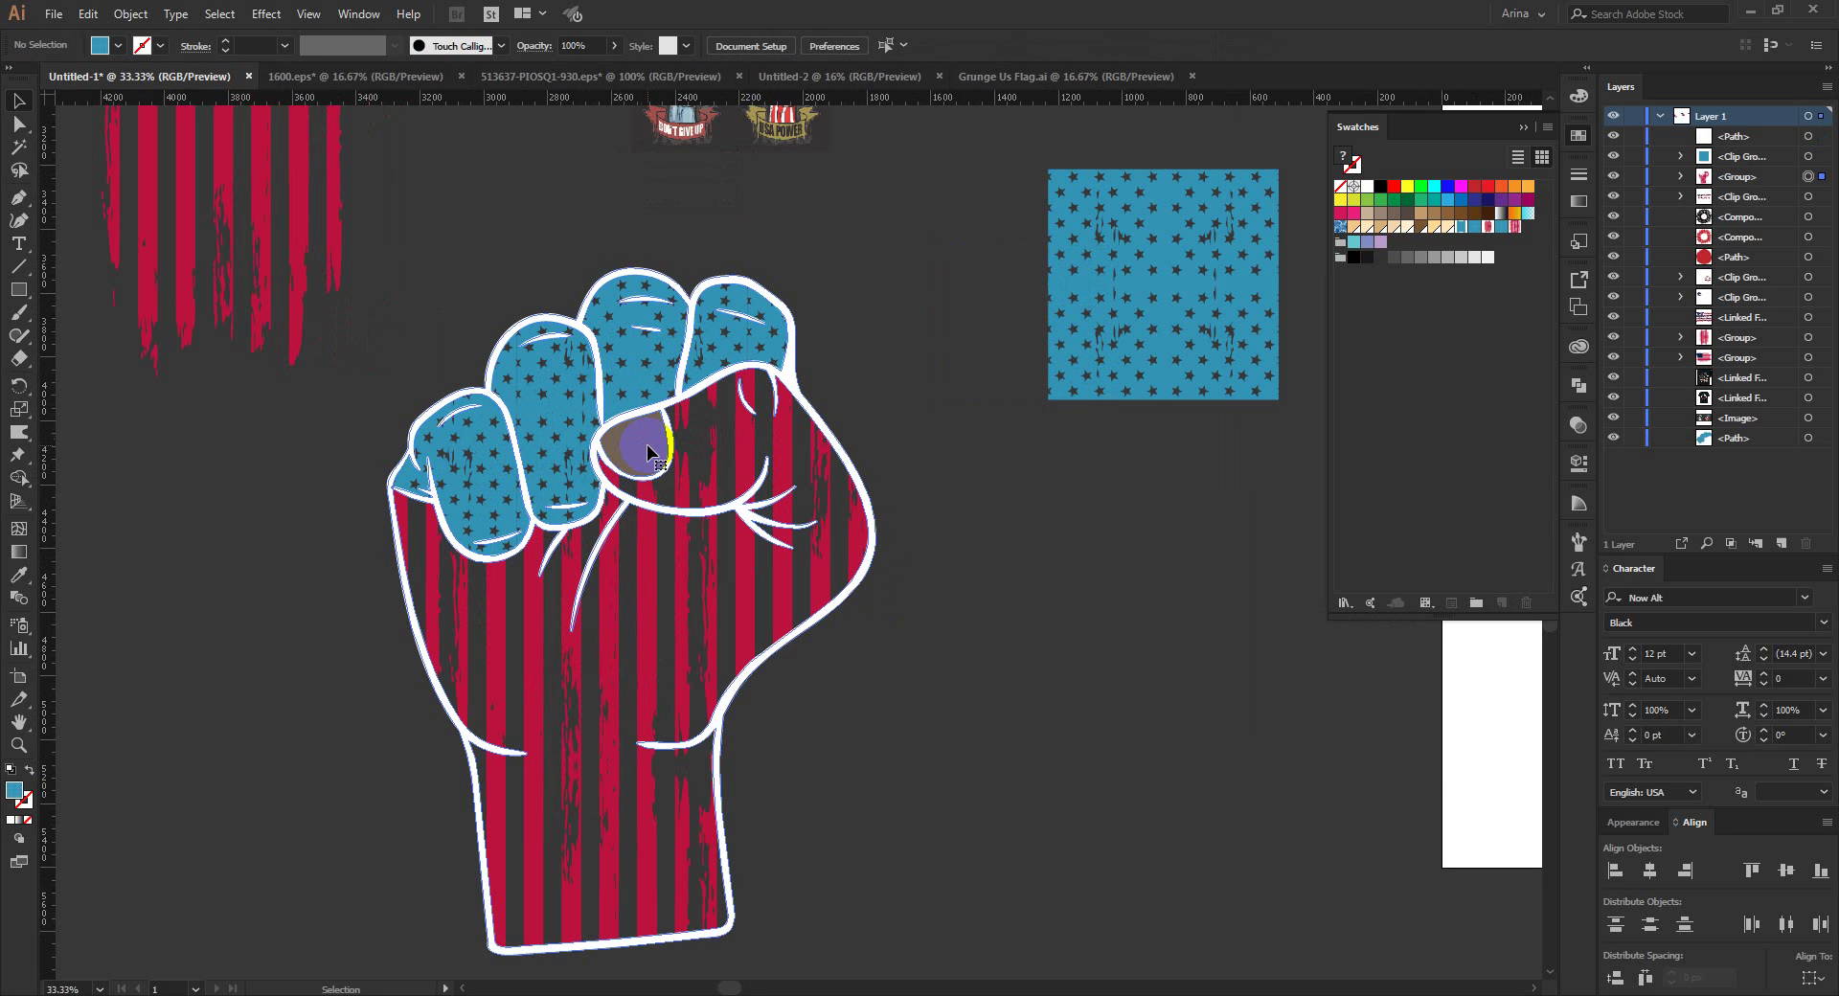
pyautogui.click(648, 452)
pyautogui.doubleClick(648, 452)
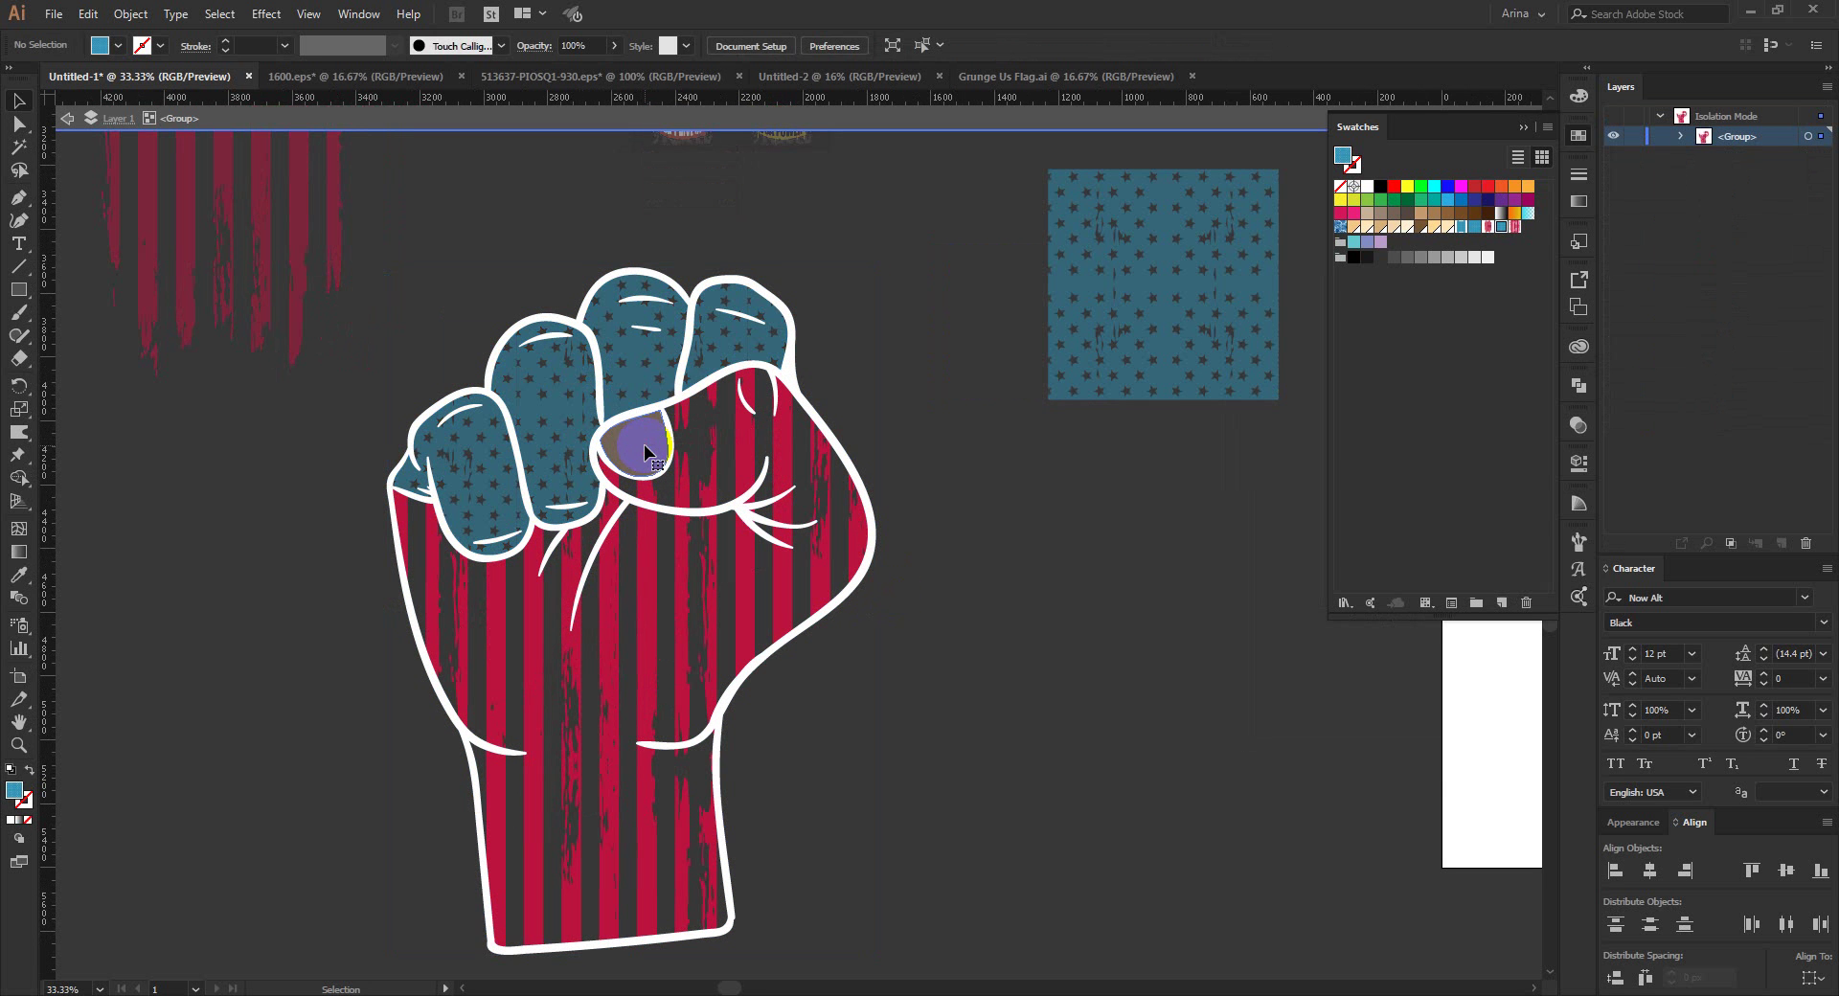
pyautogui.click(647, 453)
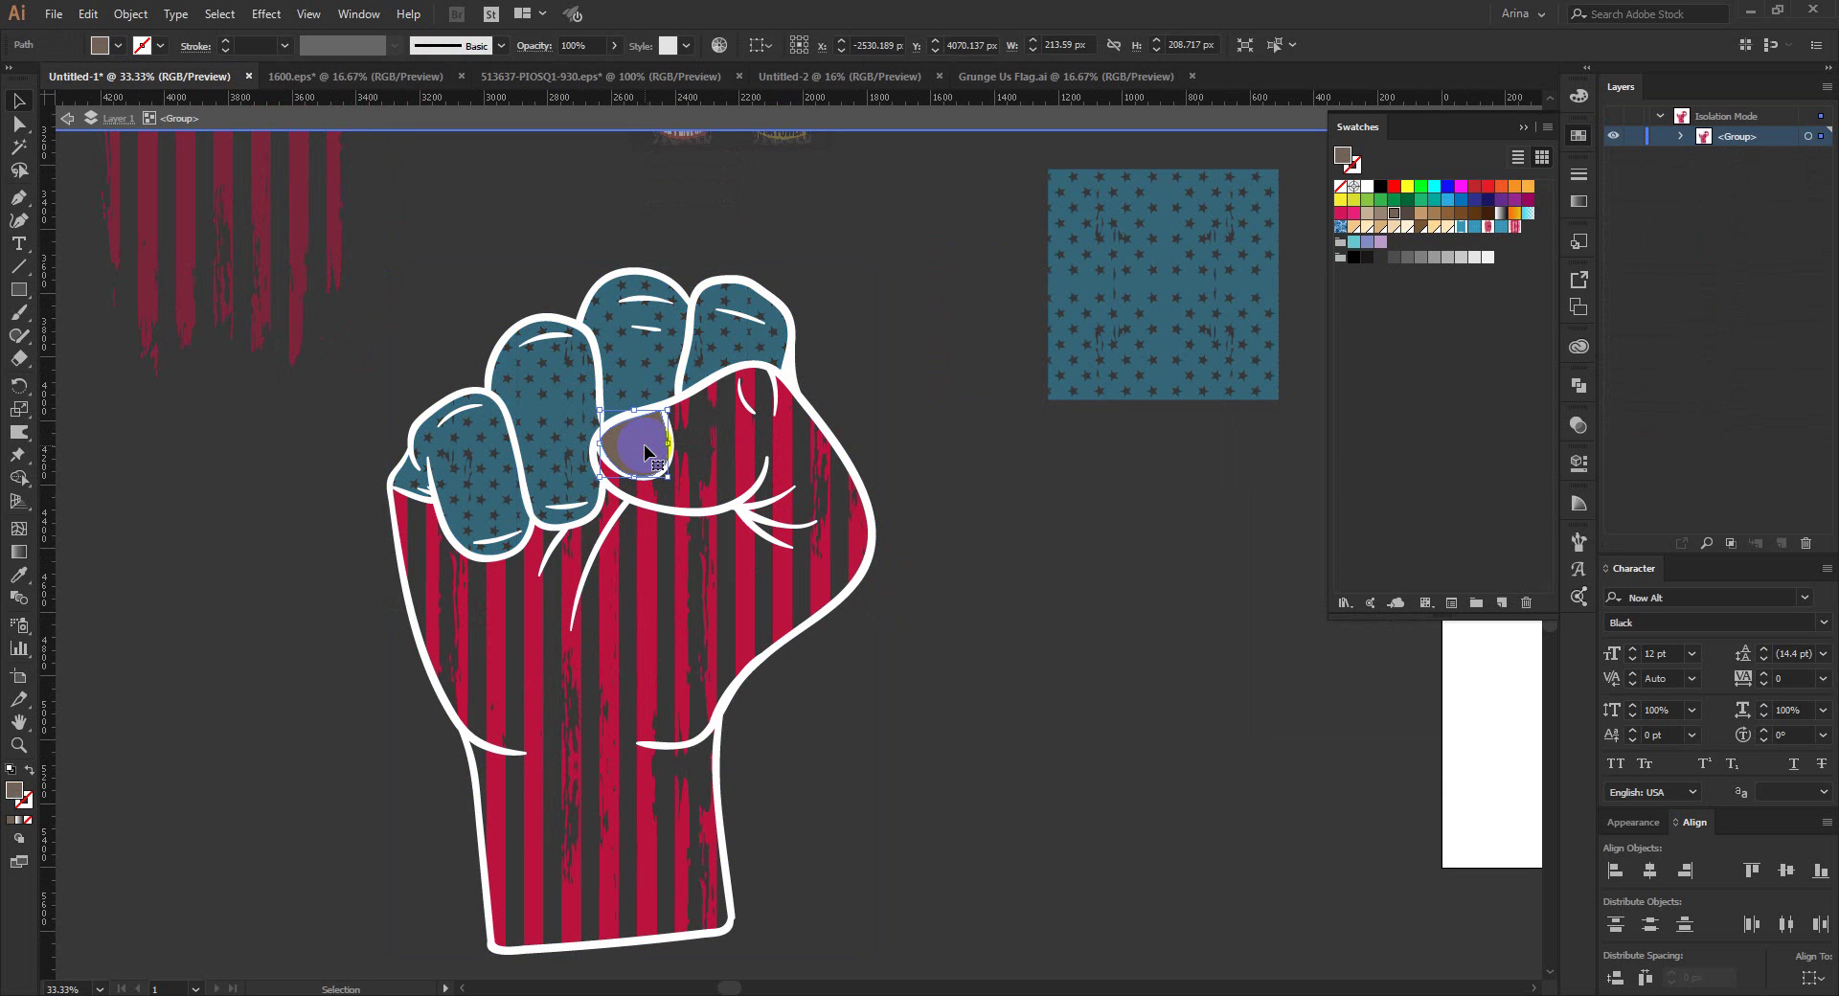
pyautogui.click(1500, 228)
pyautogui.click(979, 583)
pyautogui.doubleClick(979, 582)
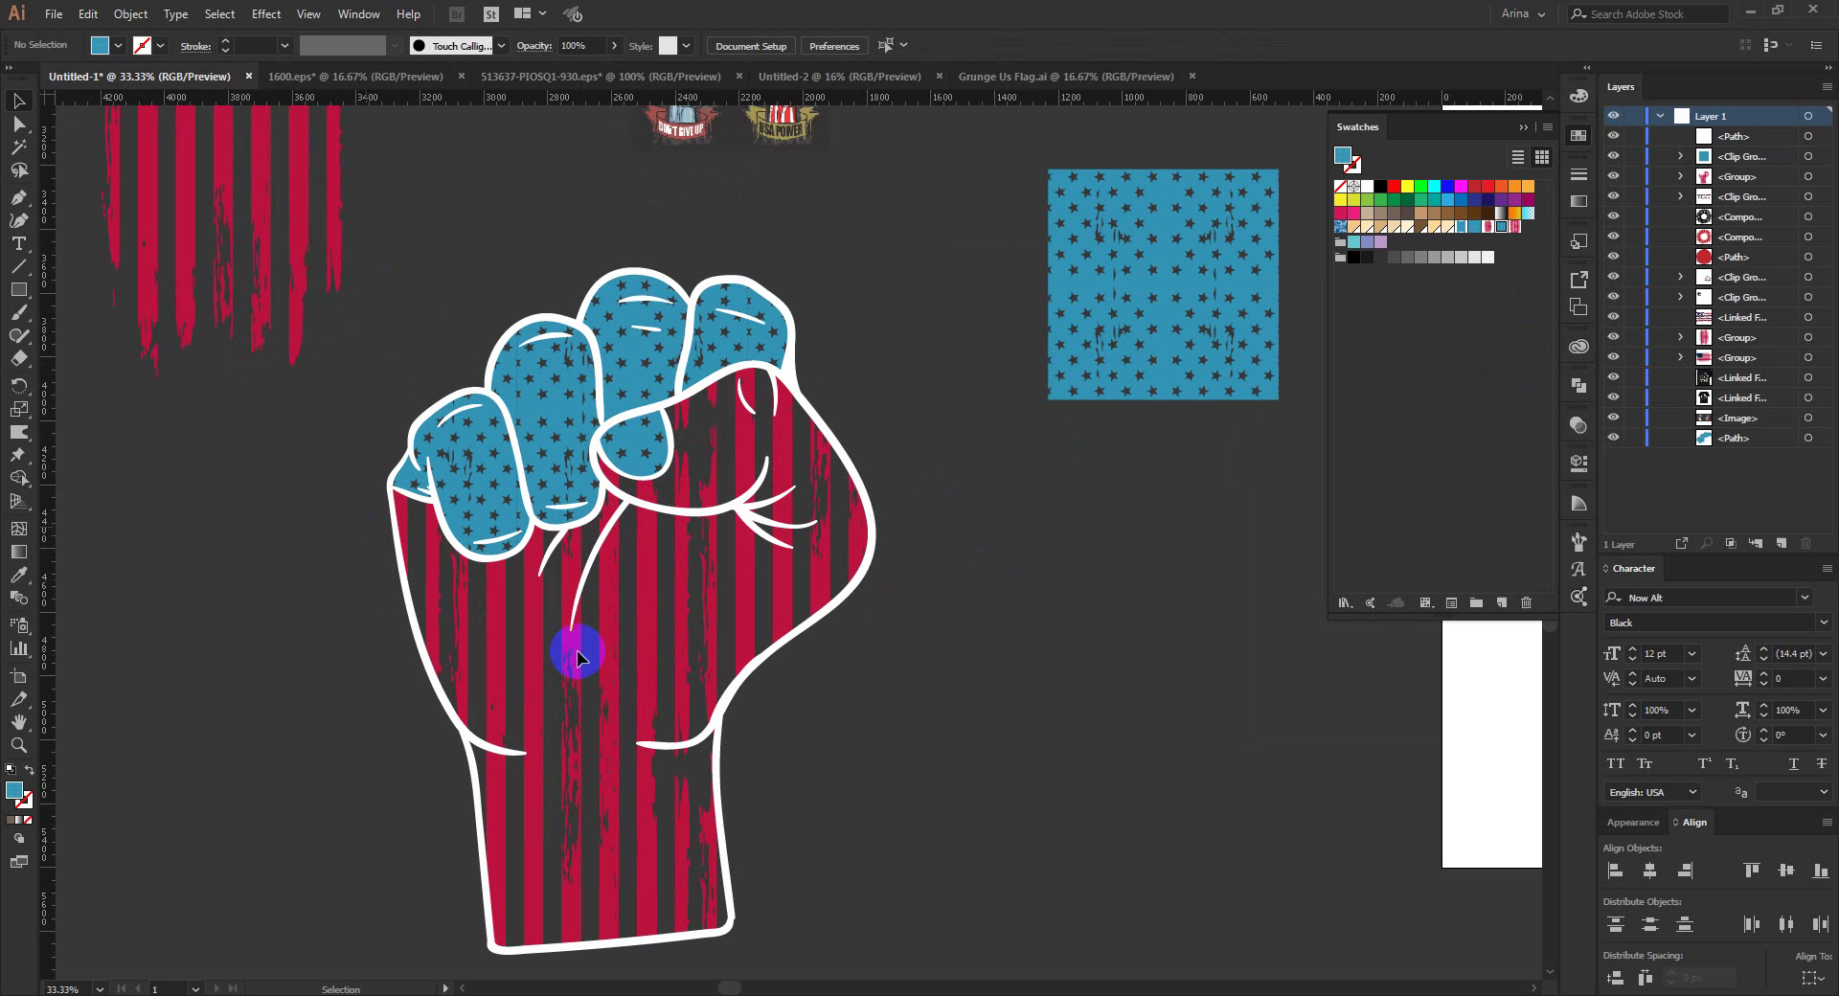
# Step: Isolate the fist group, recolour its white outline black, and exit isolation mode
pyautogui.click(759, 671)
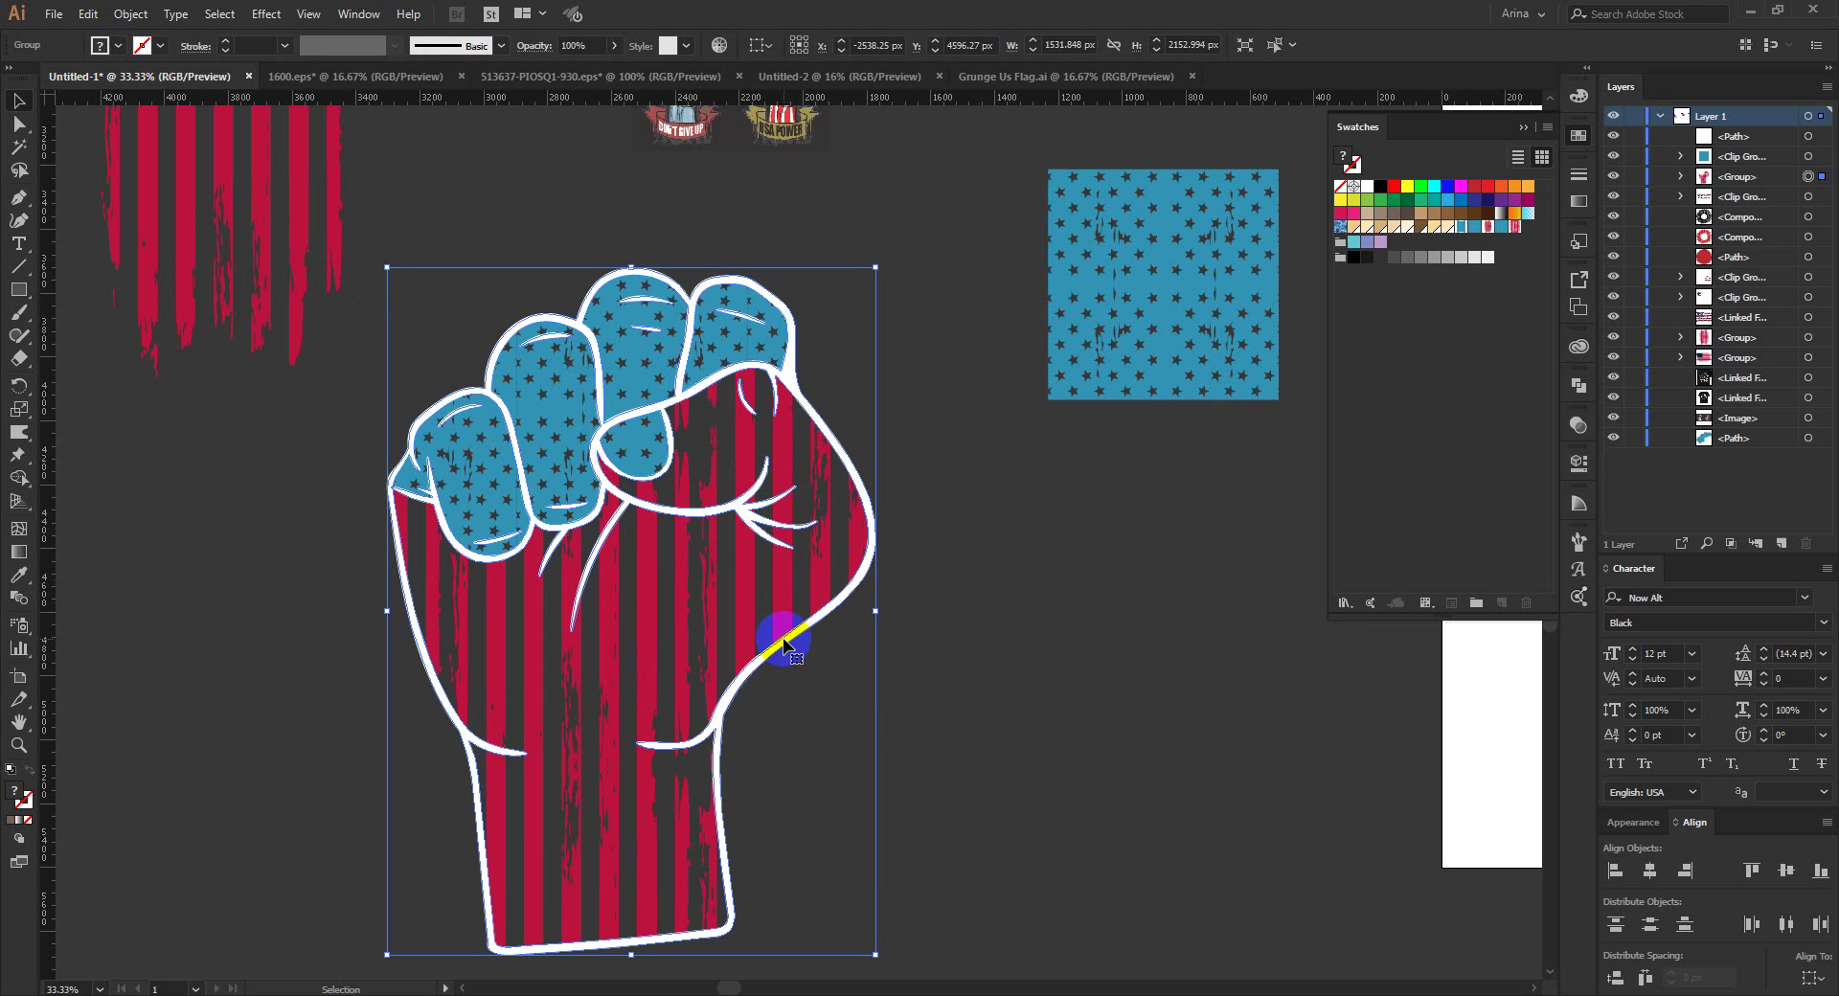
pyautogui.doubleClick(784, 644)
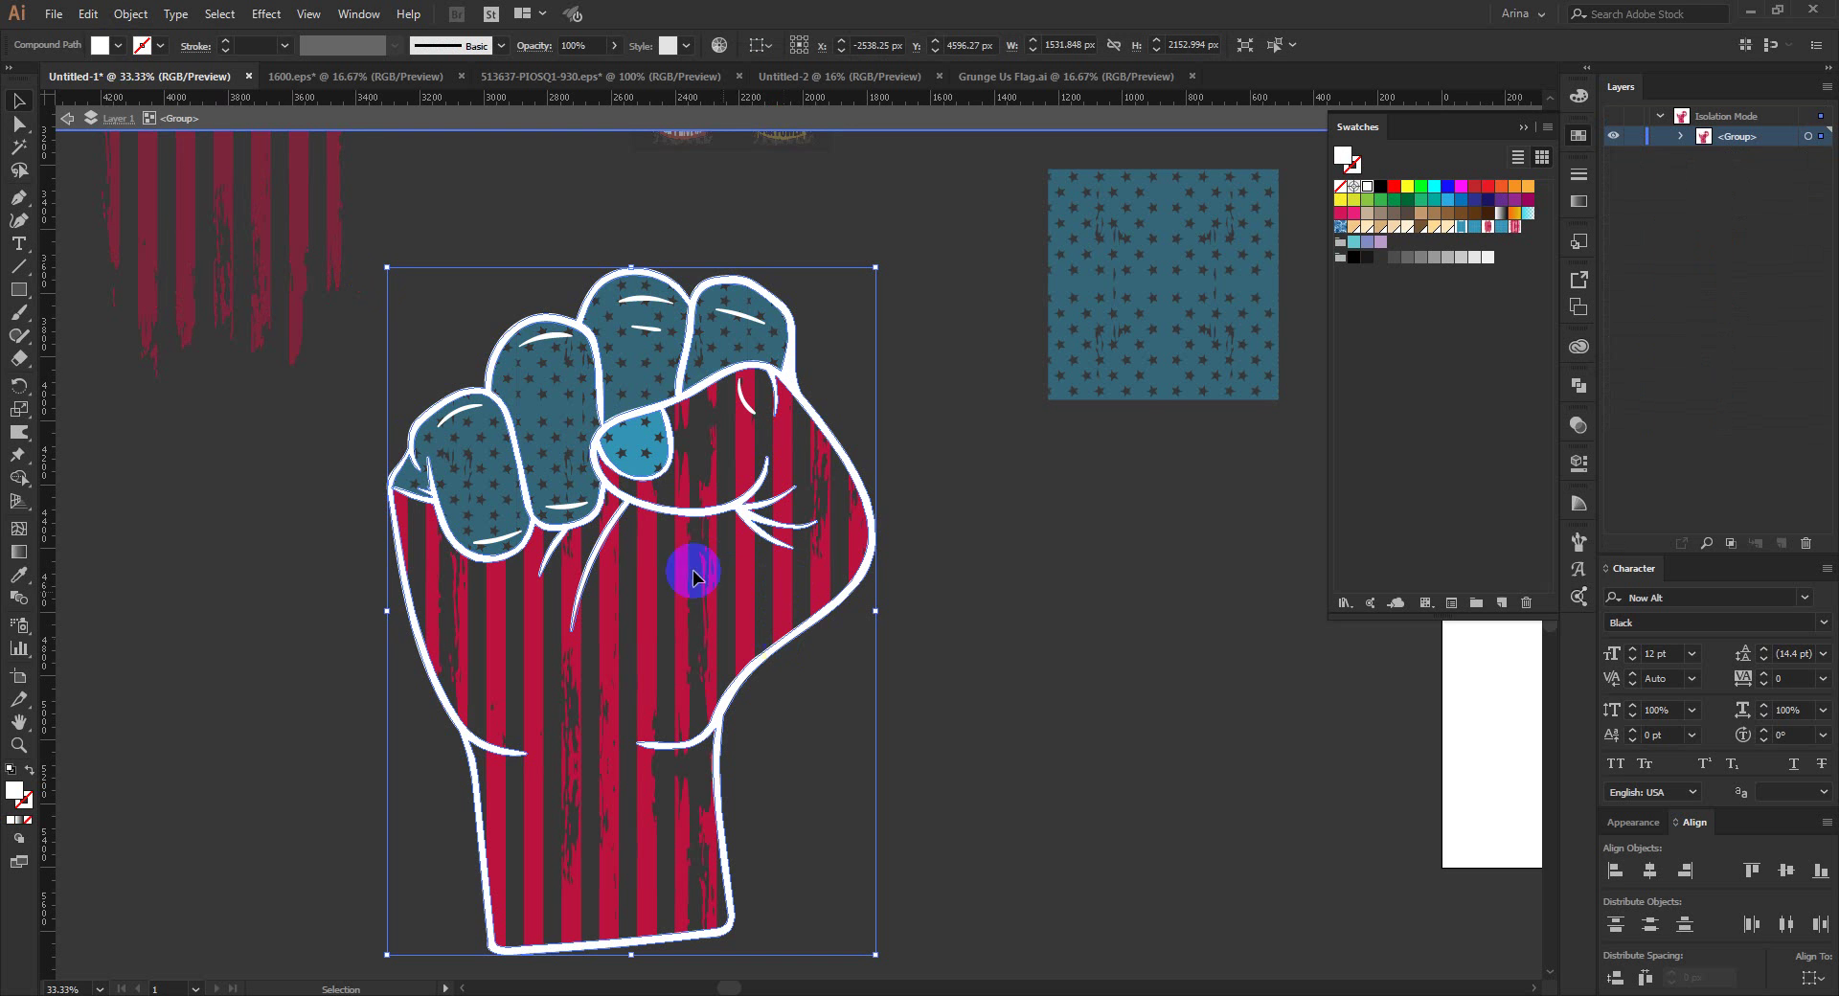
pyautogui.click(110, 48)
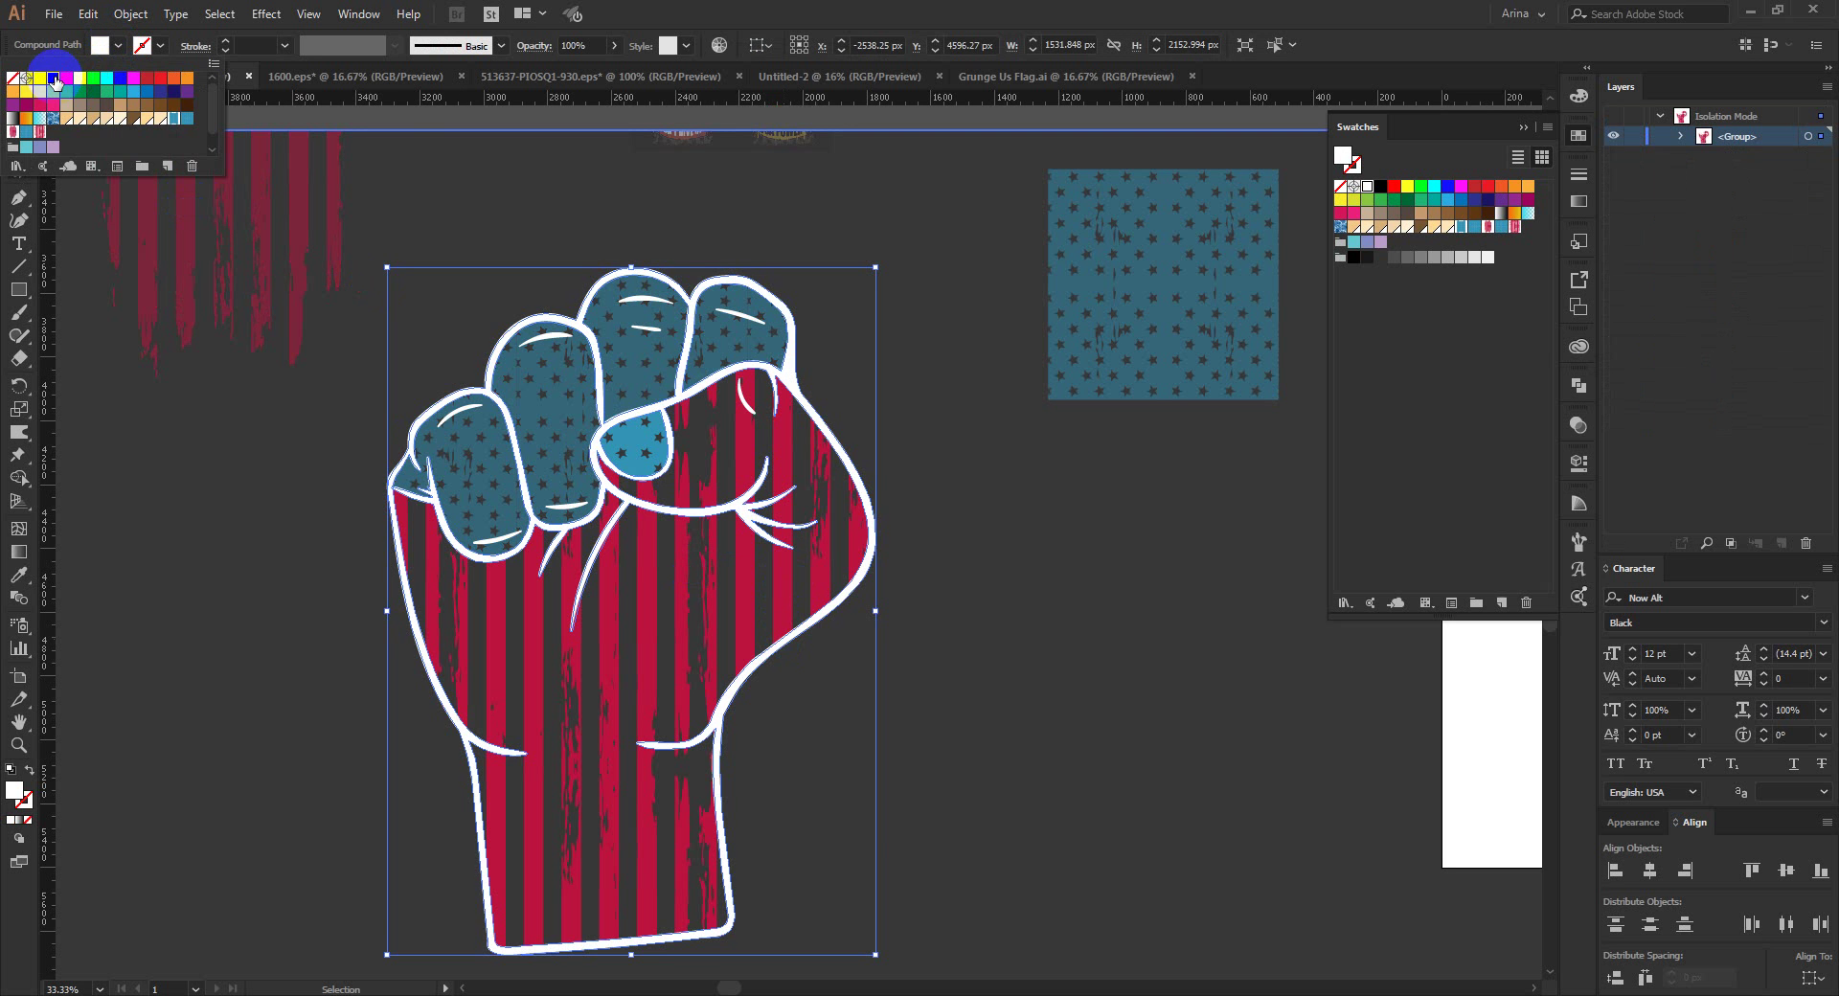
pyautogui.click(54, 80)
pyautogui.click(180, 455)
pyautogui.click(246, 553)
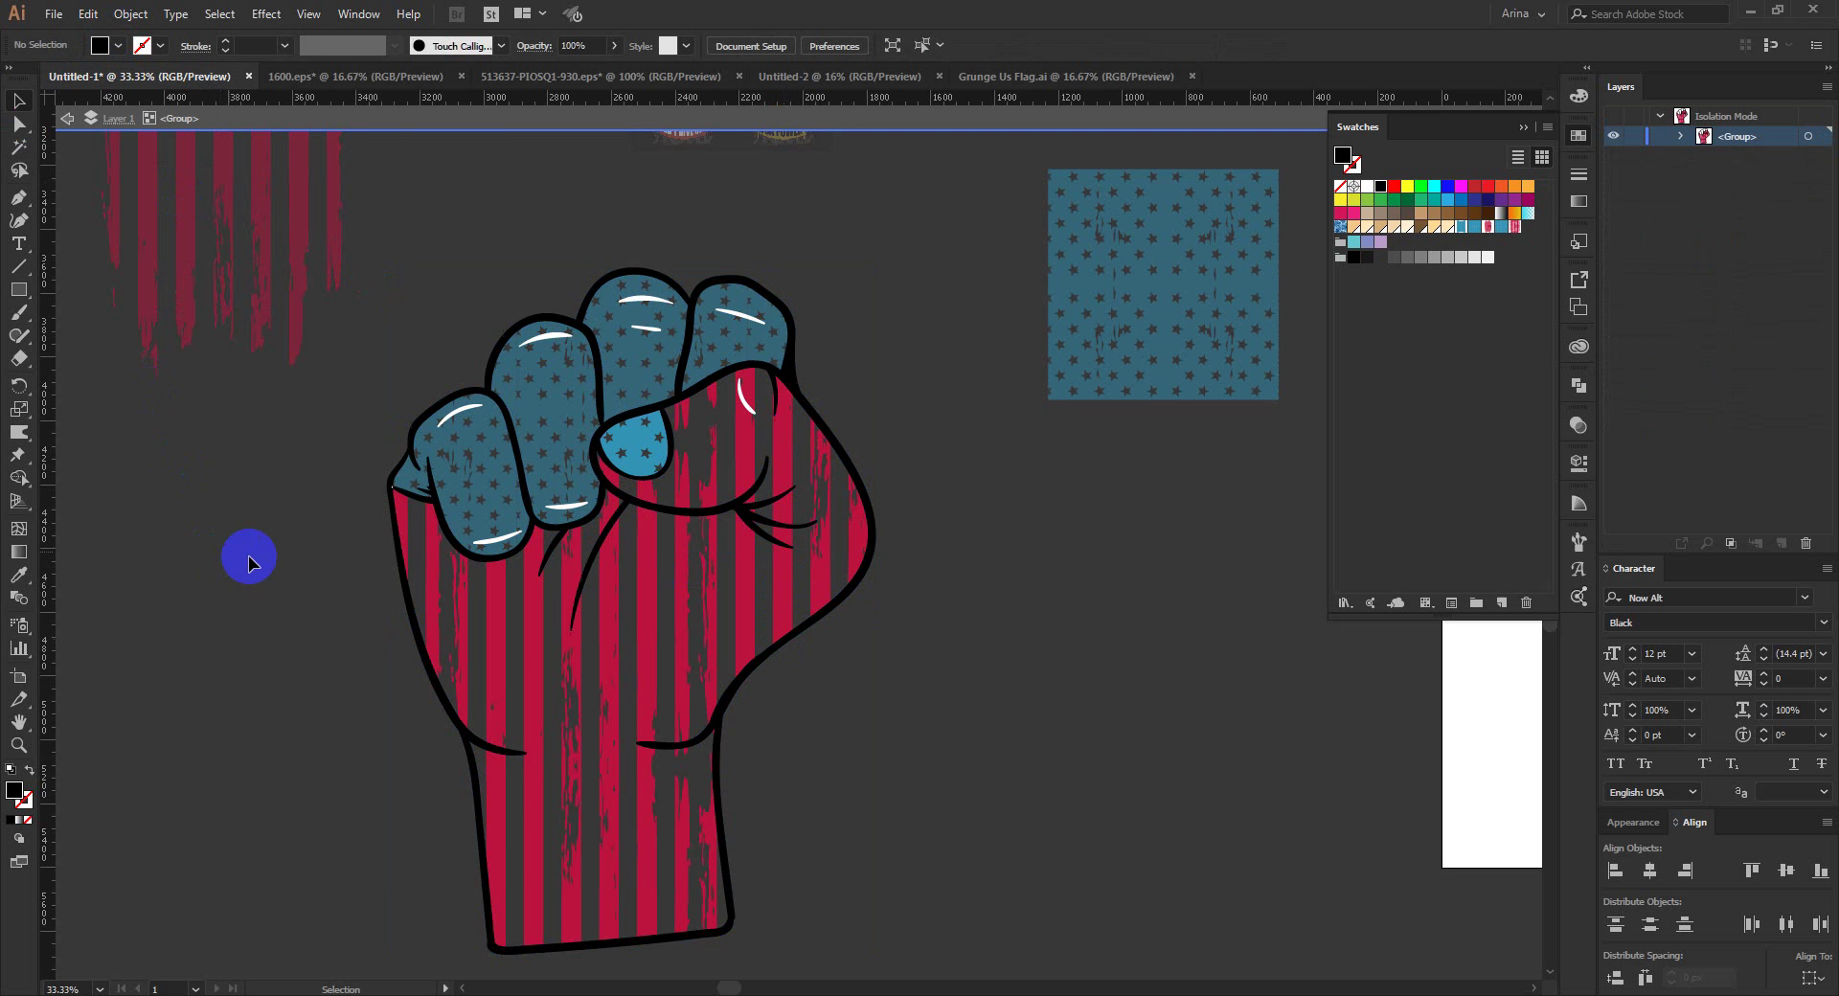
pyautogui.doubleClick(486, 544)
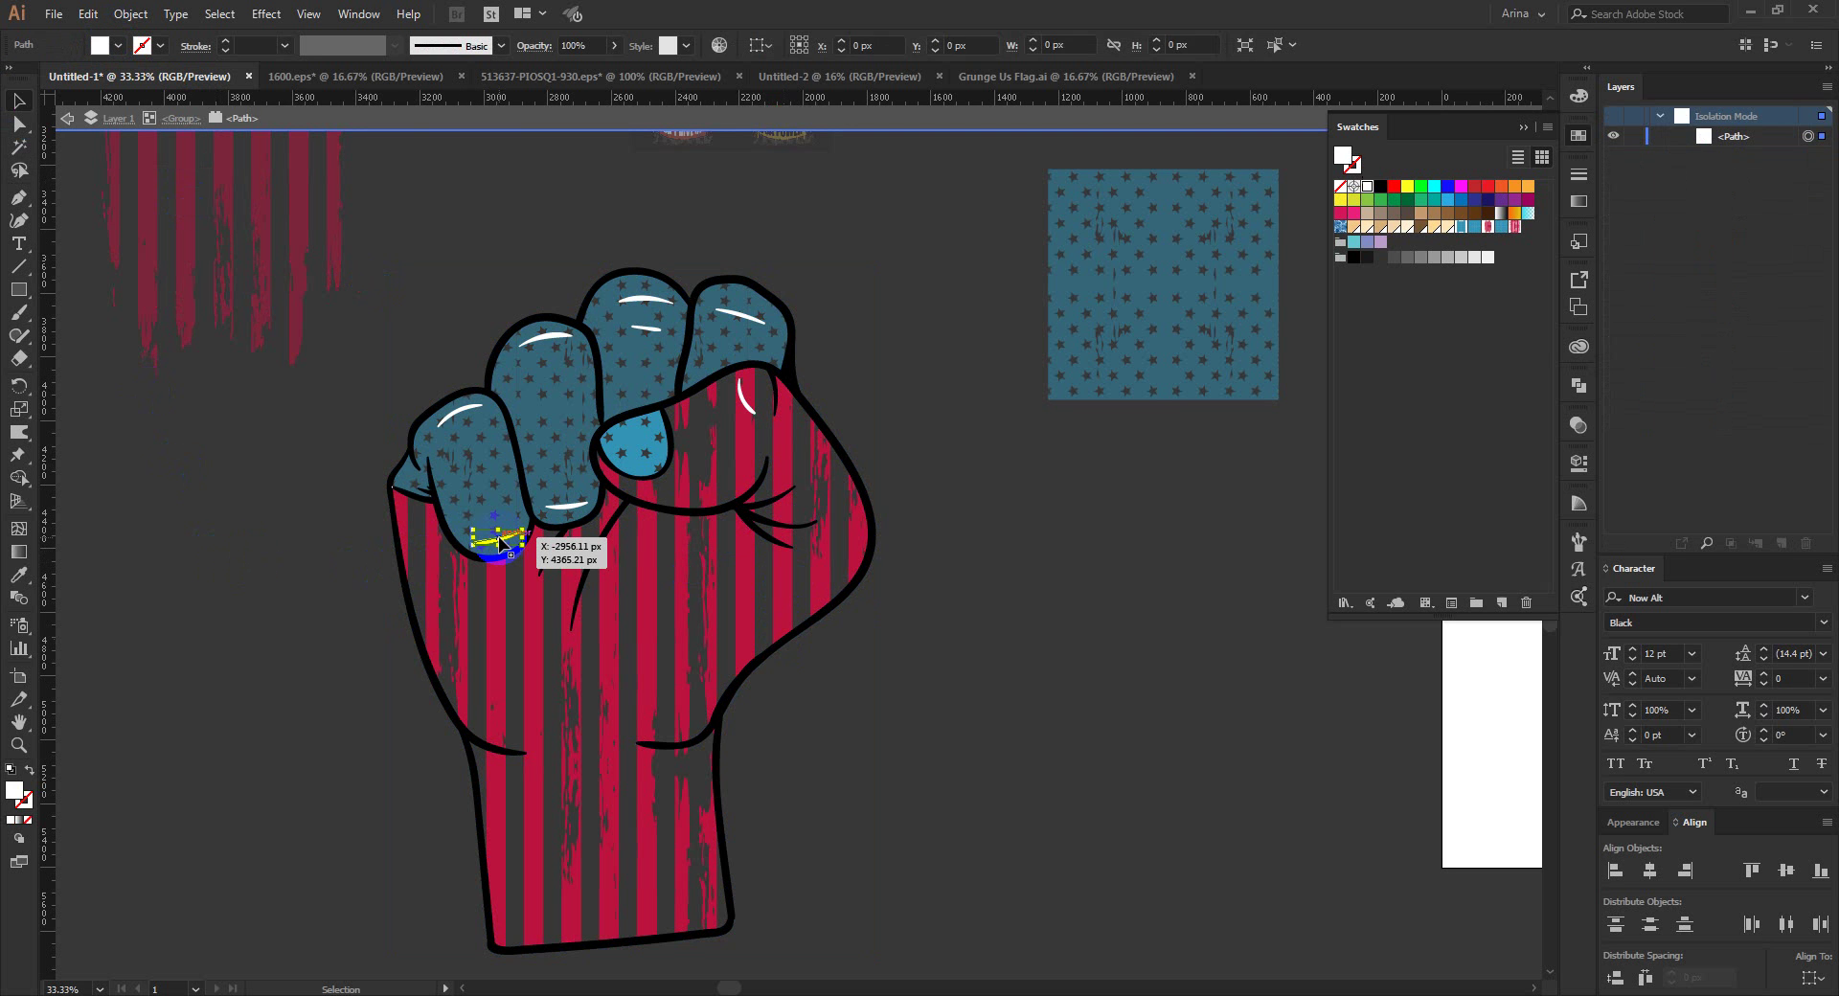
pyautogui.doubleClick(695, 546)
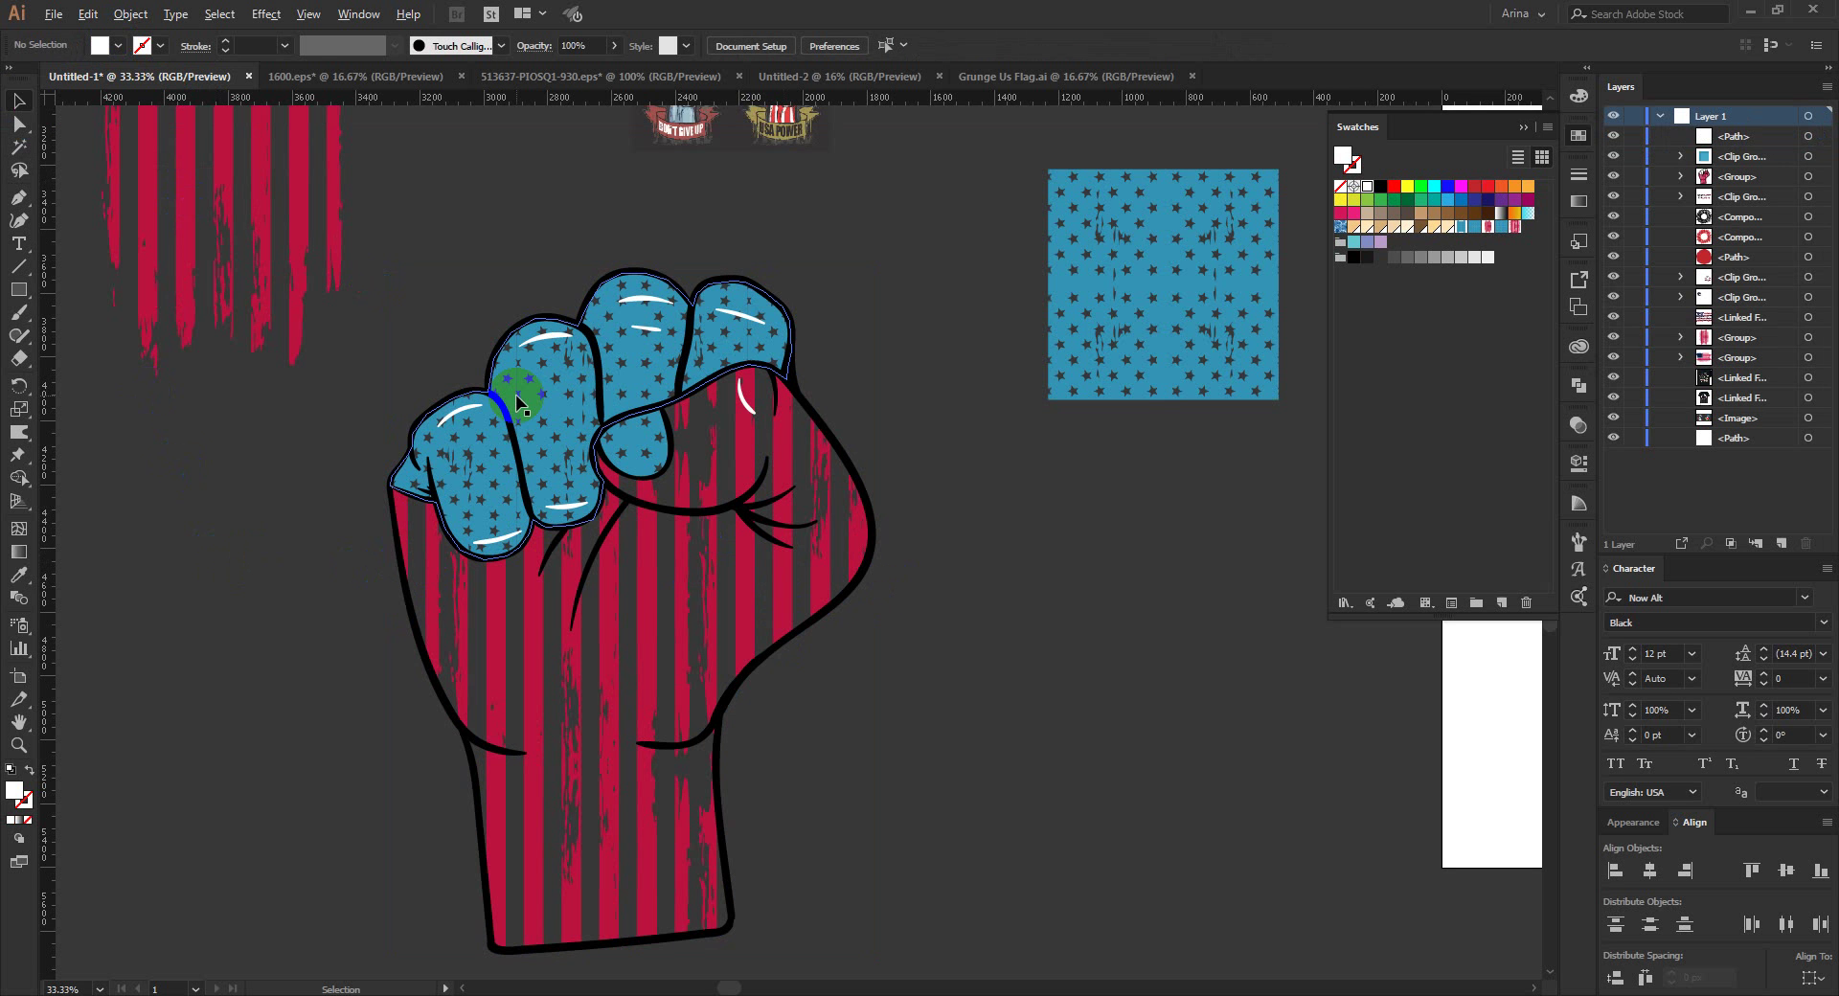
# Step: Select all the white highlight strokes on the fist with the Magic Wand, fill them black, and exit isolation mode
pyautogui.scroll(1, 515, 395)
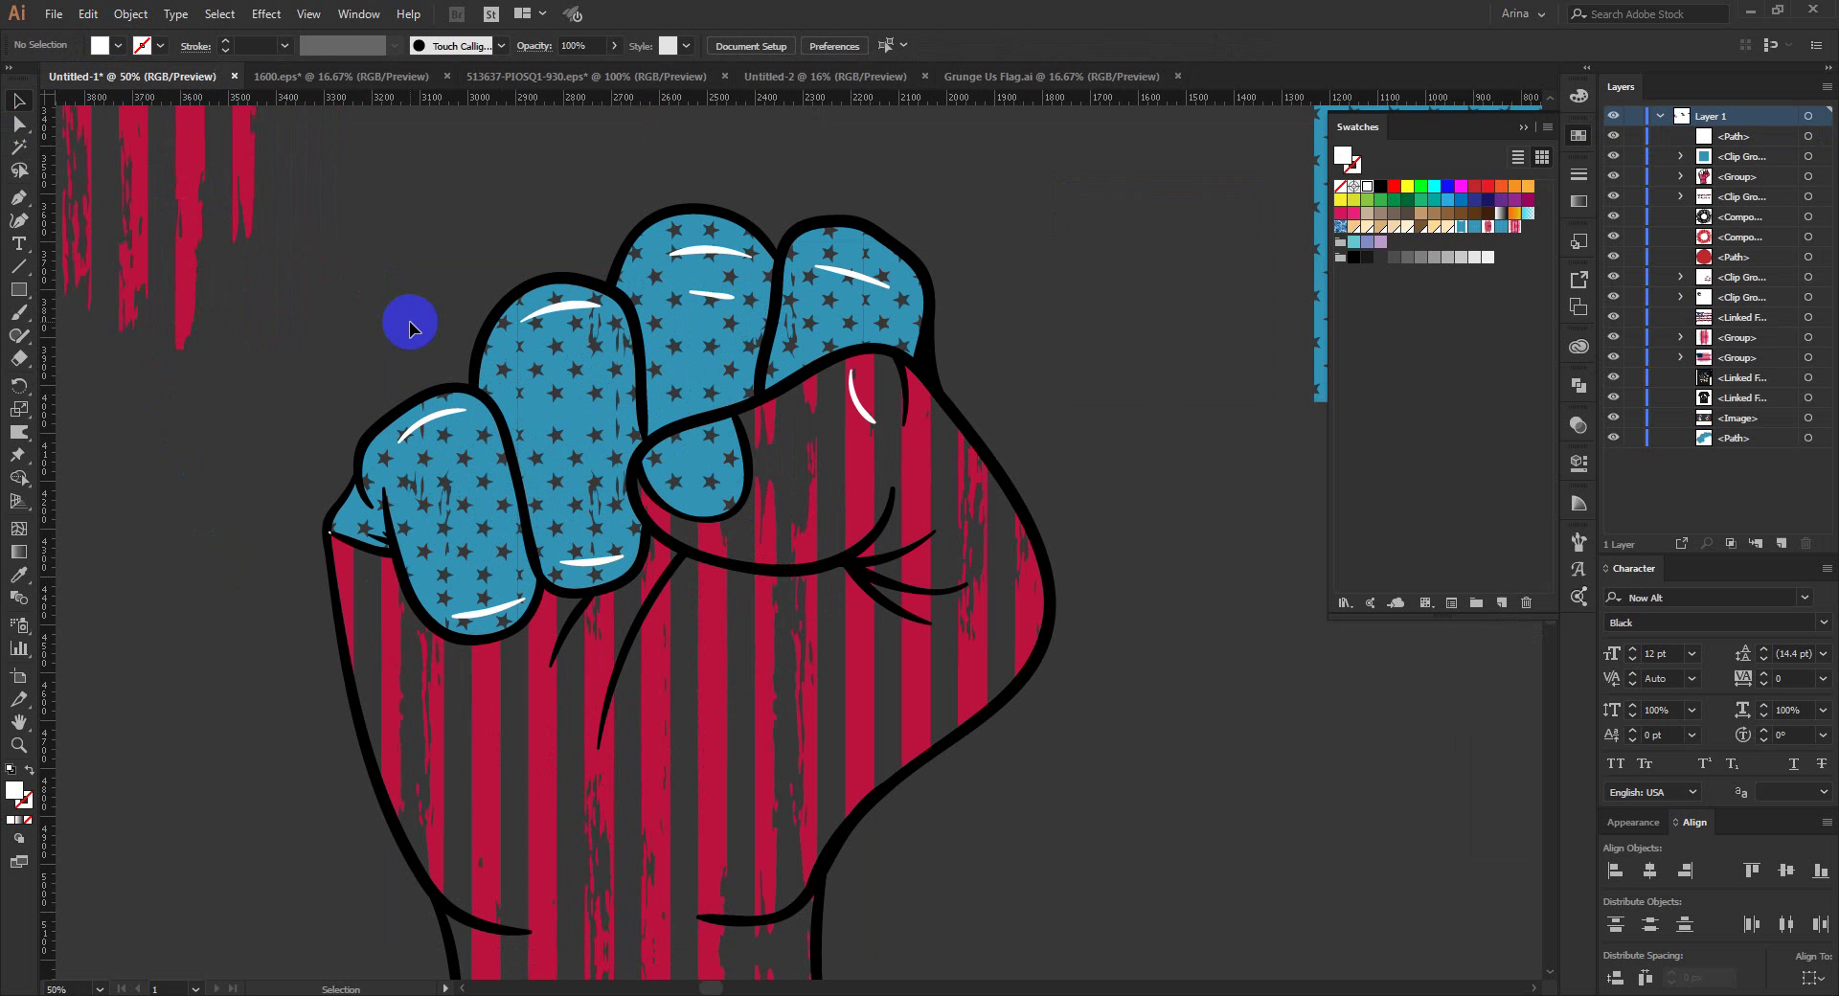
pyautogui.doubleClick(431, 422)
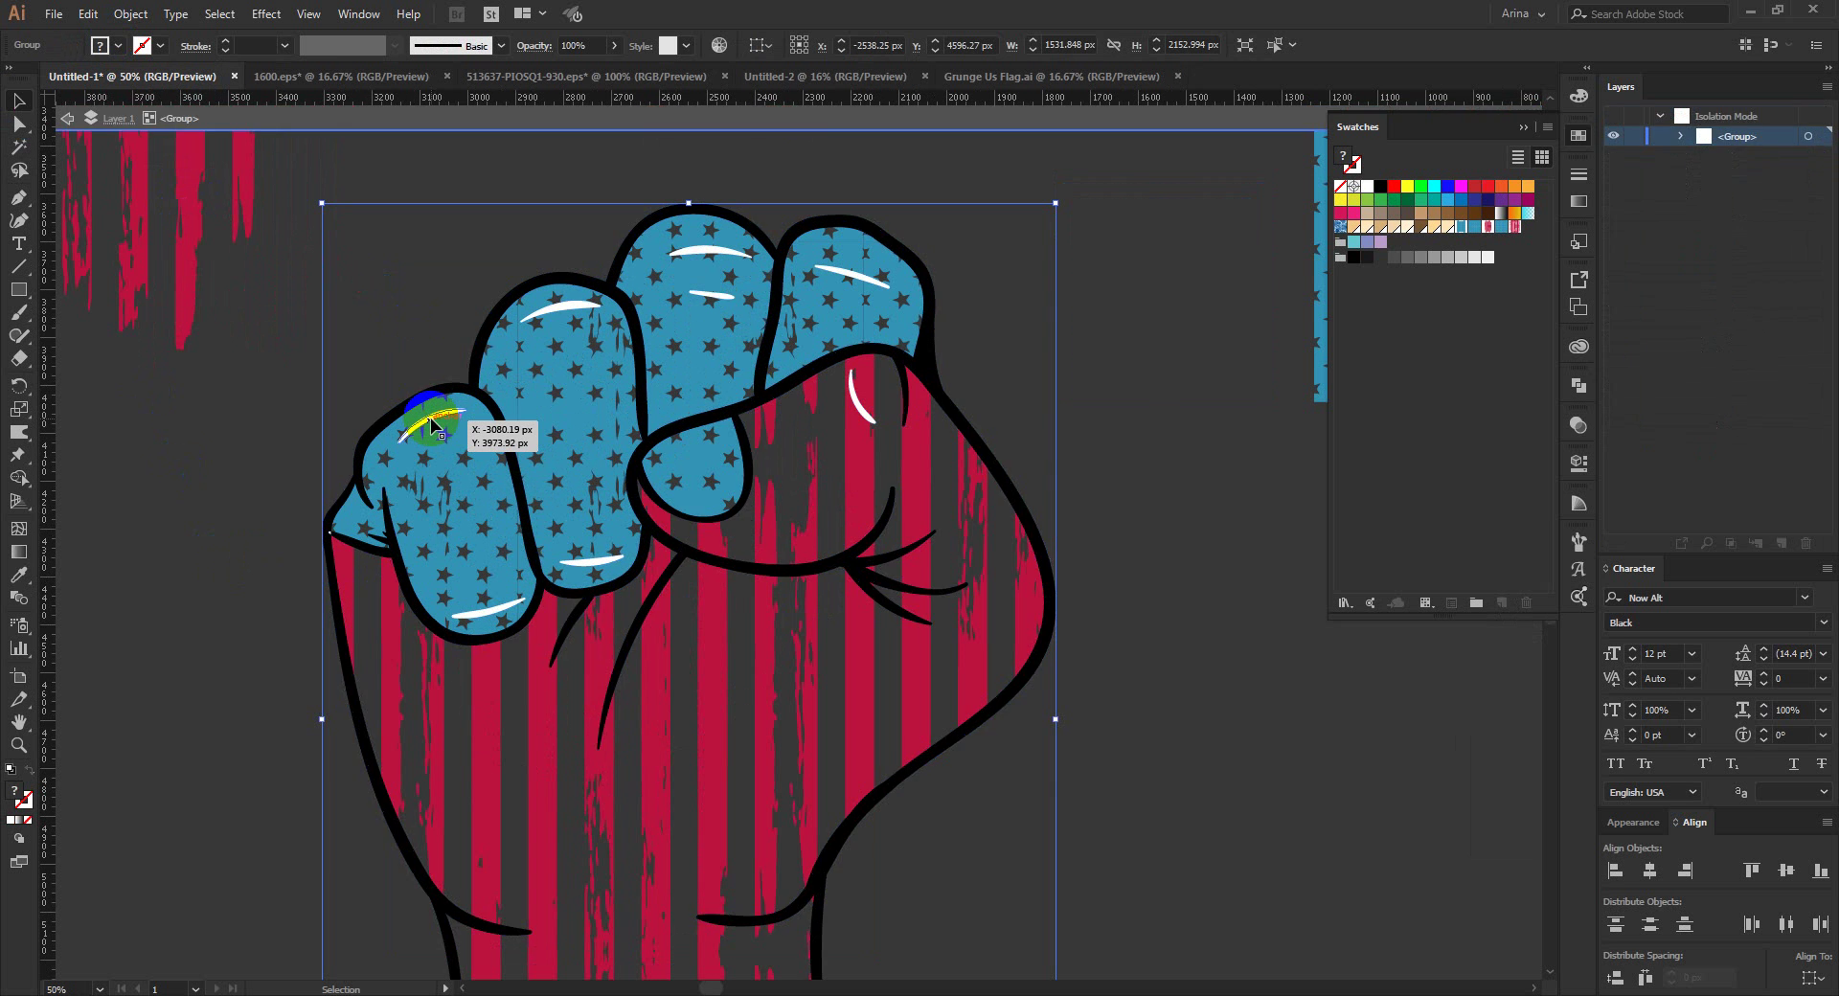
pyautogui.click(431, 422)
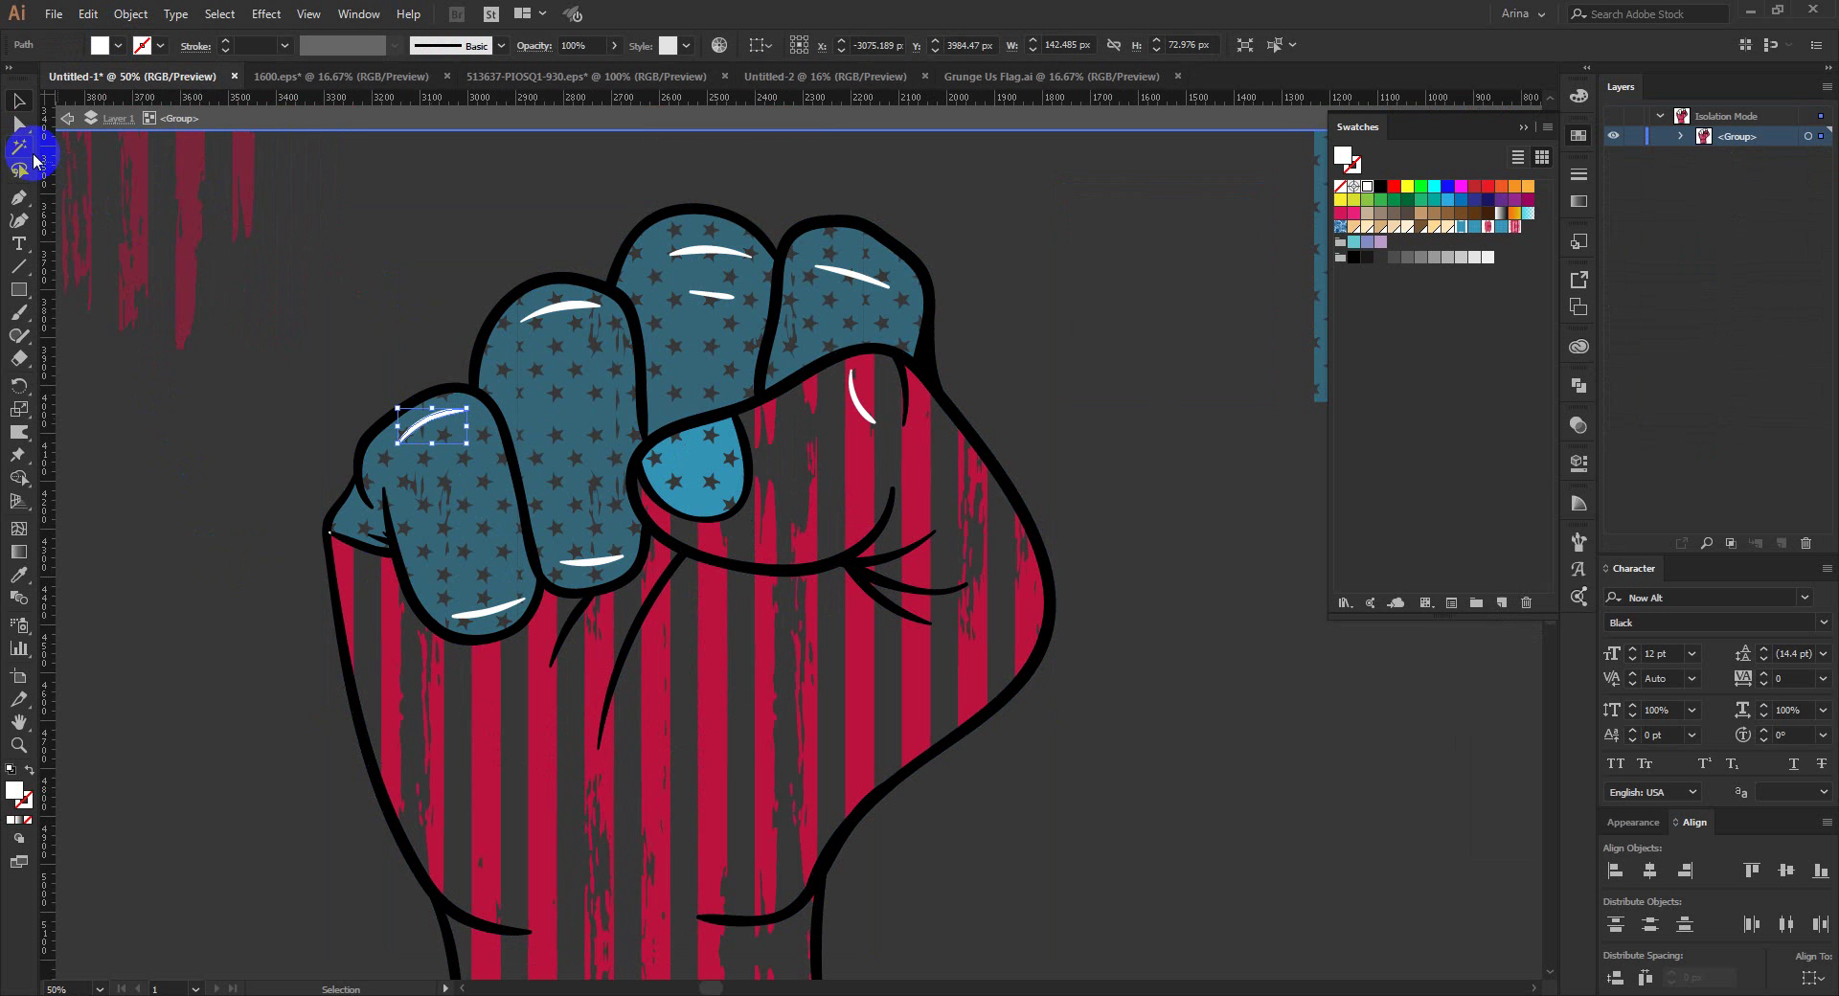
pyautogui.click(484, 613)
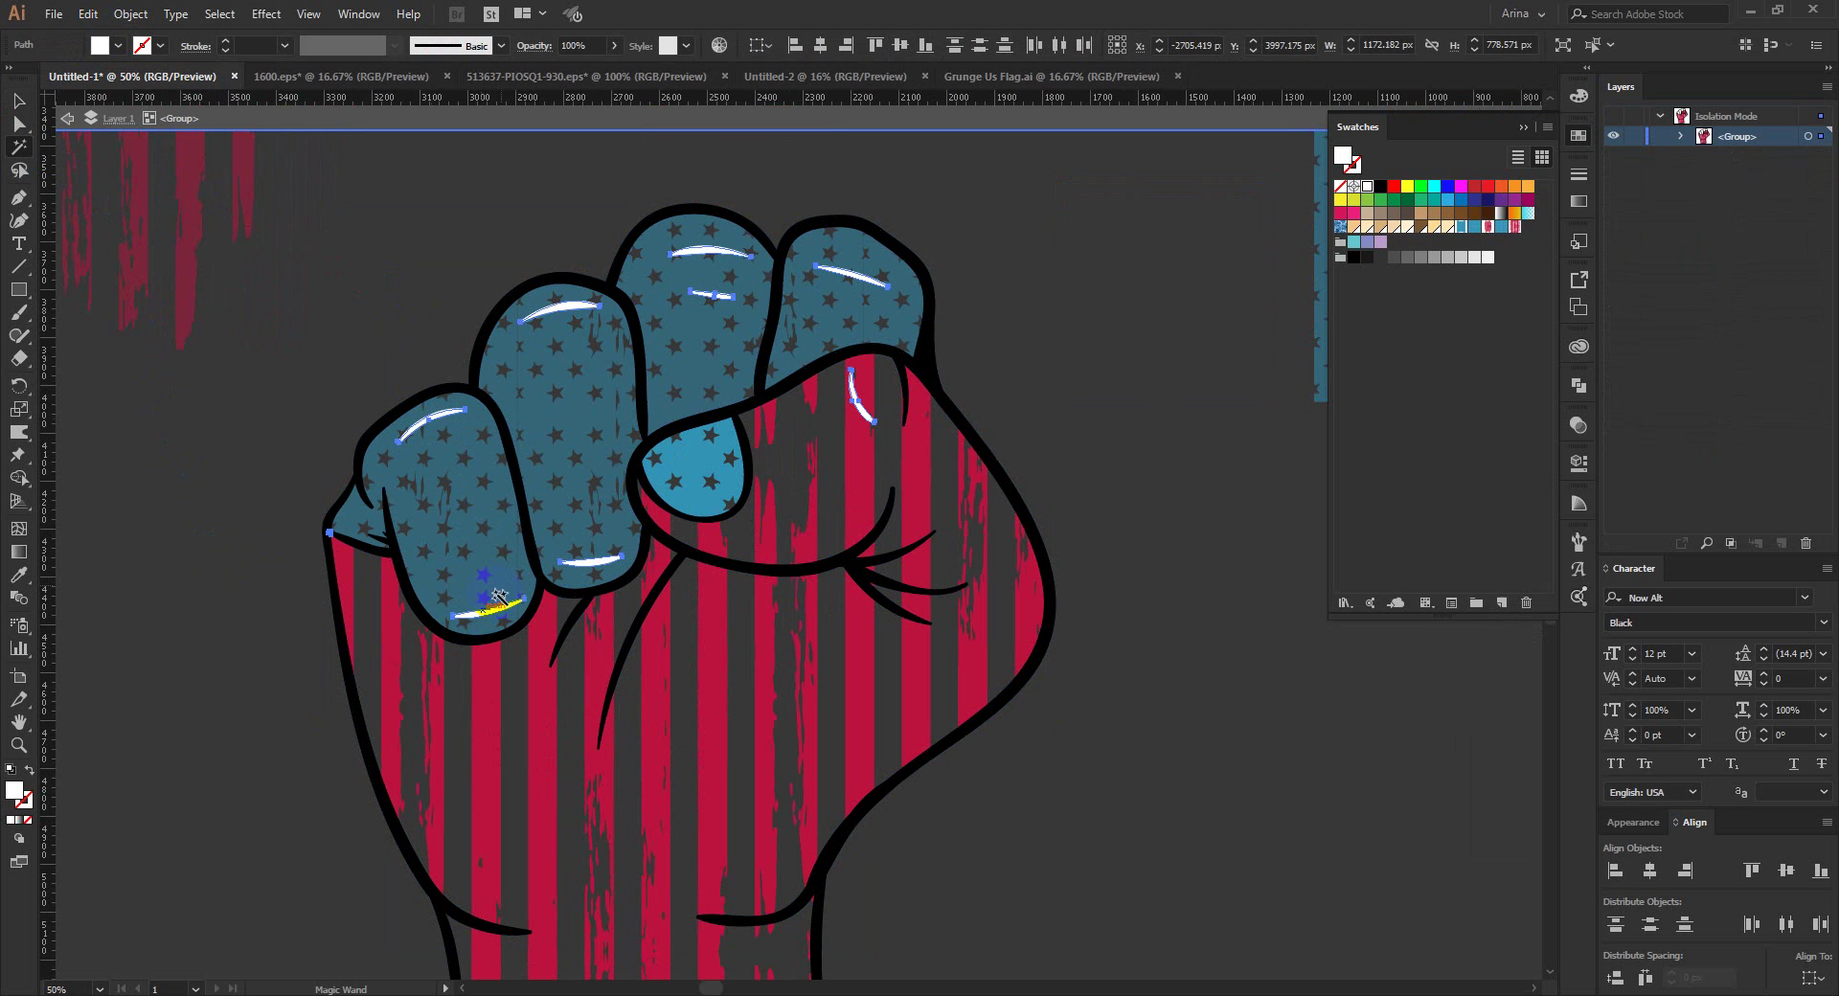
pyautogui.click(567, 412)
pyautogui.click(118, 45)
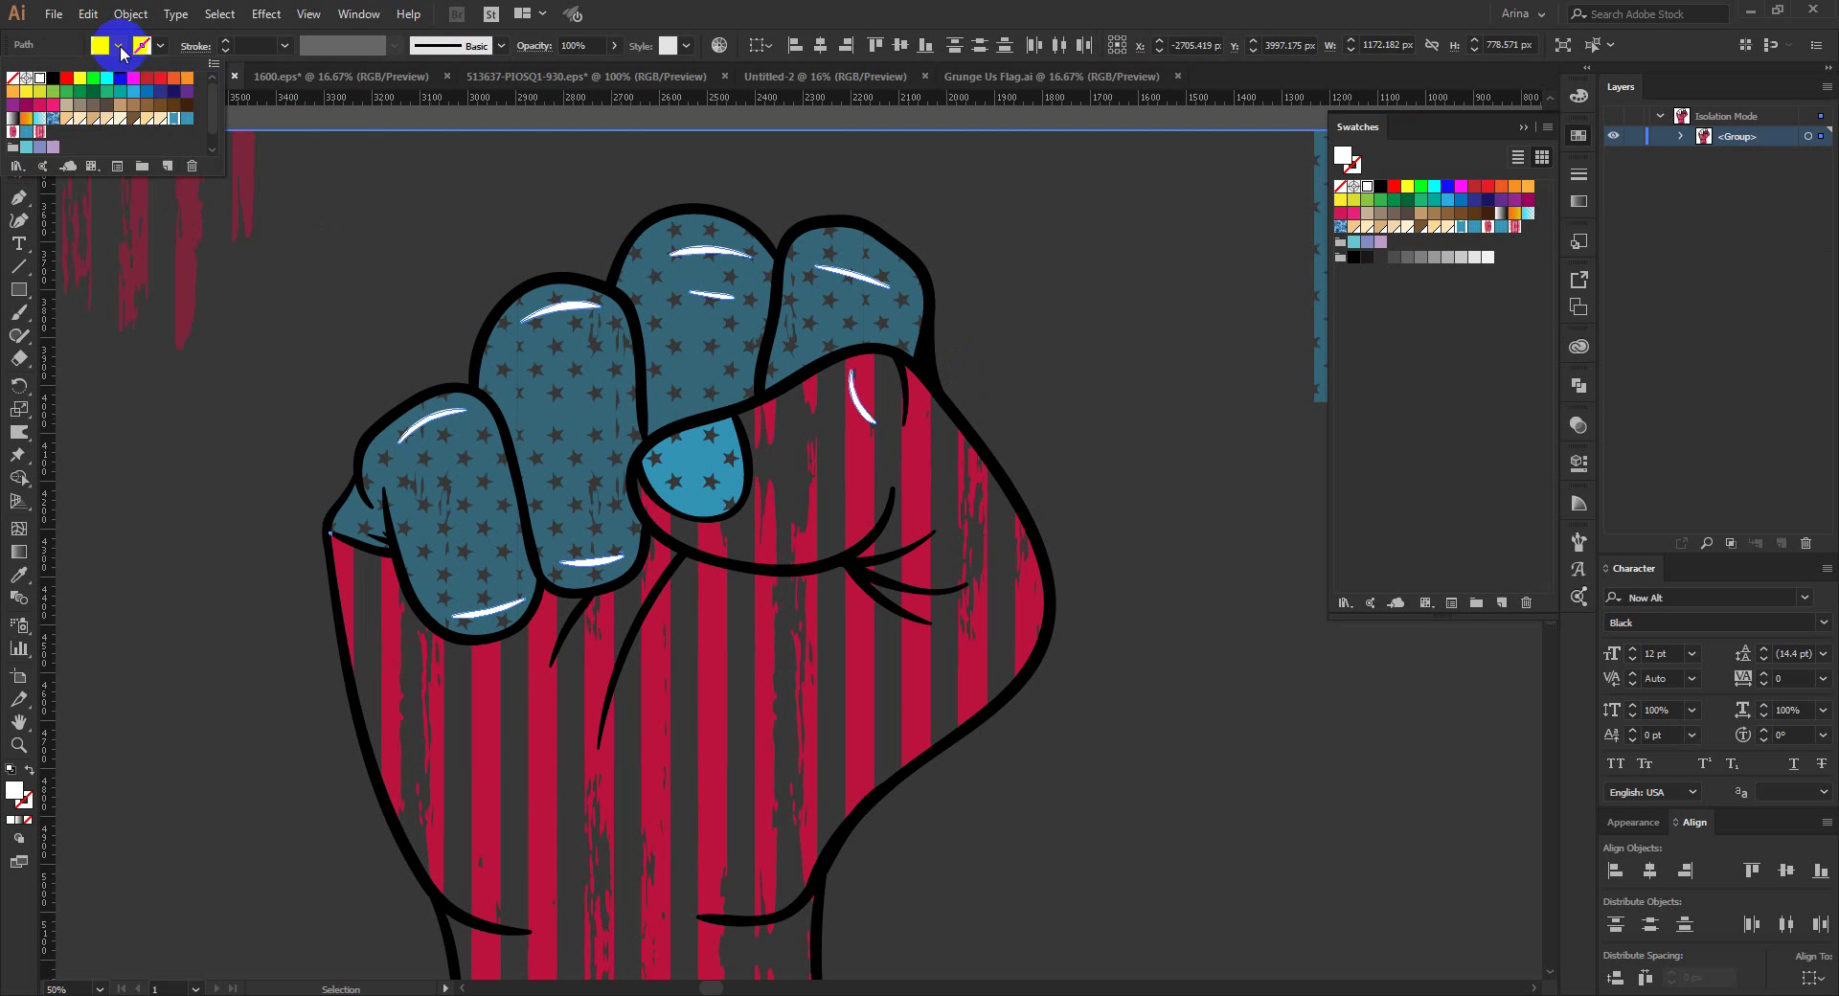
pyautogui.click(52, 77)
pyautogui.press('v')
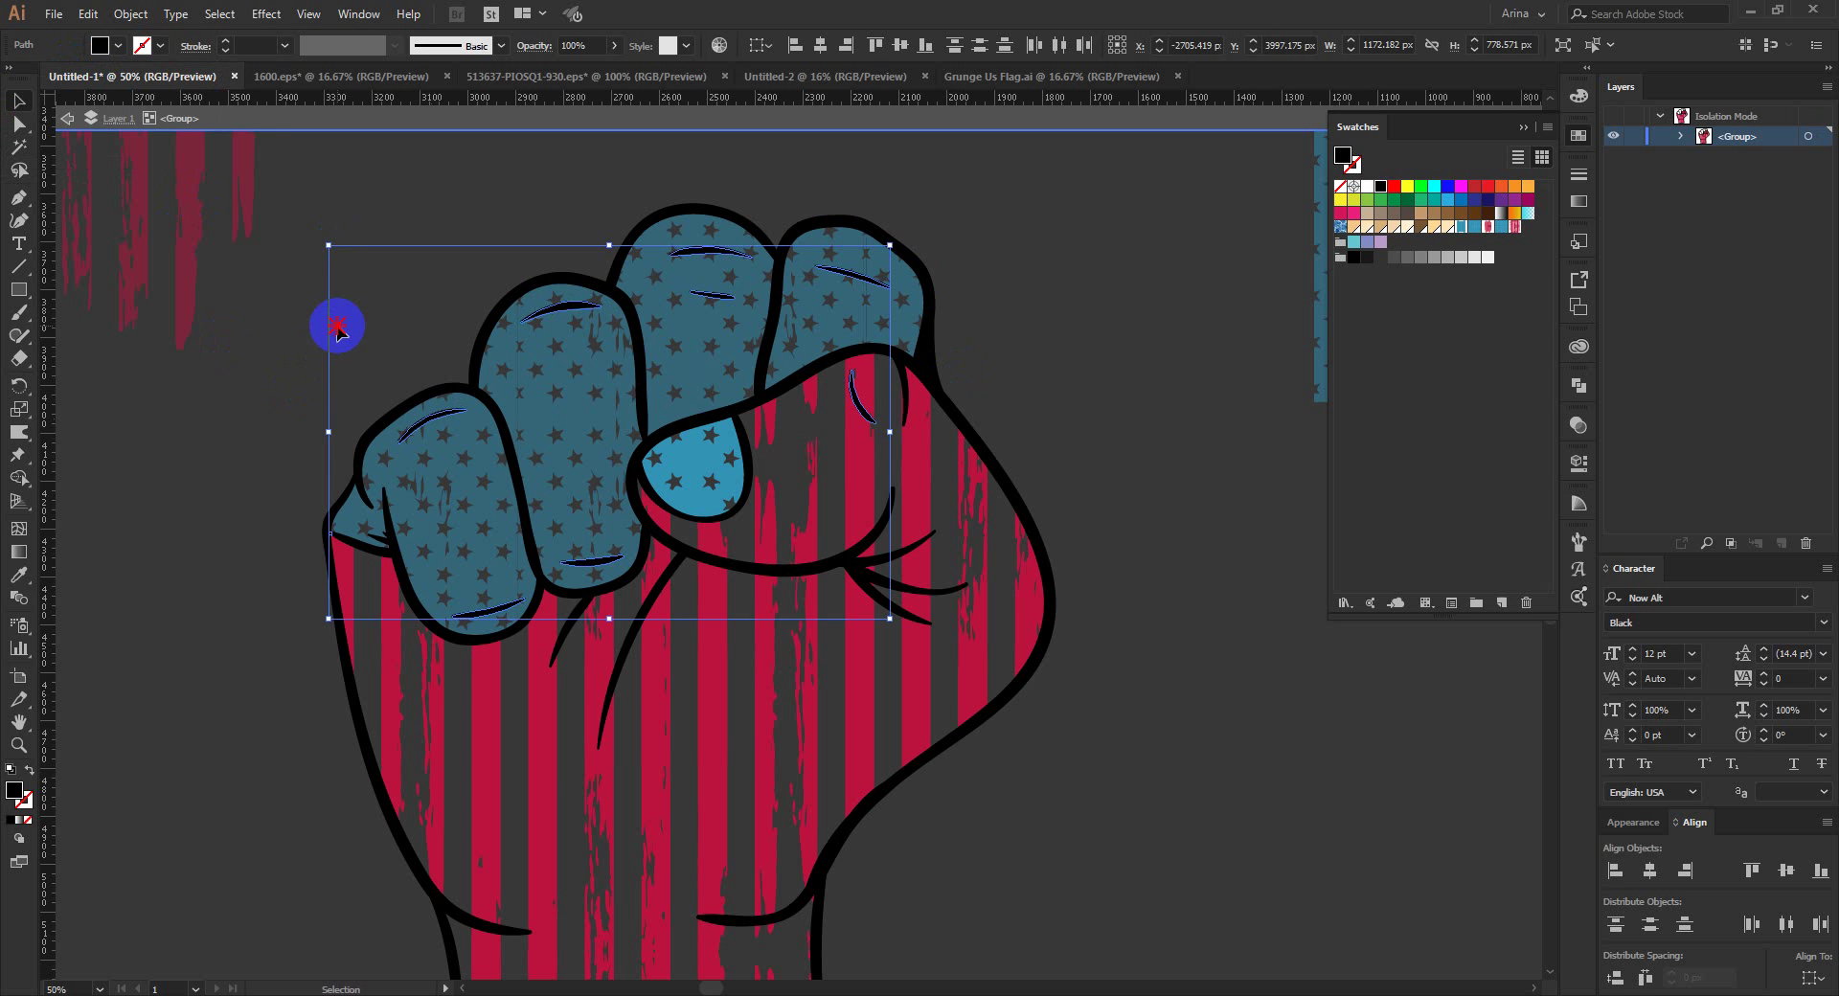
pyautogui.doubleClick(363, 335)
# Step: Enlarge the reference image with the two fist designs to about 2261 px wide and place it beside the fist's wrist
pyautogui.scroll(-1, 691, 343)
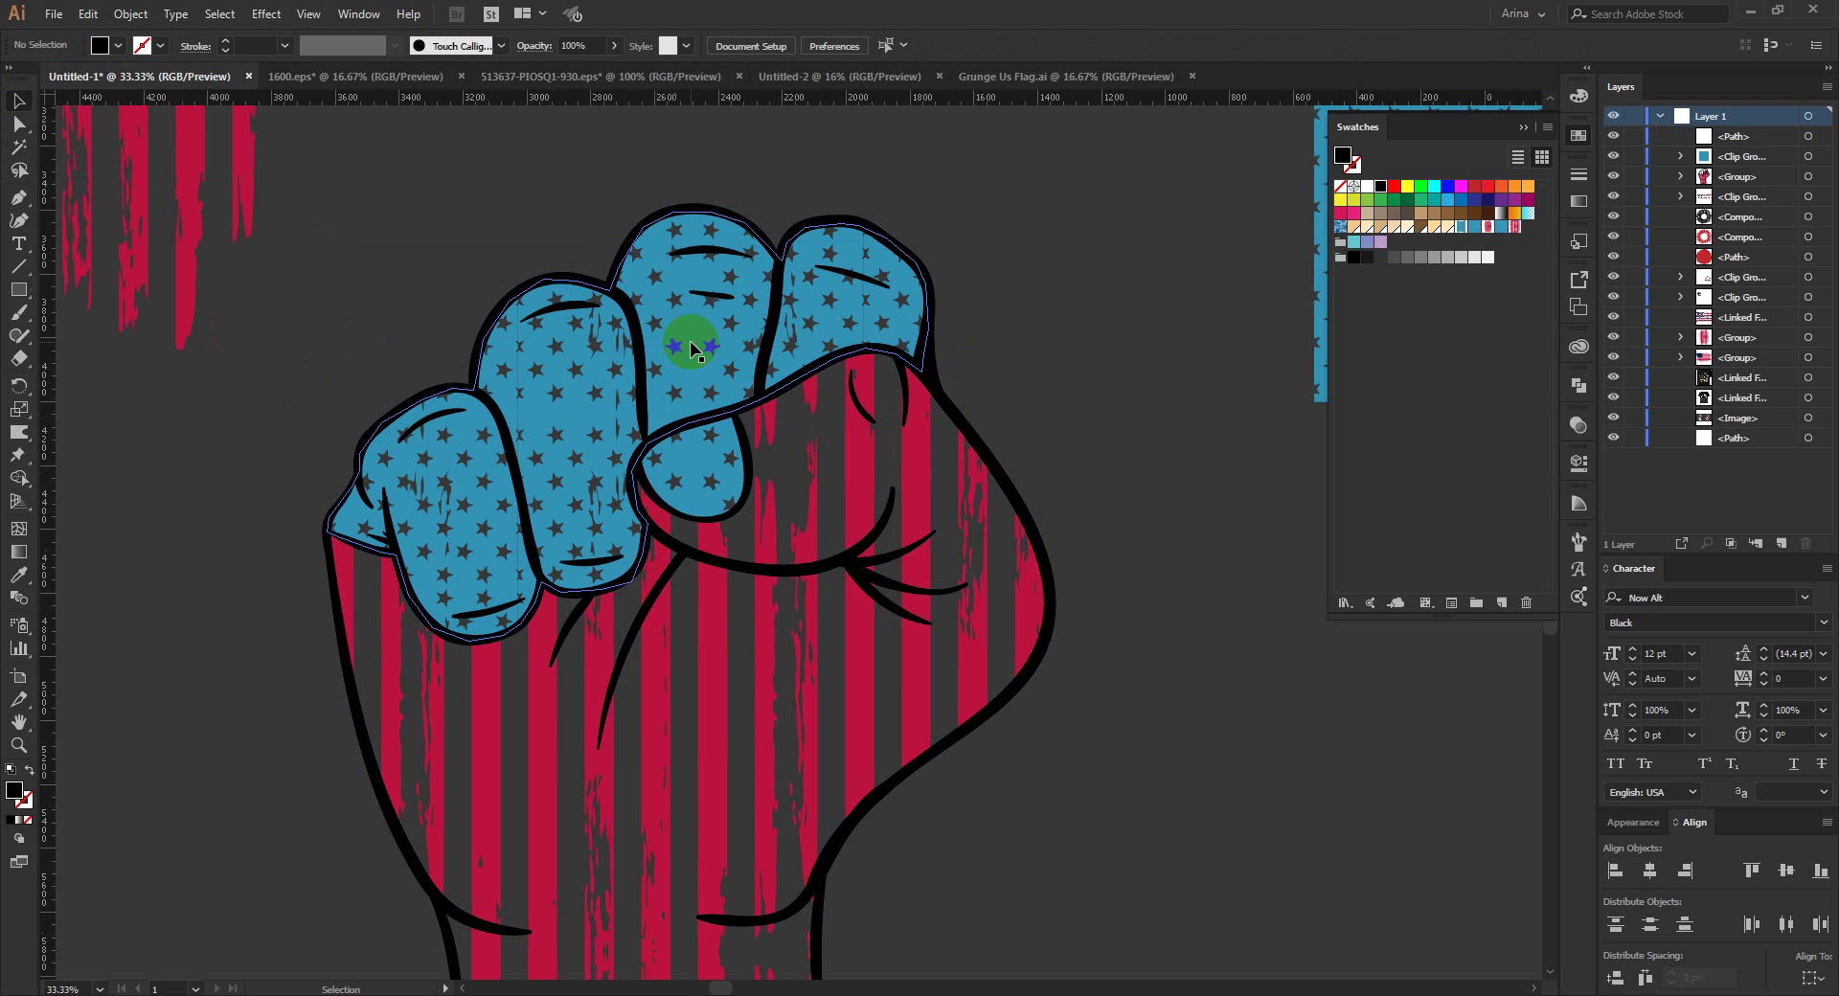
pyautogui.scroll(-1, 690, 343)
pyautogui.scroll(-1, 935, 614)
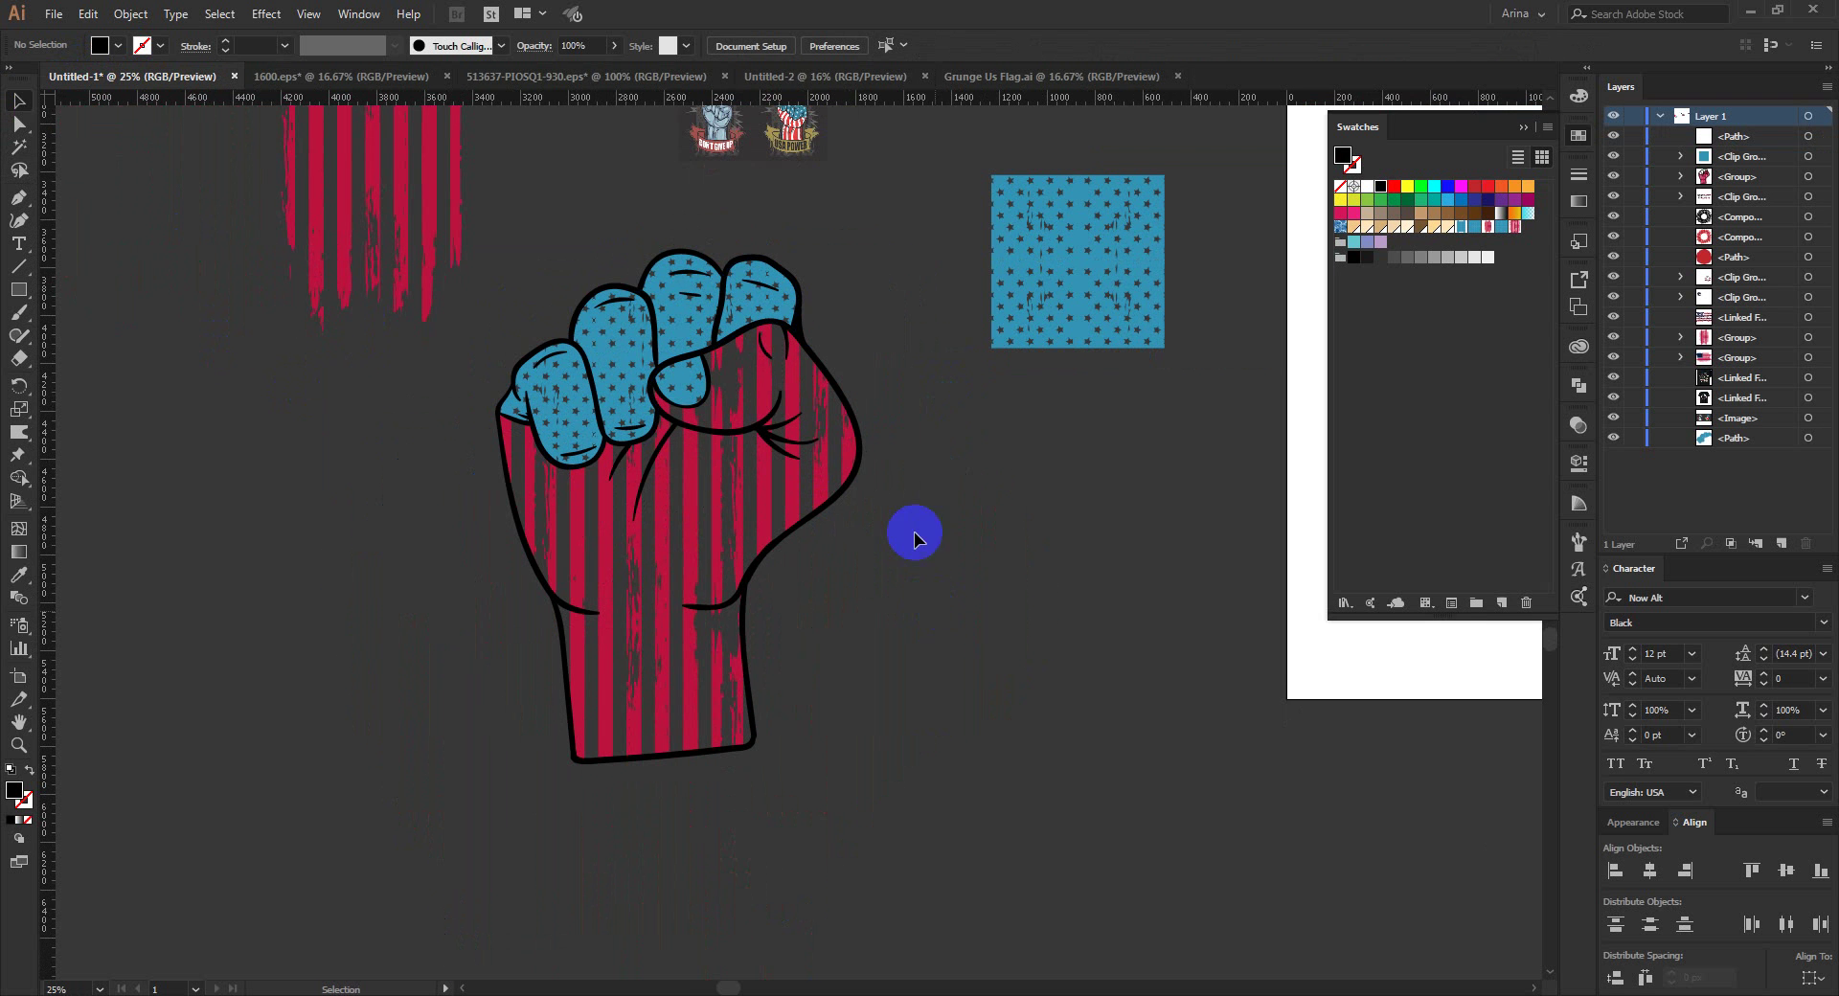
pyautogui.moveTo(811, 159); pyautogui.dragTo(1408, 856)
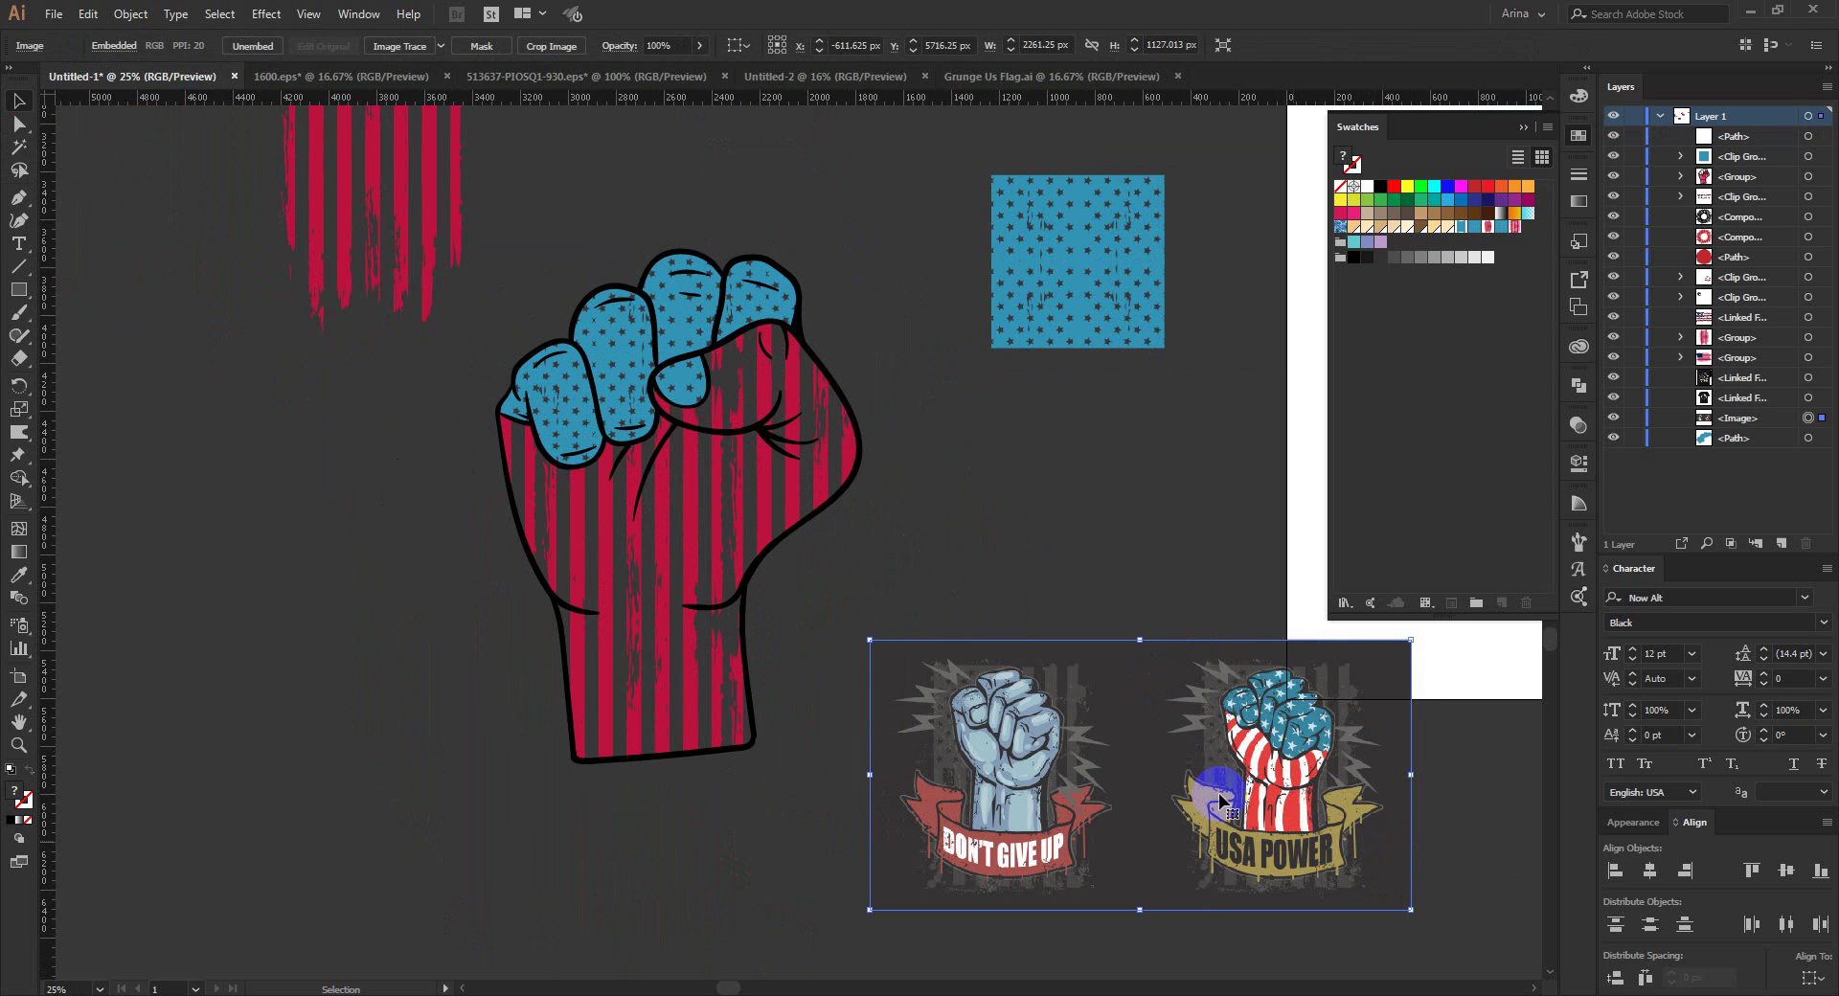
pyautogui.click(1126, 575)
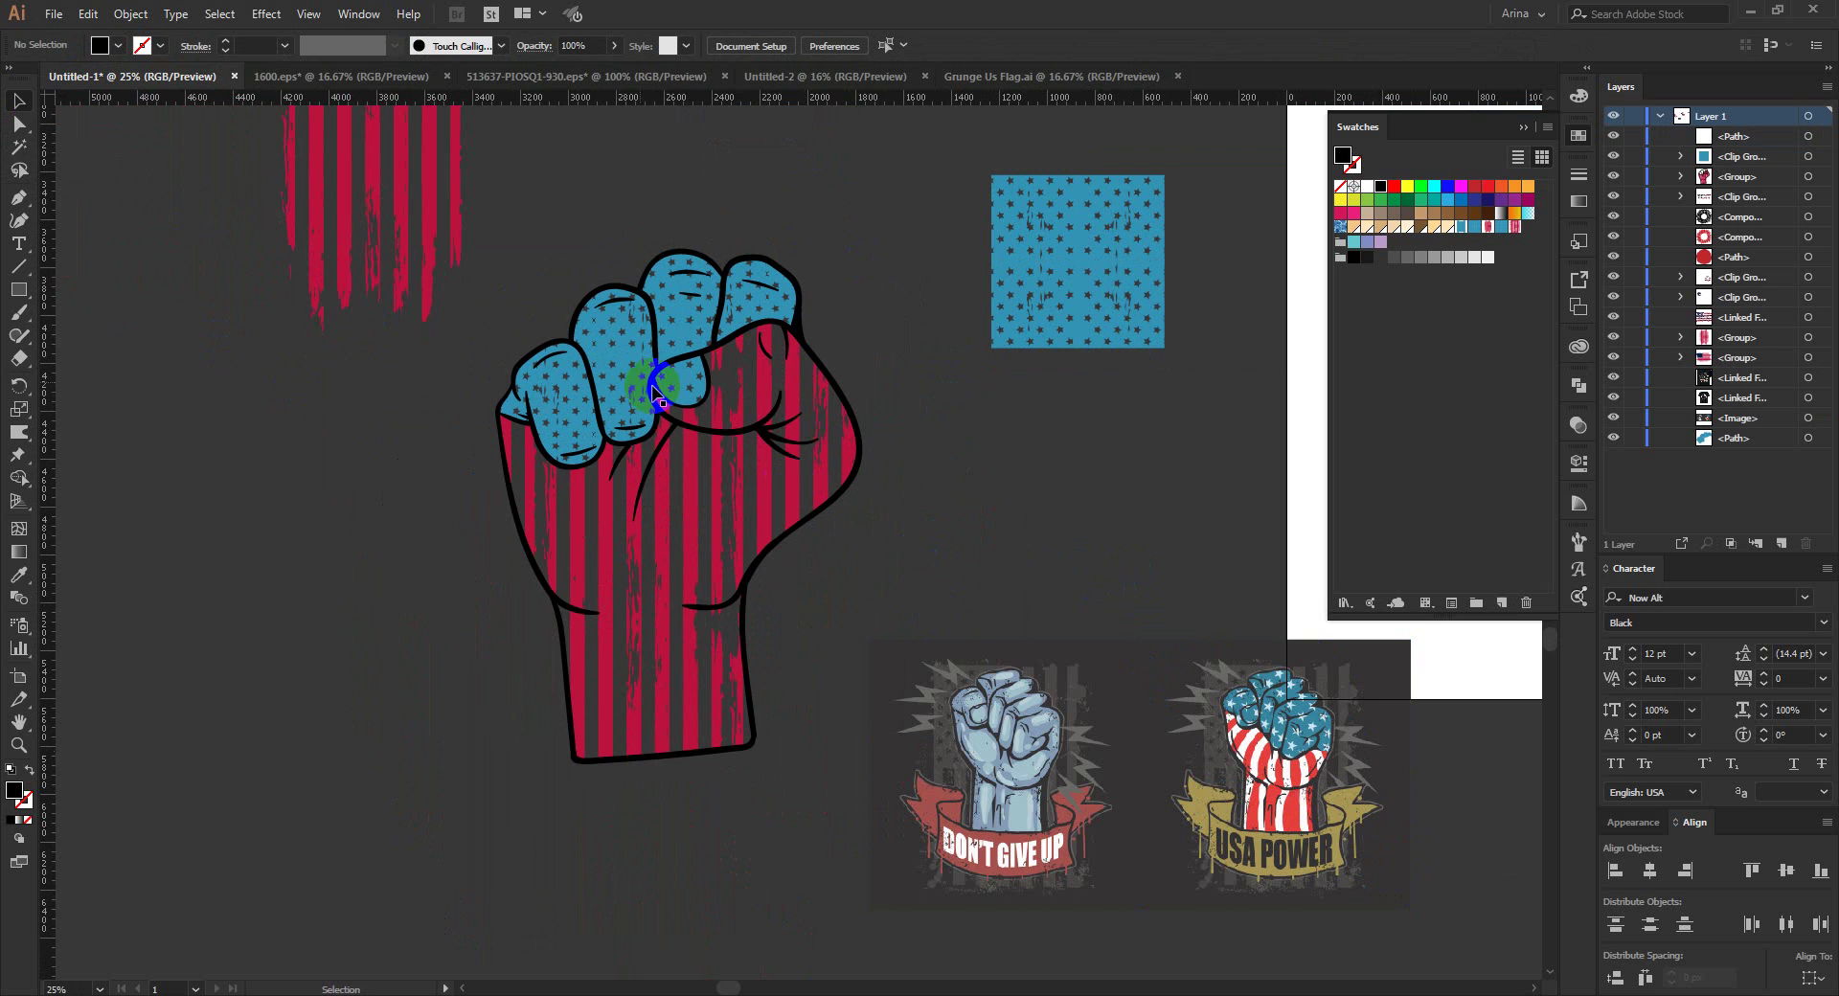
# Step: Draw a rectangle about 1640 by 2484 px covering the fist, fill it white, and send it to the back
pyautogui.scroll(1, 603, 356)
pyautogui.scroll(-1, 657, 401)
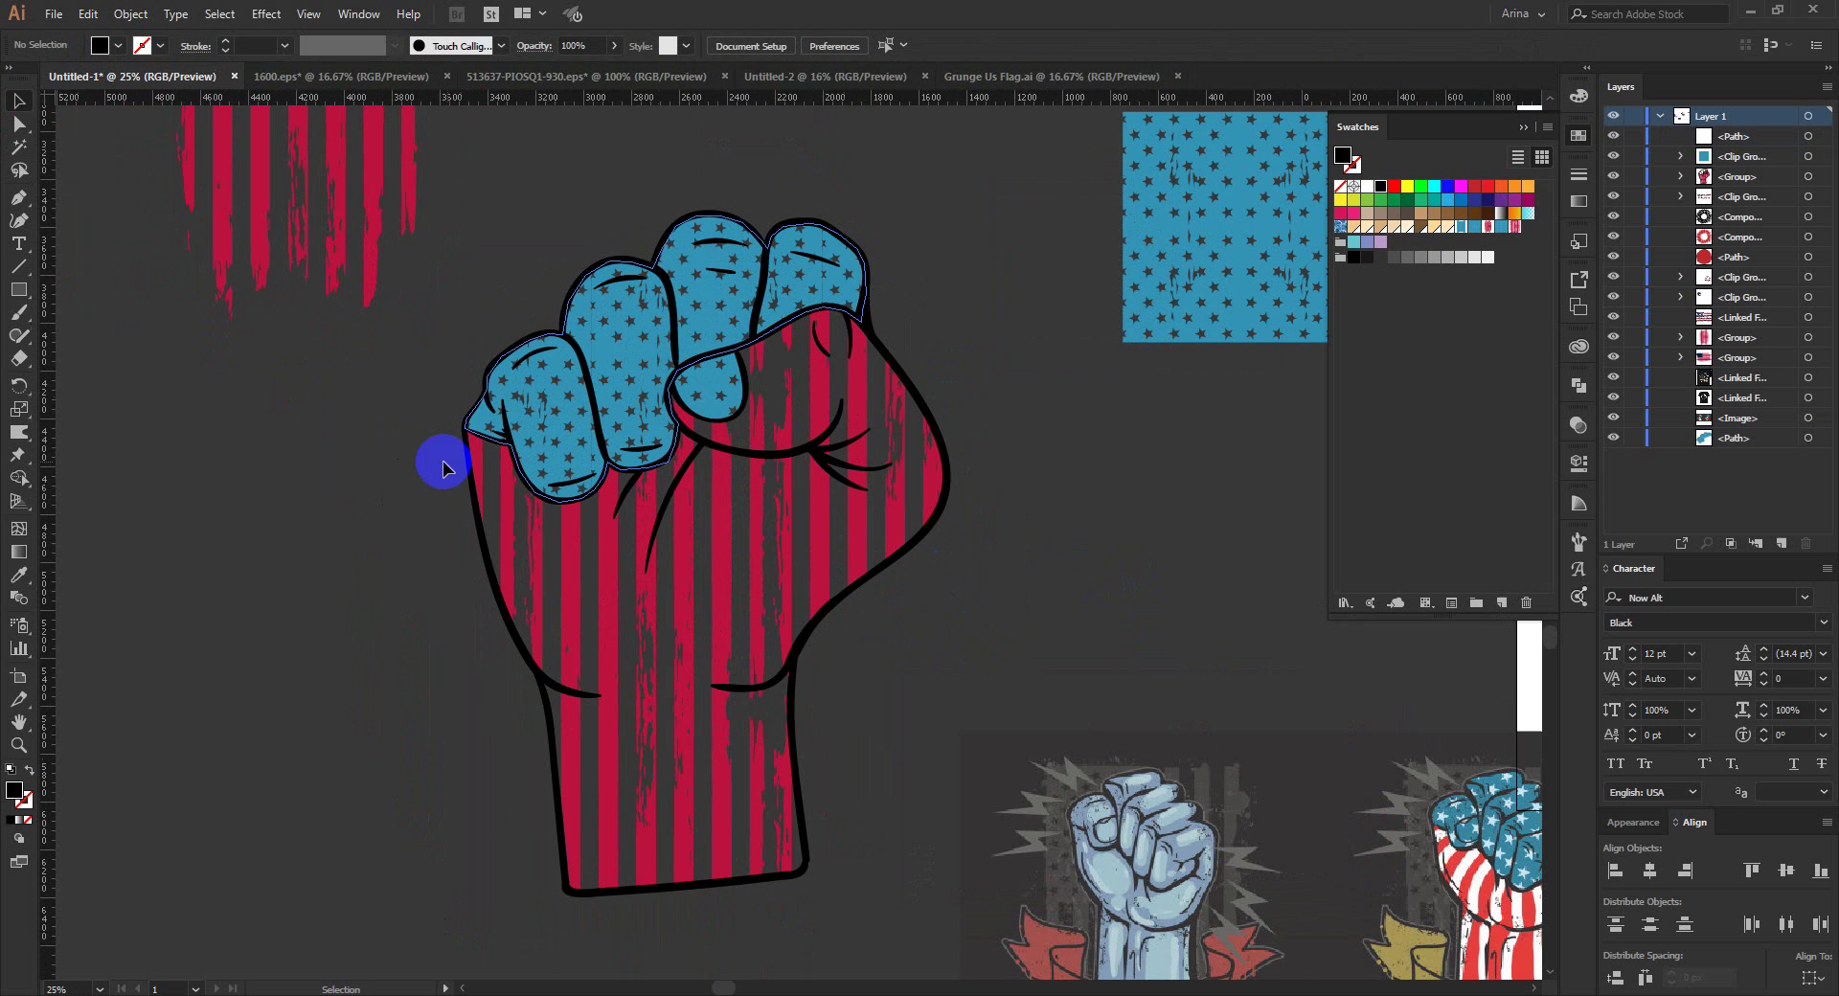
pyautogui.click(19, 289)
pyautogui.moveTo(503, 222); pyautogui.dragTo(895, 816)
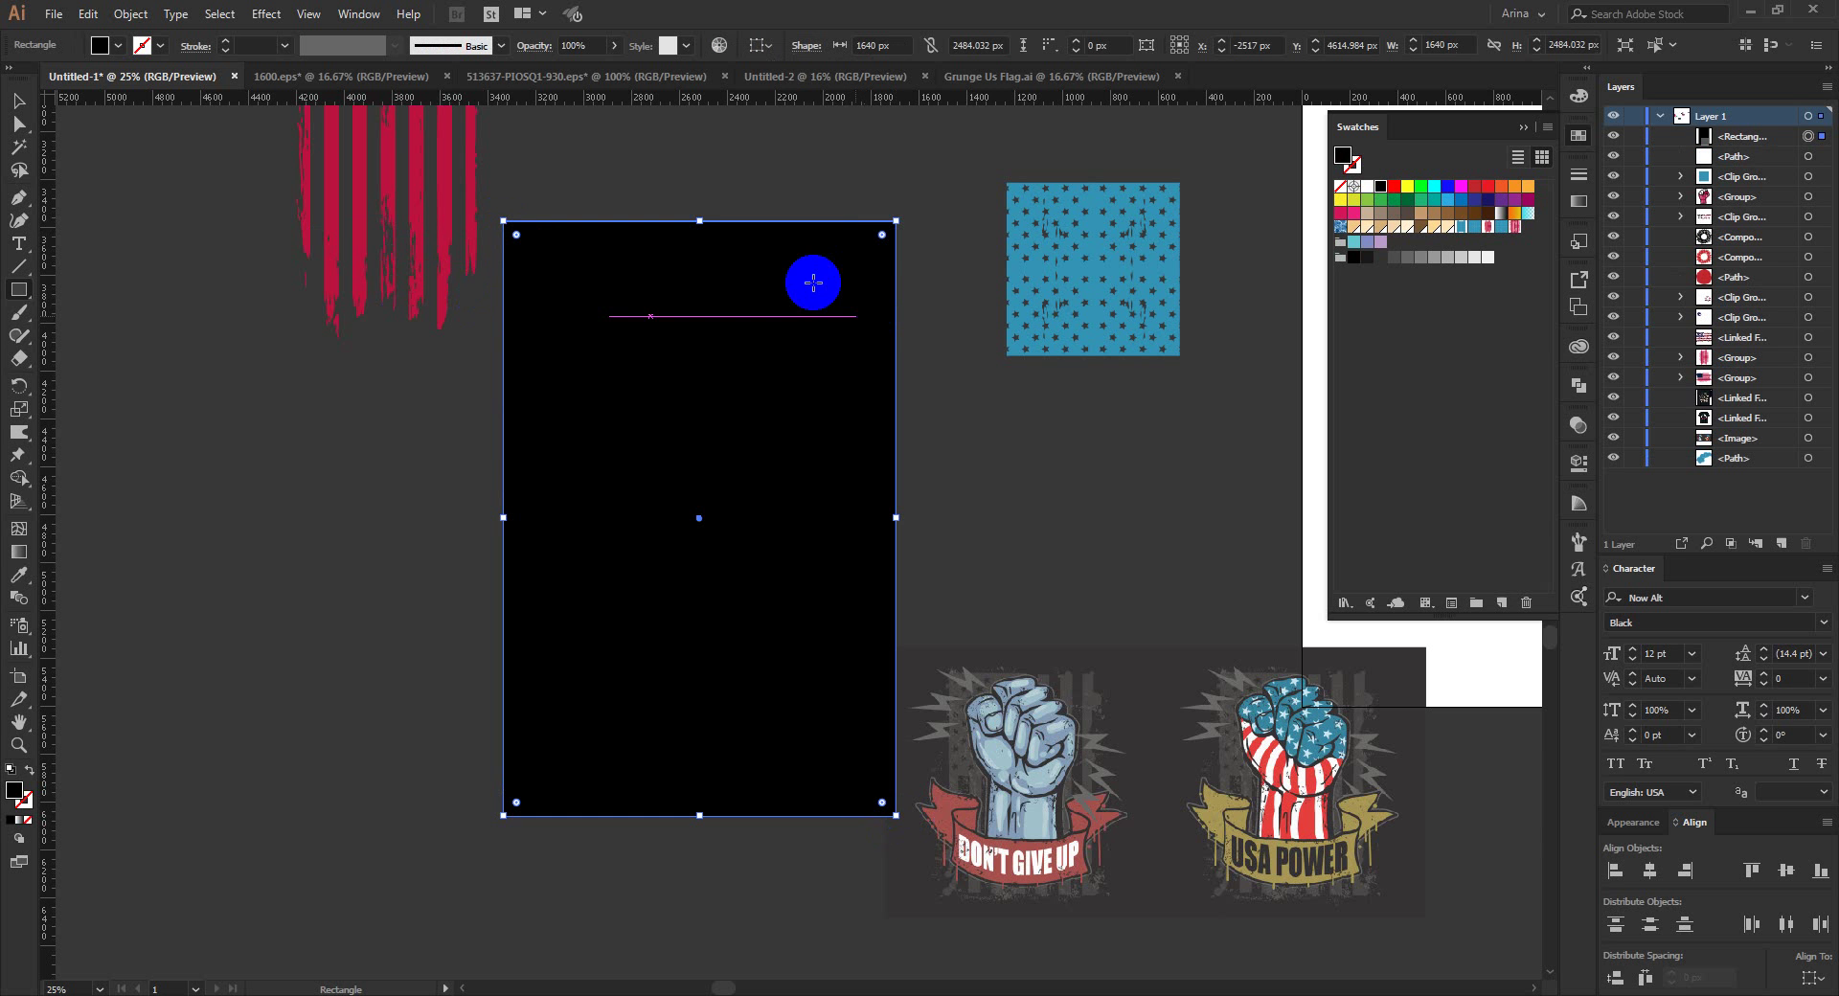
pyautogui.click(1367, 187)
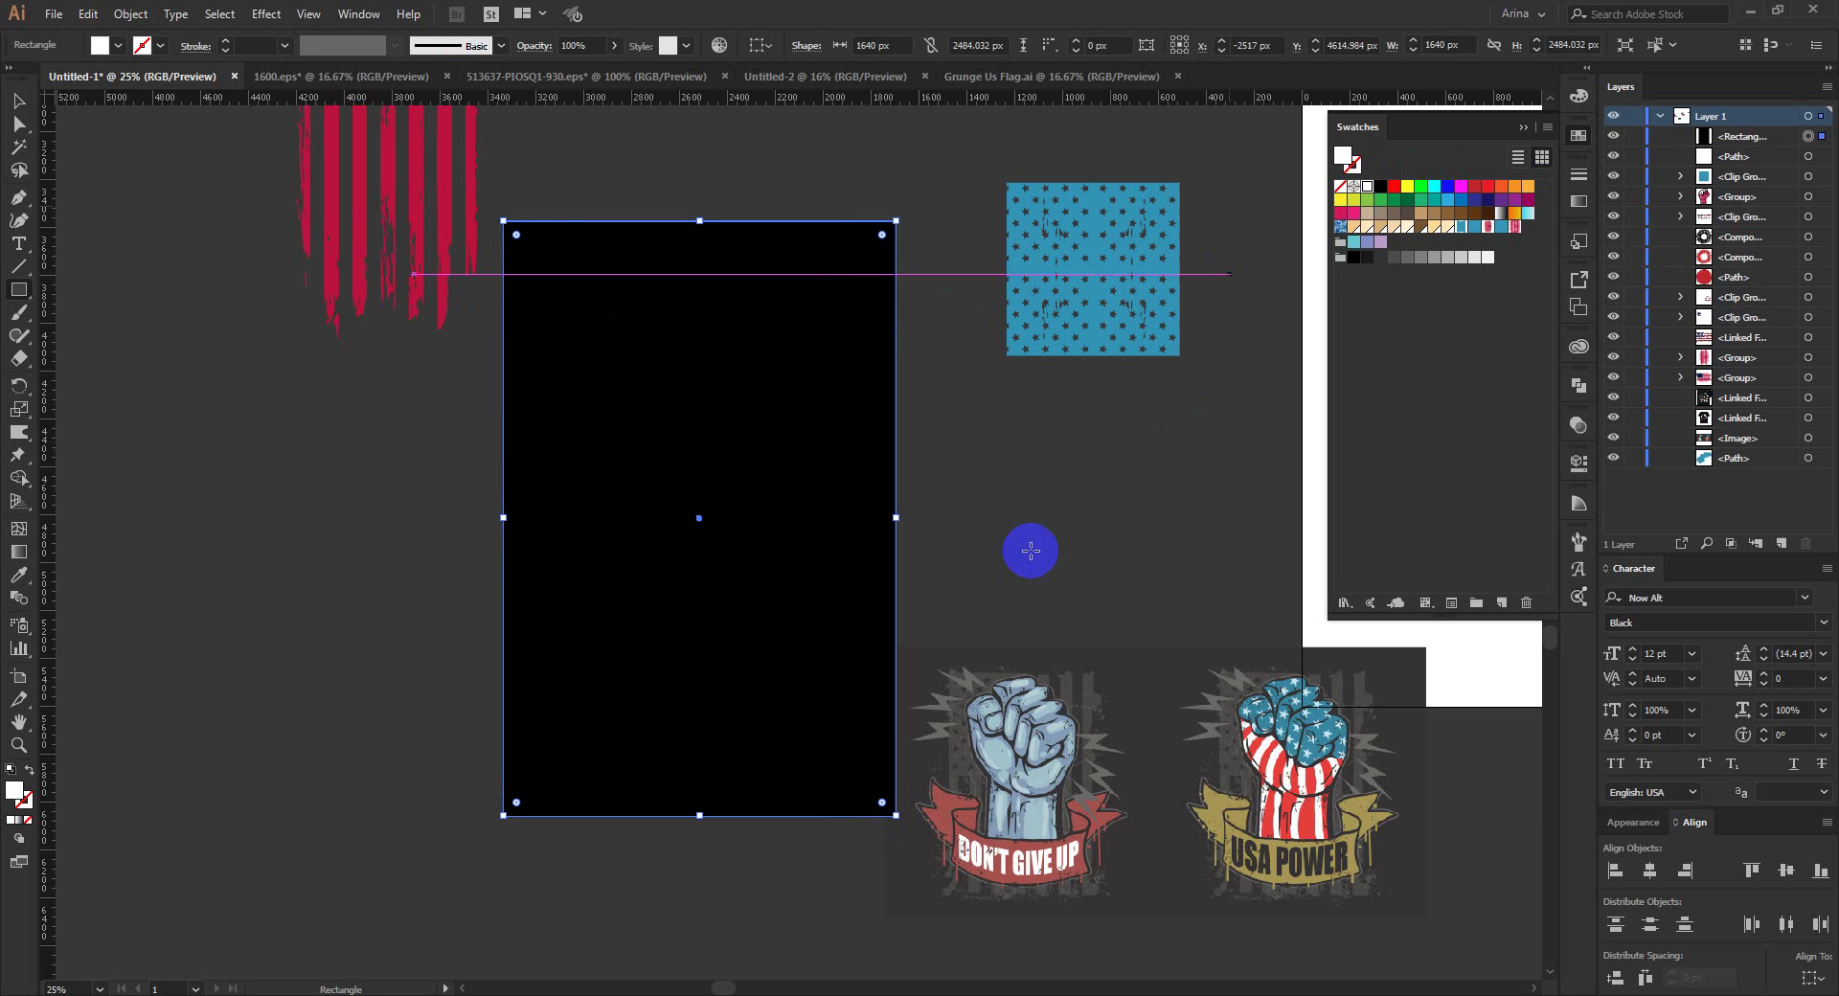
pyautogui.press('v')
pyautogui.hotkey('ctrl', 'shift', '[')
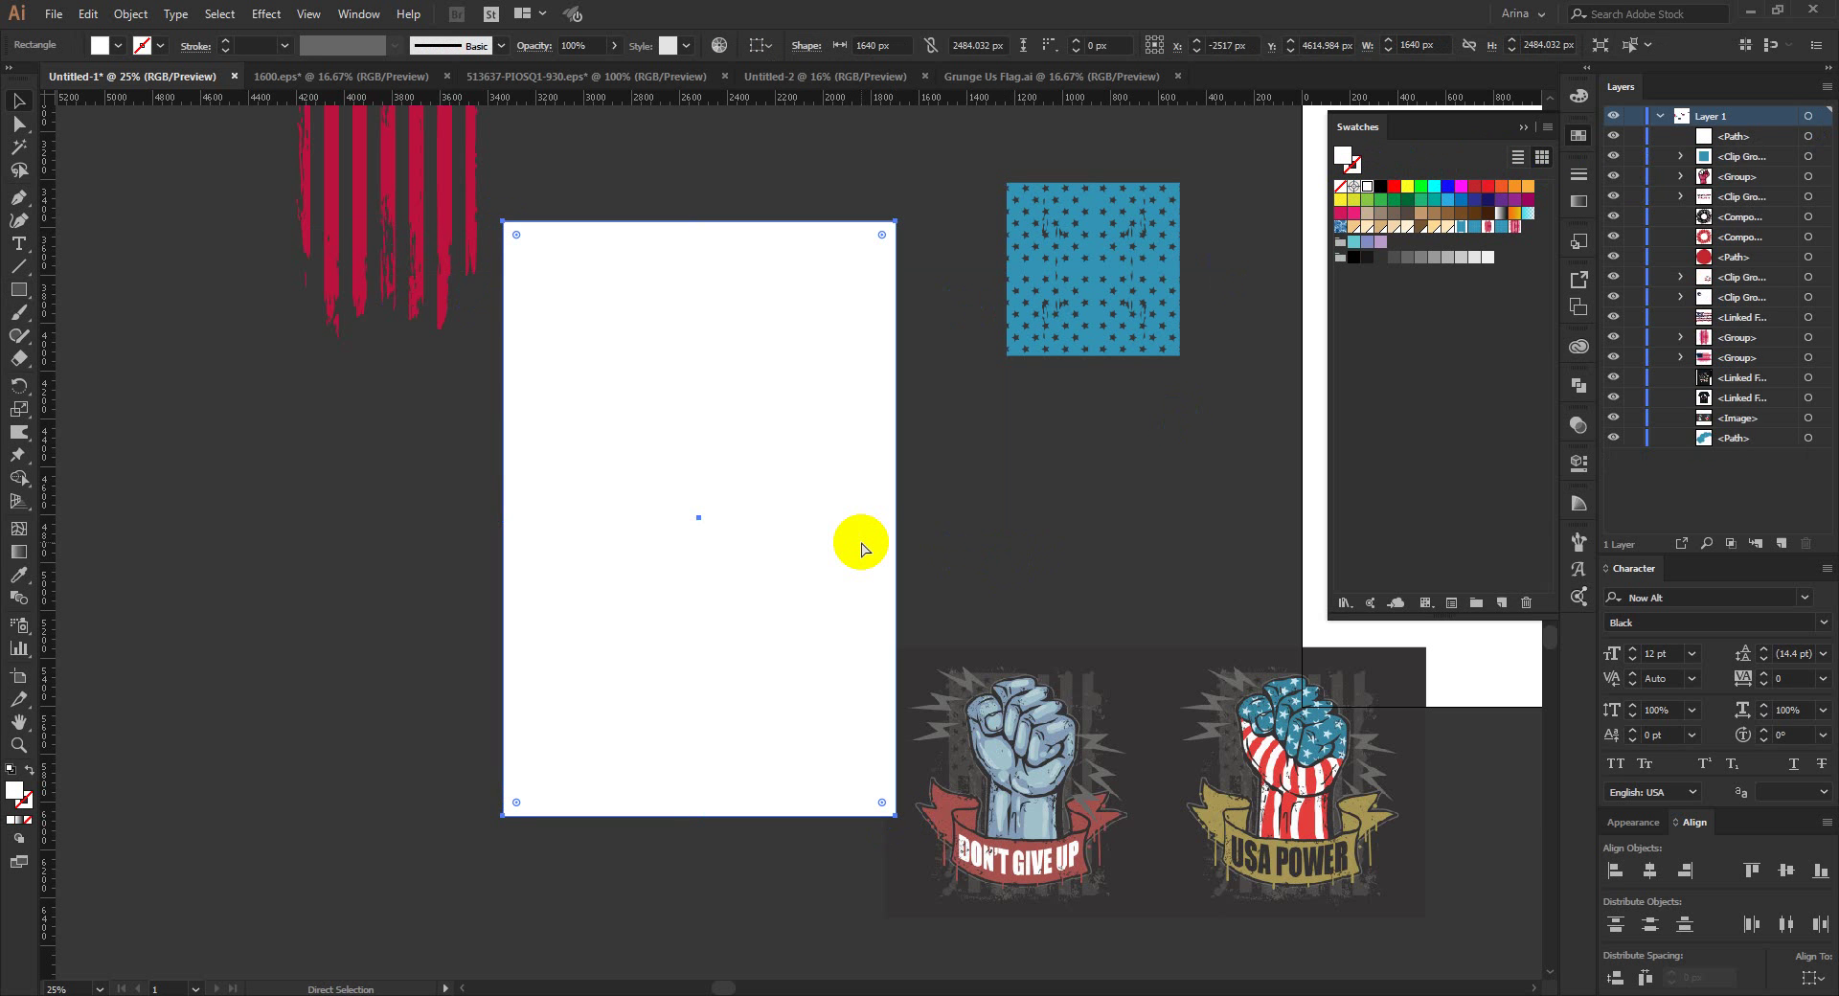
# Step: Divide the fist and white rectangle together with Pathfinder, and delete the white area around the fist
pyautogui.moveTo(1002, 551); pyautogui.dragTo(742, 446)
pyautogui.click(1578, 384)
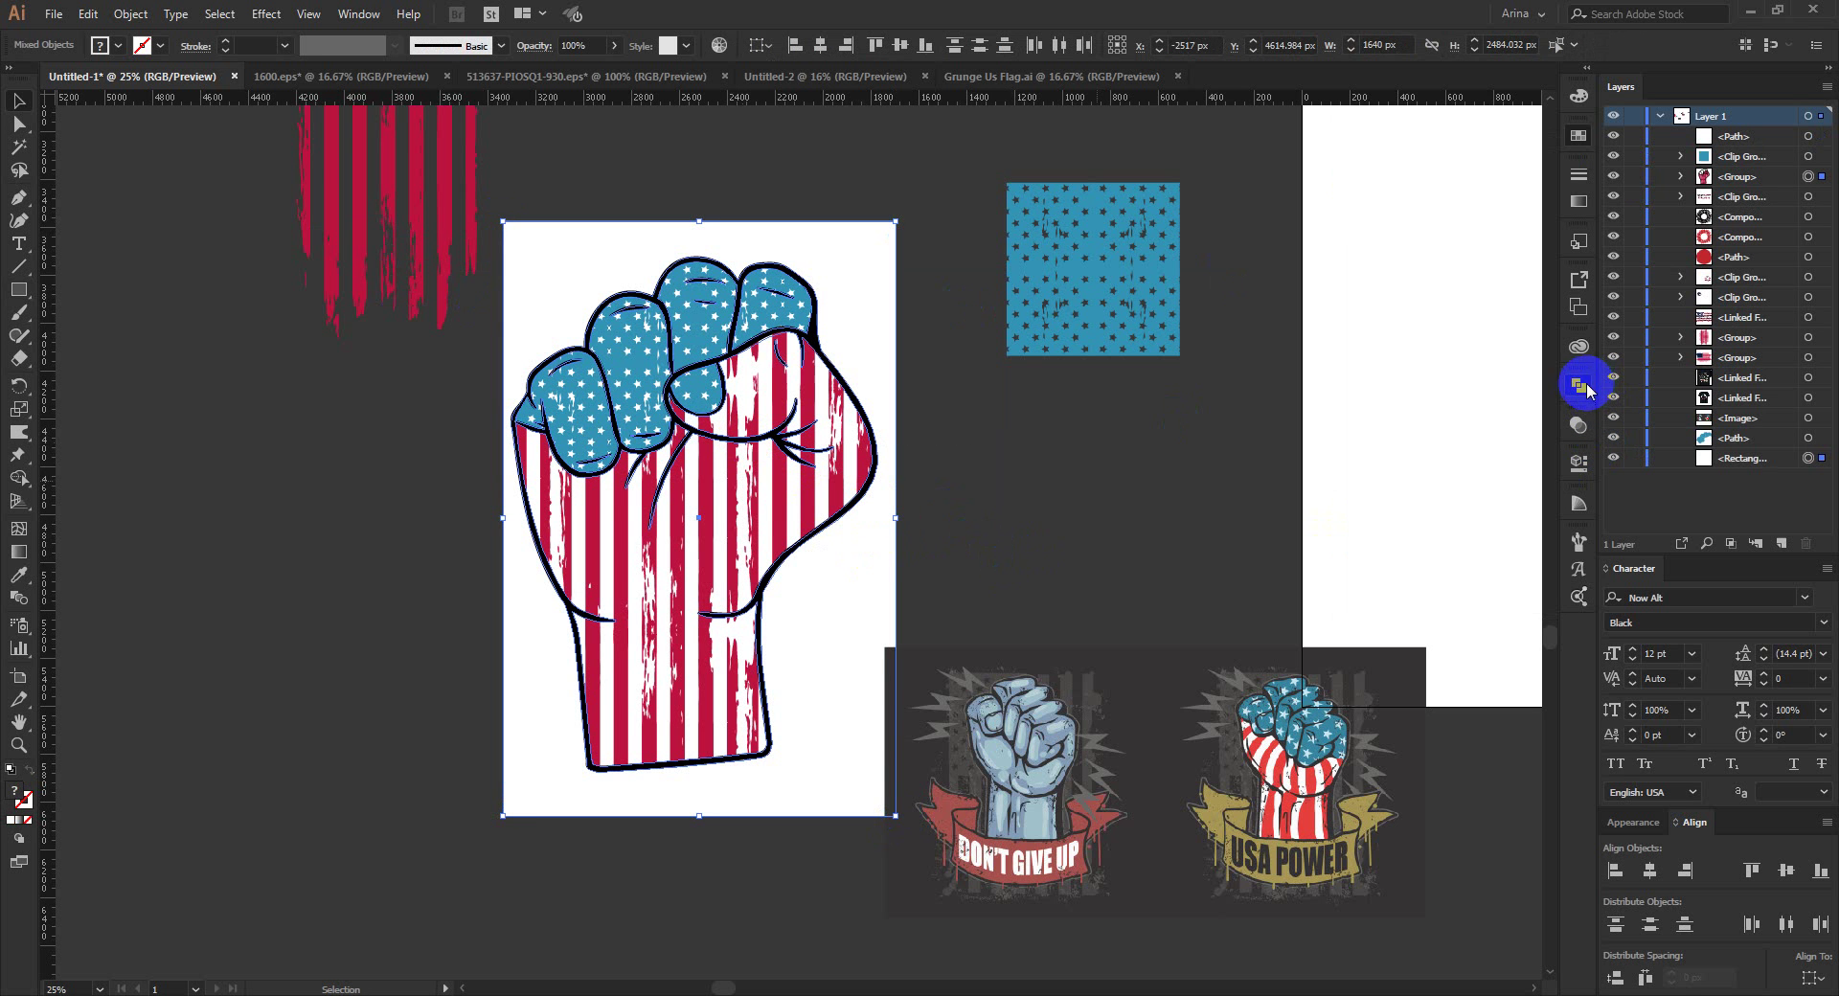
pyautogui.click(1356, 473)
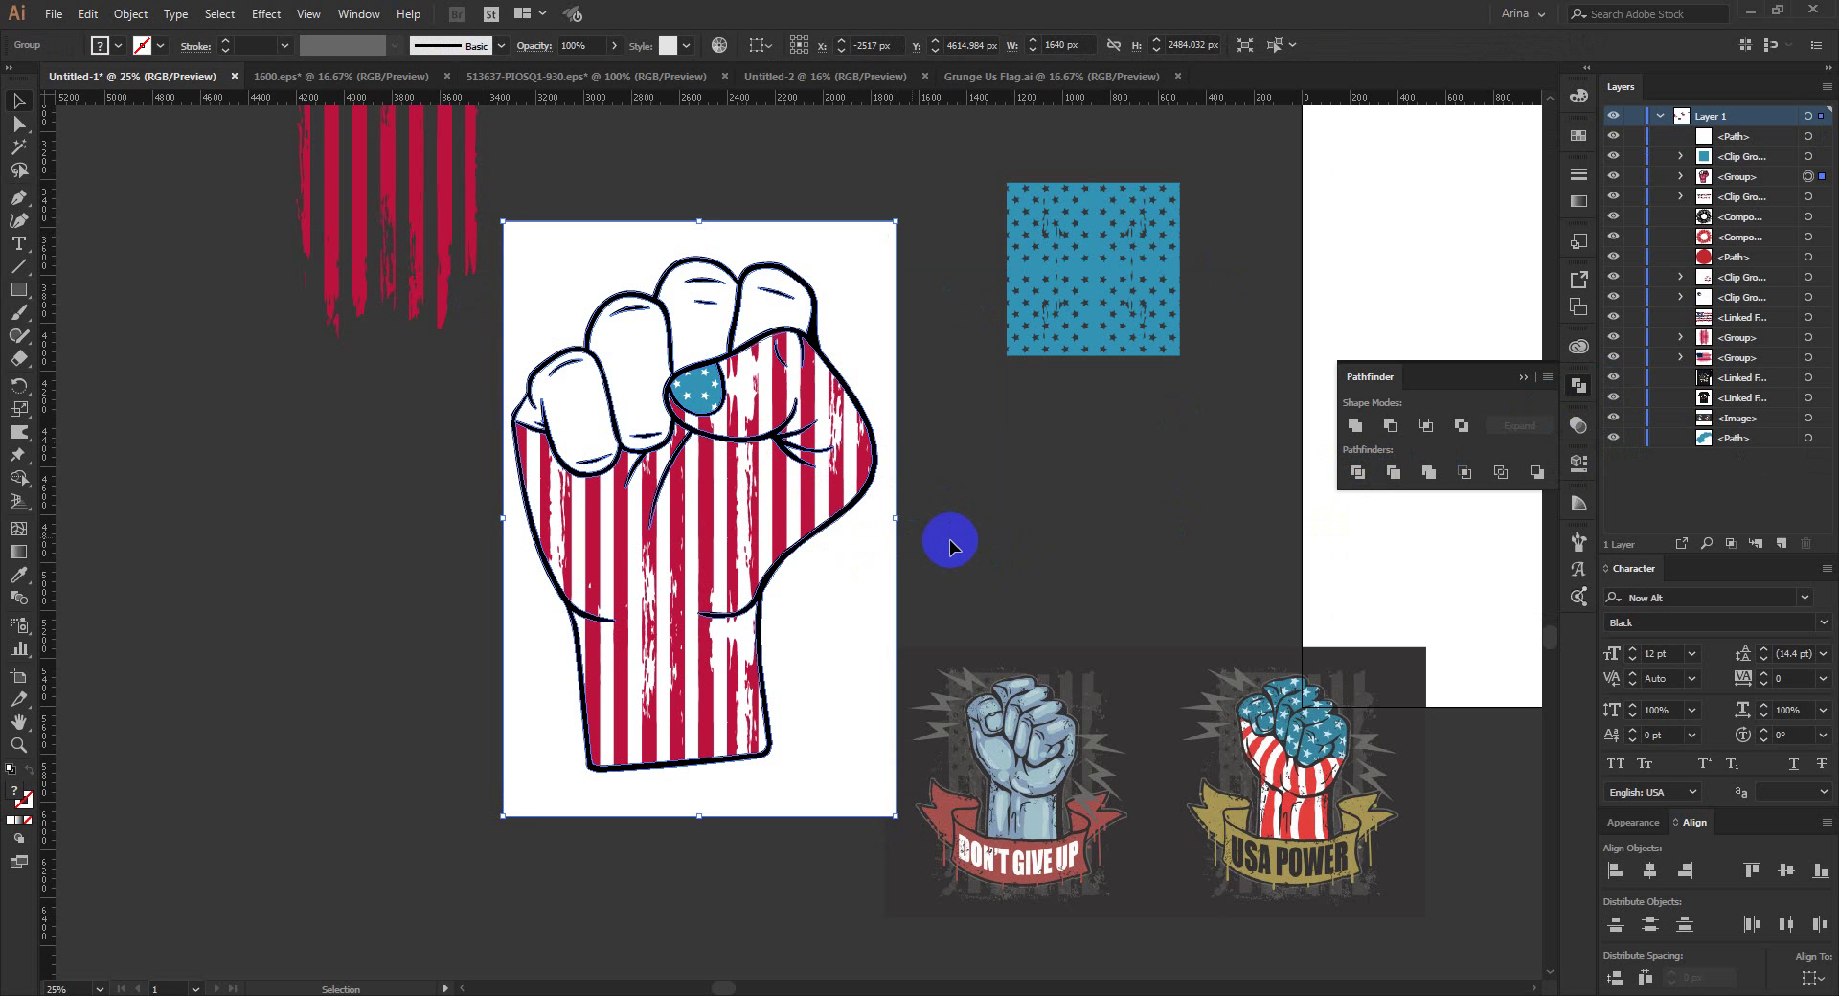
pyautogui.doubleClick(877, 587)
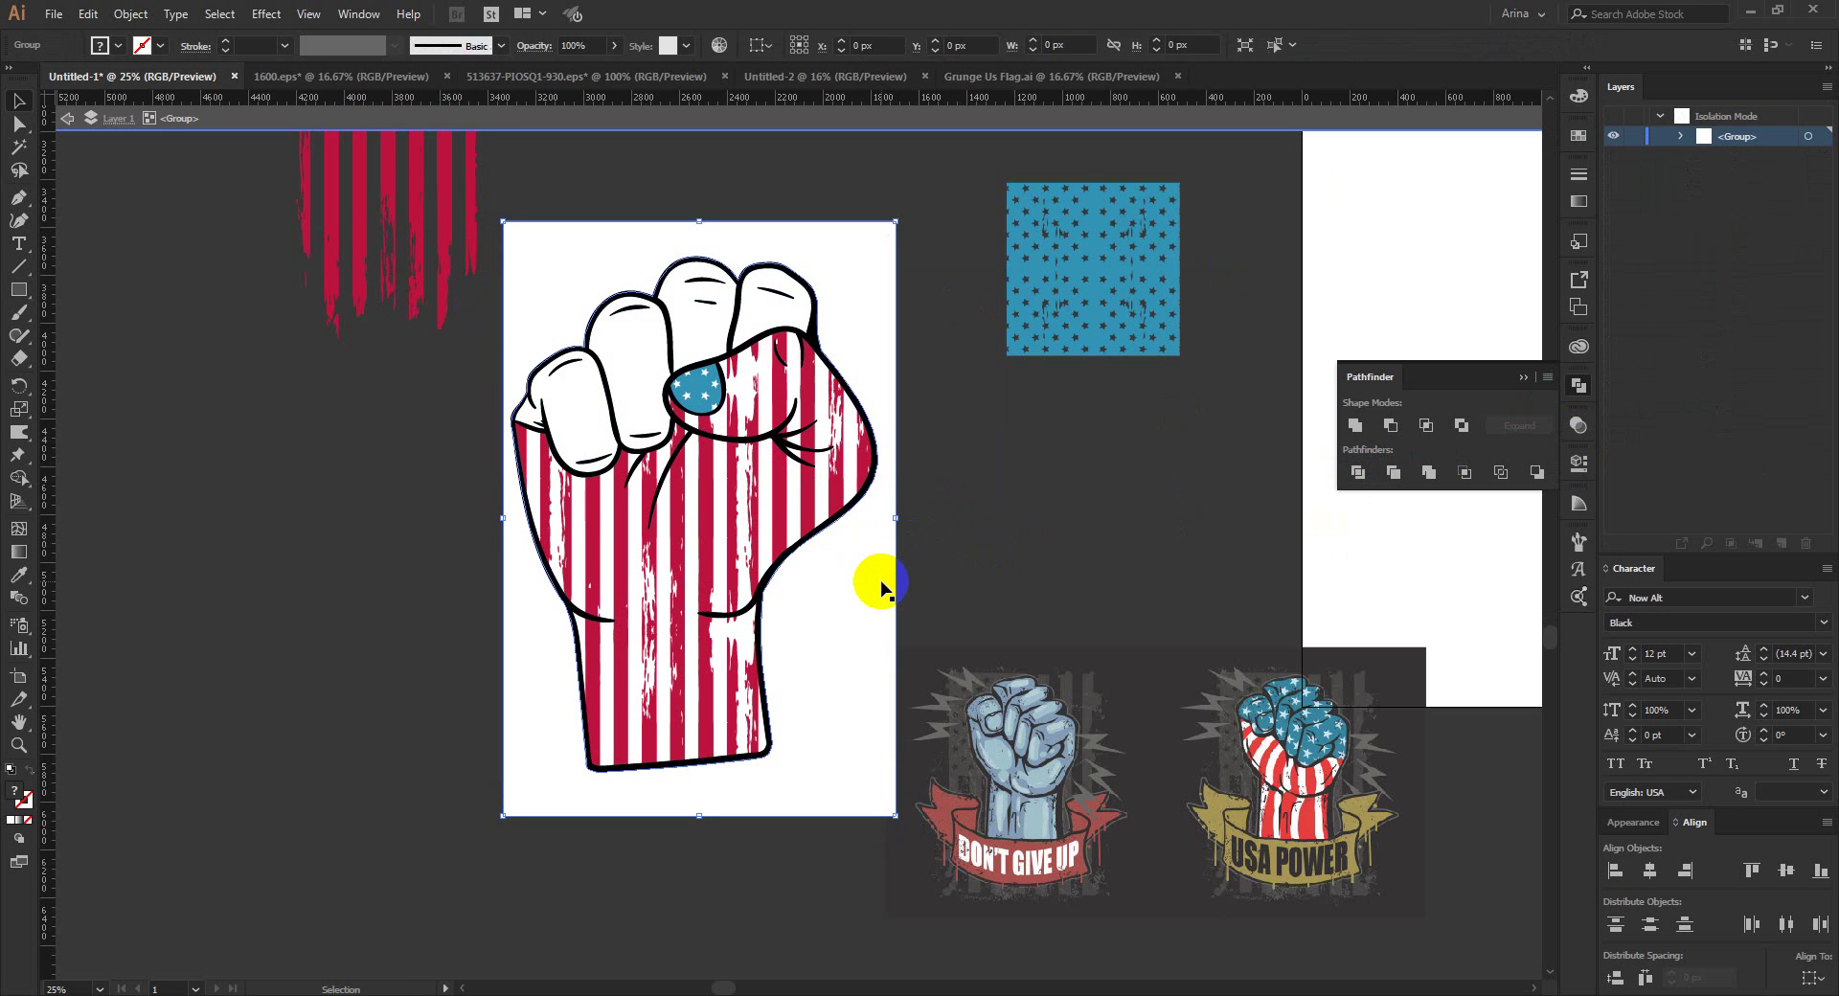
pyautogui.doubleClick(912, 579)
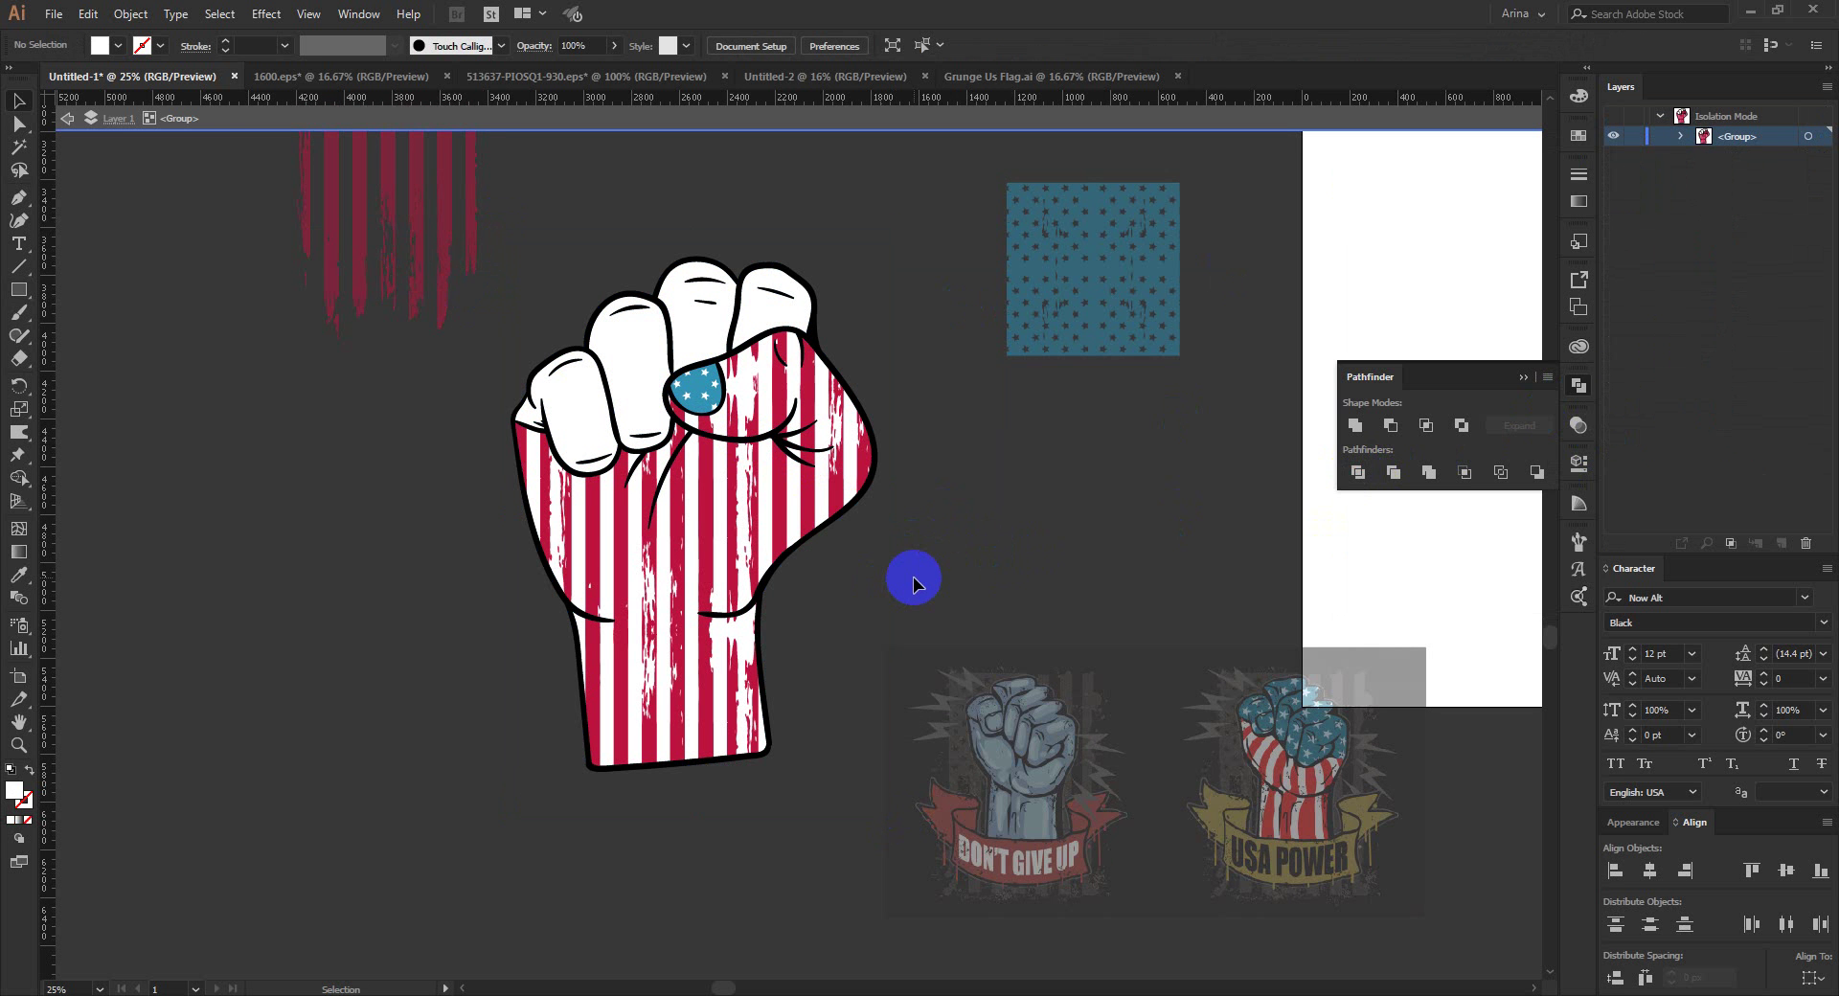
# Step: Expand the fist group in the layer structure and select its blue thumbnail shape to inspect the group's contents
pyautogui.click(639, 398)
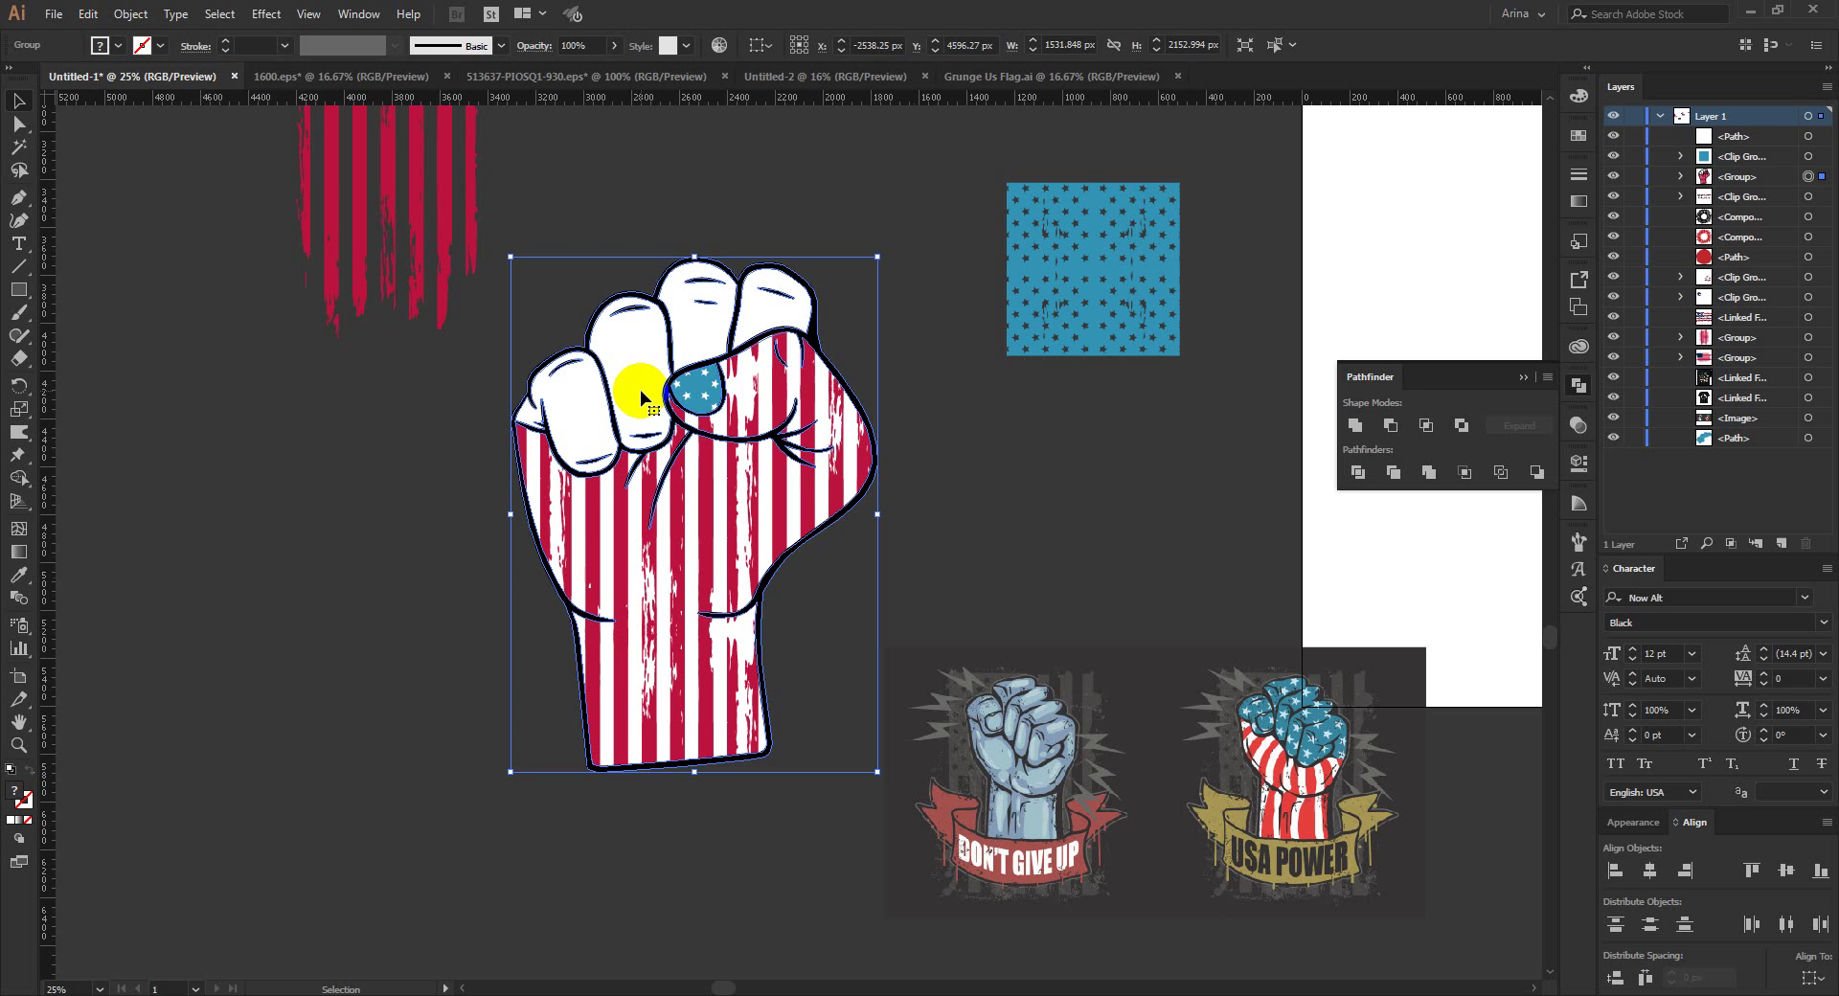
pyautogui.click(1679, 177)
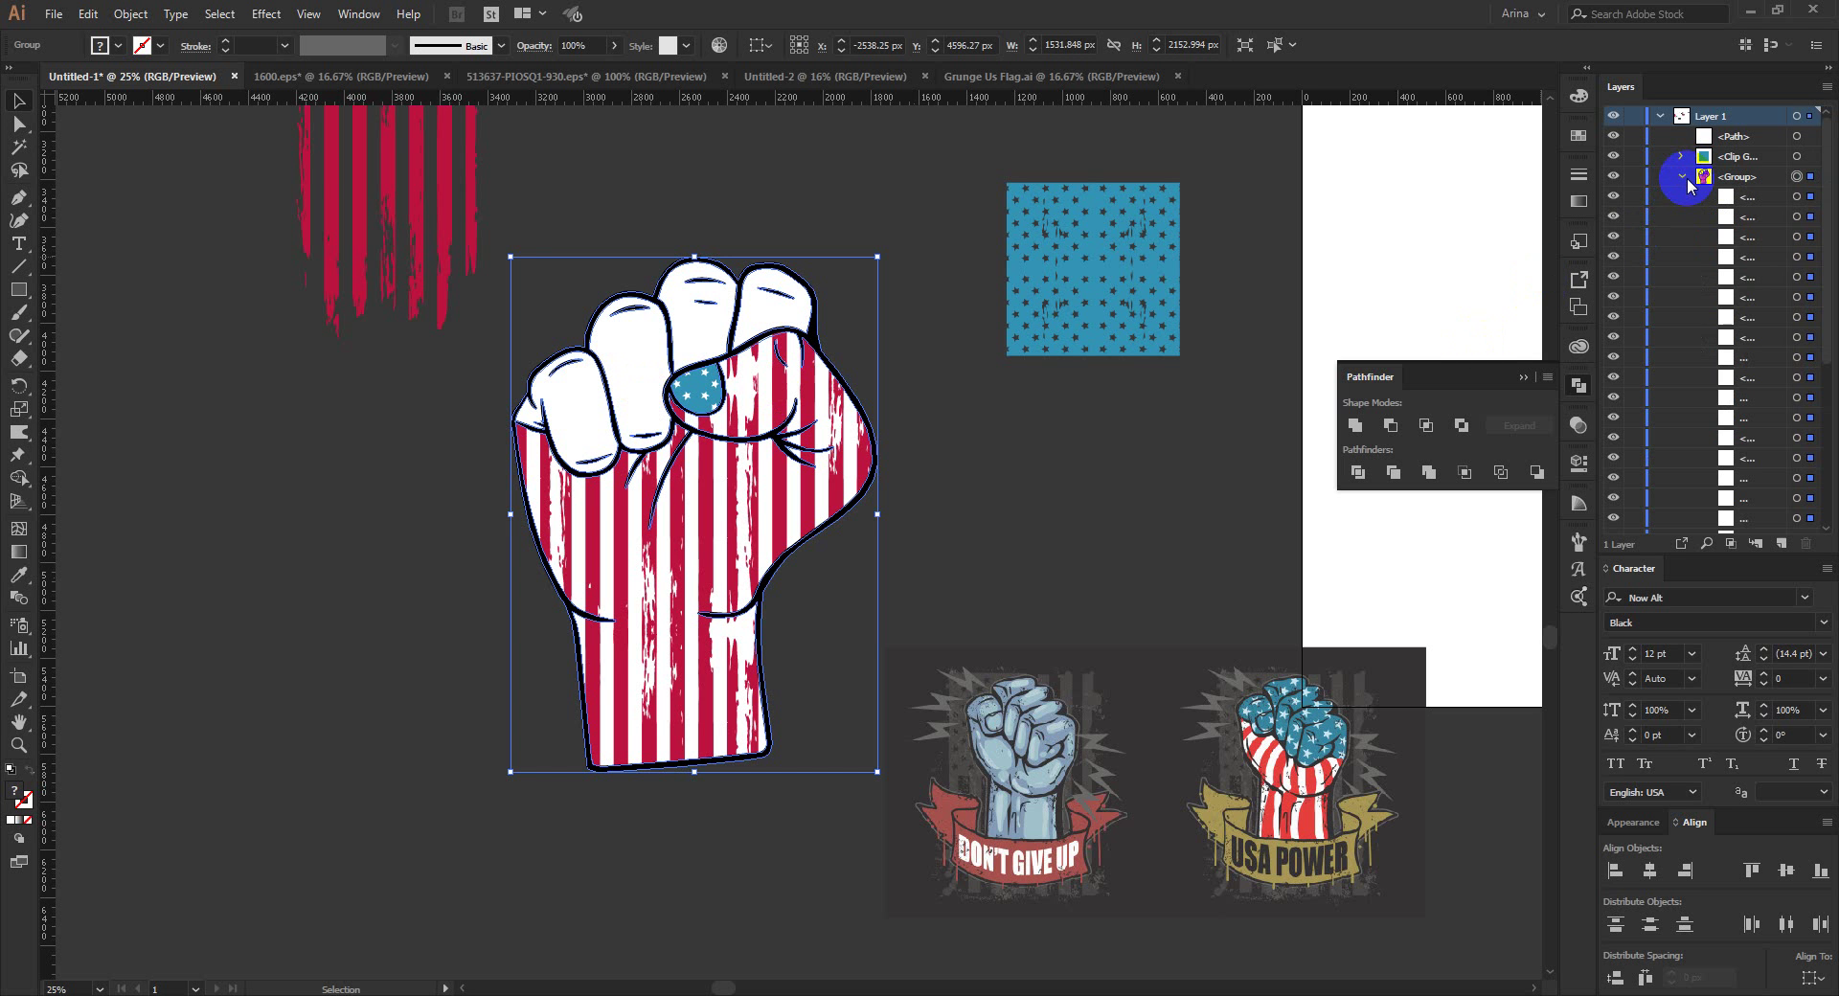
pyautogui.click(1798, 438)
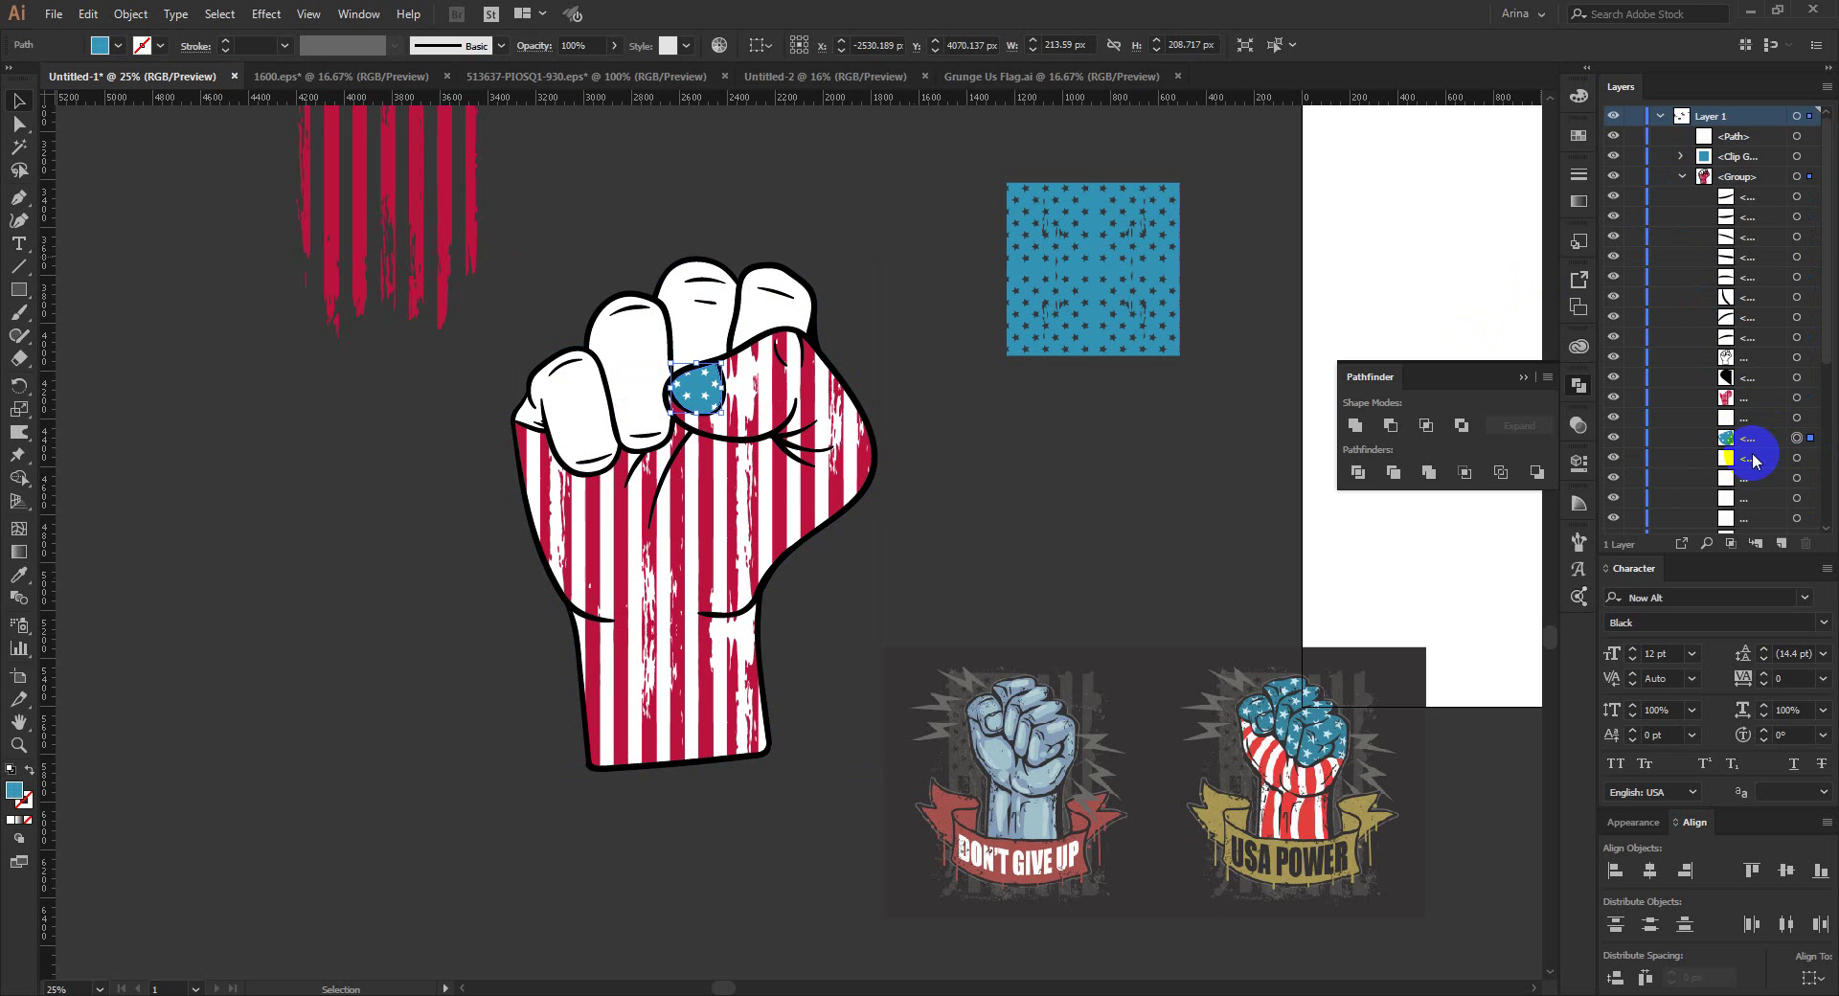
pyautogui.scroll(-3, 1753, 455)
pyautogui.scroll(3, 1753, 460)
# Step: Isolate the fist group, fill the four white finger shapes with the blue star pattern swatch, and exit isolation mode
pyautogui.doubleClick(704, 321)
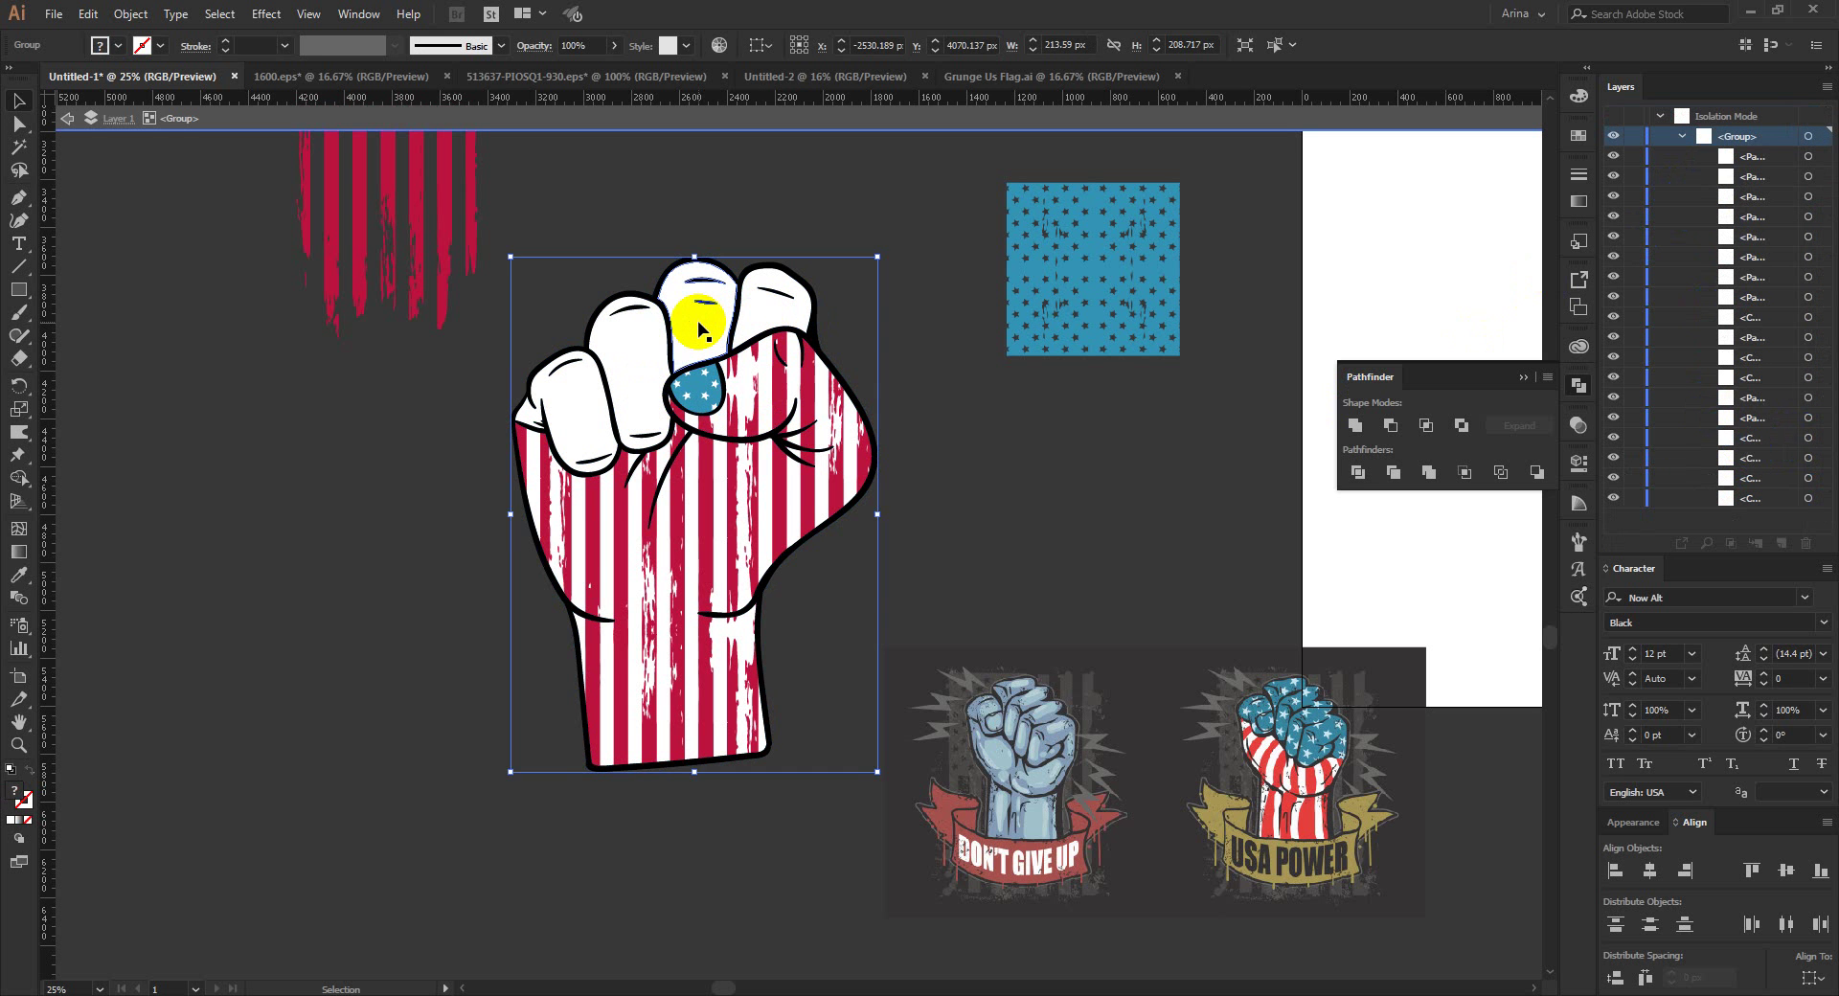
pyautogui.click(743, 313)
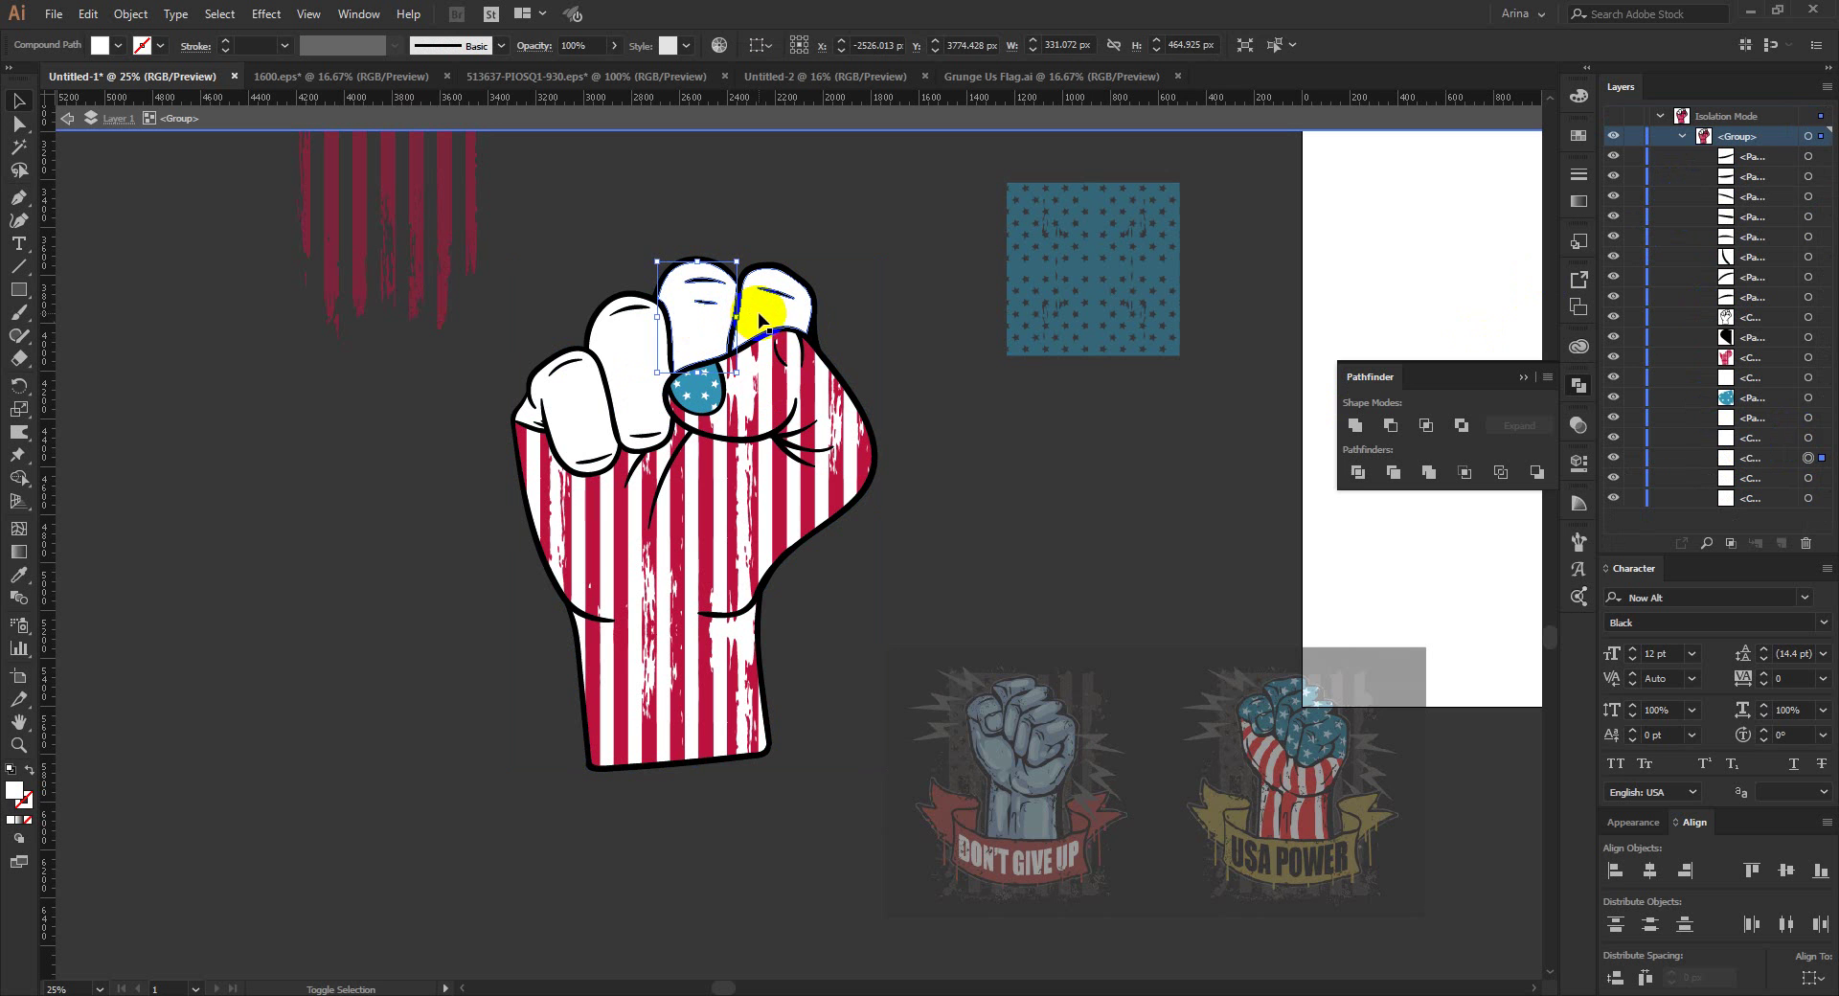
pyautogui.keyDown('shift'); pyautogui.click(759, 319); pyautogui.keyUp('shift')
pyautogui.keyDown('shift'); pyautogui.click(589, 418); pyautogui.keyUp('shift')
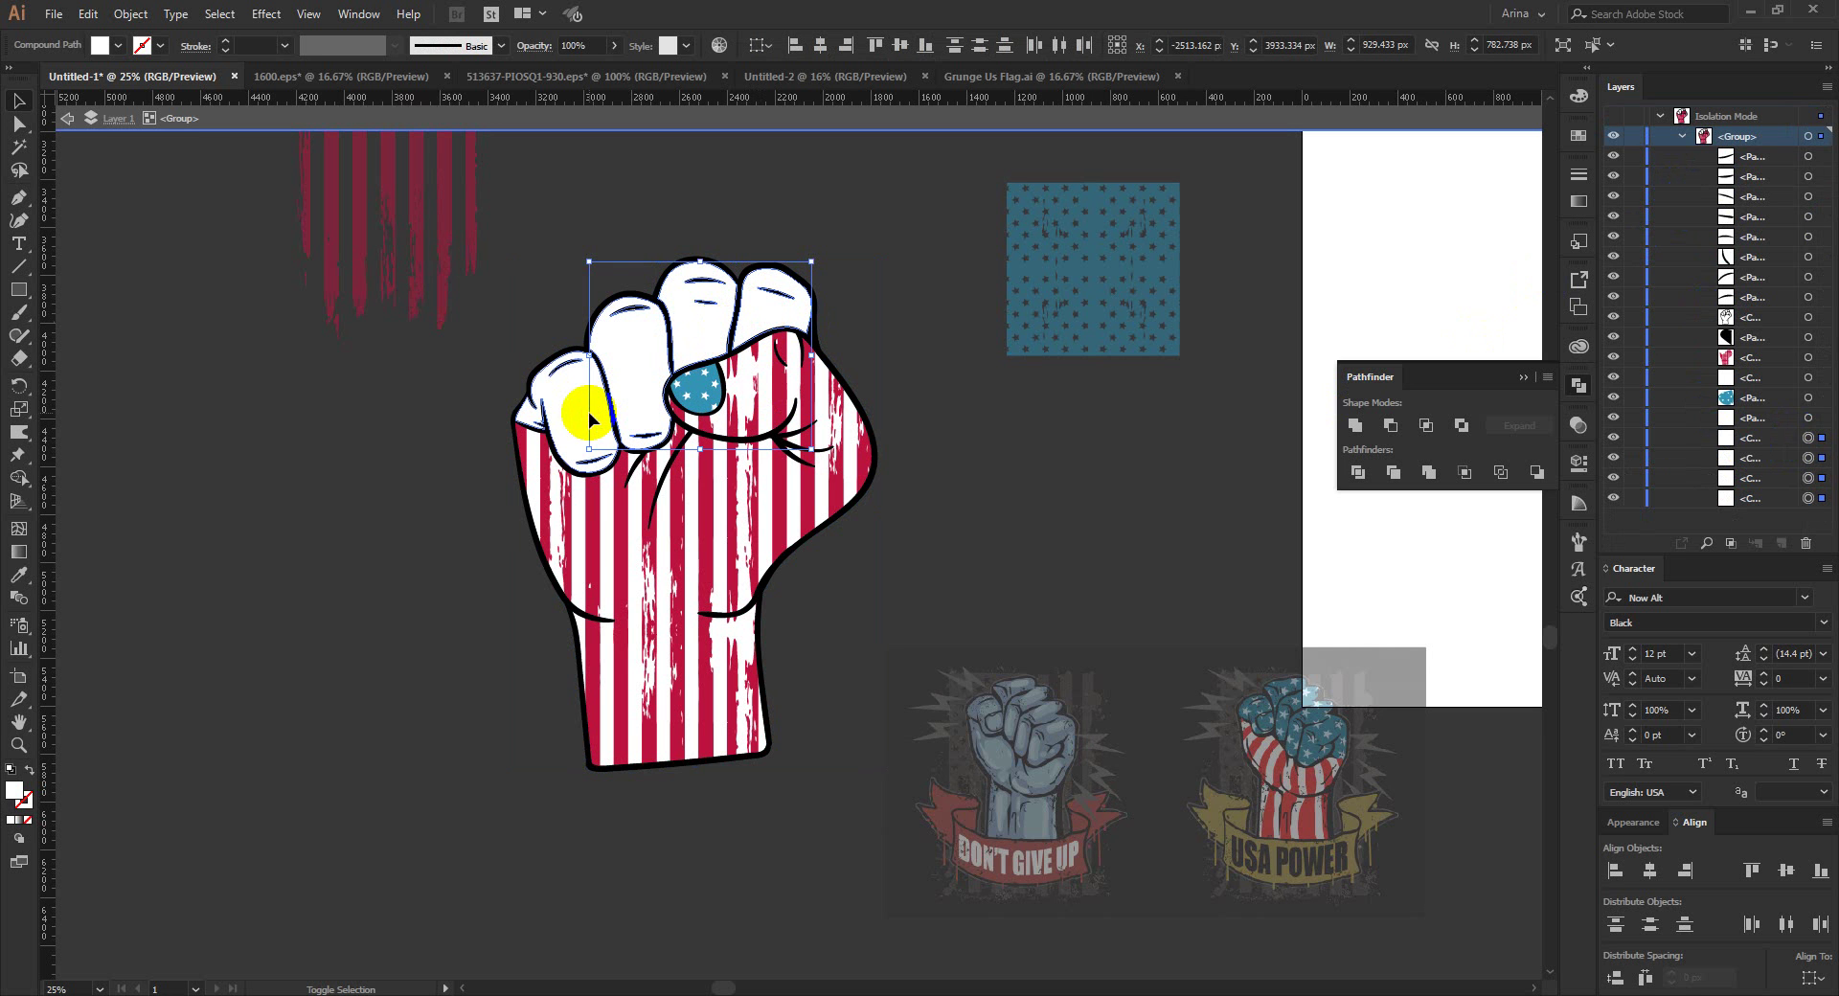
pyautogui.keyDown('shift'); pyautogui.click(584, 413); pyautogui.keyUp('shift')
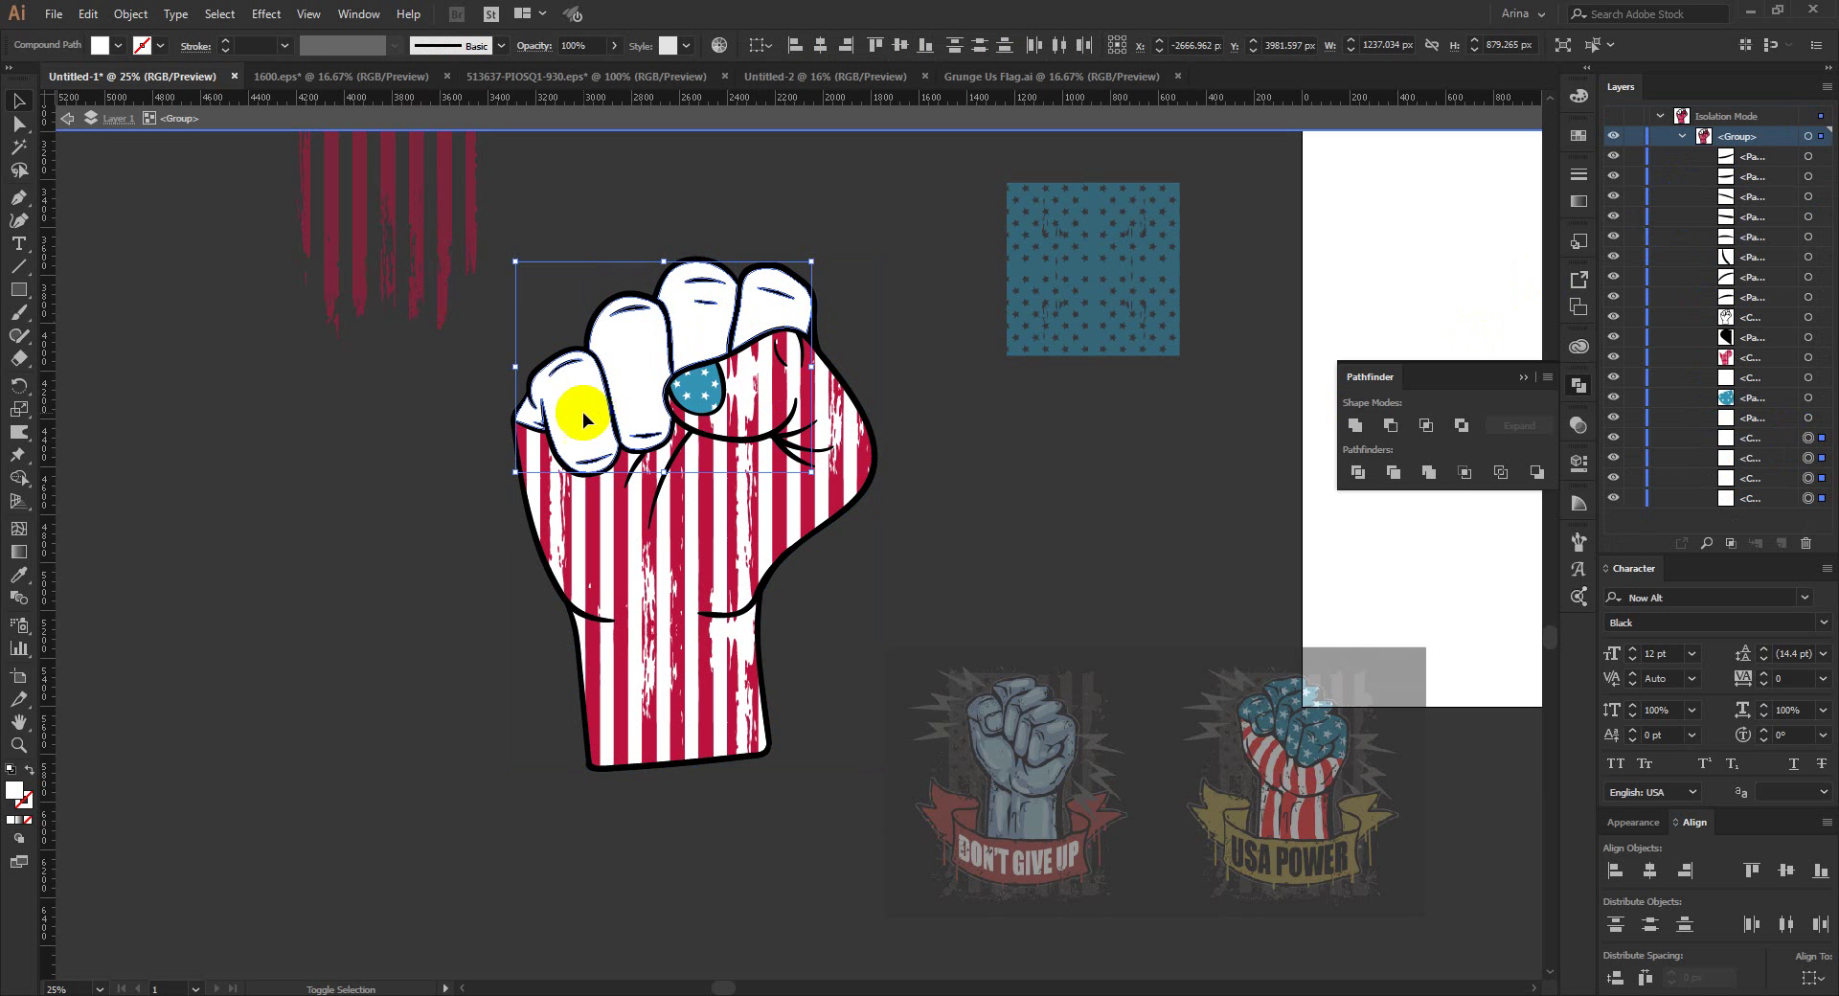
pyautogui.click(1578, 136)
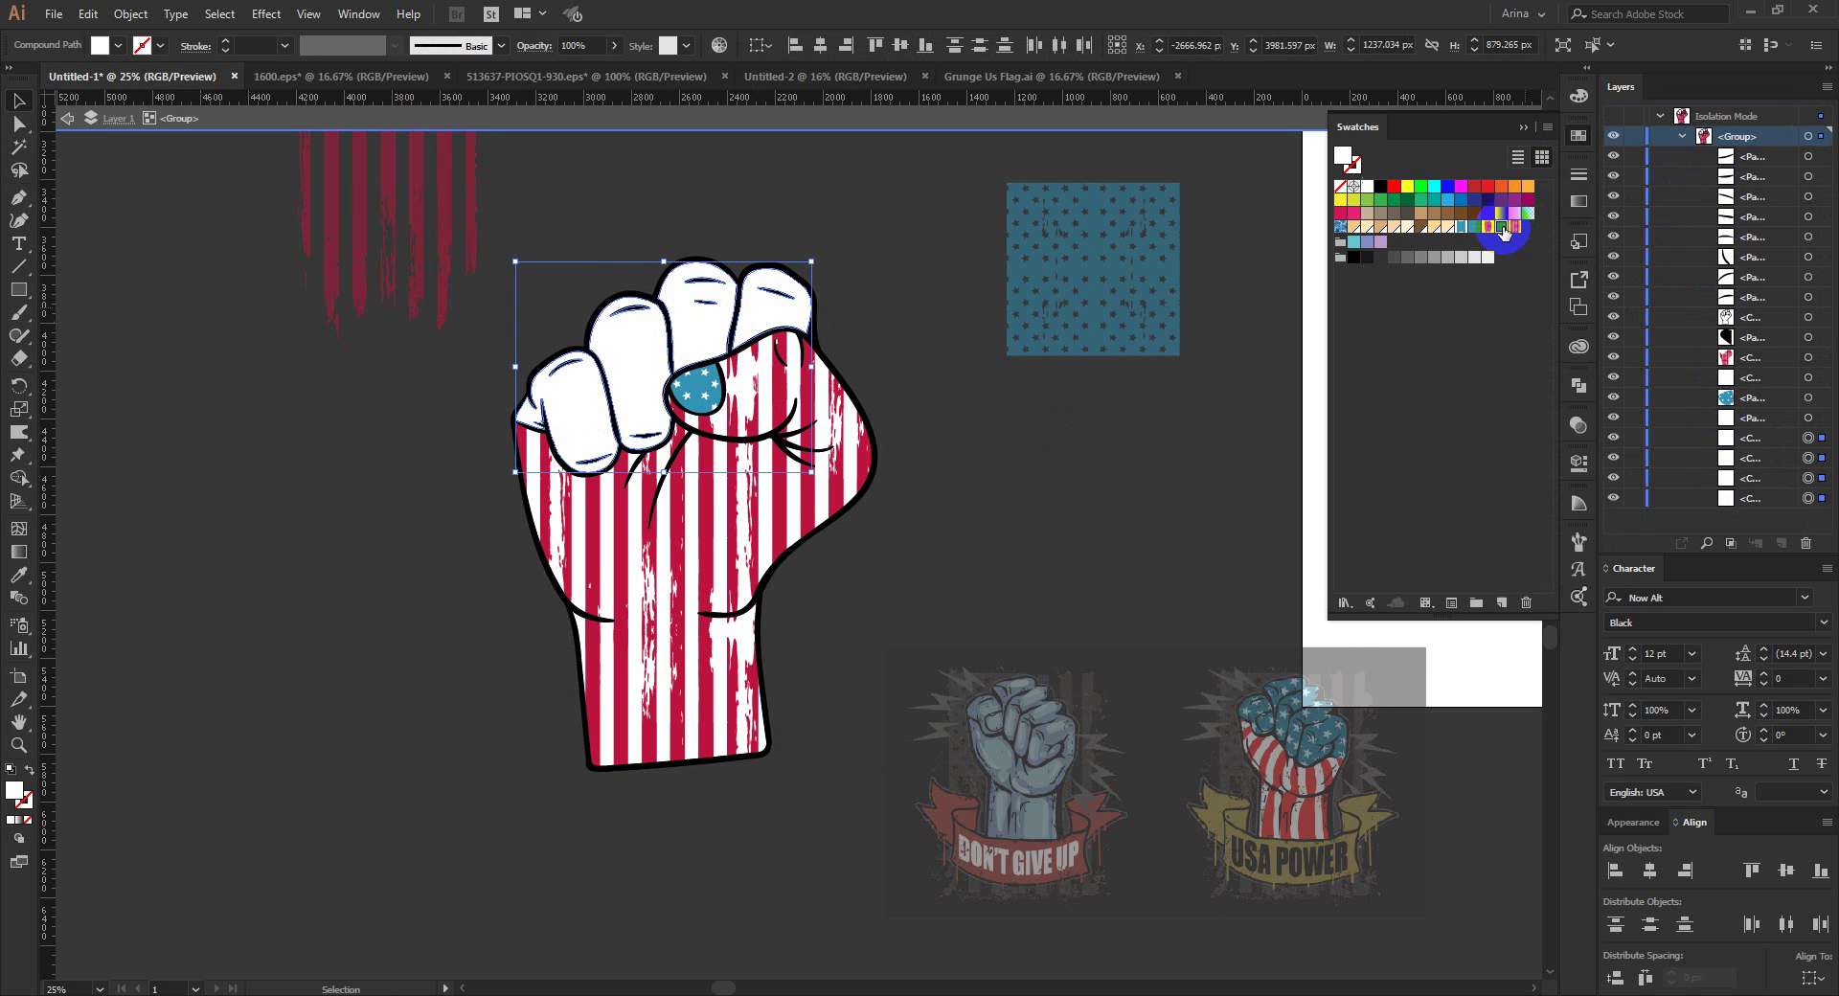
pyautogui.click(1501, 228)
pyautogui.click(993, 487)
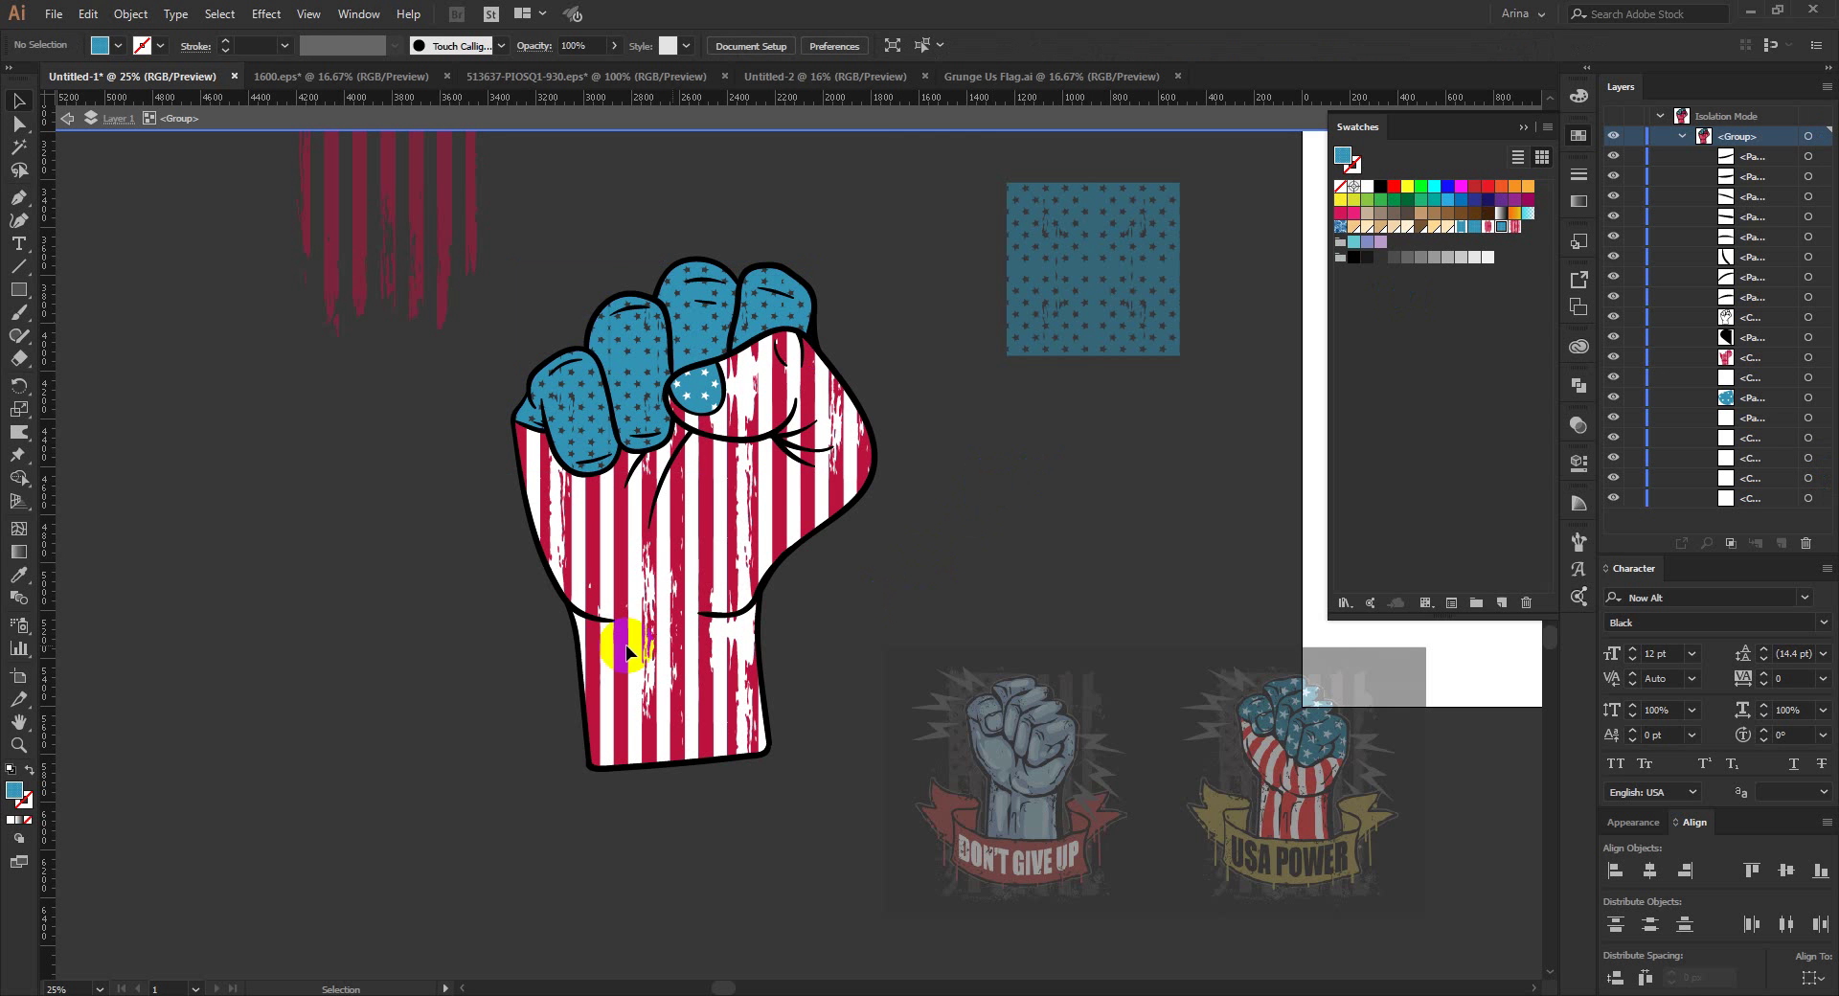
pyautogui.doubleClick(405, 618)
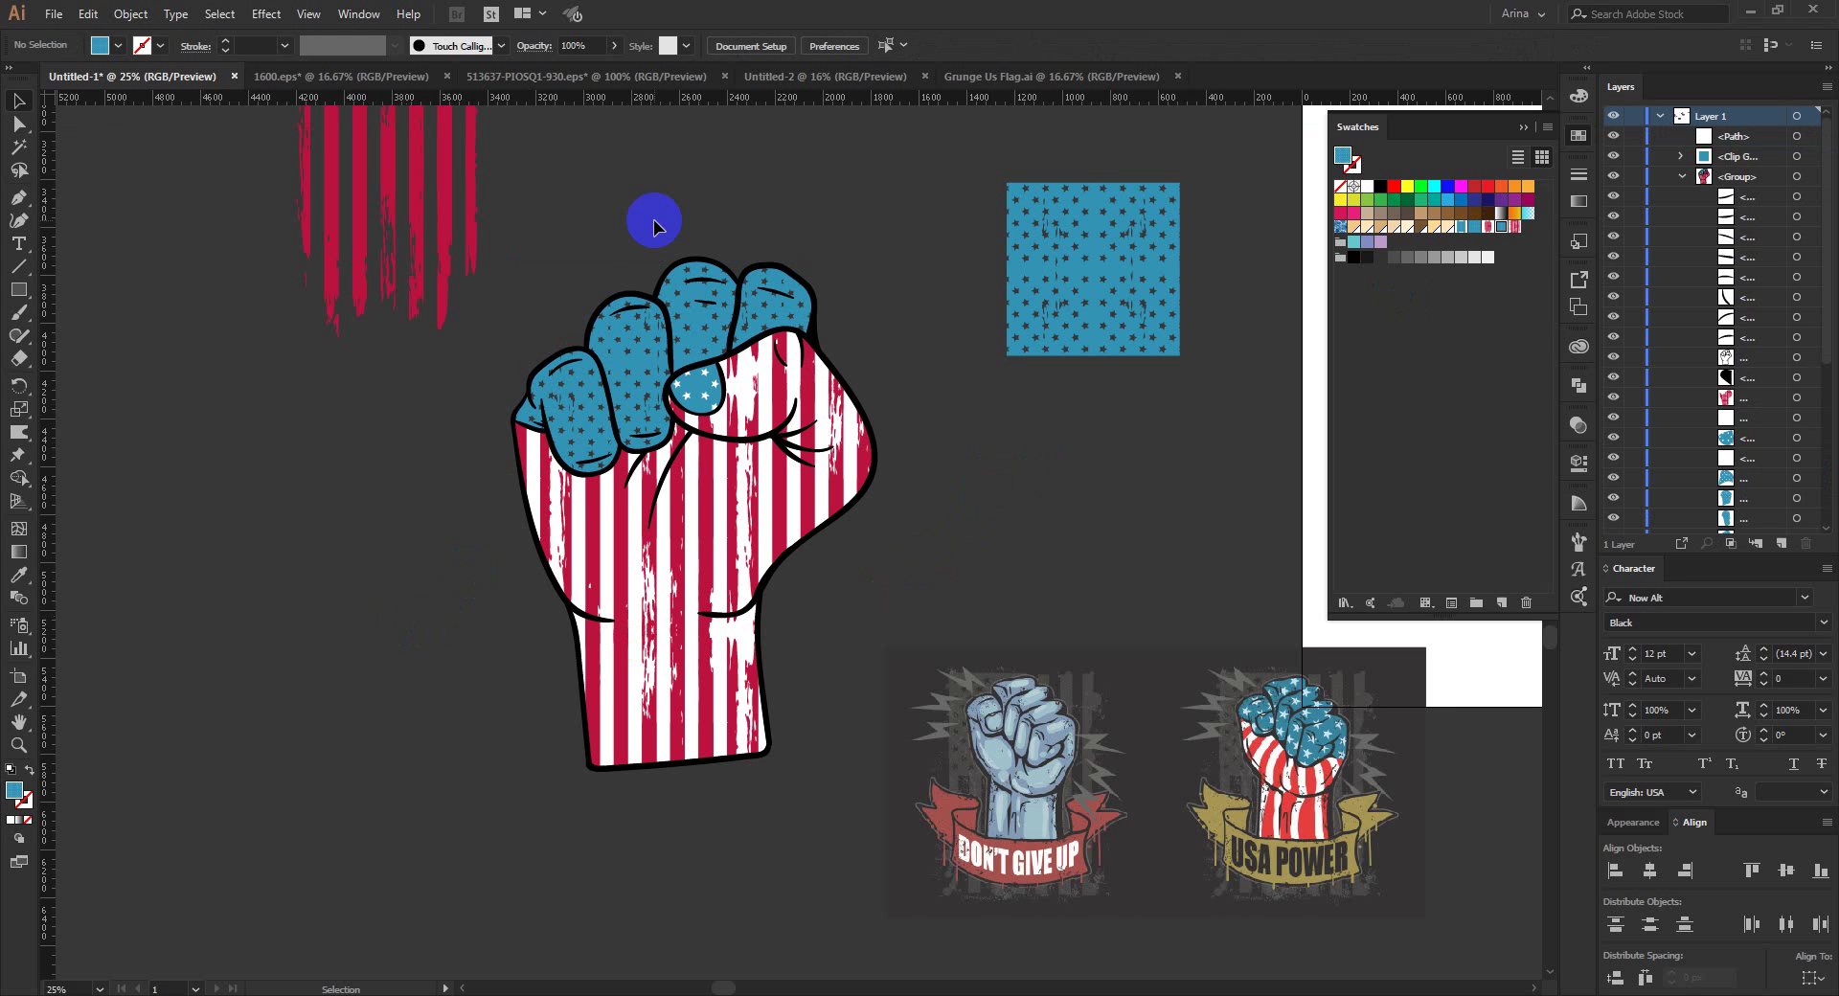
# Step: Examine the star-patterned fingers and striped hand up close and against the reference fist designs
pyautogui.scroll(2, 655, 227)
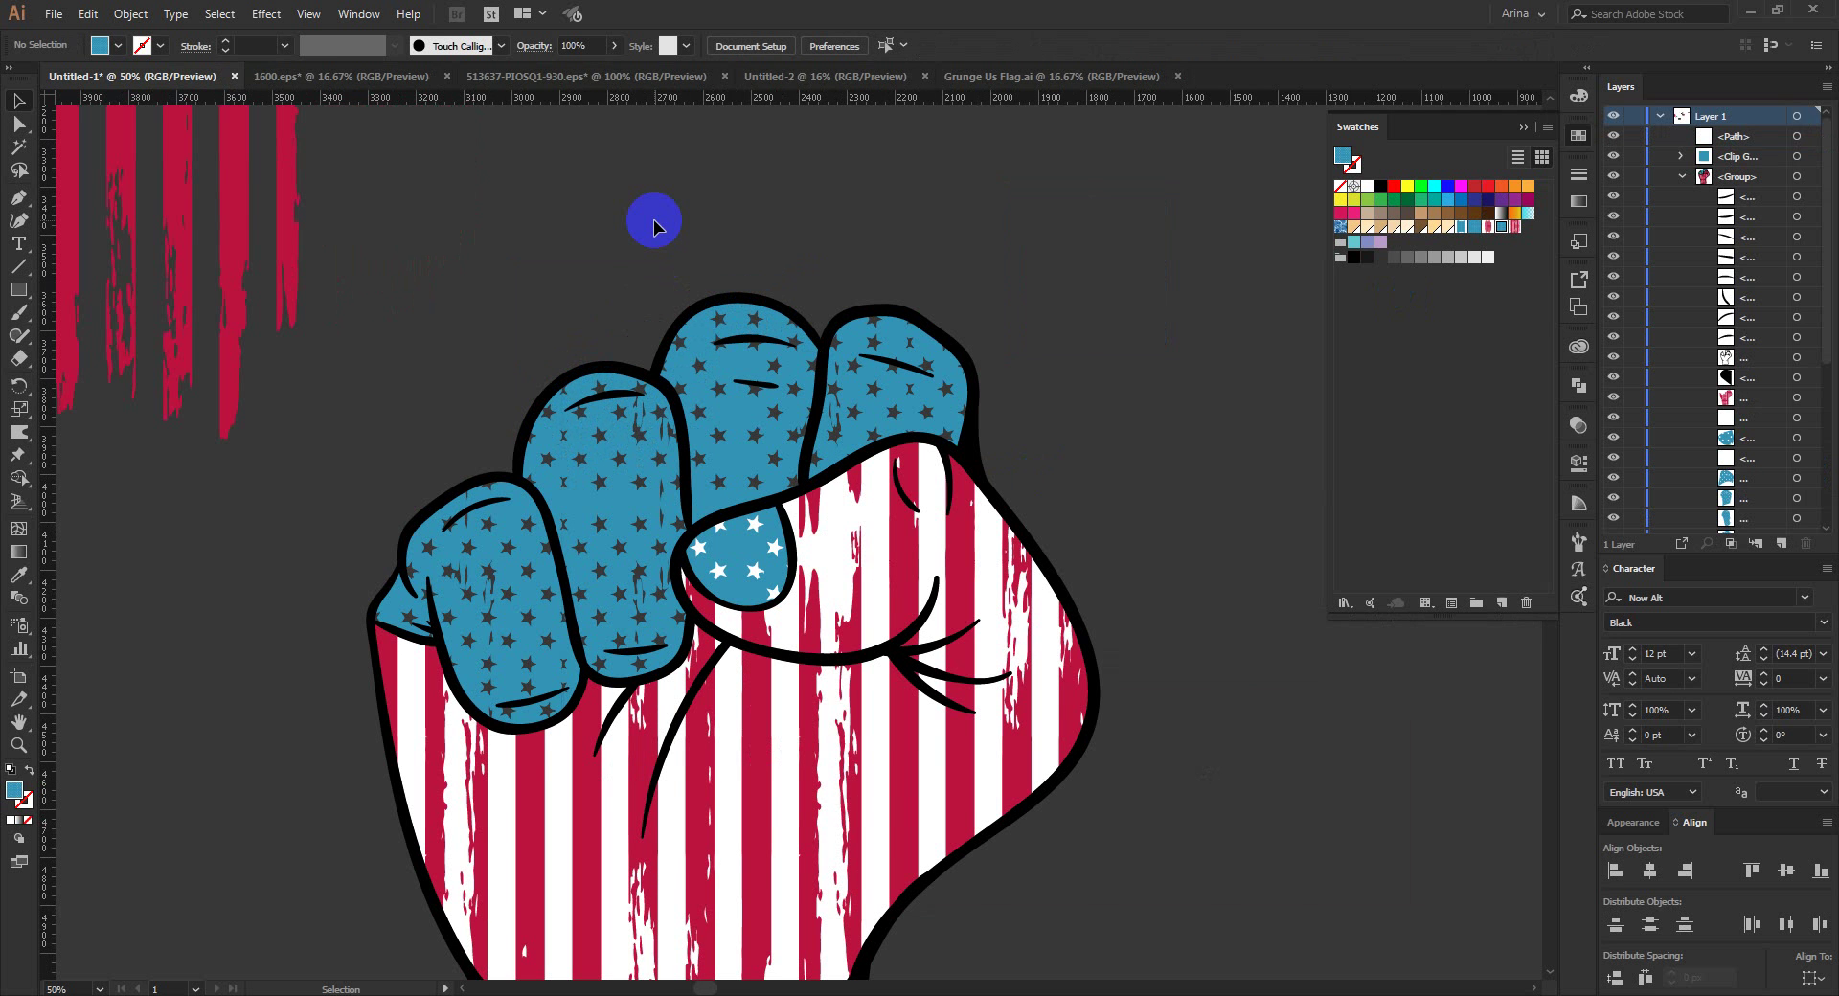
pyautogui.scroll(-2, 654, 227)
pyautogui.scroll(2, 640, 424)
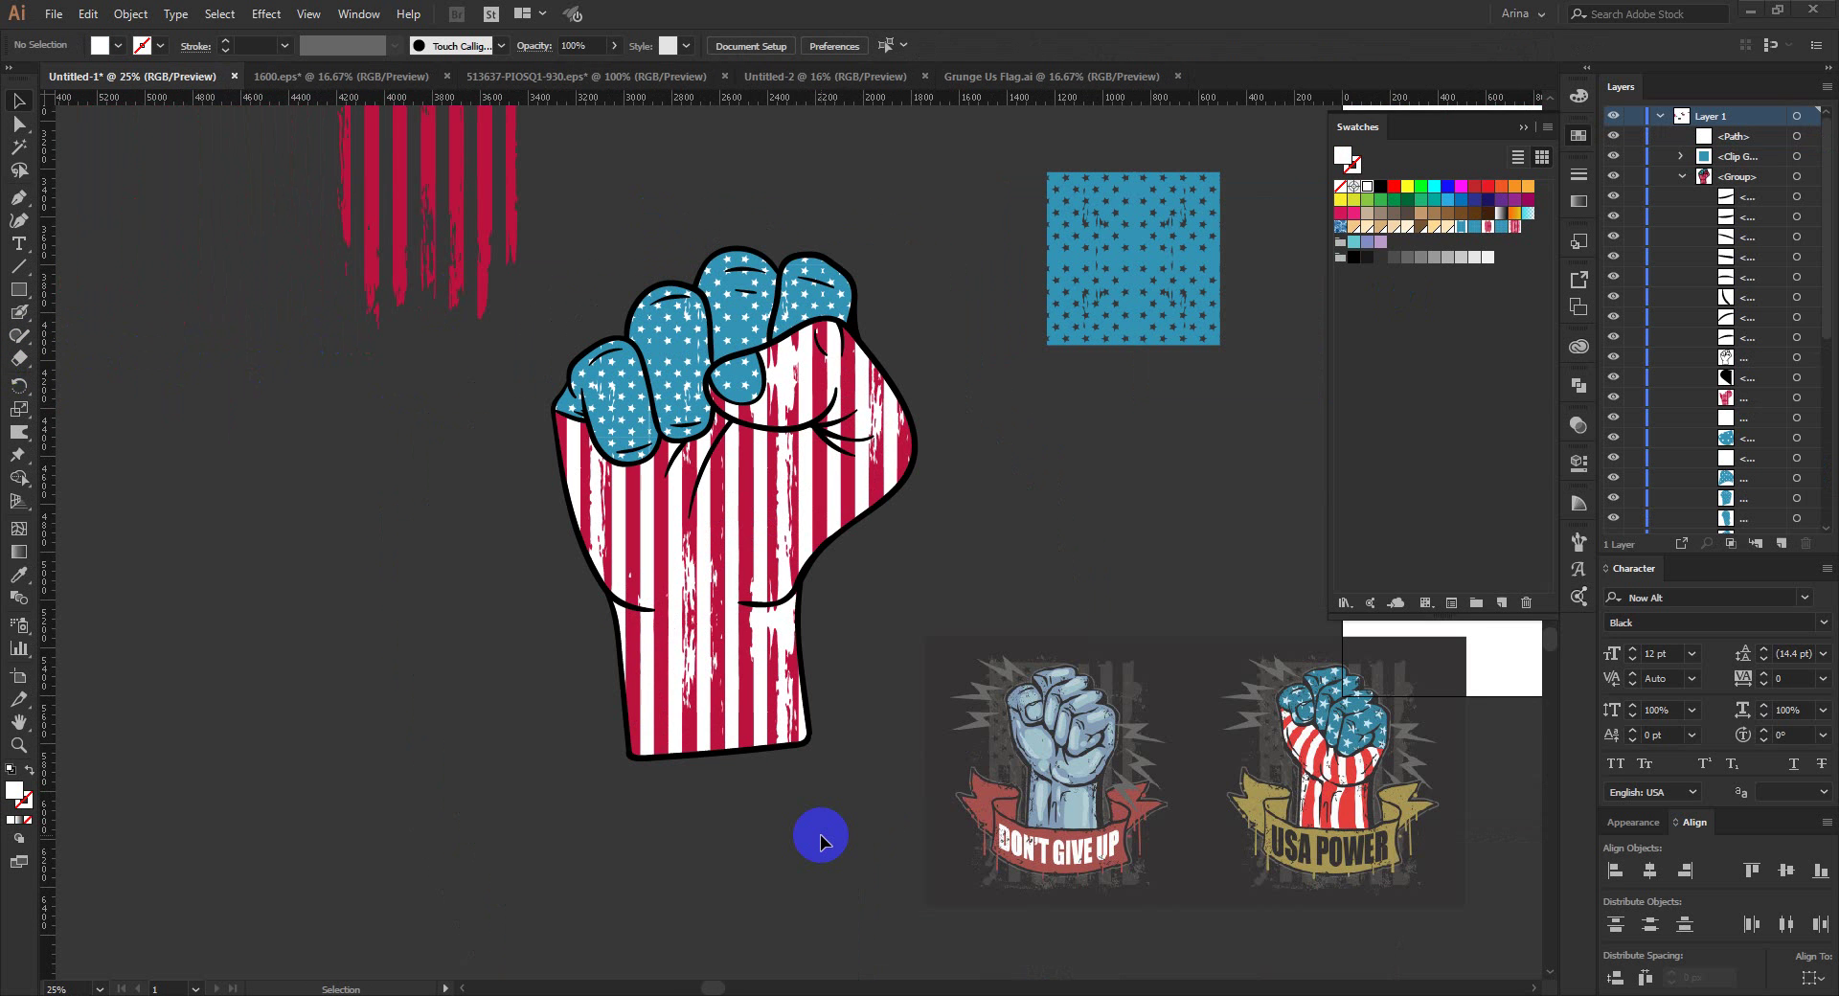
pyautogui.scroll(-1, 428, 544)
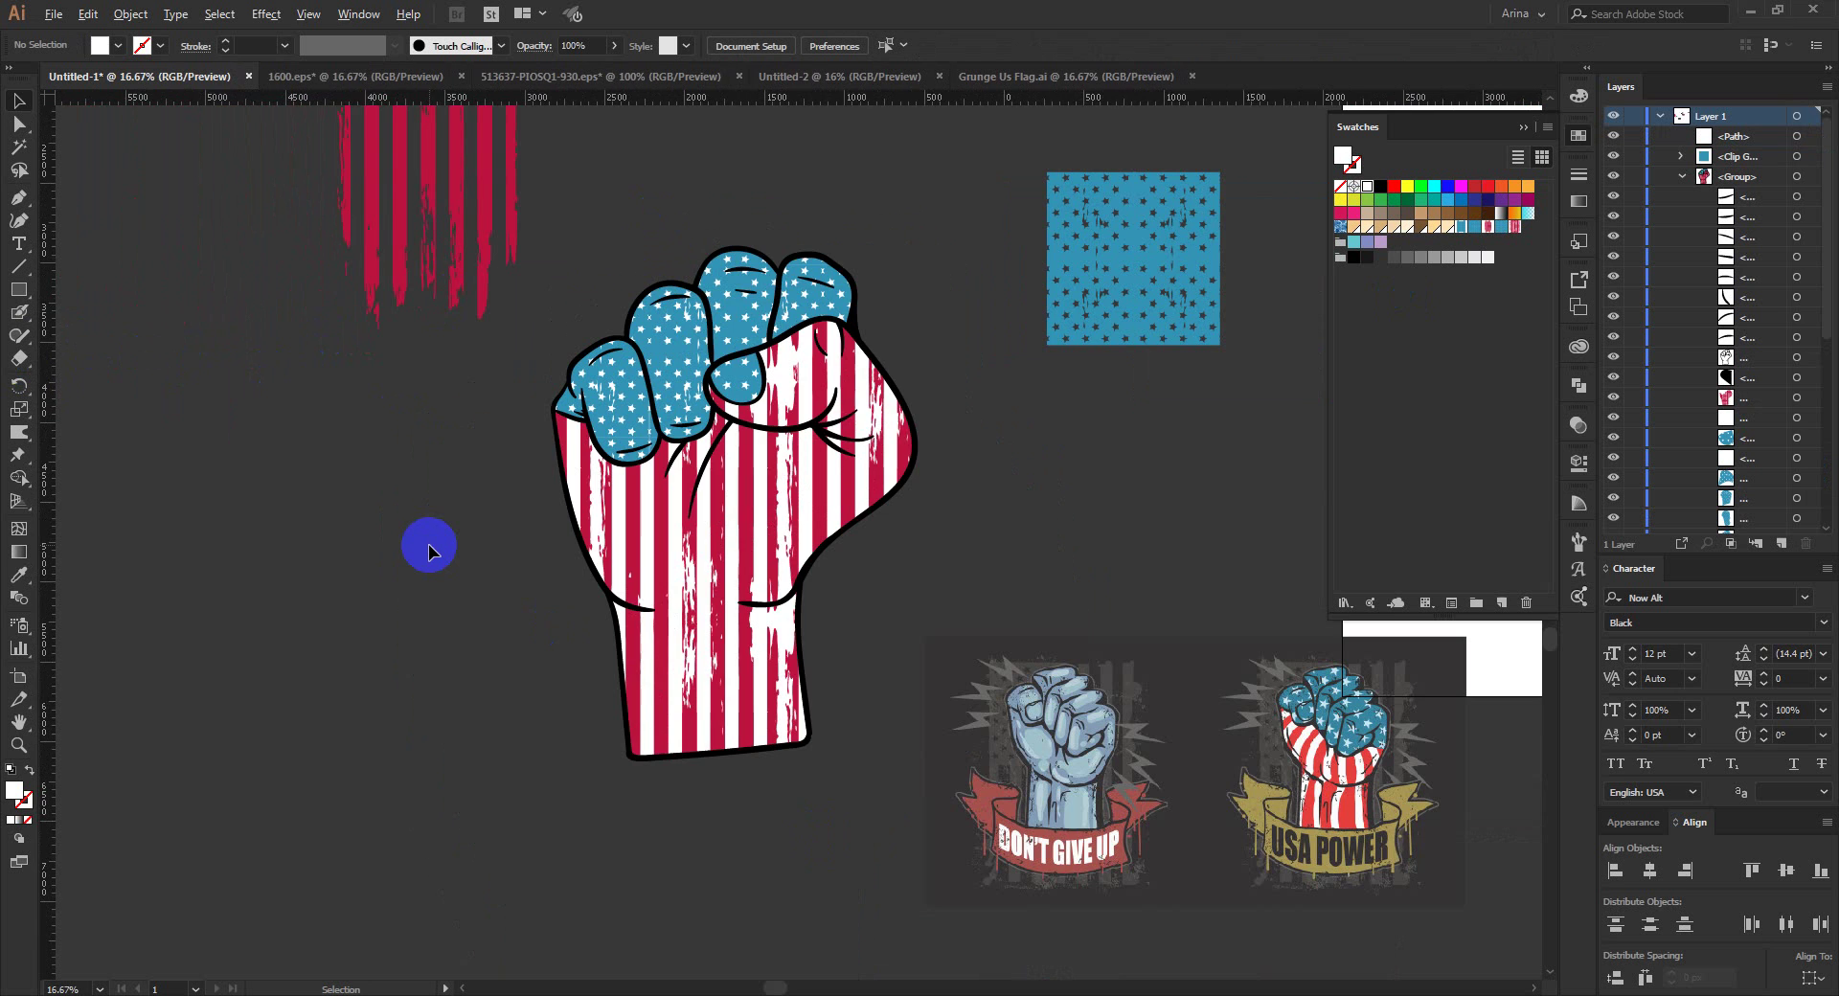
pyautogui.scroll(2, 423, 533)
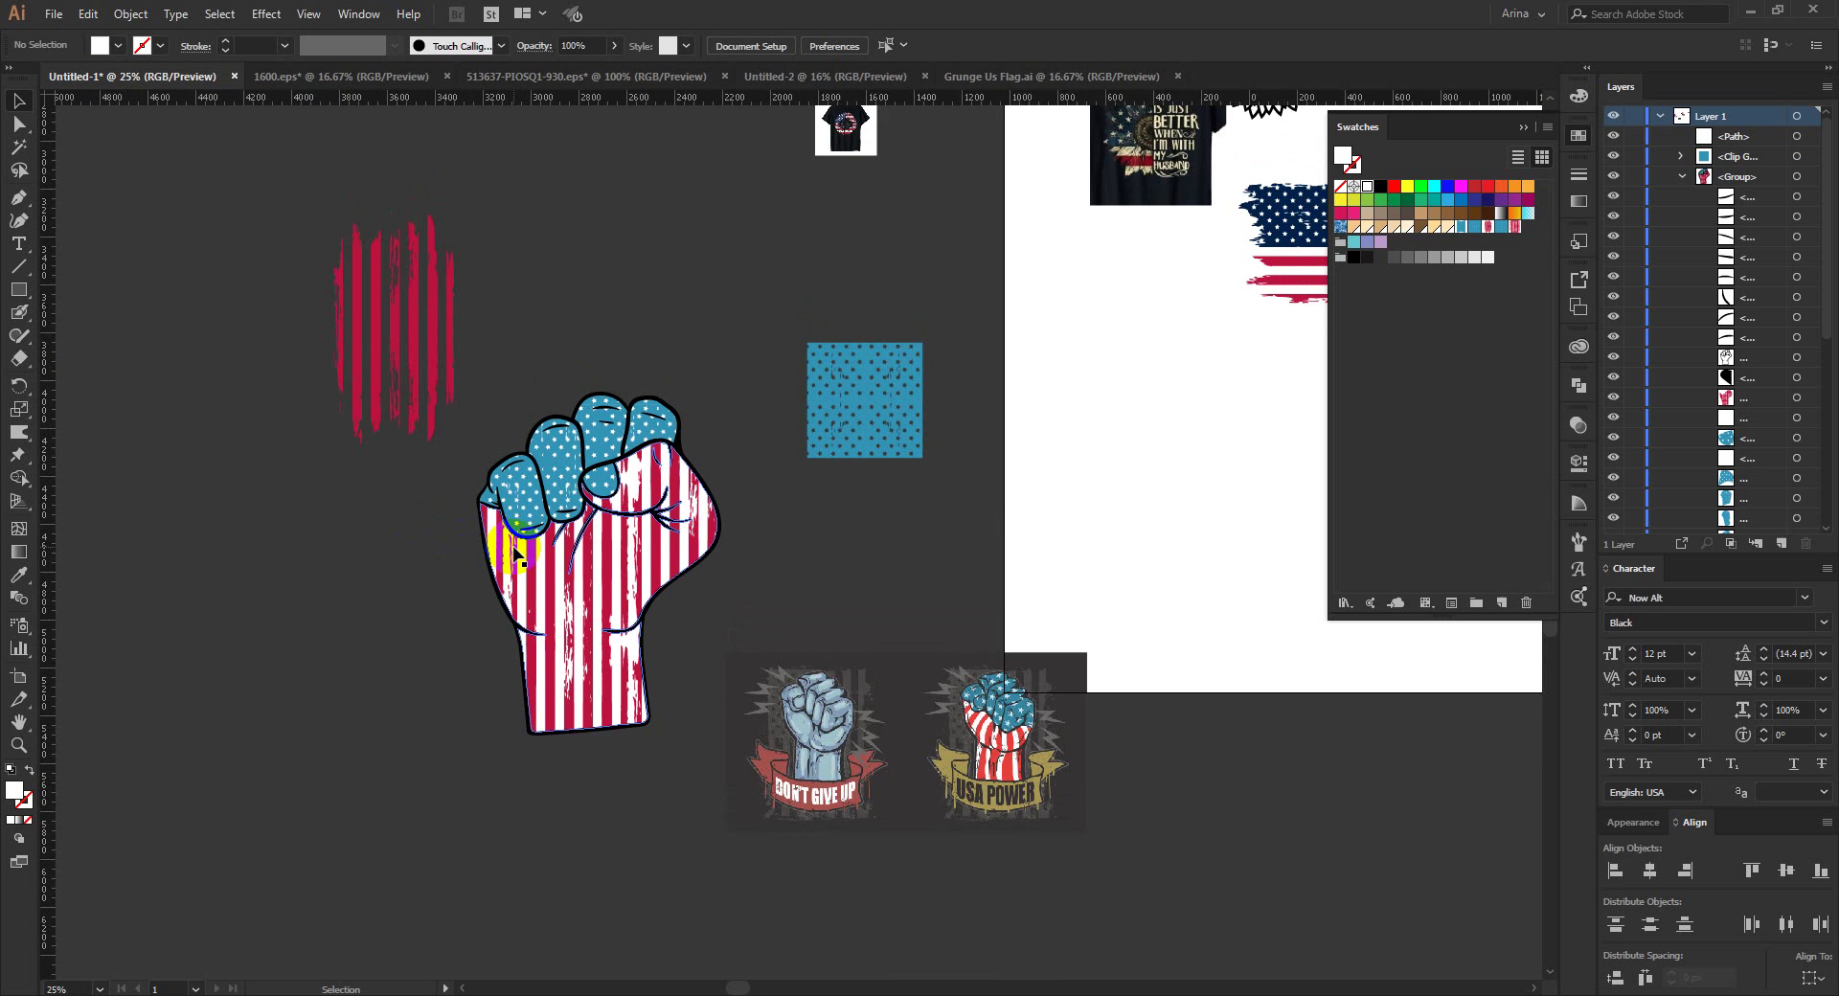
pyautogui.scroll(1, 514, 548)
pyautogui.scroll(-1, 375, 508)
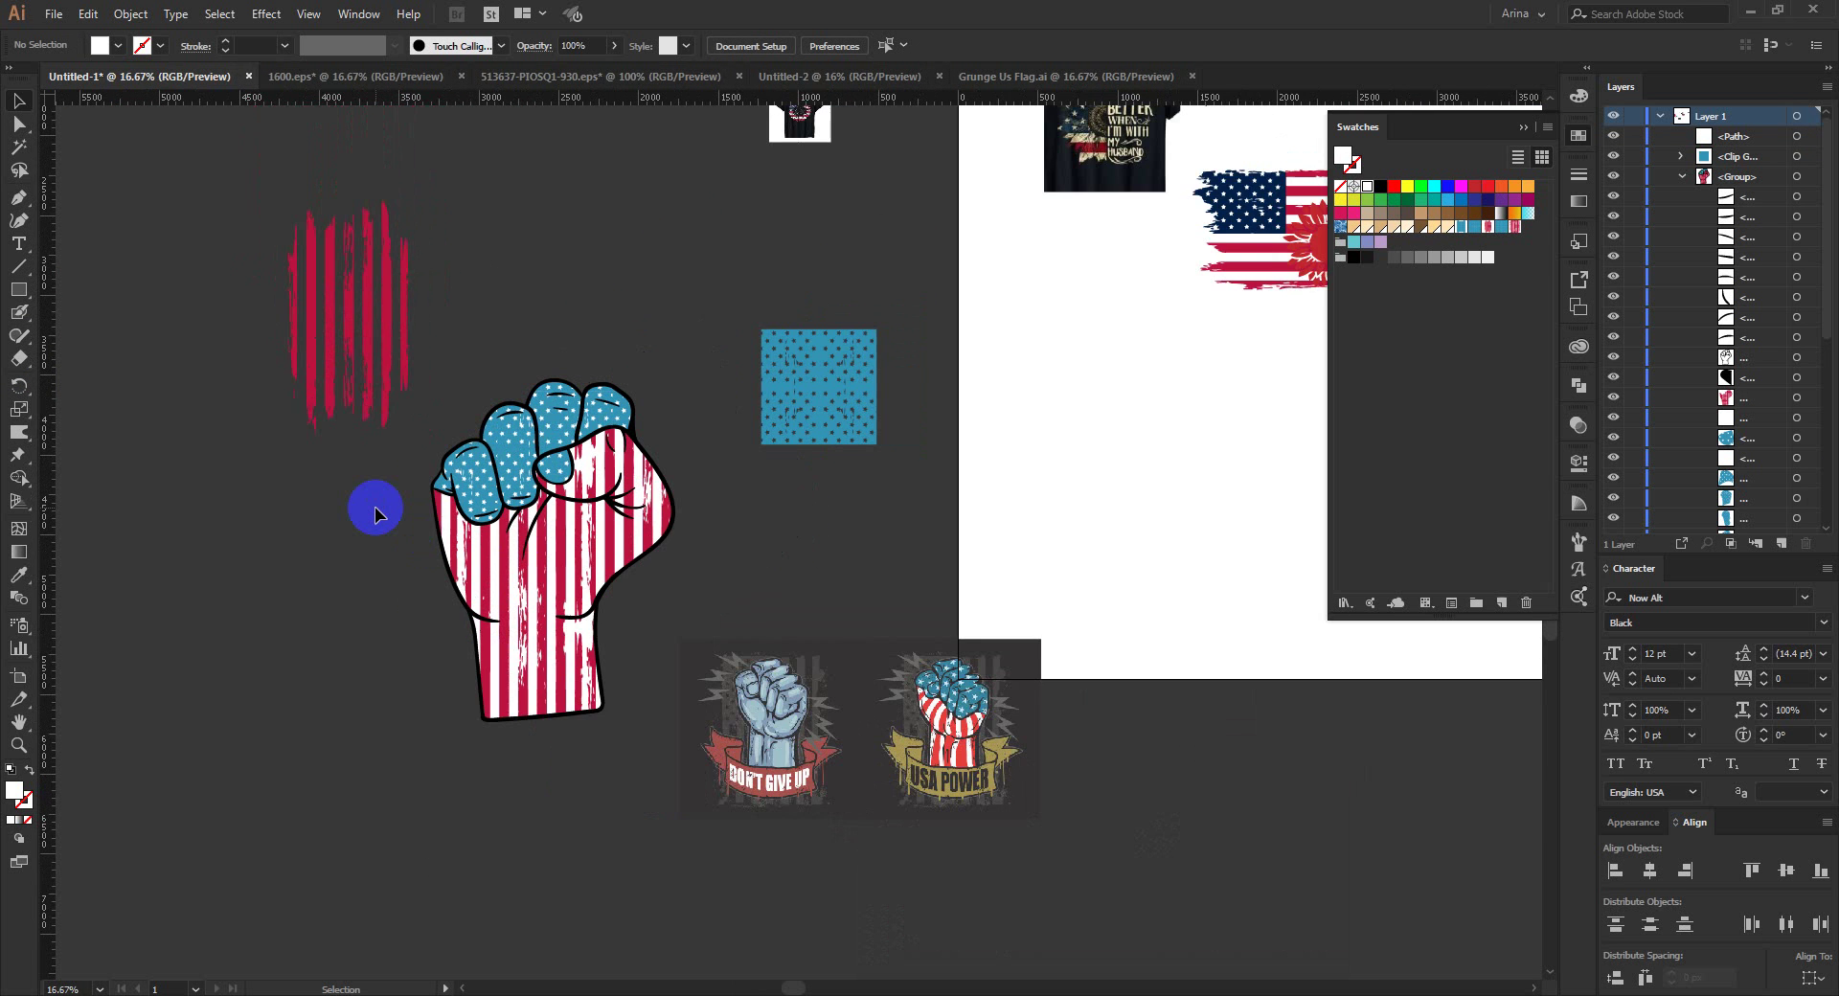
pyautogui.scroll(2, 376, 508)
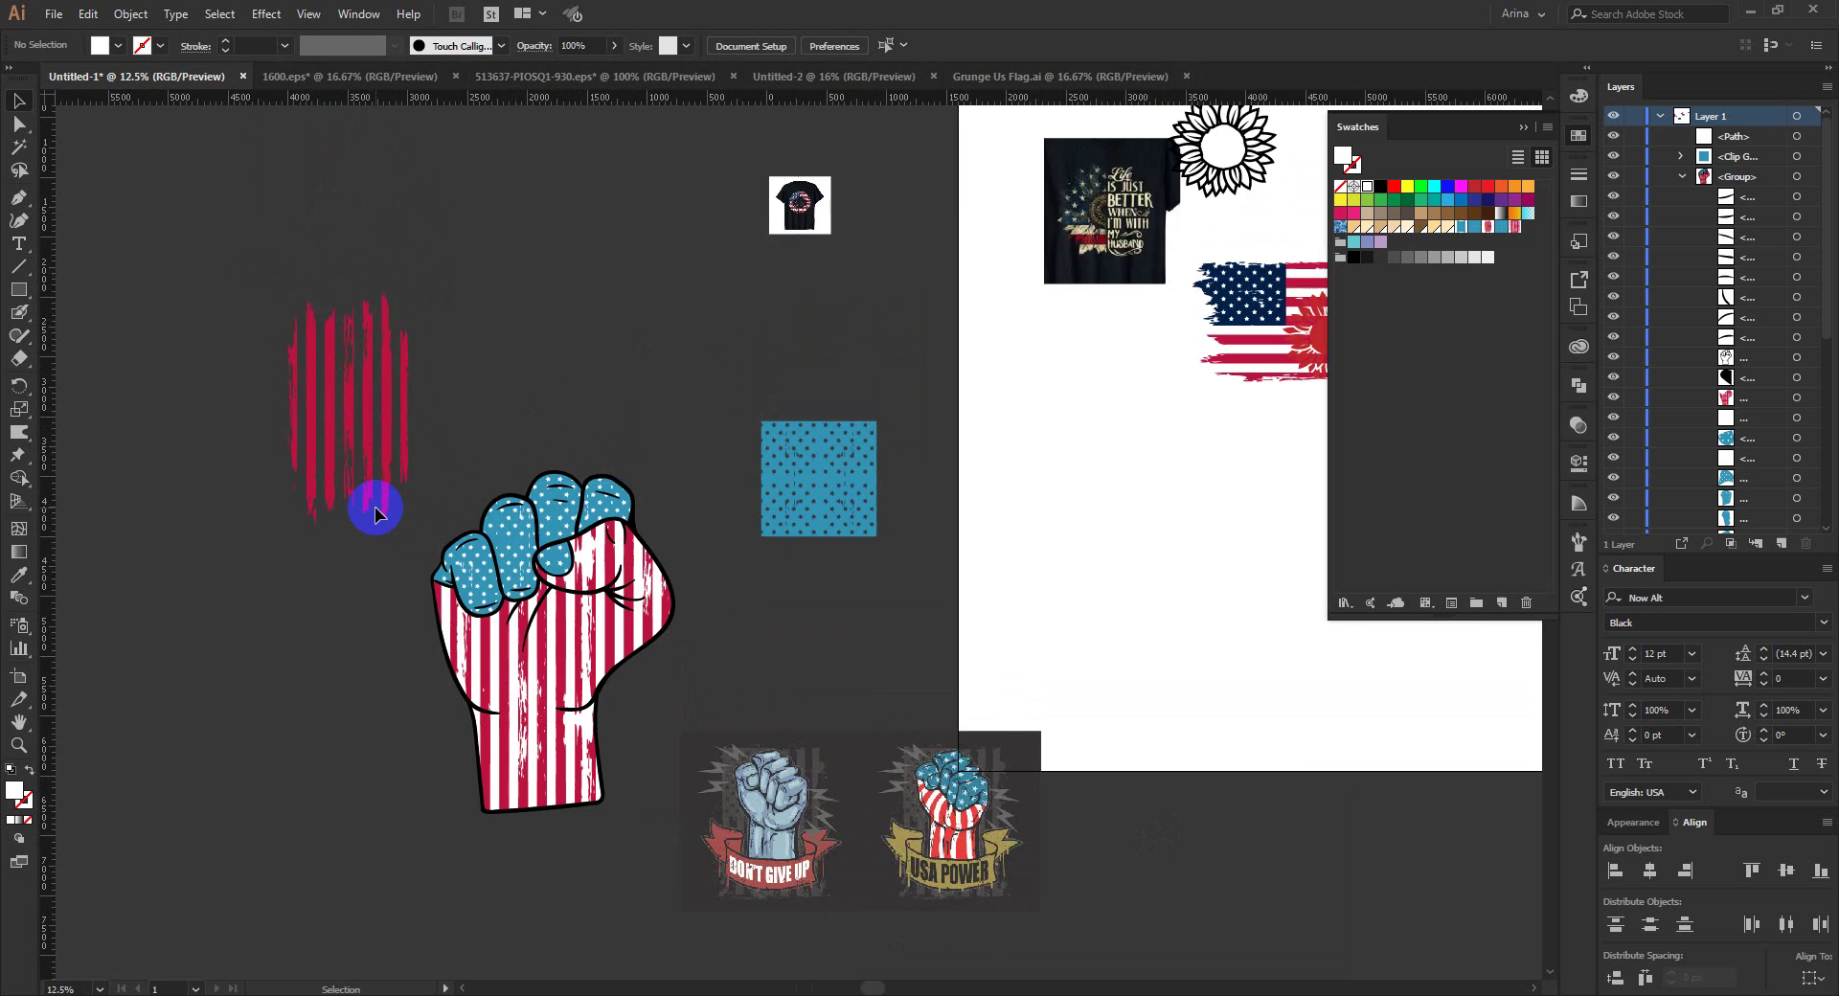
pyautogui.scroll(-1, 376, 508)
# Step: Delete the leftover red grunge stripes and the blue star-pattern square beside the fist
pyautogui.moveTo(407, 447); pyautogui.dragTo(342, 365)
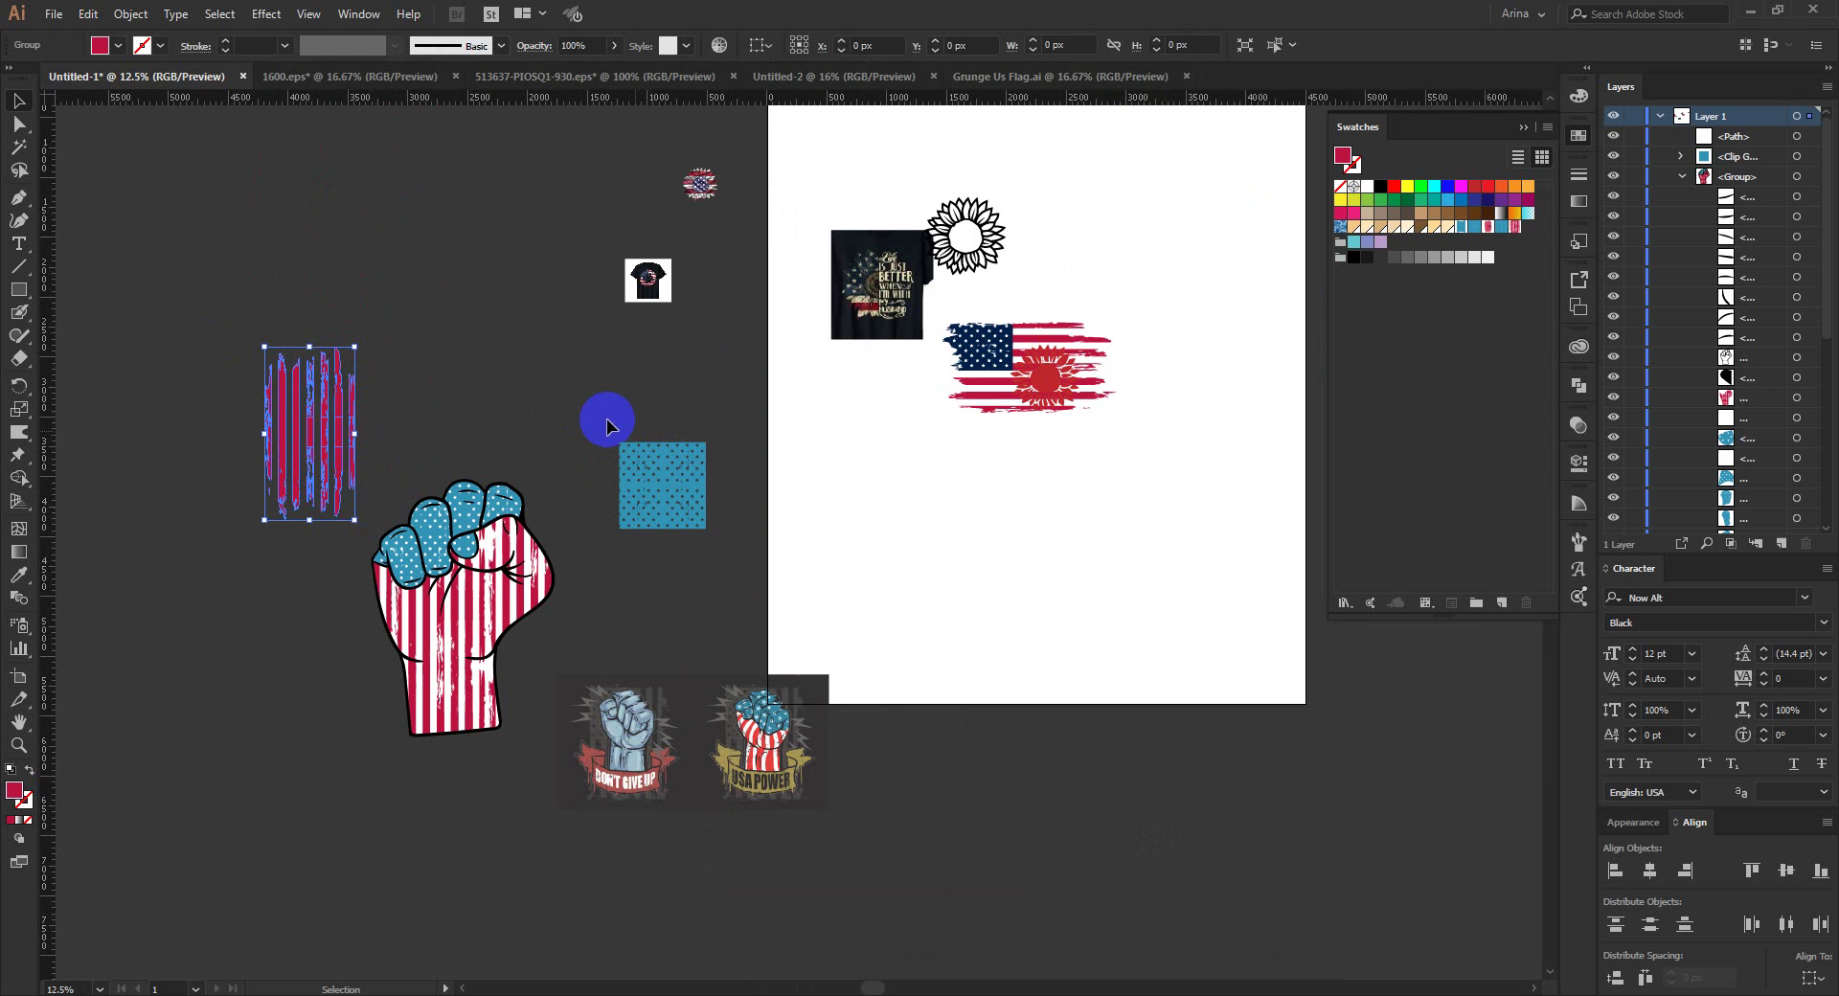
pyautogui.press('Delete')
pyautogui.moveTo(606, 418); pyautogui.dragTo(774, 594)
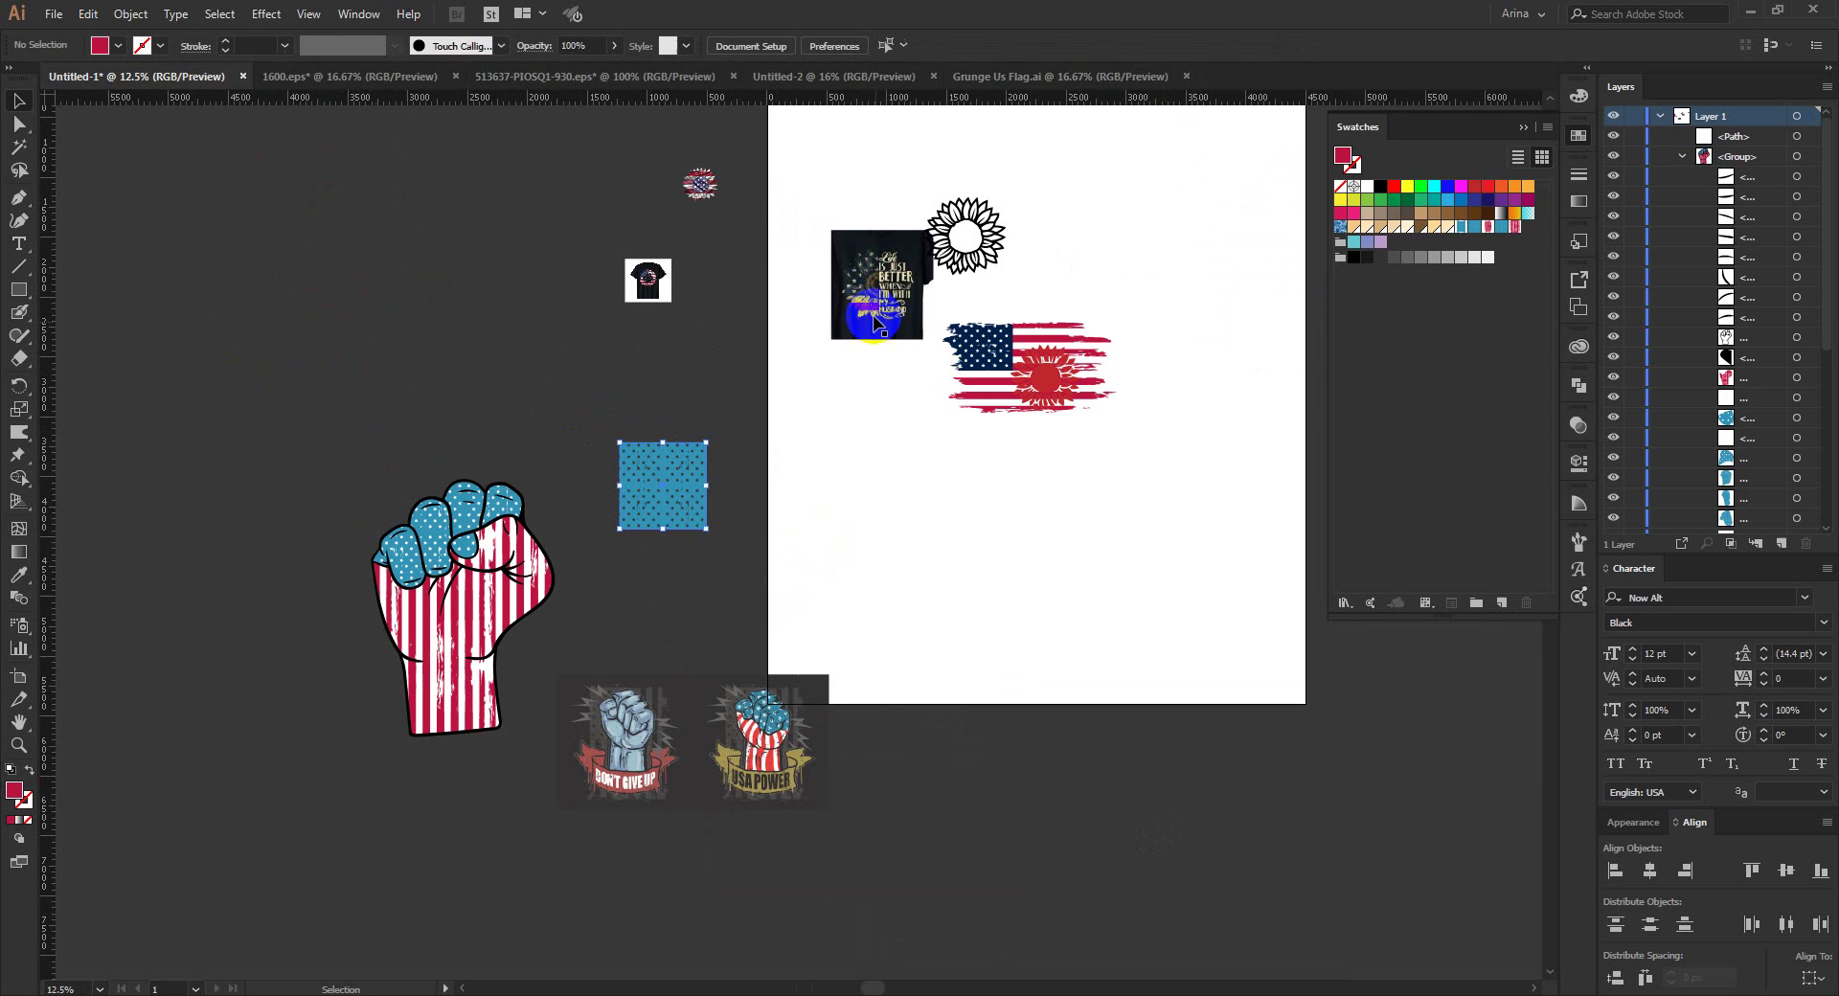
pyautogui.press('Delete')
# Step: Move the "Life is just better when I'm with my husband" shirt image off the artboard, beside the fist
pyautogui.moveTo(870, 303); pyautogui.dragTo(657, 500)
pyautogui.scroll(4, 657, 500)
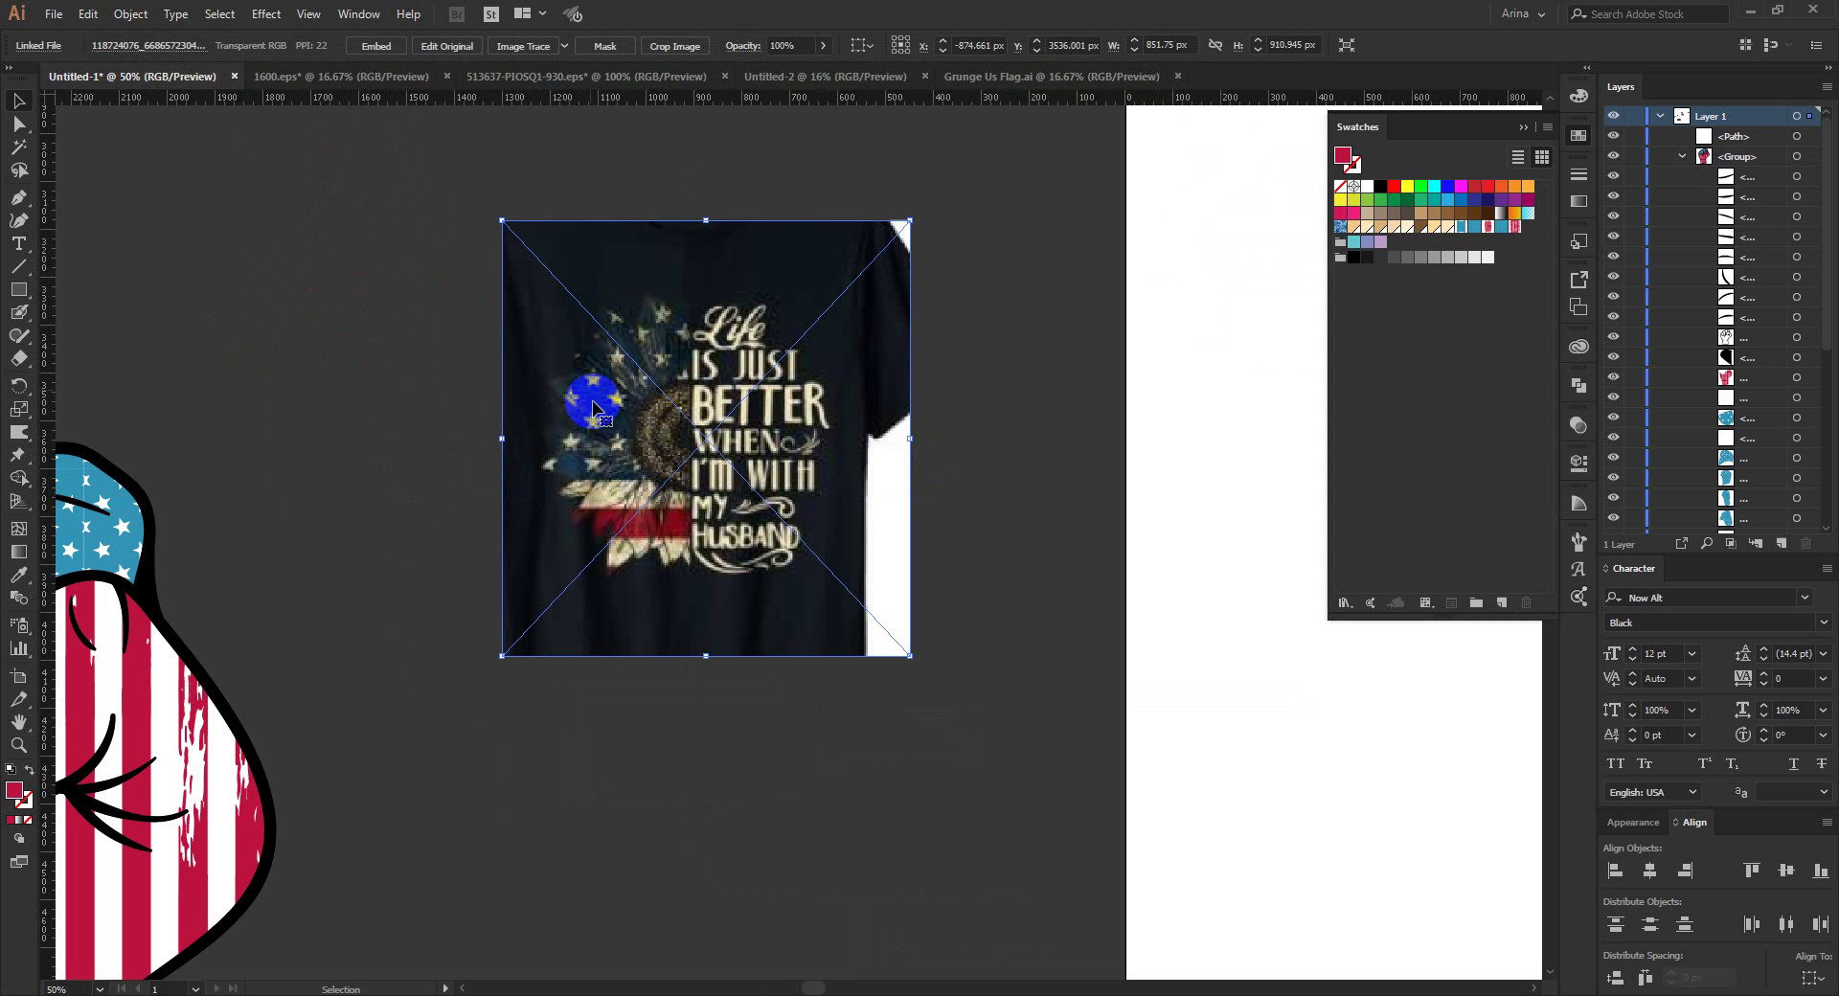
pyautogui.scroll(-2, 845, 529)
pyautogui.scroll(-2, 844, 527)
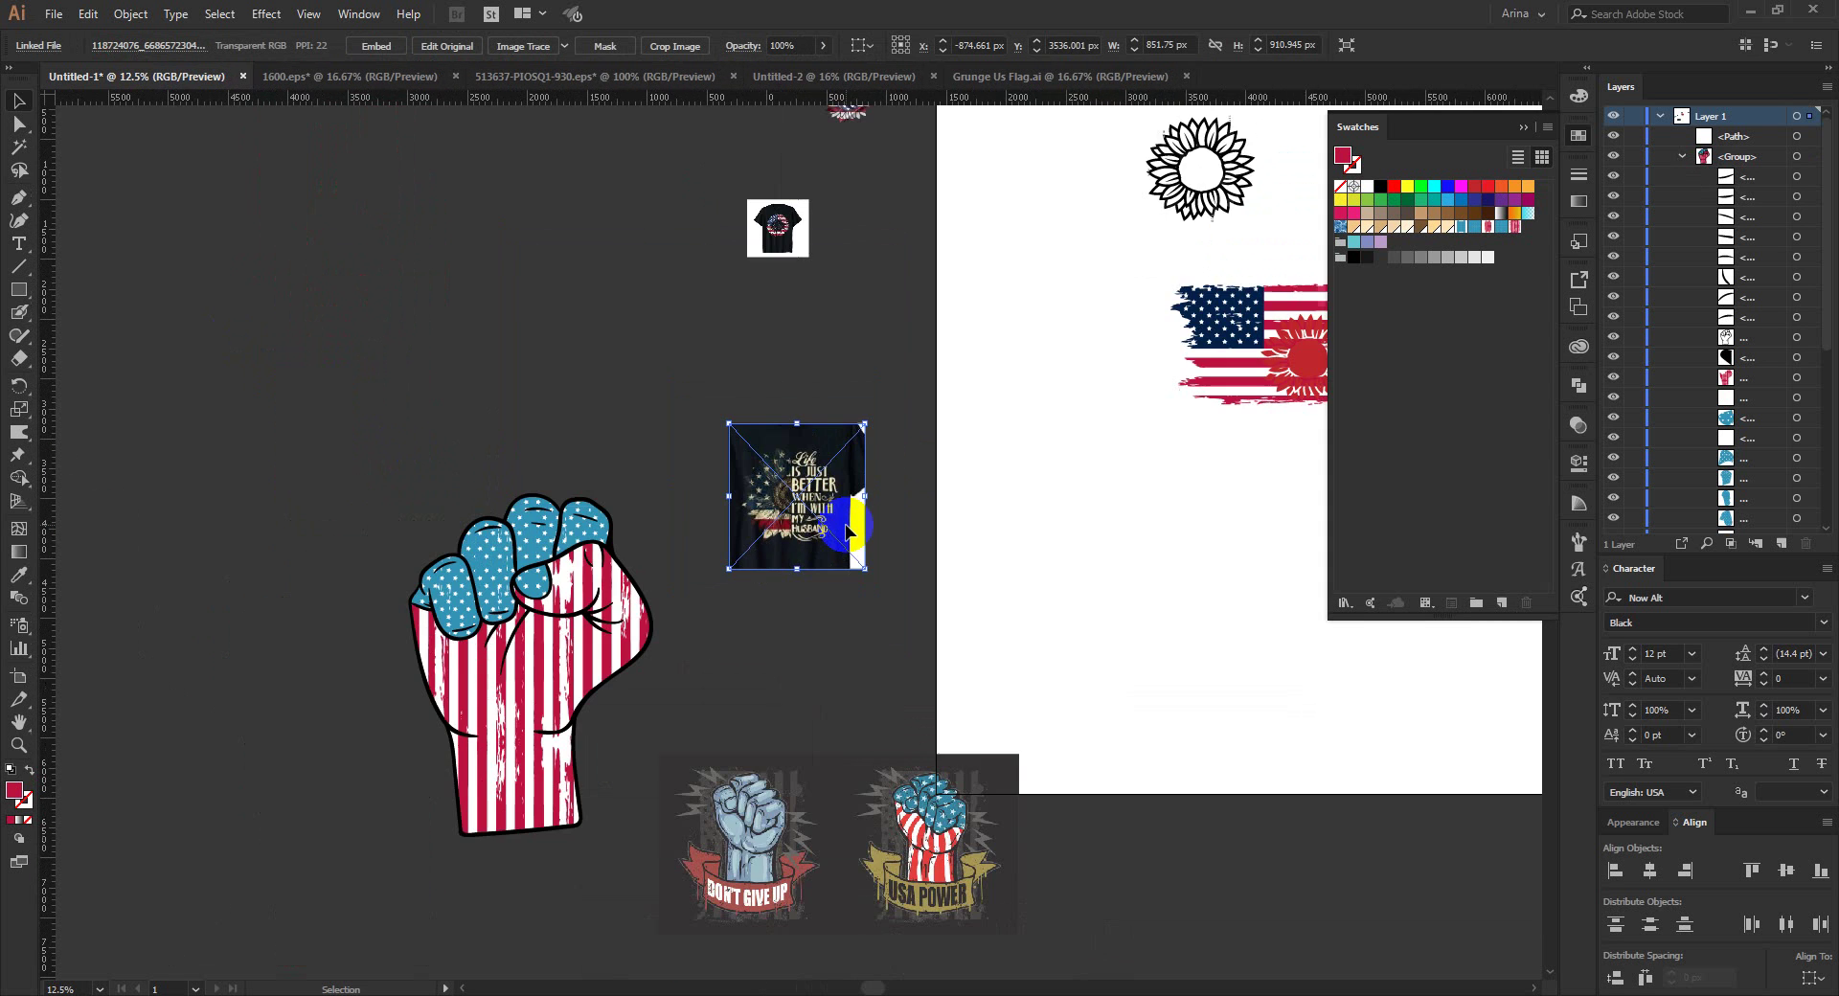
# Step: Enlarge the flag-patterned sunflower to about 1728 by 1645 px and place it just above the fist
pyautogui.scroll(1, 844, 525)
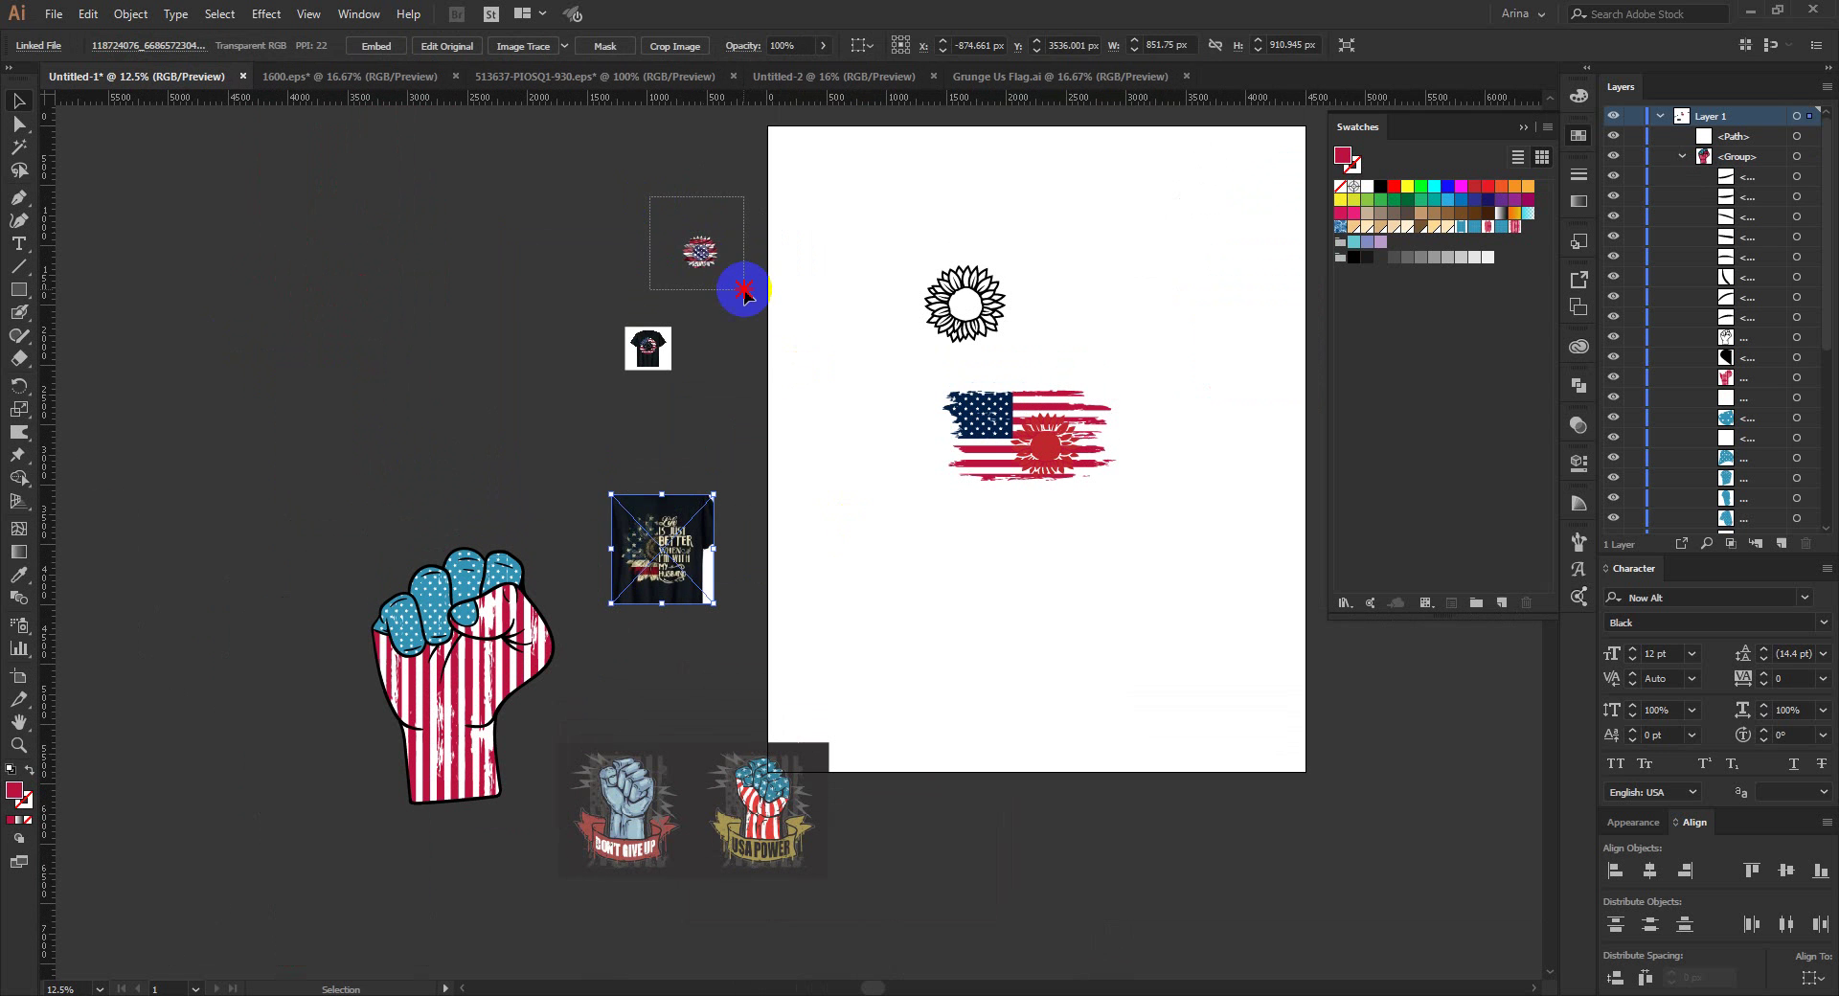
pyautogui.click(709, 252)
pyautogui.moveTo(697, 269); pyautogui.dragTo(454, 436)
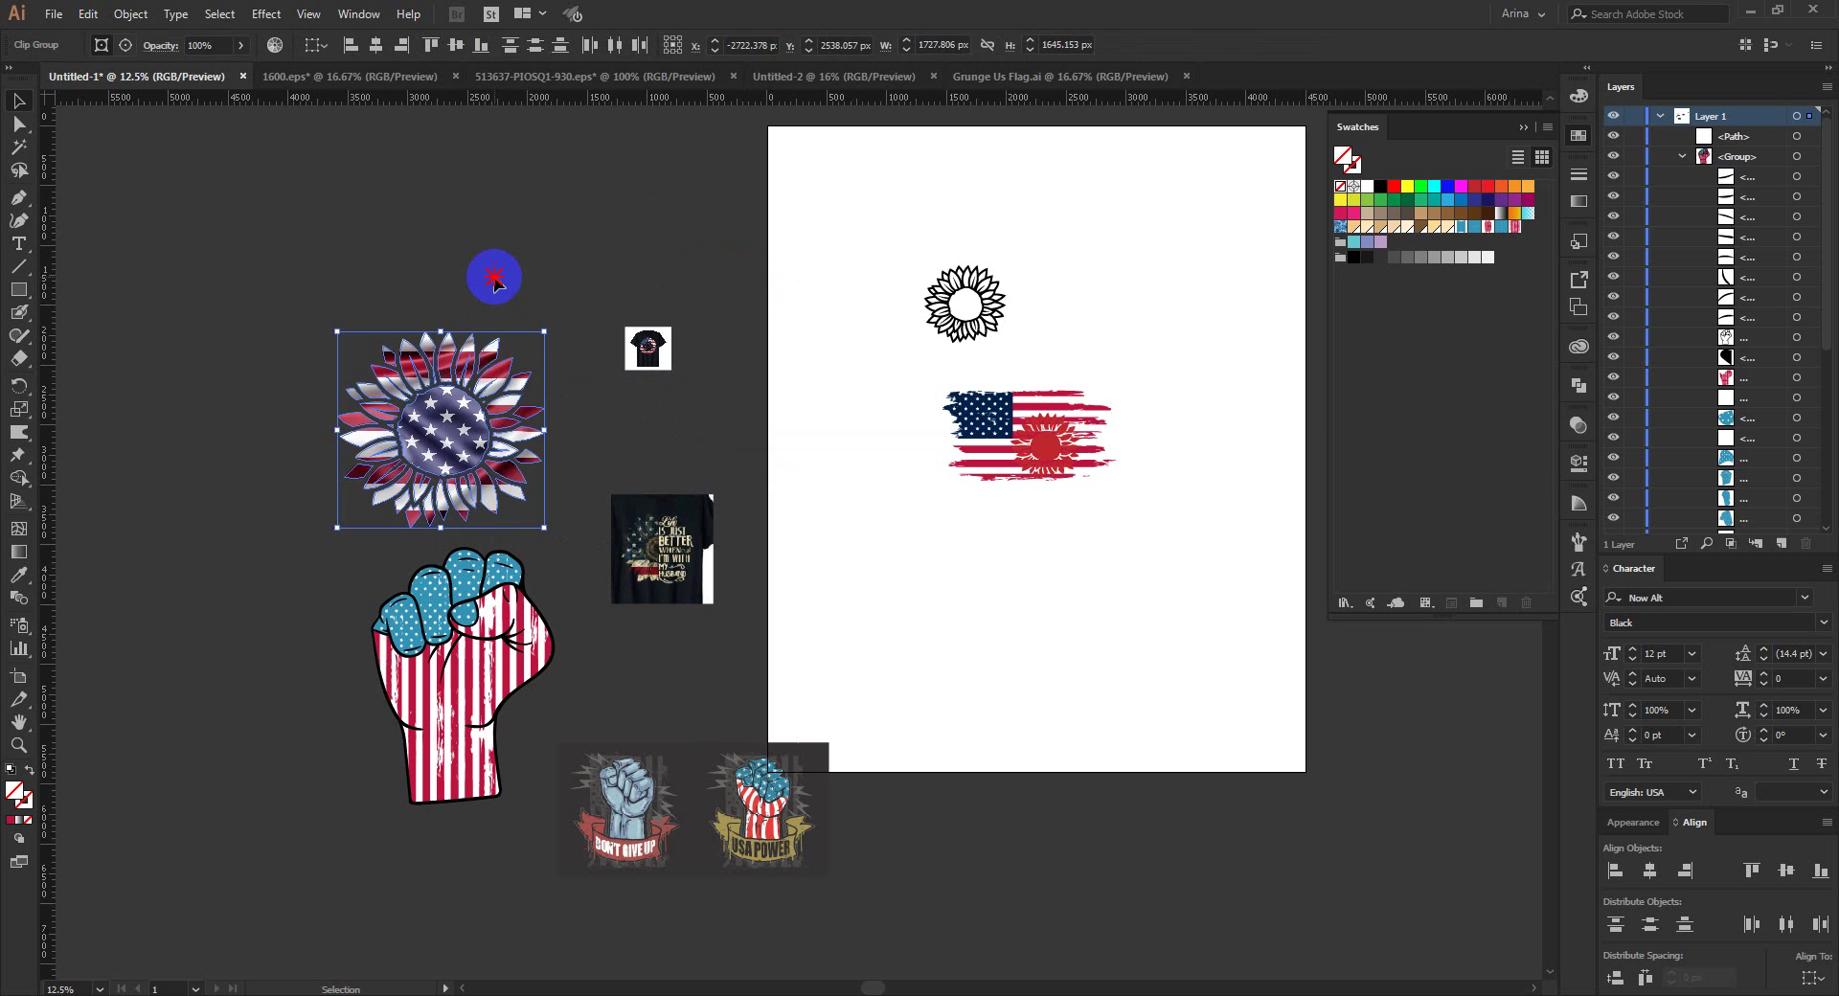
pyautogui.click(334, 496)
pyautogui.scroll(1, 333, 496)
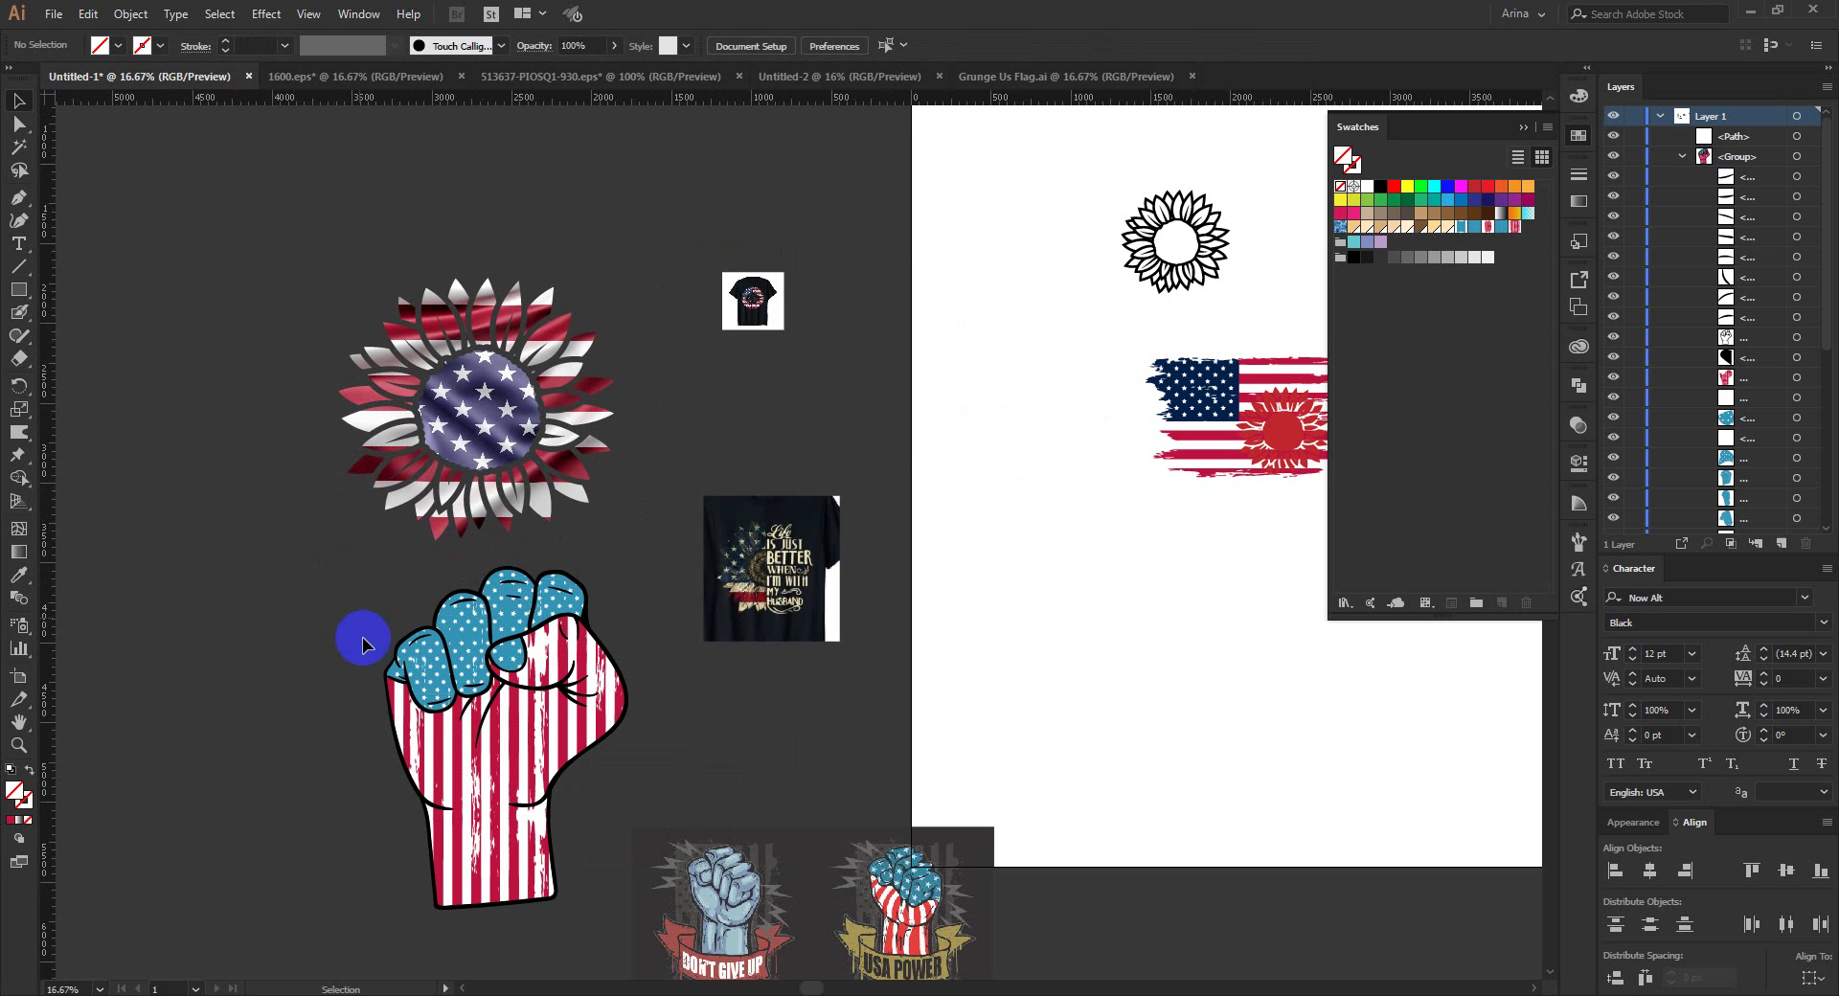
# Step: Delete the reference image with the DON'T GIVE UP and USA POWER fist designs
pyautogui.scroll(-1, 362, 636)
pyautogui.scroll(1, 434, 756)
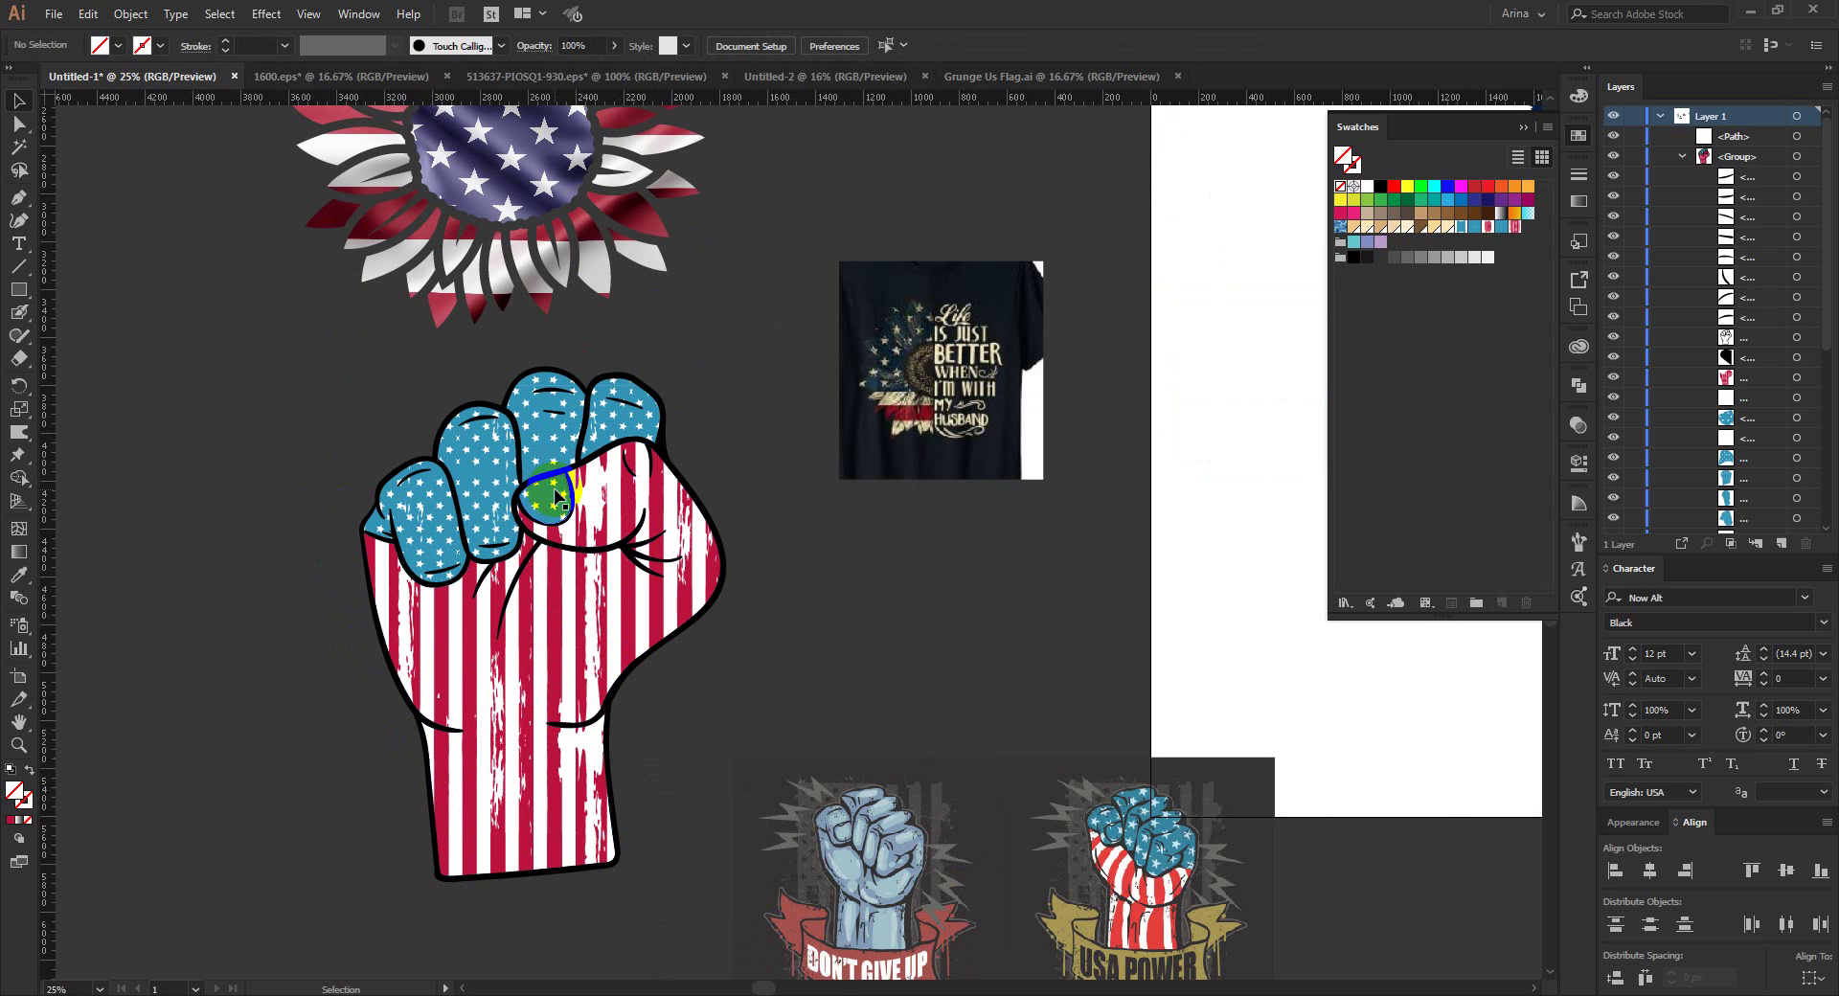
pyautogui.moveTo(287, 388); pyautogui.dragTo(723, 914)
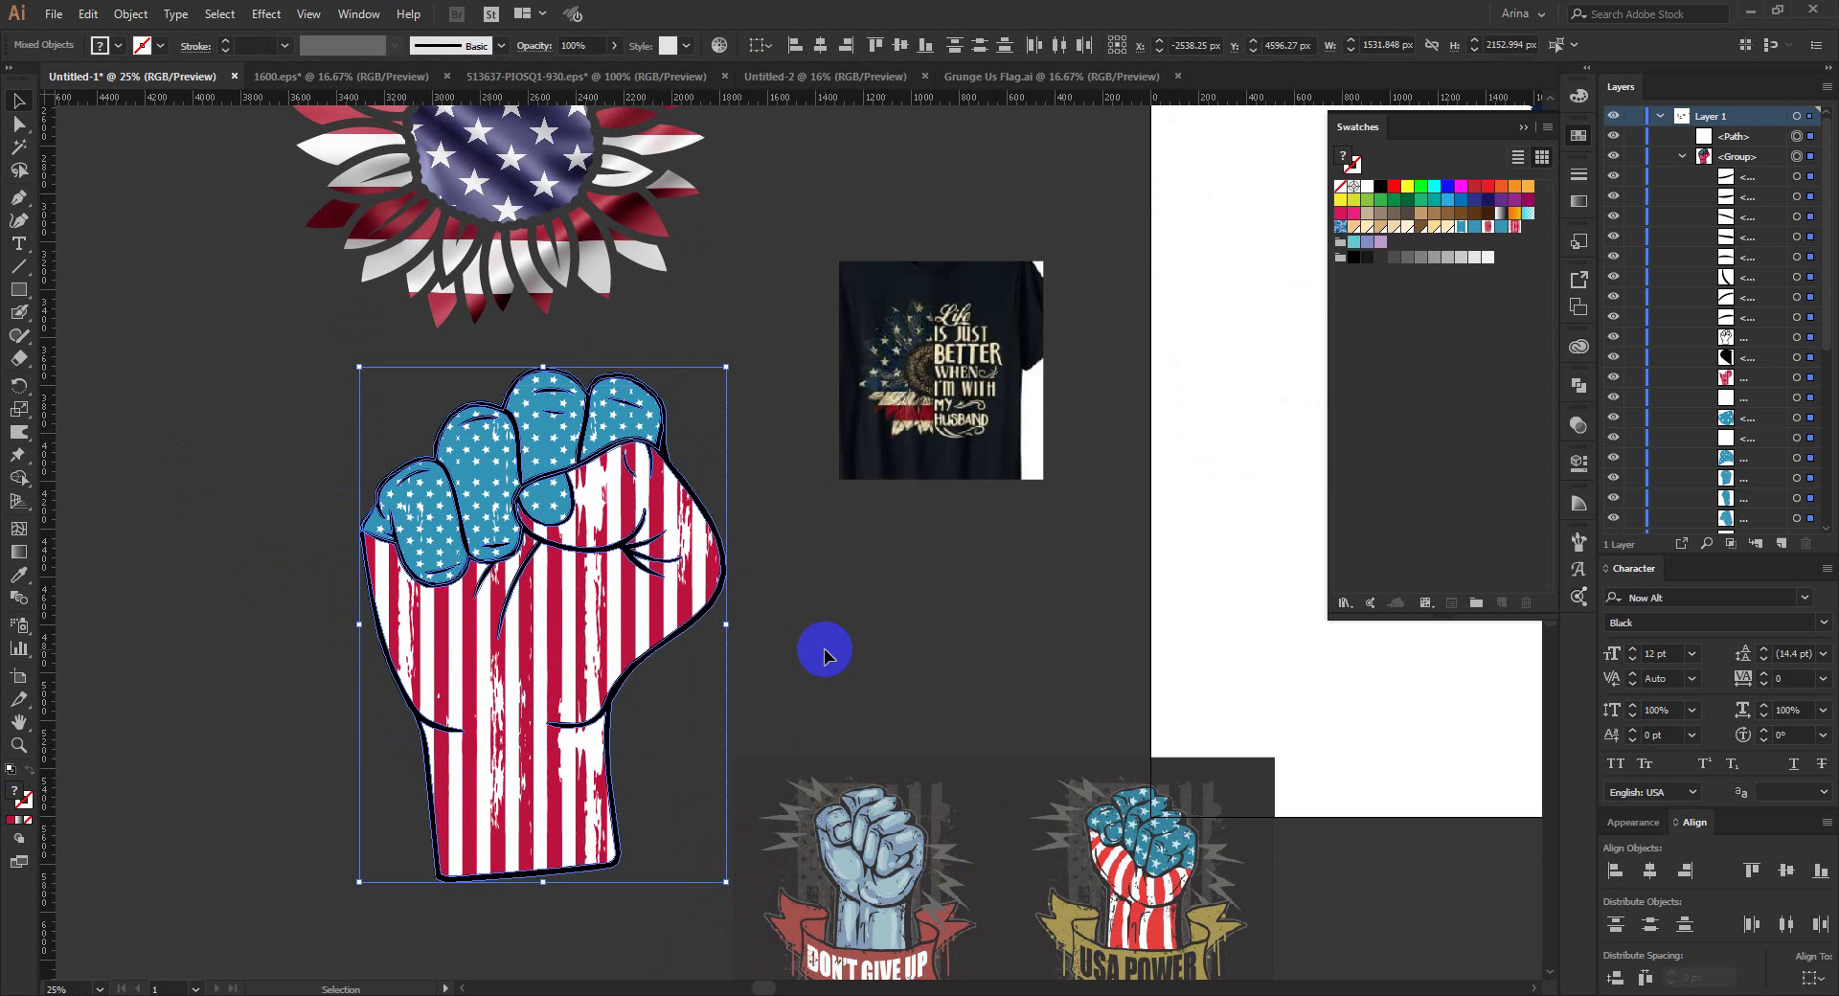
pyautogui.click(824, 651)
pyautogui.scroll(-1, 711, 615)
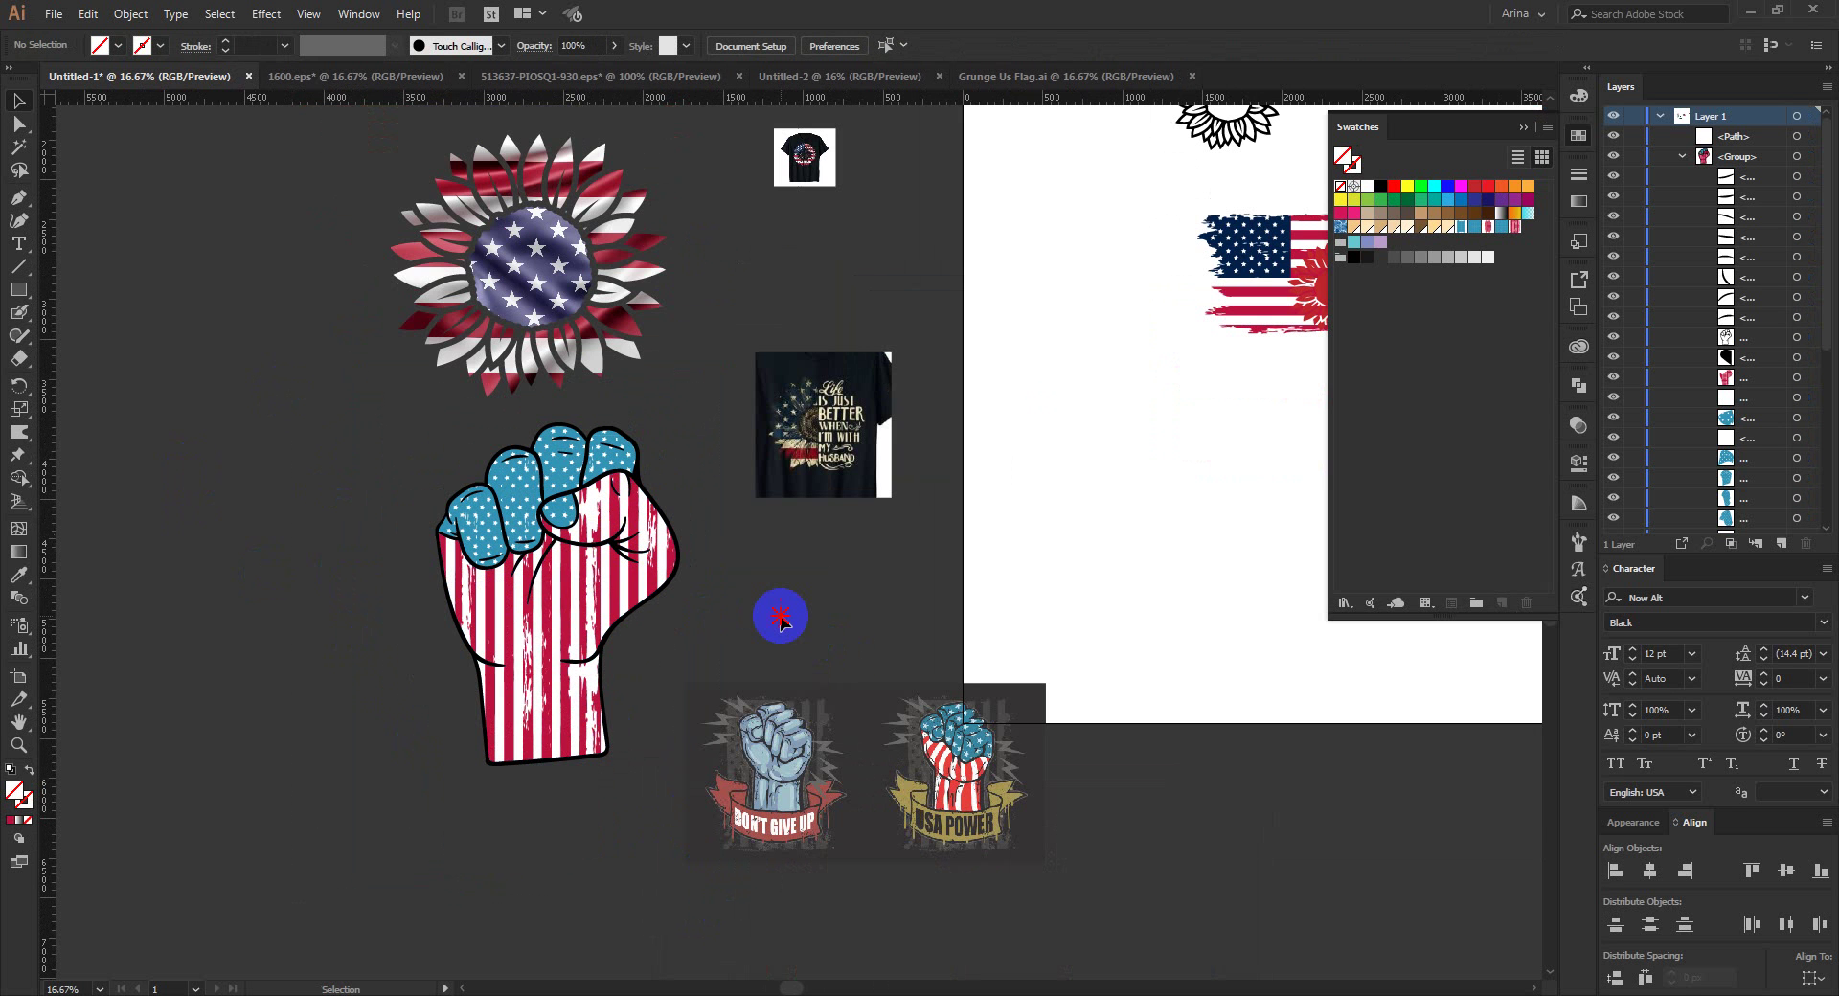
pyautogui.click(925, 843)
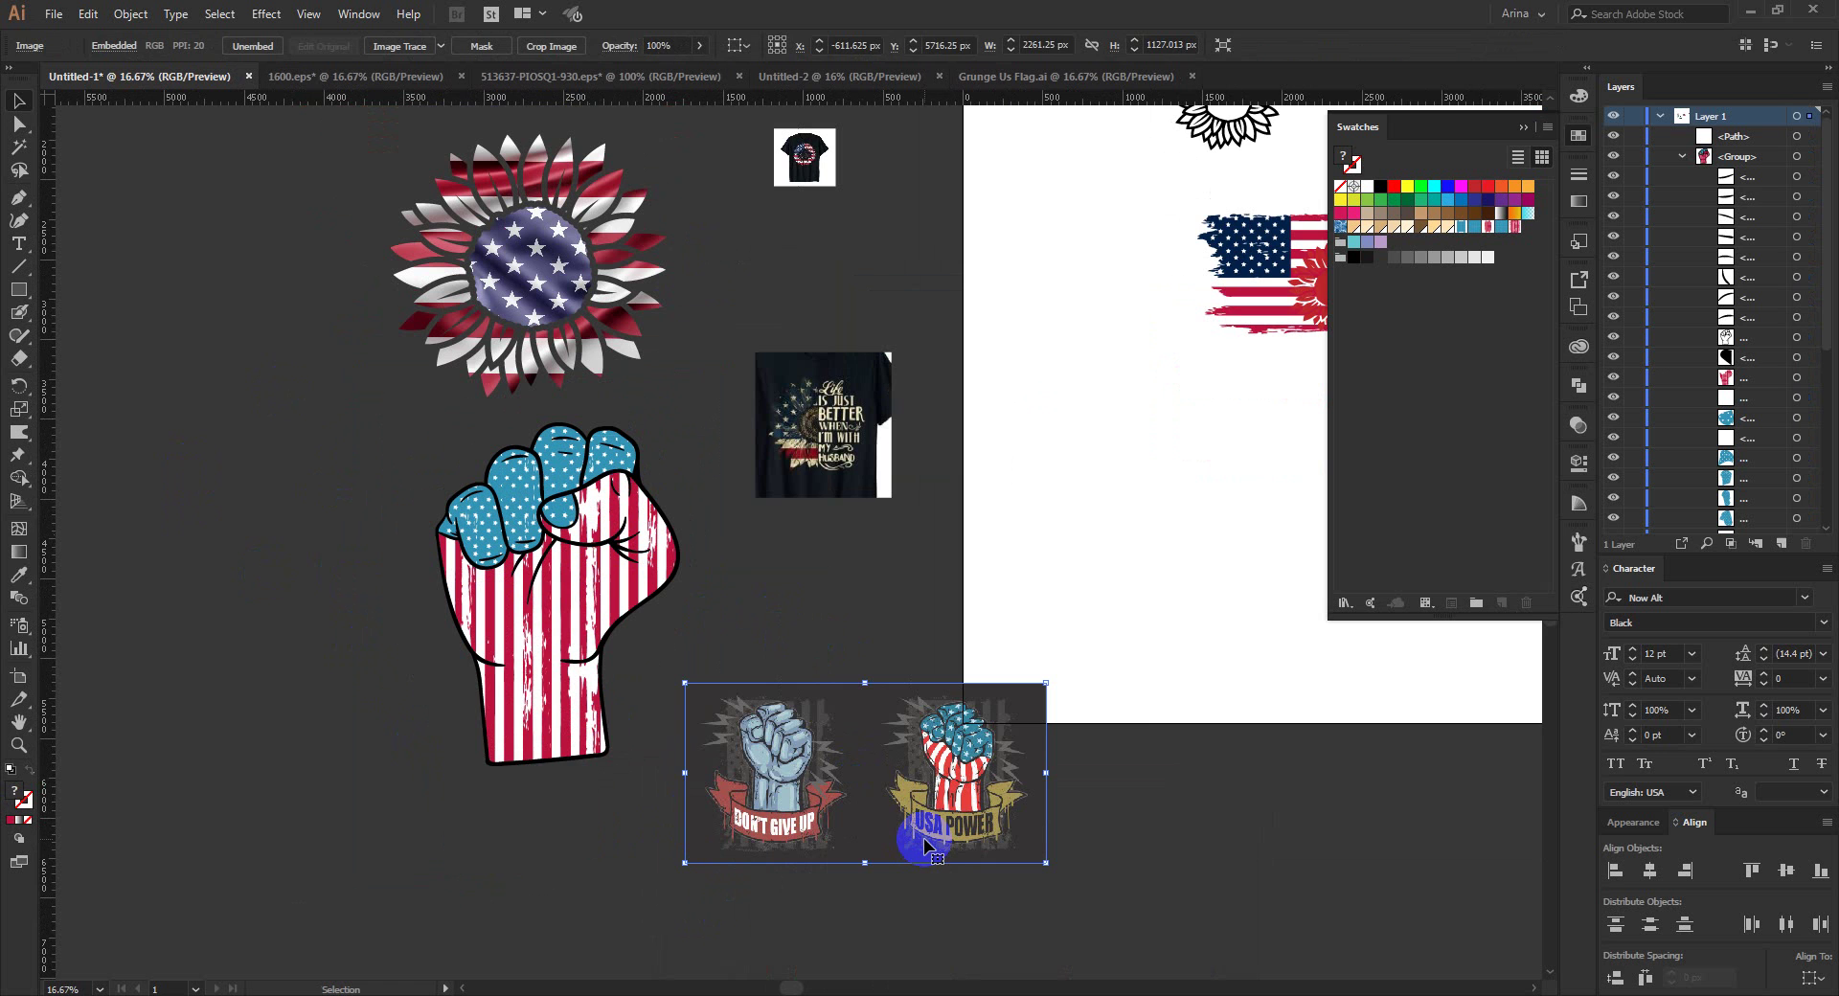
pyautogui.press('Delete')
pyautogui.scroll(1, 877, 690)
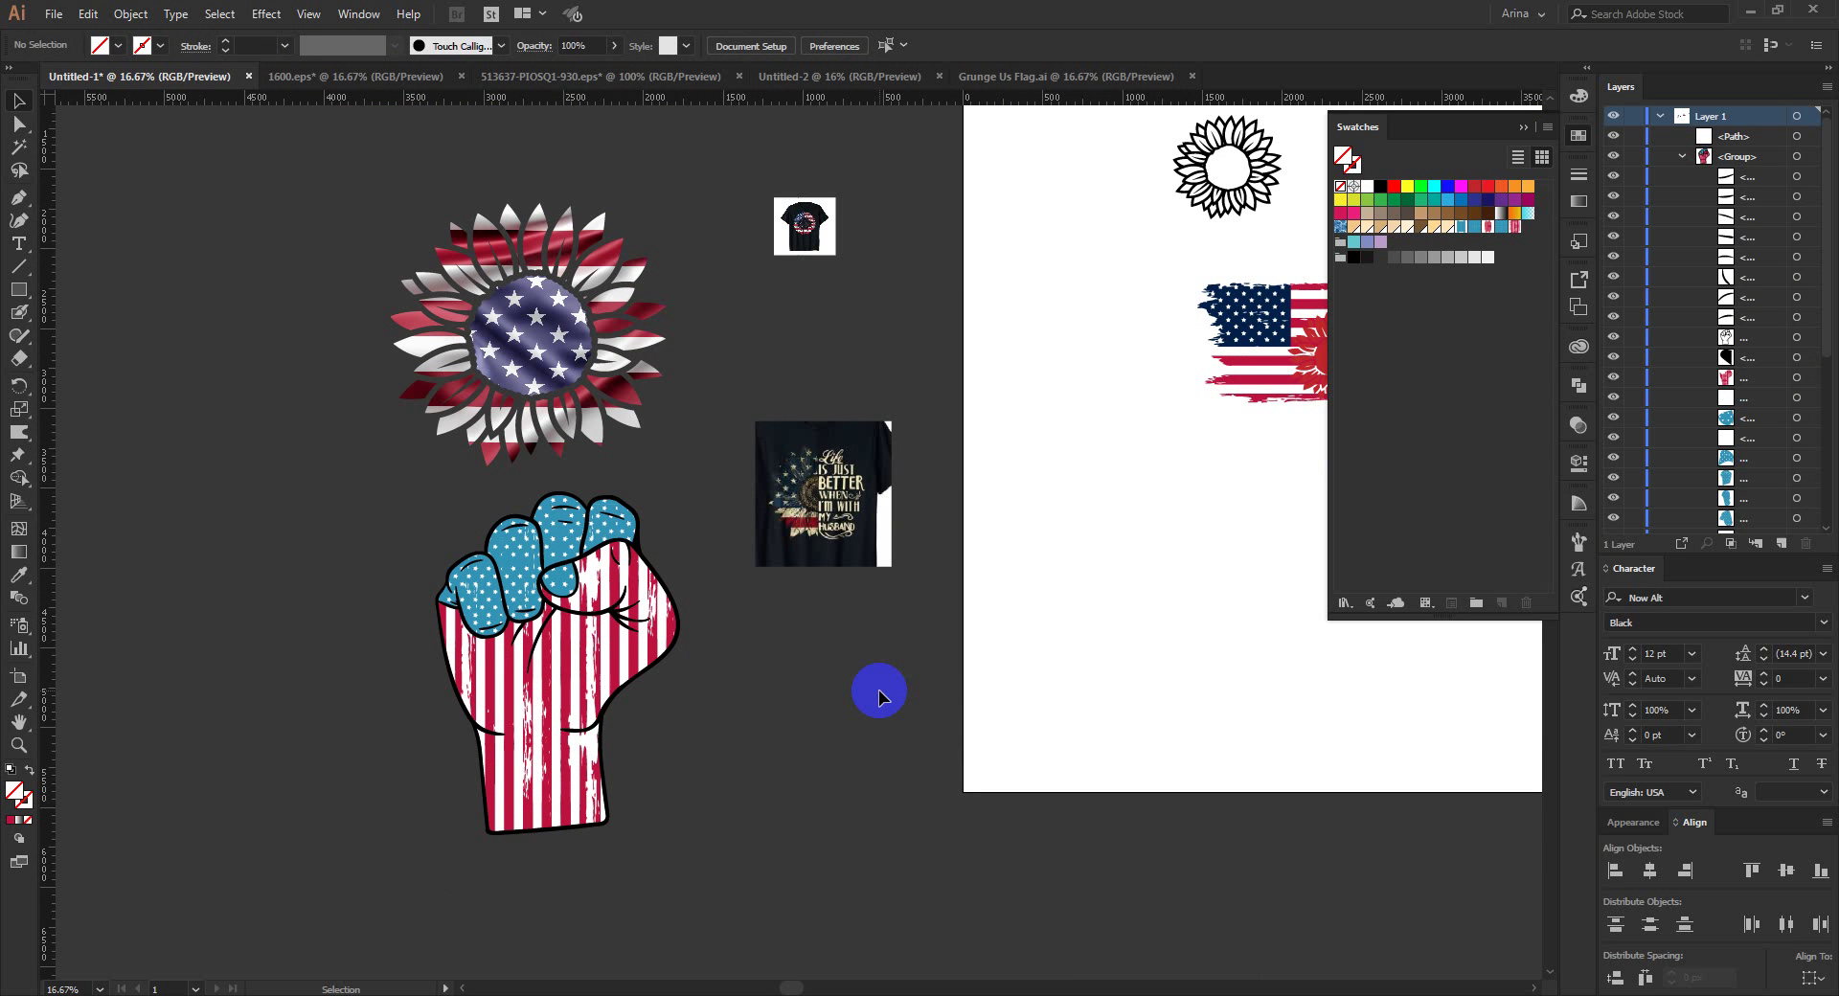
pyautogui.scroll(1, 877, 689)
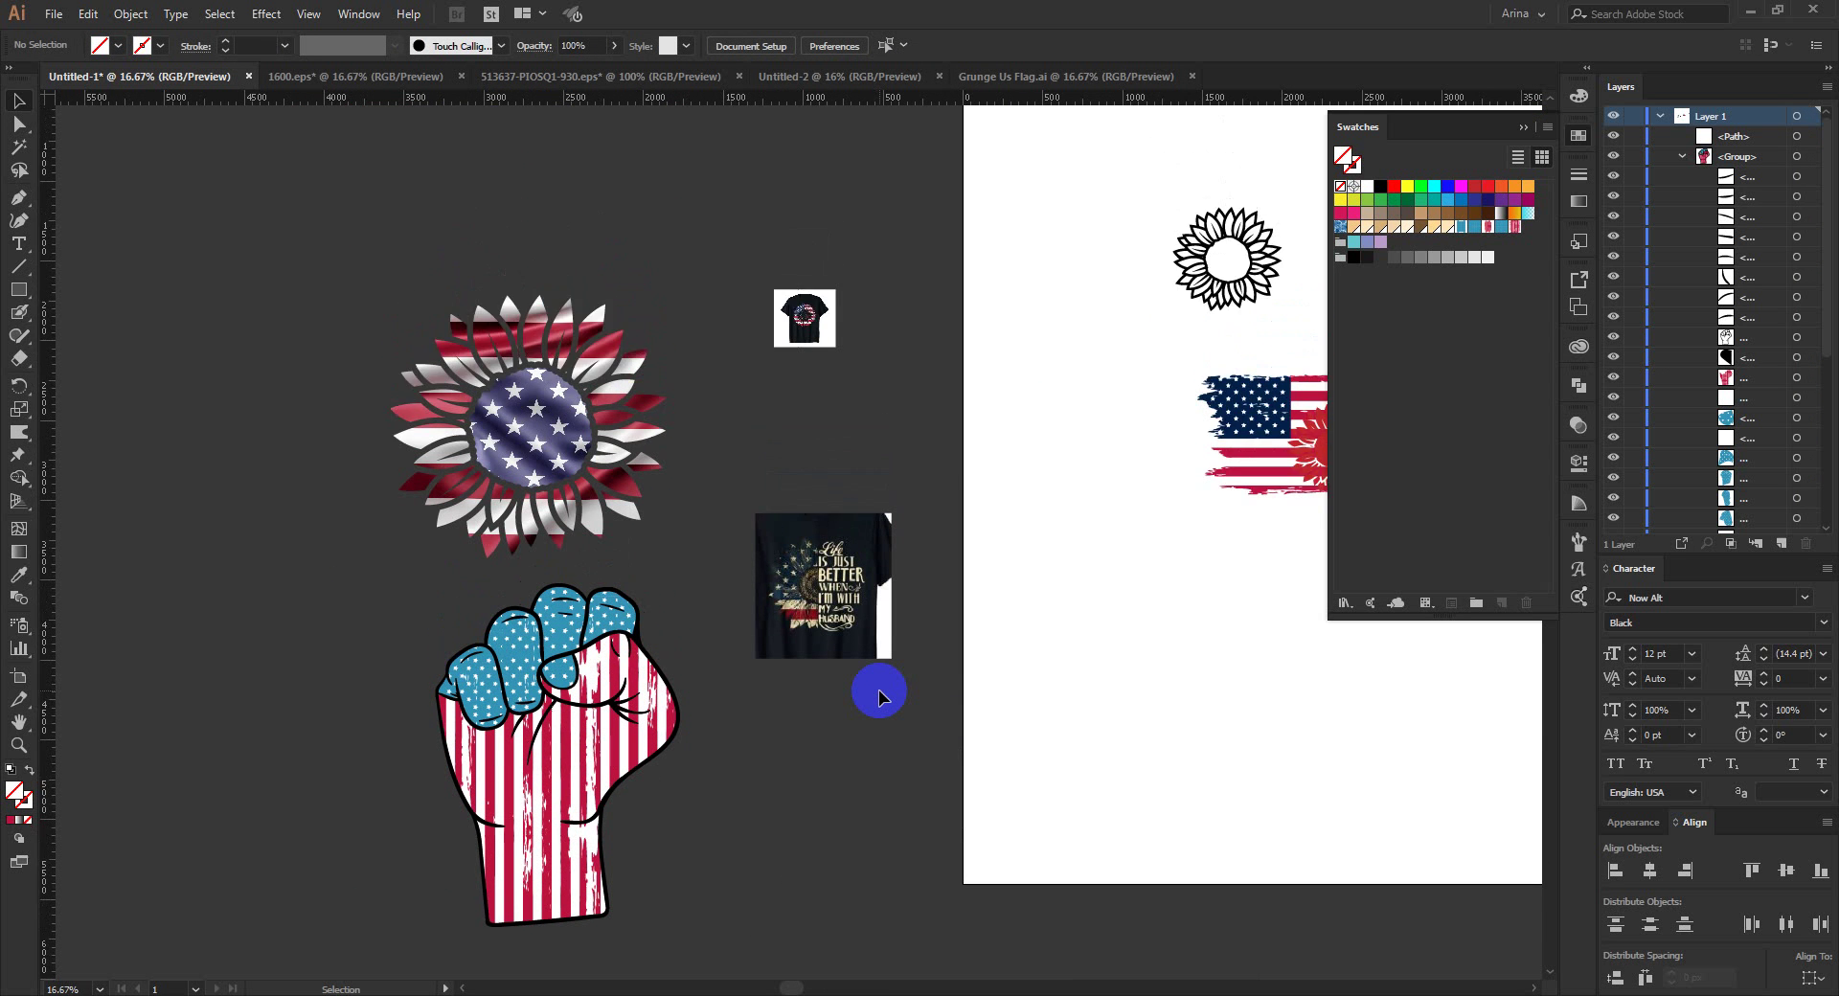
pyautogui.scroll(-1, 872, 803)
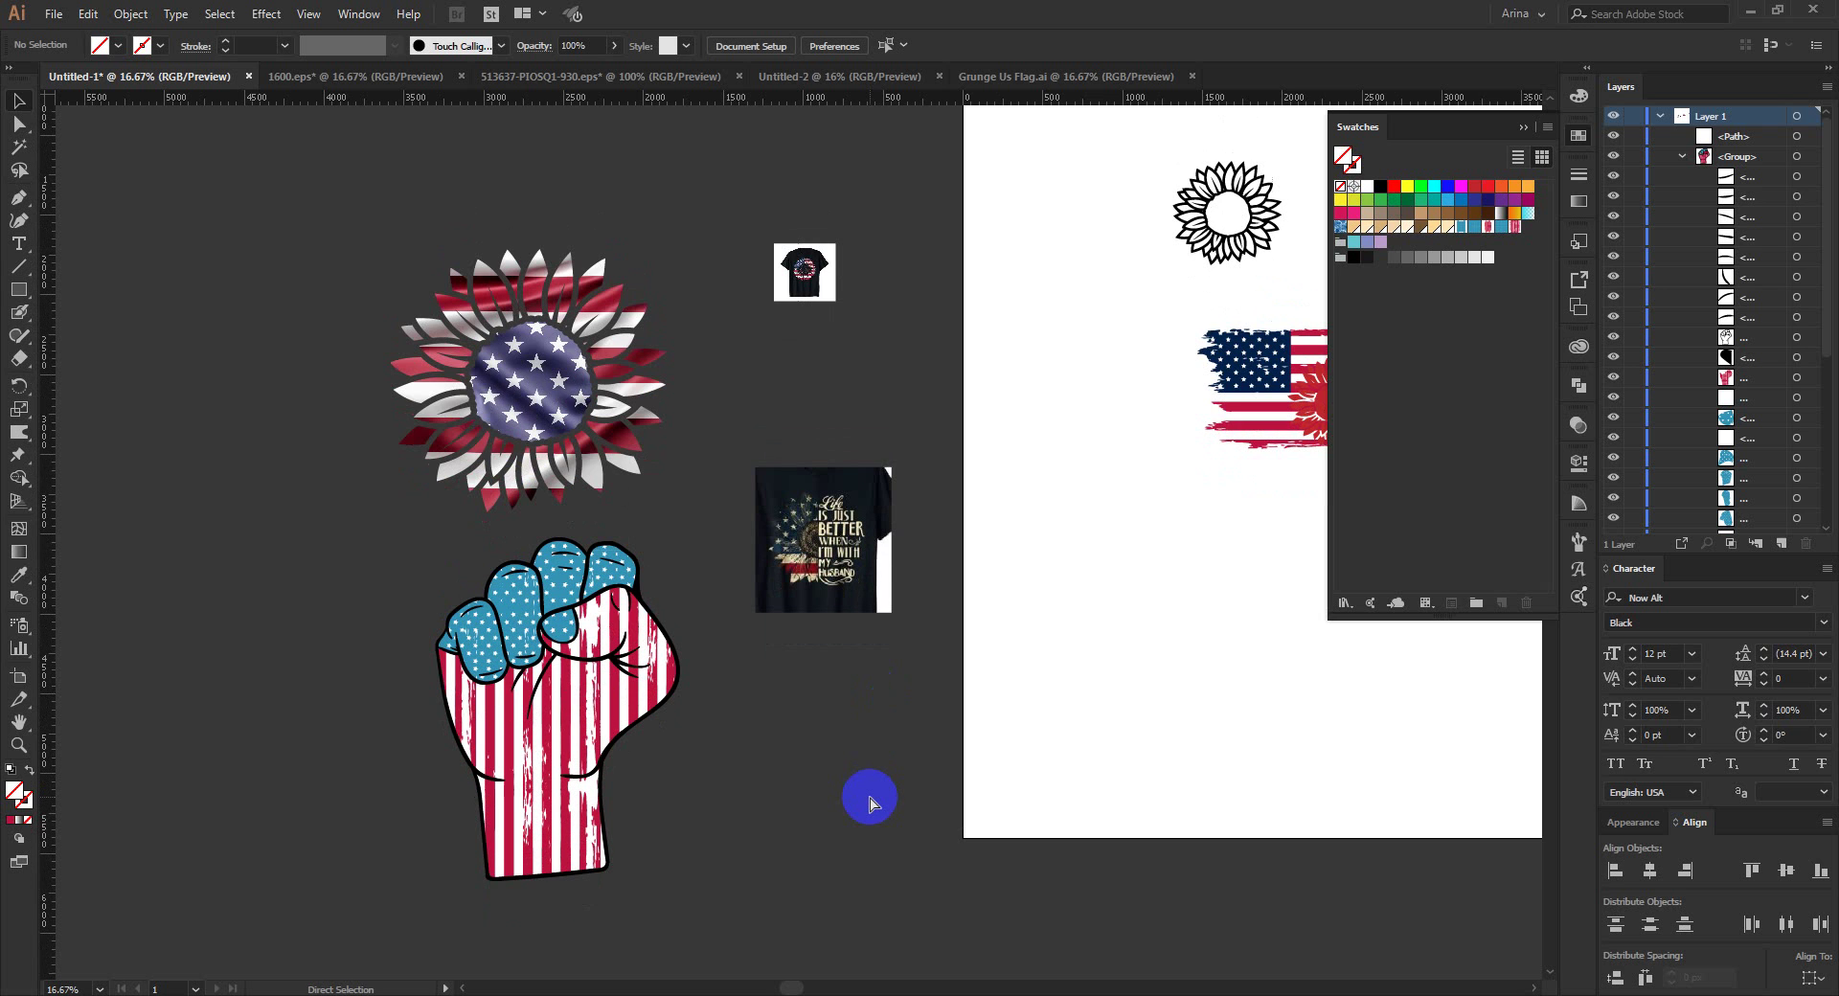